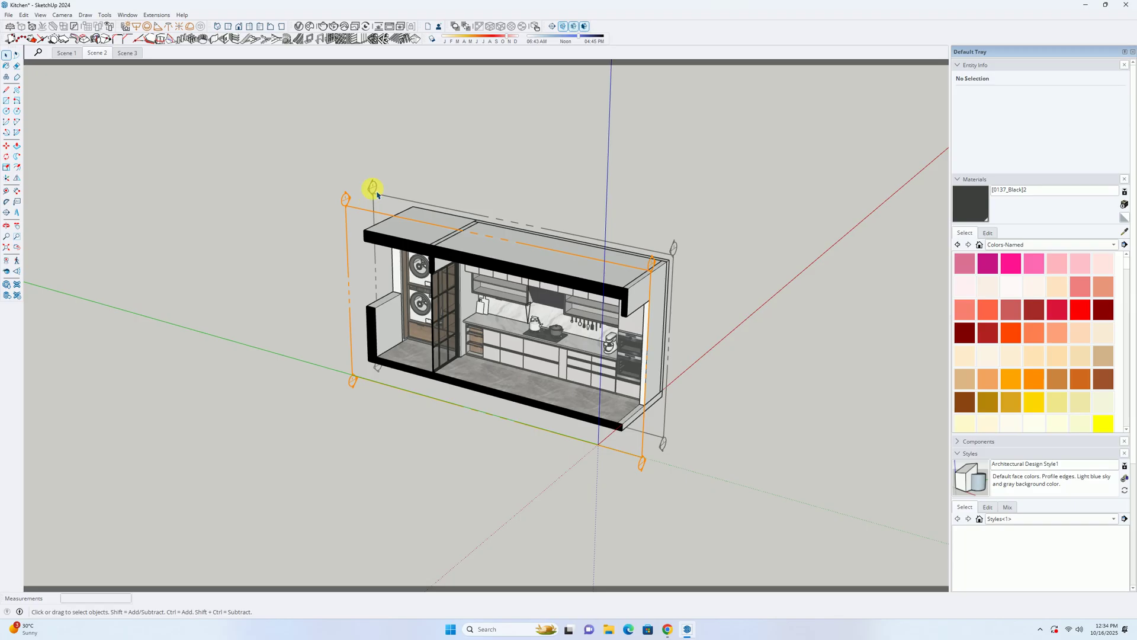
Step: Turn off the section planes, section cuts and section fills for the kitchen model
{"action": "scroll", "coordinate": [508, 289], "scroll_direction": "down", "scroll_amount": 3}
{"action": "middle_click_drag", "start_coordinate": [508, 289], "coordinate": [452, 296]}
{"action": "scroll", "coordinate": [479, 219], "scroll_direction": "up", "scroll_amount": 7}
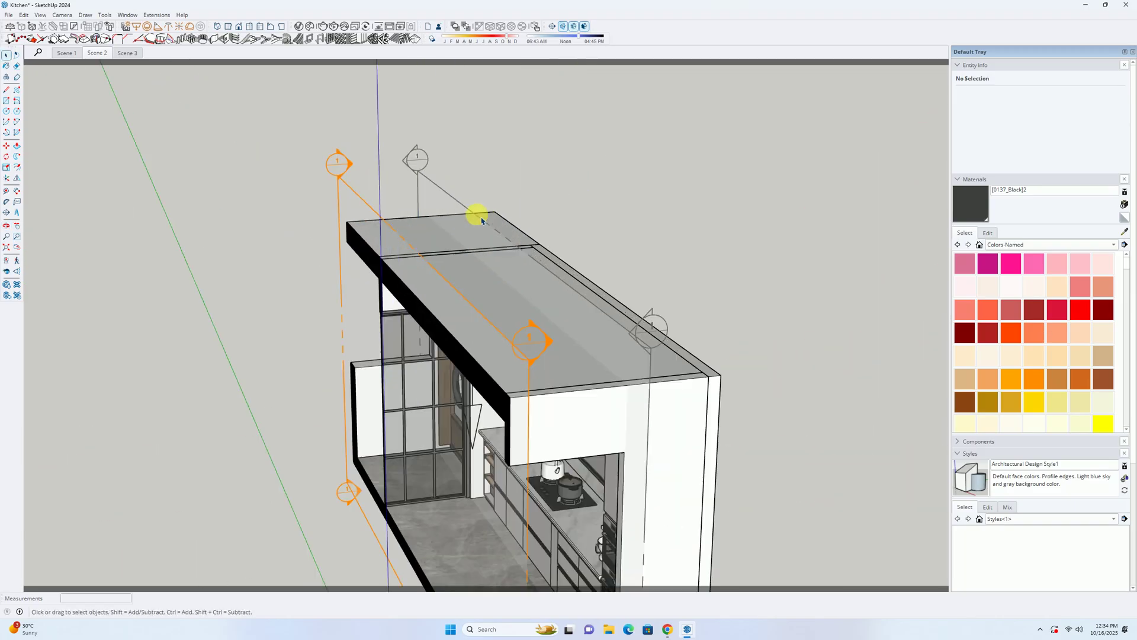
{"action": "middle_click_drag", "start_coordinate": [478, 216], "coordinate": [431, 241]}
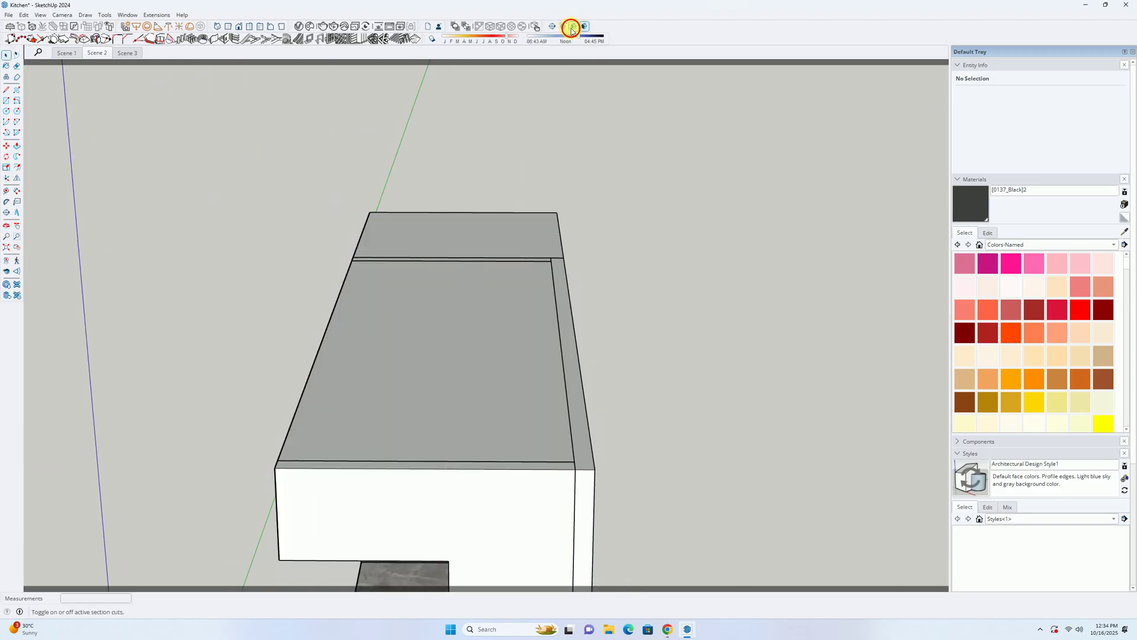
{"action": "middle_click_drag", "start_coordinate": [567, 74], "coordinate": [469, 142]}
Step: Hide the kitchen's ceiling and the front wall around the entrance opening to expose the cabinets
{"action": "middle_click_drag", "start_coordinate": [462, 282], "coordinate": [419, 211]}
{"action": "scroll", "coordinate": [388, 361], "scroll_direction": "up", "scroll_amount": 6}
{"action": "scroll", "coordinate": [471, 300], "scroll_direction": "down", "scroll_amount": 7}
{"action": "middle_click_drag", "start_coordinate": [517, 320], "coordinate": [533, 388]}
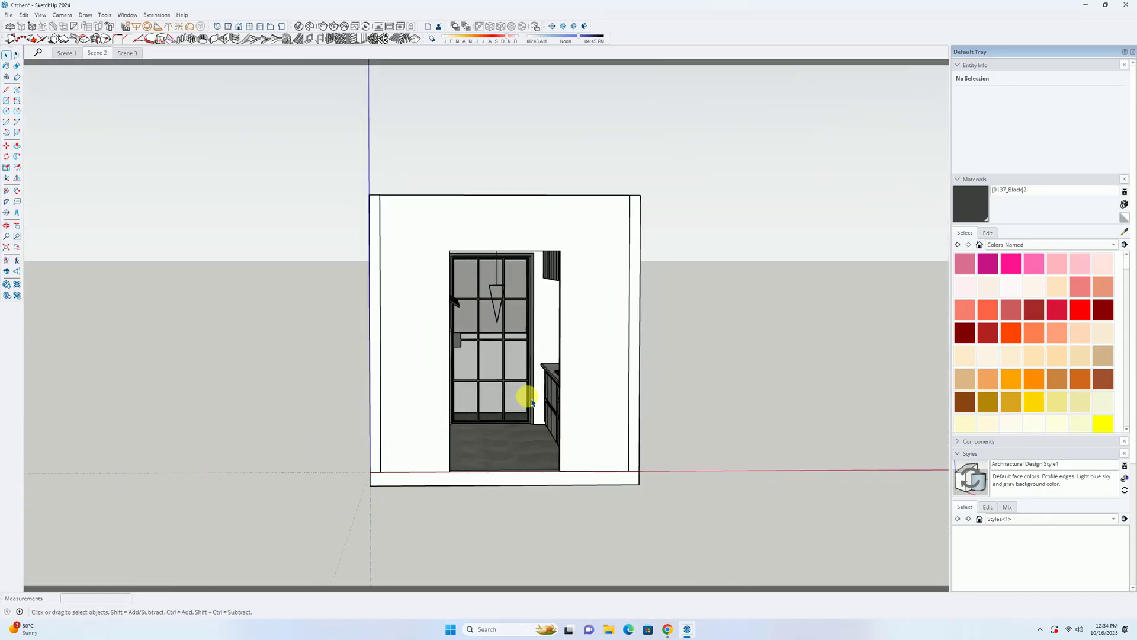
{"action": "scroll", "coordinate": [533, 388], "scroll_direction": "up", "scroll_amount": 2}
{"action": "scroll", "coordinate": [523, 368], "scroll_direction": "up", "scroll_amount": 6}
{"action": "scroll", "coordinate": [341, 324], "scroll_direction": "down", "scroll_amount": 7}
{"action": "middle_click_drag", "start_coordinate": [450, 325], "coordinate": [475, 325]}
{"action": "scroll", "coordinate": [471, 336], "scroll_direction": "up", "scroll_amount": 7}
{"action": "scroll", "coordinate": [471, 336], "scroll_direction": "down", "scroll_amount": 6}
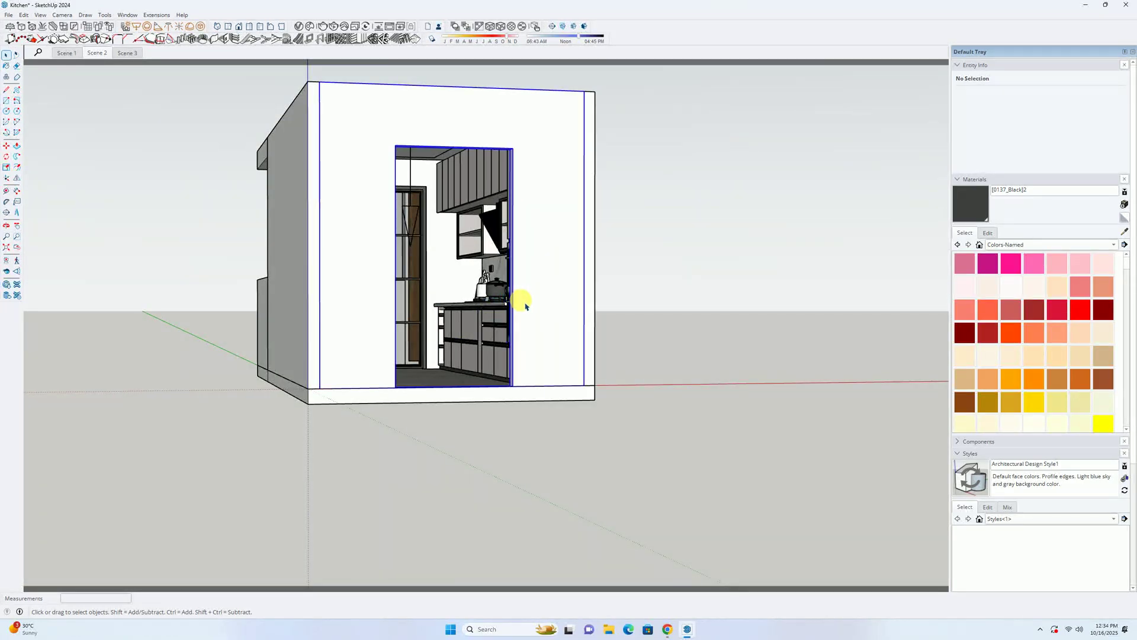
{"action": "middle_click_drag", "start_coordinate": [525, 306], "coordinate": [400, 84]}
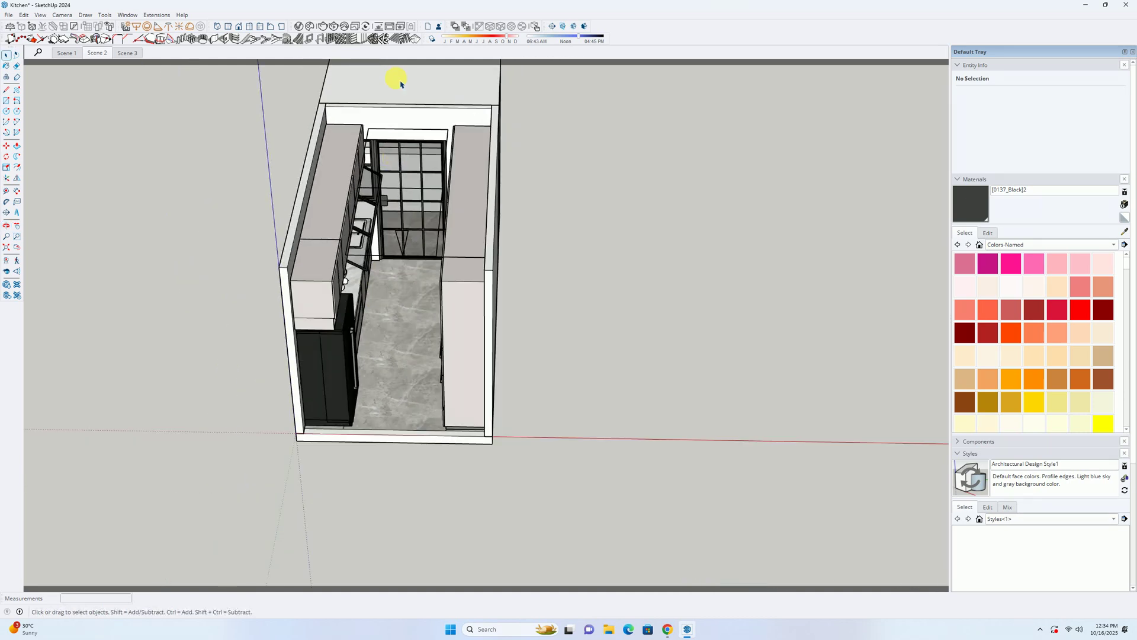
Step: Push/Pull the end side of the upper cabinet above the sink outward by about 40 mm until it meets the glazed-door wall
{"action": "middle_click_drag", "start_coordinate": [386, 282], "coordinate": [154, 237]}
{"action": "middle_click_drag", "start_coordinate": [277, 271], "coordinate": [579, 418]}
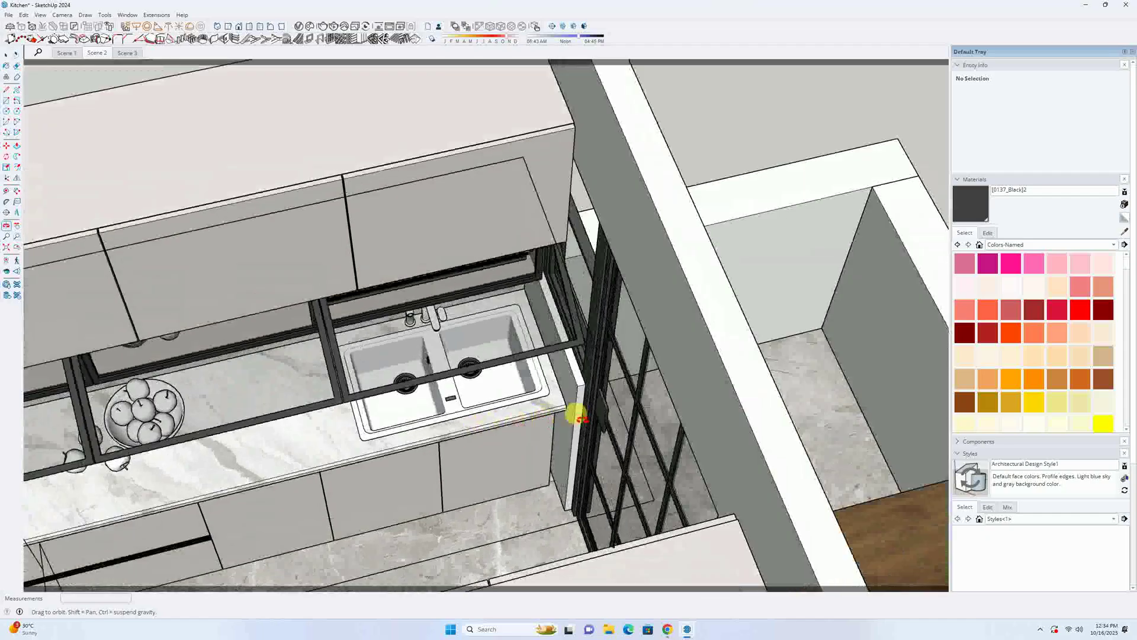
{"action": "scroll", "coordinate": [559, 414], "scroll_direction": "up", "scroll_amount": 5}
{"action": "scroll", "coordinate": [516, 259], "scroll_direction": "down", "scroll_amount": 4}
{"action": "scroll", "coordinate": [572, 299], "scroll_direction": "up", "scroll_amount": 3}
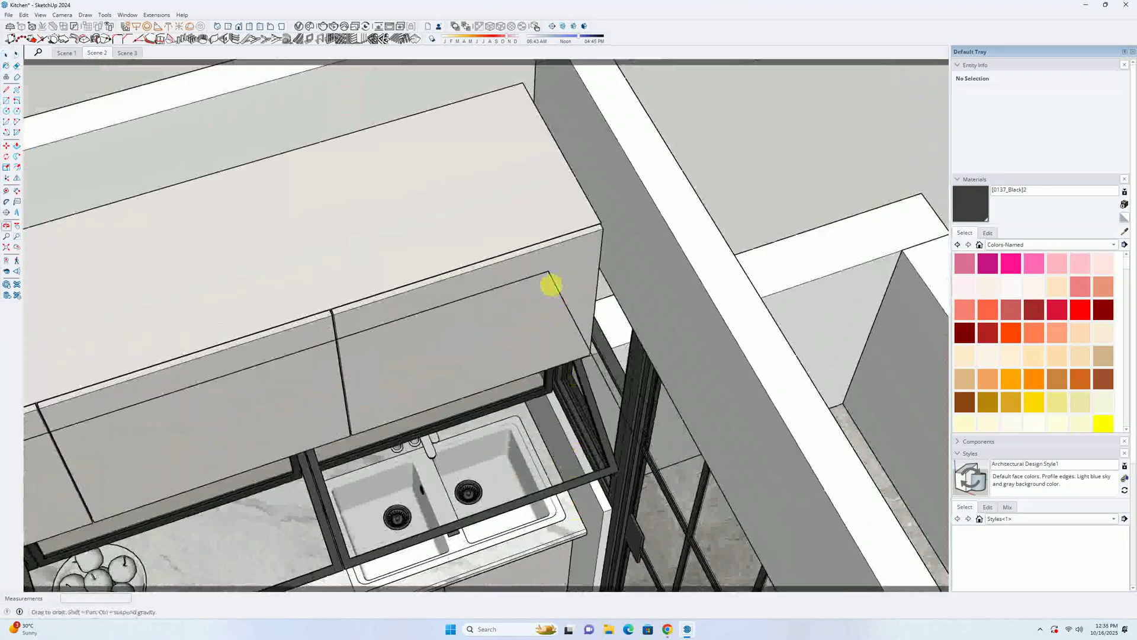
{"action": "scroll", "coordinate": [571, 299], "scroll_direction": "up", "scroll_amount": 8}
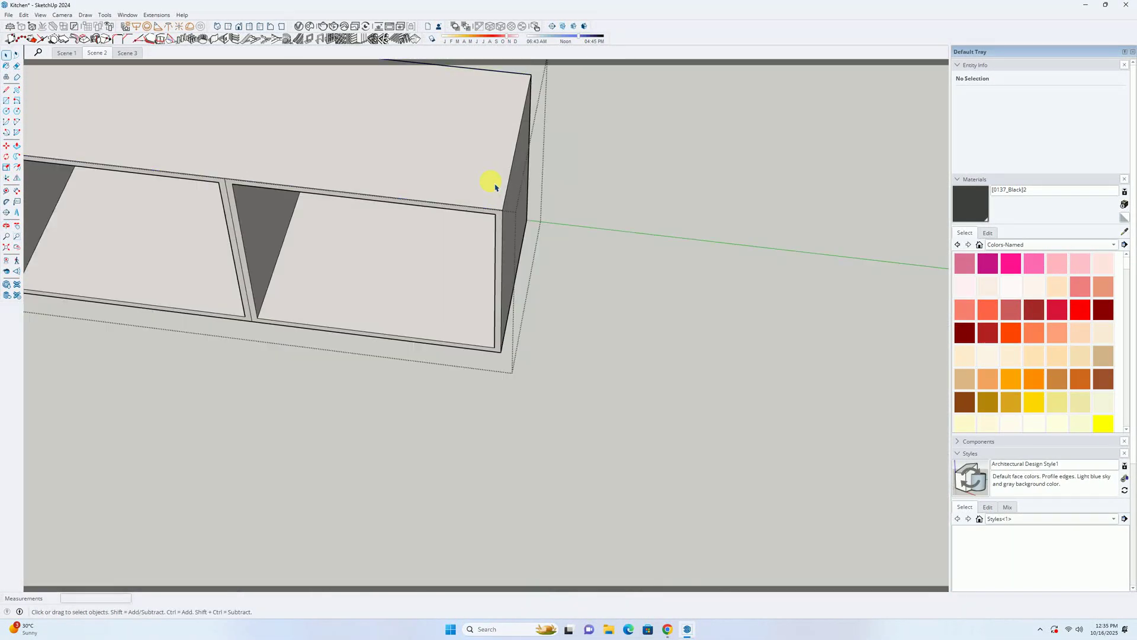
{"action": "scroll", "coordinate": [495, 187], "scroll_direction": "up", "scroll_amount": 3}
{"action": "key", "text": "p"}
{"action": "left_click", "coordinate": [511, 238]}
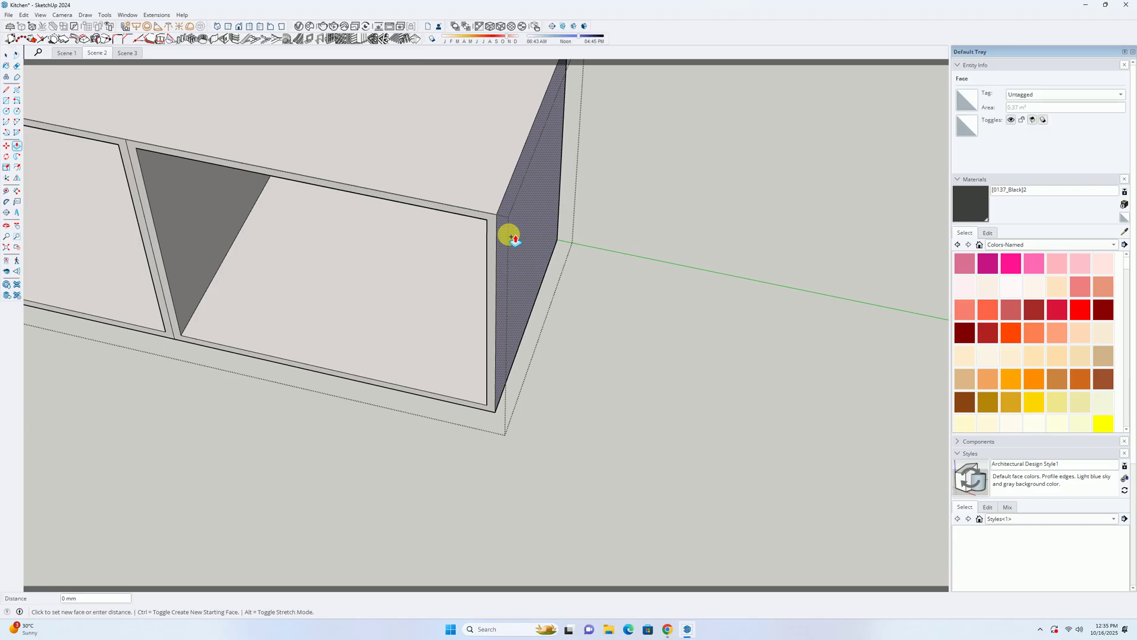
{"action": "scroll", "coordinate": [539, 233], "scroll_direction": "down", "scroll_amount": 3}
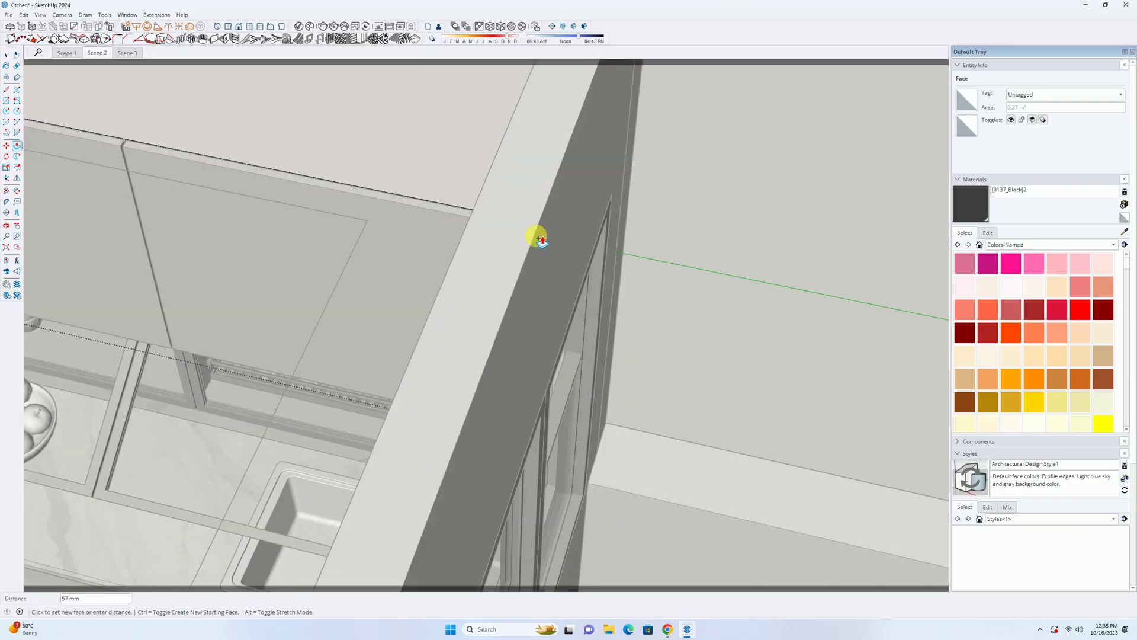
{"action": "middle_click_drag", "start_coordinate": [539, 234], "coordinate": [809, 211]}
{"action": "scroll", "coordinate": [713, 111], "scroll_direction": "up", "scroll_amount": 3}
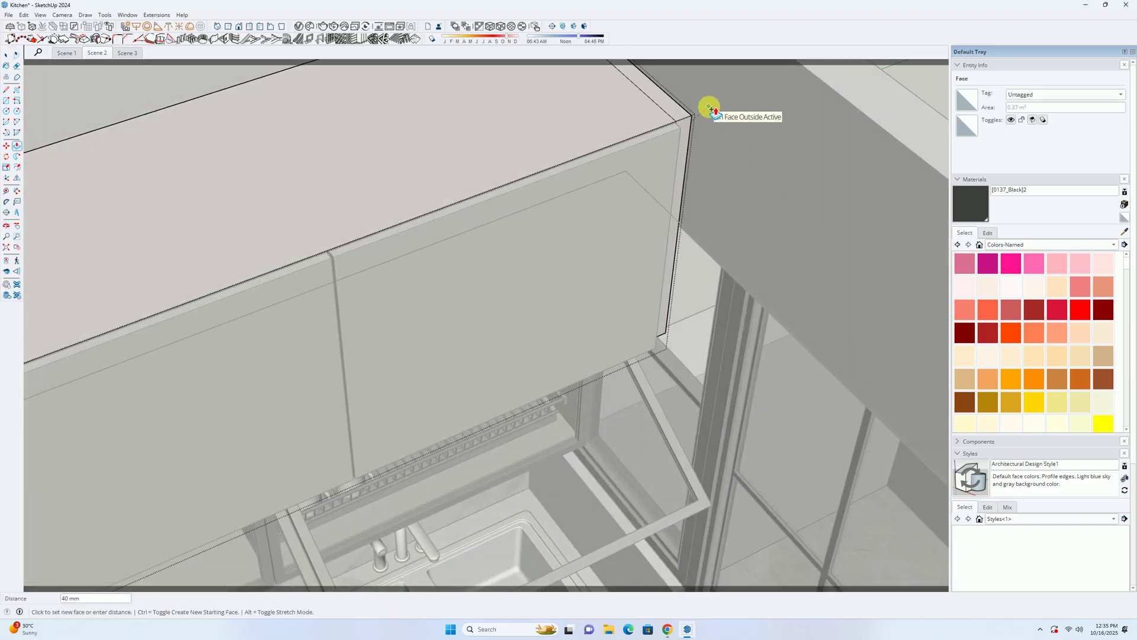
{"action": "middle_click_drag", "start_coordinate": [692, 131], "coordinate": [536, 187]}
{"action": "scroll", "coordinate": [591, 234], "scroll_direction": "down", "scroll_amount": 2}
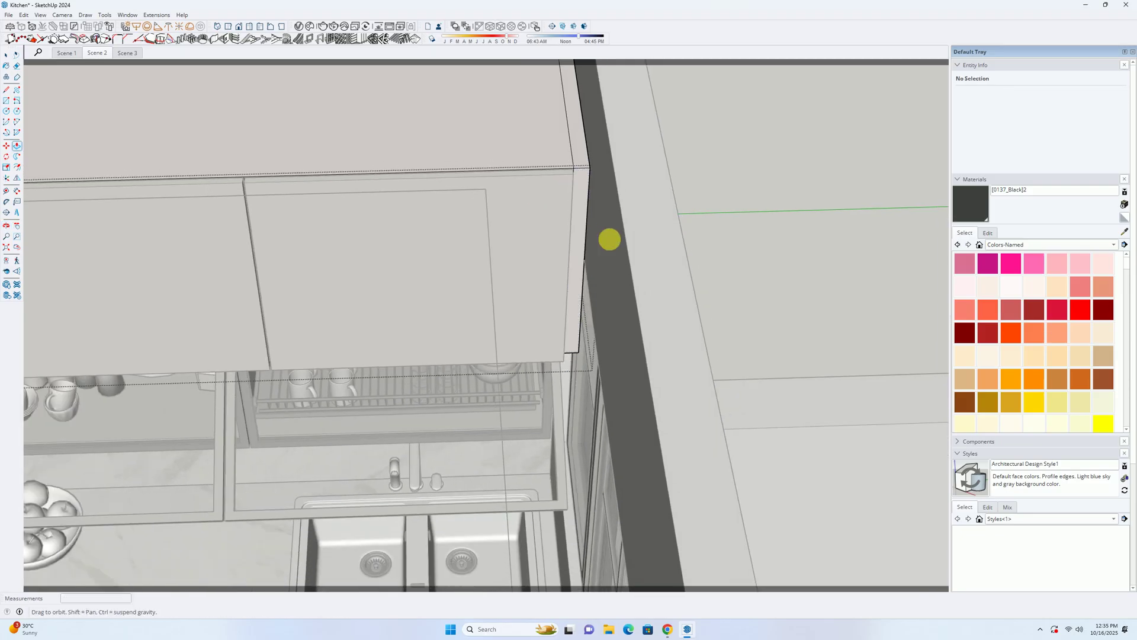
{"action": "middle_click_drag", "start_coordinate": [591, 235], "coordinate": [660, 307]}
{"action": "key", "text": "space"}
Step: Extend the end of the base cabinet beside the sink toward the glazed-door wall
{"action": "middle_click_drag", "start_coordinate": [650, 368], "coordinate": [630, 335]}
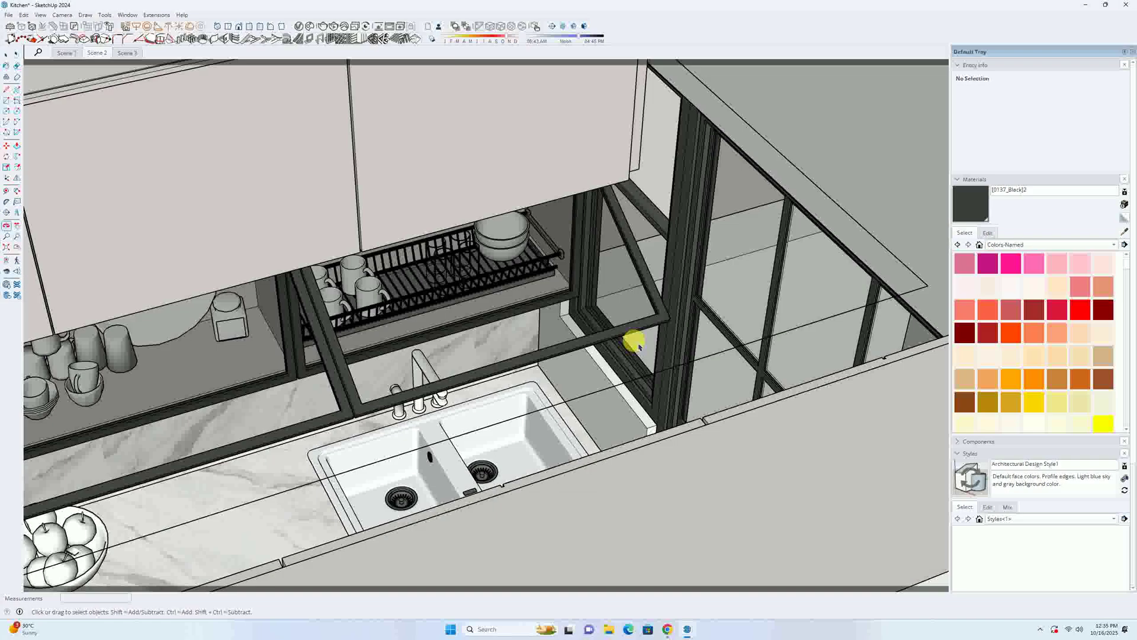
{"action": "scroll", "coordinate": [582, 429], "scroll_direction": "up", "scroll_amount": 3}
{"action": "middle_click_drag", "start_coordinate": [582, 429], "coordinate": [660, 545]}
{"action": "scroll", "coordinate": [719, 477], "scroll_direction": "up", "scroll_amount": 4}
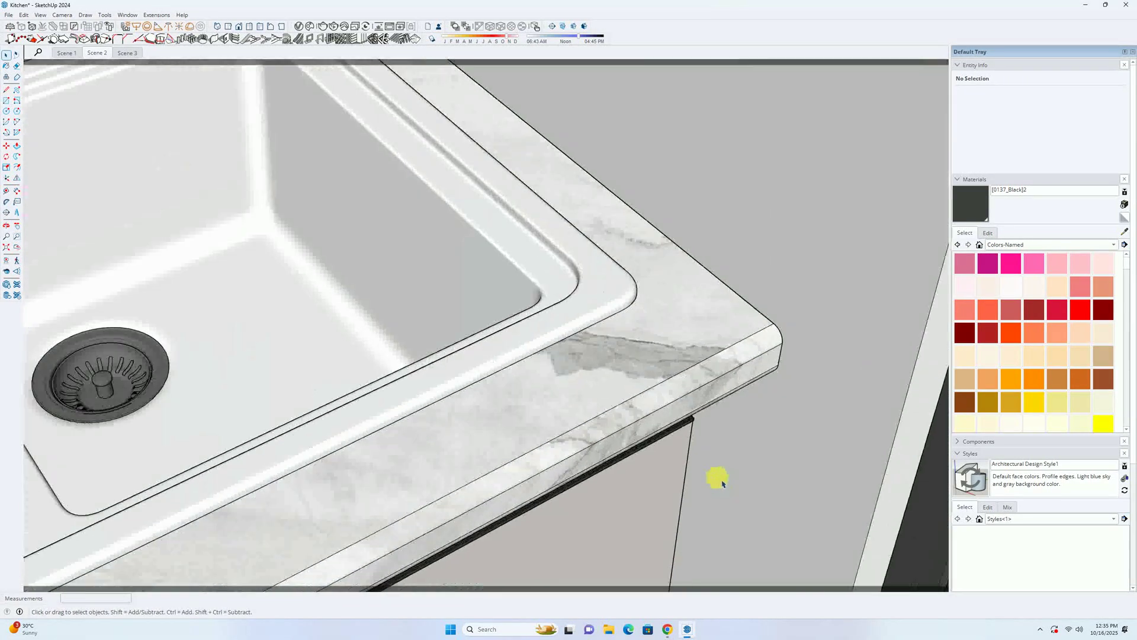
{"action": "scroll", "coordinate": [584, 363], "scroll_direction": "up", "scroll_amount": 3}
{"action": "mouse_move", "coordinate": [584, 363]}
{"action": "middle_mouse_down"}
{"action": "mouse_move", "coordinate": [543, 372]}
{"action": "mouse_move", "coordinate": [389, 341]}
{"action": "mouse_move", "coordinate": [359, 352]}
{"action": "middle_mouse_up"}
{"action": "left_click_drag", "start_coordinate": [355, 356], "coordinate": [440, 369]}
{"action": "key", "text": "space"}
{"action": "middle_click_drag", "start_coordinate": [475, 377], "coordinate": [445, 402]}
{"action": "scroll", "coordinate": [540, 312], "scroll_direction": "down", "scroll_amount": 5}
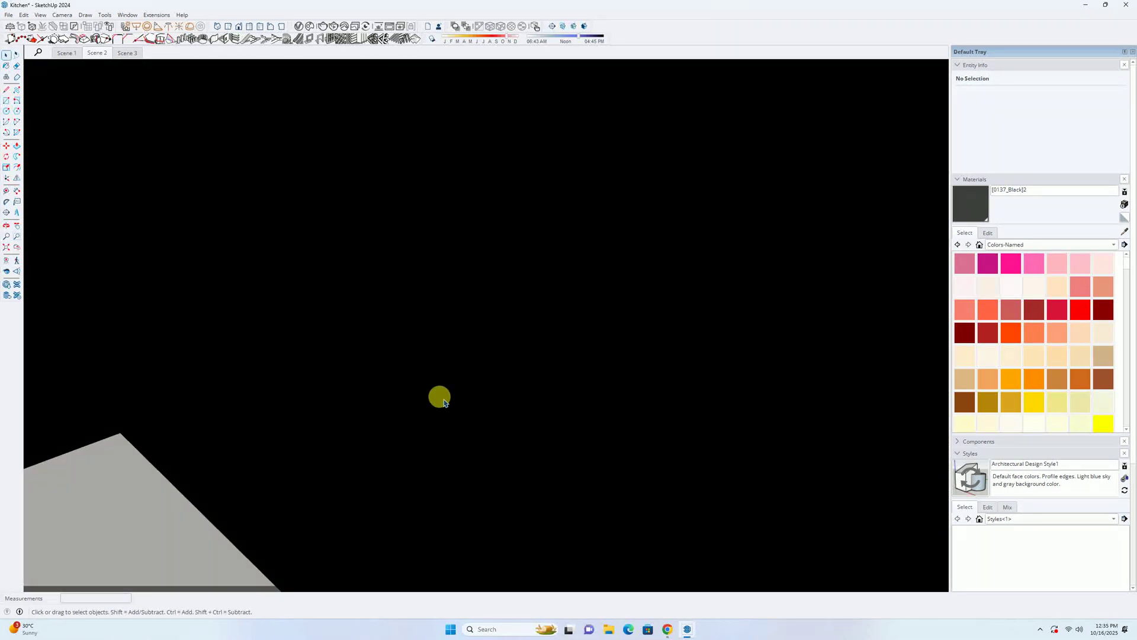
{"action": "left_click", "coordinate": [5, 249]}
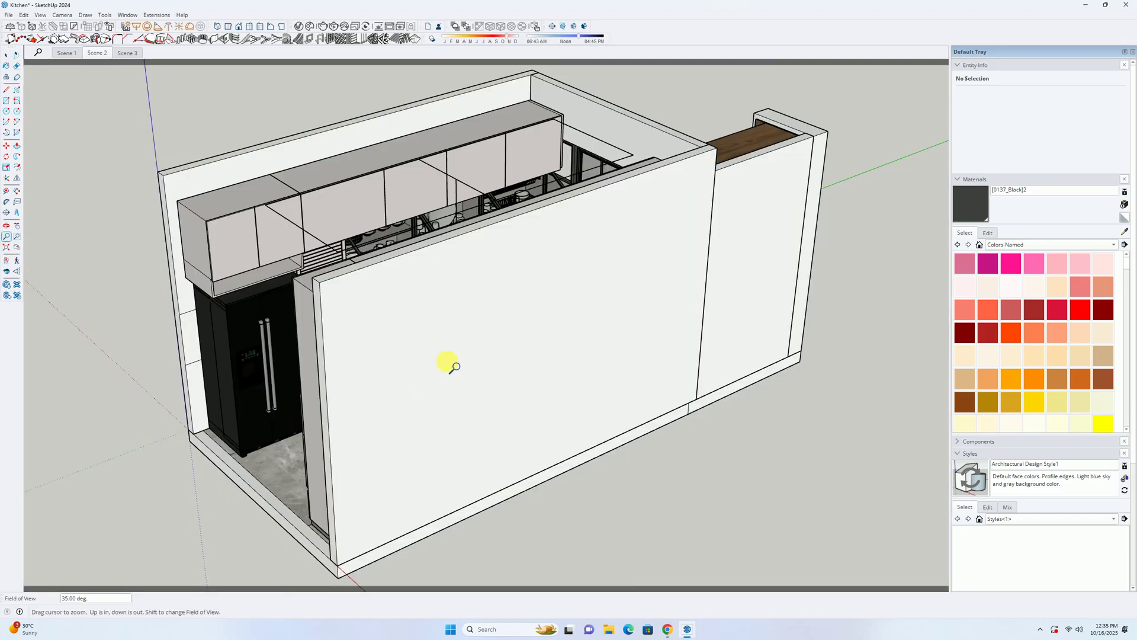
{"action": "key", "text": "space"}
Step: Extend the toe kick under the sink-side base cabinet toward the glazed-door wall with Push/Pull
{"action": "middle_click_drag", "start_coordinate": [449, 363], "coordinate": [556, 328]}
{"action": "scroll", "coordinate": [487, 359], "scroll_direction": "up", "scroll_amount": 14}
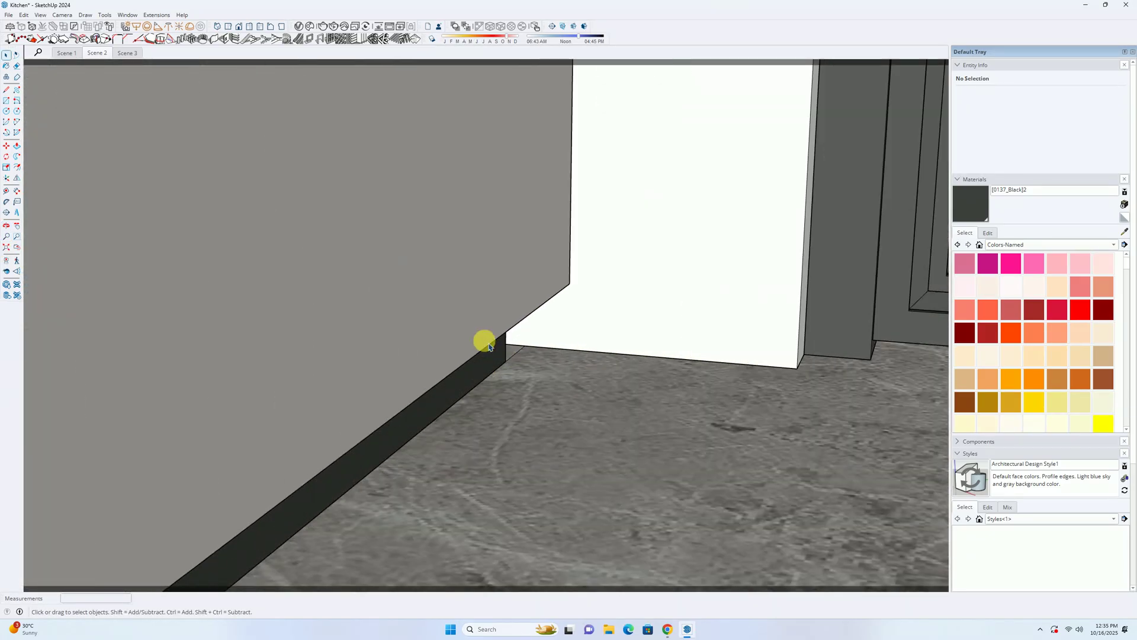
{"action": "double_click", "coordinate": [474, 365]}
{"action": "middle_click_drag", "start_coordinate": [353, 340], "coordinate": [474, 297]}
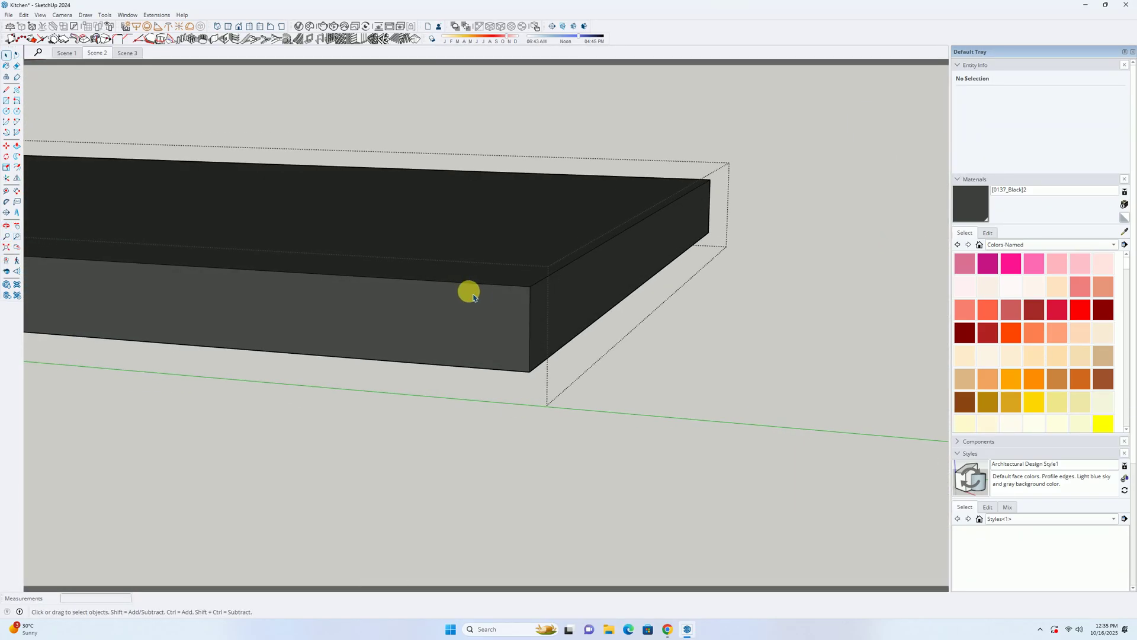
{"action": "double_click", "coordinate": [563, 309]}
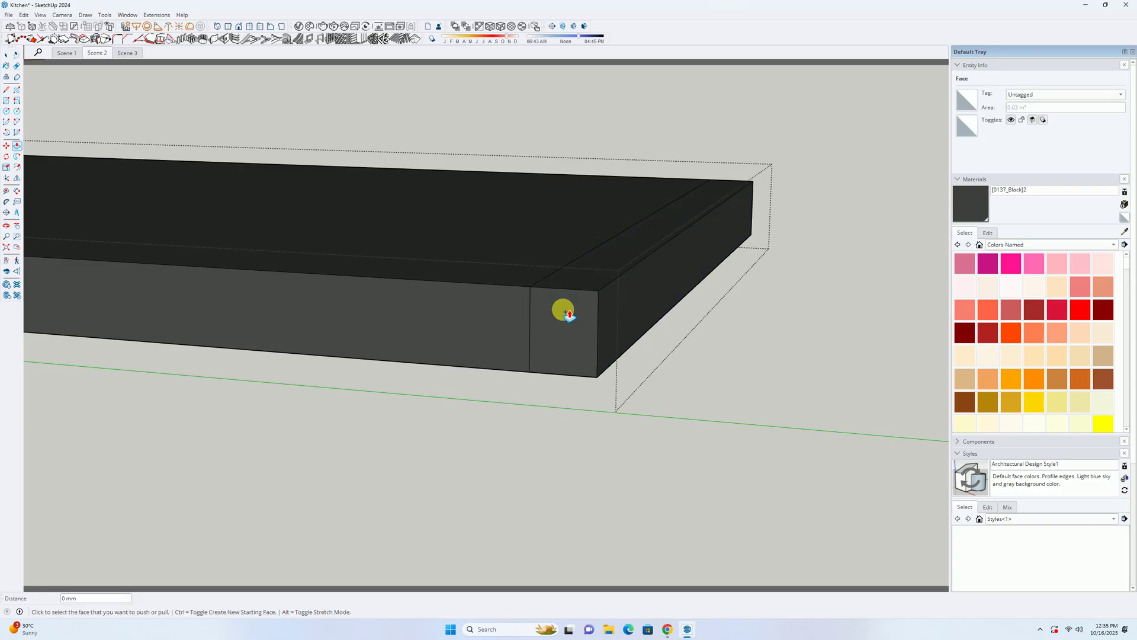
{"action": "key", "text": "space"}
{"action": "key", "text": "Escape"}
Step: Paint the toe kick under the tall oven cabinet with the dark [0137_Black]2 material sampled from the adjacent toe kick
{"action": "middle_click_drag", "start_coordinate": [541, 310], "coordinate": [172, 229]}
{"action": "scroll", "coordinate": [173, 229], "scroll_direction": "down", "scroll_amount": 8}
{"action": "scroll", "coordinate": [406, 452], "scroll_direction": "up", "scroll_amount": 5}
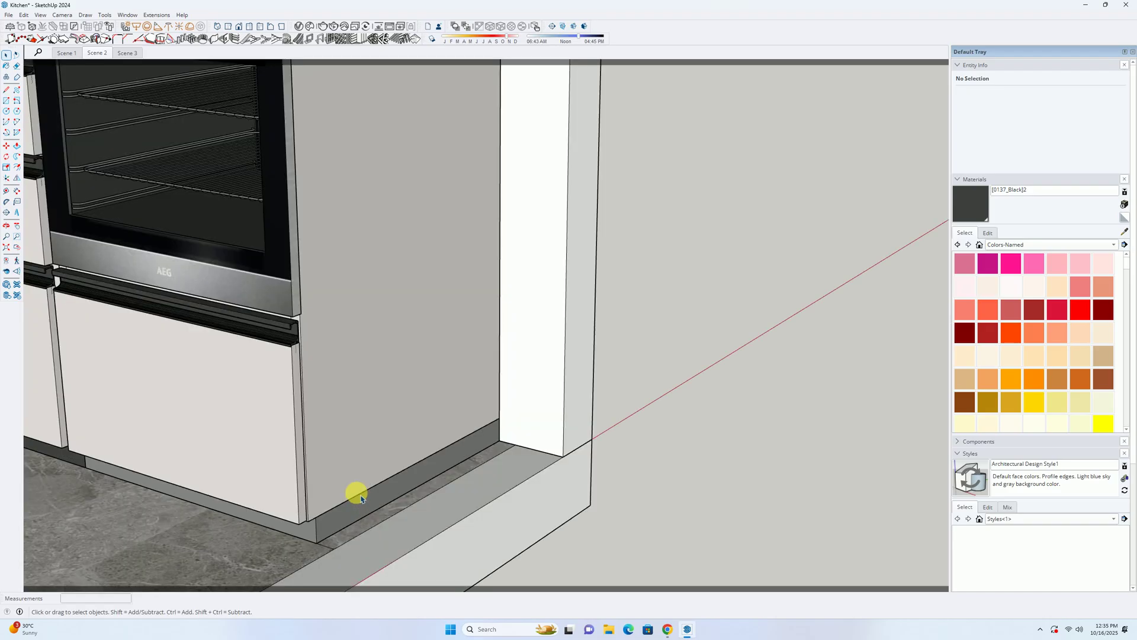
{"action": "middle_click_drag", "start_coordinate": [62, 504], "coordinate": [173, 449], "text": "shift"}
{"action": "scroll", "coordinate": [173, 448], "scroll_direction": "up", "scroll_amount": 3}
{"action": "key", "text": "b"}
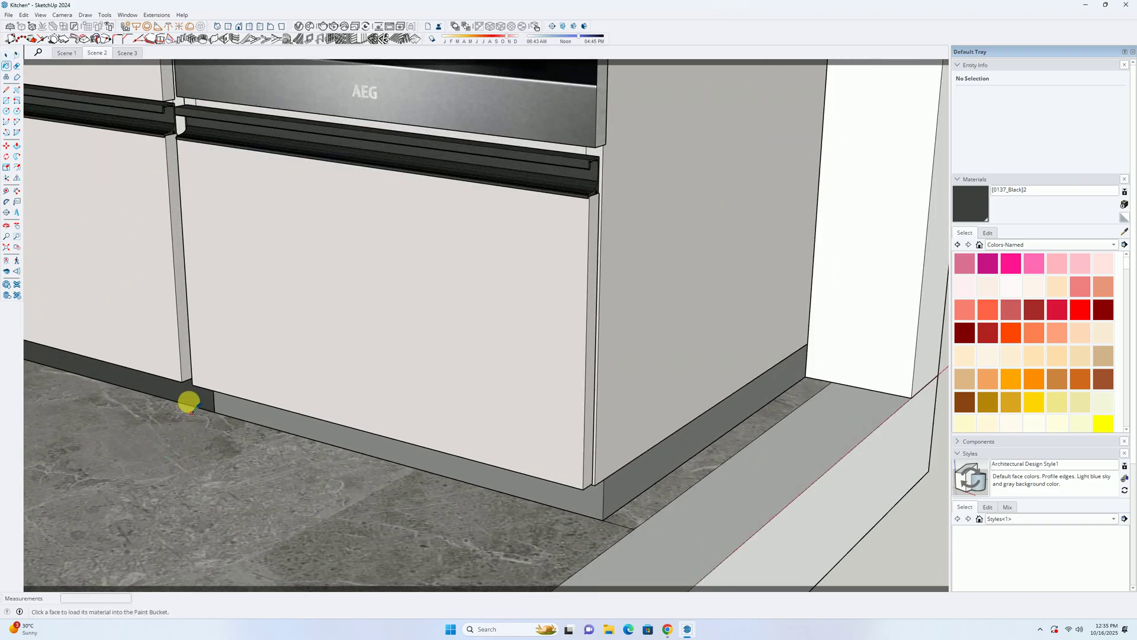
{"action": "left_click", "coordinate": [255, 417]}
Step: Push/Pull the outer ends of the tall oven cabinet's toe kick and carcass outward by the same repeated distance
{"action": "double_click", "coordinate": [628, 480]}
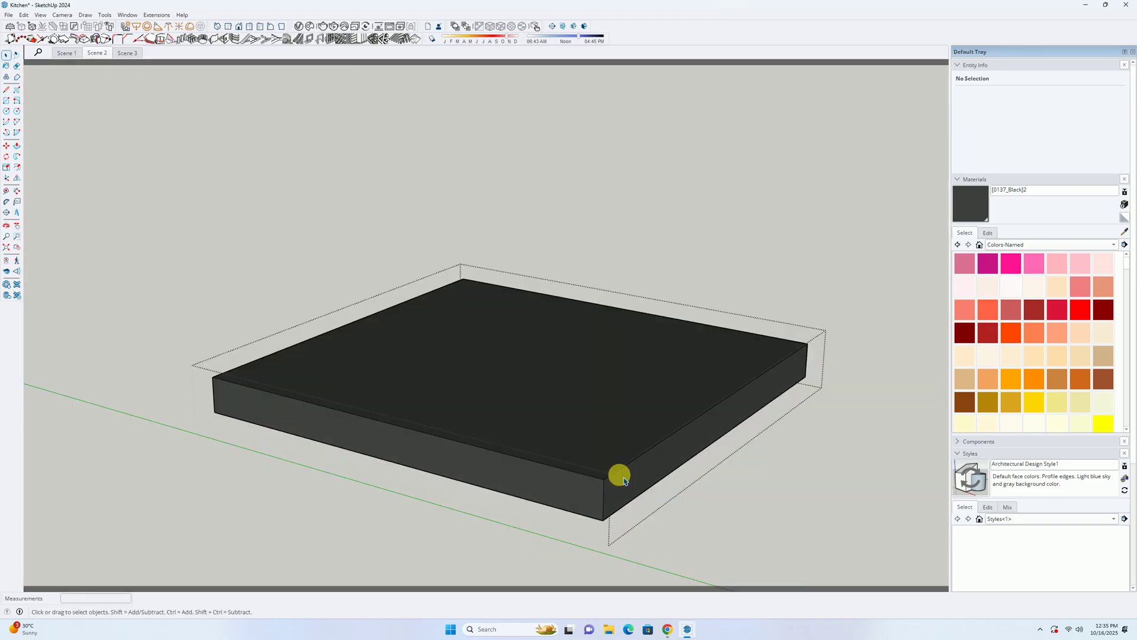
{"action": "key", "text": "space"}
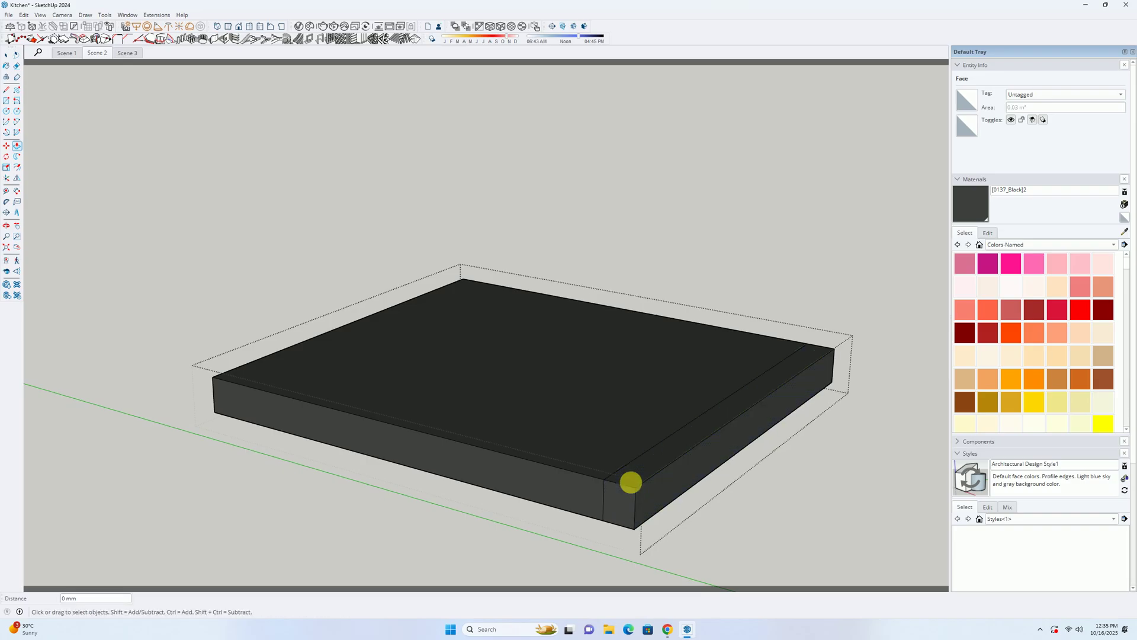
{"action": "key", "text": "Escape"}
{"action": "double_click", "coordinate": [629, 432]}
{"action": "key", "text": "p"}
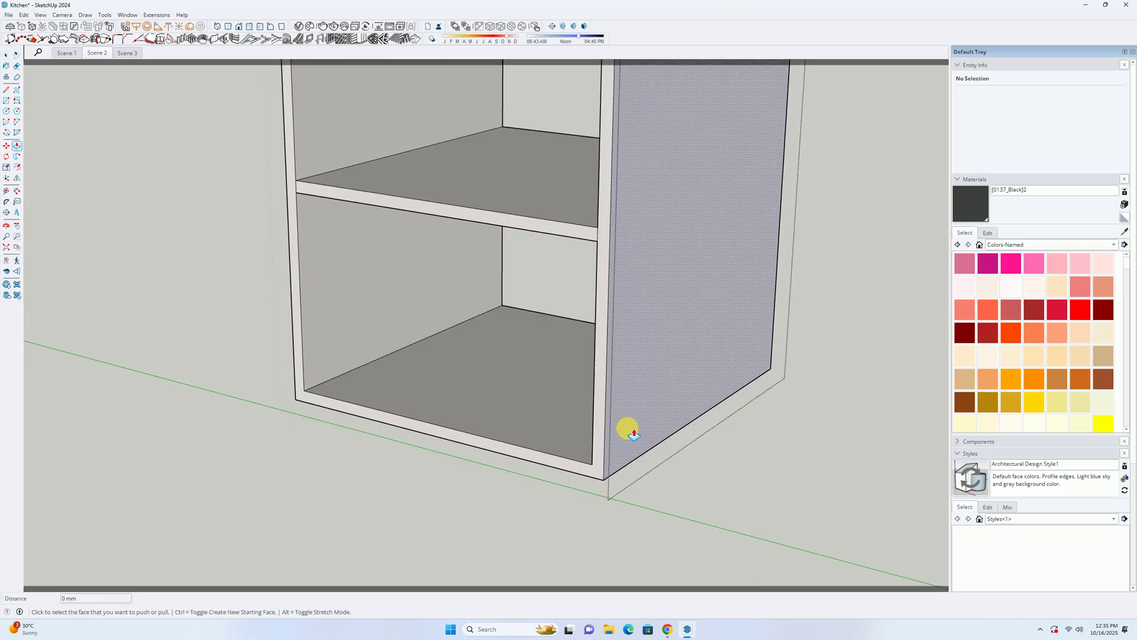
{"action": "double_click", "coordinate": [633, 431]}
{"action": "key", "text": "Escape"}
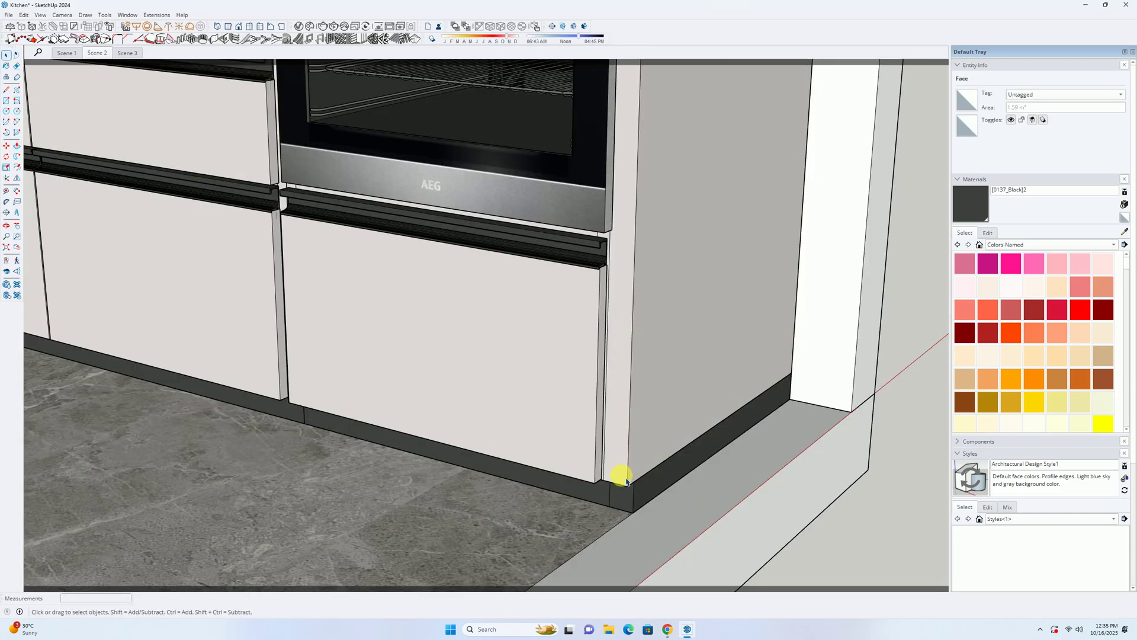
Step: Extend the end side of the upper cabinet run above the cooktop toward the glazed-door wall with Push/Pull
{"action": "scroll", "coordinate": [592, 450], "scroll_direction": "down", "scroll_amount": 4}
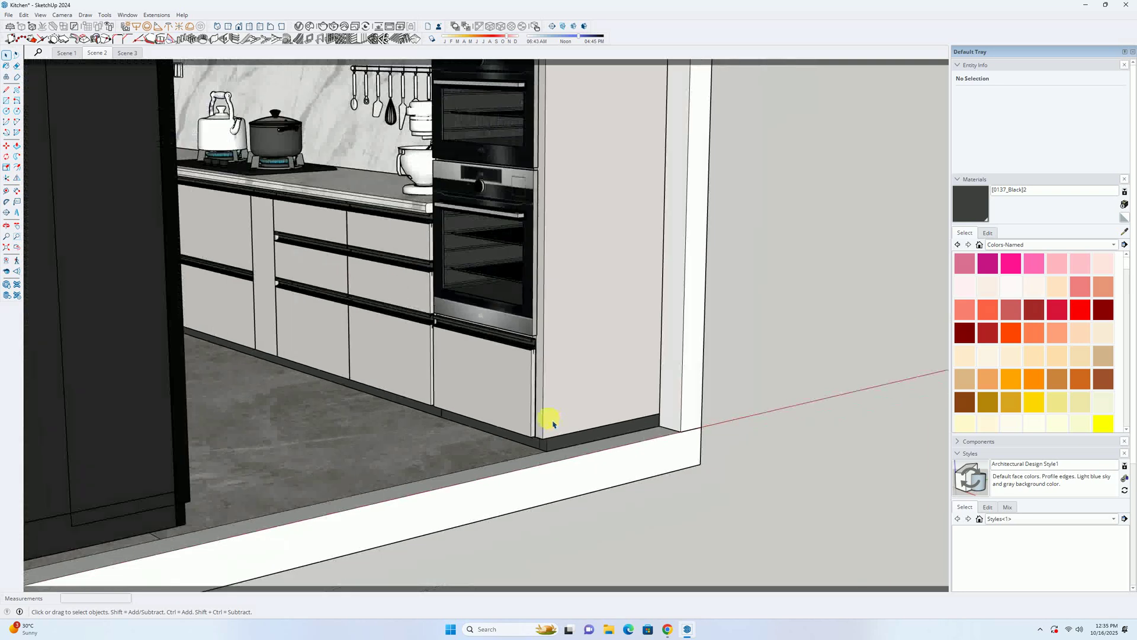
{"action": "middle_click_drag", "start_coordinate": [553, 424], "coordinate": [818, 409]}
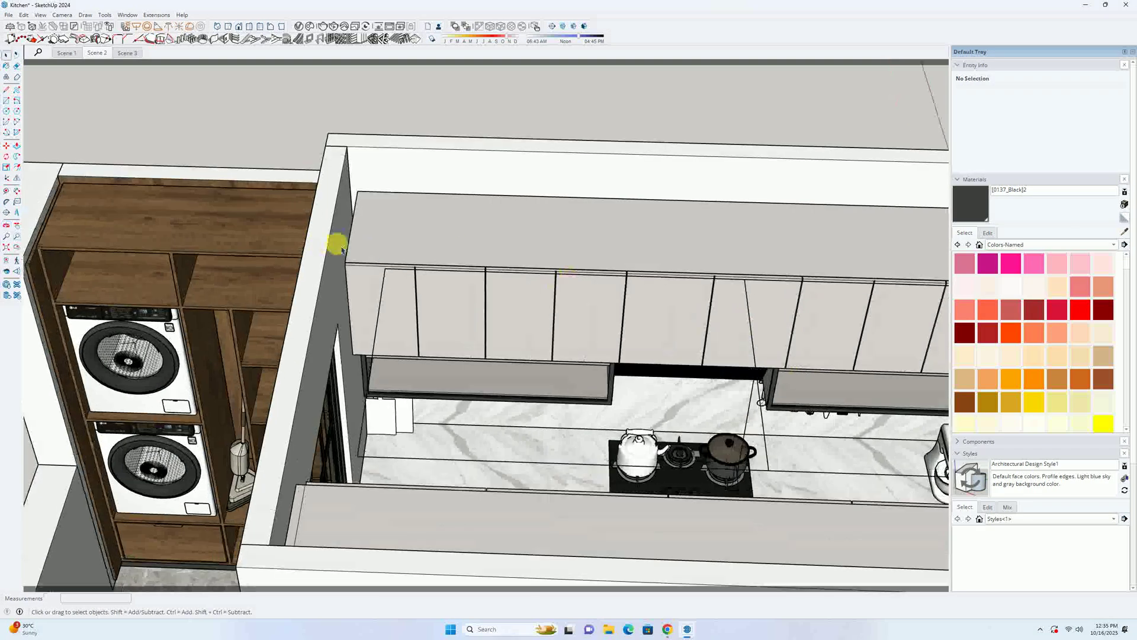
{"action": "double_click", "coordinate": [465, 249]}
{"action": "middle_click_drag", "start_coordinate": [393, 265], "coordinate": [535, 249]}
{"action": "left_click", "coordinate": [394, 323]}
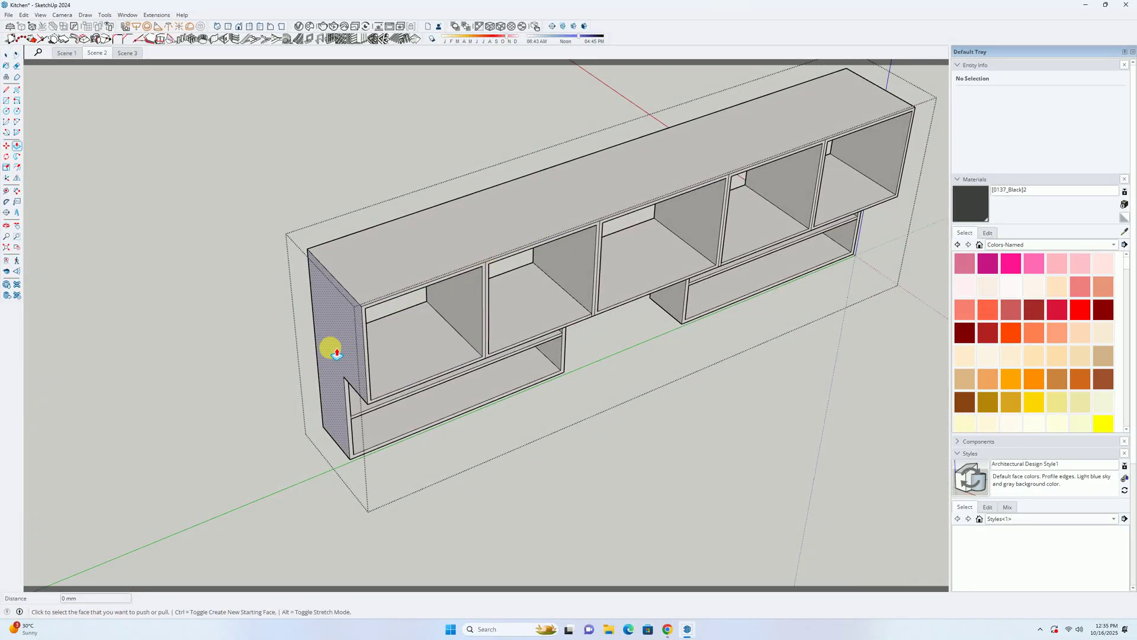
{"action": "middle_click_drag", "start_coordinate": [332, 348], "coordinate": [208, 325]}
{"action": "key", "text": "space"}
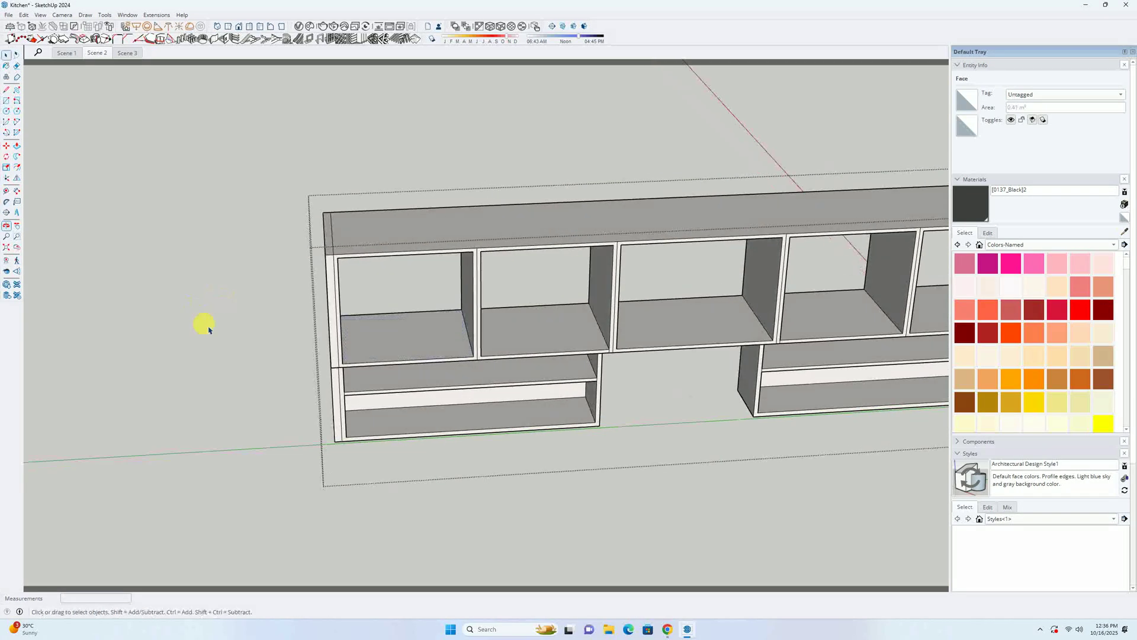
{"action": "left_click", "coordinate": [208, 325]}
Step: Extend the end side of the base cabinet run under the cooktop toward the glazed-door wall
{"action": "middle_click_drag", "start_coordinate": [330, 402], "coordinate": [20, 424]}
{"action": "middle_click_drag", "start_coordinate": [395, 433], "coordinate": [279, 363]}
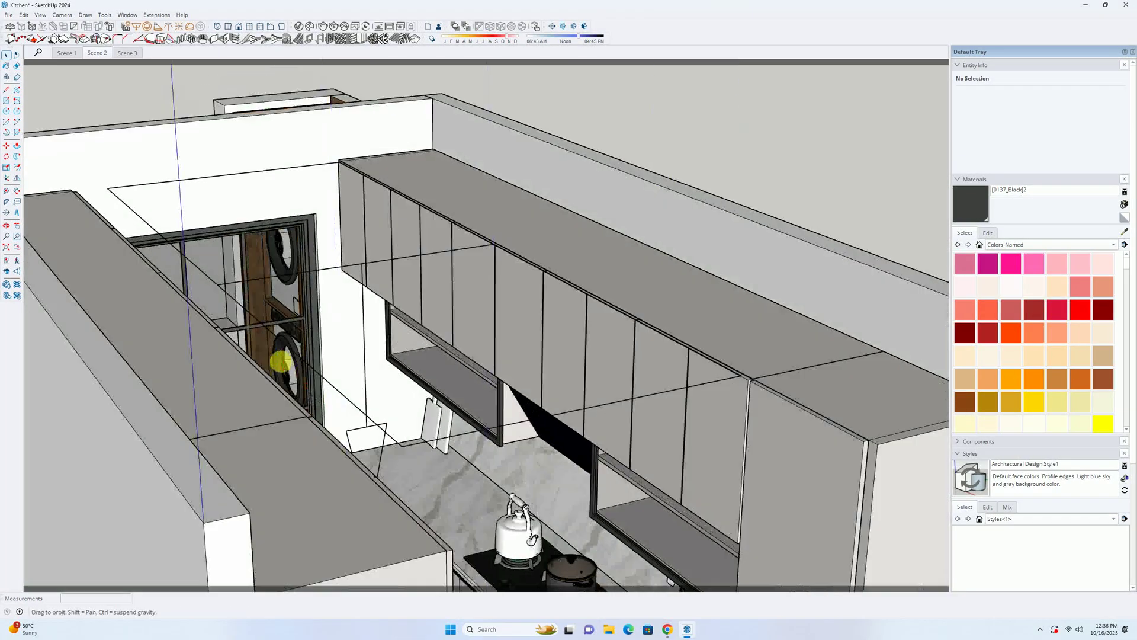
{"action": "scroll", "coordinate": [417, 462], "scroll_direction": "up", "scroll_amount": 2}
{"action": "middle_click_drag", "start_coordinate": [417, 462], "coordinate": [639, 316]}
{"action": "scroll", "coordinate": [347, 520], "scroll_direction": "up", "scroll_amount": 4}
{"action": "scroll", "coordinate": [348, 520], "scroll_direction": "up", "scroll_amount": 2}
{"action": "double_click", "coordinate": [348, 513]}
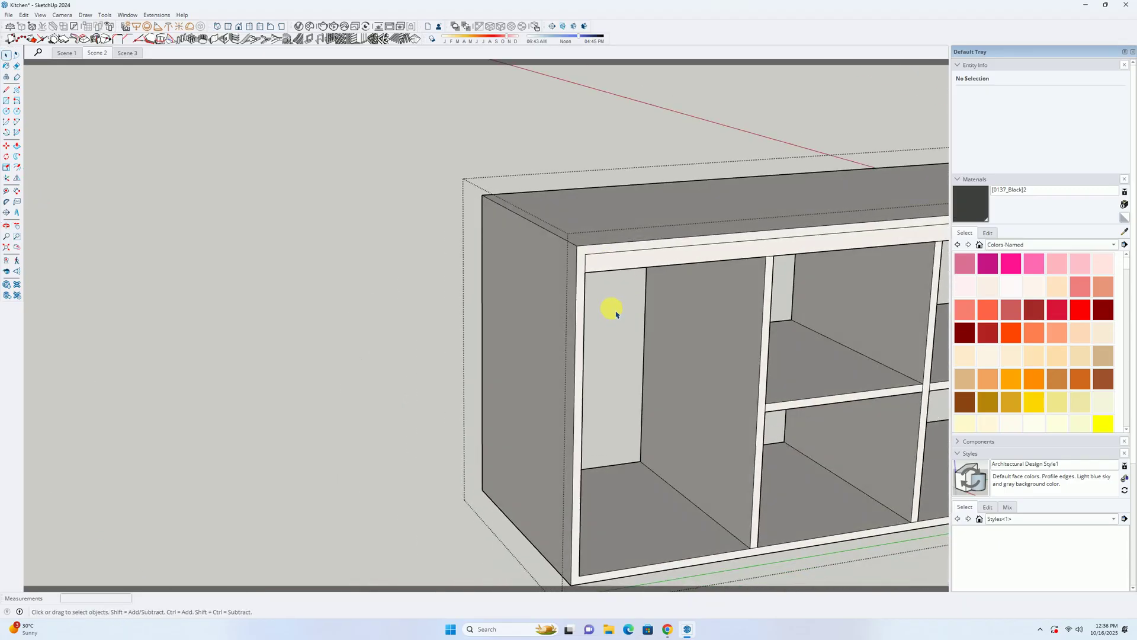
{"action": "middle_click_drag", "start_coordinate": [535, 347], "coordinate": [457, 185], "text": "shift"}
{"action": "key", "text": "space"}
{"action": "left_click", "coordinate": [329, 355]}
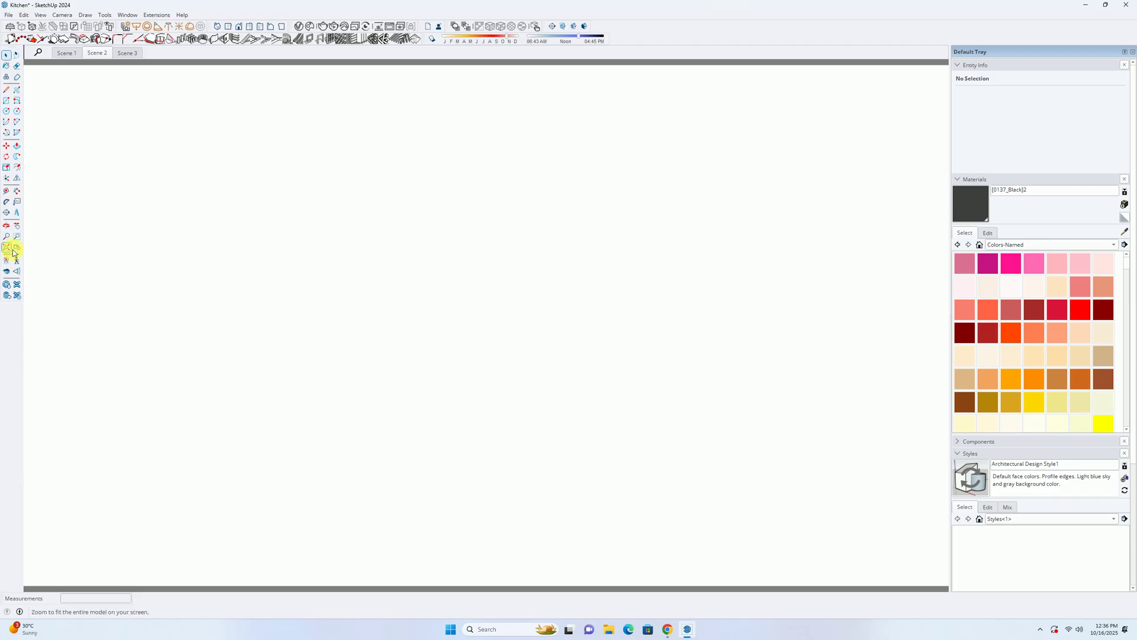
{"action": "left_click", "coordinate": [13, 253]}
Step: Repeat the end extension on the toe kick below the cooktop-side base cabinets
{"action": "middle_click_drag", "start_coordinate": [318, 373], "coordinate": [221, 579]}
{"action": "scroll", "coordinate": [381, 265], "scroll_direction": "up", "scroll_amount": 5}
{"action": "scroll", "coordinate": [381, 265], "scroll_direction": "up", "scroll_amount": 2}
{"action": "middle_click_drag", "start_coordinate": [381, 265], "coordinate": [226, 297]}
{"action": "scroll", "coordinate": [474, 225], "scroll_direction": "up", "scroll_amount": 6}
{"action": "middle_click_drag", "start_coordinate": [404, 249], "coordinate": [367, 52]}
{"action": "scroll", "coordinate": [296, 237], "scroll_direction": "up", "scroll_amount": 3}
{"action": "middle_click_drag", "start_coordinate": [226, 253], "coordinate": [363, 185]}
{"action": "left_click", "coordinate": [194, 363]}
{"action": "middle_click_drag", "start_coordinate": [195, 363], "coordinate": [2, 224]}
{"action": "double_click", "coordinate": [245, 319]}
{"action": "double_click", "coordinate": [135, 317]}
{"action": "key", "text": "space"}
{"action": "left_click", "coordinate": [114, 252]}
{"action": "left_click", "coordinate": [7, 249]}
{"action": "middle_click_drag", "start_coordinate": [360, 289], "coordinate": [116, 264]}
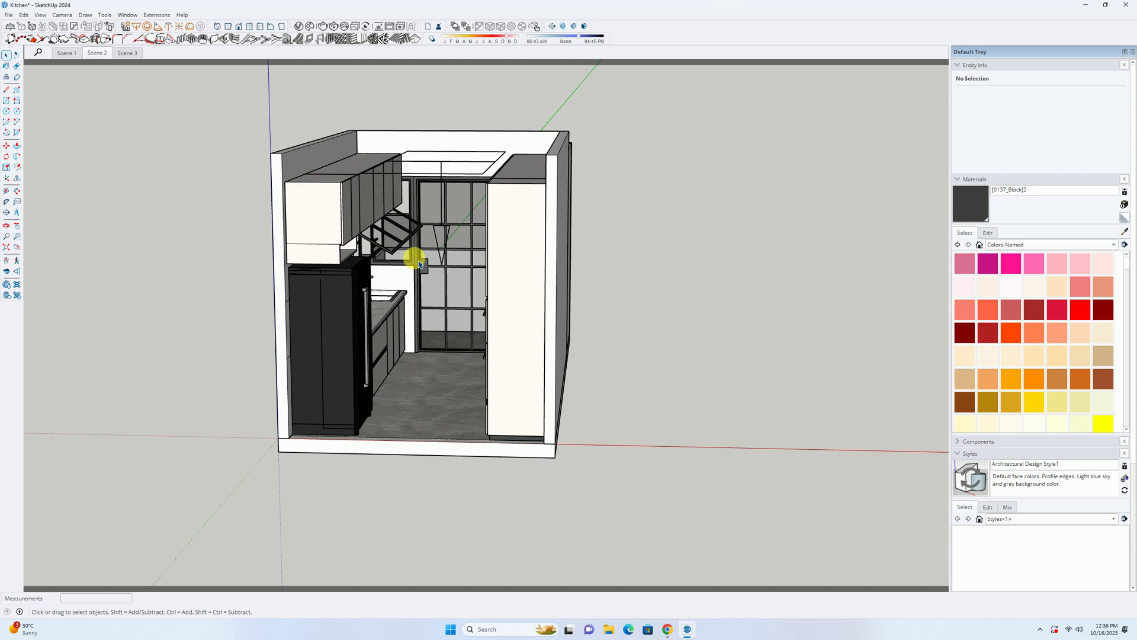
{"action": "middle_click_drag", "start_coordinate": [418, 263], "coordinate": [615, 239]}
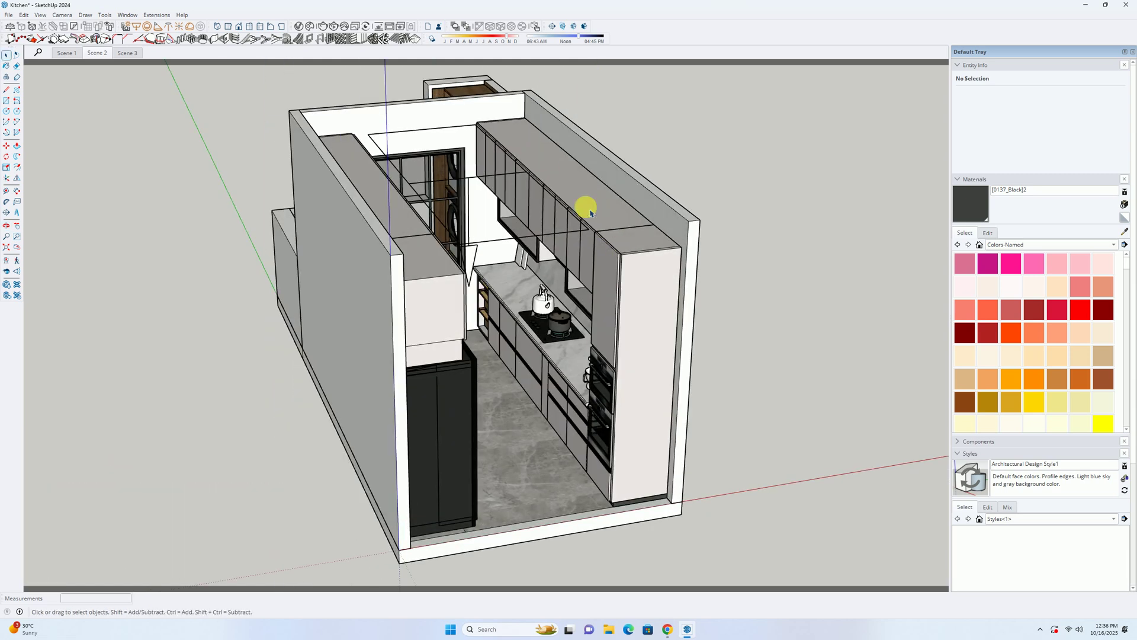
{"action": "scroll", "coordinate": [590, 212], "scroll_direction": "up", "scroll_amount": 8}
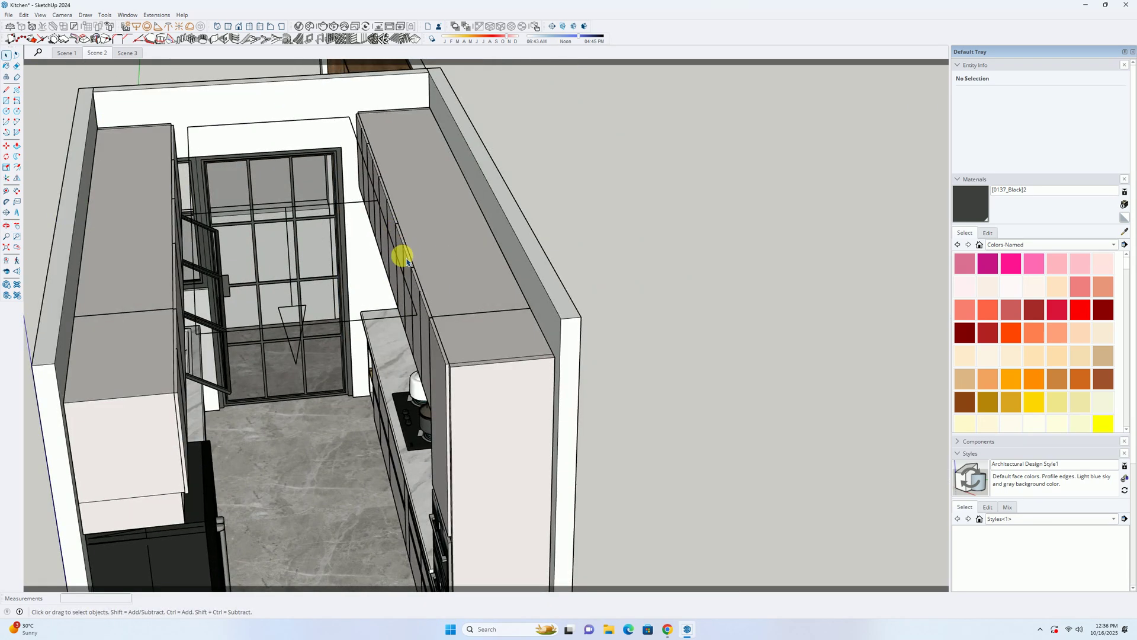
Step: Draw a rectangle over the tops of the cooktop-side cabinets, from the far wall corner to the tall cabinet's near front corner
{"action": "middle_click_drag", "start_coordinate": [407, 259], "coordinate": [413, 260]}
{"action": "key", "text": "r"}
{"action": "scroll", "coordinate": [387, 103], "scroll_direction": "up", "scroll_amount": 5}
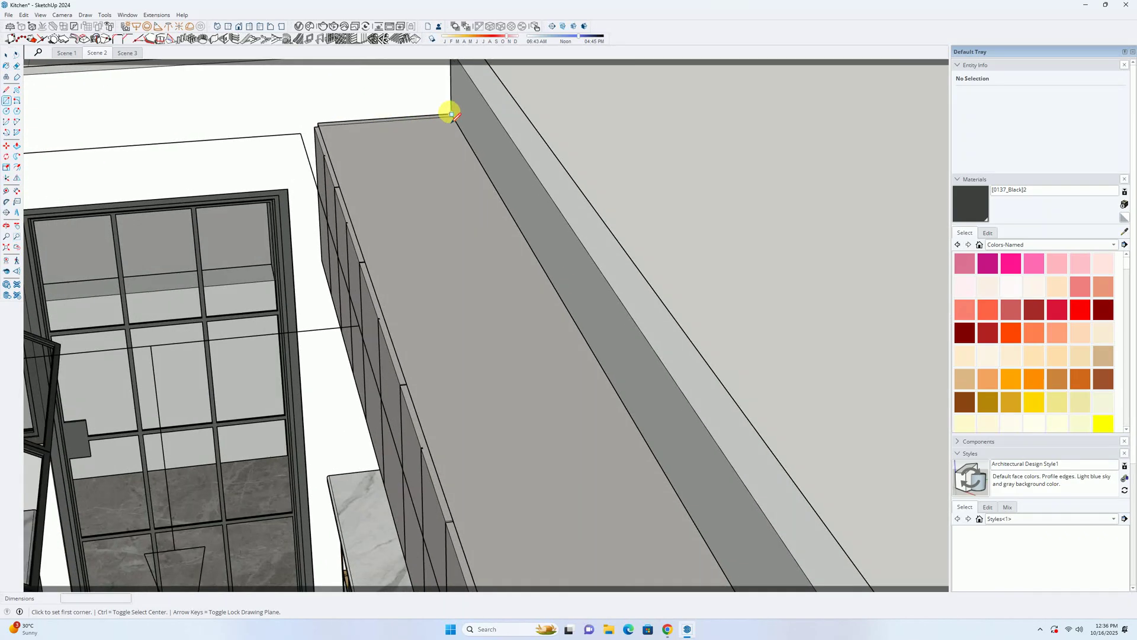
{"action": "scroll", "coordinate": [451, 115], "scroll_direction": "up", "scroll_amount": 3}
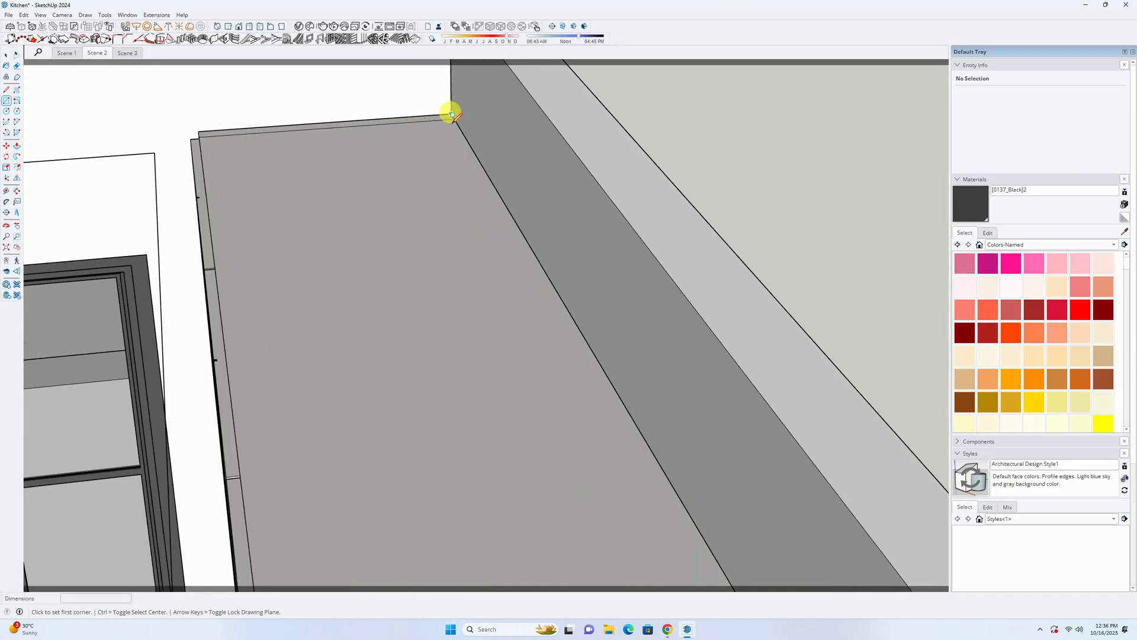
{"action": "scroll", "coordinate": [418, 246], "scroll_direction": "down", "scroll_amount": 4}
{"action": "middle_click_drag", "start_coordinate": [394, 310], "coordinate": [363, 178], "text": "shift"}
{"action": "scroll", "coordinate": [365, 190], "scroll_direction": "down", "scroll_amount": 2}
{"action": "middle_click_drag", "start_coordinate": [407, 499], "coordinate": [358, 217], "text": "shift"}
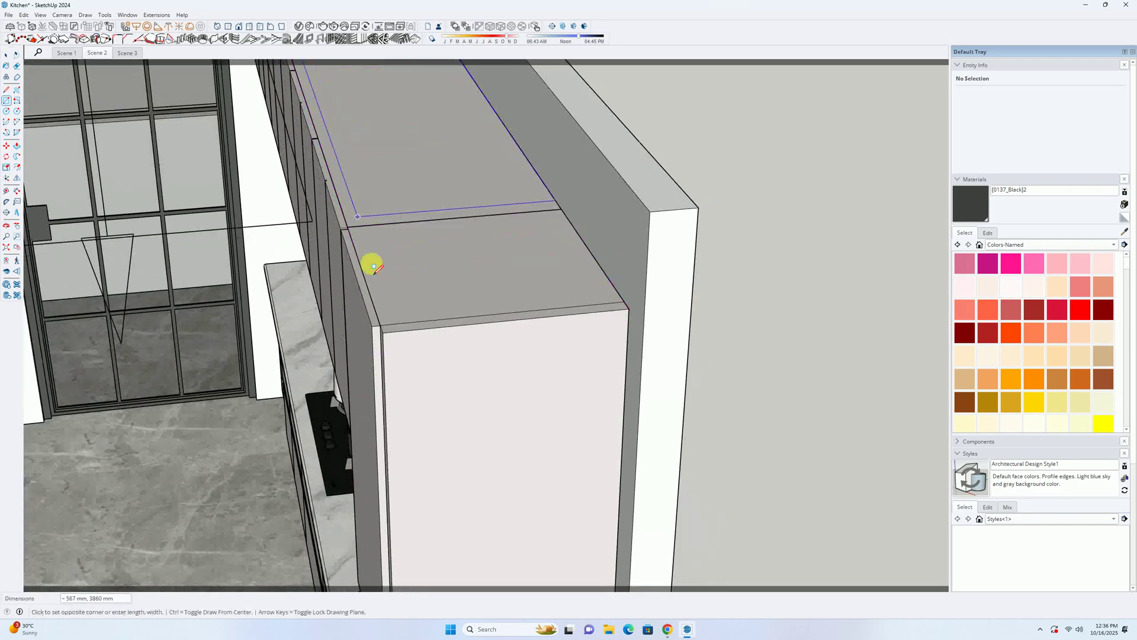
{"action": "left_click", "coordinate": [388, 339]}
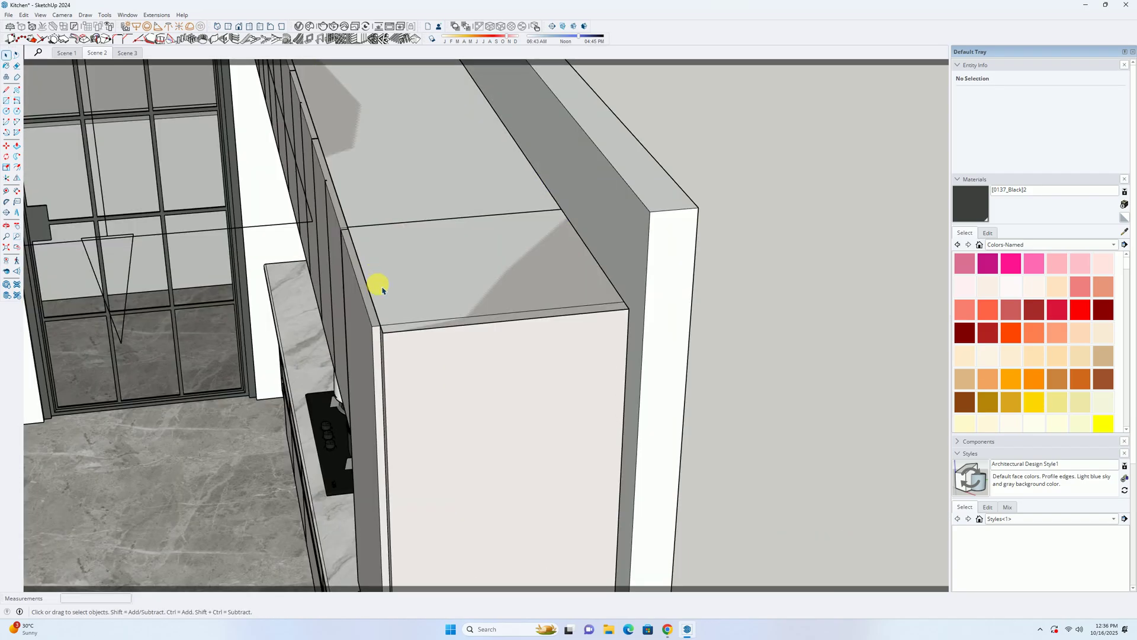
Step: Hide the tall cabinet's carcass and make the rectangle on top of the cabinet run a group
{"action": "left_click", "coordinate": [419, 382]}
{"action": "key", "text": "Delete"}
{"action": "double_click", "coordinate": [419, 271]}
{"action": "right_click", "coordinate": [422, 275]}
{"action": "left_click", "coordinate": [444, 358]}
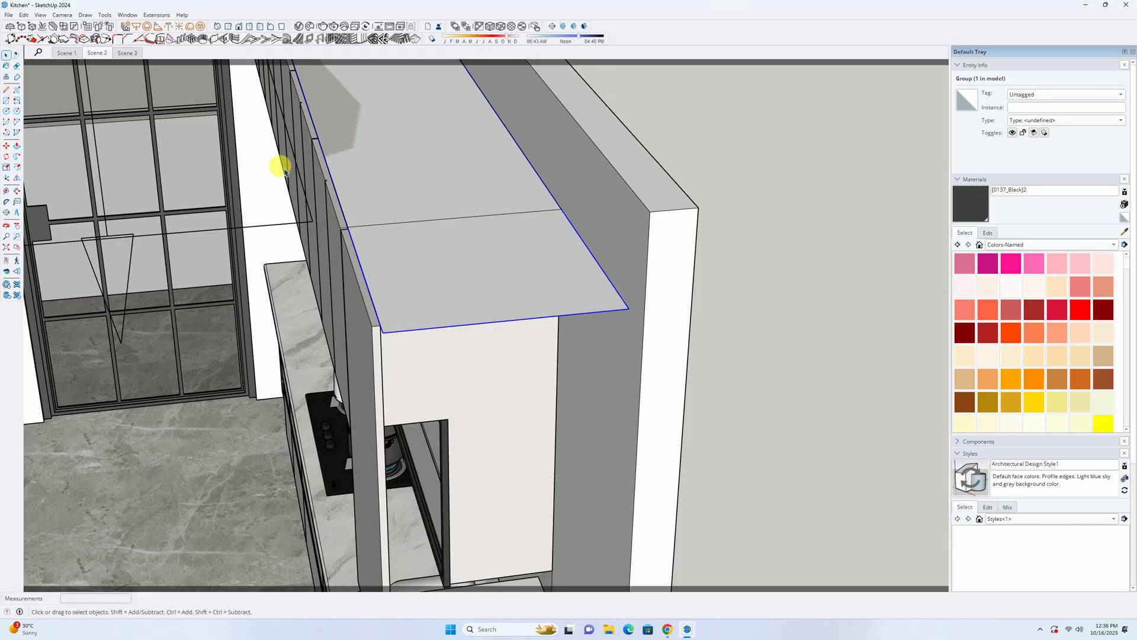
Step: Unhide the last hidden object, the tall cabinet's carcass
{"action": "left_click", "coordinate": [28, 16]}
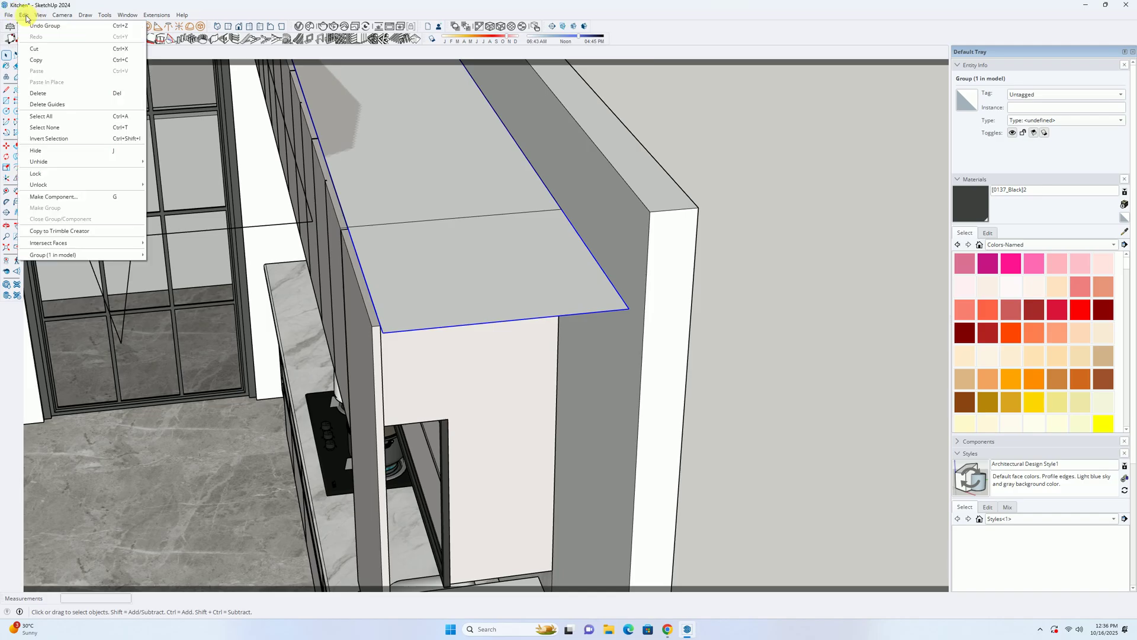
{"action": "left_click", "coordinate": [77, 164]}
{"action": "left_click", "coordinate": [166, 173]}
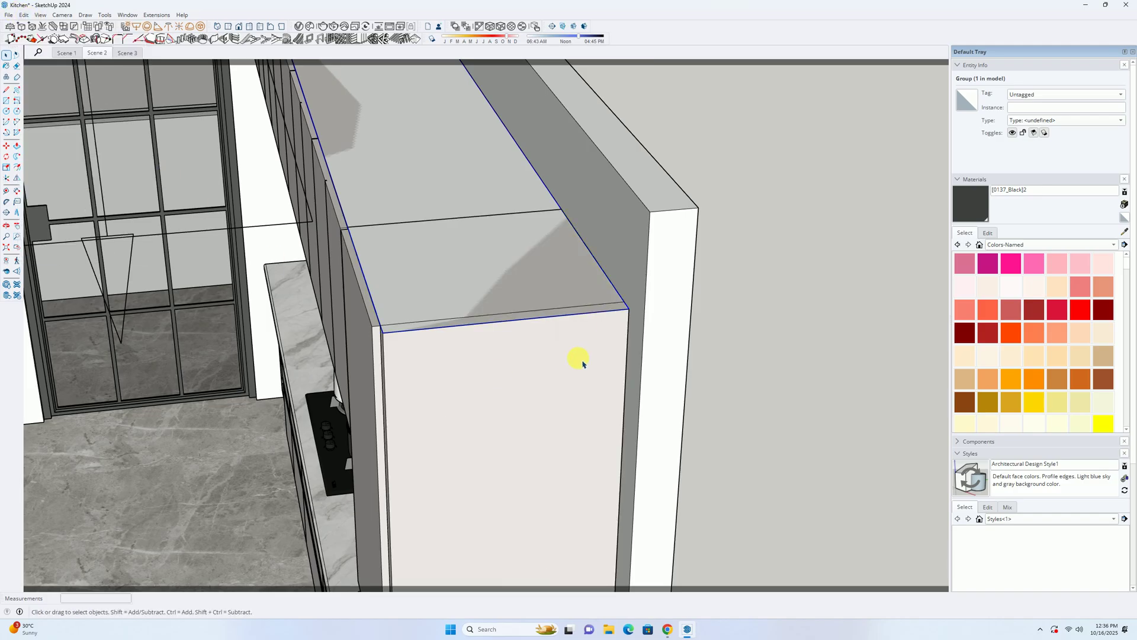
{"action": "double_click", "coordinate": [439, 286]}
{"action": "key", "text": "Escape"}
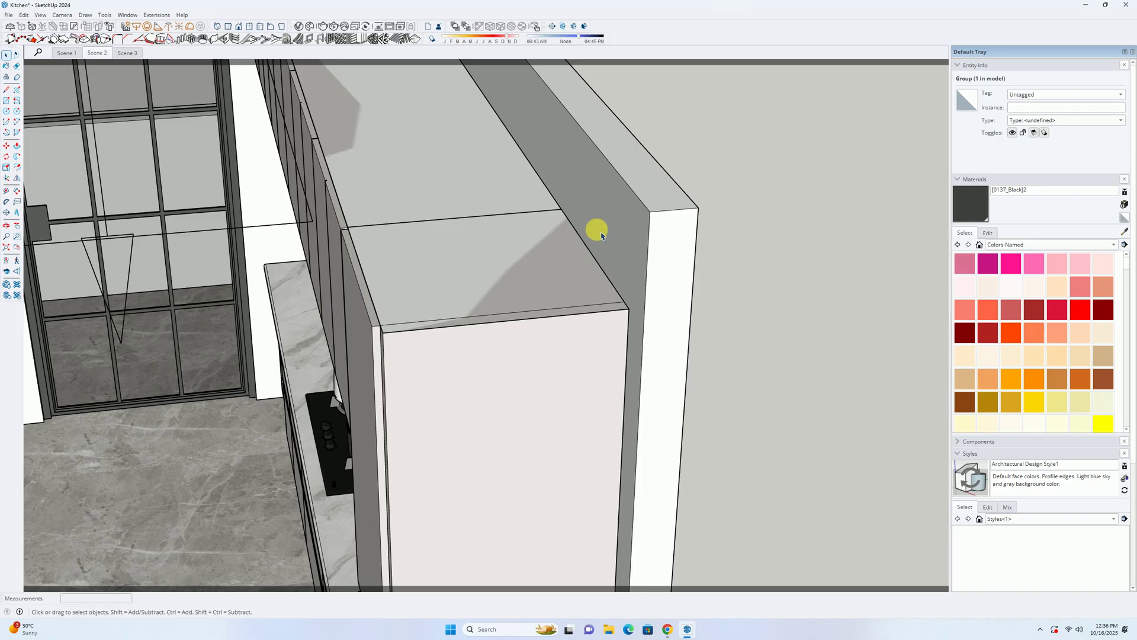
Step: Hide the tall cabinet's carcass again and open the grouped rectangle above it for editing
{"action": "double_click", "coordinate": [597, 260]}
{"action": "key", "text": "Escape"}
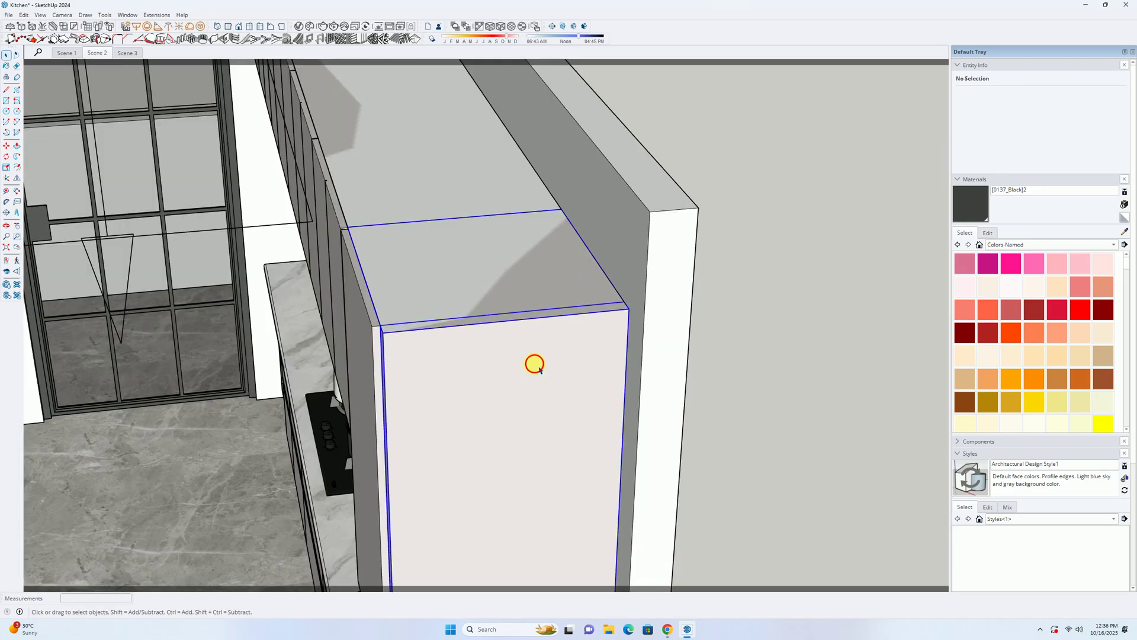
{"action": "key", "text": "h"}
{"action": "double_click", "coordinate": [396, 255]}
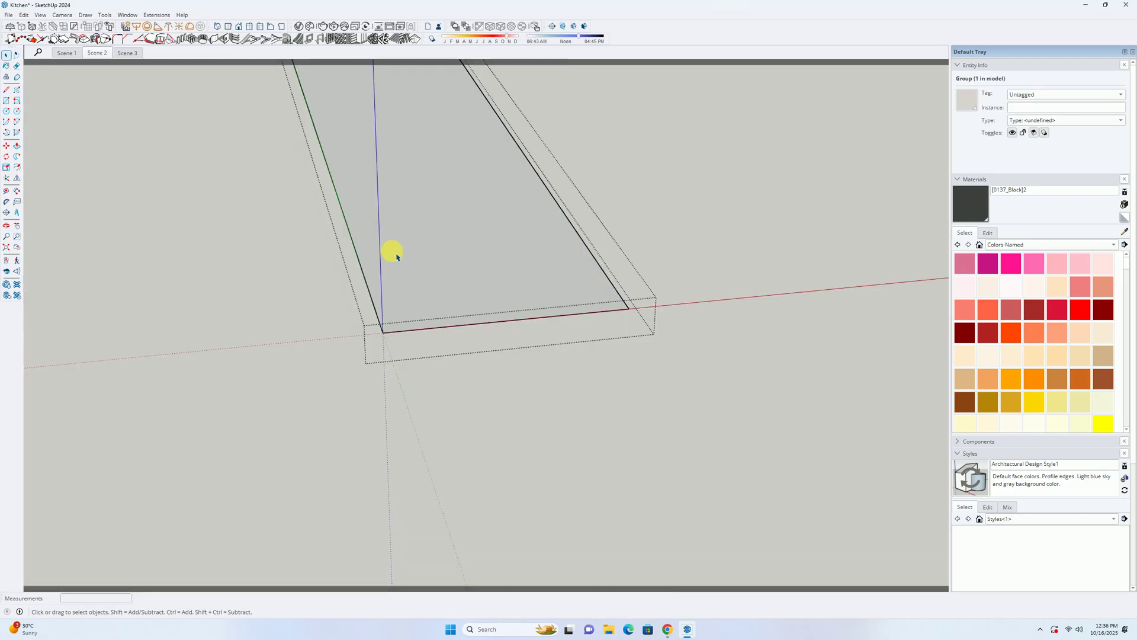
Step: Try to pull the rectangle's face upward with Push/Pull to give the top panel a thickness
{"action": "key", "text": "p"}
{"action": "left_click", "coordinate": [396, 254]}
{"action": "left_click", "coordinate": [397, 245]}
{"action": "middle_click_drag", "start_coordinate": [396, 246], "coordinate": [431, 170]}
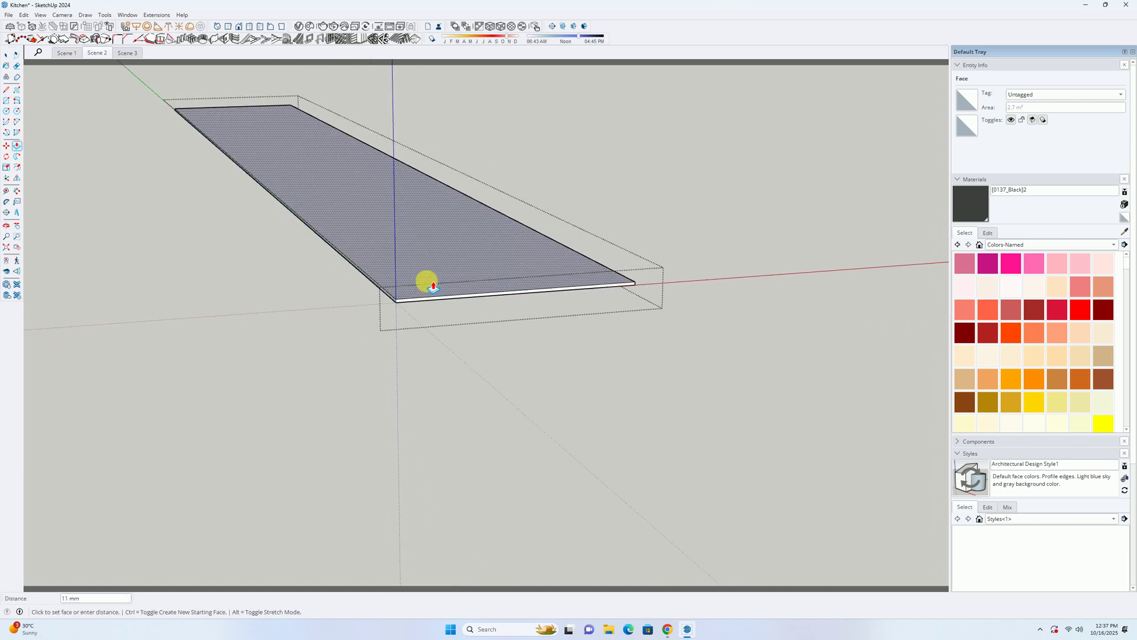
{"action": "key", "text": "space"}
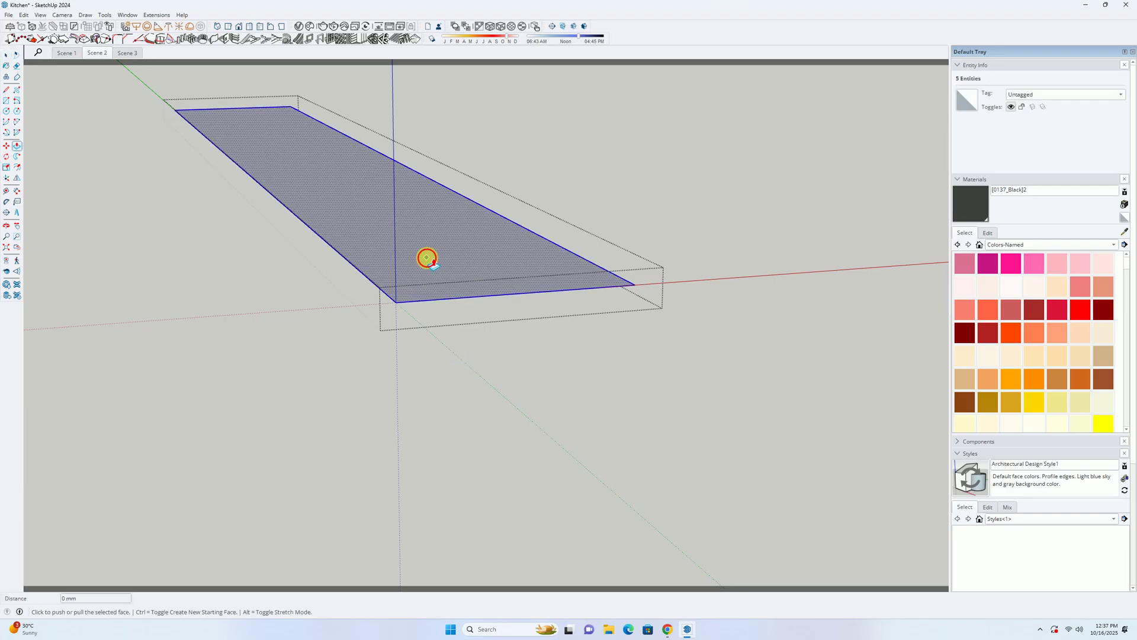
{"action": "left_click_drag", "start_coordinate": [427, 258], "coordinate": [430, 251]}
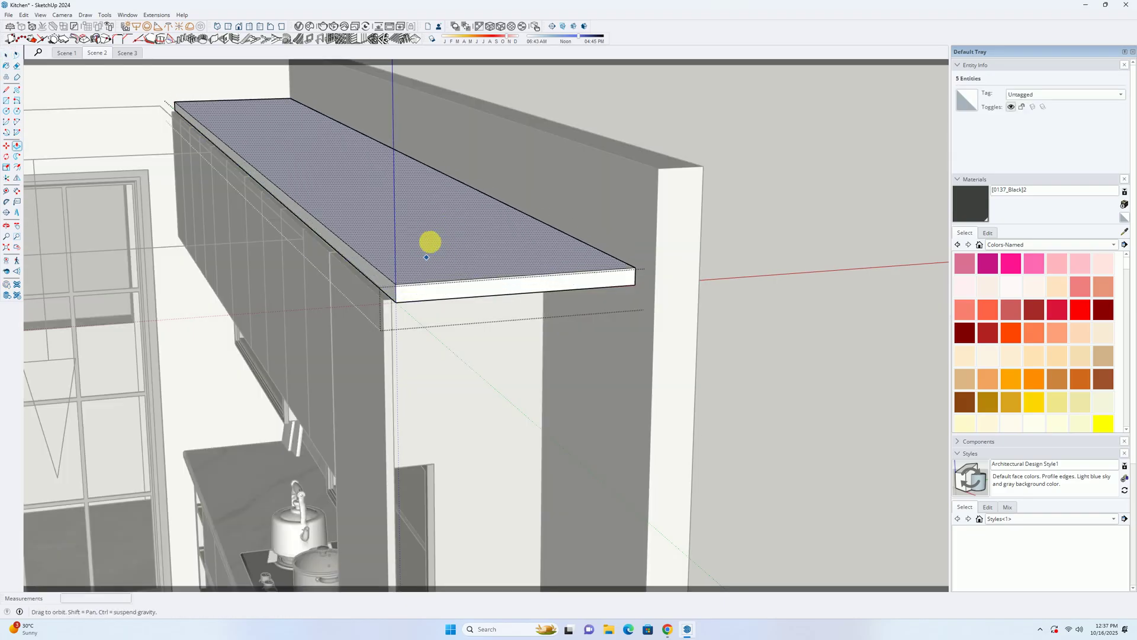
{"action": "middle_click_drag", "start_coordinate": [430, 243], "coordinate": [426, 207]}
{"action": "key", "text": "Escape"}
{"action": "middle_click_drag", "start_coordinate": [418, 148], "coordinate": [477, 214]}
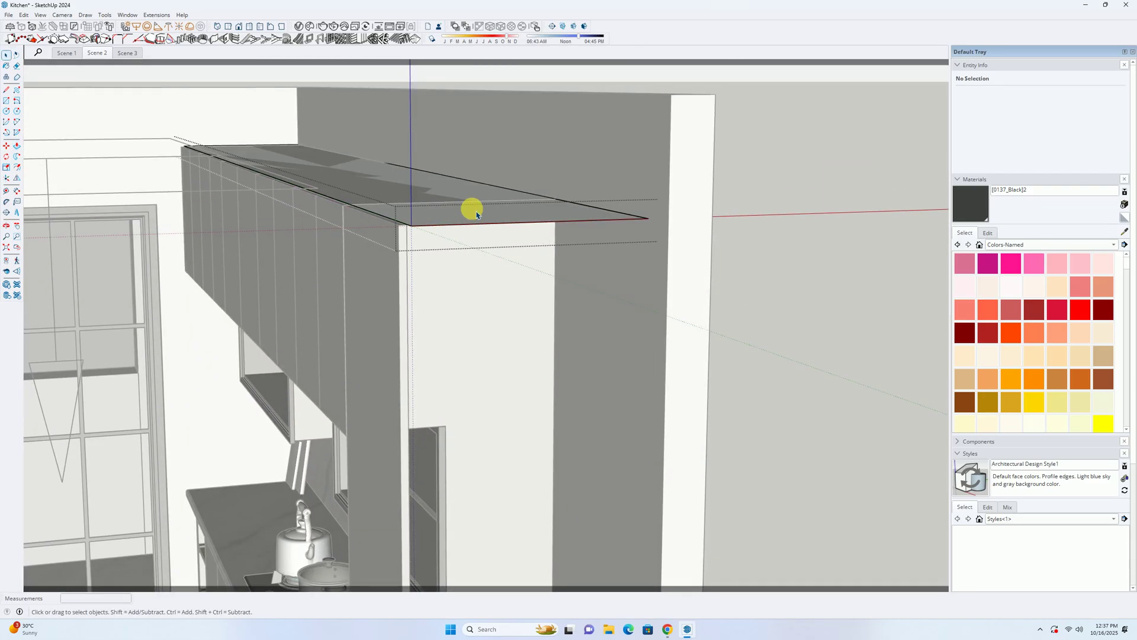
Step: Push/Pull the rectangle's face up 50 mm, close the group and unhide the tall cabinet's carcass
{"action": "left_click", "coordinate": [467, 221]}
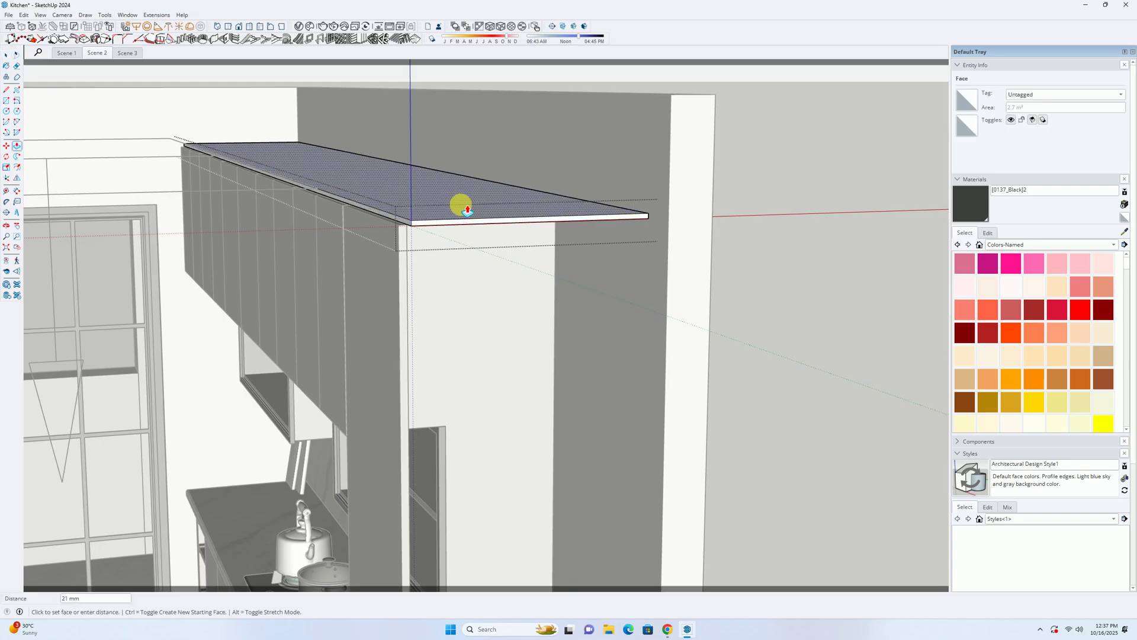
{"action": "middle_click_drag", "start_coordinate": [324, 177], "coordinate": [296, 157]}
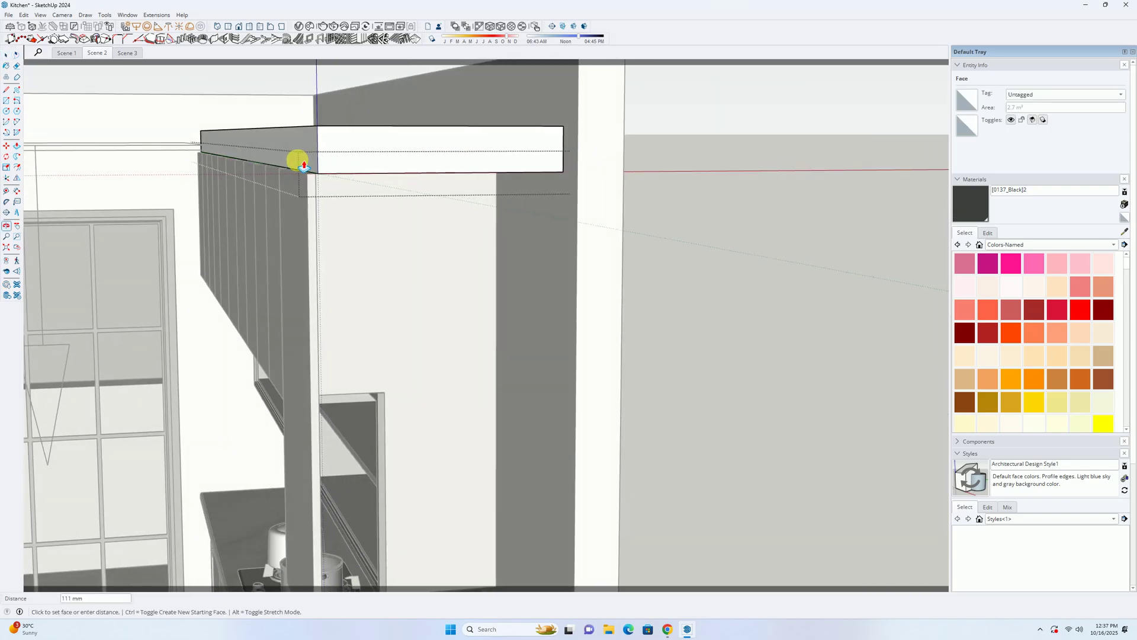
{"action": "key", "text": "Return"}
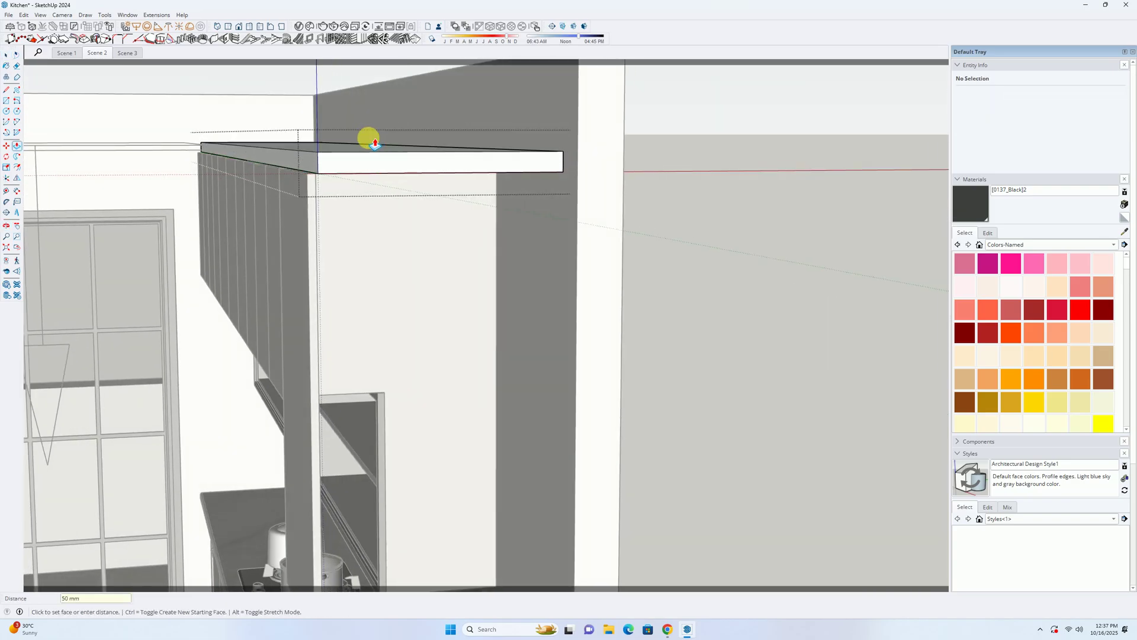
{"action": "key", "text": "space"}
{"action": "key", "text": "Escape"}
{"action": "key", "text": "shift+h"}
Step: Check the height above the new top panel with the Tape Measure and zoom out to the whole model
{"action": "middle_click_drag", "start_coordinate": [337, 180], "coordinate": [345, 102]}
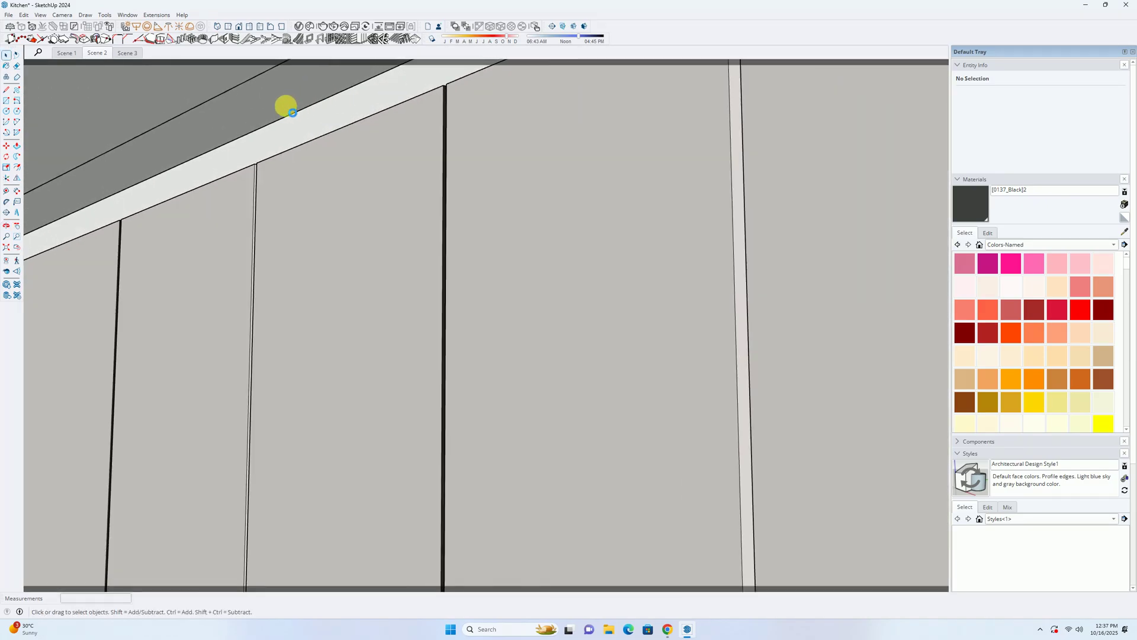
{"action": "middle_click_drag", "start_coordinate": [276, 147], "coordinate": [273, 320]}
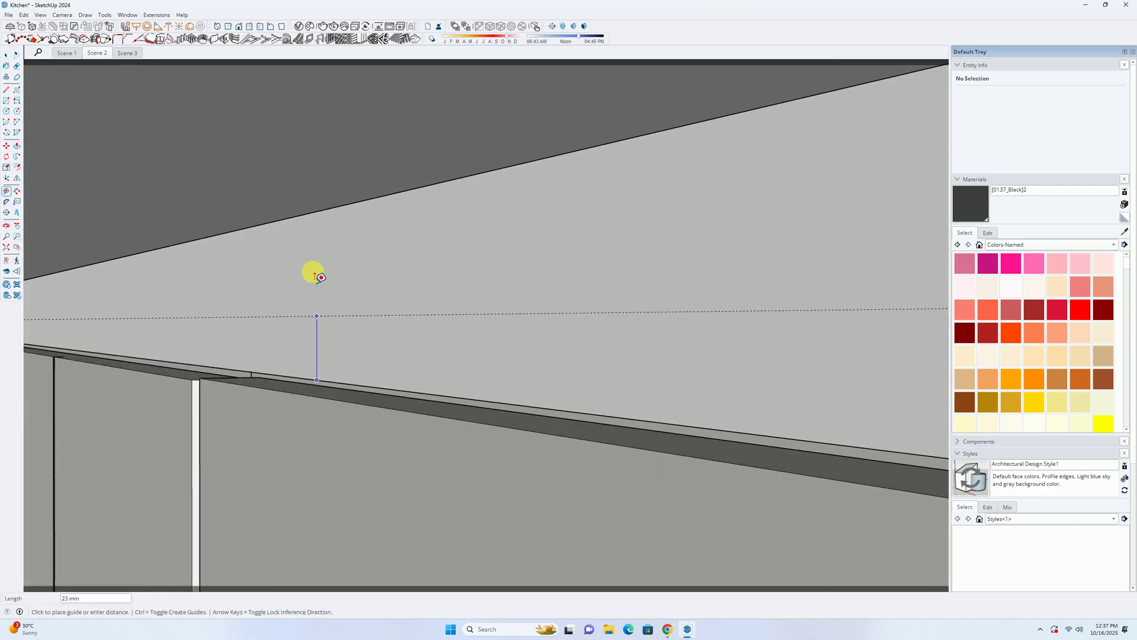
{"action": "middle_click_drag", "start_coordinate": [314, 221], "coordinate": [319, 266]}
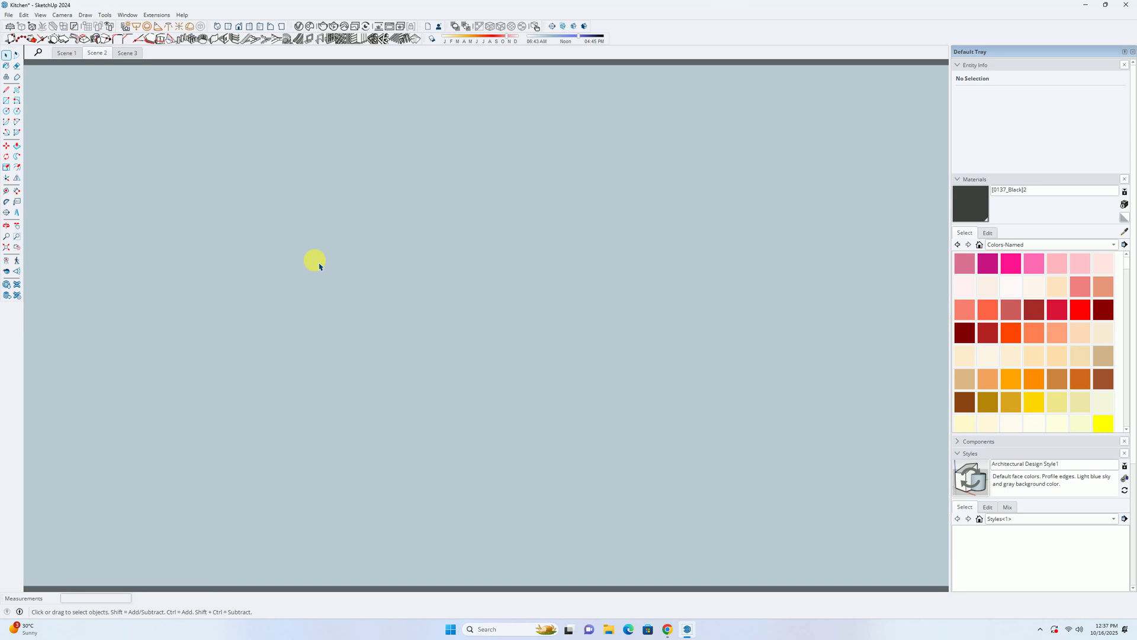
{"action": "left_click", "coordinate": [7, 248]}
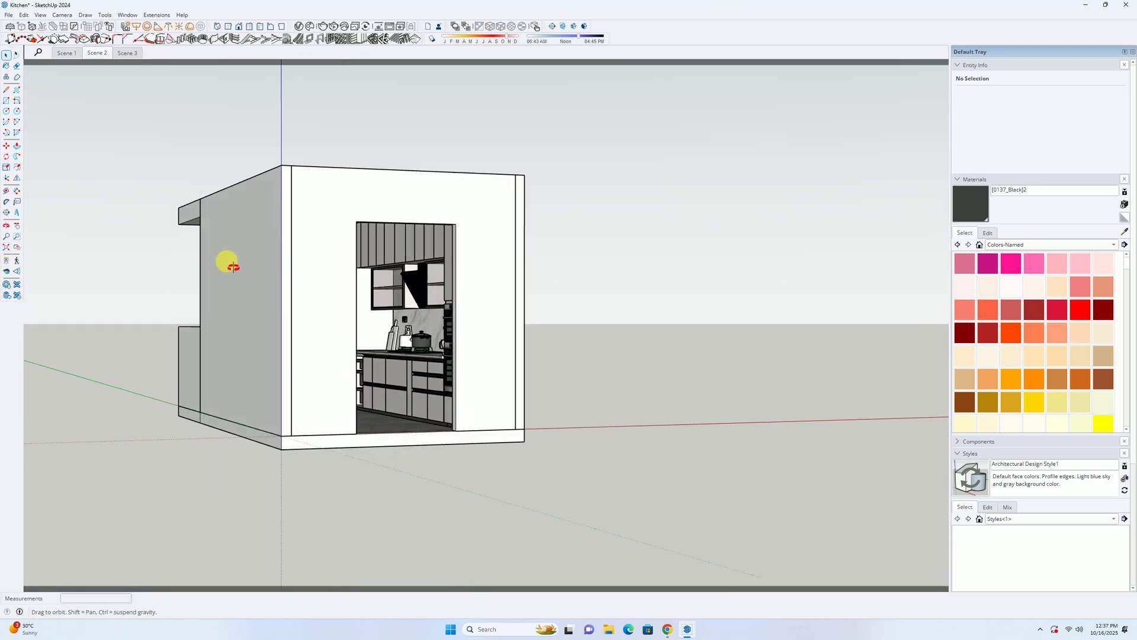
Step: Sample the PVC White Glossy 001 material from the upper cabinet fronts and paint the new top panel with it
{"action": "scroll", "coordinate": [363, 216], "scroll_direction": "up", "scroll_amount": 8}
{"action": "scroll", "coordinate": [414, 256], "scroll_direction": "up", "scroll_amount": 3}
{"action": "key", "text": "b"}
{"action": "scroll", "coordinate": [421, 240], "scroll_direction": "up", "scroll_amount": 3}
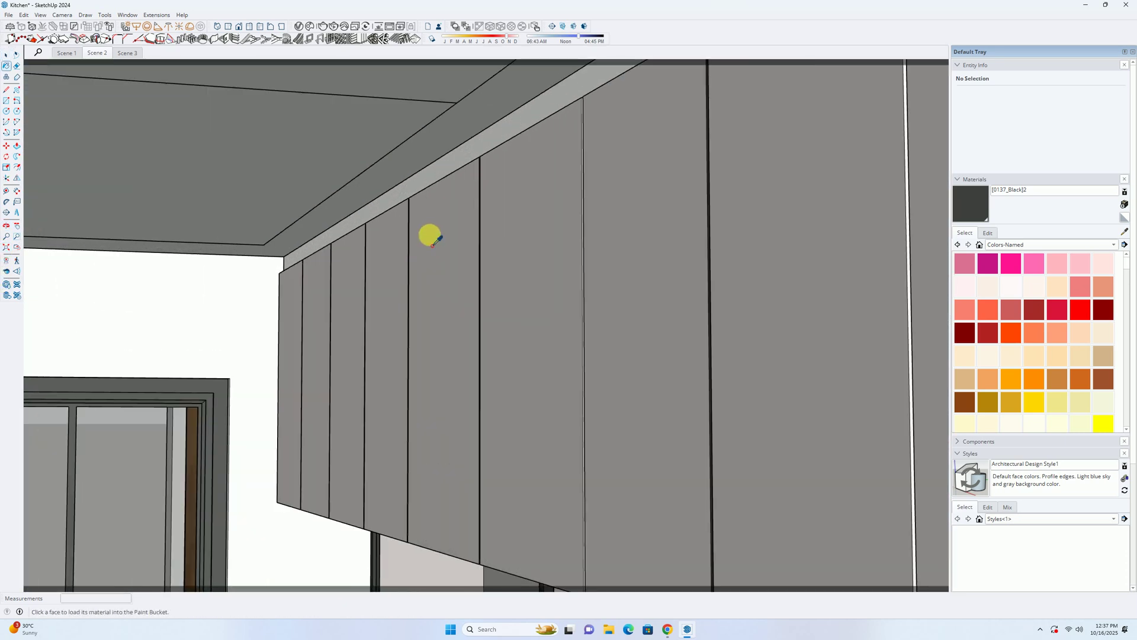
{"action": "left_click", "coordinate": [452, 168], "text": "alt"}
{"action": "key", "text": "space"}
Step: Copy the top panel straight across the room onto the opposite cabinet run, between the cabinets and the ceiling
{"action": "scroll", "coordinate": [447, 185], "scroll_direction": "down", "scroll_amount": 2}
{"action": "middle_click_drag", "start_coordinate": [449, 175], "coordinate": [420, 185]}
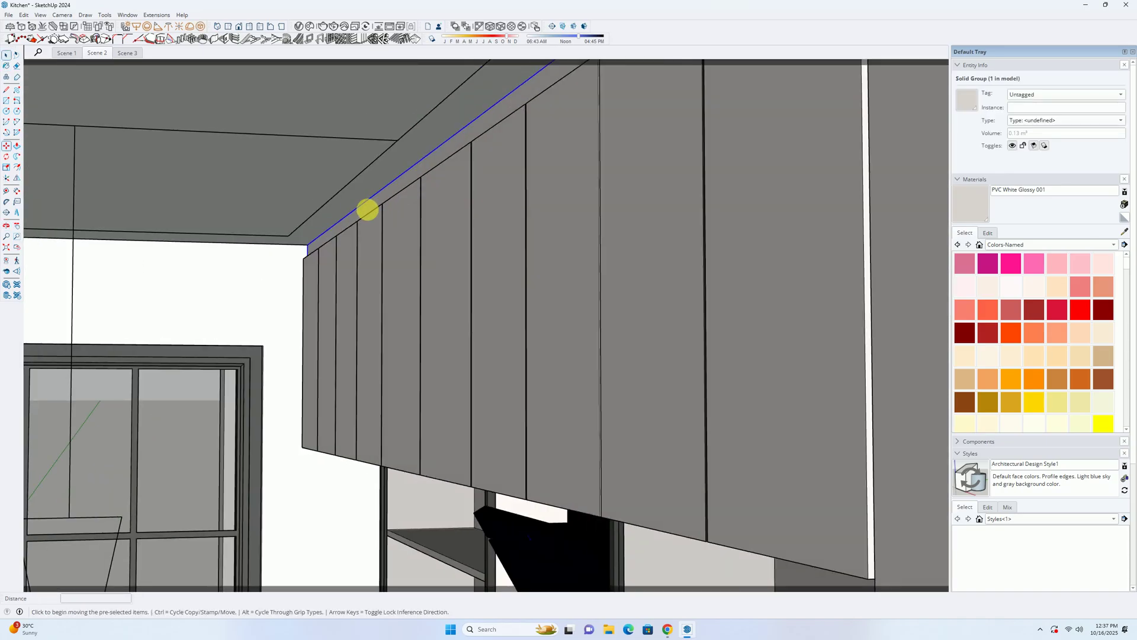
{"action": "left_click", "coordinate": [310, 253]}
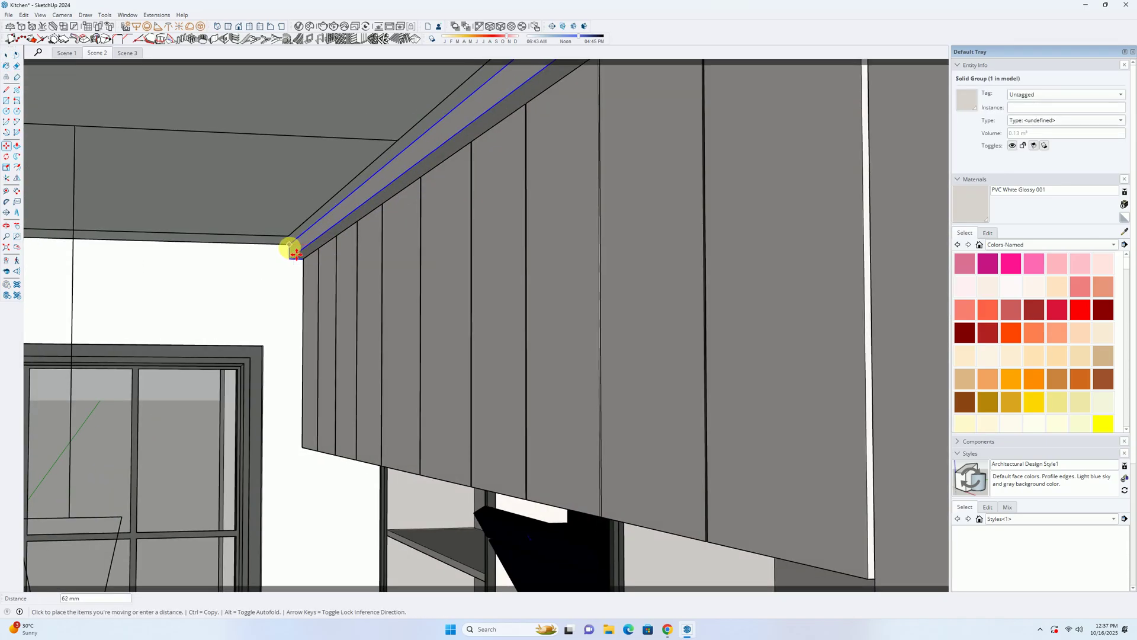
{"action": "scroll", "coordinate": [295, 253], "scroll_direction": "down", "scroll_amount": 6}
{"action": "scroll", "coordinate": [169, 238], "scroll_direction": "up", "scroll_amount": 6}
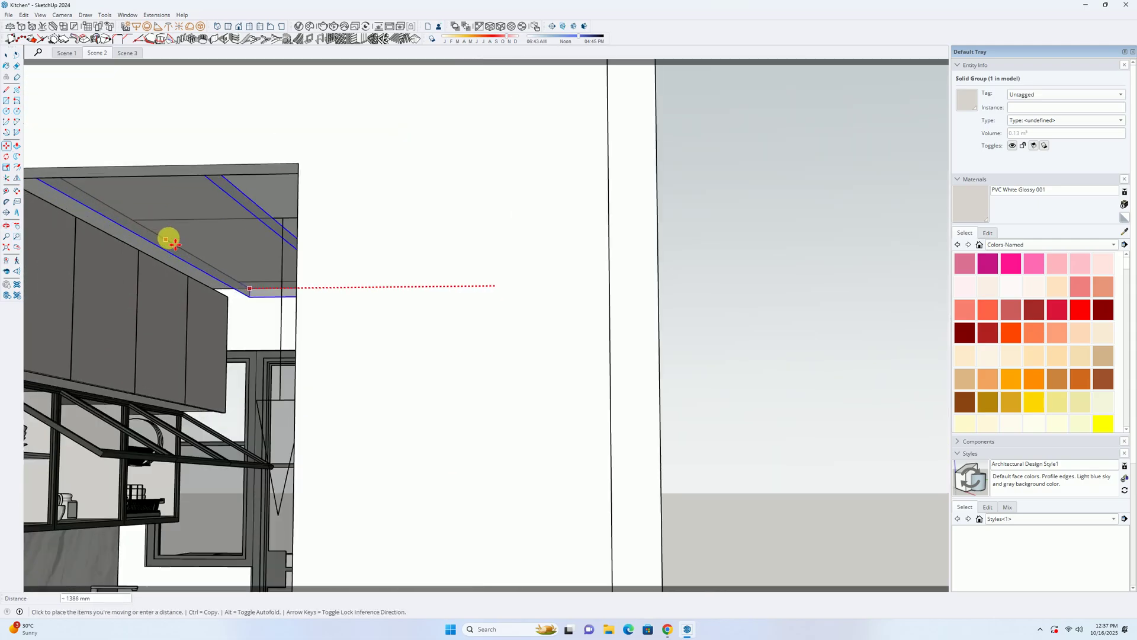
{"action": "mouse_move", "coordinate": [180, 256]}
{"action": "middle_mouse_down"}
{"action": "mouse_move", "coordinate": [215, 265]}
{"action": "mouse_move", "coordinate": [190, 272]}
{"action": "mouse_move", "coordinate": [235, 305]}
{"action": "mouse_move", "coordinate": [226, 292]}
{"action": "mouse_move", "coordinate": [388, 256]}
{"action": "mouse_move", "coordinate": [200, 322]}
{"action": "mouse_move", "coordinate": [420, 287]}
{"action": "mouse_move", "coordinate": [424, 325]}
{"action": "mouse_move", "coordinate": [183, 290]}
{"action": "mouse_move", "coordinate": [177, 272]}
{"action": "middle_mouse_up"}
{"action": "left_click", "coordinate": [164, 268]}
{"action": "key", "text": "space"}
Step: Switch to Scene 1 and push the copied panel's front face back 20 mm behind the cabinet doors
{"action": "left_click", "coordinate": [71, 54]}
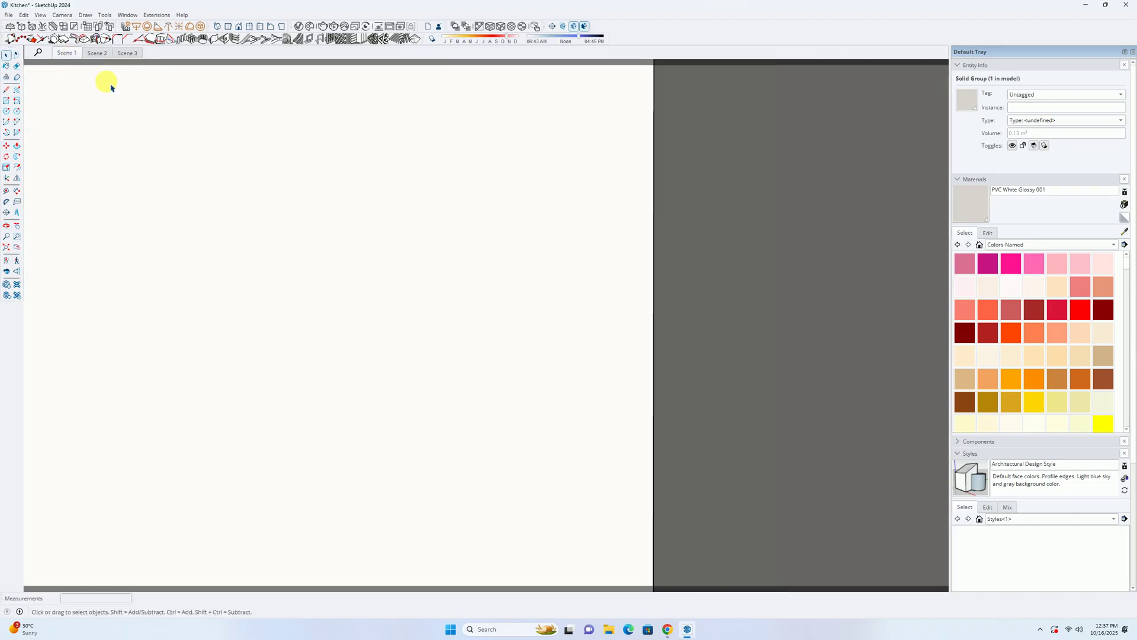
{"action": "scroll", "coordinate": [452, 225], "scroll_direction": "down", "scroll_amount": 5}
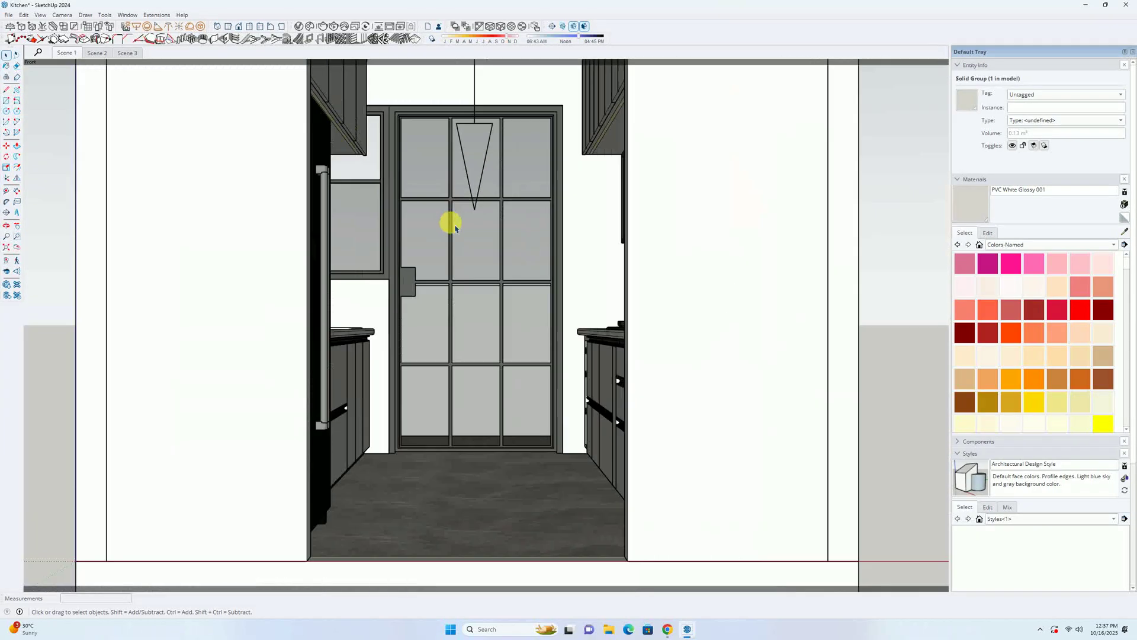
{"action": "middle_click_drag", "start_coordinate": [464, 191], "coordinate": [428, 248], "text": "shift"}
{"action": "scroll", "coordinate": [368, 179], "scroll_direction": "up", "scroll_amount": 3}
{"action": "left_click", "coordinate": [370, 180]}
{"action": "scroll", "coordinate": [369, 180], "scroll_direction": "up", "scroll_amount": 8}
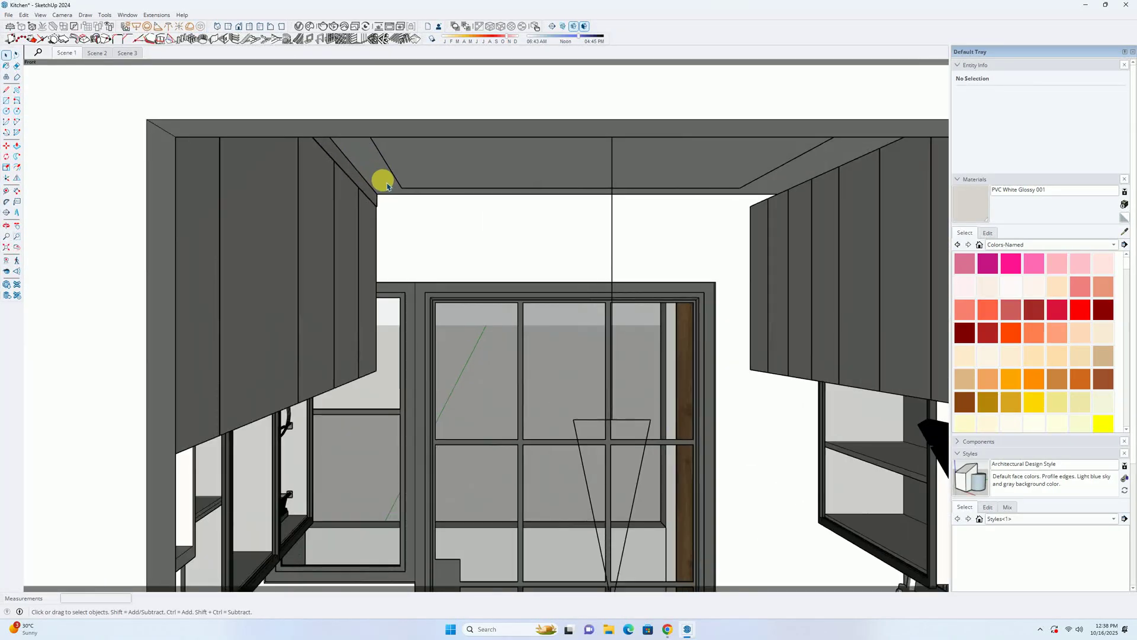
{"action": "mouse_move", "coordinate": [360, 204]}
{"action": "middle_mouse_down"}
{"action": "mouse_move", "coordinate": [392, 234]}
{"action": "mouse_move", "coordinate": [369, 215]}
{"action": "mouse_move", "coordinate": [335, 226]}
{"action": "mouse_move", "coordinate": [388, 204]}
{"action": "mouse_move", "coordinate": [347, 204]}
{"action": "mouse_move", "coordinate": [269, 251]}
{"action": "mouse_move", "coordinate": [297, 239]}
{"action": "mouse_move", "coordinate": [350, 260]}
{"action": "mouse_move", "coordinate": [320, 255]}
{"action": "middle_mouse_up"}
{"action": "double_click", "coordinate": [334, 202]}
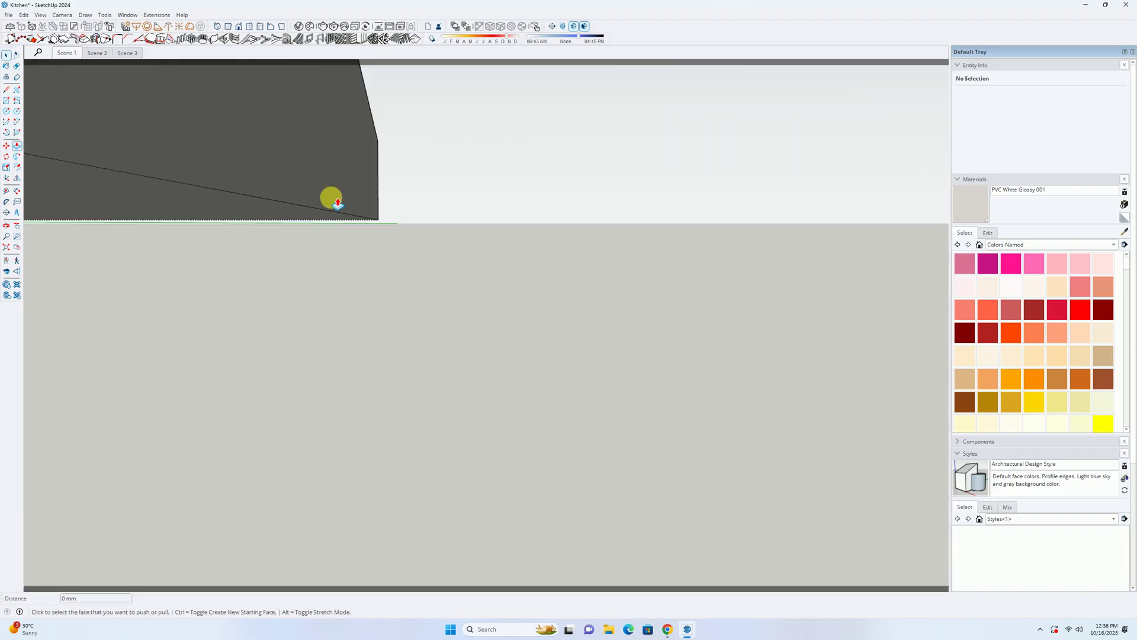
{"action": "key", "text": "p"}
{"action": "left_click", "coordinate": [314, 200]}
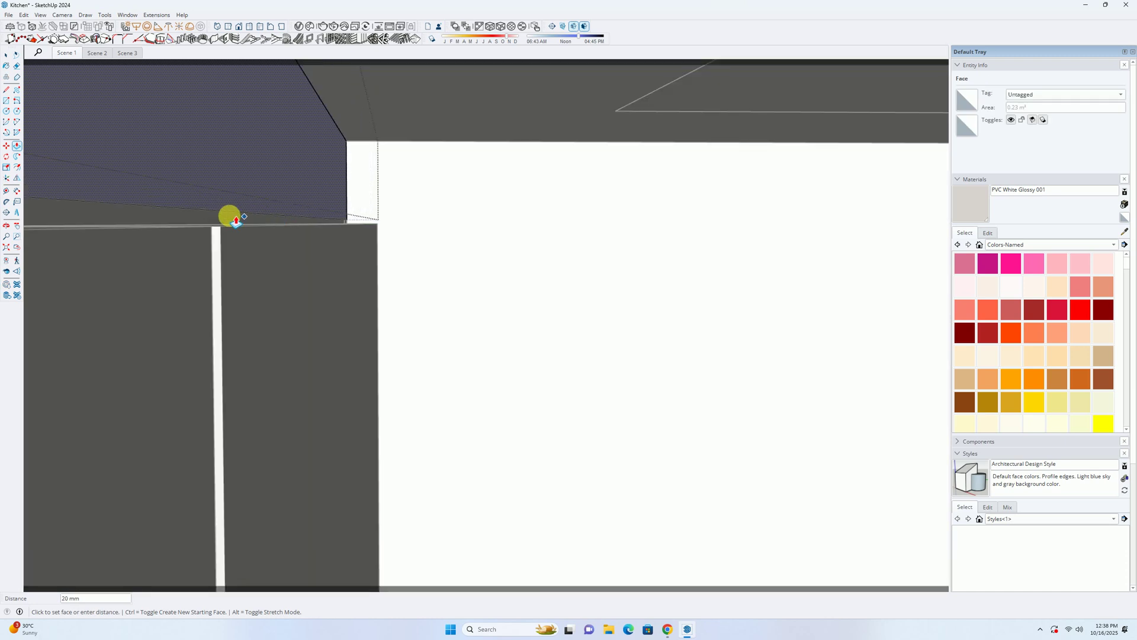
{"action": "key", "text": "space"}
{"action": "key", "text": "Escape"}
Step: Examine the top panels at the ceiling and the upper and base cabinet runs on both sides of the glazed door
{"action": "scroll", "coordinate": [283, 205], "scroll_direction": "down", "scroll_amount": 1}
{"action": "middle_click_drag", "start_coordinate": [284, 206], "coordinate": [290, 158]}
{"action": "scroll", "coordinate": [349, 169], "scroll_direction": "down", "scroll_amount": 8}
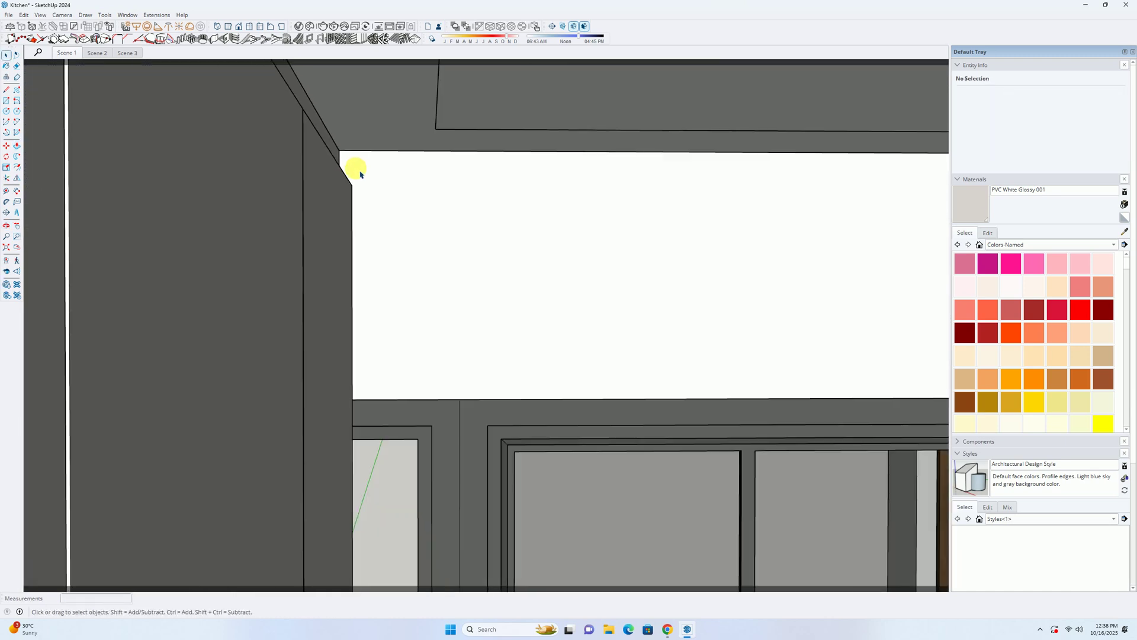
{"action": "scroll", "coordinate": [395, 209], "scroll_direction": "down", "scroll_amount": 5}
{"action": "middle_click_drag", "start_coordinate": [457, 247], "coordinate": [339, 181], "text": "shift"}
{"action": "scroll", "coordinate": [341, 185], "scroll_direction": "down", "scroll_amount": 5}
{"action": "scroll", "coordinate": [355, 200], "scroll_direction": "up", "scroll_amount": 4}
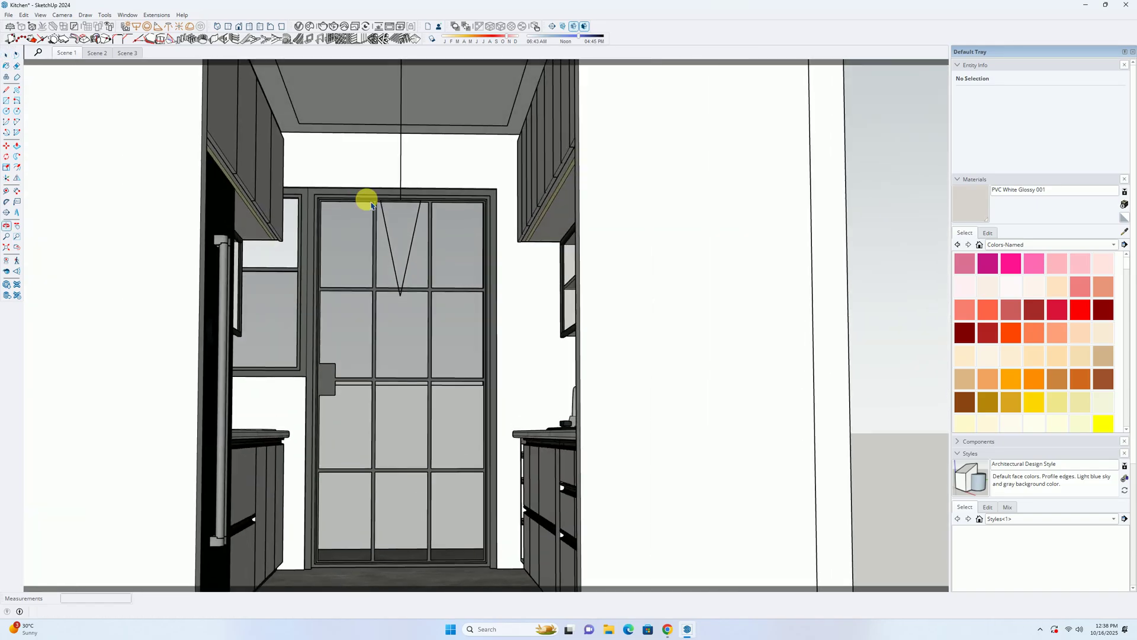
{"action": "scroll", "coordinate": [231, 263], "scroll_direction": "up", "scroll_amount": 2}
{"action": "scroll", "coordinate": [421, 290], "scroll_direction": "up", "scroll_amount": 1}
{"action": "scroll", "coordinate": [449, 261], "scroll_direction": "up", "scroll_amount": 1}
{"action": "scroll", "coordinate": [548, 330], "scroll_direction": "up", "scroll_amount": 2}
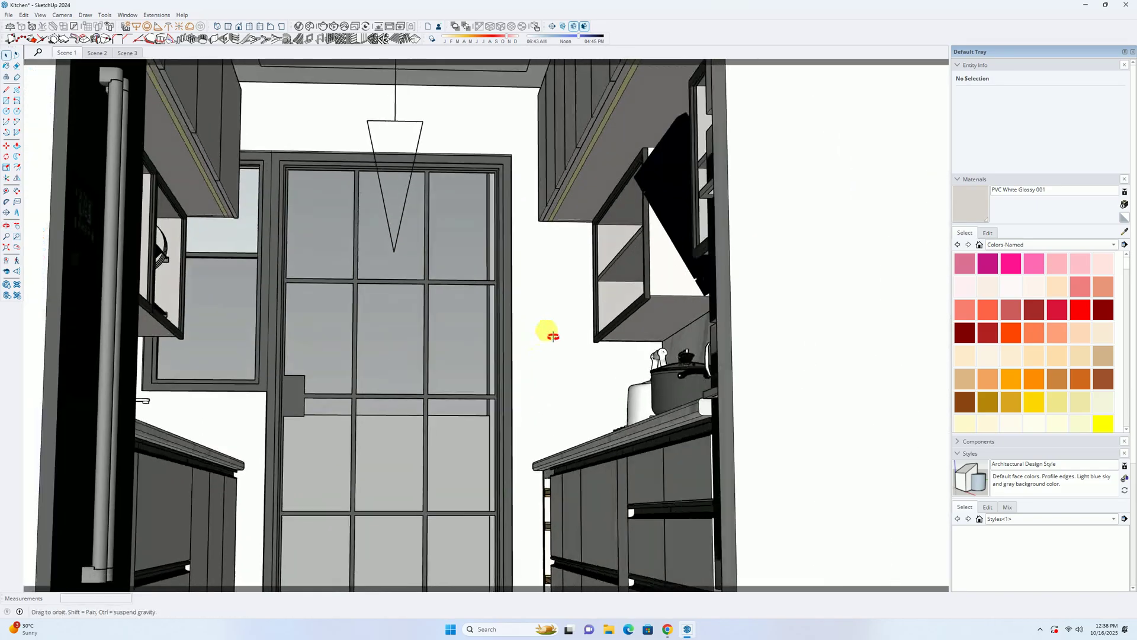
Step: Open the wall cabinet between the glazed door and range hood for editing down to its underside face
{"action": "double_click", "coordinate": [664, 338]}
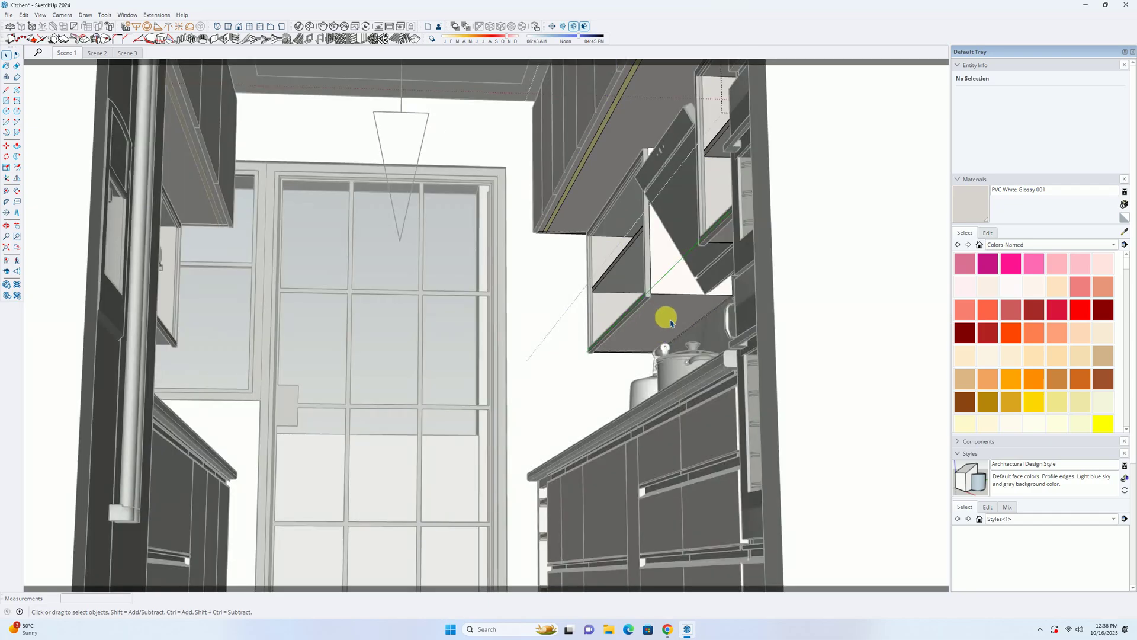
{"action": "left_click", "coordinate": [675, 314]}
{"action": "left_click", "coordinate": [675, 317]}
{"action": "double_click", "coordinate": [678, 322]}
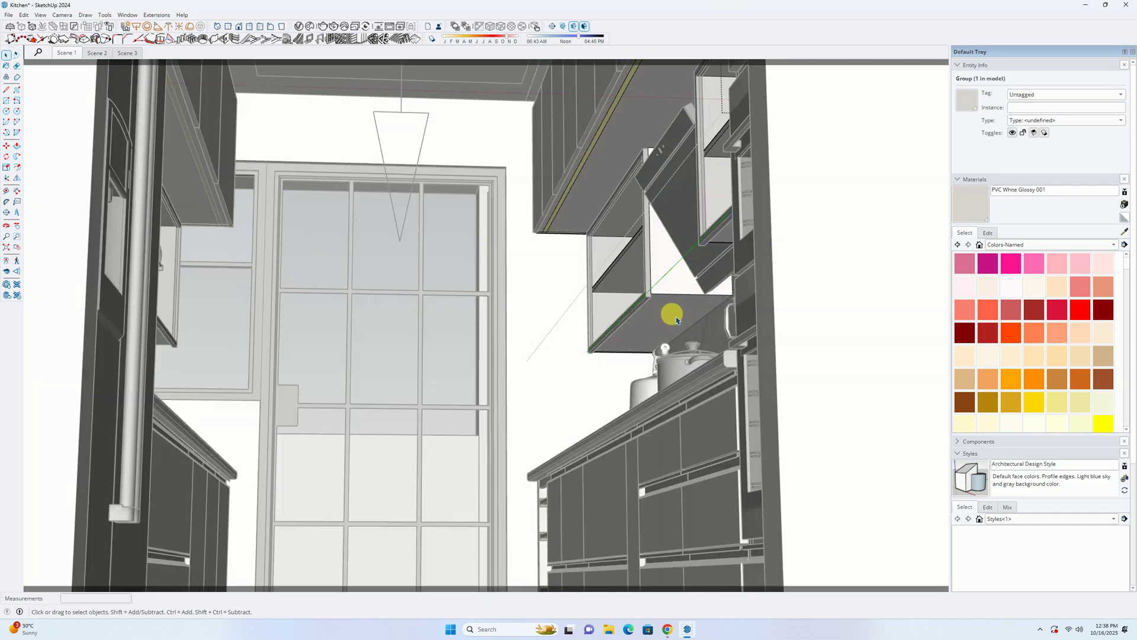
{"action": "left_click", "coordinate": [670, 312]}
{"action": "double_click", "coordinate": [680, 317]}
{"action": "left_click", "coordinate": [686, 322]}
{"action": "scroll", "coordinate": [704, 332], "scroll_direction": "up", "scroll_amount": 2}
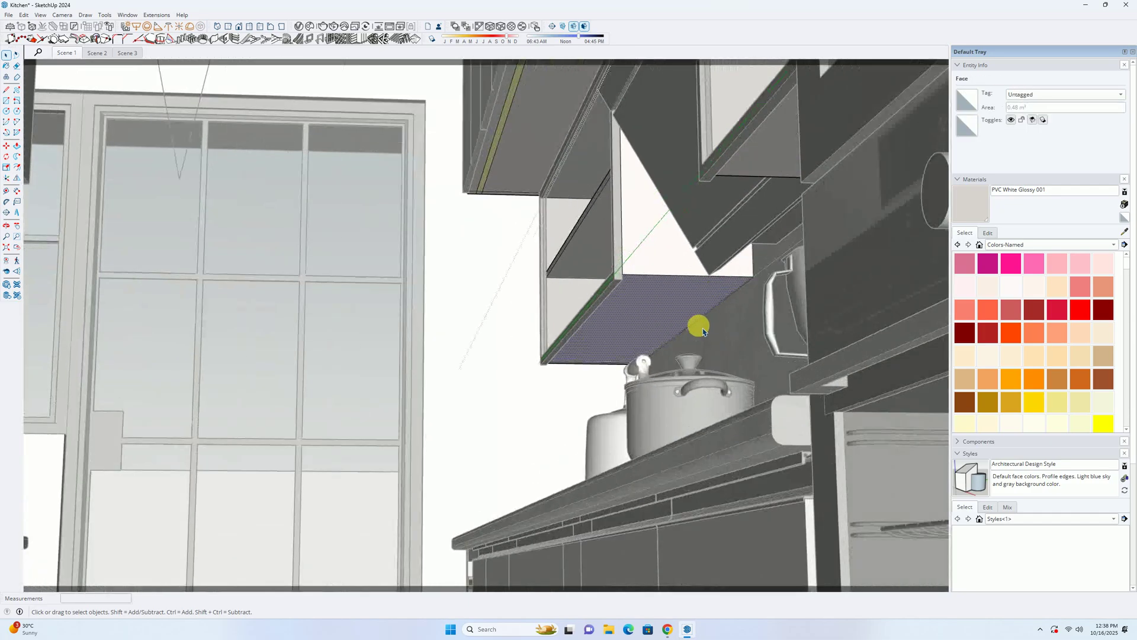
{"action": "scroll", "coordinate": [703, 332], "scroll_direction": "up", "scroll_amount": 2}
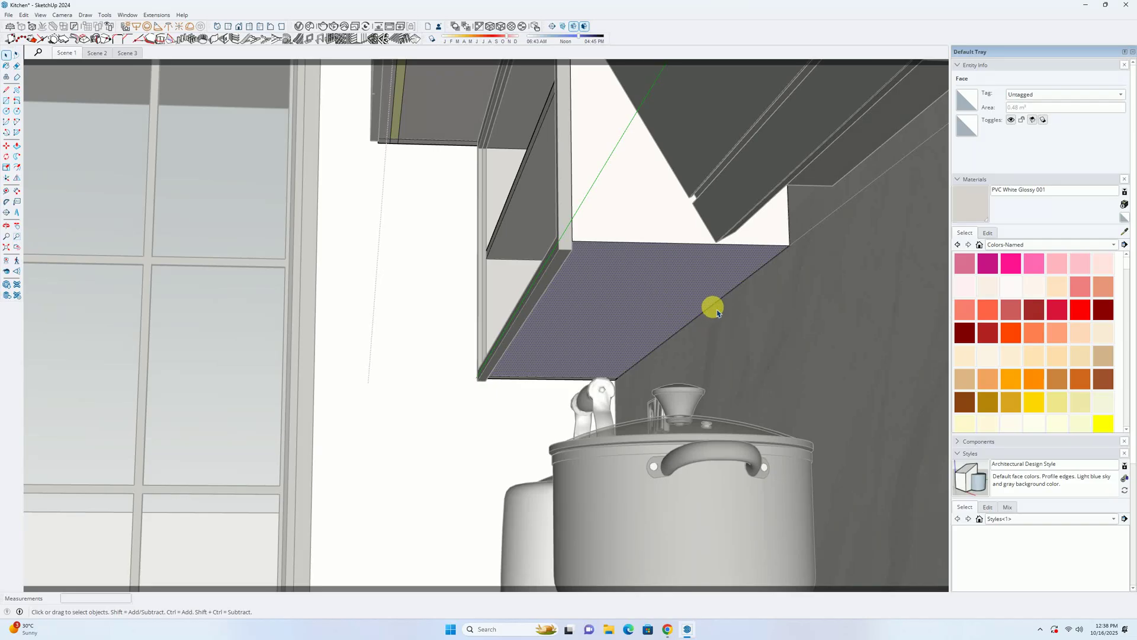
Step: Copy the wall-side edge of the cabinet's underside 20 mm inward to outline a strip along the backsplash
{"action": "key", "text": "m"}
{"action": "left_click", "coordinate": [793, 252]}
{"action": "key", "text": "ctrl"}
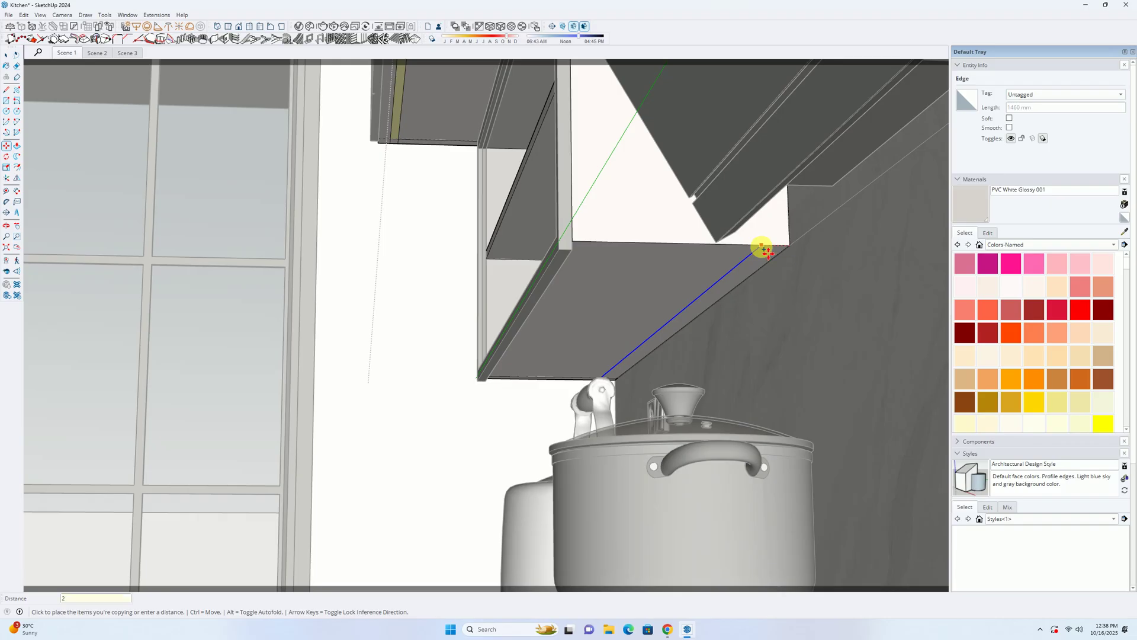
{"action": "type", "text": "20"}
{"action": "key", "text": "Return"}
{"action": "key", "text": "space"}
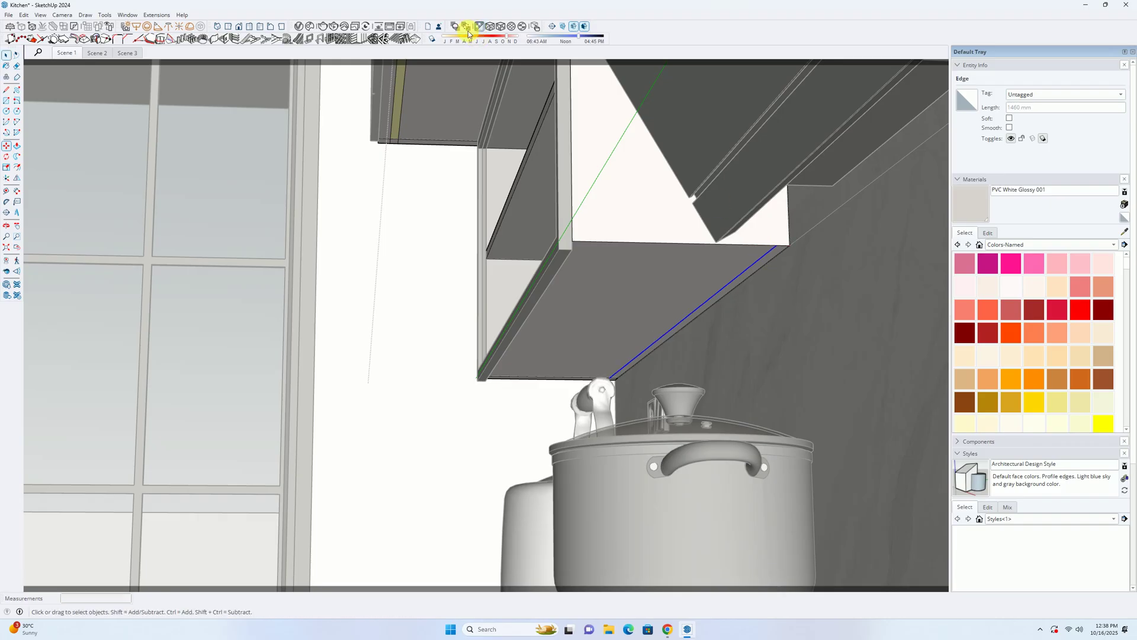
Step: Paint the strip with the Emissive material sampled from the upper cabinets' light strip and recess it about 5 mm into the underside
{"action": "left_click", "coordinate": [397, 102], "text": "alt"}
{"action": "scroll", "coordinate": [642, 287], "scroll_direction": "up", "scroll_amount": 3}
{"action": "left_click", "coordinate": [746, 274]}
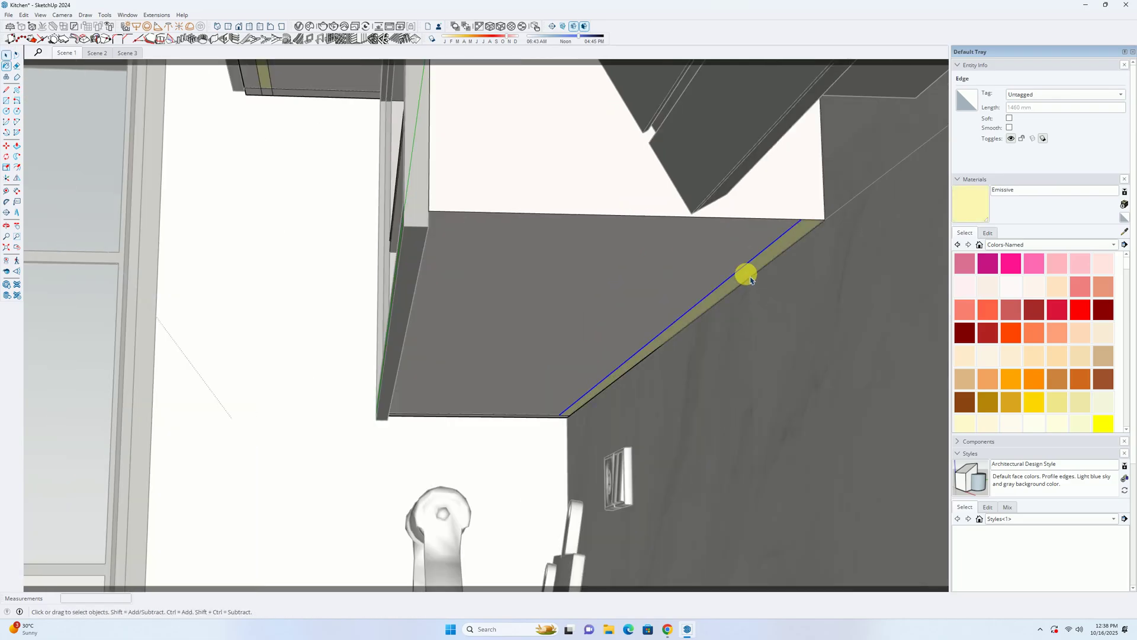
{"action": "left_click", "coordinate": [765, 278]}
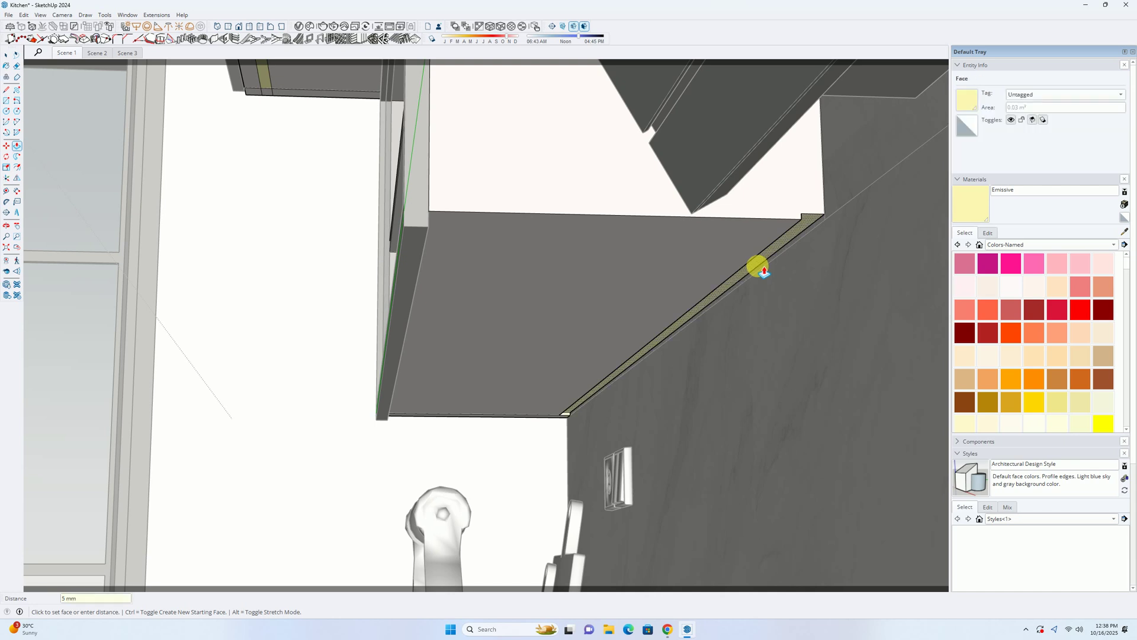
{"action": "left_click", "coordinate": [799, 254]}
{"action": "middle_click_drag", "start_coordinate": [795, 236], "coordinate": [676, 191]}
{"action": "key", "text": "space"}
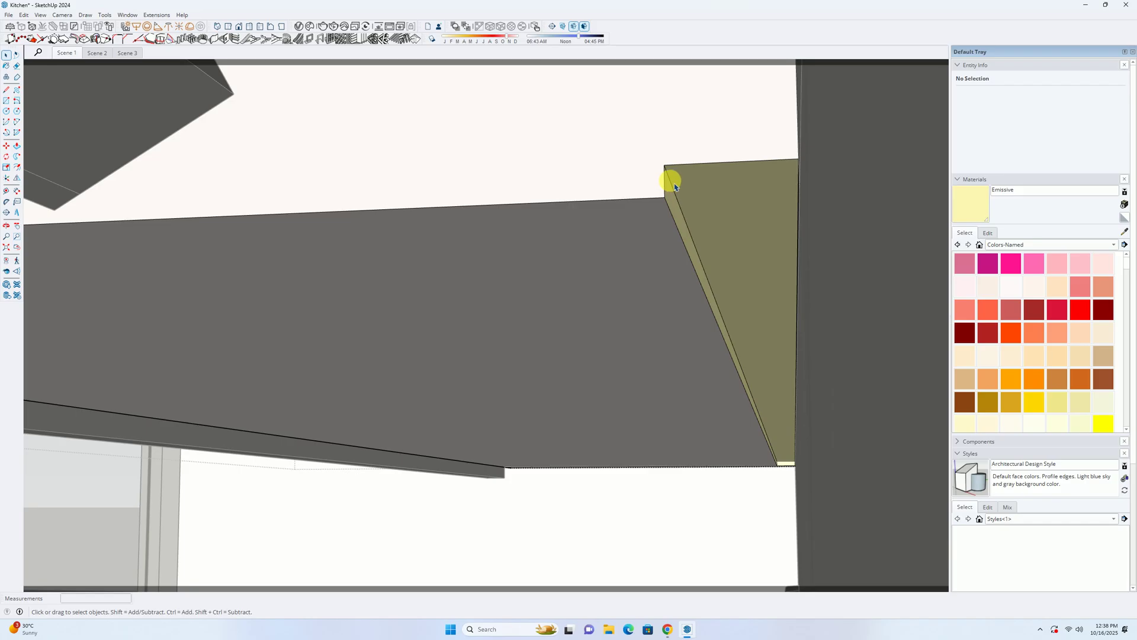
Step: Try to move the recessed strip's inner edge down about 4 mm to the cabinet's underside
{"action": "left_click", "coordinate": [673, 188]}
{"action": "key", "text": "m"}
{"action": "left_click", "coordinate": [671, 173]}
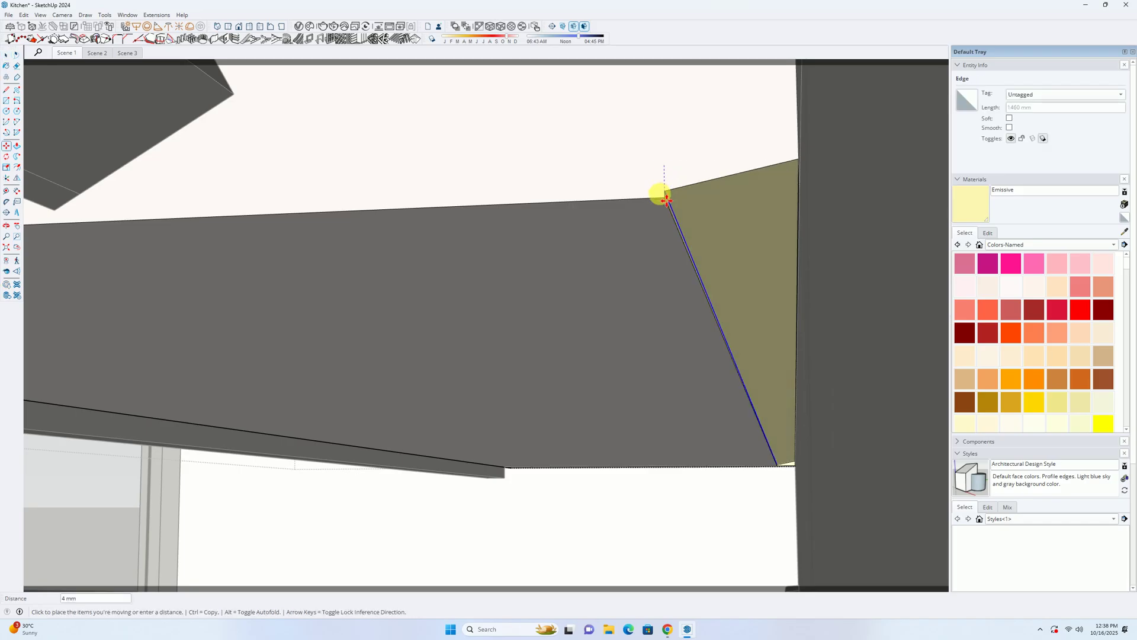
{"action": "mouse_move", "coordinate": [670, 205]}
{"action": "middle_mouse_down"}
{"action": "mouse_move", "coordinate": [815, 224]}
{"action": "mouse_move", "coordinate": [719, 208]}
{"action": "mouse_move", "coordinate": [670, 224]}
{"action": "middle_mouse_up"}
{"action": "key", "text": "space"}
{"action": "key", "text": "ctrl+z"}
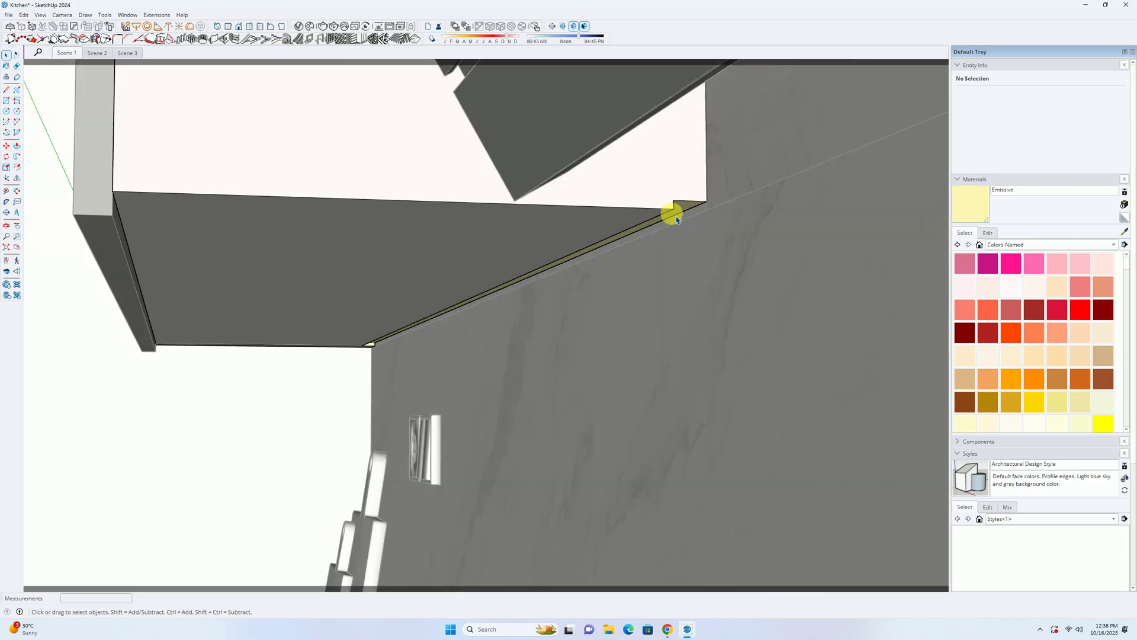
Step: Sample the Counter top Stone material from the marble backsplash
{"action": "scroll", "coordinate": [681, 223], "scroll_direction": "up", "scroll_amount": 4}
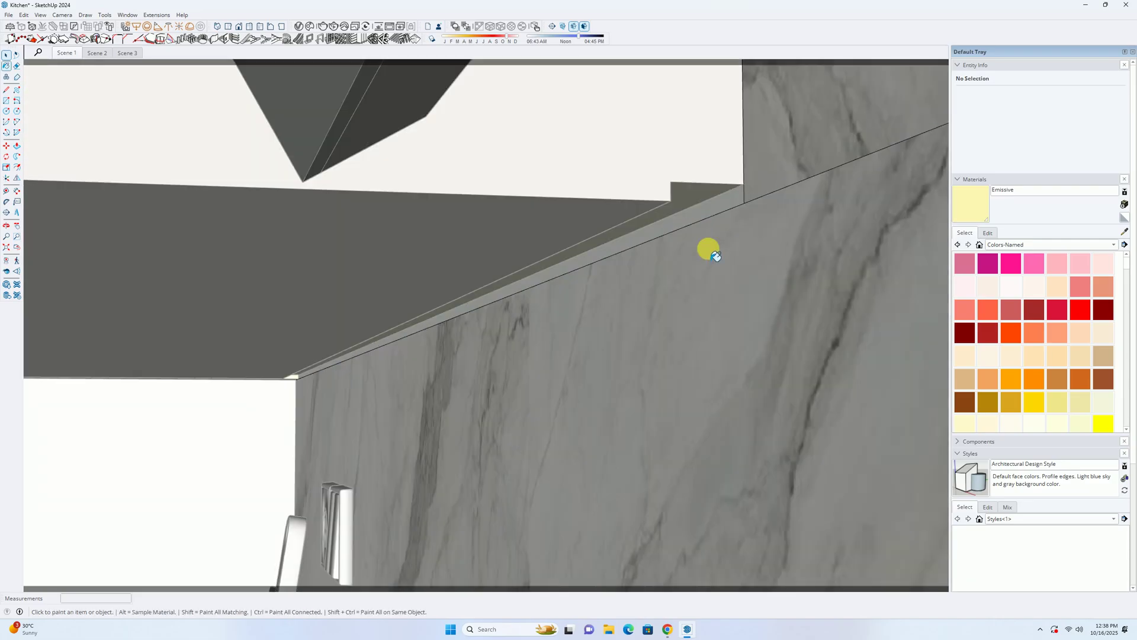
{"action": "left_click", "coordinate": [712, 262], "text": "alt"}
{"action": "key", "text": "space"}
{"action": "scroll", "coordinate": [711, 216], "scroll_direction": "down", "scroll_amount": 5}
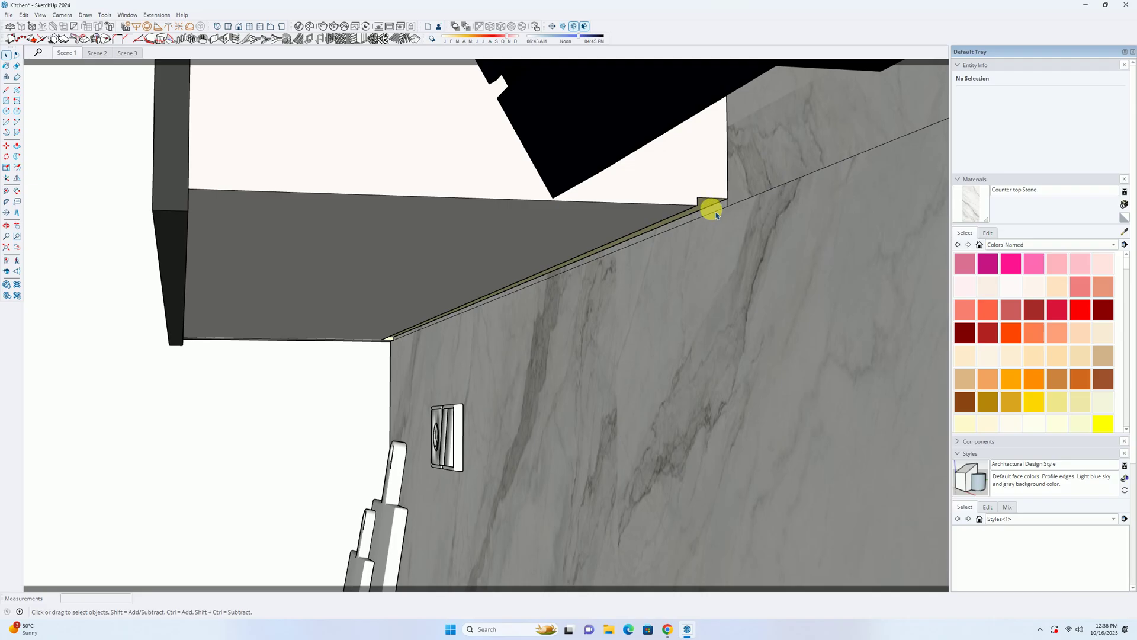
{"action": "scroll", "coordinate": [708, 221], "scroll_direction": "down", "scroll_amount": 7}
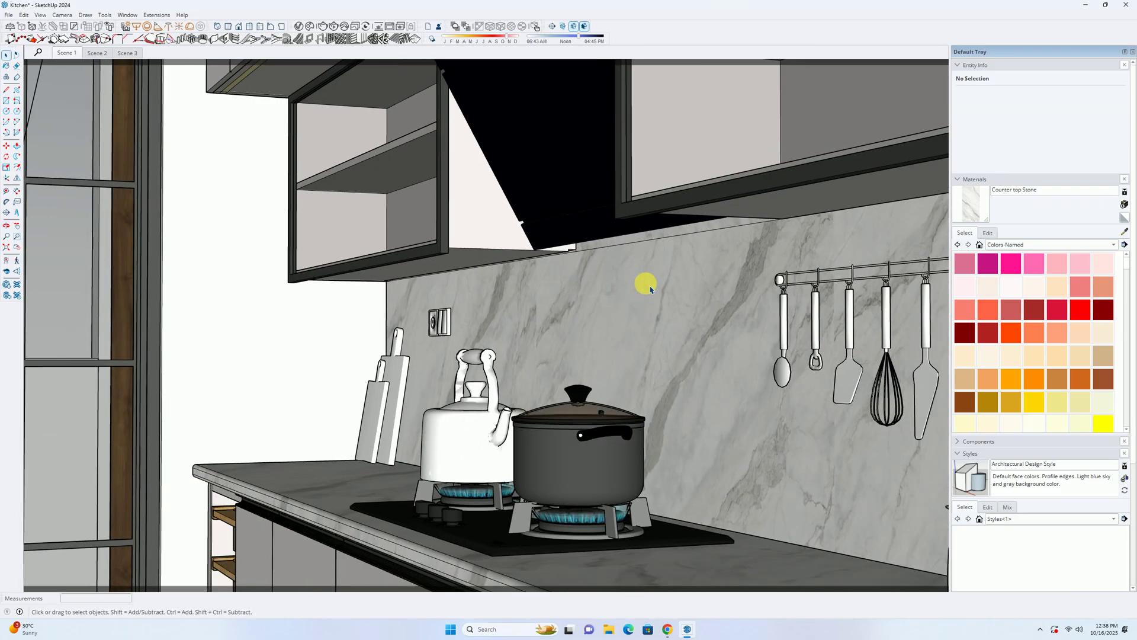
Step: Copy the wall-side underside edge of the cabinet above the utensil rail inward to outline a matching strip
{"action": "scroll", "coordinate": [753, 228], "scroll_direction": "up", "scroll_amount": 8}
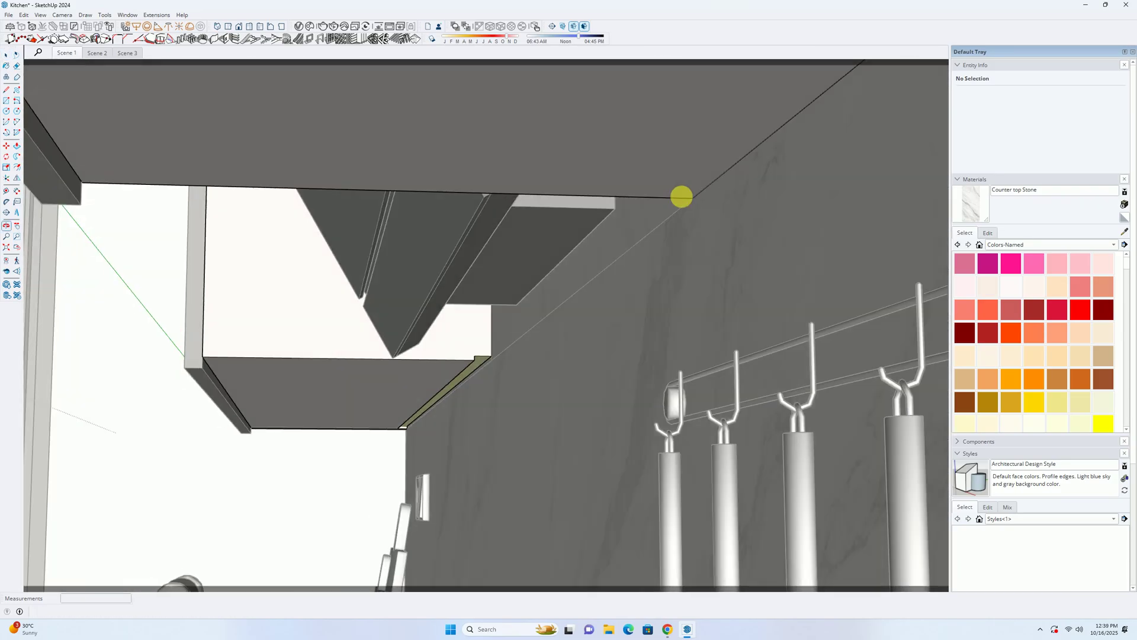
{"action": "left_click", "coordinate": [696, 203]}
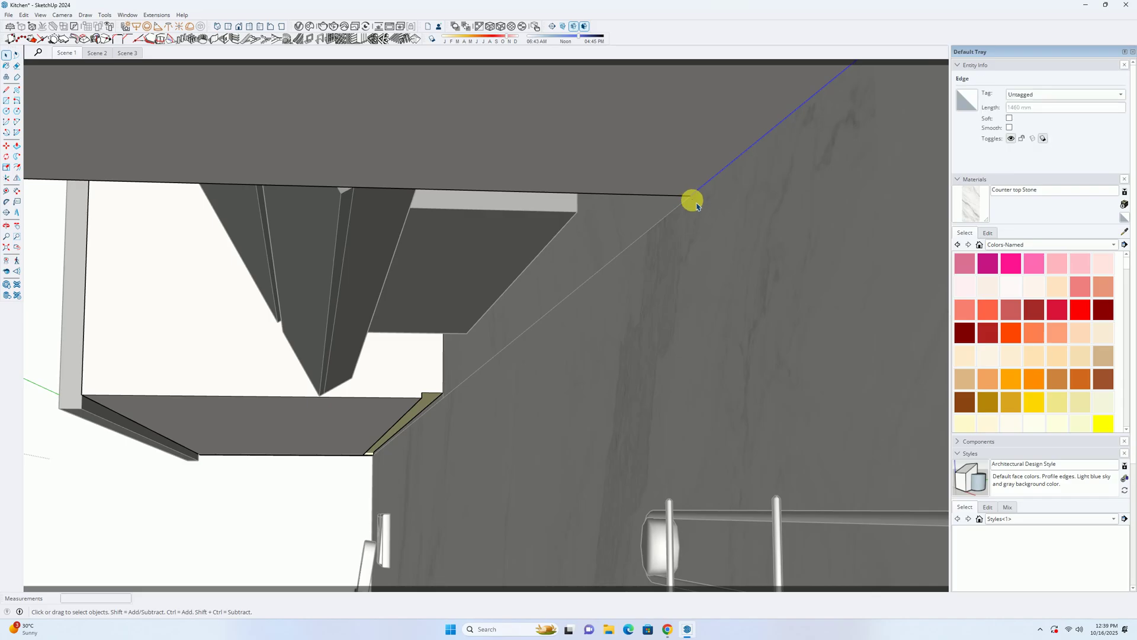
{"action": "key", "text": "ctrl"}
{"action": "left_click", "coordinate": [697, 204]}
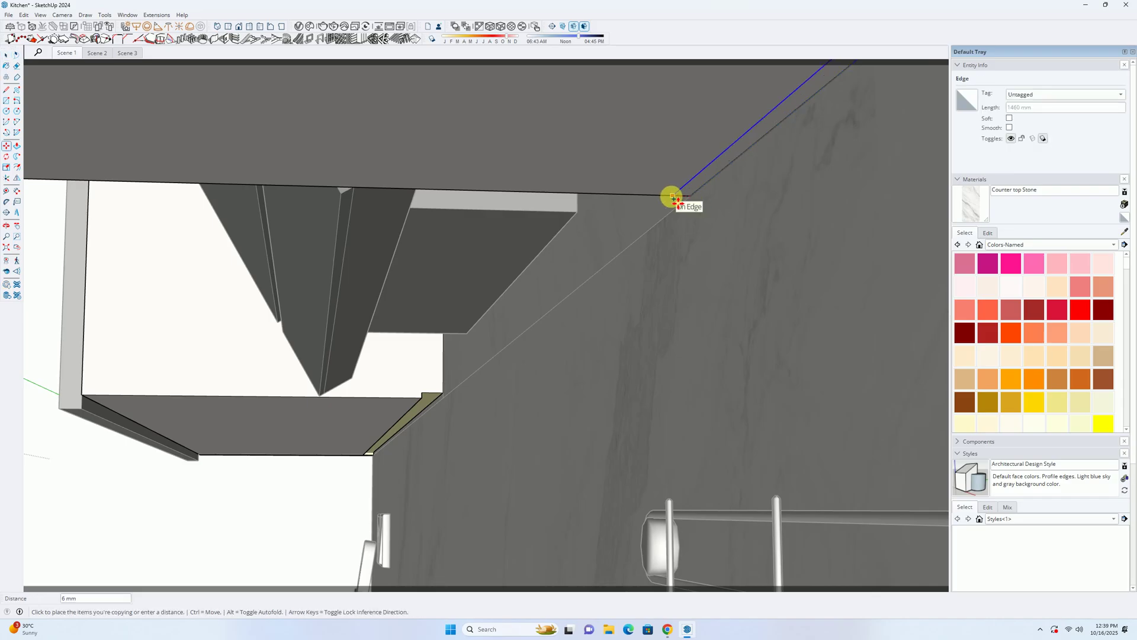
{"action": "left_click", "coordinate": [678, 204]}
Step: Paint the strip under the utensil-side cabinet with Emissive sampled from the first strip and push it up into the underside
{"action": "key", "text": "b"}
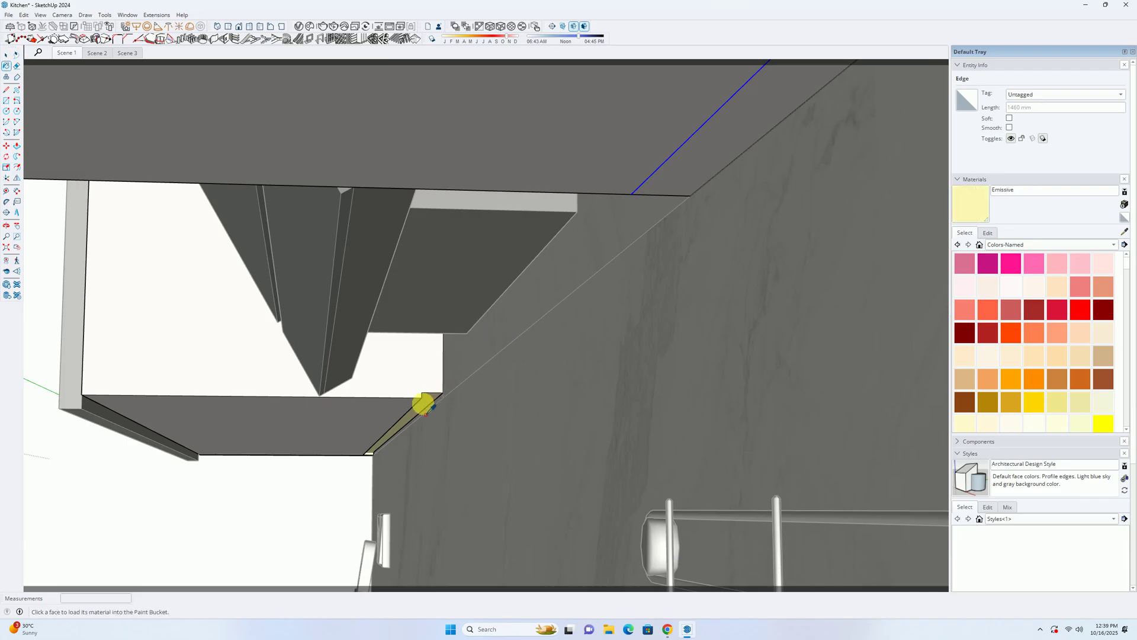
{"action": "left_click", "coordinate": [706, 167]}
{"action": "key", "text": "p"}
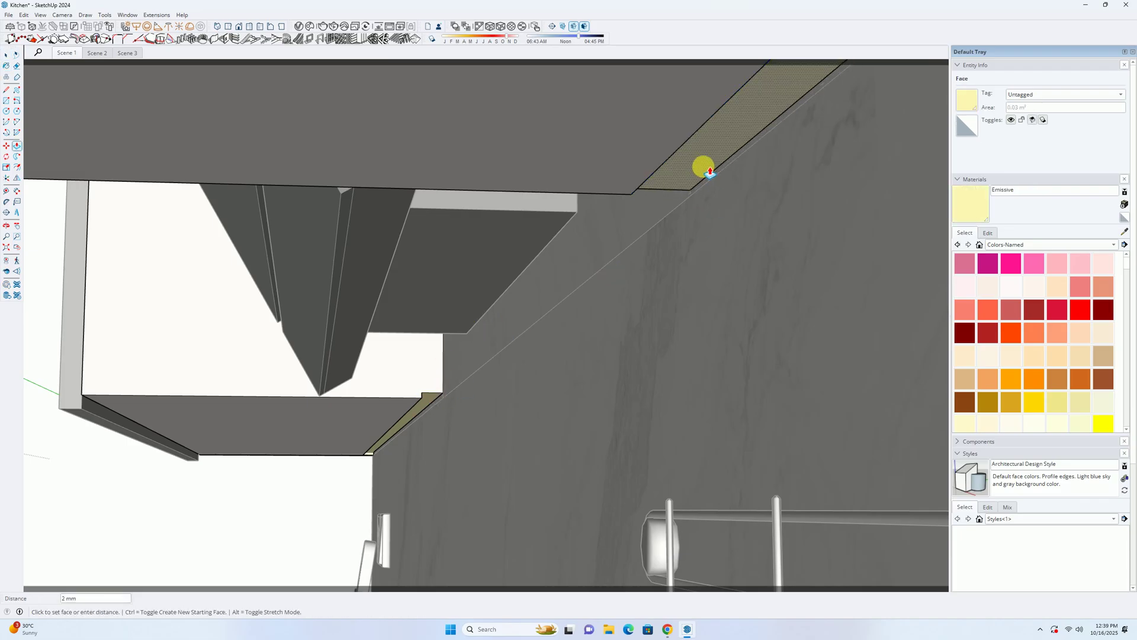
{"action": "middle_click_drag", "start_coordinate": [676, 179], "coordinate": [721, 183]}
{"action": "scroll", "coordinate": [704, 180], "scroll_direction": "down", "scroll_amount": 8}
{"action": "key", "text": "space"}
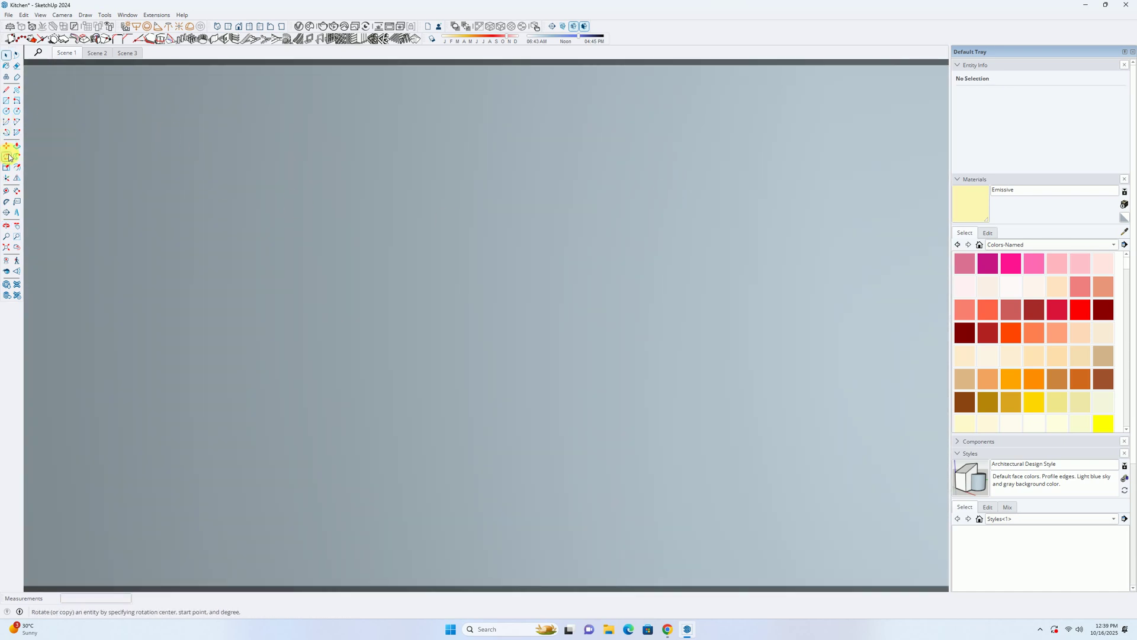
Step: Move the tall wooden door panel of the laundry cabinet out about 610 mm to the cabinet's lower front corner
{"action": "left_click", "coordinate": [79, 53]}
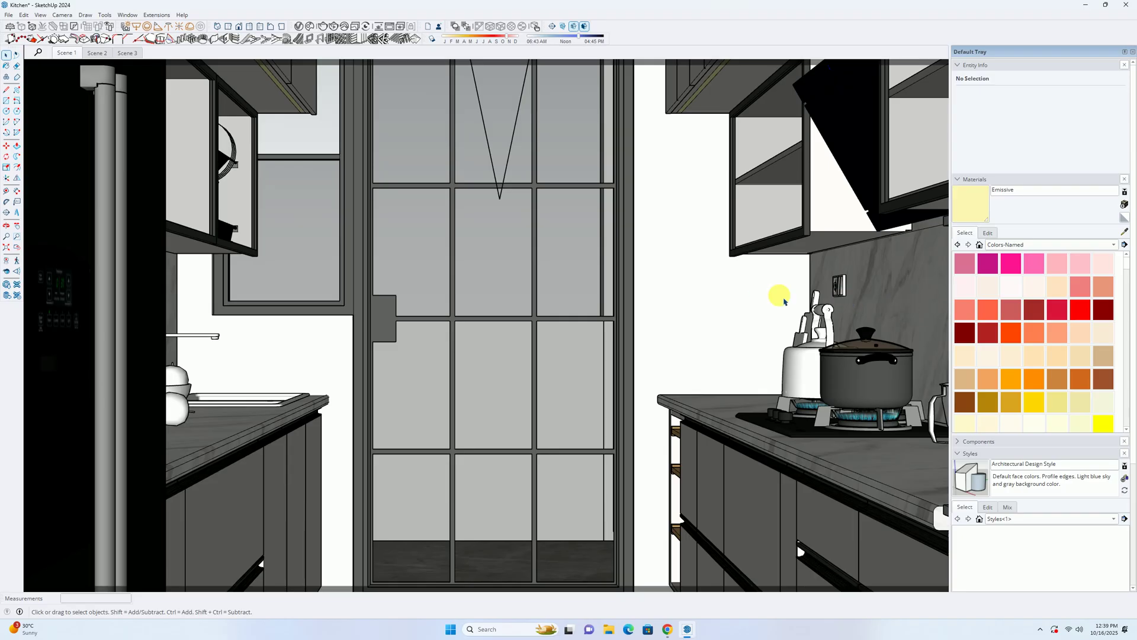
{"action": "middle_click_drag", "start_coordinate": [733, 296], "coordinate": [731, 307]}
{"action": "scroll", "coordinate": [711, 287], "scroll_direction": "down", "scroll_amount": 3}
{"action": "middle_click_drag", "start_coordinate": [668, 263], "coordinate": [975, 336]}
{"action": "scroll", "coordinate": [379, 323], "scroll_direction": "down", "scroll_amount": 5}
{"action": "middle_click_drag", "start_coordinate": [658, 412], "coordinate": [750, 428]}
{"action": "scroll", "coordinate": [657, 363], "scroll_direction": "up", "scroll_amount": 4}
{"action": "left_click", "coordinate": [636, 362]}
{"action": "middle_click_drag", "start_coordinate": [636, 362], "coordinate": [708, 381]}
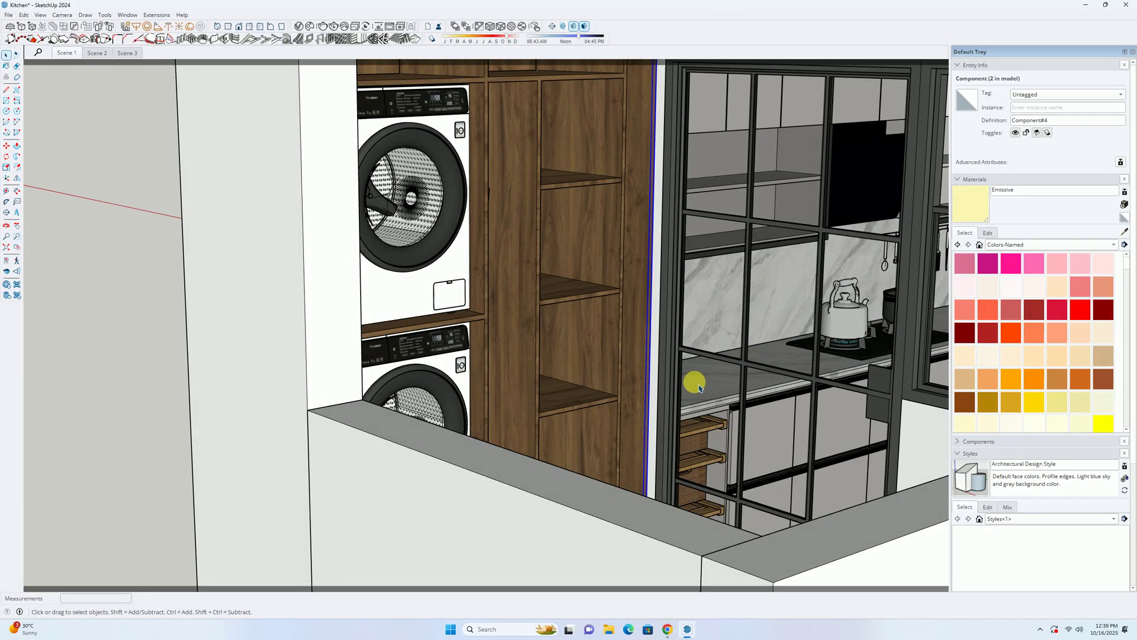
{"action": "key", "text": "m"}
{"action": "scroll", "coordinate": [669, 420], "scroll_direction": "up", "scroll_amount": 2}
{"action": "middle_click_drag", "start_coordinate": [669, 419], "coordinate": [448, 428], "text": "shift"}
{"action": "scroll", "coordinate": [572, 478], "scroll_direction": "up", "scroll_amount": 3}
{"action": "left_click", "coordinate": [430, 410]}
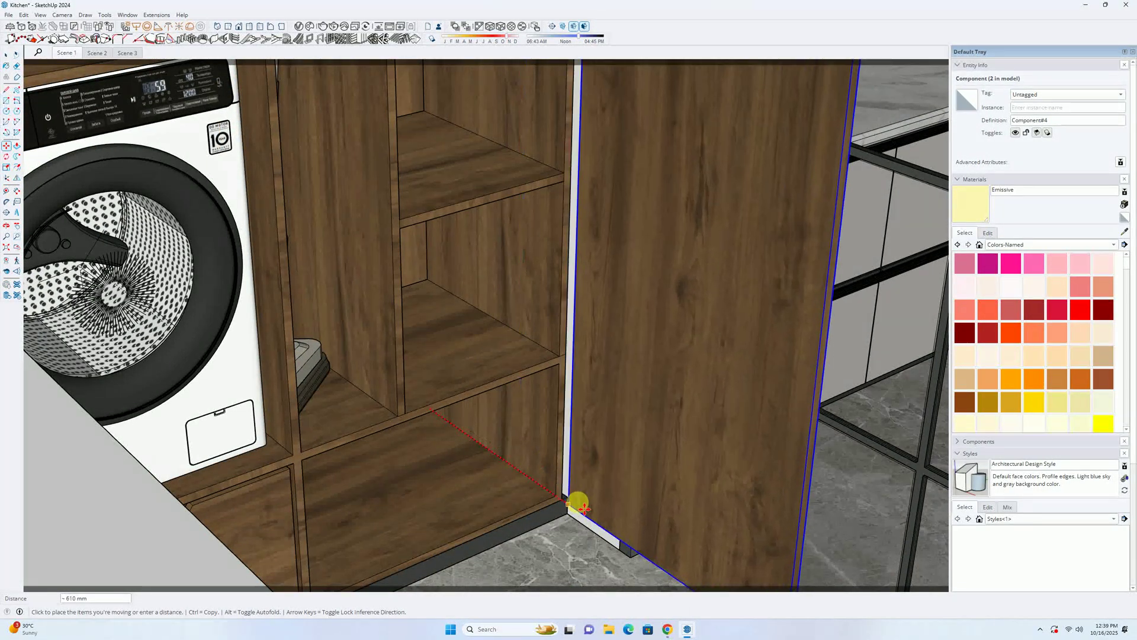
{"action": "left_click", "coordinate": [566, 504]}
Step: Rotate the tall wooden door 90 degrees about its lower front corner so it closes across the laundry cabinet shelves
{"action": "key", "text": "space"}
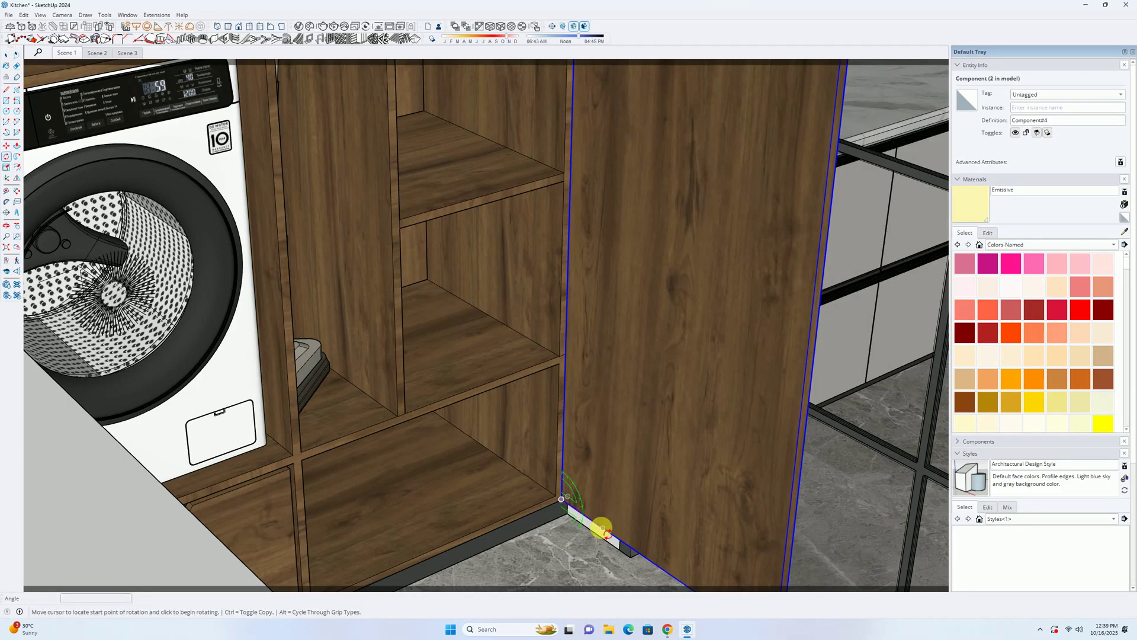
{"action": "scroll", "coordinate": [563, 500], "scroll_direction": "up", "scroll_amount": 5}
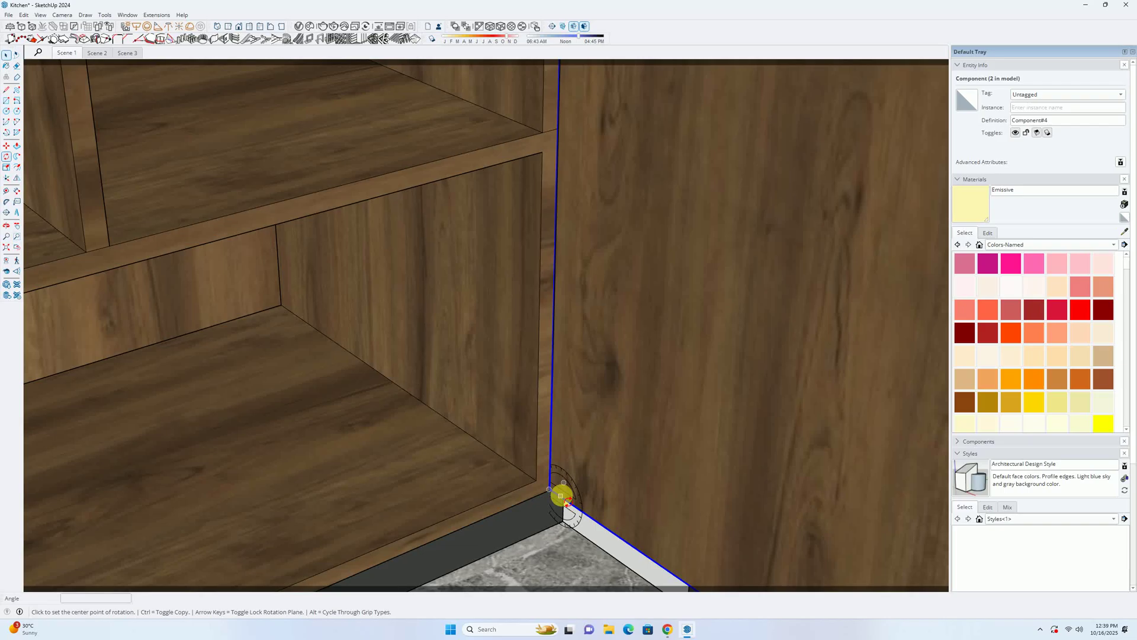
{"action": "scroll", "coordinate": [563, 499], "scroll_direction": "up", "scroll_amount": 2}
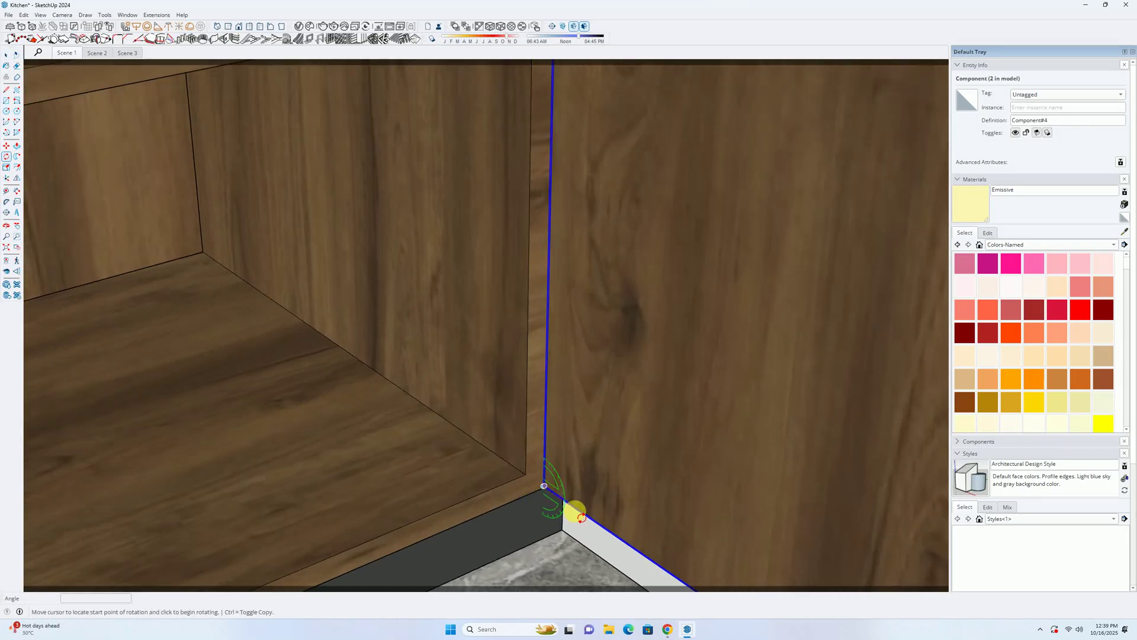
{"action": "key", "text": "space"}
{"action": "scroll", "coordinate": [546, 478], "scroll_direction": "up", "scroll_amount": 4}
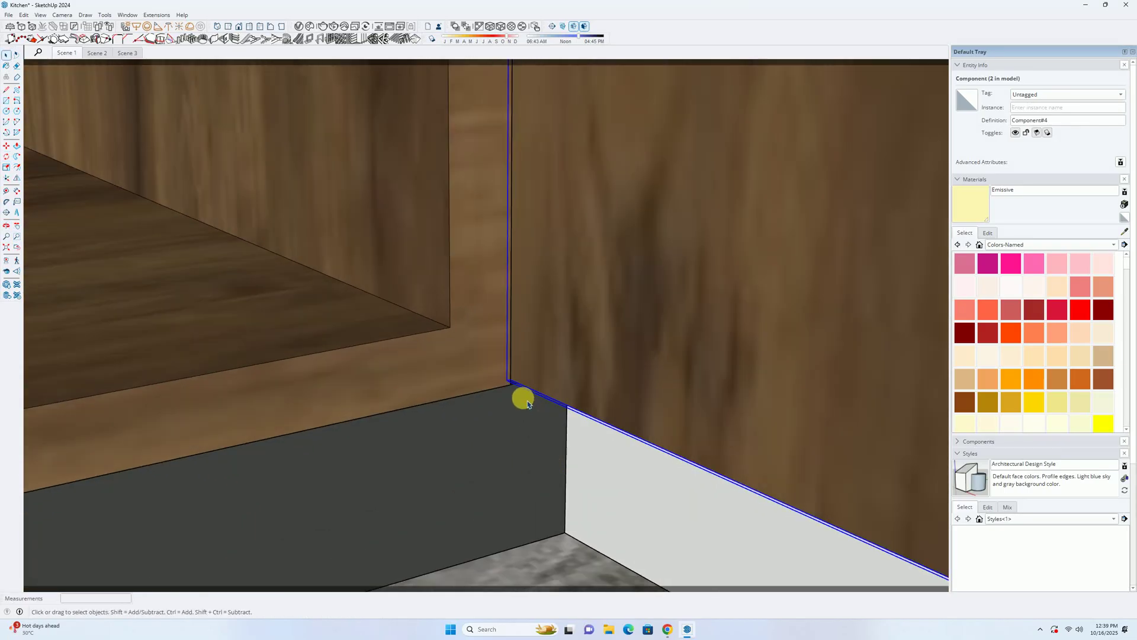
{"action": "middle_click_drag", "start_coordinate": [528, 404], "coordinate": [480, 218]}
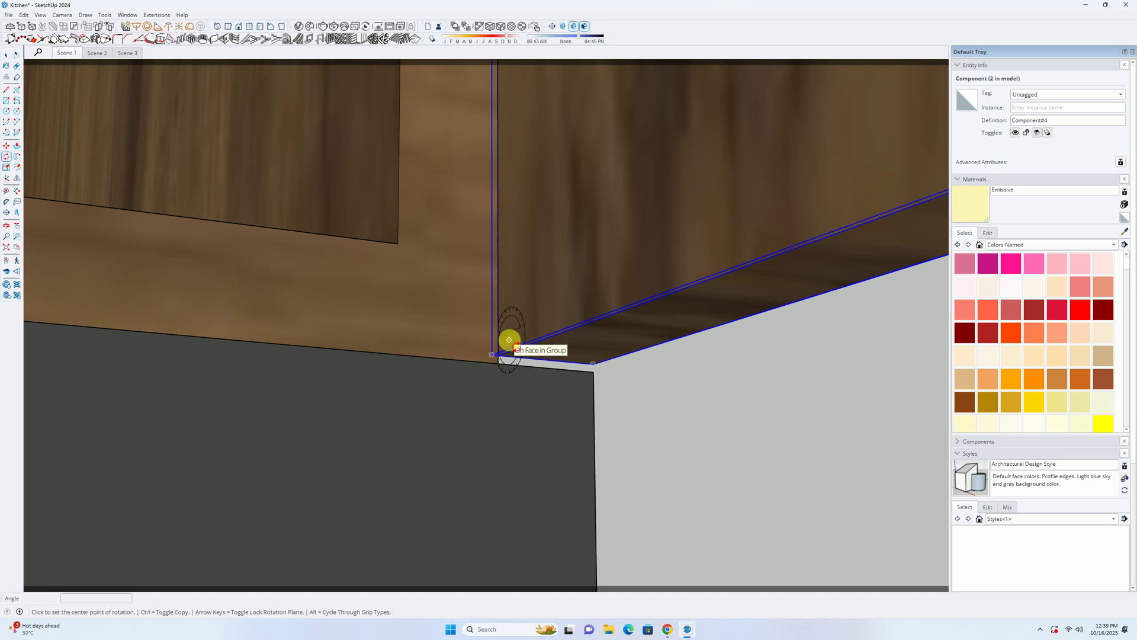
{"action": "scroll", "coordinate": [498, 356], "scroll_direction": "up", "scroll_amount": 1}
{"action": "left_click", "coordinate": [498, 355]}
{"action": "left_click", "coordinate": [542, 357]}
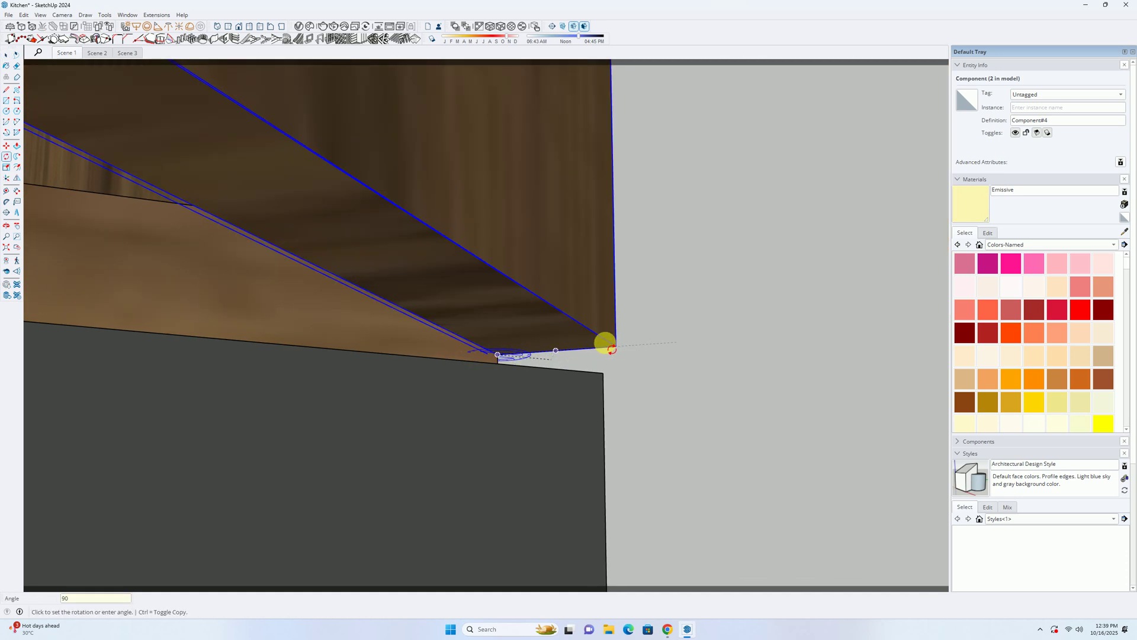
{"action": "key", "text": "Return"}
{"action": "scroll", "coordinate": [556, 330], "scroll_direction": "down", "scroll_amount": 5}
{"action": "key", "text": "space"}
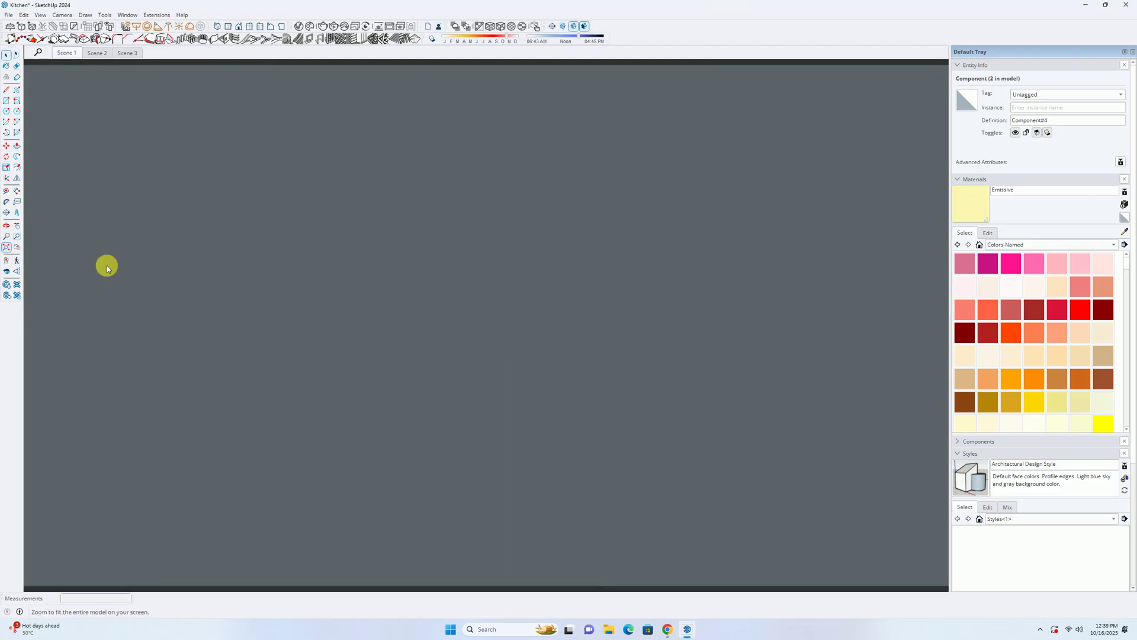
Step: Shift the closed wooden door about 13 mm sideways along the laundry cabinet front, toward the washing machines
{"action": "left_click", "coordinate": [17, 248]}
{"action": "middle_click_drag", "start_coordinate": [172, 296], "coordinate": [89, 379]}
{"action": "left_click", "coordinate": [89, 379]}
{"action": "scroll", "coordinate": [296, 375], "scroll_direction": "up", "scroll_amount": 5}
{"action": "middle_click_drag", "start_coordinate": [314, 362], "coordinate": [591, 413]}
{"action": "scroll", "coordinate": [407, 411], "scroll_direction": "up", "scroll_amount": 10}
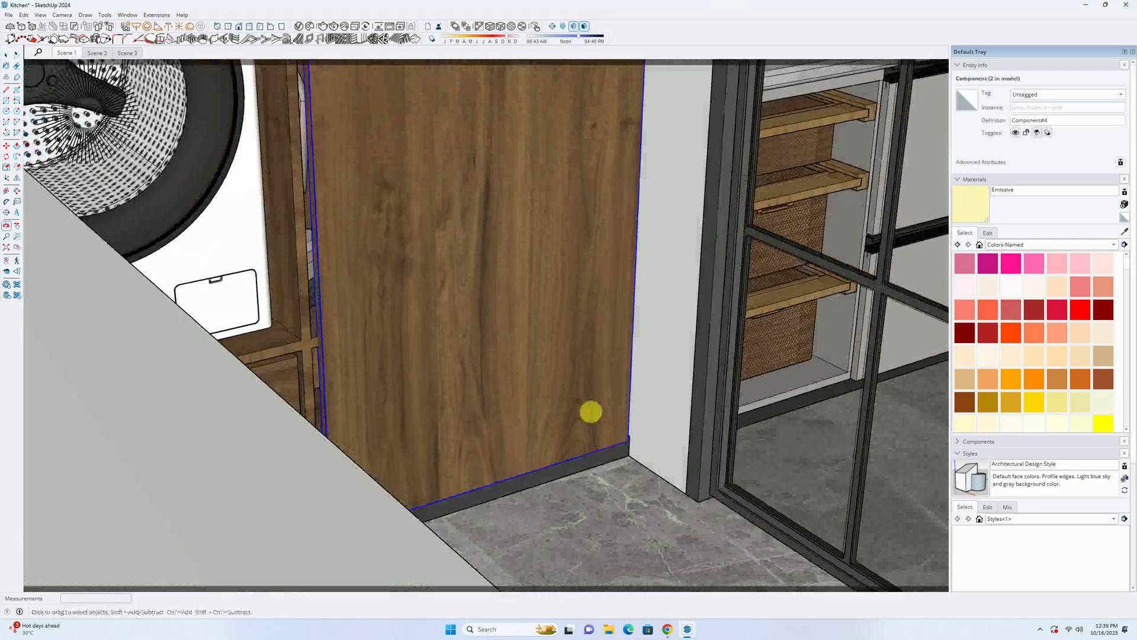
{"action": "middle_click_drag", "start_coordinate": [426, 457], "coordinate": [393, 469]}
{"action": "scroll", "coordinate": [285, 515], "scroll_direction": "up", "scroll_amount": 4}
{"action": "middle_click_drag", "start_coordinate": [284, 515], "coordinate": [452, 501]}
{"action": "scroll", "coordinate": [453, 500], "scroll_direction": "up", "scroll_amount": 2}
{"action": "left_click", "coordinate": [451, 500]}
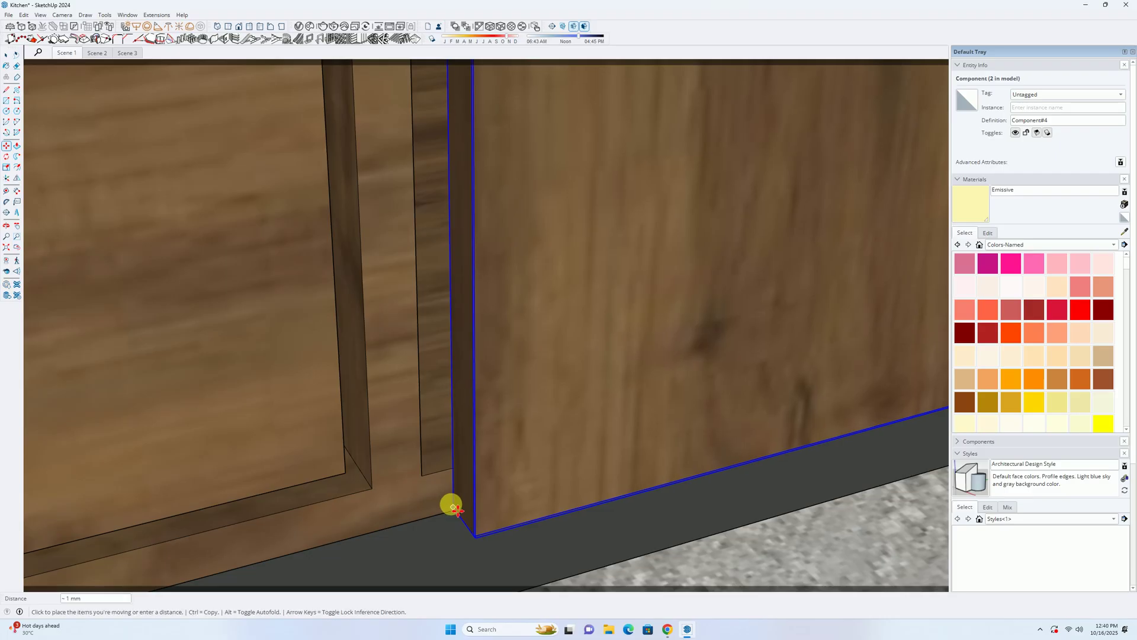
{"action": "scroll", "coordinate": [447, 509], "scroll_direction": "up", "scroll_amount": 2}
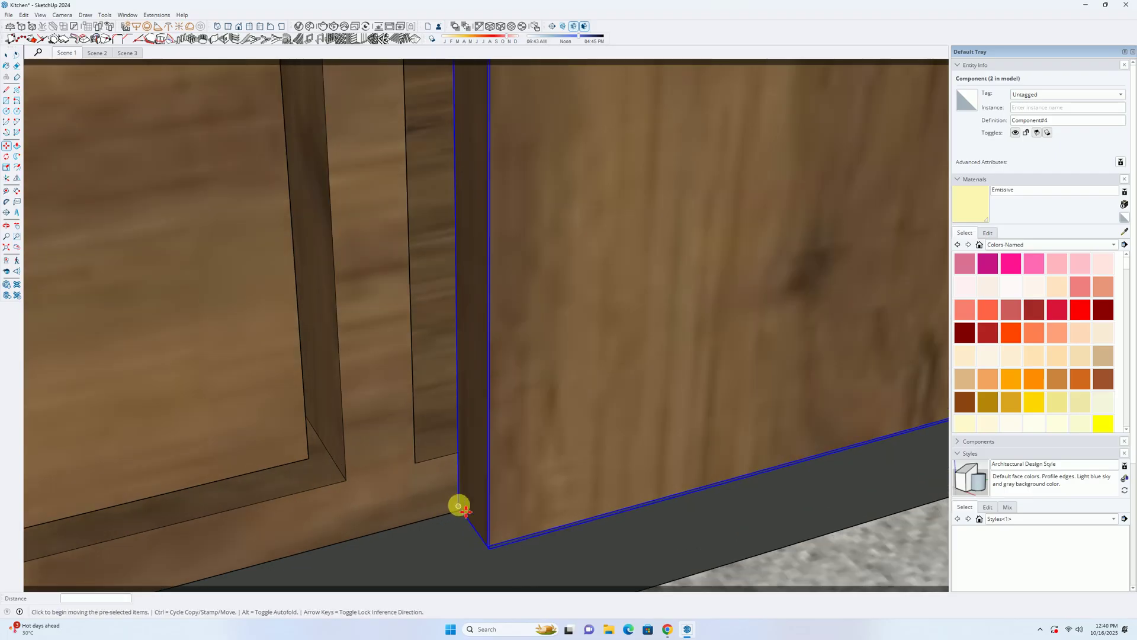
{"action": "left_click", "coordinate": [458, 506]}
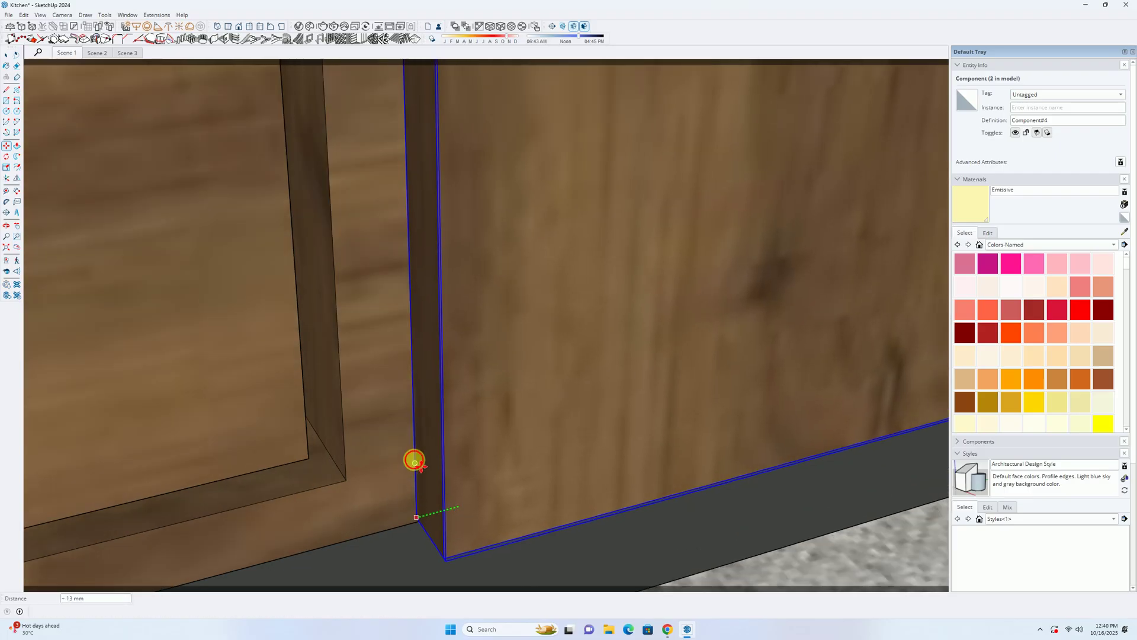
{"action": "left_click", "coordinate": [415, 464]}
{"action": "key", "text": "space"}
{"action": "scroll", "coordinate": [426, 447], "scroll_direction": "down", "scroll_amount": 3}
{"action": "middle_click_drag", "start_coordinate": [434, 440], "coordinate": [375, 413]}
{"action": "scroll", "coordinate": [380, 412], "scroll_direction": "down", "scroll_amount": 7}
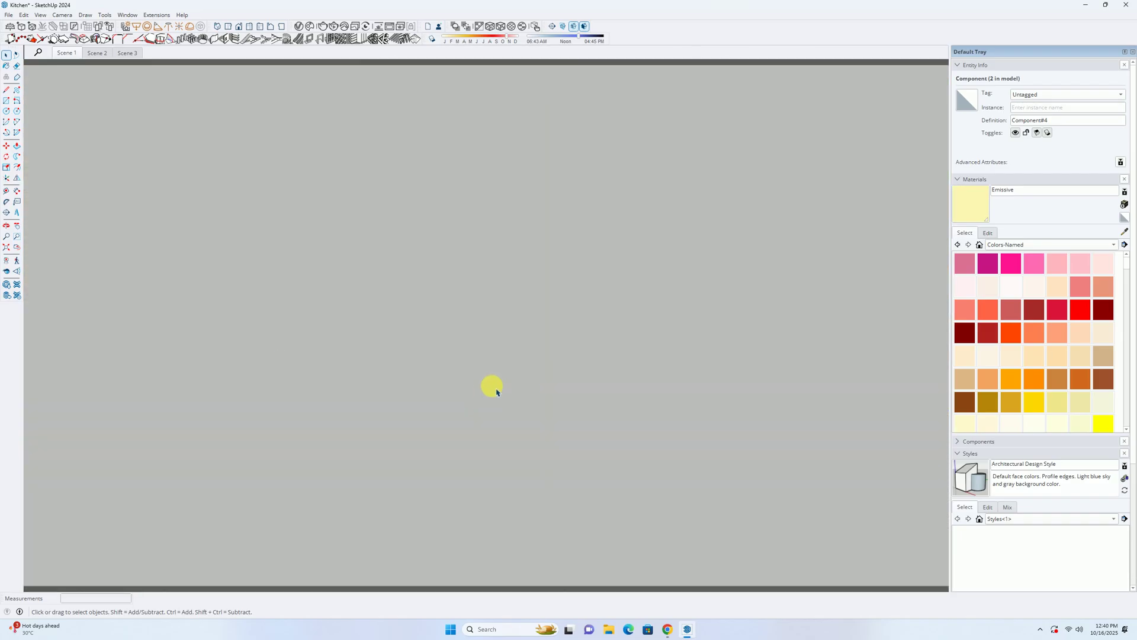
Step: Open the laundry cabinet group and copy the wooden face on top of its carcass
{"action": "left_click", "coordinate": [7, 247]}
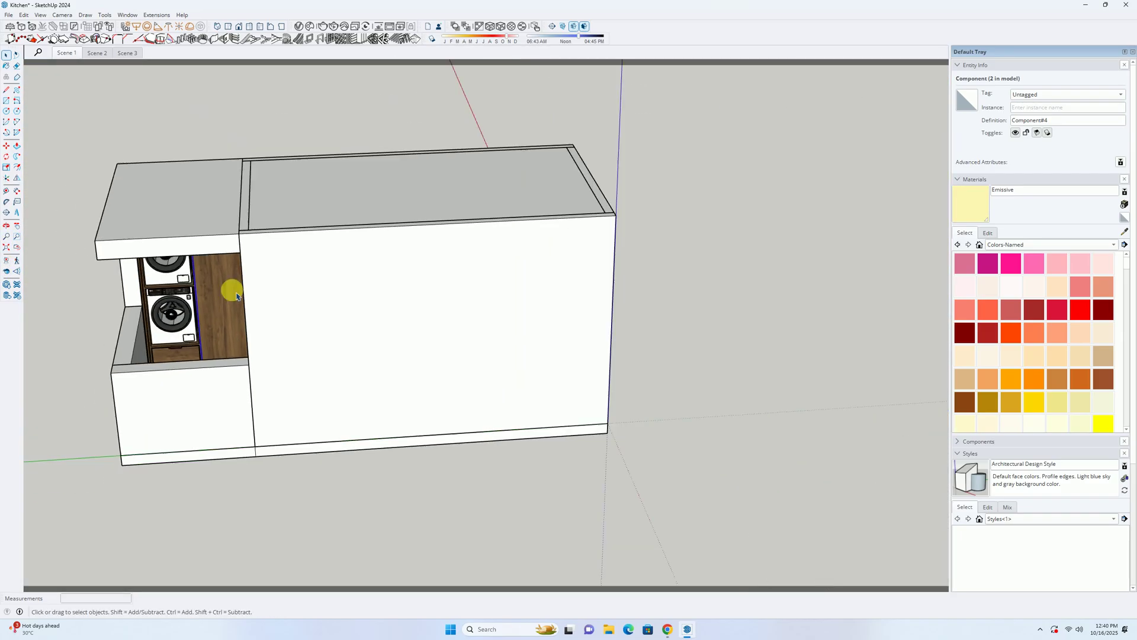
{"action": "middle_click_drag", "start_coordinate": [78, 316], "coordinate": [229, 282]}
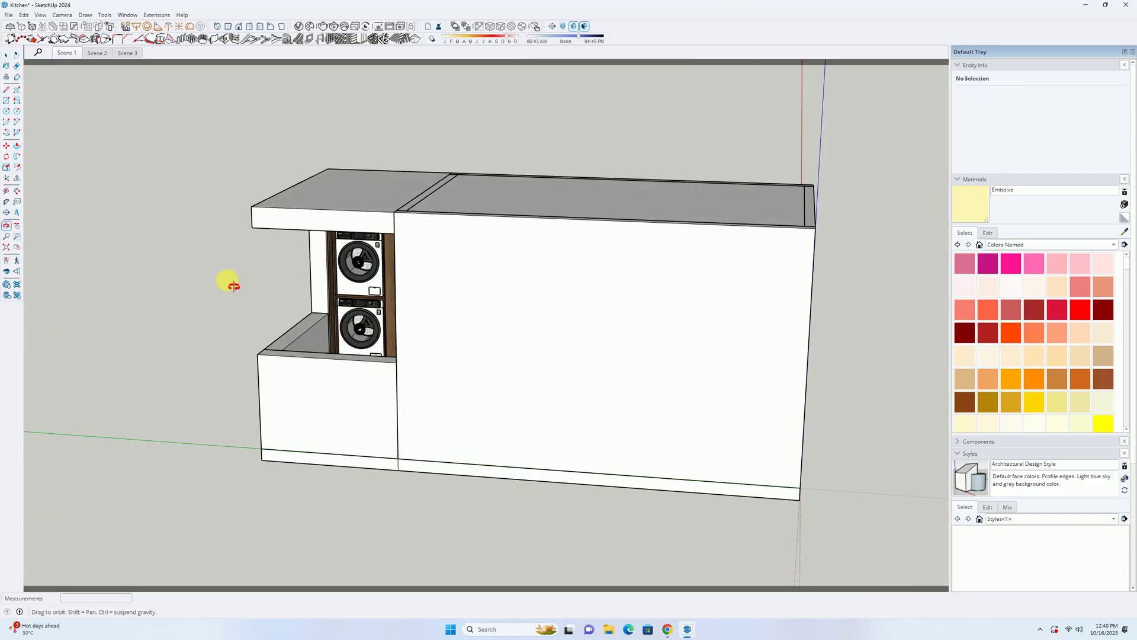
{"action": "scroll", "coordinate": [300, 272], "scroll_direction": "up", "scroll_amount": 6}
{"action": "middle_click_drag", "start_coordinate": [334, 278], "coordinate": [418, 237]}
{"action": "scroll", "coordinate": [397, 177], "scroll_direction": "up", "scroll_amount": 3}
{"action": "scroll", "coordinate": [389, 162], "scroll_direction": "up", "scroll_amount": 7}
{"action": "middle_click_drag", "start_coordinate": [390, 162], "coordinate": [339, 176]}
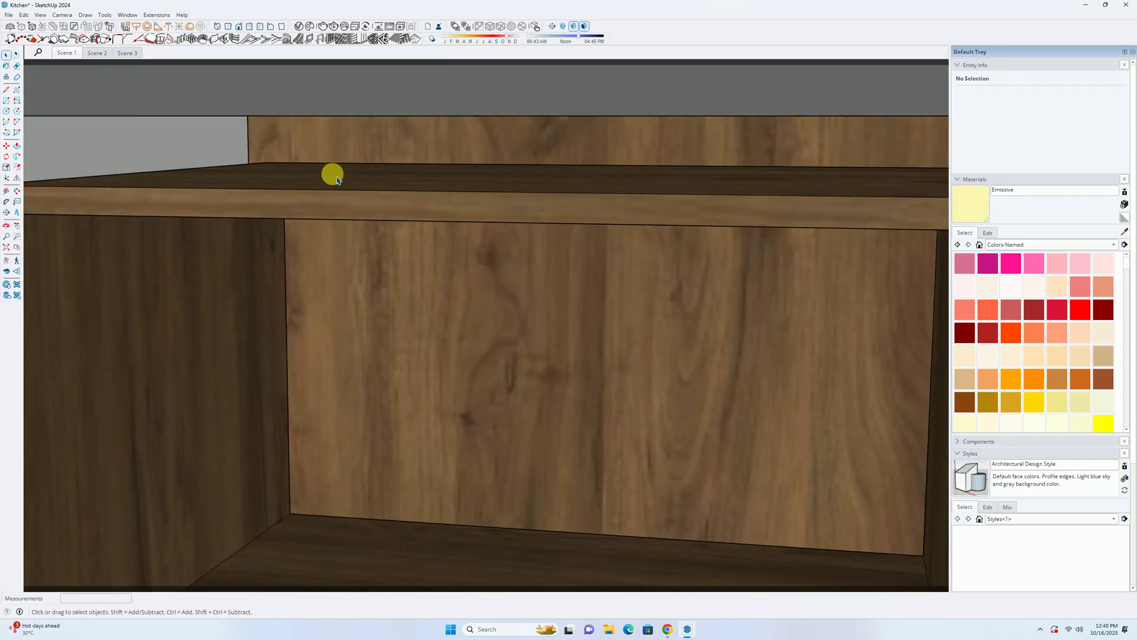
{"action": "scroll", "coordinate": [336, 180], "scroll_direction": "down", "scroll_amount": 10}
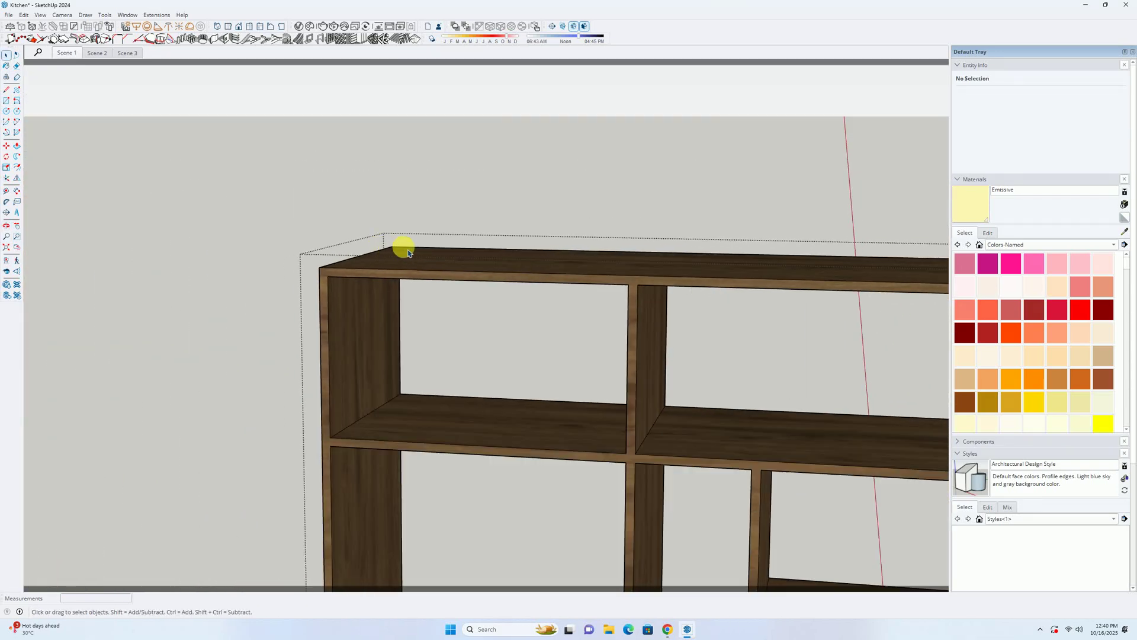
{"action": "left_click", "coordinate": [439, 268]}
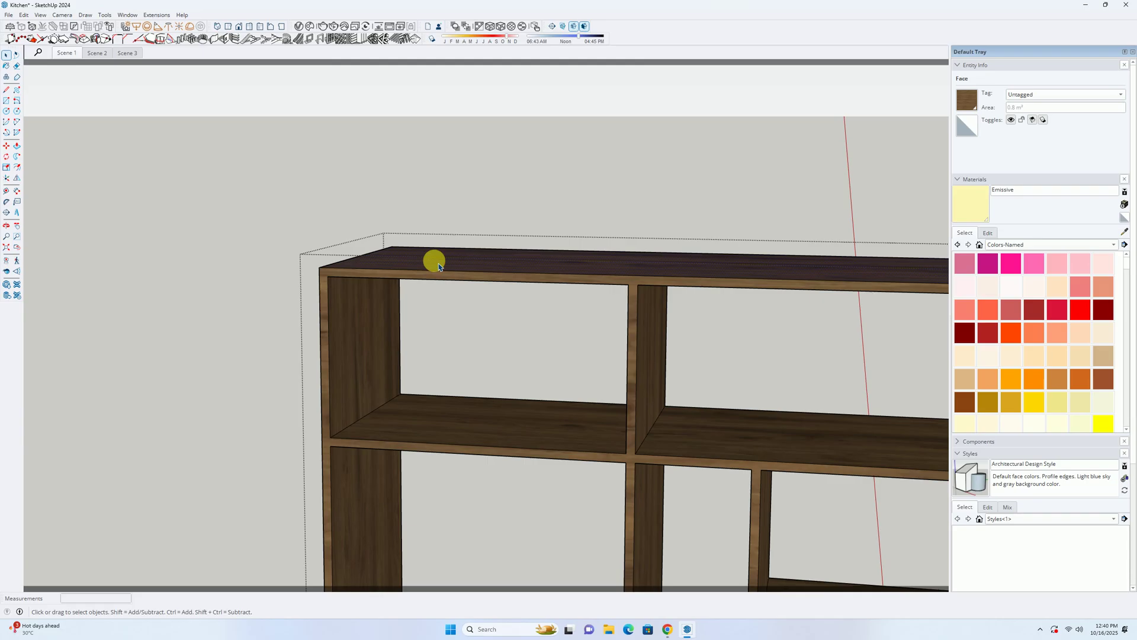
{"action": "key", "text": "Escape"}
Step: Measure the gap between the top of the laundry cabinet and the ceiling slab
{"action": "middle_click_drag", "start_coordinate": [415, 270], "coordinate": [450, 335]}
{"action": "left_click", "coordinate": [450, 335]}
{"action": "scroll", "coordinate": [384, 404], "scroll_direction": "up", "scroll_amount": 3}
{"action": "middle_click_drag", "start_coordinate": [298, 451], "coordinate": [250, 445]}
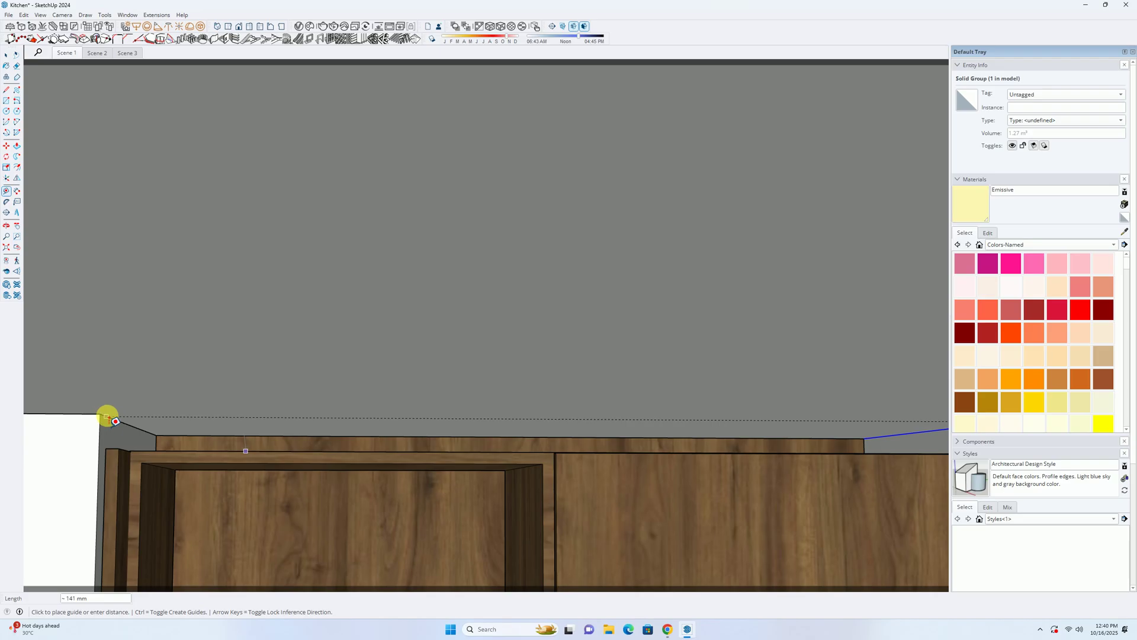
{"action": "key", "text": "space"}
Step: Hide the white ceiling slab above the laundry cabinet to expose the cabinet's top
{"action": "scroll", "coordinate": [237, 415], "scroll_direction": "down", "scroll_amount": 4}
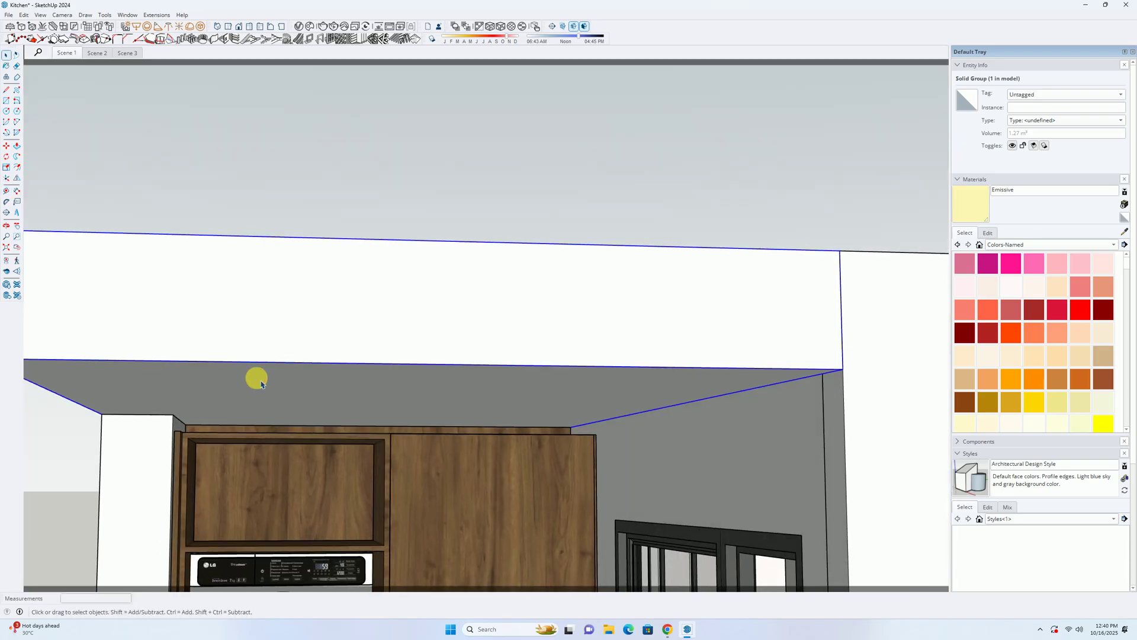
{"action": "key", "text": "Delete"}
{"action": "middle_click_drag", "start_coordinate": [258, 386], "coordinate": [556, 455]}
Step: Paste the copied top face in place on the laundry cabinet and make it a separate group
{"action": "left_click", "coordinate": [24, 15]}
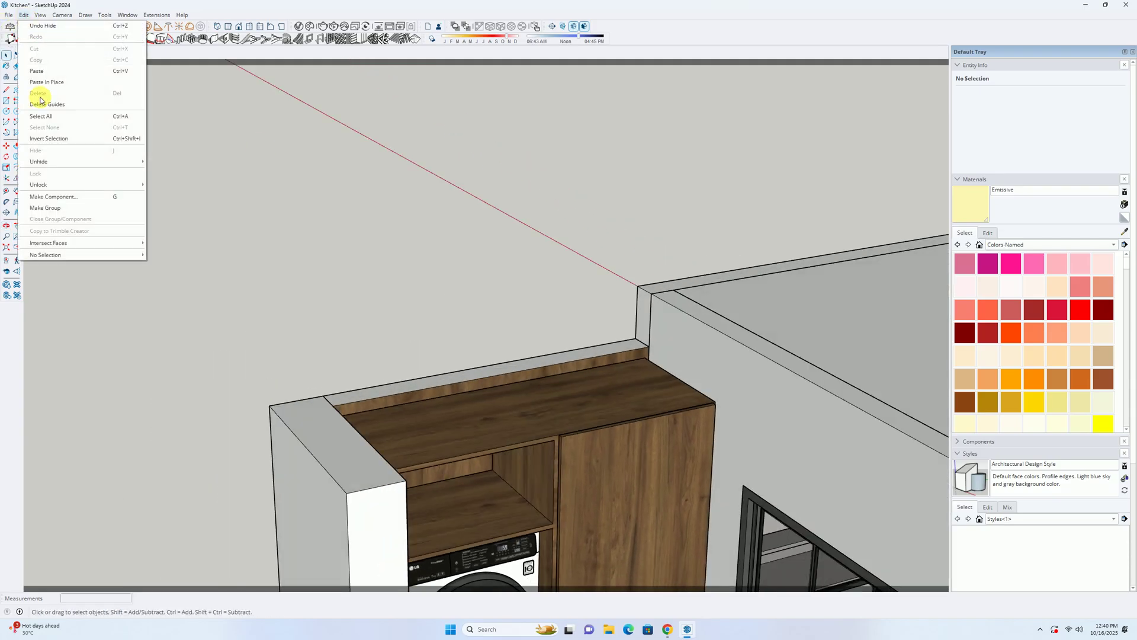
{"action": "left_click", "coordinate": [47, 83]}
{"action": "right_click", "coordinate": [503, 437]}
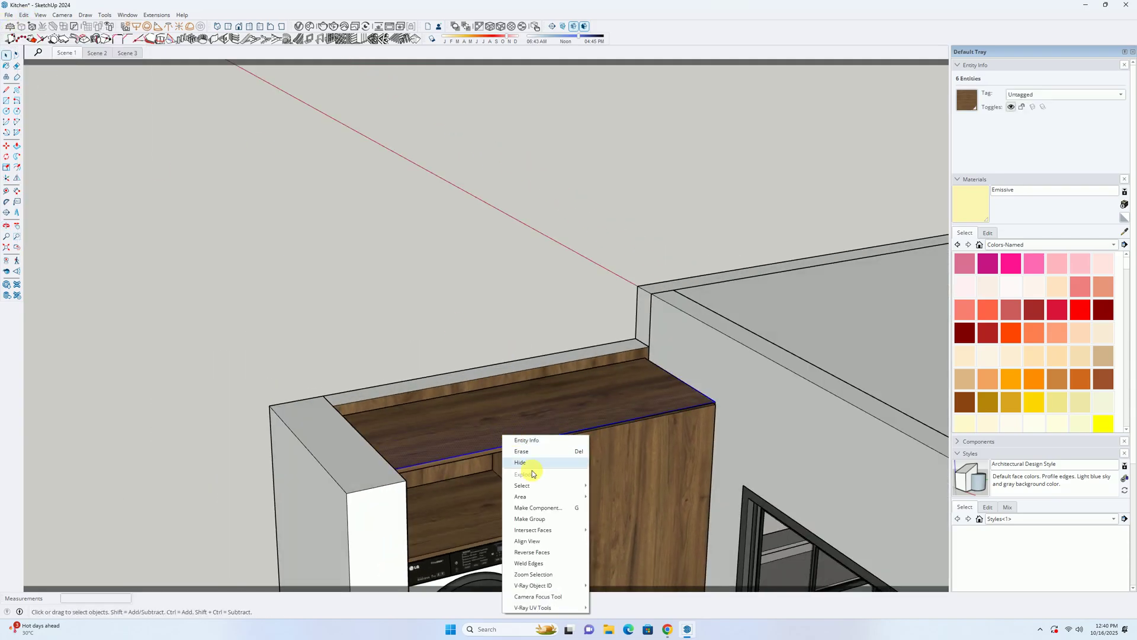
{"action": "left_click", "coordinate": [488, 439]}
Step: Open the pasted top face's group and push the face up 50 mm into a filler panel
{"action": "double_click", "coordinate": [486, 441]}
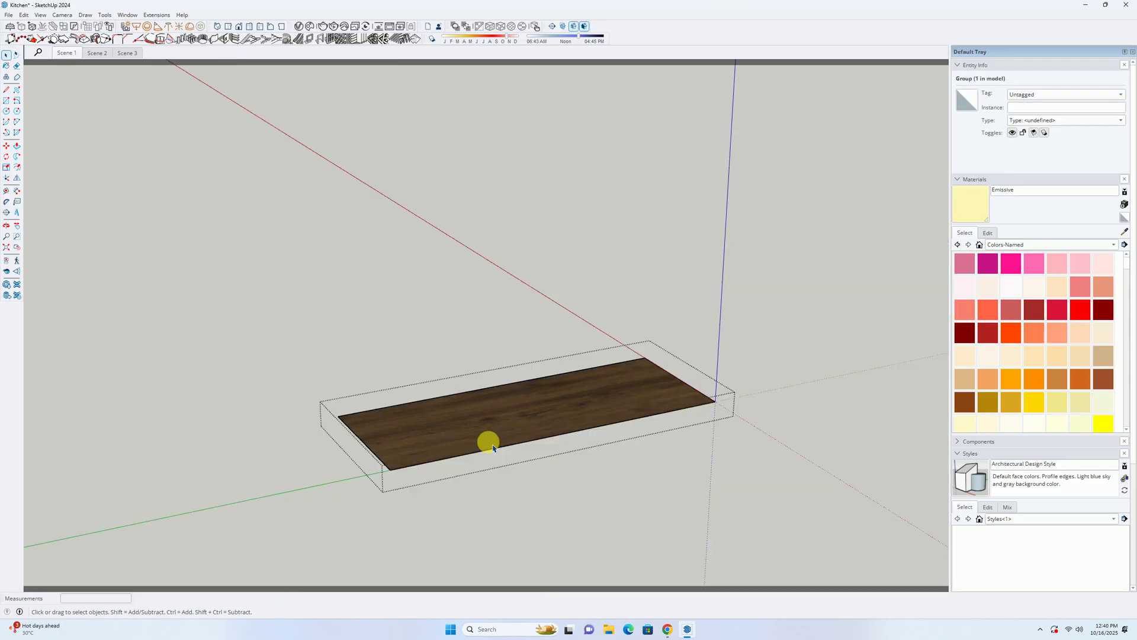
{"action": "key", "text": "p"}
{"action": "left_click", "coordinate": [508, 433]}
{"action": "type", "text": "5"}
{"action": "key", "text": "Return"}
Step: Erase the short edge that splits the front face of the filler panel
{"action": "key", "text": "e"}
{"action": "scroll", "coordinate": [521, 422], "scroll_direction": "up", "scroll_amount": 6}
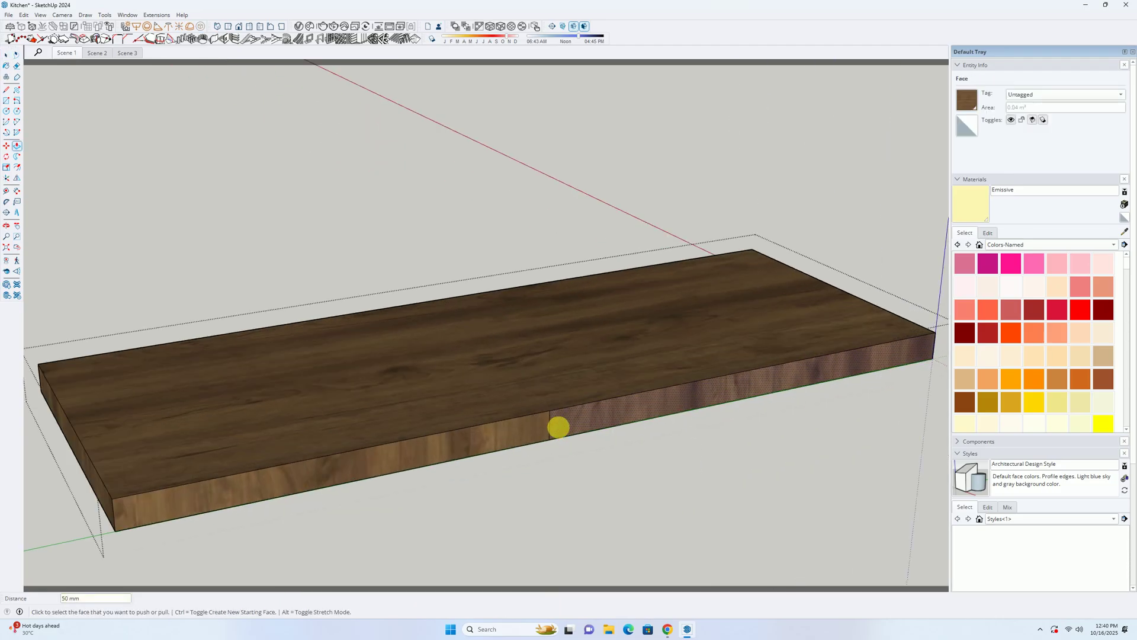
{"action": "left_click_drag", "start_coordinate": [528, 430], "coordinate": [526, 428]}
{"action": "scroll", "coordinate": [538, 362], "scroll_direction": "down", "scroll_amount": 5}
Step: Extend the end of the filler panel beside the washing machines 20 mm toward the adjoining wall
{"action": "key", "text": "p"}
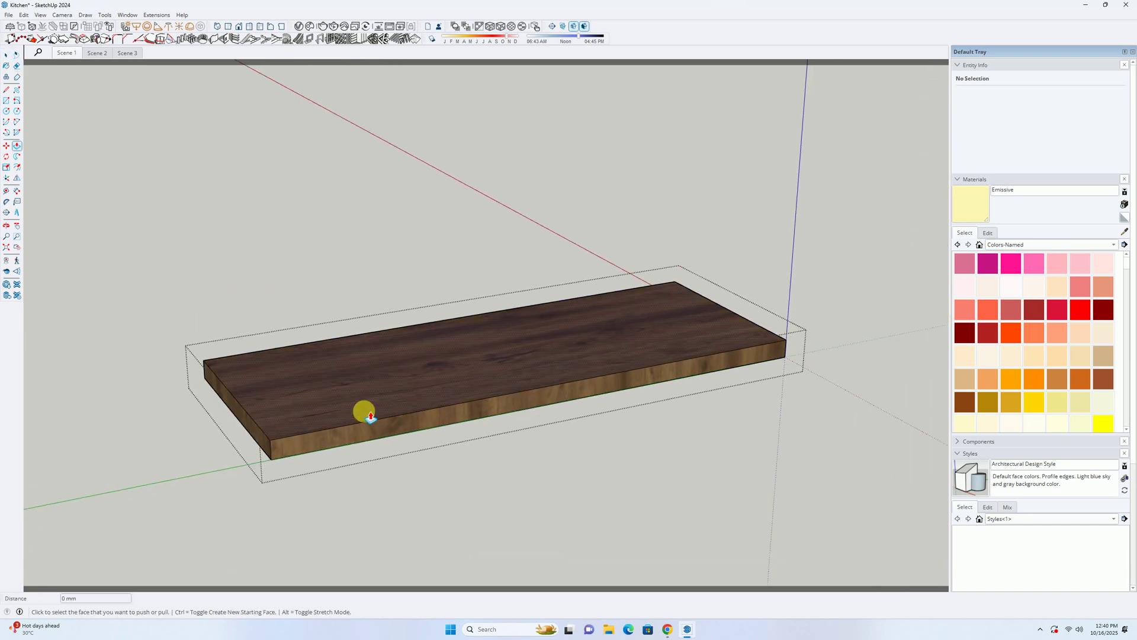
{"action": "left_click", "coordinate": [271, 454]}
{"action": "middle_click_drag", "start_coordinate": [256, 457], "coordinate": [160, 407]}
{"action": "left_click", "coordinate": [184, 391]}
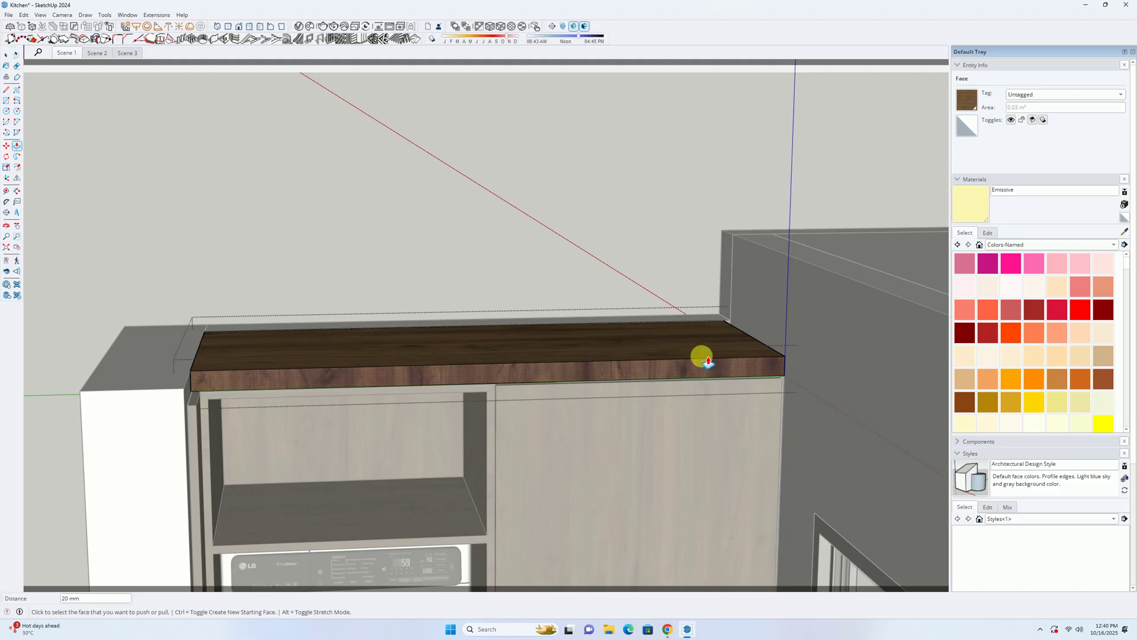
Step: Extend the filler panel's opposite end, above the tall door, by the same 20 mm and close the group
{"action": "scroll", "coordinate": [609, 358], "scroll_direction": "up", "scroll_amount": 8}
{"action": "scroll", "coordinate": [806, 422], "scroll_direction": "up", "scroll_amount": 2}
{"action": "middle_click_drag", "start_coordinate": [896, 432], "coordinate": [865, 418]}
{"action": "scroll", "coordinate": [895, 431], "scroll_direction": "up", "scroll_amount": 1}
{"action": "key", "text": "h"}
{"action": "double_click", "coordinate": [919, 437]}
{"action": "scroll", "coordinate": [912, 436], "scroll_direction": "down", "scroll_amount": 2}
{"action": "key", "text": "space"}
{"action": "middle_click_drag", "start_coordinate": [621, 405], "coordinate": [662, 331]}
{"action": "scroll", "coordinate": [760, 367], "scroll_direction": "down", "scroll_amount": 5}
{"action": "left_click", "coordinate": [672, 421]}
Step: Paint the filler panel on top of the laundry cabinet with the black [0137_Black]2 material
{"action": "scroll", "coordinate": [592, 282], "scroll_direction": "down", "scroll_amount": 3}
{"action": "mouse_move", "coordinate": [592, 282]}
{"action": "middle_mouse_down"}
{"action": "mouse_move", "coordinate": [500, 302]}
{"action": "mouse_move", "coordinate": [521, 510]}
{"action": "middle_mouse_up"}
{"action": "scroll", "coordinate": [431, 505], "scroll_direction": "up", "scroll_amount": 5}
{"action": "scroll", "coordinate": [431, 505], "scroll_direction": "up", "scroll_amount": 2}
{"action": "key", "text": "b"}
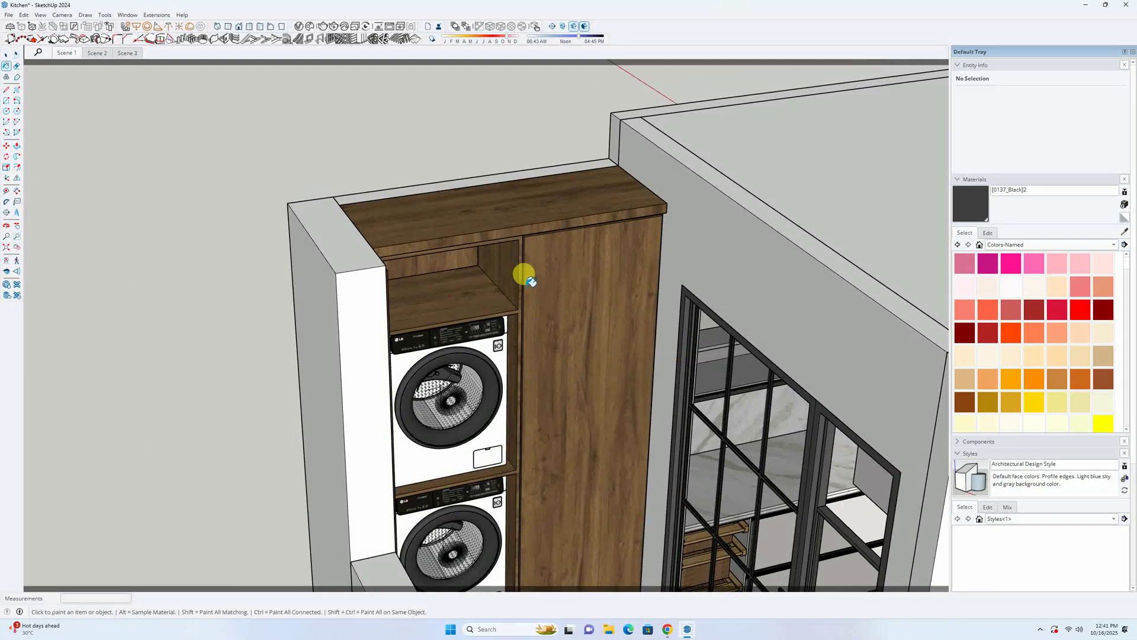
{"action": "key", "text": "space"}
{"action": "double_click", "coordinate": [496, 228]}
{"action": "left_click", "coordinate": [978, 206]}
{"action": "left_click", "coordinate": [566, 206]}
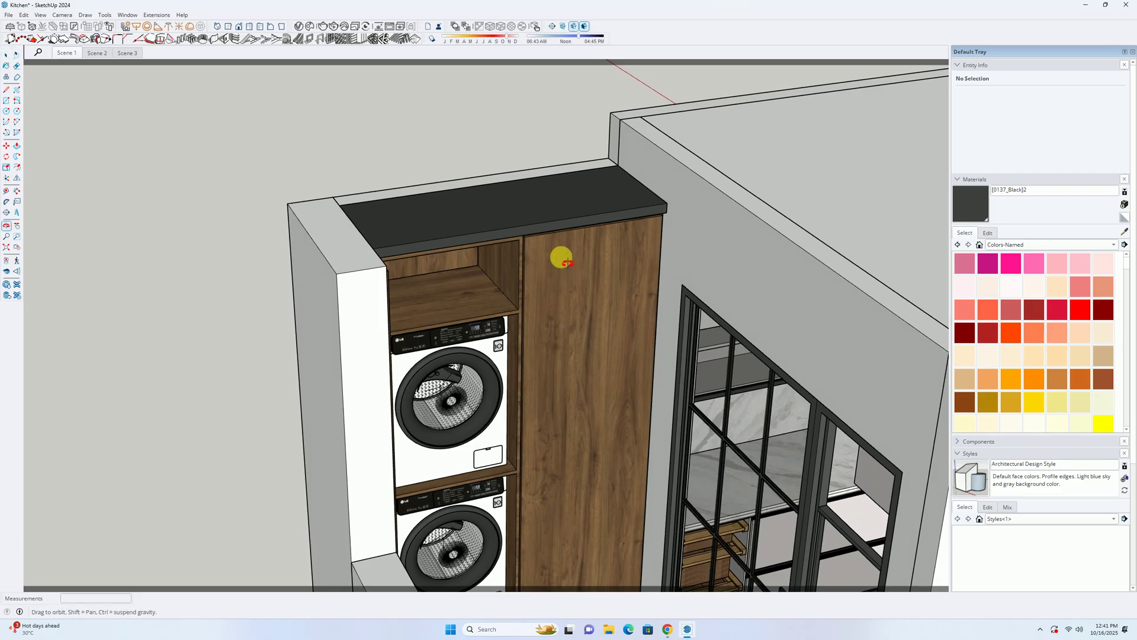
Step: Unhide the white ceiling slab and view the finished laundry cabinet from the front
{"action": "scroll", "coordinate": [548, 237], "scroll_direction": "up", "scroll_amount": 2}
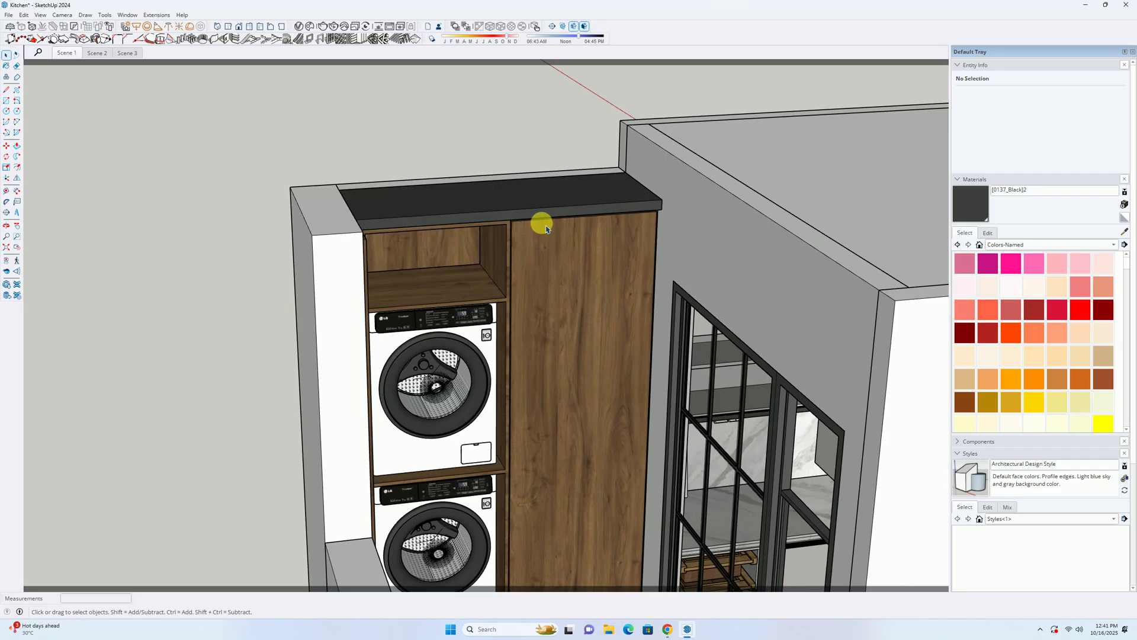
{"action": "middle_click_drag", "start_coordinate": [539, 225], "coordinate": [468, 146]}
{"action": "middle_click_drag", "start_coordinate": [571, 313], "coordinate": [479, 288], "text": "shift"}
{"action": "scroll", "coordinate": [455, 228], "scroll_direction": "up", "scroll_amount": 1}
{"action": "middle_click_drag", "start_coordinate": [454, 229], "coordinate": [548, 282]}
{"action": "middle_click_drag", "start_coordinate": [468, 214], "coordinate": [434, 194]}
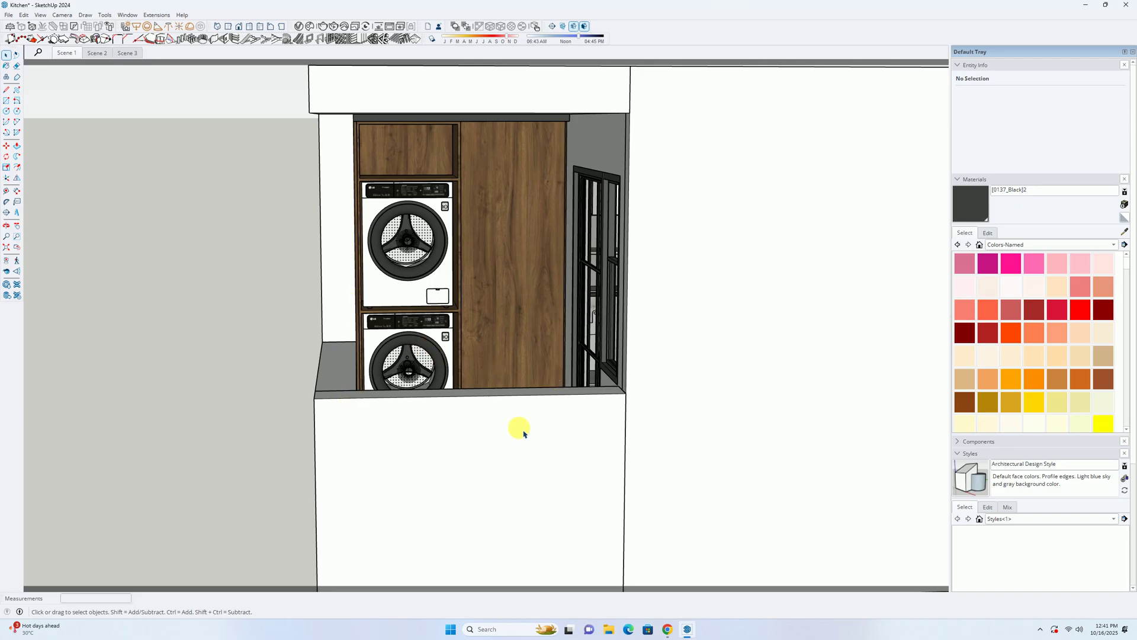
Step: Switch to Chrome, search the web for 3d warehouse in a new tab, and open the 3D Warehouse site
{"action": "mouse_move", "coordinate": [669, 634]}
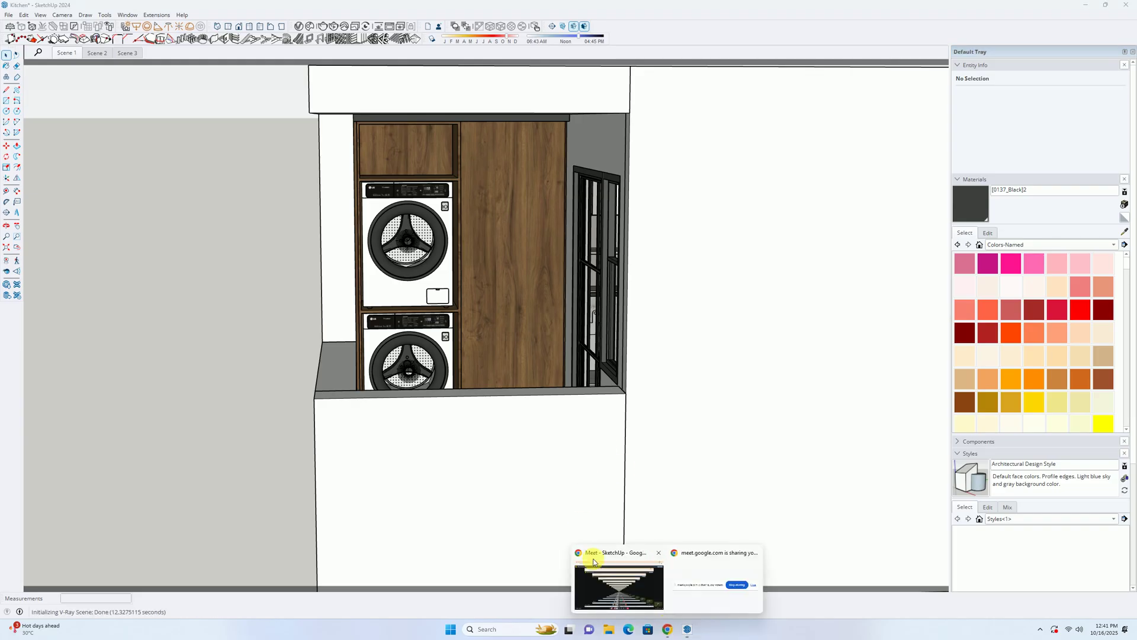
{"action": "left_click", "coordinate": [622, 583]}
{"action": "left_click", "coordinate": [338, 15]}
{"action": "left_click", "coordinate": [462, 185]}
{"action": "type", "text": "3d w"}
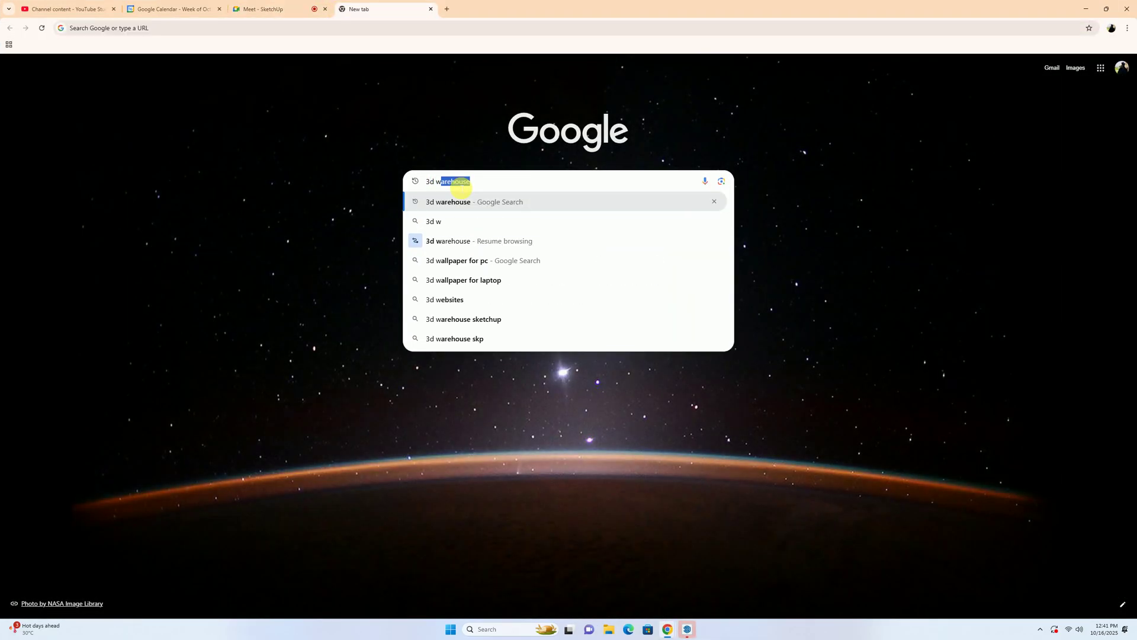
{"action": "key", "text": "Return"}
{"action": "left_click", "coordinate": [144, 153]}
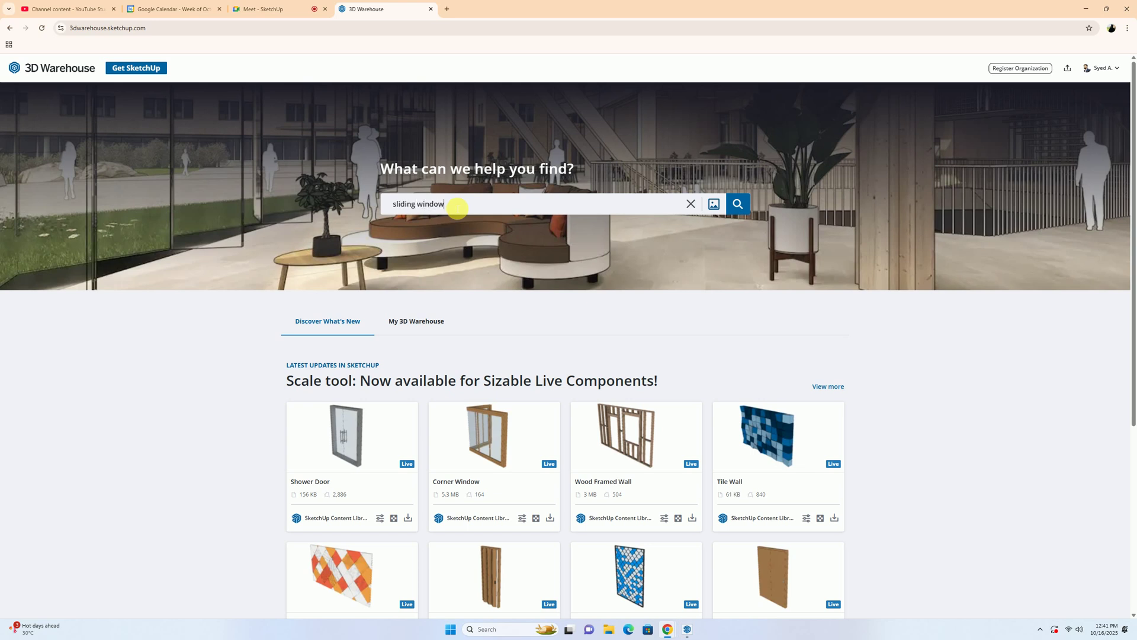
Step: Search 3D Warehouse for "sliding window" and look through the model and collection results for a suitable window
{"action": "key", "text": "Return"}
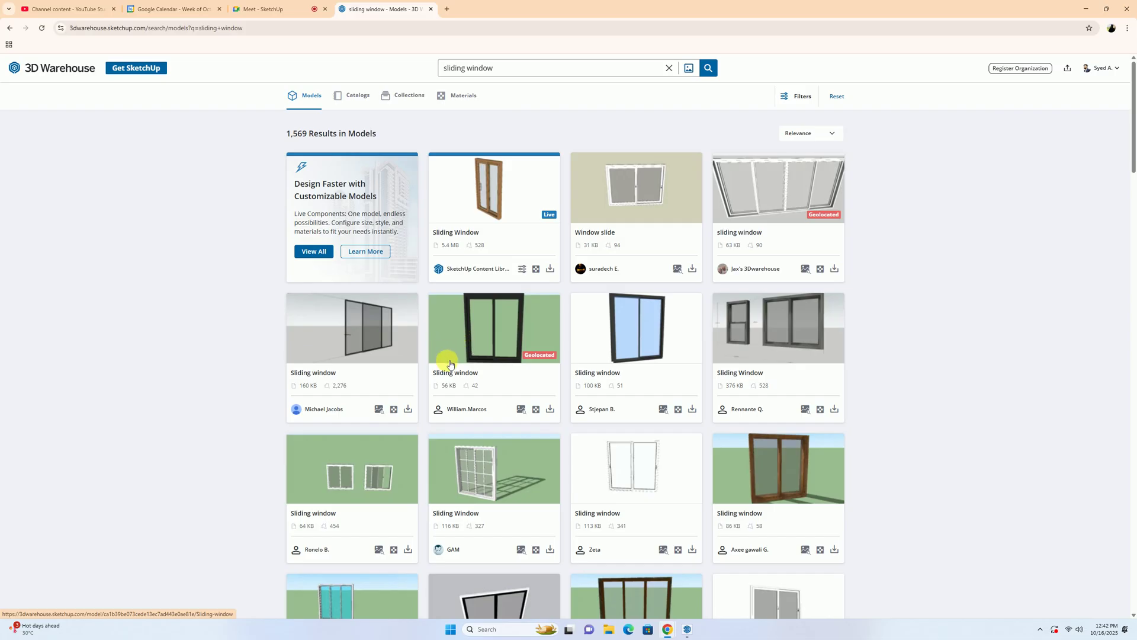
{"action": "scroll", "coordinate": [646, 460], "scroll_direction": "down", "scroll_amount": 2}
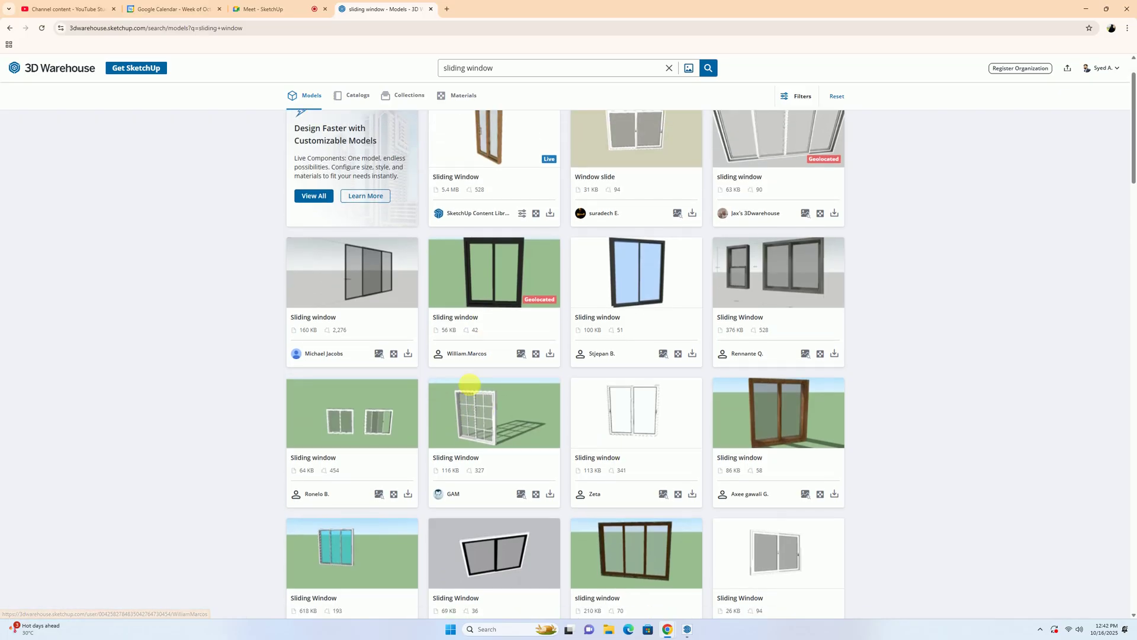
{"action": "scroll", "coordinate": [485, 350], "scroll_direction": "down", "scroll_amount": 5}
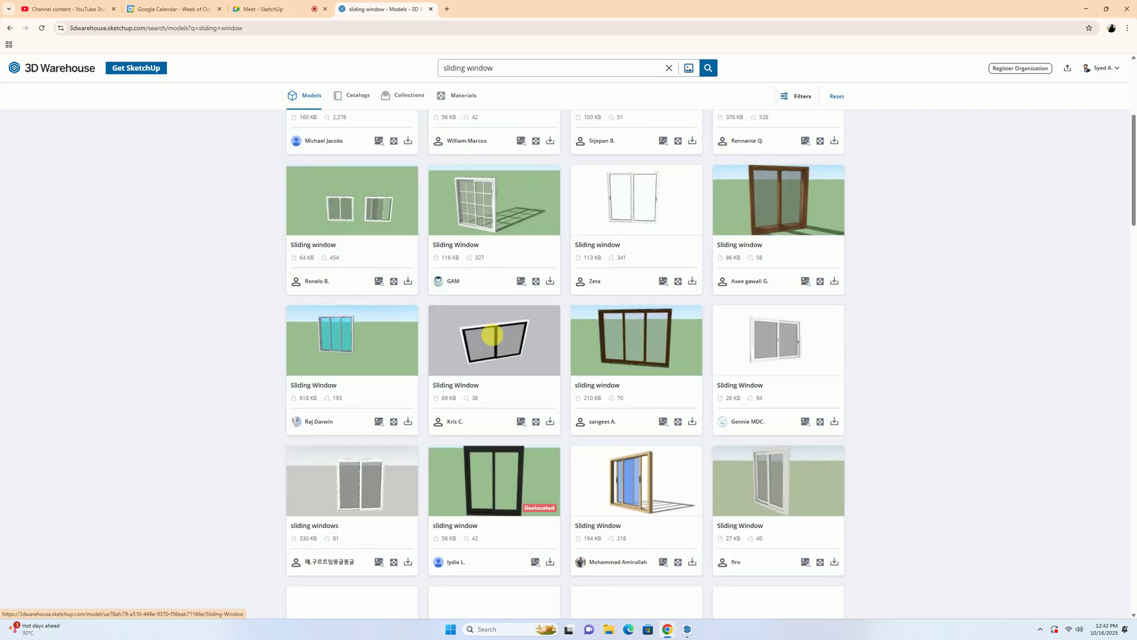
{"action": "scroll", "coordinate": [495, 337], "scroll_direction": "down", "scroll_amount": 10}
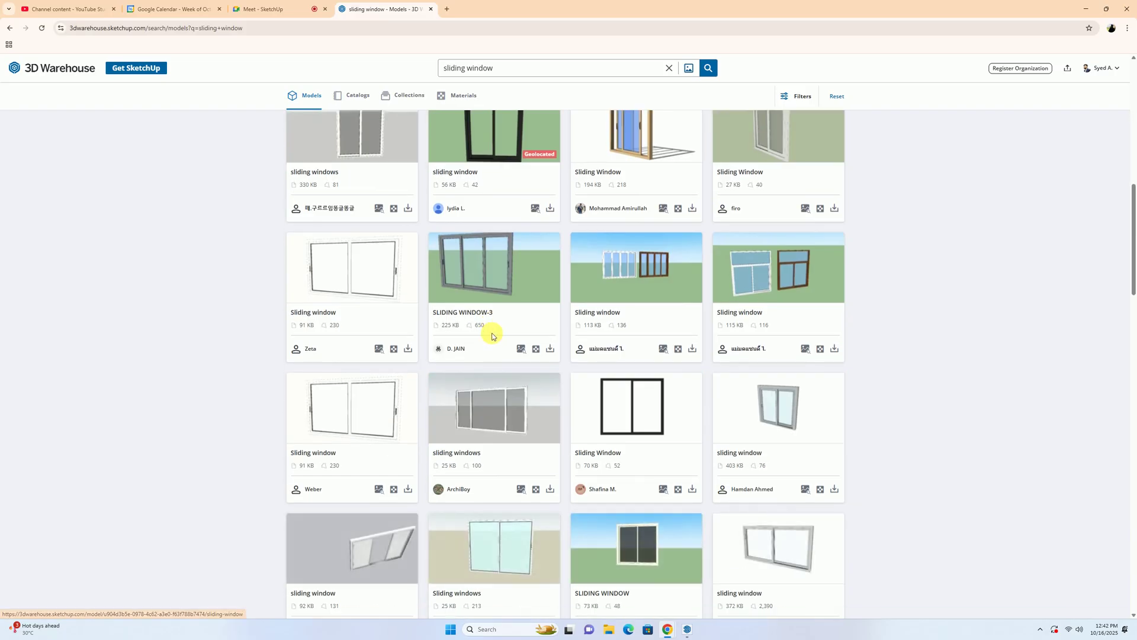
{"action": "scroll", "coordinate": [493, 336], "scroll_direction": "down", "scroll_amount": 6}
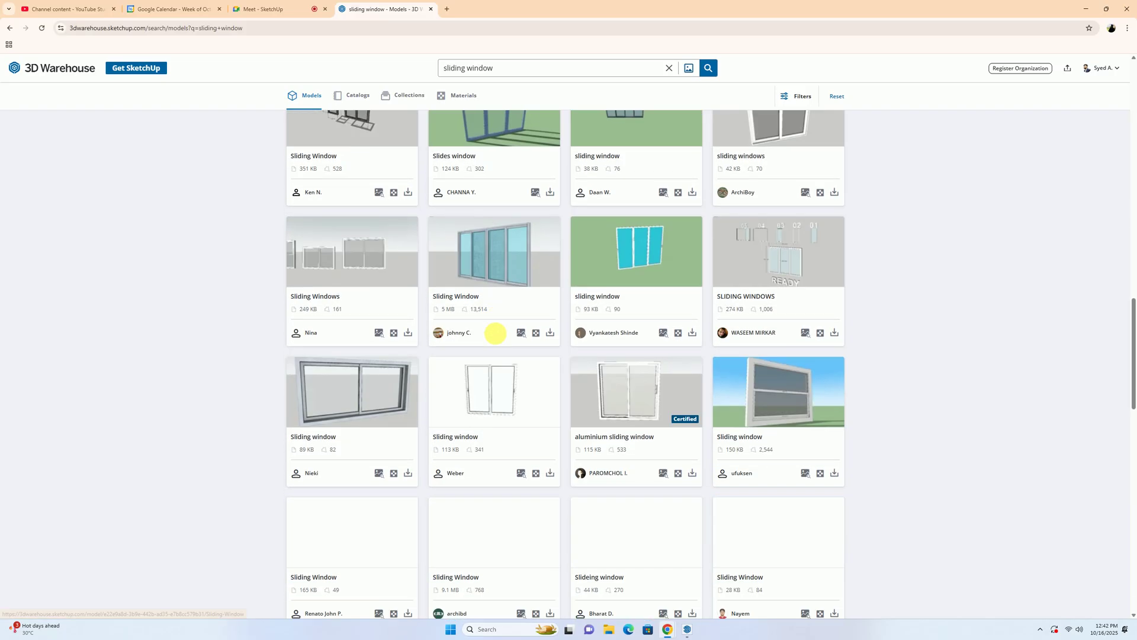
{"action": "scroll", "coordinate": [513, 323], "scroll_direction": "down", "scroll_amount": 4}
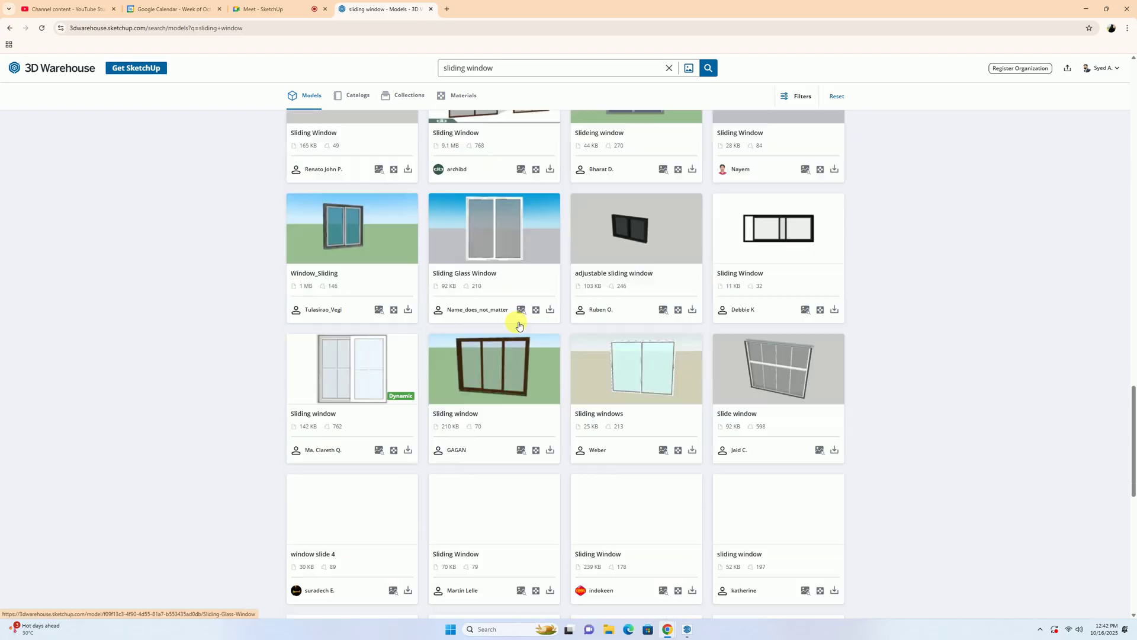
{"action": "scroll", "coordinate": [656, 245], "scroll_direction": "up", "scroll_amount": 5}
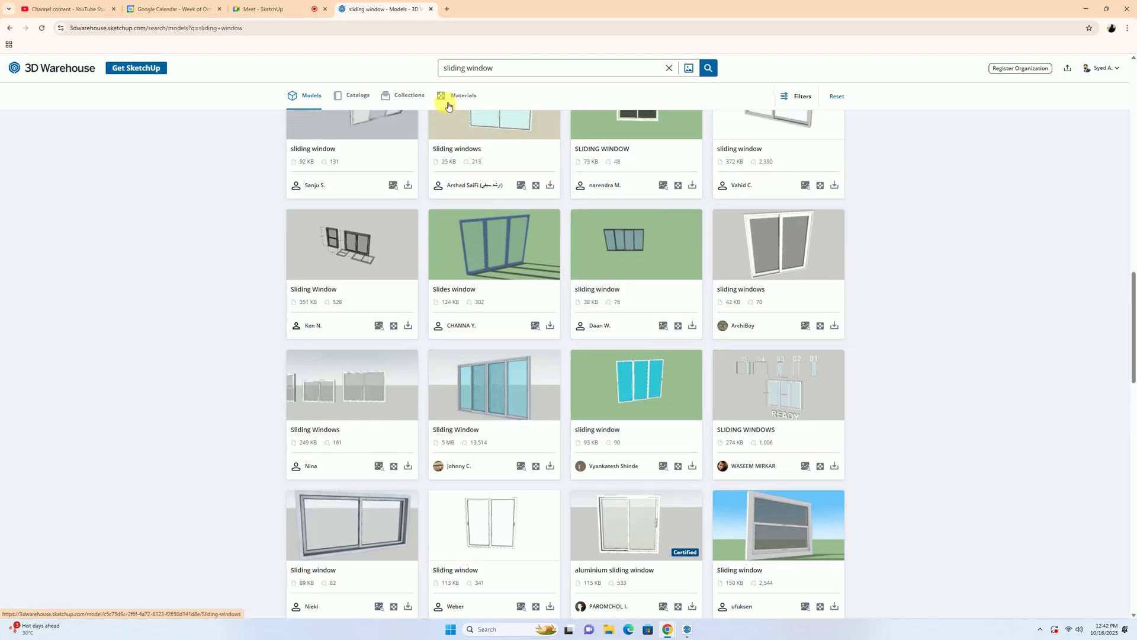
{"action": "left_click", "coordinate": [413, 96]}
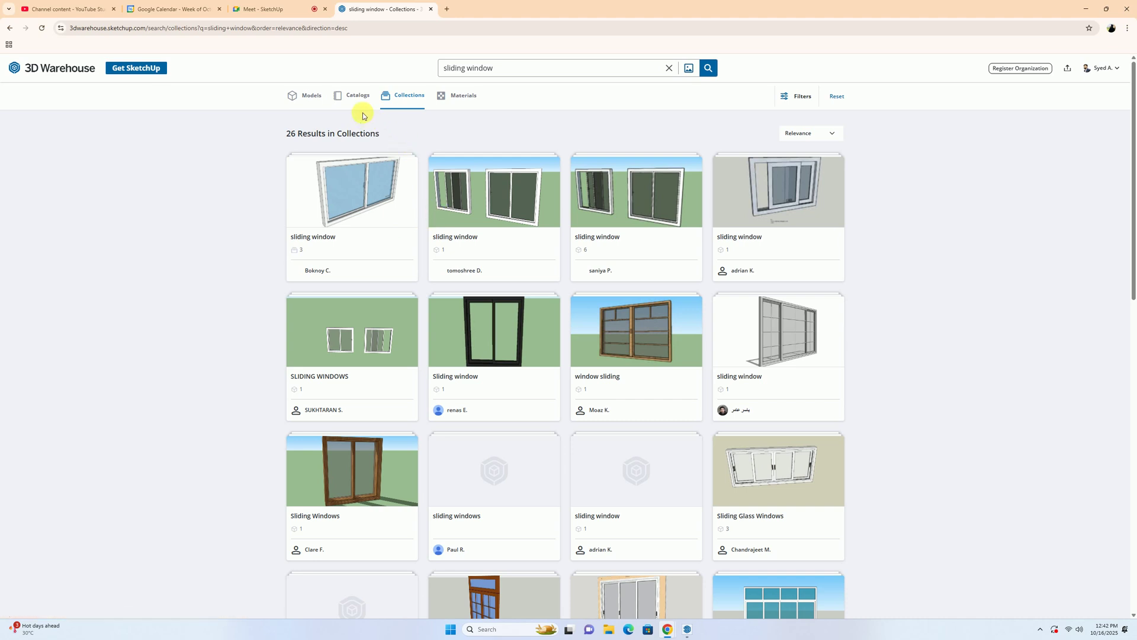
{"action": "left_click", "coordinate": [308, 96]}
Step: Search 3D Warehouse models for "pentek" and look through the results for a suitable sliding window
{"action": "triple_click", "coordinate": [502, 68]}
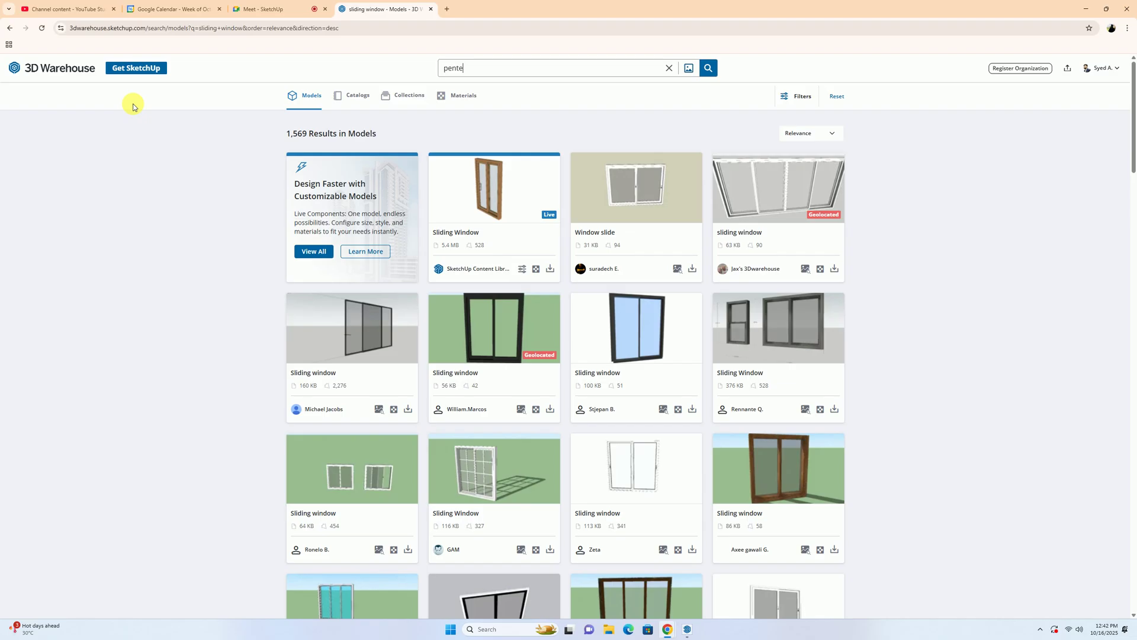
{"action": "key", "text": "Return"}
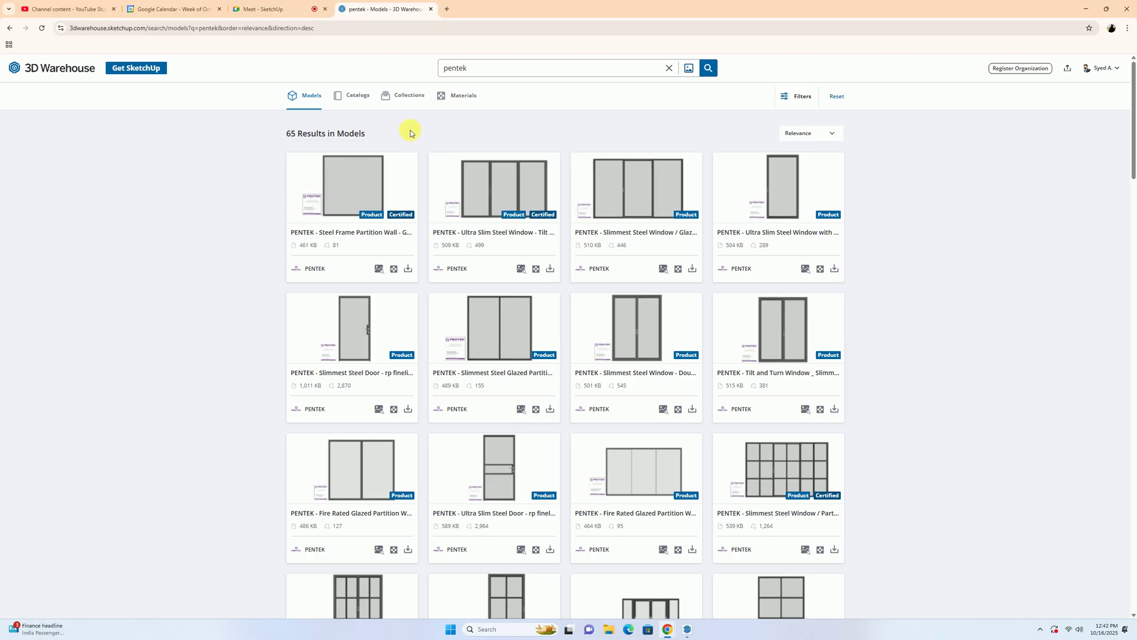
{"action": "scroll", "coordinate": [440, 168], "scroll_direction": "down", "scroll_amount": 9}
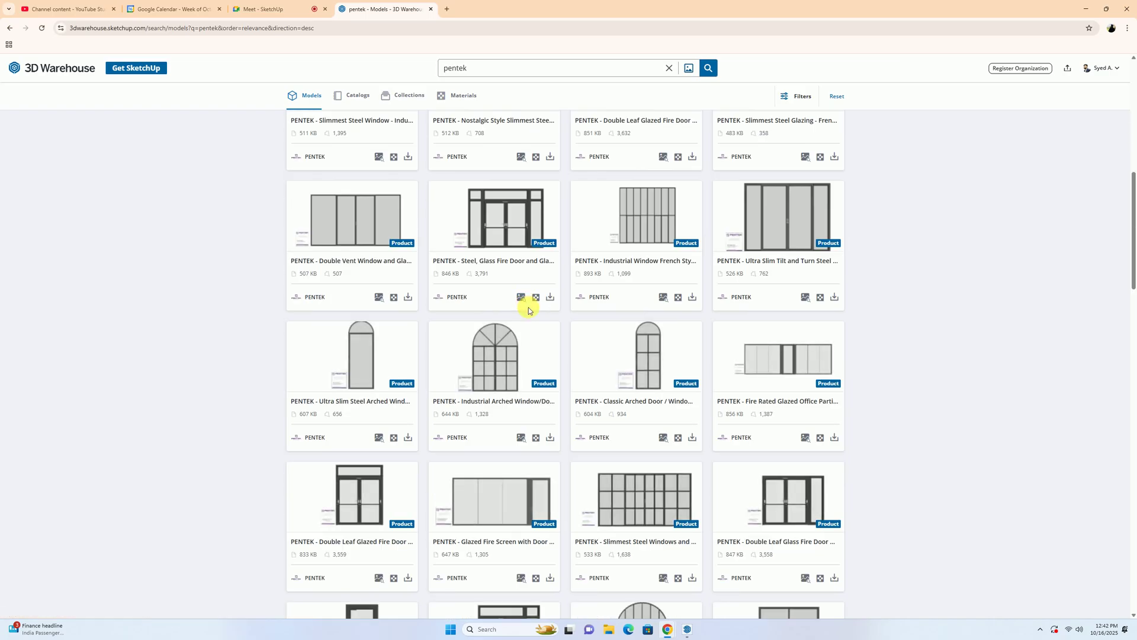
{"action": "scroll", "coordinate": [530, 308], "scroll_direction": "down", "scroll_amount": 2}
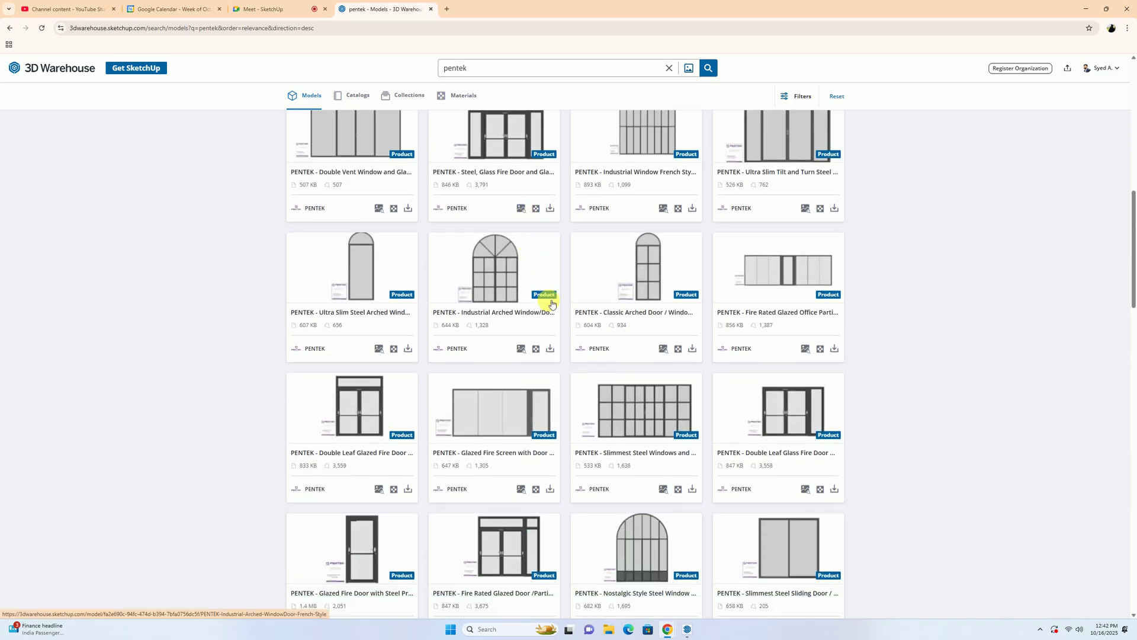
{"action": "scroll", "coordinate": [564, 313], "scroll_direction": "down", "scroll_amount": 4}
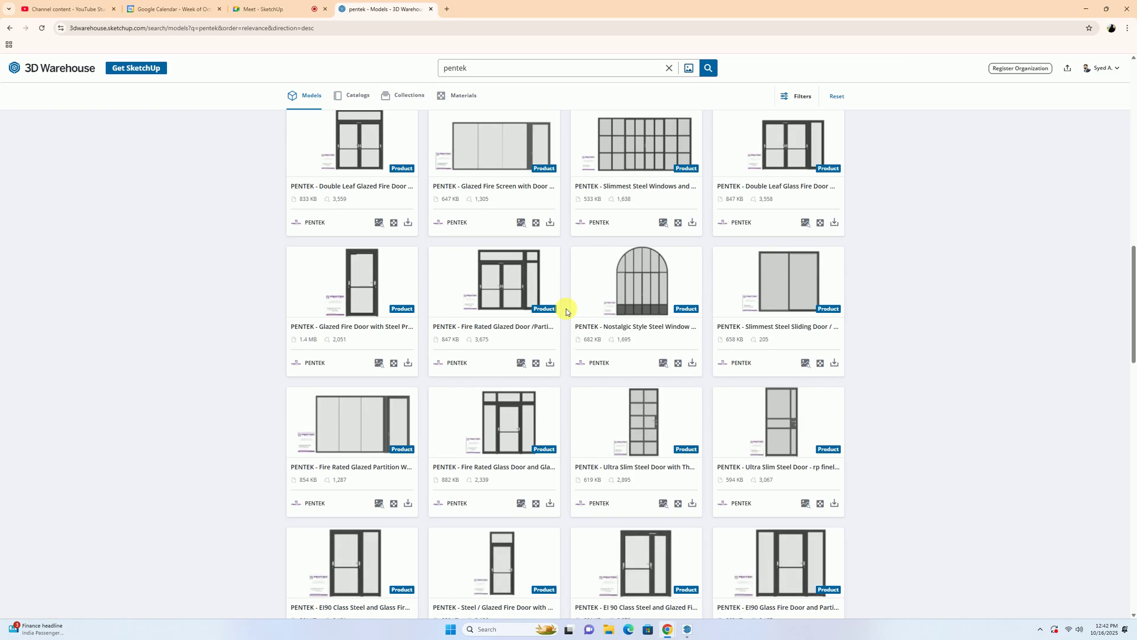
{"action": "scroll", "coordinate": [566, 312], "scroll_direction": "down", "scroll_amount": 3}
{"action": "scroll", "coordinate": [566, 313], "scroll_direction": "down", "scroll_amount": 3}
{"action": "scroll", "coordinate": [567, 312], "scroll_direction": "down", "scroll_amount": 4}
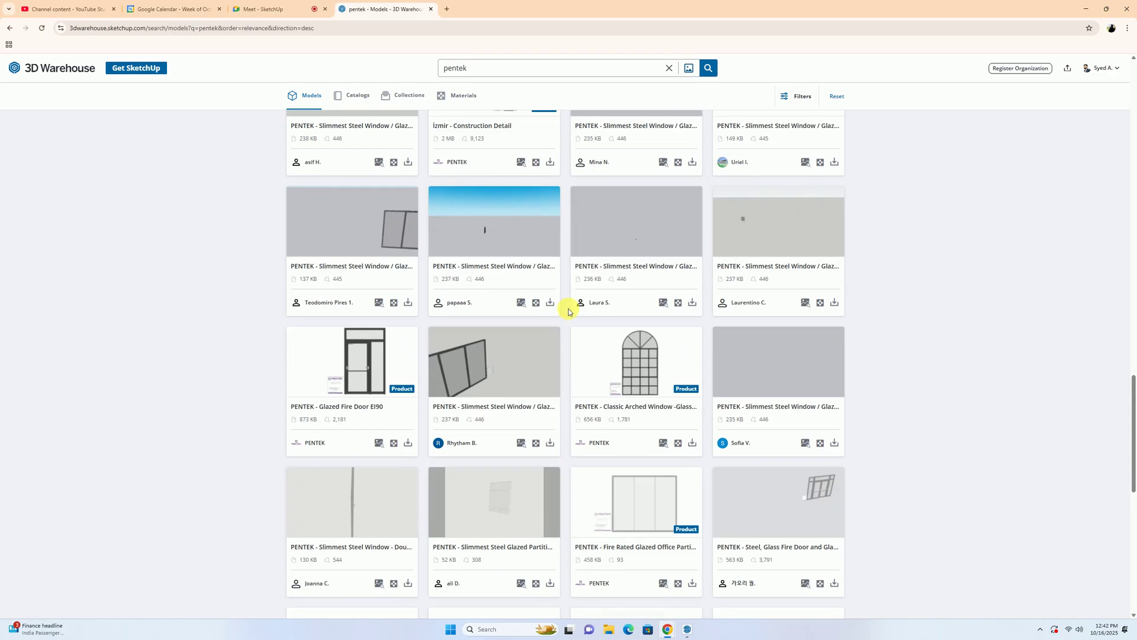
{"action": "scroll", "coordinate": [569, 311], "scroll_direction": "down", "scroll_amount": 3}
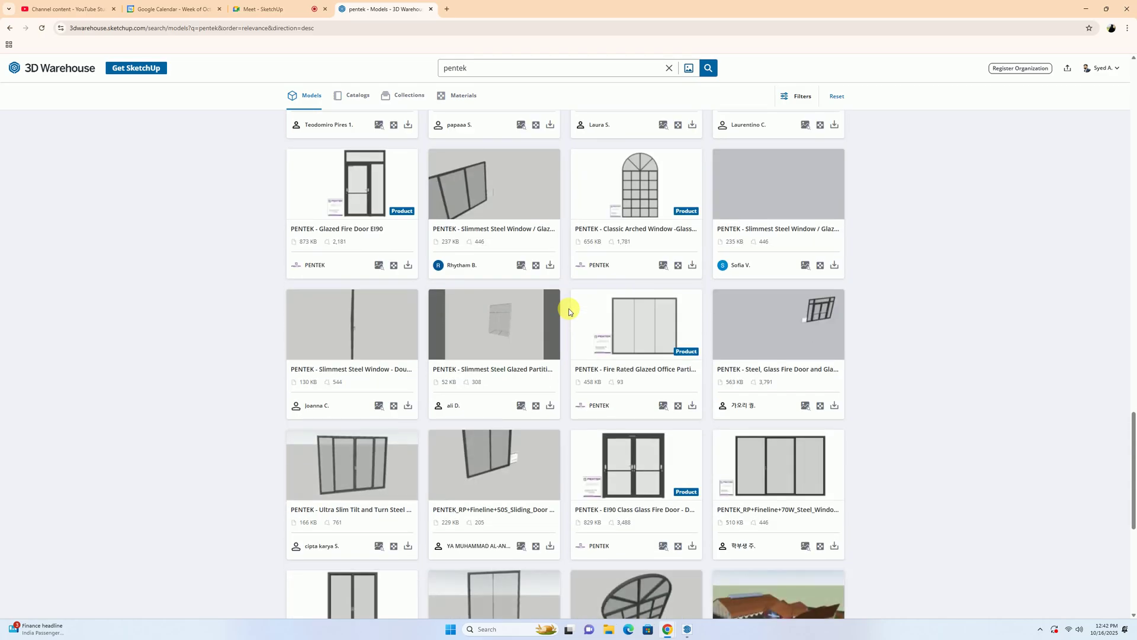
{"action": "scroll", "coordinate": [570, 311], "scroll_direction": "down", "scroll_amount": 3}
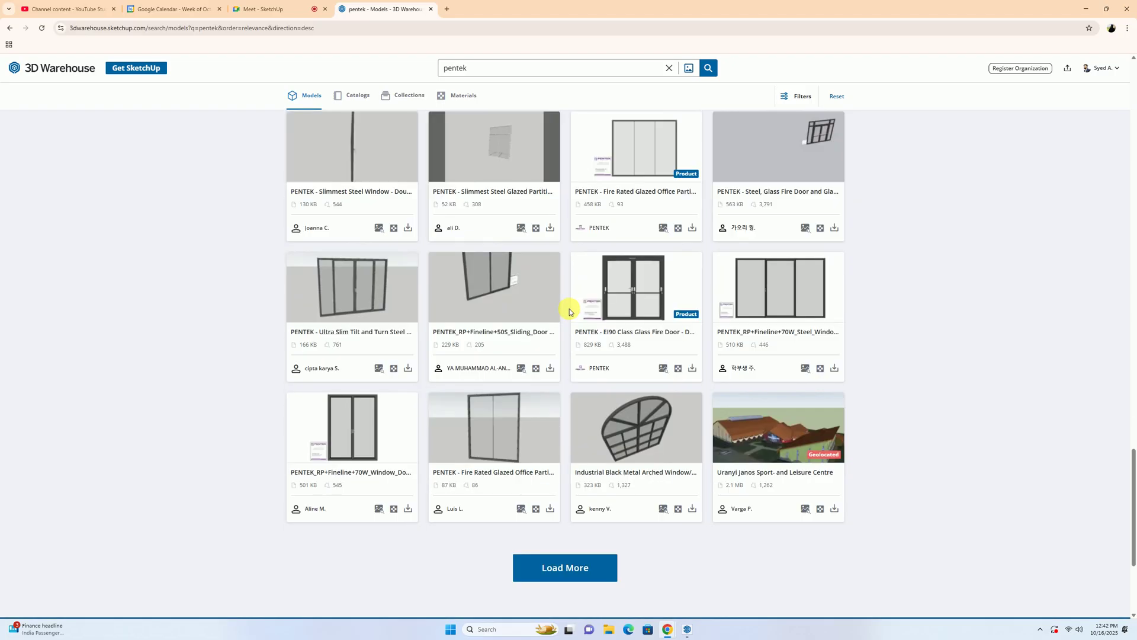
{"action": "scroll", "coordinate": [678, 473], "scroll_direction": "down", "scroll_amount": 3}
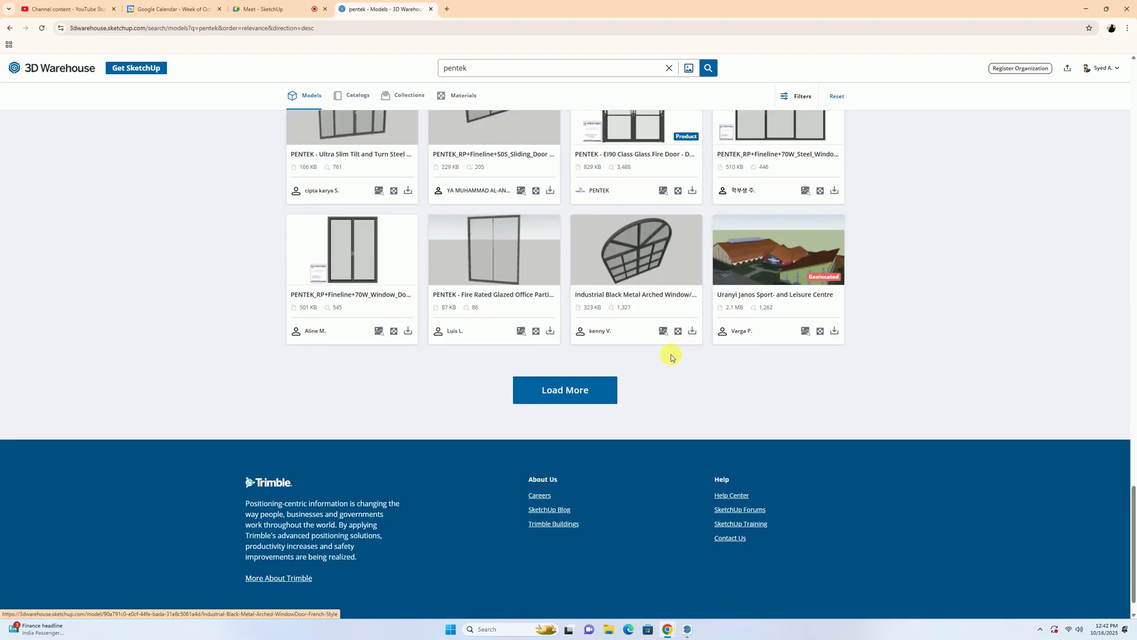
{"action": "scroll", "coordinate": [560, 332], "scroll_direction": "up", "scroll_amount": 3}
{"action": "scroll", "coordinate": [562, 321], "scroll_direction": "up", "scroll_amount": 1}
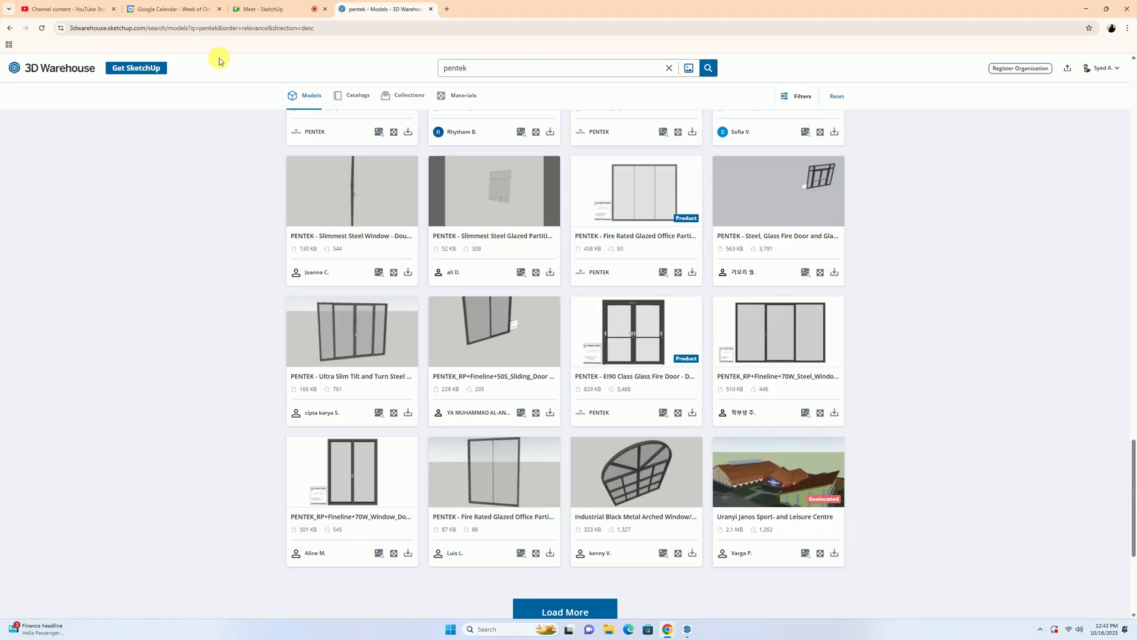
Step: Return to the "sliding window" model results and download the white Sliding Window with the gridded panes
{"action": "left_click", "coordinate": [9, 28]}
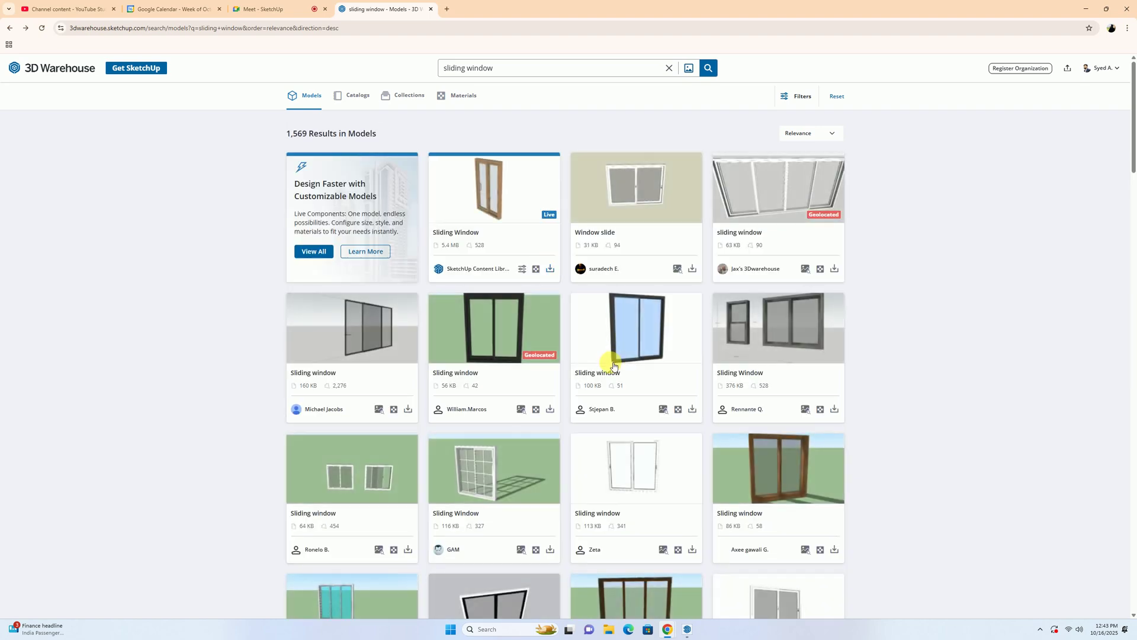
{"action": "scroll", "coordinate": [587, 385], "scroll_direction": "down", "scroll_amount": 3}
{"action": "left_click", "coordinate": [551, 418]}
{"action": "left_click", "coordinate": [564, 438]}
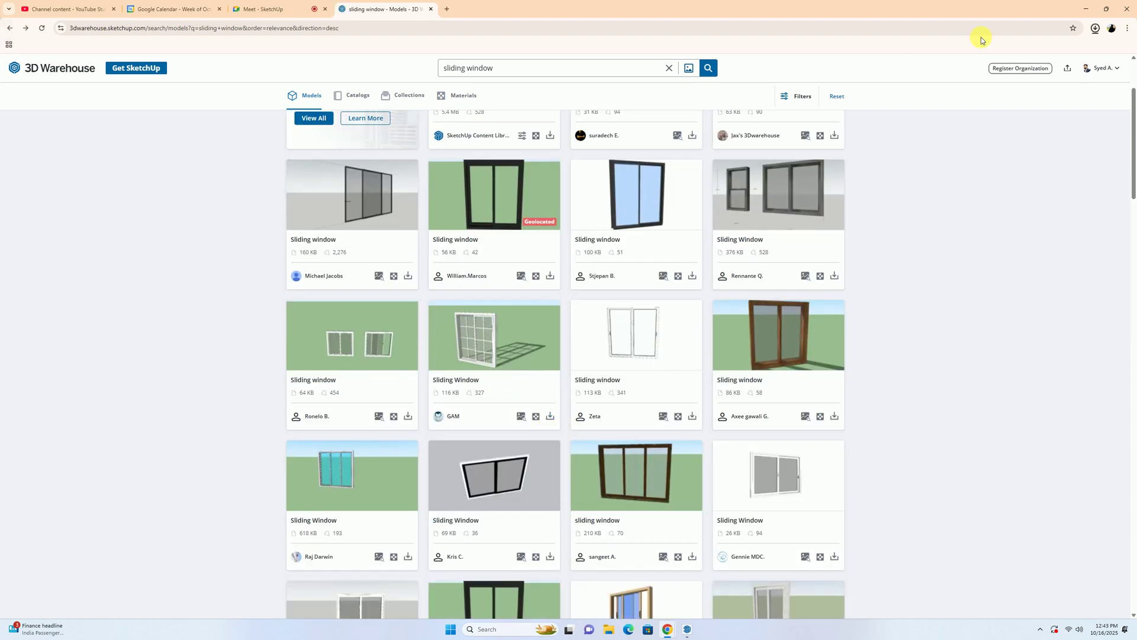
Step: Switch to SketchUp and search the 3D Models category of Chaos Cosmos for "bathroom"
{"action": "left_click", "coordinate": [1086, 9]}
{"action": "middle_click_drag", "start_coordinate": [329, 227], "coordinate": [532, 297]}
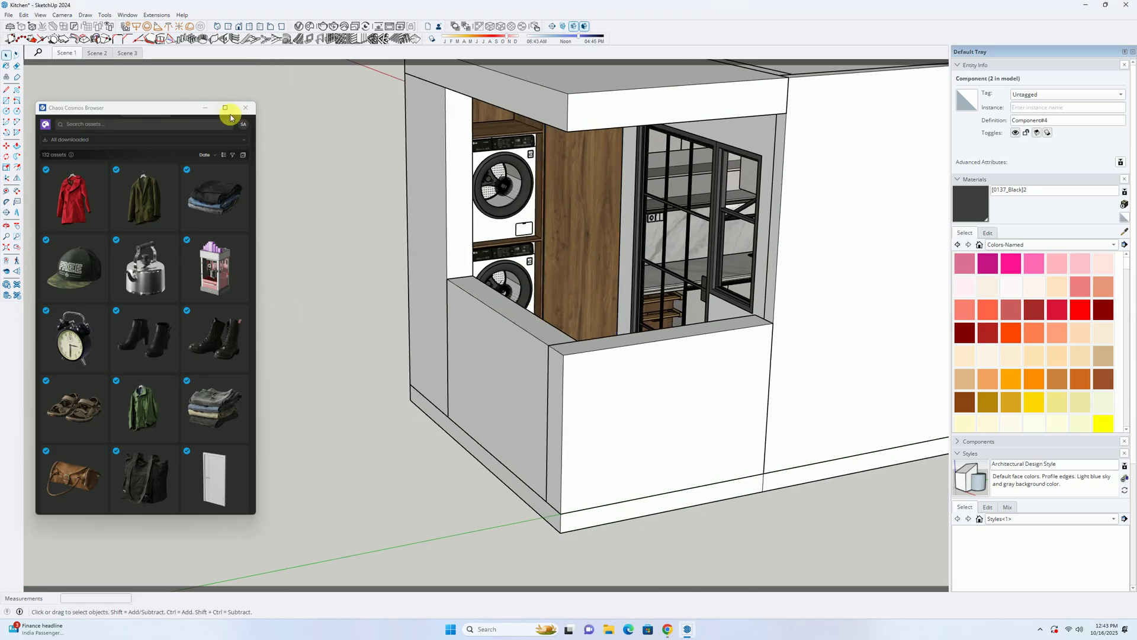
{"action": "left_click", "coordinate": [46, 125]}
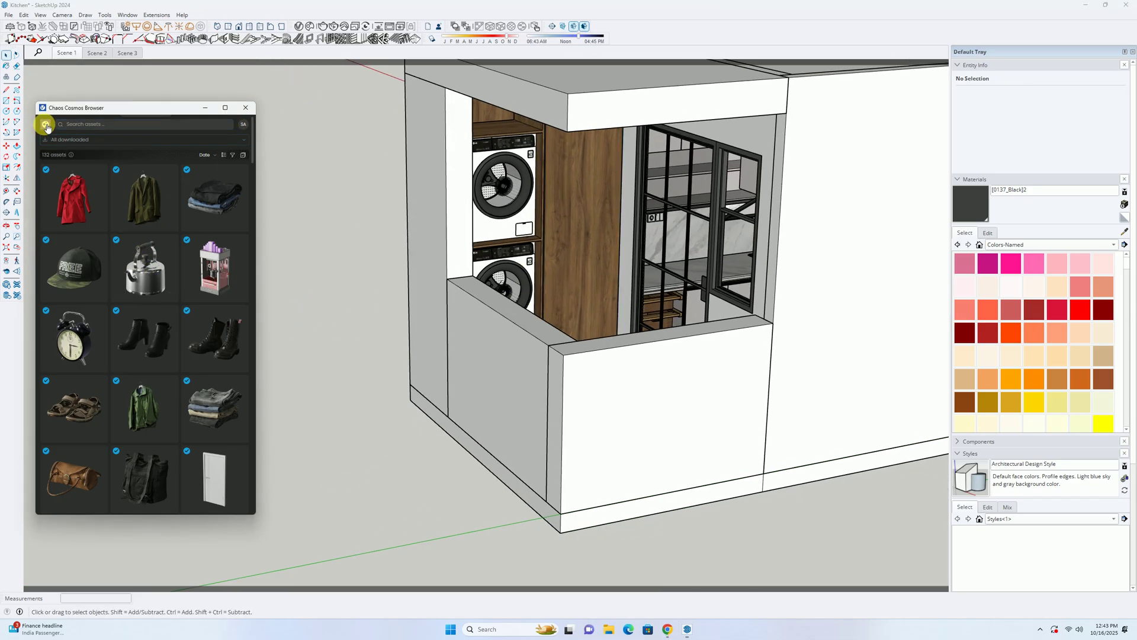
{"action": "left_click", "coordinate": [52, 139]}
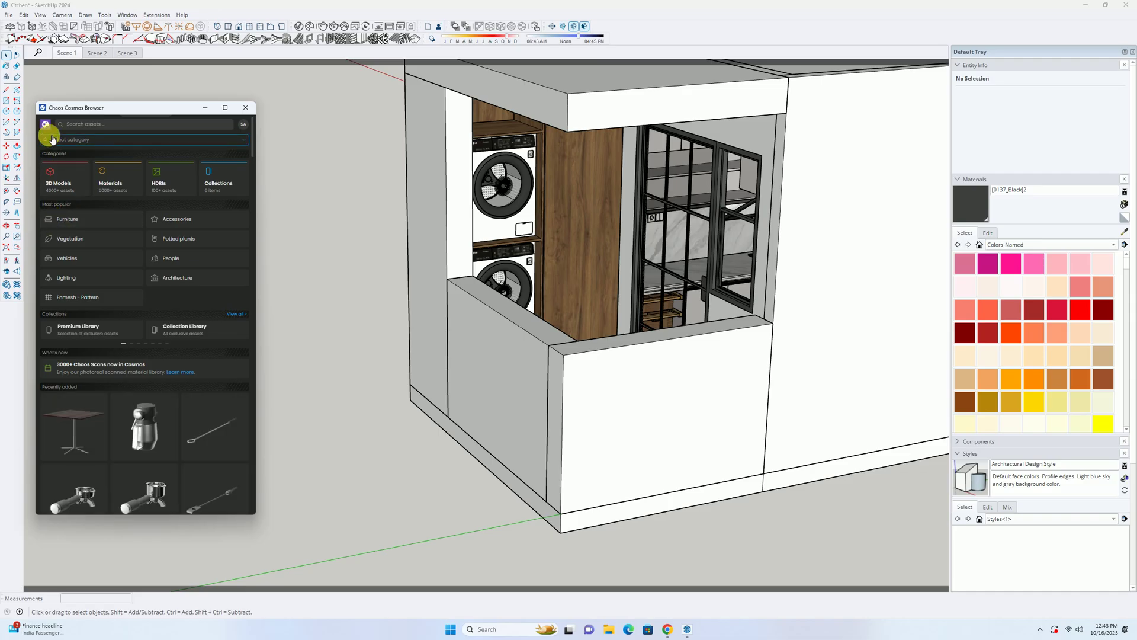
{"action": "left_click", "coordinate": [71, 169]}
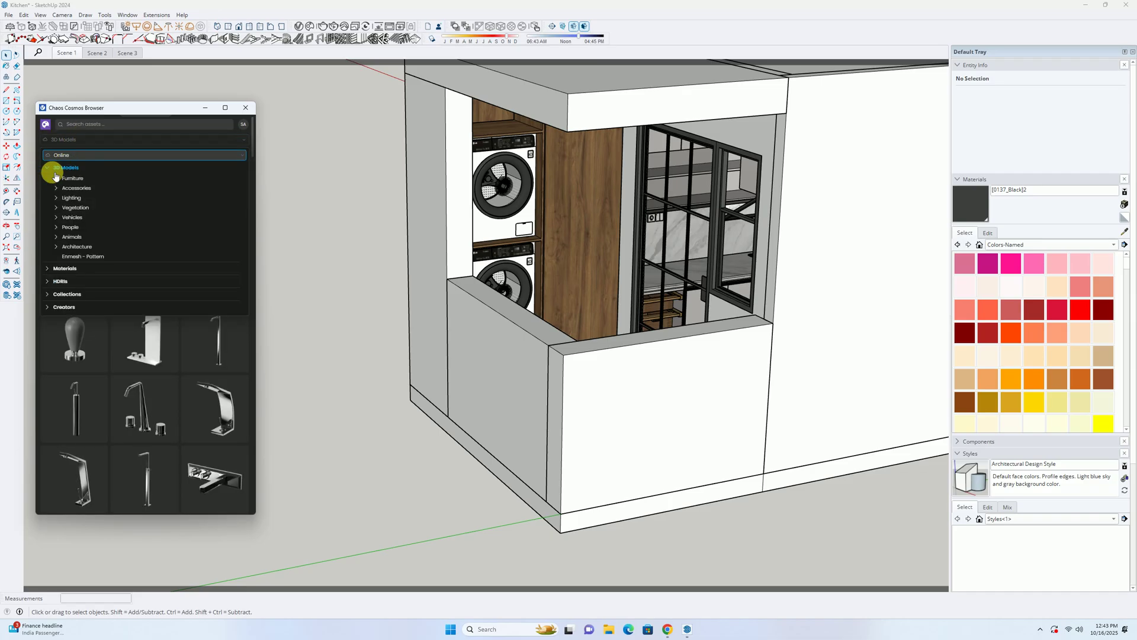
{"action": "left_click", "coordinate": [117, 126]}
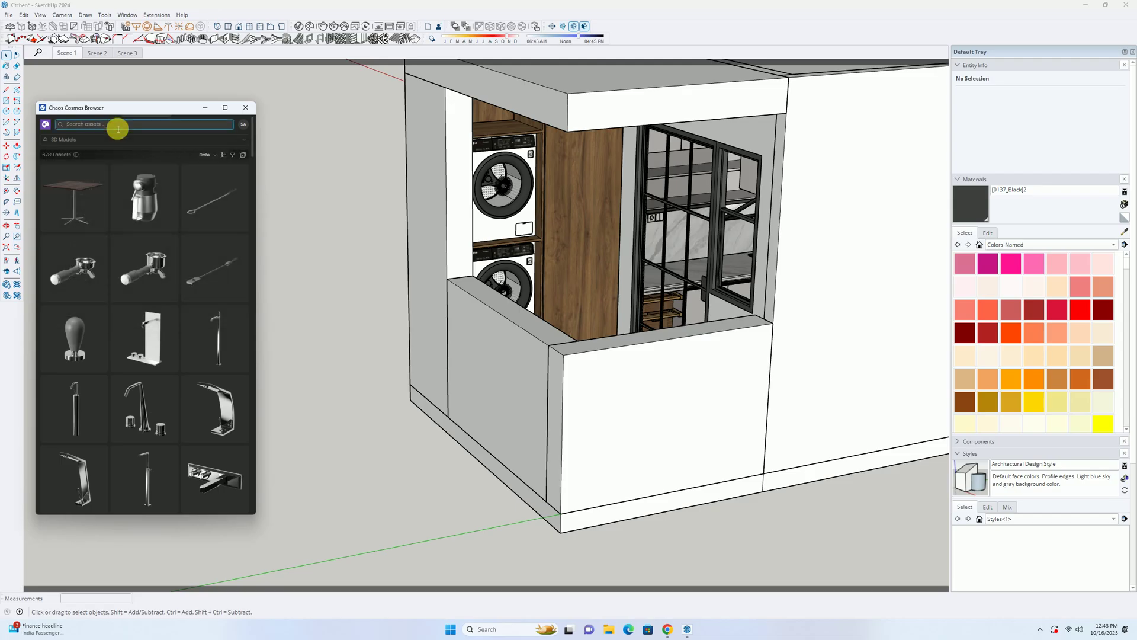
{"action": "type", "text": "bathroom"}
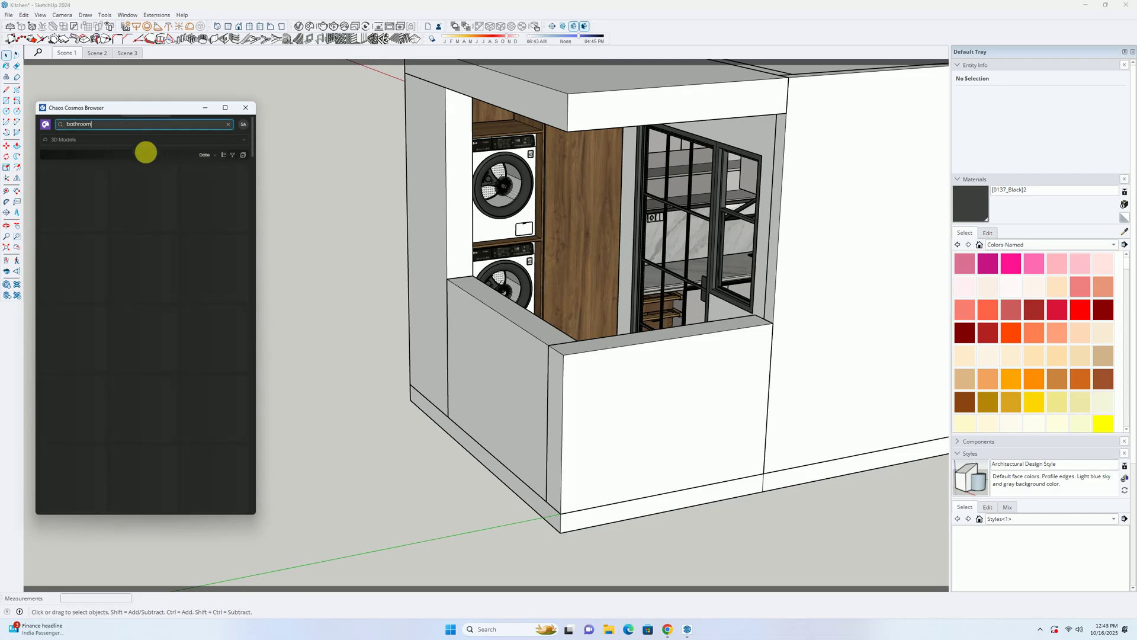
Step: Look through the bathroom assets in Chaos Cosmos and download the Totes 001 storage basket model
{"action": "scroll", "coordinate": [192, 301], "scroll_direction": "down", "scroll_amount": 2}
{"action": "scroll", "coordinate": [190, 303], "scroll_direction": "down", "scroll_amount": 10}
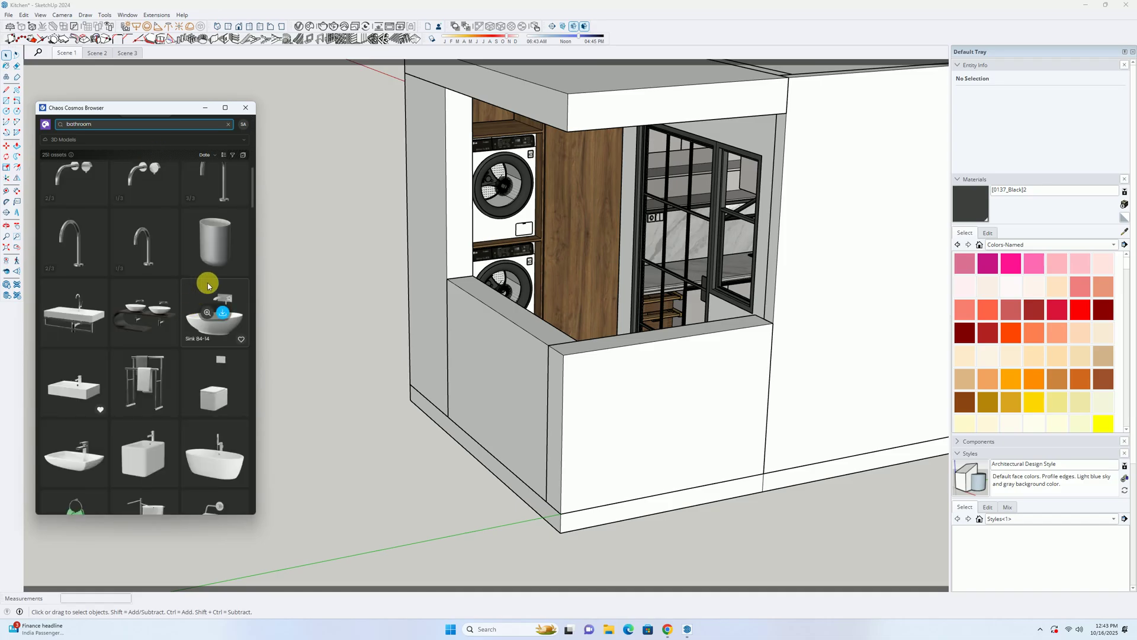
{"action": "scroll", "coordinate": [208, 282], "scroll_direction": "down", "scroll_amount": 5}
{"action": "scroll", "coordinate": [208, 305], "scroll_direction": "down", "scroll_amount": 6}
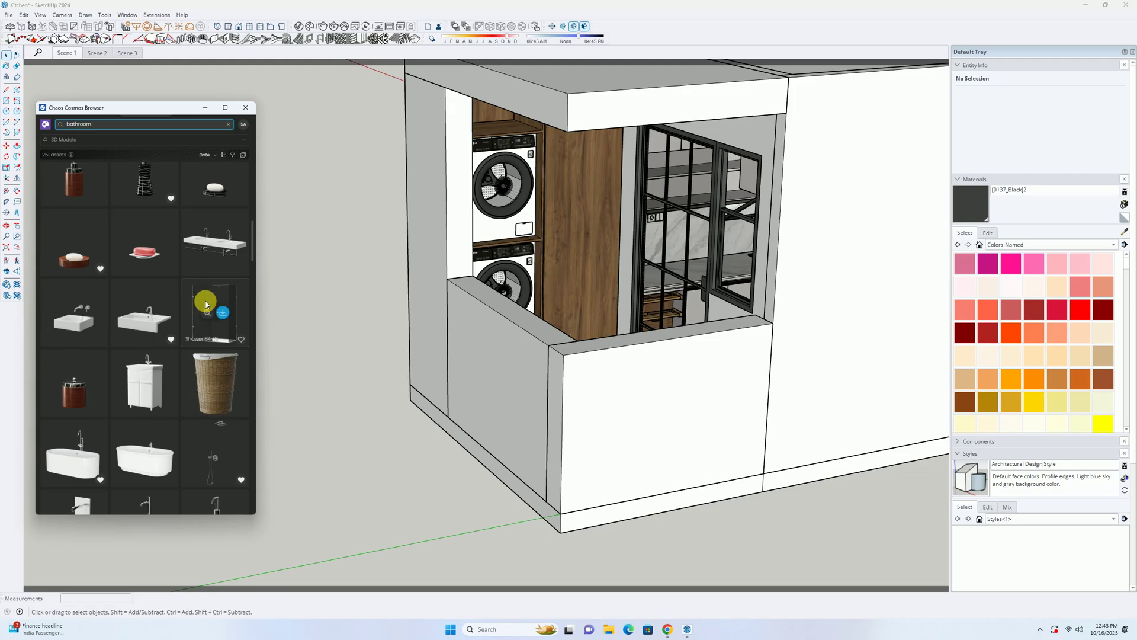
{"action": "scroll", "coordinate": [208, 305], "scroll_direction": "down", "scroll_amount": 10}
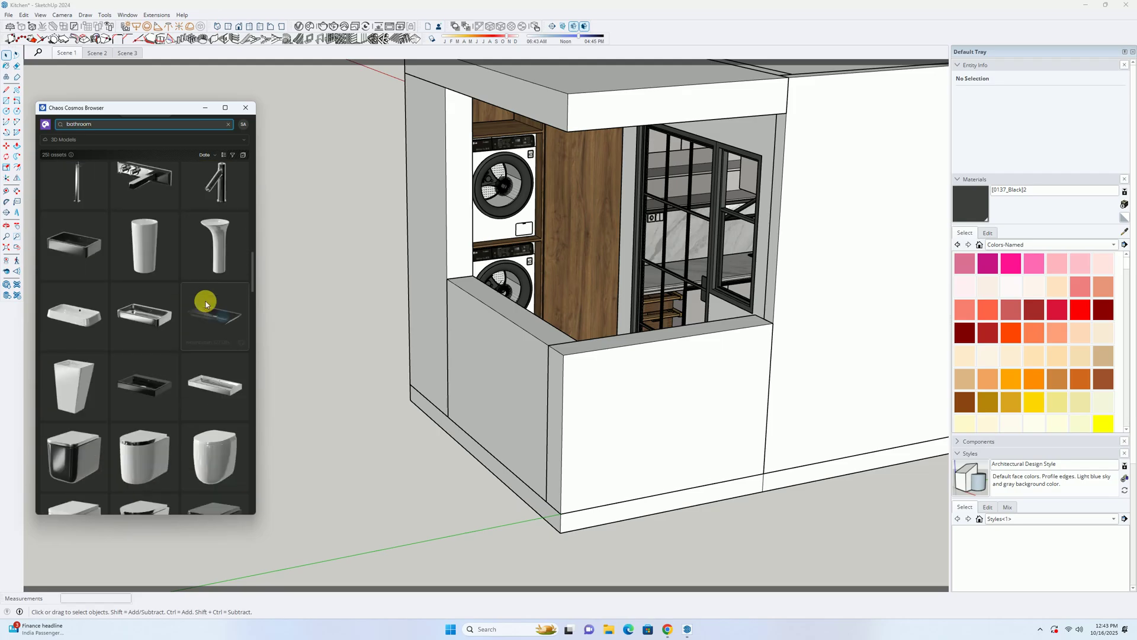
{"action": "scroll", "coordinate": [205, 302], "scroll_direction": "up", "scroll_amount": 3}
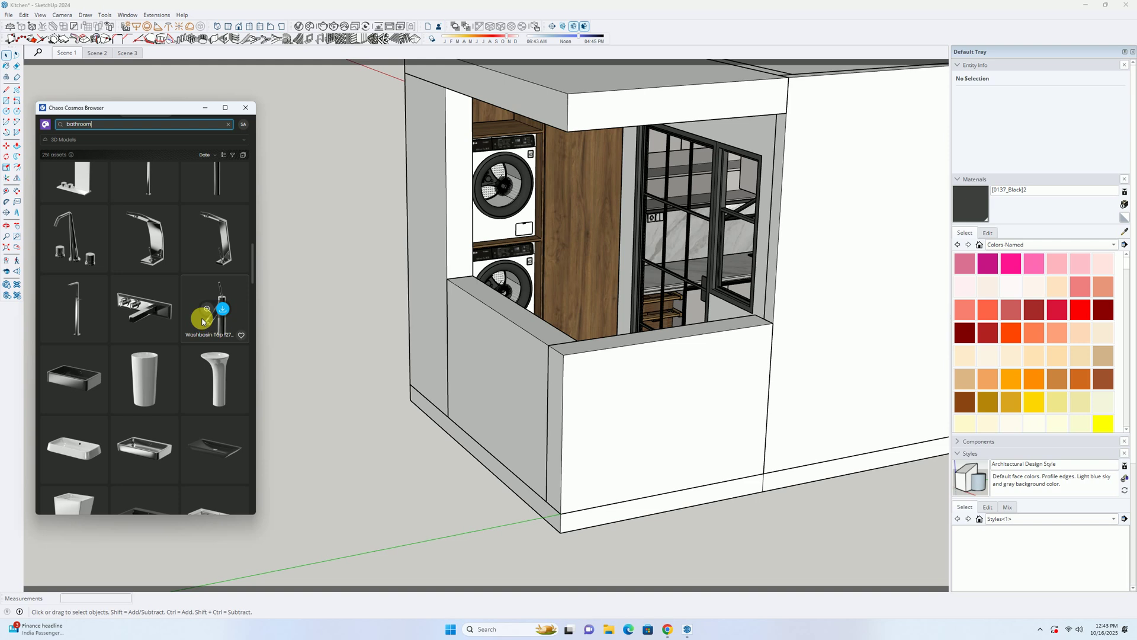
{"action": "scroll", "coordinate": [202, 322], "scroll_direction": "down", "scroll_amount": 10}
{"action": "scroll", "coordinate": [206, 319], "scroll_direction": "down", "scroll_amount": 8}
{"action": "scroll", "coordinate": [205, 313], "scroll_direction": "down", "scroll_amount": 10}
{"action": "scroll", "coordinate": [208, 318], "scroll_direction": "up", "scroll_amount": 3}
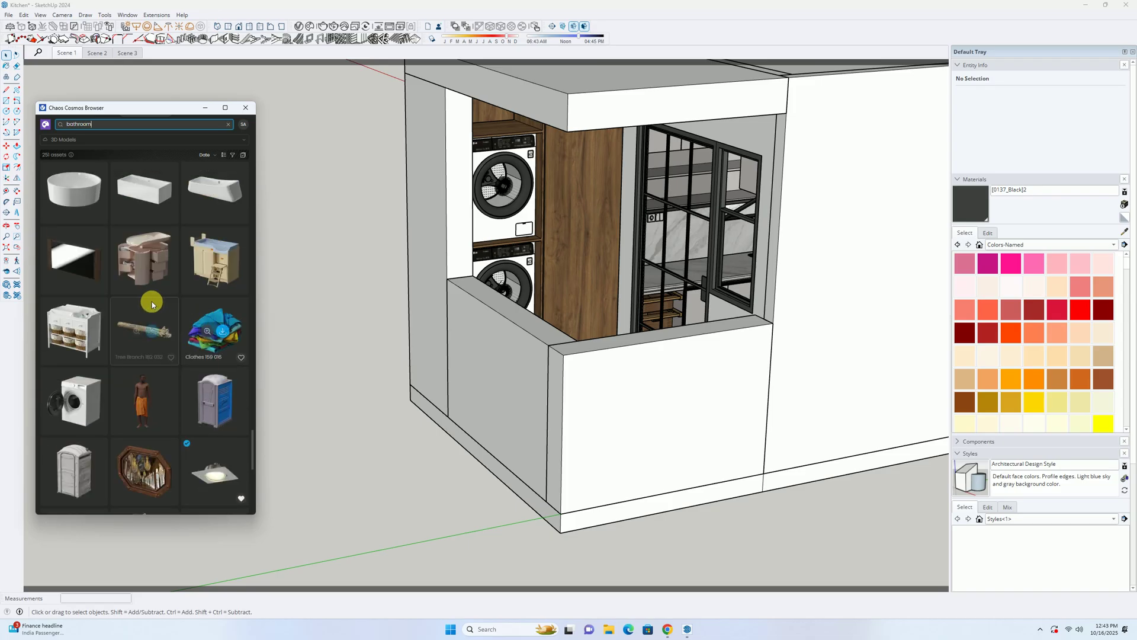
{"action": "scroll", "coordinate": [156, 306], "scroll_direction": "down", "scroll_amount": 4}
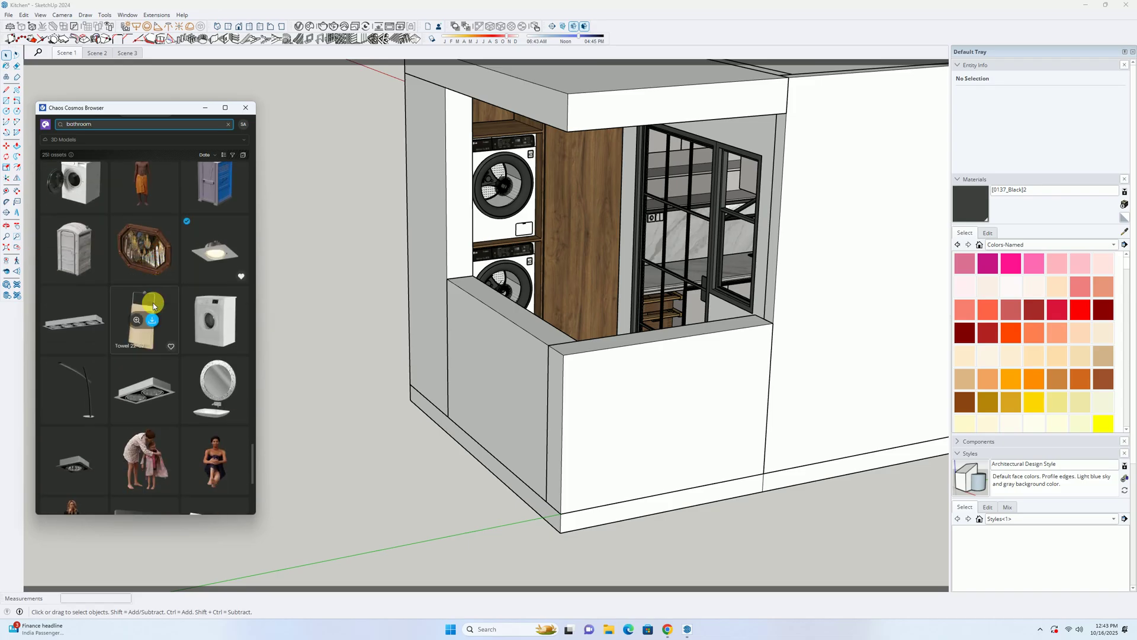
{"action": "scroll", "coordinate": [153, 305], "scroll_direction": "down", "scroll_amount": 4}
{"action": "scroll", "coordinate": [154, 307], "scroll_direction": "up", "scroll_amount": 4}
{"action": "scroll", "coordinate": [159, 307], "scroll_direction": "down", "scroll_amount": 4}
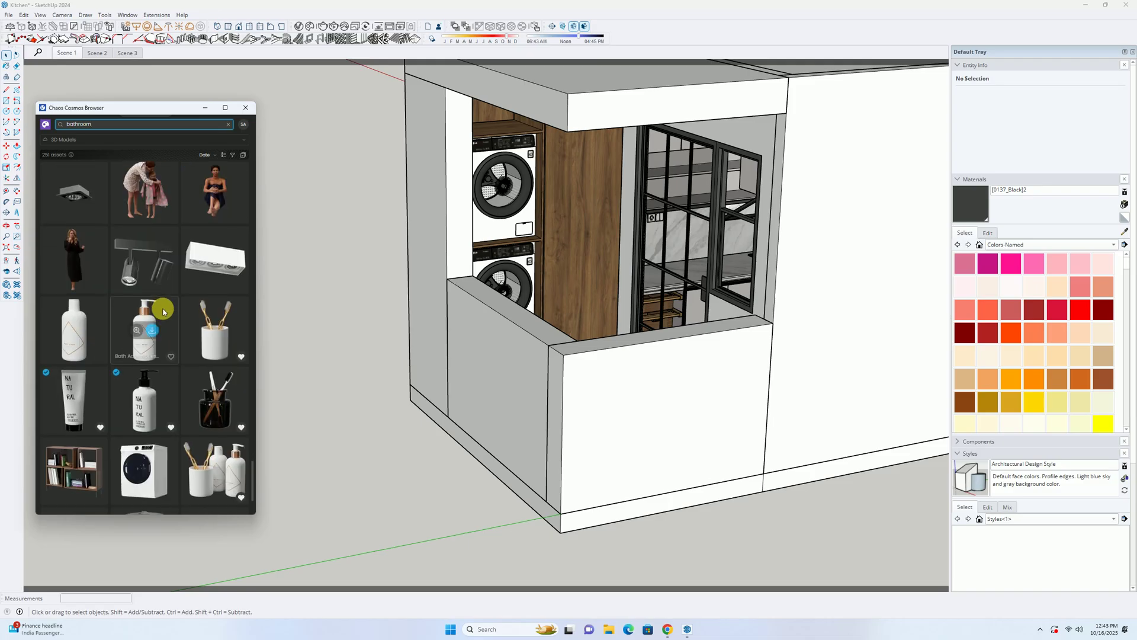
{"action": "scroll", "coordinate": [162, 309], "scroll_direction": "down", "scroll_amount": 3}
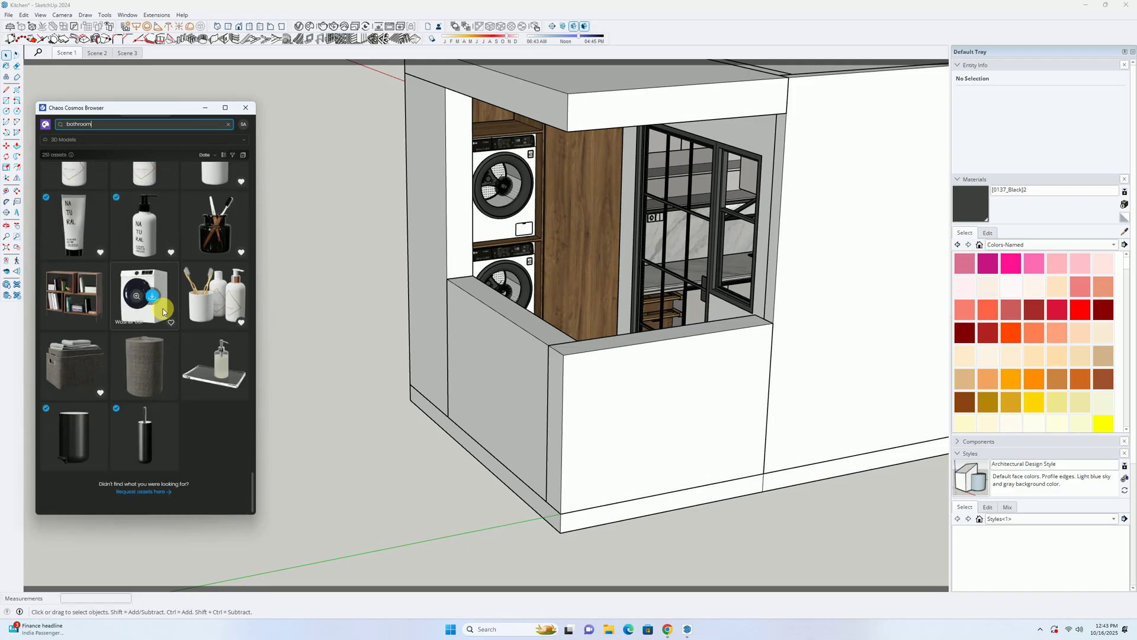
{"action": "left_click", "coordinate": [83, 365]}
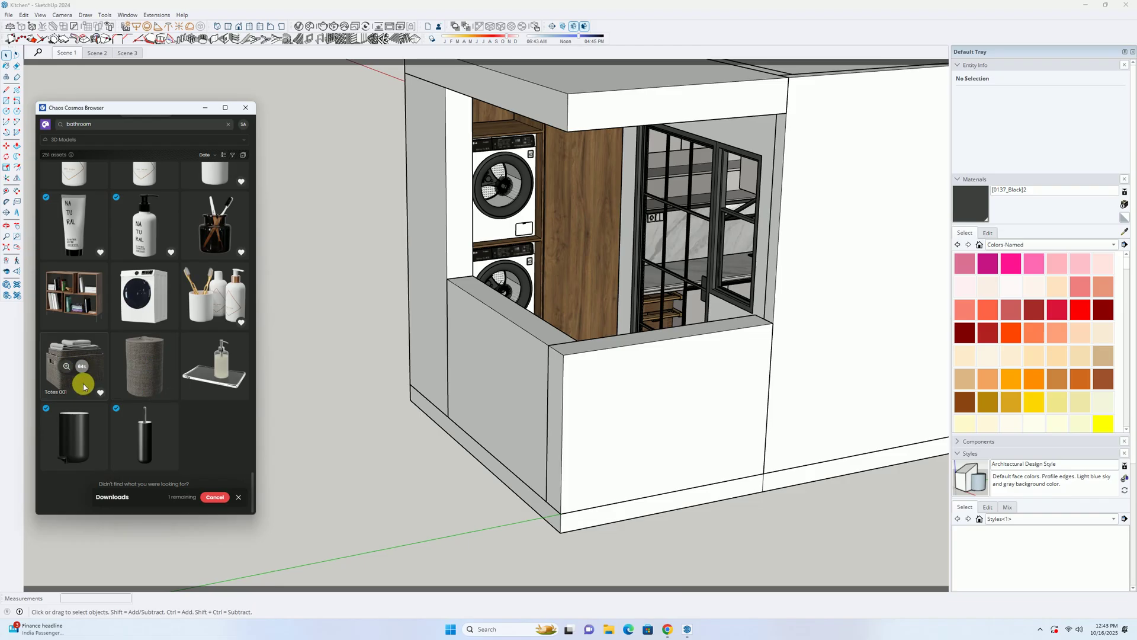
{"action": "middle_click_drag", "start_coordinate": [472, 338], "coordinate": [122, 300]}
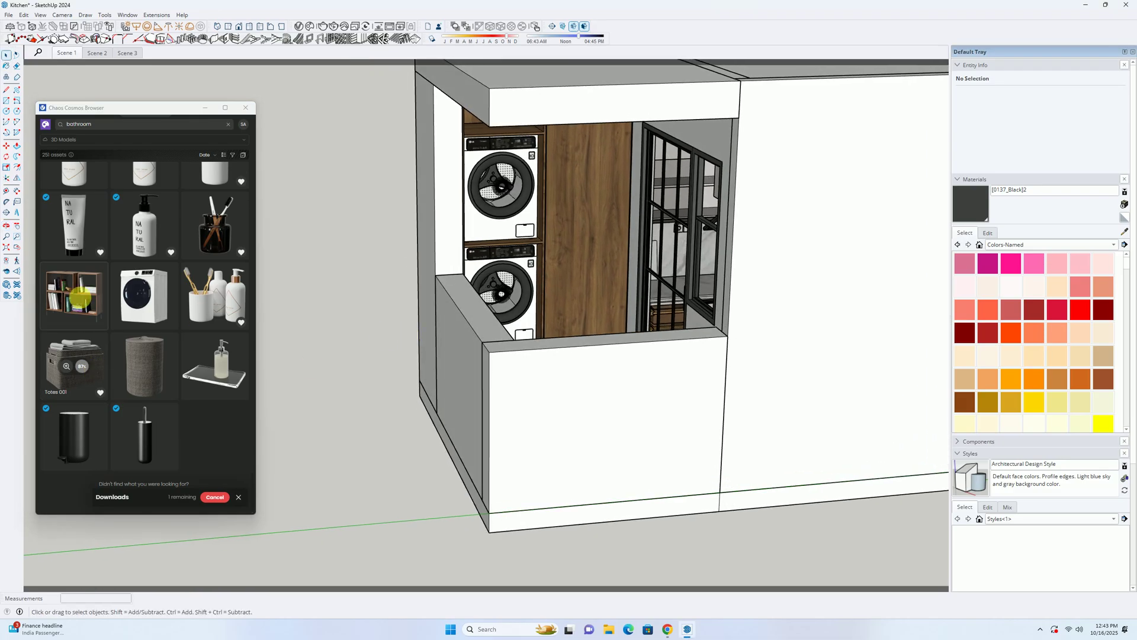
{"action": "left_click", "coordinate": [135, 296]}
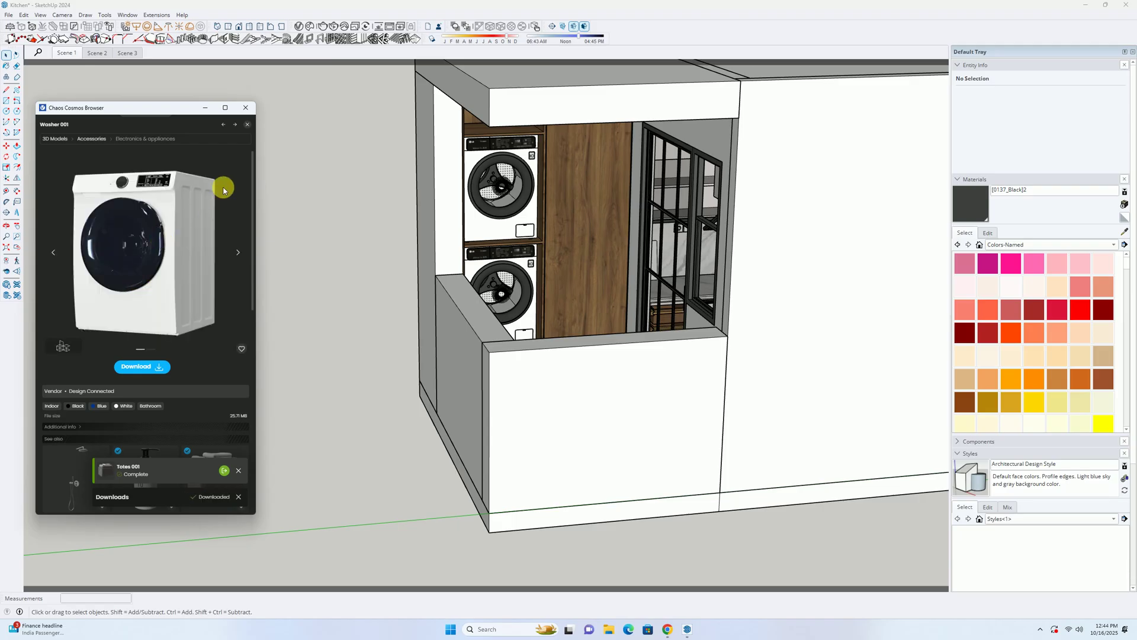
{"action": "left_click", "coordinate": [246, 107]}
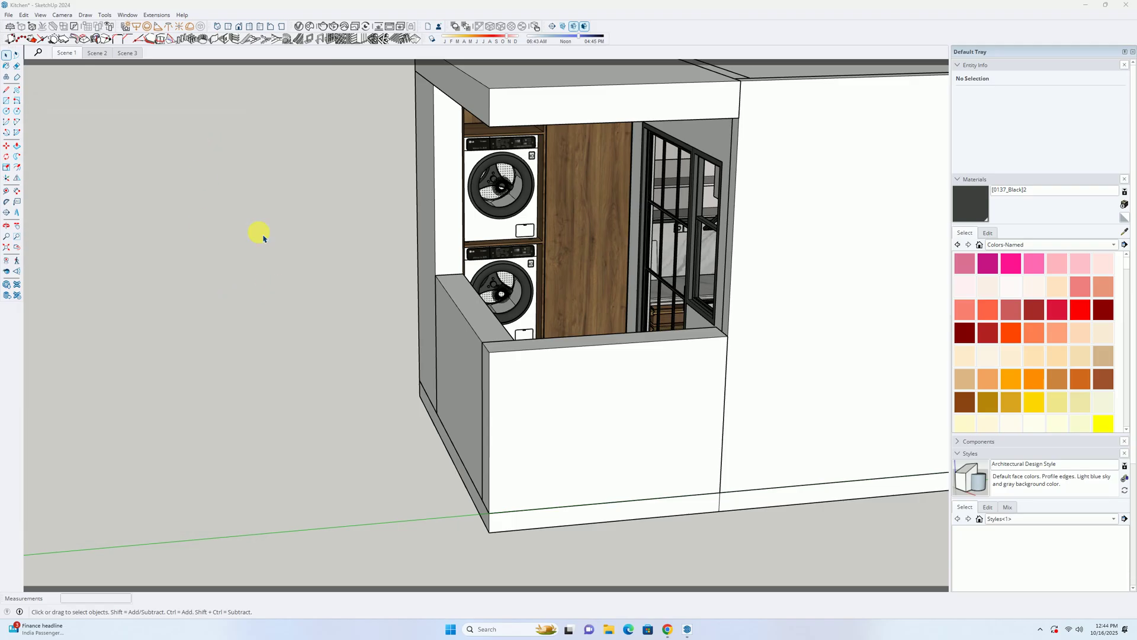
{"action": "left_click", "coordinate": [299, 26]}
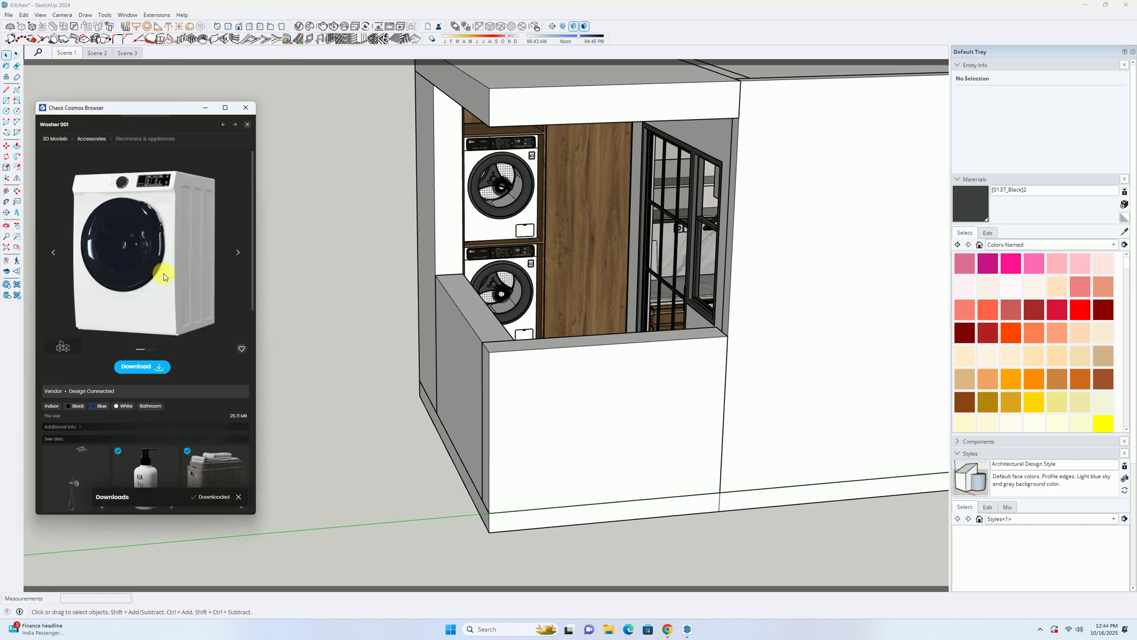
{"action": "left_click", "coordinate": [249, 125]}
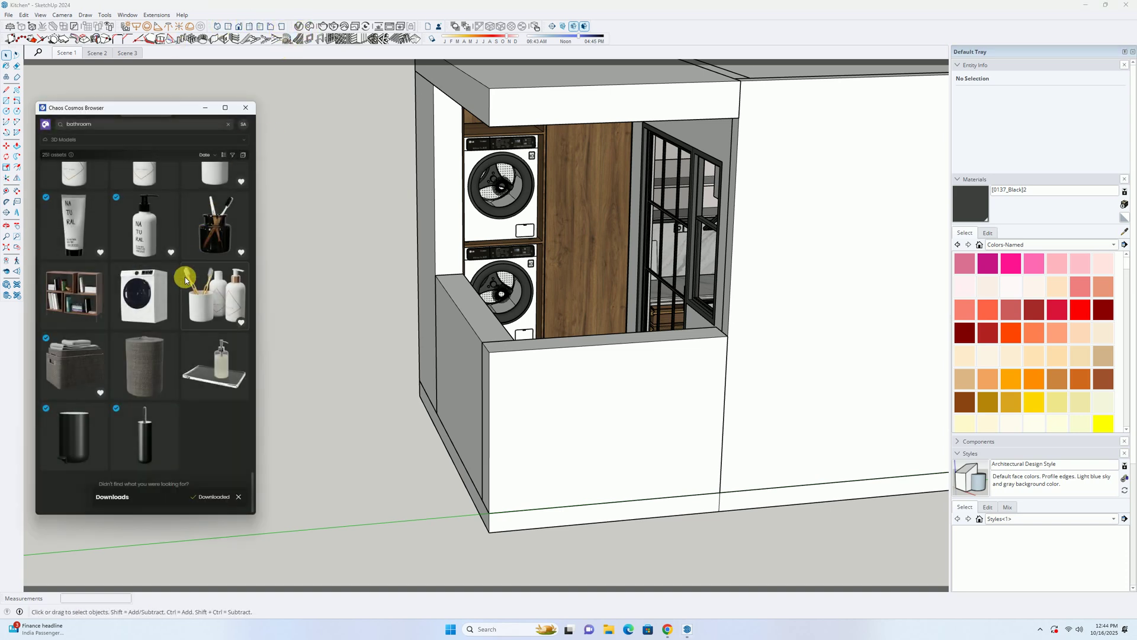
Step: Import the Totes 001 asset and place it on the open shelf above the upper washing machine
{"action": "left_click", "coordinate": [83, 367]}
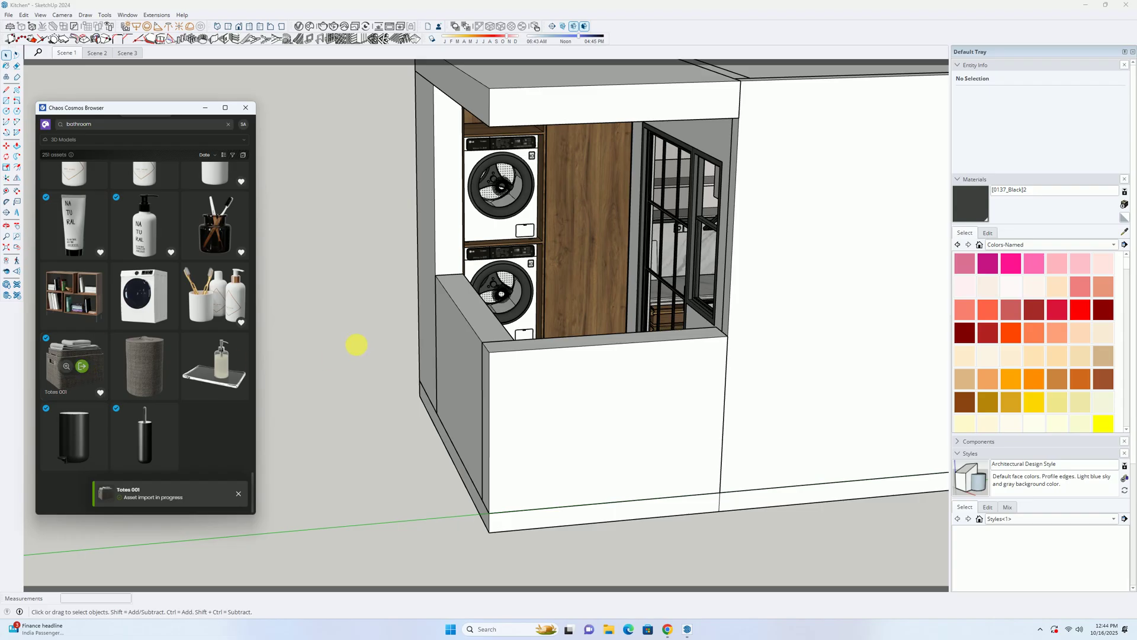
{"action": "scroll", "coordinate": [415, 308], "scroll_direction": "up", "scroll_amount": 5}
{"action": "scroll", "coordinate": [508, 133], "scroll_direction": "up", "scroll_amount": 6}
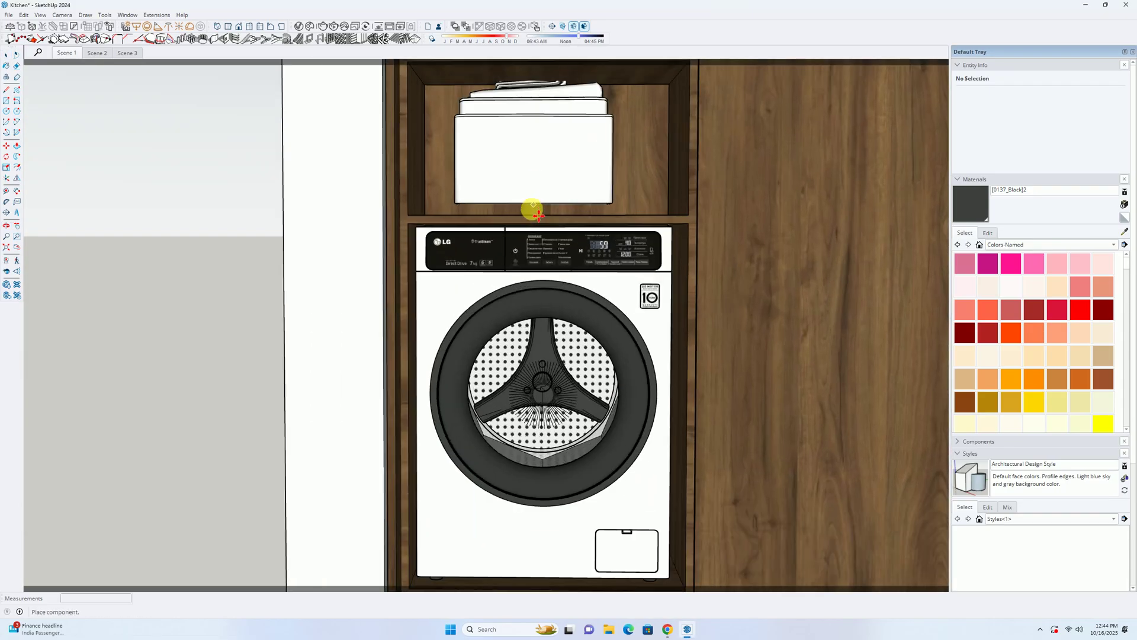
{"action": "middle_click_drag", "start_coordinate": [532, 209], "coordinate": [535, 102]}
{"action": "middle_click_drag", "start_coordinate": [661, 489], "coordinate": [613, 358], "text": "shift"}
{"action": "scroll", "coordinate": [552, 277], "scroll_direction": "up", "scroll_amount": 3}
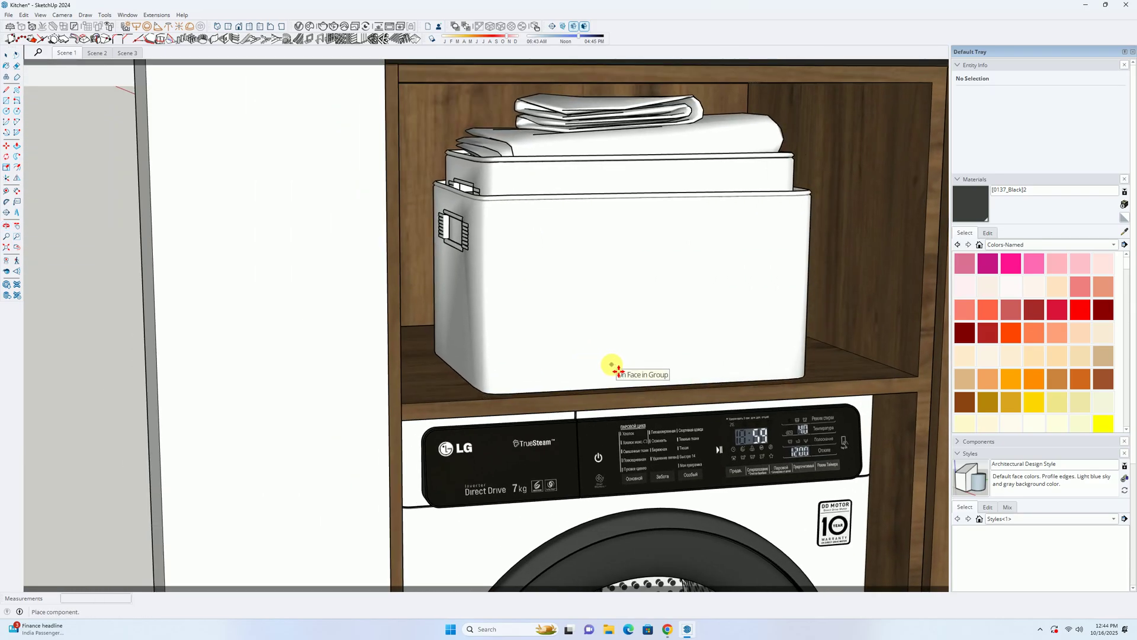
{"action": "left_click", "coordinate": [614, 368]}
Step: Rotate the tote 90 degrees about its front bottom corner so its handle side faces out of the shelf
{"action": "key", "text": "q"}
{"action": "left_click", "coordinate": [482, 394]}
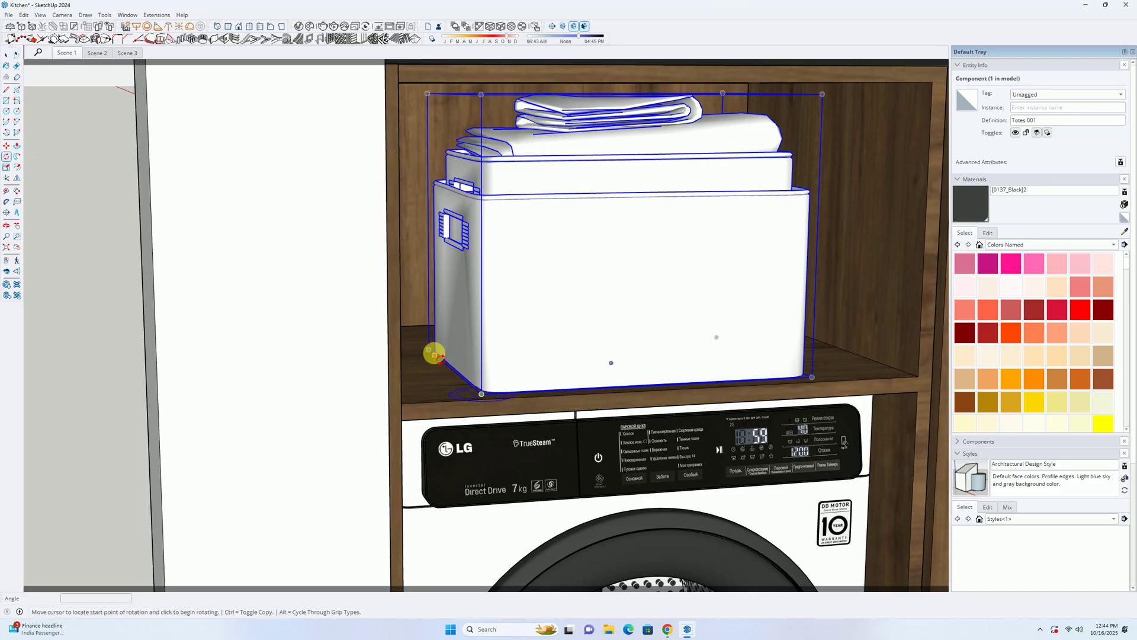
{"action": "left_click", "coordinate": [428, 349]}
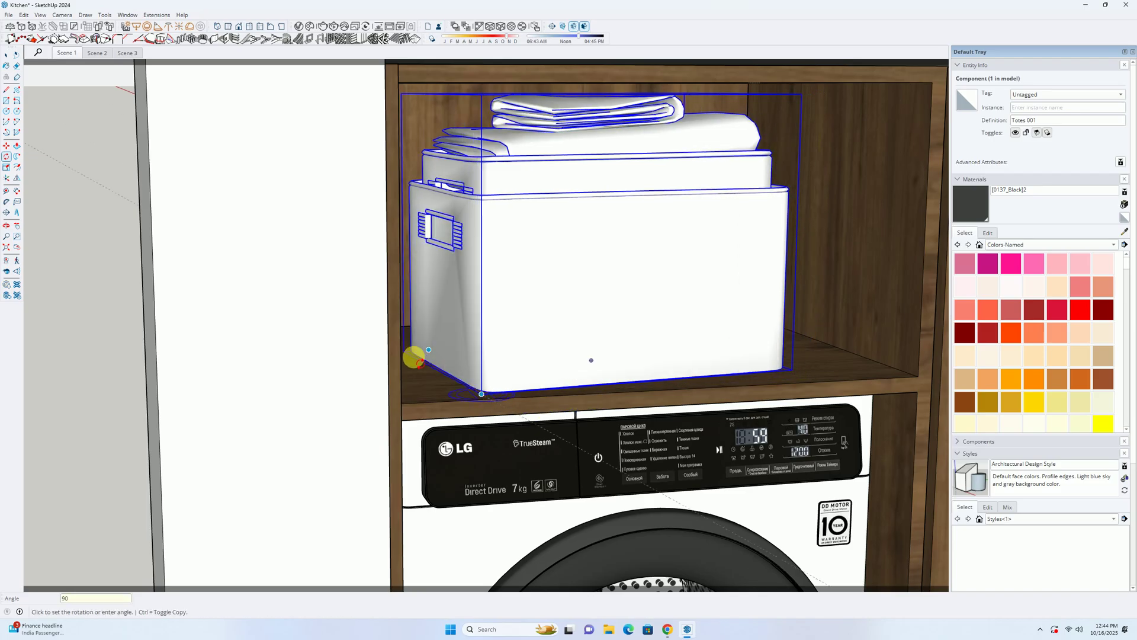
{"action": "type", "text": "90"}
{"action": "key", "text": "Return"}
Step: Move the rotated tote by its bottom corner to the shelf's front corner at the cabinet's side panel
{"action": "key", "text": "m"}
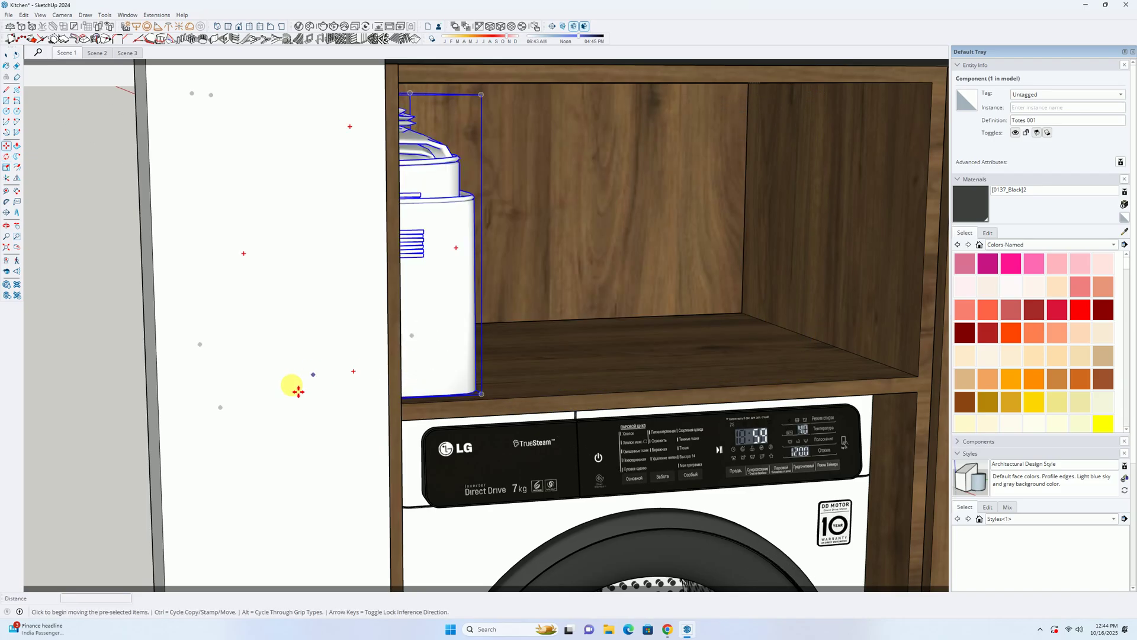
{"action": "left_click", "coordinate": [220, 408]}
{"action": "scroll", "coordinate": [183, 381], "scroll_direction": "up", "scroll_amount": 5}
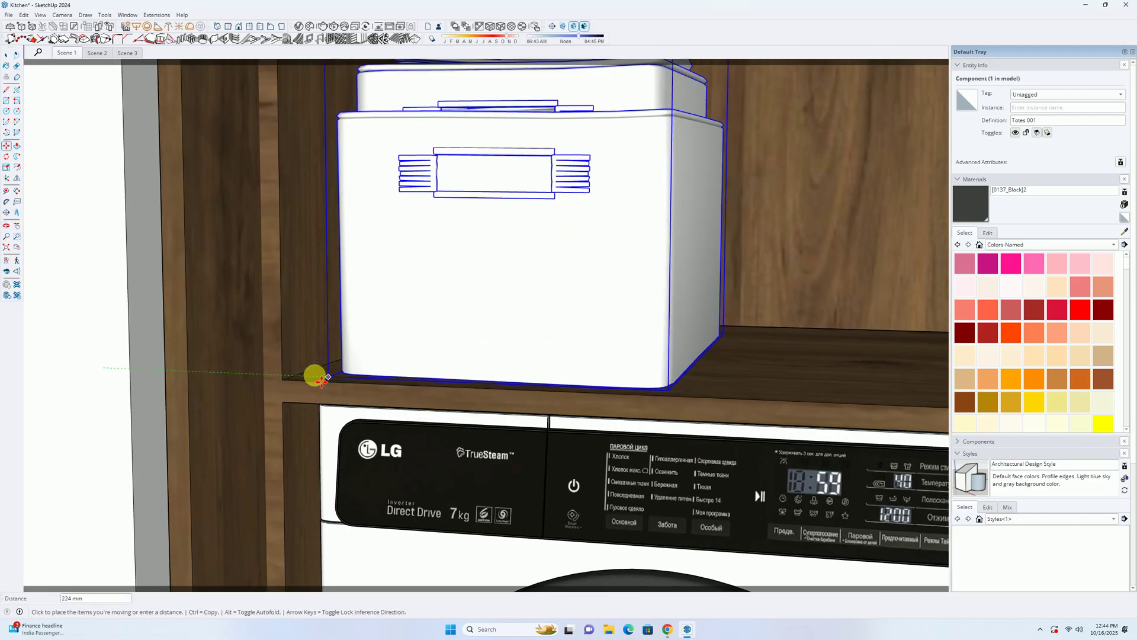
{"action": "left_click", "coordinate": [282, 380]}
Step: Shift the tote 40 mm along the shelf away from the side panel and 20 mm toward the back
{"action": "middle_click_drag", "start_coordinate": [457, 396], "coordinate": [469, 398]}
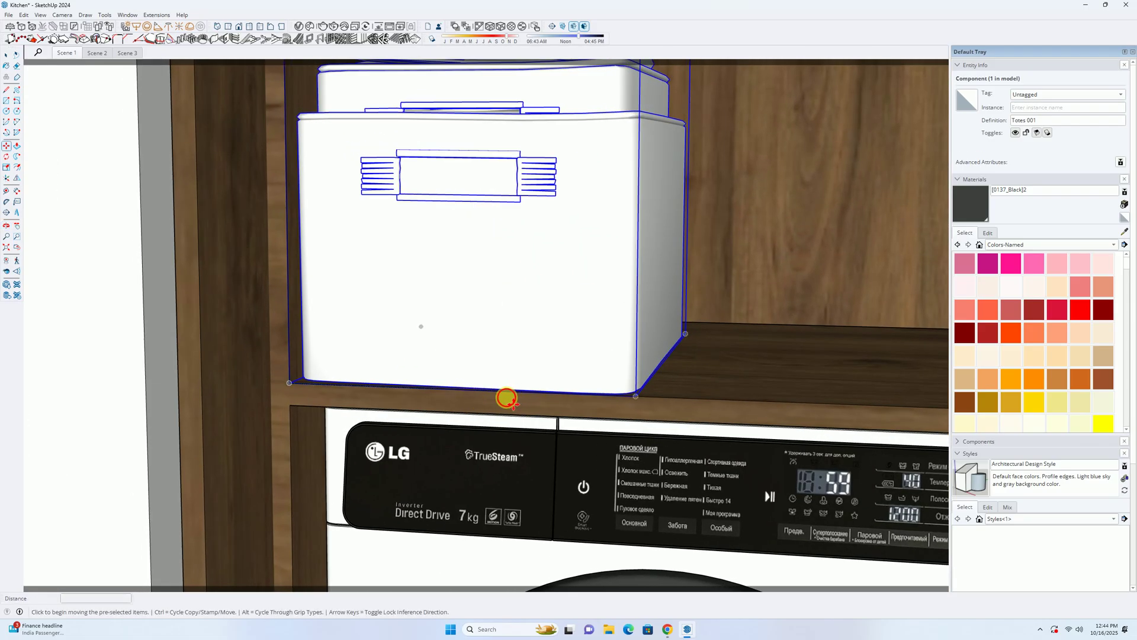
{"action": "left_click", "coordinate": [509, 393]}
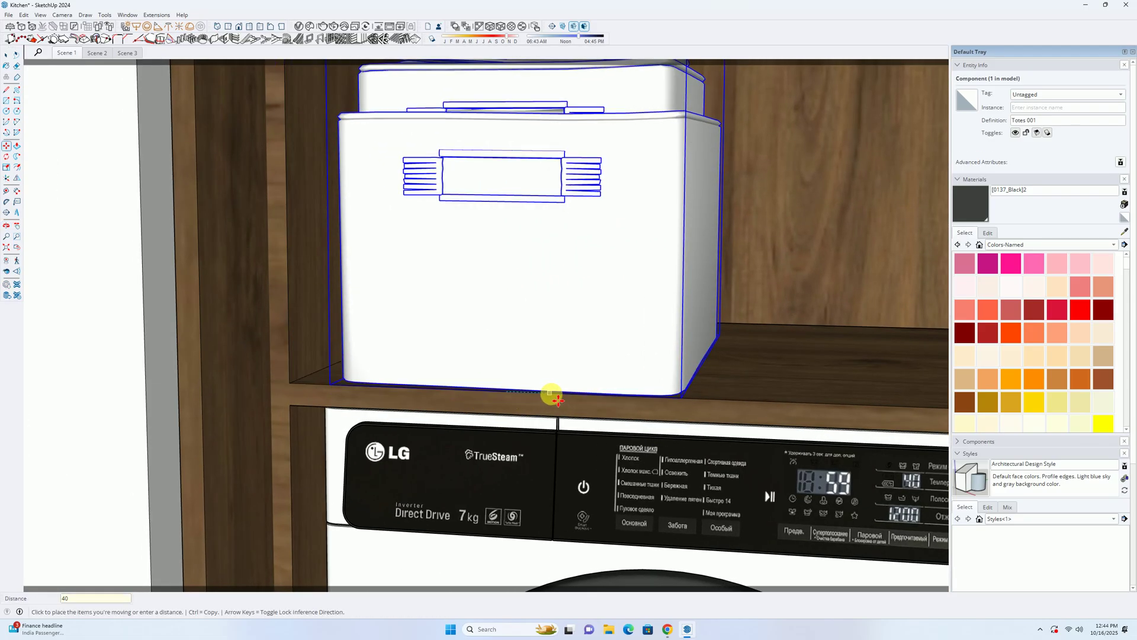
{"action": "middle_click_drag", "start_coordinate": [627, 391], "coordinate": [452, 406]}
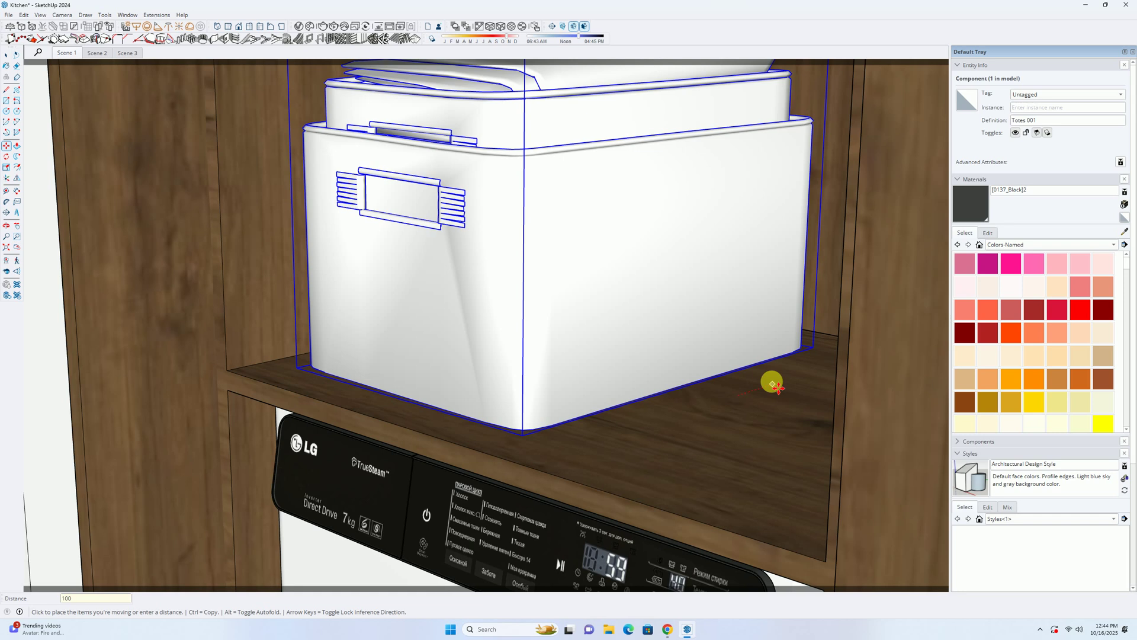
{"action": "type", "text": "2"}
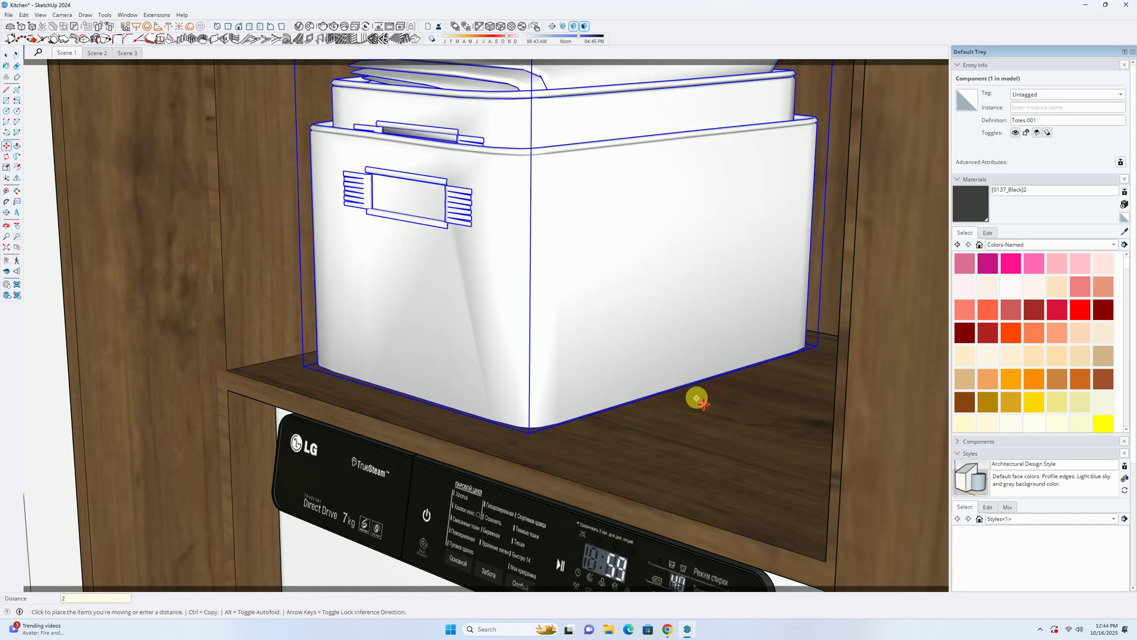
{"action": "type", "text": "0"}
{"action": "key", "text": "Return"}
{"action": "scroll", "coordinate": [695, 397], "scroll_direction": "down", "scroll_amount": 5}
{"action": "key", "text": "space"}
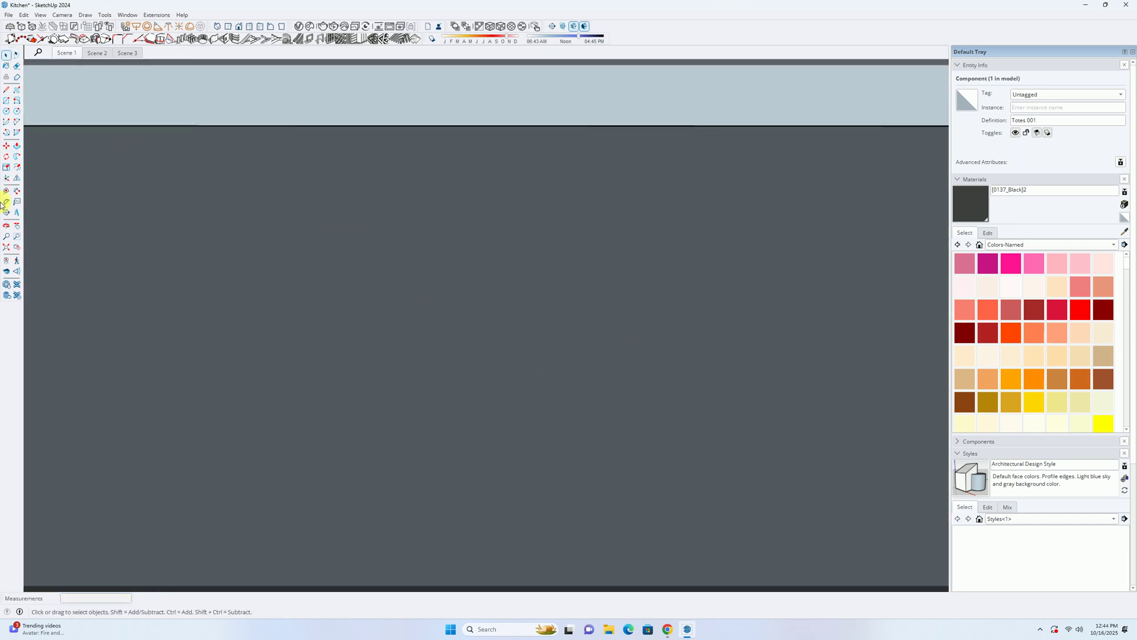
Step: Copy the tote sideways along the shelf so a second one stands beside the first
{"action": "left_click", "coordinate": [8, 252]}
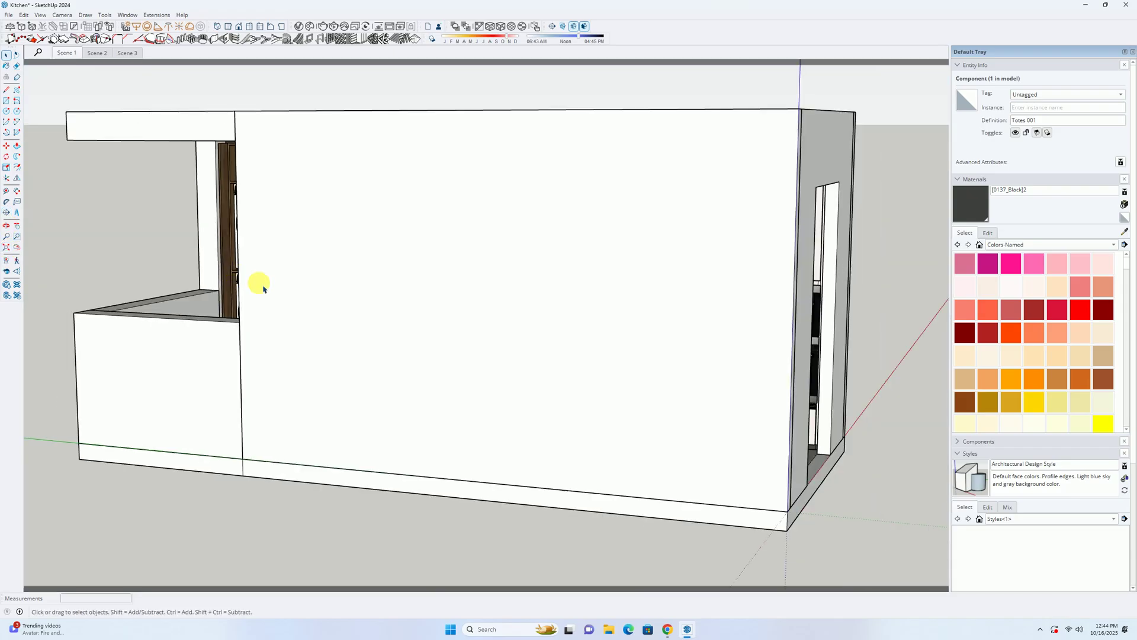
{"action": "left_click", "coordinate": [81, 249]}
{"action": "scroll", "coordinate": [190, 214], "scroll_direction": "up", "scroll_amount": 8}
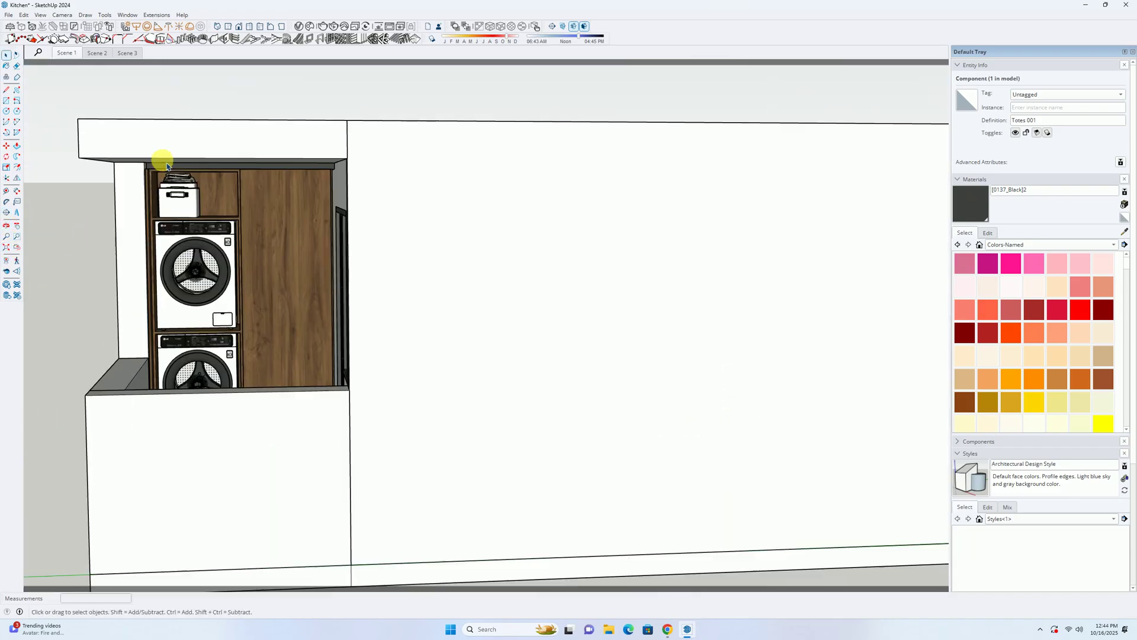
{"action": "left_click", "coordinate": [205, 238]}
{"action": "scroll", "coordinate": [190, 245], "scroll_direction": "up", "scroll_amount": 3}
{"action": "key", "text": "m"}
{"action": "left_click", "coordinate": [144, 303]}
{"action": "key", "text": "ctrl"}
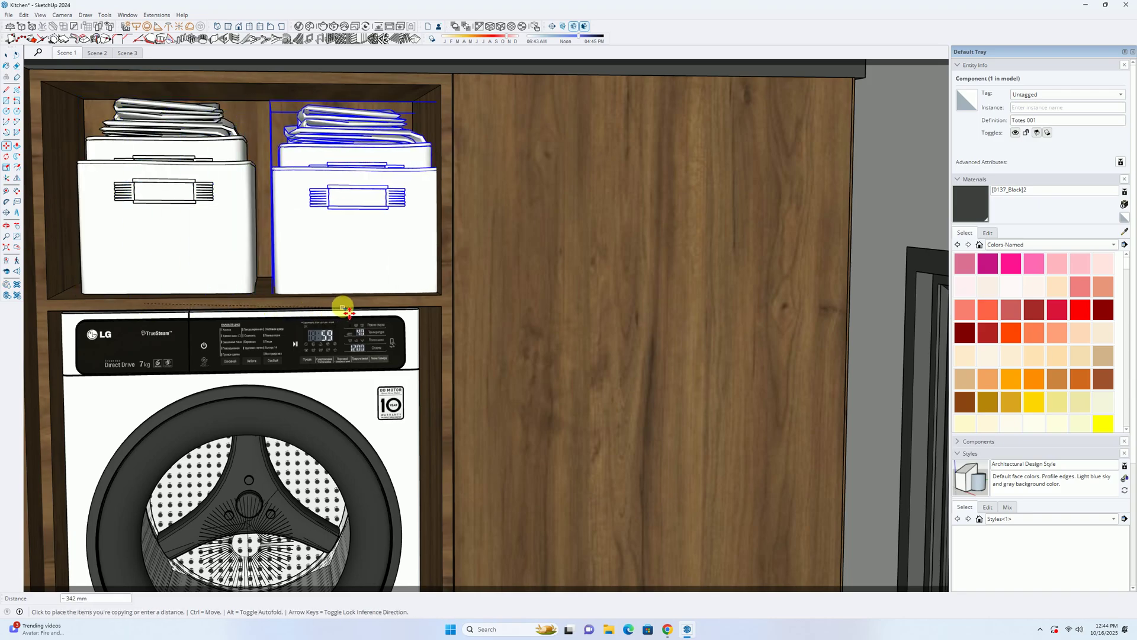
{"action": "left_click", "coordinate": [332, 302]}
{"action": "key", "text": "space"}
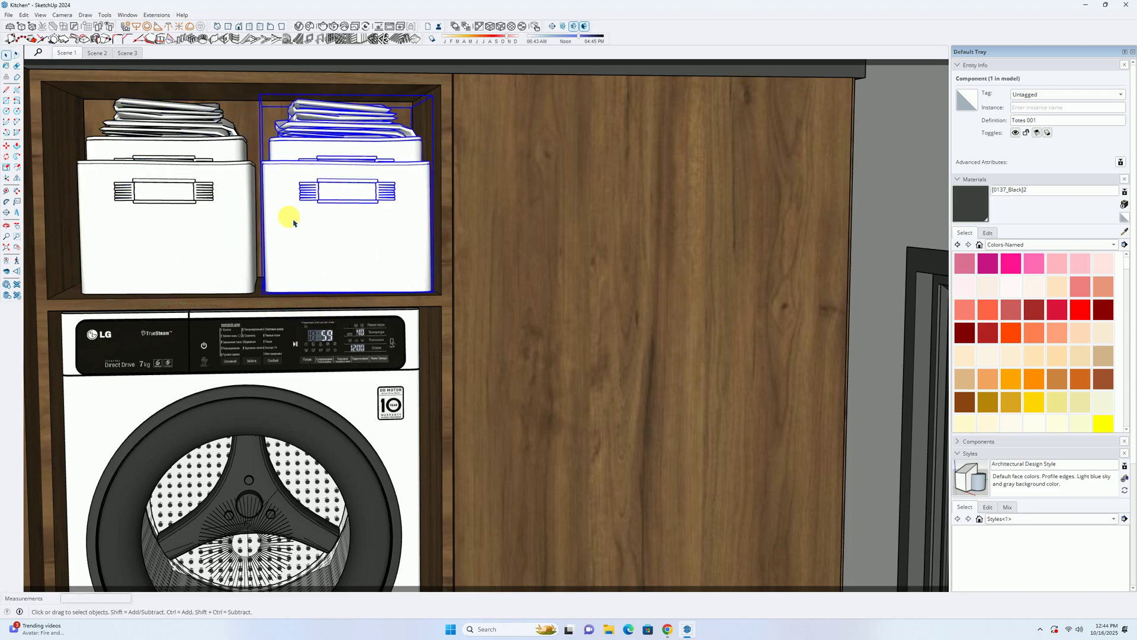
Step: Mirror the copied tote in place with the Flip tool and clear the selection
{"action": "left_click", "coordinate": [16, 180]}
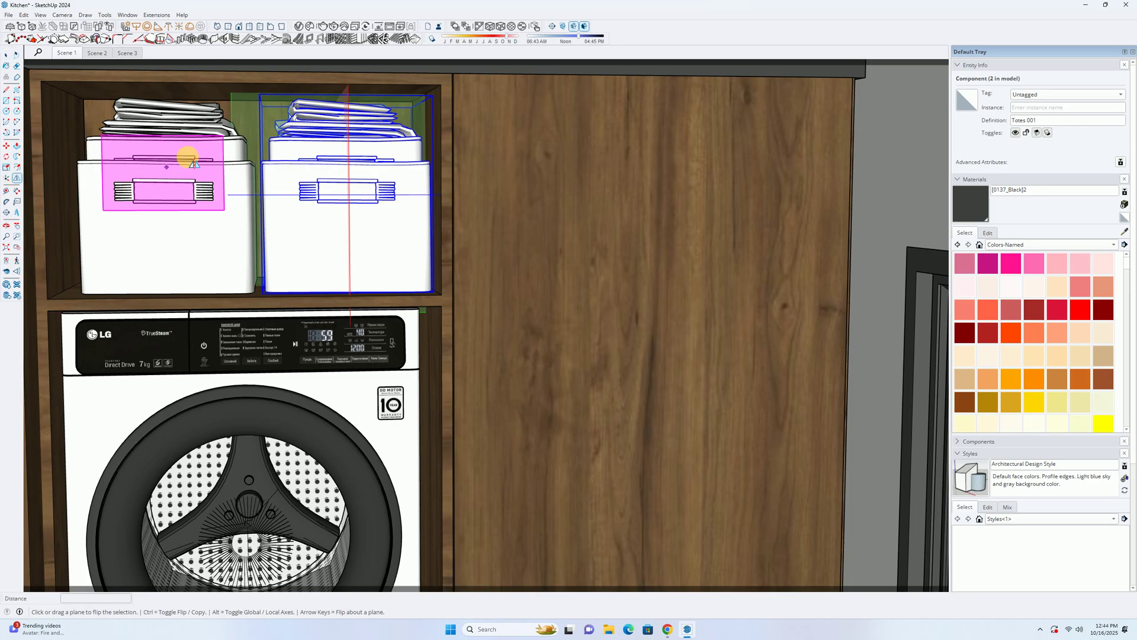
{"action": "left_click", "coordinate": [384, 167]}
{"action": "scroll", "coordinate": [384, 167], "scroll_direction": "down", "scroll_amount": 4}
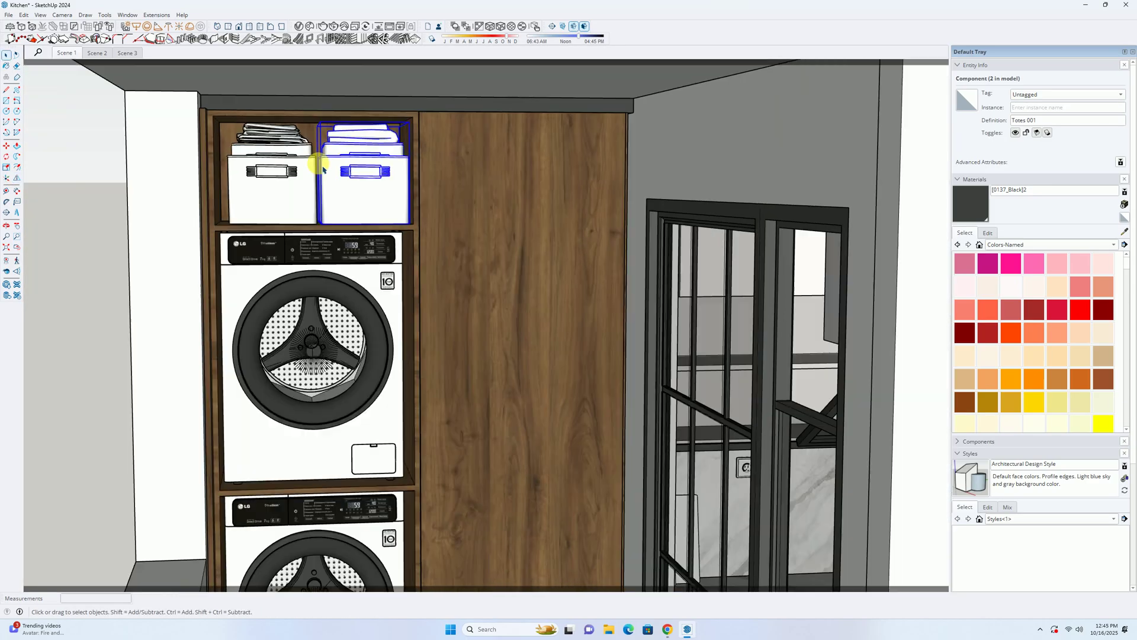
{"action": "scroll", "coordinate": [181, 222], "scroll_direction": "down", "scroll_amount": 3}
{"action": "mouse_move", "coordinate": [236, 223]}
{"action": "middle_mouse_down"}
{"action": "mouse_move", "coordinate": [305, 287]}
{"action": "mouse_move", "coordinate": [219, 228]}
{"action": "middle_mouse_up"}
{"action": "scroll", "coordinate": [260, 278], "scroll_direction": "up", "scroll_amount": 1}
{"action": "middle_click_drag", "start_coordinate": [259, 278], "coordinate": [312, 247]}
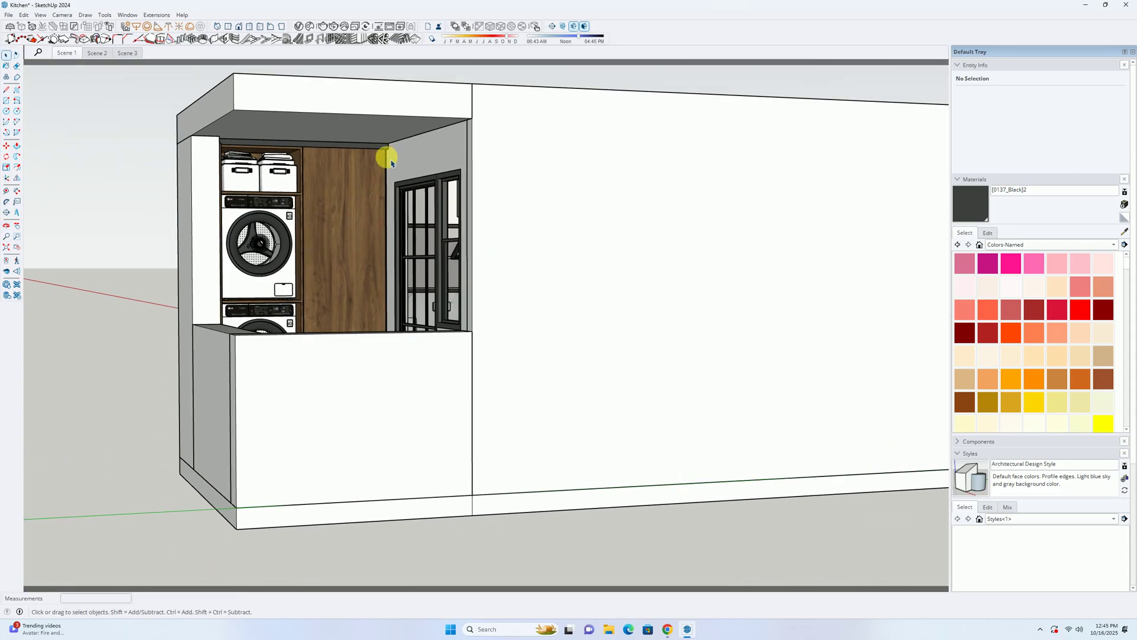
Step: Paint the dark filler strip above the laundry cabinet with the Default material
{"action": "key", "text": "b"}
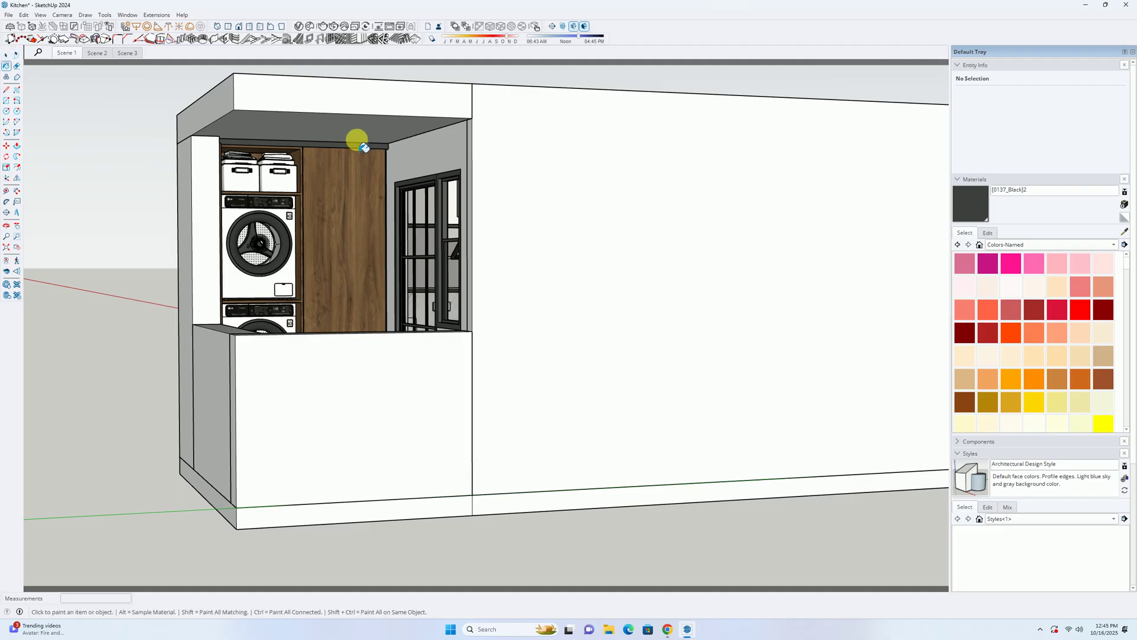
{"action": "scroll", "coordinate": [320, 145], "scroll_direction": "up", "scroll_amount": 4}
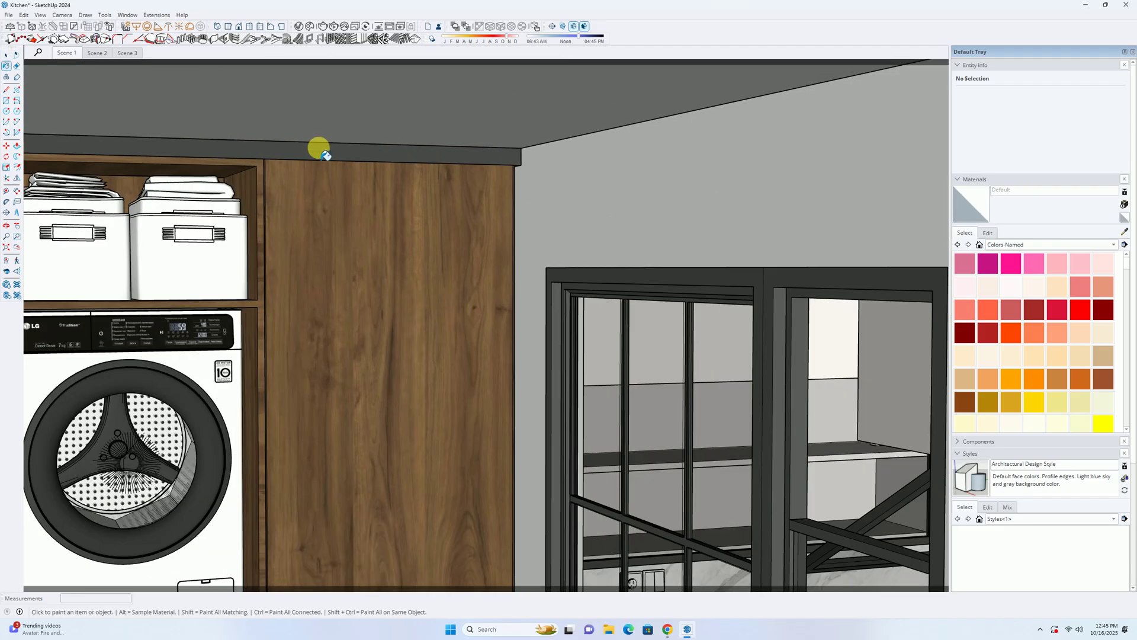
{"action": "double_click", "coordinate": [321, 151]}
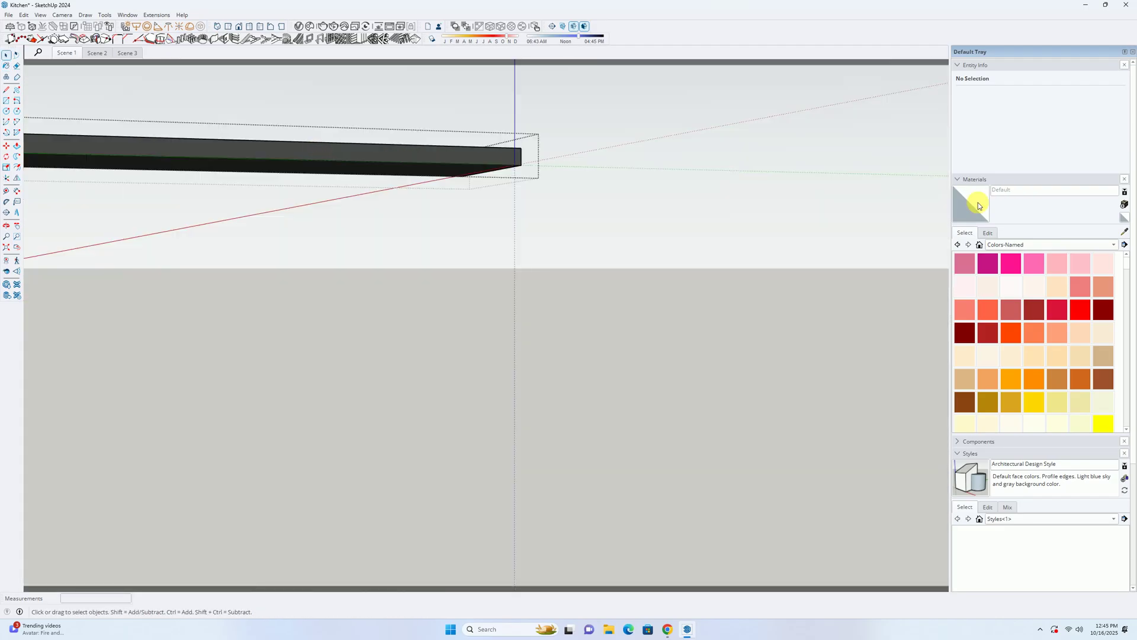
{"action": "left_click", "coordinate": [324, 149]}
{"action": "key", "text": "space"}
{"action": "key", "text": "Escape"}
{"action": "scroll", "coordinate": [386, 139], "scroll_direction": "up", "scroll_amount": 4}
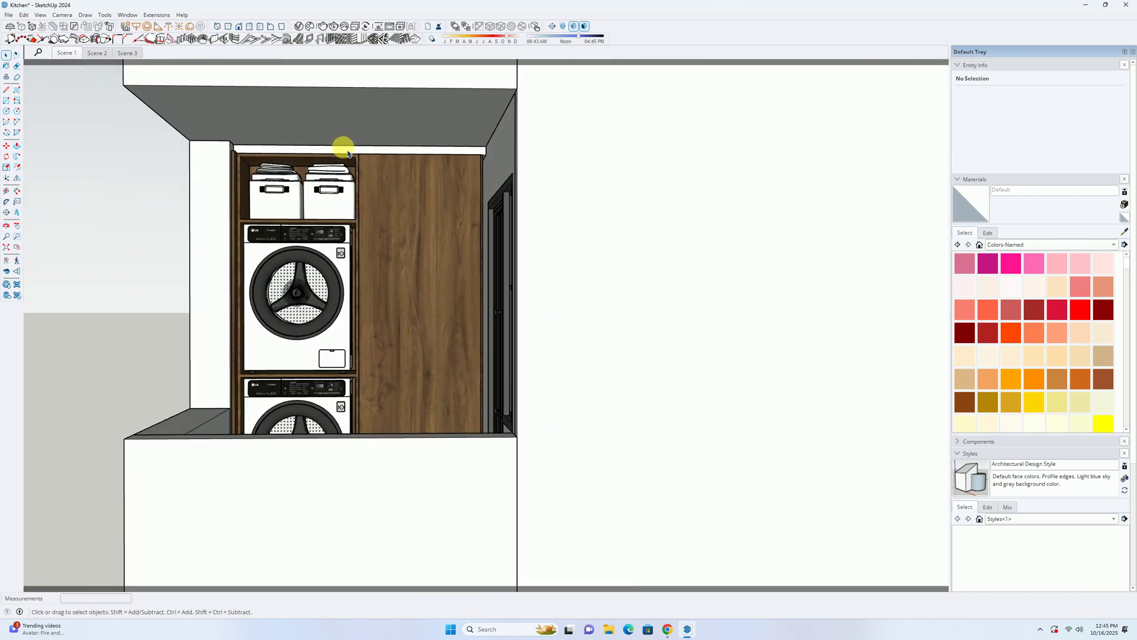
Step: Import the Sliding+window model from Downloads and place it near the corner of the laundry area's low wall
{"action": "scroll", "coordinate": [355, 148], "scroll_direction": "down", "scroll_amount": 2}
{"action": "middle_click_drag", "start_coordinate": [363, 145], "coordinate": [579, 259]}
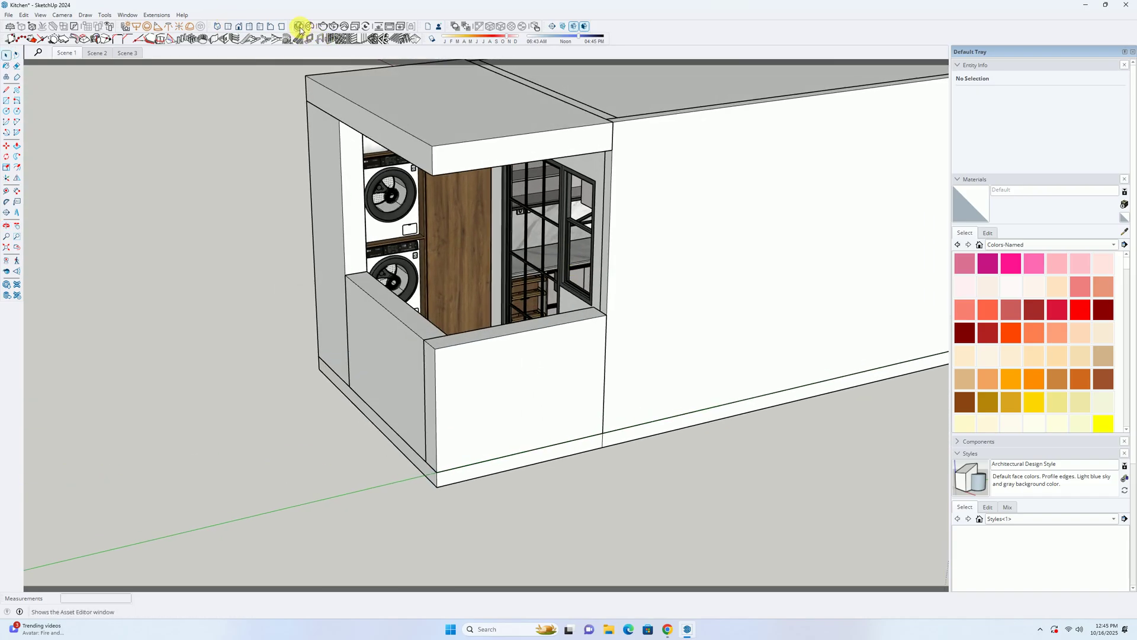
{"action": "scroll", "coordinate": [486, 275], "scroll_direction": "up", "scroll_amount": 6}
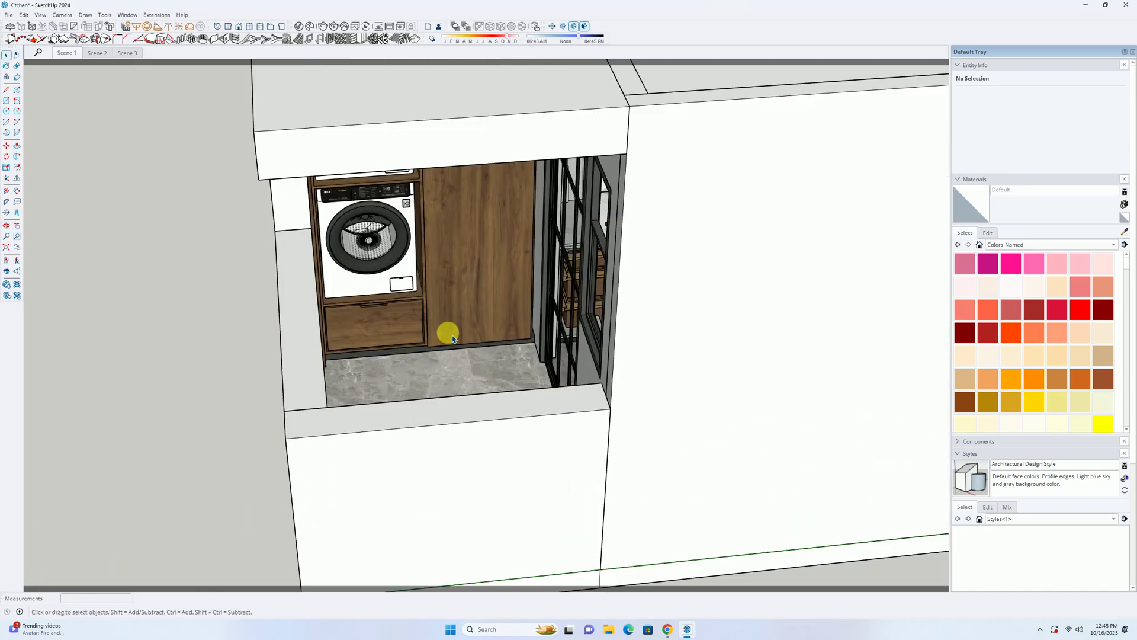
{"action": "middle_click_drag", "start_coordinate": [452, 339], "coordinate": [379, 332]}
{"action": "scroll", "coordinate": [415, 278], "scroll_direction": "down", "scroll_amount": 2}
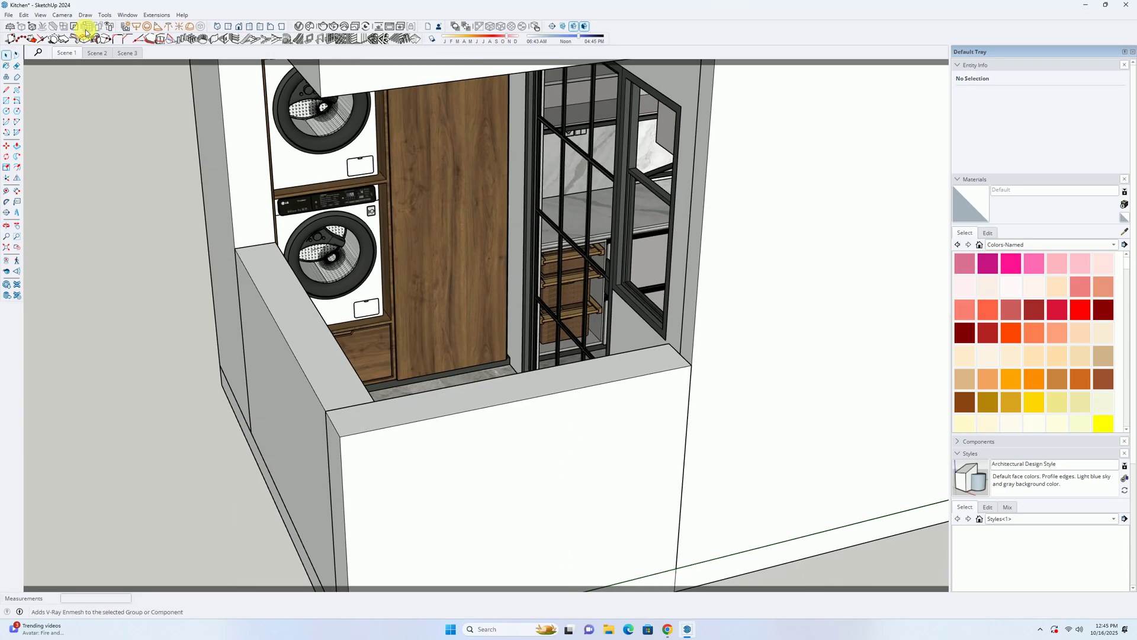
{"action": "left_click", "coordinate": [9, 15]}
{"action": "left_click", "coordinate": [21, 132]}
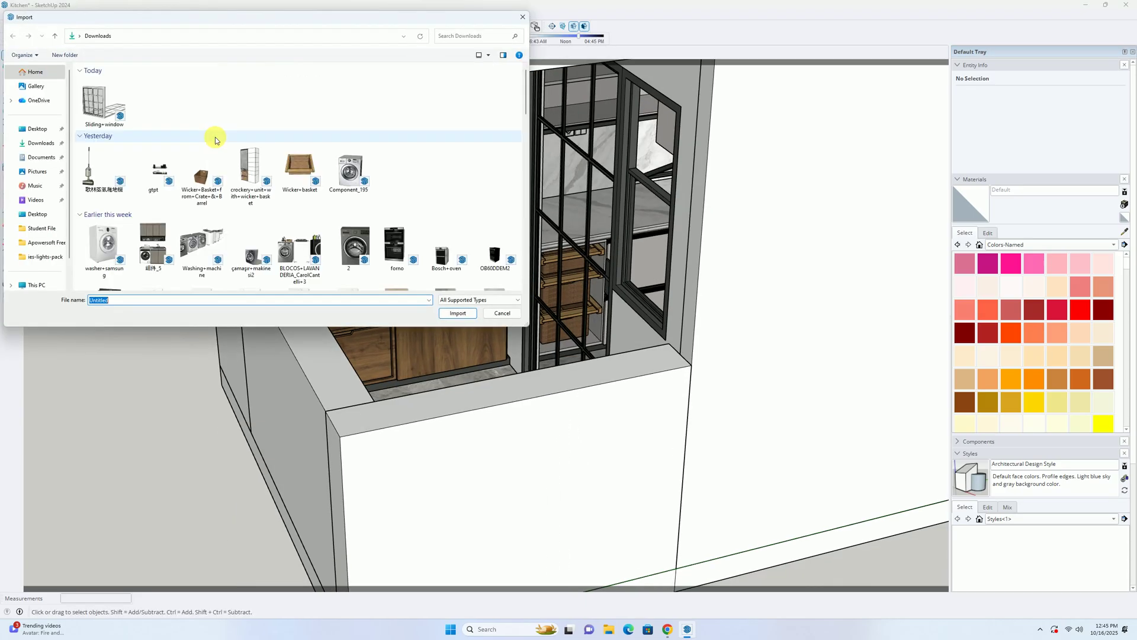
{"action": "left_click", "coordinate": [106, 104]}
{"action": "left_click", "coordinate": [457, 314]}
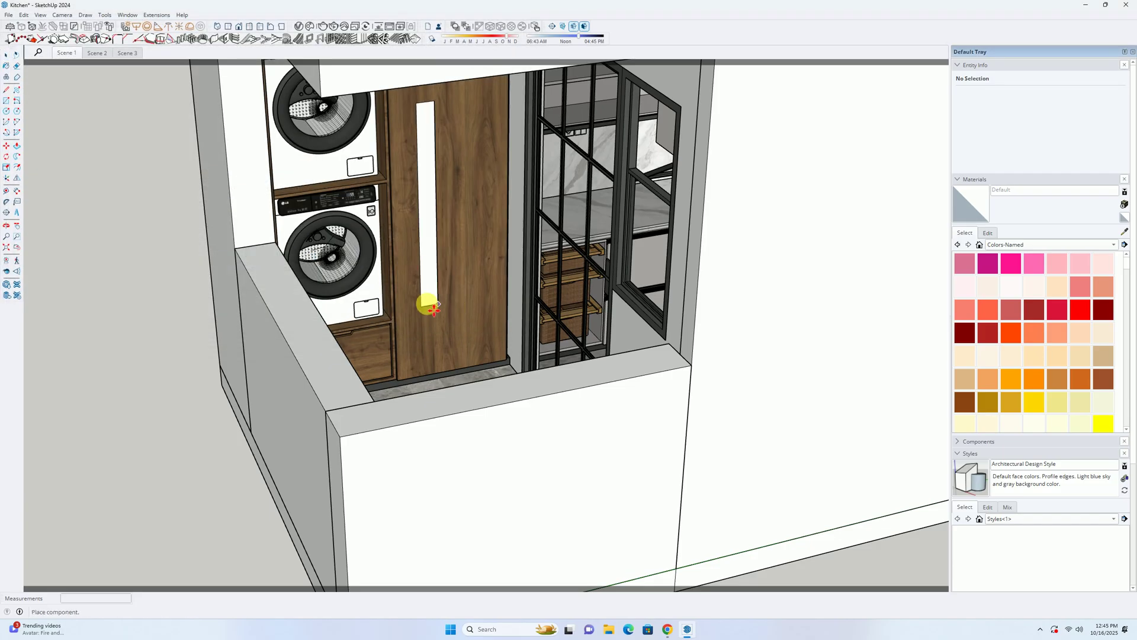
{"action": "scroll", "coordinate": [415, 314], "scroll_direction": "down", "scroll_amount": 4}
{"action": "left_click", "coordinate": [354, 376]}
{"action": "scroll", "coordinate": [352, 380], "scroll_direction": "up", "scroll_amount": 5}
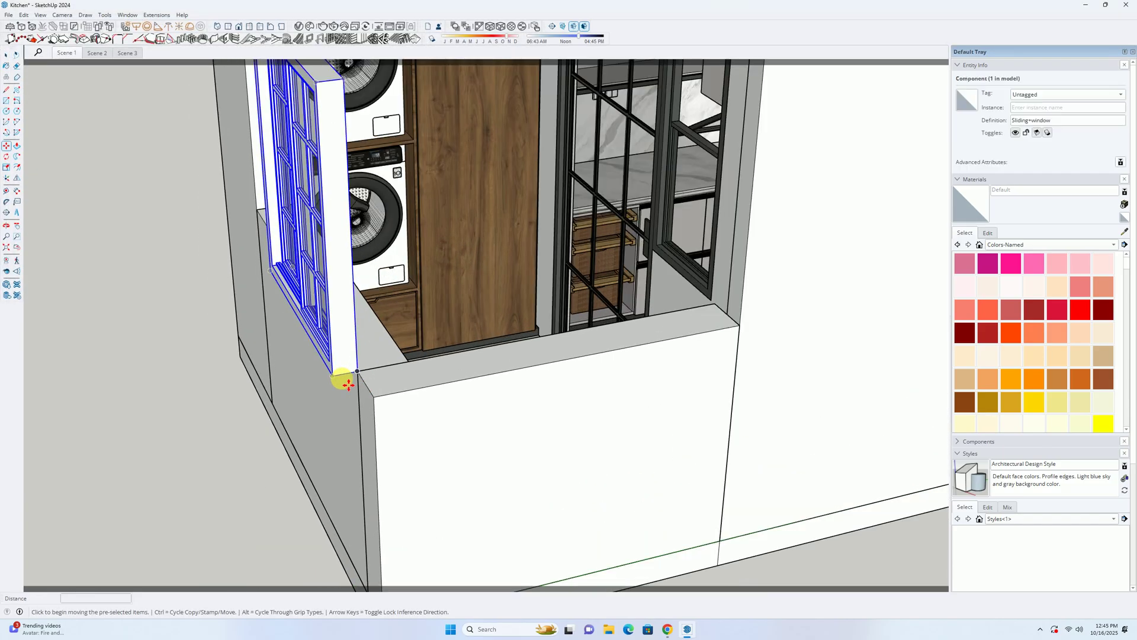
Step: Move the sliding window by its bottom corner to the point where the low side wall meets the front wall
{"action": "left_click", "coordinate": [330, 374]}
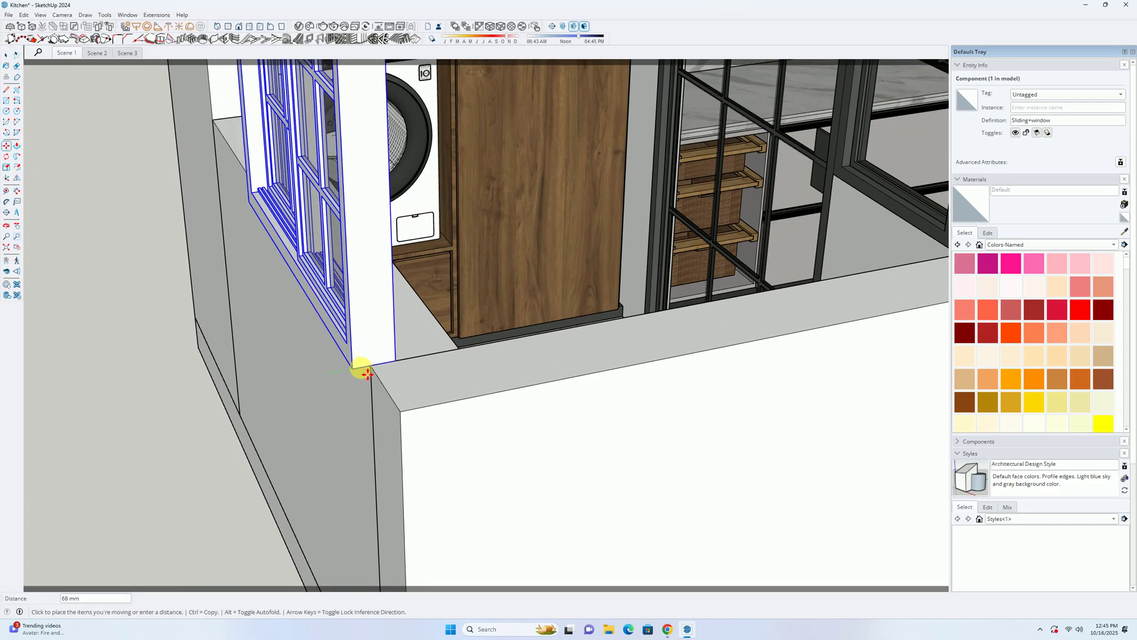
{"action": "left_click", "coordinate": [375, 367]}
{"action": "key", "text": "space"}
{"action": "middle_click_drag", "start_coordinate": [374, 364], "coordinate": [609, 354]}
{"action": "scroll", "coordinate": [610, 359], "scroll_direction": "up", "scroll_amount": 2}
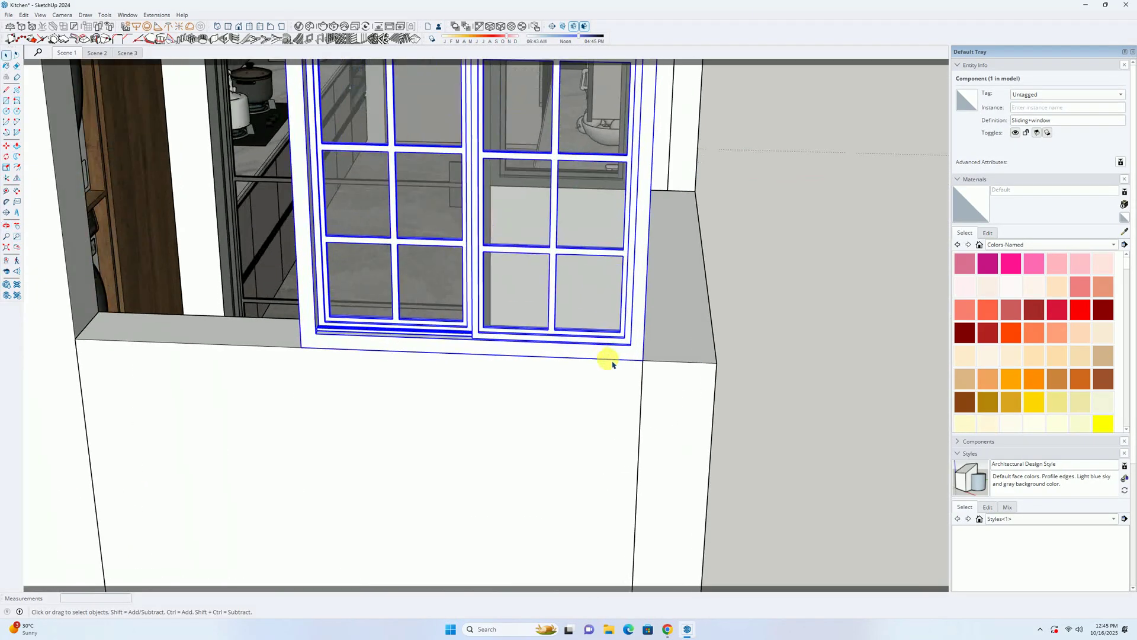
Step: Slide the window along the low side wall until its bottom corner meets the wall's far end
{"action": "scroll", "coordinate": [492, 365], "scroll_direction": "down", "scroll_amount": 1}
{"action": "key", "text": "m"}
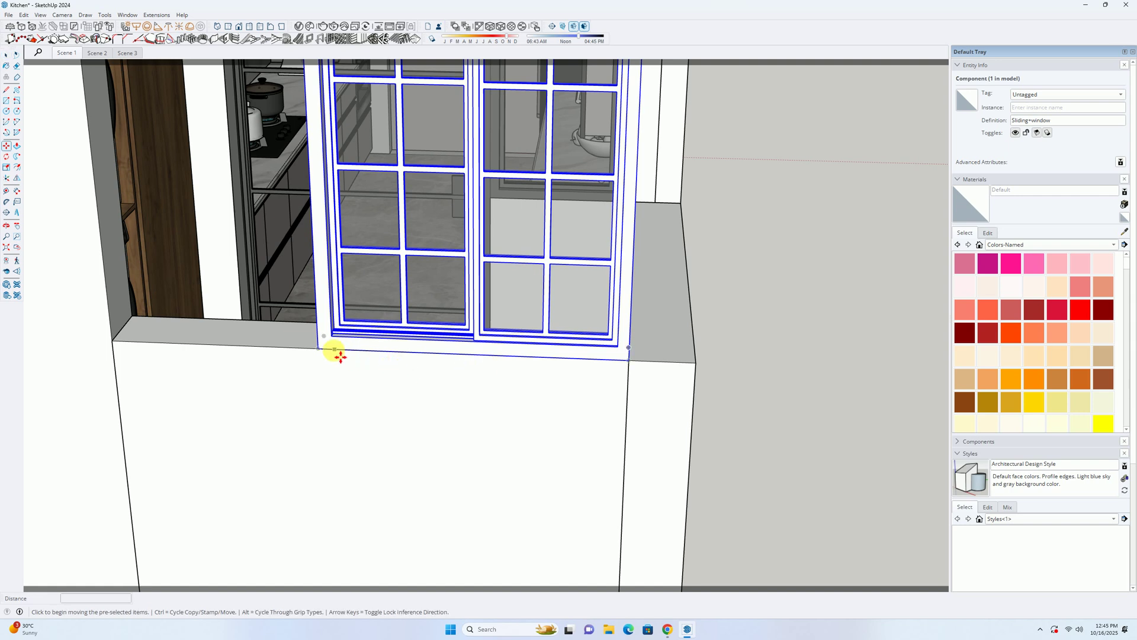
{"action": "left_click", "coordinate": [320, 356]}
{"action": "left_click", "coordinate": [115, 343]}
{"action": "key", "text": "space"}
Step: Copy the sliding window about 1090 mm along the low wall so both windows stand side by side
{"action": "scroll", "coordinate": [278, 352], "scroll_direction": "down", "scroll_amount": 1}
{"action": "key", "text": "m"}
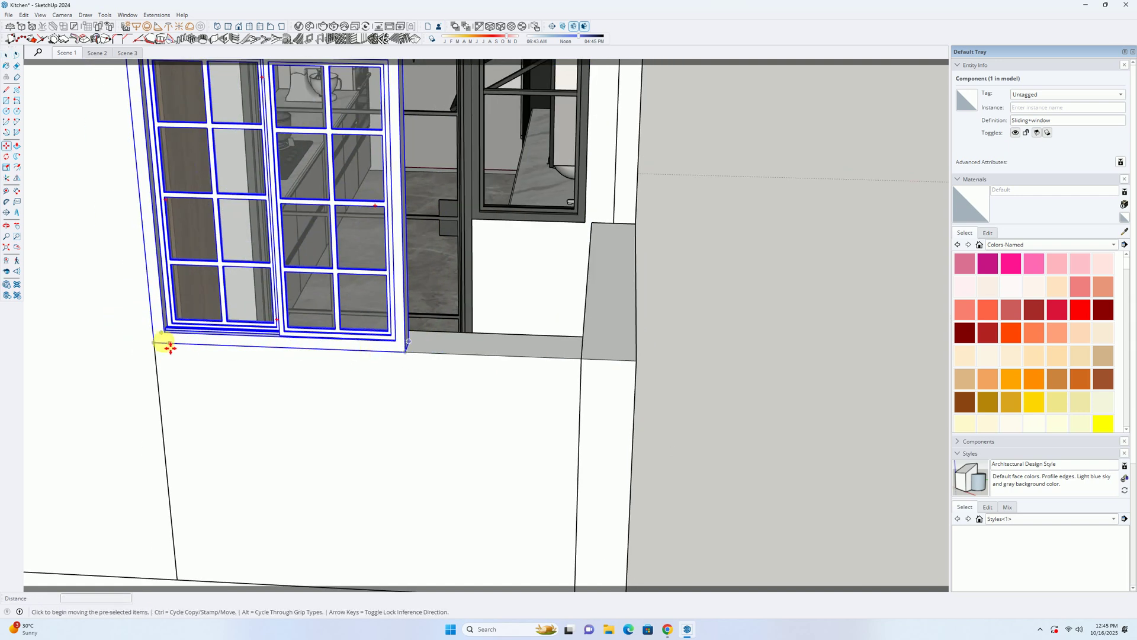
{"action": "left_click", "coordinate": [161, 349]}
{"action": "key", "text": "ctrl"}
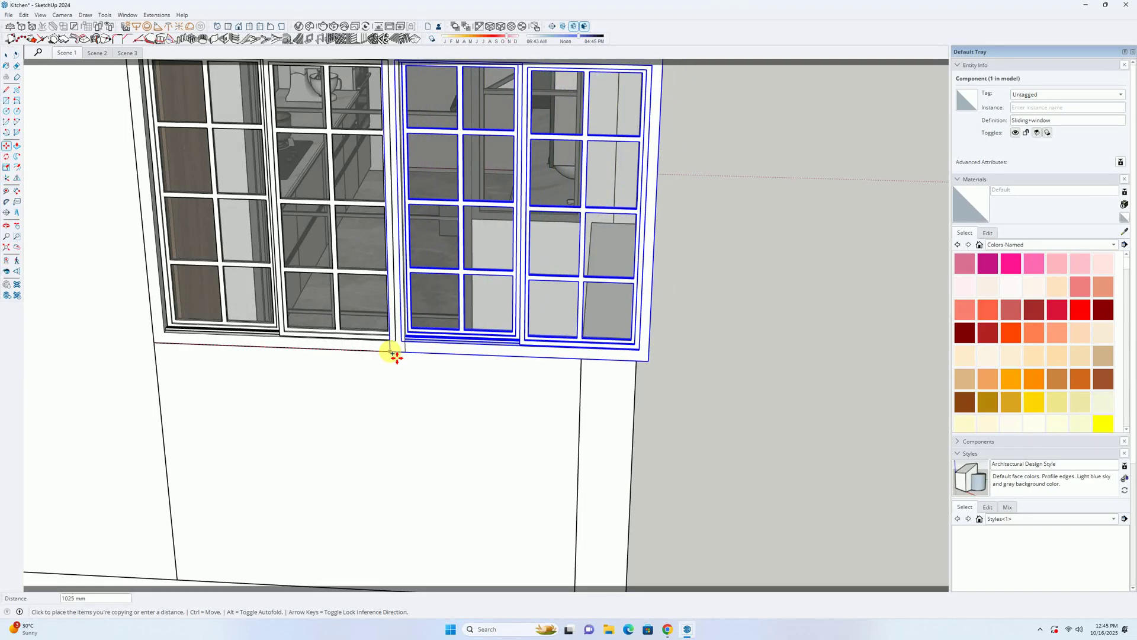
{"action": "left_click", "coordinate": [407, 350]}
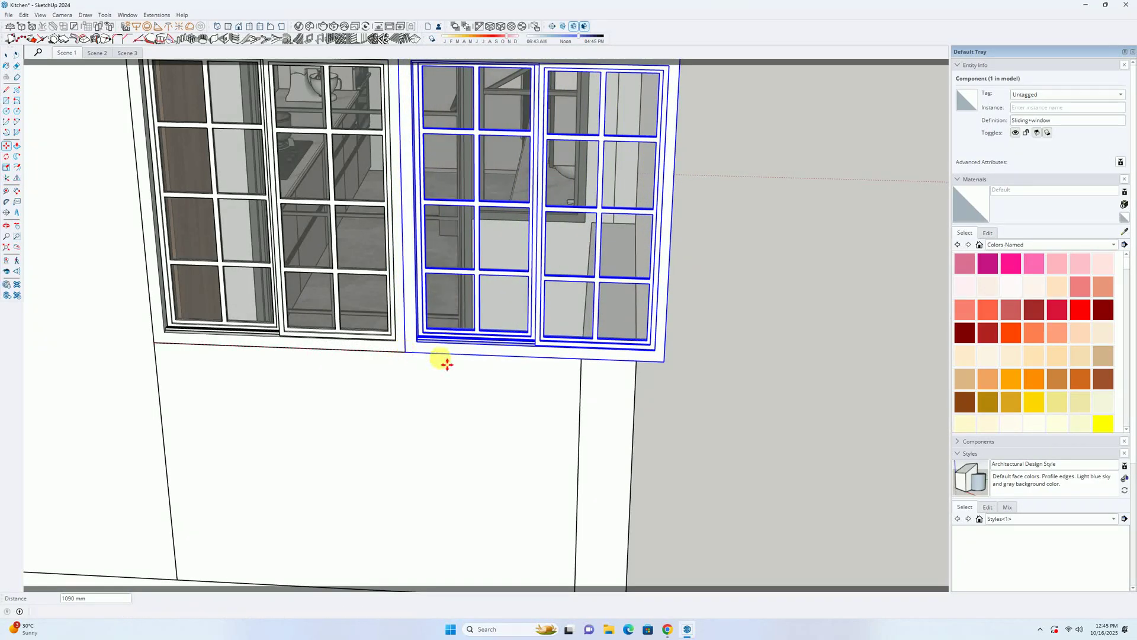
Step: Delete the copied second sliding window, keeping only the original on the low side wall
{"action": "left_click", "coordinate": [666, 363]}
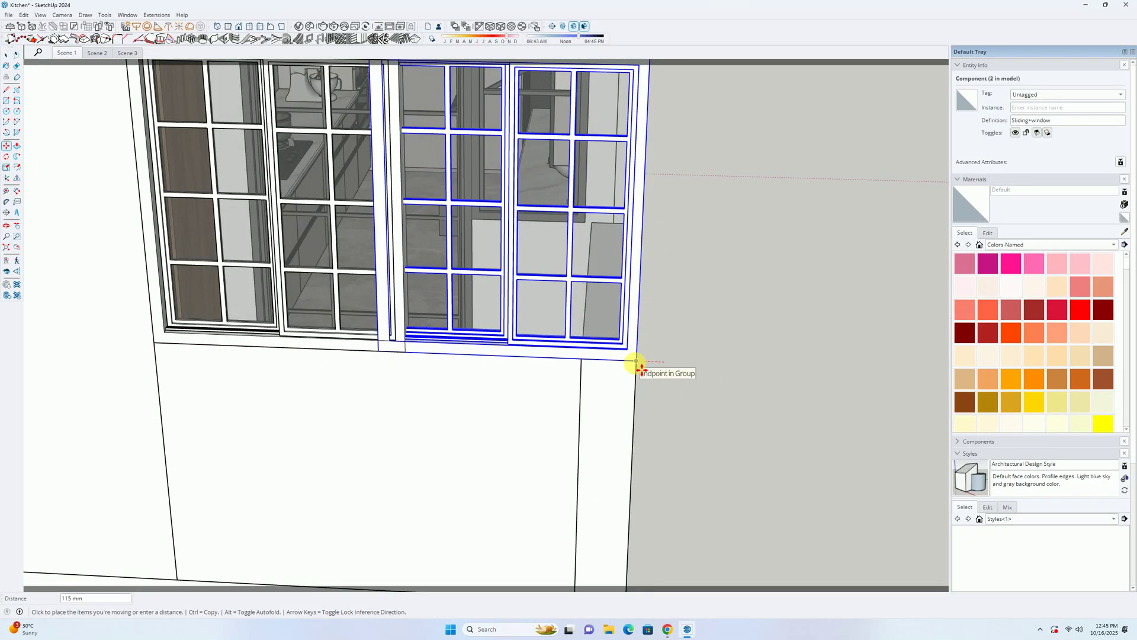
{"action": "key", "text": "space"}
{"action": "scroll", "coordinate": [599, 355], "scroll_direction": "down", "scroll_amount": 3}
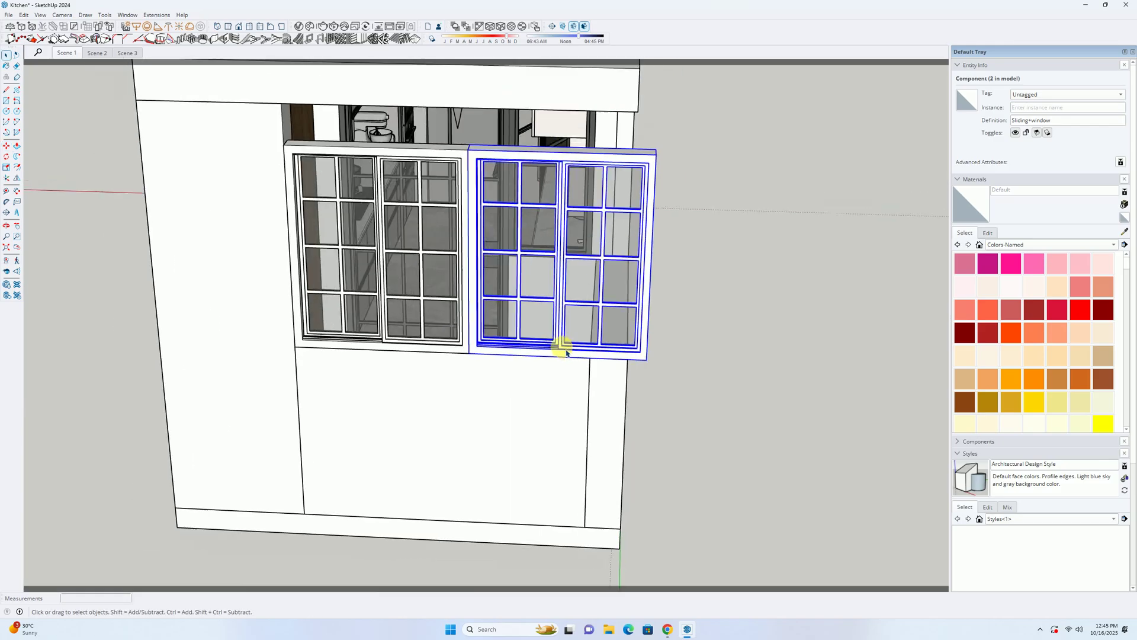
{"action": "key", "text": "Delete"}
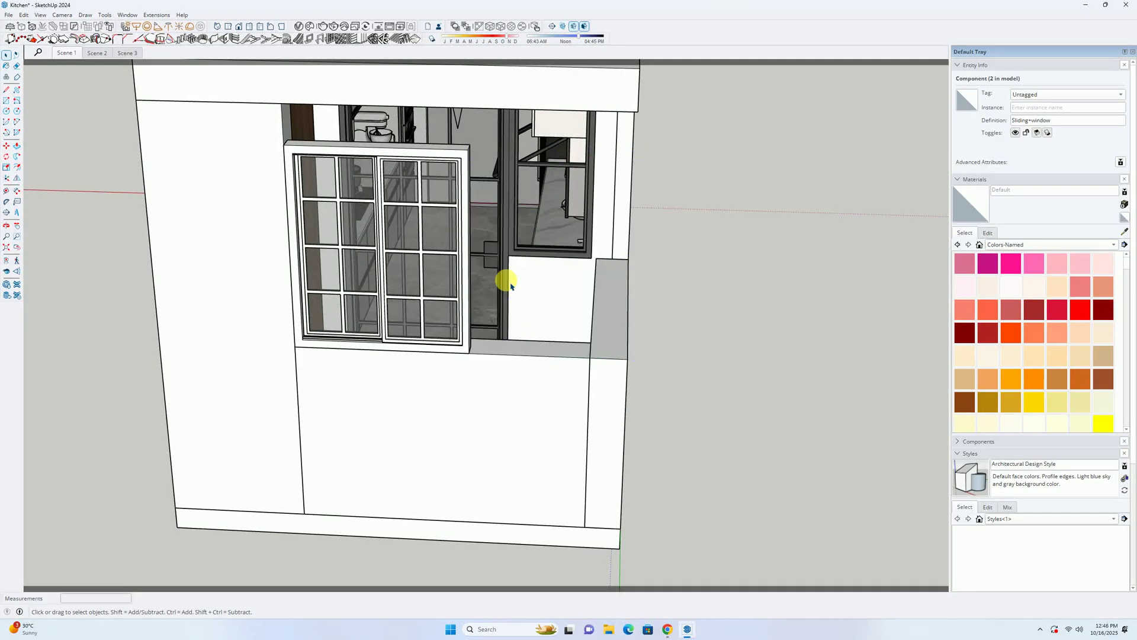
Step: Open the remaining sliding window component and its outer frame group for editing
{"action": "left_click", "coordinate": [470, 292]}
{"action": "middle_click_drag", "start_coordinate": [474, 298], "coordinate": [450, 327]}
{"action": "double_click", "coordinate": [445, 322]}
{"action": "left_click", "coordinate": [448, 223]}
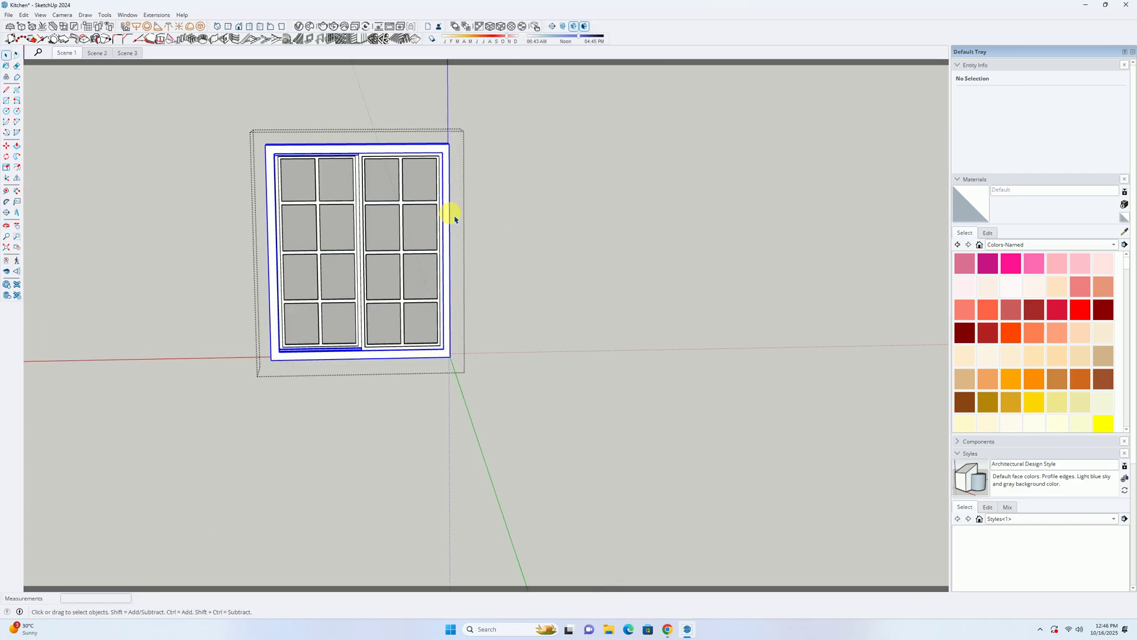
{"action": "key", "text": "Delete"}
{"action": "middle_click_drag", "start_coordinate": [406, 140], "coordinate": [393, 357]}
{"action": "scroll", "coordinate": [393, 330], "scroll_direction": "up", "scroll_amount": 3}
{"action": "scroll", "coordinate": [407, 315], "scroll_direction": "down", "scroll_amount": 4}
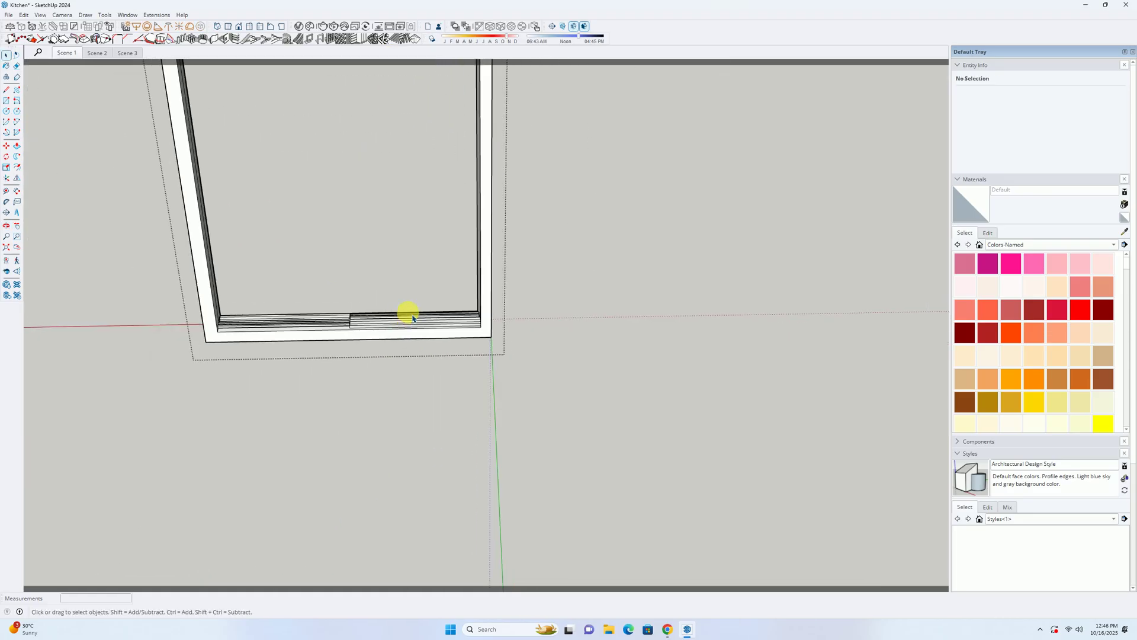
{"action": "middle_click_drag", "start_coordinate": [419, 264], "coordinate": [414, 114]}
Step: Widen the outer frame by moving its right-hand jamb 800 mm along the red axis toward the wall's end
{"action": "left_click_drag", "start_coordinate": [419, 114], "coordinate": [607, 411]}
{"action": "middle_click_drag", "start_coordinate": [606, 411], "coordinate": [470, 365]}
{"action": "scroll", "coordinate": [471, 338], "scroll_direction": "up", "scroll_amount": 1}
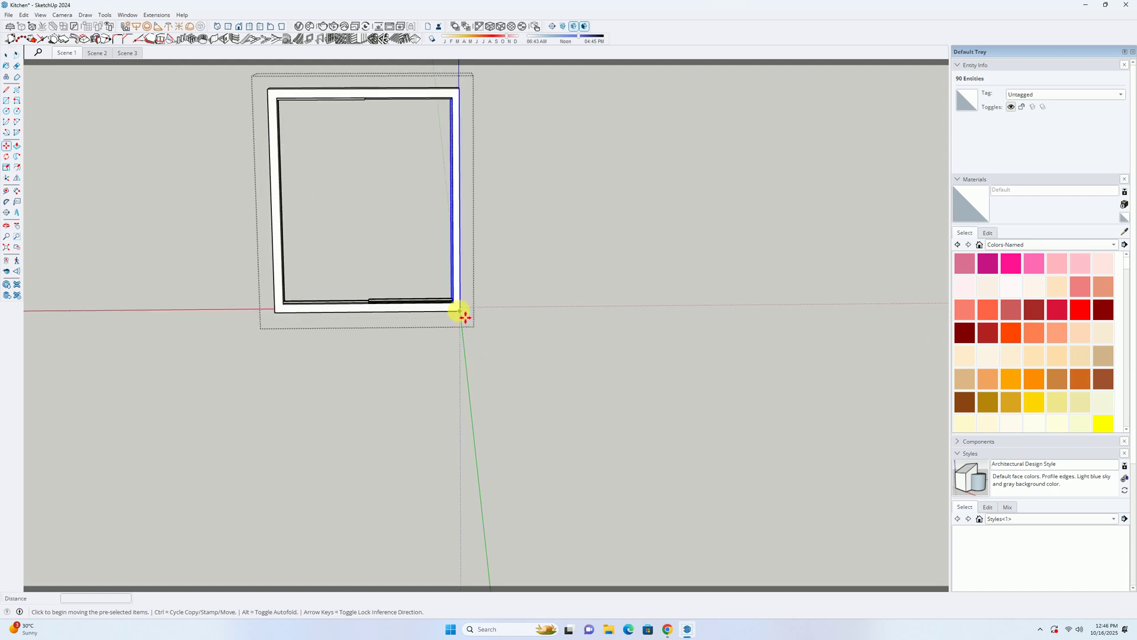
{"action": "key", "text": "m"}
{"action": "left_click", "coordinate": [460, 312]}
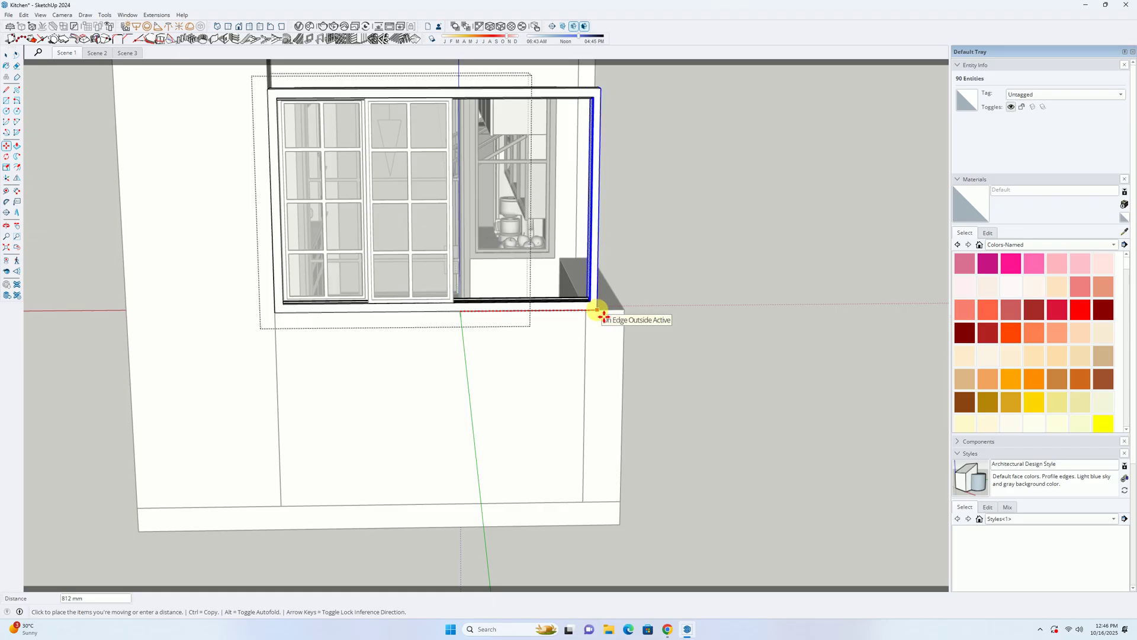
{"action": "key", "text": "Return"}
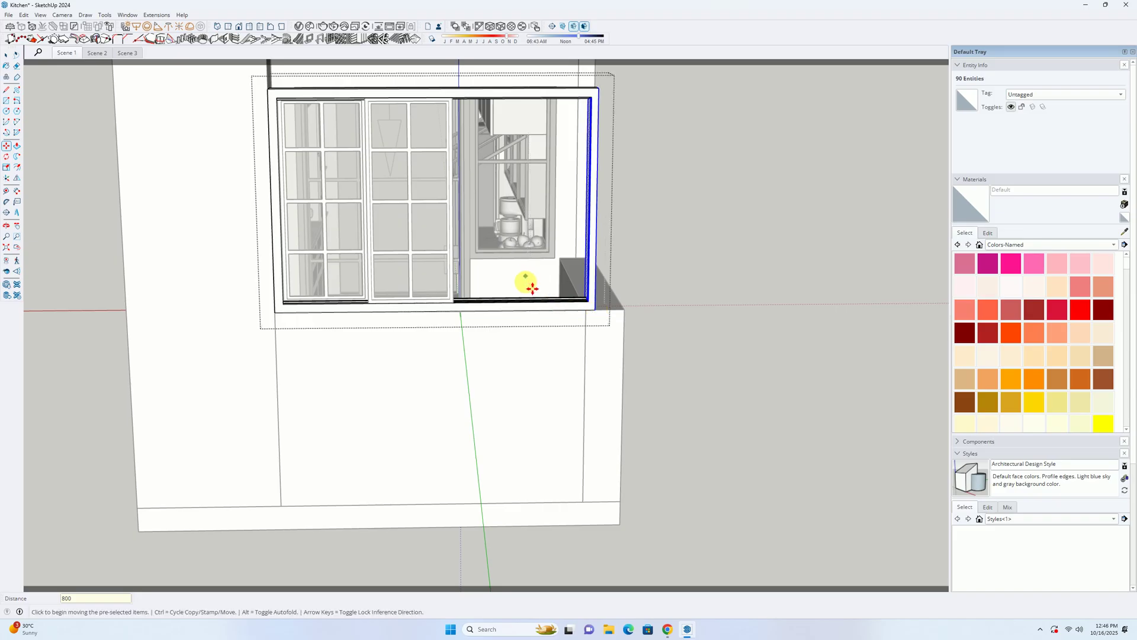
{"action": "middle_click_drag", "start_coordinate": [528, 282], "coordinate": [526, 279]}
{"action": "scroll", "coordinate": [526, 280], "scroll_direction": "down", "scroll_amount": 2}
{"action": "key", "text": "space"}
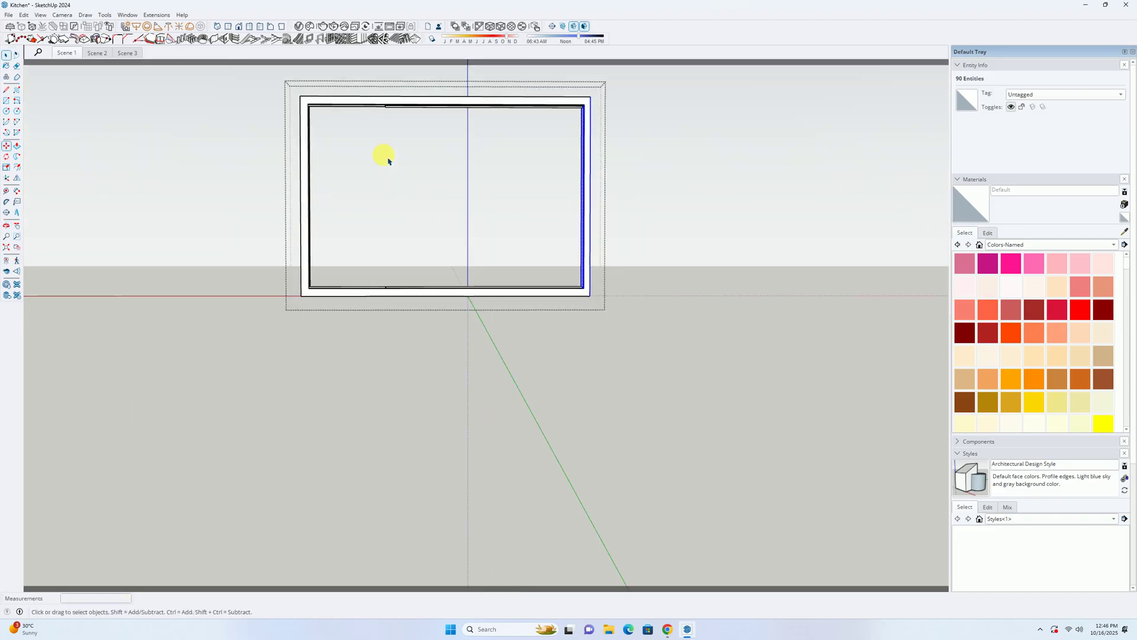
Step: Shift the track joints at the frame's middle along the red axis to recentre them in the widened frame
{"action": "left_click_drag", "start_coordinate": [364, 83], "coordinate": [510, 358]}
{"action": "key", "text": "m"}
{"action": "left_click", "coordinate": [429, 338]}
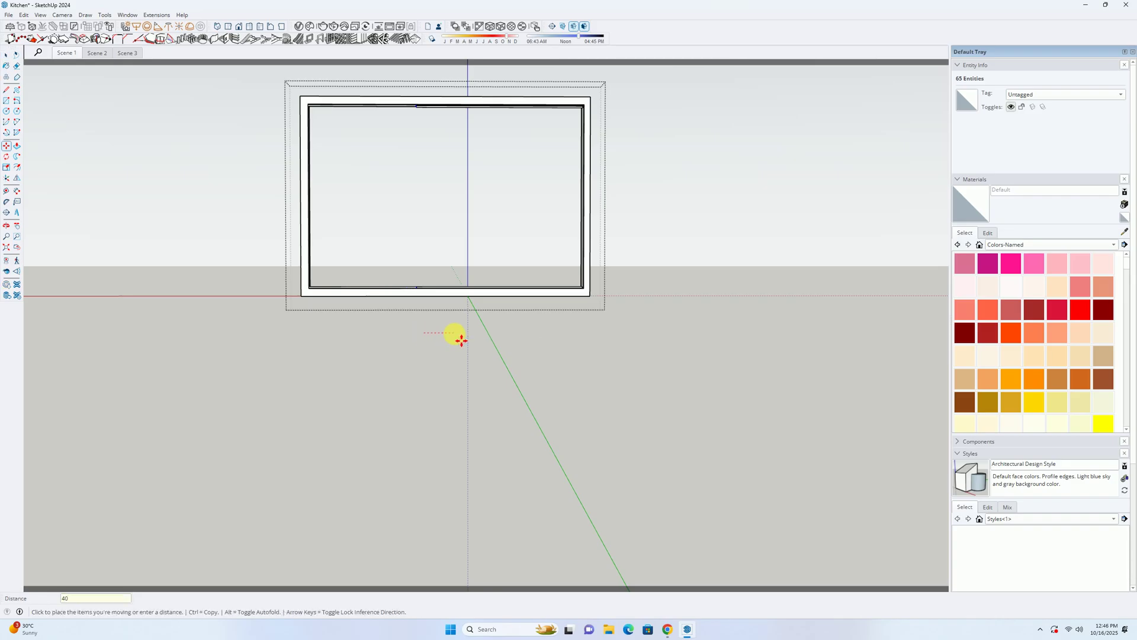
{"action": "key", "text": "Return"}
{"action": "key", "text": "space"}
{"action": "left_click", "coordinate": [461, 332]}
Step: Open the window's inner group holding both sashes for editing
{"action": "middle_click_drag", "start_coordinate": [443, 220], "coordinate": [427, 301]}
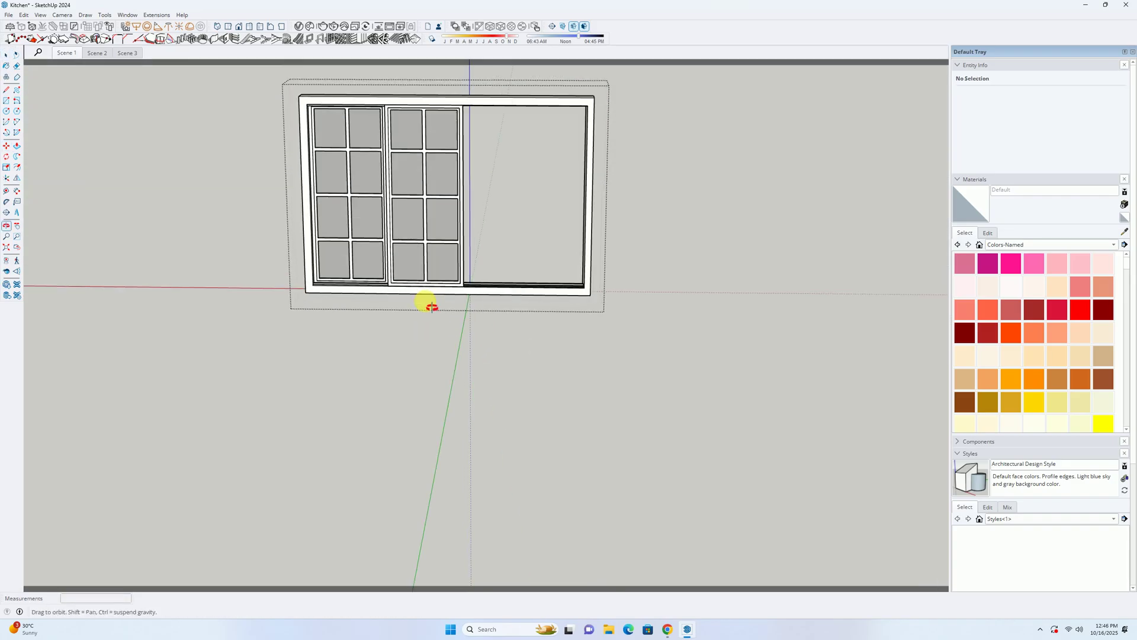
{"action": "scroll", "coordinate": [454, 279], "scroll_direction": "up", "scroll_amount": 3}
{"action": "left_click", "coordinate": [444, 290]}
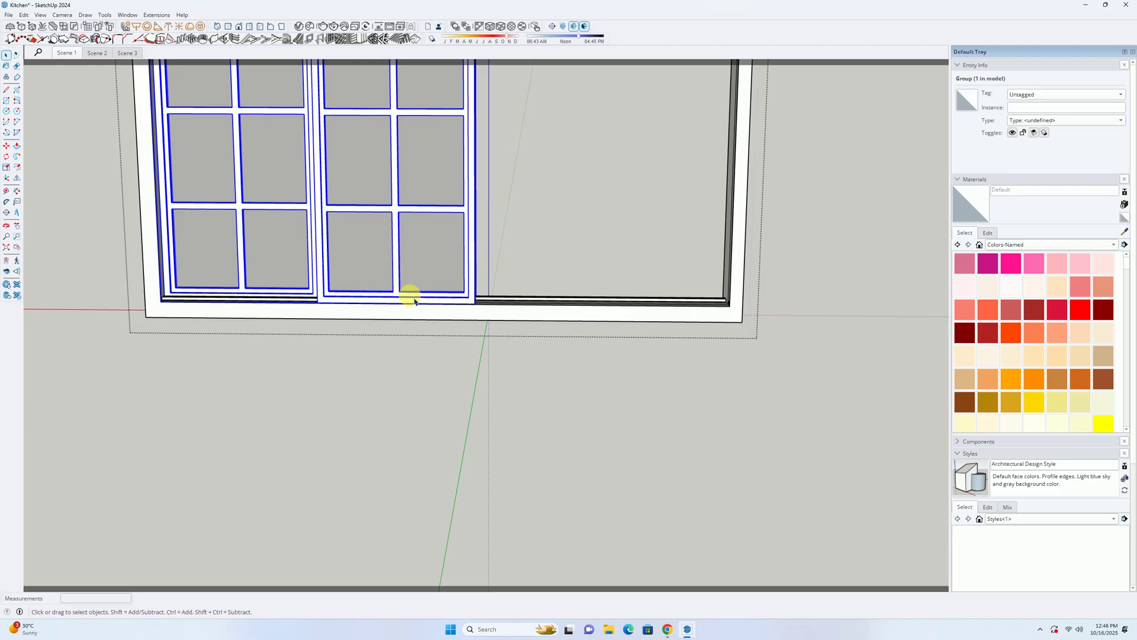
{"action": "double_click", "coordinate": [396, 295]}
{"action": "scroll", "coordinate": [413, 305], "scroll_direction": "down", "scroll_amount": 2}
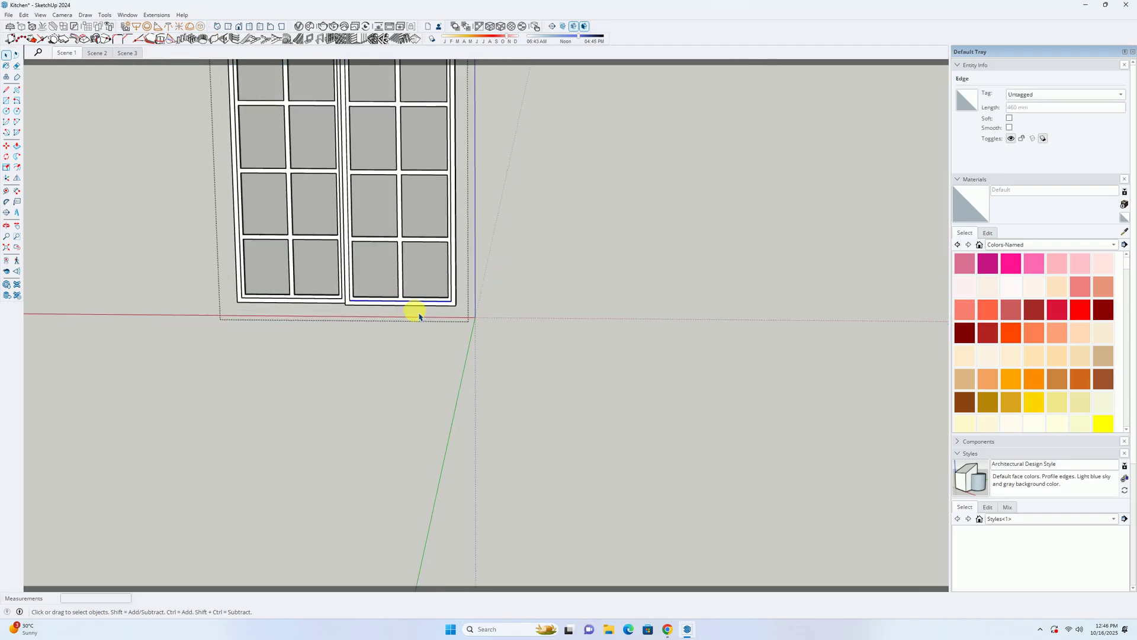
{"action": "middle_click_drag", "start_coordinate": [408, 310], "coordinate": [410, 254]}
Step: Examine how the two sashes overlap at their meeting stiles near the window's upper edge
{"action": "left_click_drag", "start_coordinate": [342, 116], "coordinate": [554, 384]}
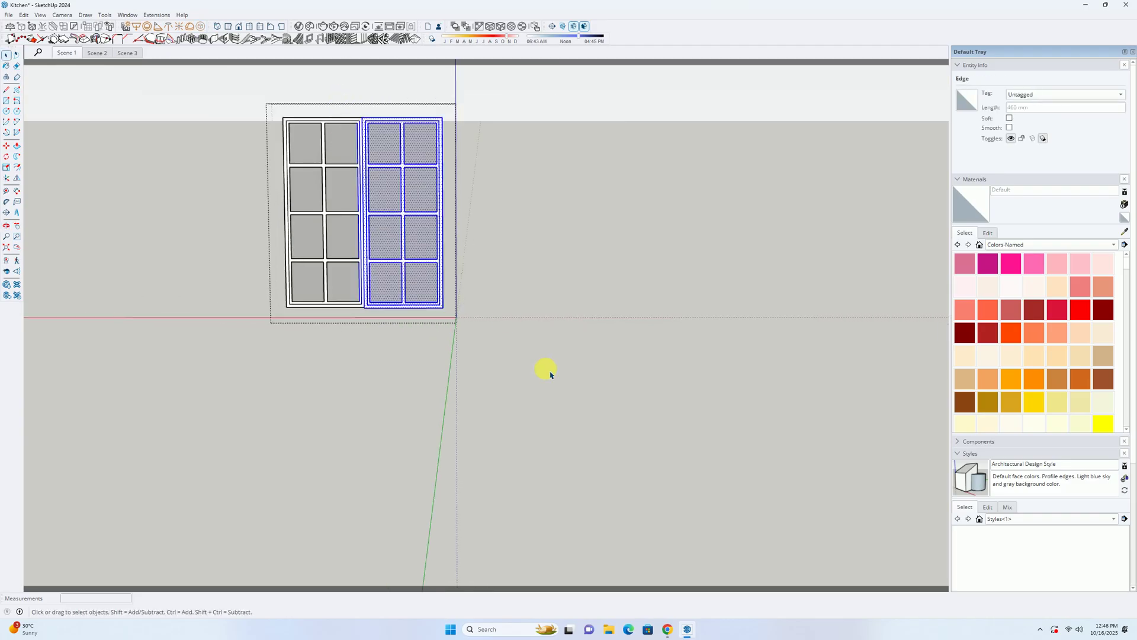
{"action": "scroll", "coordinate": [379, 259], "scroll_direction": "up", "scroll_amount": 2}
{"action": "middle_click_drag", "start_coordinate": [447, 320], "coordinate": [497, 405]}
{"action": "scroll", "coordinate": [446, 175], "scroll_direction": "up", "scroll_amount": 3}
{"action": "middle_click_drag", "start_coordinate": [434, 211], "coordinate": [357, 189]}
{"action": "scroll", "coordinate": [393, 246], "scroll_direction": "up", "scroll_amount": 2}
{"action": "left_click", "coordinate": [396, 253]}
{"action": "scroll", "coordinate": [409, 262], "scroll_direction": "down", "scroll_amount": 1}
{"action": "scroll", "coordinate": [508, 257], "scroll_direction": "down", "scroll_amount": 2}
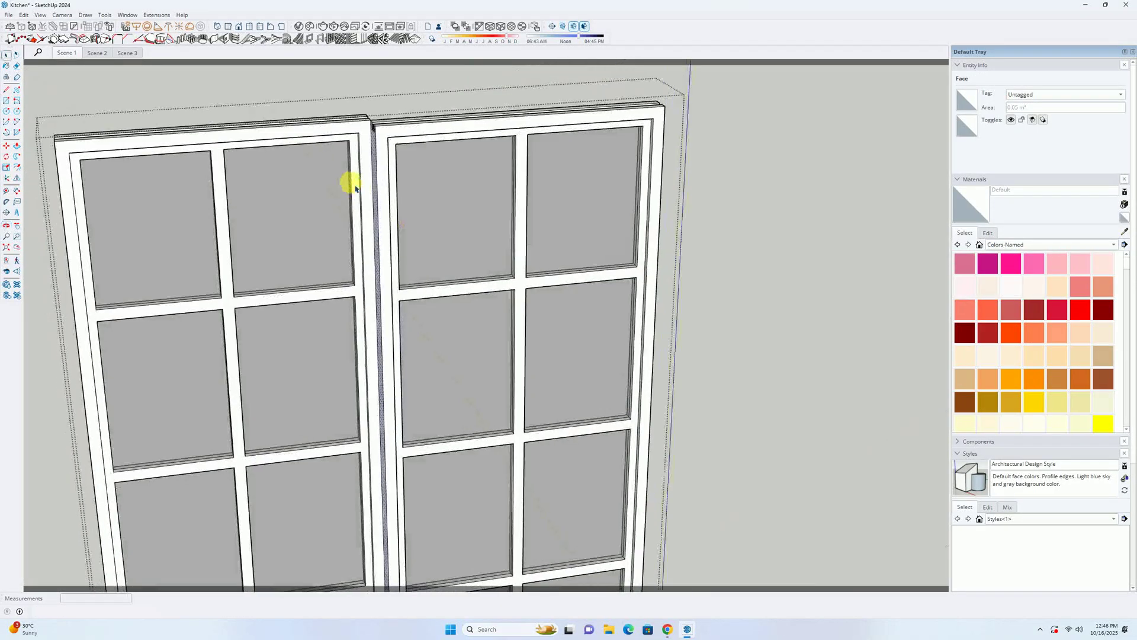
{"action": "scroll", "coordinate": [358, 190], "scroll_direction": "down", "scroll_amount": 4}
Step: Widen the outer pane column of the right-hand sash by moving its end stile along the red axis
{"action": "middle_click_drag", "start_coordinate": [429, 254], "coordinate": [398, 201]}
{"action": "scroll", "coordinate": [398, 203], "scroll_direction": "down", "scroll_amount": 2}
{"action": "left_click_drag", "start_coordinate": [457, 145], "coordinate": [568, 468]}
{"action": "key", "text": "m"}
{"action": "left_click", "coordinate": [508, 423]}
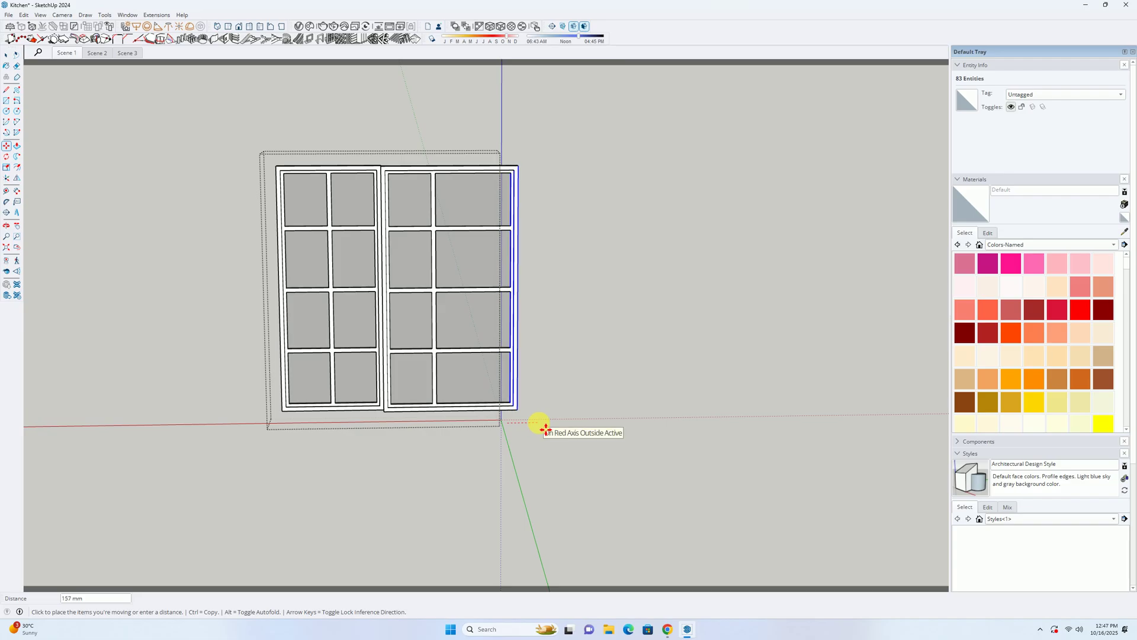
{"action": "key", "text": "Return"}
{"action": "key", "text": "space"}
Step: Widen the right-hand sash's inner pane column by moving its middle bar and outer column along the red axis
{"action": "left_click_drag", "start_coordinate": [405, 145], "coordinate": [565, 507]}
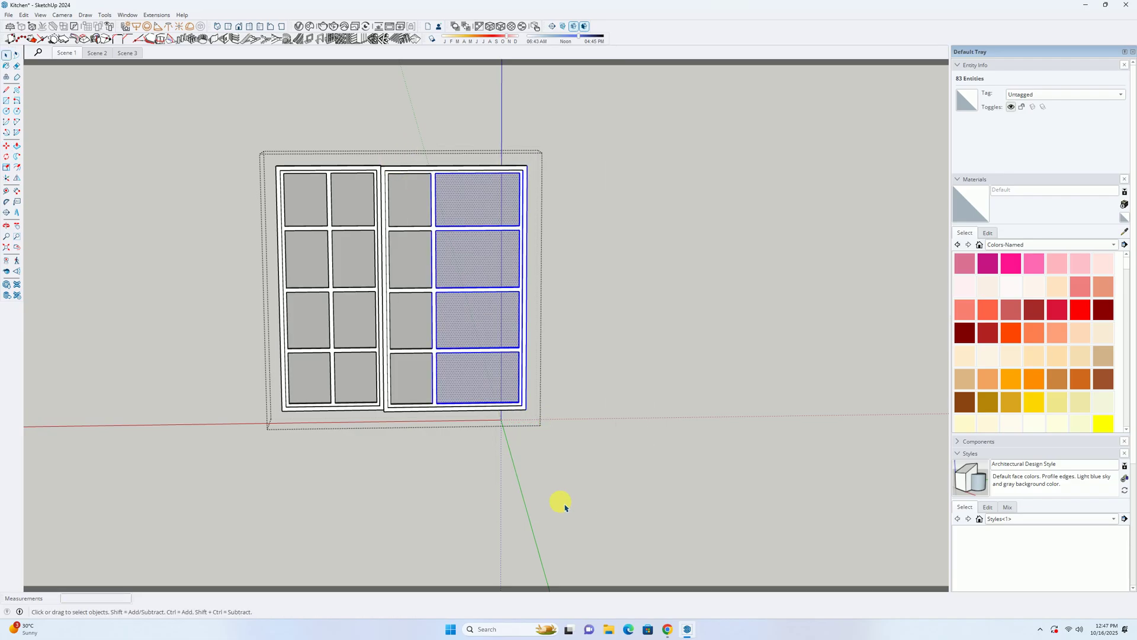
{"action": "key", "text": "m"}
{"action": "left_click", "coordinate": [559, 498]}
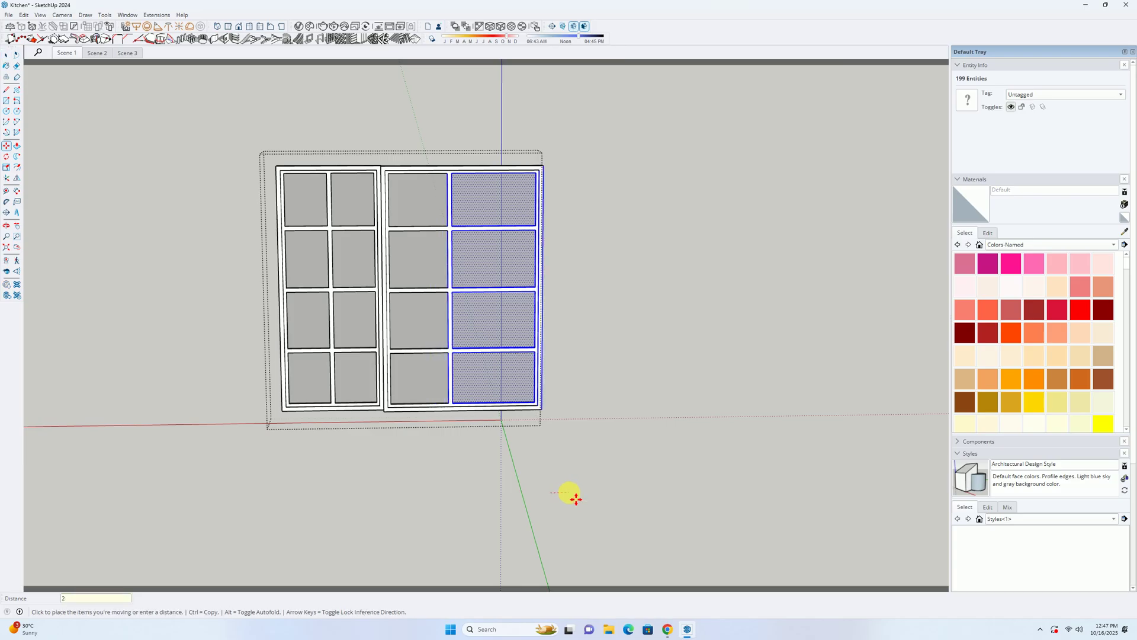
{"action": "key", "text": "Return"}
{"action": "key", "text": "space"}
Step: Move the whole right-hand sash and the left-hand sash's meeting stile 200 mm along the red axis
{"action": "left_click_drag", "start_coordinate": [350, 144], "coordinate": [728, 496]}
{"action": "key", "text": "m"}
{"action": "left_click", "coordinate": [546, 463]}
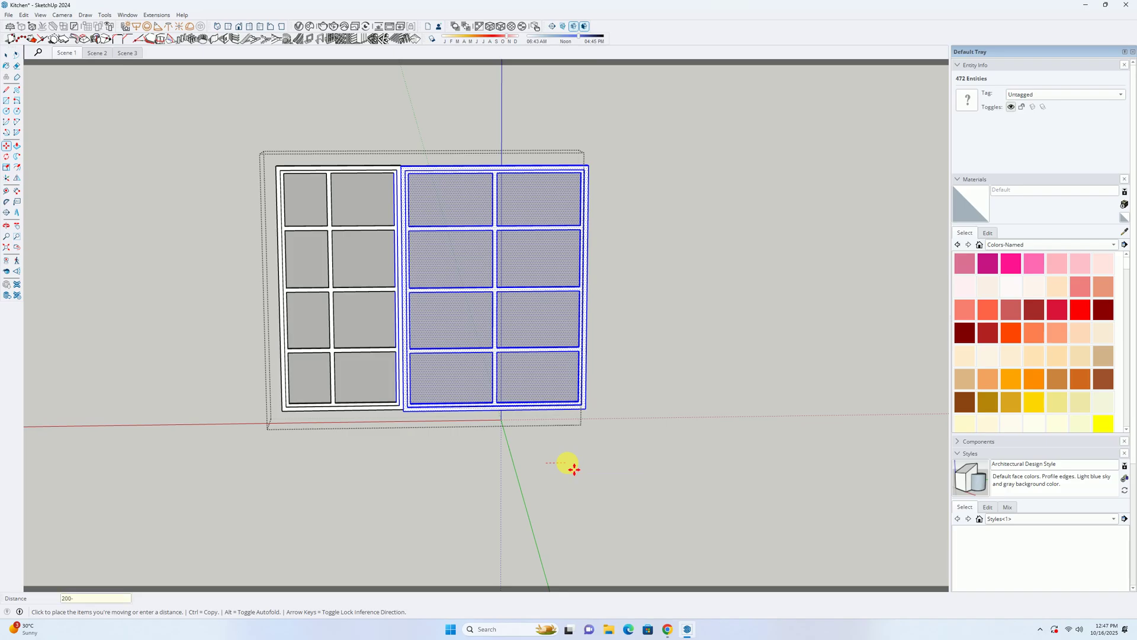
{"action": "key", "text": "Return"}
{"action": "key", "text": "space"}
Step: Move everything from the left-hand sash's middle bar onward along the red axis so all pane columns match in width
{"action": "left_click_drag", "start_coordinate": [310, 145], "coordinate": [649, 472]}
{"action": "key", "text": "m"}
{"action": "left_click", "coordinate": [620, 471]}
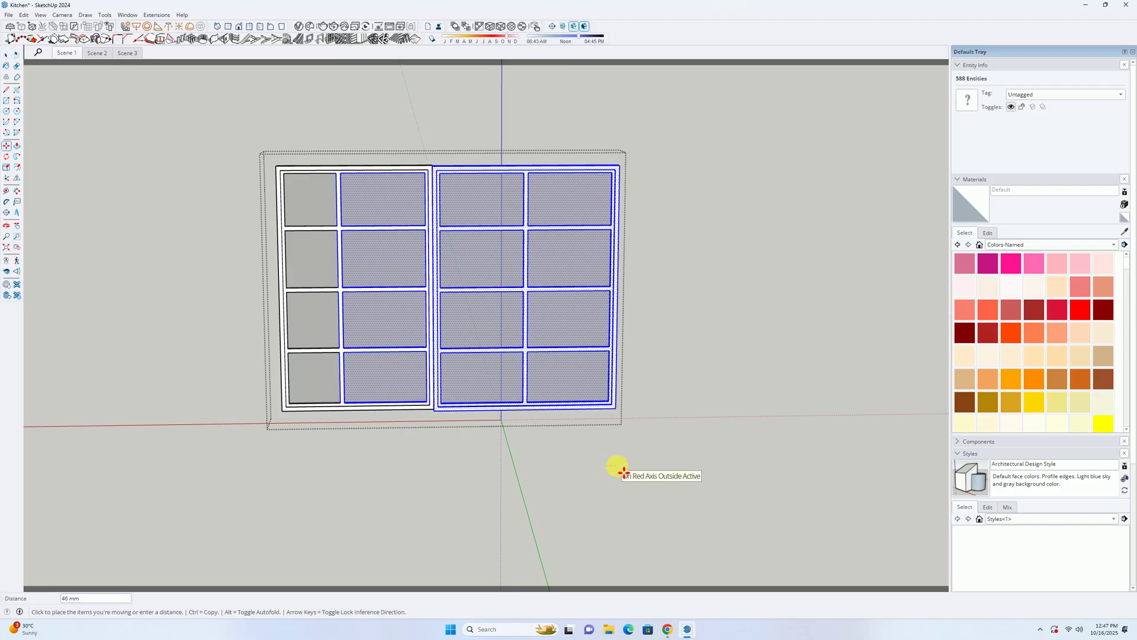
{"action": "key", "text": "Return"}
{"action": "key", "text": "space"}
{"action": "left_click", "coordinate": [622, 471]}
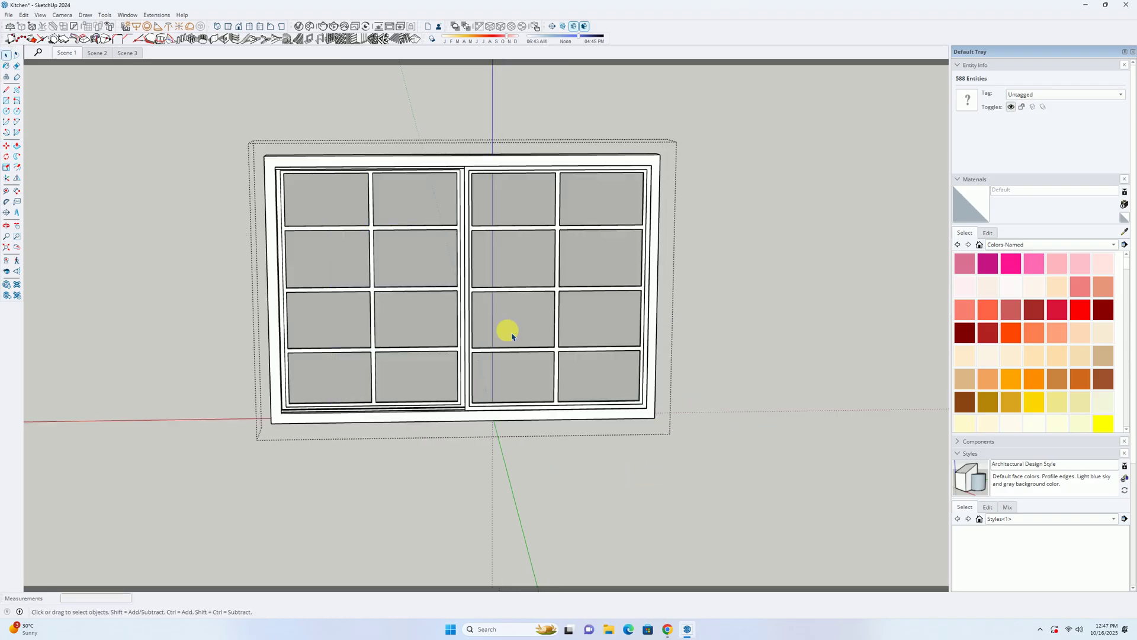
{"action": "key", "text": "Escape"}
Step: Measure the vertical gap between the widened window's top edge and the beam above it
{"action": "middle_click_drag", "start_coordinate": [632, 355], "coordinate": [583, 356]}
{"action": "middle_click_drag", "start_coordinate": [399, 287], "coordinate": [445, 313]}
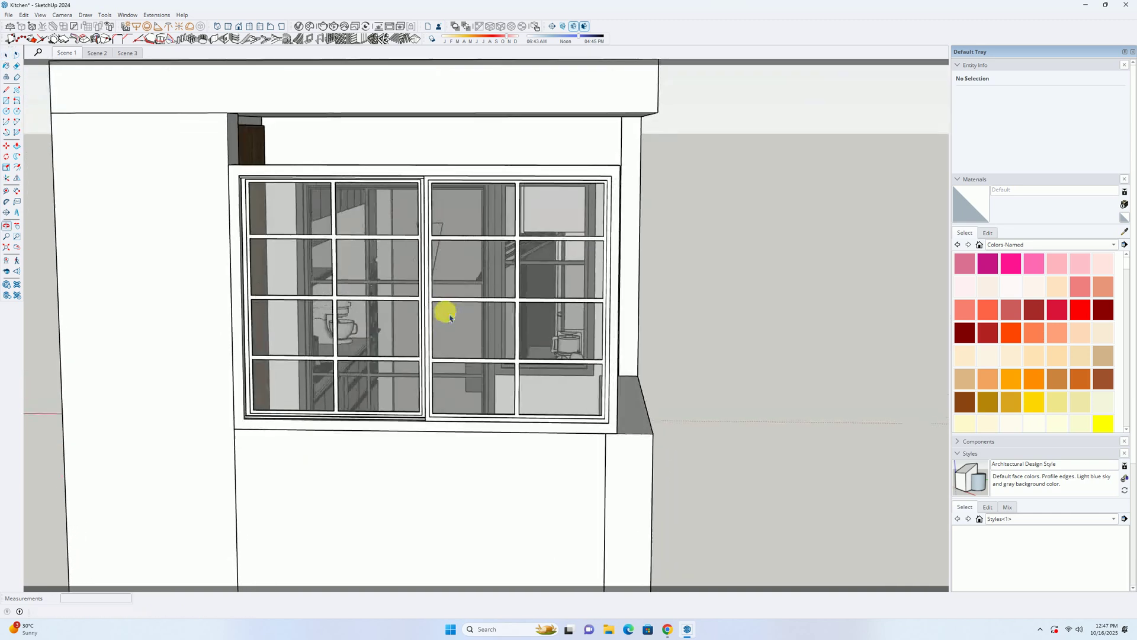
{"action": "left_click", "coordinate": [425, 241]}
{"action": "middle_click_drag", "start_coordinate": [290, 168], "coordinate": [203, 190]}
{"action": "scroll", "coordinate": [193, 203], "scroll_direction": "up", "scroll_amount": 4}
{"action": "key", "text": "t"}
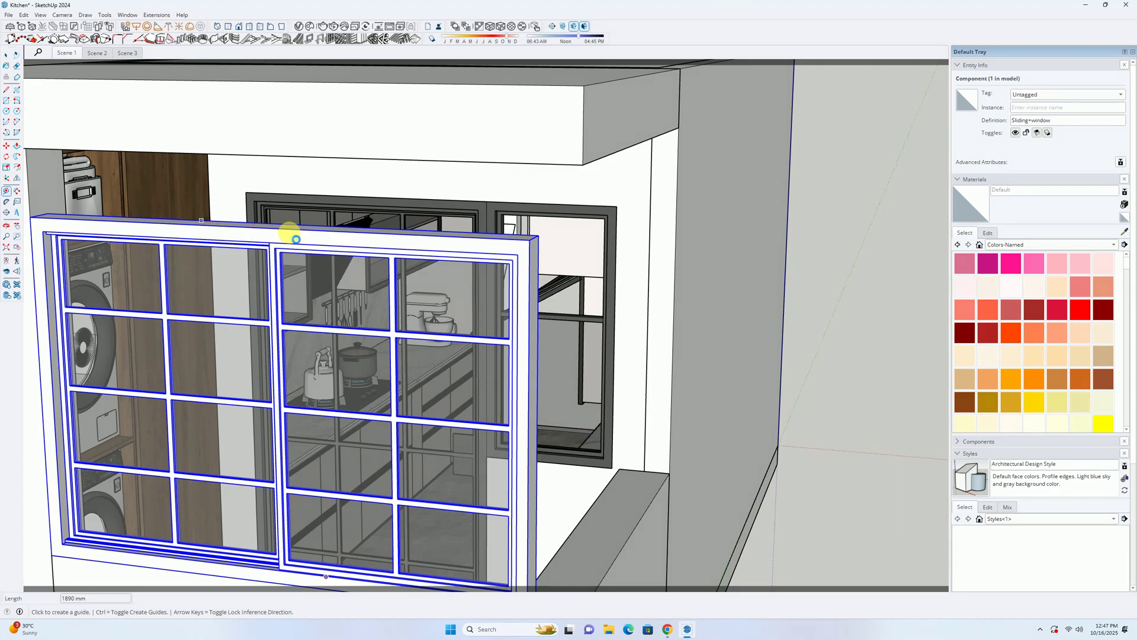
{"action": "left_click", "coordinate": [288, 229]}
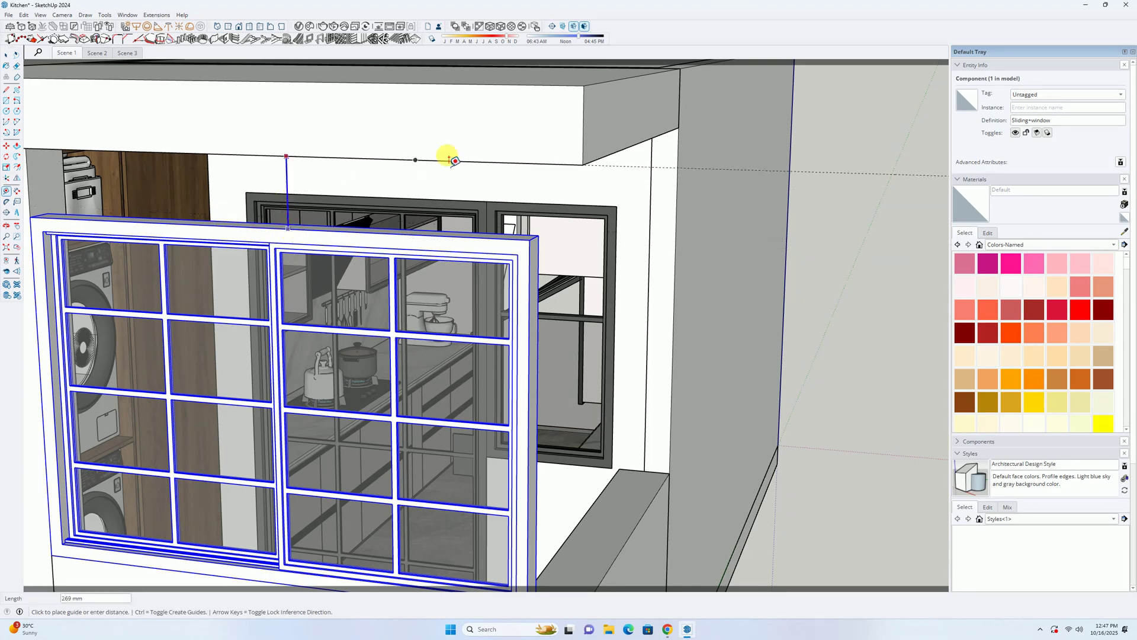
{"action": "key", "text": "space"}
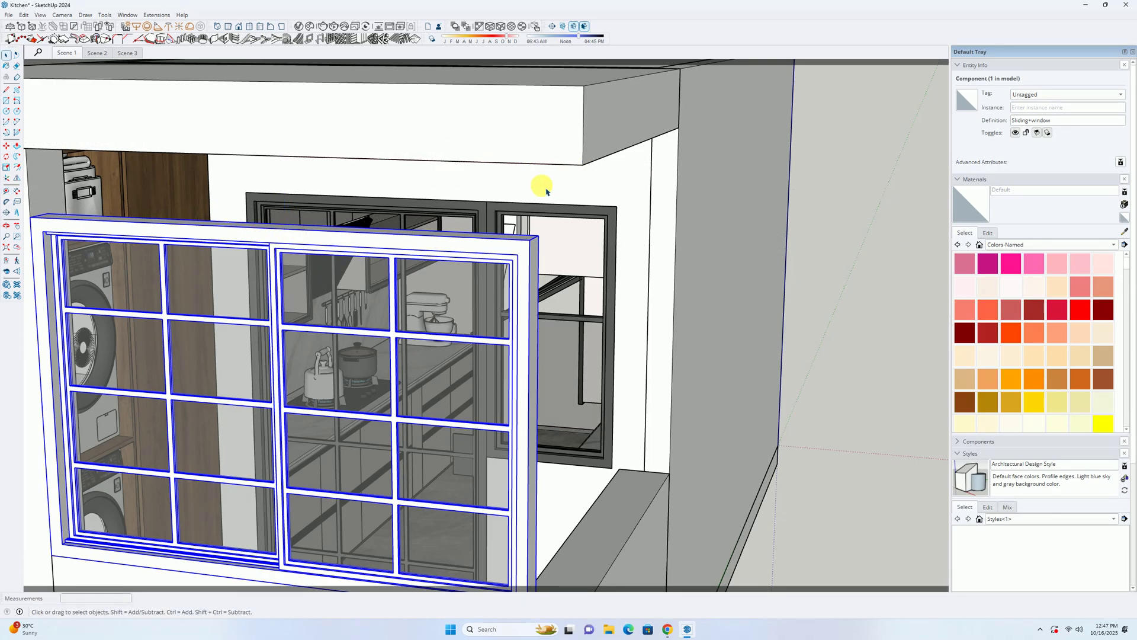
Step: Reopen the sliding window component and its sash group for editing
{"action": "scroll", "coordinate": [566, 177], "scroll_direction": "down", "scroll_amount": 3}
{"action": "middle_click_drag", "start_coordinate": [368, 244], "coordinate": [415, 224]}
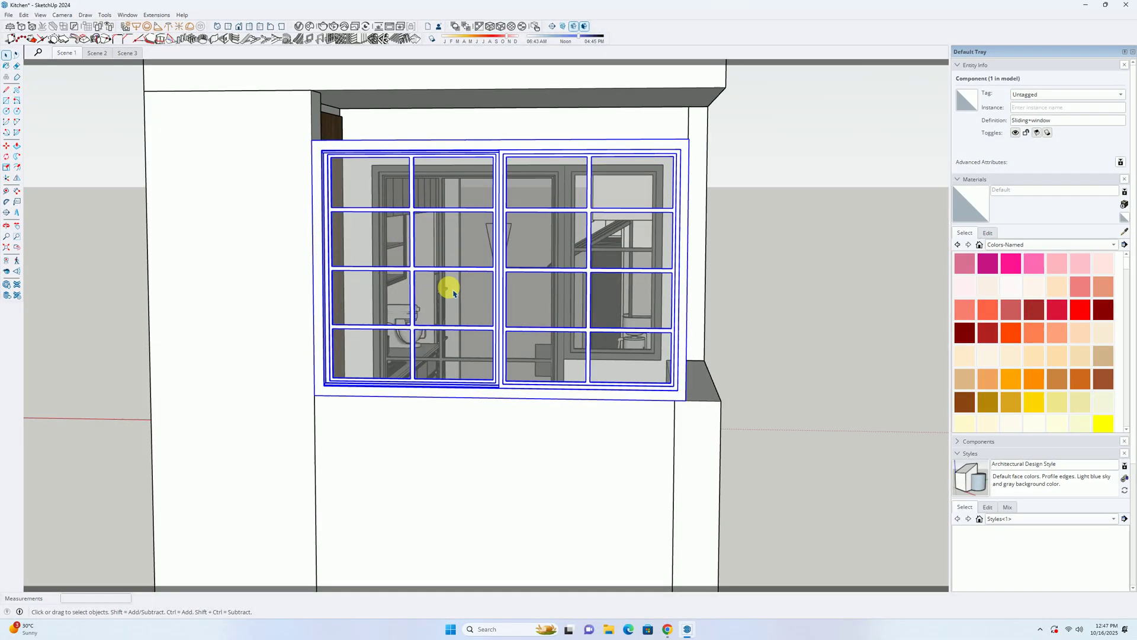
{"action": "middle_click_drag", "start_coordinate": [437, 338], "coordinate": [406, 201]}
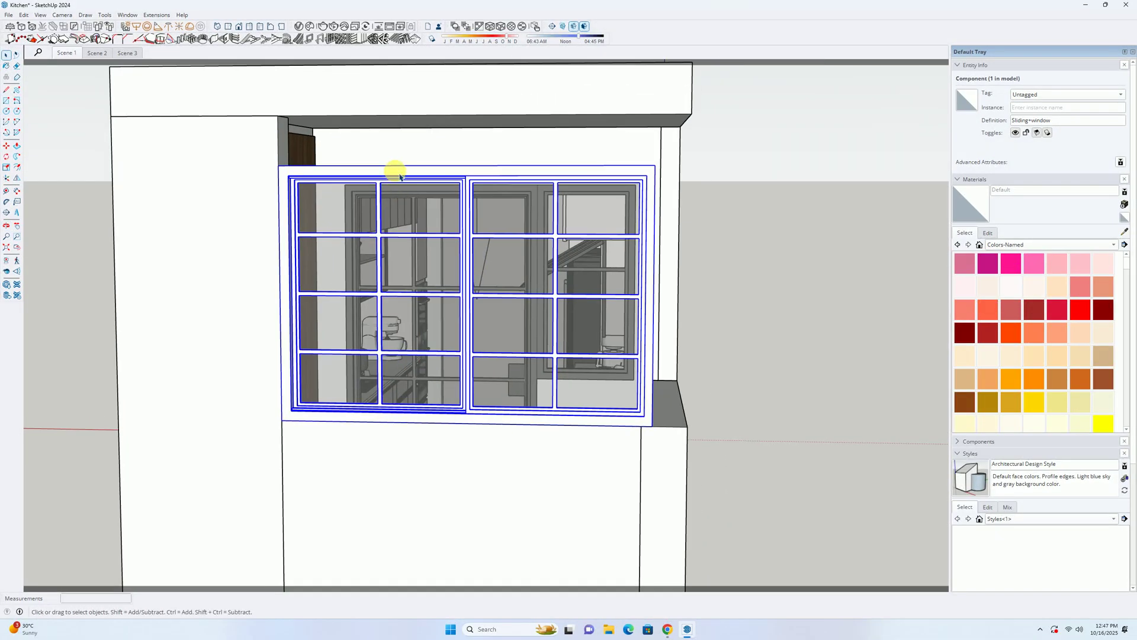
{"action": "double_click", "coordinate": [401, 176]}
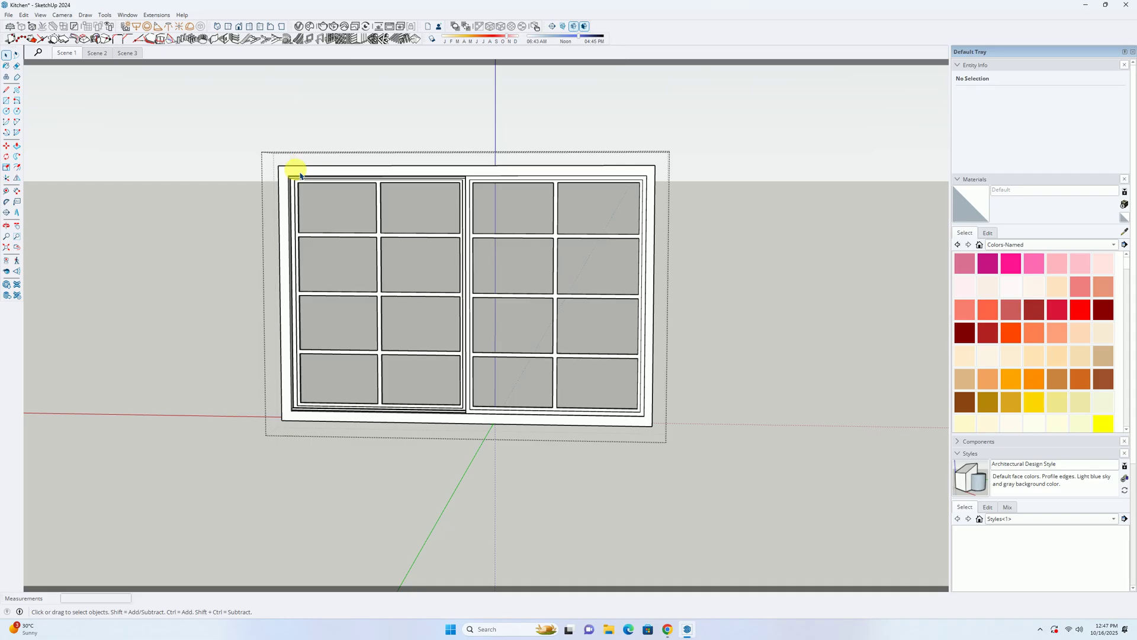
{"action": "left_click", "coordinate": [336, 229]}
{"action": "double_click", "coordinate": [339, 225]}
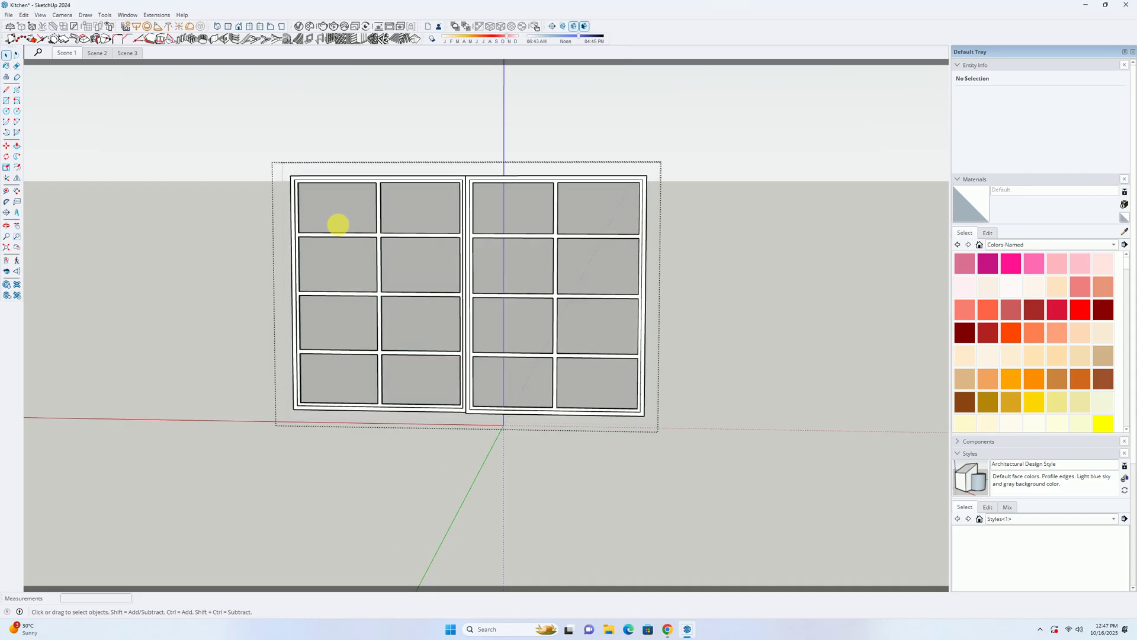
{"action": "middle_click_drag", "start_coordinate": [338, 223], "coordinate": [355, 213]}
{"action": "left_click", "coordinate": [350, 215]}
Step: Raise the upper three pane rows of both sashes by 50 mm to heighten the bottom row
{"action": "left_click_drag", "start_coordinate": [215, 140], "coordinate": [809, 368]}
{"action": "left_click_drag", "start_coordinate": [726, 351], "coordinate": [726, 332]}
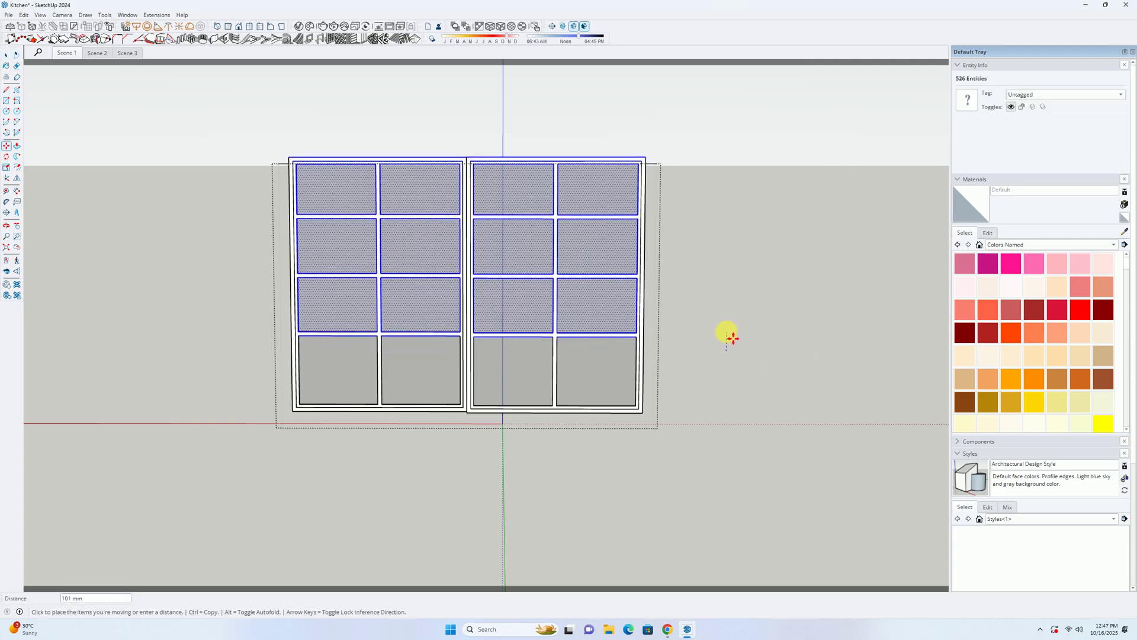
{"action": "type", "text": "5"}
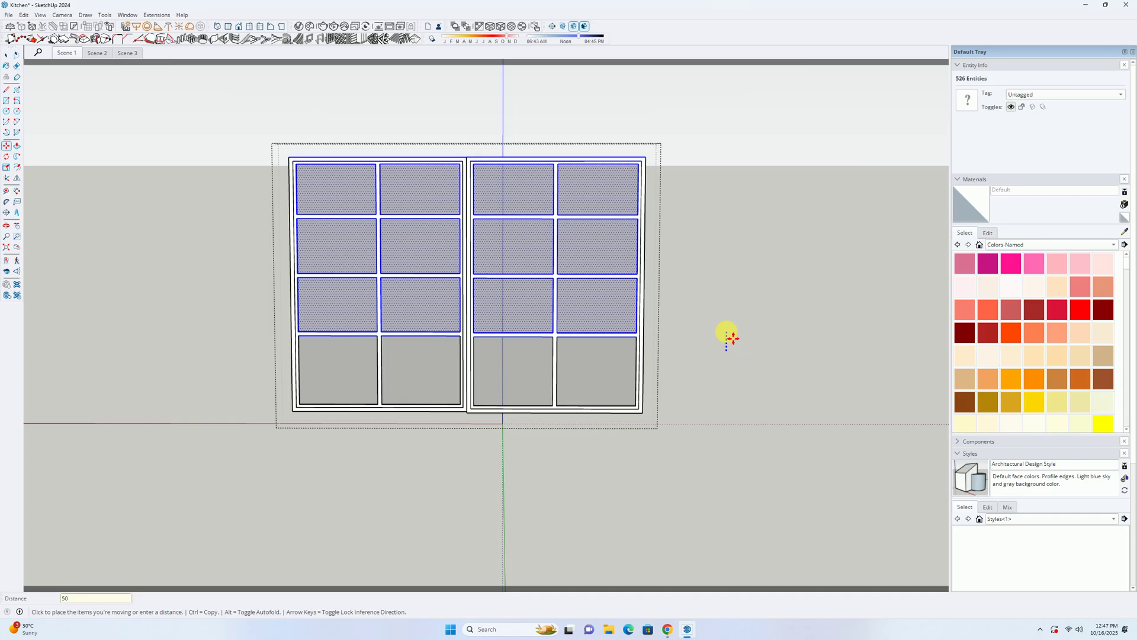
{"action": "type", "text": "0"}
{"action": "key", "text": "Return"}
{"action": "key", "text": "space"}
Step: Raise the top two pane rows of both sashes by 50 mm to heighten the second row from the bottom
{"action": "left_click_drag", "start_coordinate": [259, 127], "coordinate": [730, 306]}
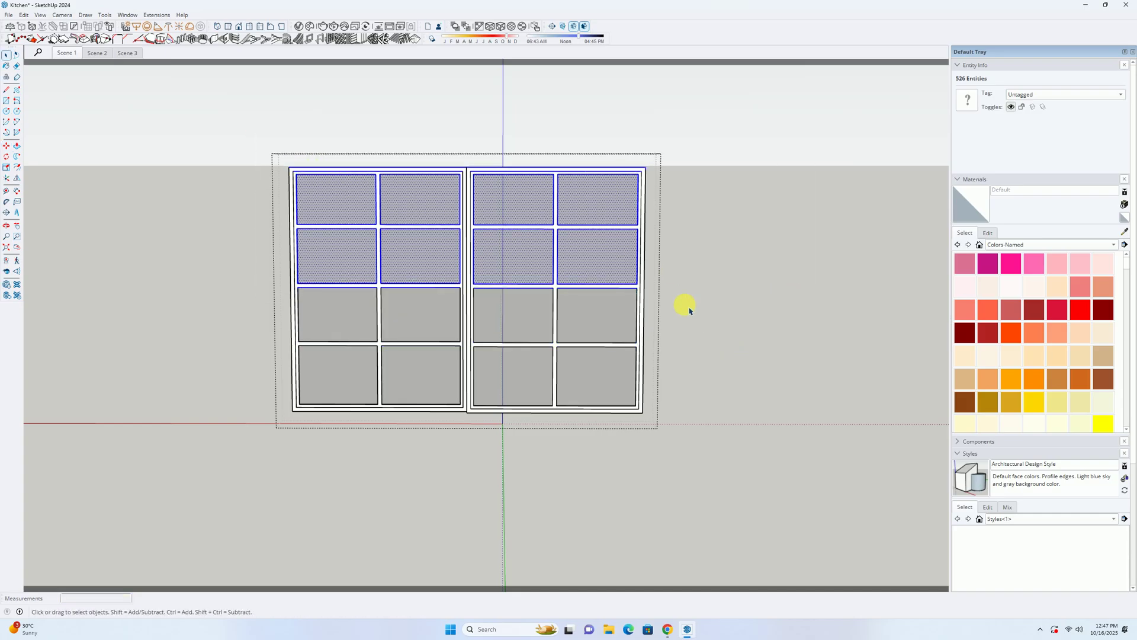
{"action": "key", "text": "m"}
{"action": "left_click_drag", "start_coordinate": [688, 313], "coordinate": [693, 302]}
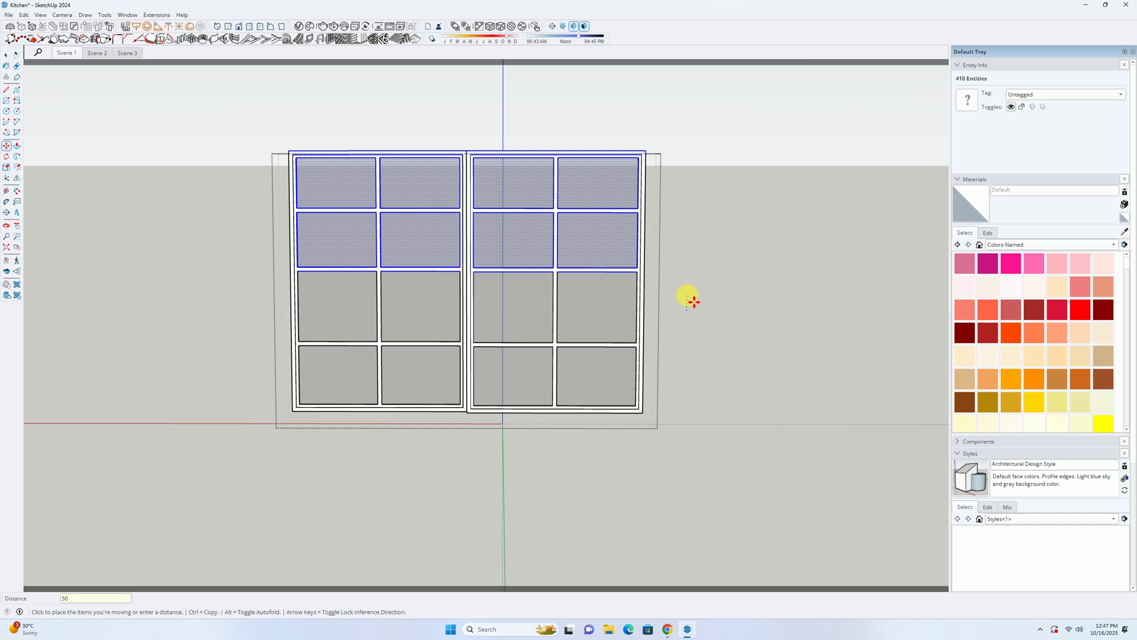
{"action": "type", "text": "5"}
{"action": "key", "text": "Return"}
{"action": "key", "text": "space"}
Step: Raise the top pane row of both sashes so the row beneath it matches the height of the enlarged lower rows
{"action": "left_click_drag", "start_coordinate": [232, 130], "coordinate": [827, 261]}
{"action": "key", "text": "m"}
{"action": "key", "text": "Return"}
{"action": "key", "text": "space"}
Step: Raise the top rails of both sashes by 50 mm to heighten the top pane row
{"action": "left_click_drag", "start_coordinate": [257, 115], "coordinate": [687, 186]}
{"action": "key", "text": "m"}
{"action": "left_click", "coordinate": [691, 241]}
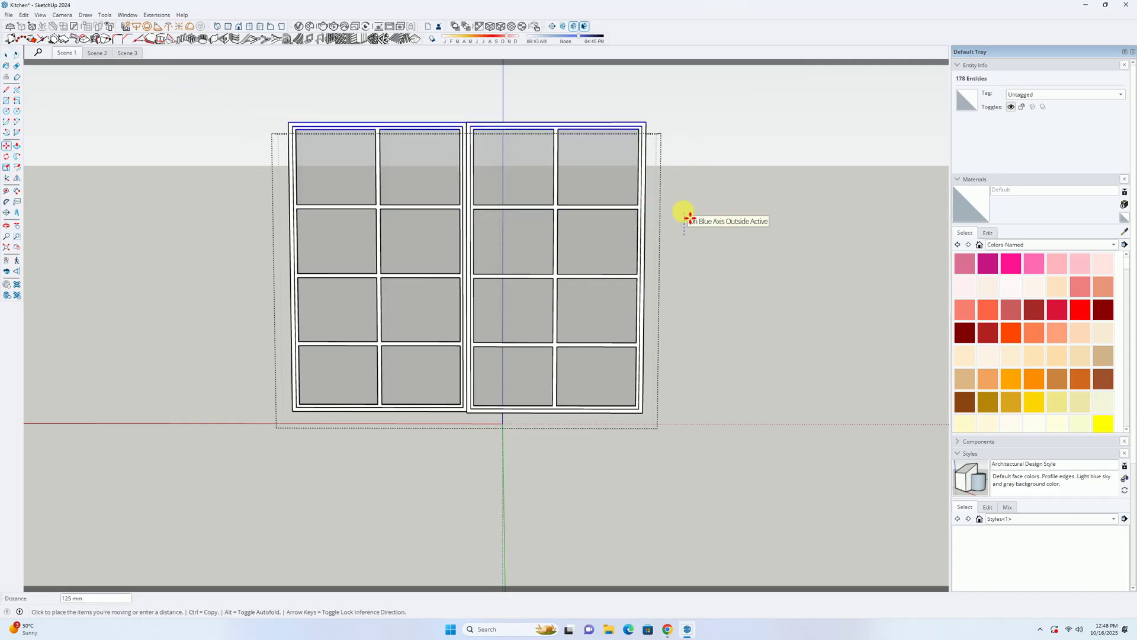
{"action": "key", "text": "Return"}
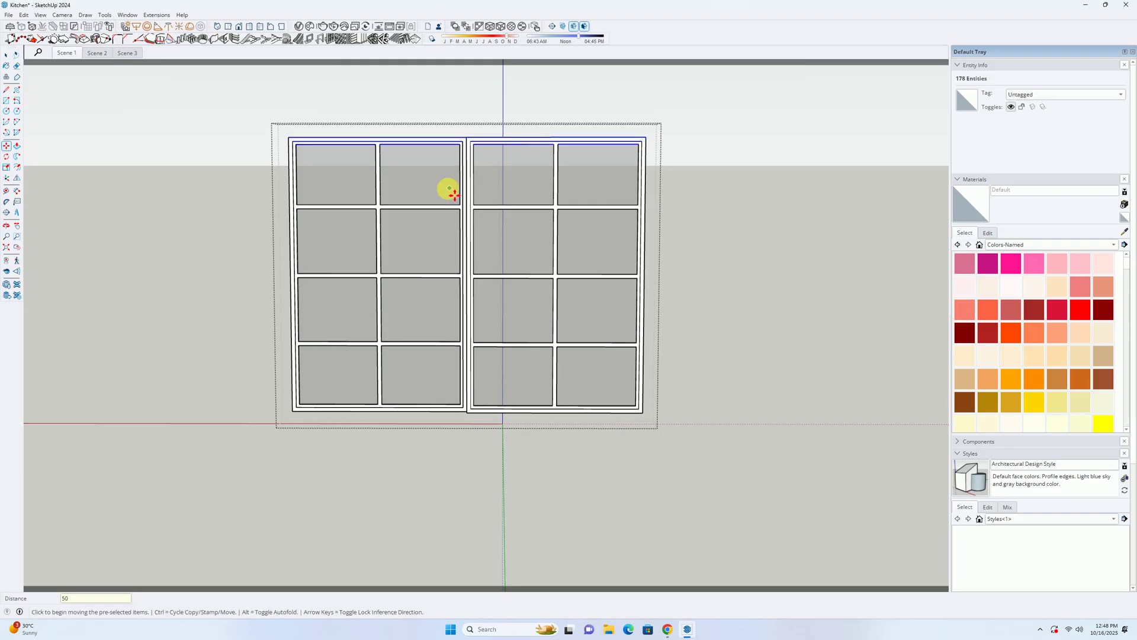
Step: Raise the outer frame's top rail so the frame encloses the heightened sashes
{"action": "key", "text": "ctrl+z"}
{"action": "key", "text": "space"}
{"action": "left_click_drag", "start_coordinate": [106, 126], "coordinate": [947, 232]}
{"action": "key", "text": "m"}
{"action": "left_click", "coordinate": [746, 296]}
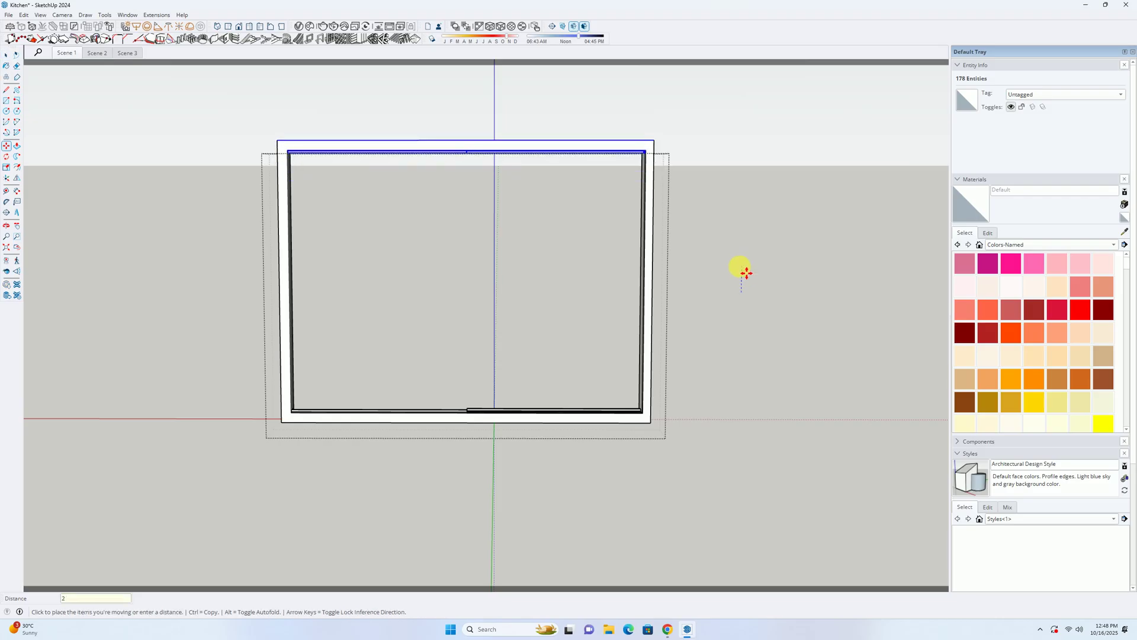
{"action": "key", "text": "ctrl+z"}
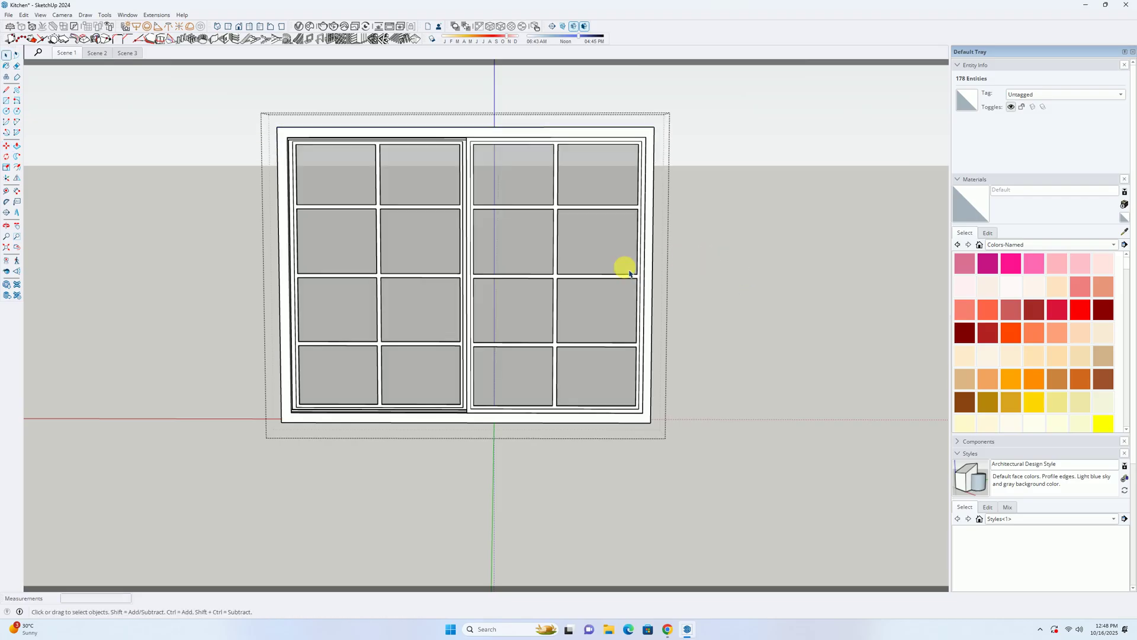
Step: Measure the sliding window's height and width against the wall opening with the Tape Measure
{"action": "key", "text": "space"}
{"action": "scroll", "coordinate": [625, 270], "scroll_direction": "down", "scroll_amount": 2}
{"action": "scroll", "coordinate": [627, 275], "scroll_direction": "down", "scroll_amount": 2}
{"action": "middle_click_drag", "start_coordinate": [691, 270], "coordinate": [458, 298]}
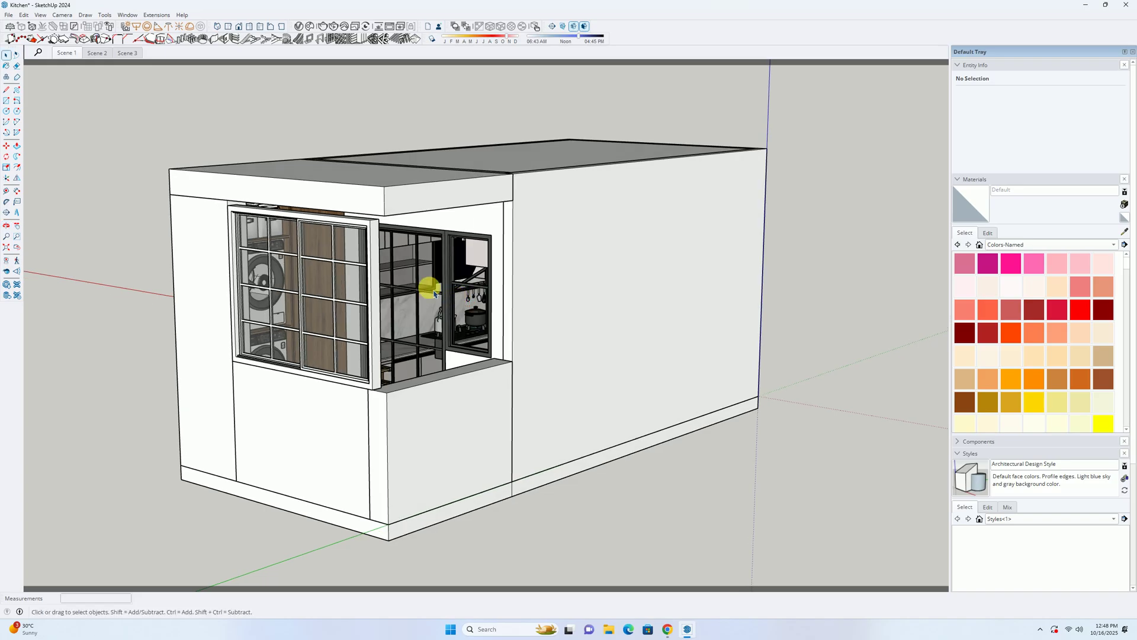
{"action": "scroll", "coordinate": [333, 255], "scroll_direction": "up", "scroll_amount": 3}
{"action": "middle_click_drag", "start_coordinate": [334, 255], "coordinate": [259, 358]}
{"action": "left_click", "coordinate": [249, 237]}
{"action": "middle_click_drag", "start_coordinate": [252, 237], "coordinate": [219, 216]}
{"action": "middle_click_drag", "start_coordinate": [78, 245], "coordinate": [294, 471]}
{"action": "key", "text": "t"}
{"action": "left_click", "coordinate": [238, 205]}
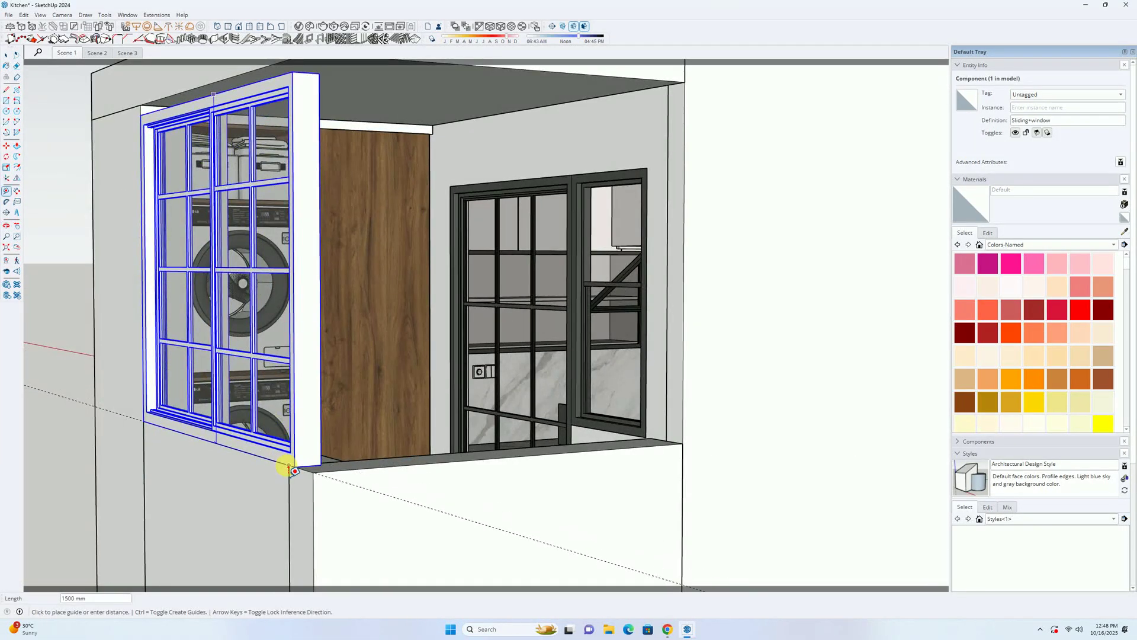
{"action": "middle_click_drag", "start_coordinate": [140, 368], "coordinate": [356, 394]}
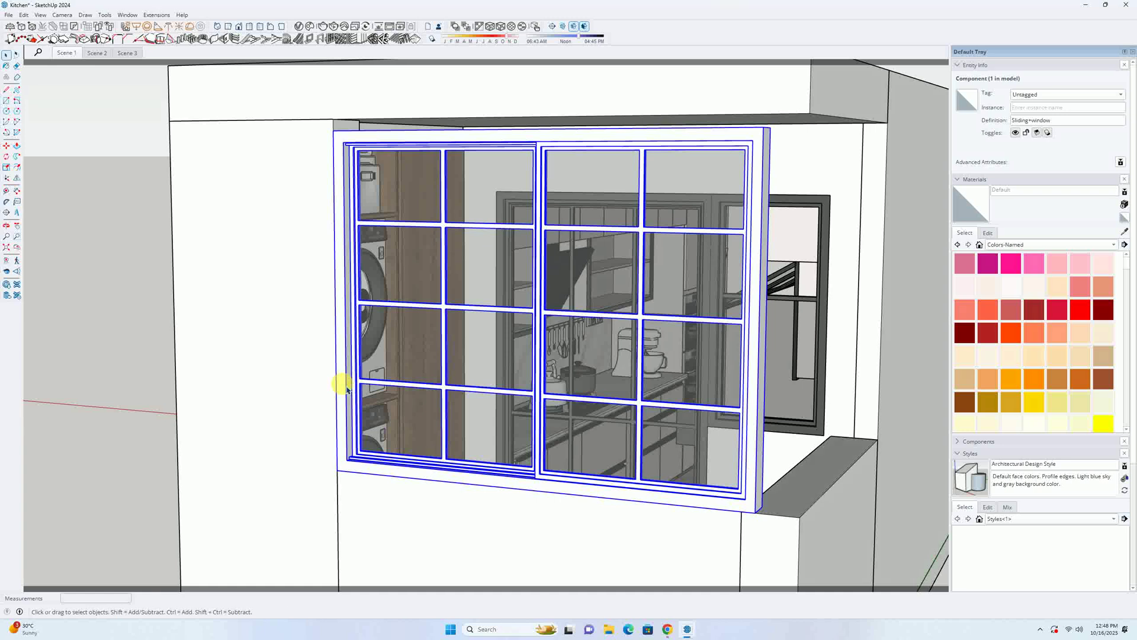
{"action": "left_click", "coordinate": [335, 359]}
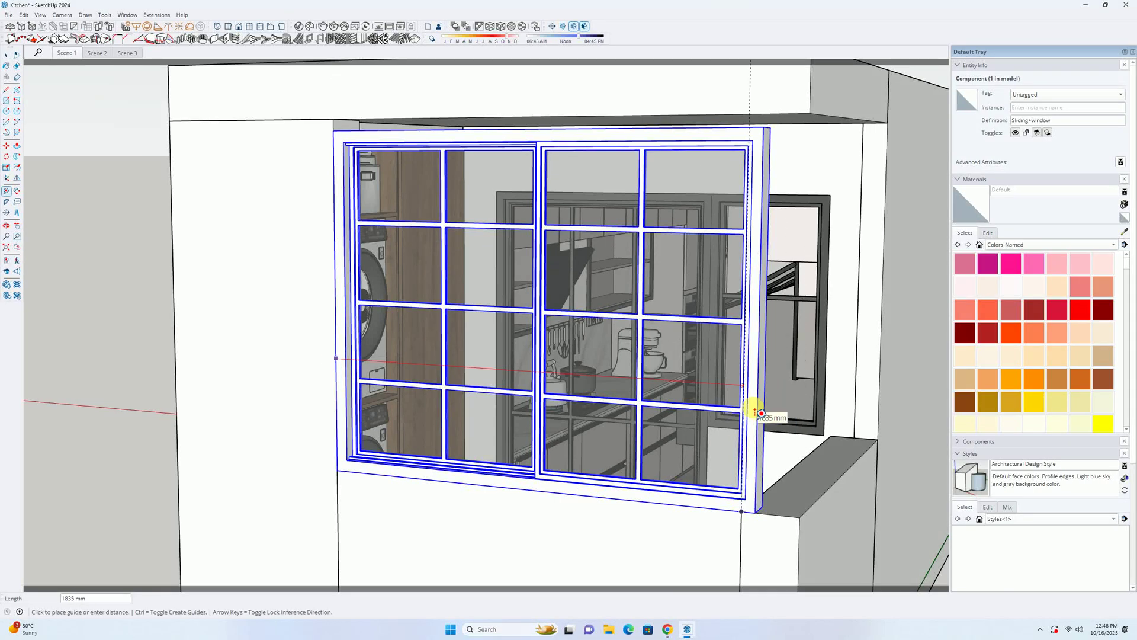
{"action": "key", "text": "space"}
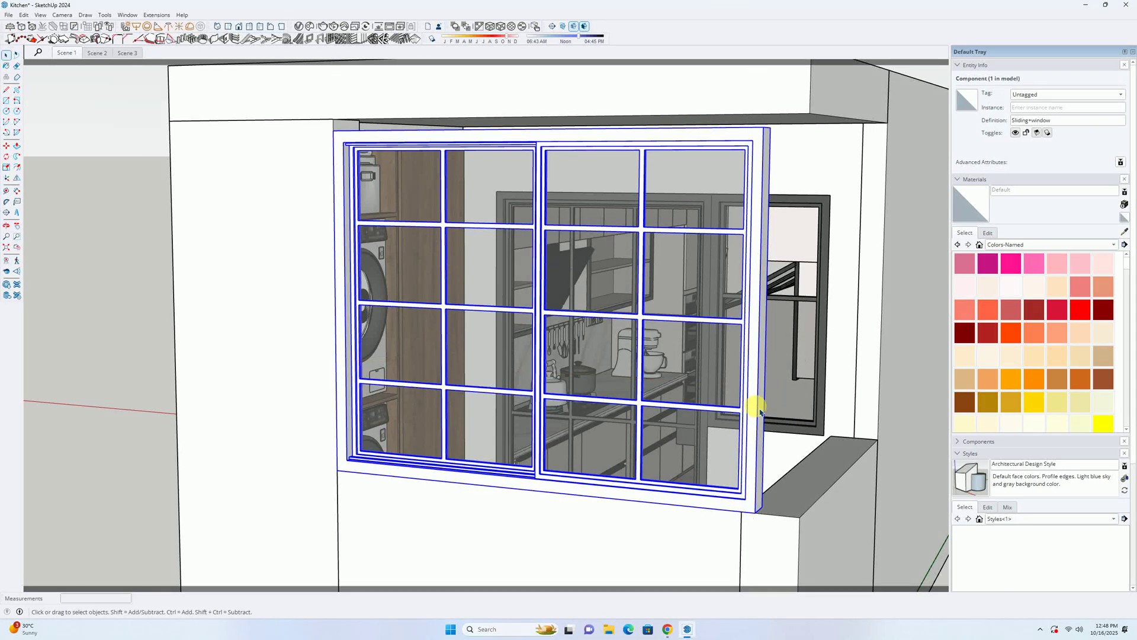
Step: Move the sliding window up from its top corner to meet the top of the wall opening
{"action": "scroll", "coordinate": [756, 401], "scroll_direction": "down", "scroll_amount": 3}
{"action": "middle_click_drag", "start_coordinate": [754, 401], "coordinate": [588, 403]}
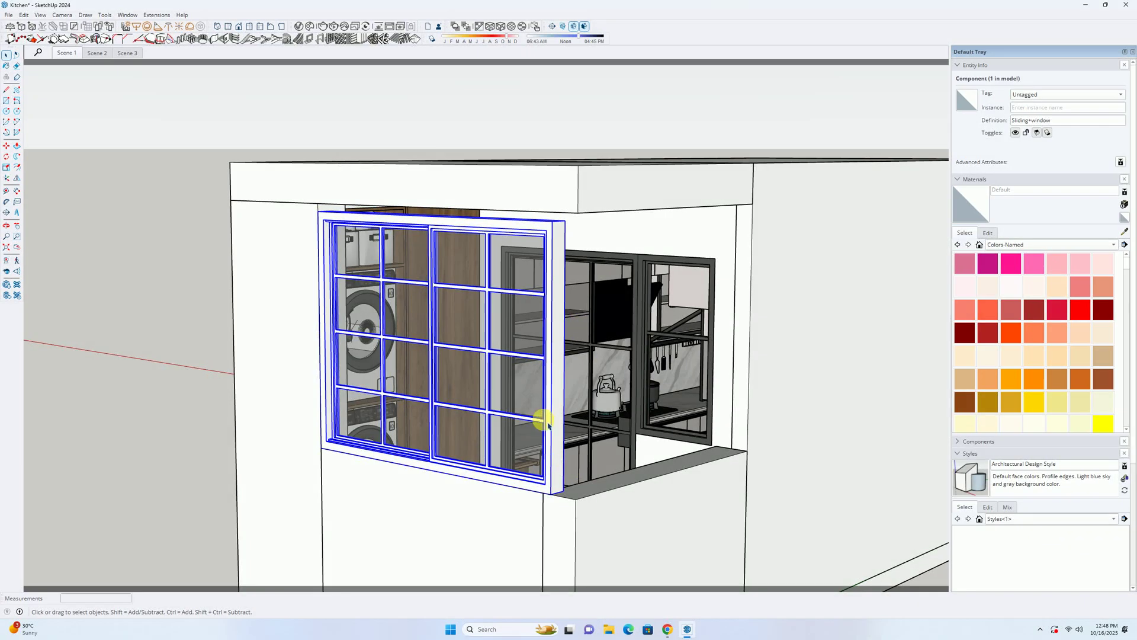
{"action": "scroll", "coordinate": [306, 228], "scroll_direction": "up", "scroll_amount": 2}
{"action": "key", "text": "m"}
{"action": "left_click", "coordinate": [339, 222]}
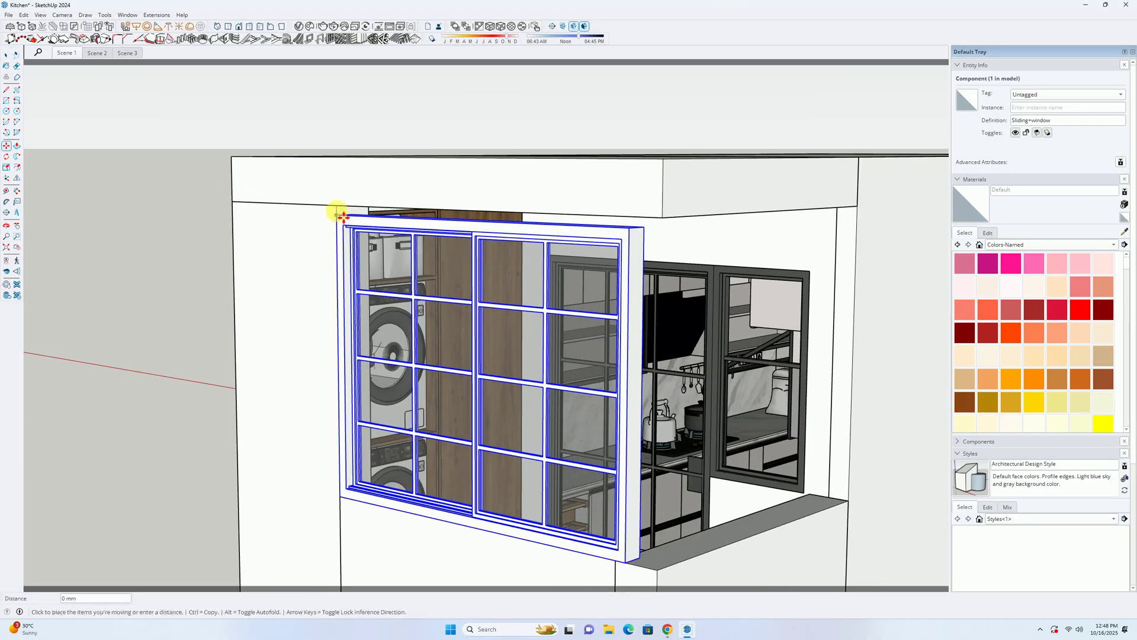
{"action": "left_click", "coordinate": [335, 203]}
{"action": "key", "text": "space"}
Step: Rotate a copy of the sliding window 90 degrees about its bottom corner onto the adjoining low wall
{"action": "scroll", "coordinate": [335, 199], "scroll_direction": "down", "scroll_amount": 3}
{"action": "scroll", "coordinate": [518, 392], "scroll_direction": "up", "scroll_amount": 3}
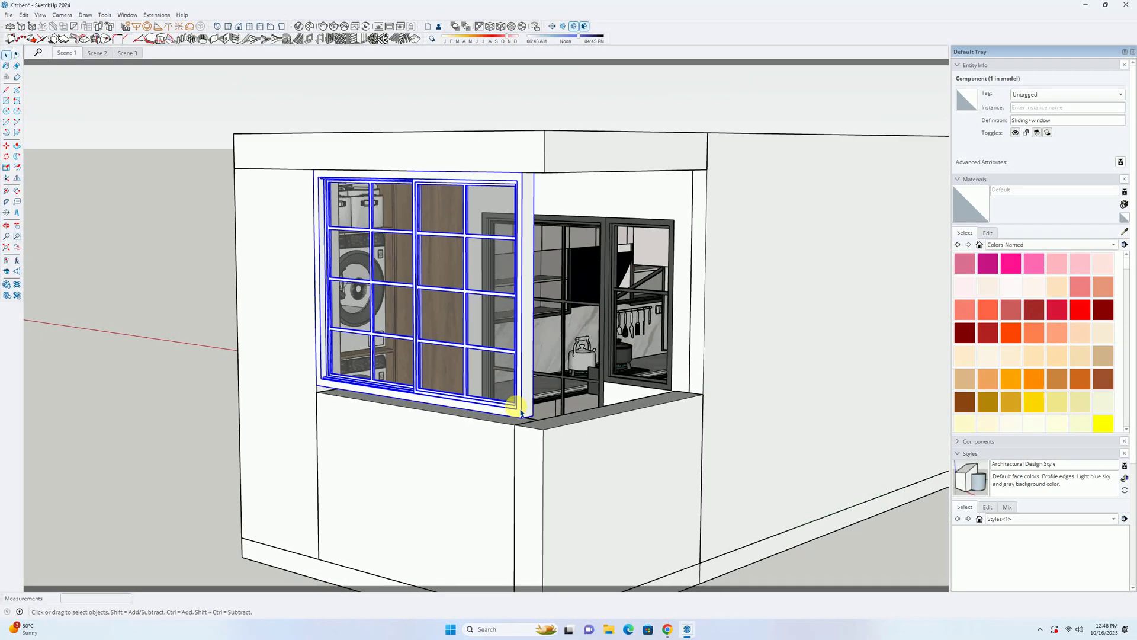
{"action": "middle_click_drag", "start_coordinate": [539, 422], "coordinate": [486, 461]}
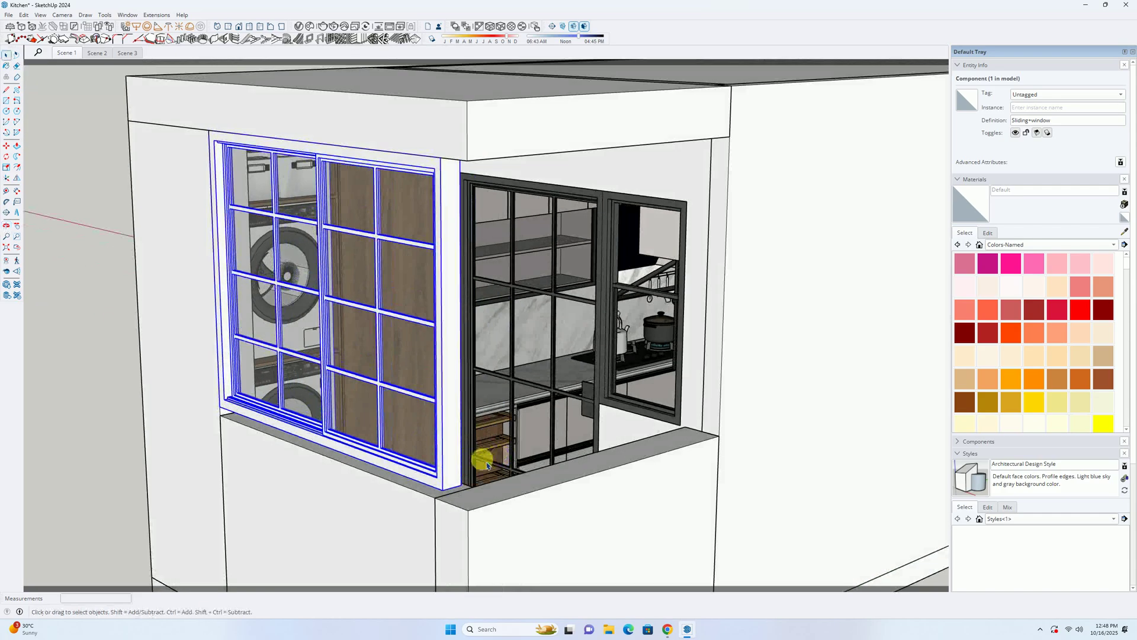
{"action": "key", "text": "q"}
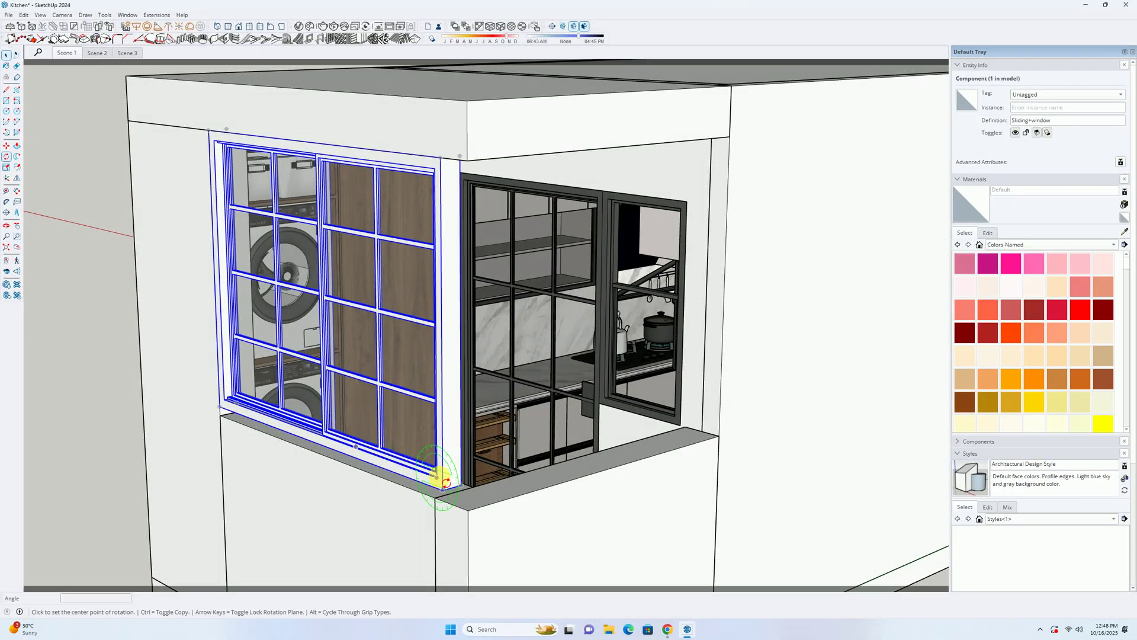
{"action": "left_click", "coordinate": [443, 490]}
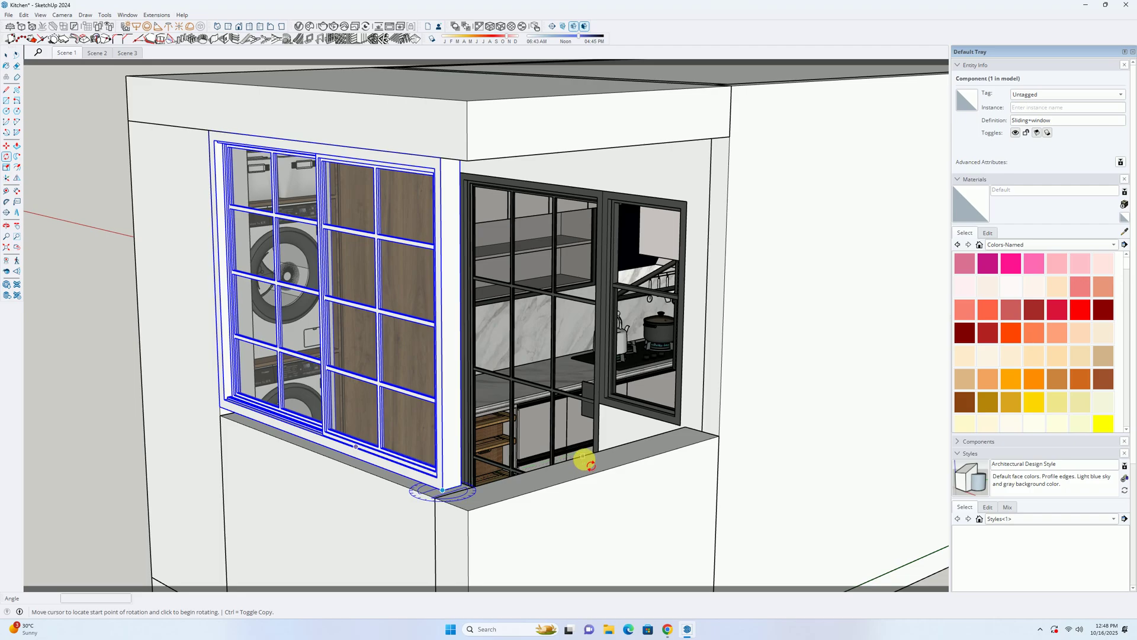
{"action": "left_click", "coordinate": [400, 513]}
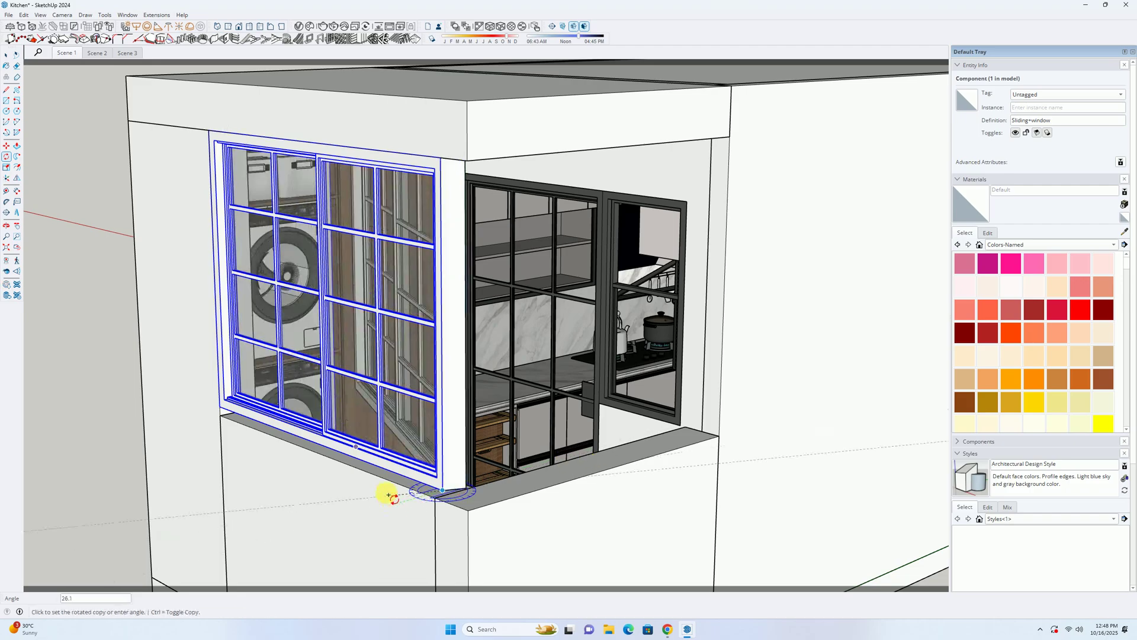
{"action": "type", "text": "90"}
{"action": "key", "text": "Return"}
Step: Raise the top face of the low wall under the original window by 10 mm with Push/Pull
{"action": "mouse_move", "coordinate": [450, 498]}
{"action": "middle_mouse_down"}
{"action": "mouse_move", "coordinate": [538, 472]}
{"action": "mouse_move", "coordinate": [428, 460]}
{"action": "mouse_move", "coordinate": [560, 450]}
{"action": "mouse_move", "coordinate": [461, 499]}
{"action": "middle_mouse_up"}
{"action": "double_click", "coordinate": [494, 452]}
{"action": "key", "text": "p"}
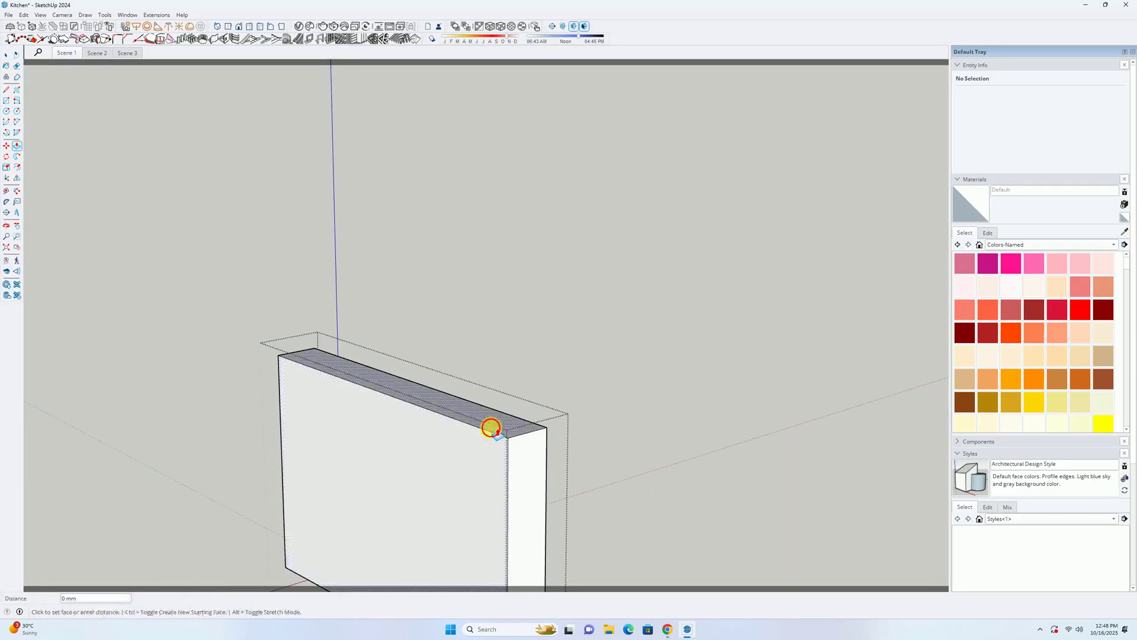
{"action": "left_click", "coordinate": [490, 424]}
{"action": "type", "text": "10"}
{"action": "key", "text": "Return"}
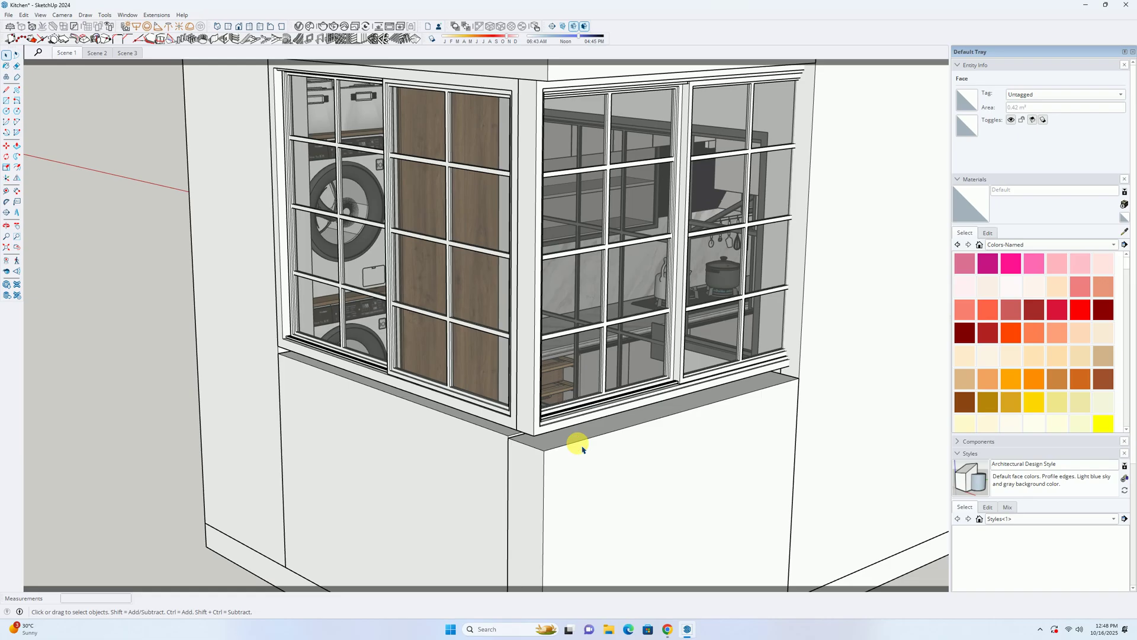
Step: Apply the same 10 mm Push/Pull to the top face of the low wall under the rotated window
{"action": "double_click", "coordinate": [582, 446]}
{"action": "key", "text": "p"}
{"action": "double_click", "coordinate": [560, 443]}
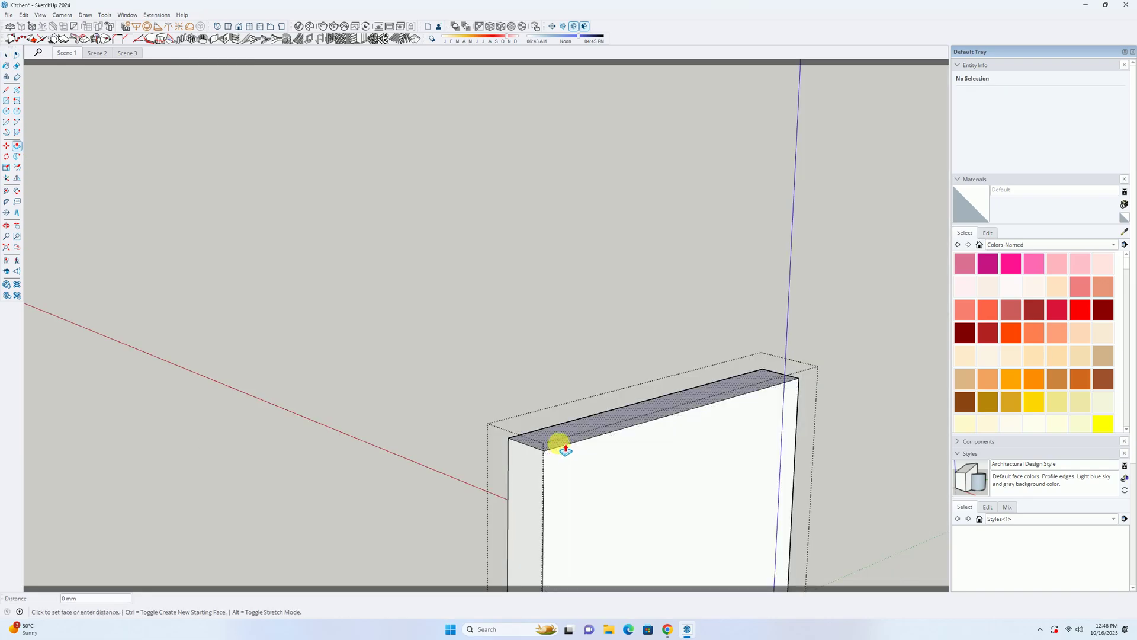
{"action": "key", "text": "space"}
{"action": "key", "text": "Escape"}
Step: Hide the long exterior wall beside the rotated window to expose the kitchen behind it
{"action": "scroll", "coordinate": [571, 437], "scroll_direction": "down", "scroll_amount": 3}
{"action": "middle_click_drag", "start_coordinate": [575, 436], "coordinate": [527, 465]}
{"action": "scroll", "coordinate": [521, 486], "scroll_direction": "up", "scroll_amount": 4}
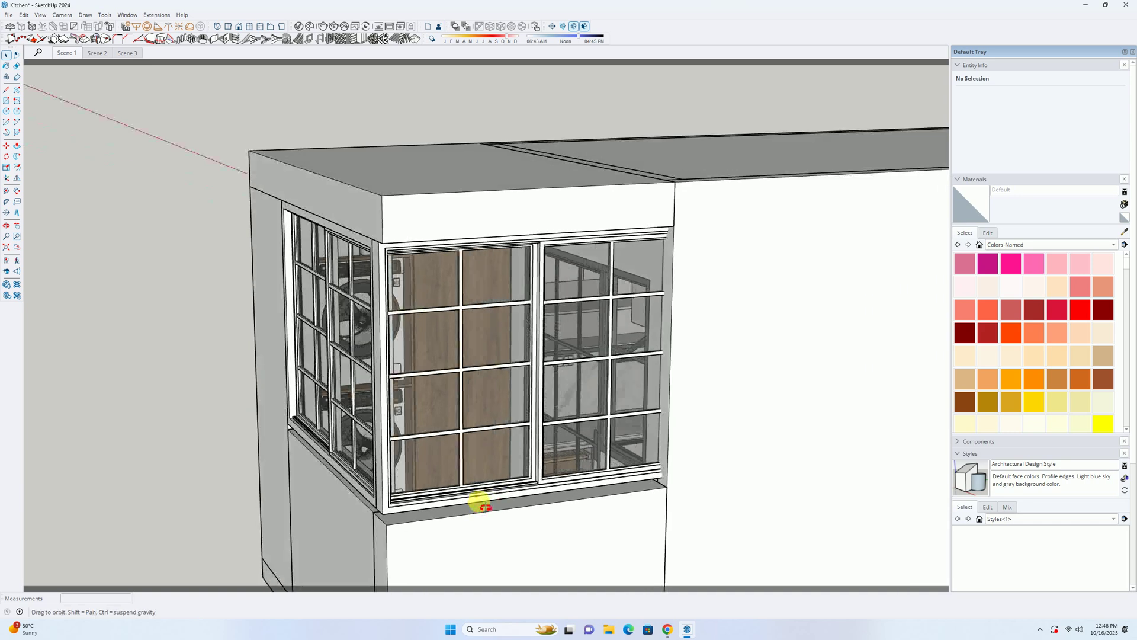
{"action": "left_click", "coordinate": [491, 500]}
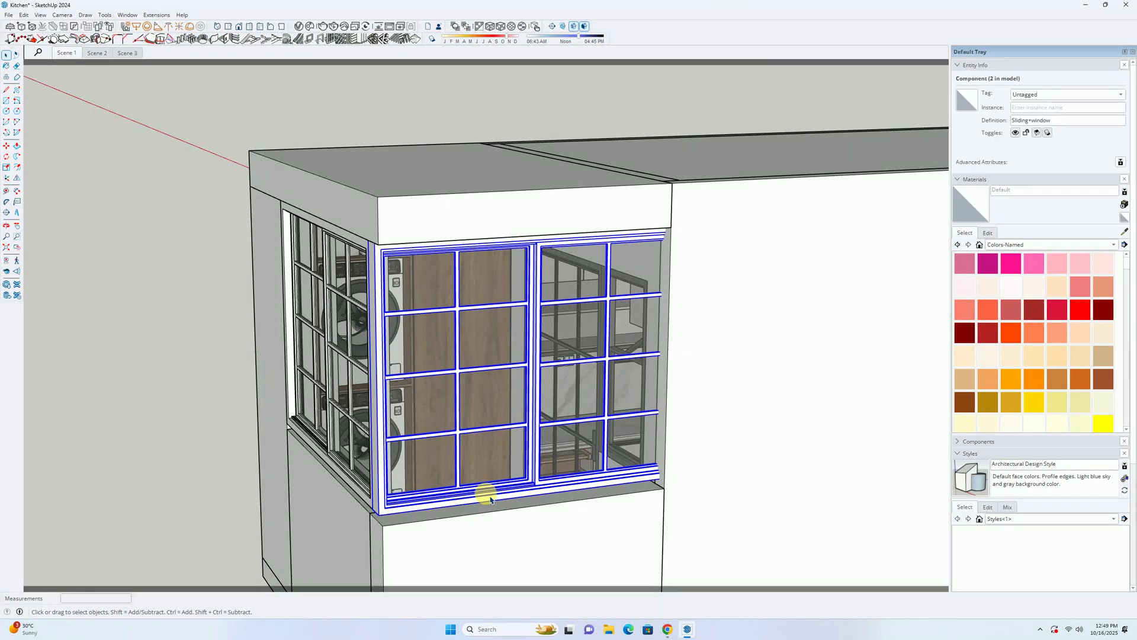
{"action": "middle_click_drag", "start_coordinate": [561, 506], "coordinate": [611, 491]}
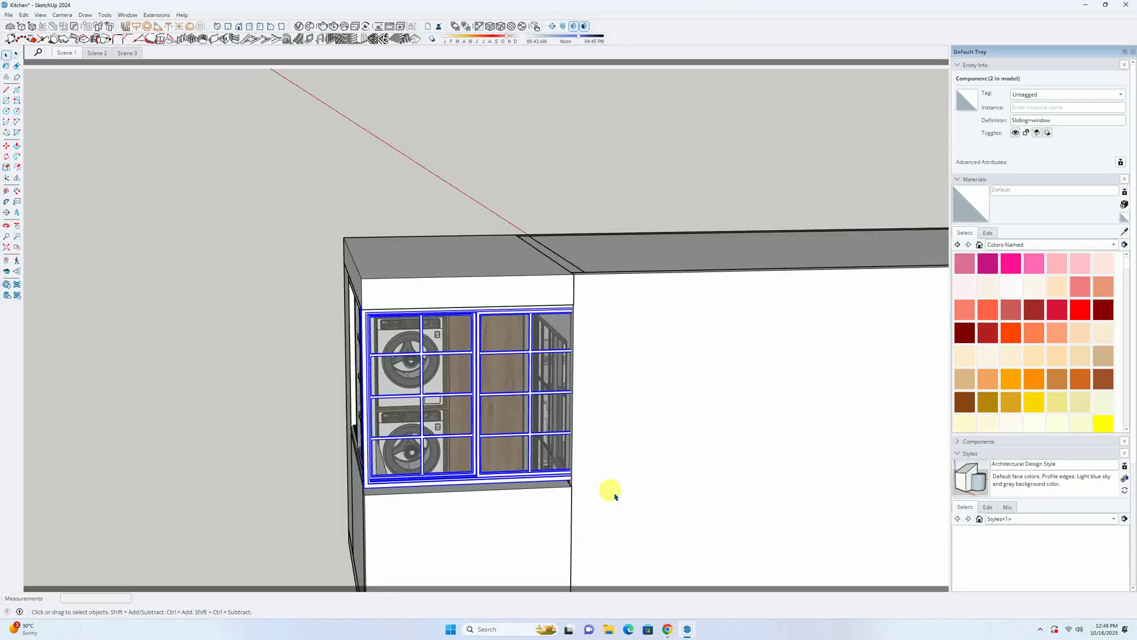
{"action": "double_click", "coordinate": [615, 497]}
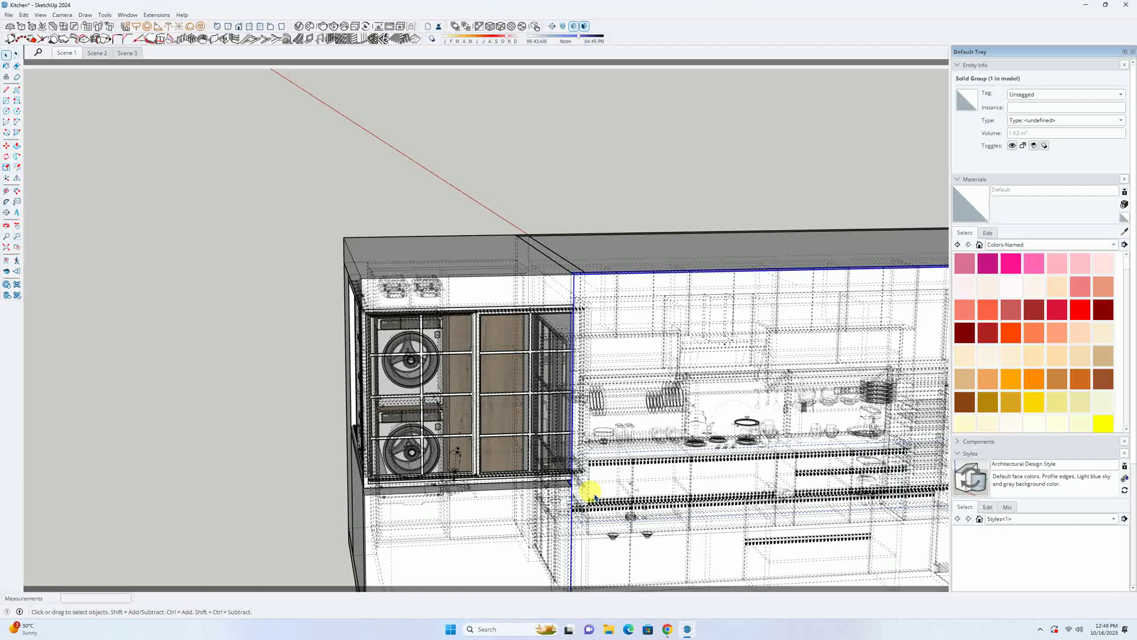
{"action": "key", "text": "Escape"}
{"action": "scroll", "coordinate": [577, 485], "scroll_direction": "up", "scroll_amount": 5}
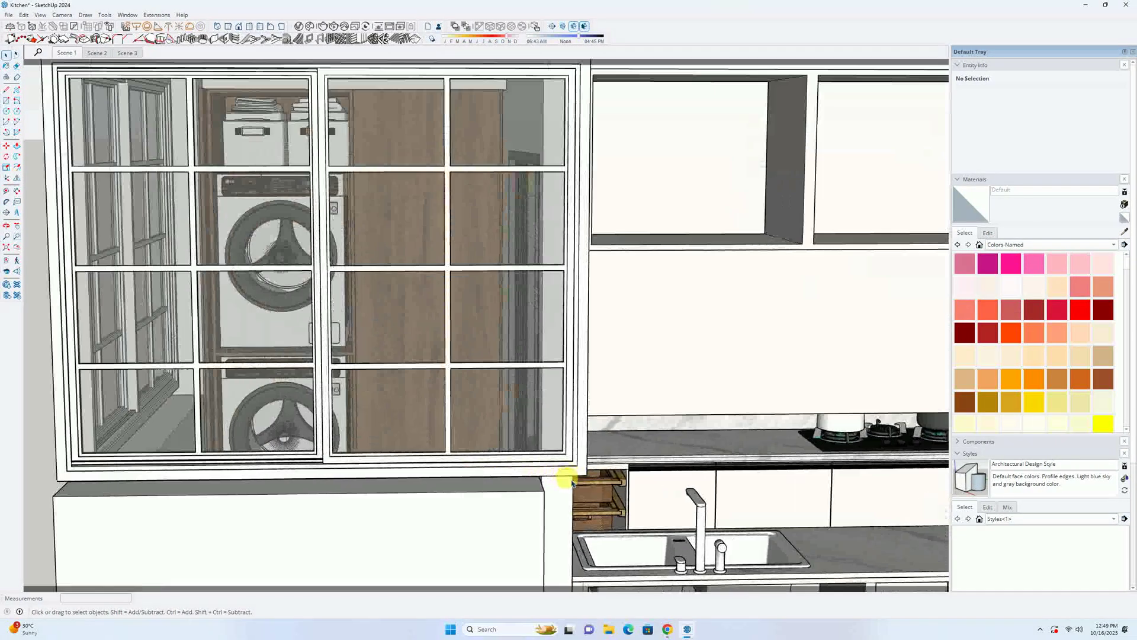
Step: Measure how far the rotated window extends past the end of the low wall beneath it
{"action": "key", "text": "t"}
{"action": "scroll", "coordinate": [569, 477], "scroll_direction": "up", "scroll_amount": 3}
{"action": "left_click", "coordinate": [590, 457]}
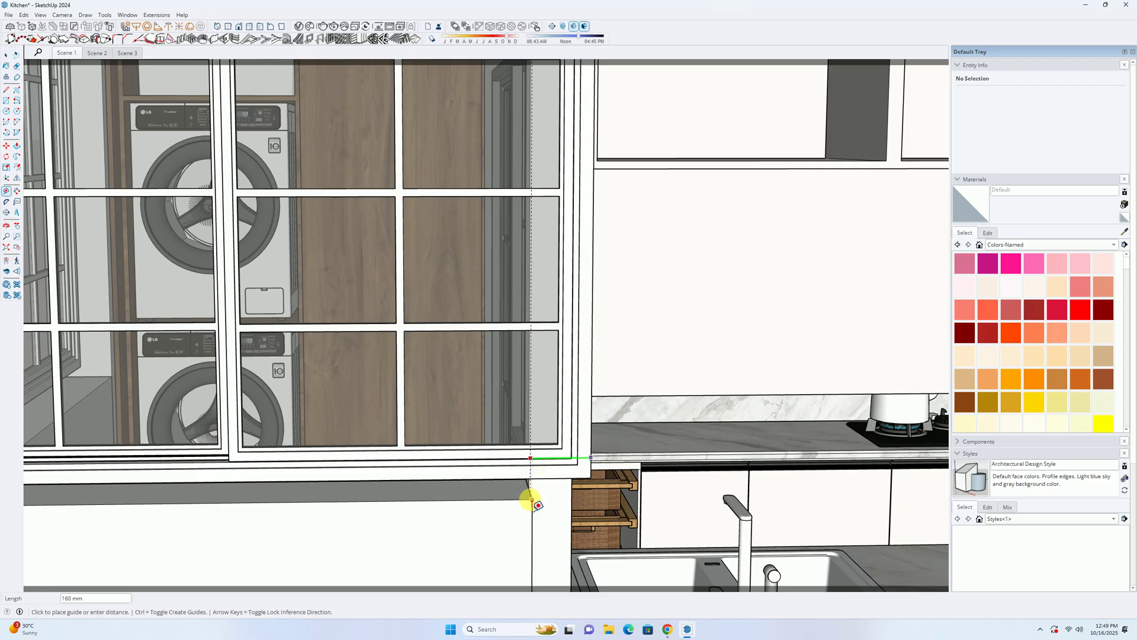
{"action": "scroll", "coordinate": [531, 502], "scroll_direction": "down", "scroll_amount": 3}
{"action": "key", "text": "space"}
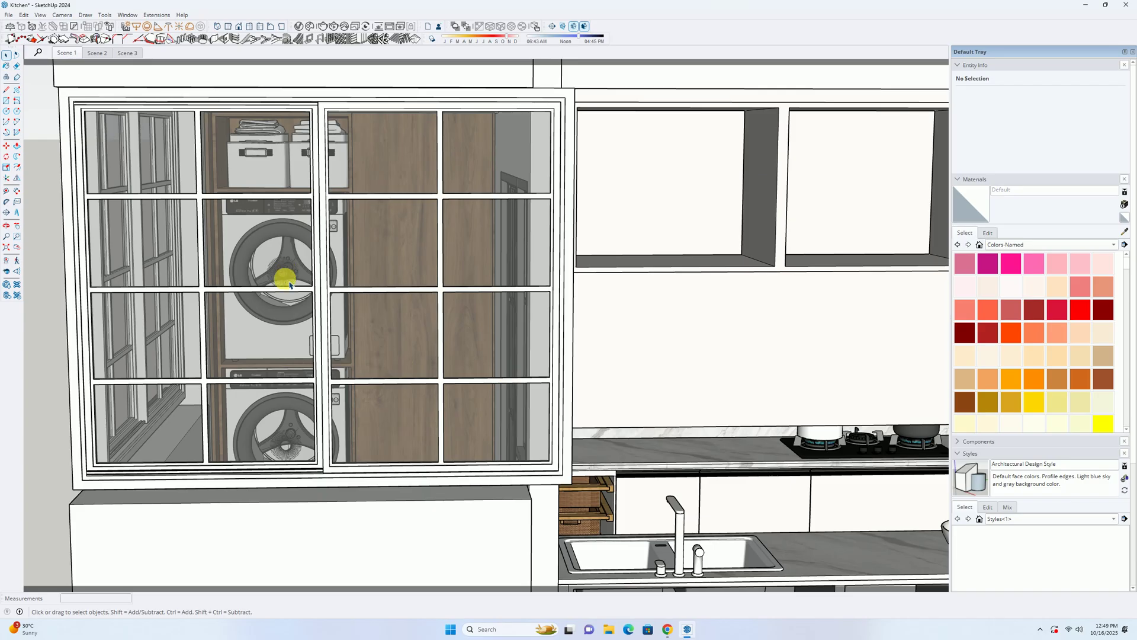
Step: Make the rotated window a unique component and open it for editing
{"action": "left_click", "coordinate": [274, 98]}
{"action": "scroll", "coordinate": [297, 157], "scroll_direction": "down", "scroll_amount": 3}
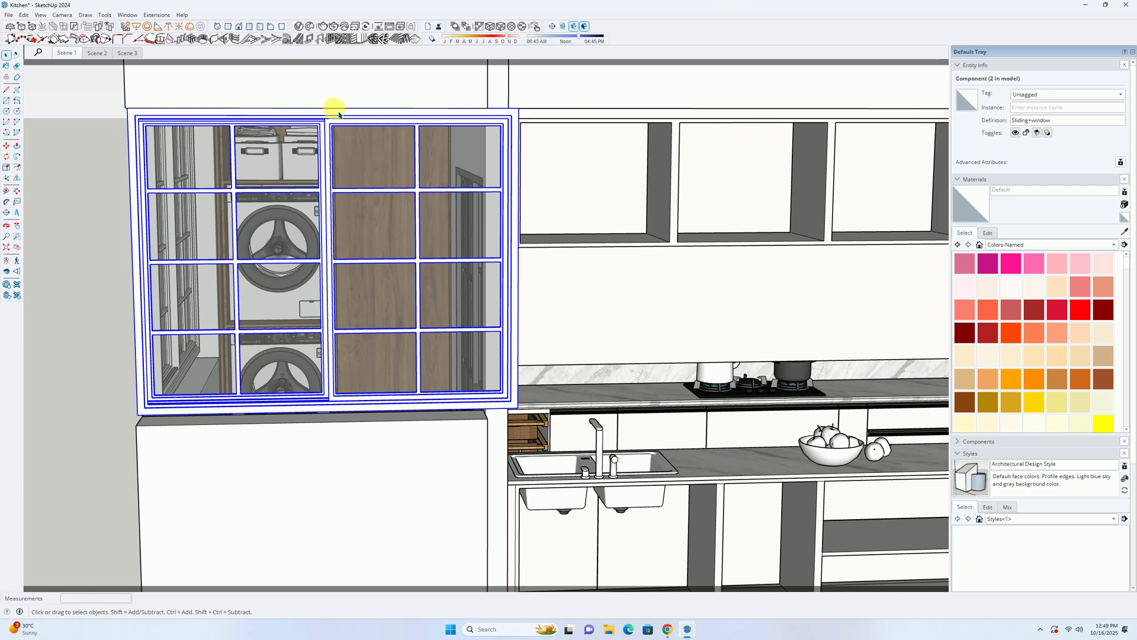
{"action": "right_click", "coordinate": [336, 112]}
{"action": "left_click", "coordinate": [379, 170]}
{"action": "double_click", "coordinate": [312, 116]}
{"action": "middle_click_drag", "start_coordinate": [299, 119], "coordinate": [394, 140], "text": "shift"}
{"action": "left_click", "coordinate": [399, 143]}
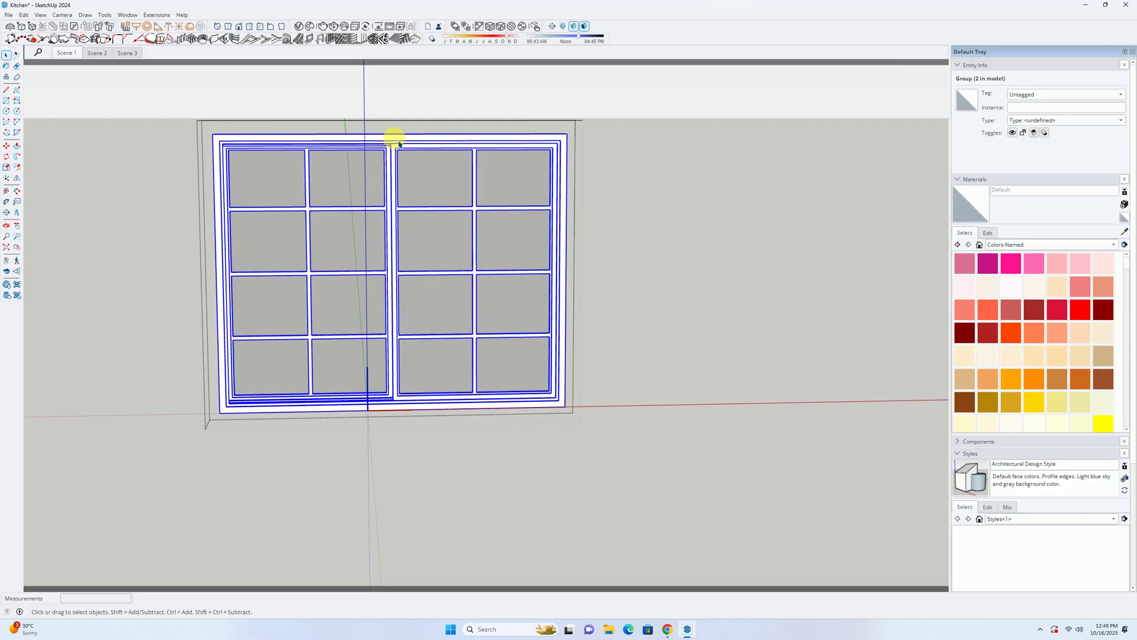
{"action": "key", "text": "Escape"}
{"action": "left_click", "coordinate": [501, 136]}
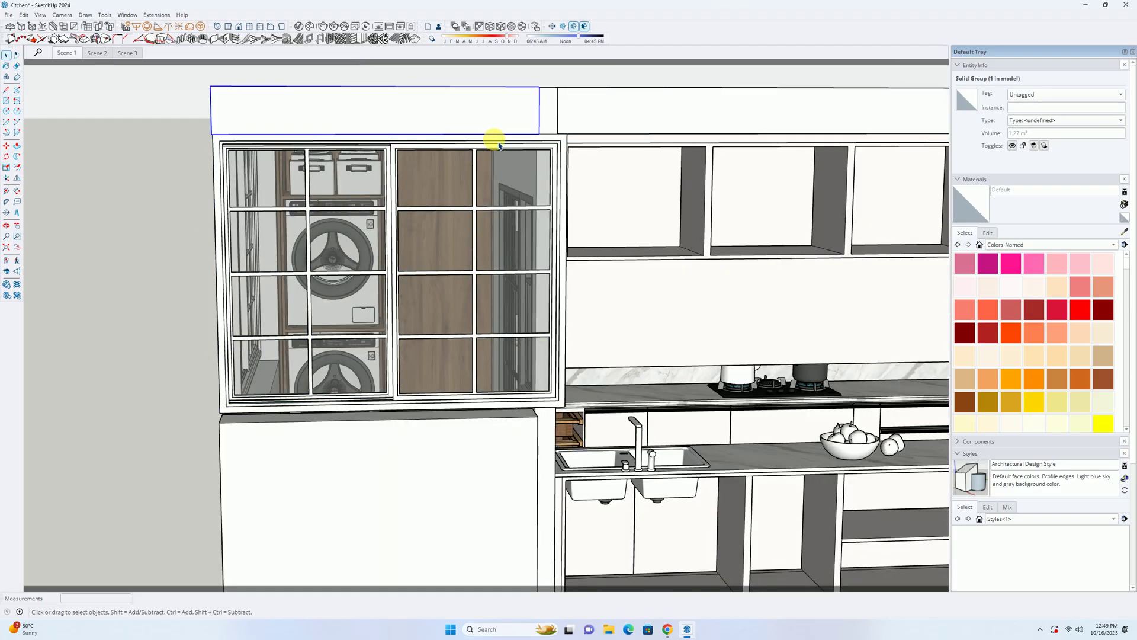
{"action": "double_click", "coordinate": [504, 143]}
{"action": "double_click", "coordinate": [504, 143]}
{"action": "left_click", "coordinate": [523, 143]}
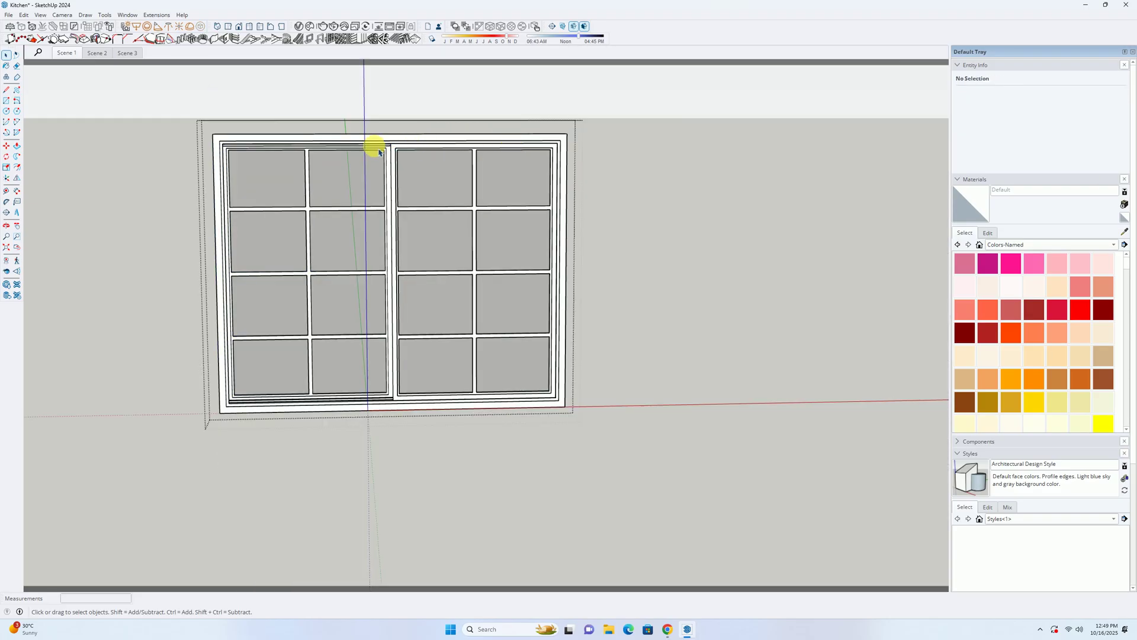
Step: Move the outer frame's kitchen-side stile inward to narrow that half of the frame
{"action": "double_click", "coordinate": [406, 140]}
{"action": "left_click_drag", "start_coordinate": [420, 118], "coordinate": [638, 462]}
{"action": "key", "text": "m"}
{"action": "left_click", "coordinate": [630, 462]}
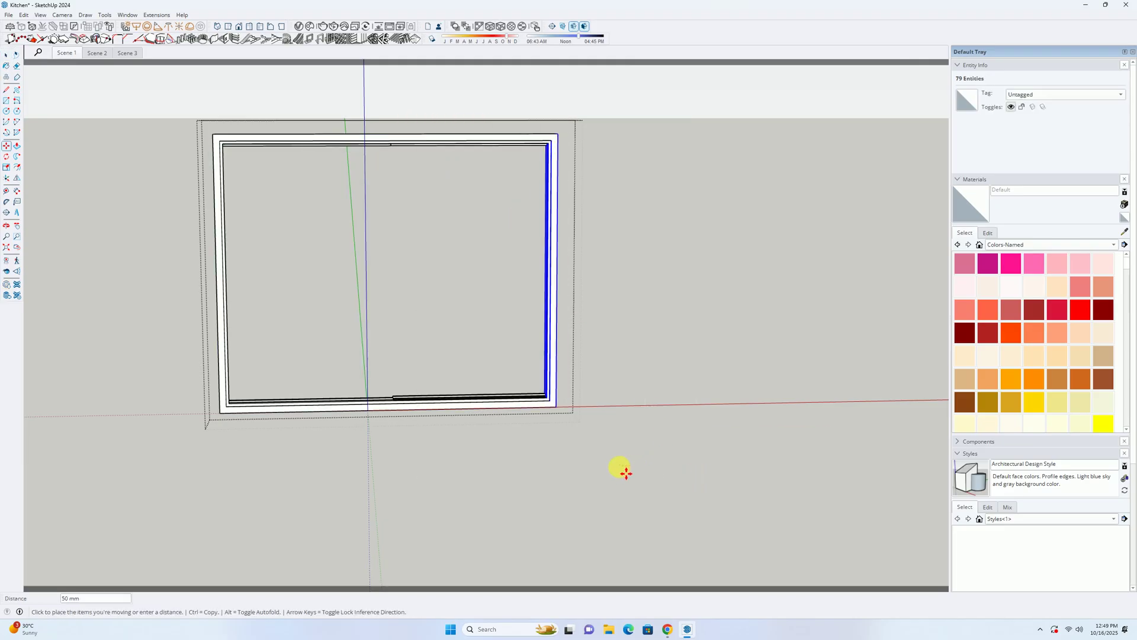
{"action": "left_click", "coordinate": [533, 433]}
{"action": "key", "text": "space"}
Step: Move the kitchen-side half of the outer frame, including its middle track ends, inward by 80 mm
{"action": "left_click_drag", "start_coordinate": [350, 114], "coordinate": [657, 489]}
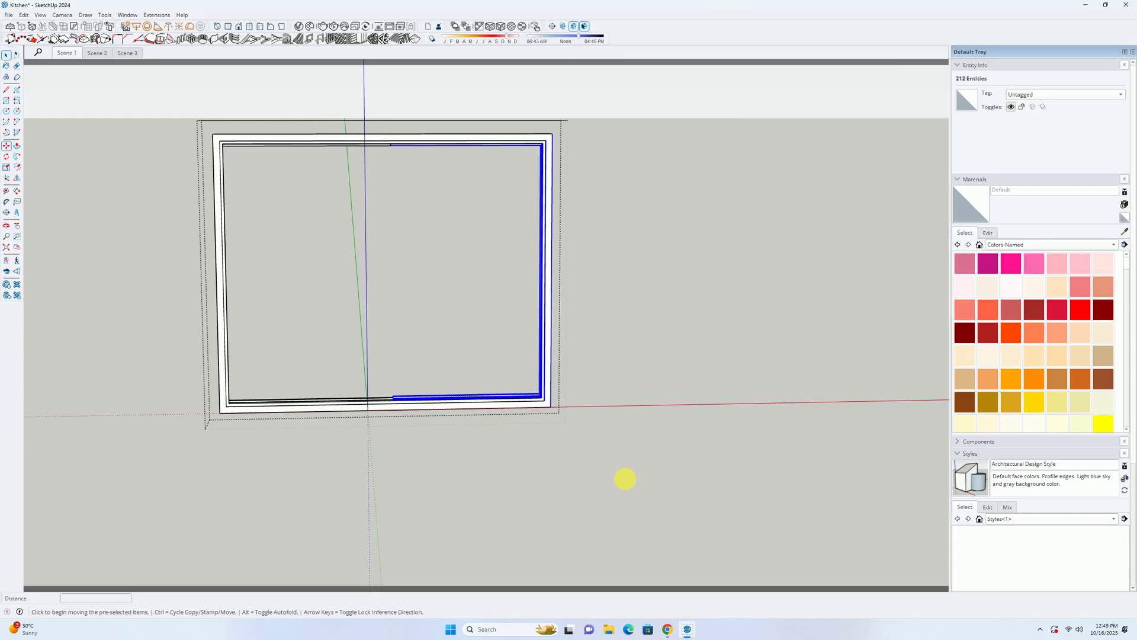
{"action": "key", "text": "m"}
{"action": "left_click", "coordinate": [630, 484]}
{"action": "type", "text": "80"}
{"action": "key", "text": "Return"}
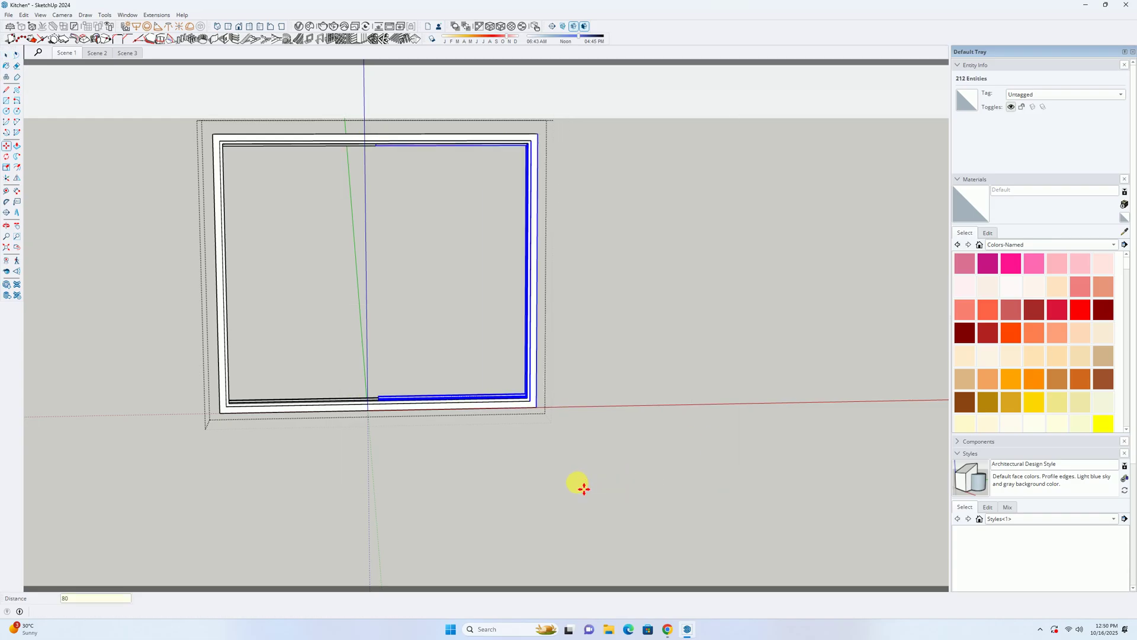
{"action": "key", "text": "space"}
{"action": "left_click", "coordinate": [569, 424]}
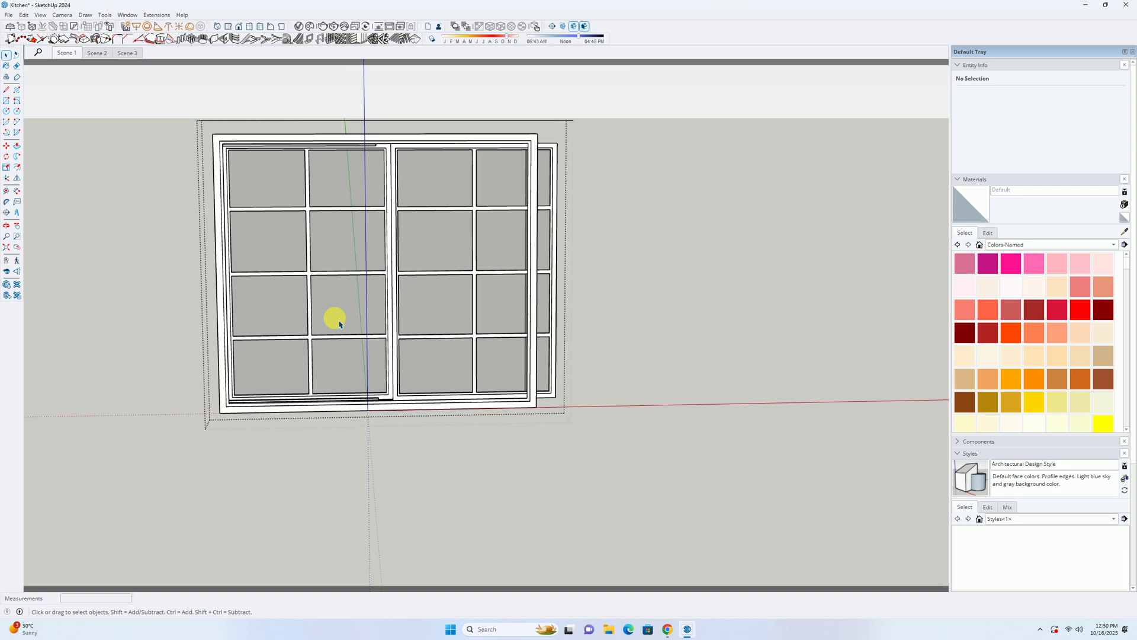
Step: Open the sashes for editing and move the fixed-side sash's second pane column together with the whole kitchen-side sash inward by 40 mm
{"action": "double_click", "coordinate": [339, 323]}
{"action": "left_click", "coordinate": [495, 183]}
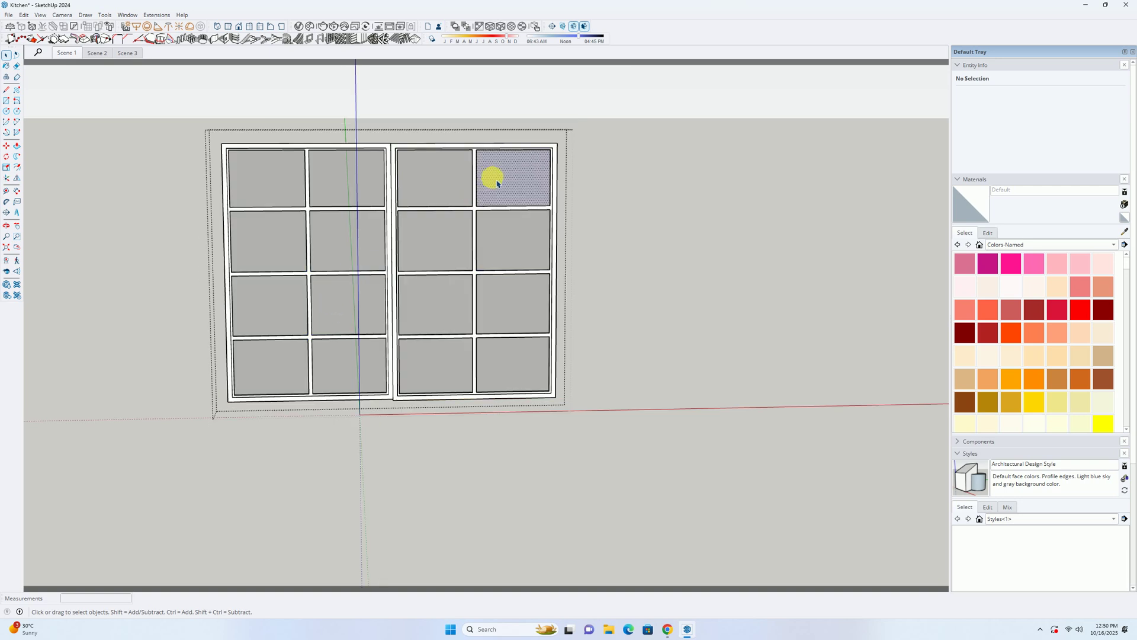
{"action": "left_click_drag", "start_coordinate": [286, 130], "coordinate": [571, 436]}
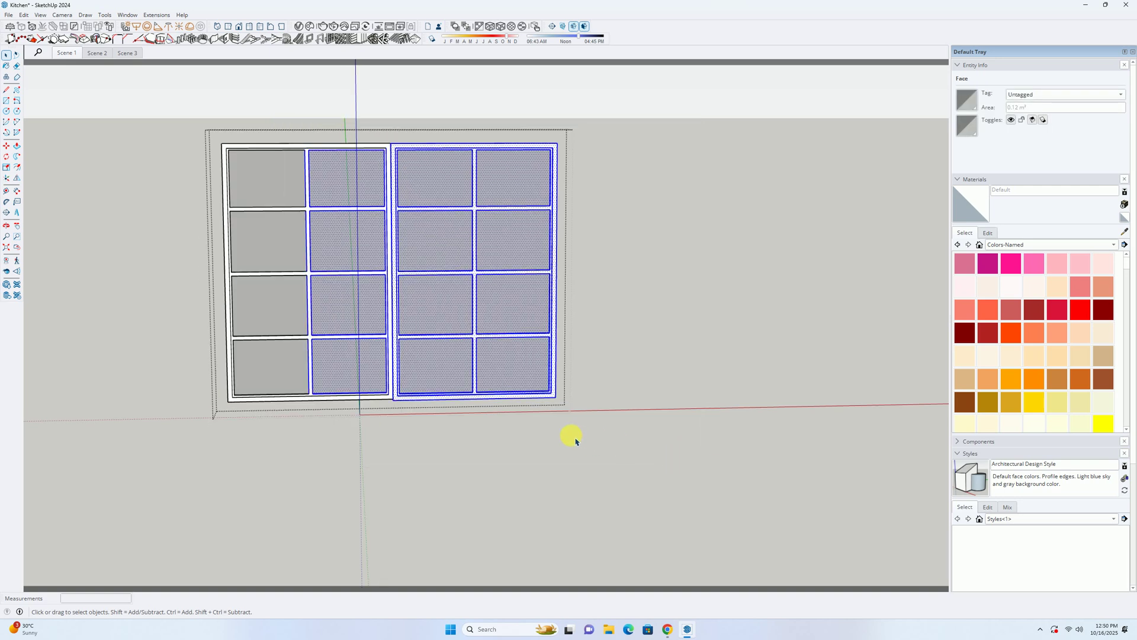
{"action": "key", "text": "m"}
{"action": "left_click", "coordinate": [568, 437]}
{"action": "type", "text": "40"}
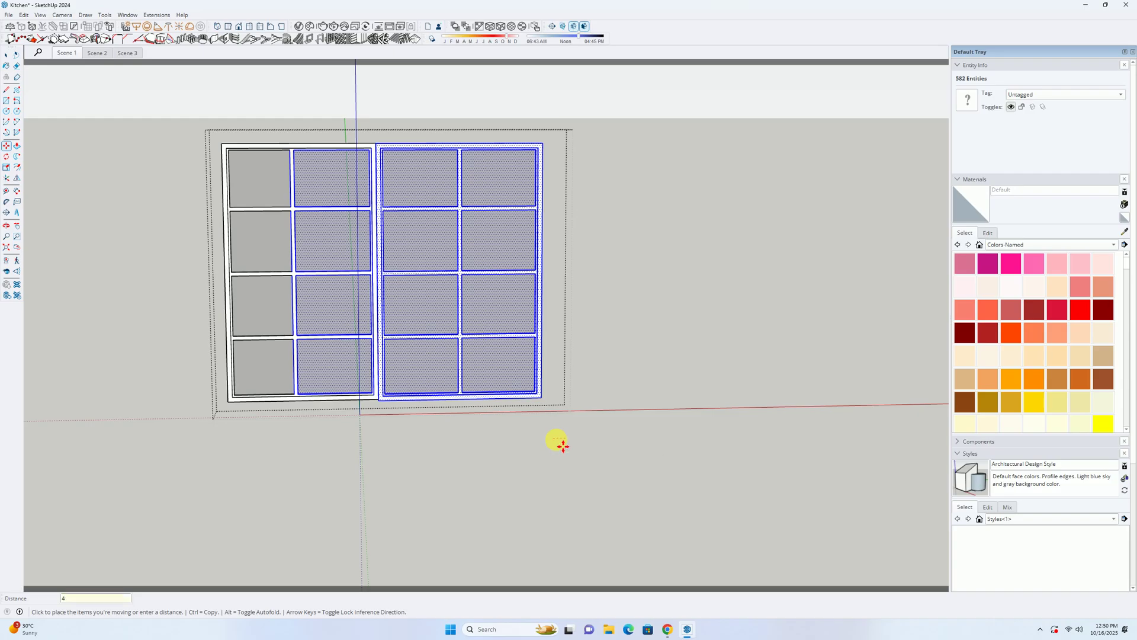
{"action": "key", "text": "Return"}
Step: Move the fixed-side sash's meeting stile and the whole kitchen-side sash inward by another 40 mm
{"action": "key", "text": "space"}
{"action": "left_click_drag", "start_coordinate": [362, 120], "coordinate": [633, 429]}
{"action": "key", "text": "m"}
{"action": "left_click", "coordinate": [542, 465]}
{"action": "left_click", "coordinate": [538, 469]}
{"action": "key", "text": "space"}
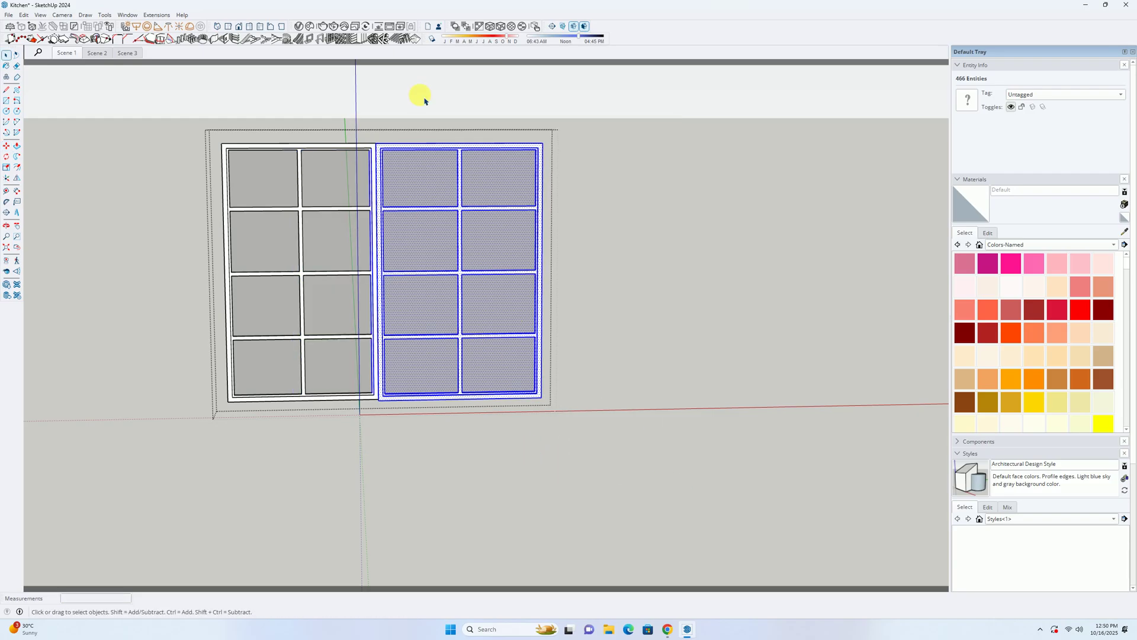
Step: Move the kitchen-side sash's centre glazing bar, outer pane column and outer stile inward by 40 mm
{"action": "left_click_drag", "start_coordinate": [431, 123], "coordinate": [628, 471]}
{"action": "key", "text": "m"}
{"action": "left_click", "coordinate": [596, 461]}
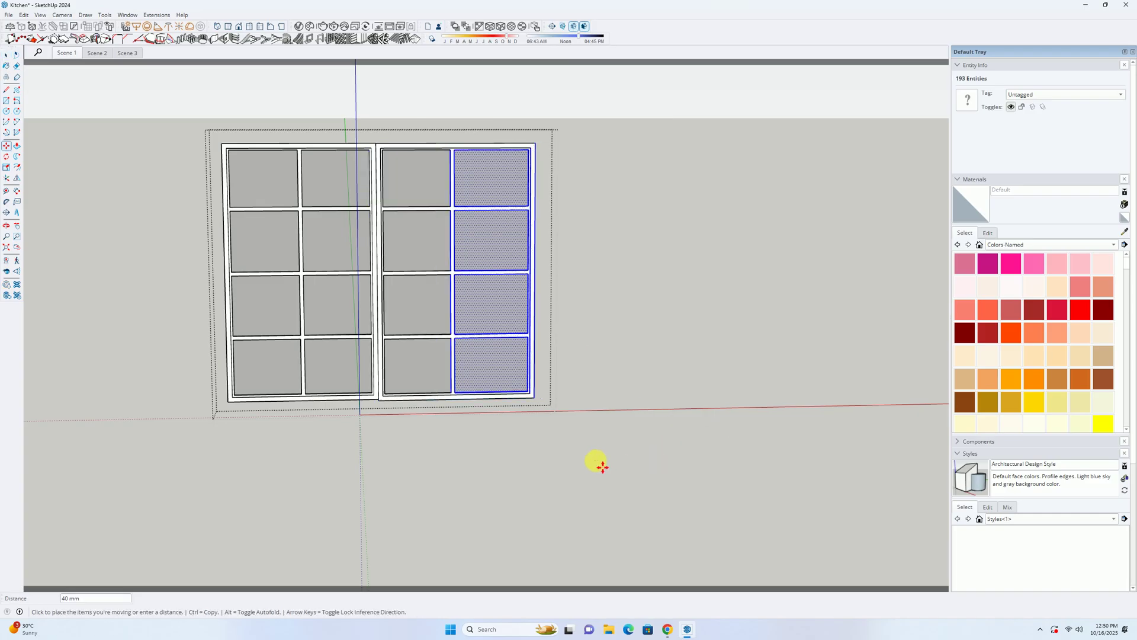
{"action": "left_click", "coordinate": [597, 468]}
{"action": "key", "text": "space"}
Step: Move the kitchen-side sash's outer stile inward by 40 mm to even out its panes, and finish editing the window
{"action": "mouse_move", "coordinate": [473, 116]}
{"action": "left_mouse_down"}
{"action": "mouse_move", "coordinate": [619, 368]}
{"action": "mouse_move", "coordinate": [627, 460]}
{"action": "left_mouse_up"}
{"action": "key", "text": "m"}
{"action": "left_click", "coordinate": [631, 463]}
{"action": "left_click", "coordinate": [621, 463]}
{"action": "key", "text": "space"}
{"action": "key", "text": "Escape"}
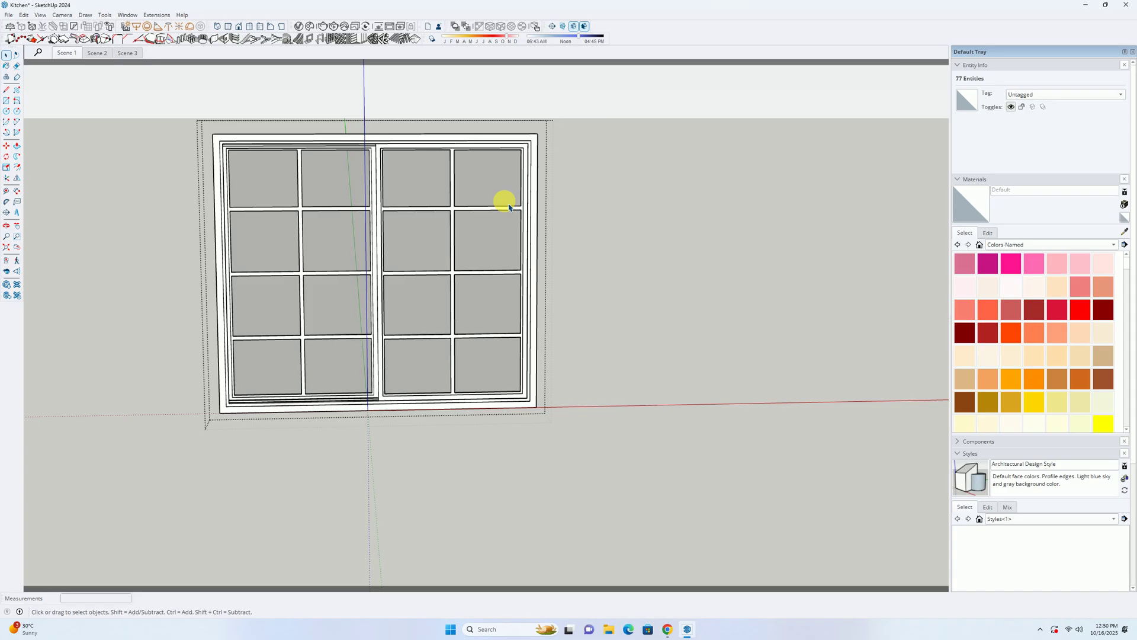
{"action": "key", "text": "Escape"}
Step: Raise the top of the low wall on the sink side by 40 mm to meet the window frame above it
{"action": "middle_click_drag", "start_coordinate": [468, 239], "coordinate": [502, 358]}
{"action": "middle_click_drag", "start_coordinate": [487, 420], "coordinate": [524, 342], "text": "shift"}
{"action": "scroll", "coordinate": [508, 427], "scroll_direction": "up", "scroll_amount": 2}
{"action": "double_click", "coordinate": [511, 424]}
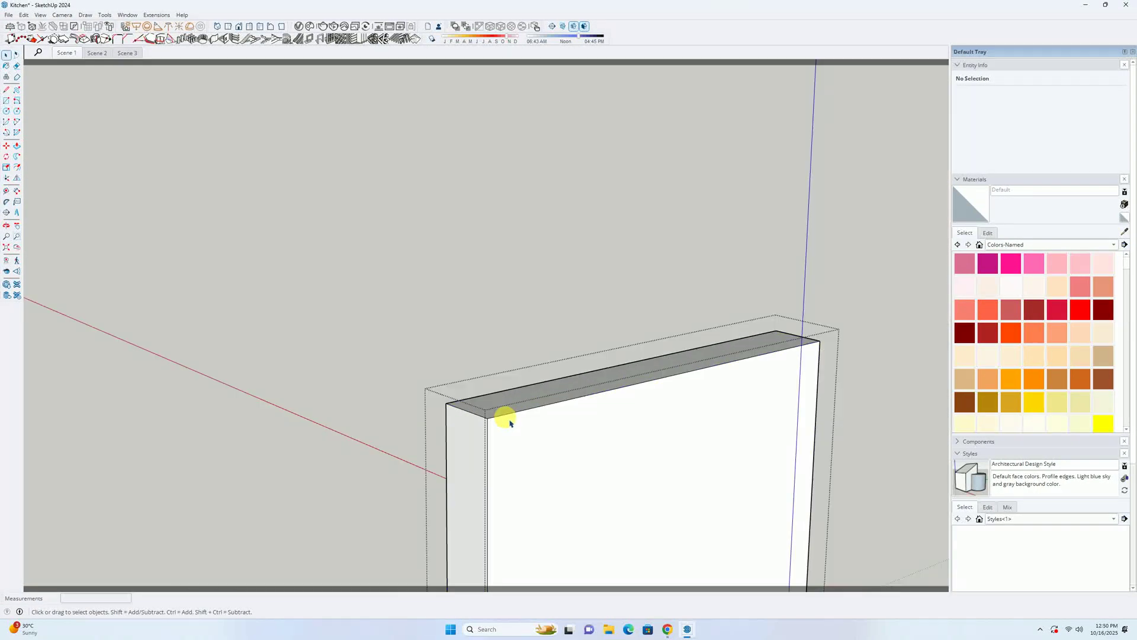
{"action": "key", "text": "p"}
{"action": "left_click", "coordinate": [479, 410]}
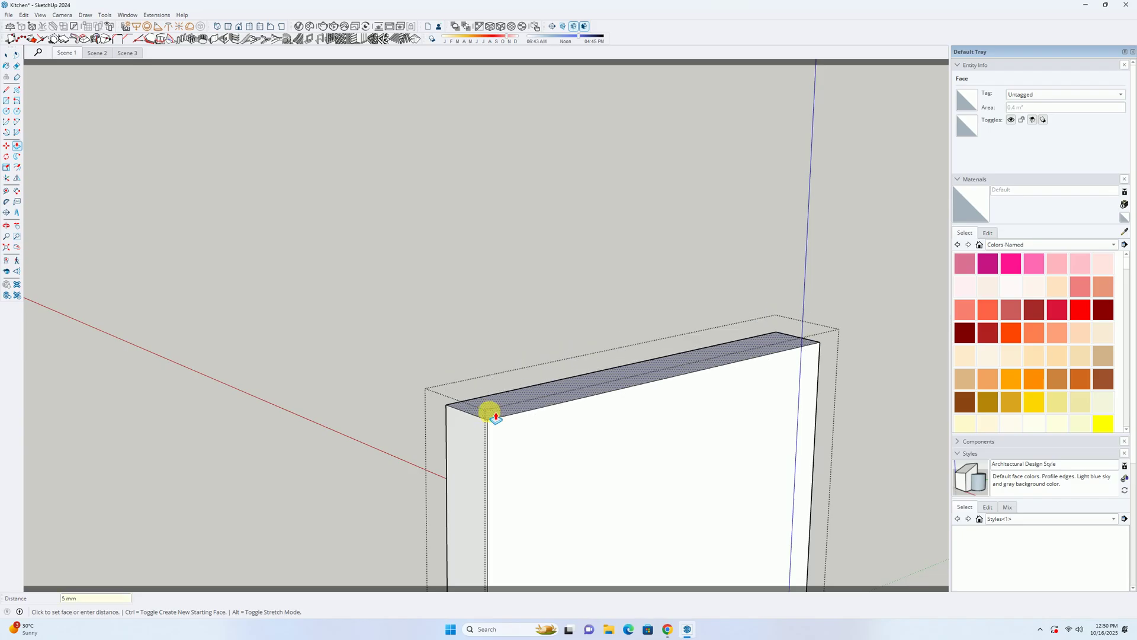
{"action": "key", "text": "i"}
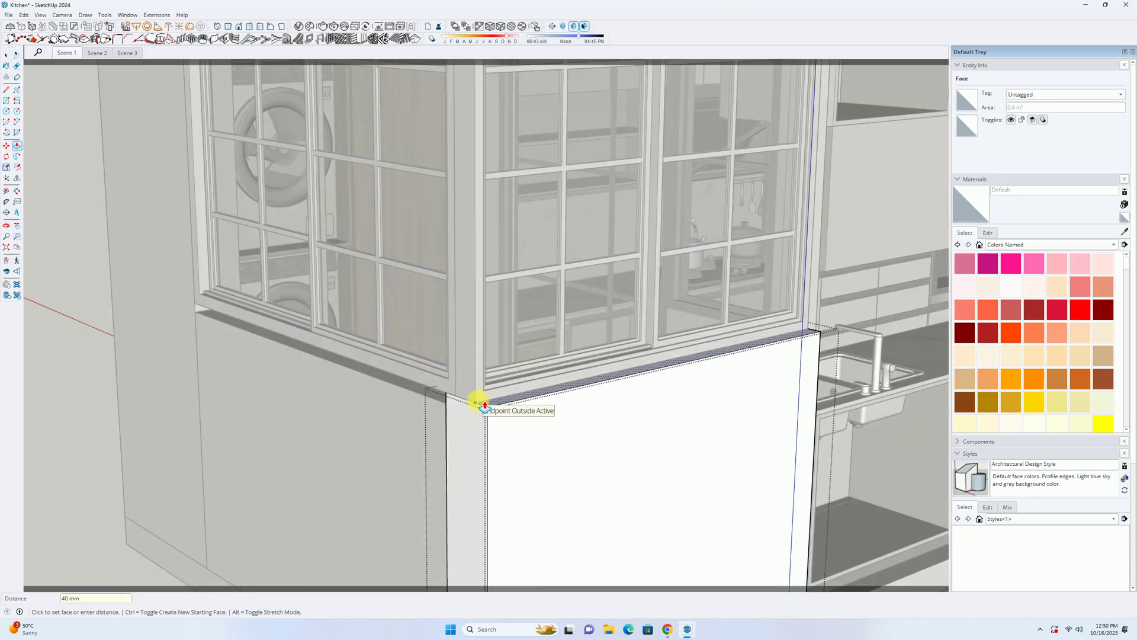
{"action": "middle_click_drag", "start_coordinate": [479, 403], "coordinate": [438, 409]}
Step: Raise the top of the adjoining low wall to meet the underside of its window
{"action": "left_click", "coordinate": [438, 408]}
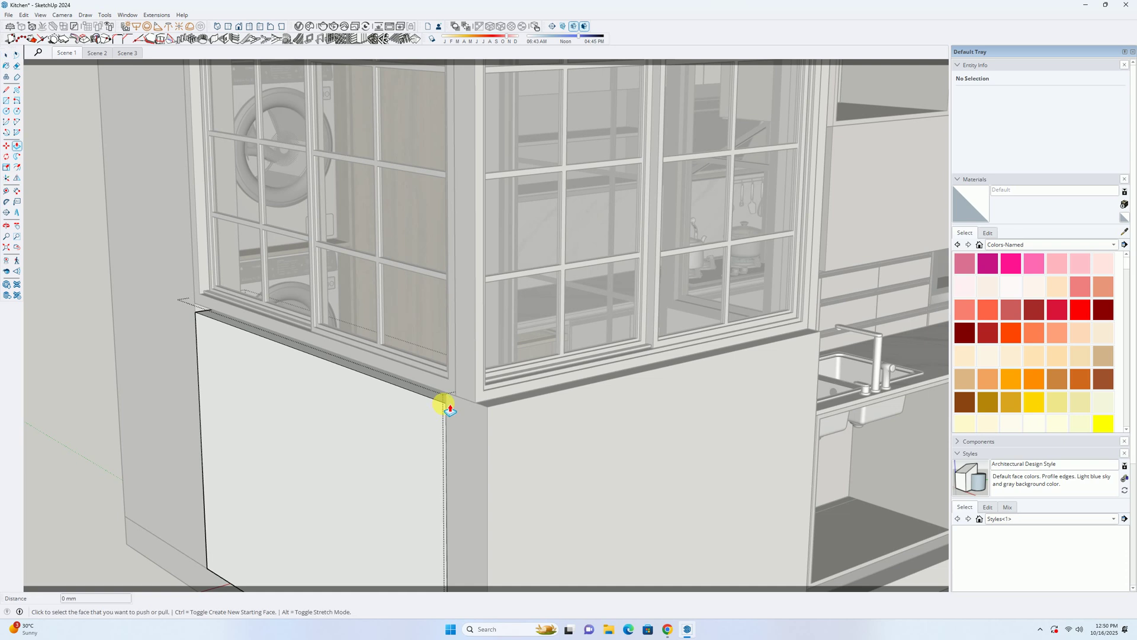
{"action": "scroll", "coordinate": [441, 403], "scroll_direction": "up", "scroll_amount": 2}
{"action": "left_click", "coordinate": [443, 397]}
{"action": "key", "text": "space"}
Step: Remove the windows above the low walls and the roof slab covering the laundry corner
{"action": "left_click", "coordinate": [473, 401]}
{"action": "scroll", "coordinate": [496, 405], "scroll_direction": "down", "scroll_amount": 6}
{"action": "middle_click_drag", "start_coordinate": [525, 406], "coordinate": [524, 257]}
{"action": "key", "text": "Delete"}
{"action": "left_click", "coordinate": [523, 258]}
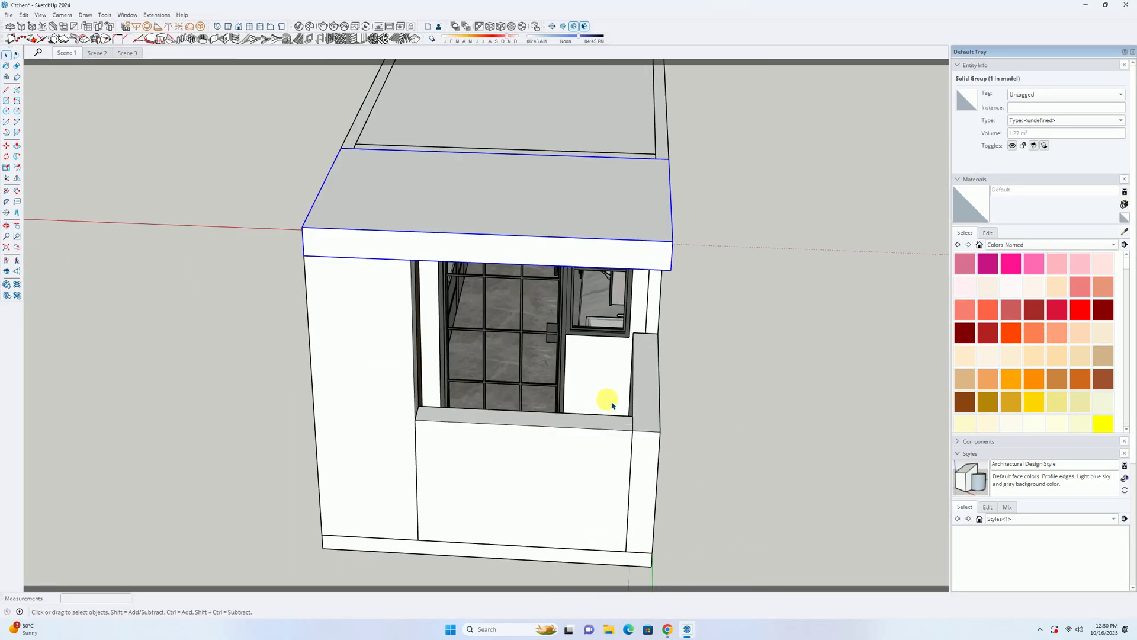
{"action": "key", "text": "Delete"}
Step: Place a guide across the laundry floor, 800 mm from the inner face of the low wall
{"action": "middle_click_drag", "start_coordinate": [614, 399], "coordinate": [770, 475]}
{"action": "scroll", "coordinate": [544, 410], "scroll_direction": "up", "scroll_amount": 6}
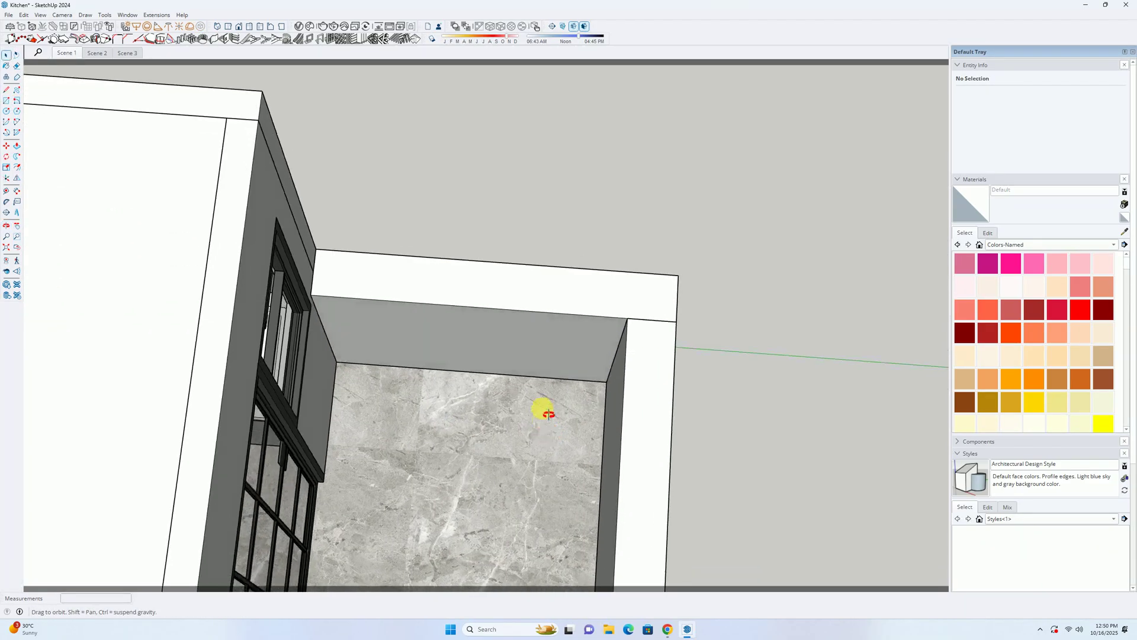
{"action": "scroll", "coordinate": [407, 440], "scroll_direction": "up", "scroll_amount": 2}
{"action": "key", "text": "t"}
{"action": "left_click", "coordinate": [382, 352]}
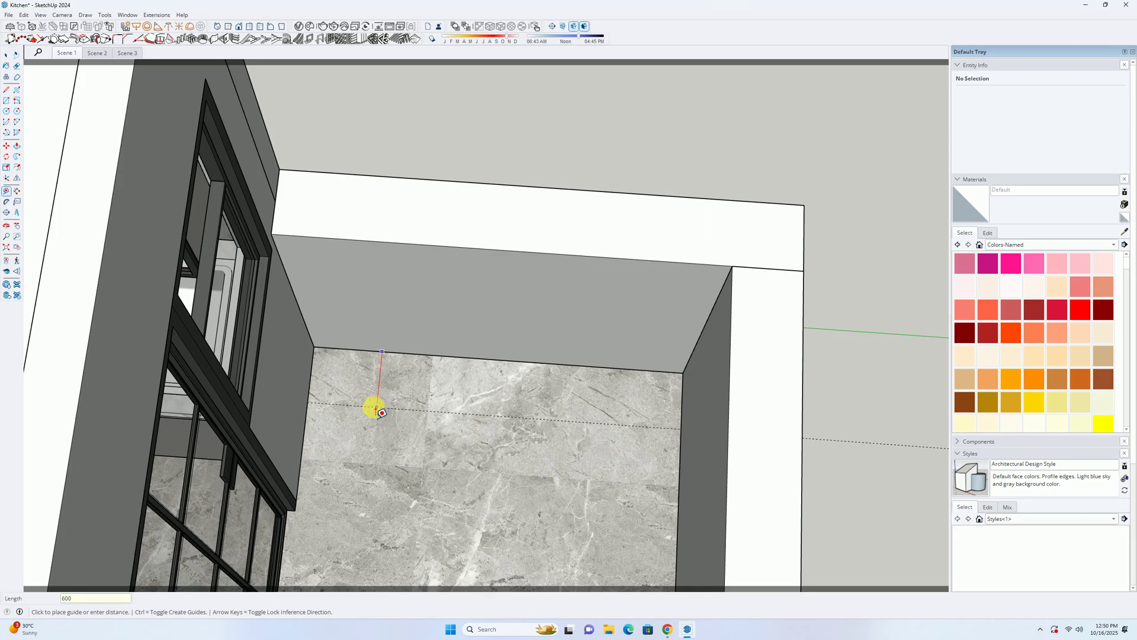
{"action": "key", "text": "Return"}
Step: Draw a floor rectangle between the guide and the low wall across the laundry's full width, and group it
{"action": "key", "text": "r"}
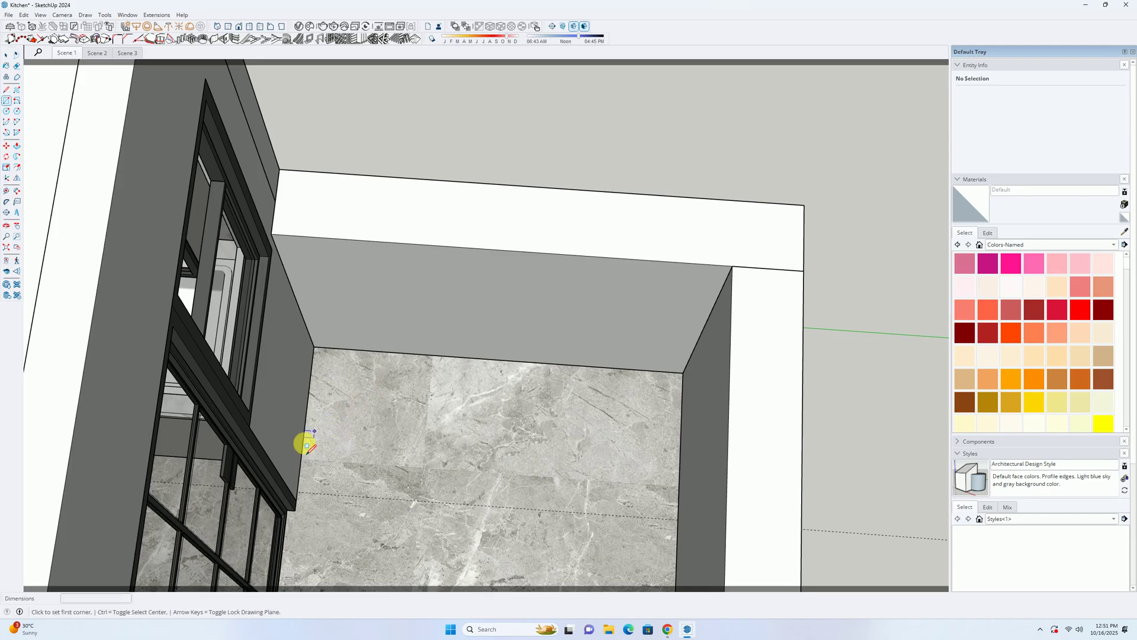
{"action": "left_click", "coordinate": [299, 494]}
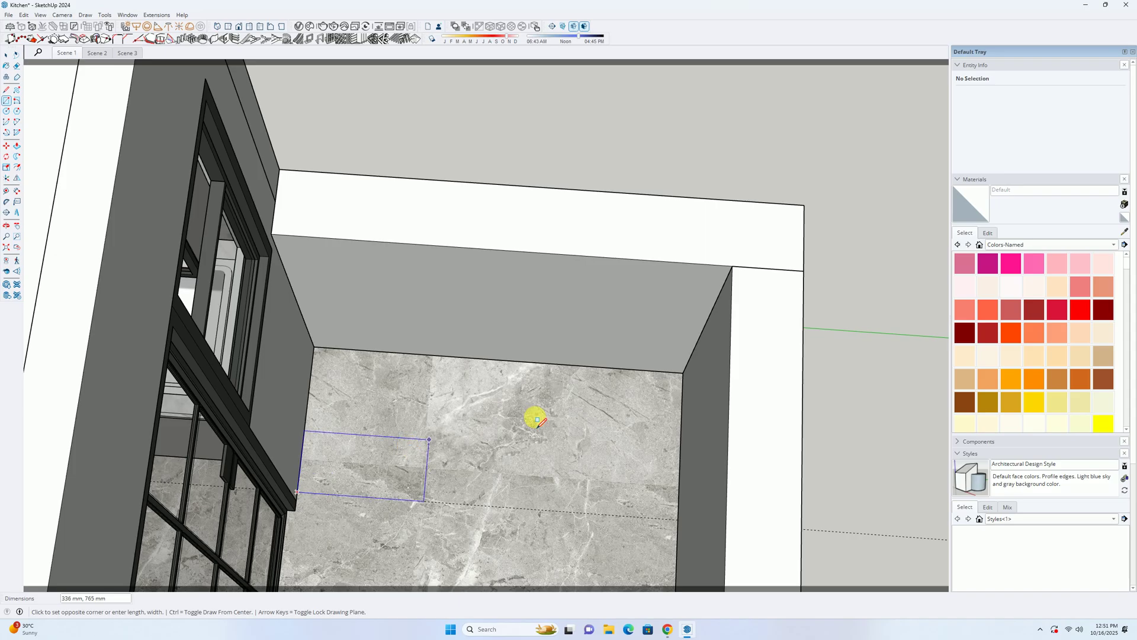
{"action": "left_click", "coordinate": [683, 375]}
{"action": "key", "text": "space"}
{"action": "double_click", "coordinate": [556, 435]}
{"action": "right_click", "coordinate": [556, 435]}
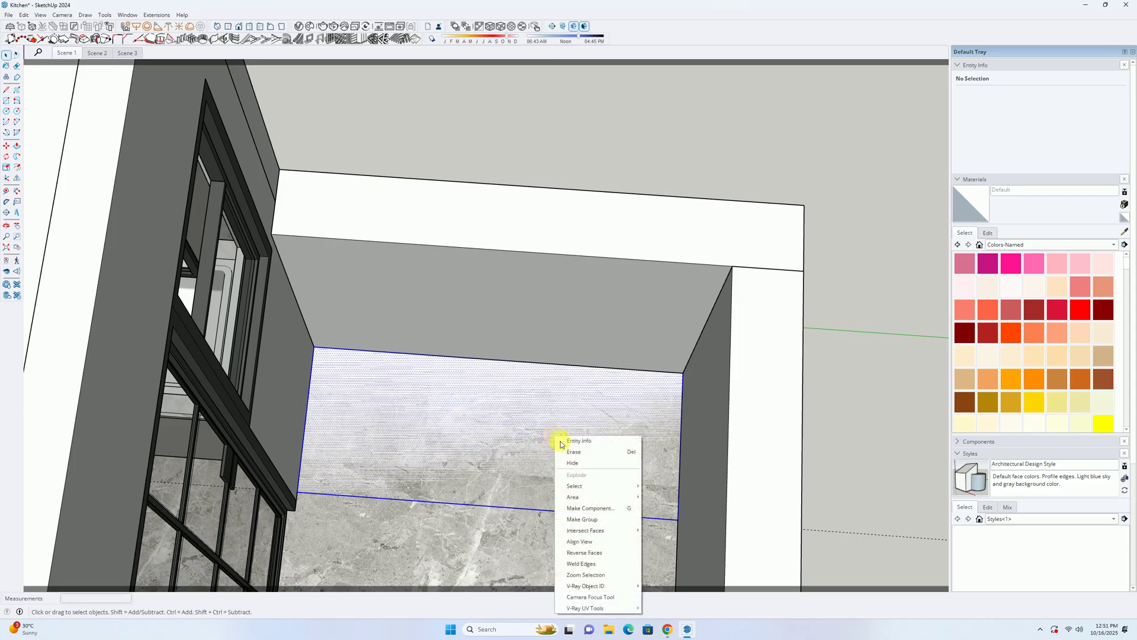
{"action": "left_click", "coordinate": [586, 521]}
Step: Raise the rectangle group vertically by 1200 mm
{"action": "middle_click_drag", "start_coordinate": [605, 489], "coordinate": [630, 463]}
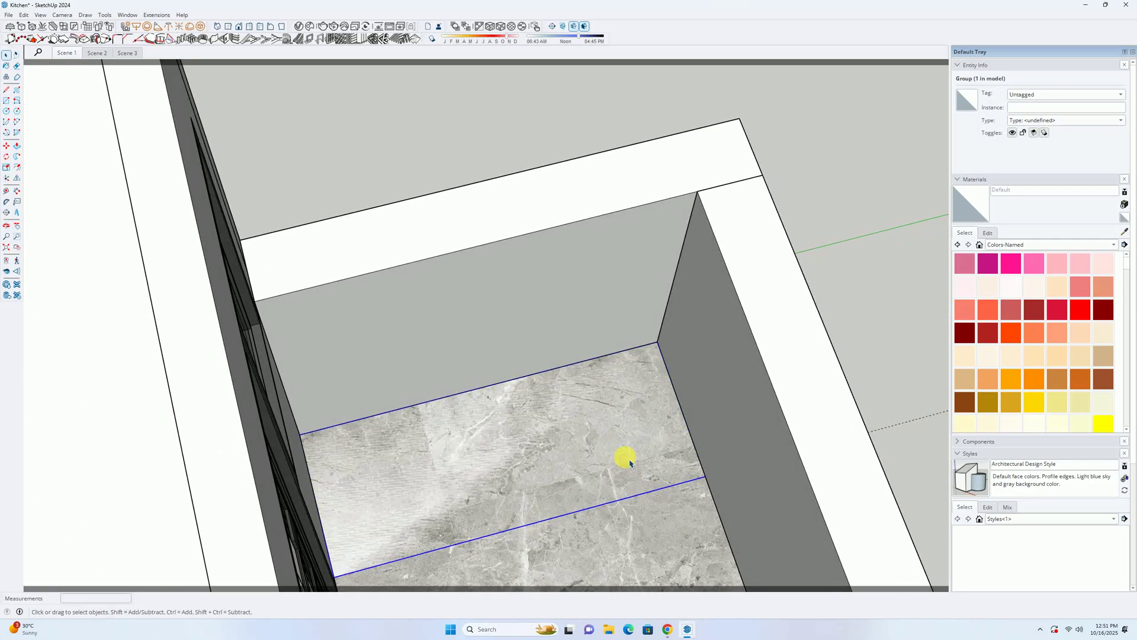
{"action": "key", "text": "m"}
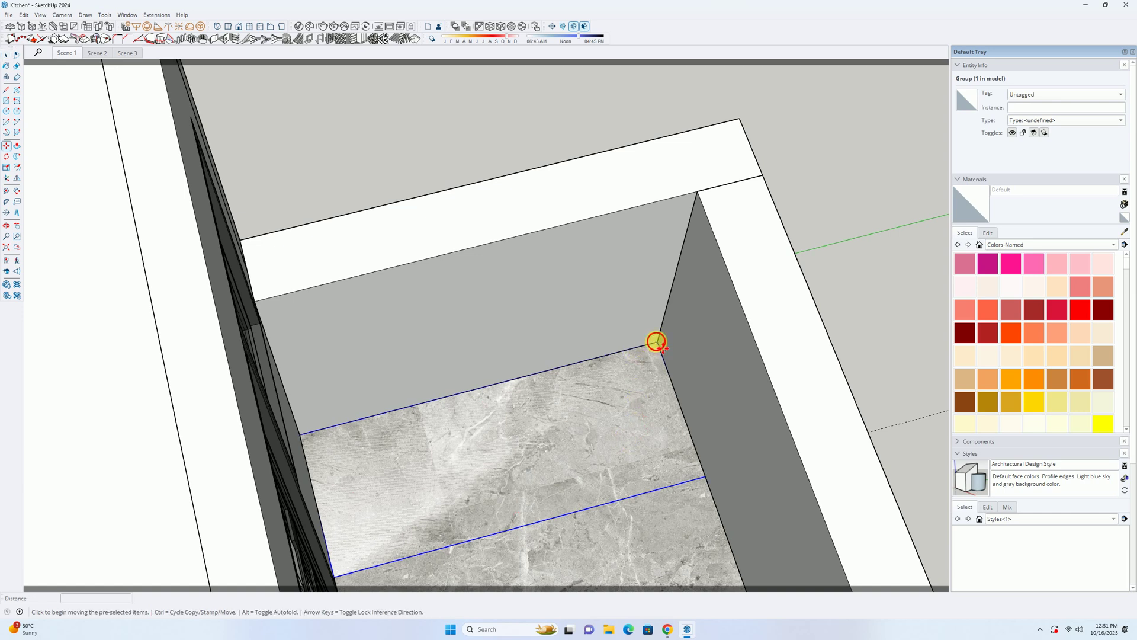
{"action": "left_click", "coordinate": [658, 342]}
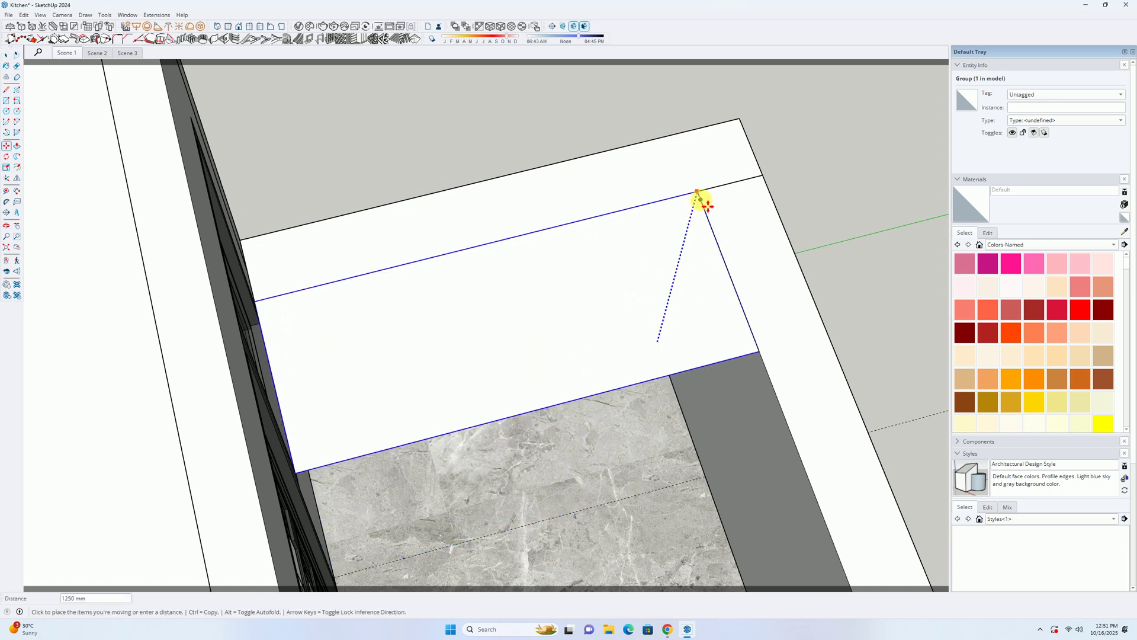
{"action": "type", "text": "1200"}
{"action": "key", "text": "Return"}
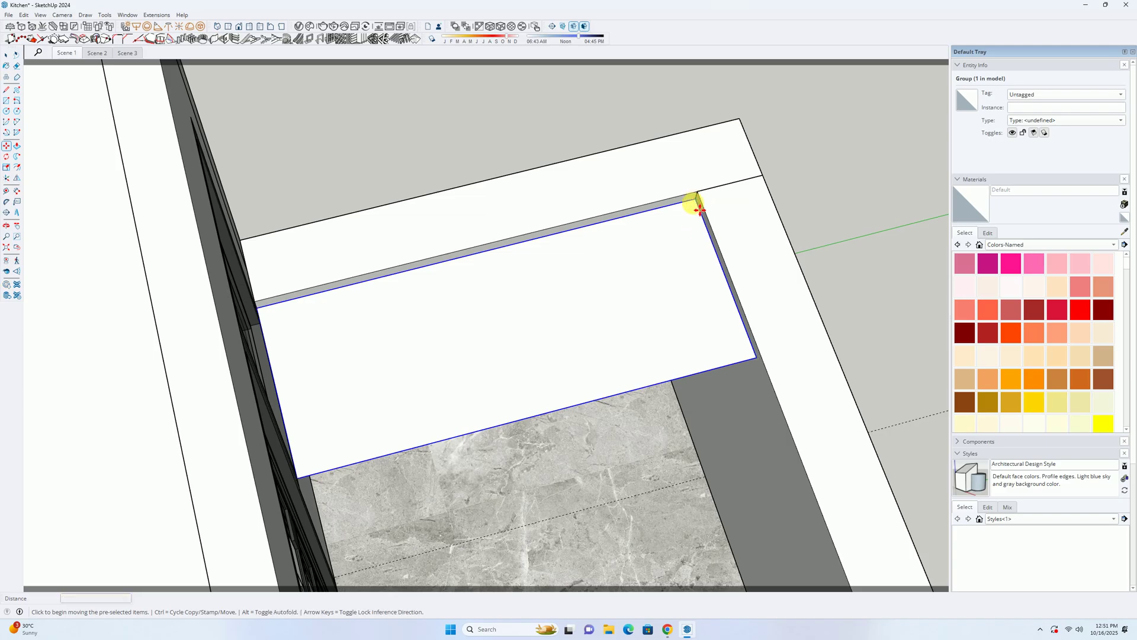
Step: Lower the rectangle group by 200 mm from its raised position
{"action": "left_click", "coordinate": [699, 210]}
{"action": "type", "text": "2"}
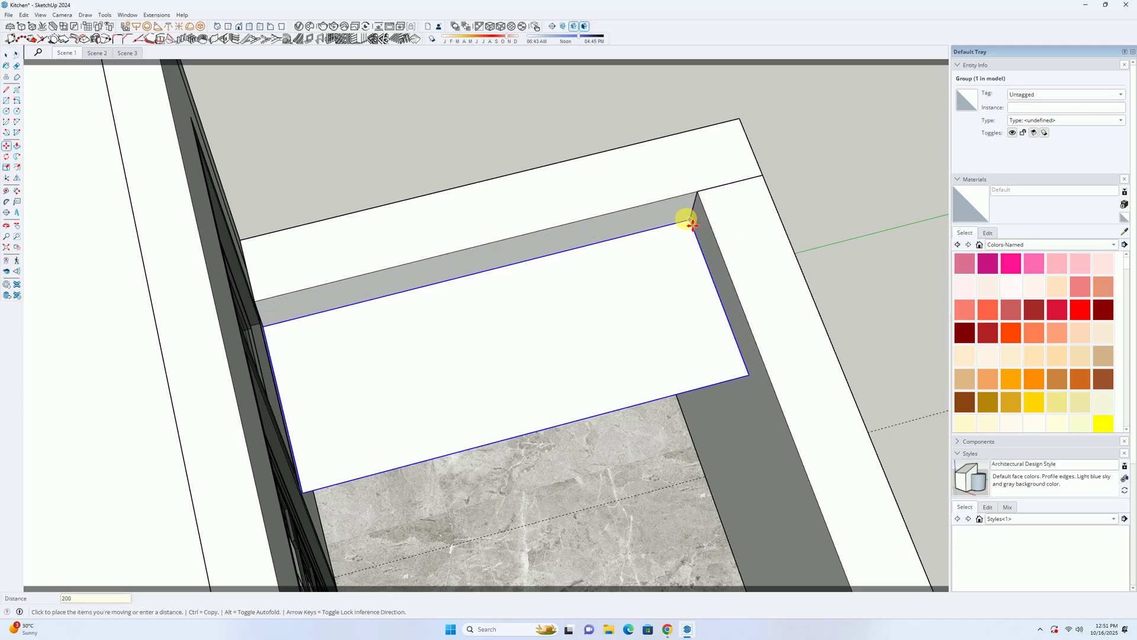
{"action": "type", "text": "00"}
{"action": "key", "text": "Return"}
Step: Open the raised rectangle's group for editing and try to give its face some thickness
{"action": "middle_click_drag", "start_coordinate": [681, 330], "coordinate": [604, 253]}
{"action": "scroll", "coordinate": [573, 402], "scroll_direction": "up", "scroll_amount": 2}
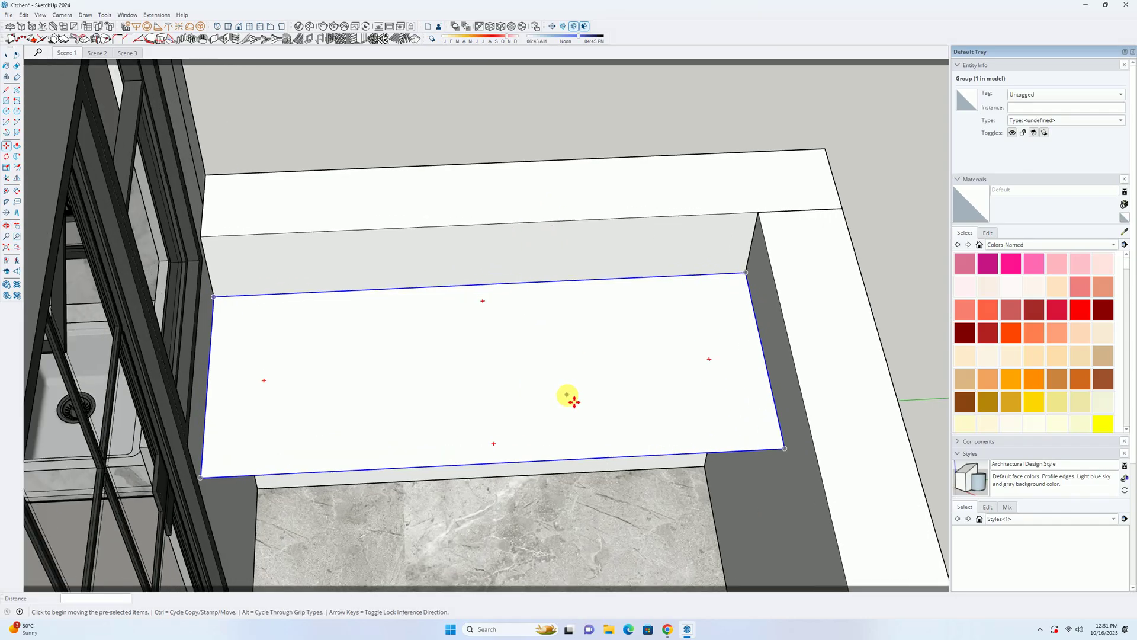
{"action": "key", "text": "space"}
{"action": "double_click", "coordinate": [592, 397]}
{"action": "key", "text": "p"}
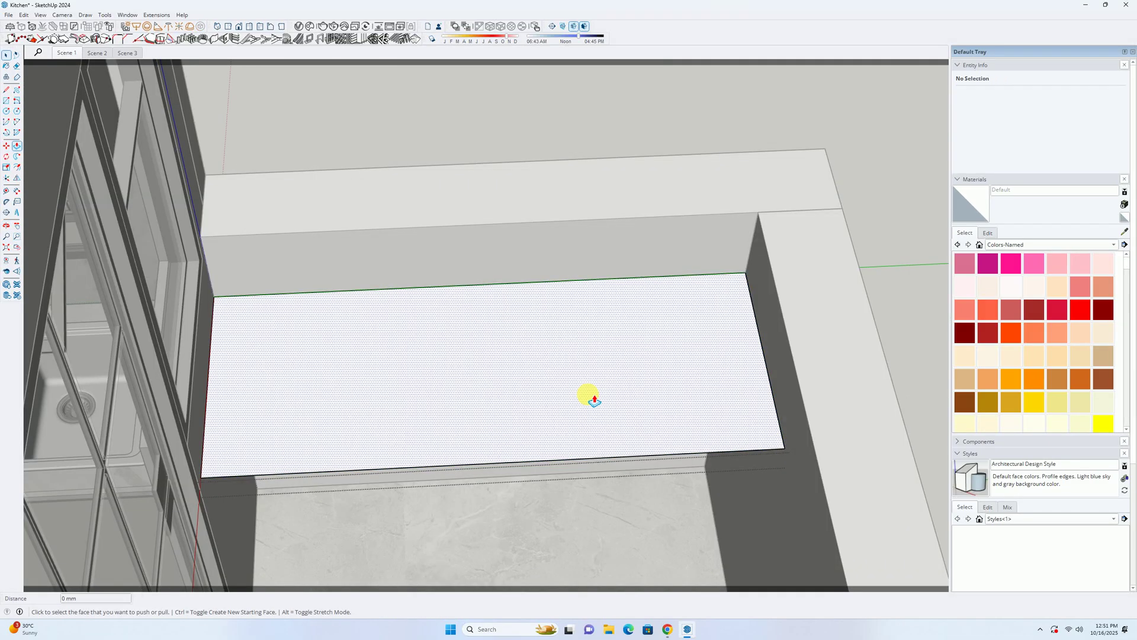
{"action": "left_click", "coordinate": [594, 400]}
{"action": "left_click", "coordinate": [592, 421]}
{"action": "key", "text": "space"}
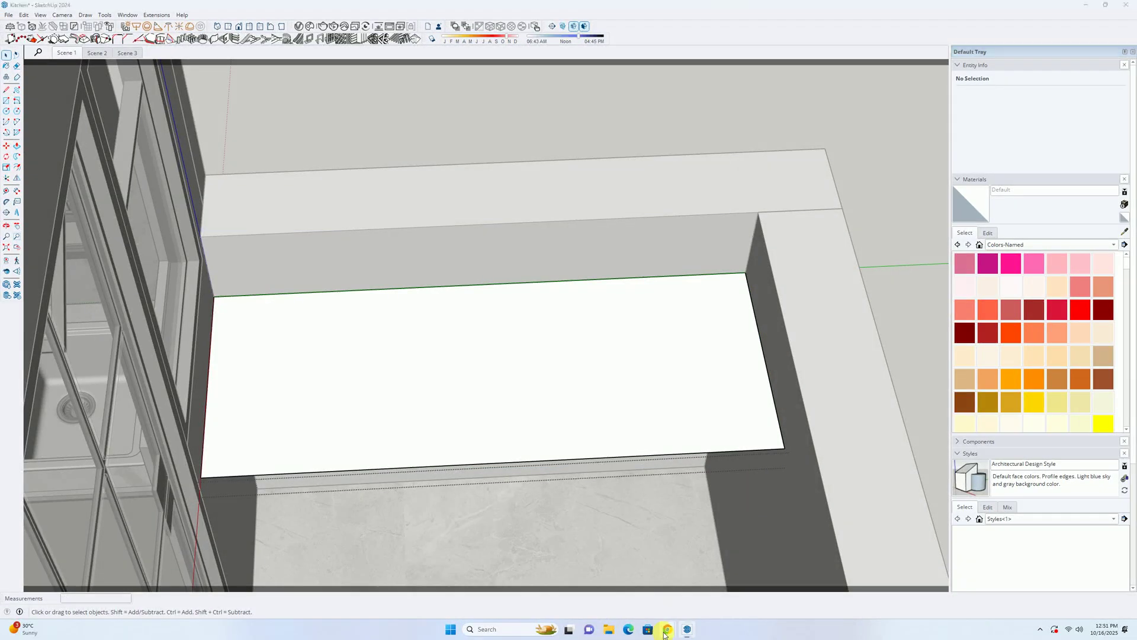
Step: Switch to Chrome and open Pinterest in a new browser tab by searching Google for "pinterest"
{"action": "mouse_move", "coordinate": [667, 629]}
{"action": "left_click", "coordinate": [620, 602]}
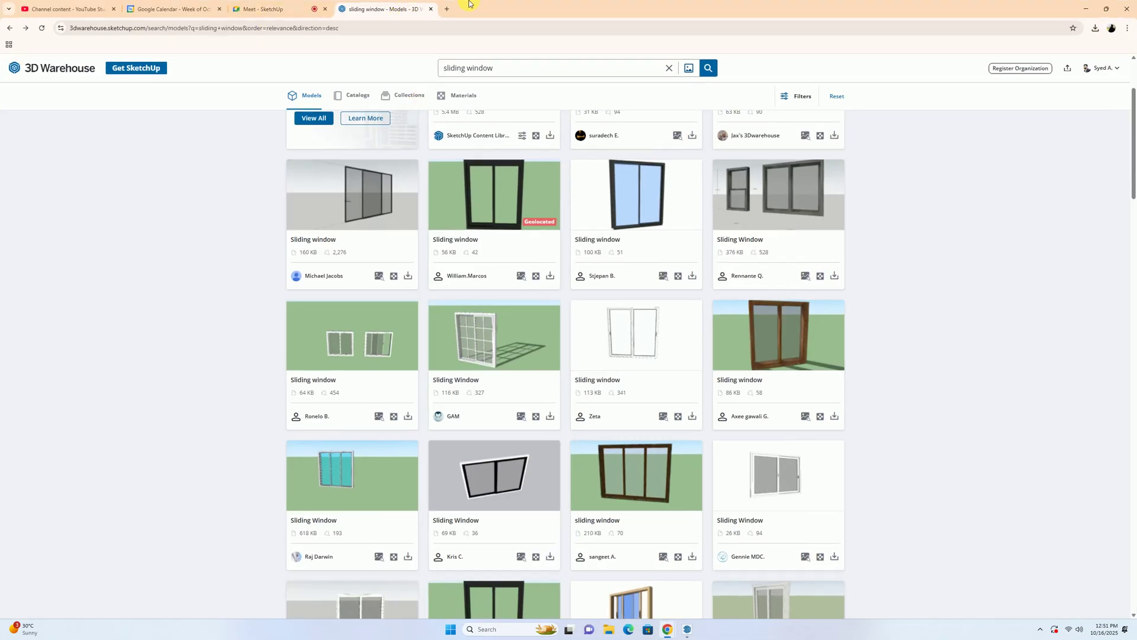
{"action": "left_click", "coordinate": [447, 9]}
{"action": "left_click", "coordinate": [492, 184]}
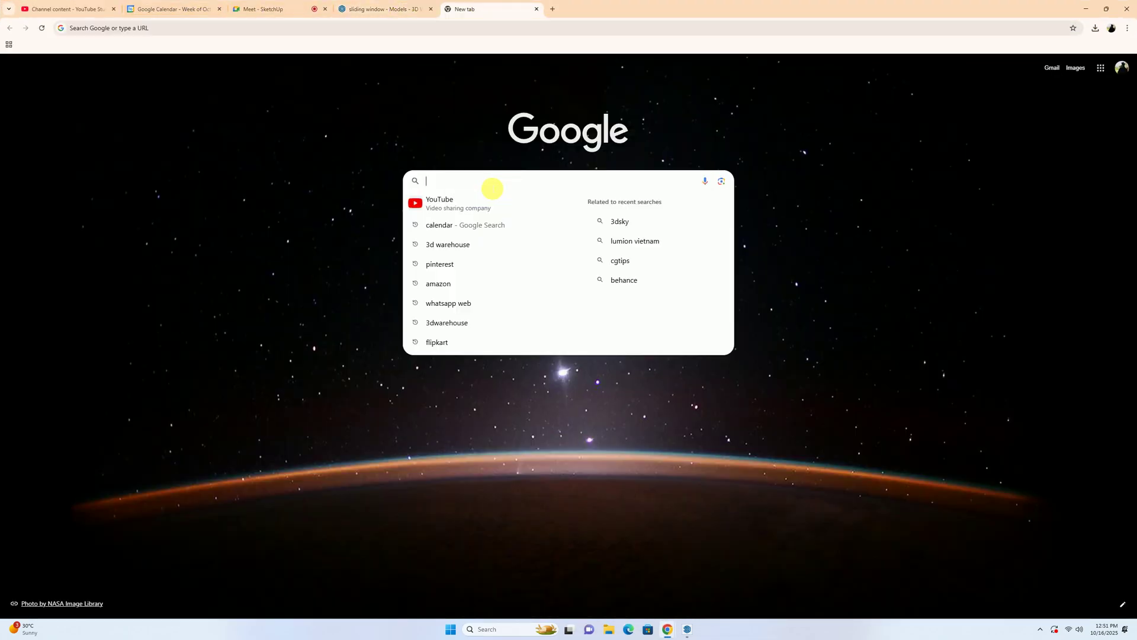
{"action": "type", "text": "pinterest"}
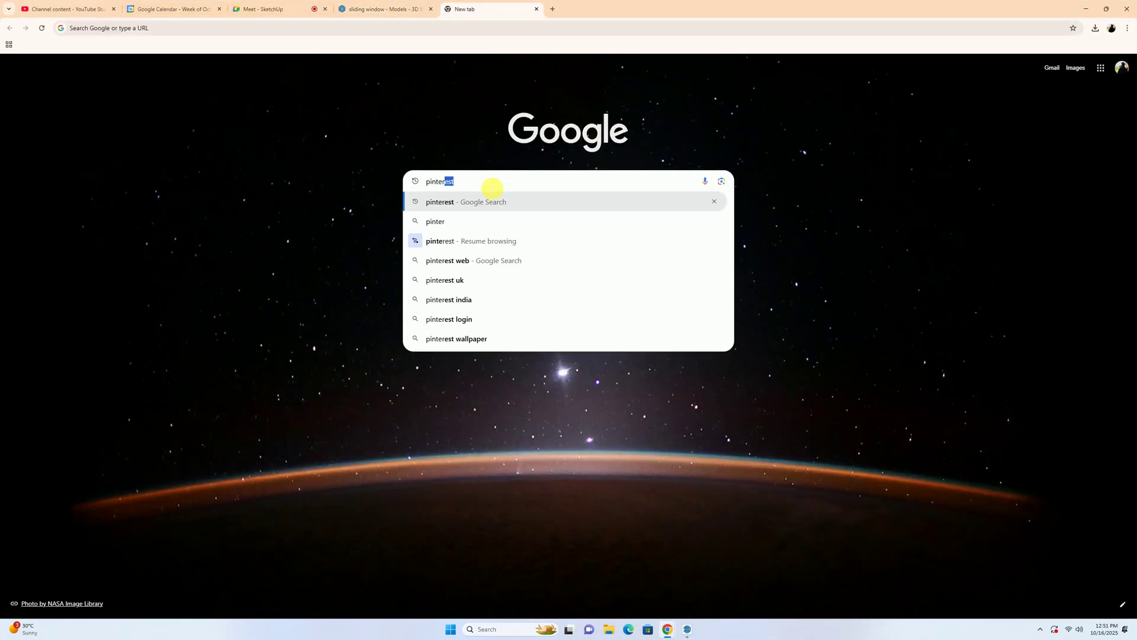
{"action": "key", "text": "Return"}
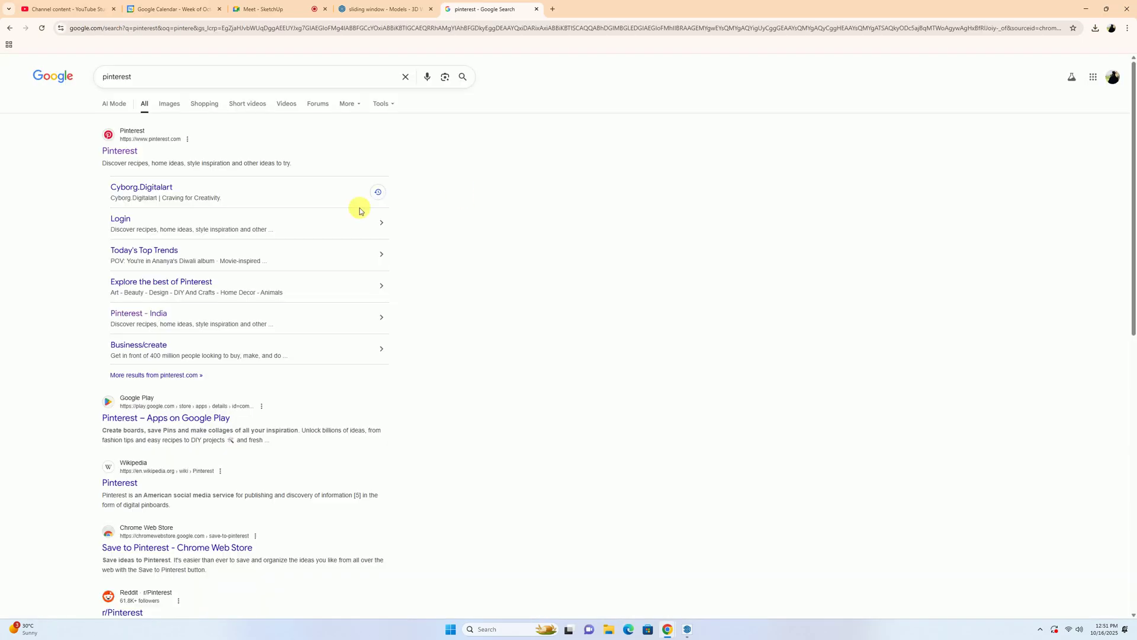
{"action": "left_click", "coordinate": [116, 154]}
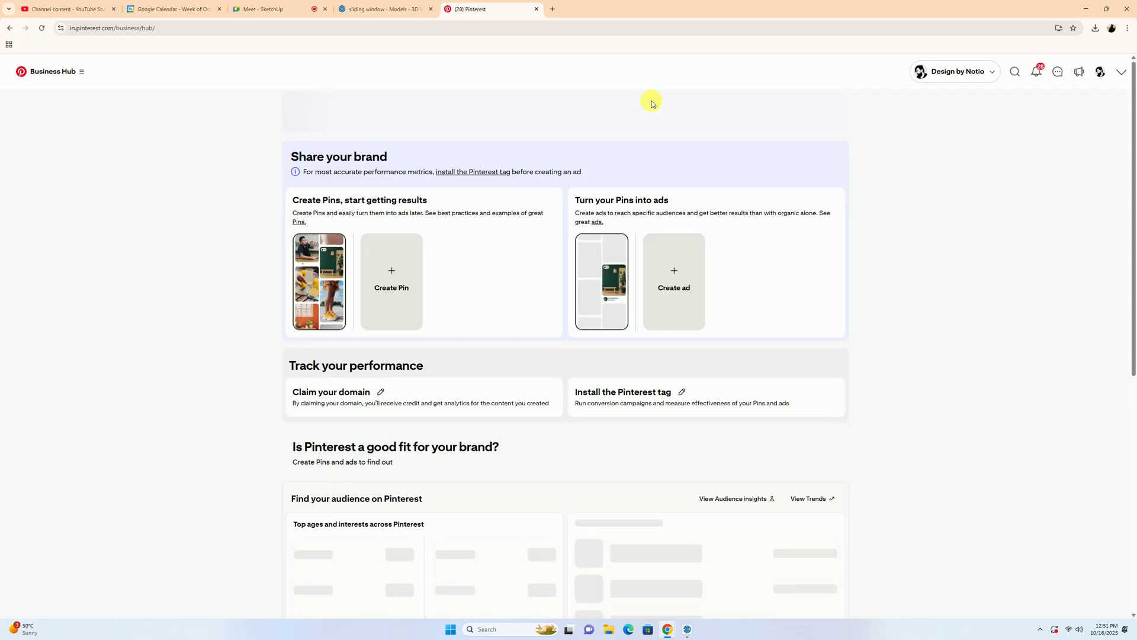
Step: Search Pinterest for "laundary area" and view the "15 laundry room ideas small space" and "washing clothes design idea" pins
{"action": "left_click", "coordinate": [1015, 71]}
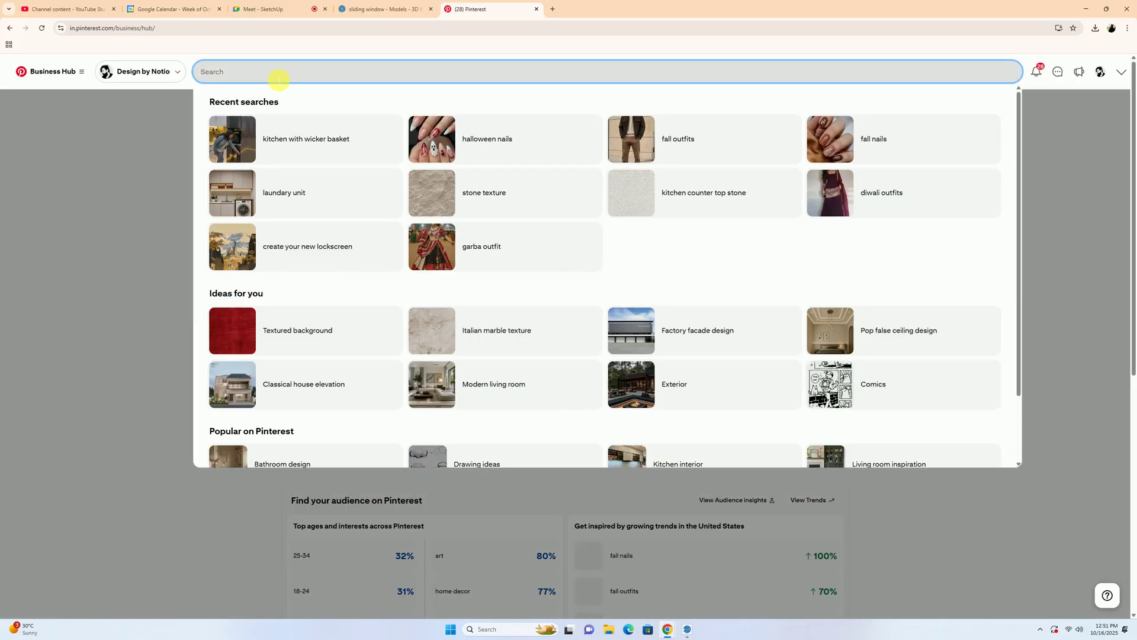
{"action": "type", "text": "aundary area"}
{"action": "key", "text": "Return"}
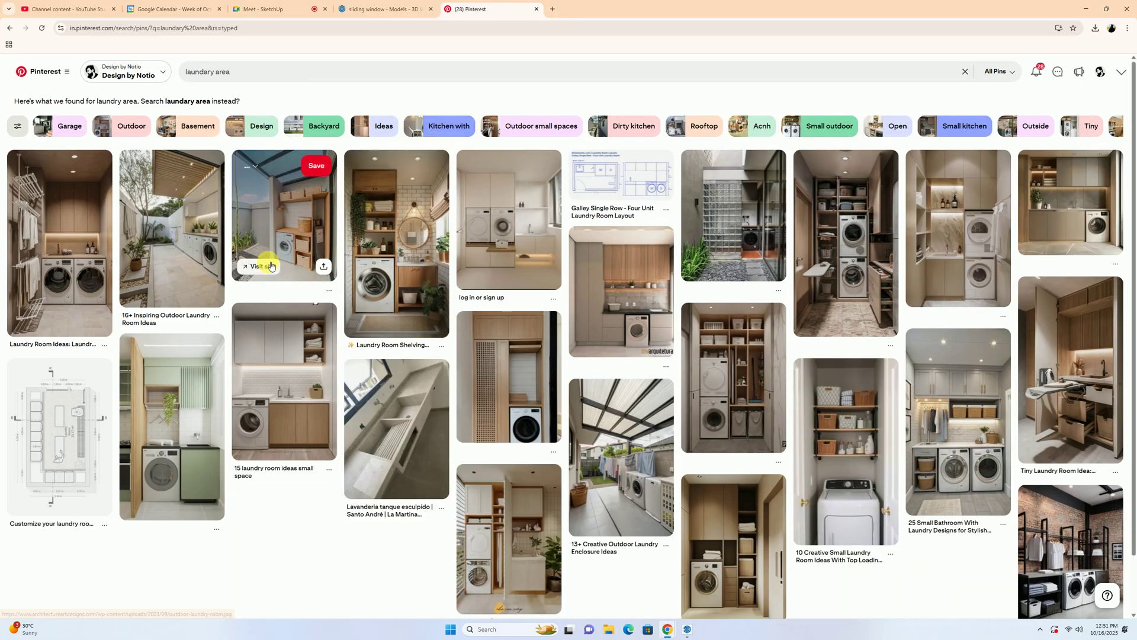
{"action": "left_click", "coordinate": [308, 395]}
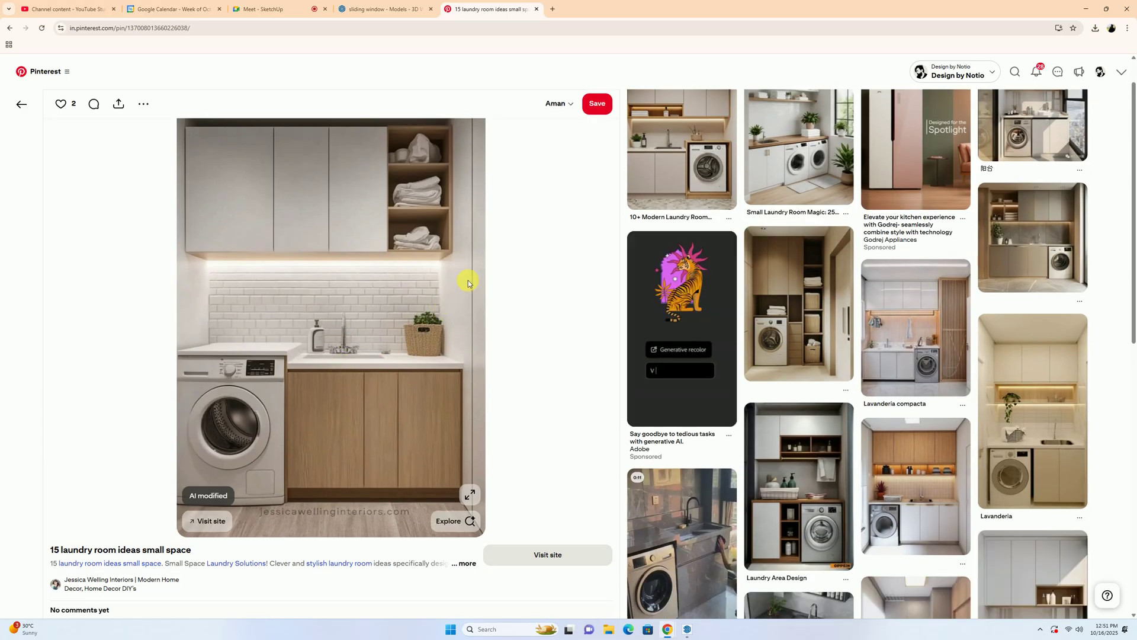
{"action": "scroll", "coordinate": [468, 283], "scroll_direction": "down", "scroll_amount": 1}
{"action": "left_click", "coordinate": [687, 507]}
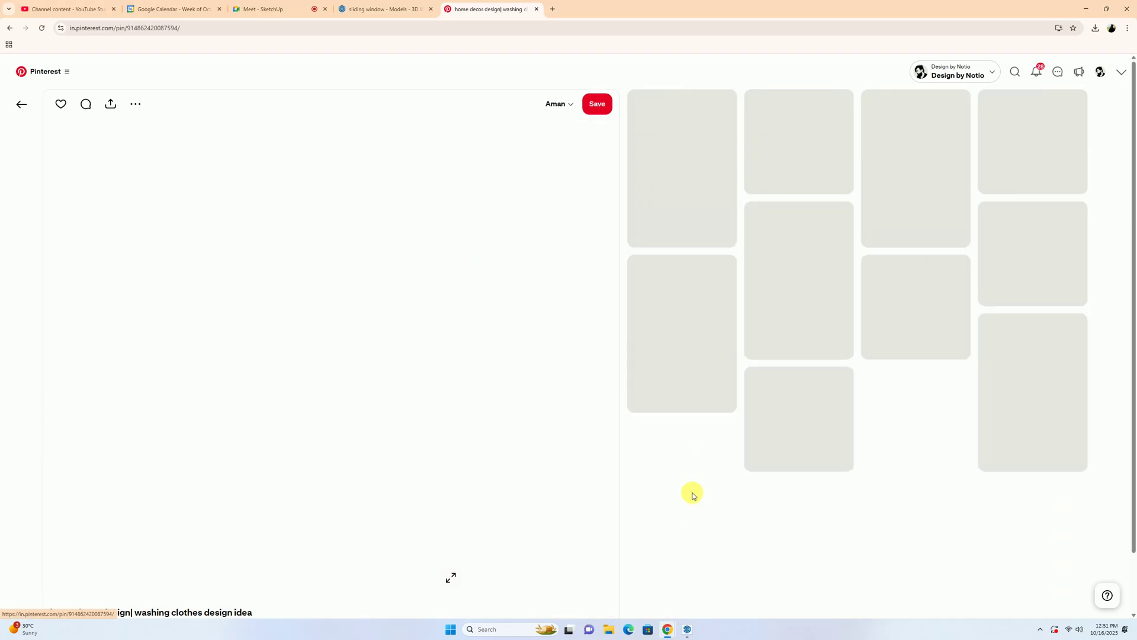
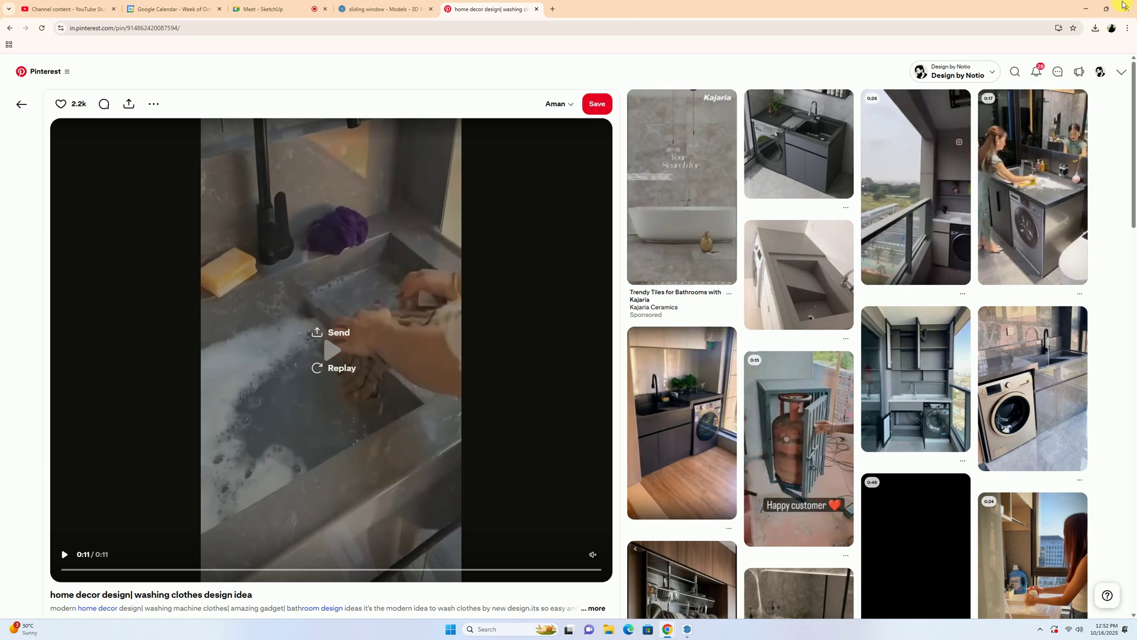
Step: Switch back to SketchUp and give the counter rectangle a thickness of 200 mm with Push/Pull
{"action": "key", "text": "super+Down"}
{"action": "middle_click_drag", "start_coordinate": [410, 379], "coordinate": [587, 322]}
{"action": "double_click", "coordinate": [589, 323]}
{"action": "key", "text": "p"}
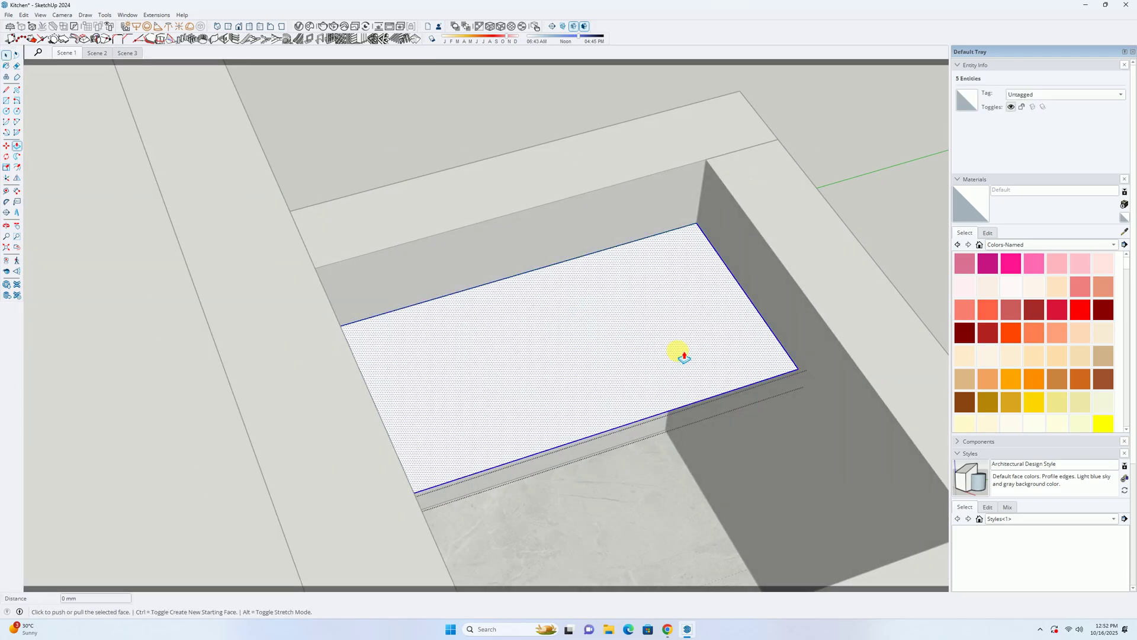
{"action": "left_click", "coordinate": [677, 362]}
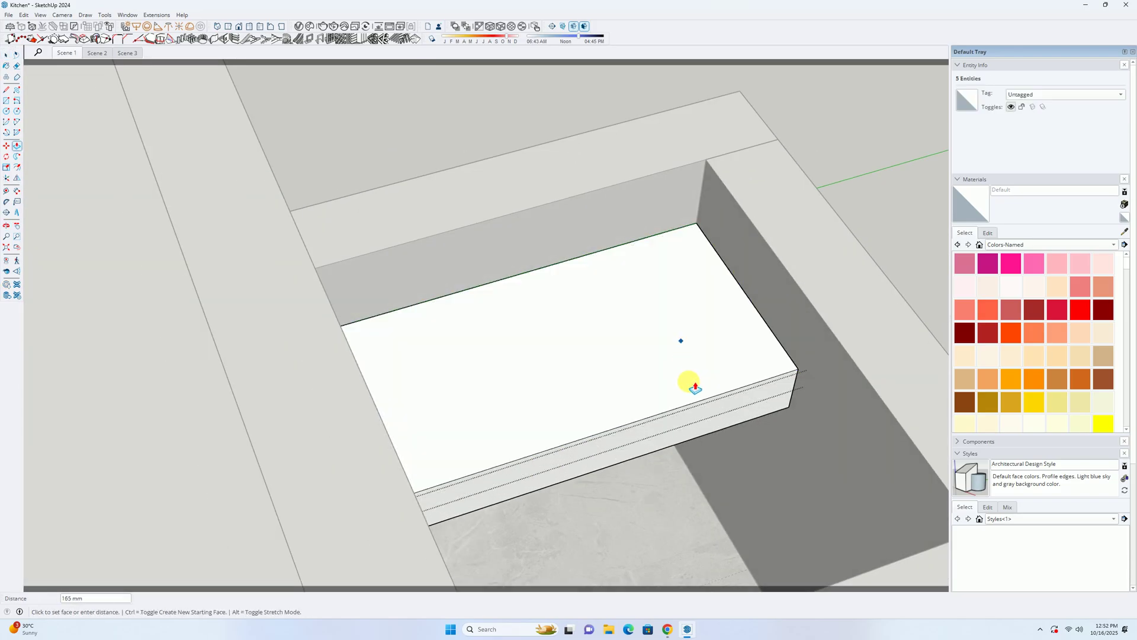
{"action": "left_click", "coordinate": [696, 386]}
Step: Switch to Chrome to examine the "washing clothes design idea" pin for its sink and counter form, and return to SketchUp
{"action": "middle_click_drag", "start_coordinate": [688, 381], "coordinate": [541, 406]}
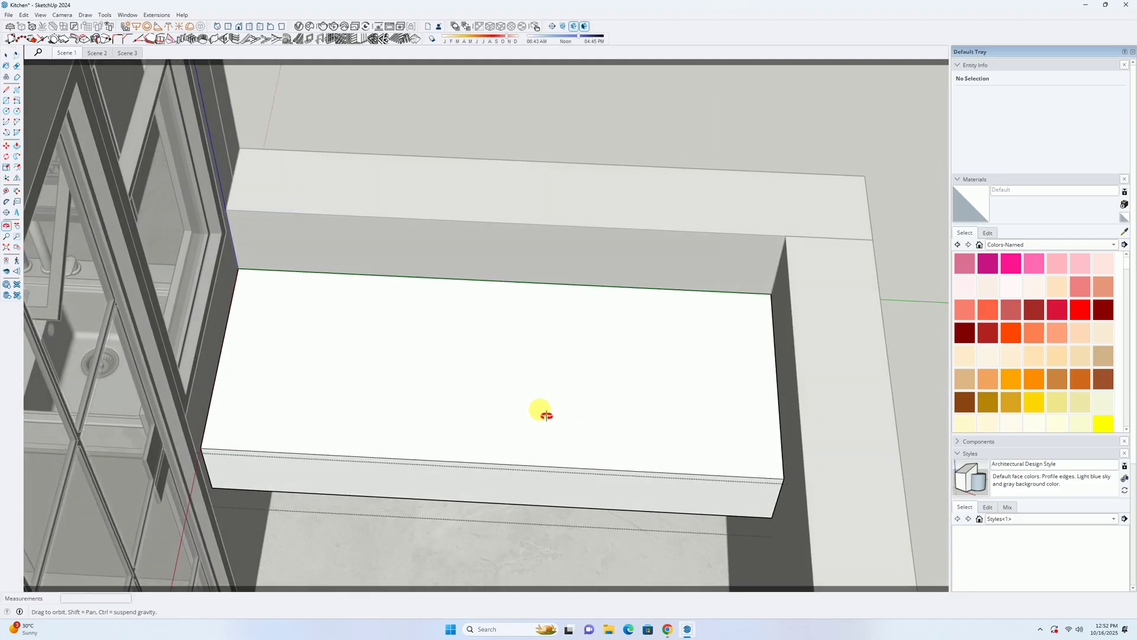
{"action": "middle_click_drag", "start_coordinate": [399, 391], "coordinate": [617, 407]}
{"action": "mouse_move", "coordinate": [667, 629]}
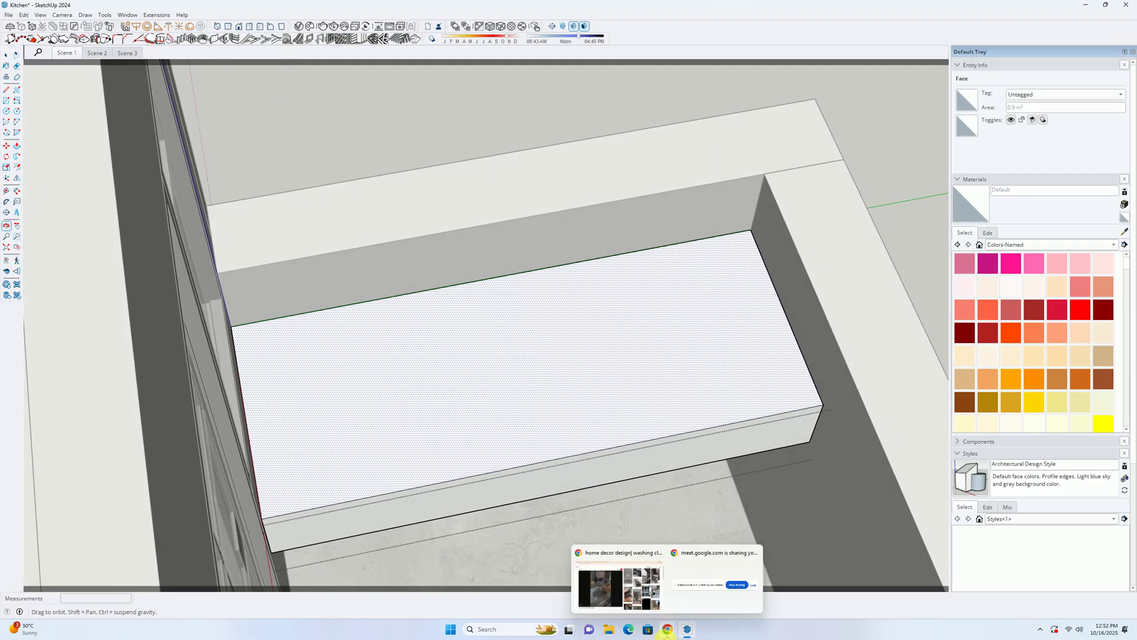
{"action": "left_click", "coordinate": [597, 571]}
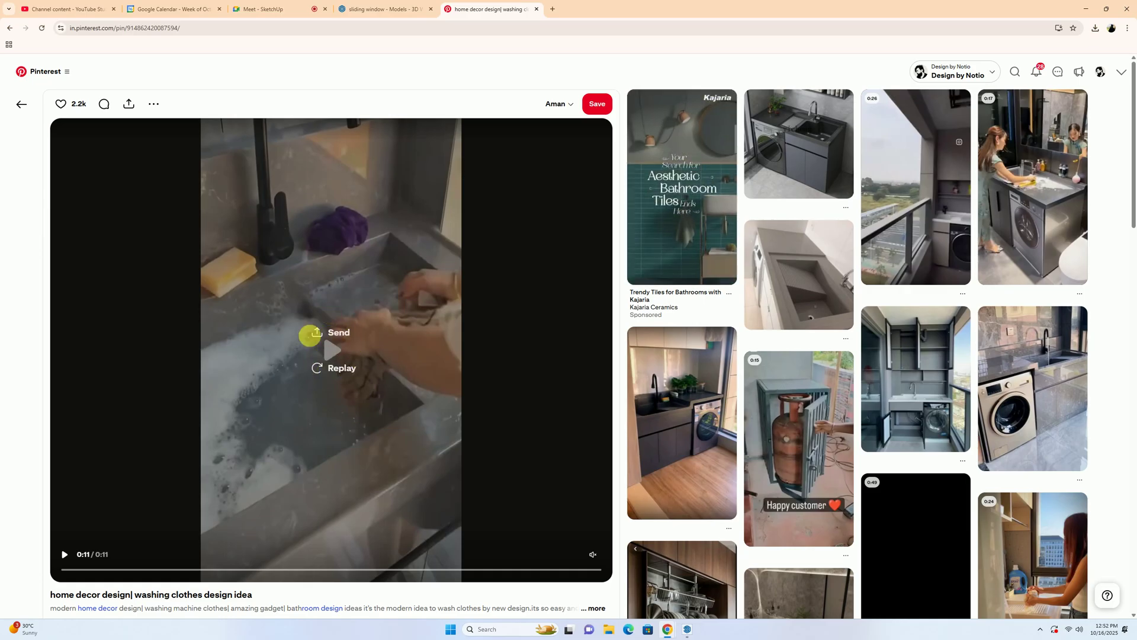
{"action": "scroll", "coordinate": [579, 323], "scroll_direction": "down", "scroll_amount": 1}
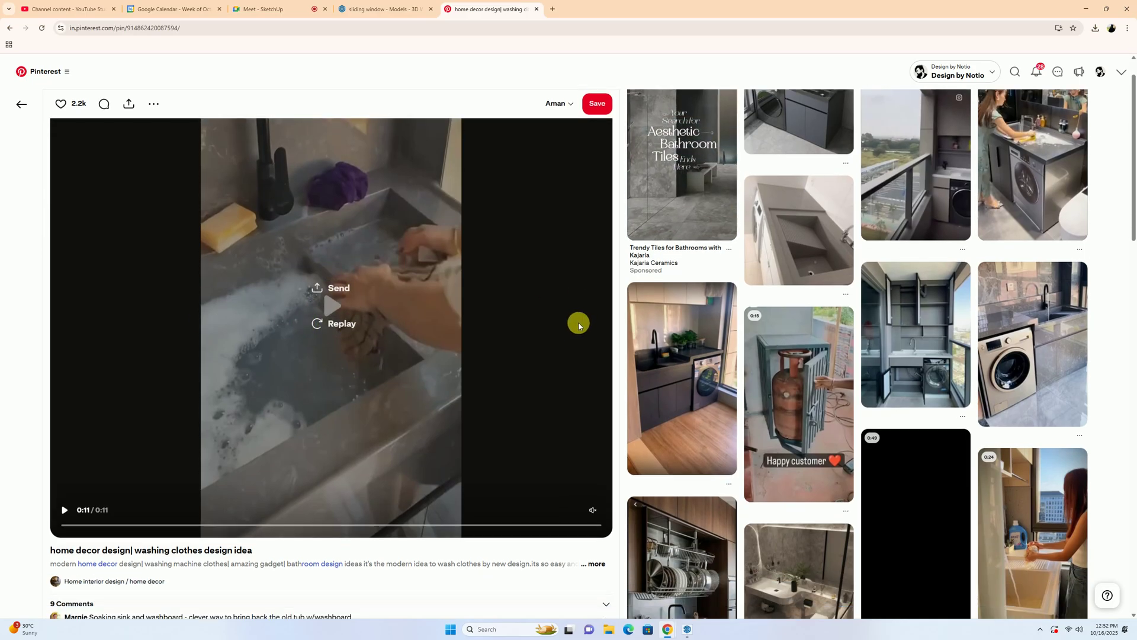
{"action": "scroll", "coordinate": [528, 326], "scroll_direction": "up", "scroll_amount": 1}
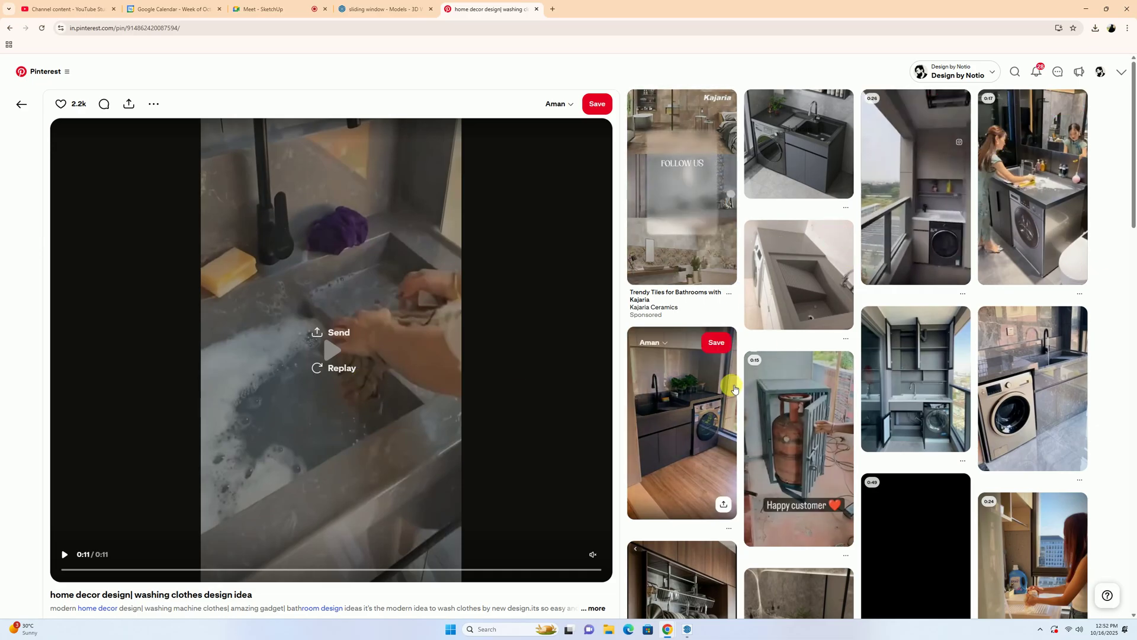
{"action": "scroll", "coordinate": [735, 225], "scroll_direction": "down", "scroll_amount": 1}
{"action": "left_click", "coordinate": [1082, 10]}
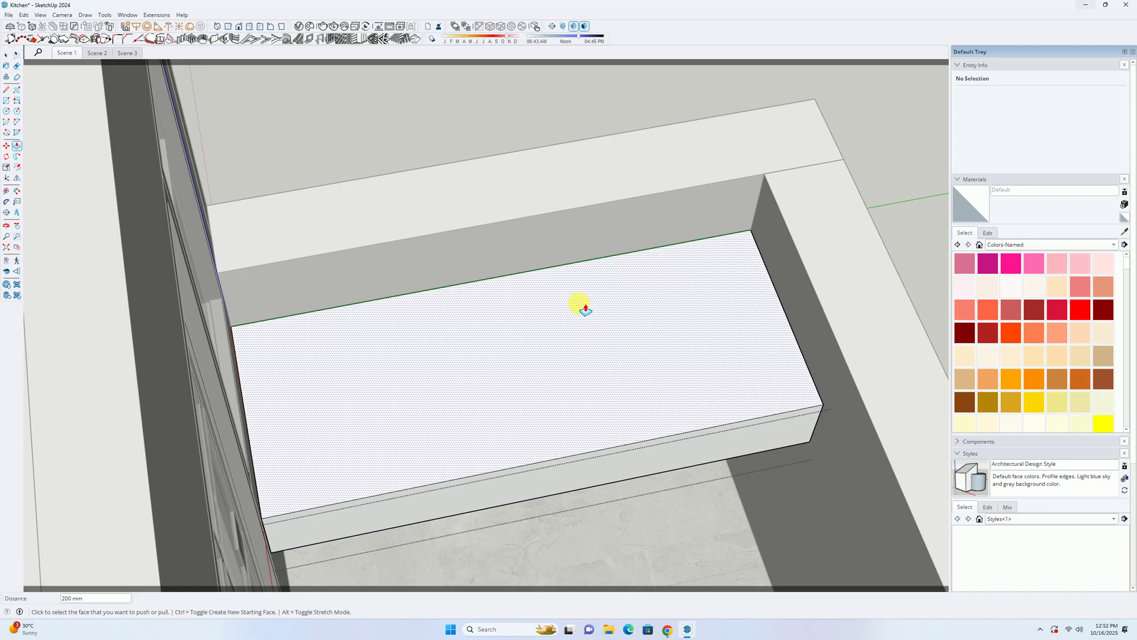
Step: Thicken the counter block by another 50 mm with Push/Pull
{"action": "scroll", "coordinate": [667, 376], "scroll_direction": "up", "scroll_amount": 5}
{"action": "scroll", "coordinate": [678, 413], "scroll_direction": "down", "scroll_amount": 5}
{"action": "middle_click_drag", "start_coordinate": [723, 216], "coordinate": [581, 415]}
{"action": "left_click", "coordinate": [650, 501]}
{"action": "type", "text": "50"}
{"action": "key", "text": "Return"}
Step: Offset the outline of the counter's top face 10 mm inward
{"action": "key", "text": "f"}
{"action": "scroll", "coordinate": [512, 326], "scroll_direction": "up", "scroll_amount": 2}
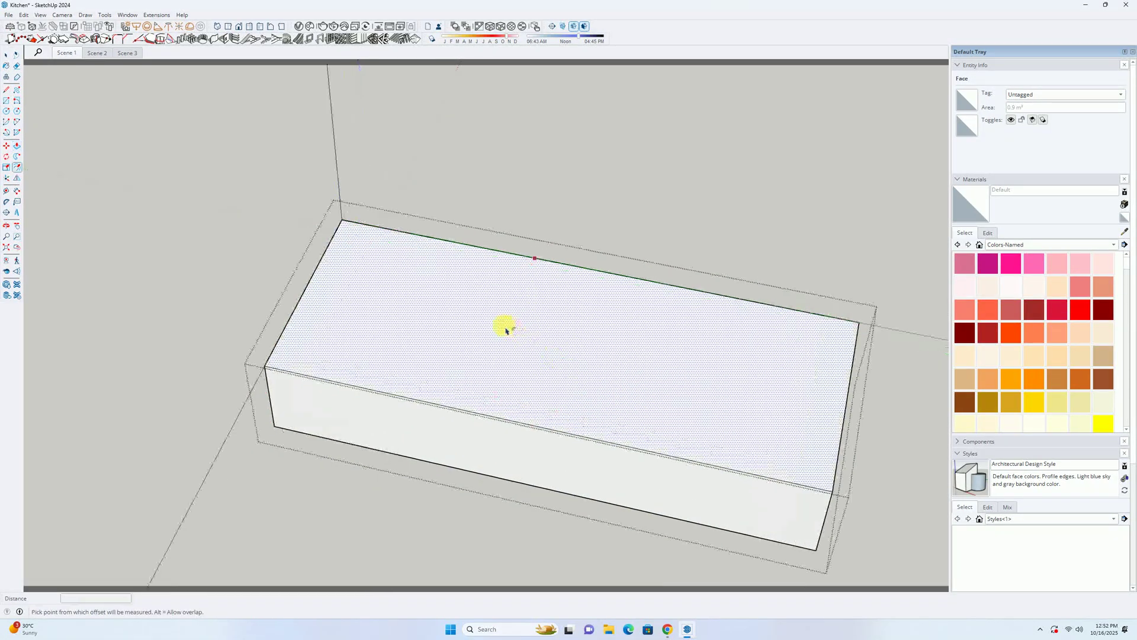
{"action": "left_click", "coordinate": [317, 359]}
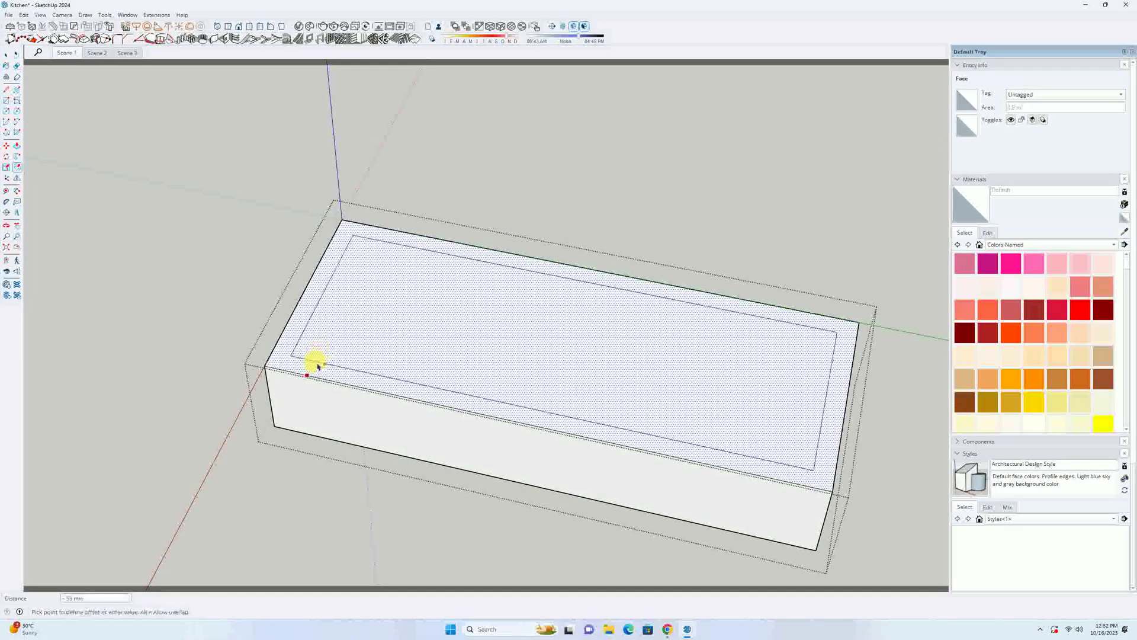
{"action": "type", "text": "10"}
{"action": "key", "text": "Return"}
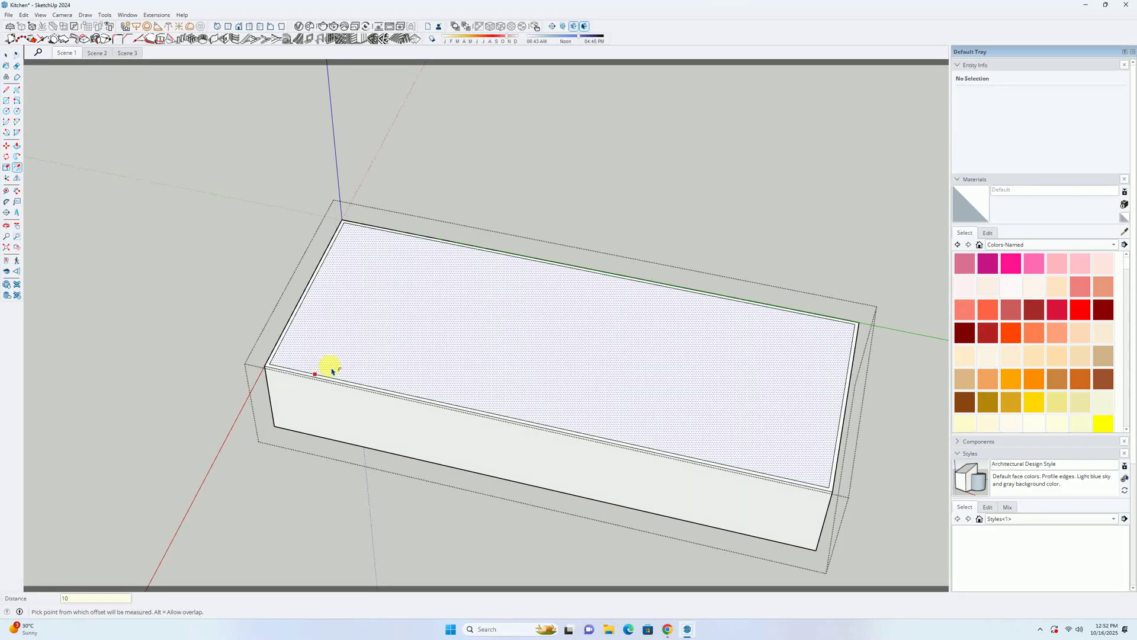
Step: Recess the inner top face by 10 mm to leave a raised rim, and close the counter group
{"action": "key", "text": "p"}
{"action": "left_click", "coordinate": [364, 321]}
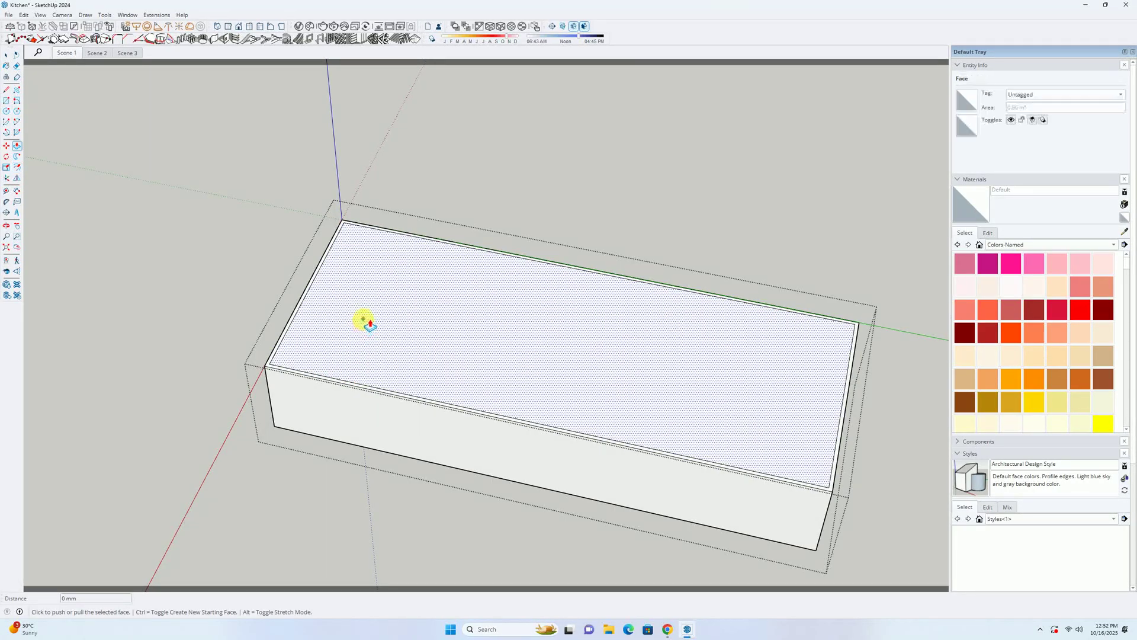
{"action": "type", "text": "1"}
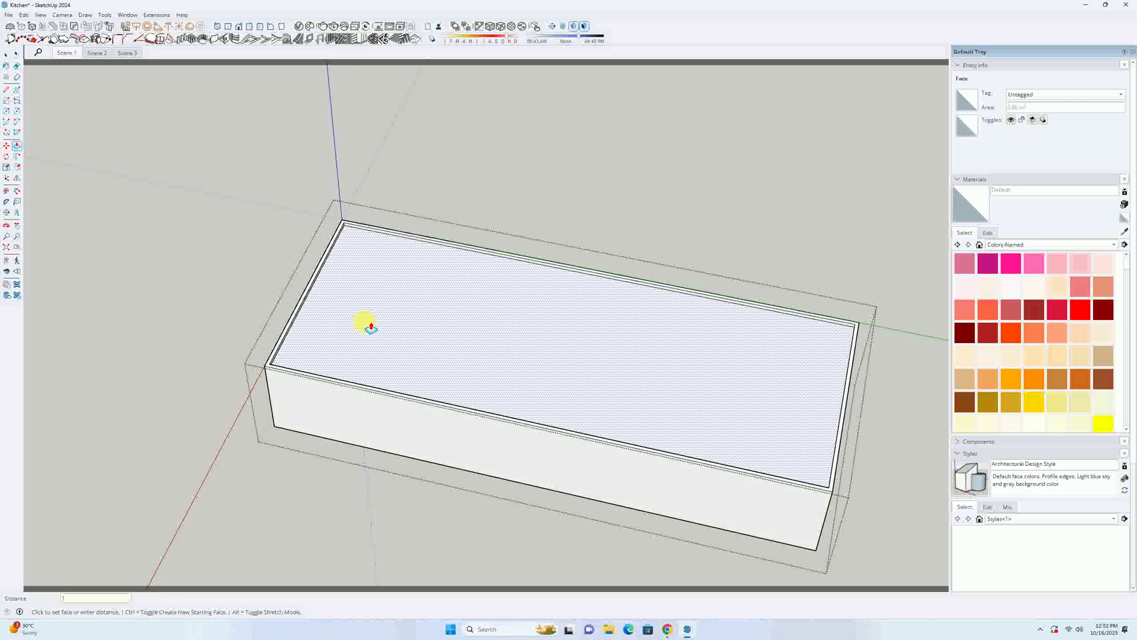
{"action": "type", "text": "0"}
{"action": "key", "text": "Return"}
{"action": "middle_click_drag", "start_coordinate": [369, 323], "coordinate": [319, 291]}
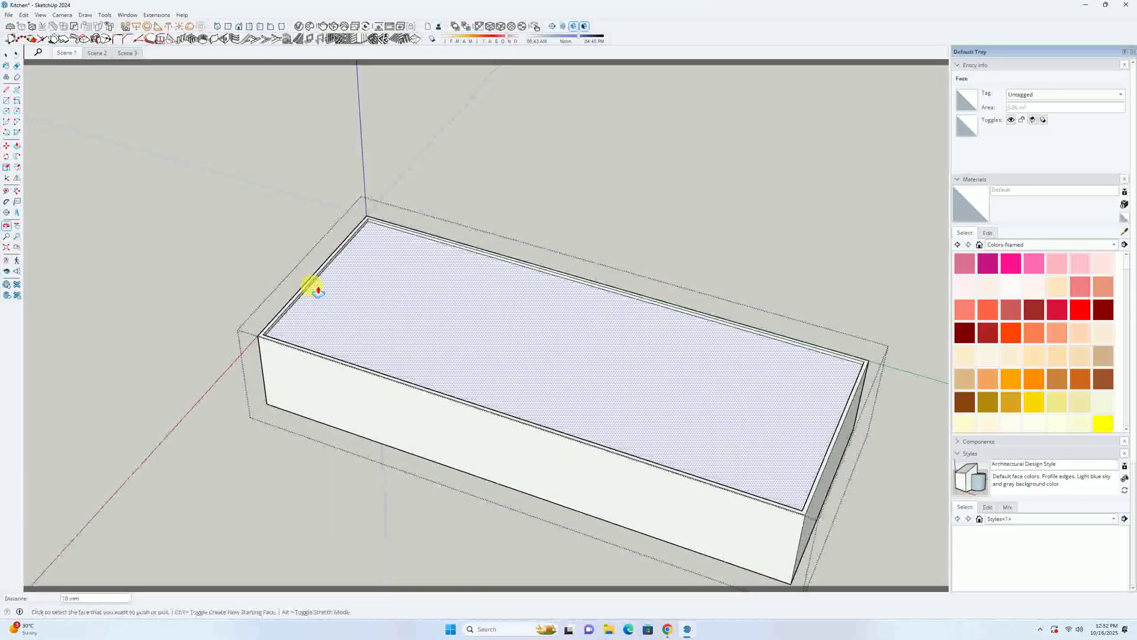
{"action": "middle_click_drag", "start_coordinate": [407, 361], "coordinate": [503, 293]}
{"action": "key", "text": "space"}
{"action": "key", "text": "Escape"}
Step: Measure the height of the counter's front top edge above the floor
{"action": "scroll", "coordinate": [615, 366], "scroll_direction": "down", "scroll_amount": 2}
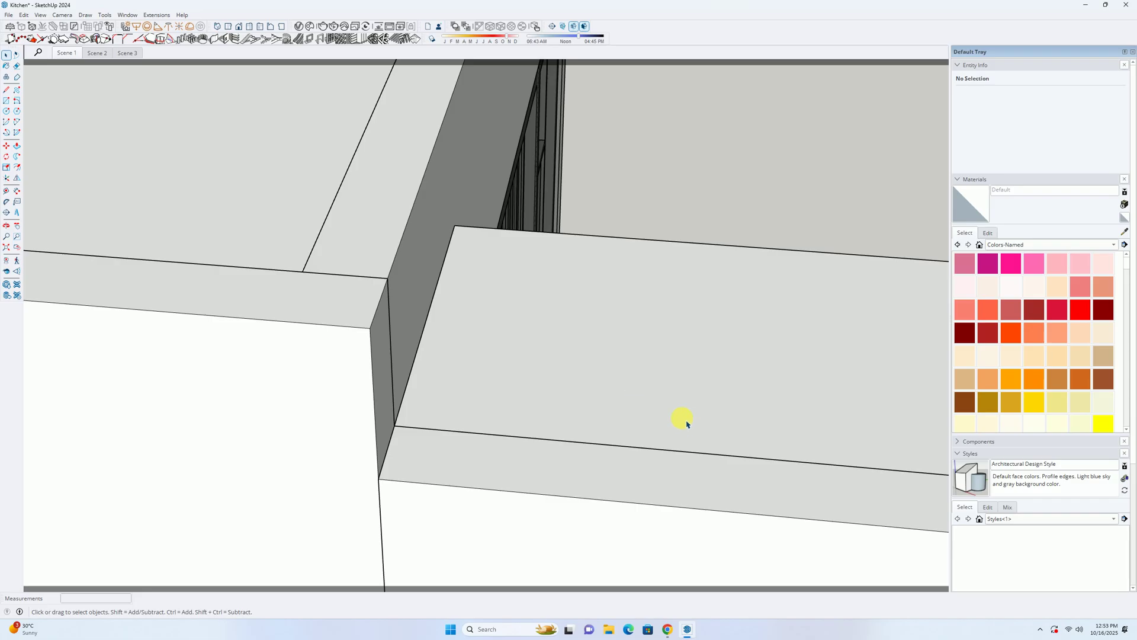
{"action": "middle_click_drag", "start_coordinate": [687, 424], "coordinate": [202, 359]}
{"action": "middle_click_drag", "start_coordinate": [622, 386], "coordinate": [98, 349], "text": "shift"}
{"action": "scroll", "coordinate": [98, 349], "scroll_direction": "down", "scroll_amount": 2}
{"action": "middle_click_drag", "start_coordinate": [474, 385], "coordinate": [321, 215]}
{"action": "middle_click_drag", "start_coordinate": [419, 394], "coordinate": [419, 477]}
{"action": "key", "text": "t"}
{"action": "left_click", "coordinate": [399, 402]}
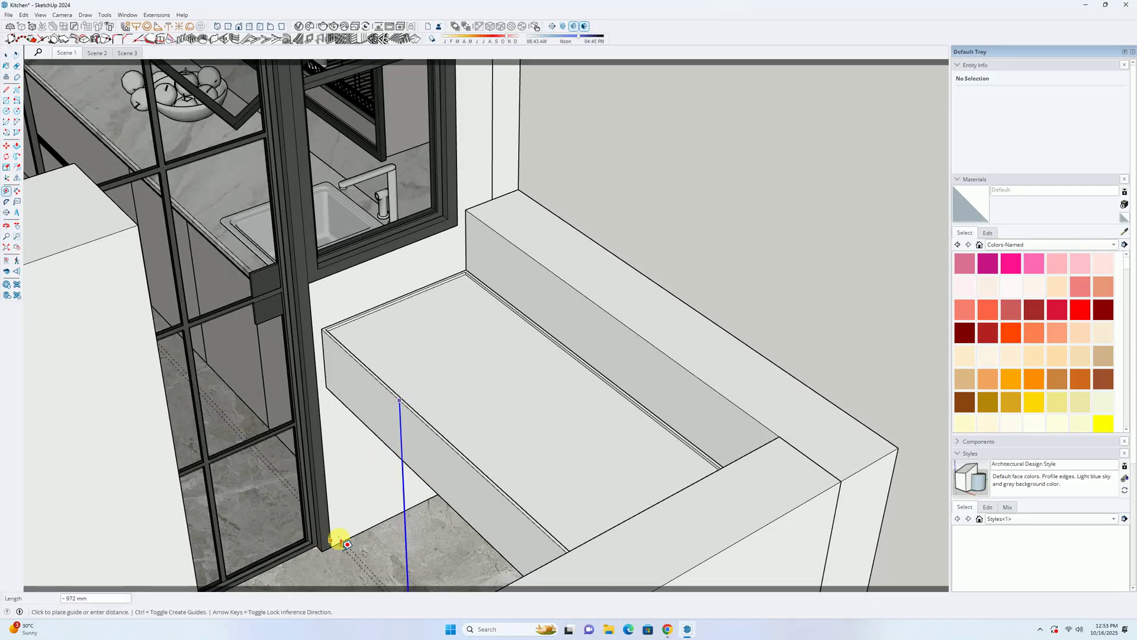
{"action": "key", "text": "space"}
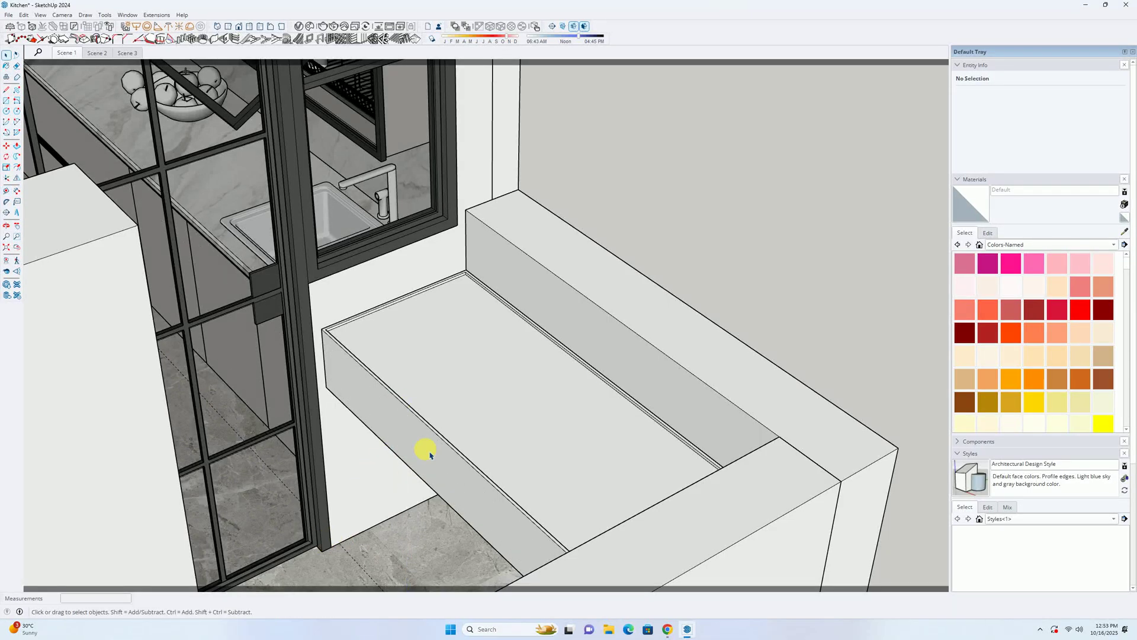
Step: Lower the counter group vertically from its front top corner beside the glazed partition
{"action": "left_click", "coordinate": [425, 450]}
{"action": "key", "text": "m"}
{"action": "left_click", "coordinate": [327, 329]}
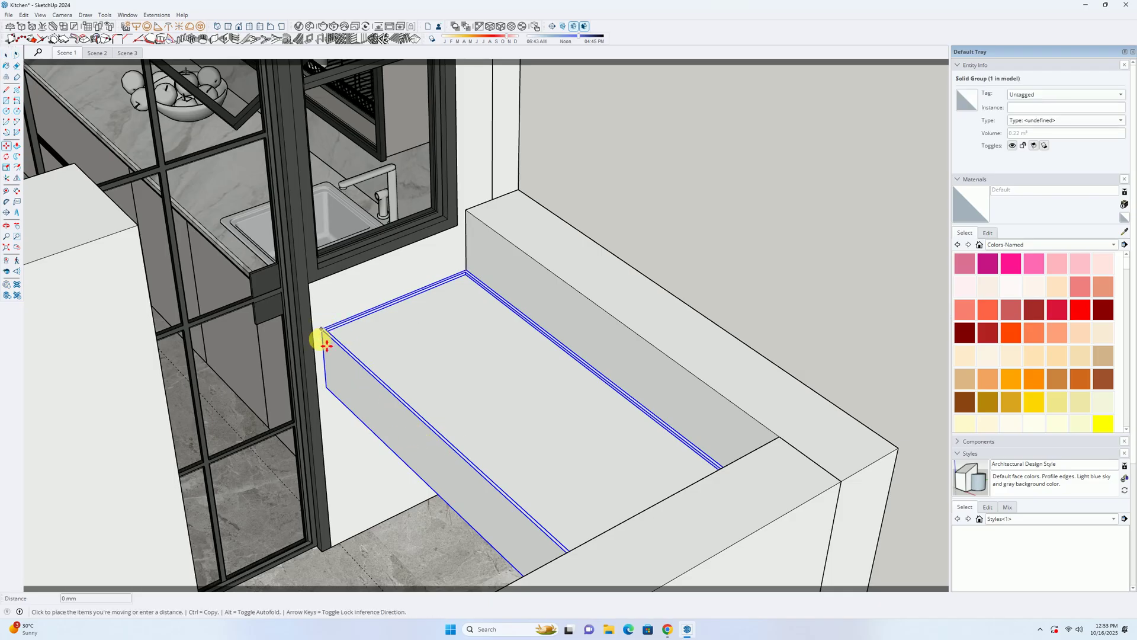
{"action": "key", "text": "Return"}
{"action": "middle_click_drag", "start_coordinate": [458, 318], "coordinate": [443, 277]}
{"action": "middle_click_drag", "start_coordinate": [337, 253], "coordinate": [618, 352]}
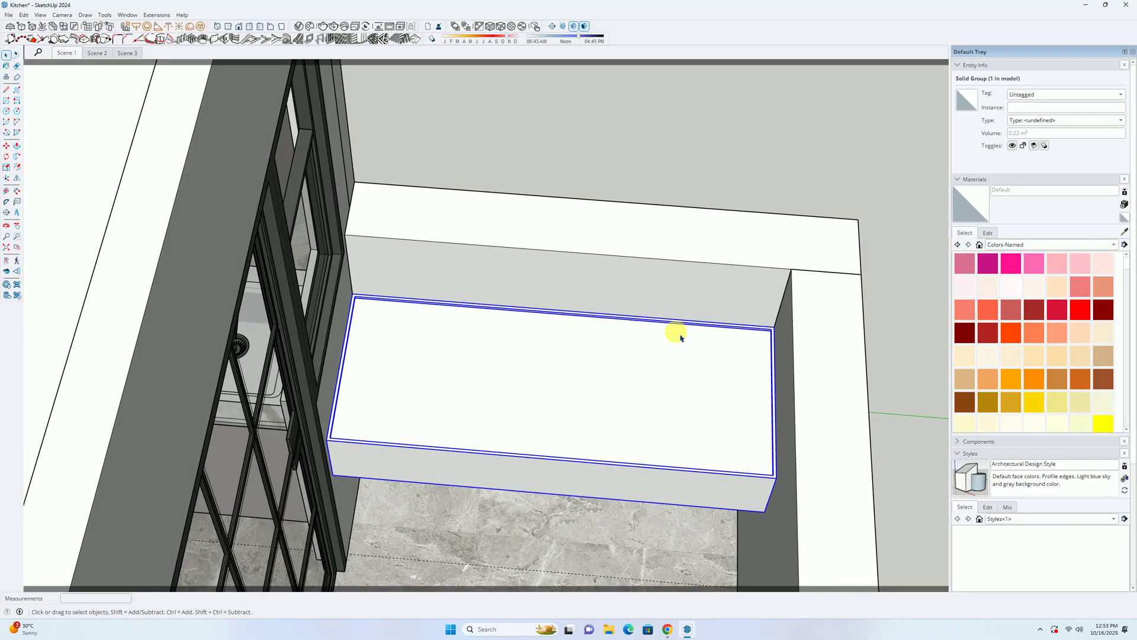
Step: Open the counter group and offset the recessed top face 100 mm inward
{"action": "double_click", "coordinate": [650, 396]}
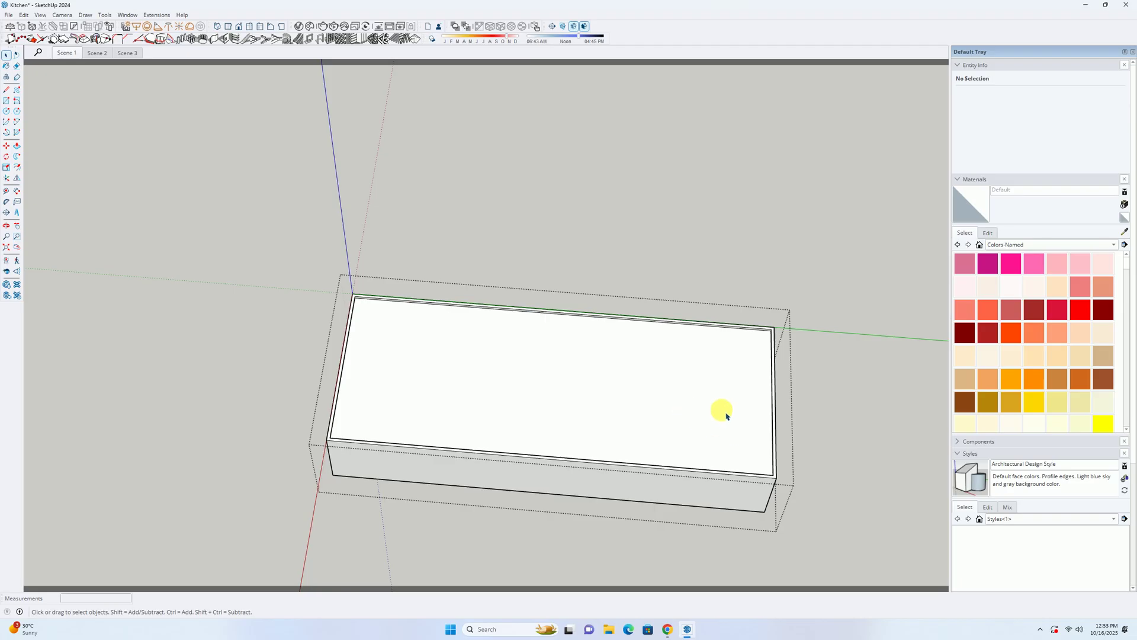
{"action": "key", "text": "f"}
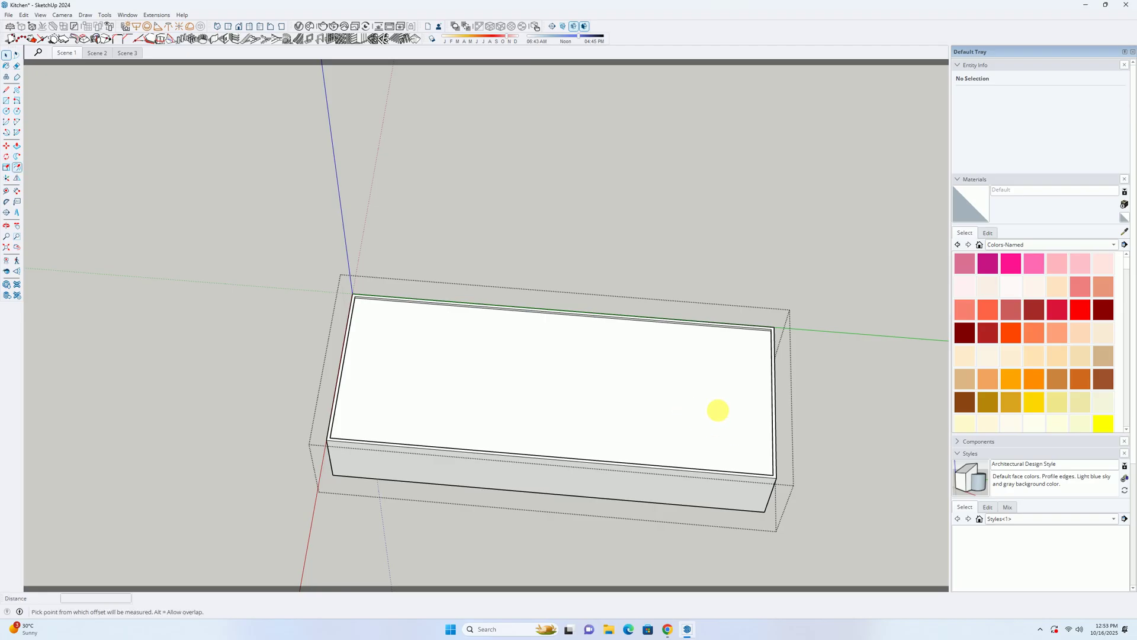
{"action": "left_click", "coordinate": [696, 344]}
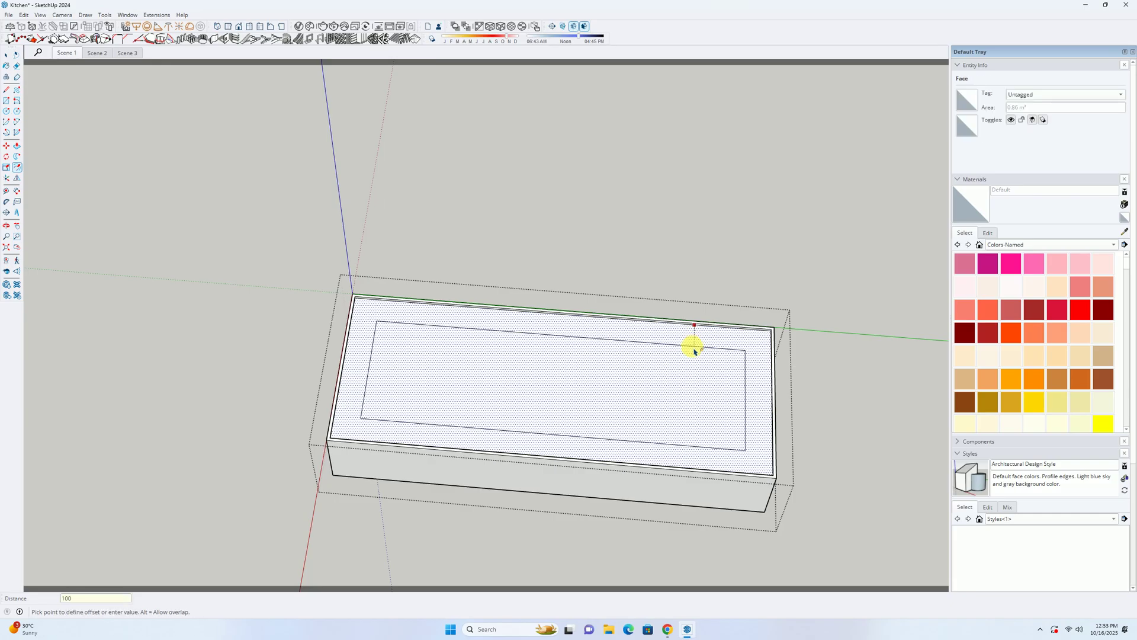
{"action": "left_click", "coordinate": [694, 351]}
{"action": "key", "text": "space"}
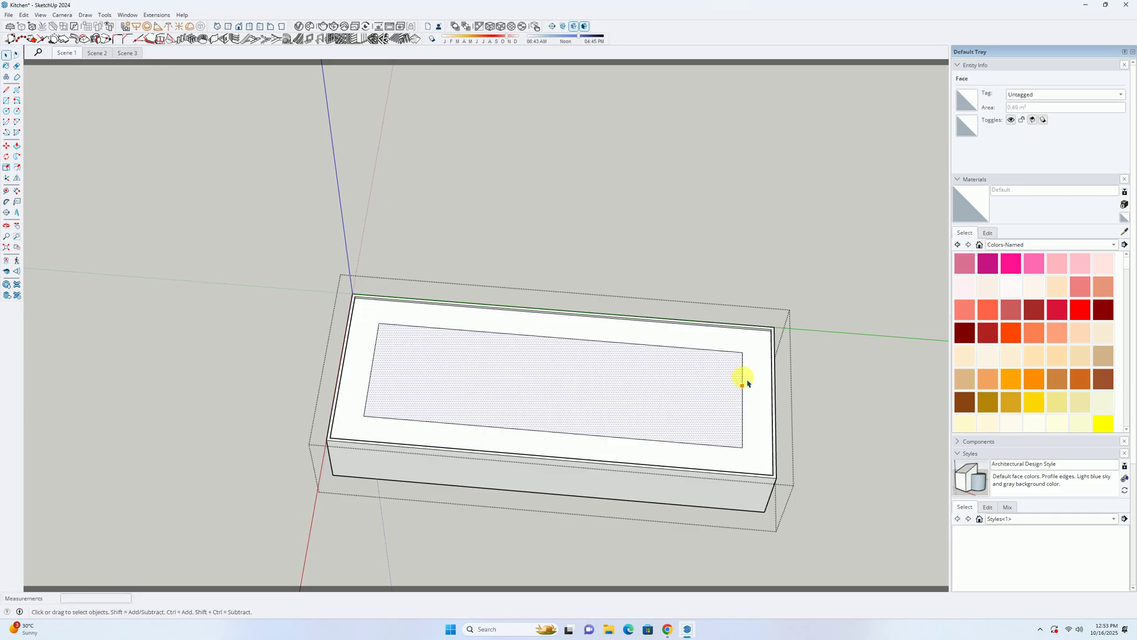
Step: Copy the inner rectangle's short edge farthest from the glazed partition 600 mm toward the partition
{"action": "left_click", "coordinate": [742, 384]}
{"action": "key", "text": "m"}
{"action": "left_click", "coordinate": [744, 449]}
{"action": "key", "text": "ctrl"}
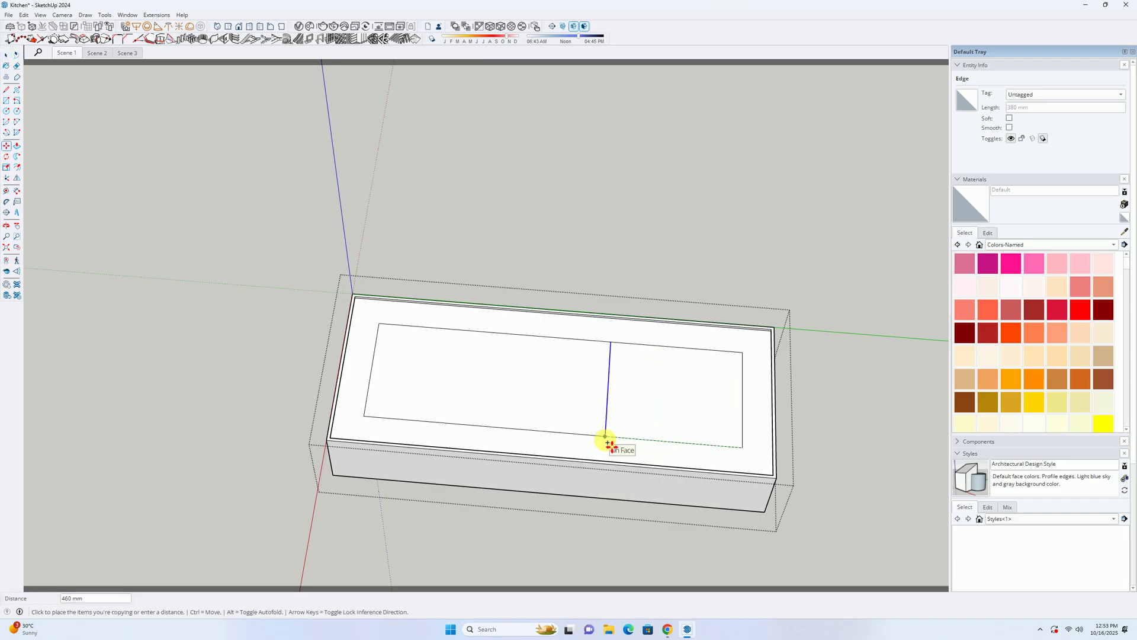
{"action": "type", "text": "60"}
{"action": "key", "text": "Return"}
Step: Erase the leftover outline beside the partition so only the sink rectangle remains on the counter top
{"action": "key", "text": "e"}
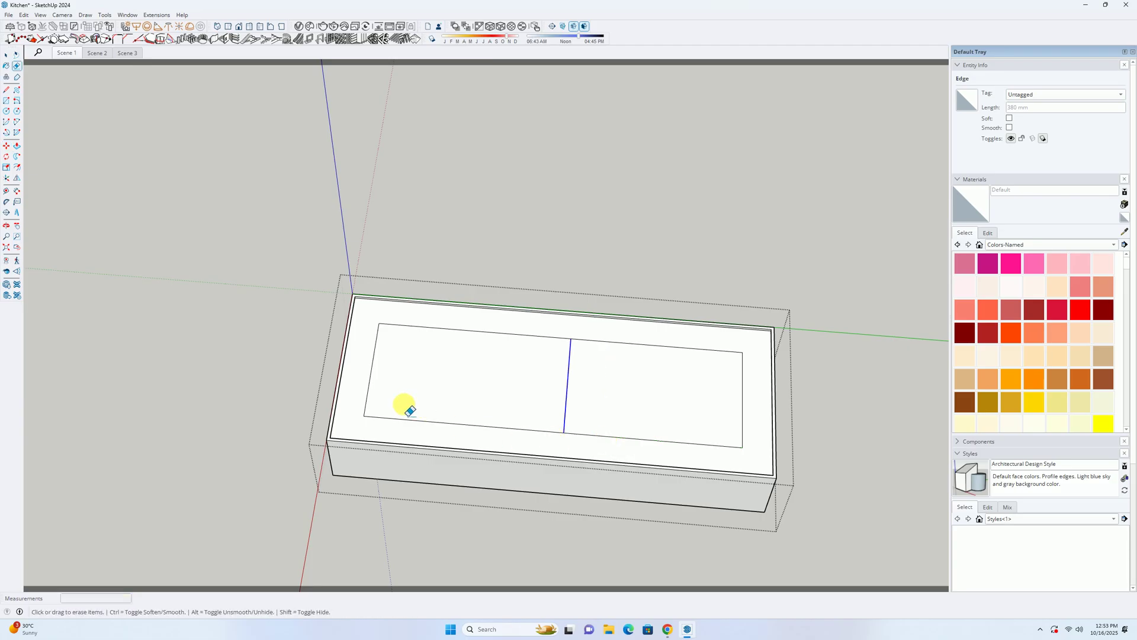
{"action": "mouse_move", "coordinate": [374, 408]}
{"action": "left_mouse_down"}
{"action": "mouse_move", "coordinate": [406, 399]}
{"action": "mouse_move", "coordinate": [445, 325]}
{"action": "mouse_move", "coordinate": [474, 357]}
{"action": "left_mouse_up"}
{"action": "mouse_move", "coordinate": [559, 381]}
{"action": "middle_mouse_down"}
{"action": "mouse_move", "coordinate": [640, 396]}
{"action": "mouse_move", "coordinate": [702, 382]}
{"action": "middle_mouse_up"}
{"action": "key", "text": "space"}
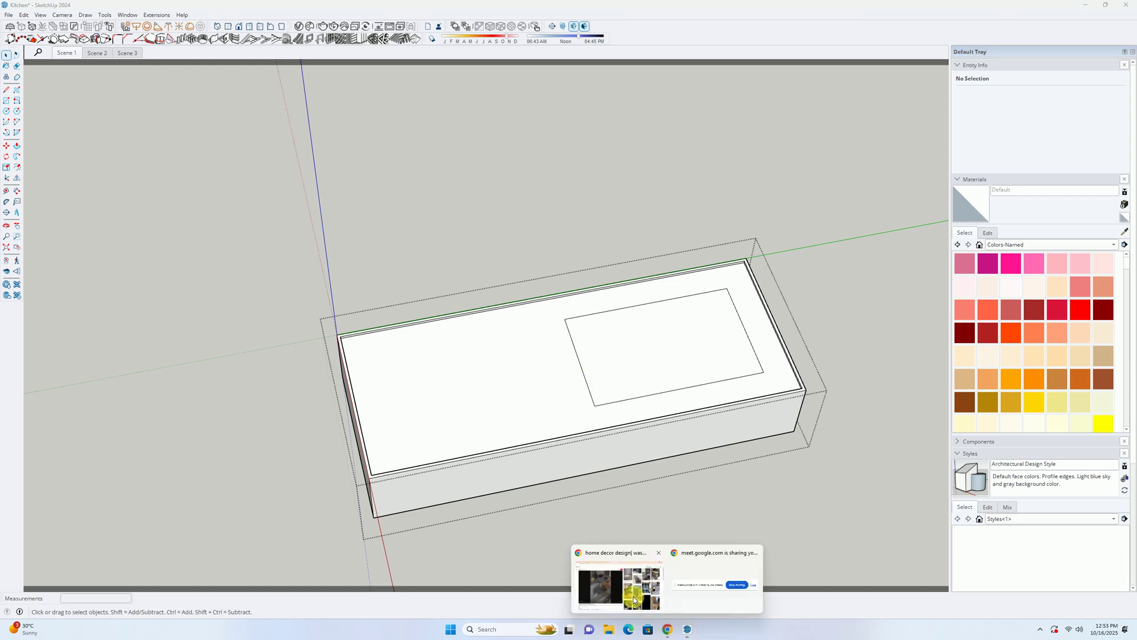
Step: Recheck the washing sink pin in Chrome and, back in SketchUp, push the sink rectangle down 220 mm to form a basin
{"action": "left_click", "coordinate": [634, 600]}
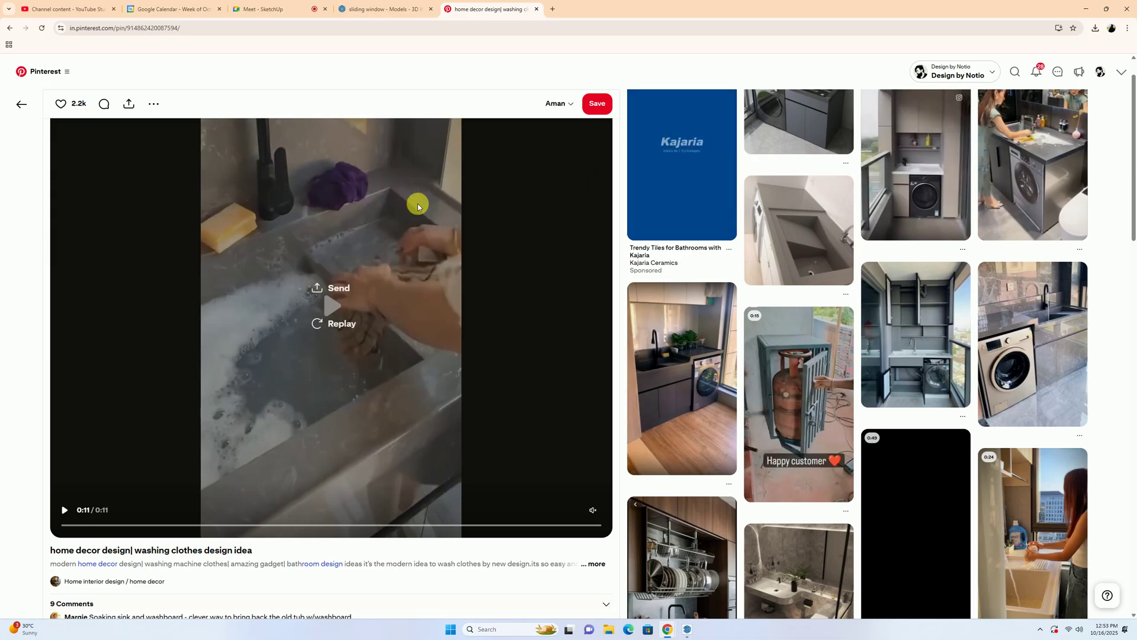
{"action": "left_click", "coordinate": [1086, 9]}
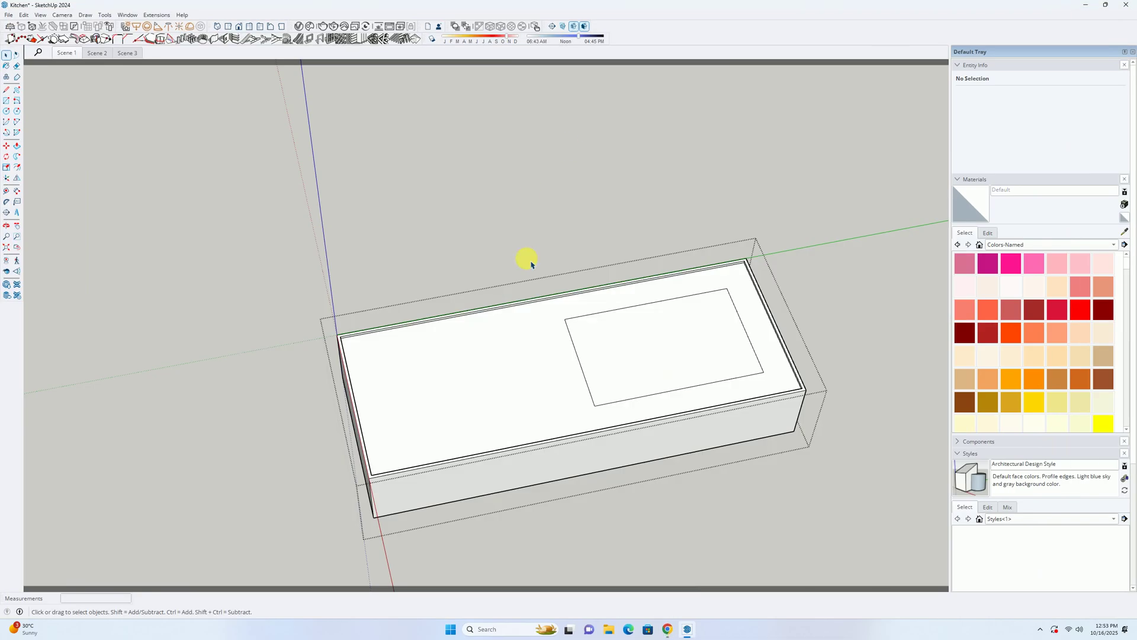
{"action": "scroll", "coordinate": [769, 328], "scroll_direction": "up", "scroll_amount": 1}
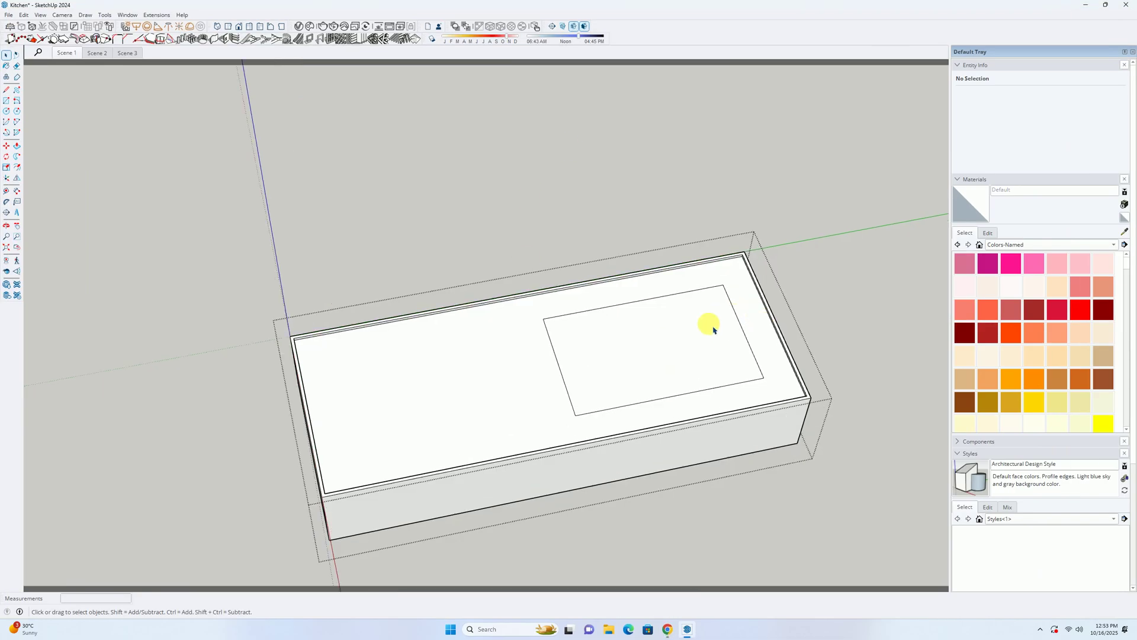
{"action": "key", "text": "p"}
{"action": "double_click", "coordinate": [664, 374]}
{"action": "left_click", "coordinate": [652, 330]}
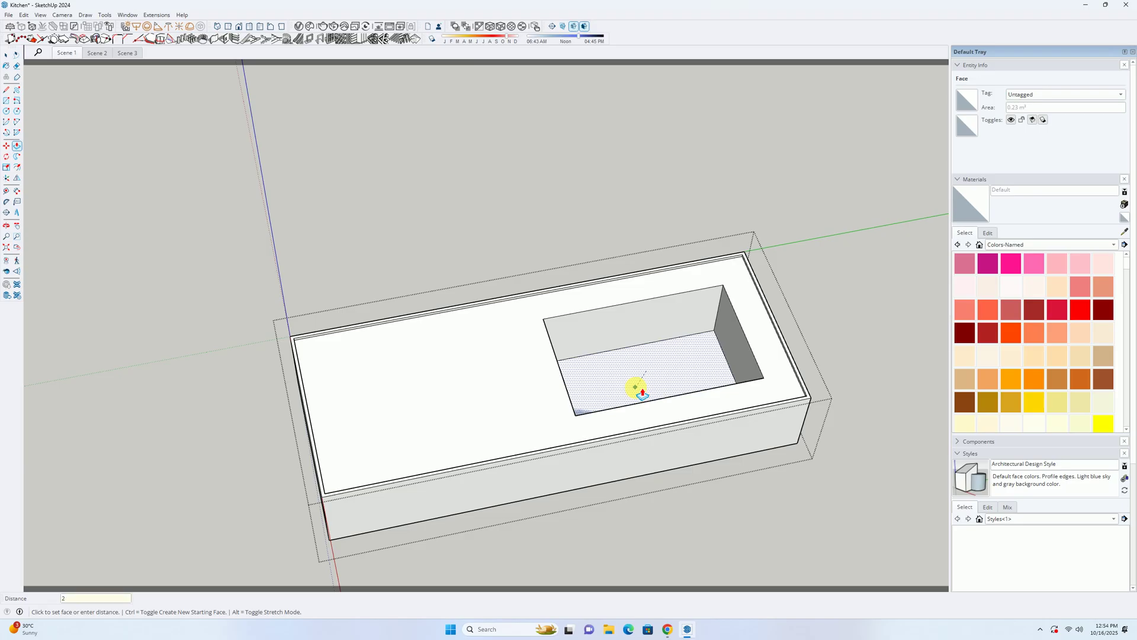
{"action": "key", "text": "Return"}
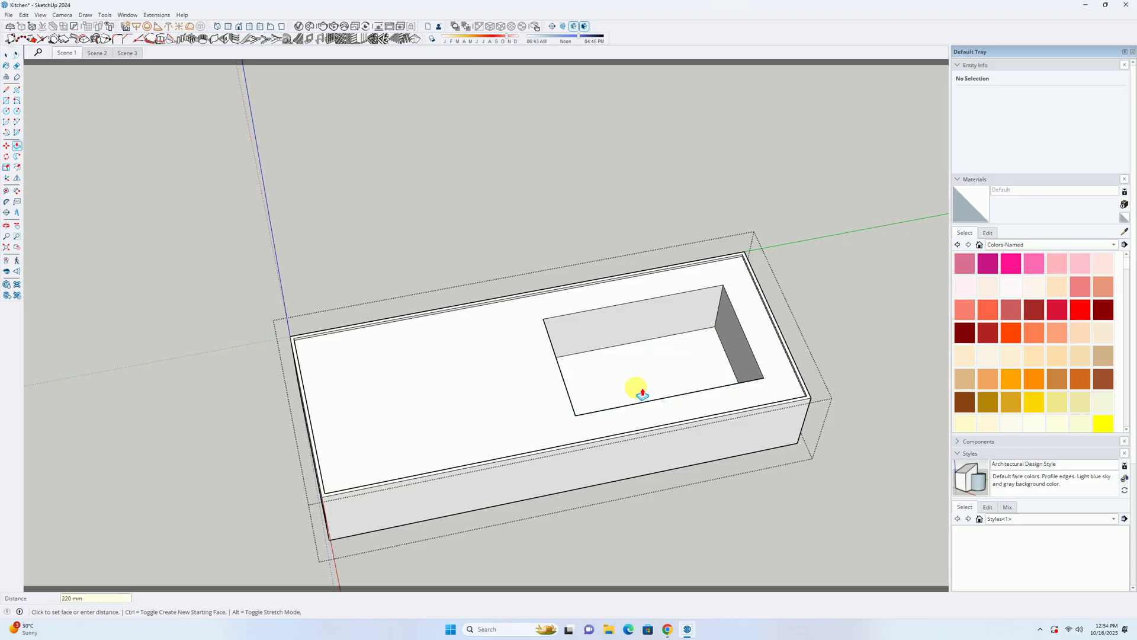
Step: Lengthen the basin along the counter by pushing its short side wall back 150 mm
{"action": "middle_click_drag", "start_coordinate": [692, 368], "coordinate": [488, 376]}
{"action": "left_click", "coordinate": [483, 377]}
{"action": "type", "text": "150"}
{"action": "key", "text": "Return"}
{"action": "middle_click_drag", "start_coordinate": [586, 412], "coordinate": [648, 305]}
{"action": "key", "text": "space"}
{"action": "scroll", "coordinate": [684, 322], "scroll_direction": "up", "scroll_amount": 2}
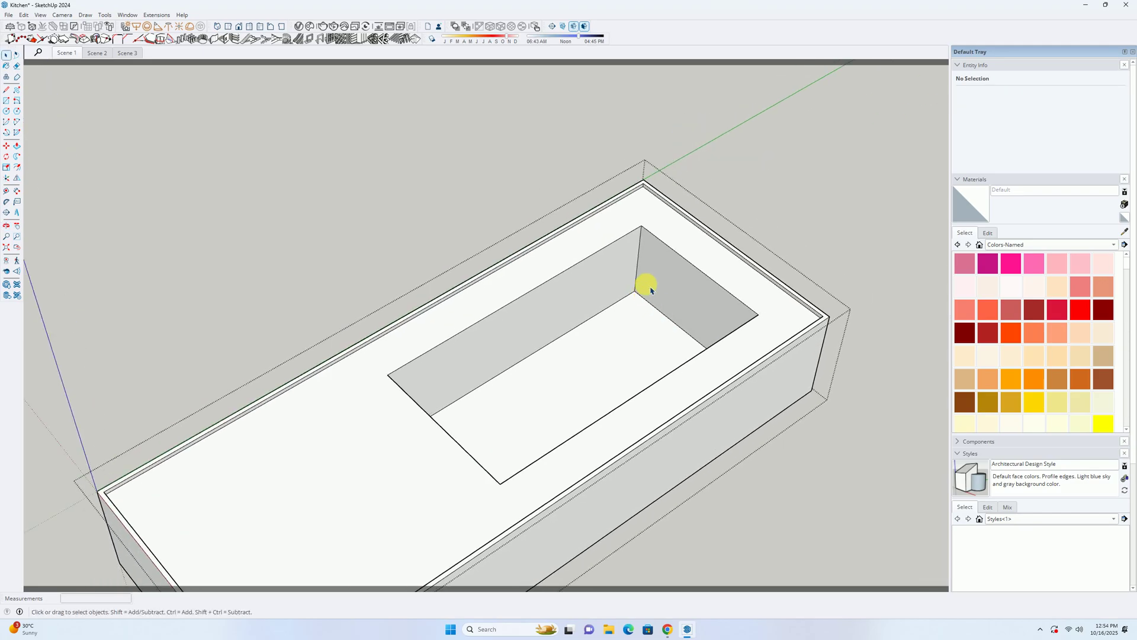
{"action": "key", "text": "l"}
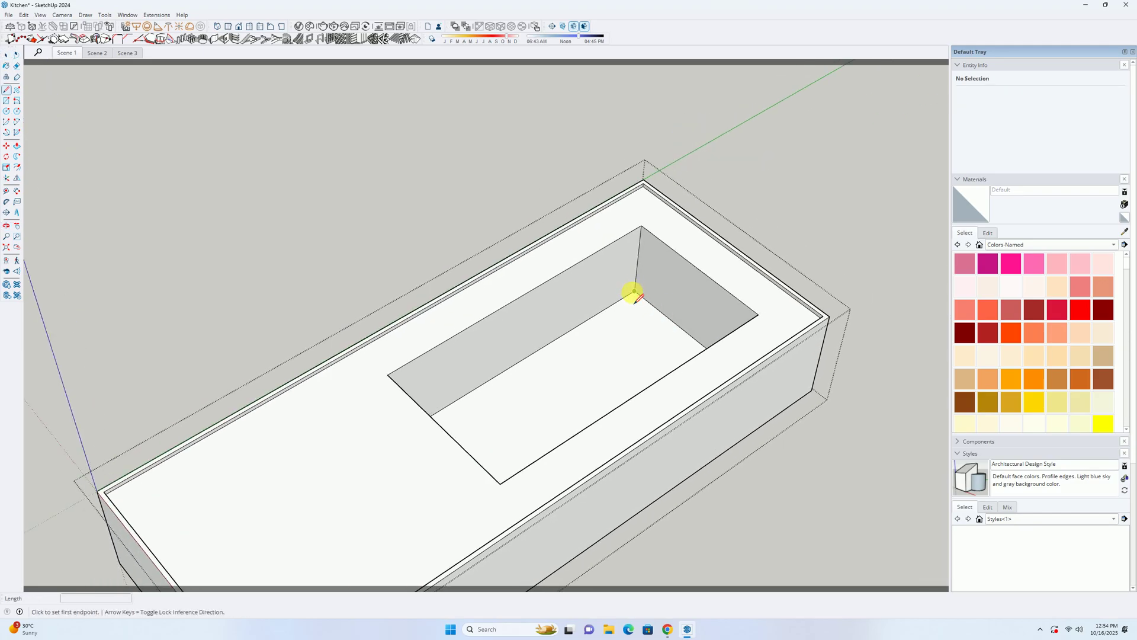
{"action": "key", "text": "space"}
{"action": "left_click", "coordinate": [639, 290]}
{"action": "key", "text": "m"}
{"action": "key", "text": "ctrl"}
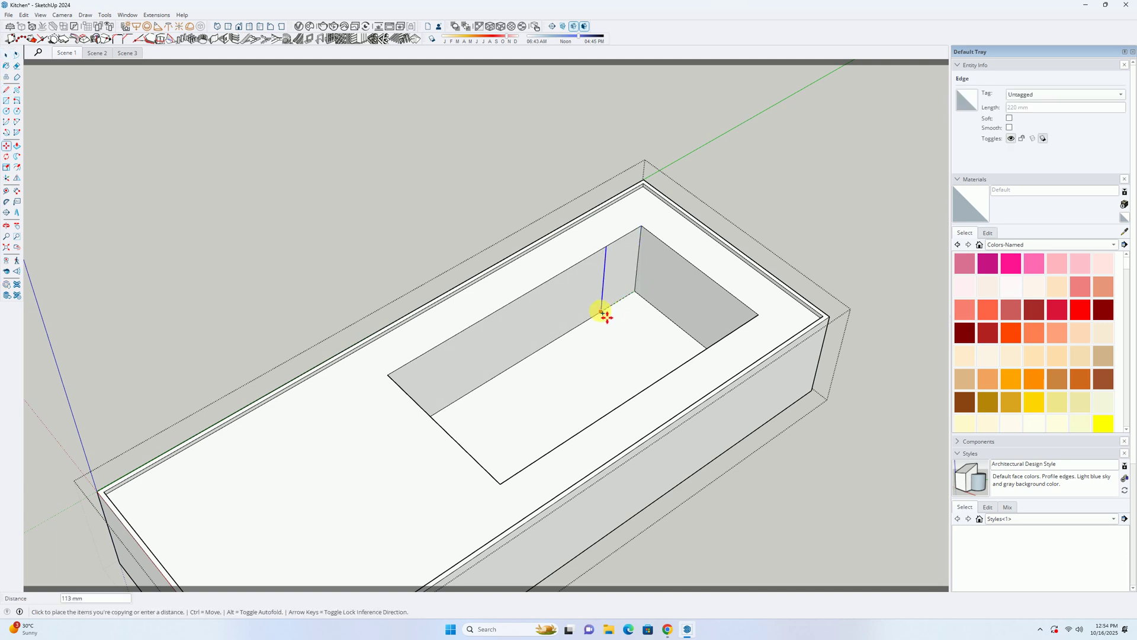
{"action": "key", "text": "Return"}
{"action": "left_click", "coordinate": [555, 353]}
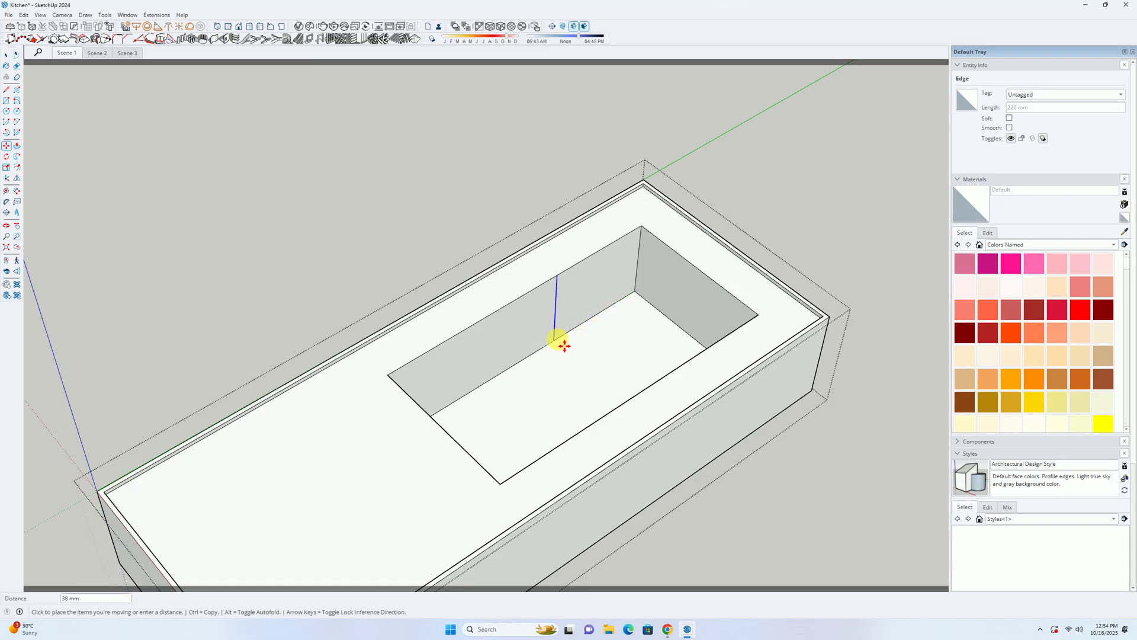
{"action": "left_click", "coordinate": [571, 339]}
{"action": "mouse_move", "coordinate": [576, 337]}
{"action": "middle_mouse_down"}
{"action": "mouse_move", "coordinate": [765, 288]}
{"action": "mouse_move", "coordinate": [639, 253]}
{"action": "mouse_move", "coordinate": [554, 267]}
{"action": "mouse_move", "coordinate": [607, 246]}
{"action": "middle_mouse_up"}
{"action": "key", "text": "ctrl+z"}
Step: Place a guide line on the basin's far short wall, 150 mm below its top edge
{"action": "scroll", "coordinate": [601, 227], "scroll_direction": "up", "scroll_amount": 1}
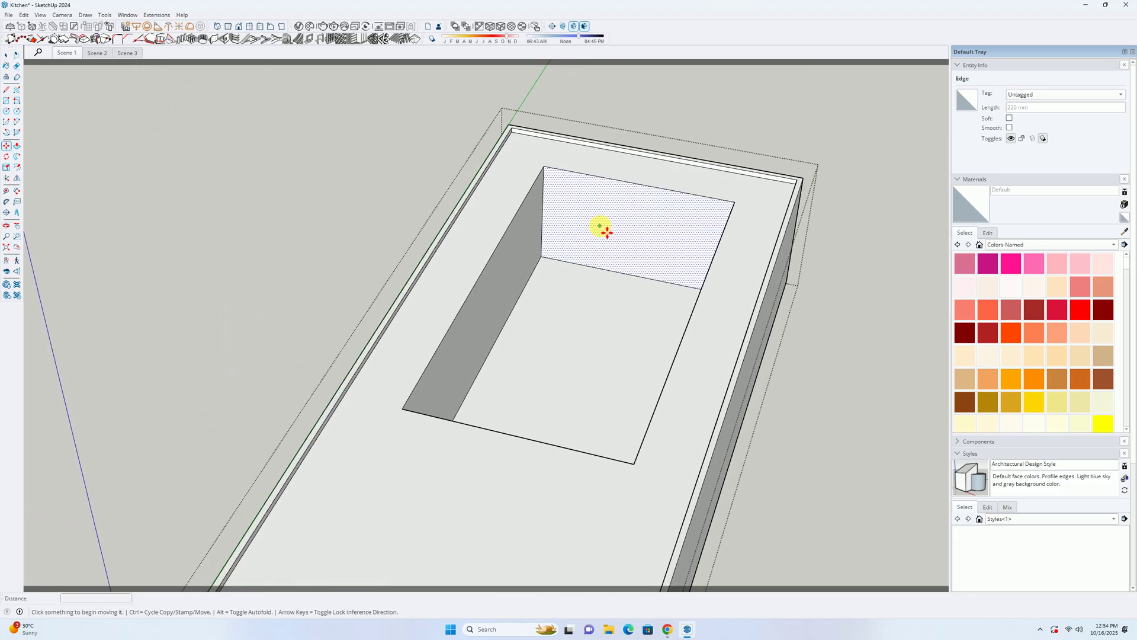
{"action": "key", "text": "t"}
{"action": "left_click", "coordinate": [564, 170]}
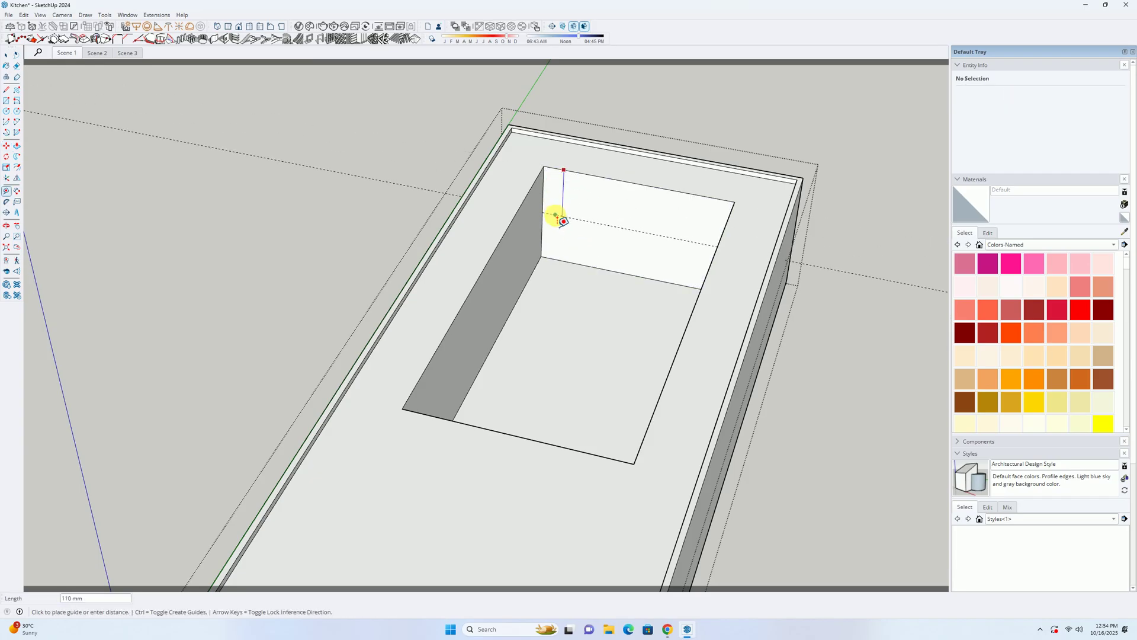
{"action": "type", "text": "150"}
{"action": "key", "text": "Return"}
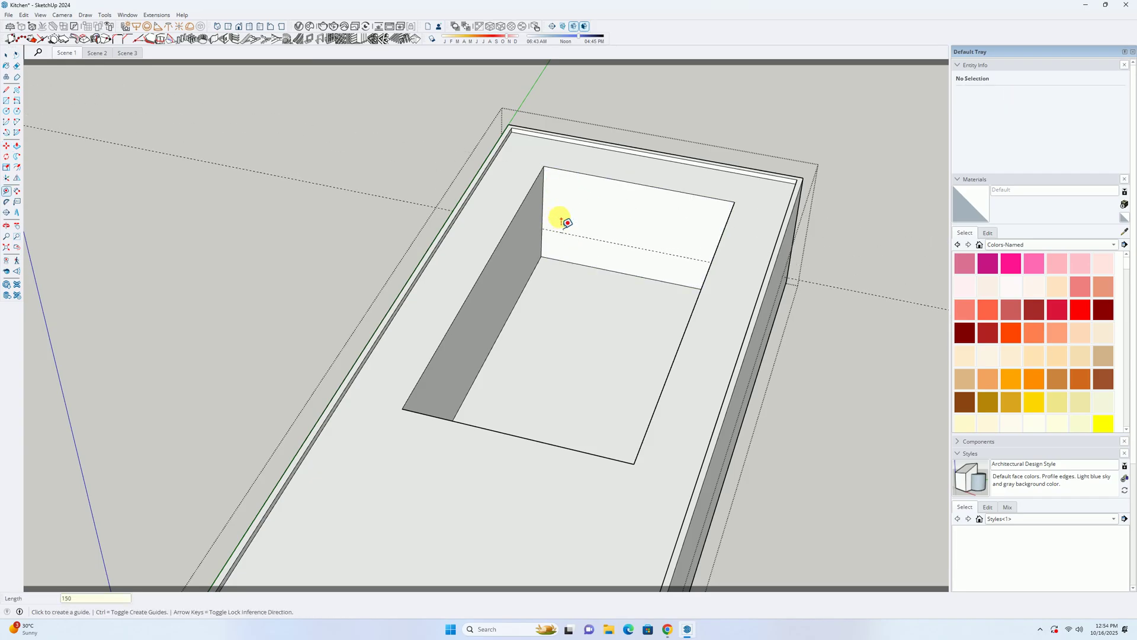
{"action": "key", "text": "l"}
{"action": "left_click", "coordinate": [541, 229]}
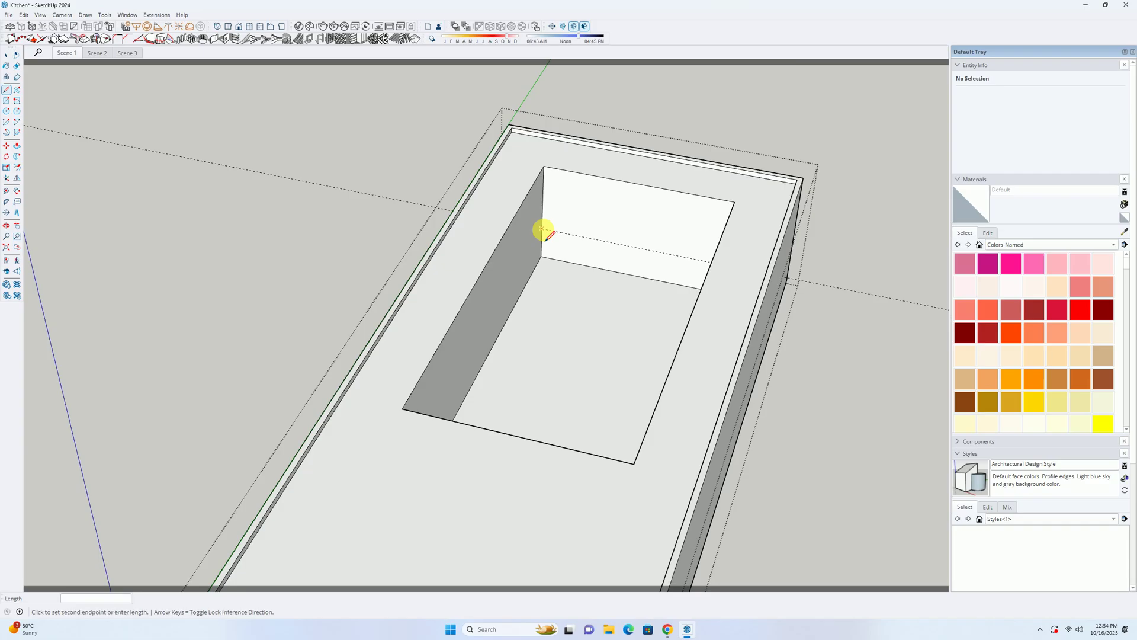
{"action": "middle_click_drag", "start_coordinate": [735, 202], "coordinate": [688, 176]}
{"action": "key", "text": "space"}
Step: Add a second guide line on the same short wall, 20 mm below its top edge
{"action": "key", "text": "t"}
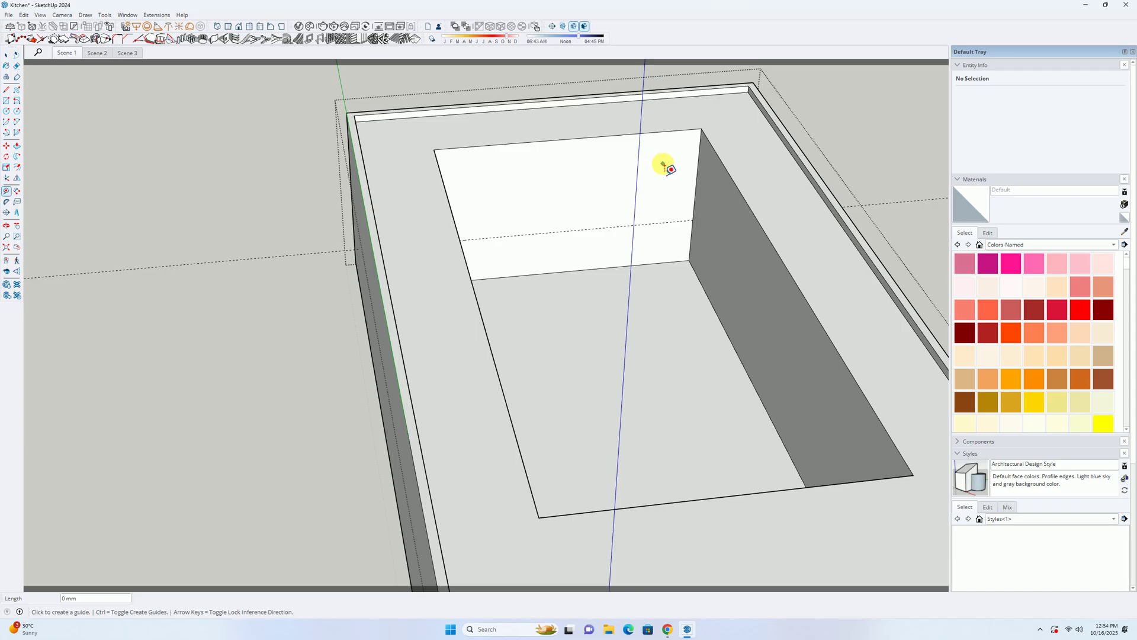
{"action": "left_click", "coordinate": [675, 131]}
{"action": "type", "text": "20"}
{"action": "key", "text": "Return"}
Step: Draw a diagonal line across the short wall from the upper guide's end to the opposite end of the lower guide
{"action": "key", "text": "l"}
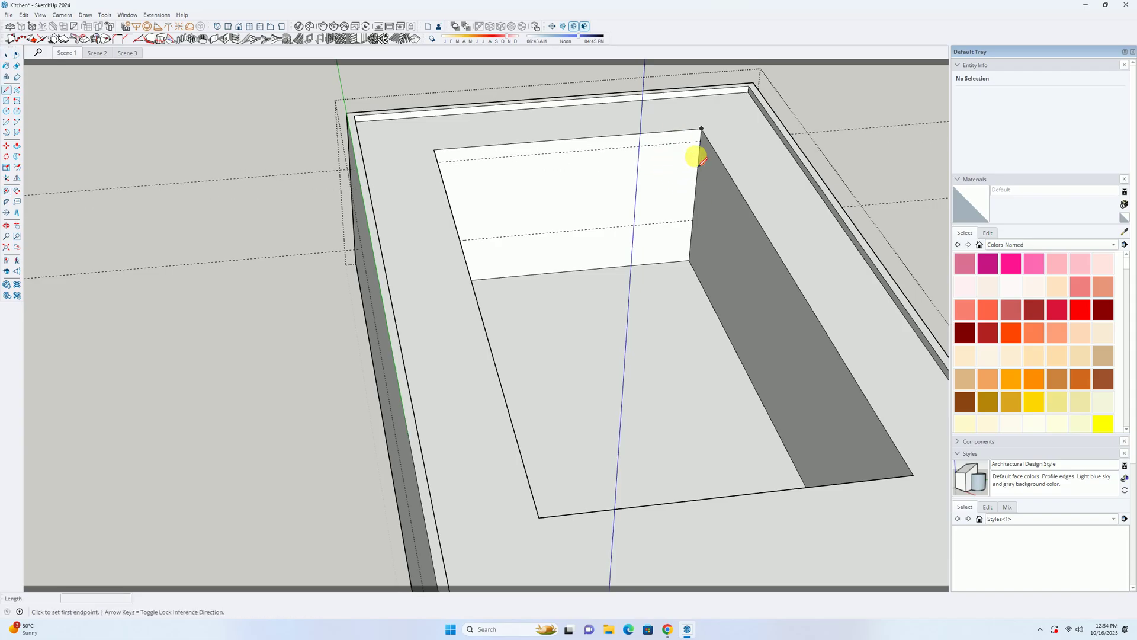
{"action": "left_click", "coordinate": [700, 143]}
{"action": "middle_click_drag", "start_coordinate": [681, 157], "coordinate": [545, 185]}
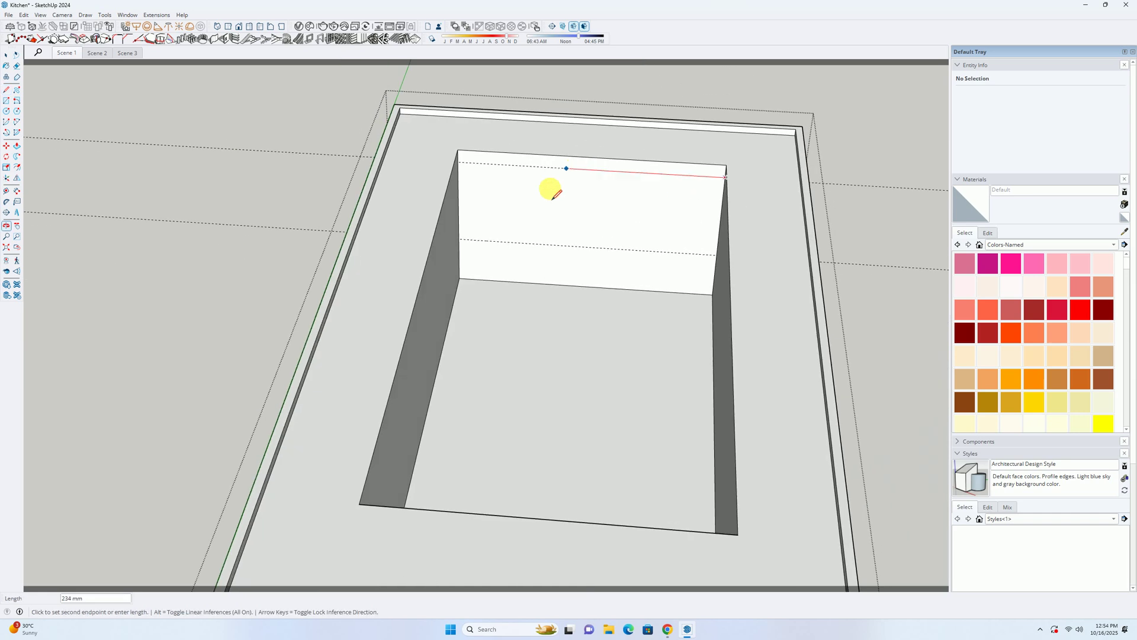
{"action": "left_click", "coordinate": [463, 240]}
{"action": "key", "text": "space"}
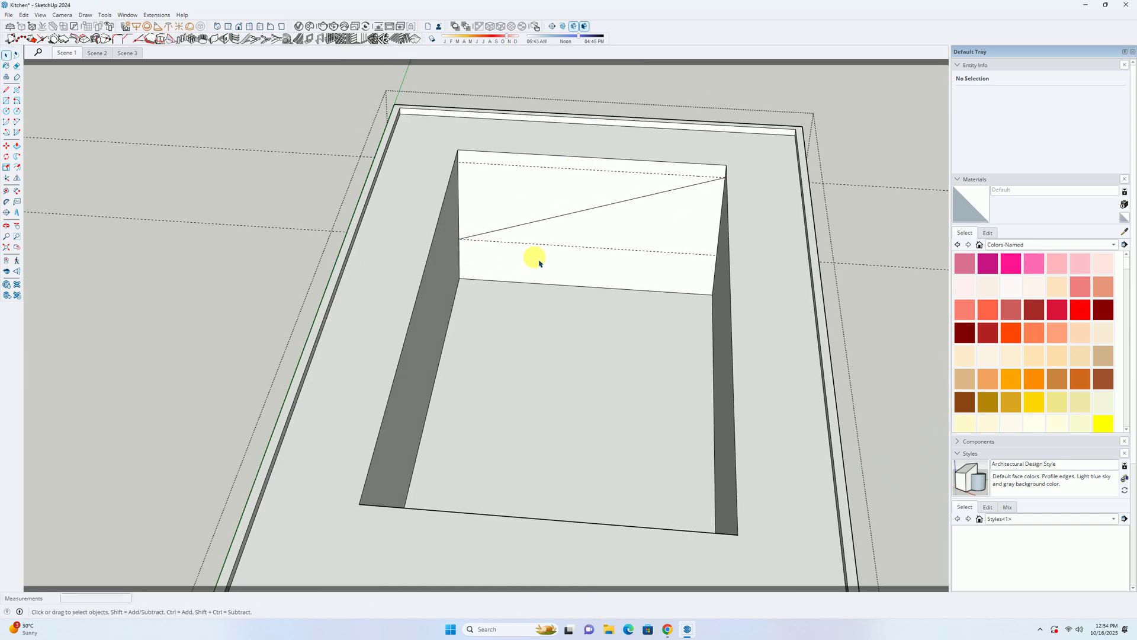
{"action": "key", "text": "p"}
{"action": "left_click", "coordinate": [536, 261]}
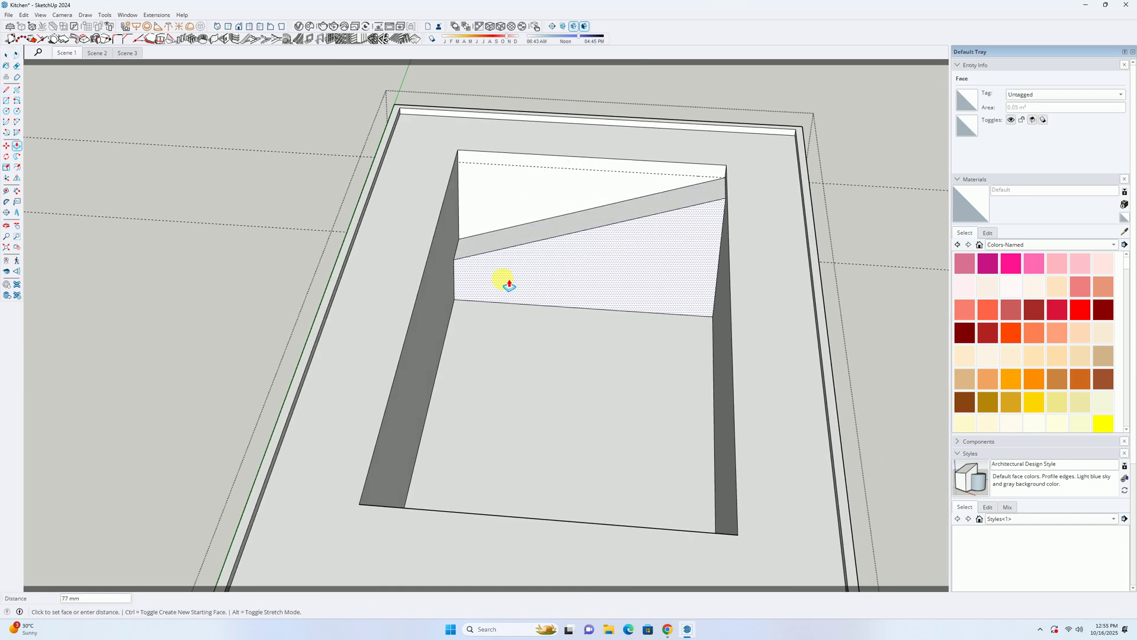
{"action": "key", "text": "Escape"}
{"action": "key", "text": "space"}
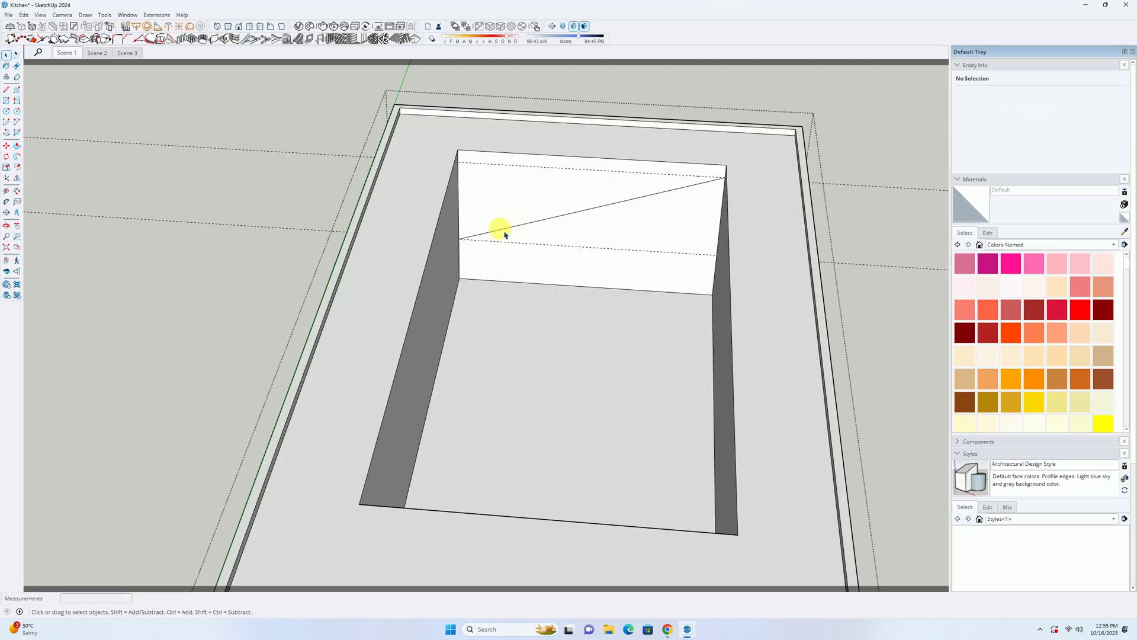
Step: Divide the diagonal line on the basin's short wall into 20 segments
{"action": "scroll", "coordinate": [516, 231], "scroll_direction": "up", "scroll_amount": 3}
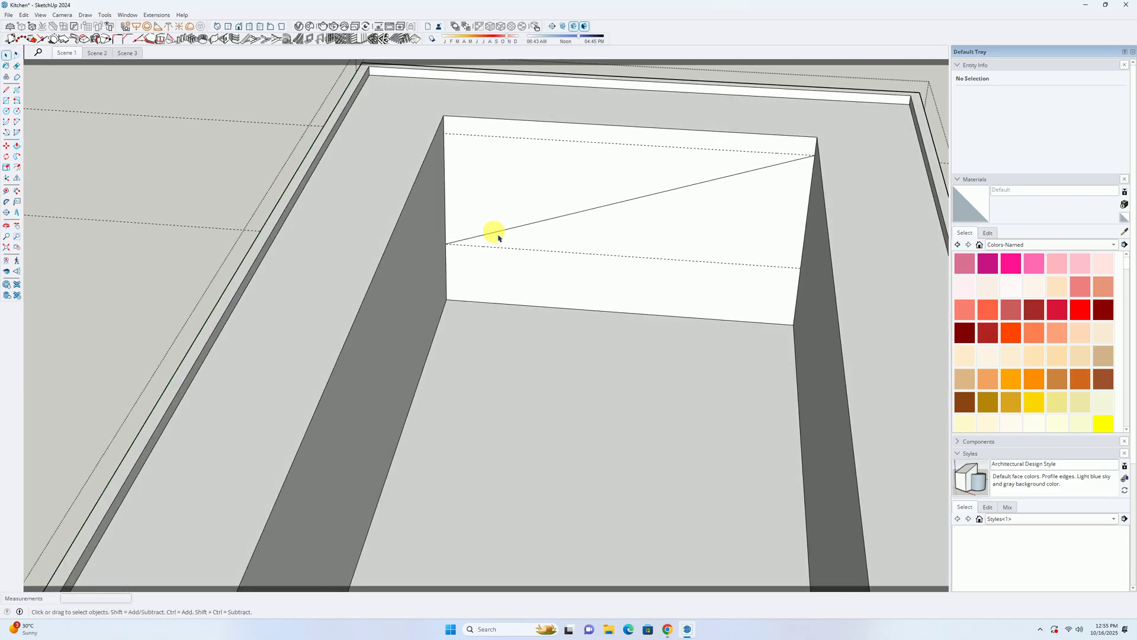
{"action": "right_click", "coordinate": [498, 238]}
{"action": "left_click", "coordinate": [508, 310]}
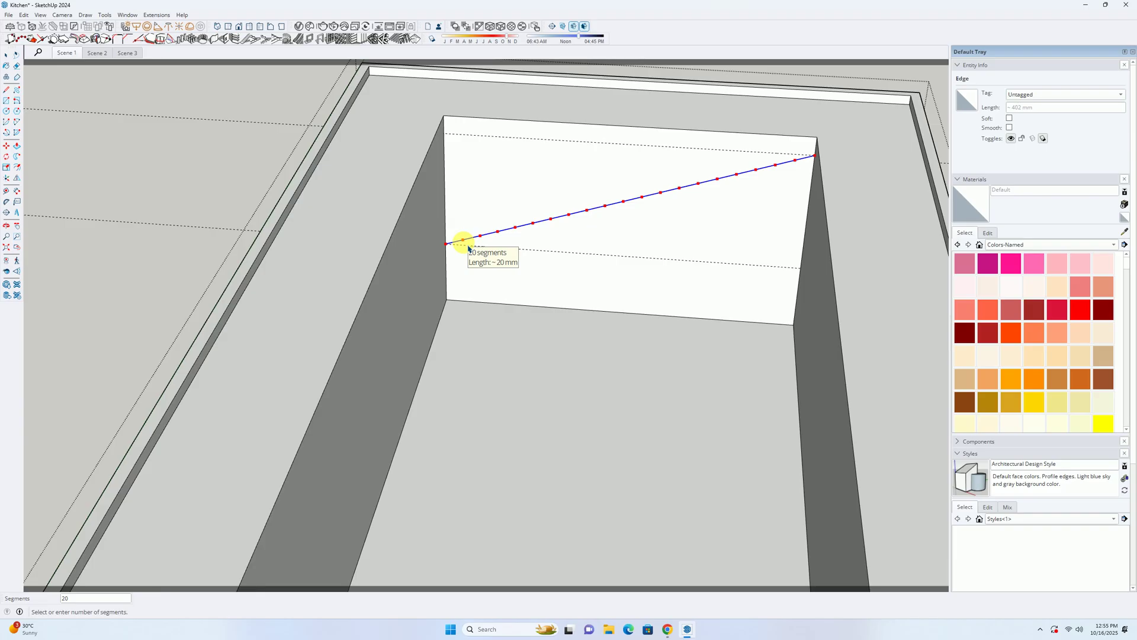
{"action": "left_click", "coordinate": [464, 241]}
Step: Start a line from the midpoint of the lowest segment of the divided diagonal
{"action": "key", "text": "l"}
{"action": "scroll", "coordinate": [463, 241], "scroll_direction": "up", "scroll_amount": 3}
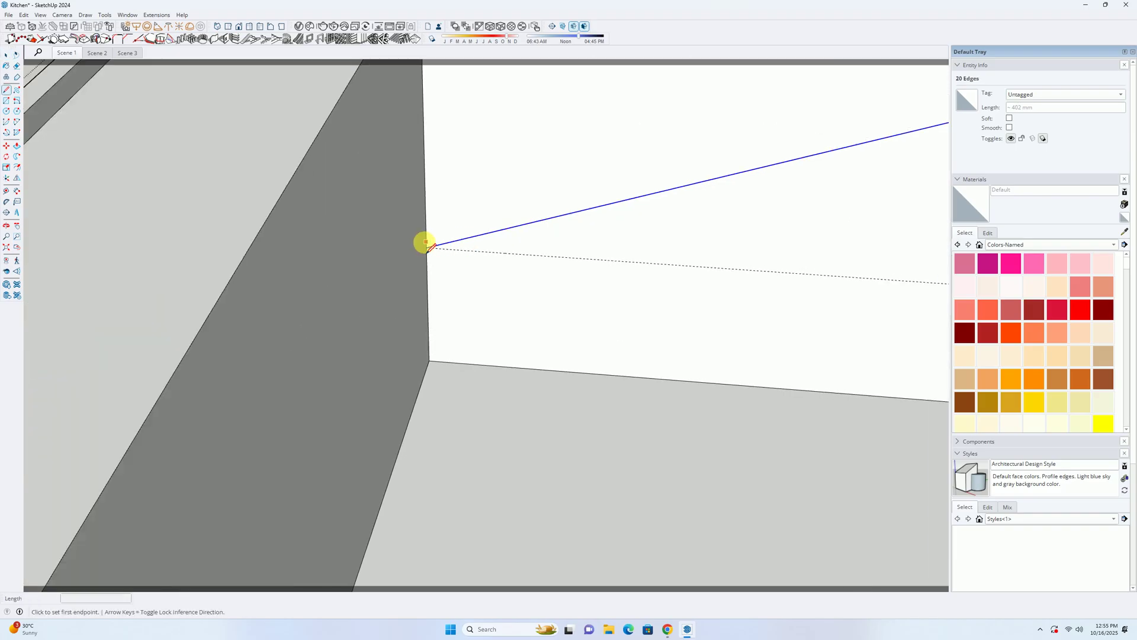
{"action": "scroll", "coordinate": [427, 244], "scroll_direction": "up", "scroll_amount": 1}
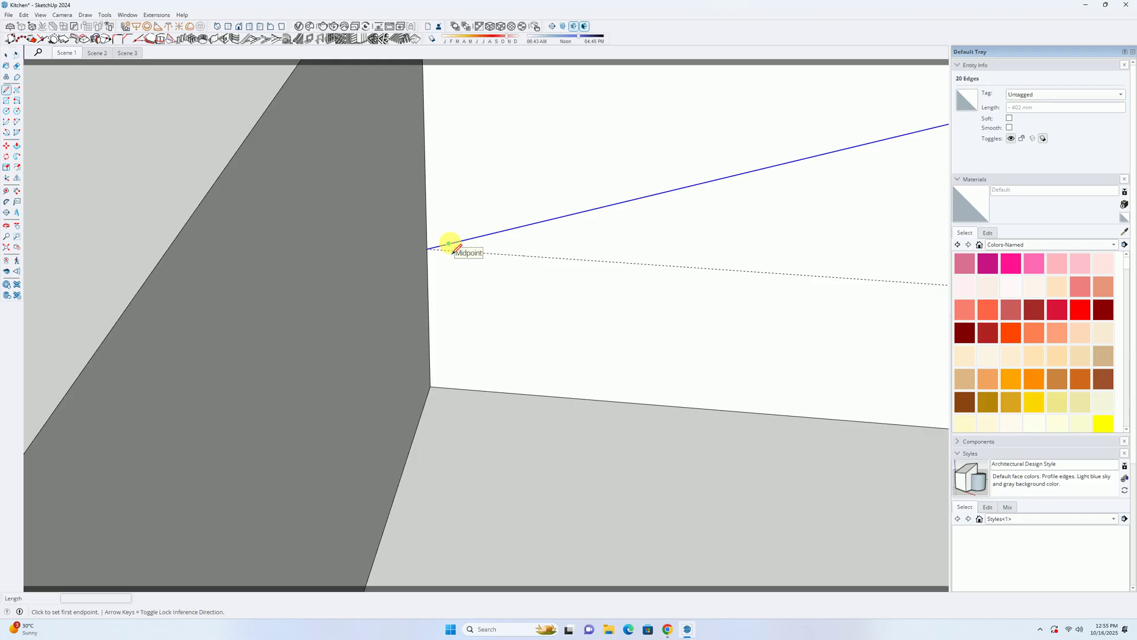
{"action": "left_click", "coordinate": [449, 243]}
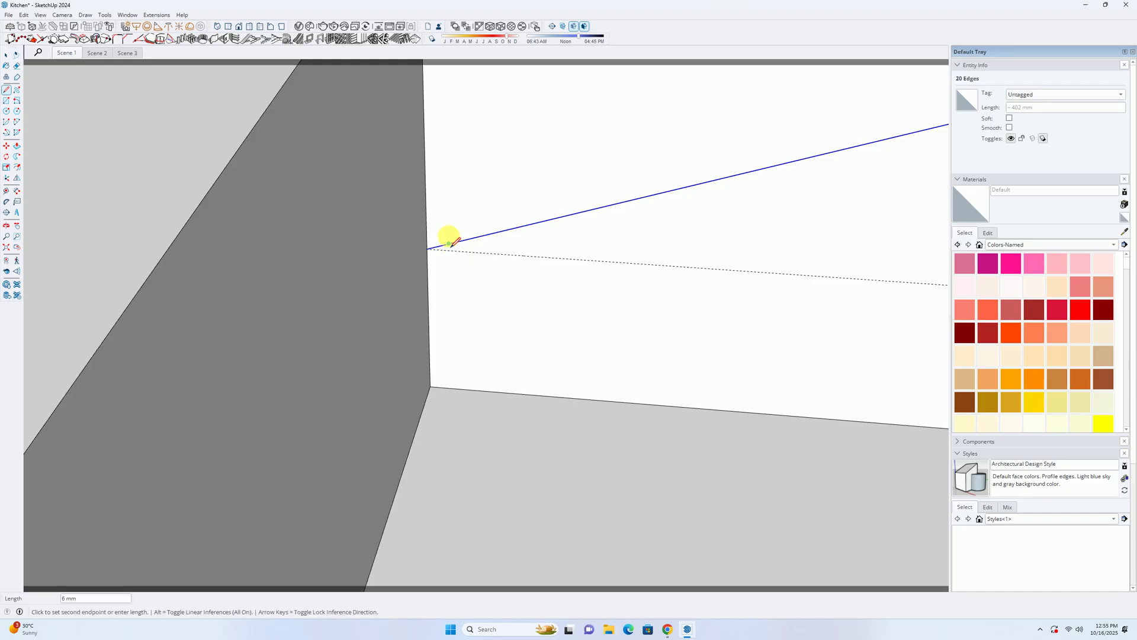
{"action": "key", "text": "Escape"}
{"action": "scroll", "coordinate": [449, 231], "scroll_direction": "up", "scroll_amount": 1}
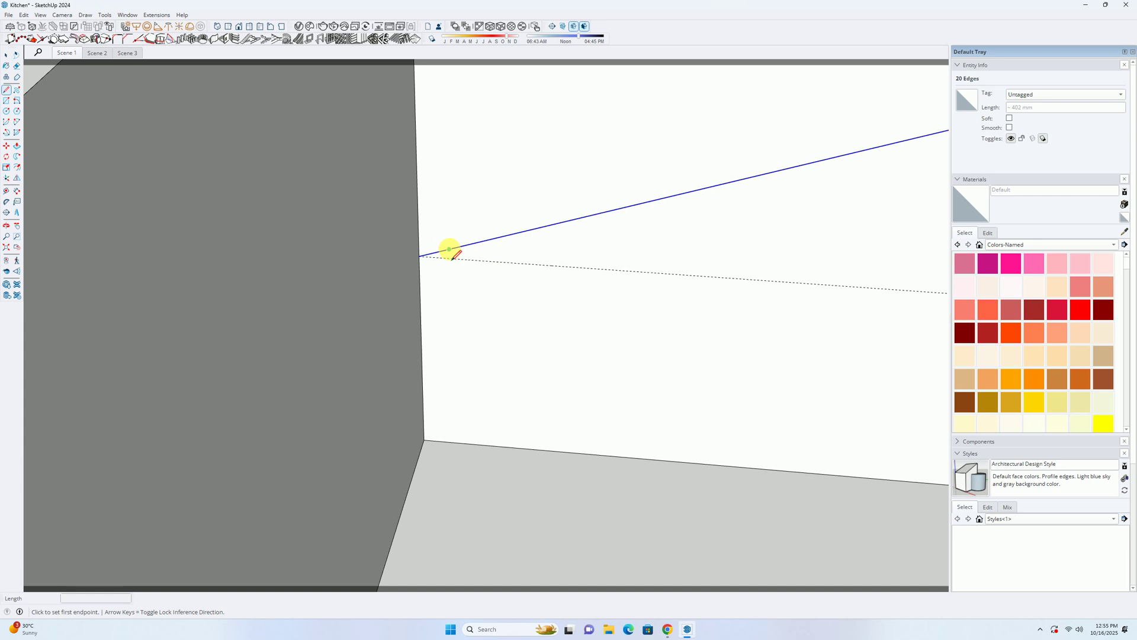
Step: Place a vertical guide about 10 mm from the recess end wall's corner edge and a horizontal guide crossing the slope just beyond it
{"action": "key", "text": "t"}
{"action": "left_click", "coordinate": [419, 237]}
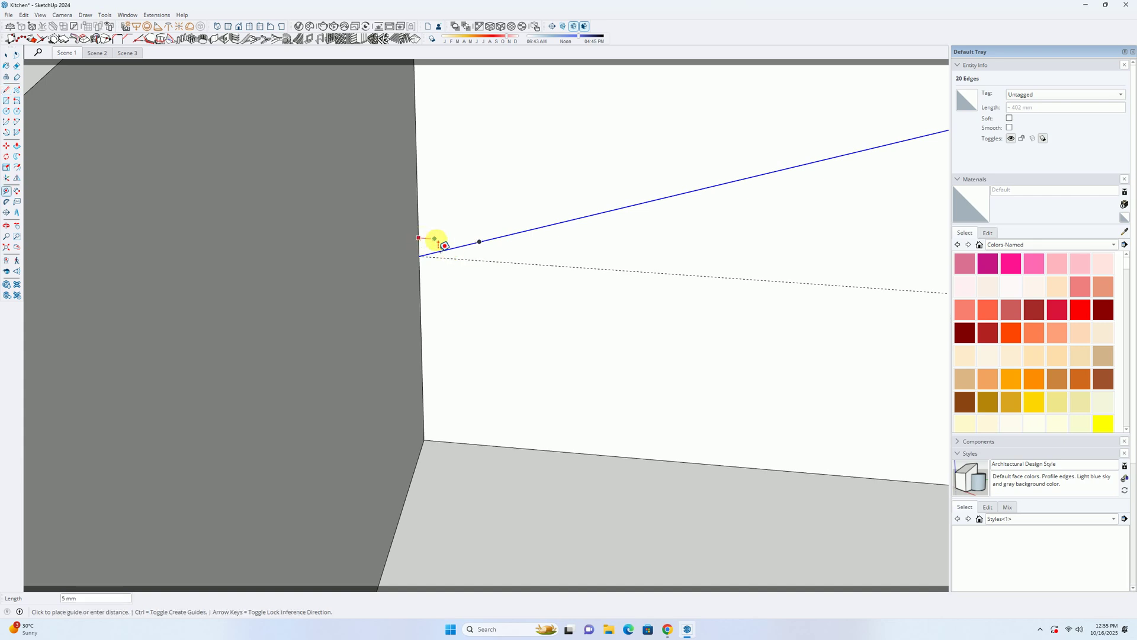
{"action": "key", "text": "Escape"}
{"action": "left_click", "coordinate": [419, 211]}
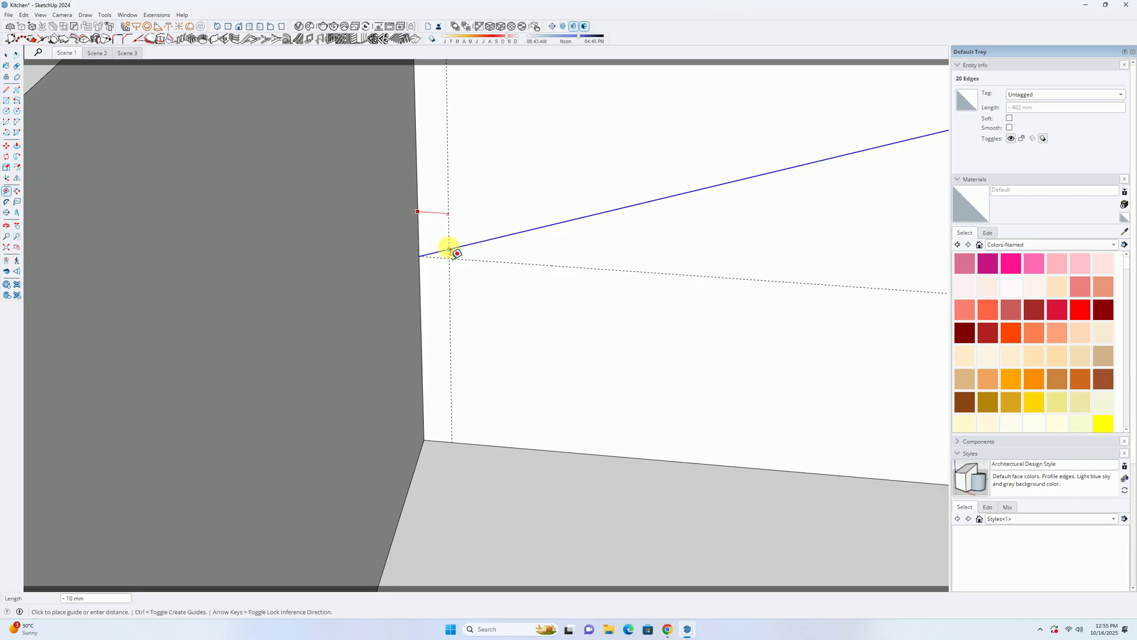
{"action": "left_click", "coordinate": [483, 262]}
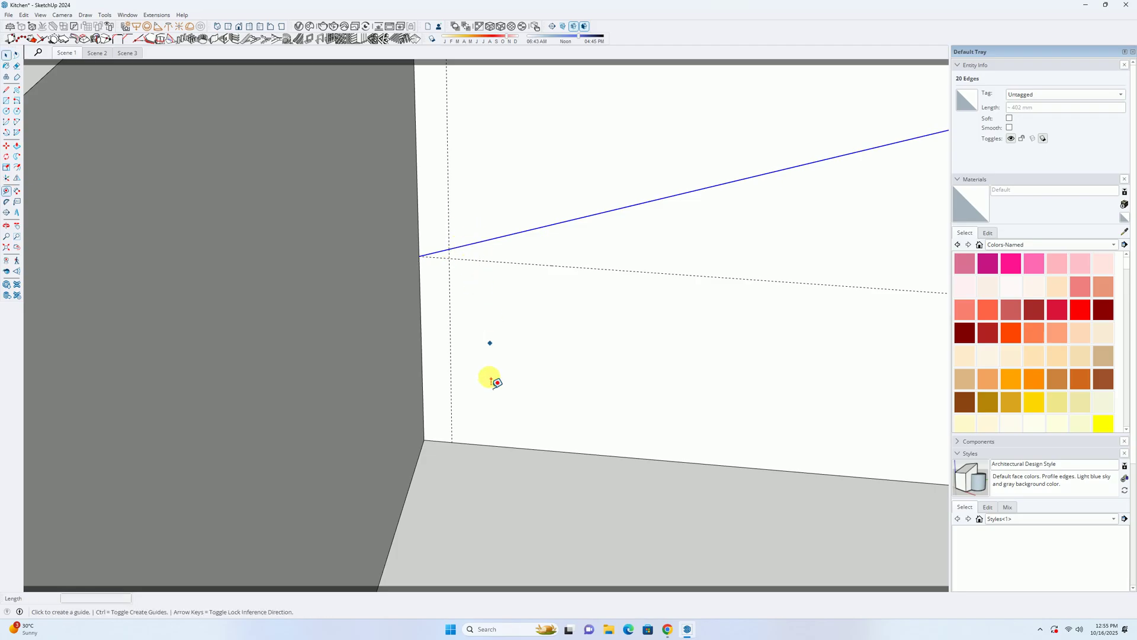
{"action": "left_click", "coordinate": [493, 445]}
{"action": "left_click", "coordinate": [488, 247]}
Step: Draw a small tooth on the sloped line, rising along the vertical guide and running along the horizontal guide back to the slope
{"action": "scroll", "coordinate": [453, 246], "scroll_direction": "up", "scroll_amount": 3}
{"action": "key", "text": "l"}
{"action": "left_click", "coordinate": [464, 251]}
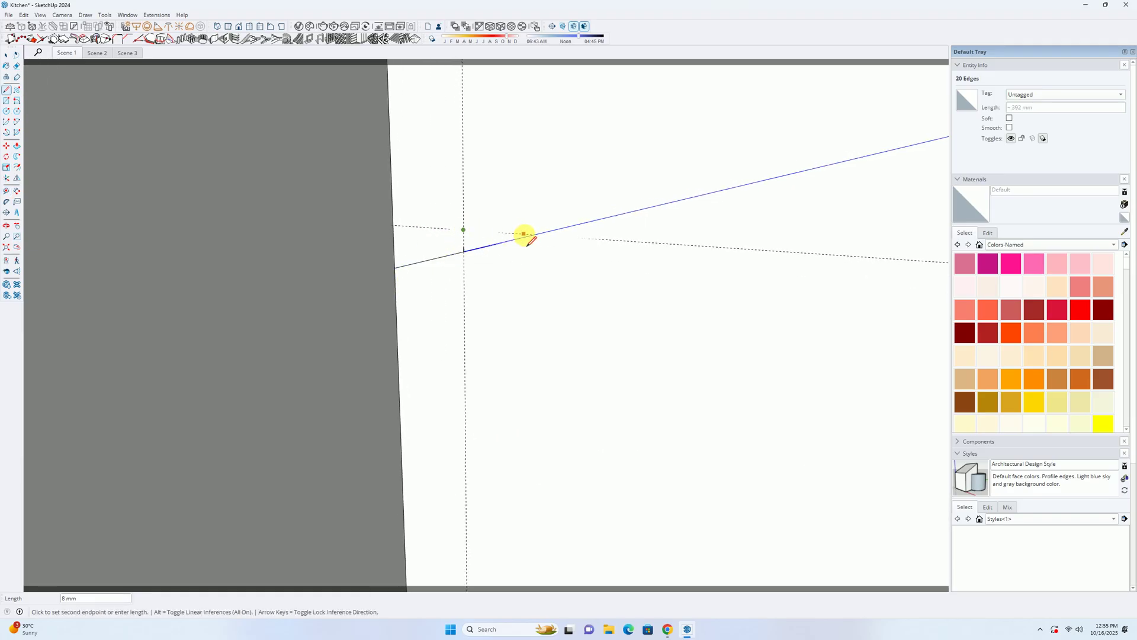
{"action": "left_click", "coordinate": [535, 235]}
{"action": "key", "text": "space"}
{"action": "scroll", "coordinate": [482, 240], "scroll_direction": "down", "scroll_amount": 3}
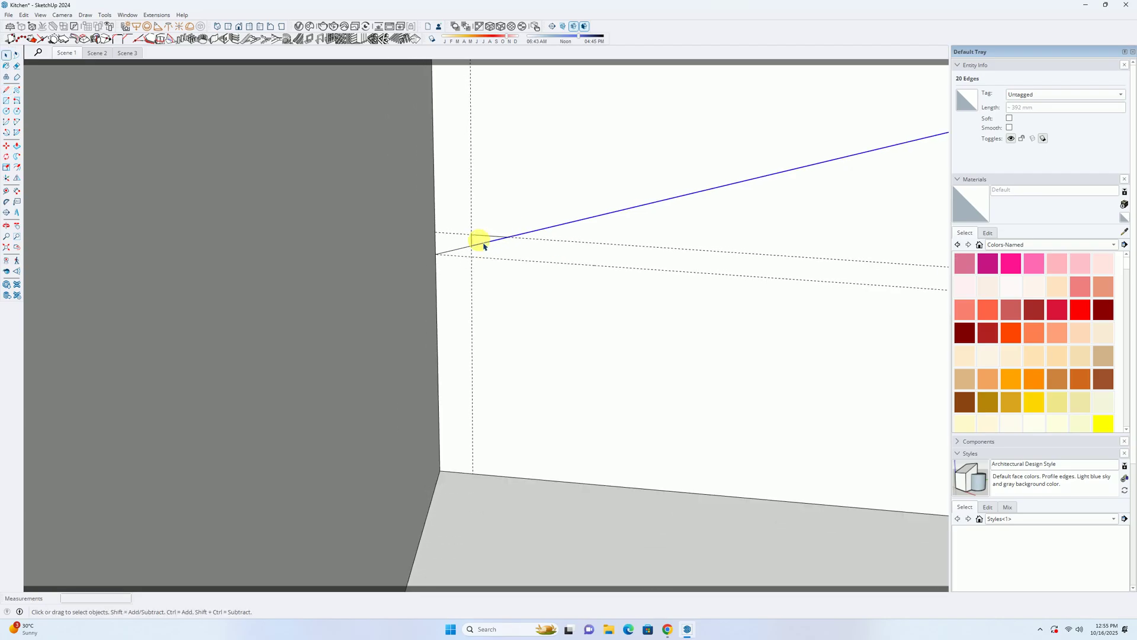
Step: Select the tooth's two edges and copy them along the sloped line at about 20 mm spacing, repeated x20
{"action": "middle_click_drag", "start_coordinate": [495, 252], "coordinate": [435, 268]}
{"action": "left_click", "coordinate": [421, 262]}
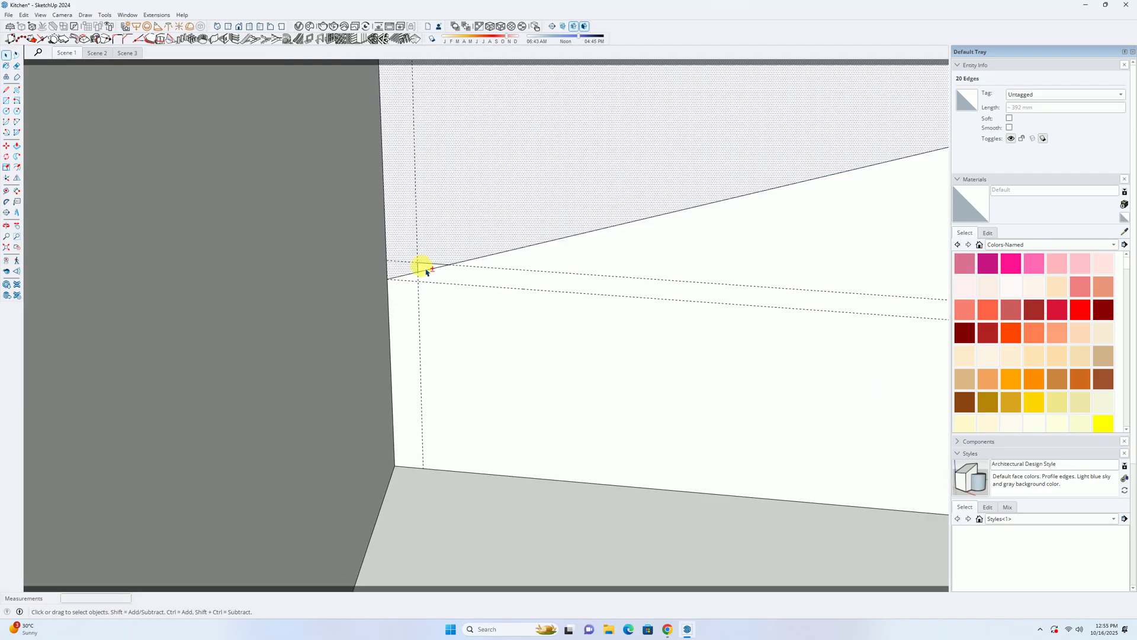
{"action": "left_click", "coordinate": [421, 265]}
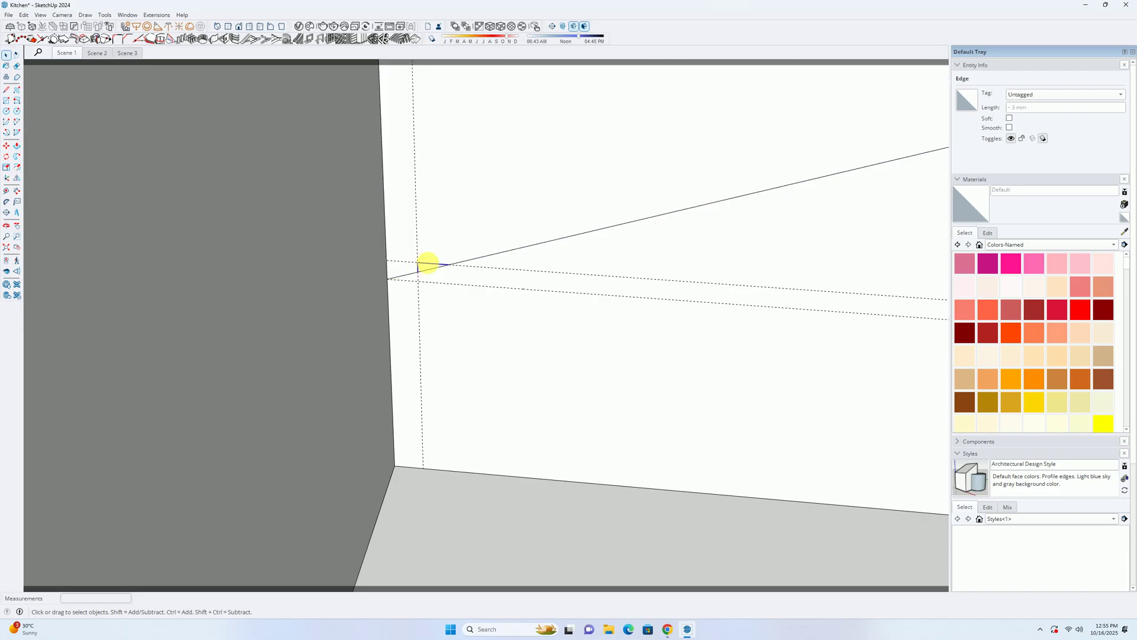
{"action": "key", "text": "m"}
{"action": "left_click", "coordinate": [389, 281]}
{"action": "key", "text": "ctrl"}
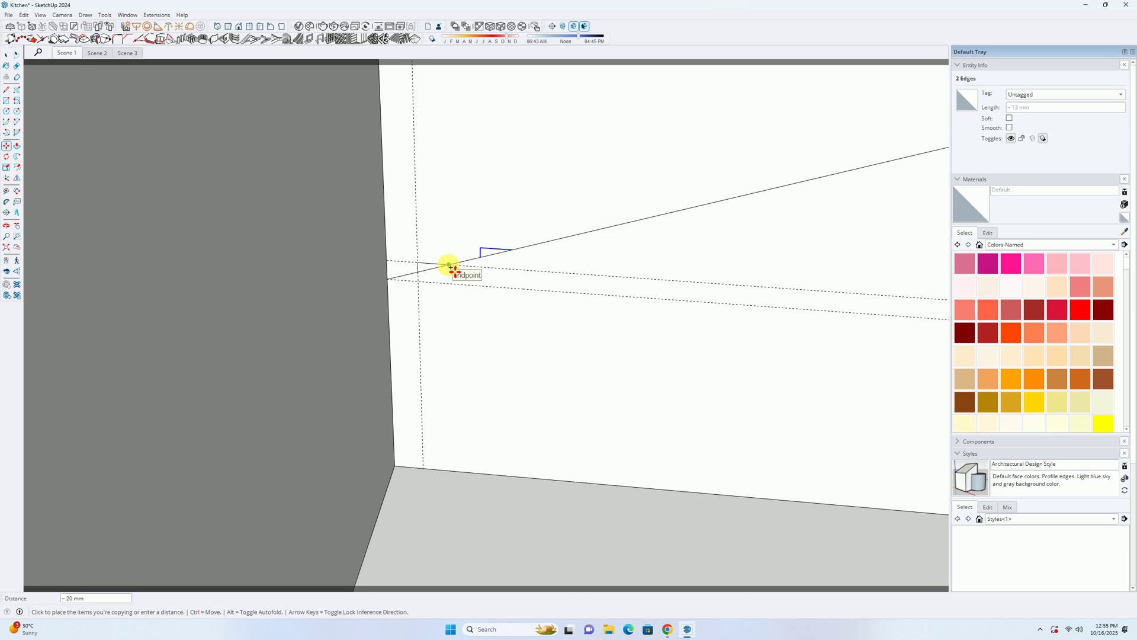
{"action": "left_click", "coordinate": [450, 267]}
{"action": "scroll", "coordinate": [449, 266], "scroll_direction": "down", "scroll_amount": 6}
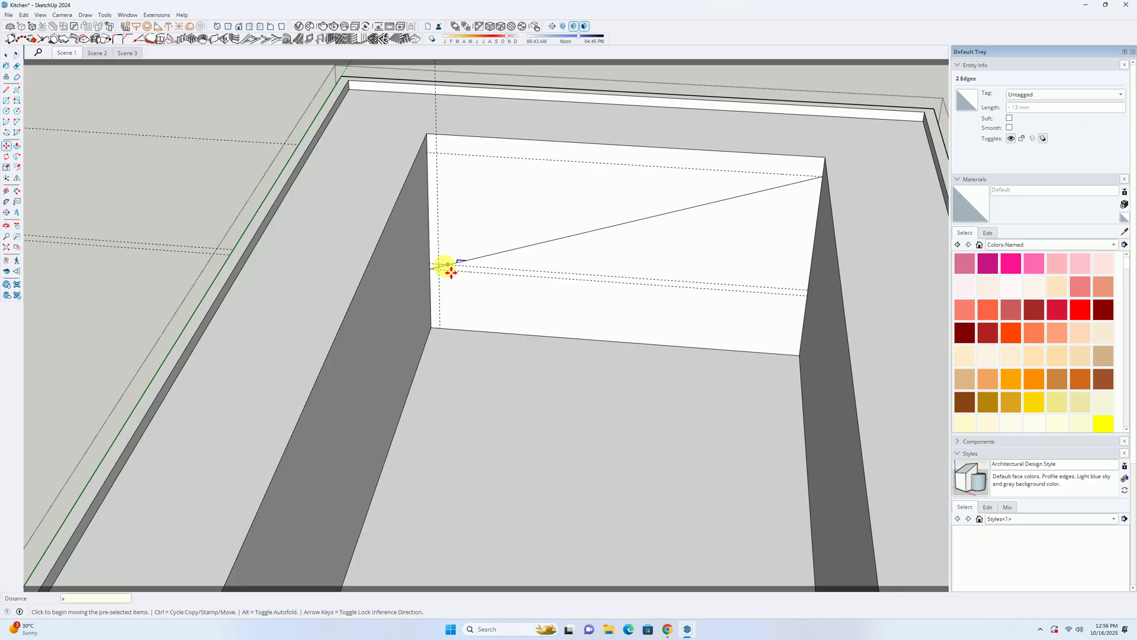
{"action": "key", "text": "Escape"}
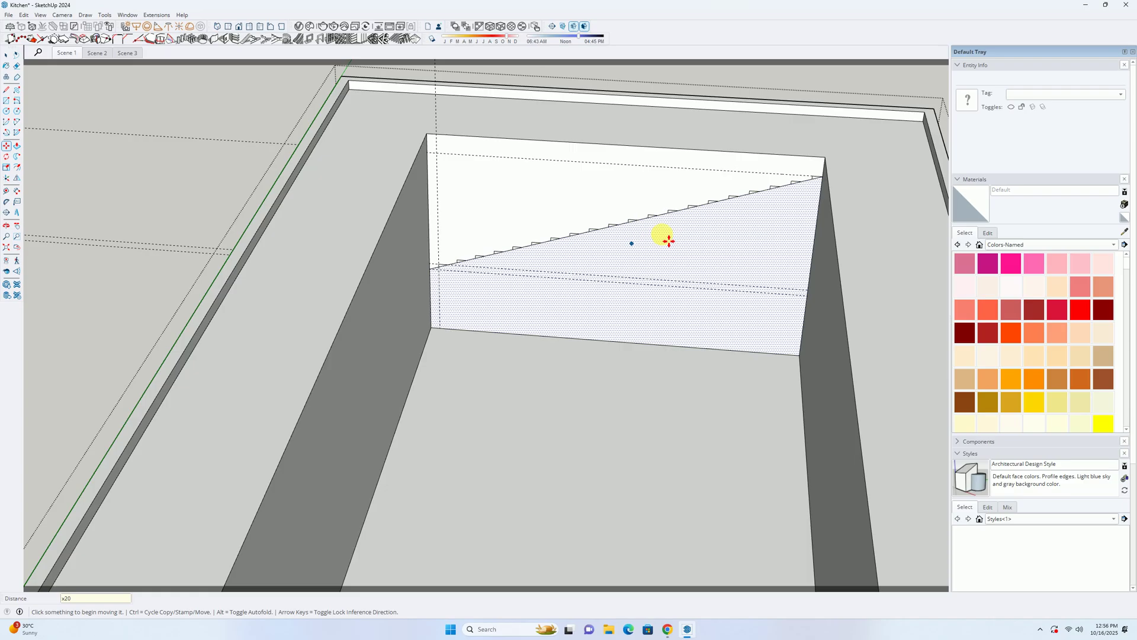
Step: Erase the vertical guide and the two horizontal guides around the first tooth
{"action": "key", "text": "e"}
{"action": "scroll", "coordinate": [438, 267], "scroll_direction": "up", "scroll_amount": 6}
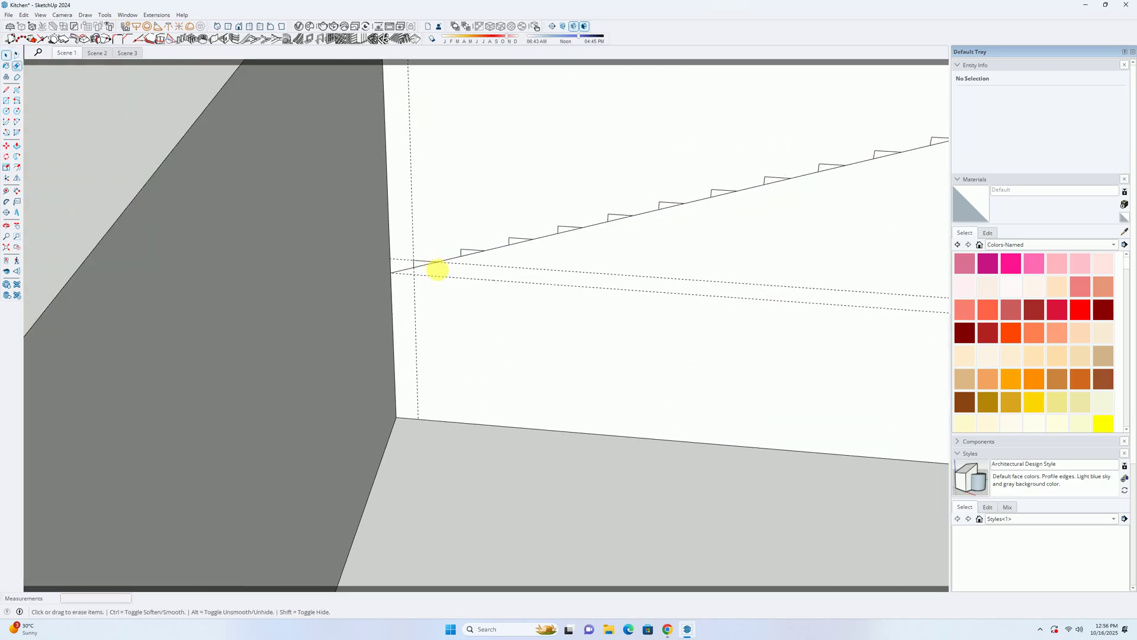
{"action": "left_click_drag", "start_coordinate": [407, 299], "coordinate": [543, 256]}
Step: Erase the sloped line segment beneath each tooth along the whole slope, leaving one continuous stepped profile
{"action": "scroll", "coordinate": [433, 272], "scroll_direction": "up", "scroll_amount": 2}
{"action": "left_click", "coordinate": [414, 259]}
{"action": "left_click", "coordinate": [509, 237]}
{"action": "left_click_drag", "start_coordinate": [600, 220], "coordinate": [611, 215]}
{"action": "middle_click_drag", "start_coordinate": [687, 214], "coordinate": [461, 289], "text": "shift"}
{"action": "left_click", "coordinate": [485, 265]}
{"action": "left_click", "coordinate": [604, 237]}
{"action": "middle_click_drag", "start_coordinate": [708, 233], "coordinate": [403, 305], "text": "shift"}
{"action": "scroll", "coordinate": [408, 299], "scroll_direction": "up", "scroll_amount": 1}
{"action": "left_click", "coordinate": [414, 278]}
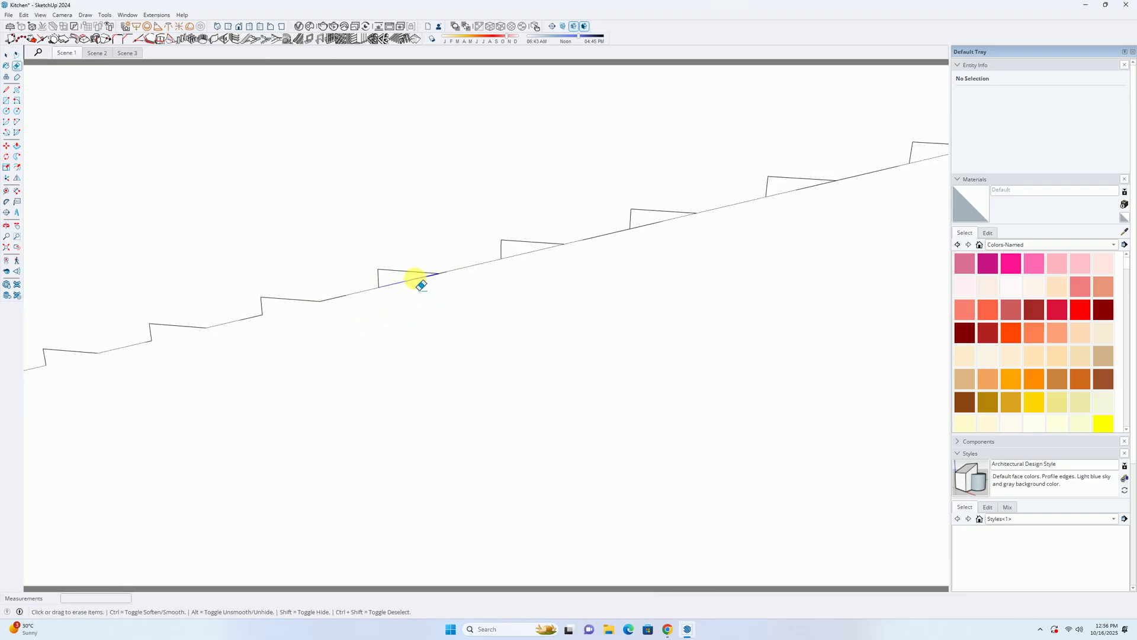
{"action": "left_click", "coordinate": [516, 249]}
{"action": "middle_click_drag", "start_coordinate": [660, 246], "coordinate": [371, 307], "text": "shift"}
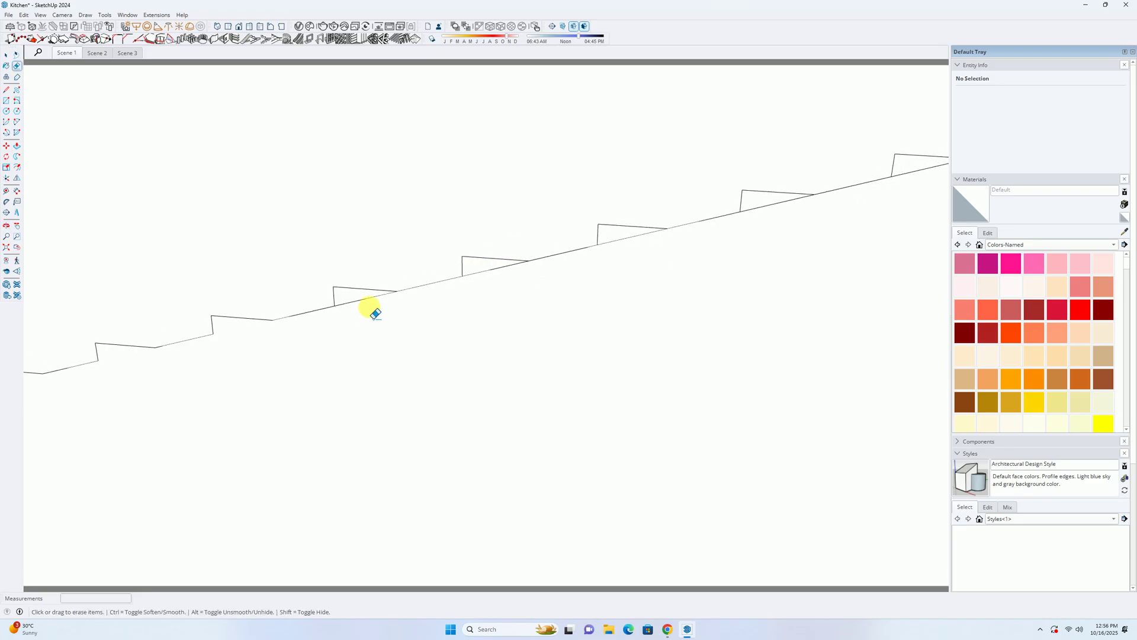
{"action": "left_click", "coordinate": [485, 270]}
{"action": "middle_click_drag", "start_coordinate": [489, 272], "coordinate": [400, 307], "text": "shift"}
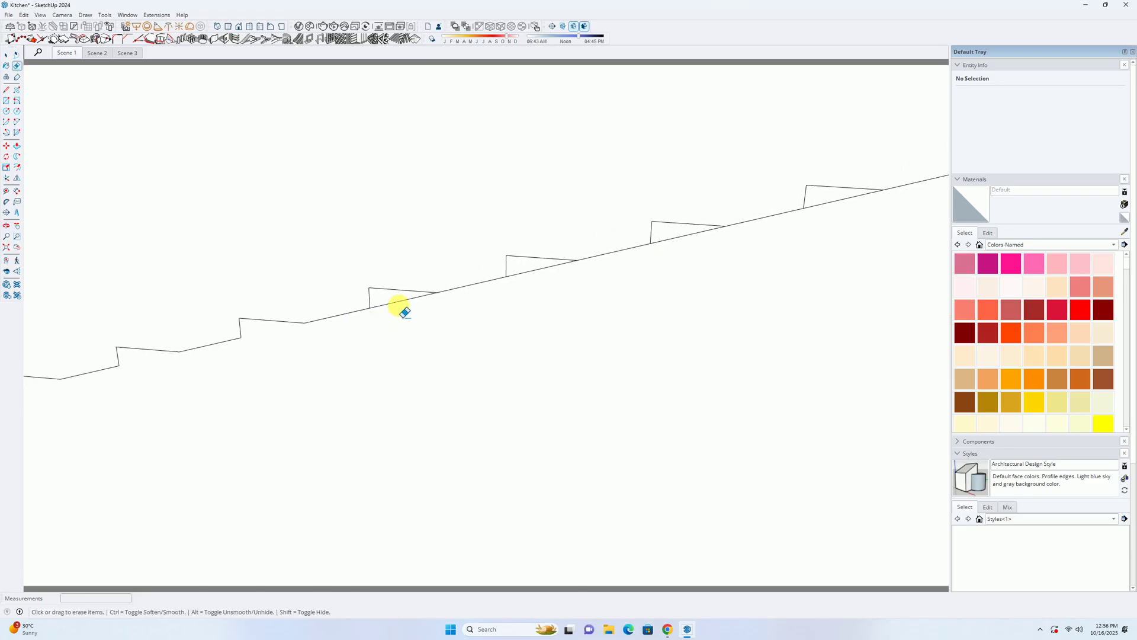
{"action": "left_click", "coordinate": [531, 271]}
{"action": "middle_click_drag", "start_coordinate": [619, 283], "coordinate": [227, 389], "text": "shift"}
{"action": "scroll", "coordinate": [303, 341], "scroll_direction": "up", "scroll_amount": 2}
{"action": "left_click", "coordinate": [298, 340]}
{"action": "scroll", "coordinate": [261, 365], "scroll_direction": "up", "scroll_amount": 1}
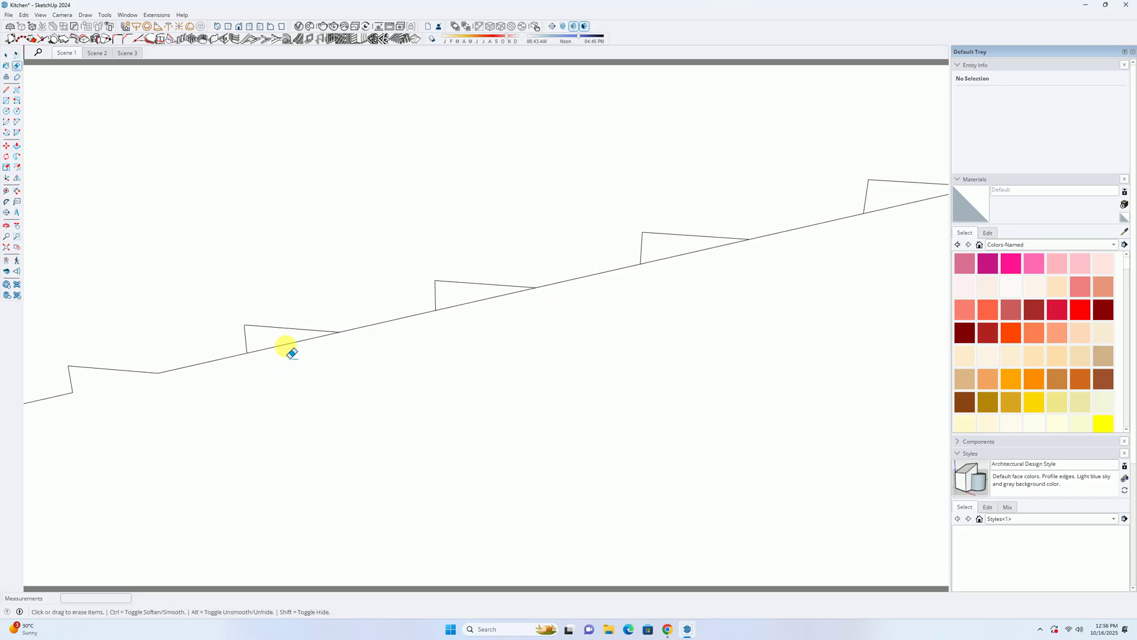
{"action": "left_click", "coordinate": [468, 302]}
{"action": "middle_click_drag", "start_coordinate": [593, 316], "coordinate": [297, 357], "text": "shift"}
{"action": "left_click", "coordinate": [322, 321]}
{"action": "left_click", "coordinate": [533, 274]}
{"action": "middle_click_drag", "start_coordinate": [677, 277], "coordinate": [188, 368], "text": "shift"}
{"action": "left_click", "coordinate": [260, 313]}
{"action": "left_click", "coordinate": [481, 255]}
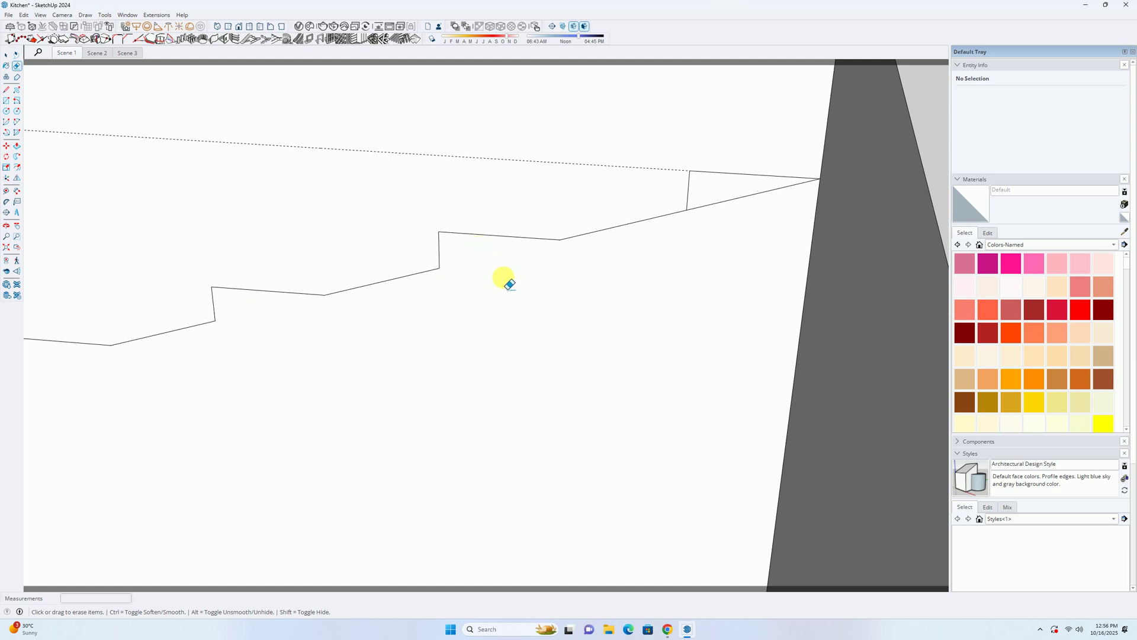
{"action": "left_click", "coordinate": [751, 194]}
Step: Erase the remaining horizontal guide near the upper edge of the recess end wall
{"action": "scroll", "coordinate": [713, 228], "scroll_direction": "down", "scroll_amount": 2}
{"action": "scroll", "coordinate": [679, 261], "scroll_direction": "down", "scroll_amount": 10}
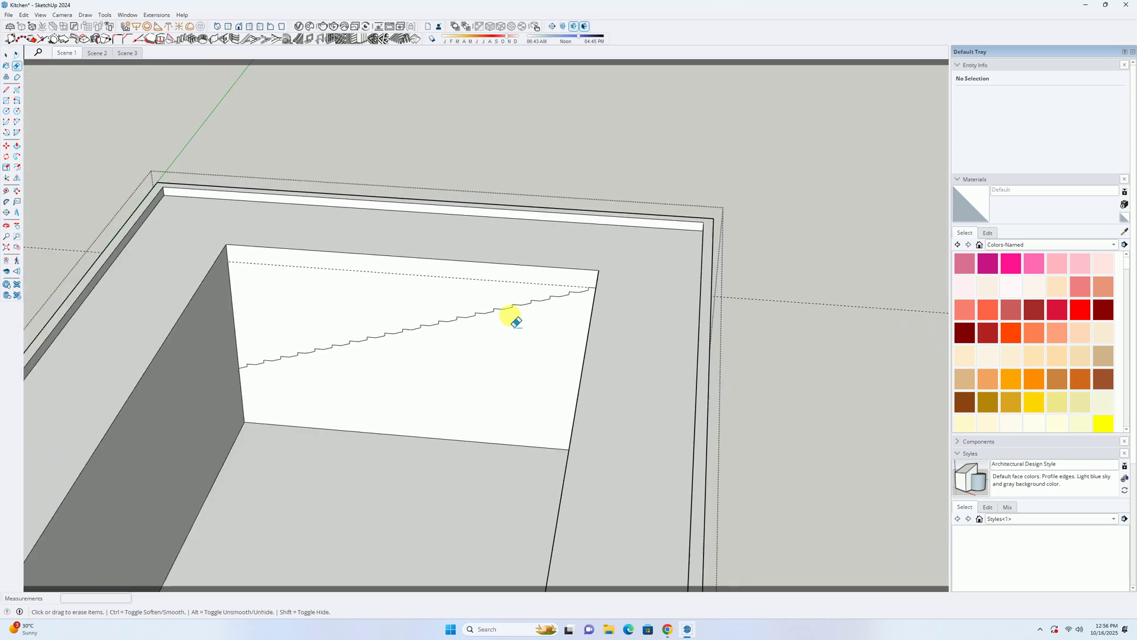
{"action": "left_click", "coordinate": [292, 266]}
{"action": "key", "text": "space"}
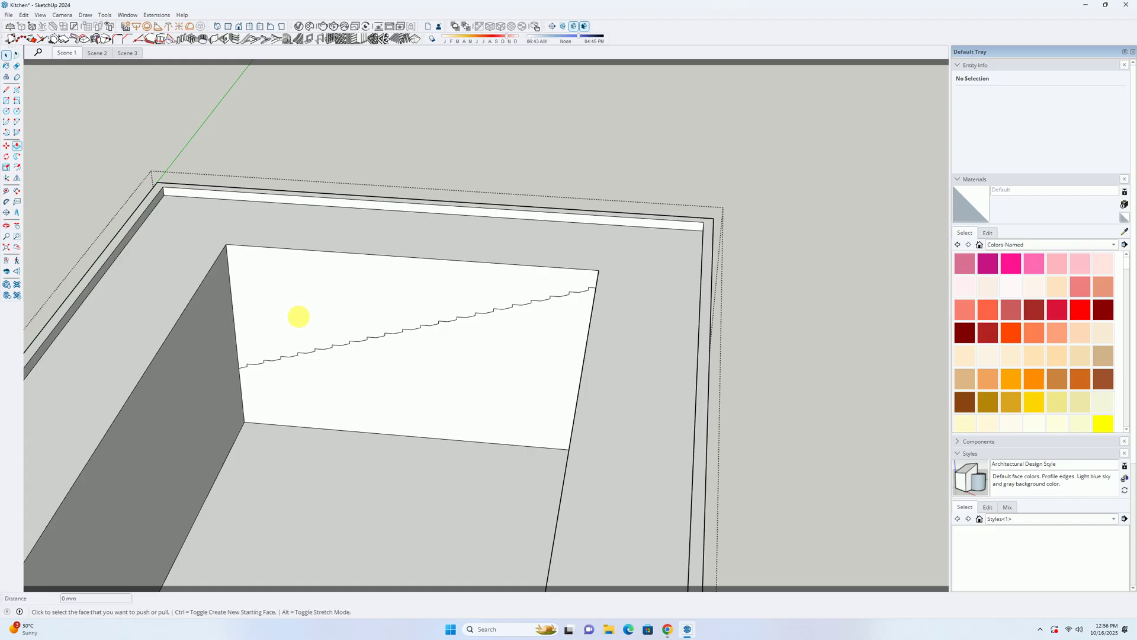
Step: Push/Pull the end wall's face below the stepped line into the recess to form a sloping ribbed block
{"action": "key", "text": "p"}
{"action": "left_click", "coordinate": [297, 397]}
{"action": "middle_click_drag", "start_coordinate": [261, 462], "coordinate": [155, 517]}
{"action": "middle_click_drag", "start_coordinate": [182, 445], "coordinate": [262, 369], "text": "shift"}
{"action": "type", "text": "20"}
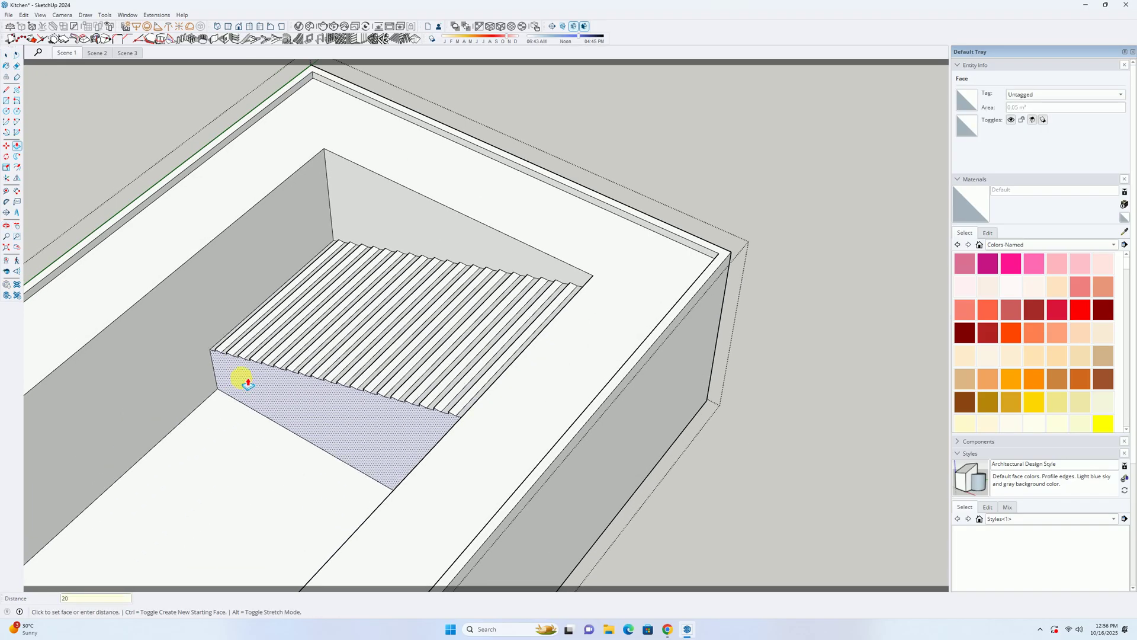
{"action": "key", "text": "Return"}
{"action": "key", "text": "space"}
Step: Measure from the ribbed block's front edge across the floor of the recess
{"action": "middle_click_drag", "start_coordinate": [319, 343], "coordinate": [545, 266]}
{"action": "left_click", "coordinate": [495, 309]}
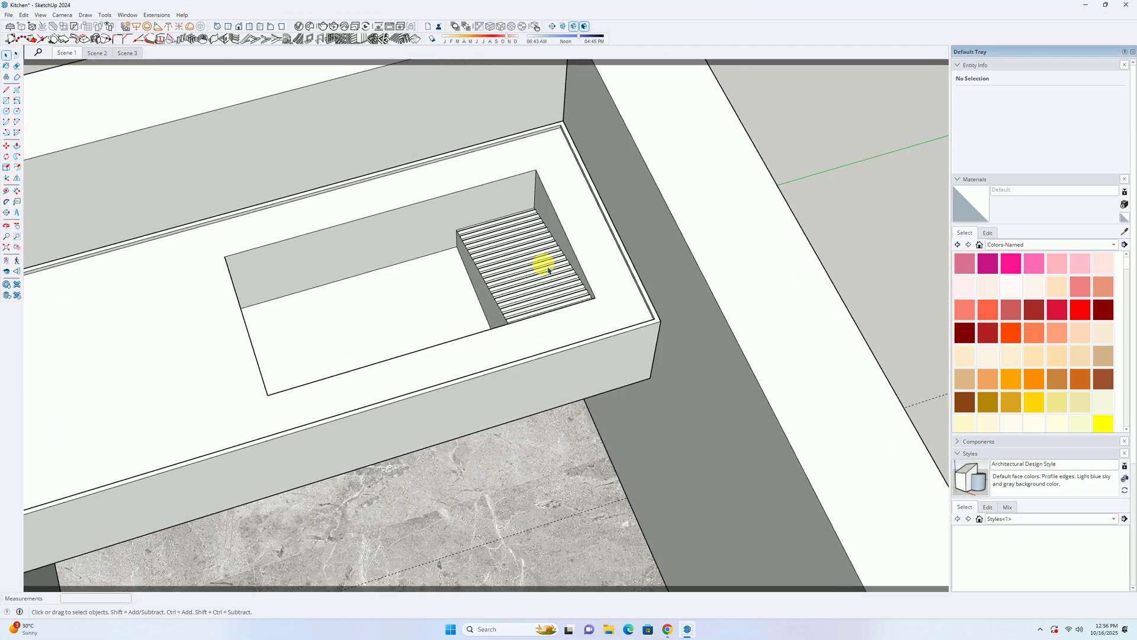
{"action": "scroll", "coordinate": [547, 270], "scroll_direction": "up", "scroll_amount": 2}
{"action": "middle_click_drag", "start_coordinate": [444, 282], "coordinate": [279, 338]}
{"action": "key", "text": "t"}
{"action": "left_click", "coordinate": [471, 275]}
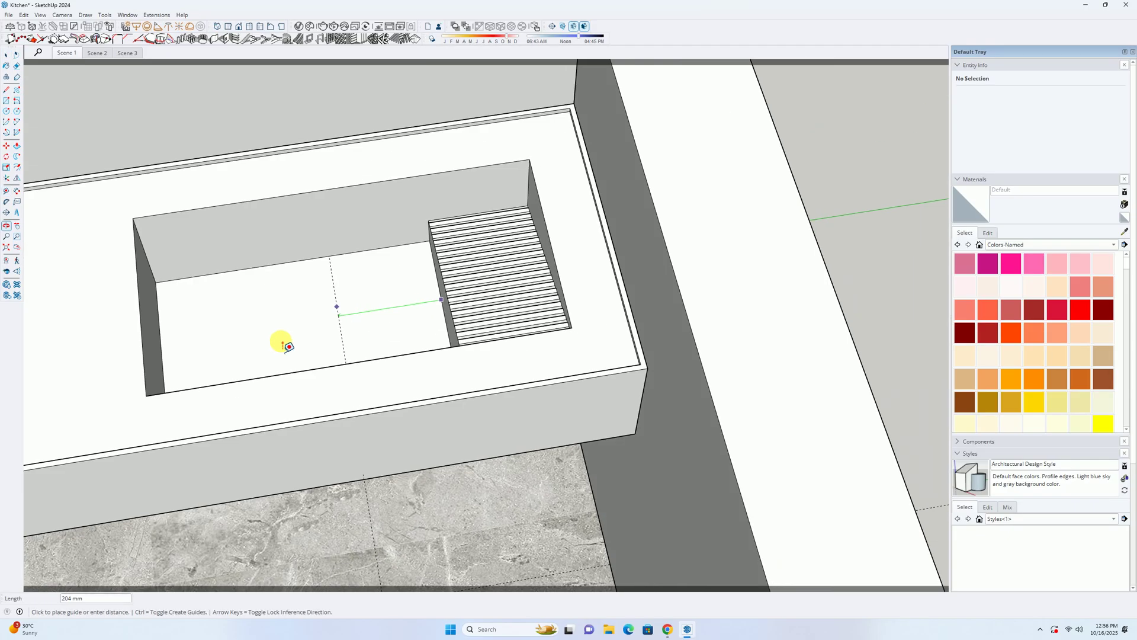
{"action": "key", "text": "space"}
Step: Open the countertop group and try to Push/Pull the recess end wall opposite the ribbed block
{"action": "double_click", "coordinate": [156, 336]}
{"action": "key", "text": "p"}
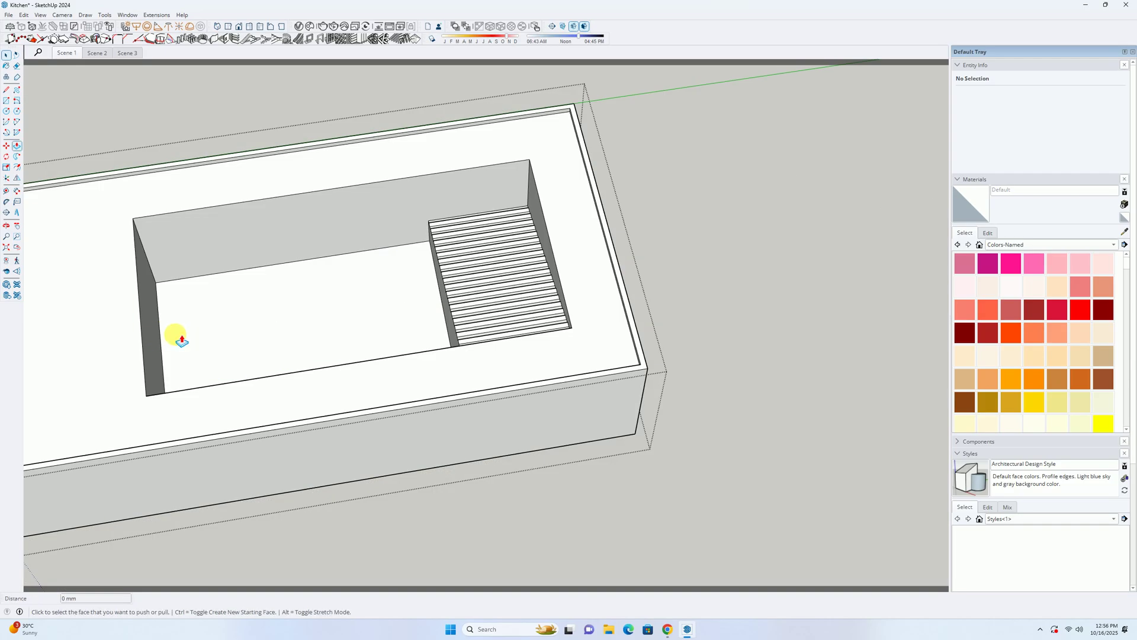
{"action": "left_click", "coordinate": [146, 339]}
{"action": "key", "text": "Return"}
{"action": "middle_click_drag", "start_coordinate": [163, 320], "coordinate": [302, 269]}
{"action": "key", "text": "space"}
{"action": "key", "text": "Escape"}
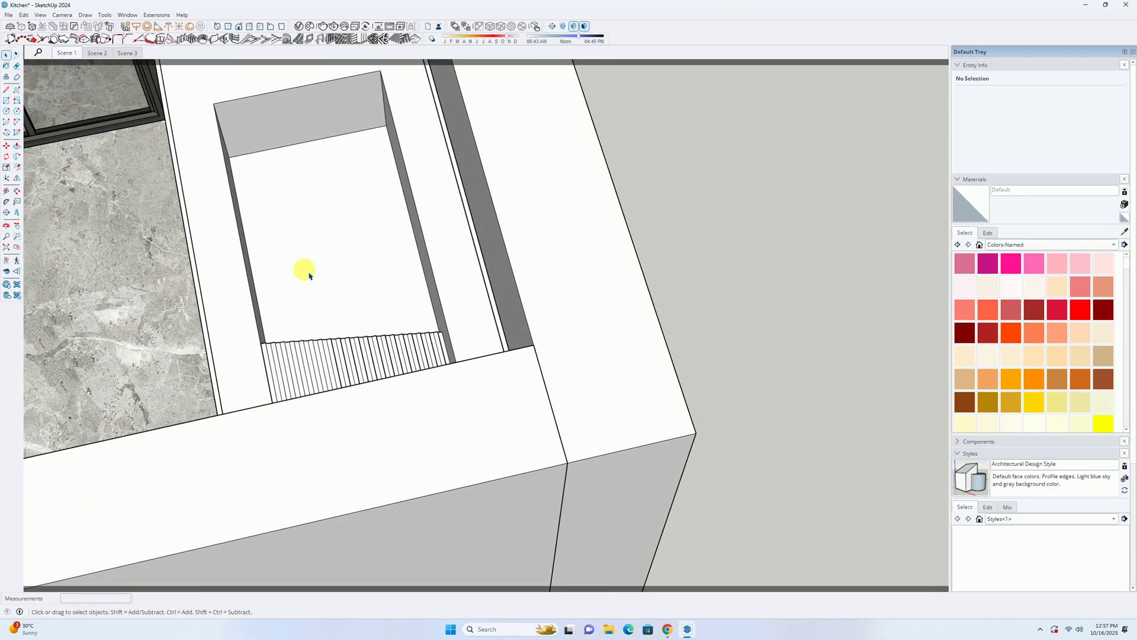
{"action": "scroll", "coordinate": [267, 272], "scroll_direction": "up", "scroll_amount": 3}
{"action": "middle_click_drag", "start_coordinate": [252, 301], "coordinate": [713, 300]}
{"action": "key", "text": "ctrl+z"}
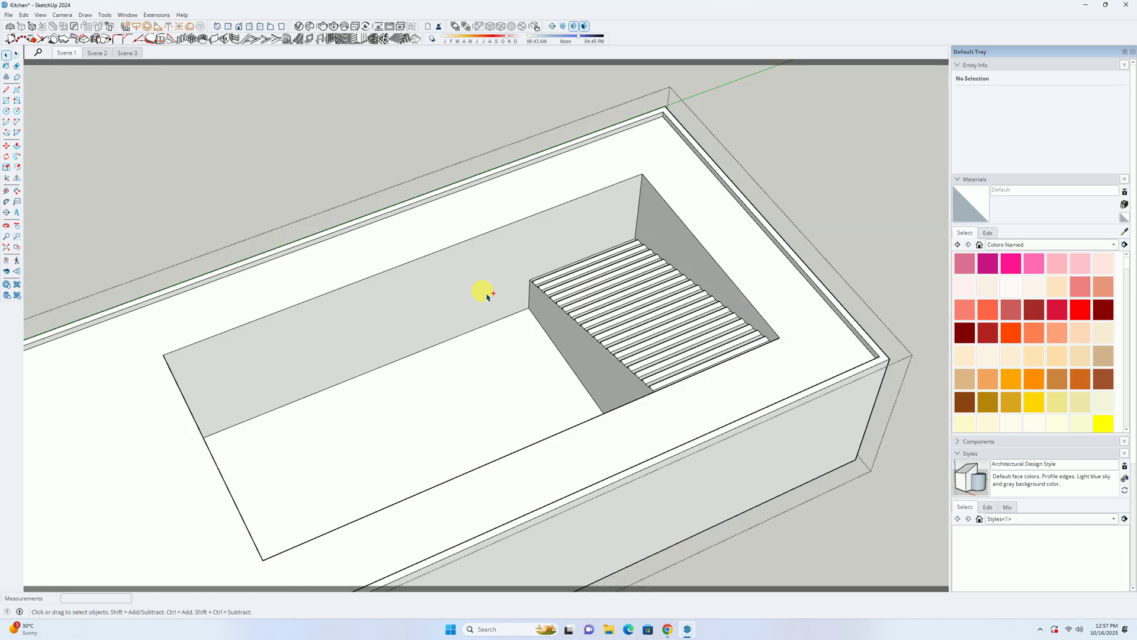
Step: Push the recess end wall above the ribbed block outward by 25 mm
{"action": "middle_click_drag", "start_coordinate": [456, 335], "coordinate": [436, 358], "text": "shift"}
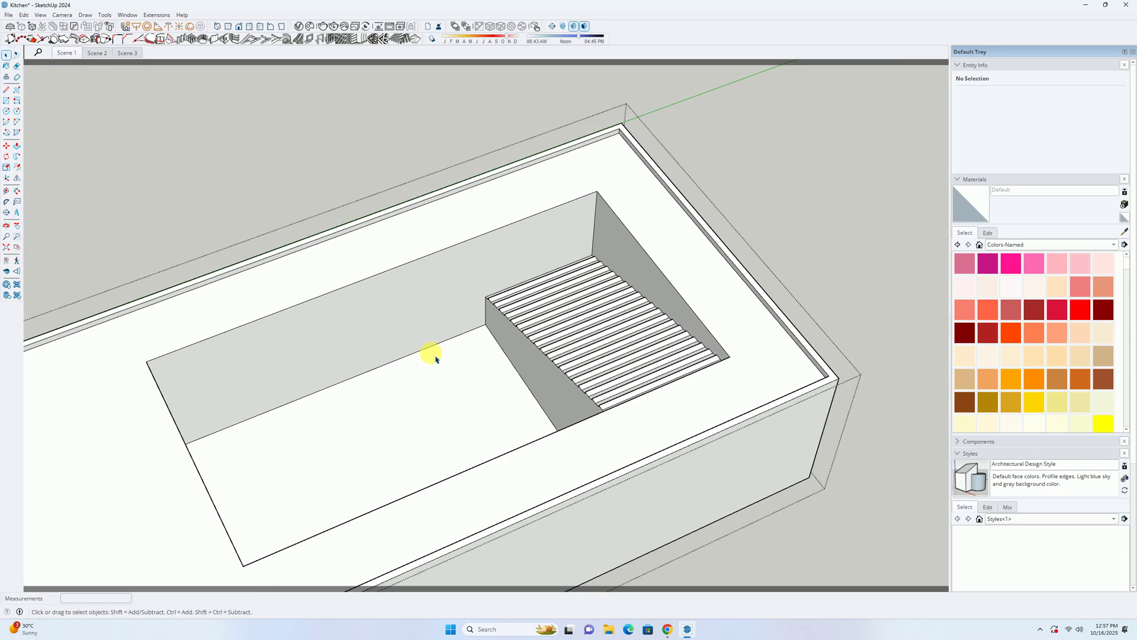
{"action": "double_click", "coordinate": [478, 282]}
{"action": "key", "text": "m"}
{"action": "key", "text": "p"}
{"action": "left_click", "coordinate": [643, 266]}
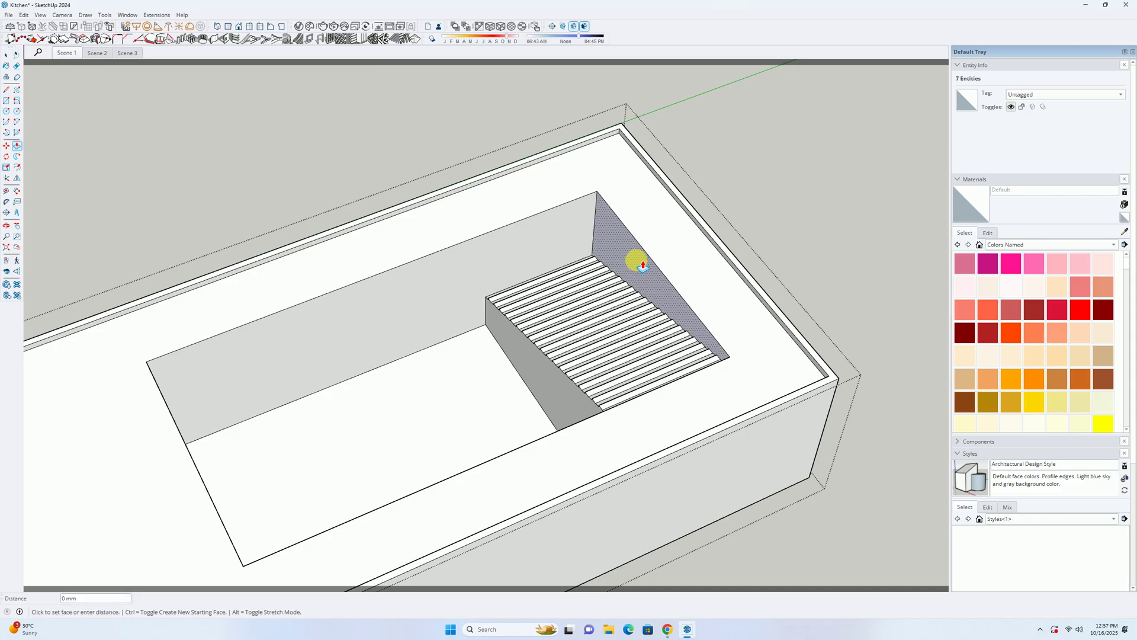
{"action": "type", "text": "25"}
{"action": "key", "text": "Return"}
Step: Push the ribbed block's front face back toward the recess end wall
{"action": "middle_click_drag", "start_coordinate": [702, 239], "coordinate": [254, 310]}
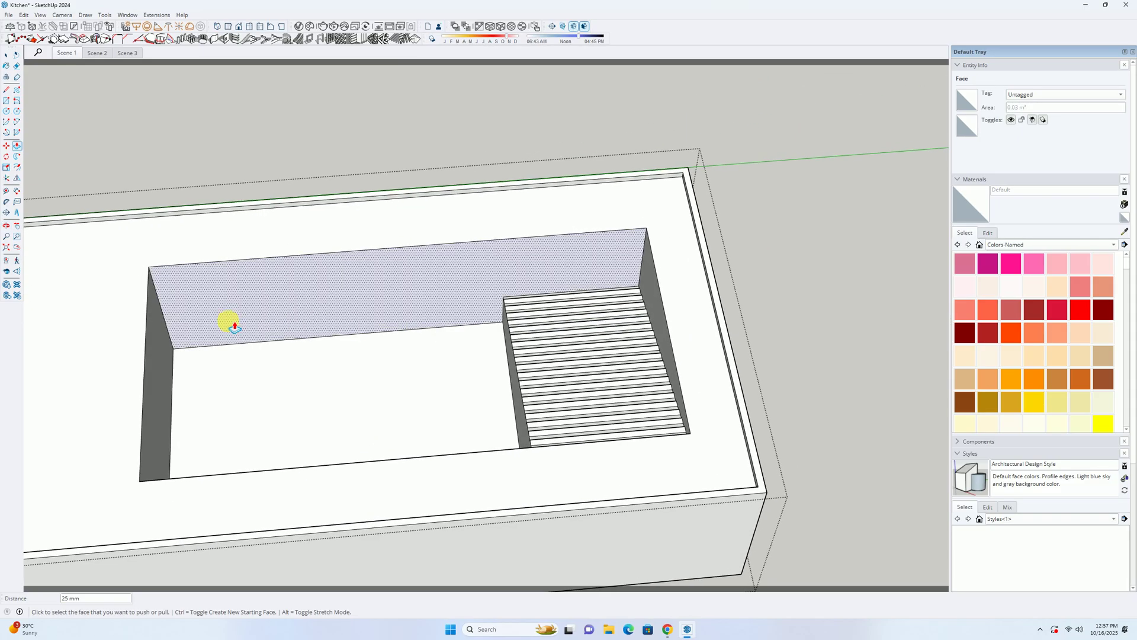
{"action": "middle_click_drag", "start_coordinate": [186, 380], "coordinate": [584, 368]}
{"action": "left_click", "coordinate": [554, 386]}
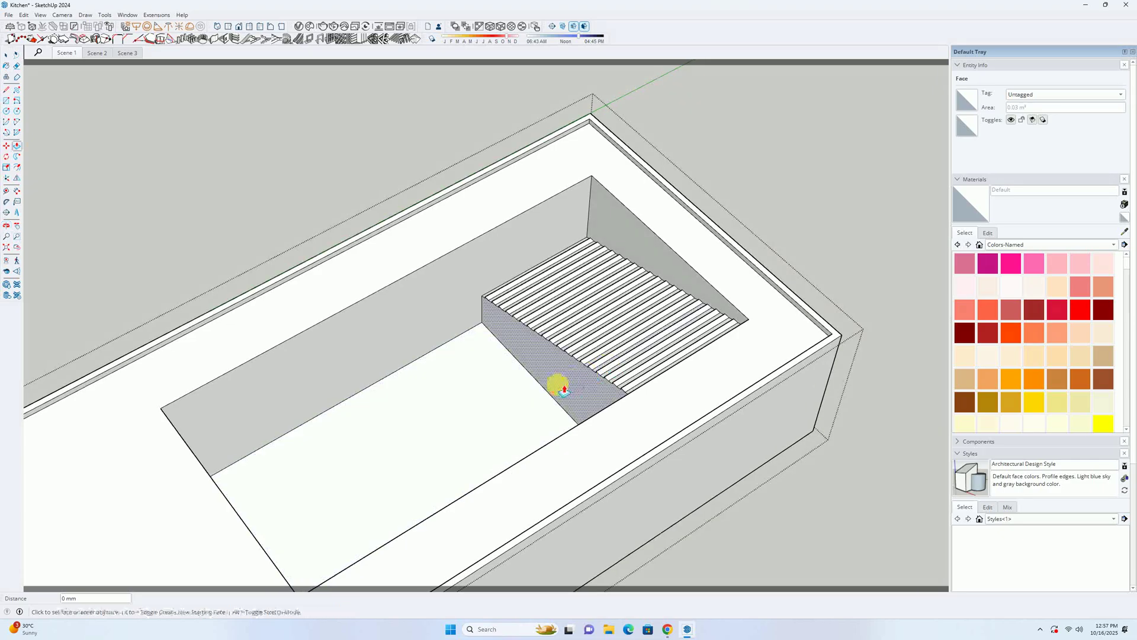
{"action": "key", "text": "Return"}
Step: Push the long side wall of the recess outward about 31 mm and delete the stray tooth edges on the block's flat strip
{"action": "middle_click_drag", "start_coordinate": [562, 381], "coordinate": [816, 358]}
{"action": "left_click", "coordinate": [764, 356]}
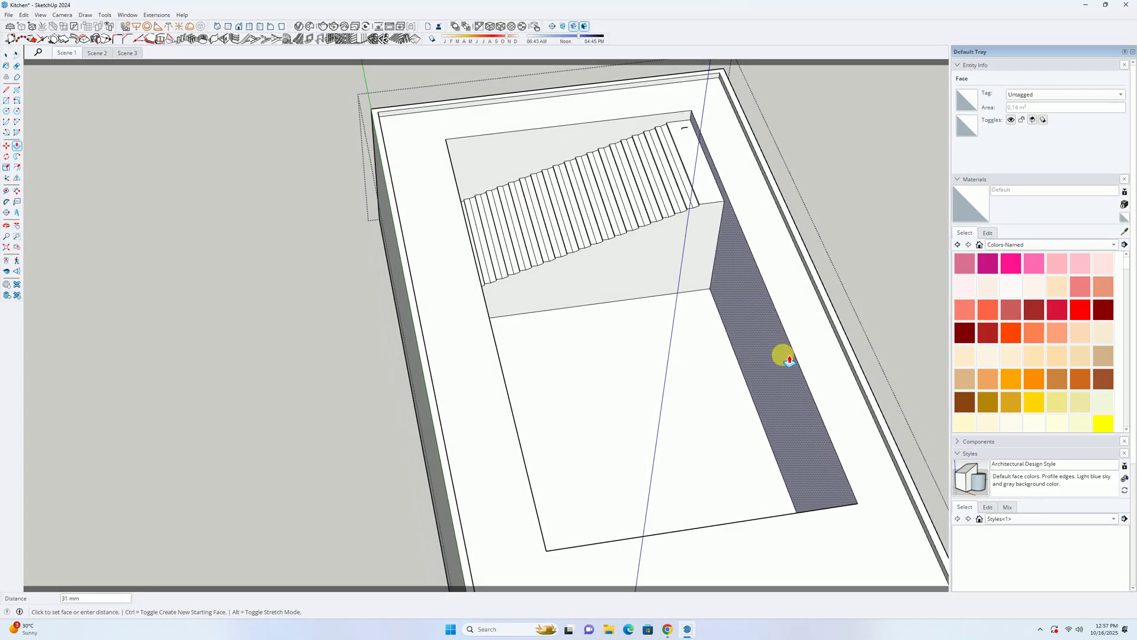
{"action": "left_click", "coordinate": [790, 361]}
{"action": "scroll", "coordinate": [681, 119], "scroll_direction": "up", "scroll_amount": 6}
{"action": "key", "text": "space"}
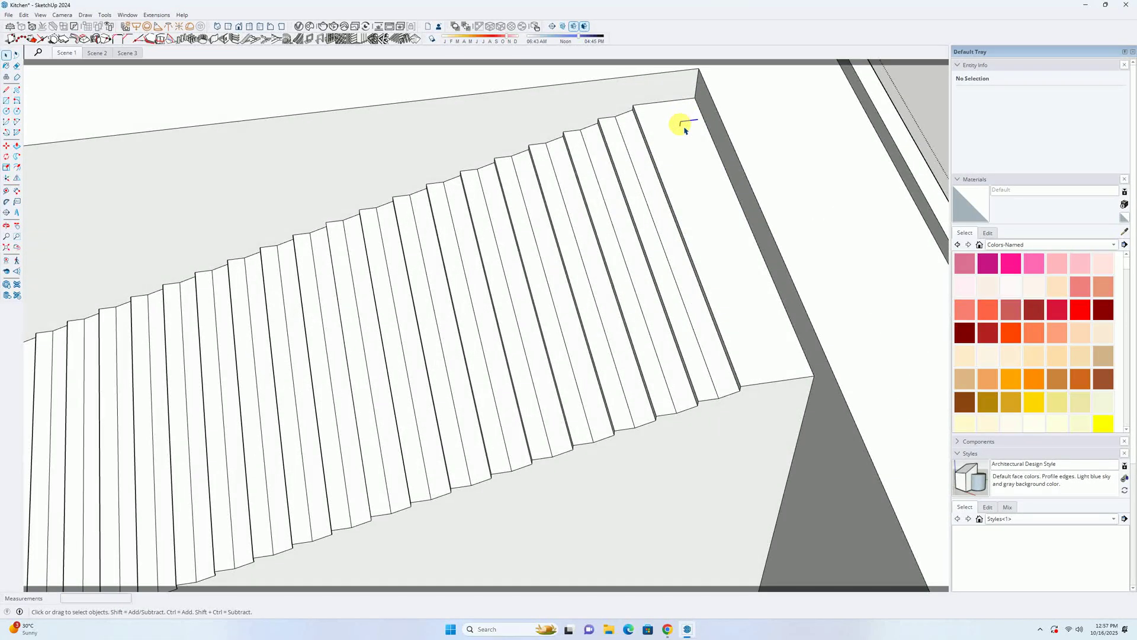
{"action": "scroll", "coordinate": [719, 140], "scroll_direction": "down", "scroll_amount": 5}
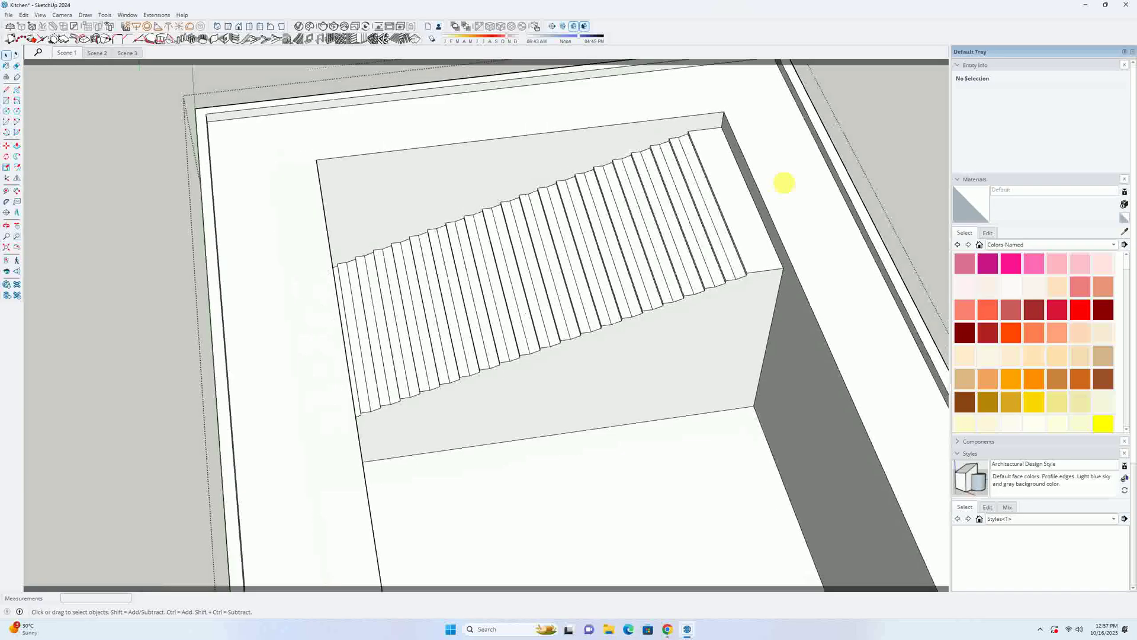
Step: Measure the distance between the ribbed block's front and the opposite end wall of the recess
{"action": "middle_click_drag", "start_coordinate": [784, 183], "coordinate": [500, 206], "text": "shift"}
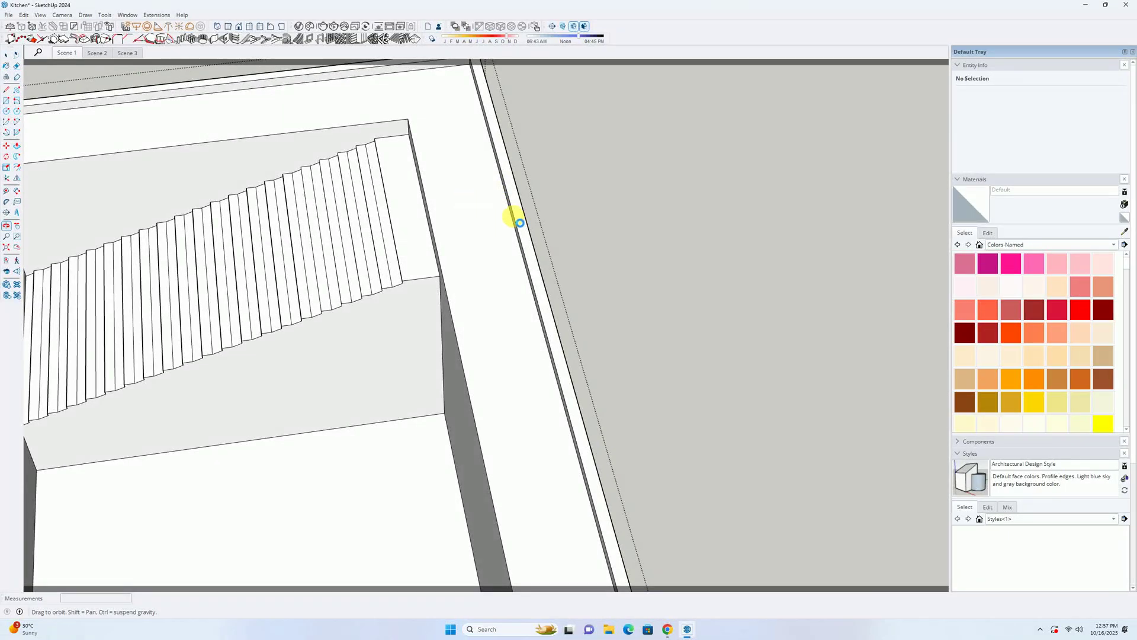
{"action": "middle_click_drag", "start_coordinate": [521, 201], "coordinate": [587, 301]}
{"action": "scroll", "coordinate": [598, 354], "scroll_direction": "down", "scroll_amount": 3}
{"action": "scroll", "coordinate": [560, 384], "scroll_direction": "up", "scroll_amount": 4}
{"action": "key", "text": "t"}
{"action": "left_click", "coordinate": [670, 432]}
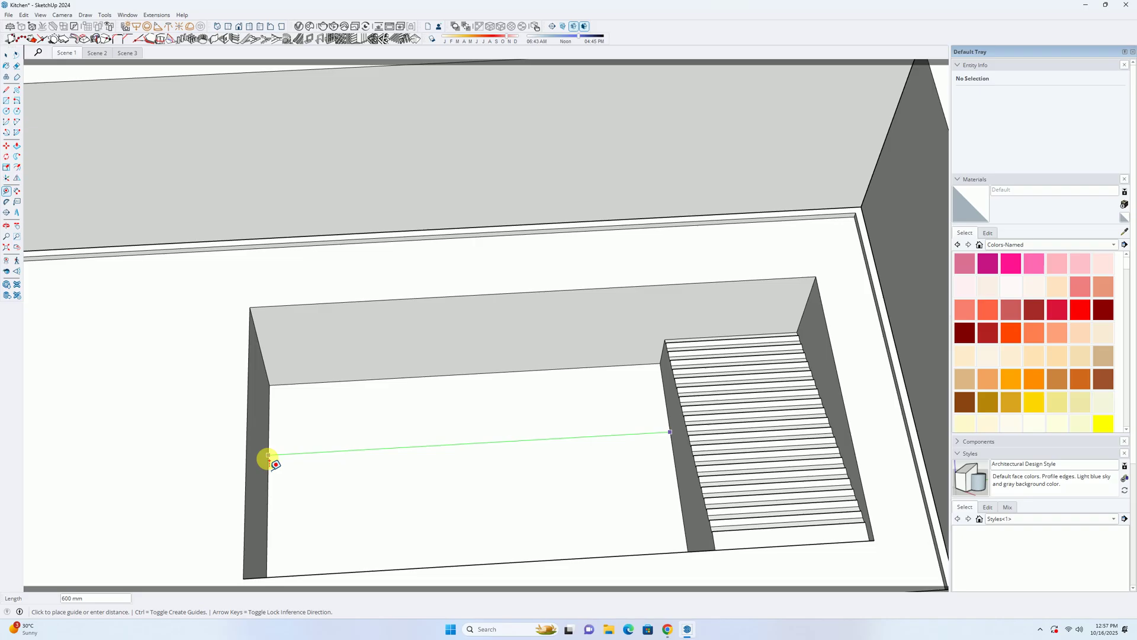
{"action": "key", "text": "space"}
{"action": "scroll", "coordinate": [525, 424], "scroll_direction": "down", "scroll_amount": 3}
{"action": "scroll", "coordinate": [538, 379], "scroll_direction": "up", "scroll_amount": 5}
{"action": "middle_click_drag", "start_coordinate": [526, 413], "coordinate": [544, 496]}
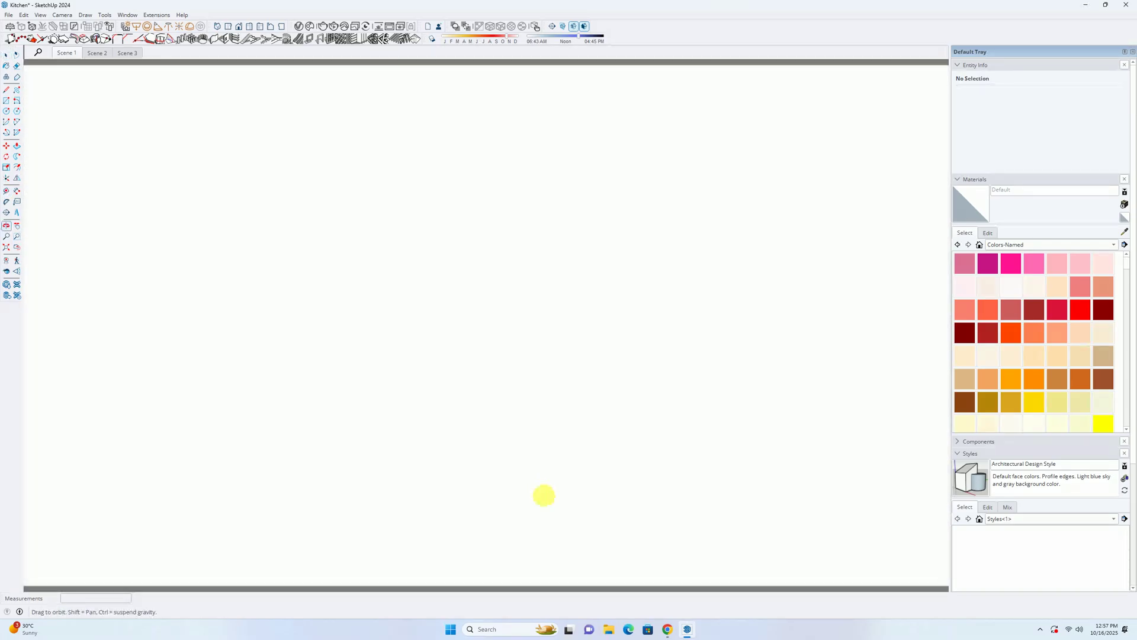
{"action": "scroll", "coordinate": [528, 298], "scroll_direction": "down", "scroll_amount": 5}
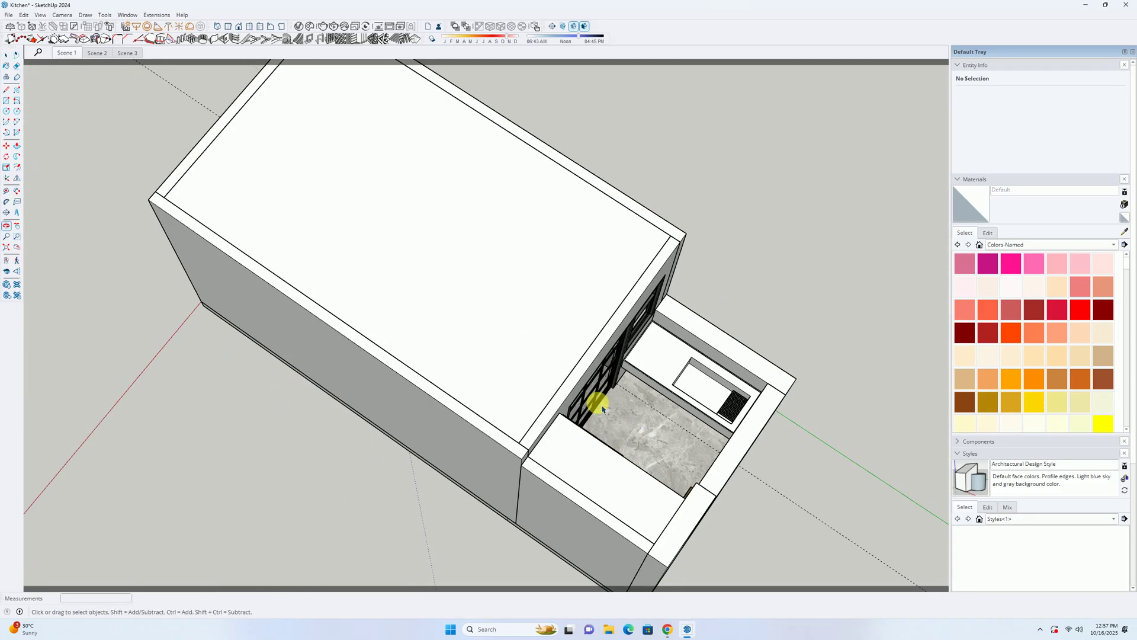
Step: Sample the Flooring Stoner material from the floor, open the countertop group and paint its front face with it
{"action": "scroll", "coordinate": [679, 400], "scroll_direction": "up", "scroll_amount": 4}
{"action": "middle_click_drag", "start_coordinate": [675, 401], "coordinate": [544, 410], "text": "shift"}
{"action": "key", "text": "b"}
{"action": "left_click", "coordinate": [479, 486], "text": "alt"}
{"action": "scroll", "coordinate": [539, 370], "scroll_direction": "up", "scroll_amount": 2}
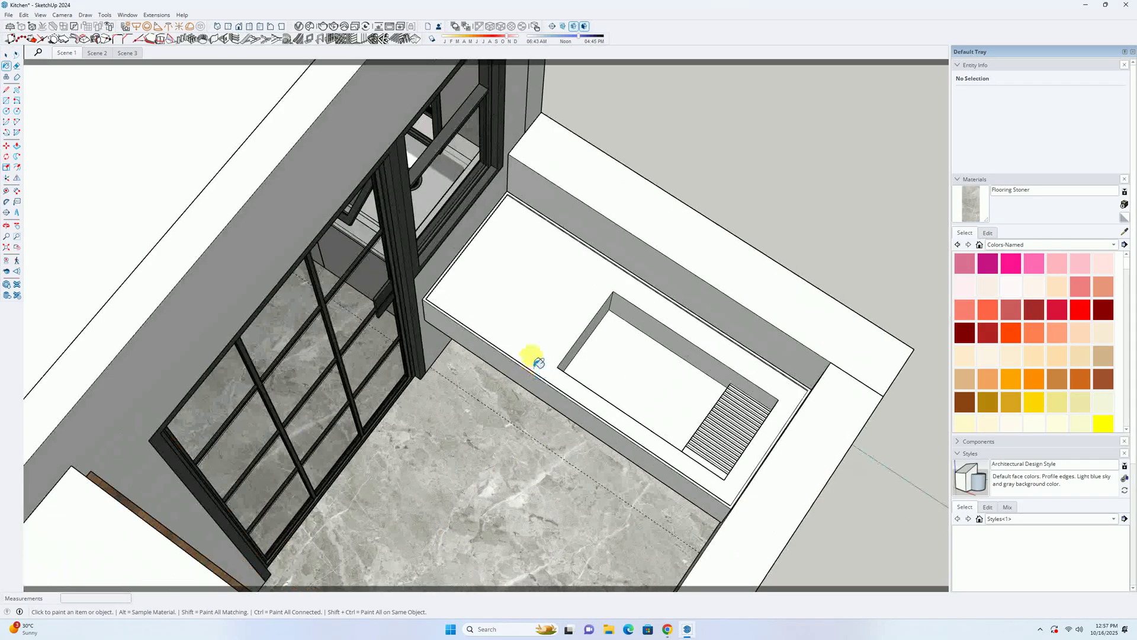
{"action": "key", "text": "space"}
{"action": "double_click", "coordinate": [521, 337]}
{"action": "key", "text": "b"}
{"action": "left_click", "coordinate": [489, 304]}
{"action": "mouse_move", "coordinate": [498, 308]}
{"action": "middle_mouse_down"}
{"action": "mouse_move", "coordinate": [643, 221]}
{"action": "mouse_move", "coordinate": [563, 325]}
{"action": "middle_mouse_up"}
{"action": "key", "text": "ctrl+z"}
{"action": "scroll", "coordinate": [485, 362], "scroll_direction": "up", "scroll_amount": 2}
{"action": "left_click", "coordinate": [485, 361]}
{"action": "middle_click_drag", "start_coordinate": [478, 348], "coordinate": [528, 337]}
Step: Reposition the stone texture on the front face so its tile corner sits at the face's lower corner
{"action": "key", "text": "space"}
{"action": "right_click", "coordinate": [482, 368]}
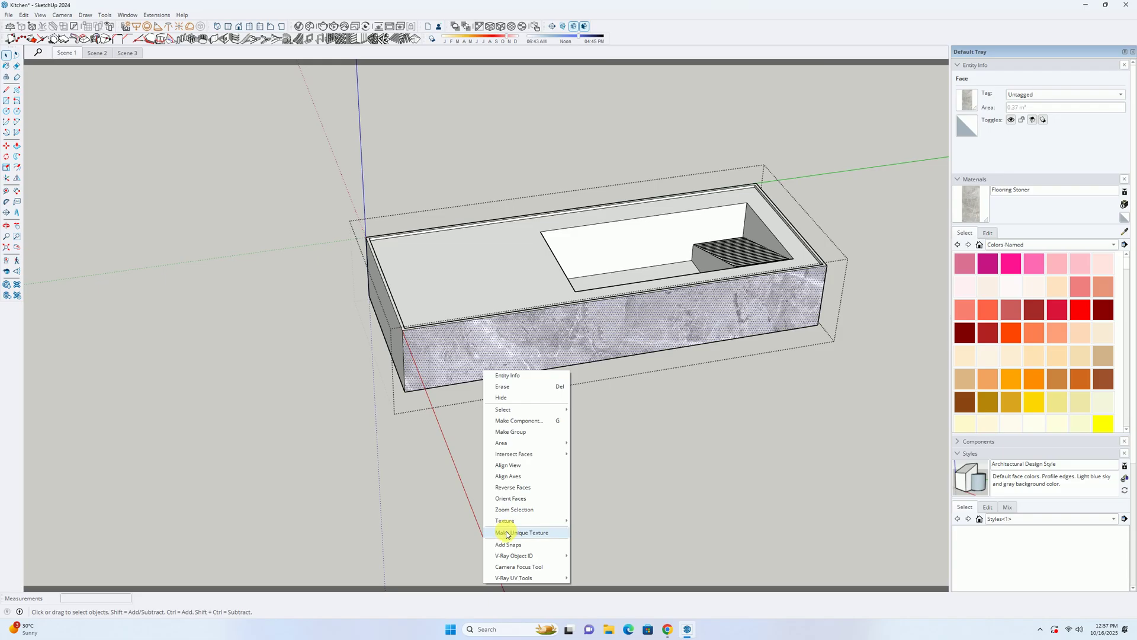
{"action": "mouse_move", "coordinate": [505, 521]}
{"action": "left_click", "coordinate": [602, 522]}
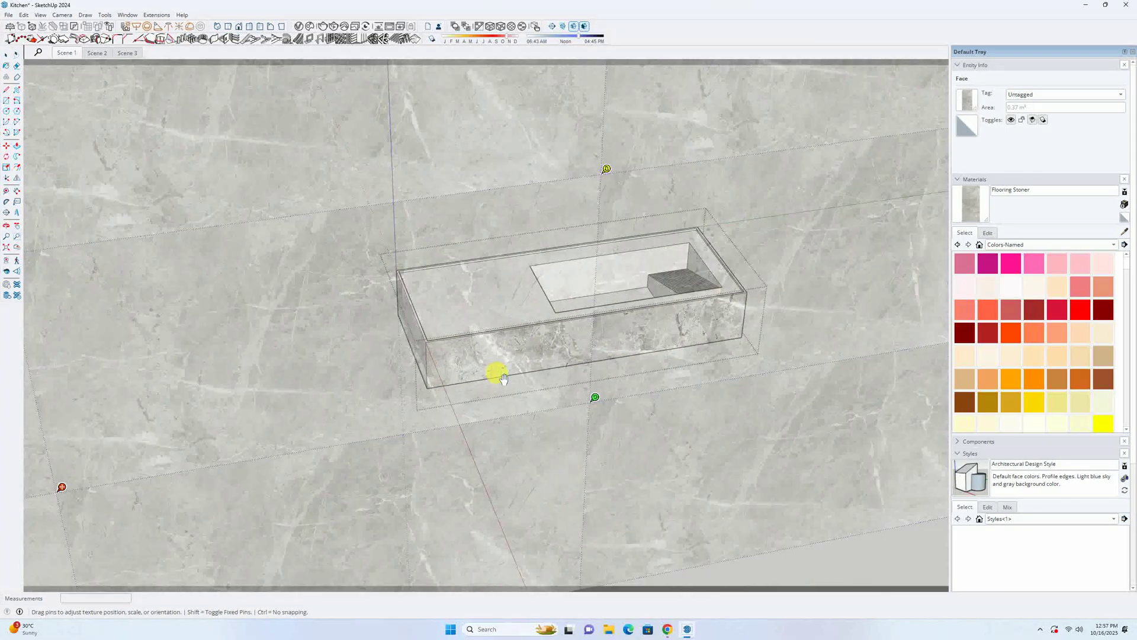
{"action": "scroll", "coordinate": [502, 378], "scroll_direction": "down", "scroll_amount": 2}
{"action": "left_click_drag", "start_coordinate": [254, 437], "coordinate": [476, 381]}
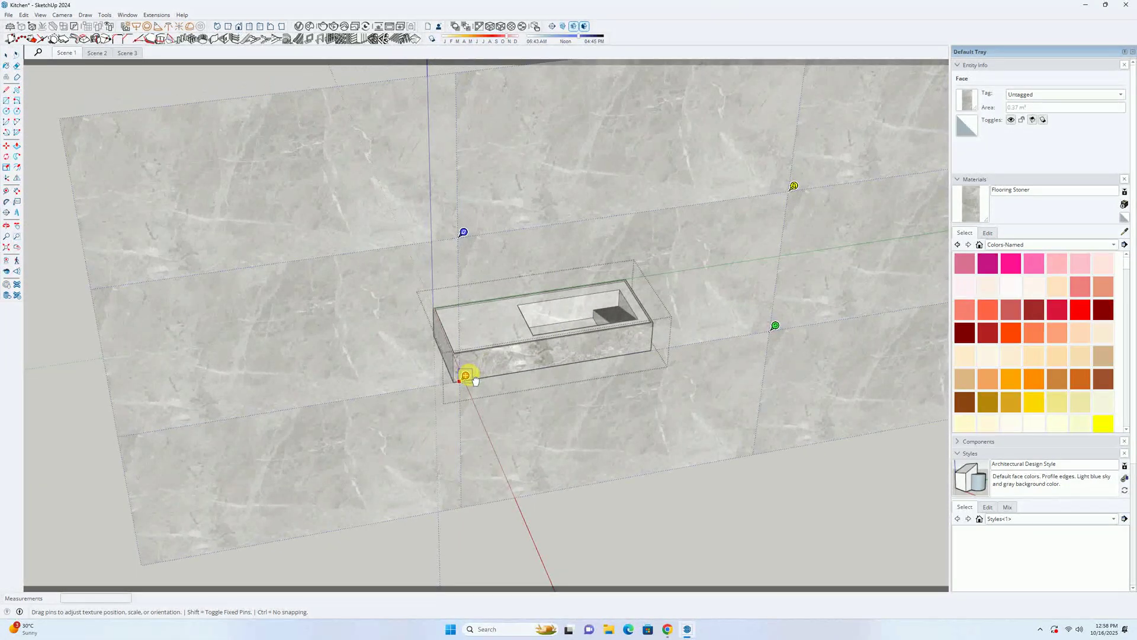
{"action": "scroll", "coordinate": [509, 364], "scroll_direction": "up", "scroll_amount": 3}
{"action": "right_click", "coordinate": [521, 354]}
{"action": "left_click", "coordinate": [536, 362]}
{"action": "scroll", "coordinate": [470, 330], "scroll_direction": "up", "scroll_amount": 3}
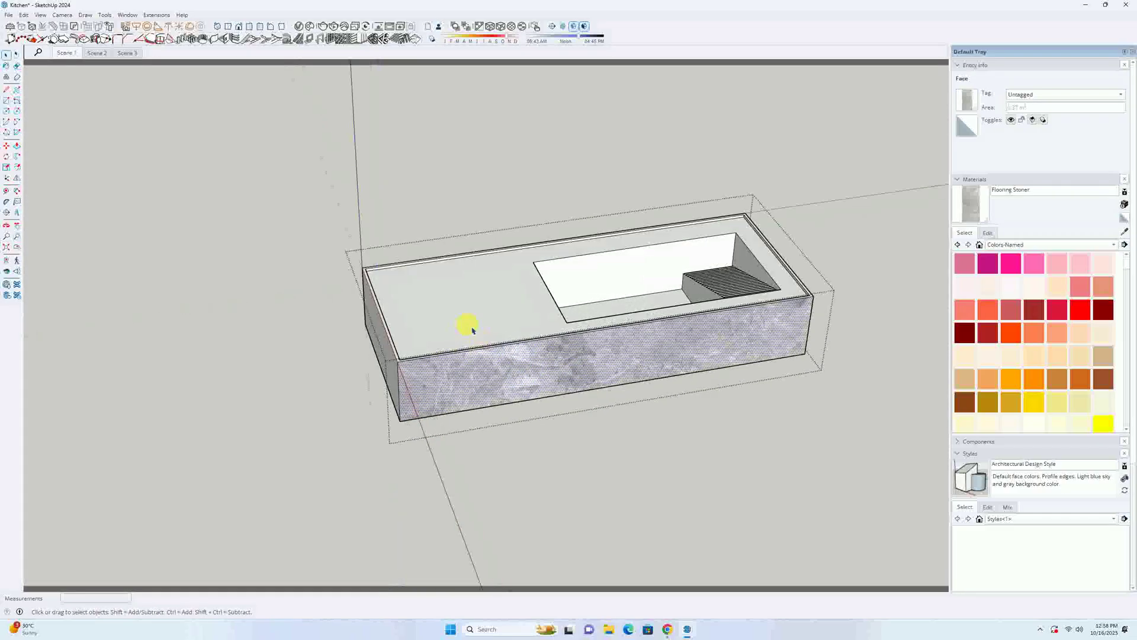
Step: Paint all remaining faces of the countertop, including the sink recess and ribbed block, with Flooring Stoner
{"action": "key", "text": "b"}
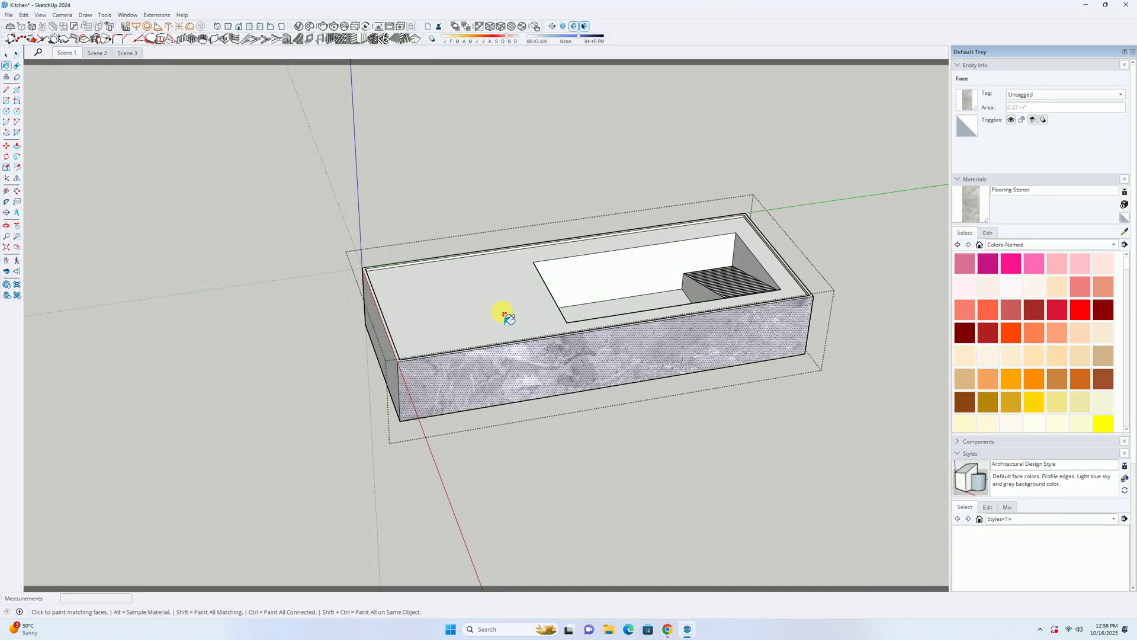
{"action": "left_click", "coordinate": [526, 307]}
{"action": "middle_click_drag", "start_coordinate": [526, 307], "coordinate": [464, 490]}
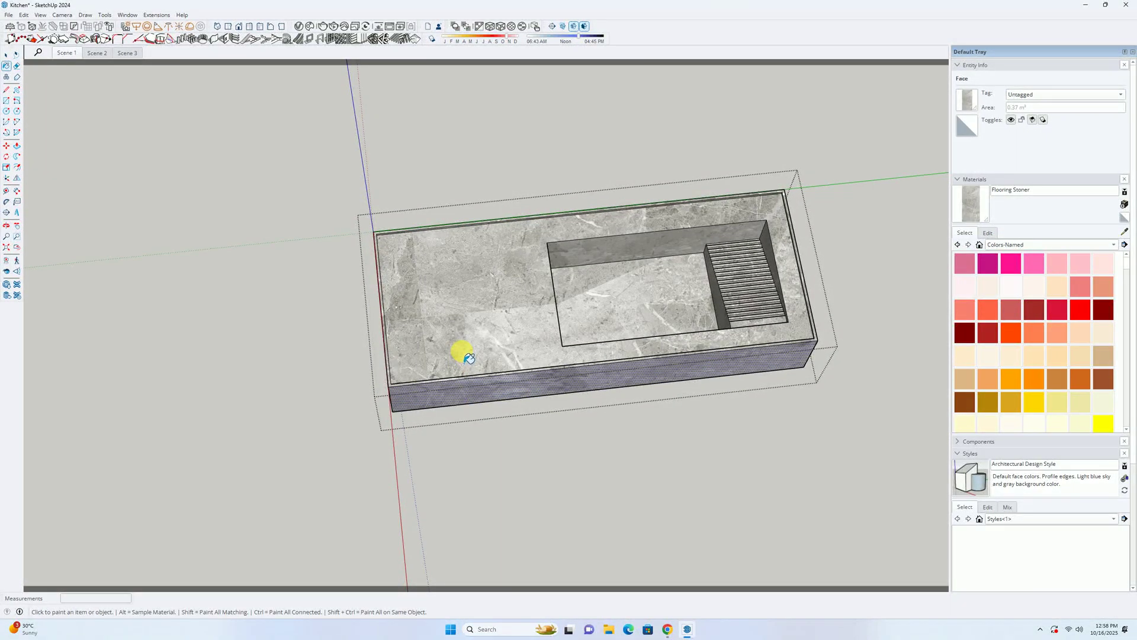
Step: Start repositioning the stone texture on the countertop's top face and shift it toward the back corner
{"action": "scroll", "coordinate": [463, 360], "scroll_direction": "up", "scroll_amount": 3}
{"action": "key", "text": "space"}
{"action": "scroll", "coordinate": [462, 364], "scroll_direction": "up", "scroll_amount": 1}
{"action": "right_click", "coordinate": [429, 340]}
{"action": "mouse_move", "coordinate": [474, 489]}
{"action": "left_click", "coordinate": [536, 489]}
{"action": "scroll", "coordinate": [437, 452], "scroll_direction": "down", "scroll_amount": 3}
{"action": "scroll", "coordinate": [368, 381], "scroll_direction": "up", "scroll_amount": 2}
{"action": "scroll", "coordinate": [386, 371], "scroll_direction": "down", "scroll_amount": 4}
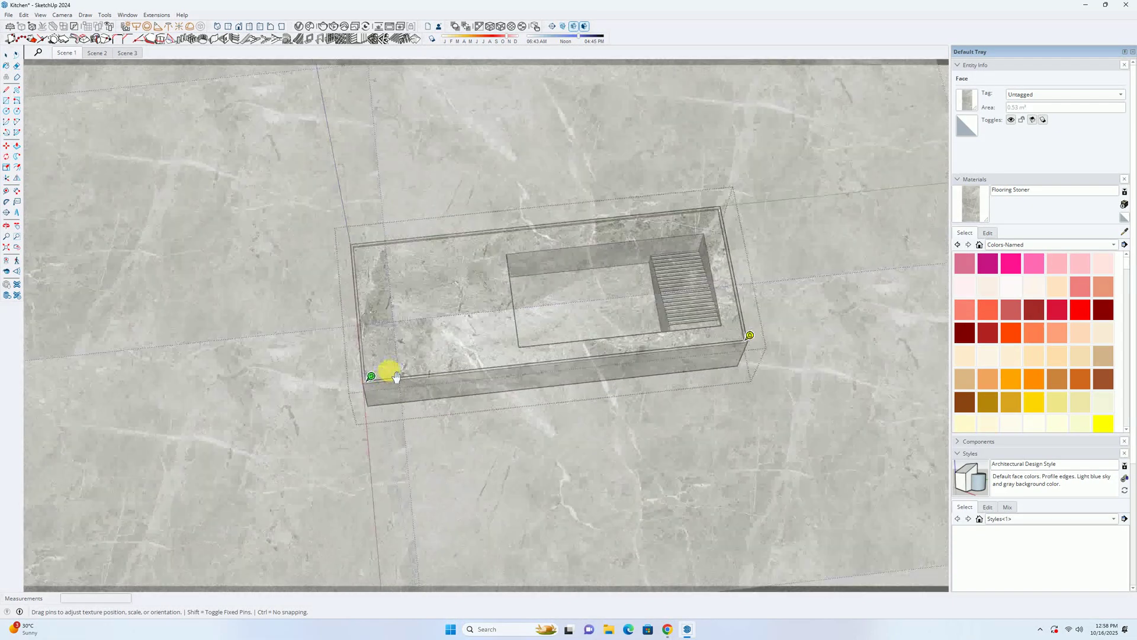
{"action": "left_click_drag", "start_coordinate": [369, 202], "coordinate": [374, 301]}
Step: Snap the texture's origin pin to the top face's inner back corner and finish positioning the texture
{"action": "scroll", "coordinate": [374, 301], "scroll_direction": "up", "scroll_amount": 5}
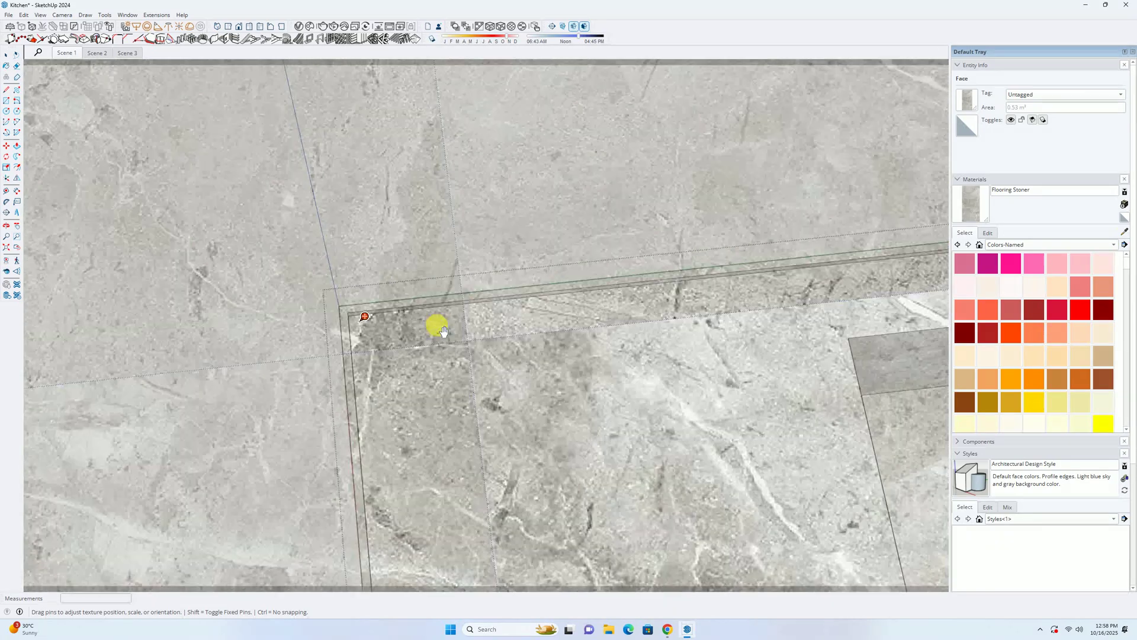
{"action": "scroll", "coordinate": [348, 244], "scroll_direction": "up", "scroll_amount": 2}
{"action": "scroll", "coordinate": [384, 284], "scroll_direction": "up", "scroll_amount": 3}
{"action": "scroll", "coordinate": [377, 301], "scroll_direction": "up", "scroll_amount": 1}
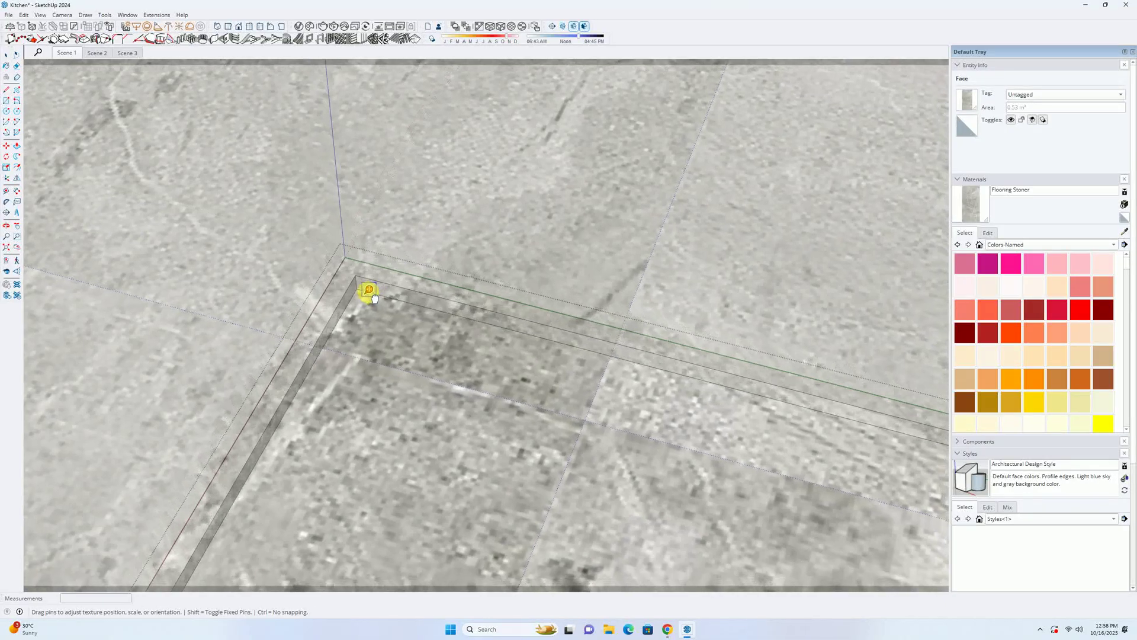
{"action": "left_click_drag", "start_coordinate": [377, 300], "coordinate": [371, 298]}
{"action": "right_click", "coordinate": [373, 309]}
{"action": "mouse_move", "coordinate": [391, 335]}
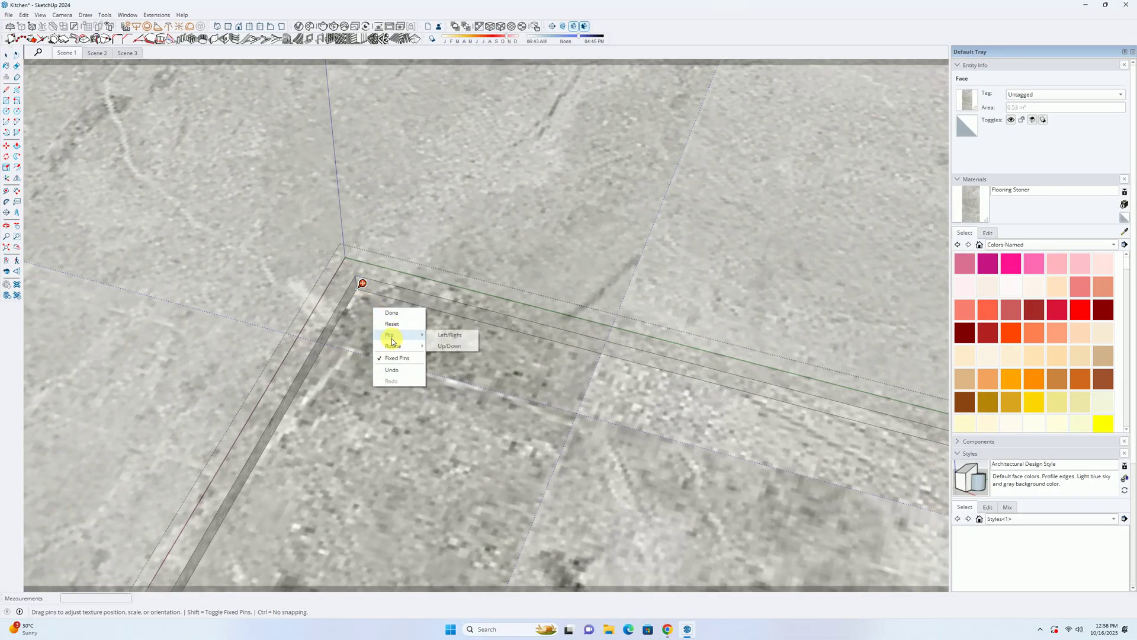
{"action": "key", "text": "Escape"}
{"action": "scroll", "coordinate": [397, 318], "scroll_direction": "down", "scroll_amount": 10}
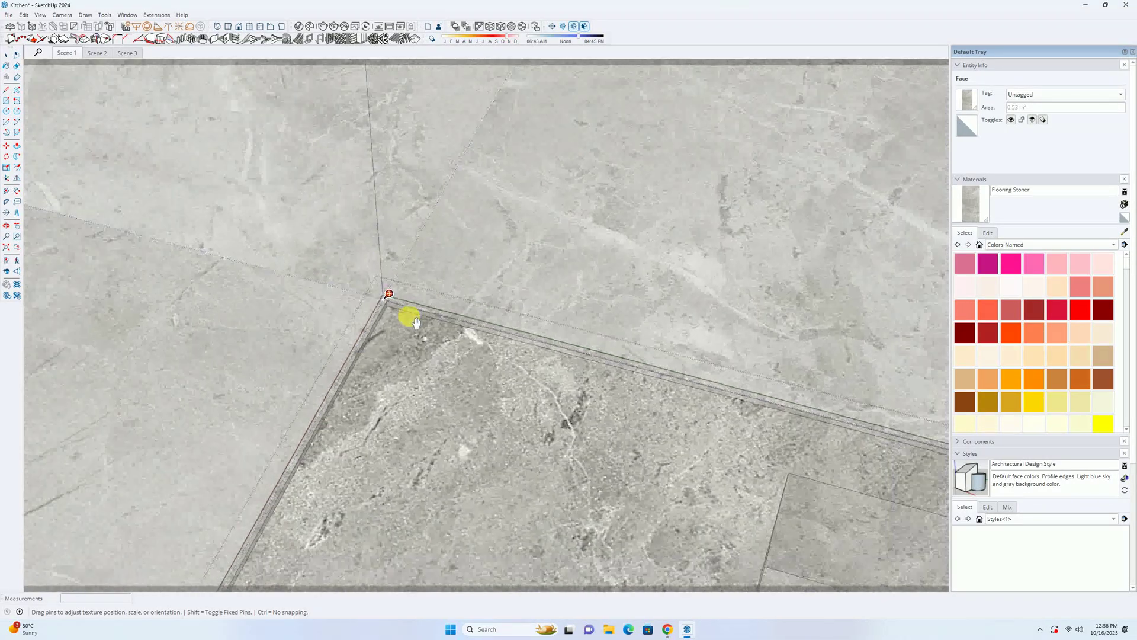
{"action": "scroll", "coordinate": [422, 309], "scroll_direction": "up", "scroll_amount": 10}
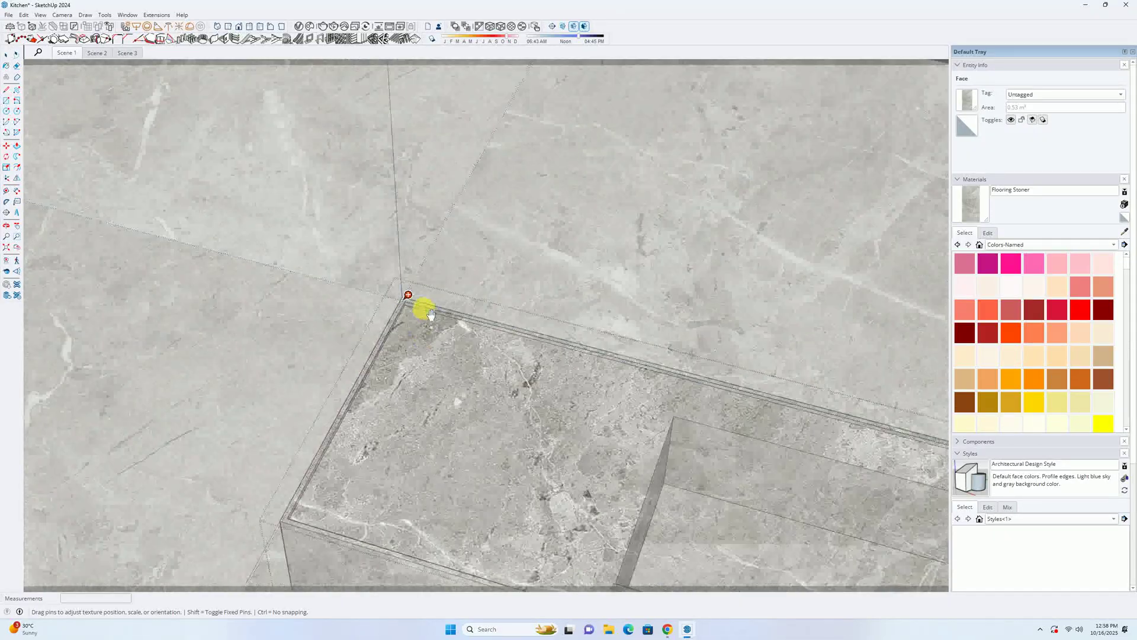
{"action": "scroll", "coordinate": [395, 310], "scroll_direction": "down", "scroll_amount": 8}
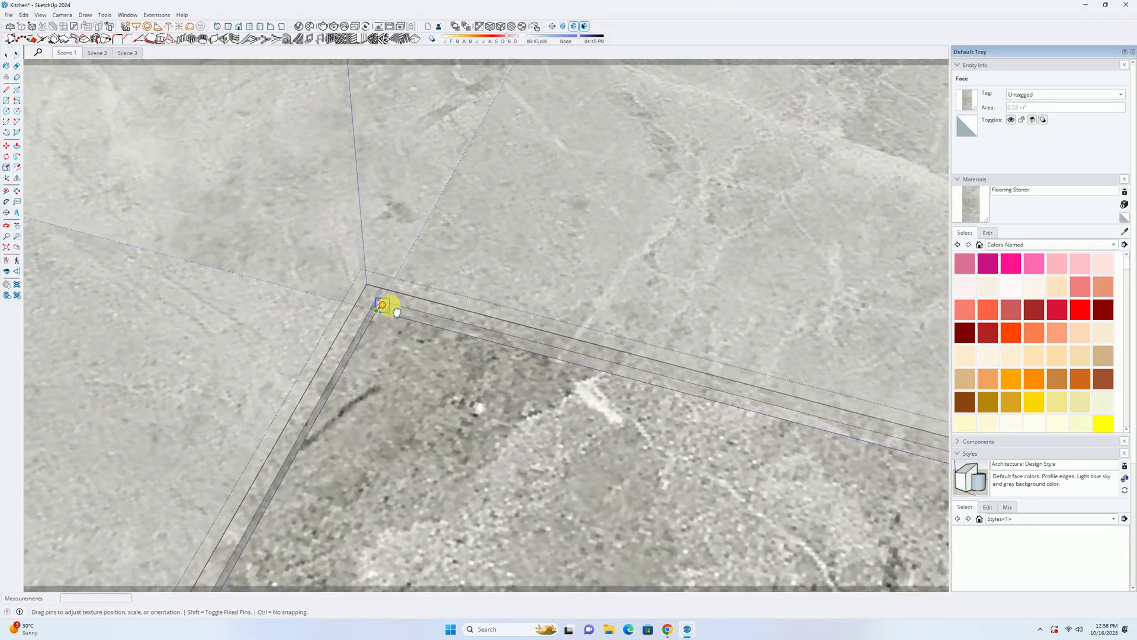
{"action": "right_click", "coordinate": [467, 382]}
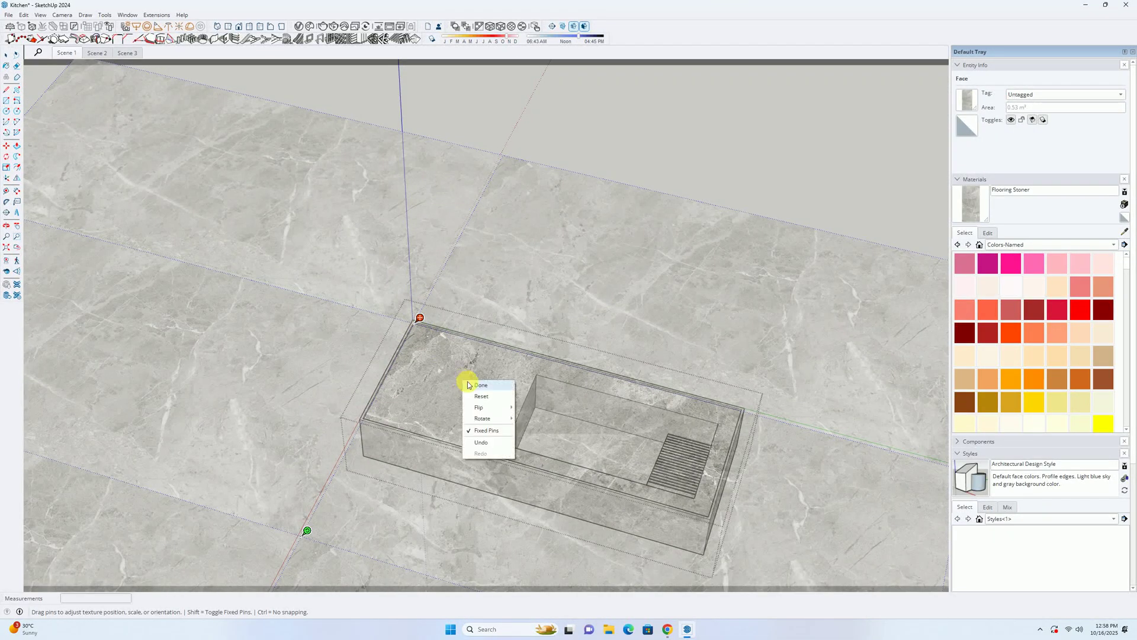
{"action": "left_click", "coordinate": [474, 388]}
{"action": "left_click", "coordinate": [483, 376]}
Step: Repaint the raised rim around the countertop with Flooring Stoner, at the back corner and beside the ribbed block
{"action": "key", "text": "b"}
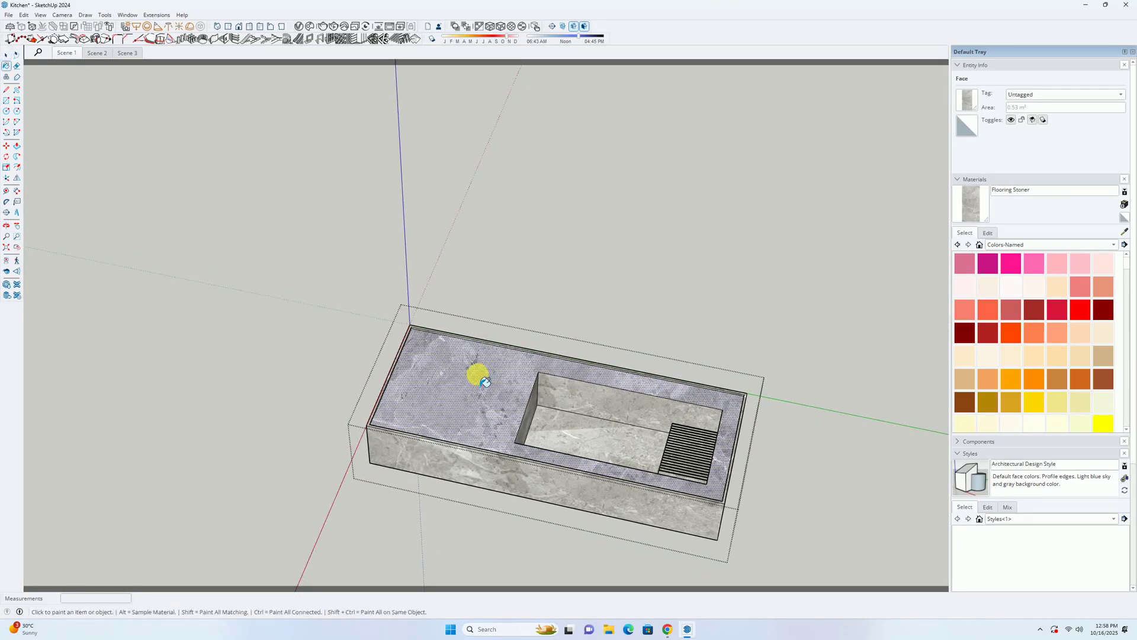
{"action": "scroll", "coordinate": [414, 305], "scroll_direction": "up", "scroll_amount": 8}
{"action": "scroll", "coordinate": [410, 348], "scroll_direction": "up", "scroll_amount": 1}
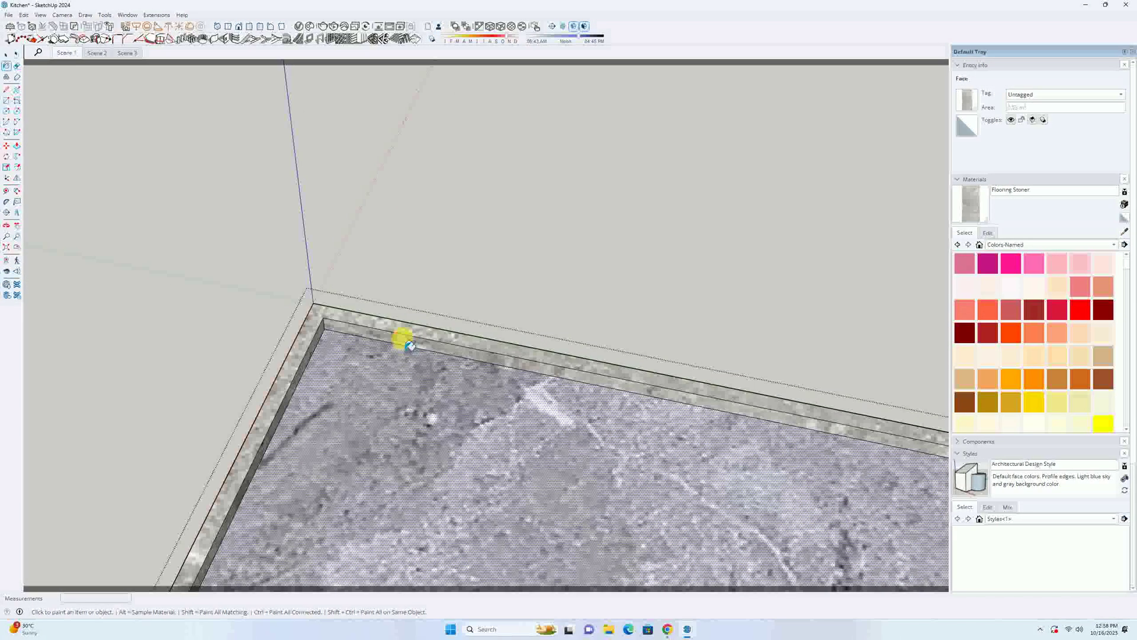
{"action": "left_click", "coordinate": [405, 332]}
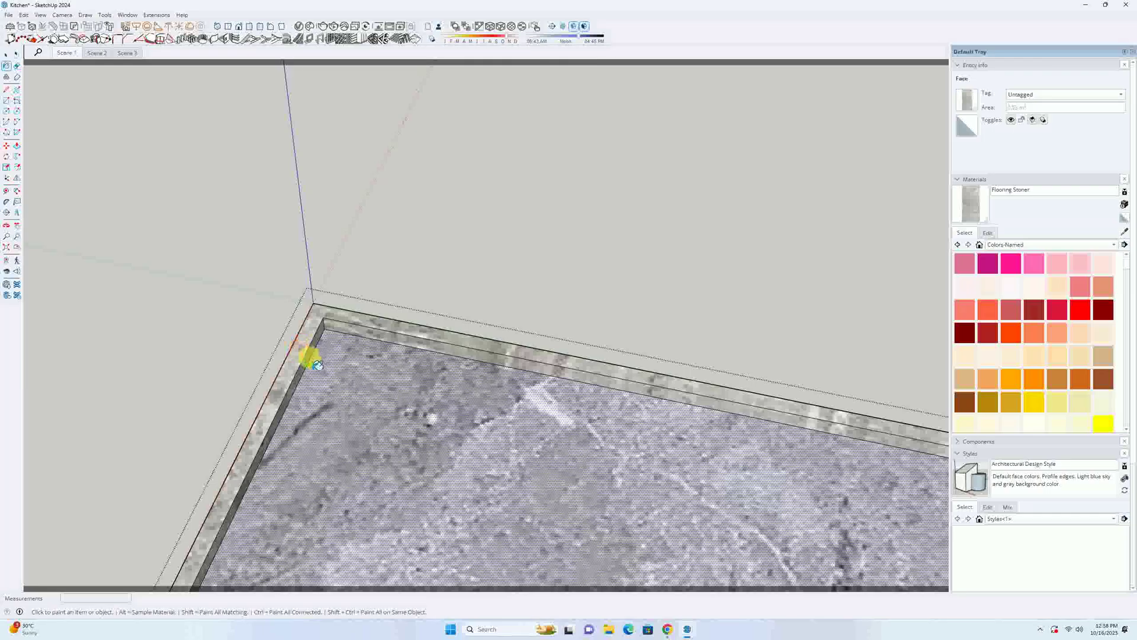
{"action": "middle_click_drag", "start_coordinate": [327, 368], "coordinate": [581, 345]}
{"action": "middle_click_drag", "start_coordinate": [760, 345], "coordinate": [602, 364]}
{"action": "key", "text": "shift+z"}
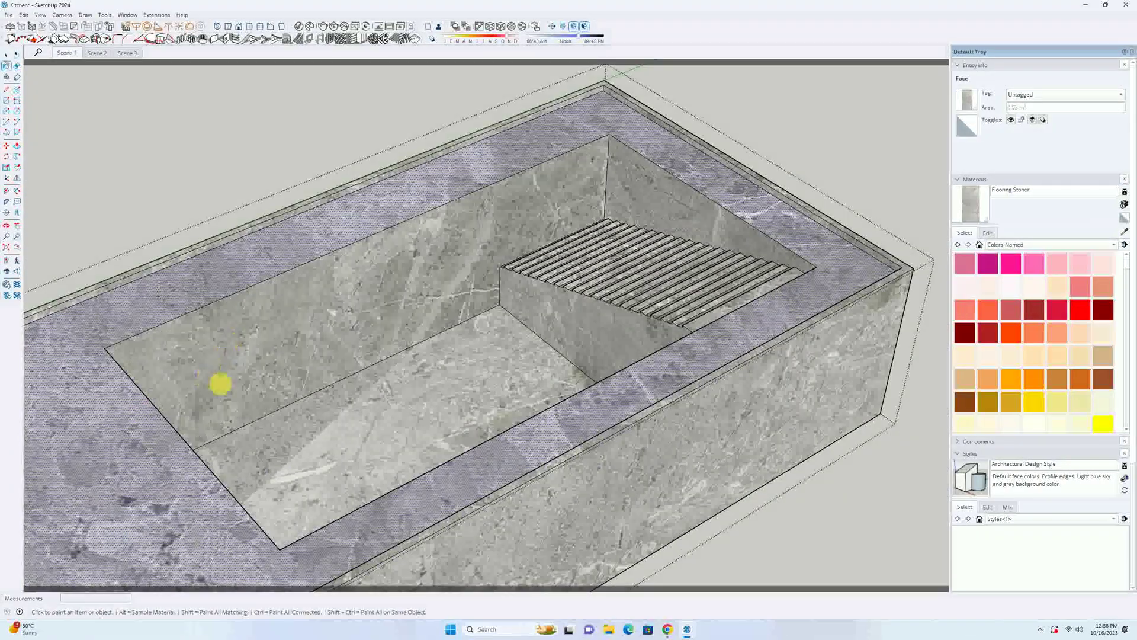
{"action": "scroll", "coordinate": [380, 397], "scroll_direction": "up", "scroll_amount": 3}
{"action": "middle_click_drag", "start_coordinate": [388, 402], "coordinate": [722, 373]}
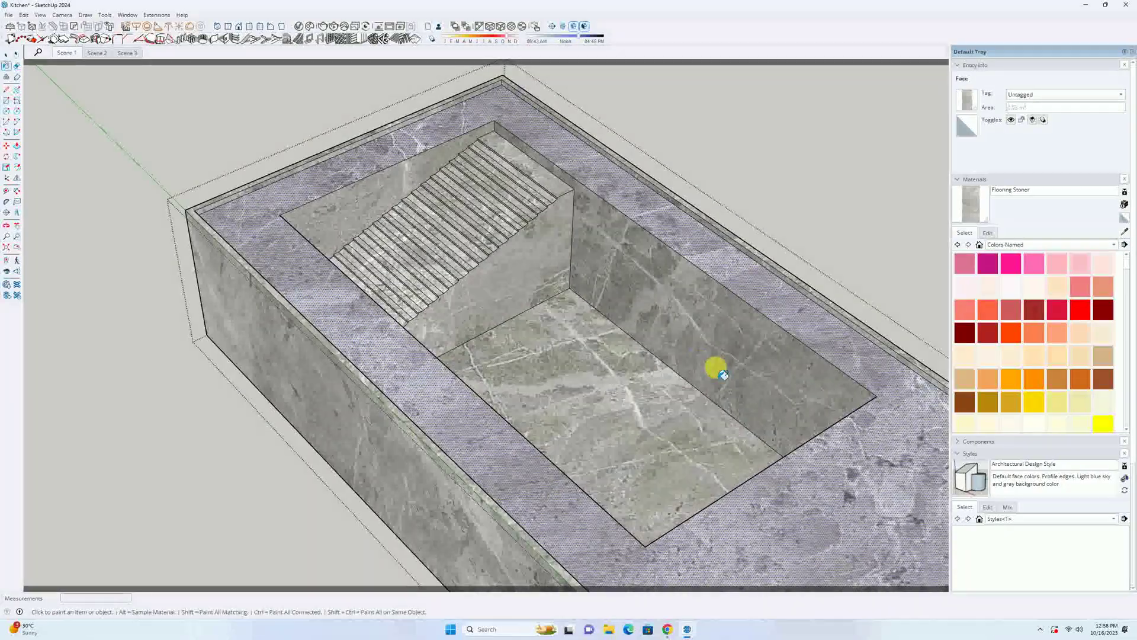
{"action": "middle_click_drag", "start_coordinate": [622, 287], "coordinate": [468, 335]}
{"action": "middle_click_drag", "start_coordinate": [526, 379], "coordinate": [541, 300]}
{"action": "scroll", "coordinate": [545, 292], "scroll_direction": "up", "scroll_amount": 5}
{"action": "left_click", "coordinate": [555, 279]}
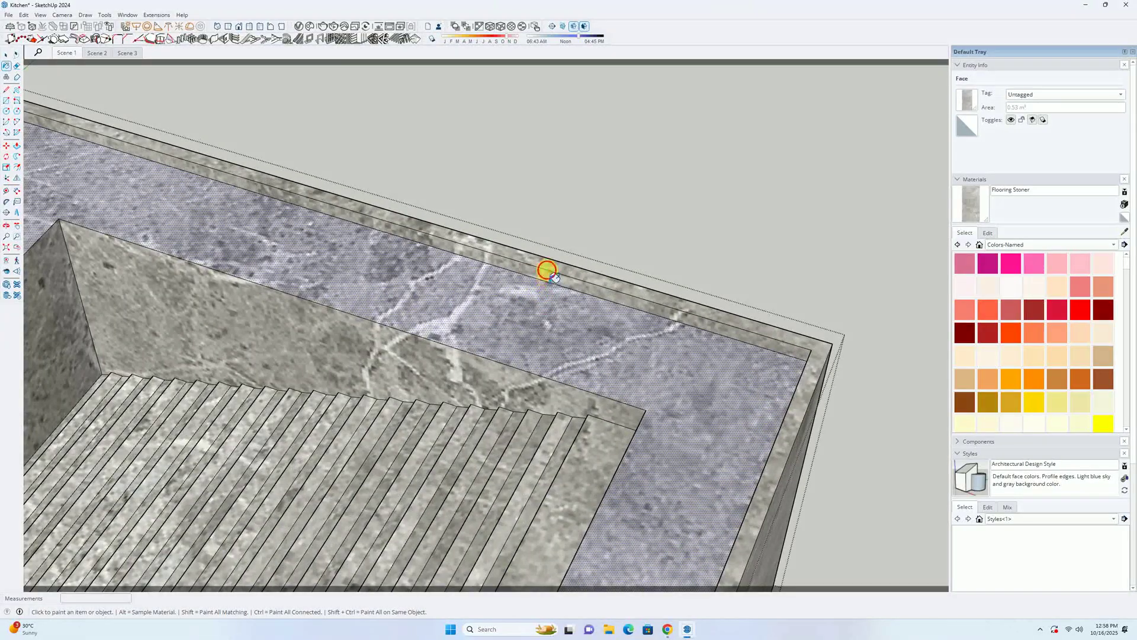
{"action": "middle_click_drag", "start_coordinate": [555, 276], "coordinate": [540, 360]}
{"action": "scroll", "coordinate": [540, 360], "scroll_direction": "up", "scroll_amount": 5}
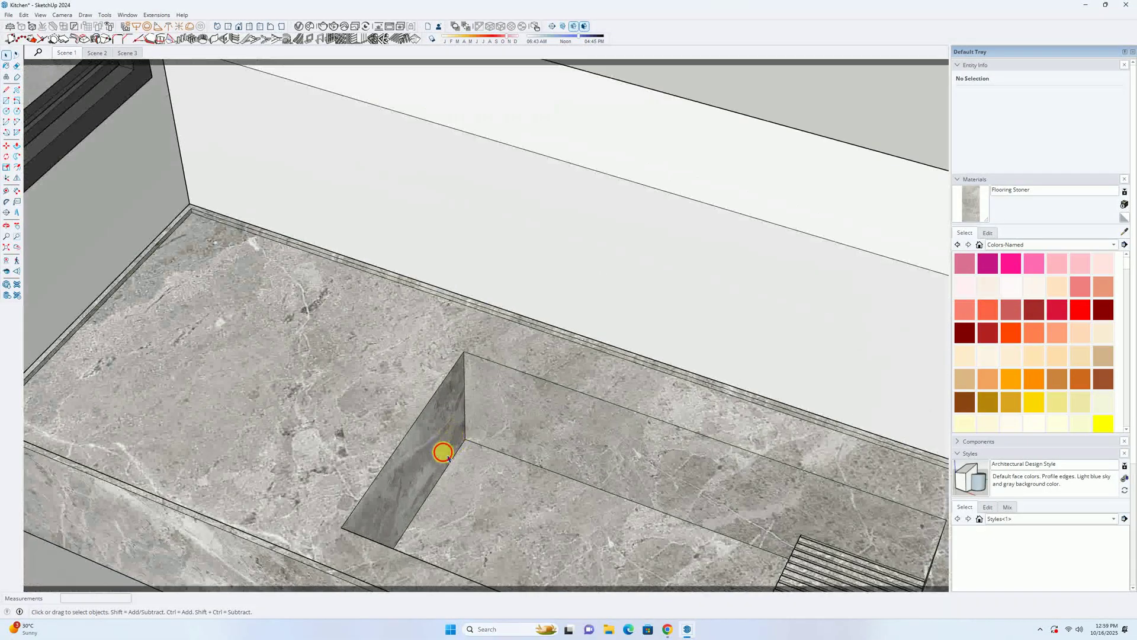
Step: Open the countertop group for editing at the end wall of the sink recess opposite the ribbed block
{"action": "double_click", "coordinate": [445, 455]}
{"action": "middle_click_drag", "start_coordinate": [493, 428], "coordinate": [421, 392]}
{"action": "scroll", "coordinate": [421, 392], "scroll_direction": "down", "scroll_amount": 5}
{"action": "middle_click_drag", "start_coordinate": [482, 432], "coordinate": [470, 350]}
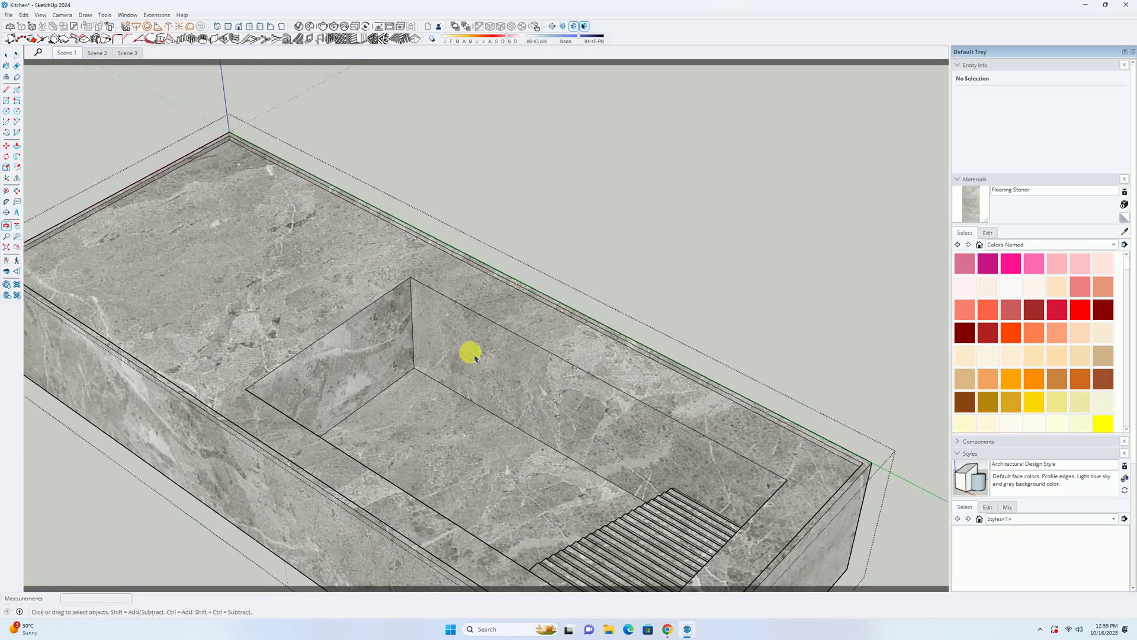
{"action": "scroll", "coordinate": [391, 285], "scroll_direction": "up", "scroll_amount": 5}
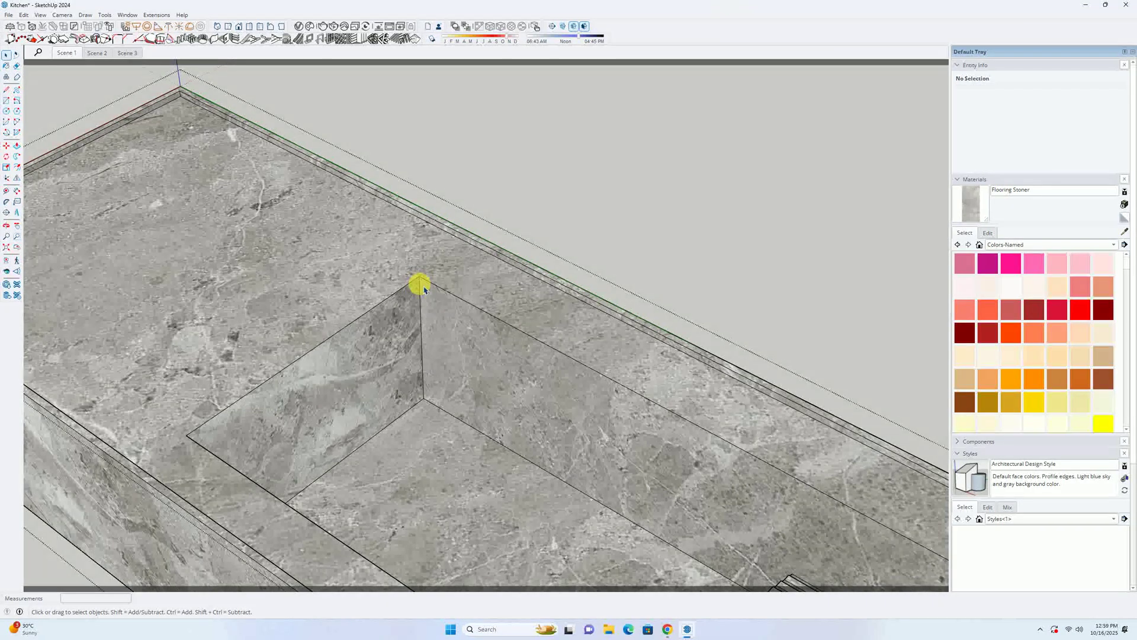
{"action": "left_click", "coordinate": [378, 325]}
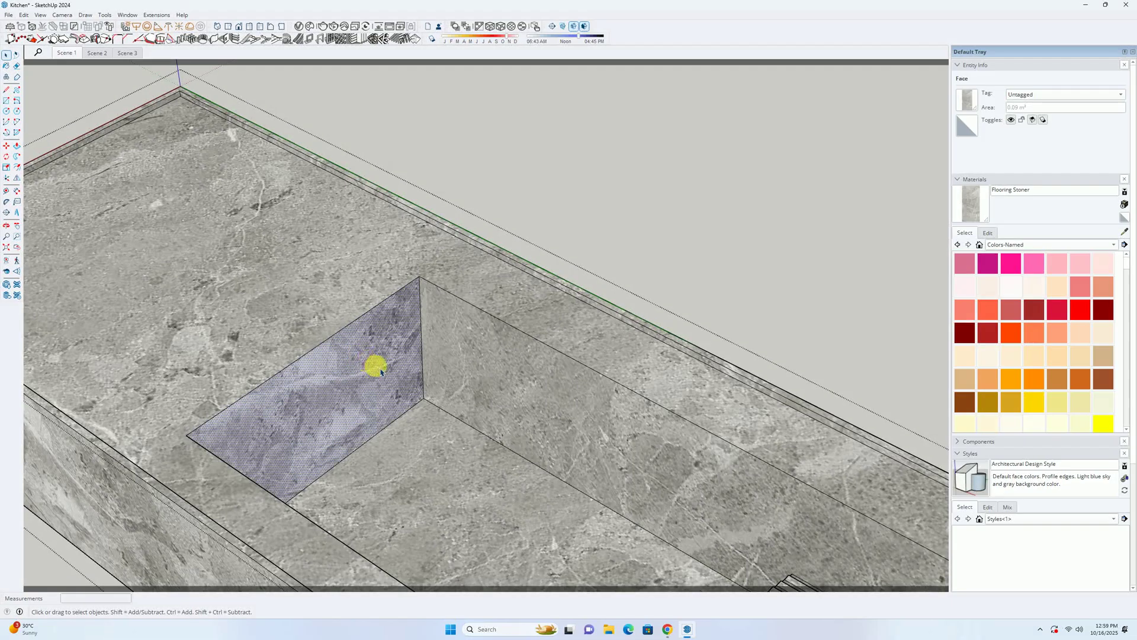
{"action": "key", "text": "f"}
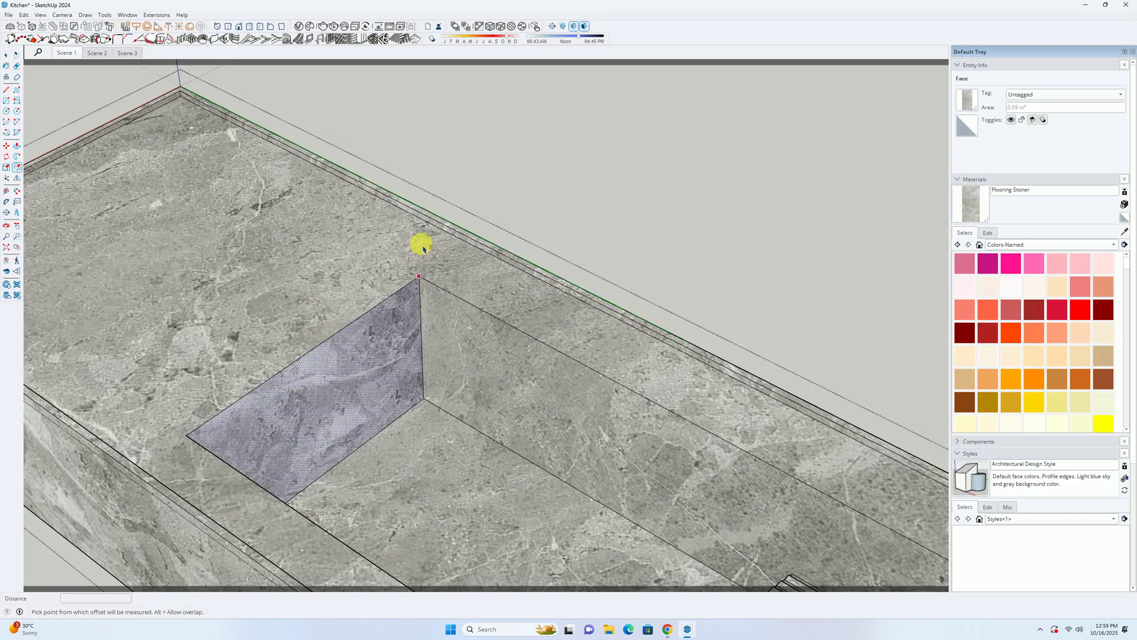
{"action": "key", "text": "space"}
Step: Select the four top edges of the sink recess opening and offset them outward by 10 mm
{"action": "left_click", "coordinate": [379, 303]}
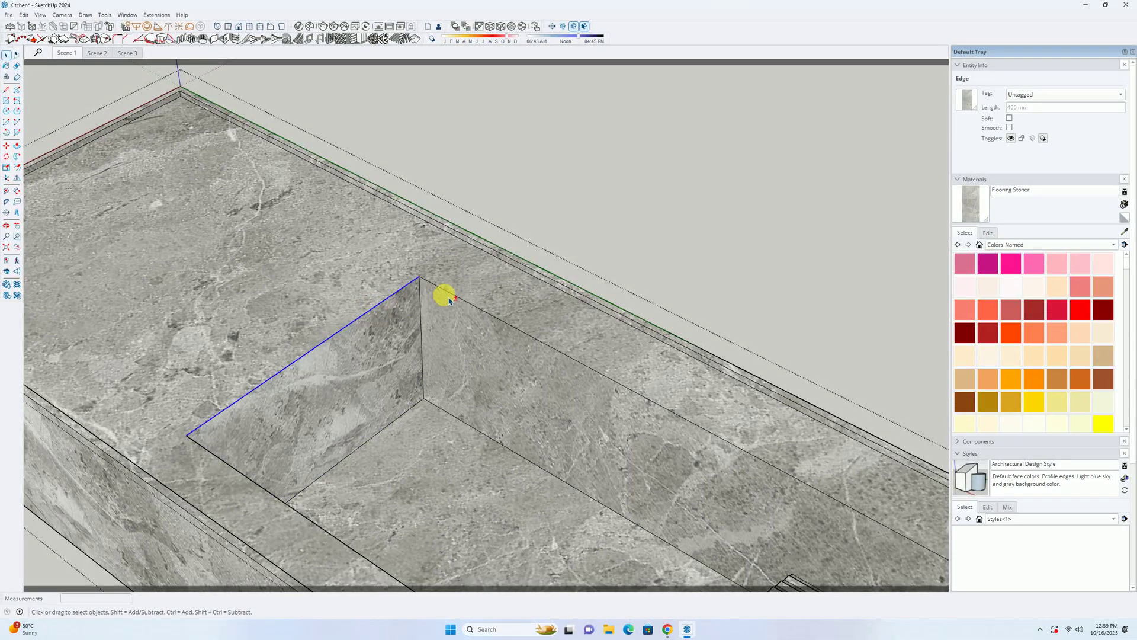
{"action": "middle_click_drag", "start_coordinate": [451, 298], "coordinate": [246, 296]}
{"action": "left_click", "coordinate": [140, 287], "text": "shift"}
{"action": "left_click", "coordinate": [261, 279], "text": "shift"}
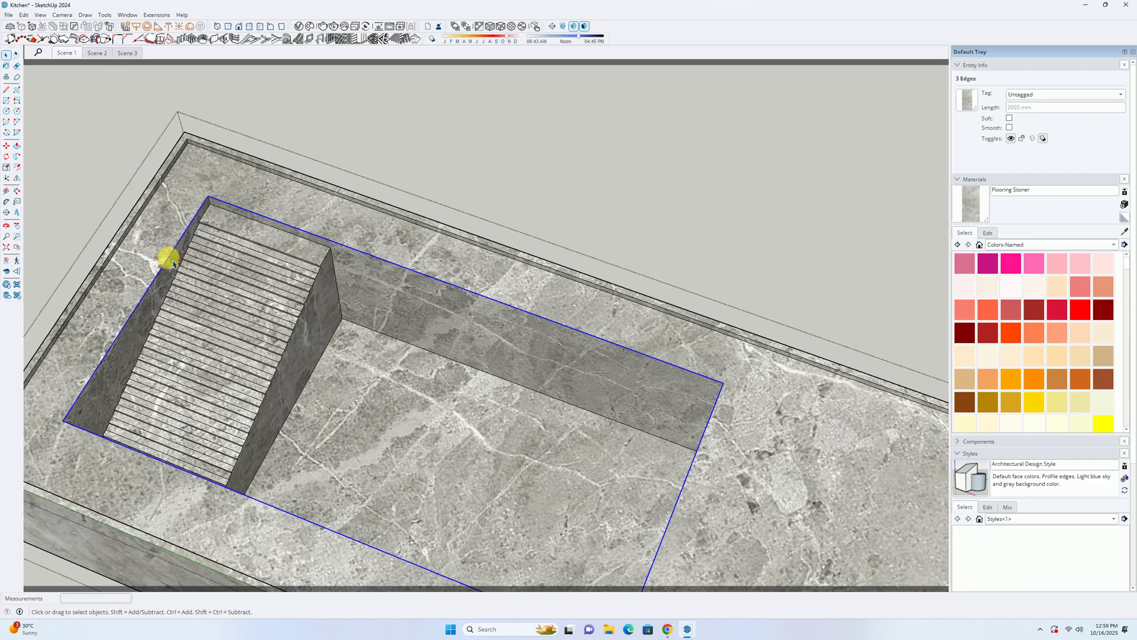
{"action": "key", "text": "f"}
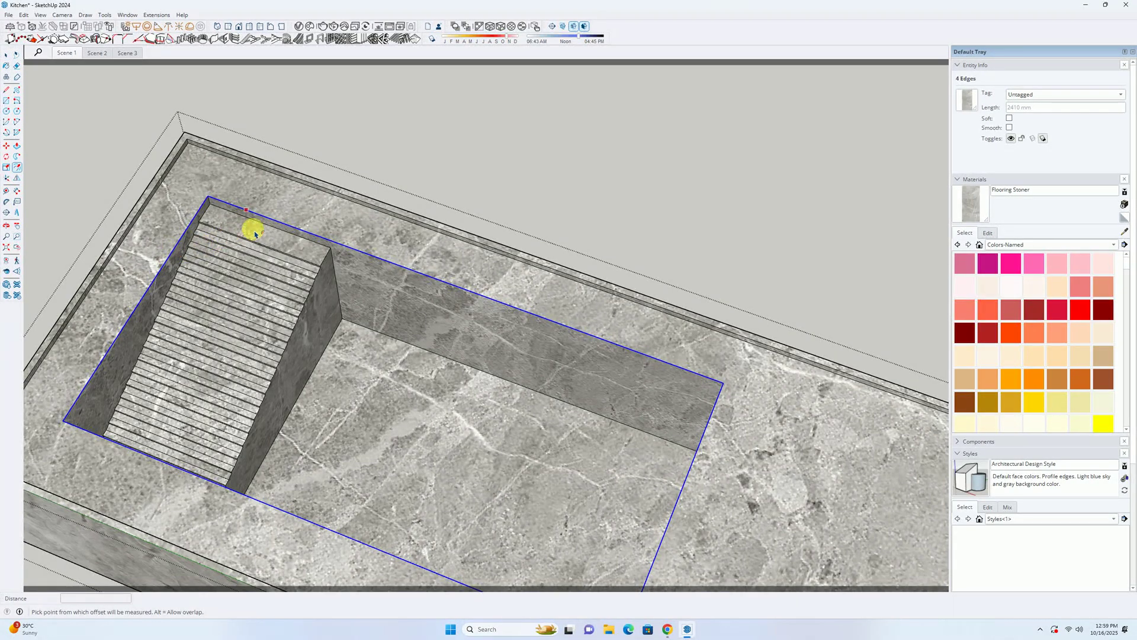
{"action": "left_click", "coordinate": [296, 219]}
{"action": "type", "text": "10"}
{"action": "key", "text": "Return"}
{"action": "mouse_move", "coordinate": [328, 219]}
{"action": "middle_mouse_down"}
{"action": "mouse_move", "coordinate": [219, 148]}
{"action": "mouse_move", "coordinate": [310, 223]}
{"action": "middle_mouse_up"}
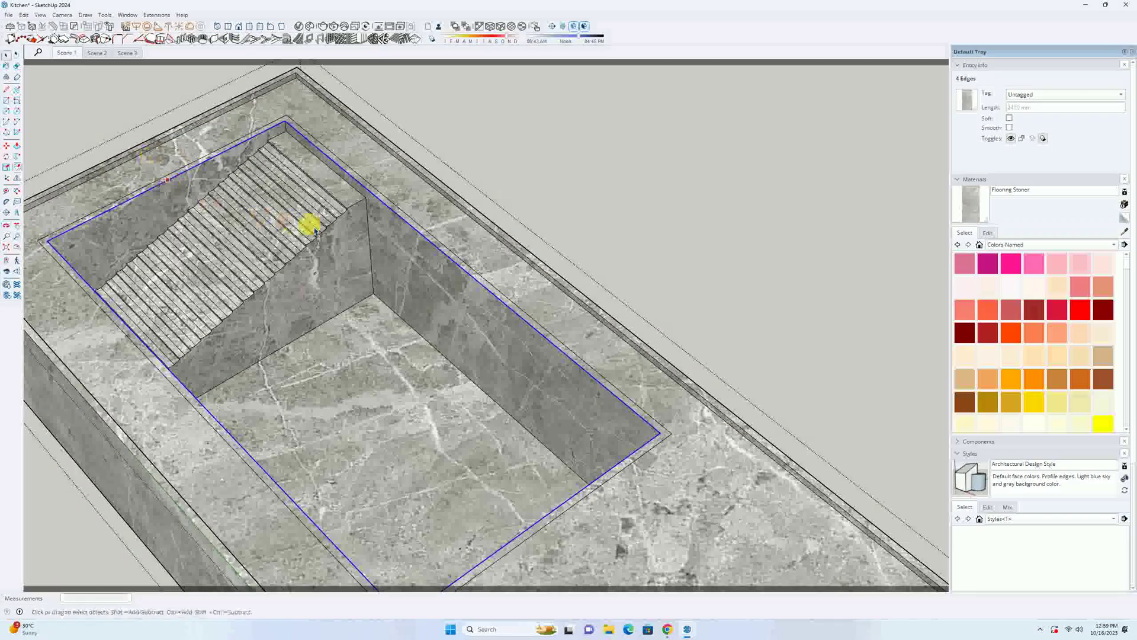
Step: Push the 10 mm border strip around the sink recess down 5 mm and close the countertop group
{"action": "key", "text": "p"}
{"action": "scroll", "coordinate": [329, 146], "scroll_direction": "up", "scroll_amount": 1}
{"action": "left_click", "coordinate": [324, 148]}
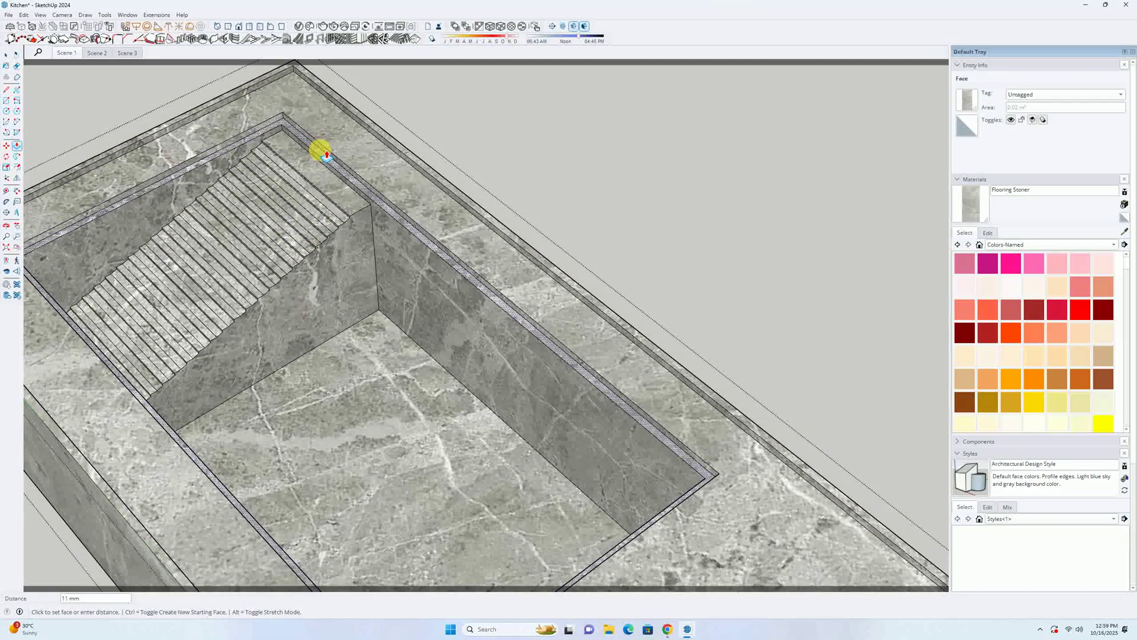
{"action": "key", "text": "Return"}
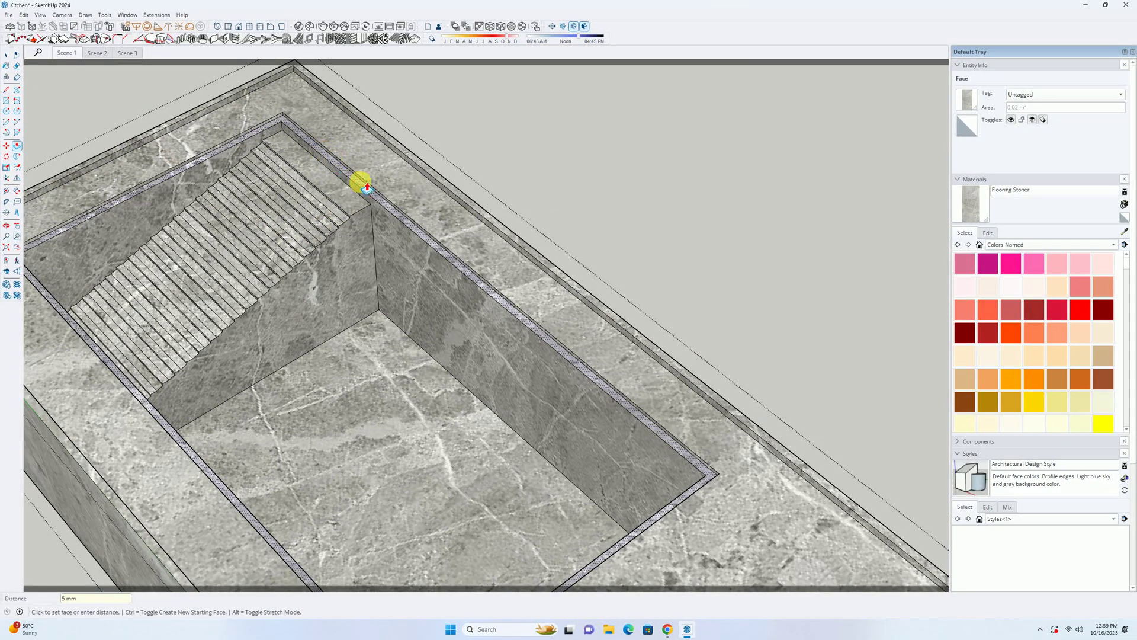
{"action": "middle_click_drag", "start_coordinate": [341, 165], "coordinate": [667, 209]}
{"action": "key", "text": "space"}
{"action": "key", "text": "Escape"}
{"action": "left_click", "coordinate": [16, 247]}
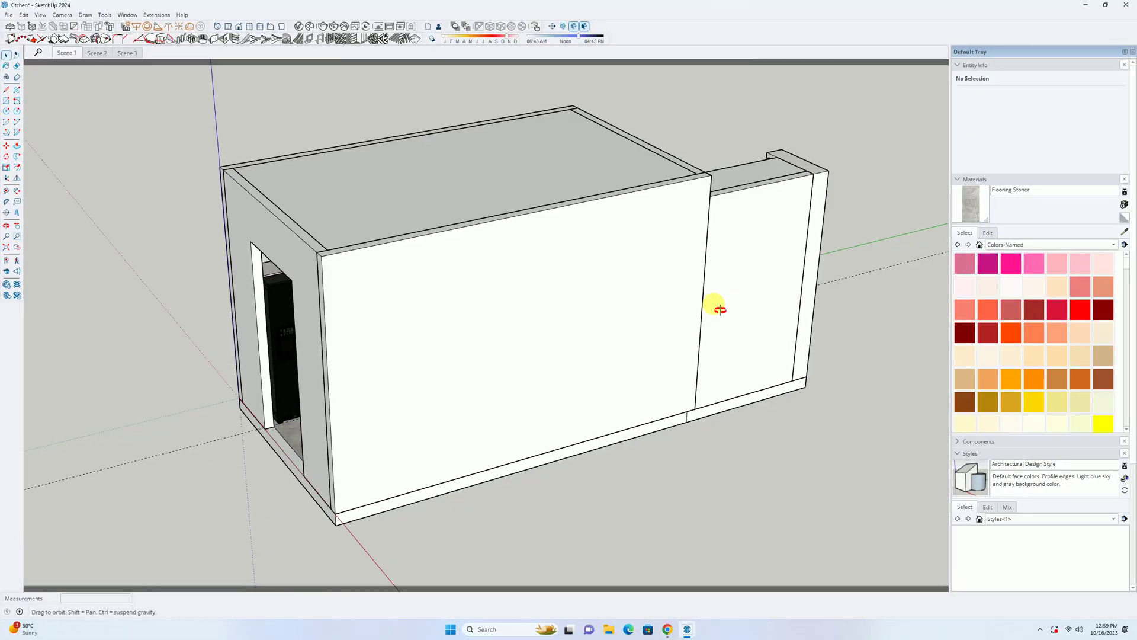
{"action": "middle_click_drag", "start_coordinate": [737, 297], "coordinate": [759, 465]}
{"action": "scroll", "coordinate": [420, 366], "scroll_direction": "up", "scroll_amount": 3}
{"action": "scroll", "coordinate": [420, 366], "scroll_direction": "up", "scroll_amount": 10}
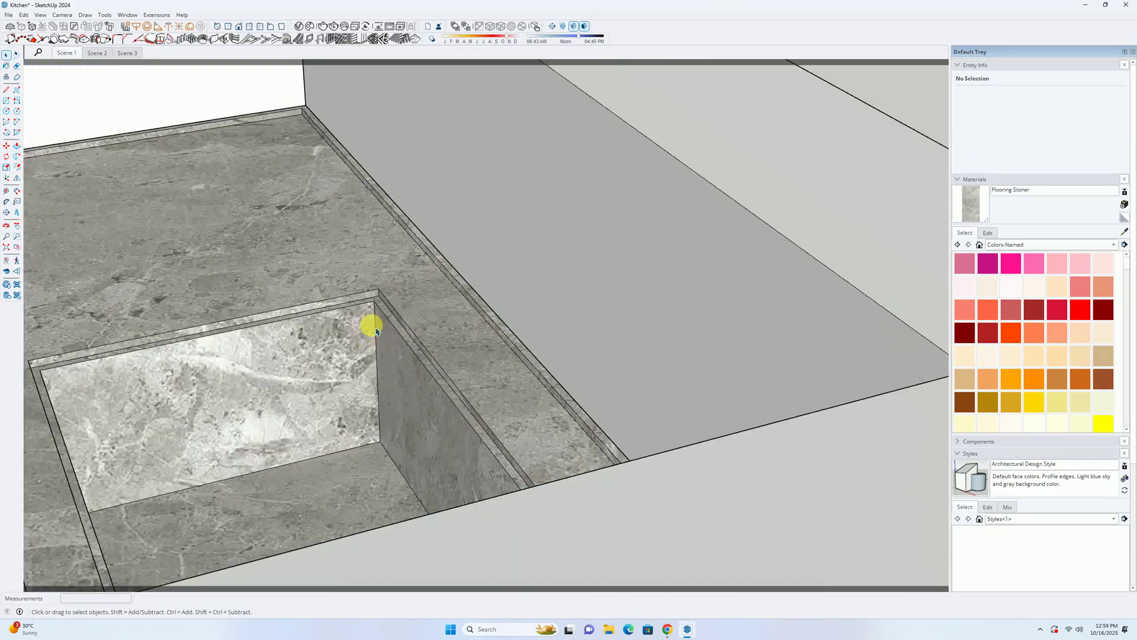
{"action": "scroll", "coordinate": [518, 304], "scroll_direction": "up", "scroll_amount": 8}
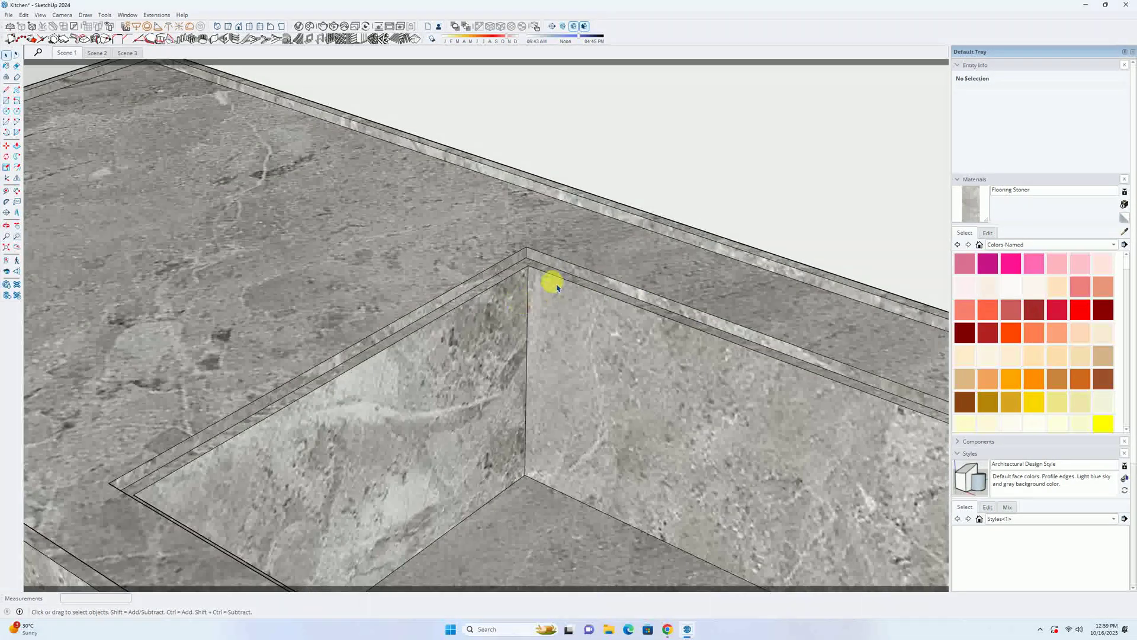
Step: Draw a 10 mm vertical line up the ledge's outer wall, near the corner of the sink recess opening
{"action": "scroll", "coordinate": [543, 279], "scroll_direction": "up", "scroll_amount": 4}
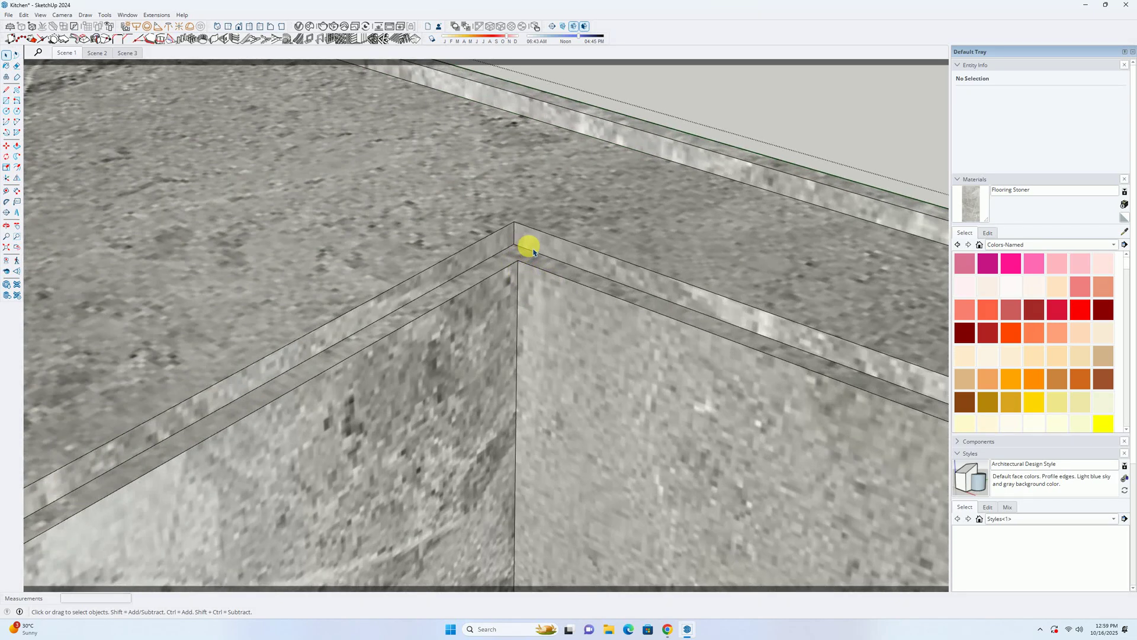
{"action": "scroll", "coordinate": [521, 258], "scroll_direction": "up", "scroll_amount": 3}
{"action": "key", "text": "l"}
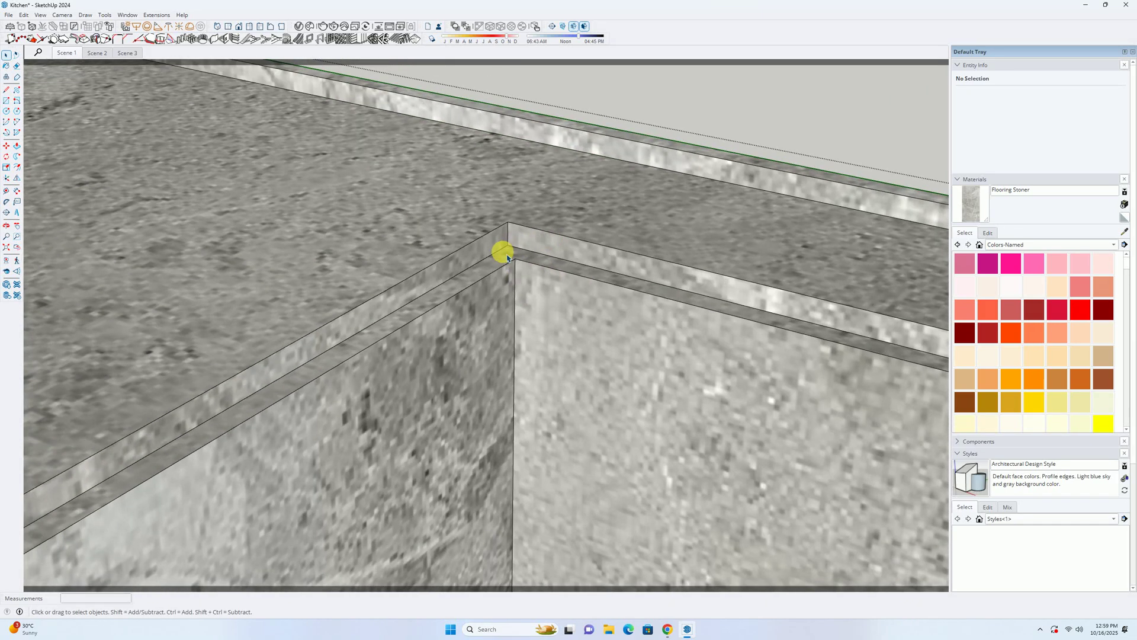
{"action": "scroll", "coordinate": [501, 256], "scroll_direction": "up", "scroll_amount": 2}
{"action": "scroll", "coordinate": [500, 258], "scroll_direction": "up", "scroll_amount": 1}
{"action": "left_click", "coordinate": [528, 263]}
{"action": "key", "text": "Escape"}
{"action": "scroll", "coordinate": [483, 254], "scroll_direction": "up", "scroll_amount": 1}
{"action": "left_click", "coordinate": [487, 252]}
{"action": "left_click", "coordinate": [487, 196]}
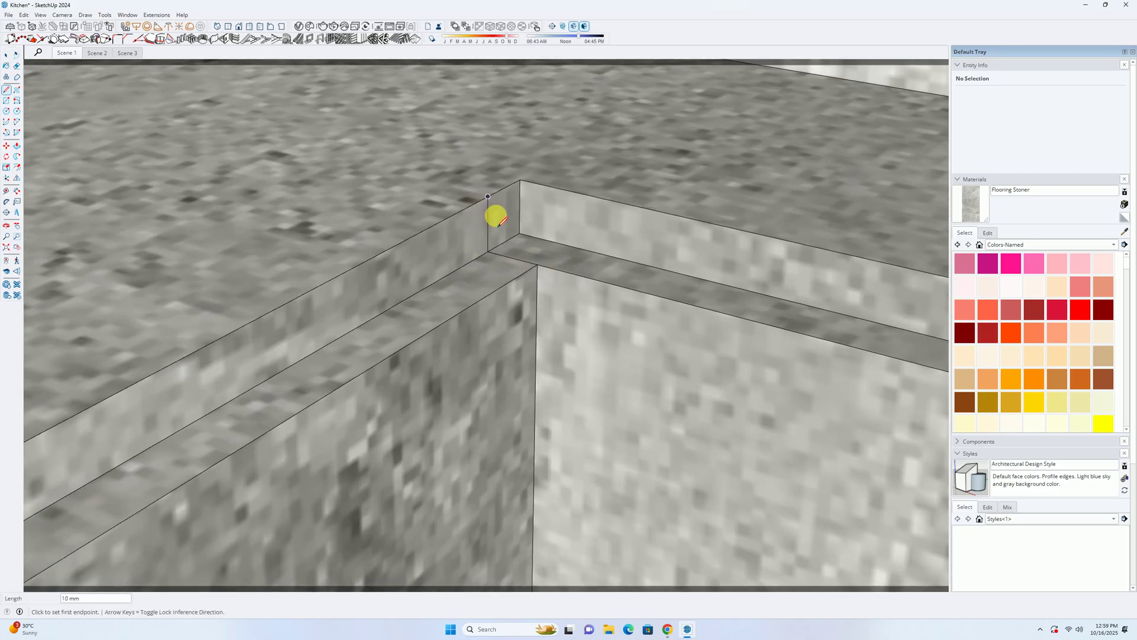
{"action": "key", "text": "a"}
{"action": "left_click", "coordinate": [487, 197]}
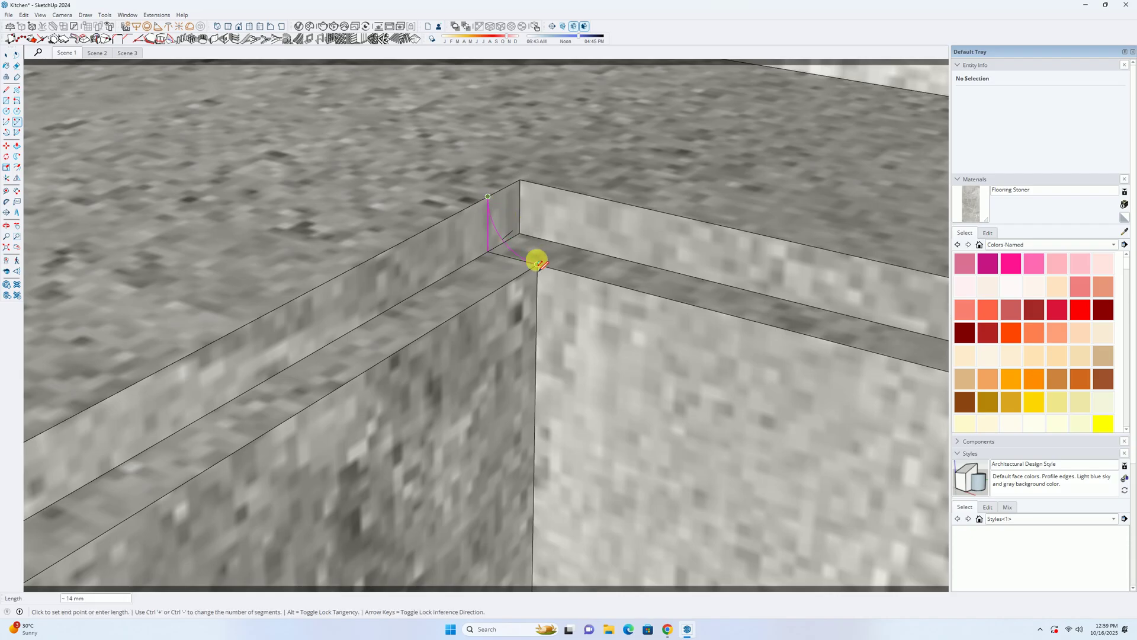
{"action": "left_click", "coordinate": [536, 264]}
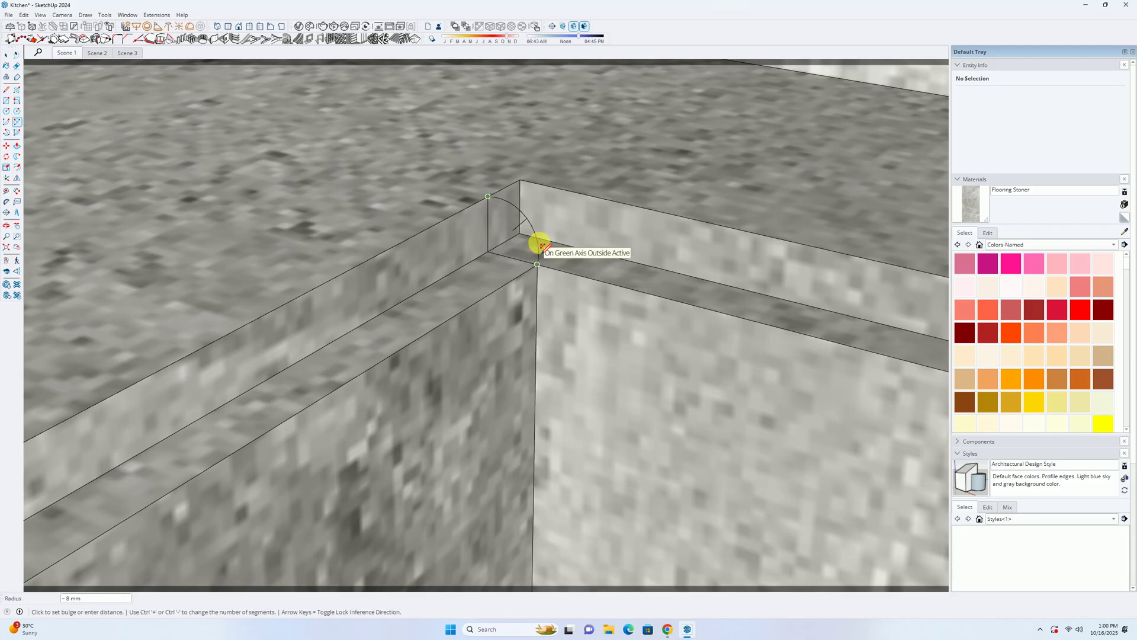
Step: Close an upright square profile face across the ledge at the recess corner and paint it with Flooring Stoner
{"action": "key", "text": "l"}
{"action": "left_click", "coordinate": [488, 196]}
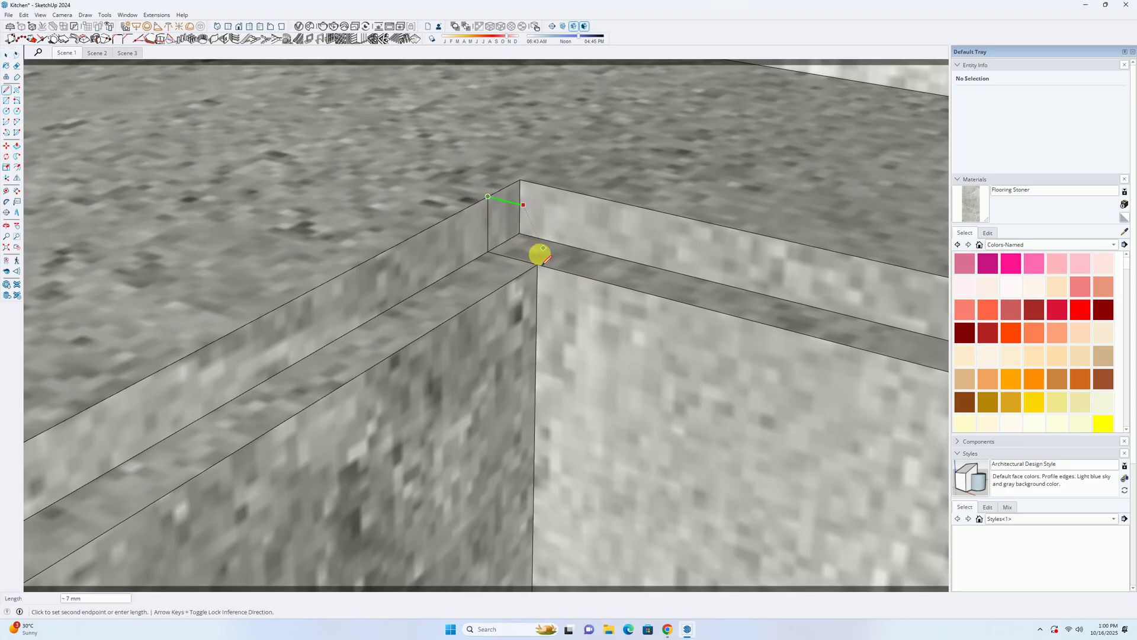
{"action": "left_click", "coordinate": [537, 264]}
{"action": "left_click", "coordinate": [536, 267]}
{"action": "key", "text": "a"}
{"action": "key", "text": "b"}
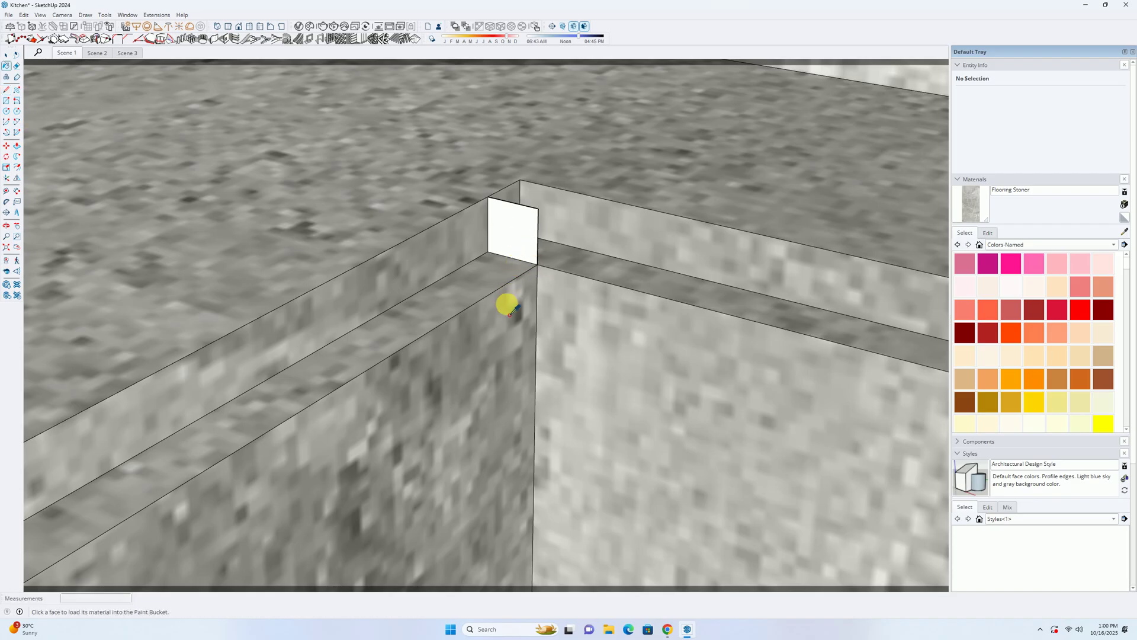
{"action": "left_click", "coordinate": [515, 218]}
{"action": "key", "text": "a"}
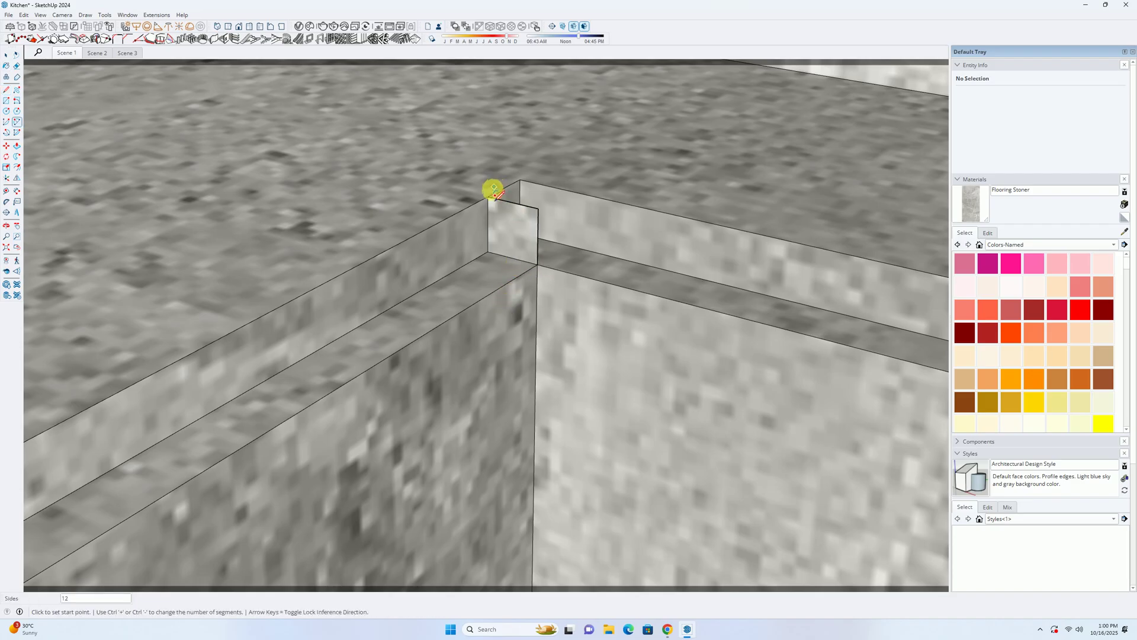
{"action": "left_click", "coordinate": [487, 196]}
{"action": "left_click", "coordinate": [536, 264]}
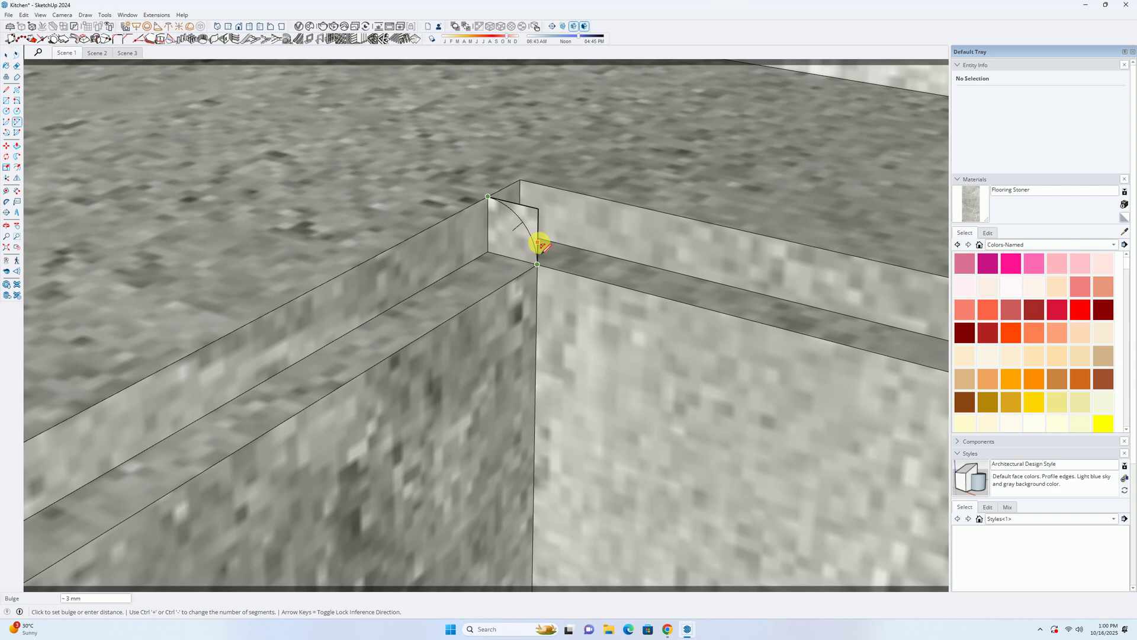
{"action": "scroll", "coordinate": [538, 243], "scroll_direction": "up", "scroll_amount": 5}
{"action": "key", "text": "space"}
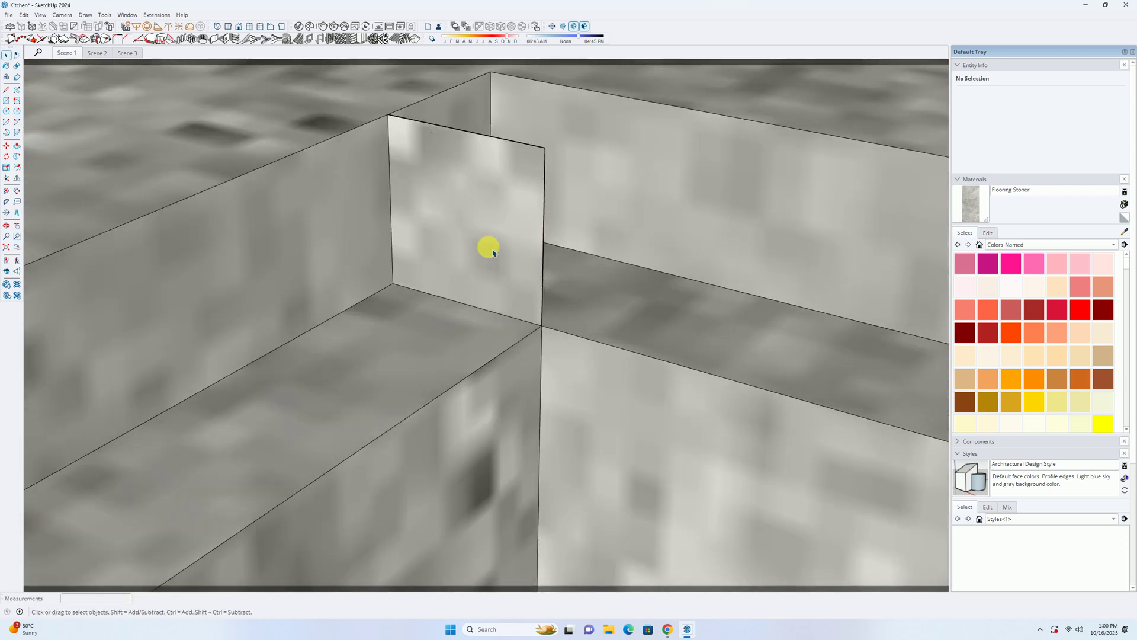
Step: Draw a 10 mm radius, 20-segment arc centred on the square profile's inner lower corner and erase the part outside it
{"action": "key", "text": "c"}
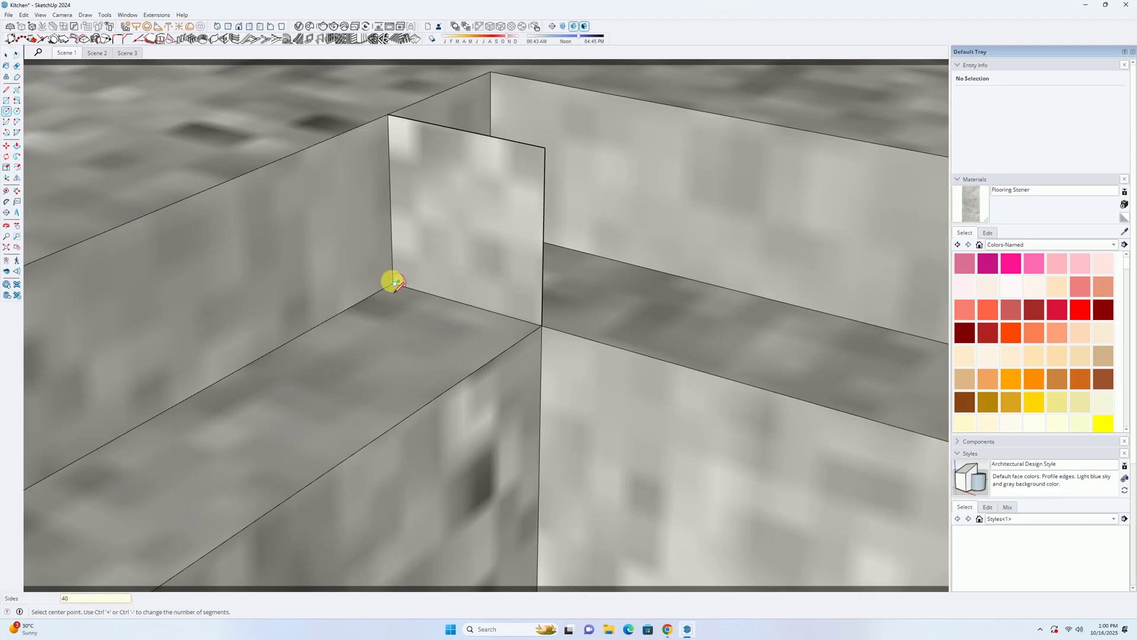
{"action": "left_click", "coordinate": [394, 282]}
{"action": "key", "text": "space"}
{"action": "left_click", "coordinate": [491, 182]}
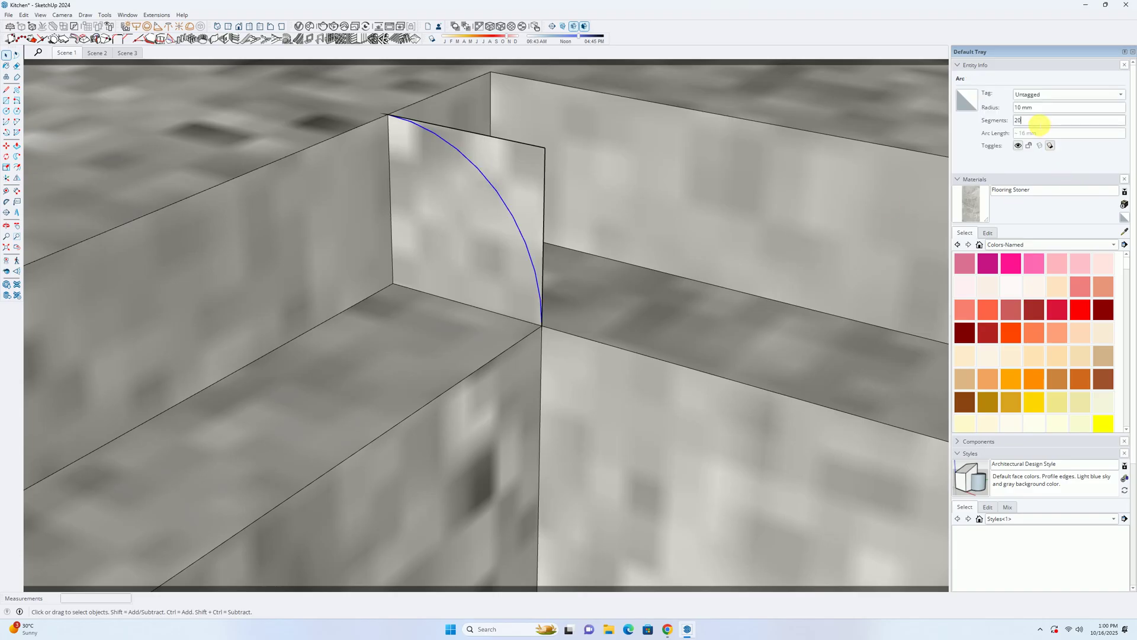
{"action": "left_click", "coordinate": [550, 140]}
{"action": "key", "text": "e"}
{"action": "left_click_drag", "start_coordinate": [541, 151], "coordinate": [552, 152]}
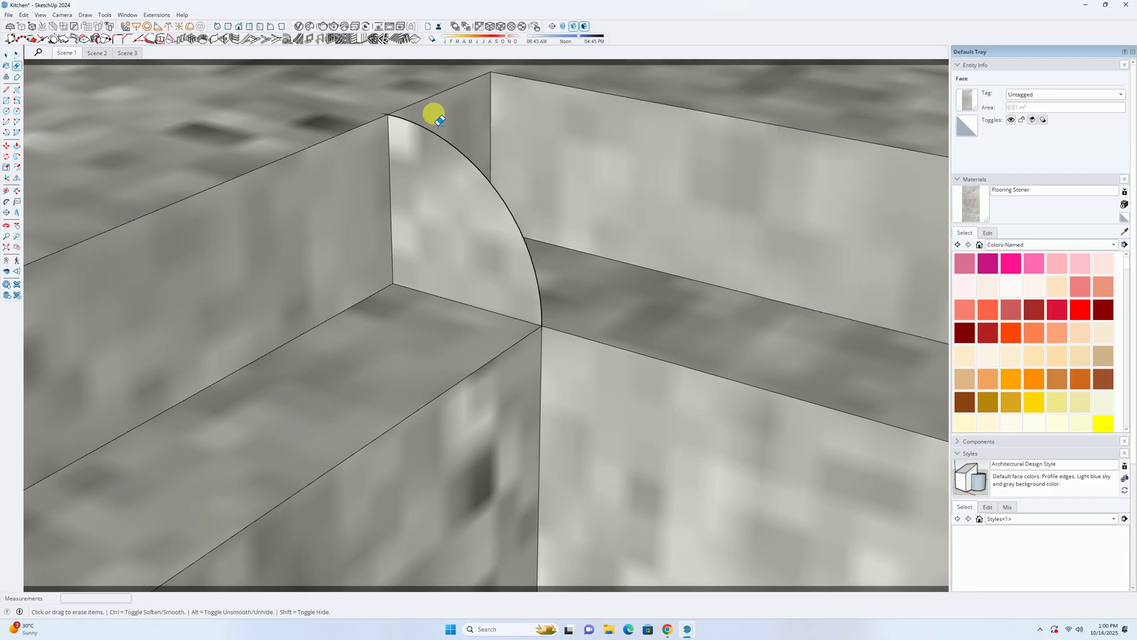
Step: Copy the quarter-round profile from the recess corner along the ledge, partway down the adjacent side
{"action": "scroll", "coordinate": [389, 123], "scroll_direction": "up", "scroll_amount": 3}
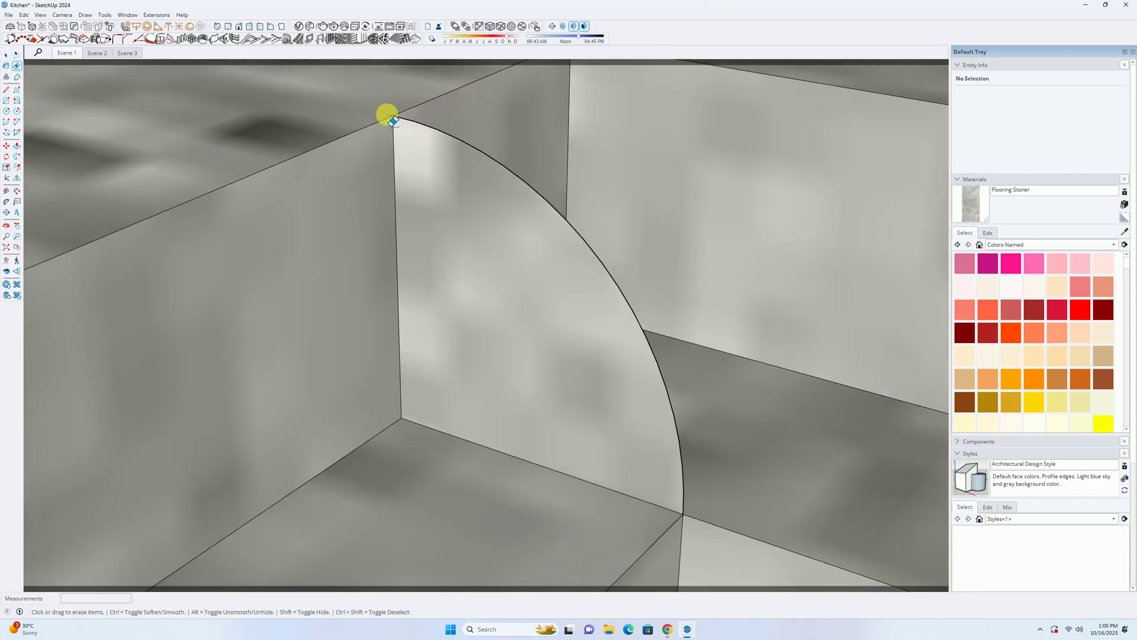
{"action": "scroll", "coordinate": [391, 116], "scroll_direction": "down", "scroll_amount": 2}
{"action": "scroll", "coordinate": [552, 399], "scroll_direction": "up", "scroll_amount": 1}
{"action": "middle_click_drag", "start_coordinate": [556, 402], "coordinate": [647, 280]}
{"action": "left_click", "coordinate": [651, 283]}
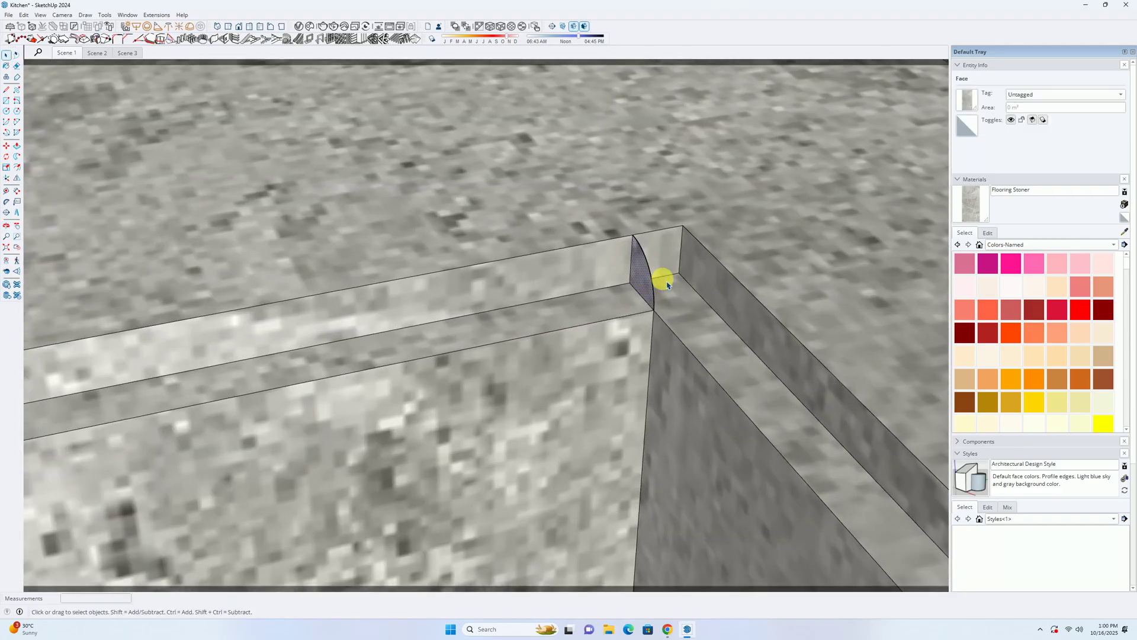
{"action": "scroll", "coordinate": [667, 285], "scroll_direction": "down", "scroll_amount": 3}
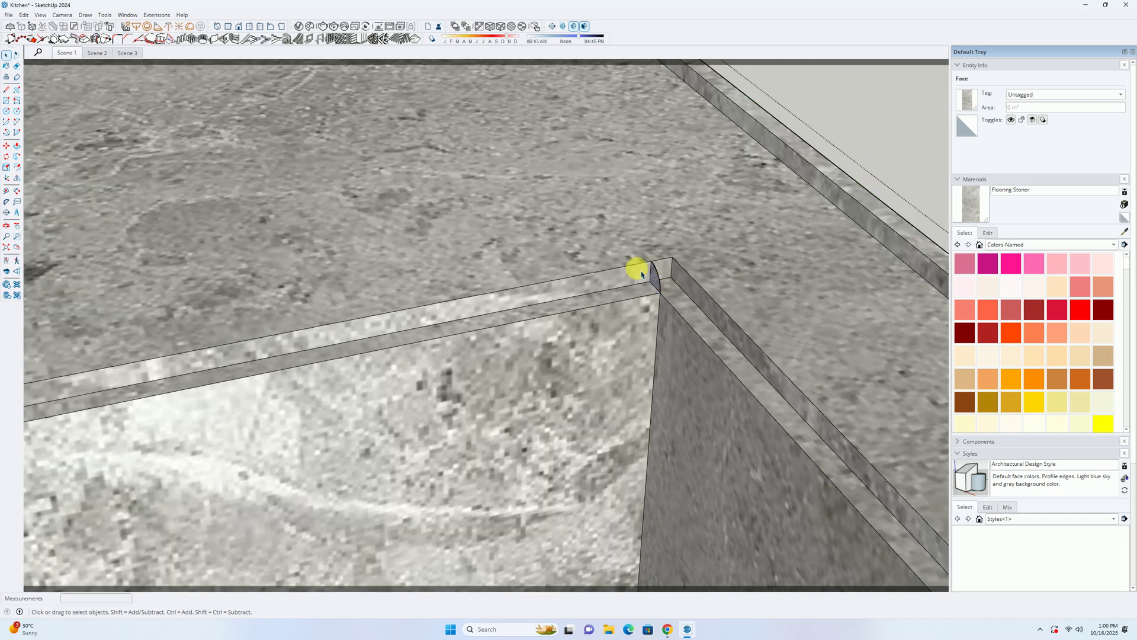
{"action": "middle_click_drag", "start_coordinate": [655, 284], "coordinate": [662, 286]}
{"action": "scroll", "coordinate": [657, 284], "scroll_direction": "up", "scroll_amount": 3}
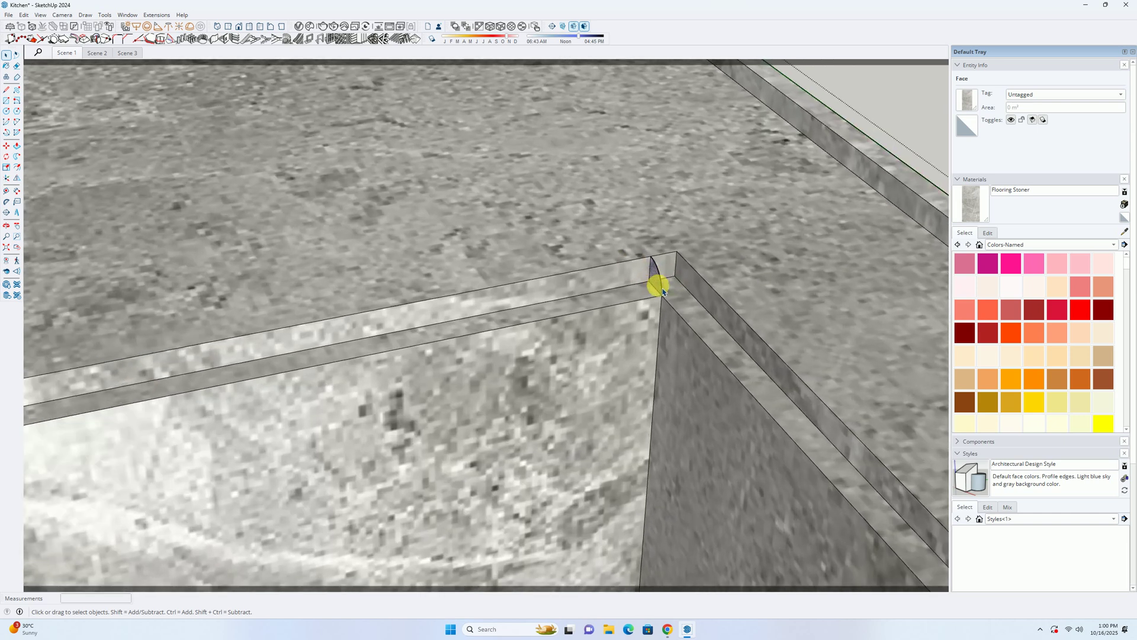
{"action": "key", "text": "m"}
{"action": "left_click", "coordinate": [665, 300]}
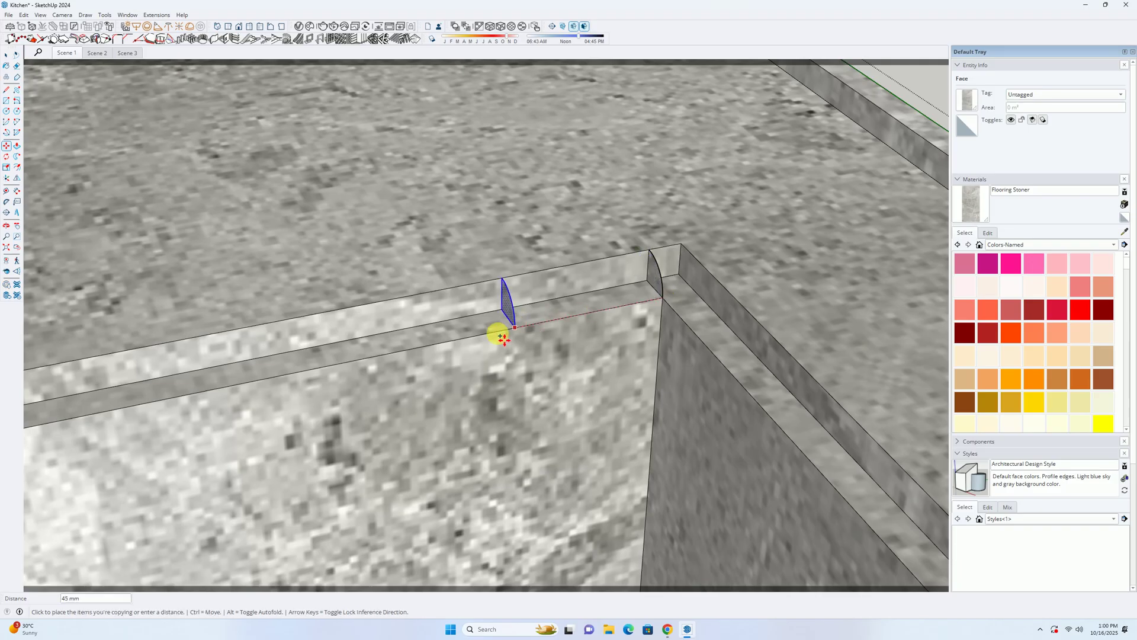
{"action": "left_click", "coordinate": [368, 364]}
{"action": "key", "text": "space"}
{"action": "scroll", "coordinate": [620, 281], "scroll_direction": "up", "scroll_amount": 2}
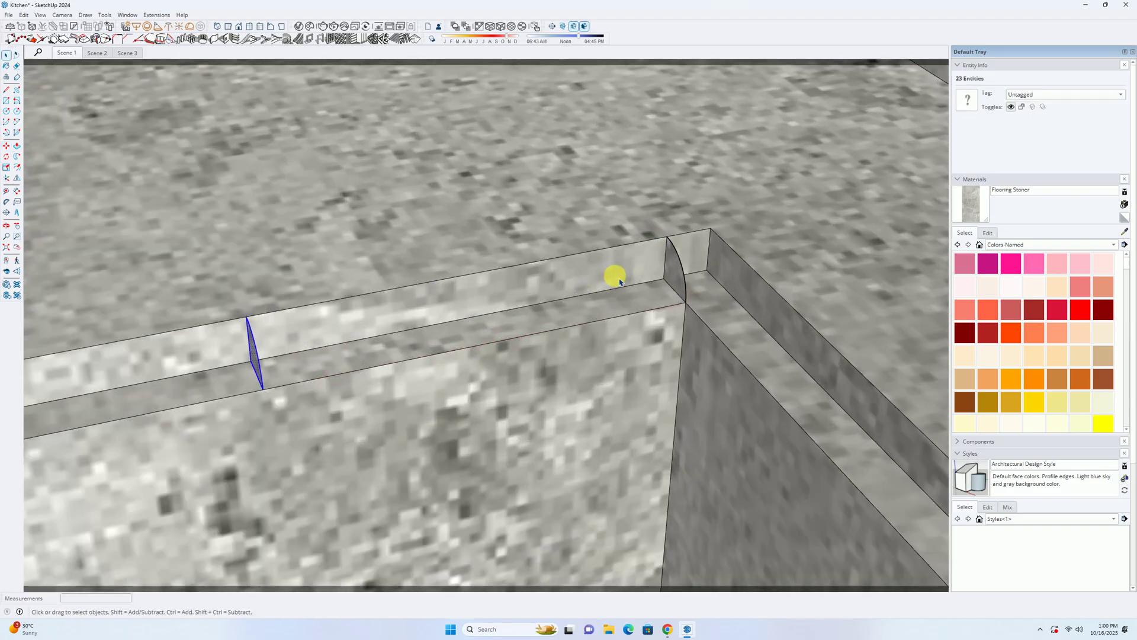
Step: Erase the original quarter-round profile at the recess corner, keeping the copy on the ledge
{"action": "key", "text": "e"}
{"action": "mouse_move", "coordinate": [653, 267]}
{"action": "left_mouse_down"}
{"action": "mouse_move", "coordinate": [682, 261]}
{"action": "mouse_move", "coordinate": [692, 294]}
{"action": "left_mouse_up"}
{"action": "scroll", "coordinate": [665, 290], "scroll_direction": "up", "scroll_amount": 2}
{"action": "scroll", "coordinate": [692, 295], "scroll_direction": "down", "scroll_amount": 1}
{"action": "scroll", "coordinate": [690, 293], "scroll_direction": "down", "scroll_amount": 3}
{"action": "key", "text": "space"}
Step: Select all five outer top edge segments of the ledge around the sink recess as the sweep path
{"action": "scroll", "coordinate": [504, 302], "scroll_direction": "up", "scroll_amount": 3}
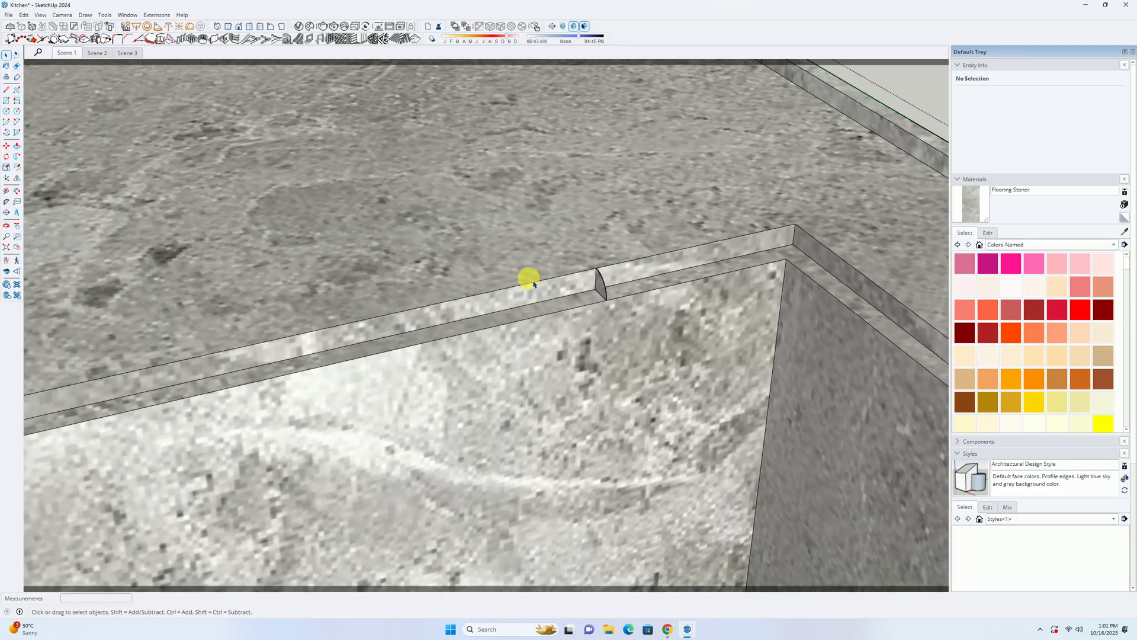
{"action": "left_click", "coordinate": [539, 289]}
{"action": "left_click", "coordinate": [538, 283]}
{"action": "mouse_move", "coordinate": [538, 283]}
{"action": "middle_mouse_down"}
{"action": "mouse_move", "coordinate": [261, 305]}
{"action": "mouse_move", "coordinate": [545, 278]}
{"action": "middle_mouse_up"}
{"action": "left_click", "coordinate": [527, 240], "text": "shift"}
{"action": "middle_click_drag", "start_coordinate": [580, 235], "coordinate": [1034, 328]}
{"action": "left_click", "coordinate": [246, 117], "text": "shift"}
{"action": "middle_click_drag", "start_coordinate": [337, 142], "coordinate": [258, 219]}
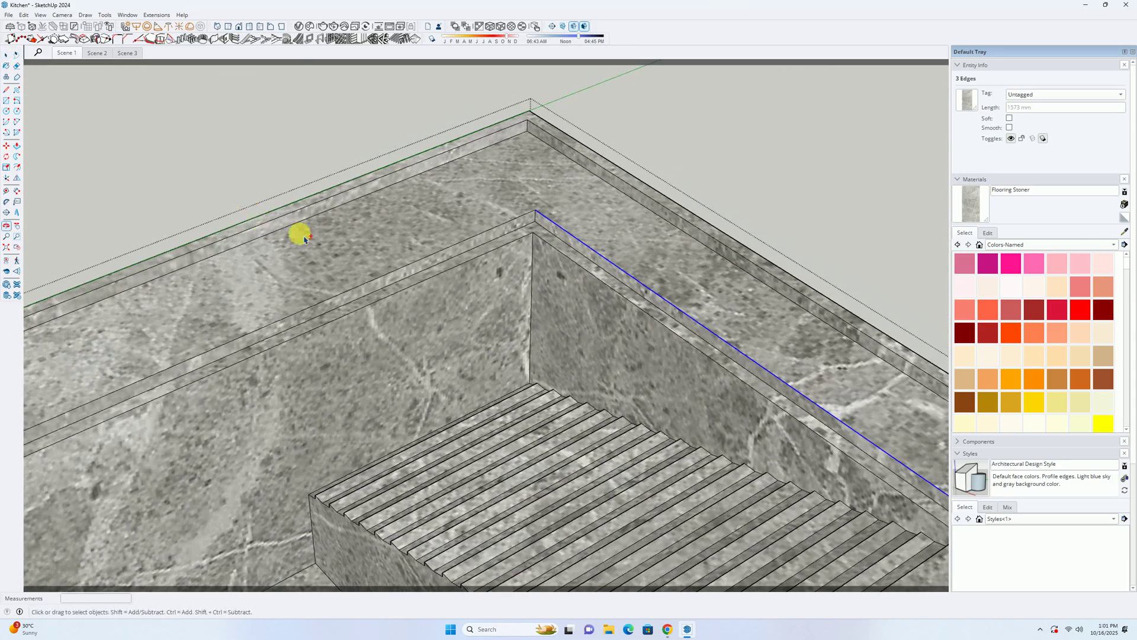
{"action": "left_click", "coordinate": [334, 299], "text": "shift"}
{"action": "middle_click_drag", "start_coordinate": [334, 300], "coordinate": [439, 206]}
{"action": "scroll", "coordinate": [604, 272], "scroll_direction": "up", "scroll_amount": 3}
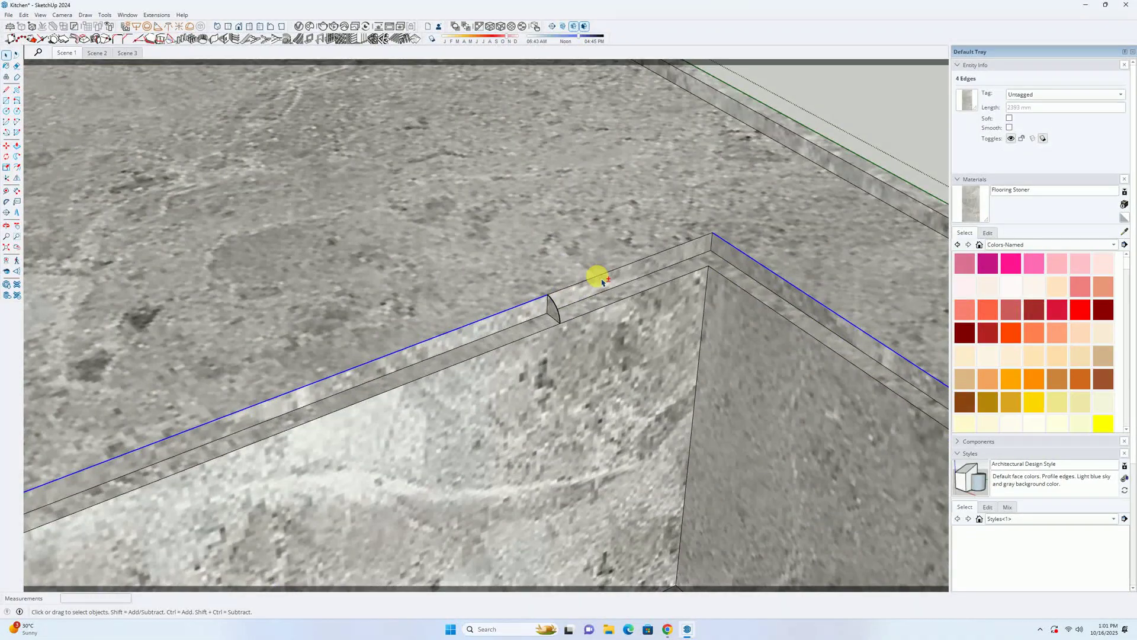
{"action": "left_click", "coordinate": [557, 308], "text": "shift"}
{"action": "scroll", "coordinate": [557, 299], "scroll_direction": "up", "scroll_amount": 3}
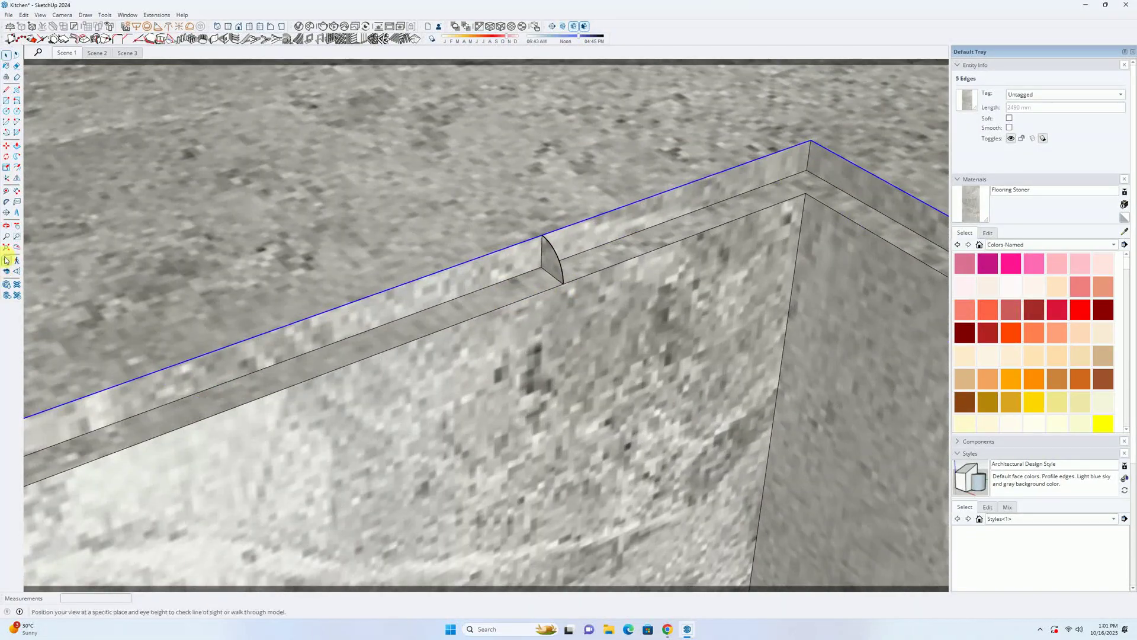
Step: Sweep the quarter-round profile along the selected recess edges with Follow Me
{"action": "left_click", "coordinate": [16, 155]}
{"action": "left_click", "coordinate": [541, 254]}
{"action": "middle_click_drag", "start_coordinate": [541, 254], "coordinate": [513, 259]}
{"action": "key", "text": "space"}
Step: Examine the countertop and the rounded edge around the sink recess from several sides
{"action": "scroll", "coordinate": [513, 259], "scroll_direction": "down", "scroll_amount": 3}
{"action": "scroll", "coordinate": [650, 287], "scroll_direction": "up", "scroll_amount": 6}
{"action": "scroll", "coordinate": [363, 257], "scroll_direction": "up", "scroll_amount": 2}
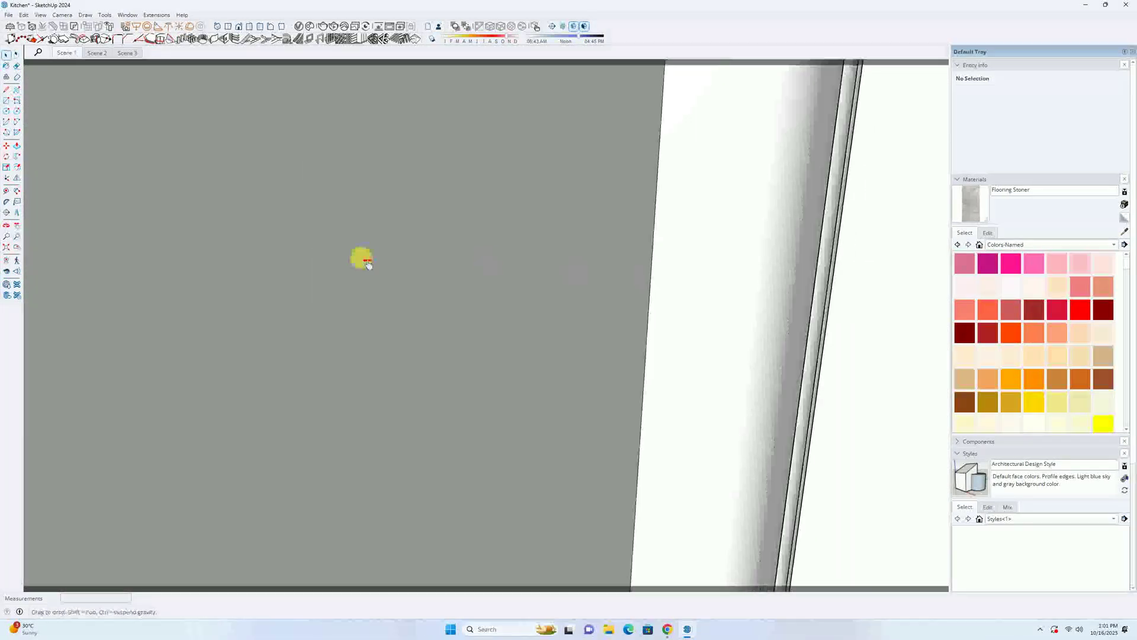
{"action": "key", "text": "shift+z"}
{"action": "scroll", "coordinate": [292, 393], "scroll_direction": "up", "scroll_amount": 10}
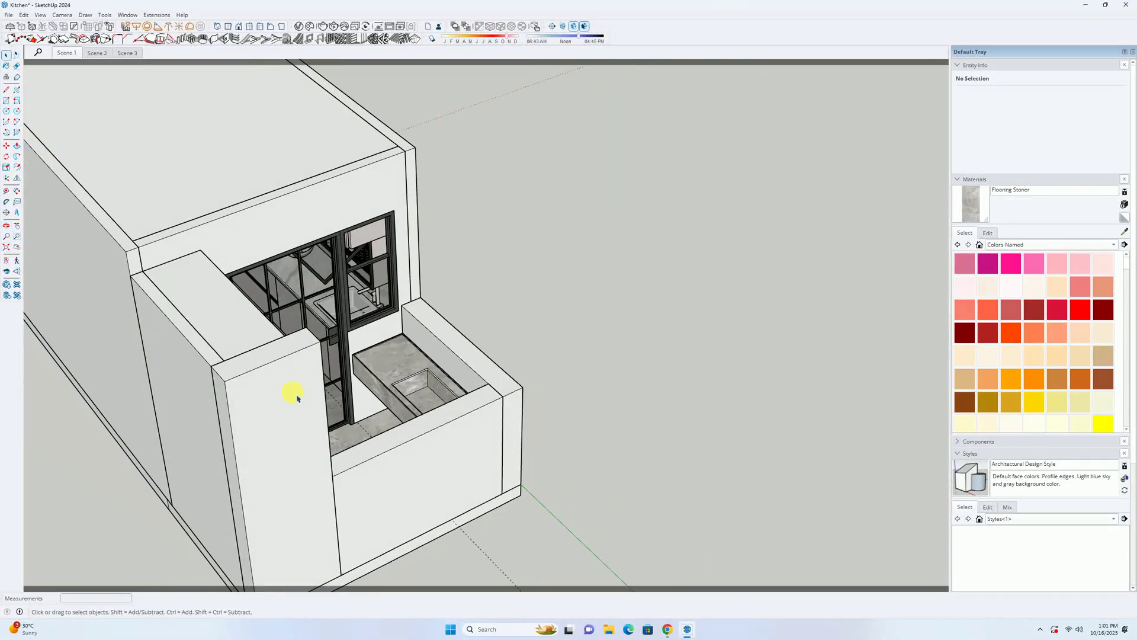
{"action": "scroll", "coordinate": [362, 347], "scroll_direction": "up", "scroll_amount": 2}
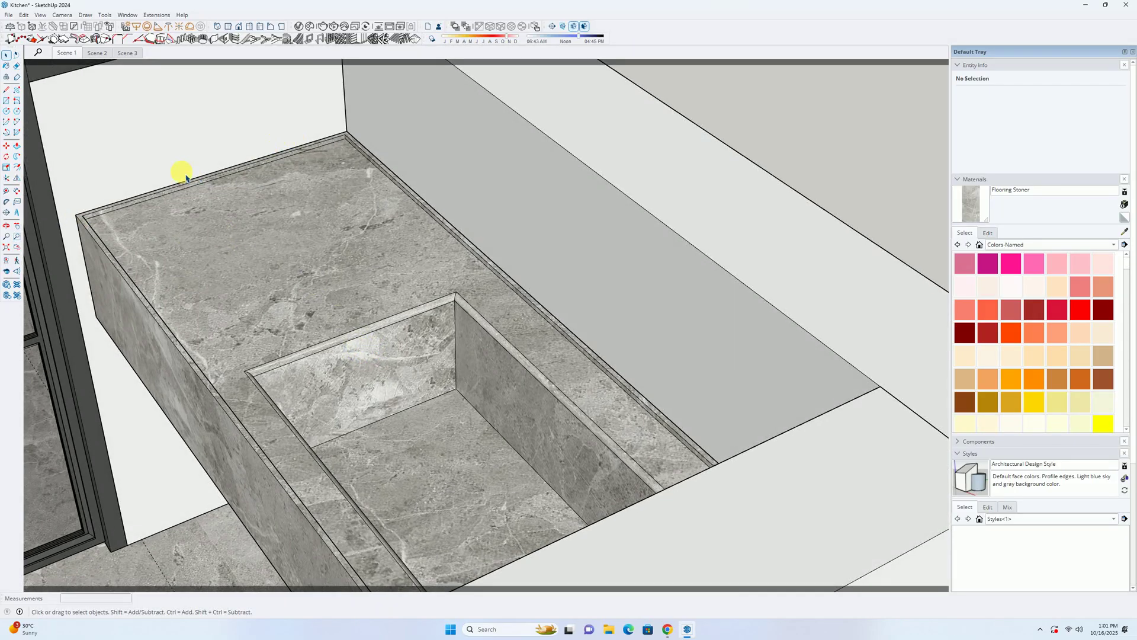
{"action": "scroll", "coordinate": [186, 201], "scroll_direction": "down", "scroll_amount": 2}
{"action": "middle_click_drag", "start_coordinate": [190, 190], "coordinate": [699, 320]}
{"action": "scroll", "coordinate": [587, 292], "scroll_direction": "down", "scroll_amount": 2}
{"action": "middle_click_drag", "start_coordinate": [586, 292], "coordinate": [553, 297]}
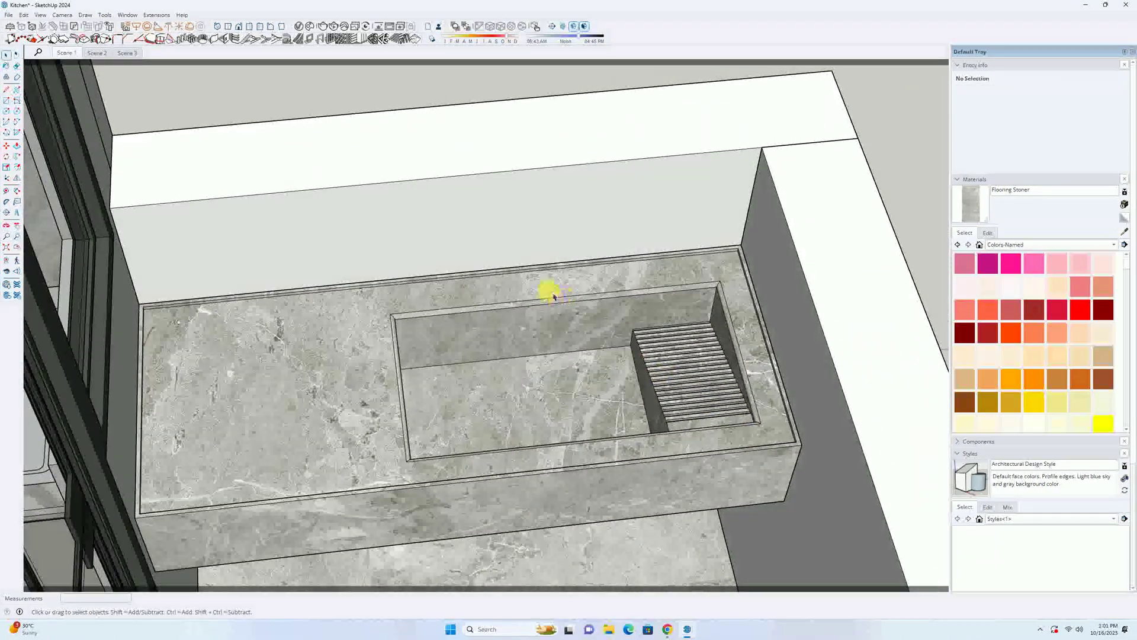
{"action": "scroll", "coordinate": [627, 274], "scroll_direction": "up", "scroll_amount": 3}
Step: Browse the bathroom models in the Chaos Cosmos Browser and view the details of Washbasin Tap 127 014
{"action": "left_click", "coordinate": [307, 38]}
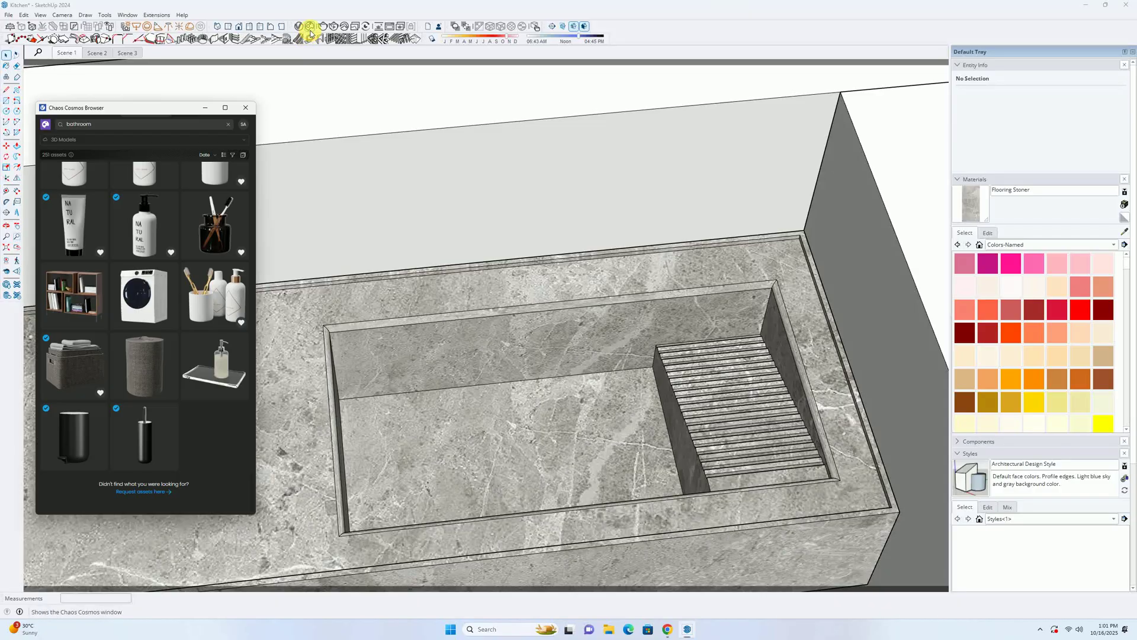
{"action": "scroll", "coordinate": [146, 378], "scroll_direction": "down", "scroll_amount": 5}
{"action": "scroll", "coordinate": [146, 378], "scroll_direction": "up", "scroll_amount": 5}
{"action": "scroll", "coordinate": [145, 379], "scroll_direction": "up", "scroll_amount": 4}
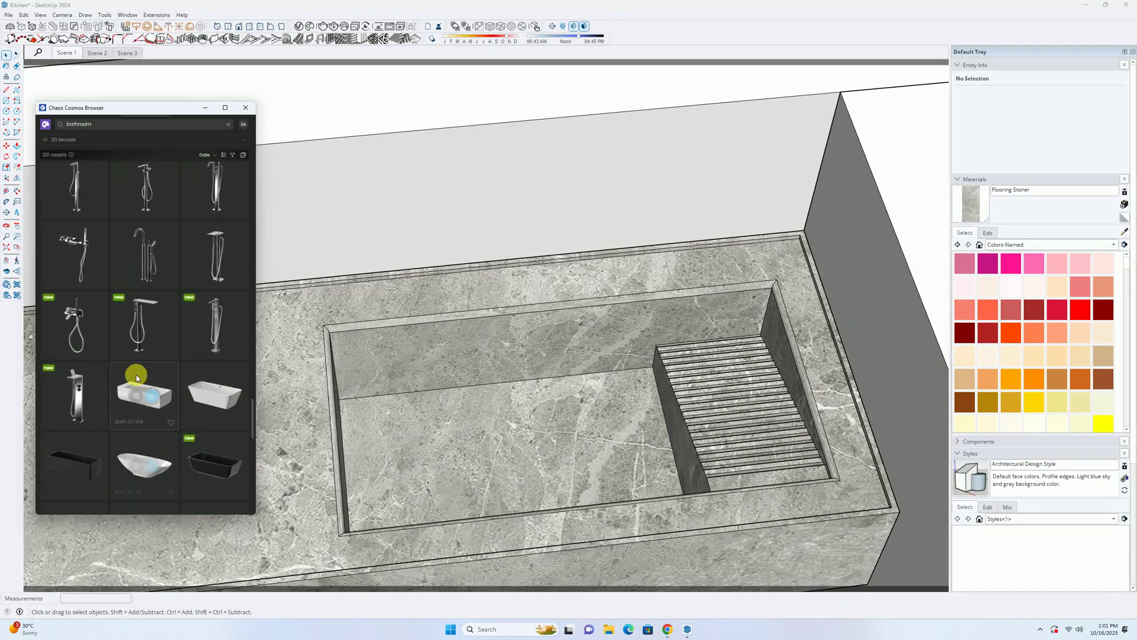
{"action": "scroll", "coordinate": [139, 372], "scroll_direction": "up", "scroll_amount": 6}
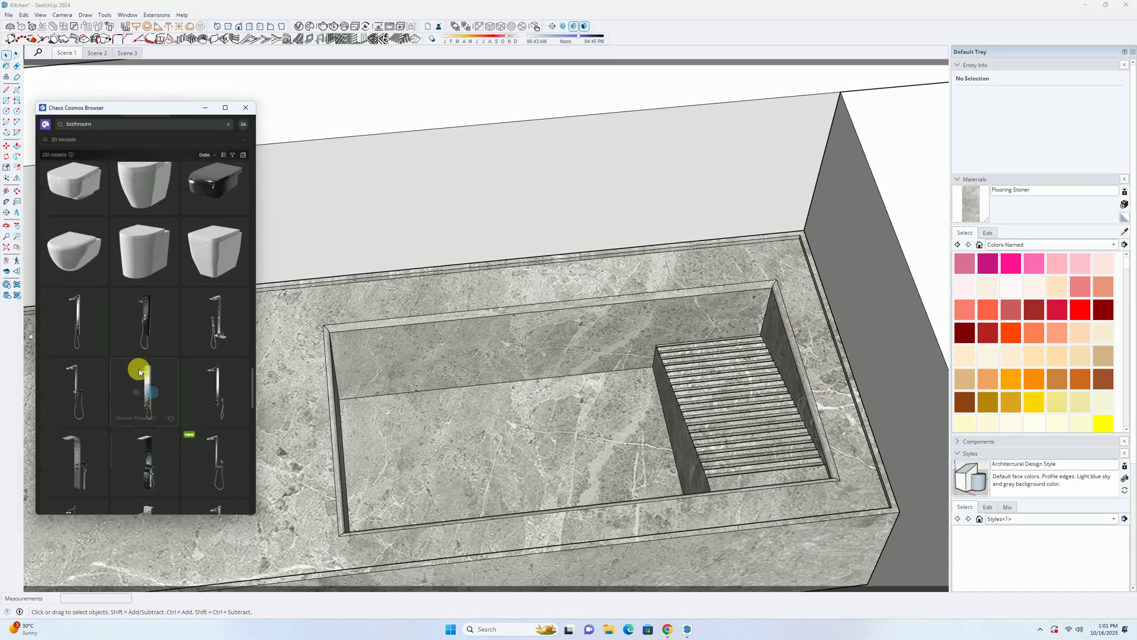
{"action": "scroll", "coordinate": [134, 371], "scroll_direction": "up", "scroll_amount": 3}
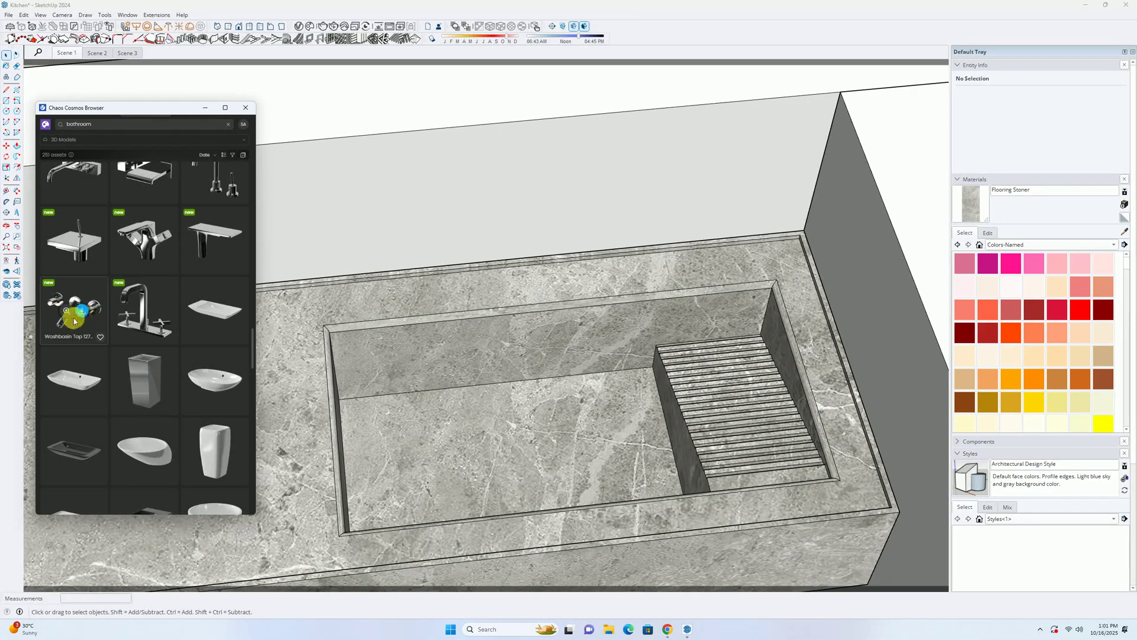
{"action": "scroll", "coordinate": [152, 325], "scroll_direction": "up", "scroll_amount": 3}
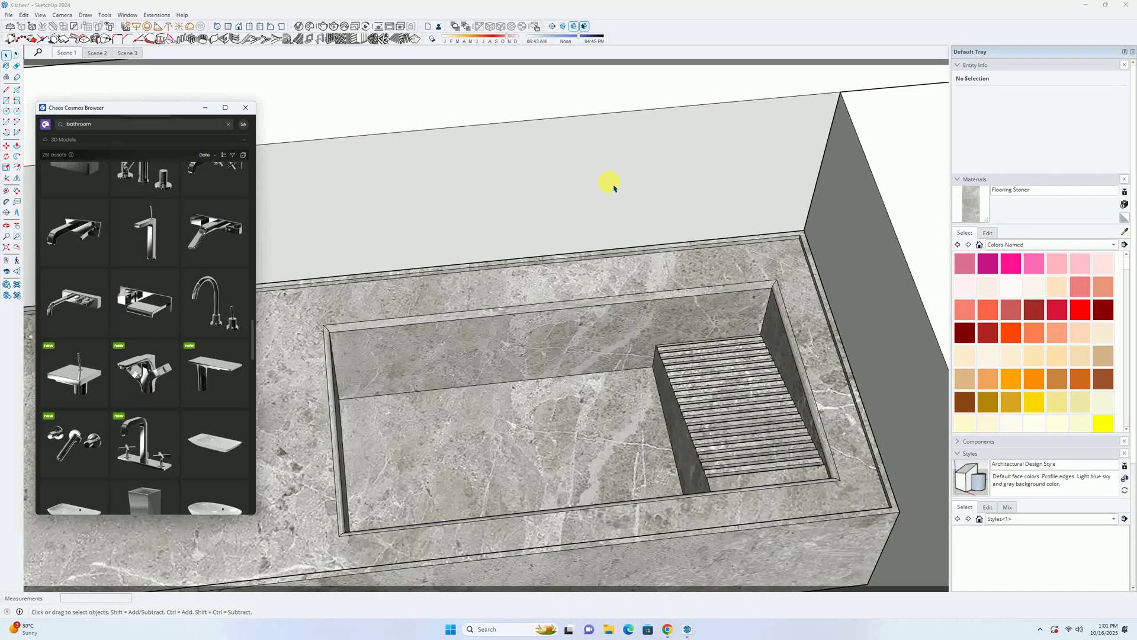
{"action": "scroll", "coordinate": [209, 273], "scroll_direction": "up", "scroll_amount": 3}
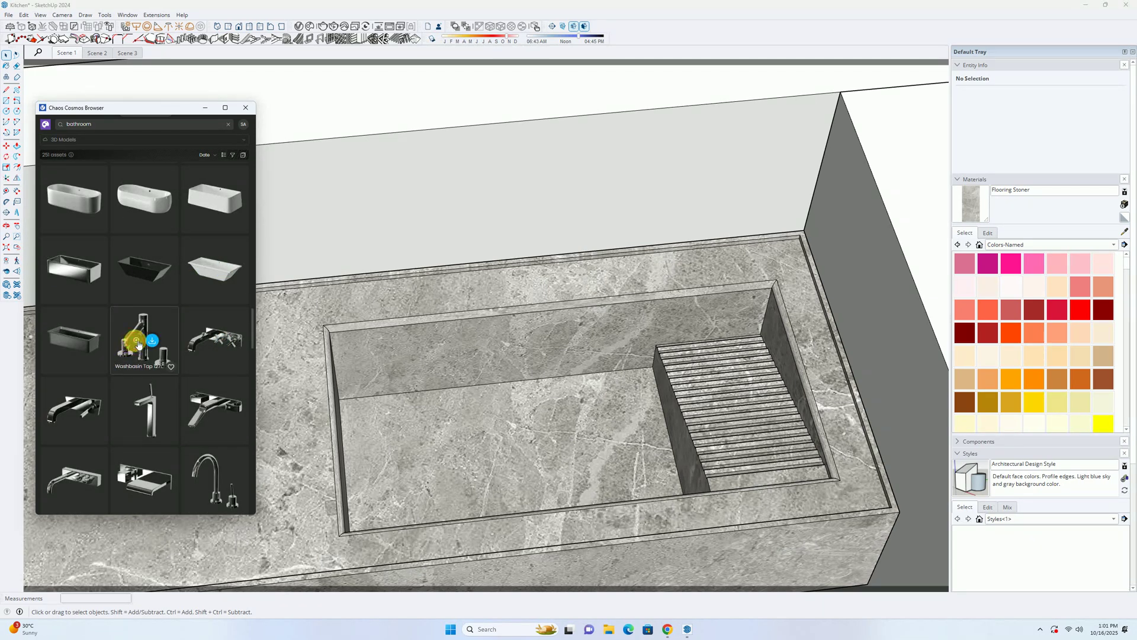
{"action": "left_click", "coordinate": [138, 344]}
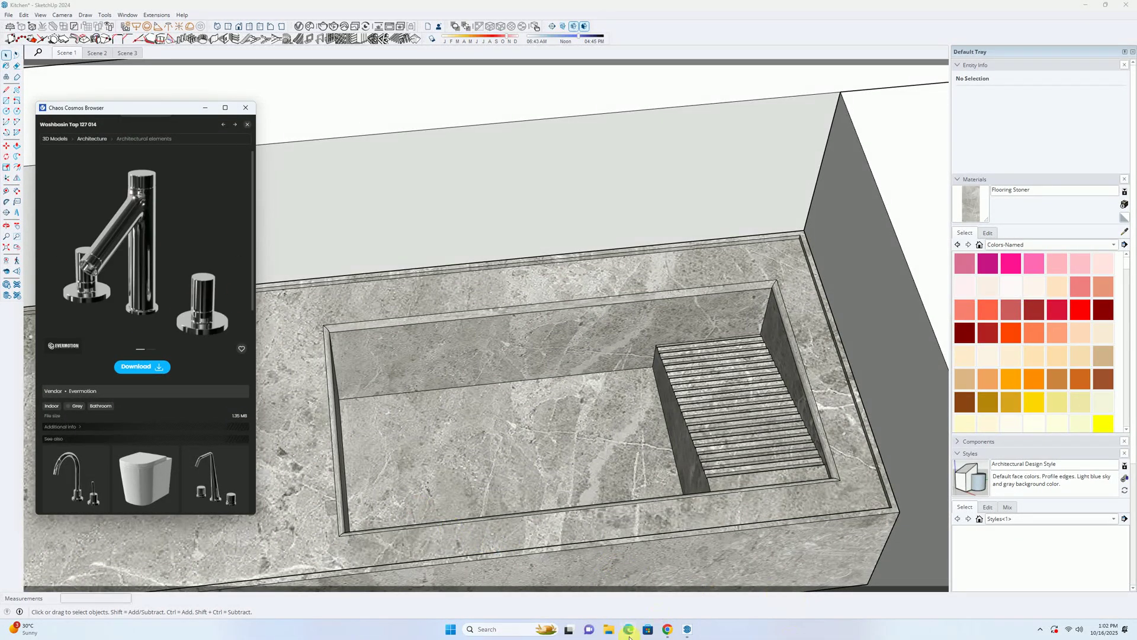
Step: Switch to Chrome and view the Pinterest washing sink reference video
{"action": "mouse_move", "coordinate": [668, 631]}
{"action": "left_click", "coordinate": [647, 590]}
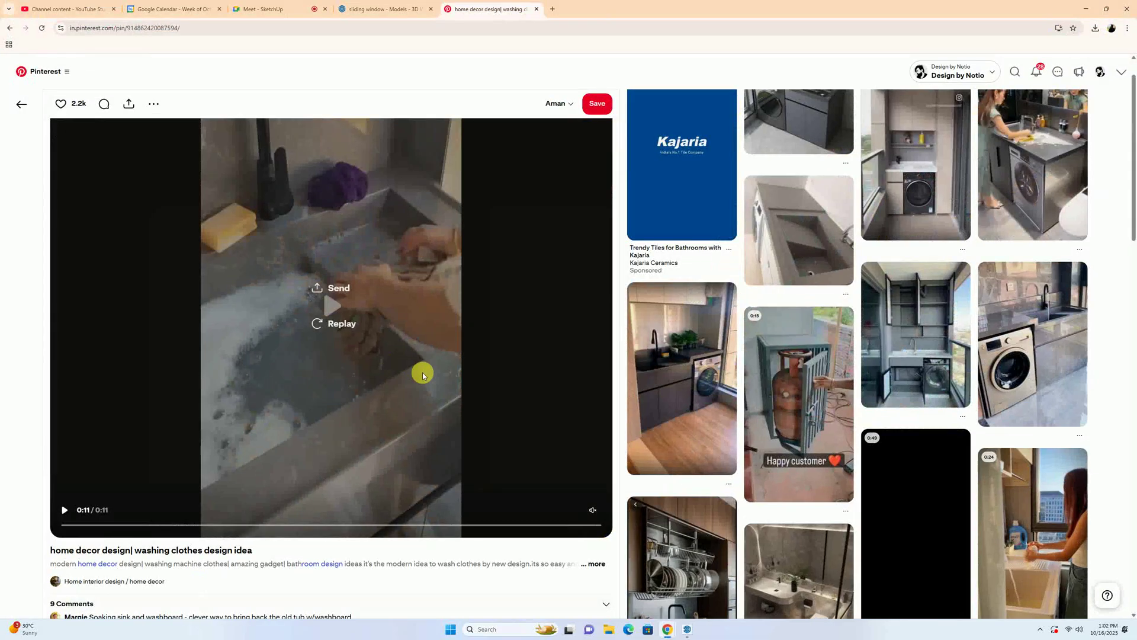
Step: Switch back to SketchUp and download Washbasin Tap 127 020 from the related models in the Chaos Cosmos Browser
{"action": "scroll", "coordinate": [303, 225], "scroll_direction": "up", "scroll_amount": 1}
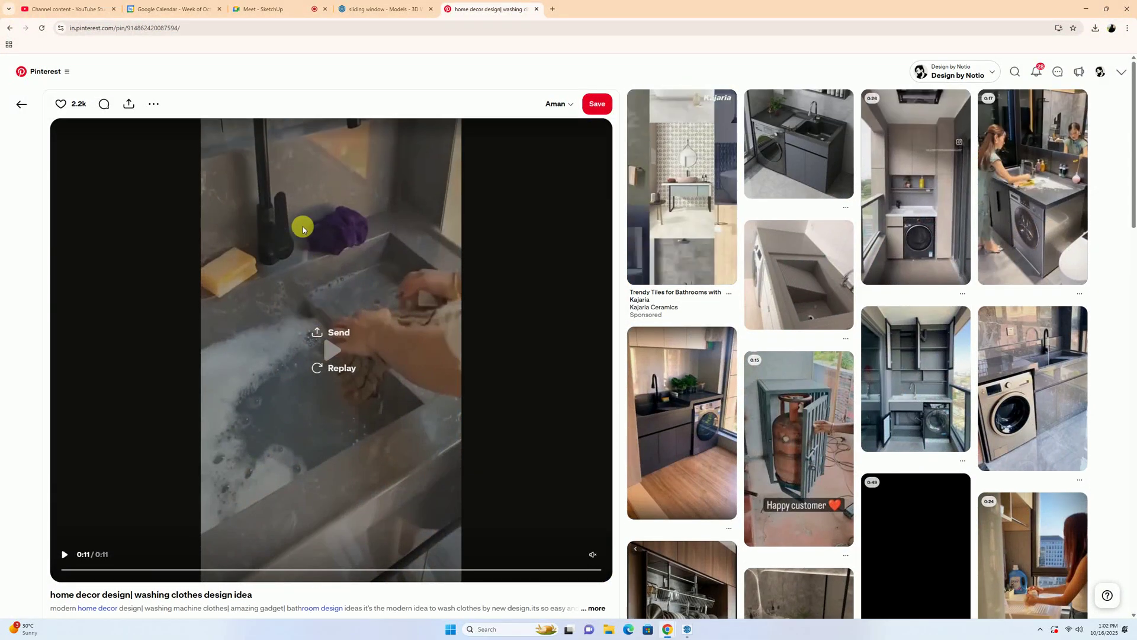
{"action": "left_click", "coordinate": [1090, 7]}
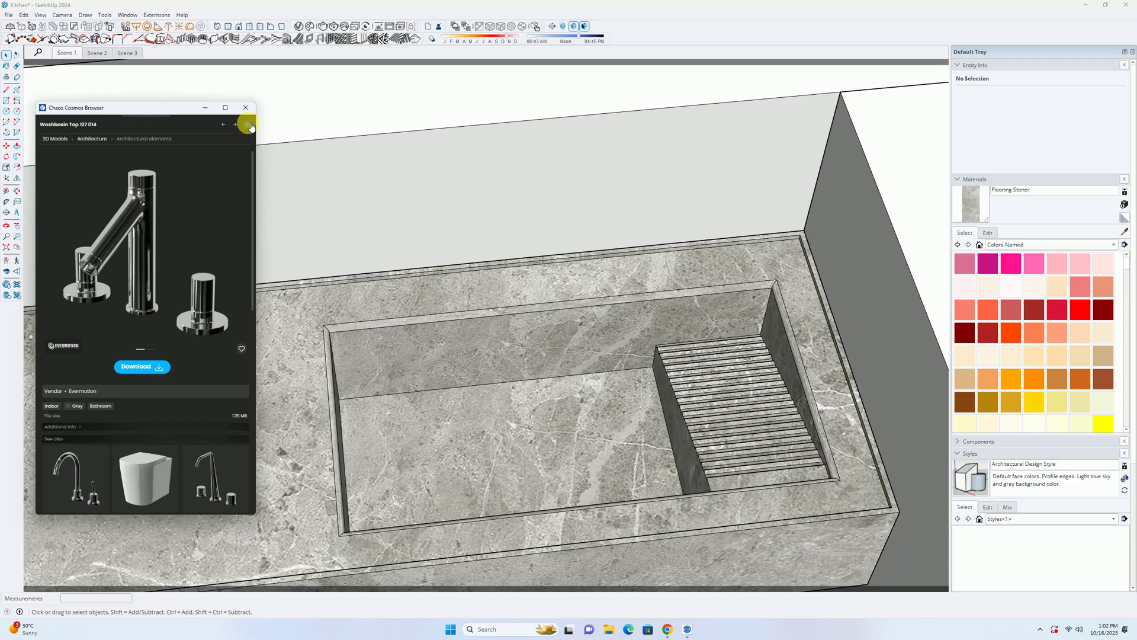
{"action": "scroll", "coordinate": [156, 441], "scroll_direction": "down", "scroll_amount": 4}
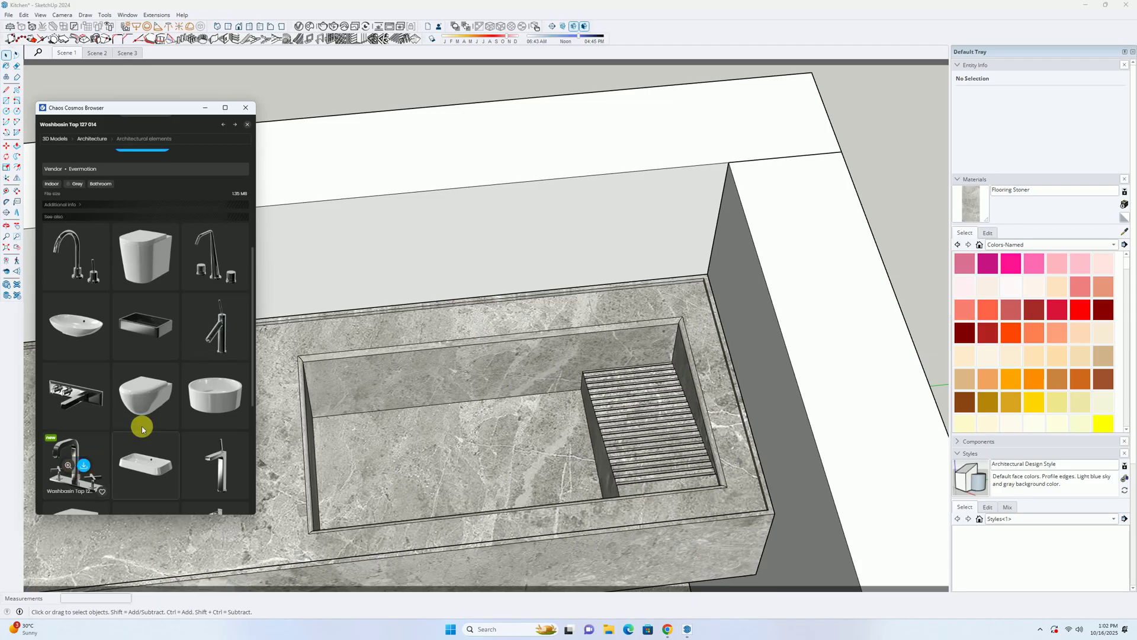
{"action": "scroll", "coordinate": [141, 425], "scroll_direction": "down", "scroll_amount": 3}
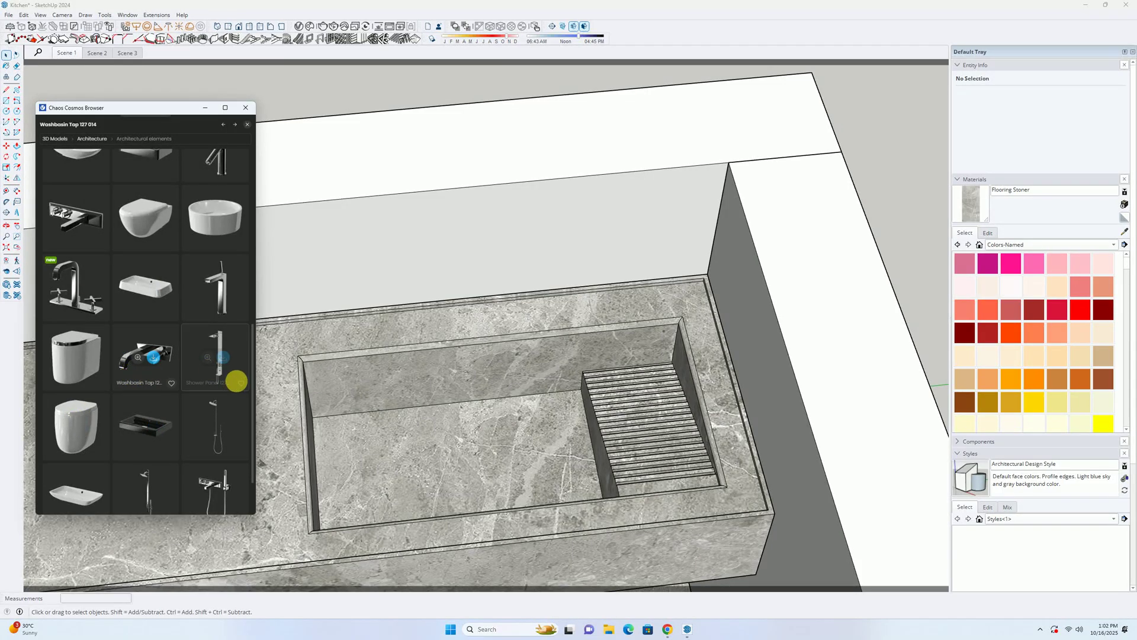
{"action": "scroll", "coordinate": [151, 438], "scroll_direction": "down", "scroll_amount": 2}
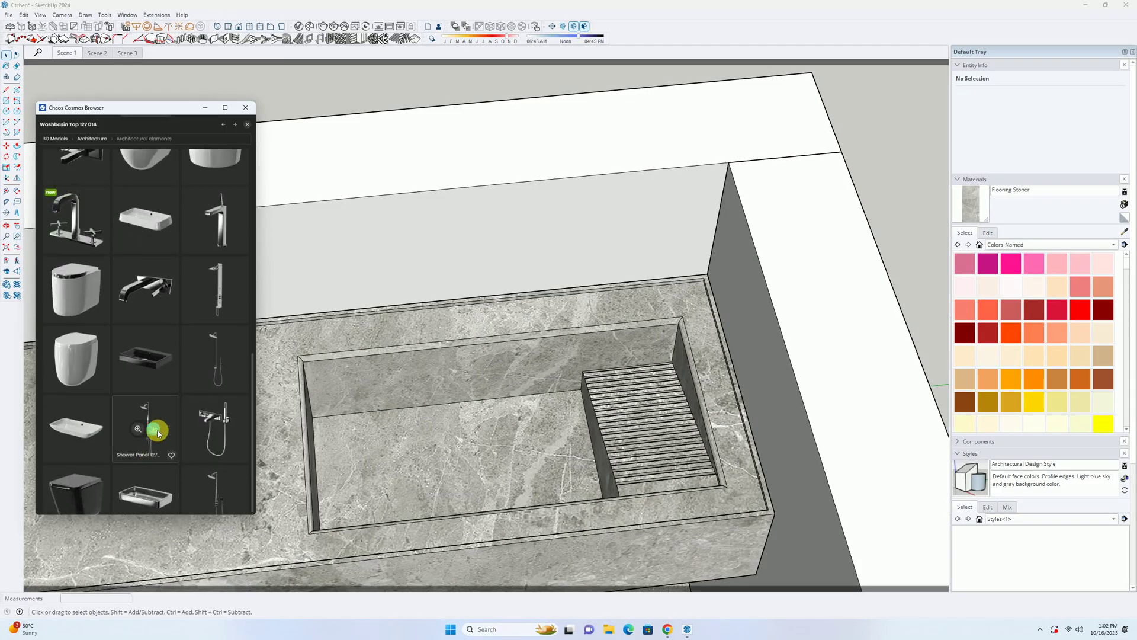
{"action": "scroll", "coordinate": [180, 415], "scroll_direction": "up", "scroll_amount": 5}
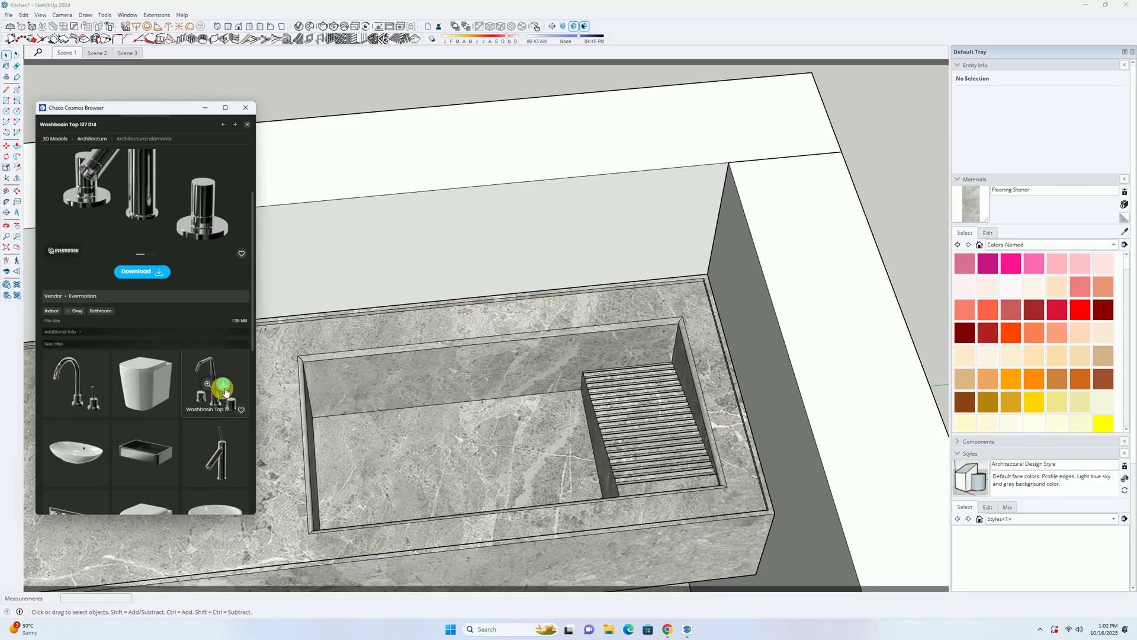
{"action": "scroll", "coordinate": [222, 388], "scroll_direction": "up", "scroll_amount": 2}
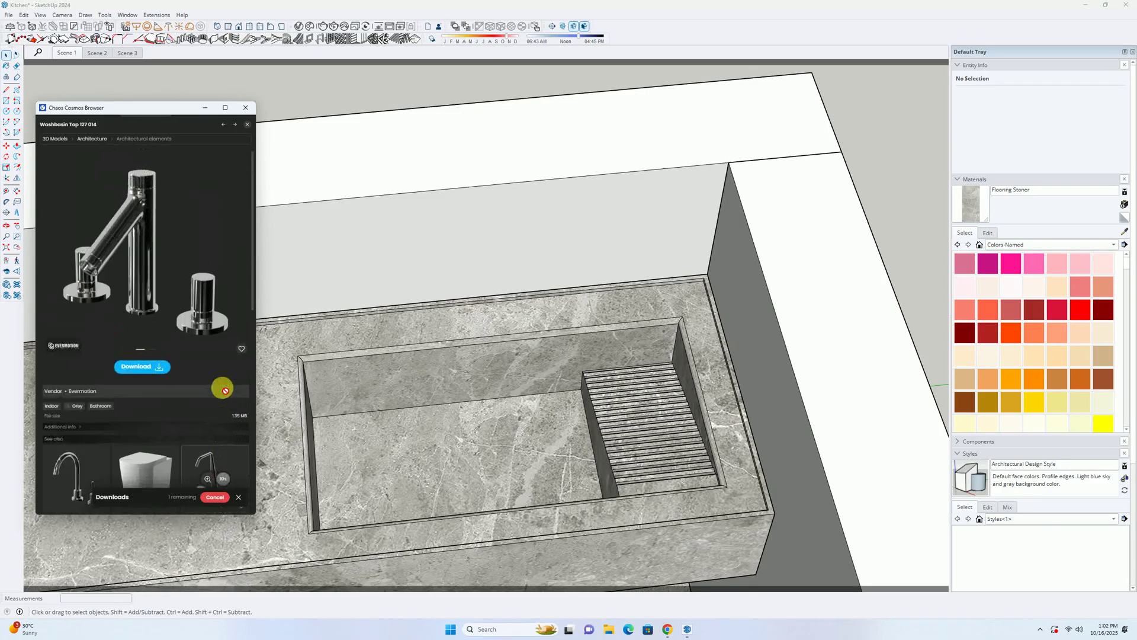
Step: Import Washbasin Tap 127 020 and position it on the countertop ledge behind the sink recess
{"action": "left_click", "coordinate": [225, 472]}
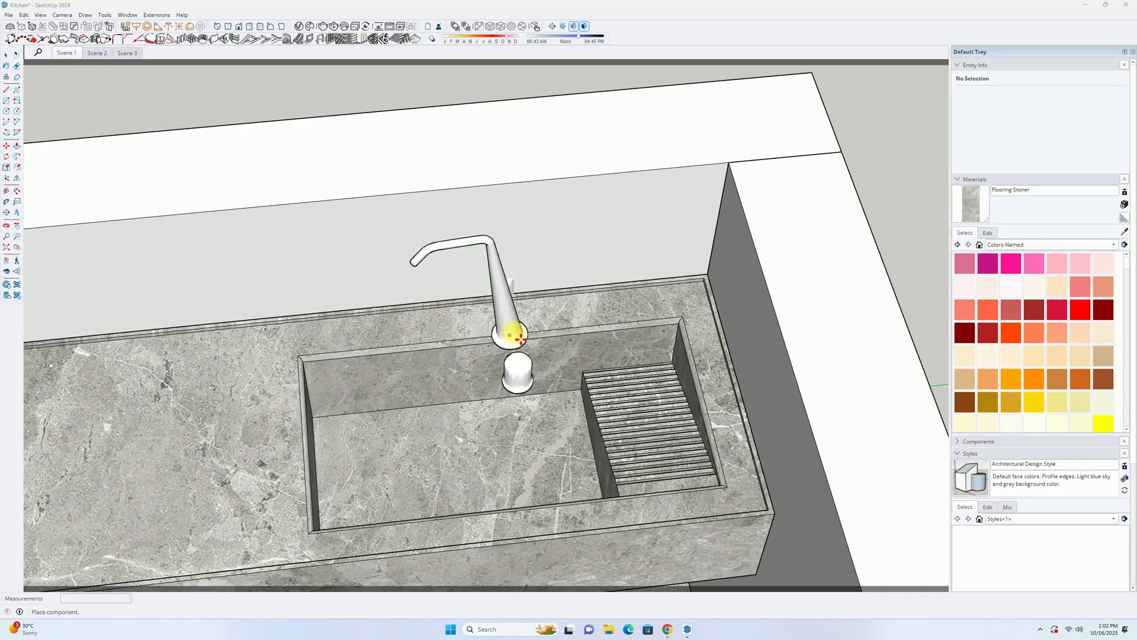
{"action": "left_click", "coordinate": [492, 334]}
{"action": "scroll", "coordinate": [494, 333], "scroll_direction": "up", "scroll_amount": 2}
{"action": "mouse_move", "coordinate": [498, 332]}
{"action": "middle_mouse_down"}
{"action": "mouse_move", "coordinate": [685, 348]}
{"action": "mouse_move", "coordinate": [487, 326]}
{"action": "middle_mouse_up"}
{"action": "scroll", "coordinate": [533, 327], "scroll_direction": "up", "scroll_amount": 2}
{"action": "key", "text": "m"}
{"action": "left_click", "coordinate": [533, 326]}
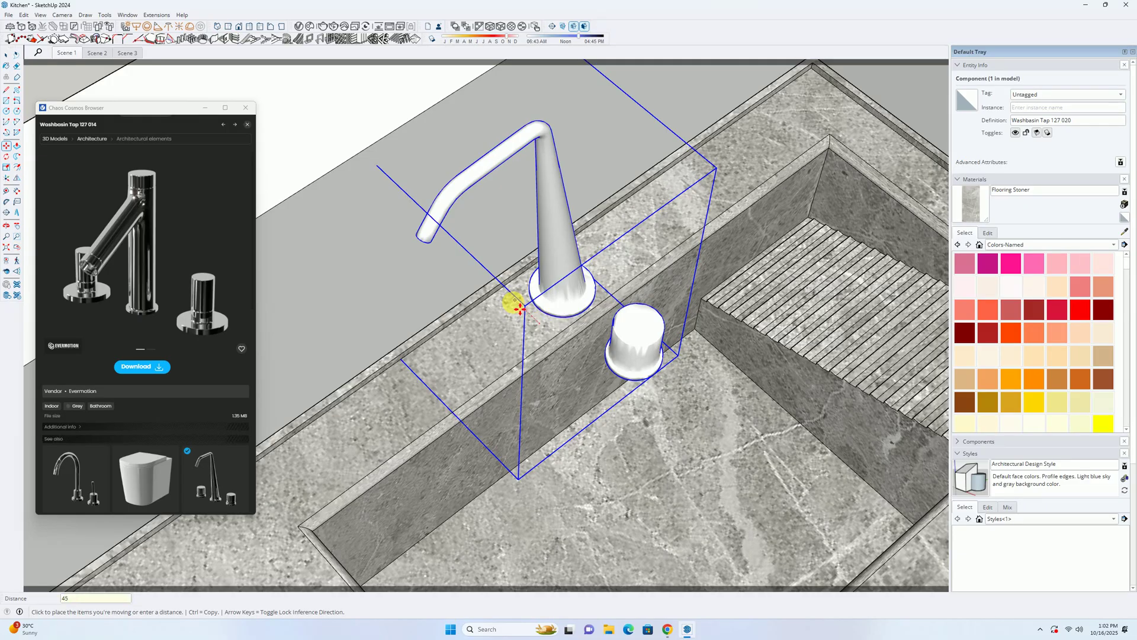
{"action": "left_click", "coordinate": [520, 308]}
Step: Rotate the tap 90 degrees about the base of its spout and close the Chaos Cosmos Browser
{"action": "key", "text": "q"}
{"action": "left_click", "coordinate": [557, 307]}
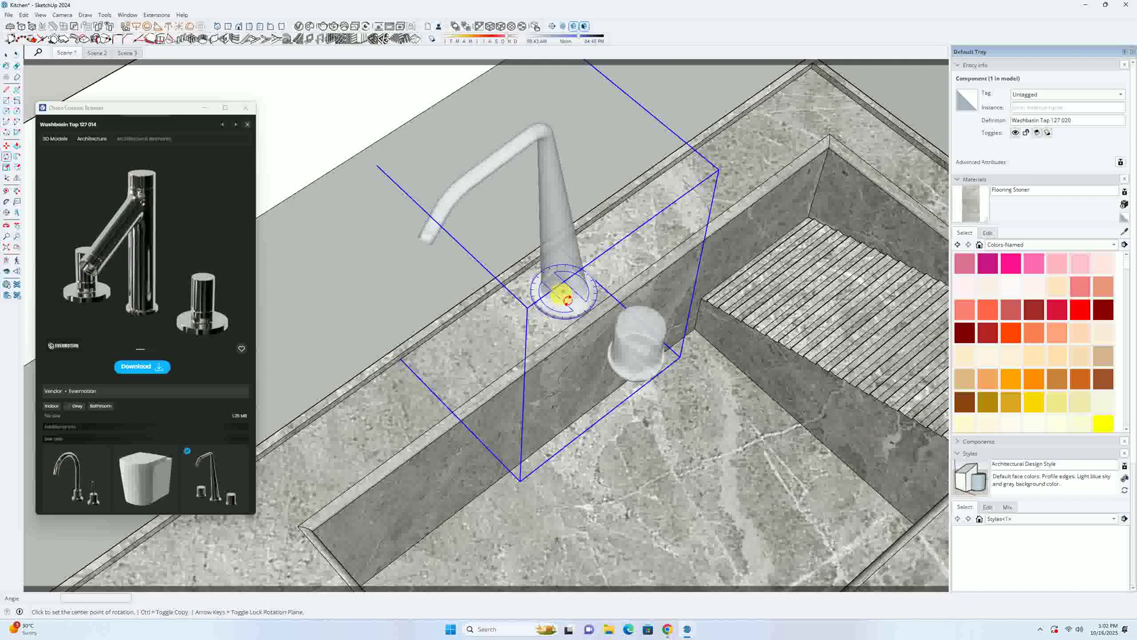
{"action": "left_click", "coordinate": [484, 352]}
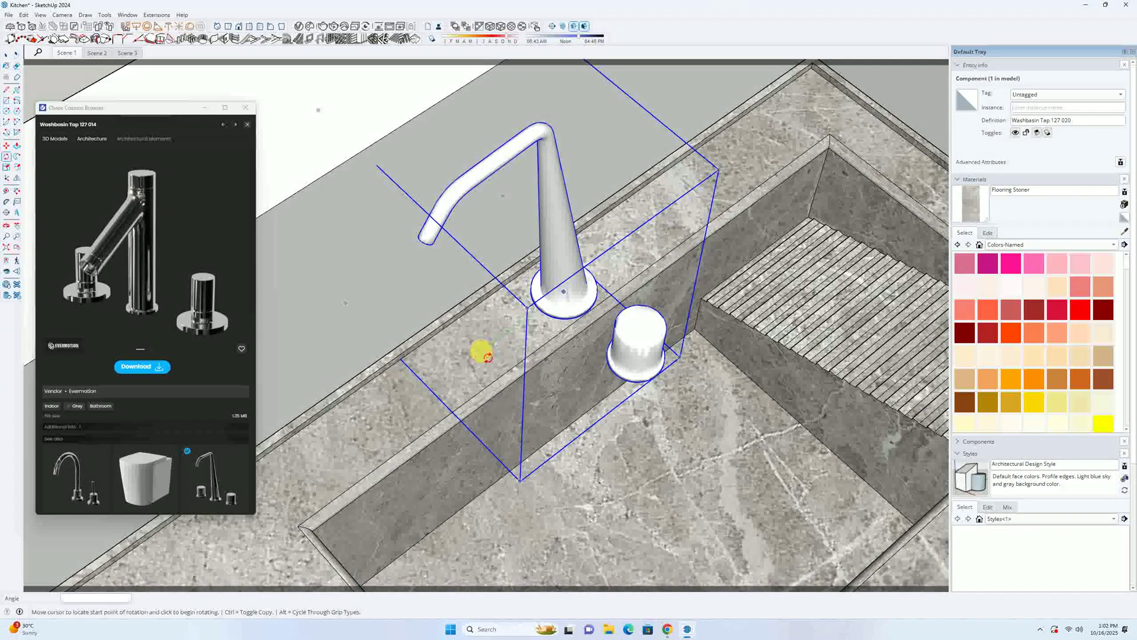
{"action": "type", "text": "90"}
{"action": "key", "text": "Return"}
{"action": "middle_click_drag", "start_coordinate": [587, 323], "coordinate": [483, 282]}
{"action": "scroll", "coordinate": [483, 281], "scroll_direction": "down", "scroll_amount": 1}
{"action": "key", "text": "space"}
{"action": "scroll", "coordinate": [539, 313], "scroll_direction": "down", "scroll_amount": 2}
{"action": "middle_click_drag", "start_coordinate": [539, 313], "coordinate": [418, 261]}
{"action": "scroll", "coordinate": [470, 325], "scroll_direction": "down", "scroll_amount": 3}
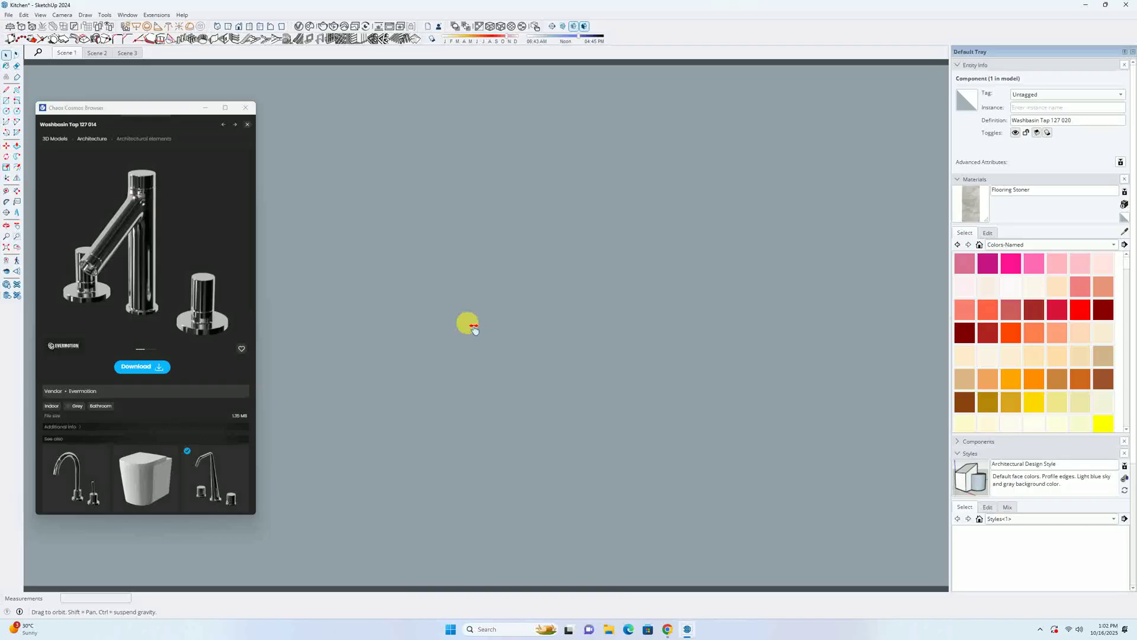
{"action": "left_click", "coordinate": [245, 107]}
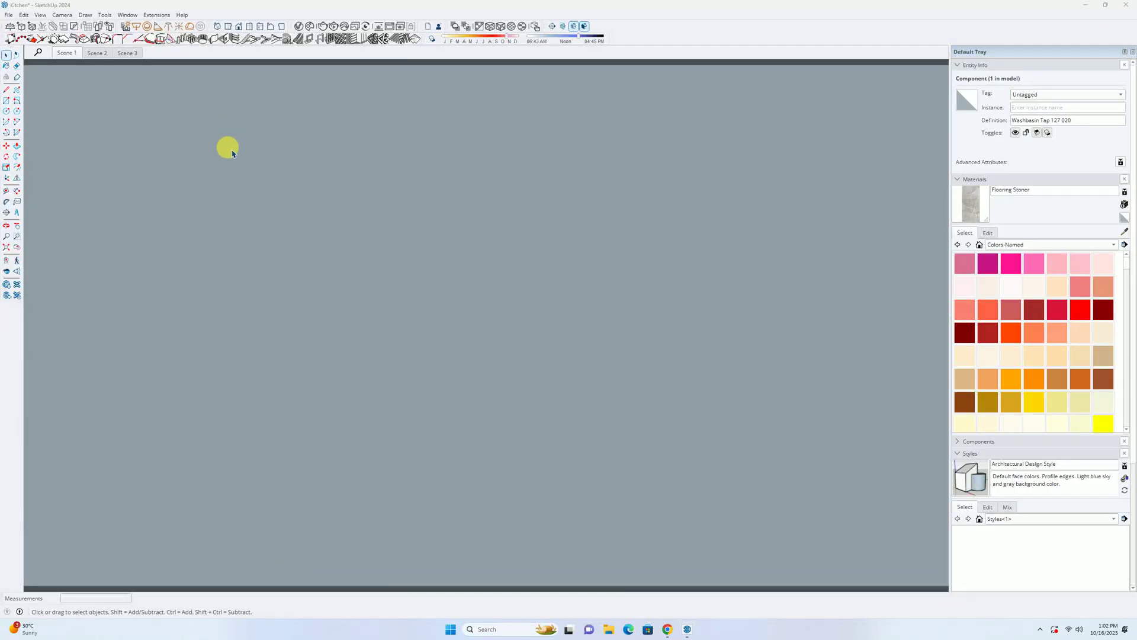
Step: Move the rotated tap about 13 mm across the ledge behind the sink recess, towards the wall
{"action": "middle_click_drag", "start_coordinate": [320, 320], "coordinate": [634, 390]}
{"action": "scroll", "coordinate": [419, 337], "scroll_direction": "up", "scroll_amount": 3}
{"action": "scroll", "coordinate": [409, 292], "scroll_direction": "up", "scroll_amount": 8}
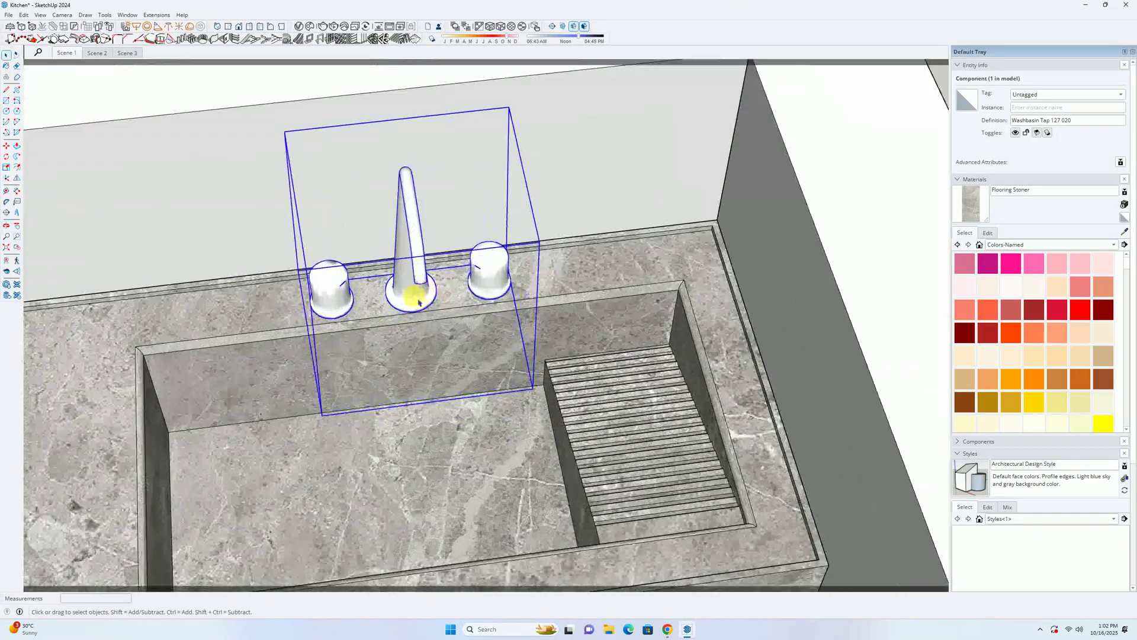
{"action": "middle_click_drag", "start_coordinate": [419, 301], "coordinate": [595, 273]}
{"action": "scroll", "coordinate": [464, 297], "scroll_direction": "up", "scroll_amount": 4}
{"action": "middle_click_drag", "start_coordinate": [464, 298], "coordinate": [564, 267]}
{"action": "scroll", "coordinate": [552, 282], "scroll_direction": "up", "scroll_amount": 3}
{"action": "key", "text": "m"}
{"action": "left_click", "coordinate": [538, 295]}
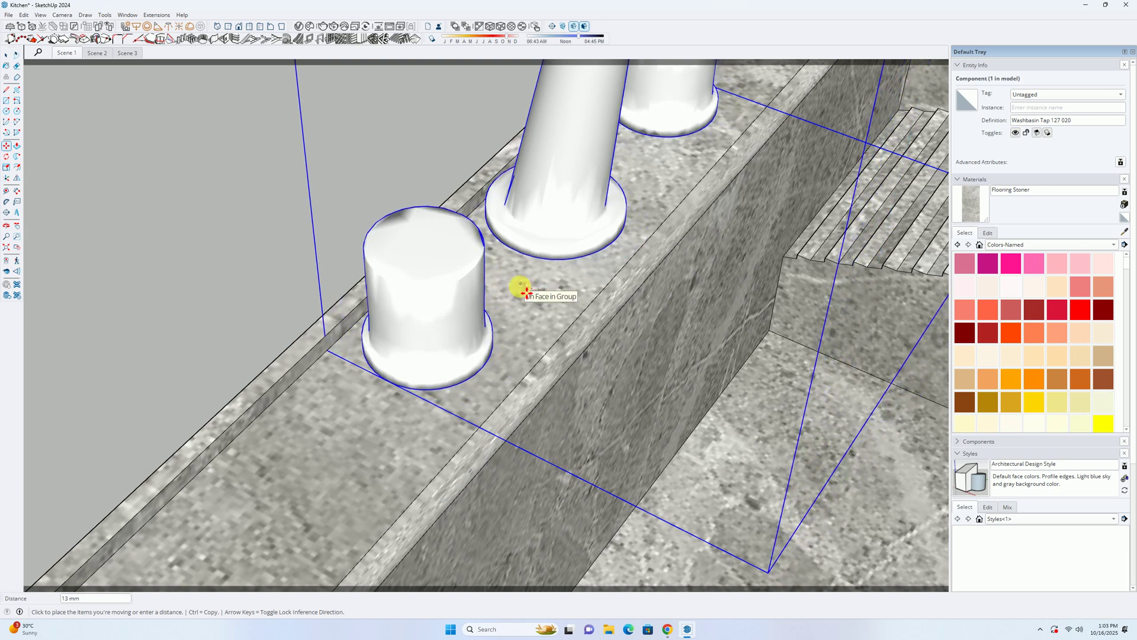
{"action": "key", "text": "Return"}
{"action": "middle_click_drag", "start_coordinate": [605, 278], "coordinate": [315, 273]}
{"action": "scroll", "coordinate": [443, 299], "scroll_direction": "down", "scroll_amount": 5}
{"action": "key", "text": "space"}
Step: Examine the placed tap and sink recess within the whole model and from close up
{"action": "left_click", "coordinate": [7, 247]}
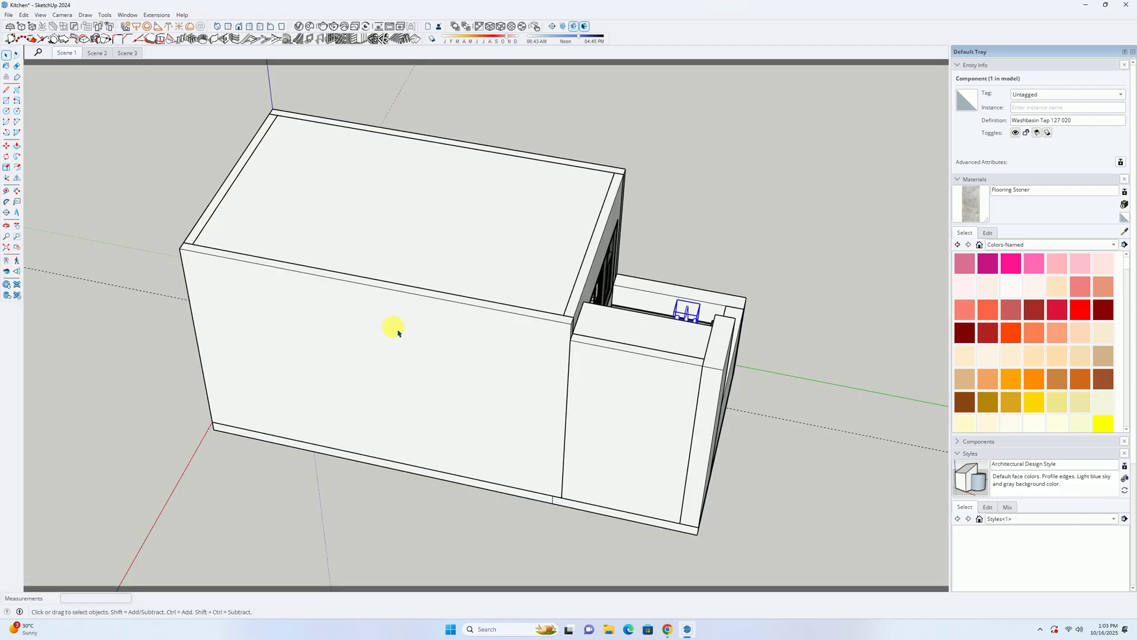
{"action": "left_click", "coordinate": [790, 279]}
{"action": "middle_click_drag", "start_coordinate": [790, 279], "coordinate": [775, 381]}
{"action": "scroll", "coordinate": [724, 381], "scroll_direction": "up", "scroll_amount": 8}
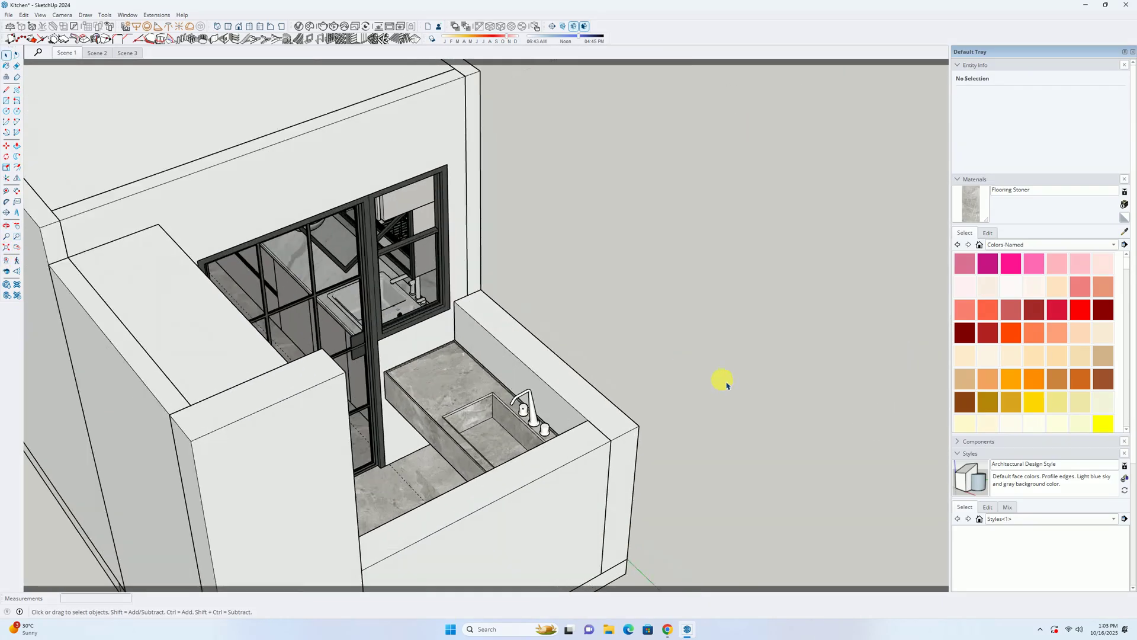
{"action": "scroll", "coordinate": [609, 397], "scroll_direction": "up", "scroll_amount": 2}
{"action": "middle_click_drag", "start_coordinate": [577, 385], "coordinate": [665, 320]}
{"action": "scroll", "coordinate": [432, 411], "scroll_direction": "up", "scroll_amount": 2}
{"action": "middle_click_drag", "start_coordinate": [449, 399], "coordinate": [378, 56]}
{"action": "left_click", "coordinate": [311, 27]}
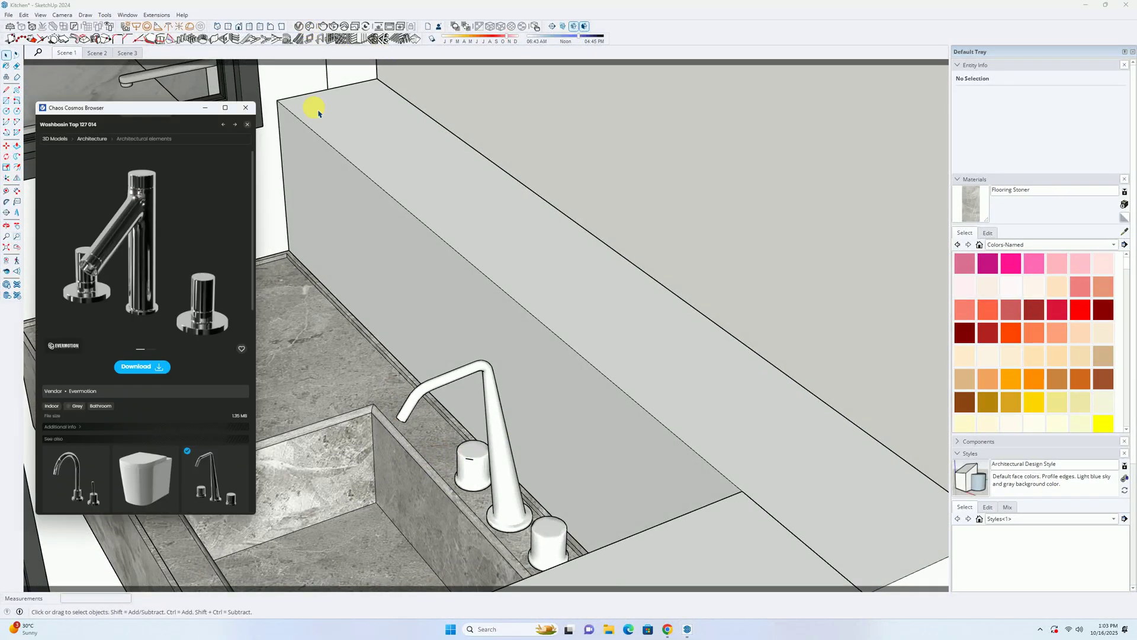
{"action": "left_click", "coordinate": [239, 110]}
Step: Switch to Chrome, search 3D Warehouse for "laundary" and view the matching collections
{"action": "mouse_move", "coordinate": [668, 629]}
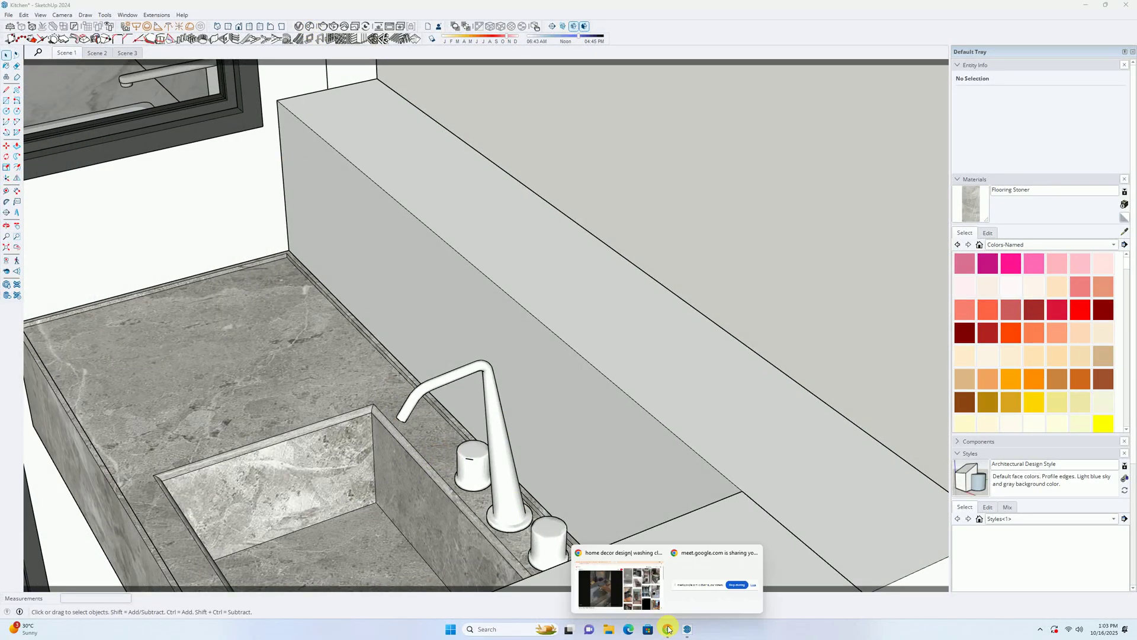
{"action": "left_click", "coordinate": [602, 583]}
{"action": "left_click", "coordinate": [381, 8]}
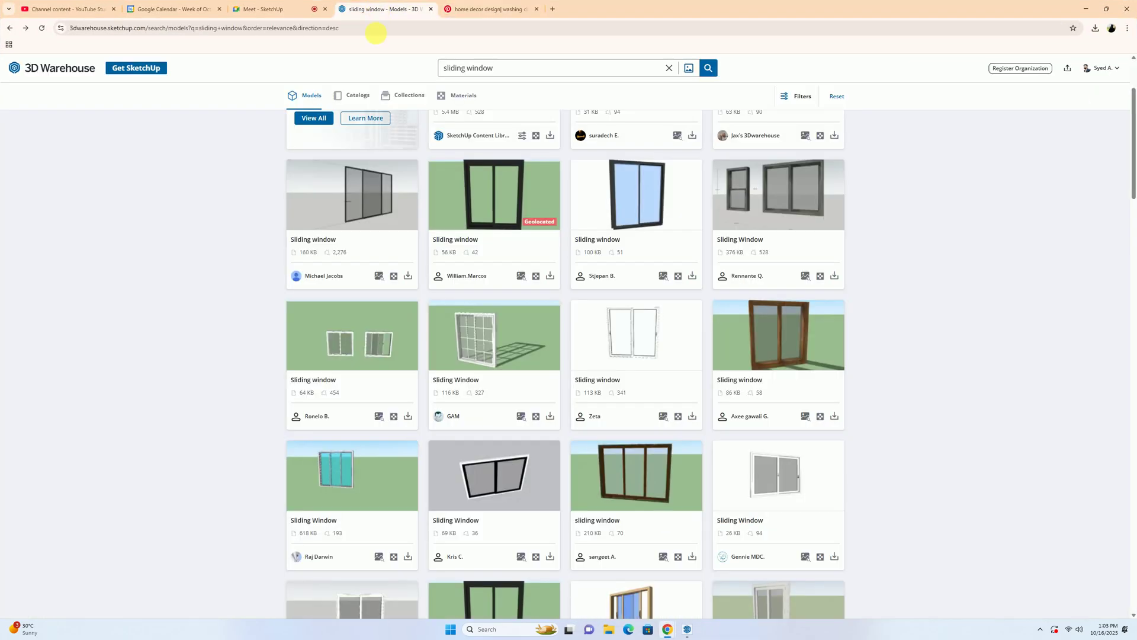
{"action": "left_click_drag", "start_coordinate": [517, 71], "coordinate": [333, 75]}
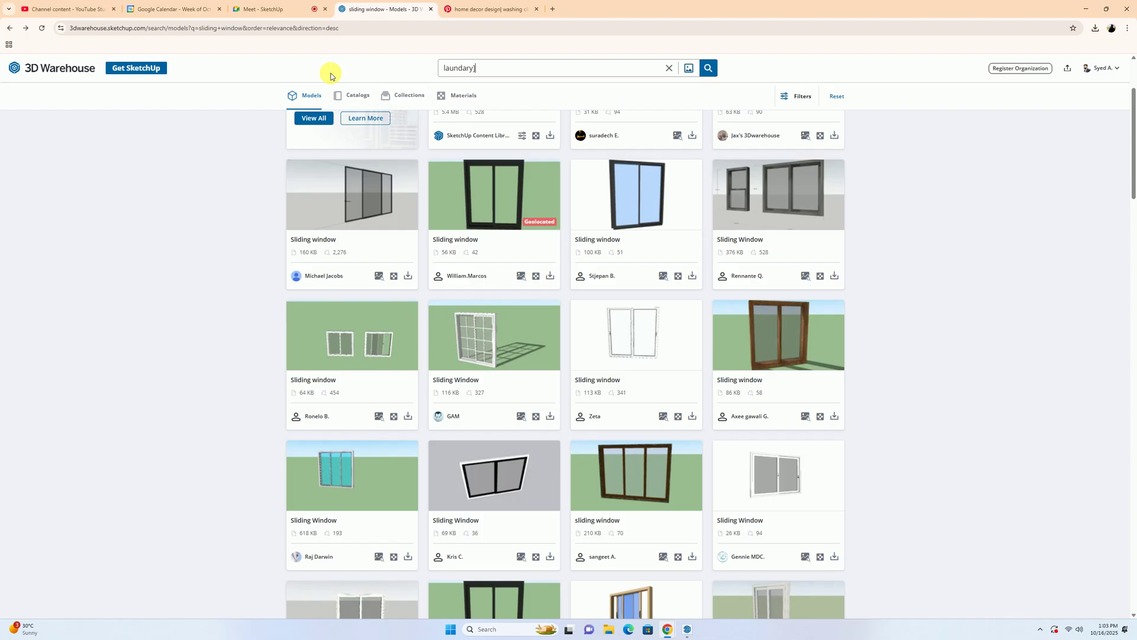
{"action": "key", "text": "Return"}
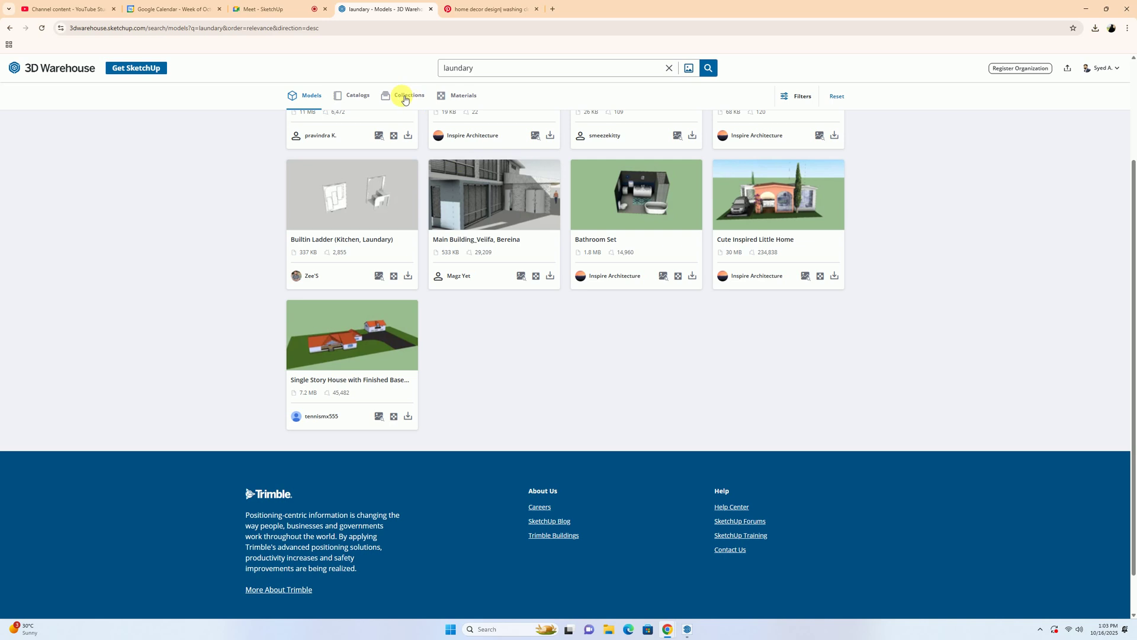
{"action": "left_click", "coordinate": [405, 96]}
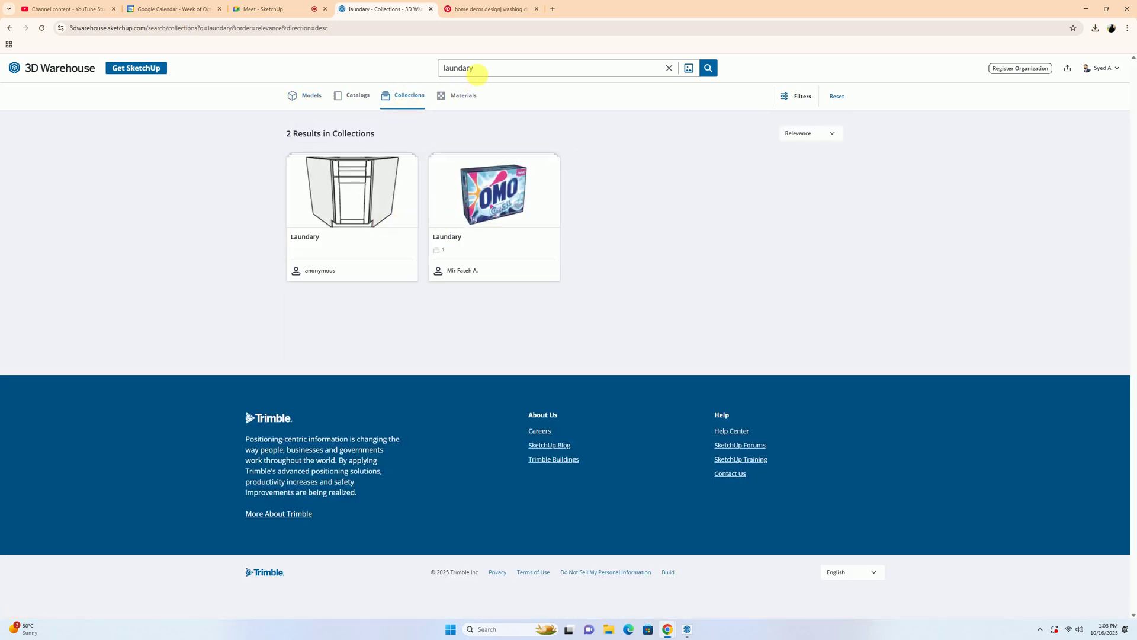
Step: Search the 3D Warehouse collections for "bathroom" and browse the results
{"action": "left_click_drag", "start_coordinate": [482, 69], "coordinate": [354, 74]}
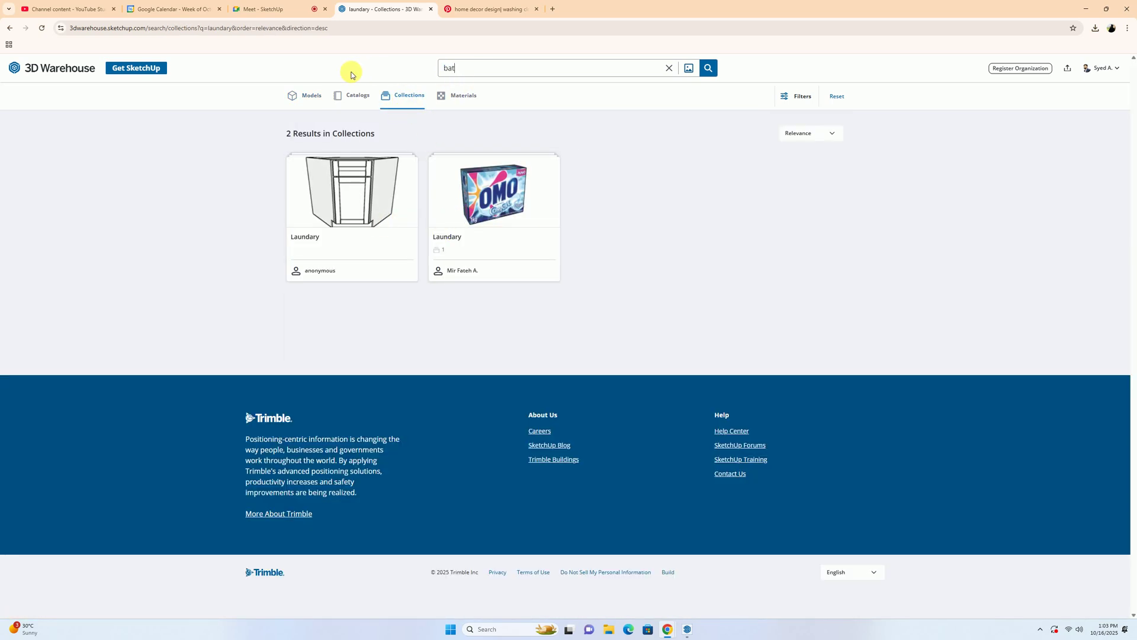
{"action": "type", "text": "bathroom"}
{"action": "key", "text": "Return"}
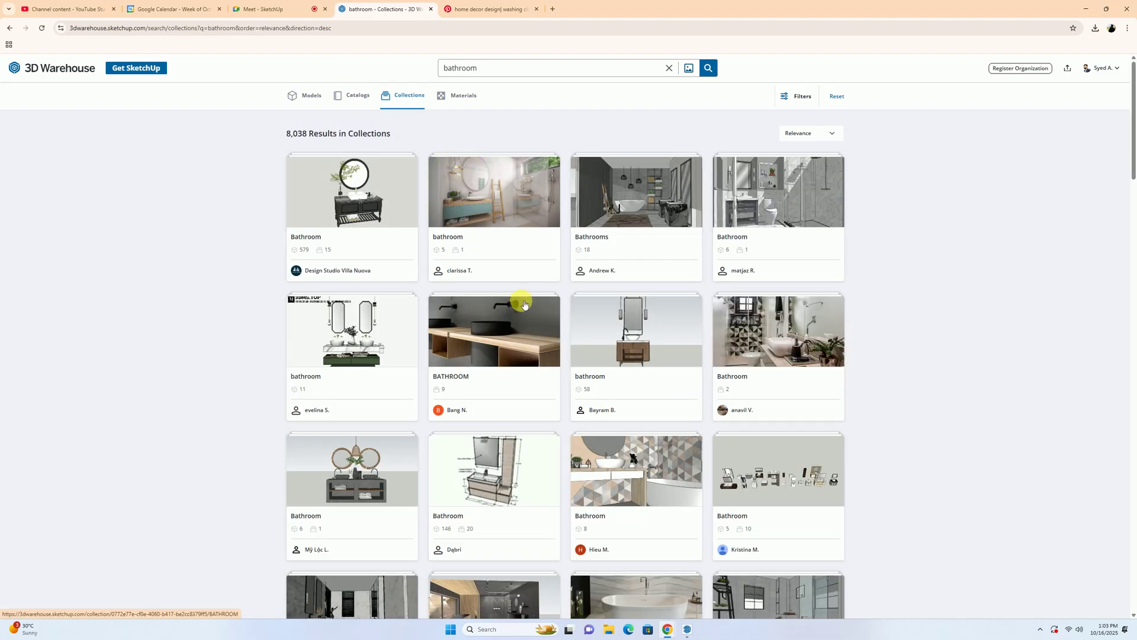
{"action": "scroll", "coordinate": [537, 295], "scroll_direction": "down", "scroll_amount": 4}
{"action": "scroll", "coordinate": [498, 294], "scroll_direction": "down", "scroll_amount": 4}
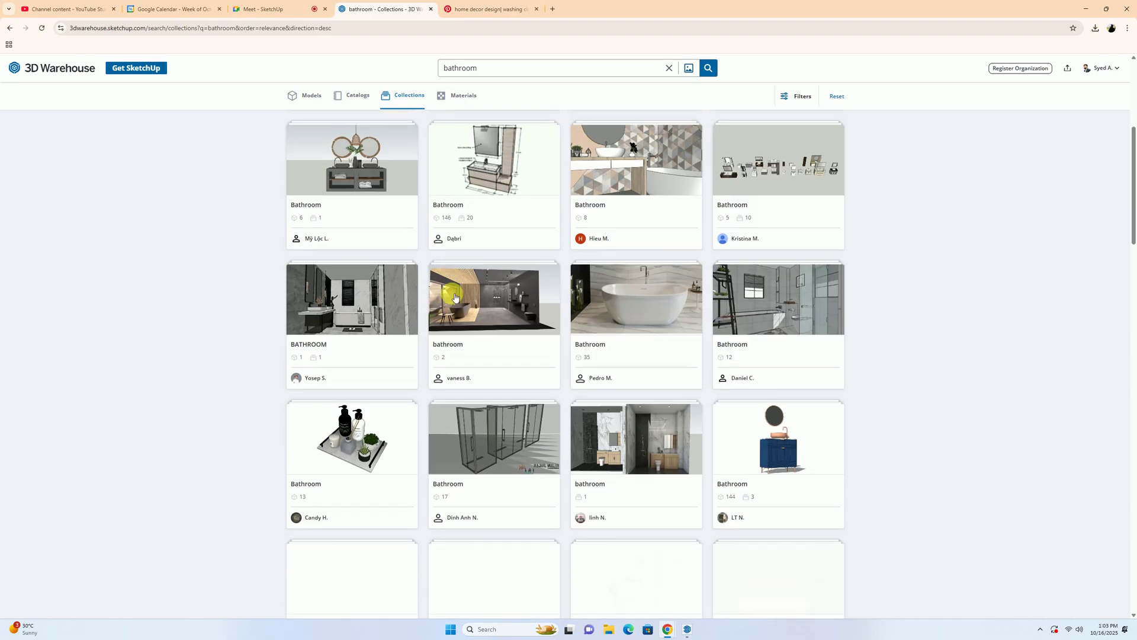
Step: Open the Bathroom collection showing the accessory tray and download the BANDEJA model from it
{"action": "left_click", "coordinate": [363, 301]}
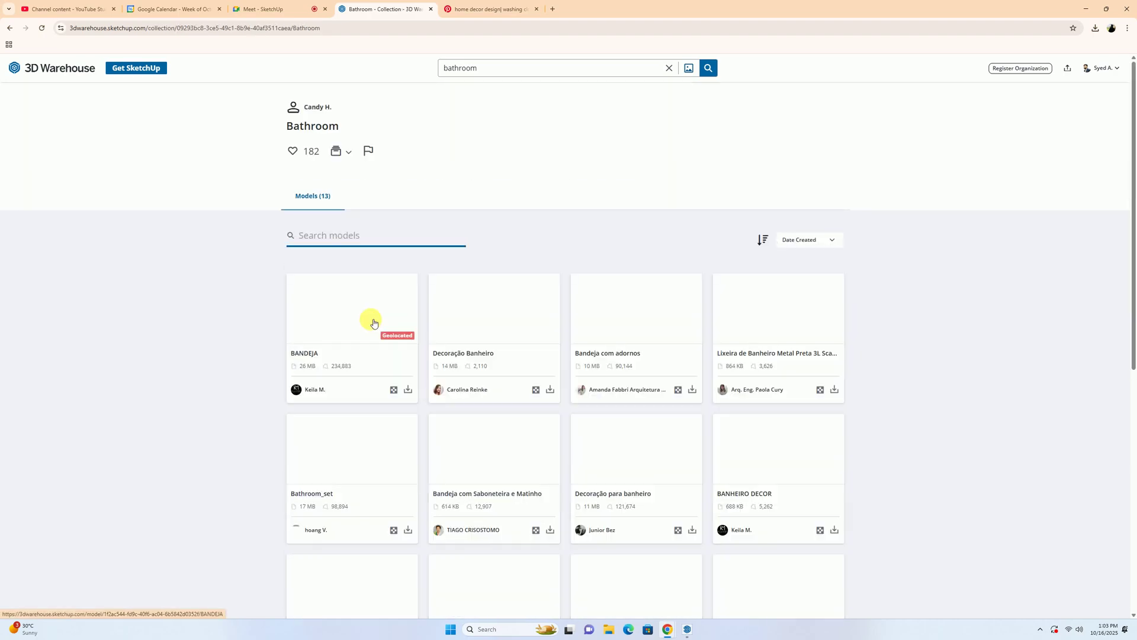
{"action": "left_click", "coordinate": [409, 391]}
{"action": "scroll", "coordinate": [417, 361], "scroll_direction": "down", "scroll_amount": 6}
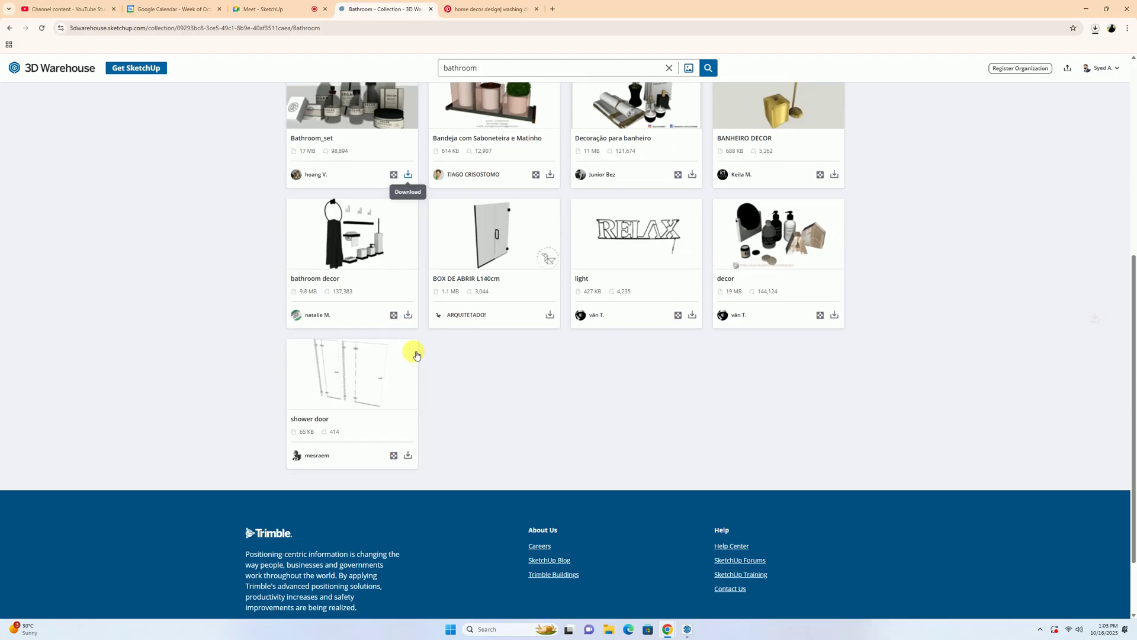
{"action": "scroll", "coordinate": [412, 332], "scroll_direction": "up", "scroll_amount": 4}
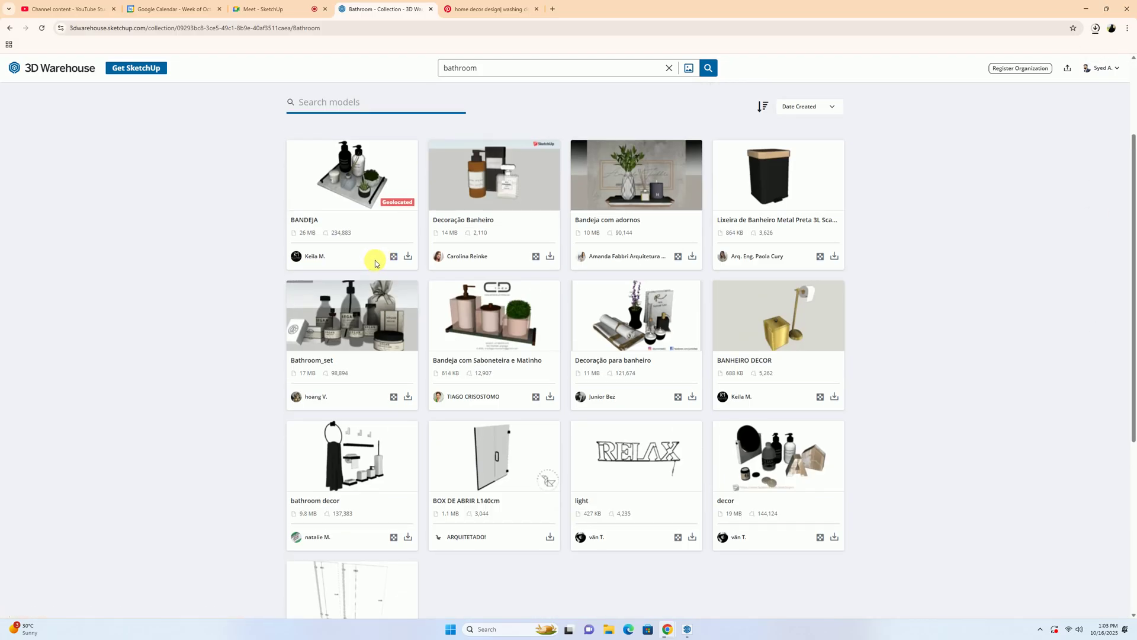
Step: Return to the bathroom collection results and view the individual bathroom models instead
{"action": "left_click", "coordinate": [23, 29]}
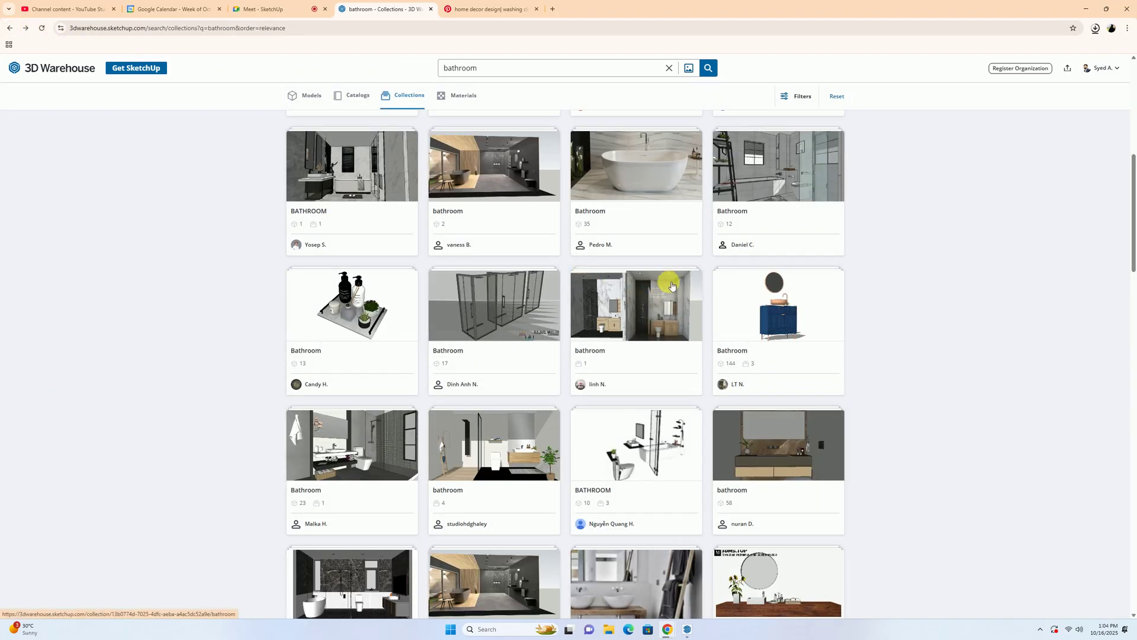
{"action": "scroll", "coordinate": [672, 286], "scroll_direction": "up", "scroll_amount": 2}
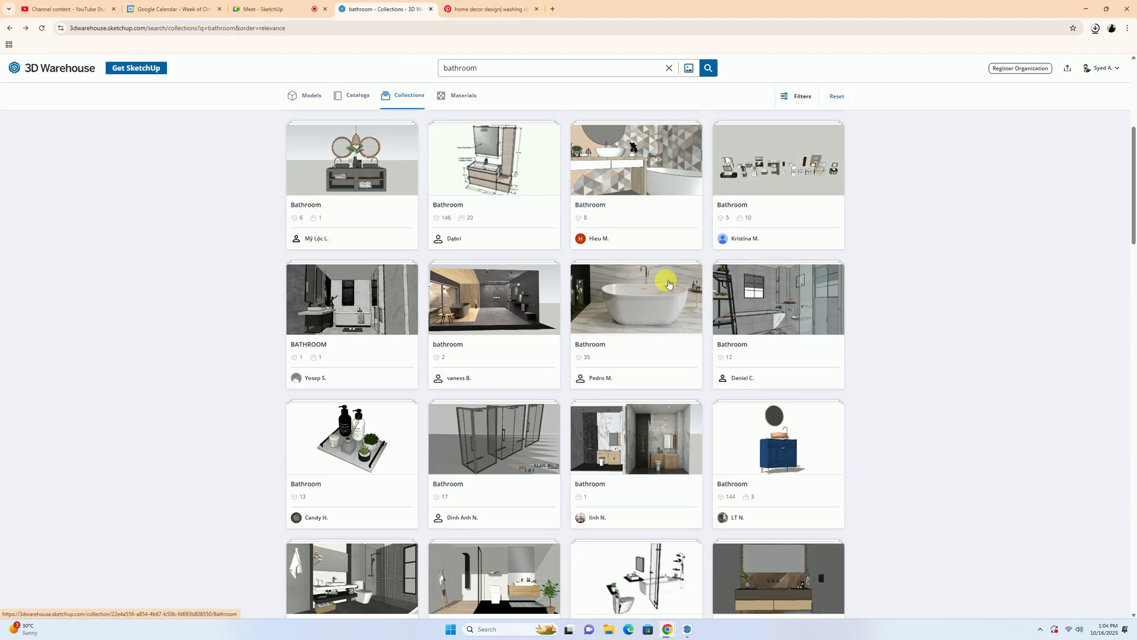
{"action": "left_click", "coordinate": [313, 95]}
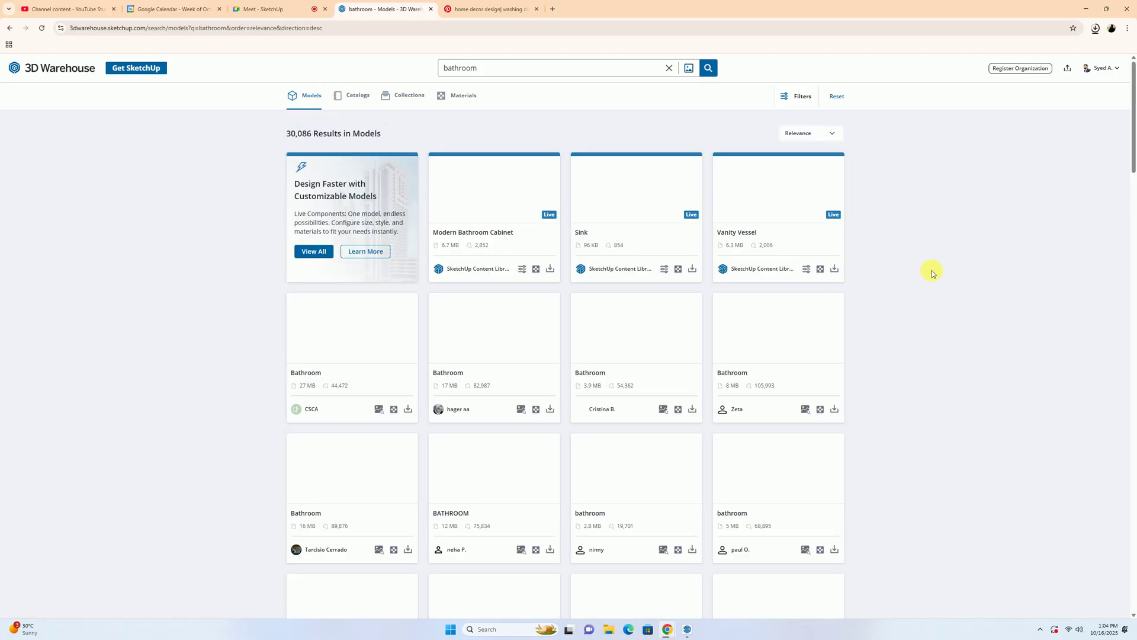
{"action": "scroll", "coordinate": [853, 291], "scroll_direction": "down", "scroll_amount": 2}
{"action": "scroll", "coordinate": [789, 300], "scroll_direction": "up", "scroll_amount": 3}
Step: Look at the tap area in SketchUp and return to Chrome to check the recent downloads
{"action": "left_click", "coordinate": [1079, 4]}
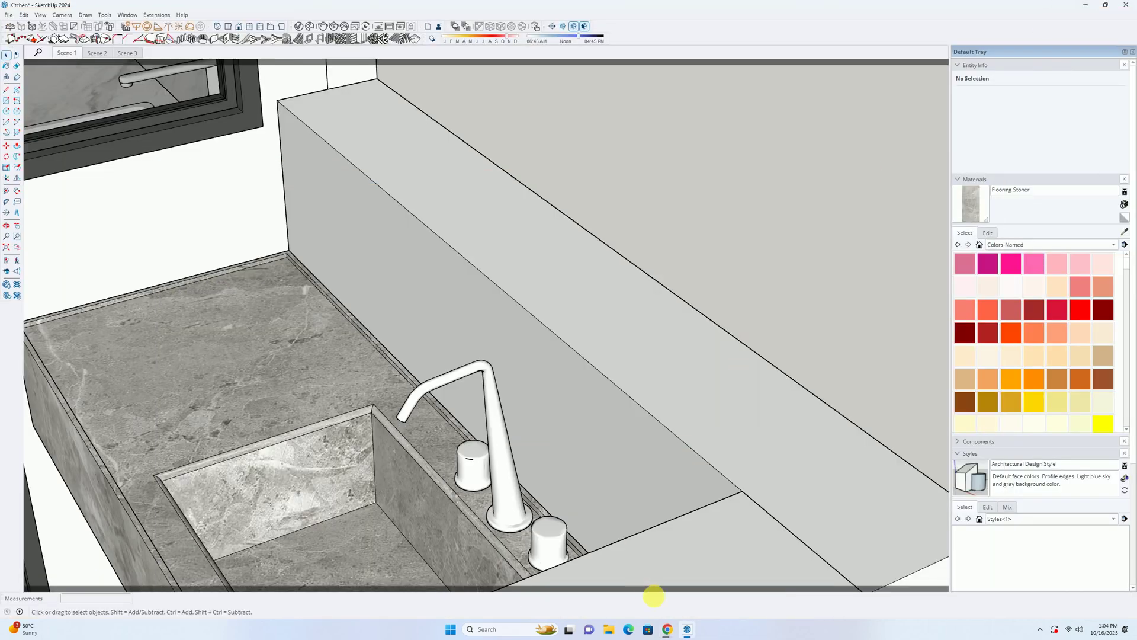
{"action": "left_click", "coordinate": [635, 584]}
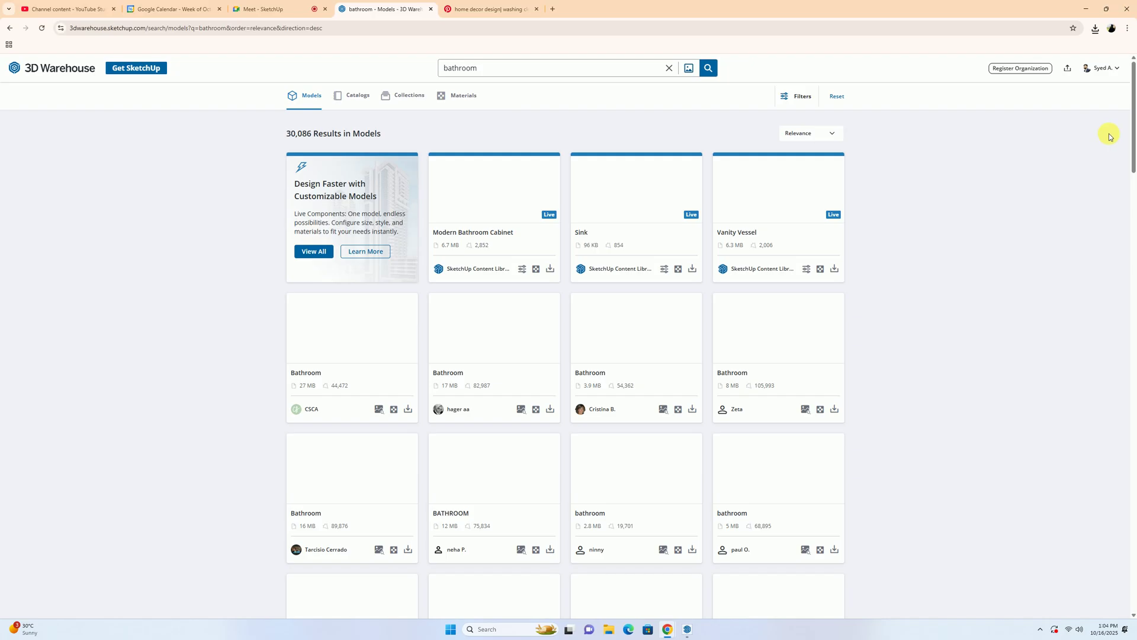
{"action": "left_click", "coordinate": [1097, 31]}
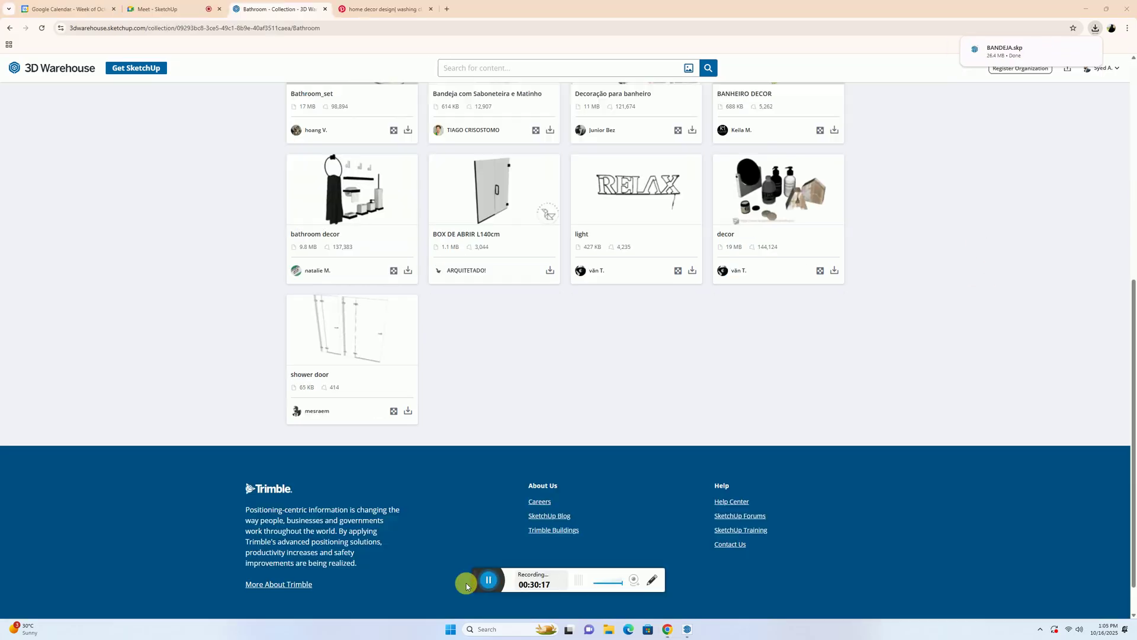
Step: Switch to SketchUp and import the downloaded BANDEJA.skp tray model into the kitchen file
{"action": "scroll", "coordinate": [922, 175], "scroll_direction": "up", "scroll_amount": 5}
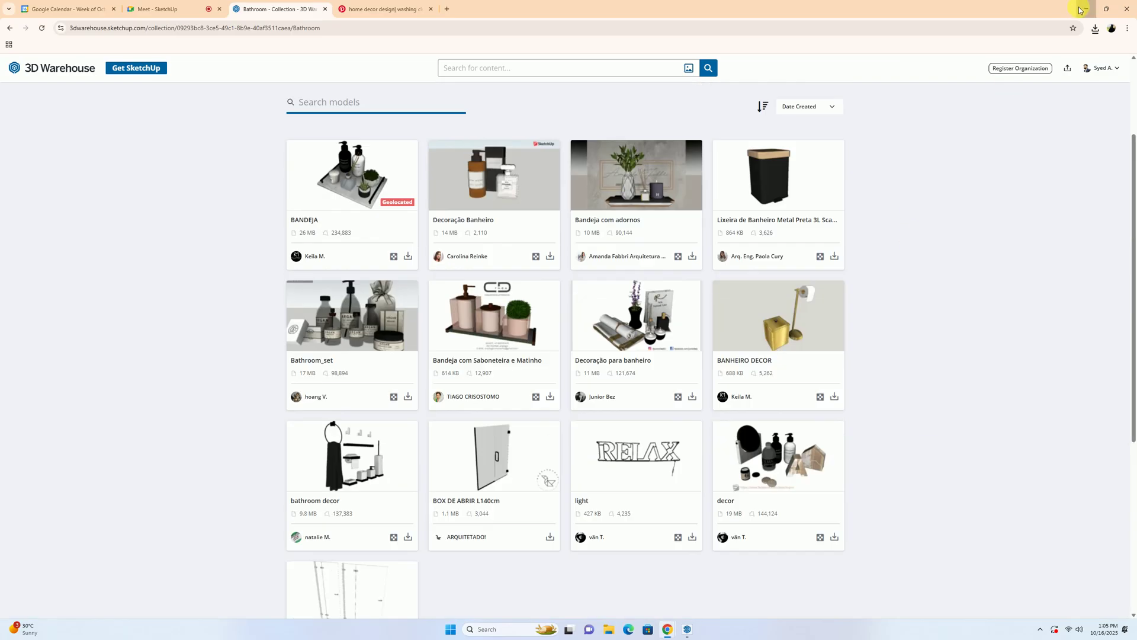
{"action": "left_click", "coordinate": [1081, 9]}
{"action": "left_click", "coordinate": [8, 15]}
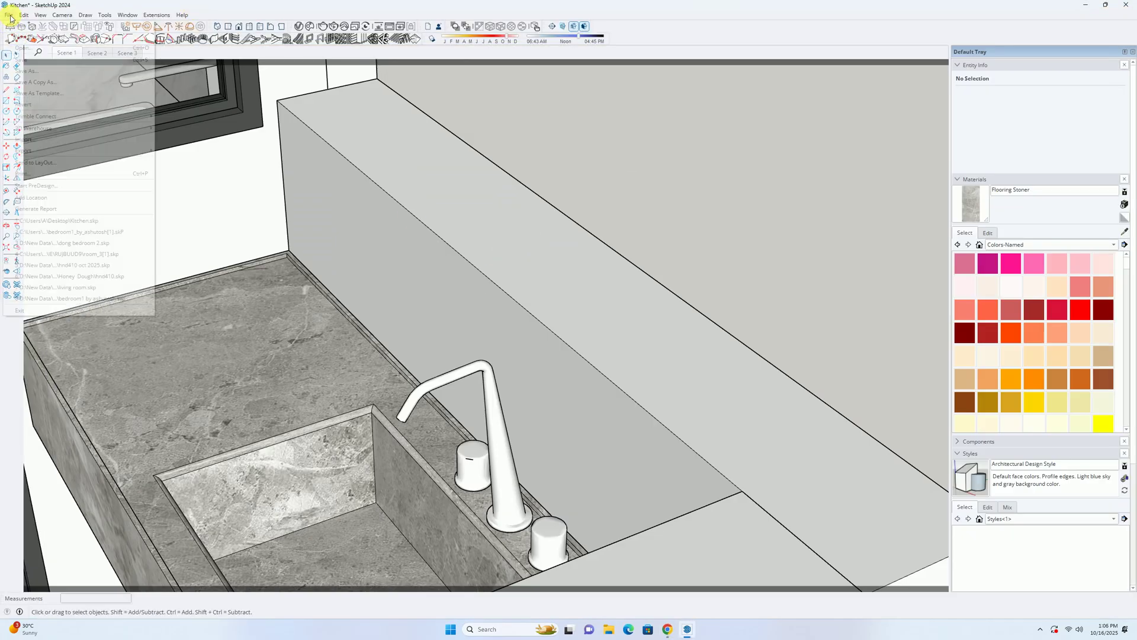
{"action": "left_click", "coordinate": [24, 133]}
{"action": "left_click", "coordinate": [106, 102]}
{"action": "left_click", "coordinate": [457, 314]}
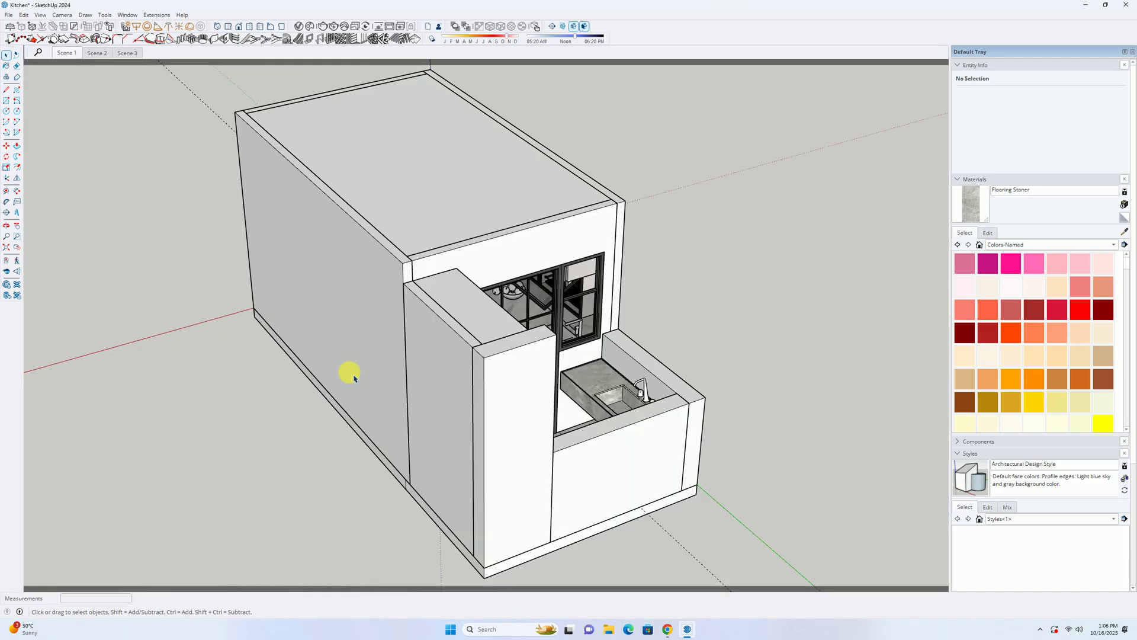
Step: Move the imported tray component out of the building's corner onto open ground beside the doorway
{"action": "scroll", "coordinate": [574, 375], "scroll_direction": "down", "scroll_amount": 6}
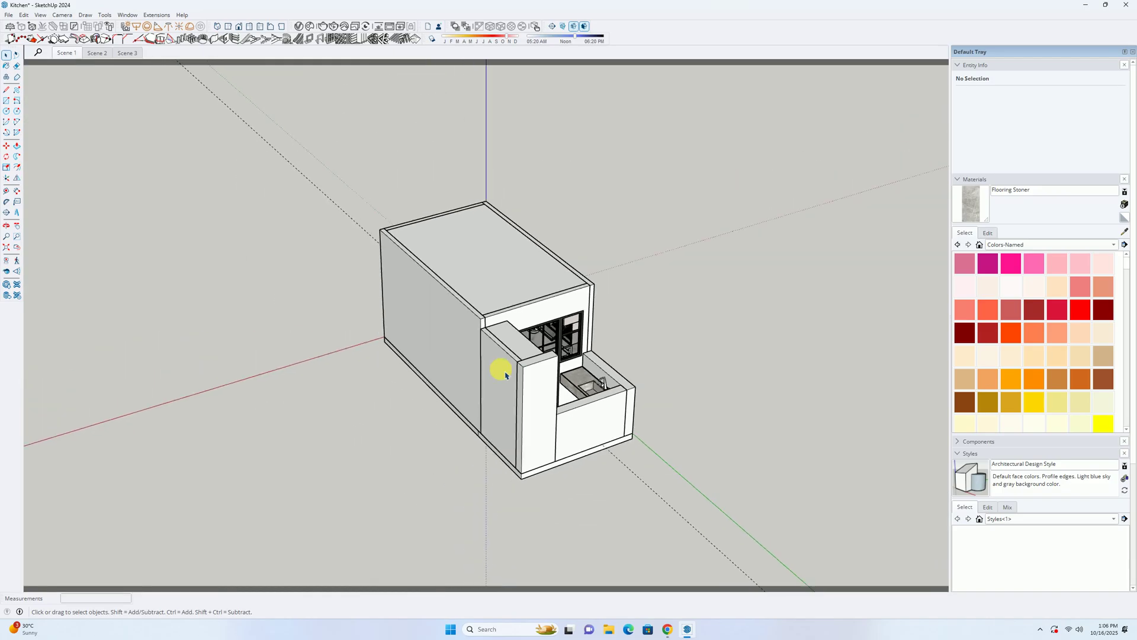
{"action": "middle_click_drag", "start_coordinate": [546, 333], "coordinate": [543, 414]}
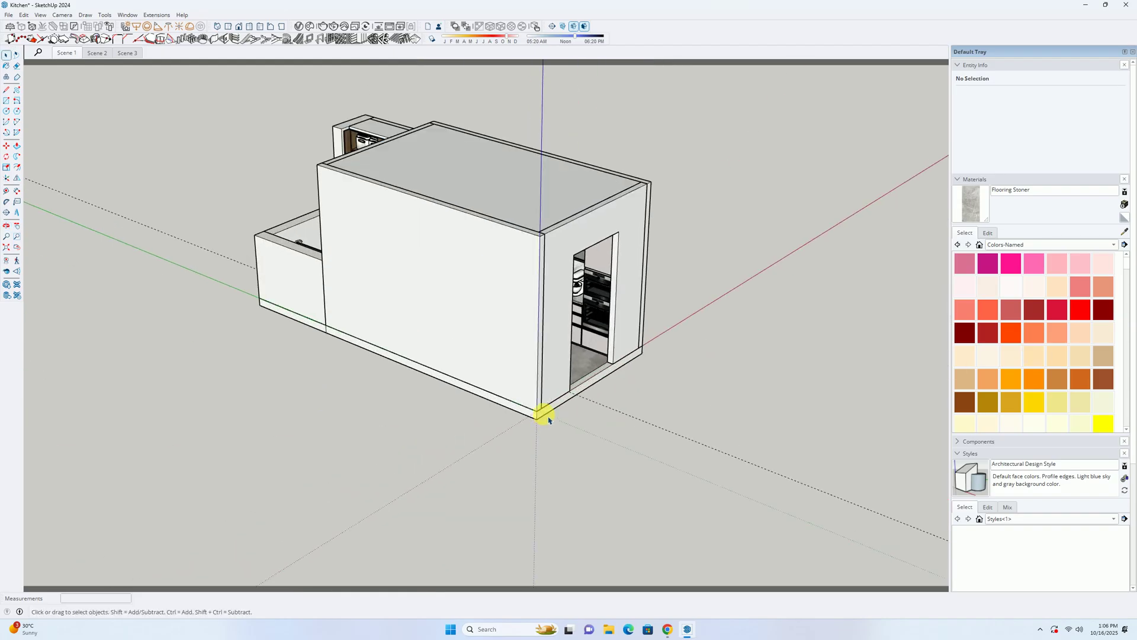
{"action": "scroll", "coordinate": [548, 409], "scroll_direction": "up", "scroll_amount": 5}
{"action": "left_click", "coordinate": [540, 402]}
{"action": "key", "text": "m"}
{"action": "left_click", "coordinate": [545, 414]}
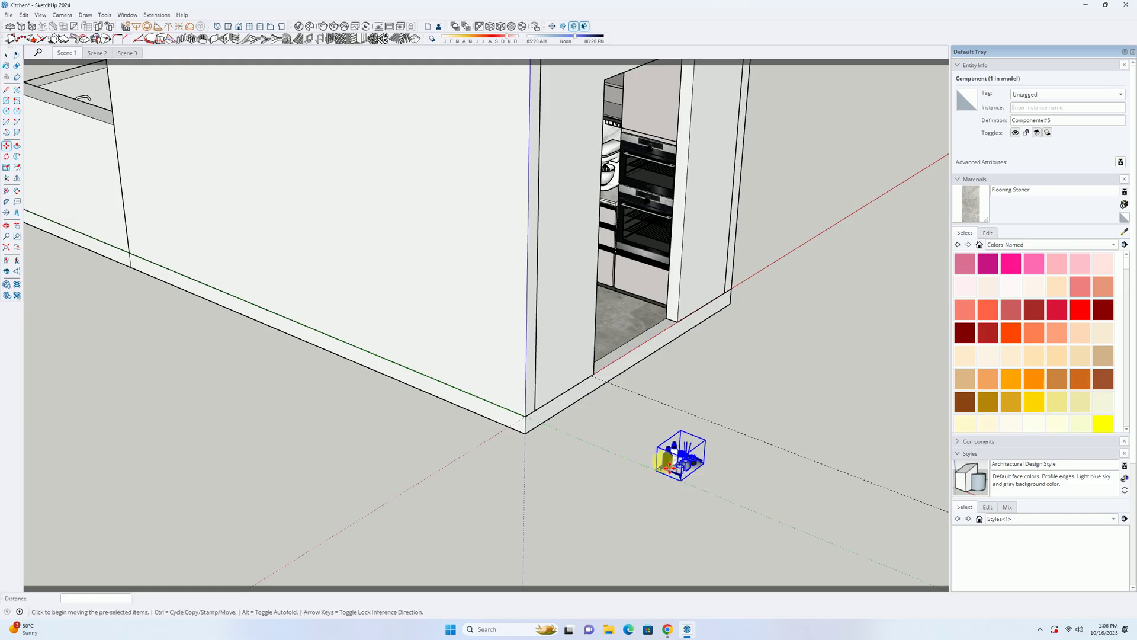
{"action": "left_click", "coordinate": [681, 474]}
{"action": "scroll", "coordinate": [684, 503], "scroll_direction": "up", "scroll_amount": 10}
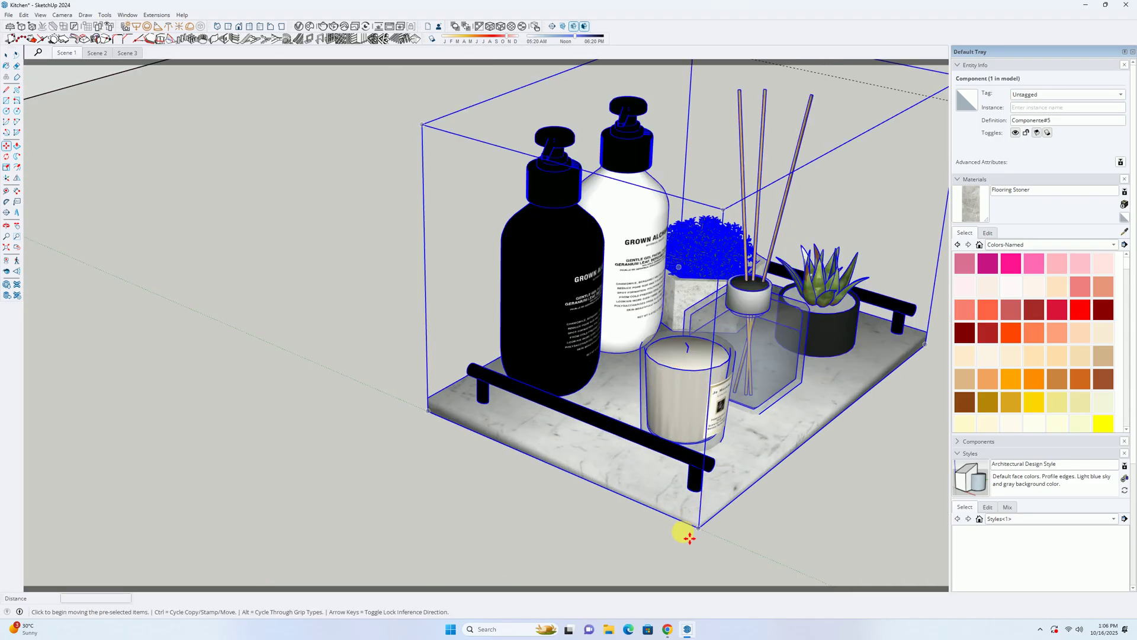
Step: Move the tray by its base corner onto the stone countertop, between the window wall and the sink
{"action": "key", "text": "space"}
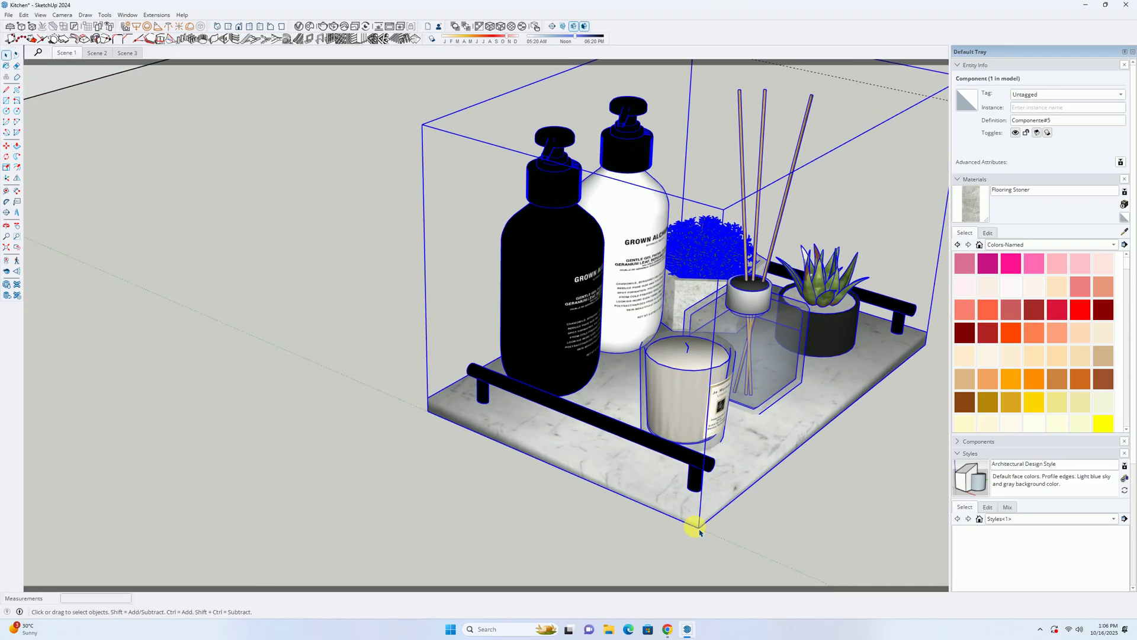
{"action": "key", "text": "m"}
{"action": "left_click", "coordinate": [703, 539]}
{"action": "scroll", "coordinate": [699, 533], "scroll_direction": "down", "scroll_amount": 10}
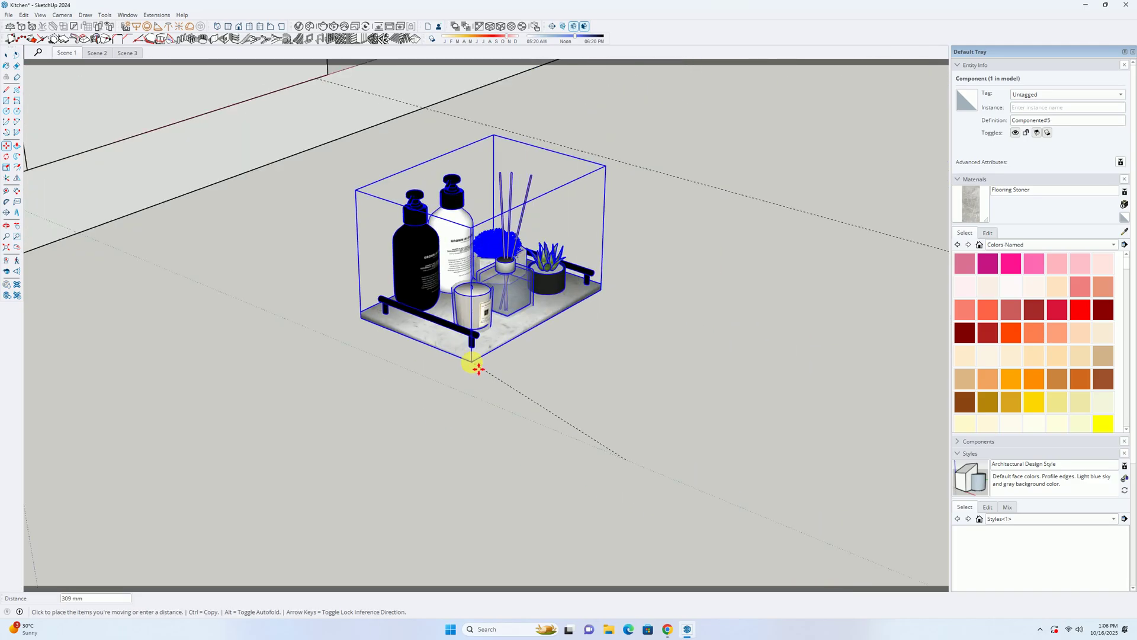
{"action": "scroll", "coordinate": [608, 410], "scroll_direction": "down", "scroll_amount": 3}
{"action": "middle_click_drag", "start_coordinate": [568, 394], "coordinate": [547, 384]}
{"action": "scroll", "coordinate": [521, 403], "scroll_direction": "up", "scroll_amount": 10}
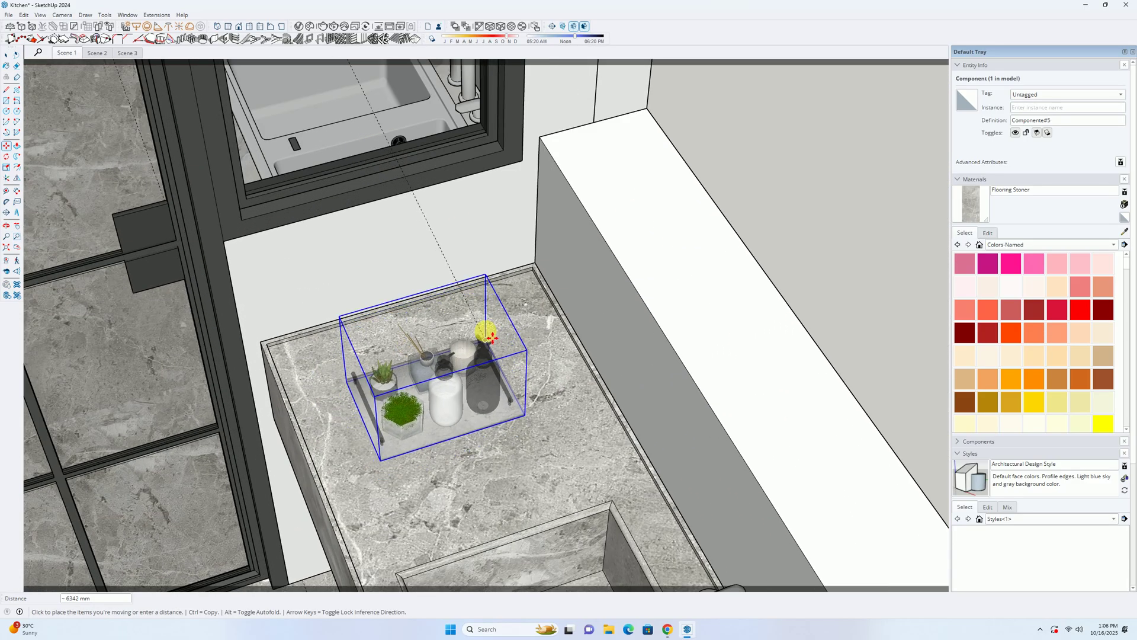
{"action": "scroll", "coordinate": [491, 336], "scroll_direction": "up", "scroll_amount": 10}
{"action": "mouse_move", "coordinate": [438, 406]}
{"action": "middle_mouse_down"}
{"action": "mouse_move", "coordinate": [688, 349]}
{"action": "mouse_move", "coordinate": [356, 427]}
{"action": "middle_mouse_up"}
{"action": "scroll", "coordinate": [605, 449], "scroll_direction": "down", "scroll_amount": 5}
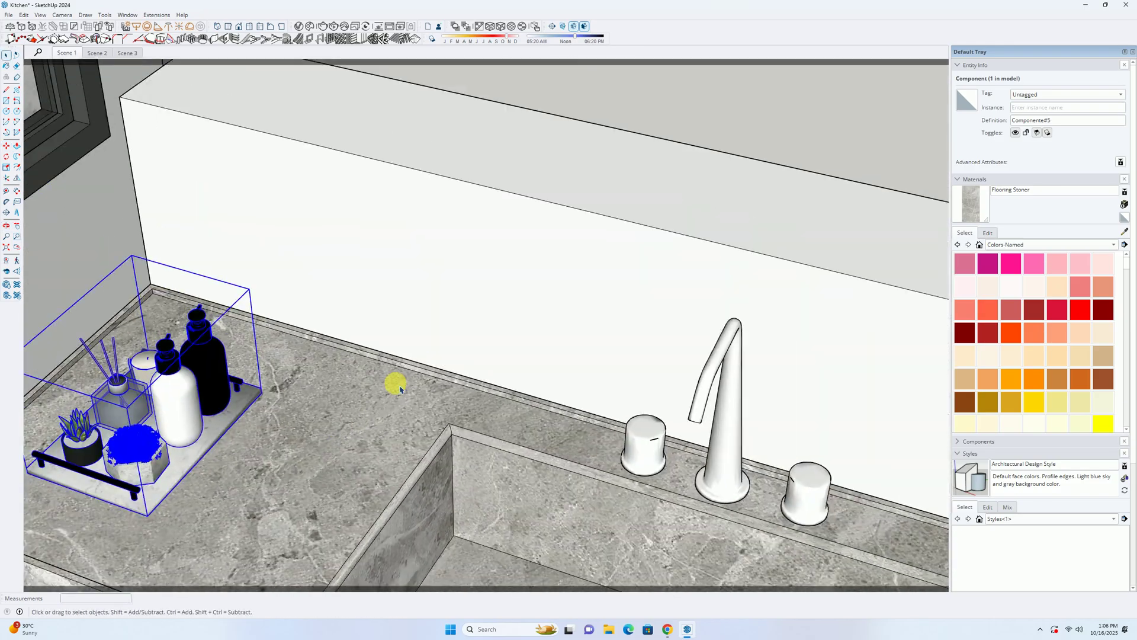
Step: Rotate the accessory tray horizontally on the countertop so its longer side turns toward the sink
{"action": "key", "text": "ctrl+t"}
{"action": "scroll", "coordinate": [208, 436], "scroll_direction": "up", "scroll_amount": 5}
{"action": "middle_click_drag", "start_coordinate": [208, 437], "coordinate": [434, 328]}
{"action": "scroll", "coordinate": [457, 316], "scroll_direction": "up", "scroll_amount": 5}
{"action": "scroll", "coordinate": [456, 316], "scroll_direction": "down", "scroll_amount": 5}
{"action": "middle_click_drag", "start_coordinate": [284, 358], "coordinate": [452, 373]}
{"action": "scroll", "coordinate": [350, 401], "scroll_direction": "up", "scroll_amount": 3}
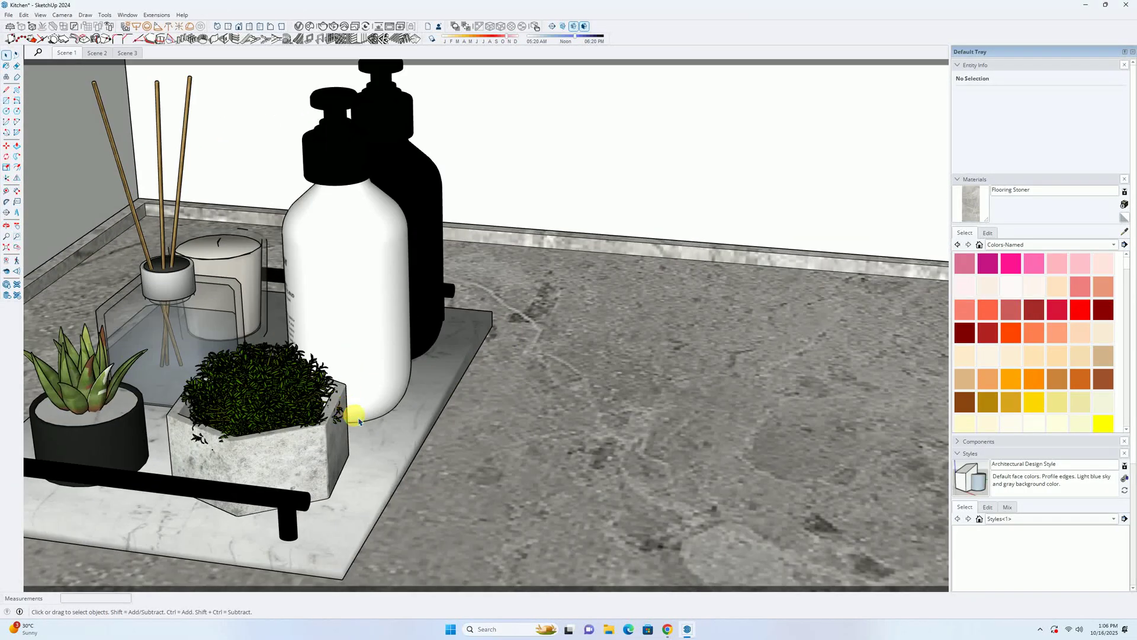
{"action": "key", "text": "space"}
{"action": "left_click", "coordinate": [354, 432]}
{"action": "key", "text": "q"}
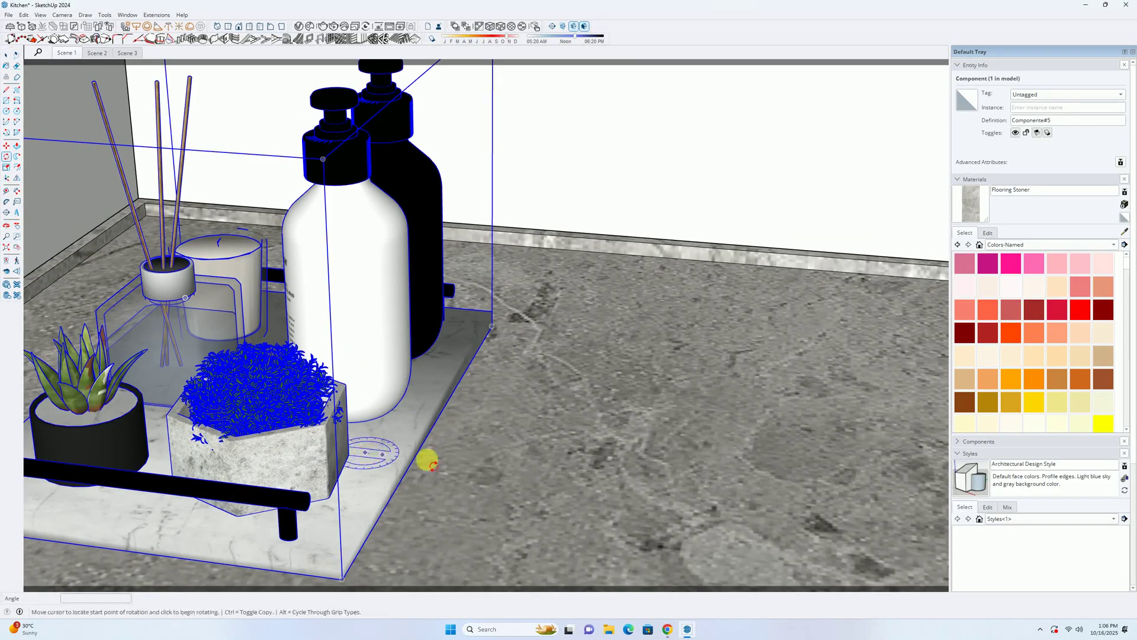
{"action": "left_click", "coordinate": [520, 476]}
{"action": "left_click", "coordinate": [540, 418]}
Step: Shift the rotated tray across the countertop toward the back corner by the low wall, and deselect it
{"action": "scroll", "coordinate": [541, 417], "scroll_direction": "down", "scroll_amount": 3}
{"action": "middle_click_drag", "start_coordinate": [540, 417], "coordinate": [260, 411]}
{"action": "key", "text": "m"}
{"action": "left_click", "coordinate": [211, 415]}
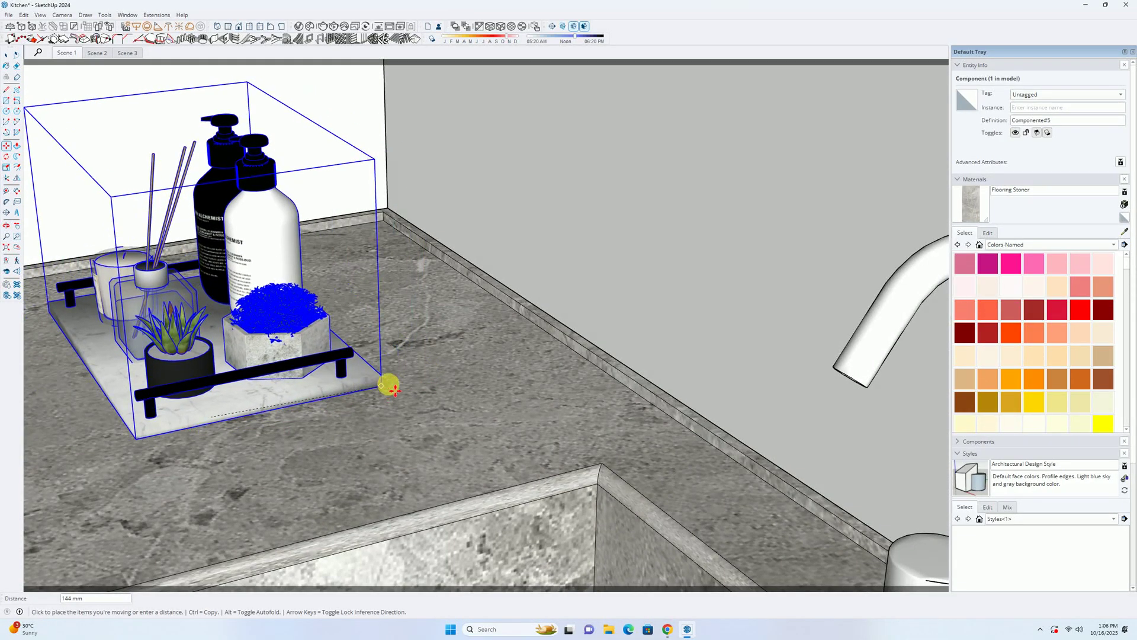
{"action": "left_click", "coordinate": [409, 373]}
{"action": "key", "text": "space"}
{"action": "scroll", "coordinate": [414, 368], "scroll_direction": "down", "scroll_amount": 5}
{"action": "left_click", "coordinate": [681, 223]}
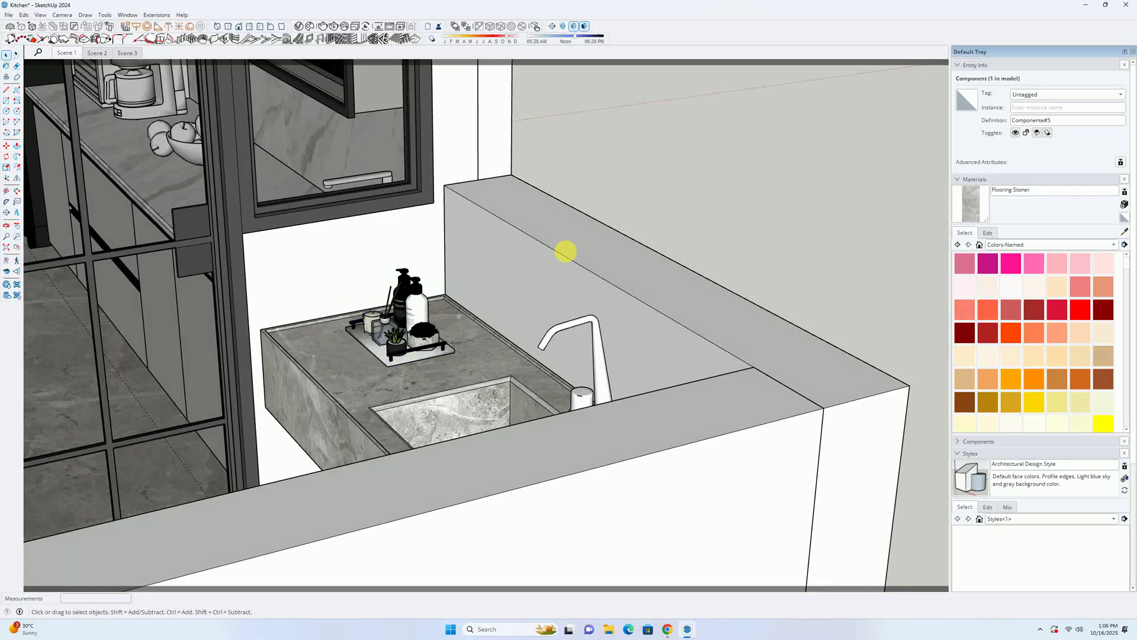
{"action": "middle_click_drag", "start_coordinate": [563, 251], "coordinate": [483, 368]}
{"action": "scroll", "coordinate": [483, 367], "scroll_direction": "down", "scroll_amount": 3}
Step: Draw a line inside the window wall group from the opening's lower corner straight to the wall's outer edge
{"action": "scroll", "coordinate": [264, 287], "scroll_direction": "up", "scroll_amount": 6}
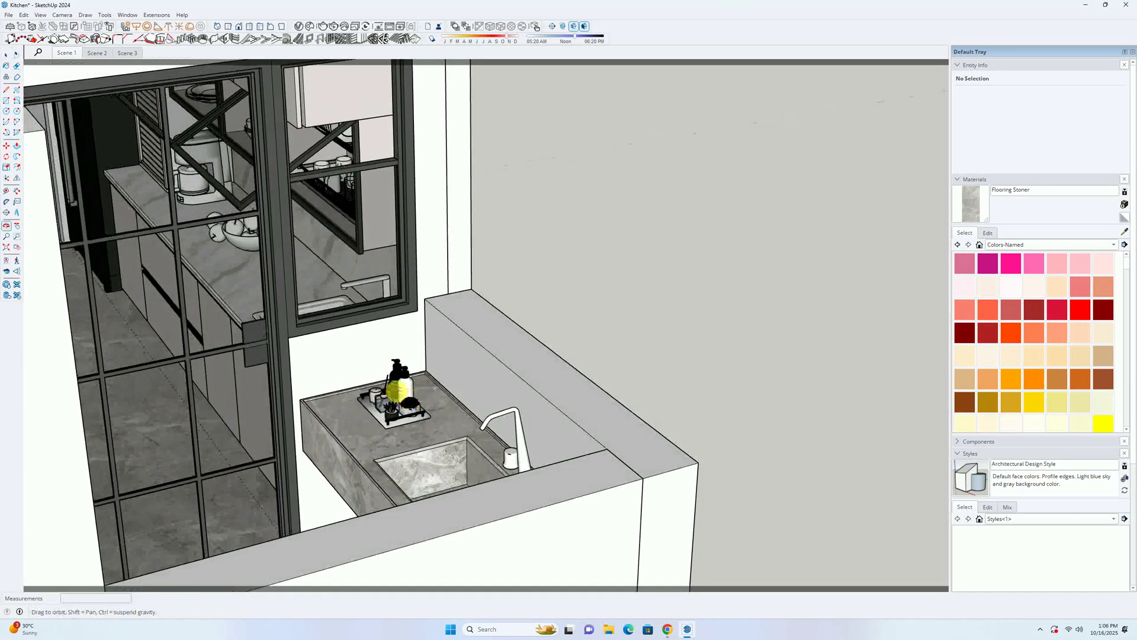
{"action": "mouse_move", "coordinate": [281, 285]}
{"action": "middle_mouse_down"}
{"action": "mouse_move", "coordinate": [462, 272]}
{"action": "mouse_move", "coordinate": [288, 265]}
{"action": "middle_mouse_up"}
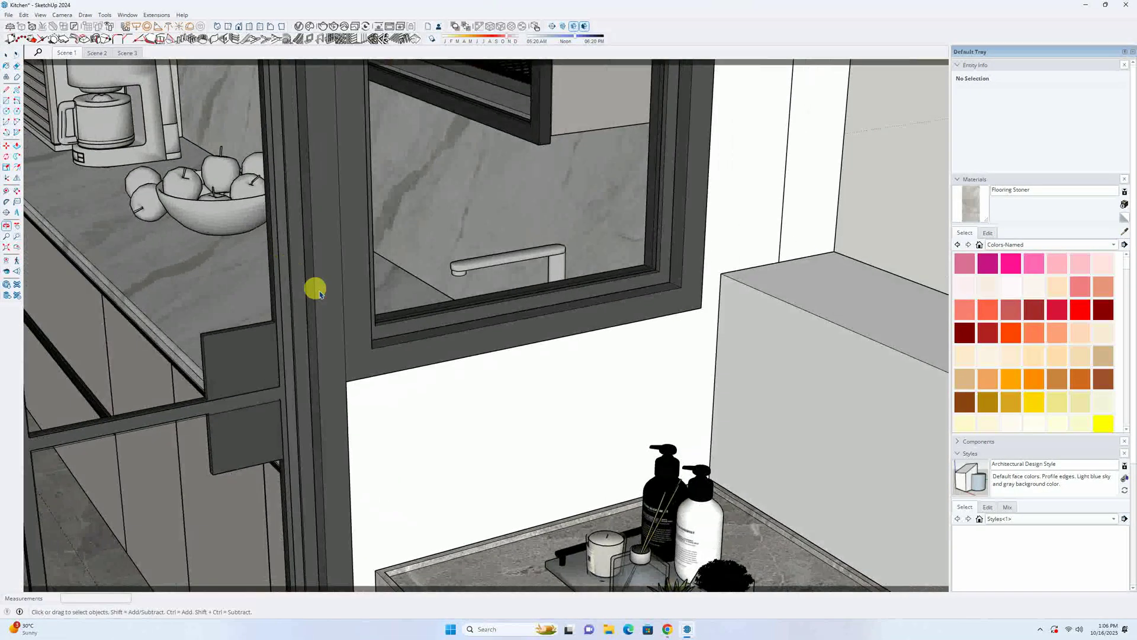
{"action": "middle_click_drag", "start_coordinate": [617, 419], "coordinate": [462, 289]}
{"action": "key", "text": "b"}
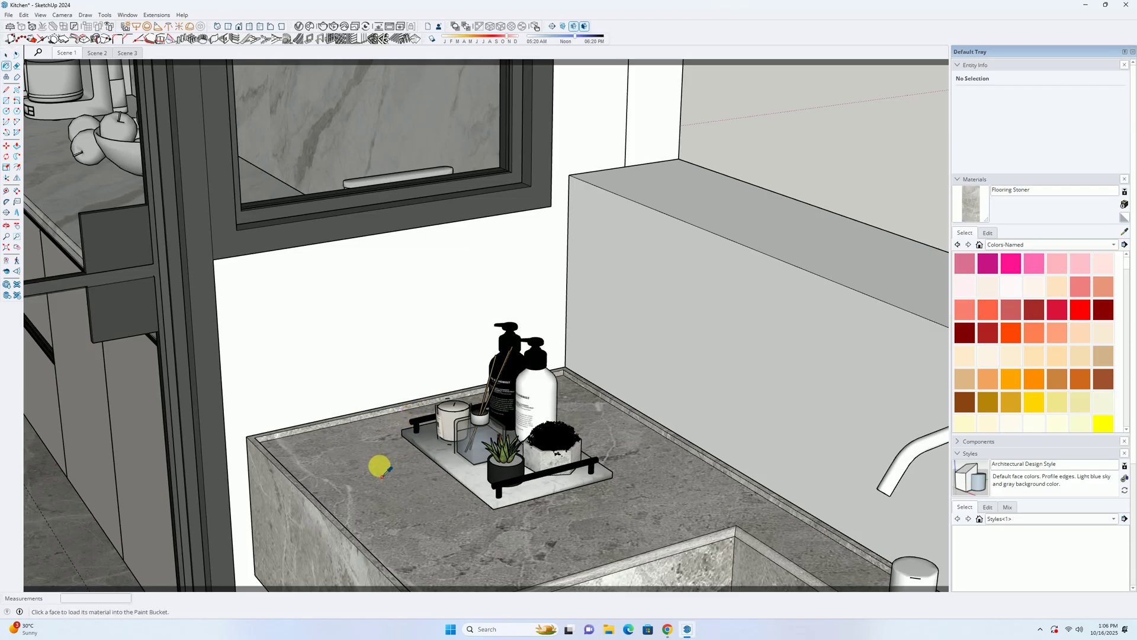
{"action": "key", "text": "space"}
{"action": "scroll", "coordinate": [369, 359], "scroll_direction": "up", "scroll_amount": 5}
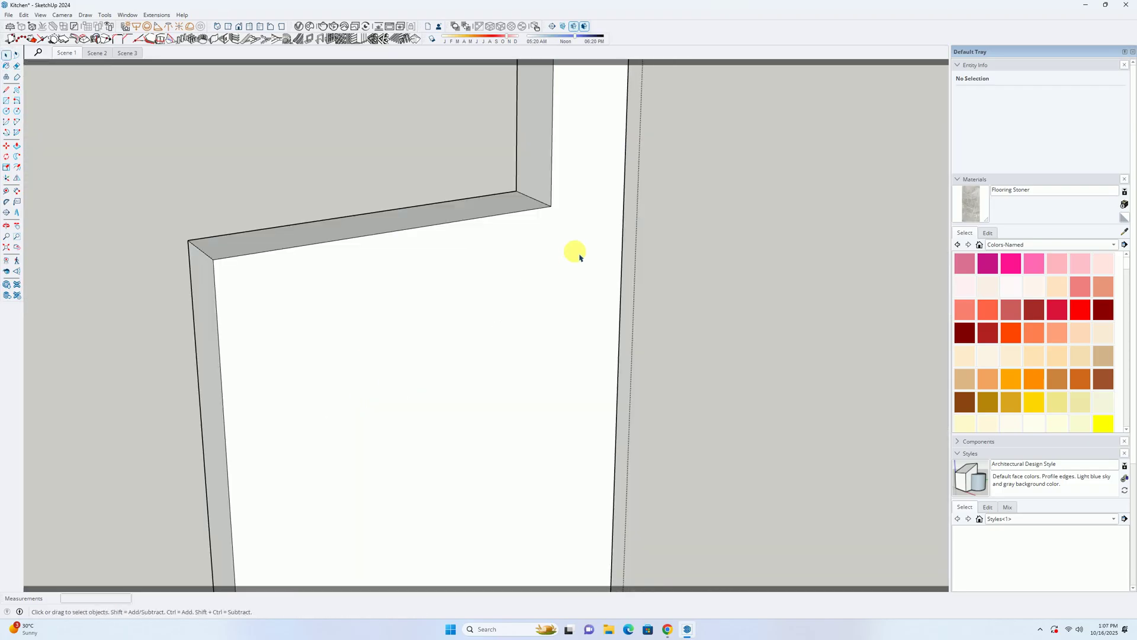
{"action": "left_click", "coordinate": [552, 206]}
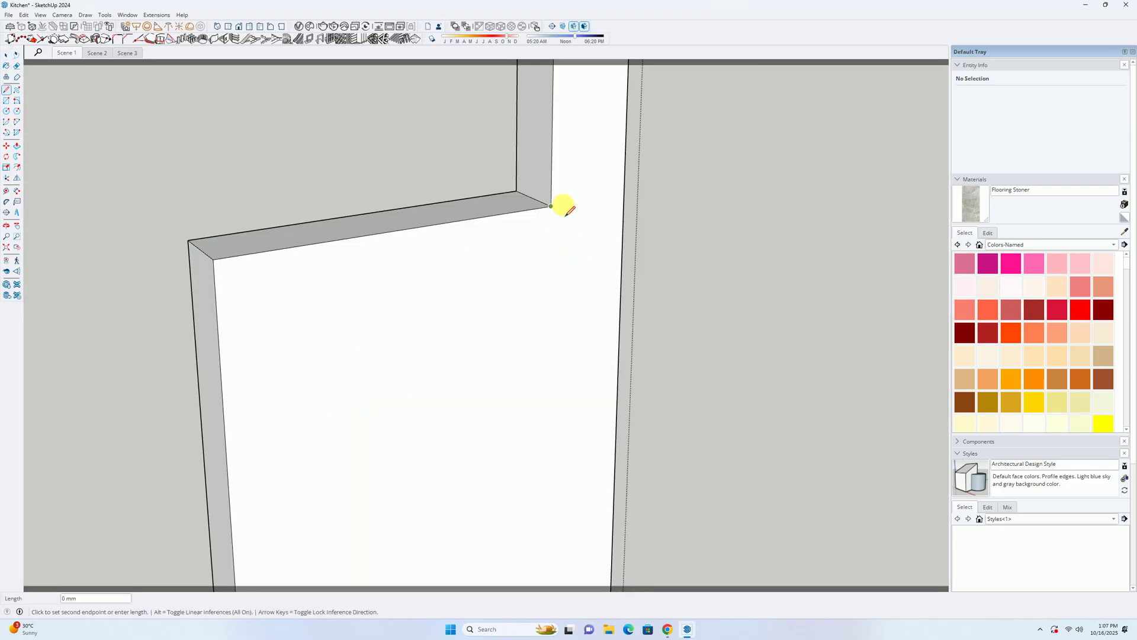
{"action": "left_click", "coordinate": [624, 195]}
{"action": "key", "text": "space"}
Step: Paint the wall face below the window opening with the Flooring Stoner material
{"action": "left_click", "coordinate": [988, 205]}
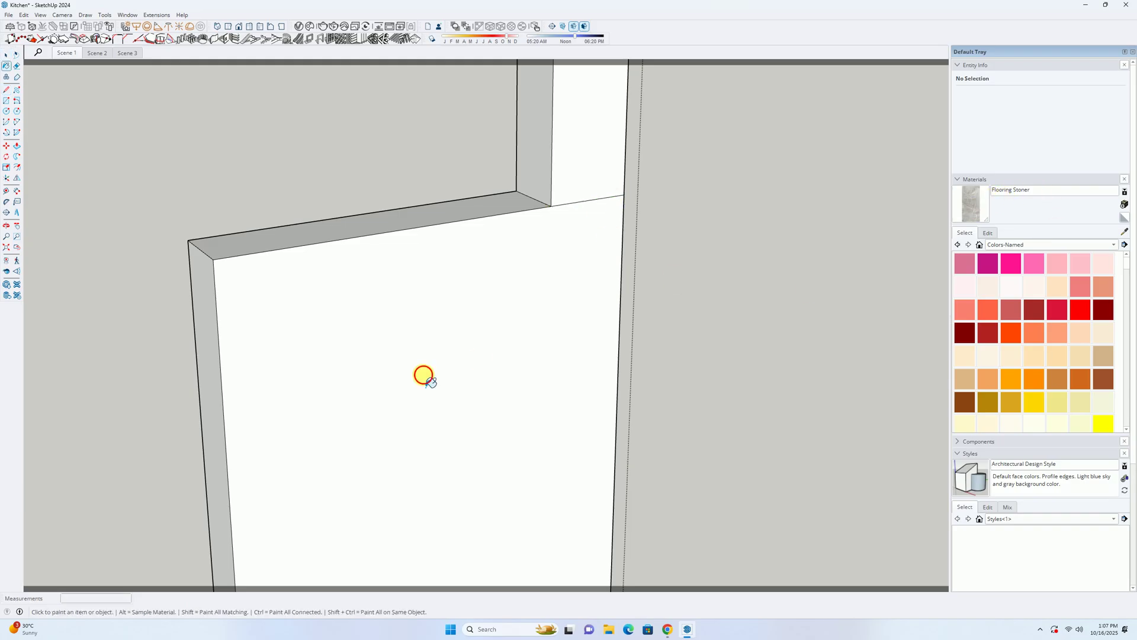
{"action": "left_click", "coordinate": [424, 375]}
{"action": "scroll", "coordinate": [472, 365], "scroll_direction": "down", "scroll_amount": 3}
{"action": "scroll", "coordinate": [426, 233], "scroll_direction": "down", "scroll_amount": 2}
{"action": "mouse_move", "coordinate": [425, 323]}
{"action": "middle_mouse_down"}
{"action": "mouse_move", "coordinate": [506, 338]}
{"action": "mouse_move", "coordinate": [312, 361]}
{"action": "mouse_move", "coordinate": [406, 285]}
{"action": "middle_mouse_up"}
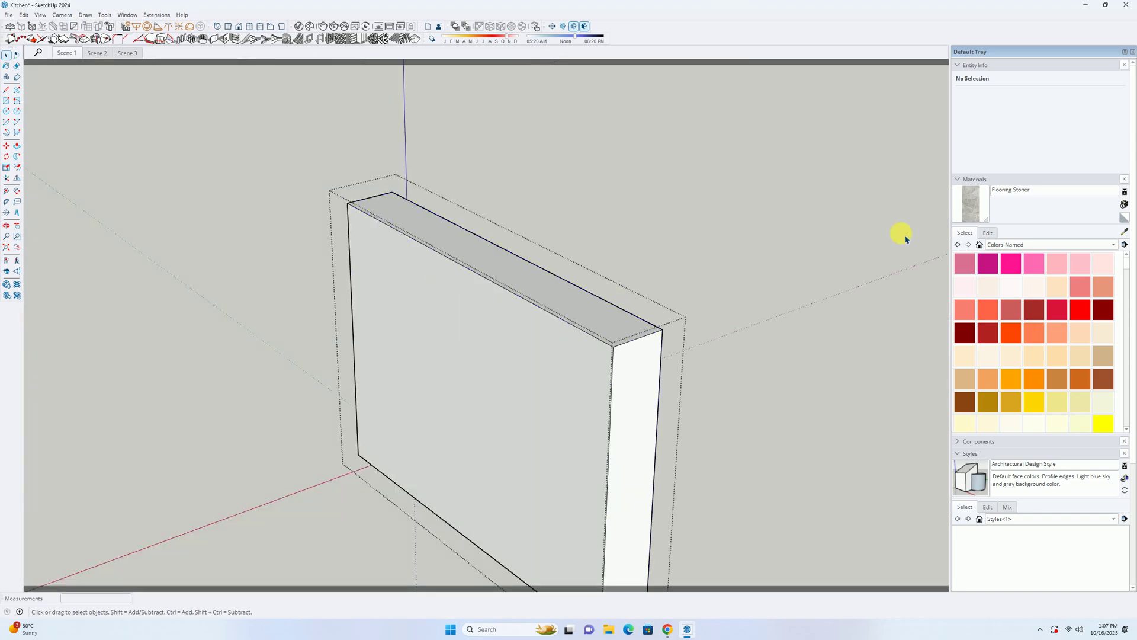
Step: Apply the Flooring Stoner material to the inner faces of the walls enclosing the laundry area
{"action": "left_click", "coordinate": [970, 206]}
{"action": "left_click", "coordinate": [432, 373]}
{"action": "mouse_move", "coordinate": [432, 373]}
{"action": "middle_mouse_down"}
{"action": "mouse_move", "coordinate": [513, 373]}
{"action": "mouse_move", "coordinate": [348, 399]}
{"action": "mouse_move", "coordinate": [601, 487]}
{"action": "mouse_move", "coordinate": [865, 533]}
{"action": "mouse_move", "coordinate": [477, 389]}
{"action": "mouse_move", "coordinate": [626, 472]}
{"action": "mouse_move", "coordinate": [652, 377]}
{"action": "middle_mouse_up"}
{"action": "key", "text": "space"}
{"action": "left_click", "coordinate": [968, 213]}
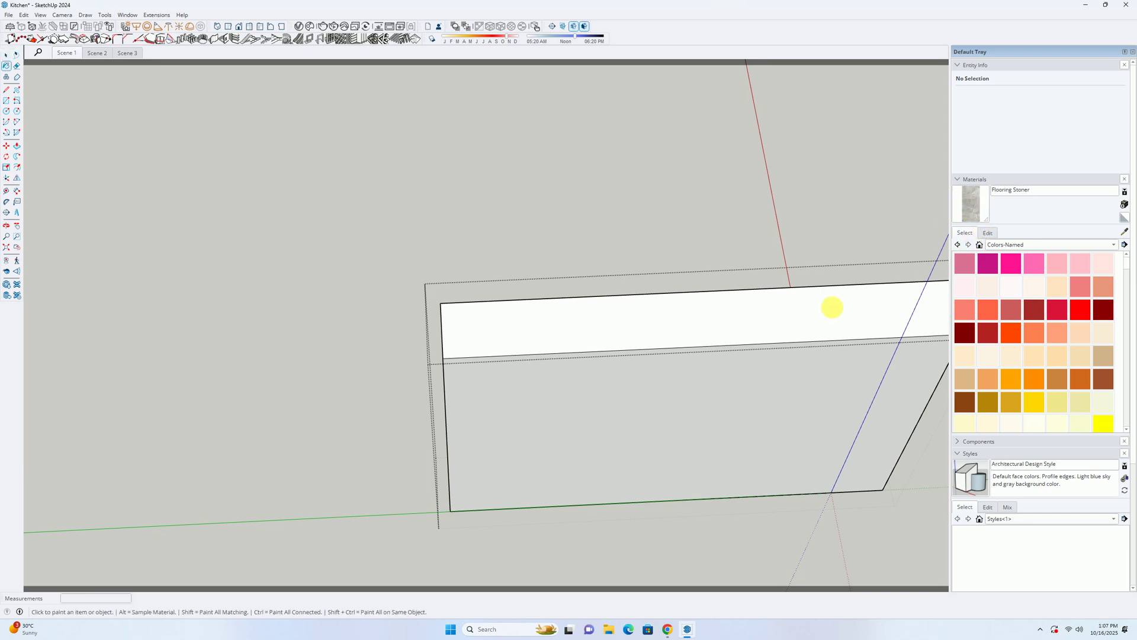
{"action": "left_click", "coordinate": [599, 452]}
{"action": "mouse_move", "coordinate": [599, 452]}
{"action": "middle_mouse_down"}
{"action": "mouse_move", "coordinate": [599, 414]}
{"action": "mouse_move", "coordinate": [543, 424]}
{"action": "mouse_move", "coordinate": [833, 503]}
{"action": "mouse_move", "coordinate": [691, 473]}
{"action": "mouse_move", "coordinate": [752, 368]}
{"action": "mouse_move", "coordinate": [587, 389]}
{"action": "mouse_move", "coordinate": [593, 423]}
{"action": "middle_mouse_up"}
{"action": "left_click", "coordinate": [687, 327]}
{"action": "mouse_move", "coordinate": [687, 327]}
{"action": "middle_mouse_down"}
{"action": "mouse_move", "coordinate": [578, 375]}
{"action": "mouse_move", "coordinate": [774, 322]}
{"action": "mouse_move", "coordinate": [610, 385]}
{"action": "mouse_move", "coordinate": [869, 340]}
{"action": "mouse_move", "coordinate": [660, 378]}
{"action": "mouse_move", "coordinate": [764, 352]}
{"action": "mouse_move", "coordinate": [802, 398]}
{"action": "mouse_move", "coordinate": [711, 373]}
{"action": "middle_mouse_up"}
Step: Split the window wall with a line from the opening's upper corner to its edge and paint the strip below with Flooring Stoner
{"action": "double_click", "coordinate": [681, 357]}
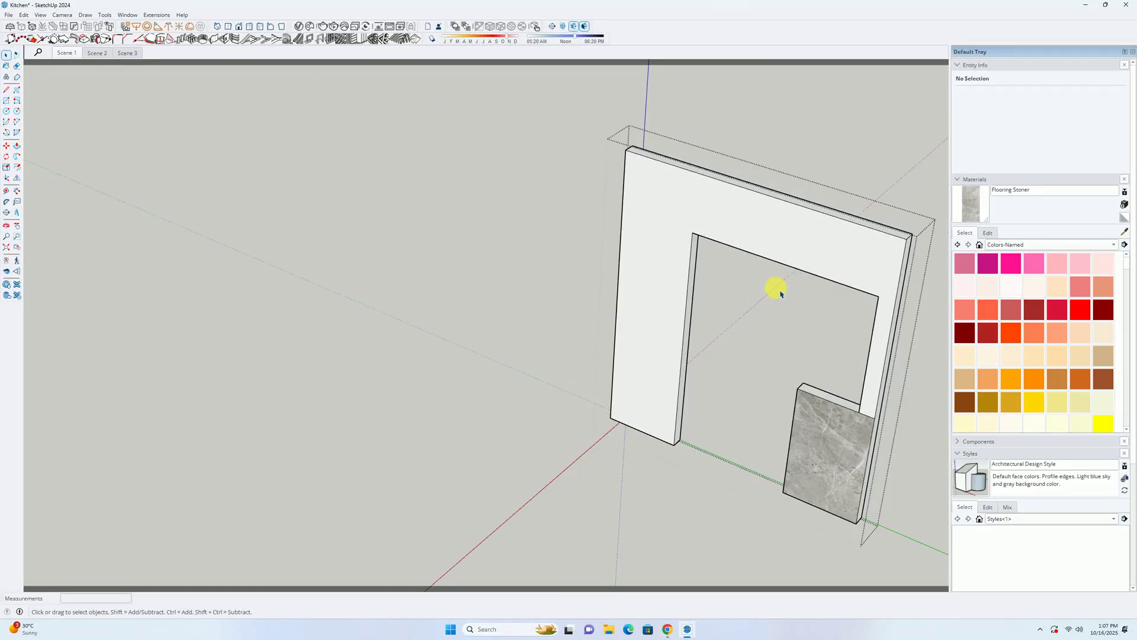
{"action": "left_click", "coordinate": [692, 234]}
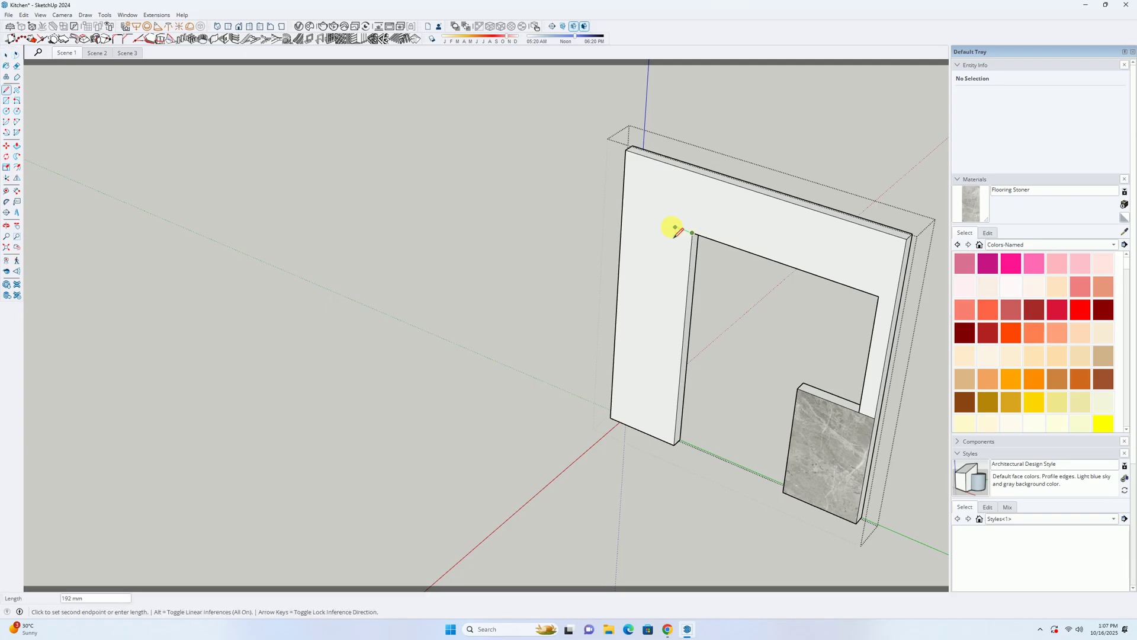
{"action": "left_click", "coordinate": [619, 210]}
{"action": "left_click", "coordinate": [974, 212]}
{"action": "left_click", "coordinate": [648, 307]}
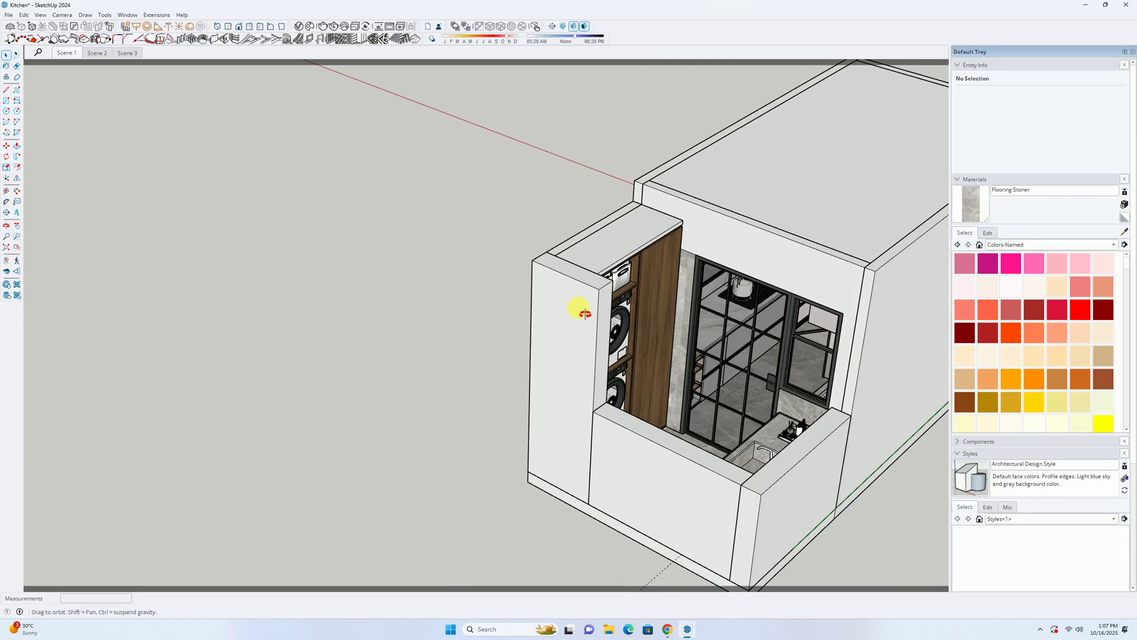
Step: Check the edge above the stone-painted wall strip and view the laundry area from outside
{"action": "scroll", "coordinate": [593, 296], "scroll_direction": "up", "scroll_amount": 3}
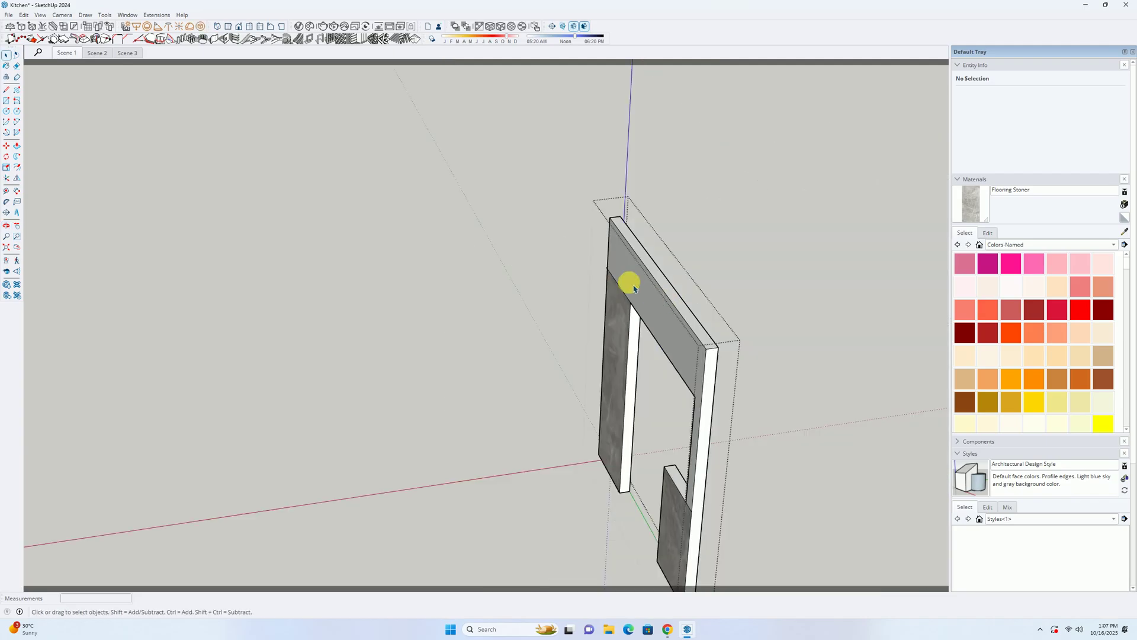
{"action": "scroll", "coordinate": [607, 273], "scroll_direction": "up", "scroll_amount": 6}
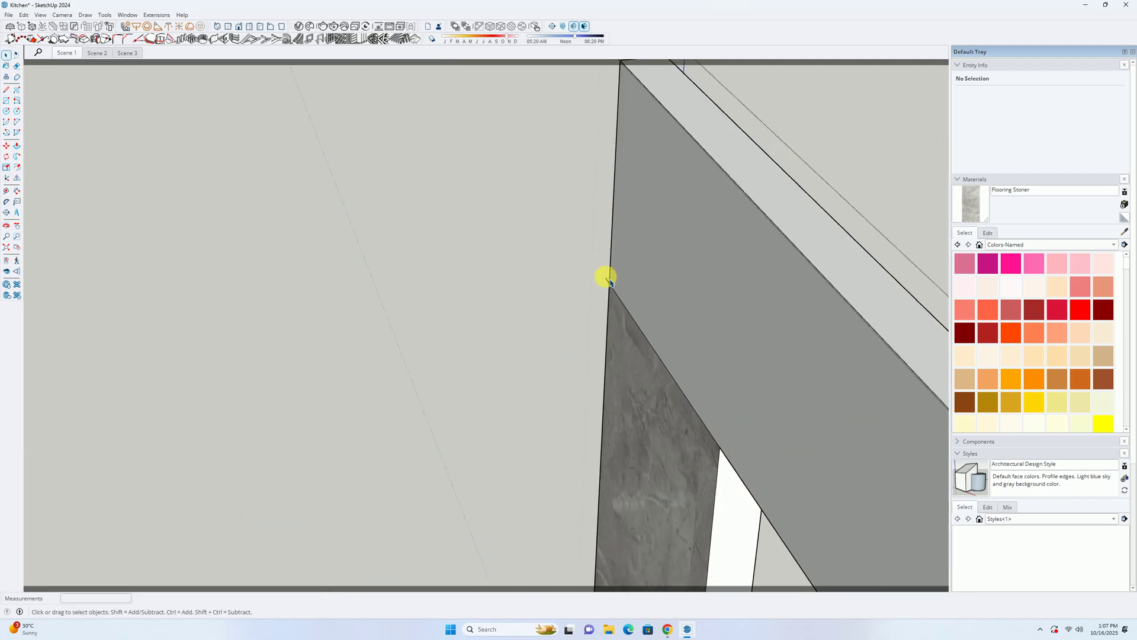
{"action": "left_click", "coordinate": [611, 286]}
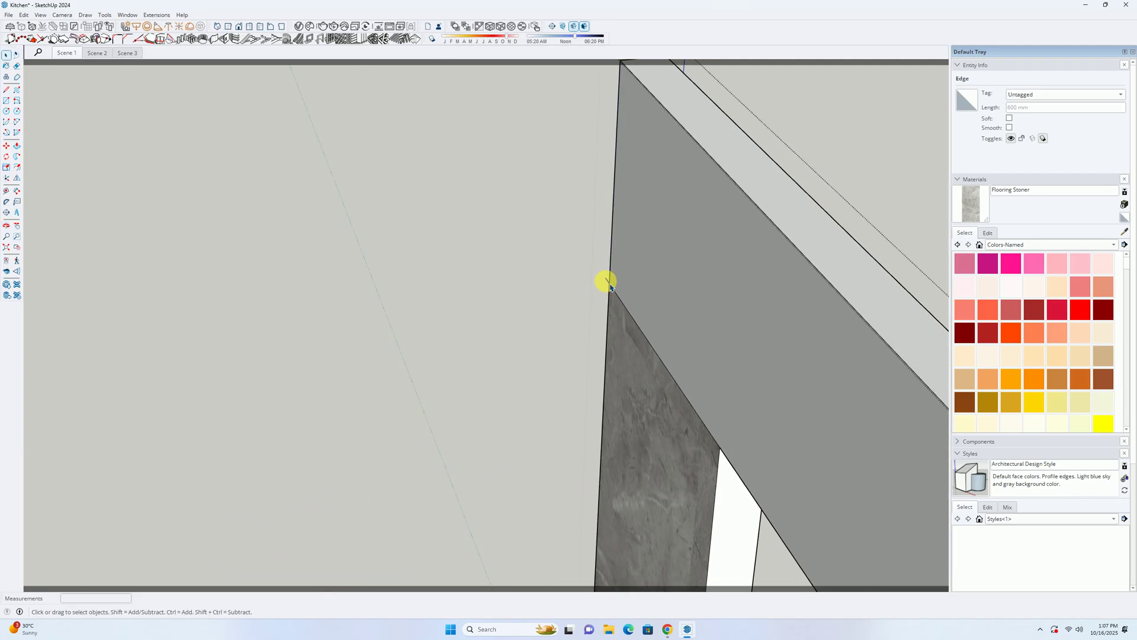
{"action": "scroll", "coordinate": [611, 288], "scroll_direction": "down", "scroll_amount": 10}
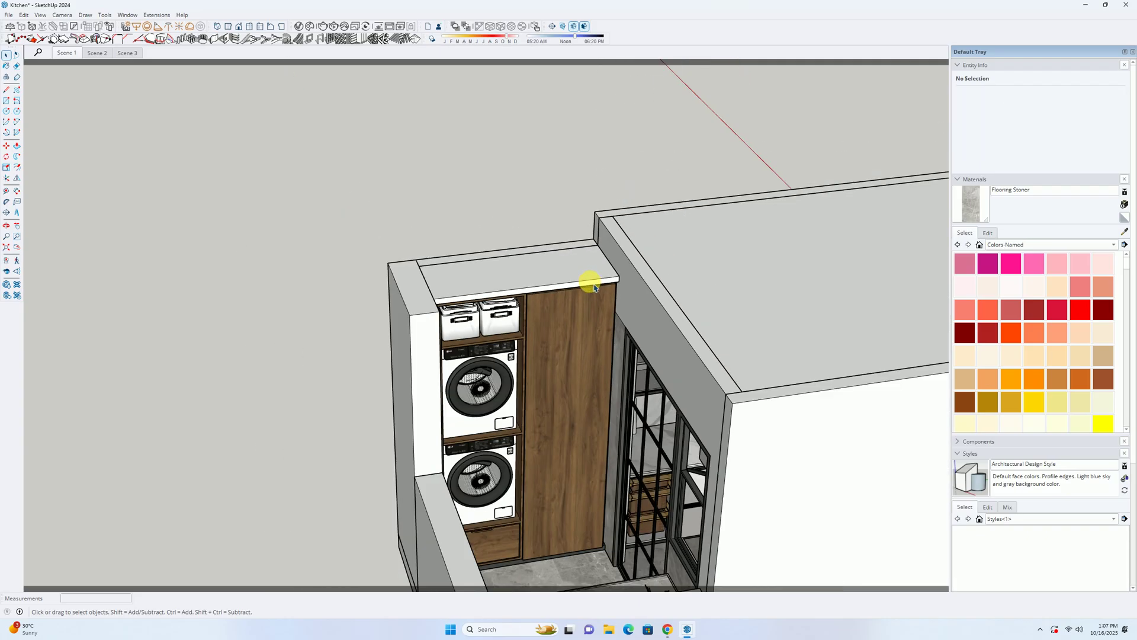
{"action": "middle_click_drag", "start_coordinate": [581, 333], "coordinate": [732, 406]}
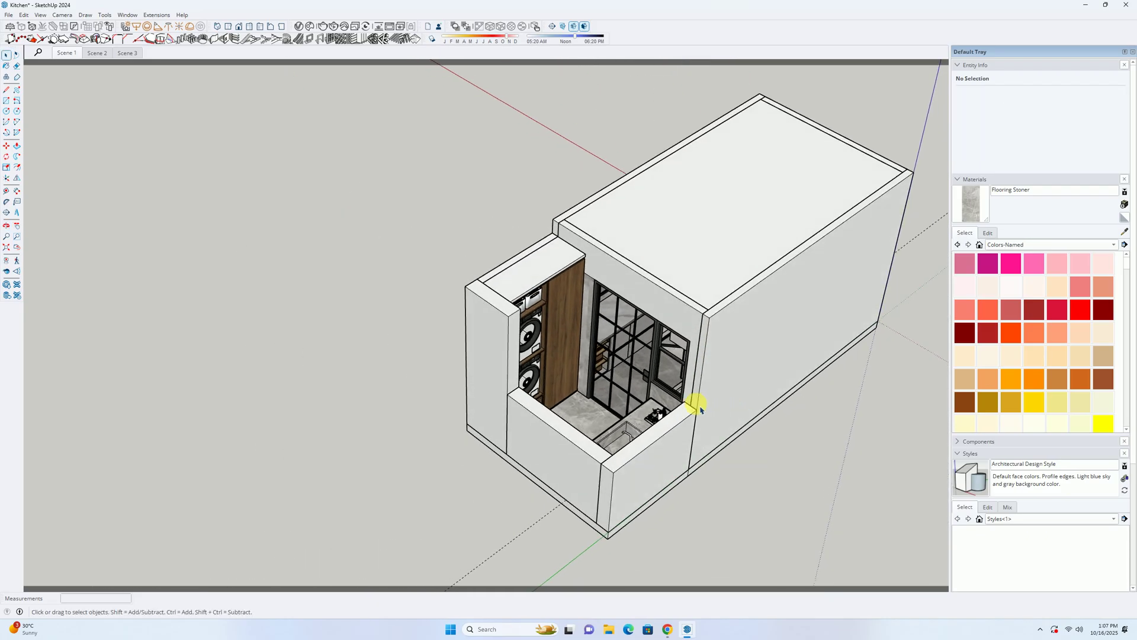
Step: Sample the [0135_DarkGray]1 material from the frame of the kitchen's glass partition
{"action": "middle_click_drag", "start_coordinate": [666, 391], "coordinate": [586, 272]}
{"action": "scroll", "coordinate": [409, 180], "scroll_direction": "up", "scroll_amount": 5}
{"action": "middle_click_drag", "start_coordinate": [409, 180], "coordinate": [630, 380]}
{"action": "scroll", "coordinate": [356, 285], "scroll_direction": "up", "scroll_amount": 3}
{"action": "scroll", "coordinate": [650, 376], "scroll_direction": "up", "scroll_amount": 6}
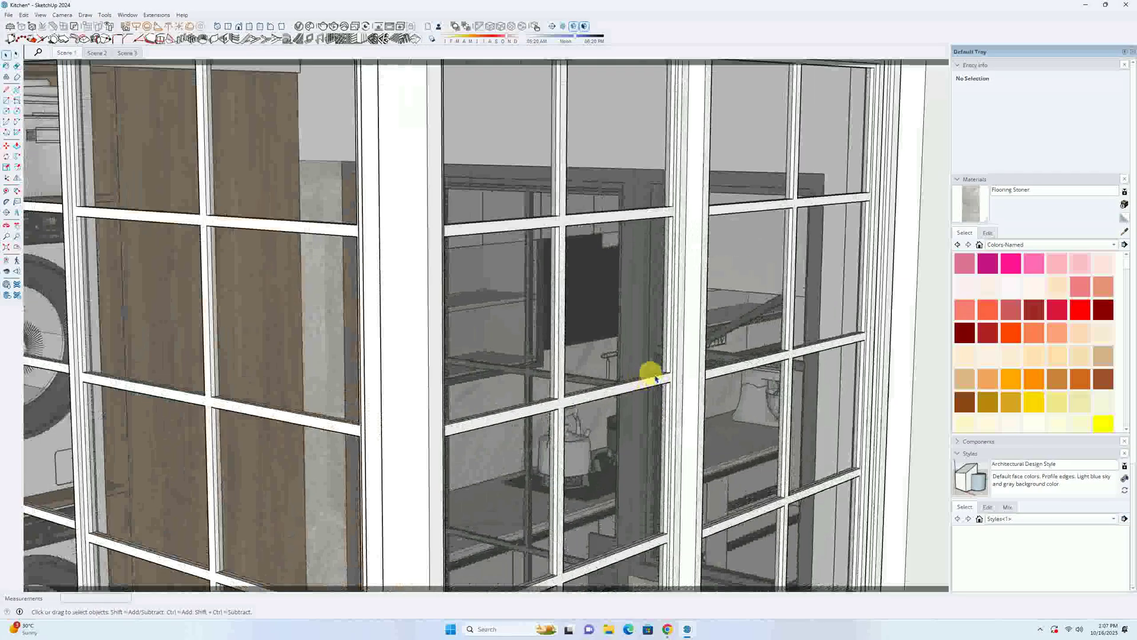
{"action": "middle_click_drag", "start_coordinate": [649, 329], "coordinate": [394, 357]}
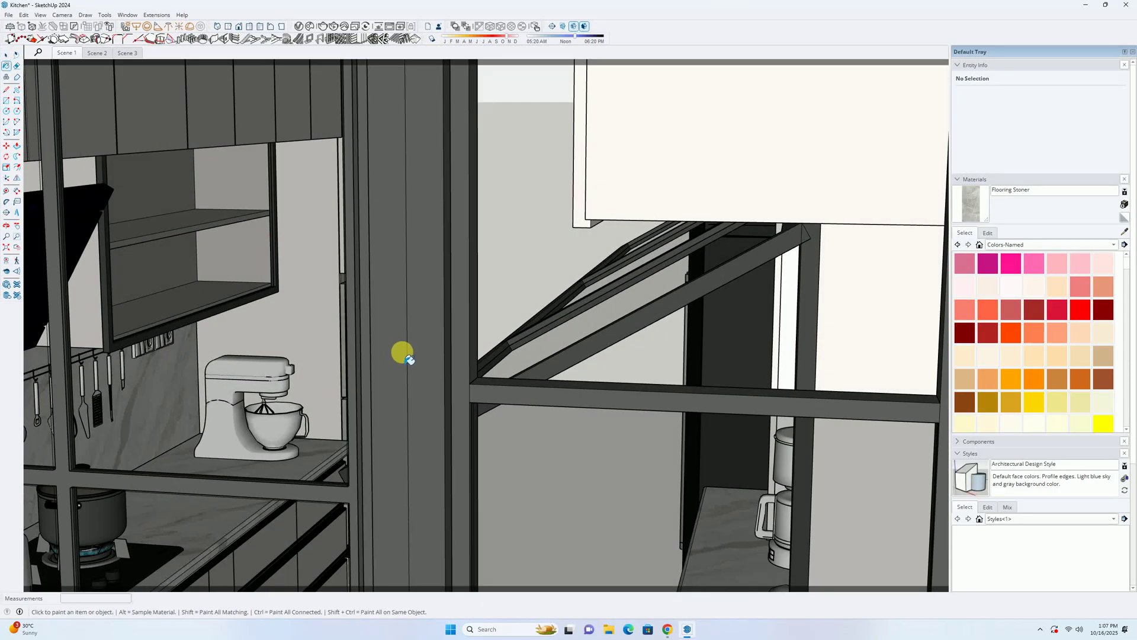
{"action": "left_click", "coordinate": [416, 316], "text": "alt"}
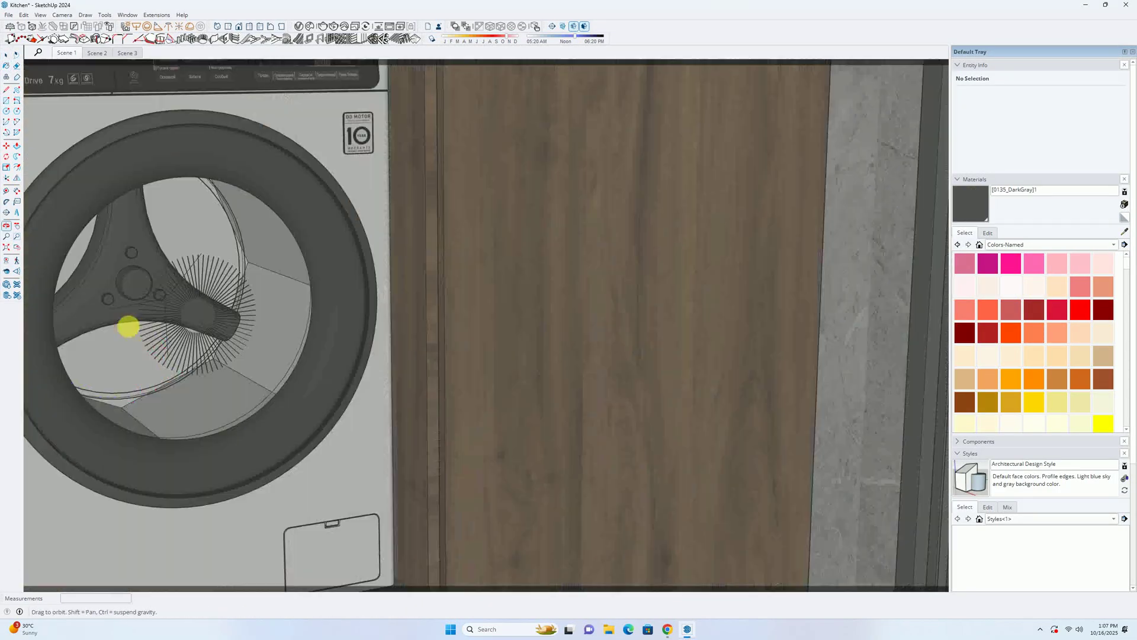
{"action": "middle_click_drag", "start_coordinate": [127, 326], "coordinate": [210, 308]}
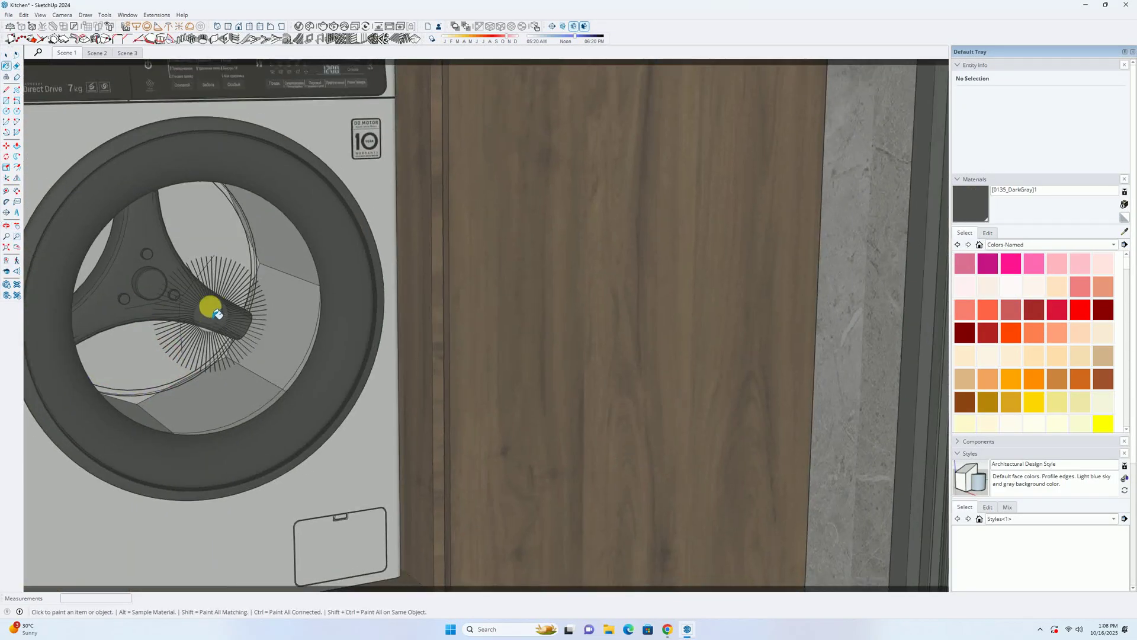
Step: Paint the outer frame and both sashes of one exterior corner sliding window with the sampled dark gray material
{"action": "left_click", "coordinate": [7, 264]}
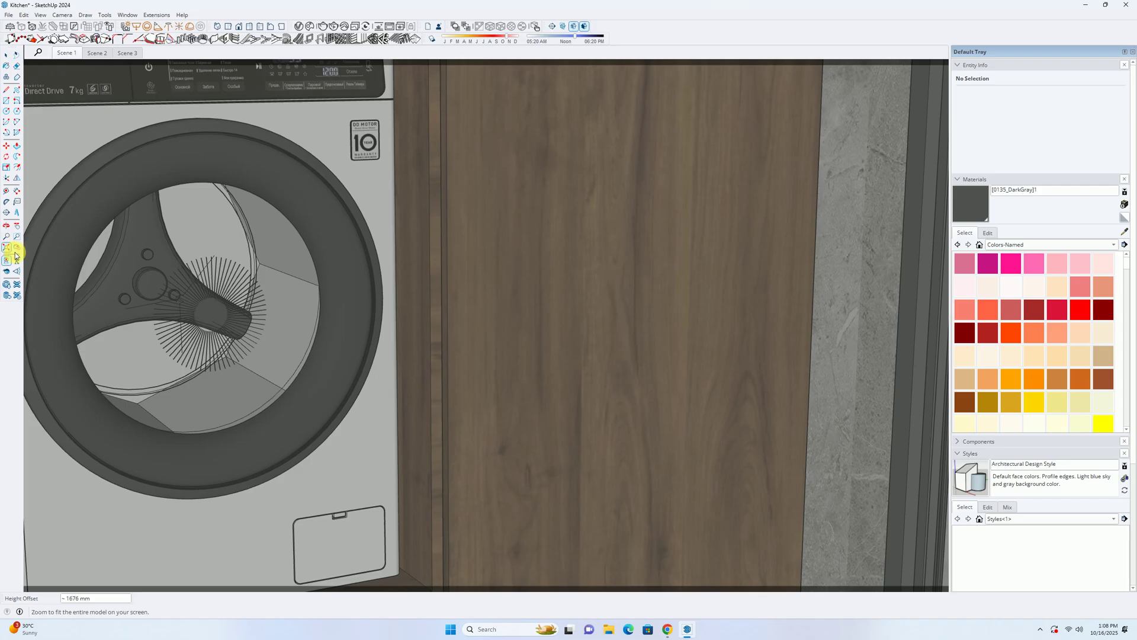
{"action": "left_click", "coordinate": [14, 254]}
{"action": "middle_click_drag", "start_coordinate": [94, 279], "coordinate": [298, 344]}
{"action": "scroll", "coordinate": [302, 379], "scroll_direction": "up", "scroll_amount": 5}
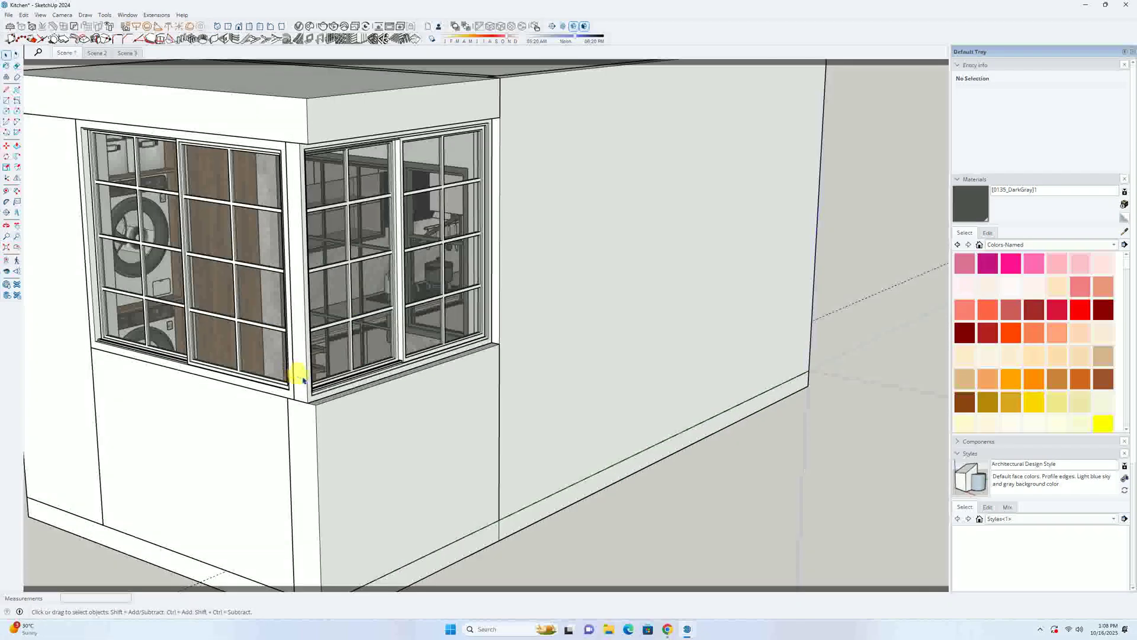
{"action": "left_click", "coordinate": [303, 380]}
{"action": "scroll", "coordinate": [301, 370], "scroll_direction": "up", "scroll_amount": 6}
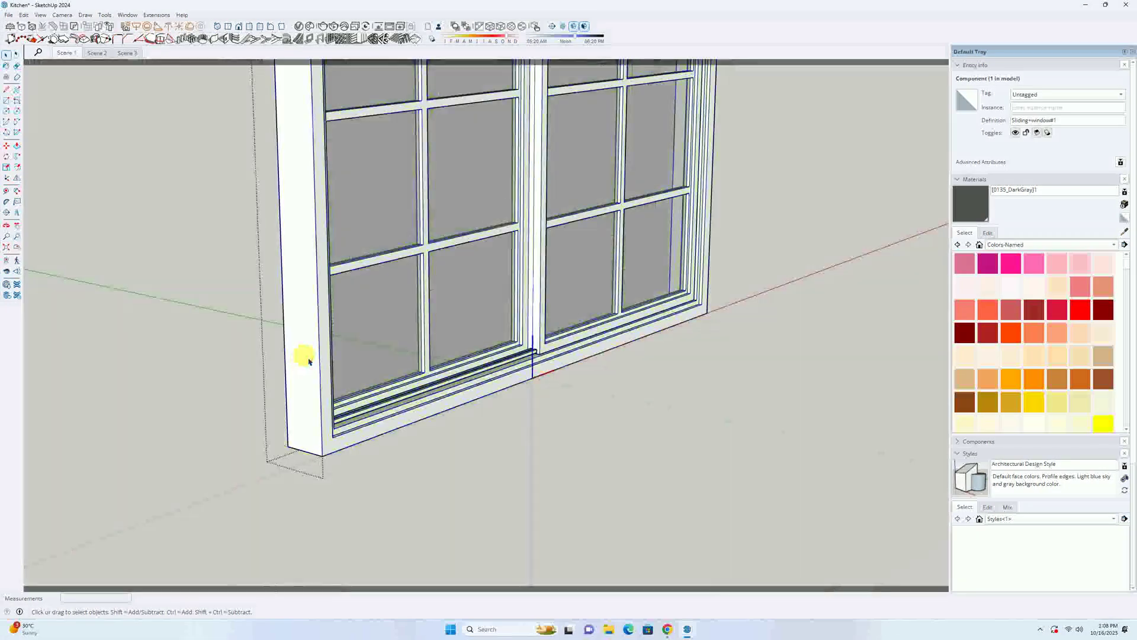
{"action": "key", "text": "Delete"}
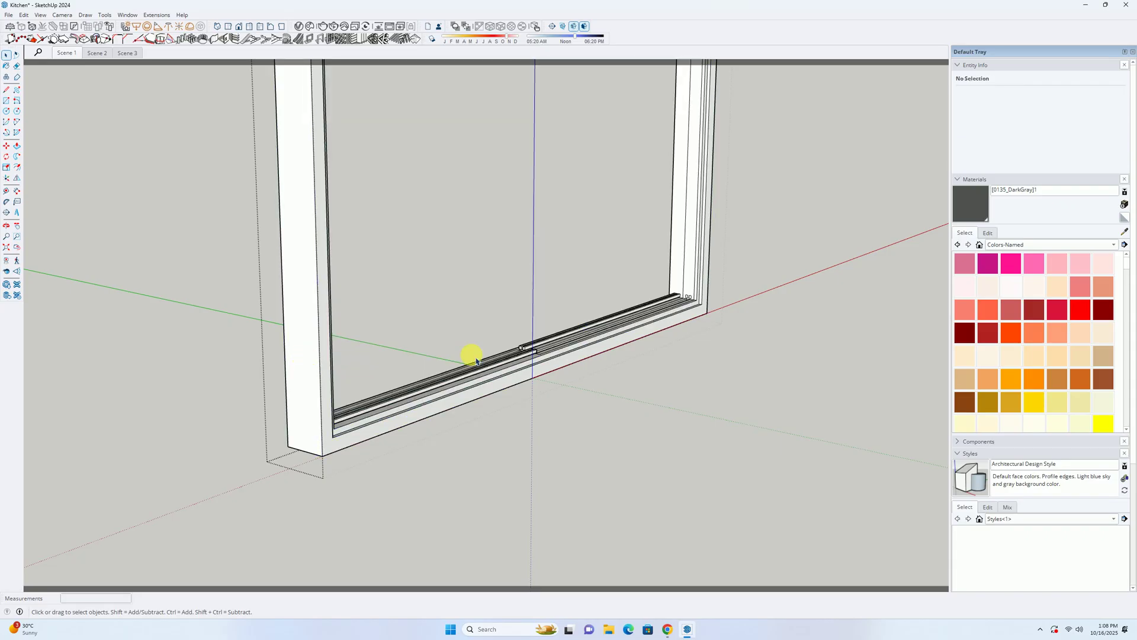
{"action": "key", "text": "b"}
{"action": "left_click", "coordinate": [604, 342]}
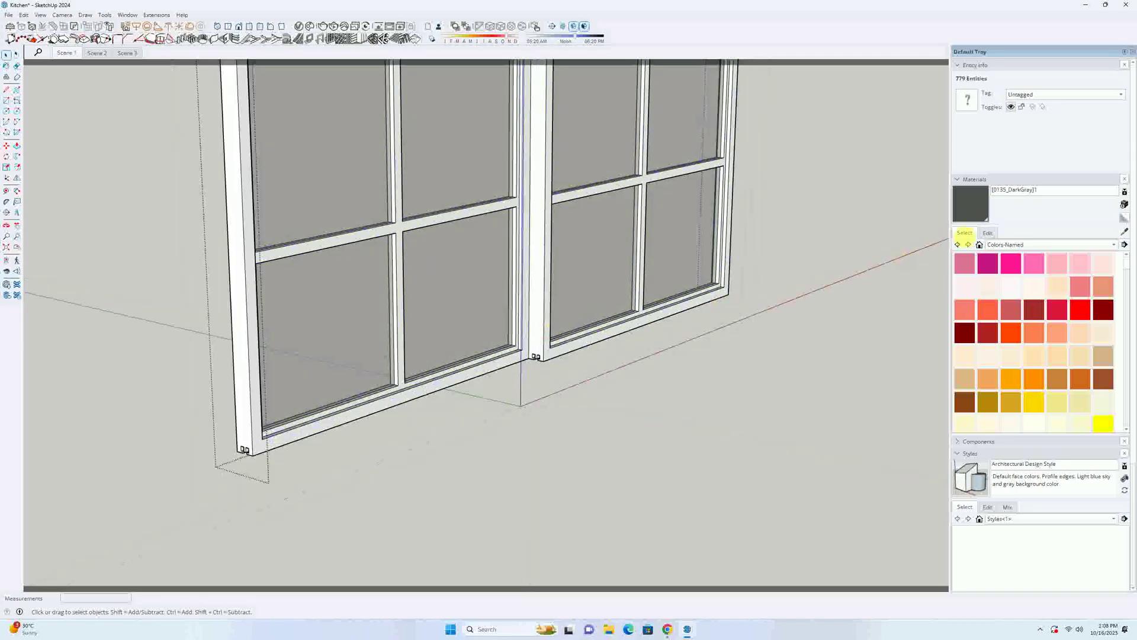
{"action": "key", "text": "b"}
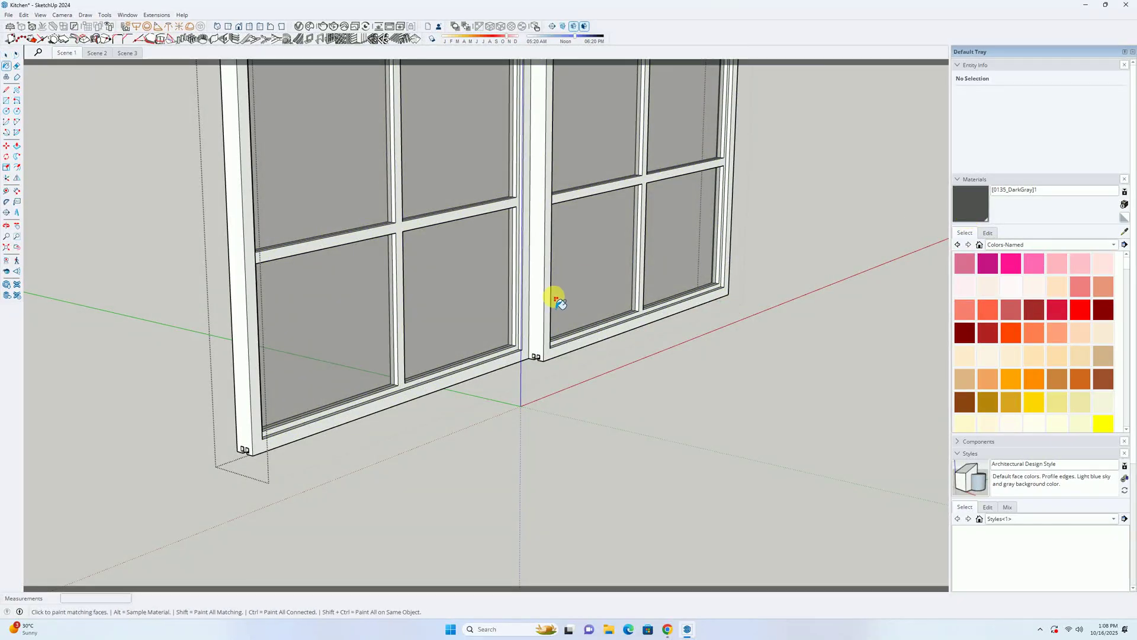
{"action": "left_click", "coordinate": [555, 301]}
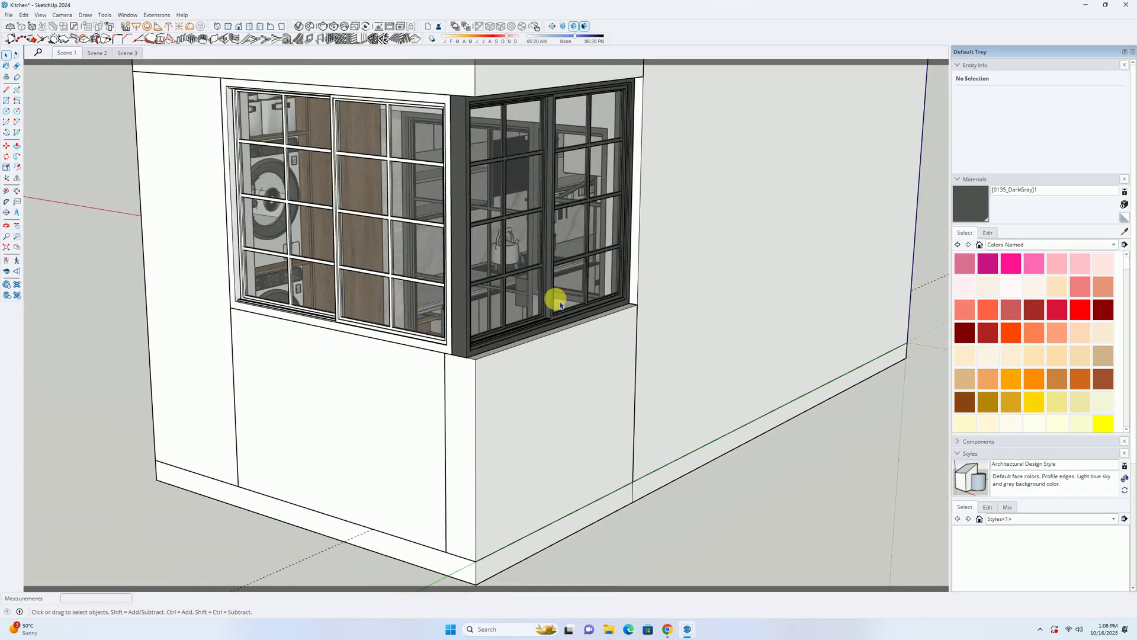
Step: Open the adjoining sliding window at the corner and paint its outer frame dark gray
{"action": "scroll", "coordinate": [560, 305], "scroll_direction": "down", "scroll_amount": 2}
{"action": "scroll", "coordinate": [465, 321], "scroll_direction": "up", "scroll_amount": 4}
{"action": "double_click", "coordinate": [469, 359]}
{"action": "scroll", "coordinate": [469, 360], "scroll_direction": "up", "scroll_amount": 1}
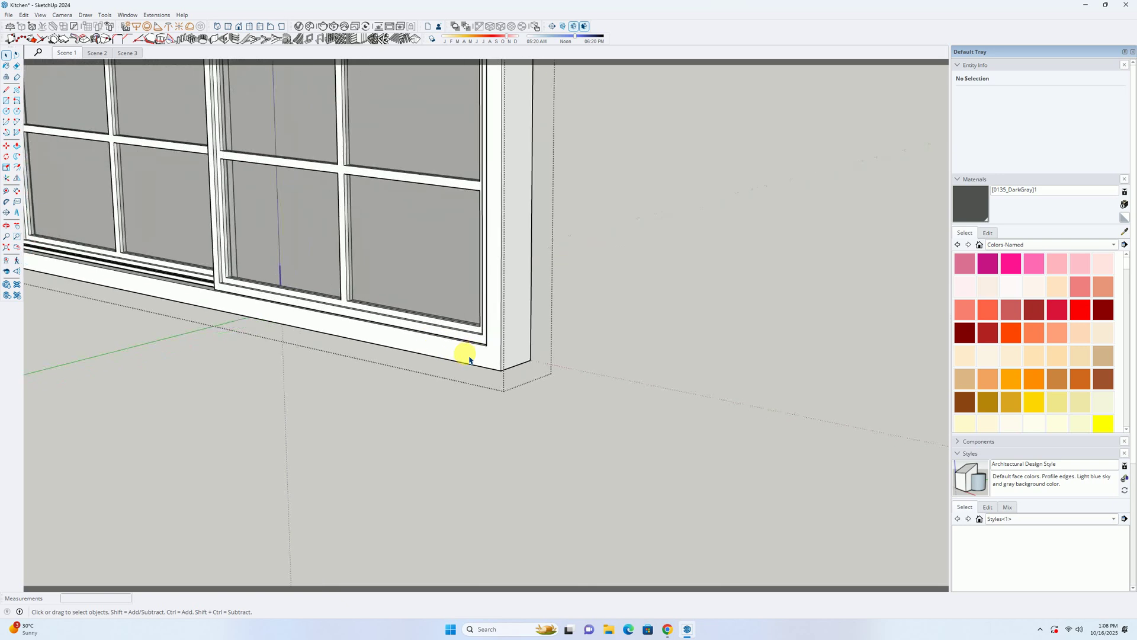
{"action": "left_click", "coordinate": [488, 353]}
{"action": "key", "text": "Delete"}
{"action": "key", "text": "b"}
{"action": "left_click", "coordinate": [531, 347], "text": "shift"}
{"action": "key", "text": "space"}
{"action": "key", "text": "Escape"}
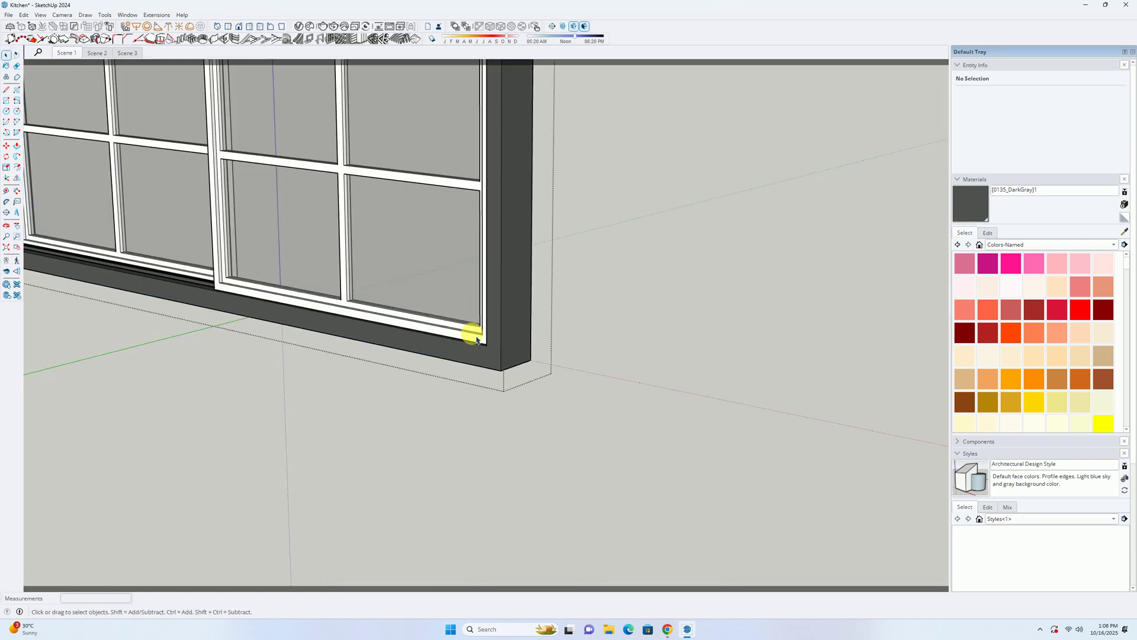
Step: Paint the sashes and glazing bars of the adjoining sliding window with the same dark gray material
{"action": "triple_click", "coordinate": [478, 341]}
{"action": "left_click", "coordinate": [563, 332]}
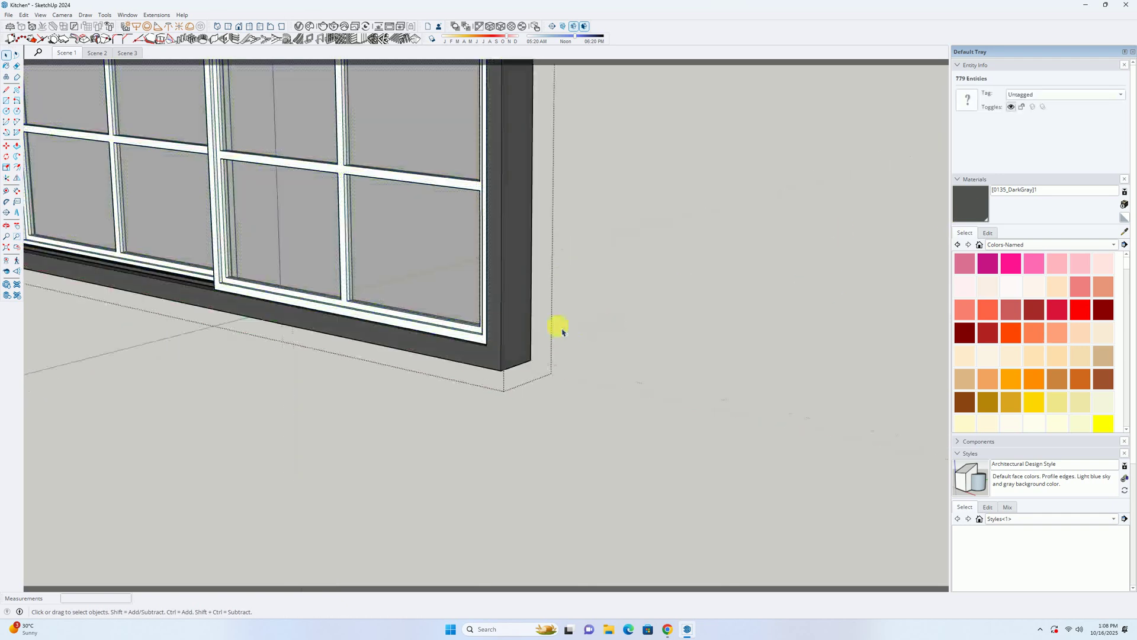
{"action": "double_click", "coordinate": [469, 336]}
{"action": "left_click", "coordinate": [972, 209]}
{"action": "left_click", "coordinate": [469, 338]}
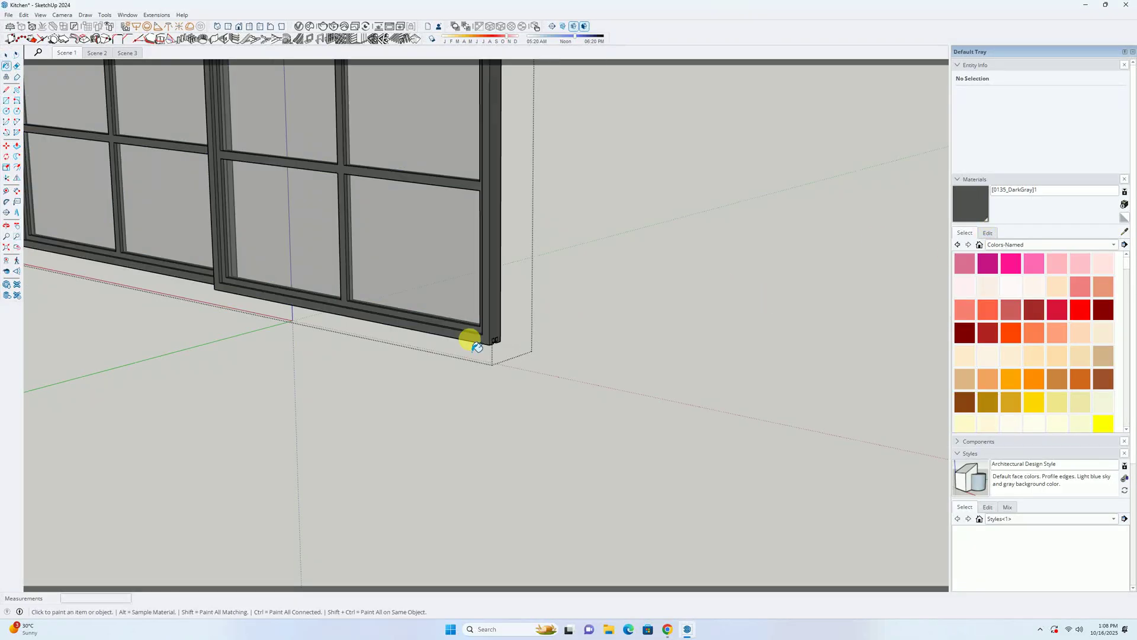
{"action": "key", "text": "space"}
Step: Select both corner windows and hide them to expose the tops of the low walls
{"action": "scroll", "coordinate": [485, 330], "scroll_direction": "up", "scroll_amount": 5}
{"action": "scroll", "coordinate": [498, 329], "scroll_direction": "down", "scroll_amount": 8}
{"action": "middle_click_drag", "start_coordinate": [426, 305], "coordinate": [614, 399]}
{"action": "scroll", "coordinate": [383, 276], "scroll_direction": "up", "scroll_amount": 6}
{"action": "scroll", "coordinate": [368, 363], "scroll_direction": "up", "scroll_amount": 3}
{"action": "key", "text": "space"}
{"action": "left_click", "coordinate": [332, 379]}
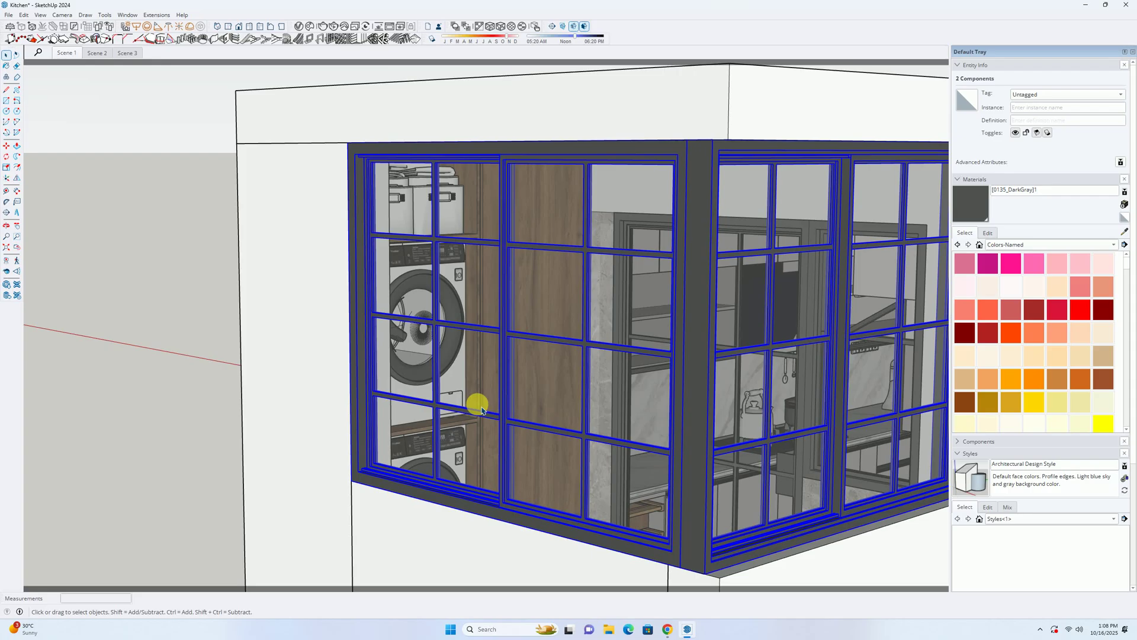
{"action": "key", "text": "Delete"}
{"action": "middle_click_drag", "start_coordinate": [568, 428], "coordinate": [364, 346]}
{"action": "scroll", "coordinate": [361, 349], "scroll_direction": "up", "scroll_amount": 3}
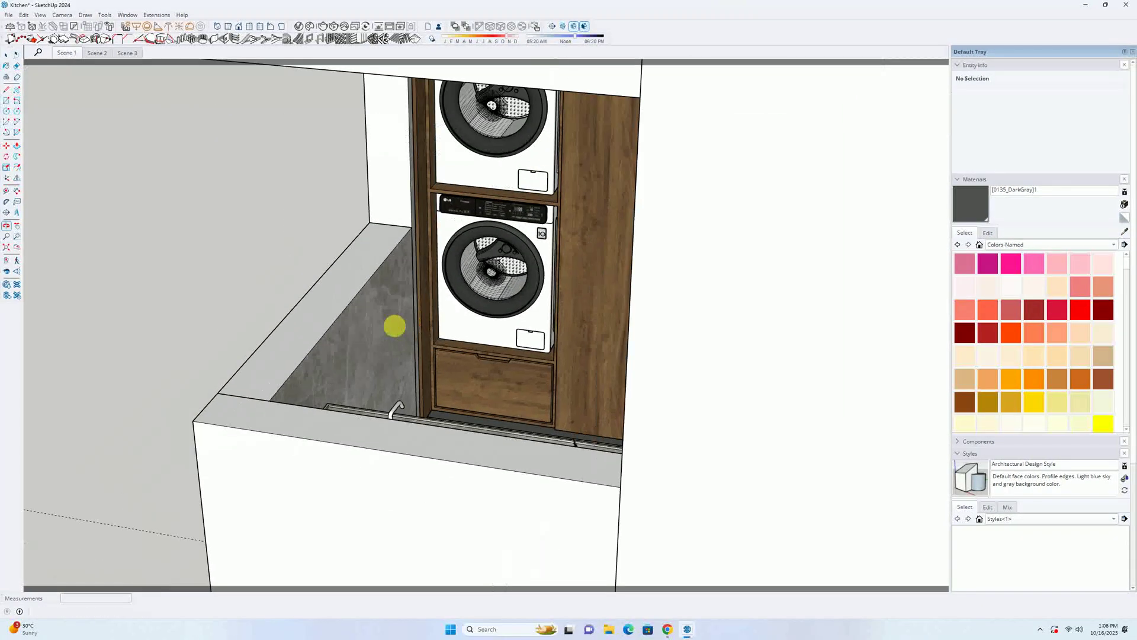
Step: Paint the top faces of both low walls around the laundry area with the sampled Flooring Stoner material
{"action": "double_click", "coordinate": [340, 360]}
{"action": "key", "text": "b"}
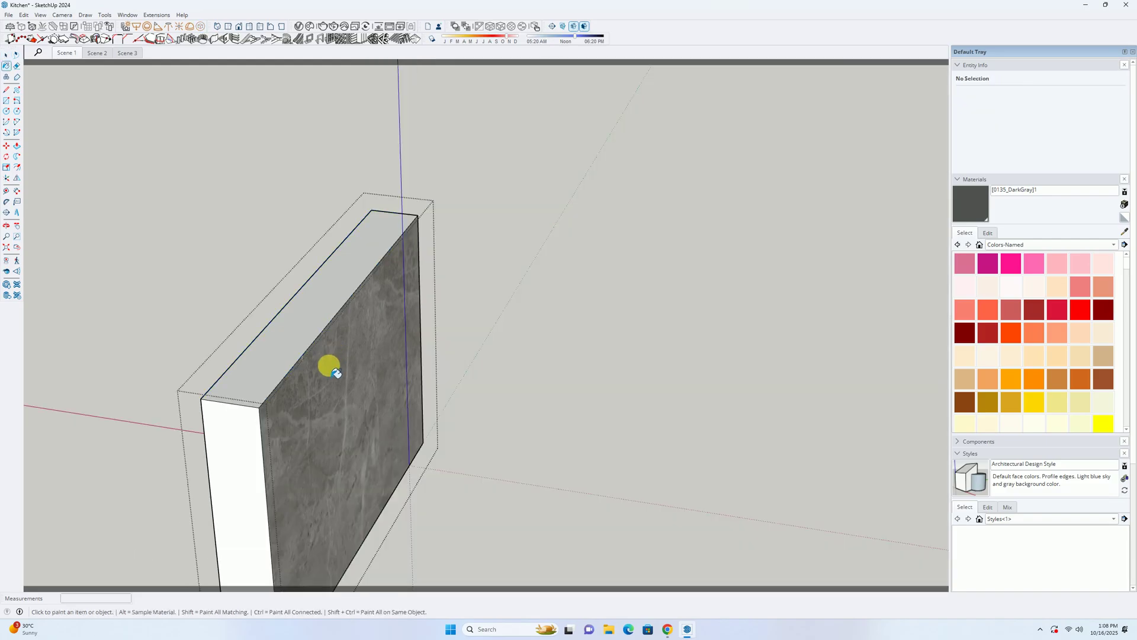
{"action": "left_click", "coordinate": [328, 383], "text": "alt"}
{"action": "left_click", "coordinate": [298, 345]}
{"action": "key", "text": "space"}
{"action": "key", "text": "Escape"}
{"action": "mouse_move", "coordinate": [292, 377]}
{"action": "middle_mouse_down", "text": "shift"}
{"action": "mouse_move", "coordinate": [335, 329]}
{"action": "mouse_move", "coordinate": [300, 395]}
{"action": "mouse_move", "coordinate": [495, 389]}
{"action": "mouse_move", "coordinate": [393, 333]}
{"action": "mouse_move", "coordinate": [299, 325]}
{"action": "middle_mouse_up", "text": "shift"}
{"action": "double_click", "coordinate": [299, 396]}
{"action": "key", "text": "b"}
{"action": "left_click", "coordinate": [295, 389]}
{"action": "key", "text": "space"}
{"action": "key", "text": "Escape"}
{"action": "scroll", "coordinate": [291, 227], "scroll_direction": "up", "scroll_amount": 3}
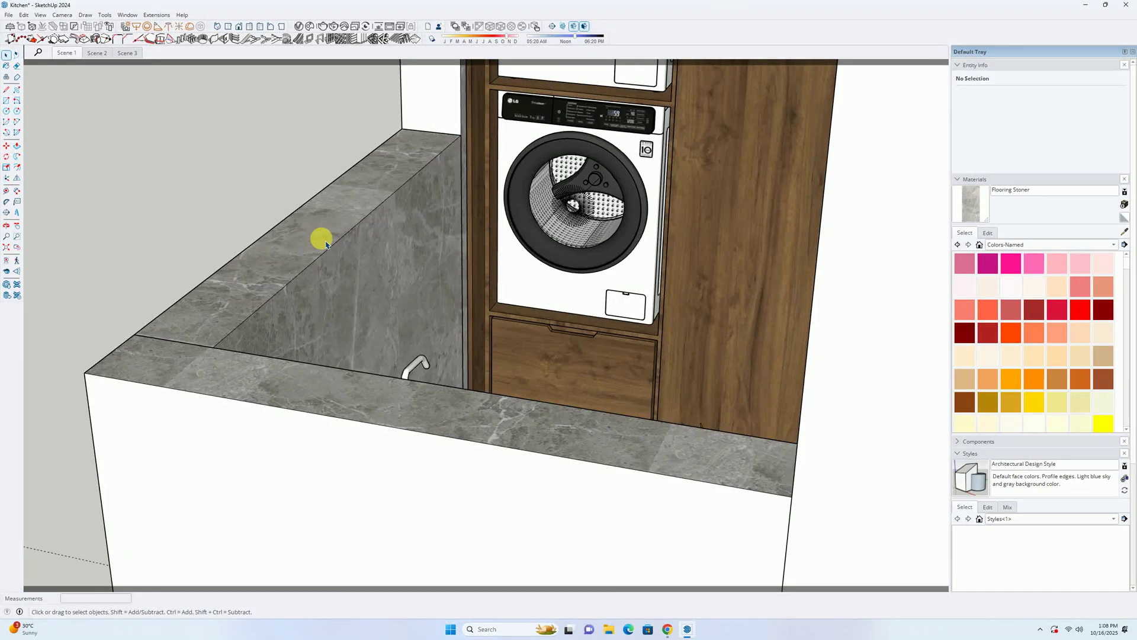
Step: Unhide the corner windows and check the stone-painted wall corner beside the sink from inside
{"action": "key", "text": "shift+h"}
{"action": "middle_click_drag", "start_coordinate": [327, 240], "coordinate": [7, 241]}
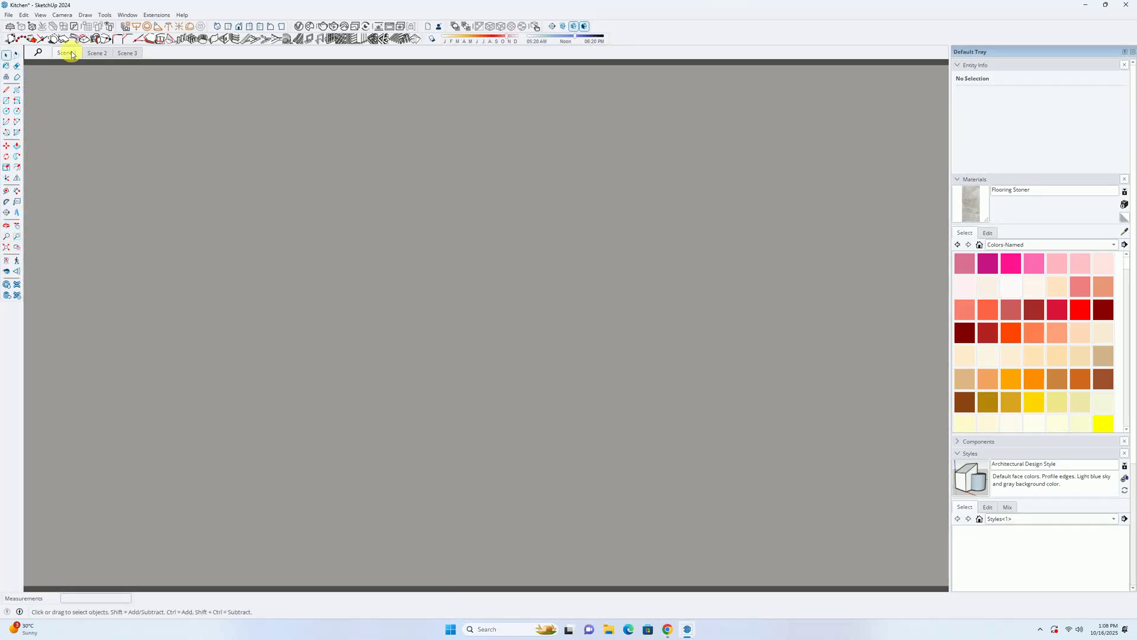
{"action": "middle_click_drag", "start_coordinate": [275, 193], "coordinate": [526, 333]}
{"action": "scroll", "coordinate": [438, 311], "scroll_direction": "up", "scroll_amount": 8}
{"action": "middle_click_drag", "start_coordinate": [372, 284], "coordinate": [47, 308]}
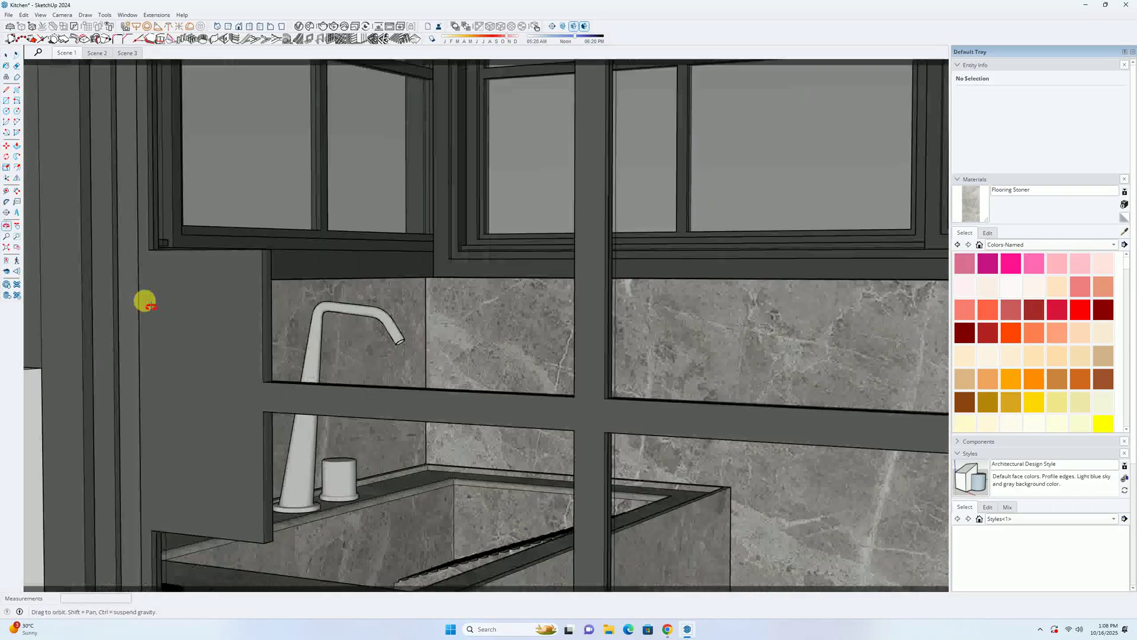
{"action": "middle_click_drag", "start_coordinate": [517, 313], "coordinate": [474, 266]}
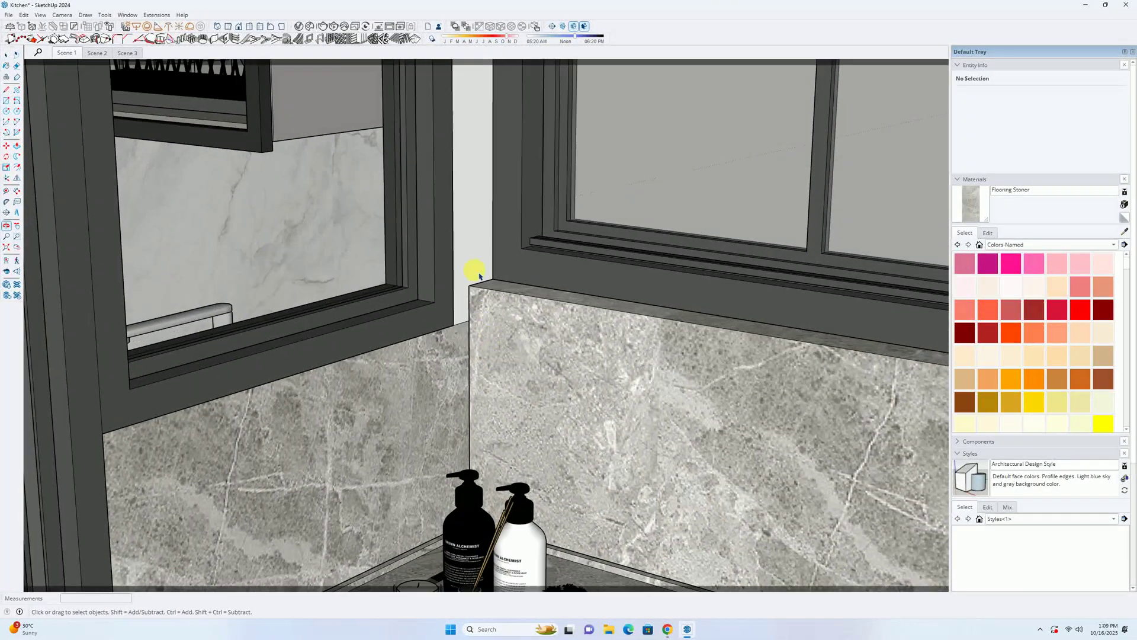
{"action": "scroll", "coordinate": [477, 255], "scroll_direction": "up", "scroll_amount": 5}
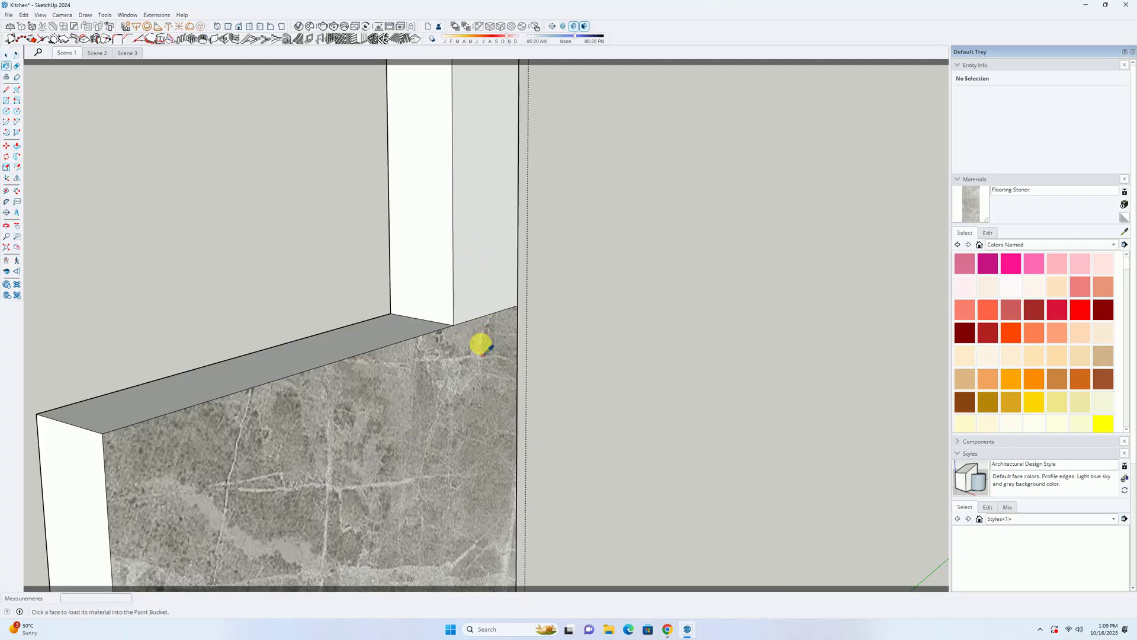
{"action": "scroll", "coordinate": [495, 288], "scroll_direction": "up", "scroll_amount": 3}
{"action": "key", "text": "space"}
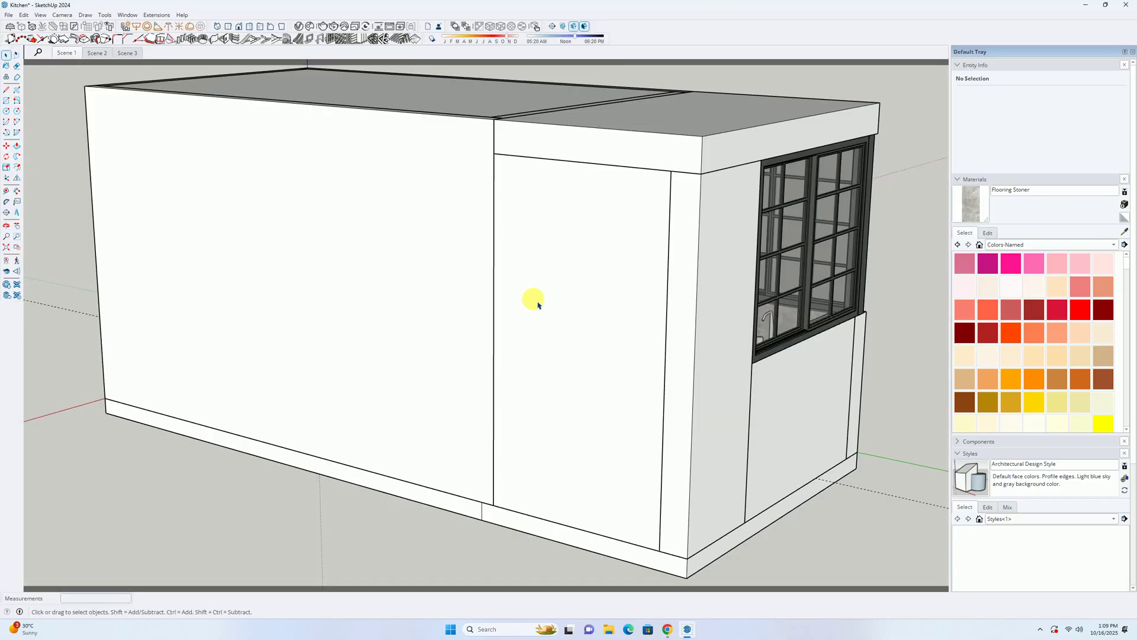
Step: Align the Flooring Stoner texture with the lower corner of the low wall's inner face and rotate it 90 degrees
{"action": "middle_click_drag", "start_coordinate": [535, 302], "coordinate": [700, 244]}
{"action": "scroll", "coordinate": [474, 298], "scroll_direction": "up", "scroll_amount": 3}
{"action": "middle_click_drag", "start_coordinate": [474, 267], "coordinate": [2, 337], "text": "shift"}
{"action": "scroll", "coordinate": [545, 333], "scroll_direction": "up", "scroll_amount": 3}
{"action": "scroll", "coordinate": [434, 338], "scroll_direction": "up", "scroll_amount": 3}
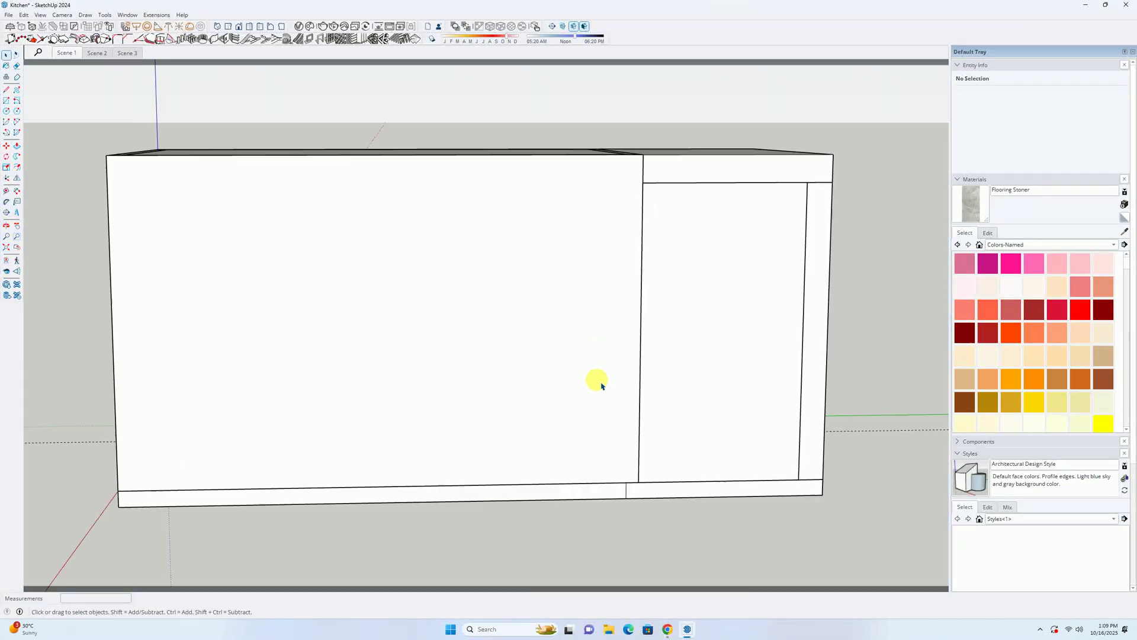
{"action": "middle_click_drag", "start_coordinate": [599, 381], "coordinate": [189, 436]}
{"action": "double_click", "coordinate": [624, 483]}
{"action": "middle_click_drag", "start_coordinate": [624, 483], "coordinate": [665, 394]}
{"action": "right_click", "coordinate": [668, 395]}
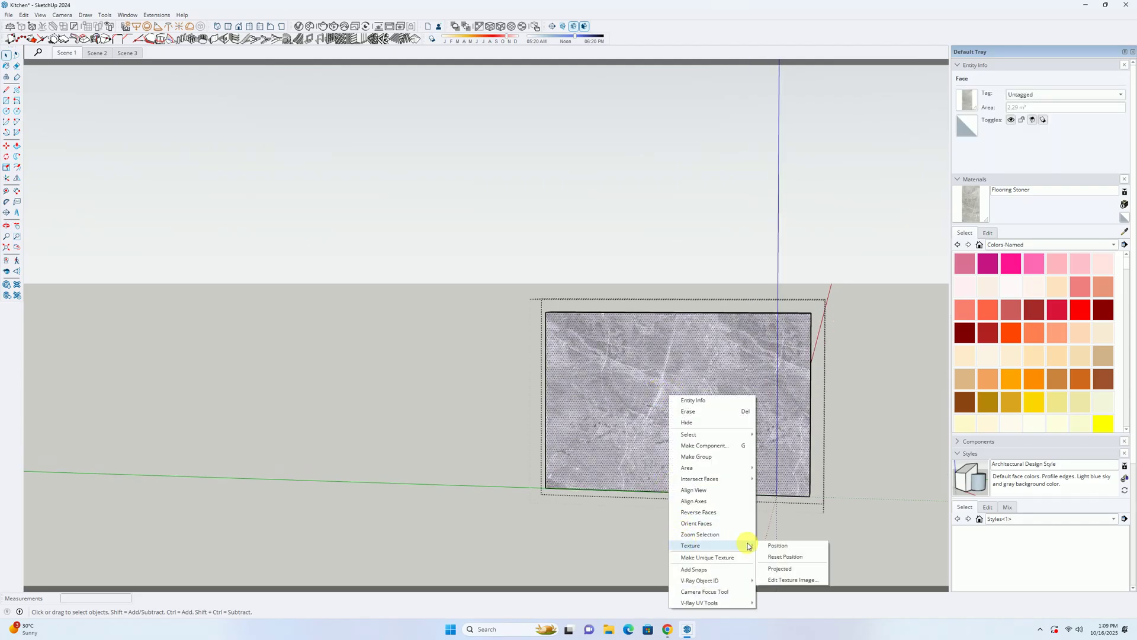
{"action": "left_click", "coordinate": [776, 543]}
{"action": "mouse_move", "coordinate": [554, 491]}
{"action": "left_mouse_down"}
{"action": "mouse_move", "coordinate": [553, 472]}
{"action": "mouse_move", "coordinate": [552, 482]}
{"action": "left_mouse_up"}
{"action": "right_click", "coordinate": [558, 491]}
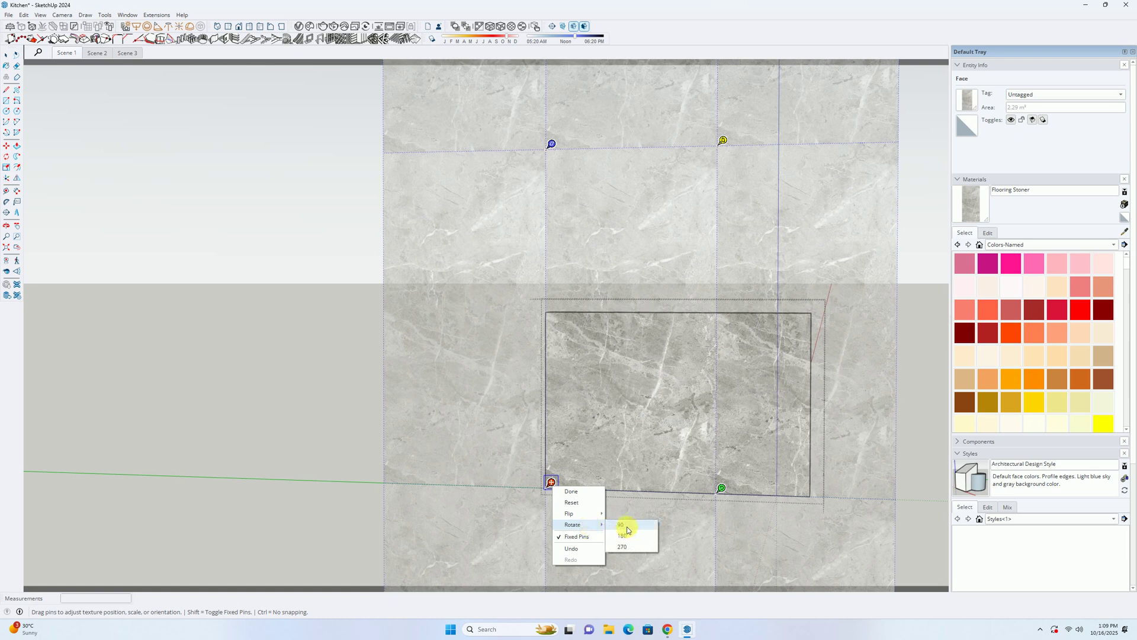
{"action": "left_click", "coordinate": [626, 525]}
{"action": "right_click", "coordinate": [607, 455]}
{"action": "left_click", "coordinate": [617, 461]}
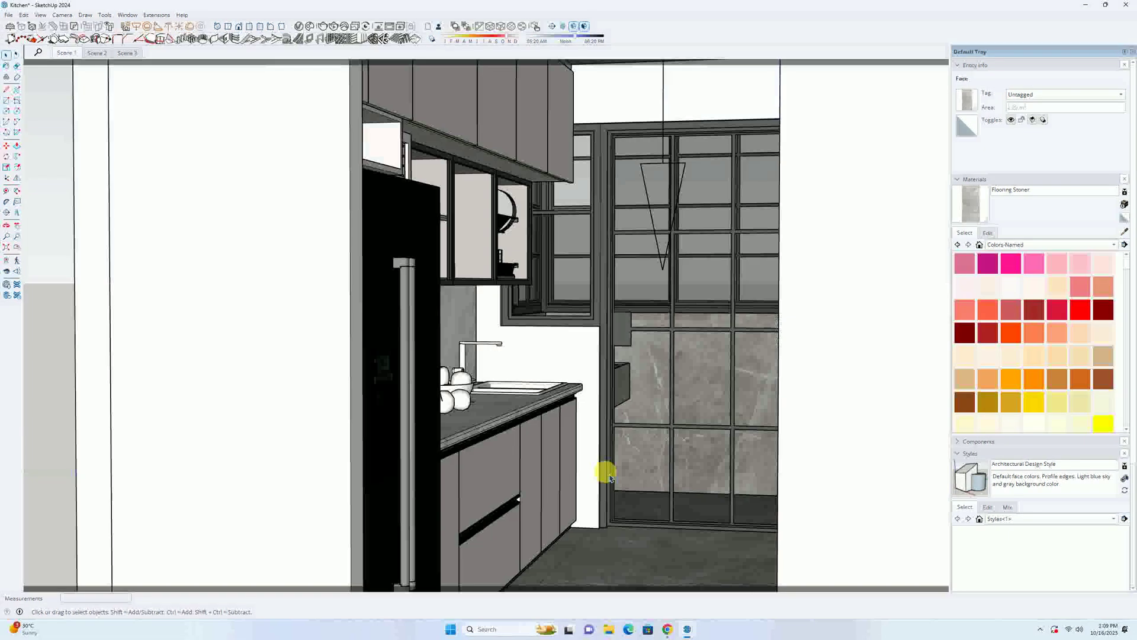
{"action": "left_click", "coordinate": [656, 449]}
Step: Hide the exterior window above the low wall opposite the glass partition
{"action": "scroll", "coordinate": [660, 449], "scroll_direction": "down", "scroll_amount": 5}
{"action": "middle_click_drag", "start_coordinate": [659, 451], "coordinate": [676, 480]}
{"action": "scroll", "coordinate": [675, 433], "scroll_direction": "up", "scroll_amount": 5}
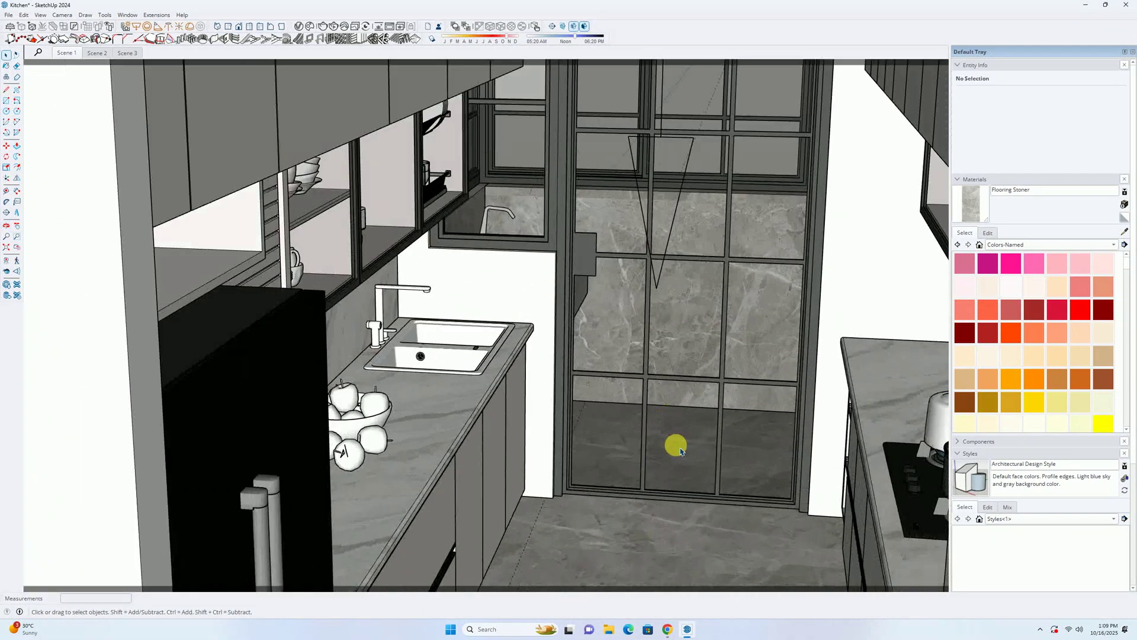
{"action": "scroll", "coordinate": [674, 433], "scroll_direction": "up", "scroll_amount": 2}
{"action": "left_click", "coordinate": [668, 524]}
{"action": "scroll", "coordinate": [663, 461], "scroll_direction": "down", "scroll_amount": 8}
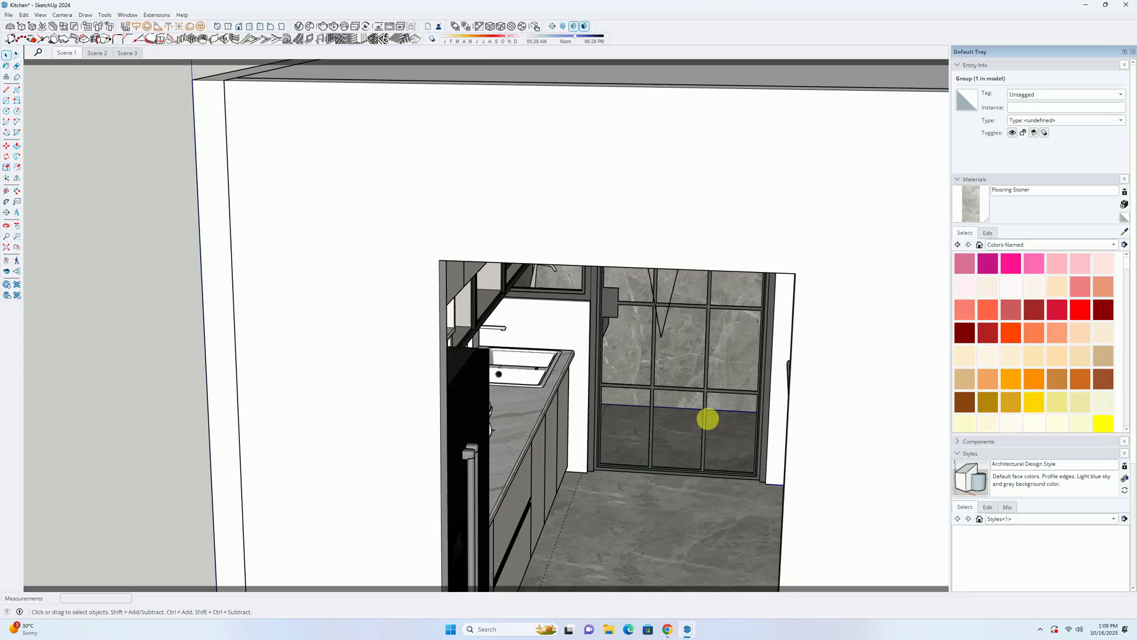
{"action": "middle_click_drag", "start_coordinate": [693, 449], "coordinate": [489, 314]}
{"action": "left_click", "coordinate": [576, 271]}
{"action": "key", "text": "Delete"}
{"action": "scroll", "coordinate": [470, 388], "scroll_direction": "up", "scroll_amount": 5}
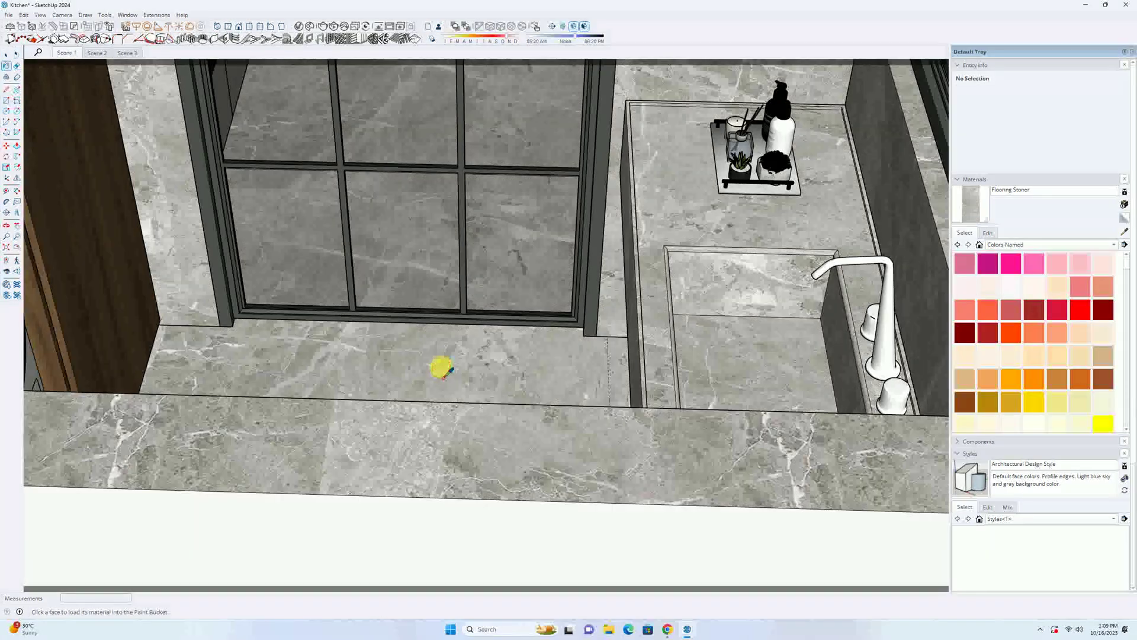
Step: Sample the Flooring Stoner material again for the low wall beneath the window and return to the Scene 1 view
{"action": "double_click", "coordinate": [421, 430]}
{"action": "middle_click_drag", "start_coordinate": [421, 430], "coordinate": [453, 337]}
{"action": "left_click", "coordinate": [961, 206]}
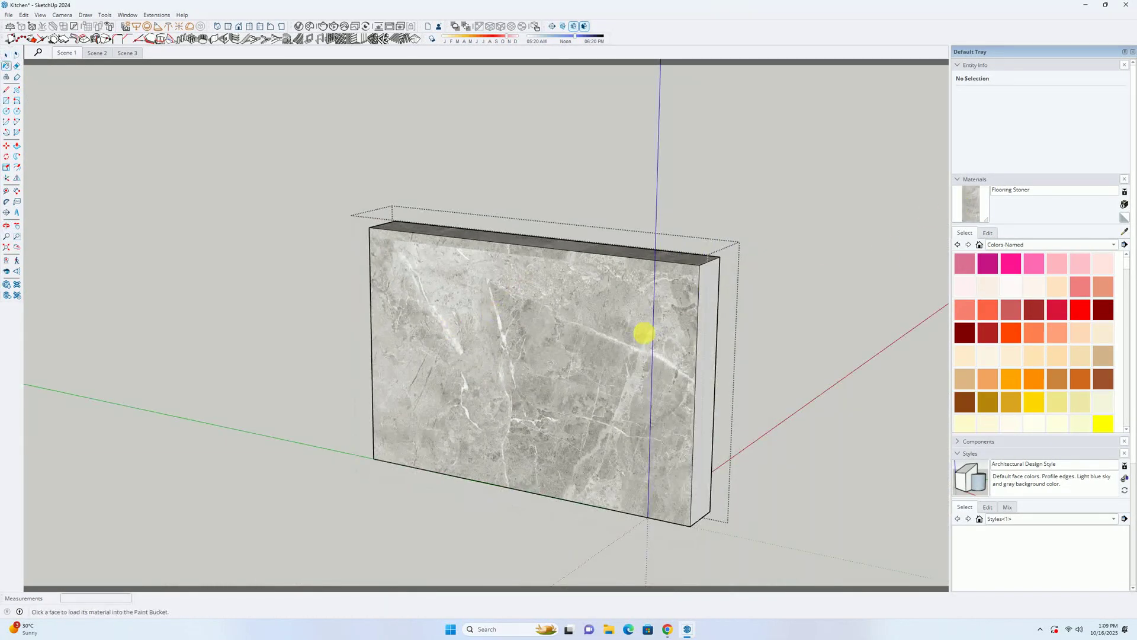
{"action": "mouse_move", "coordinate": [538, 343]}
{"action": "middle_mouse_down"}
{"action": "mouse_move", "coordinate": [470, 381]}
{"action": "mouse_move", "coordinate": [472, 418]}
{"action": "mouse_move", "coordinate": [88, 391]}
{"action": "mouse_move", "coordinate": [548, 401]}
{"action": "middle_mouse_up"}
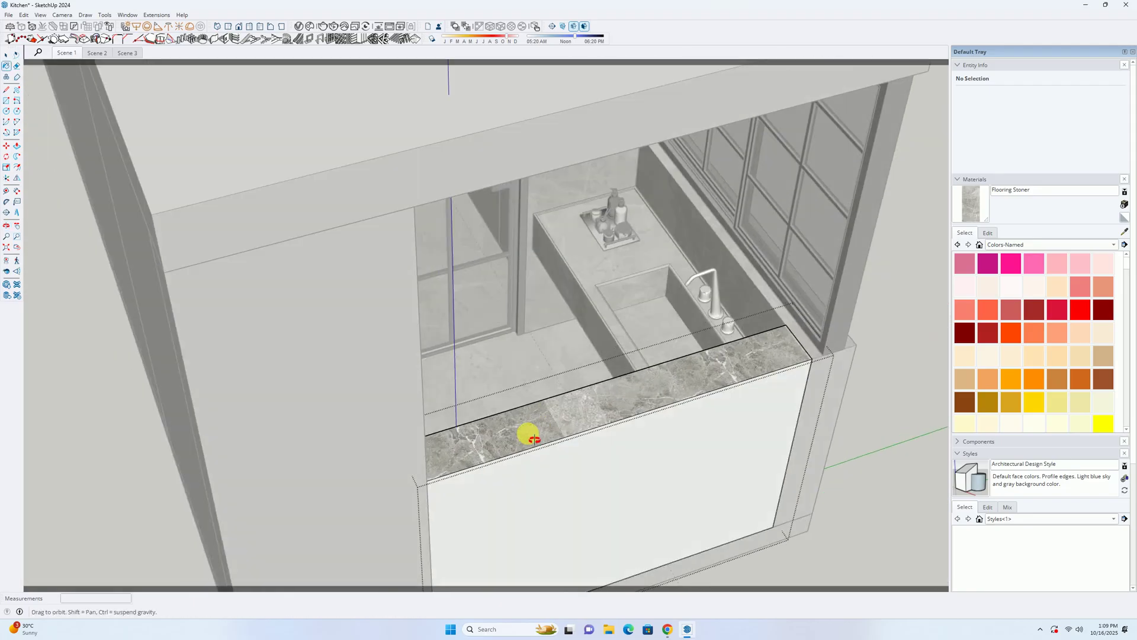
{"action": "scroll", "coordinate": [512, 395], "scroll_direction": "up", "scroll_amount": 3}
{"action": "scroll", "coordinate": [510, 396], "scroll_direction": "up", "scroll_amount": 5}
{"action": "key", "text": "space"}
{"action": "scroll", "coordinate": [548, 469], "scroll_direction": "up", "scroll_amount": 3}
{"action": "mouse_move", "coordinate": [543, 464]}
{"action": "middle_mouse_down"}
{"action": "mouse_move", "coordinate": [432, 401]}
{"action": "mouse_move", "coordinate": [752, 291]}
{"action": "mouse_move", "coordinate": [707, 351]}
{"action": "mouse_move", "coordinate": [623, 308]}
{"action": "middle_mouse_up"}
{"action": "left_click", "coordinate": [974, 203]}
{"action": "scroll", "coordinate": [977, 203], "scroll_direction": "down", "scroll_amount": 1}
{"action": "scroll", "coordinate": [792, 286], "scroll_direction": "down", "scroll_amount": 5}
{"action": "key", "text": "space"}
{"action": "scroll", "coordinate": [622, 322], "scroll_direction": "up", "scroll_amount": 5}
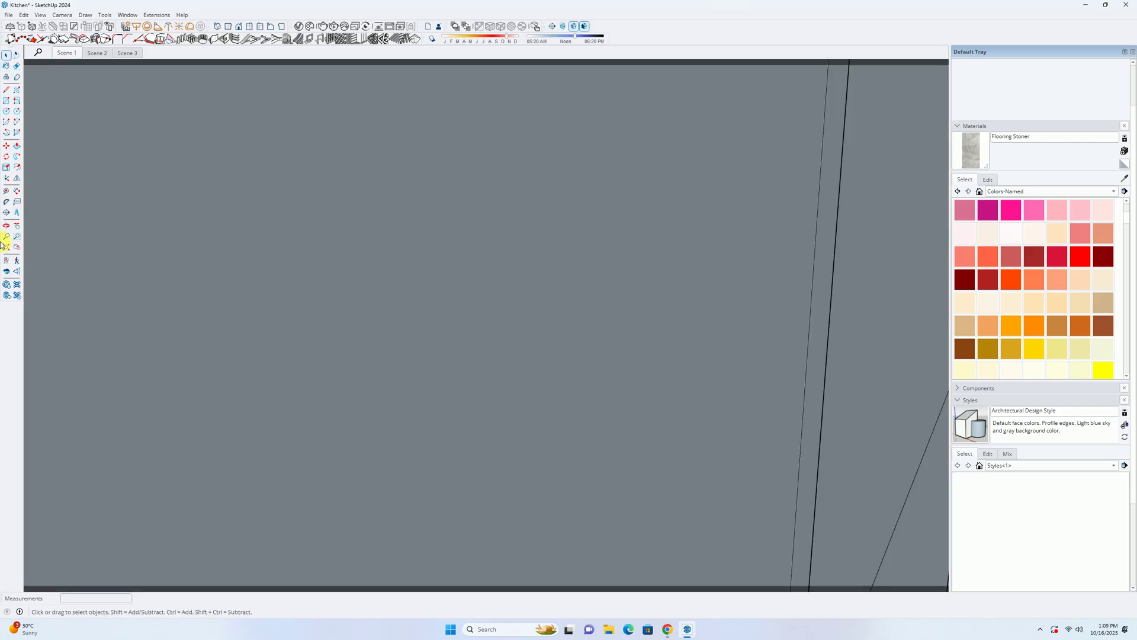
{"action": "left_click", "coordinate": [63, 55]}
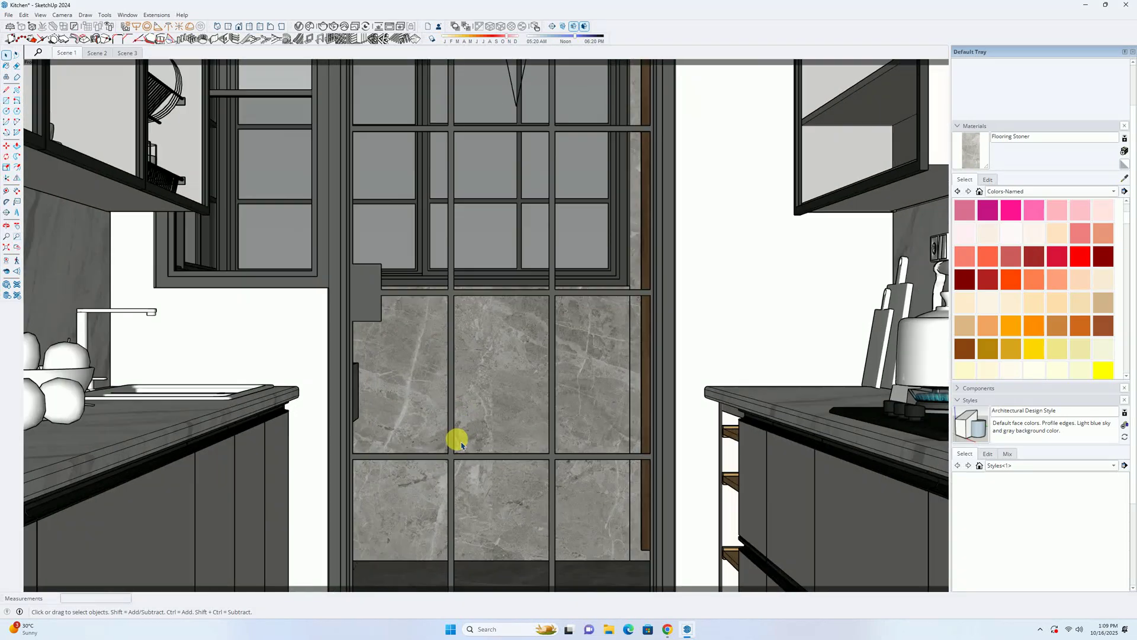
Step: Paint the low wall's inner face beneath the window with the Flooring Stoner material
{"action": "scroll", "coordinate": [409, 409], "scroll_direction": "up", "scroll_amount": 5}
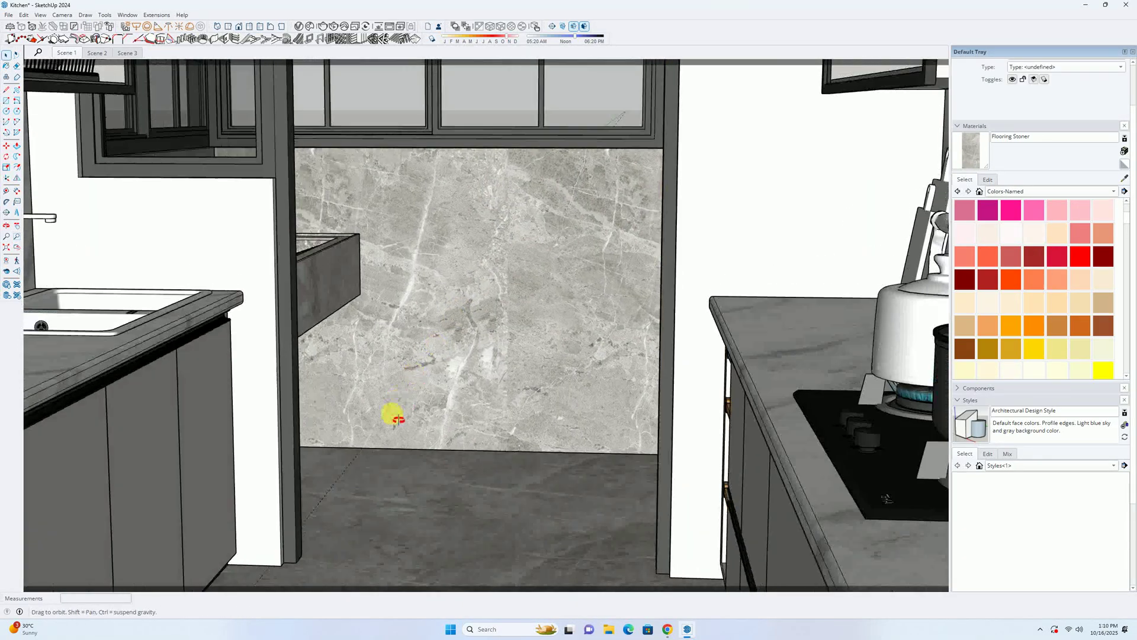
{"action": "middle_click_drag", "start_coordinate": [437, 412], "coordinate": [410, 527]}
{"action": "middle_click_drag", "start_coordinate": [437, 489], "coordinate": [338, 366], "text": "shift"}
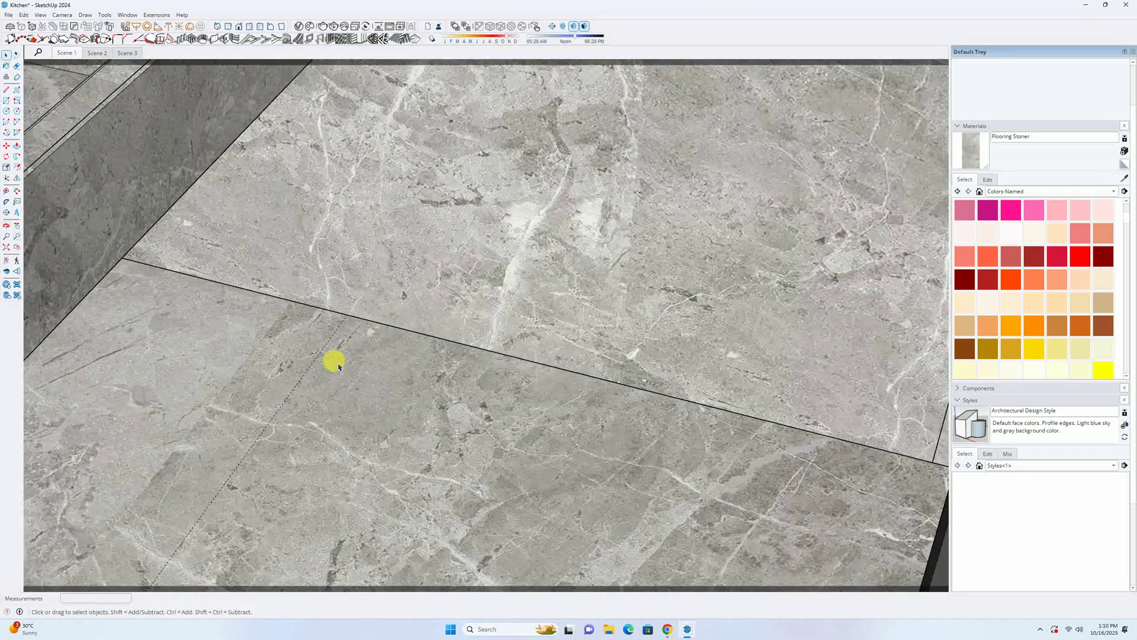
{"action": "double_click", "coordinate": [374, 275]}
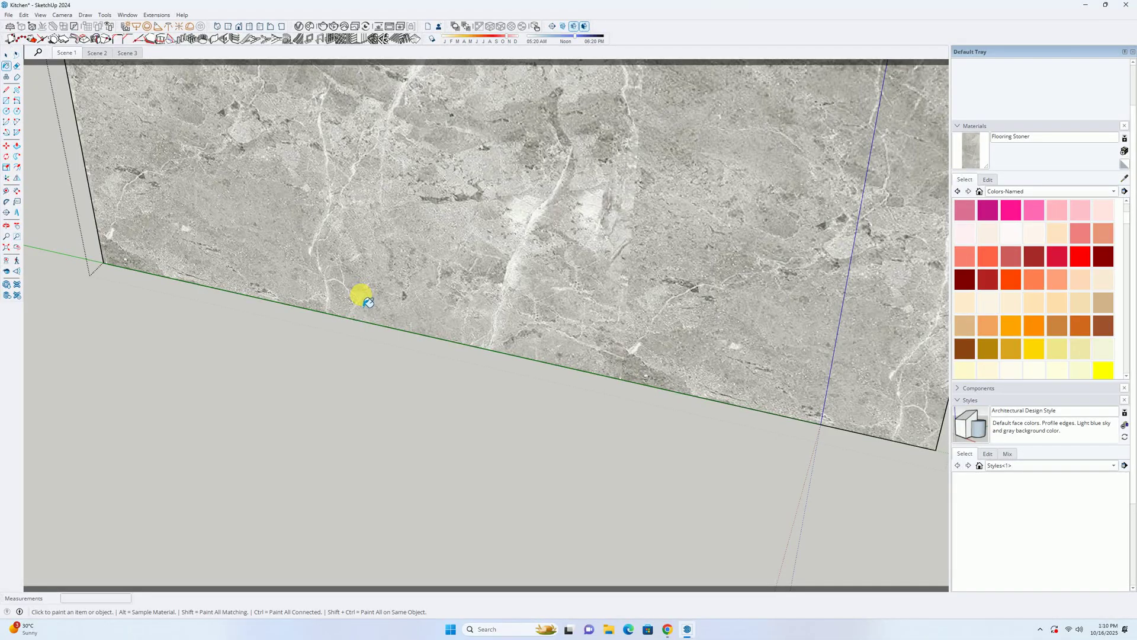
{"action": "left_click", "coordinate": [367, 301]}
{"action": "left_click", "coordinate": [422, 297]}
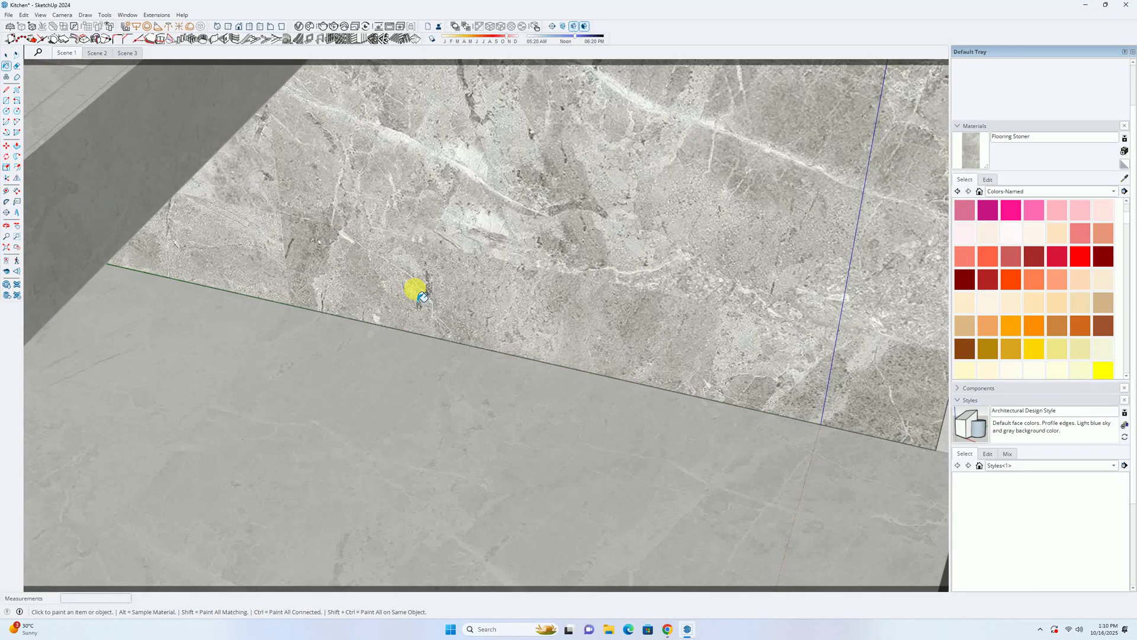
{"action": "middle_click_drag", "start_coordinate": [362, 320], "coordinate": [494, 240]}
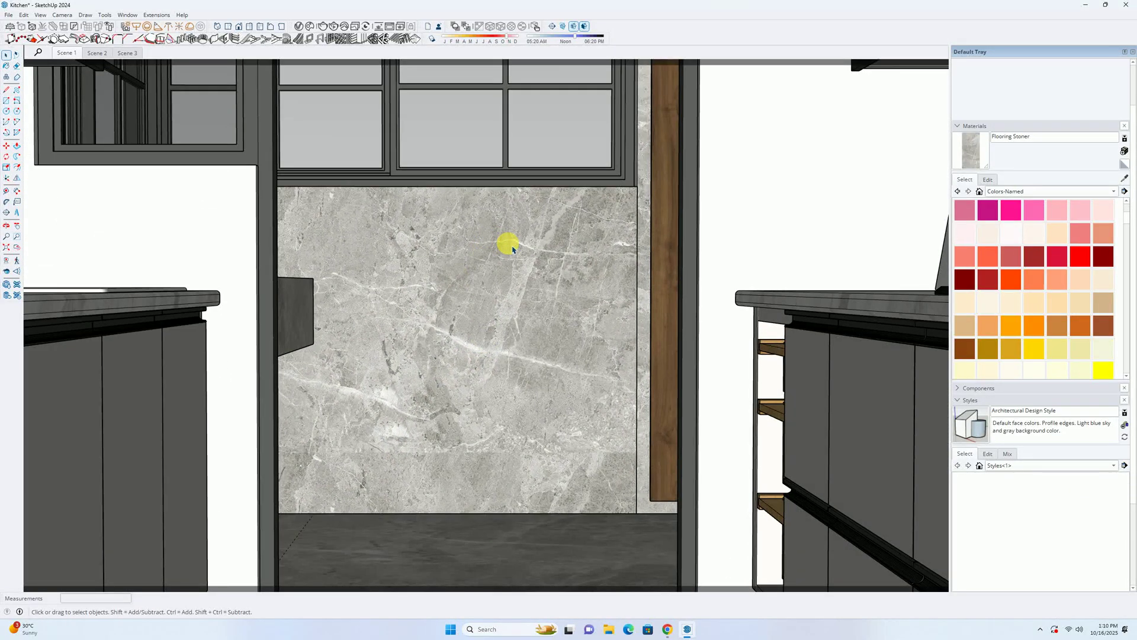
Step: Examine the building from outside, then review the kitchen in the Scene 2 and Scene 3 views
{"action": "middle_click_drag", "start_coordinate": [522, 251], "coordinate": [186, 263]}
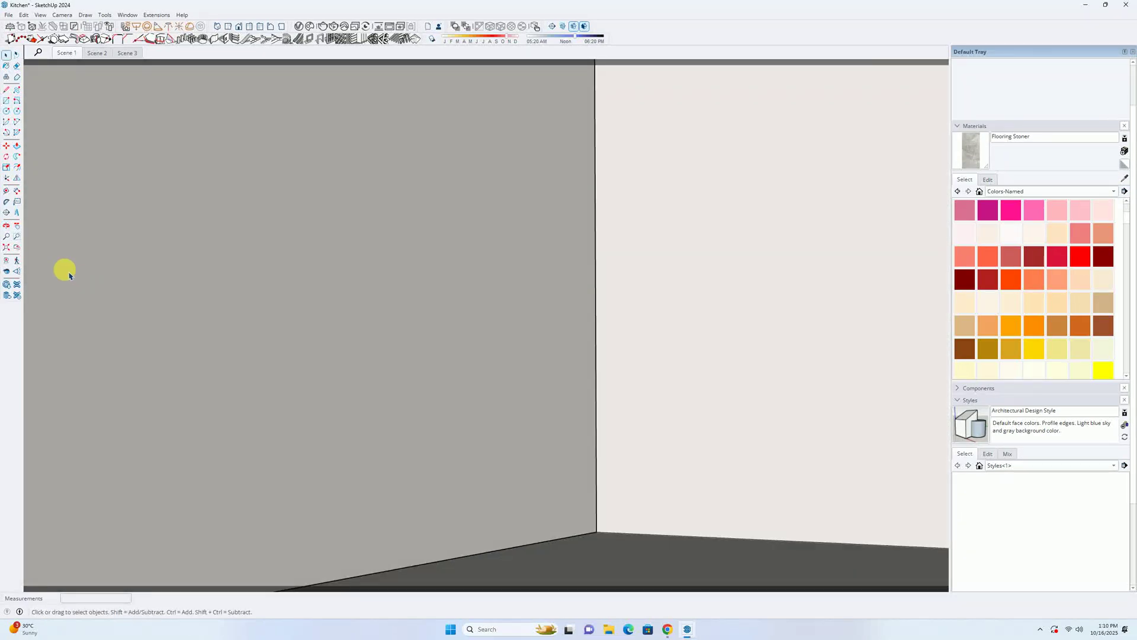
{"action": "scroll", "coordinate": [502, 269], "scroll_direction": "down", "scroll_amount": 8}
{"action": "middle_click_drag", "start_coordinate": [463, 308], "coordinate": [170, 381]}
{"action": "middle_click_drag", "start_coordinate": [682, 379], "coordinate": [238, 391]}
{"action": "scroll", "coordinate": [442, 333], "scroll_direction": "up", "scroll_amount": 3}
{"action": "scroll", "coordinate": [442, 333], "scroll_direction": "down", "scroll_amount": 2}
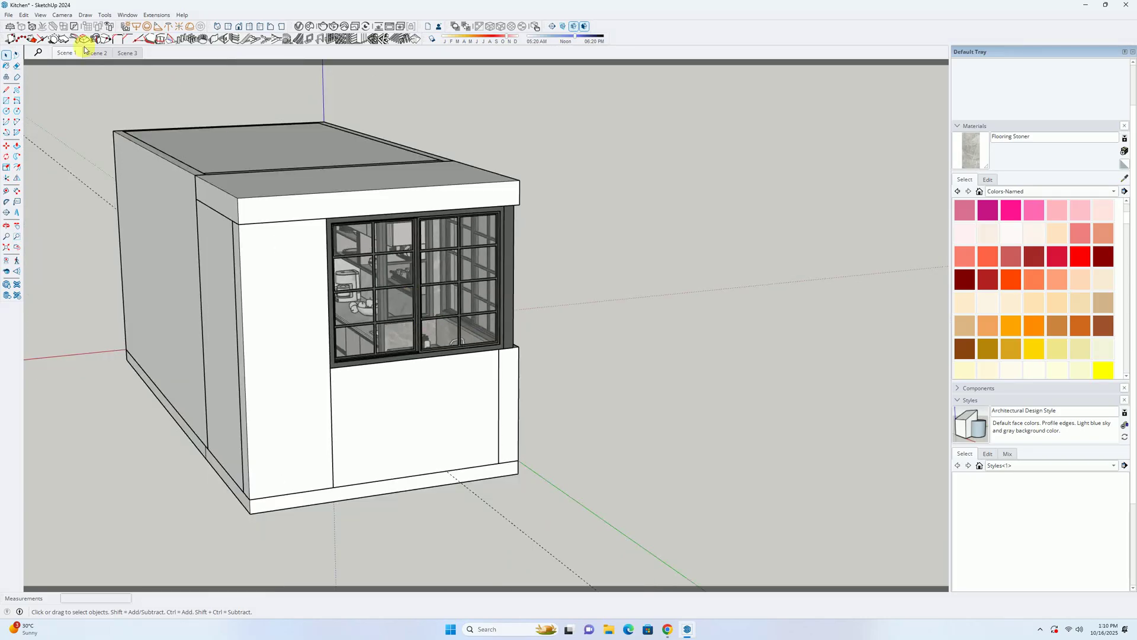
{"action": "left_click", "coordinate": [97, 53]}
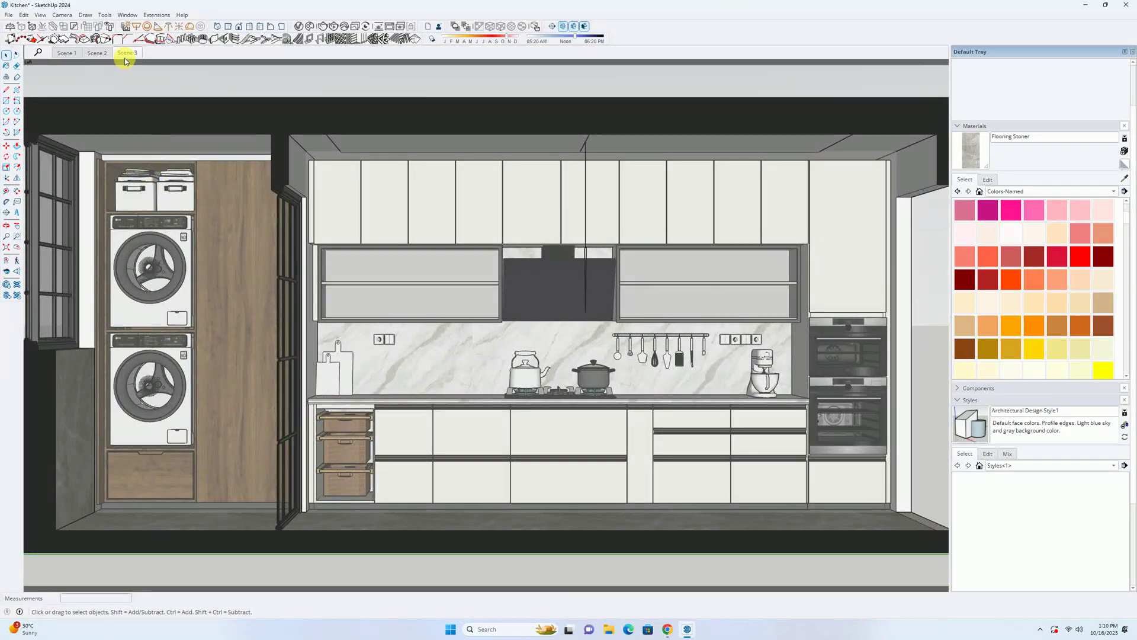
{"action": "left_click", "coordinate": [126, 53]}
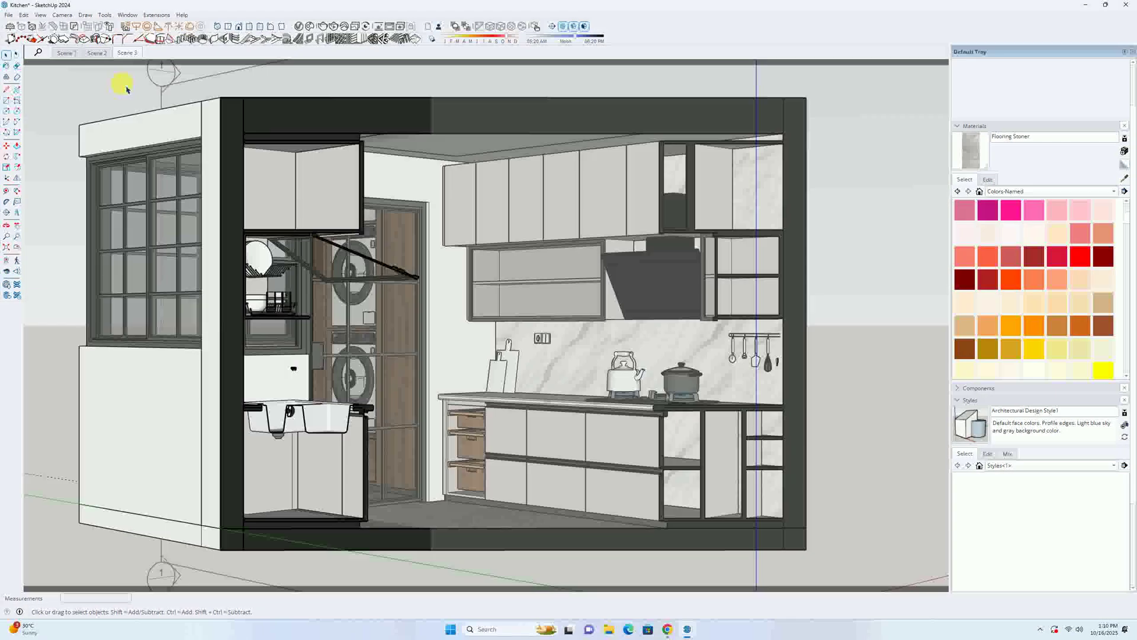
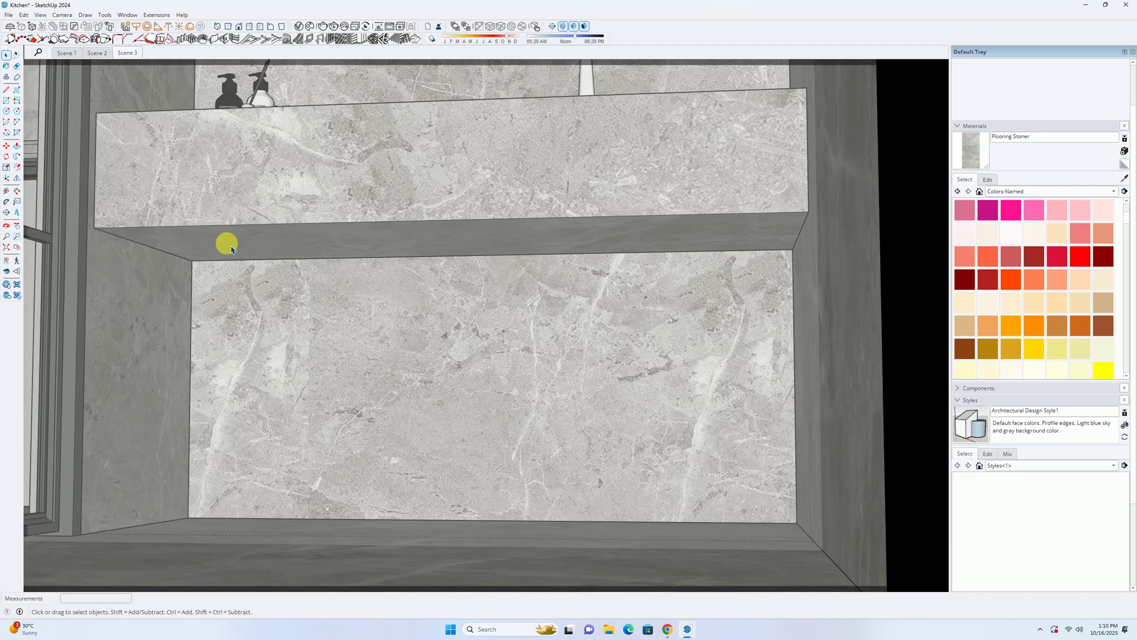
Step: Draw a rectangle over the underside of the stone sink counter and make it a group
{"action": "key", "text": "r"}
{"action": "left_click", "coordinate": [191, 262]}
{"action": "left_click", "coordinate": [807, 215]}
{"action": "key", "text": "space"}
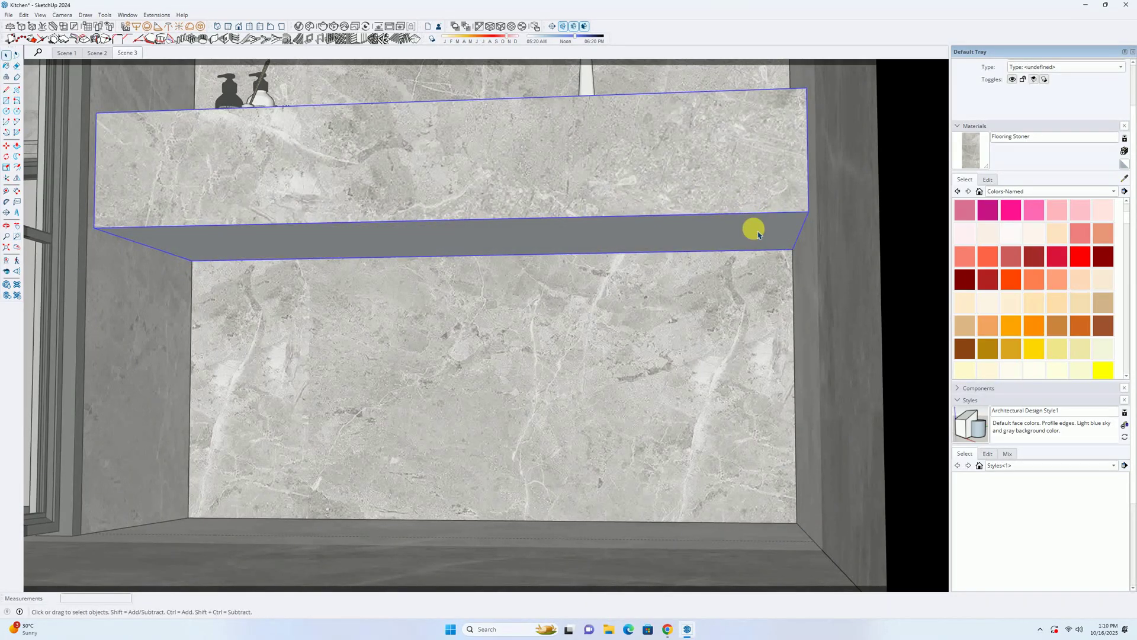
{"action": "right_click", "coordinate": [754, 229]}
{"action": "left_click", "coordinate": [773, 312]}
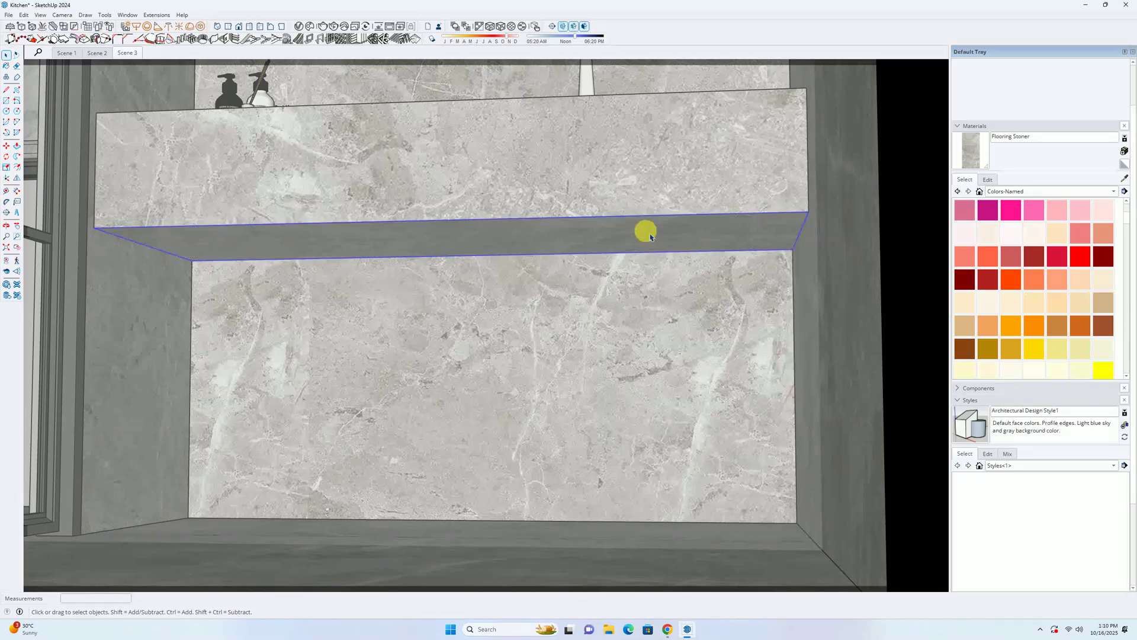
Step: Extrude the grouped rectangle 450 mm downward to form a cabinet box beneath the sink counter
{"action": "double_click", "coordinate": [647, 231]}
{"action": "key", "text": "p"}
{"action": "left_click", "coordinate": [582, 230]}
{"action": "scroll", "coordinate": [588, 350], "scroll_direction": "up", "scroll_amount": 6}
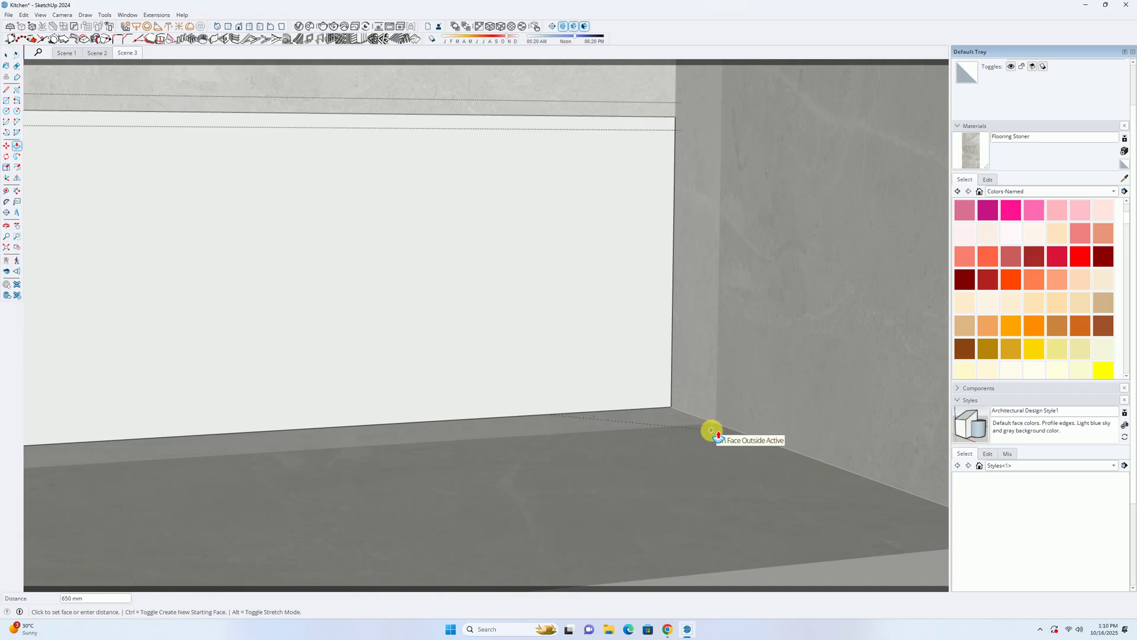
{"action": "type", "text": "450"}
{"action": "key", "text": "Return"}
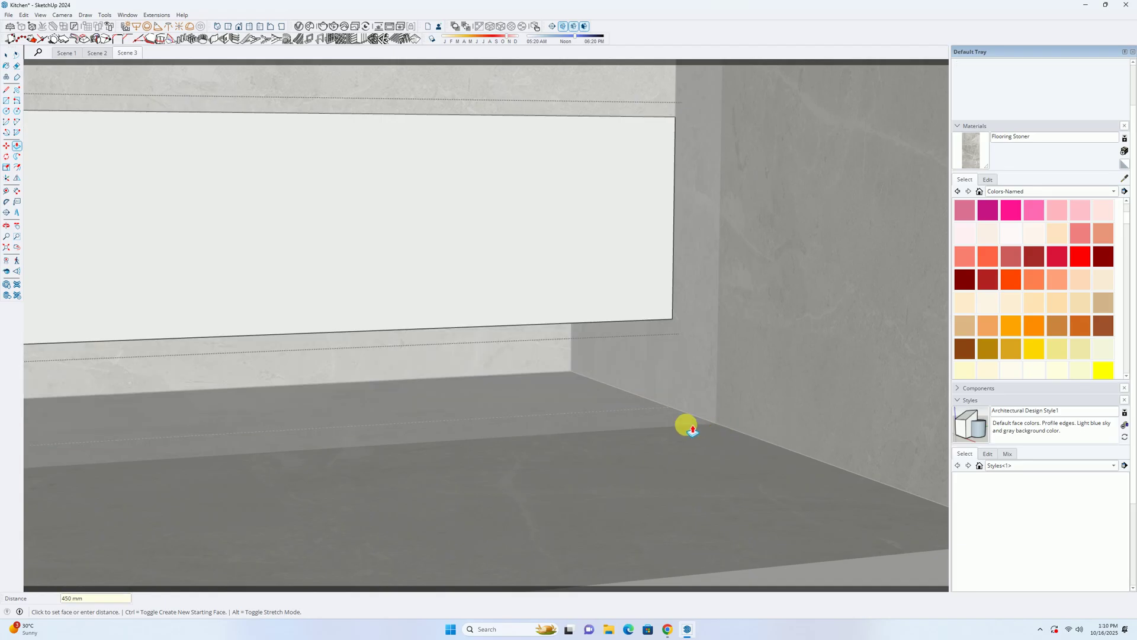
Step: Push the cabinet box's front face back 20 mm, repeat the same push, and hide the rest of the model
{"action": "left_click", "coordinate": [617, 284]}
{"action": "type", "text": "2"}
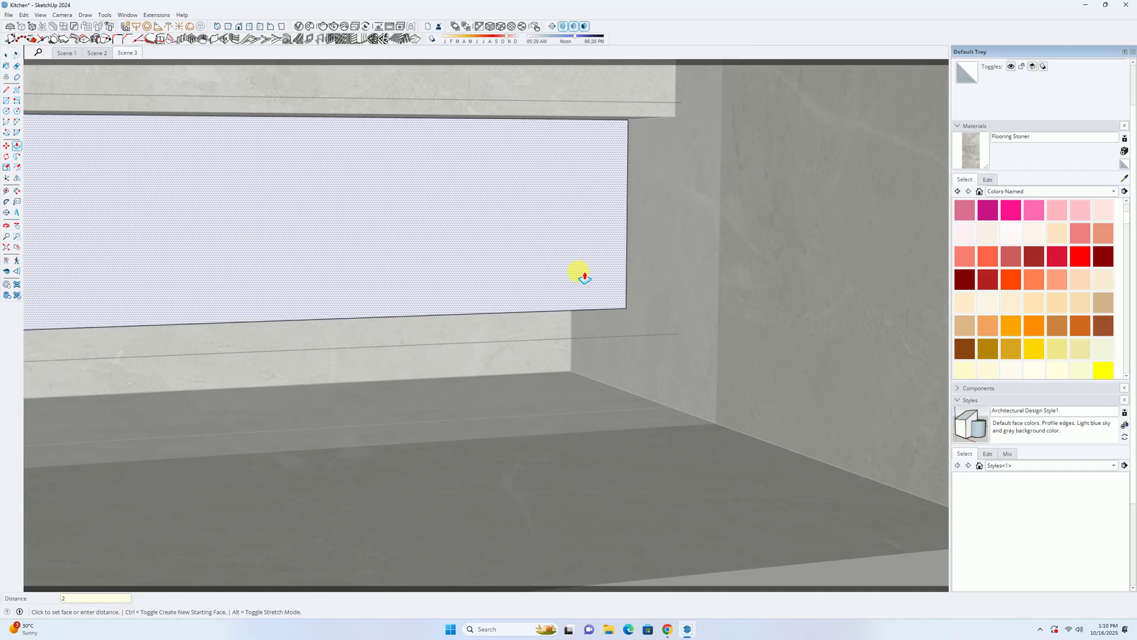
{"action": "type", "text": "0"}
{"action": "key", "text": "Return"}
{"action": "mouse_move", "coordinate": [582, 278]}
{"action": "middle_mouse_down"}
{"action": "mouse_move", "coordinate": [615, 231]}
{"action": "mouse_move", "coordinate": [569, 282]}
{"action": "mouse_move", "coordinate": [390, 259]}
{"action": "mouse_move", "coordinate": [672, 279]}
{"action": "mouse_move", "coordinate": [598, 274]}
{"action": "middle_mouse_up"}
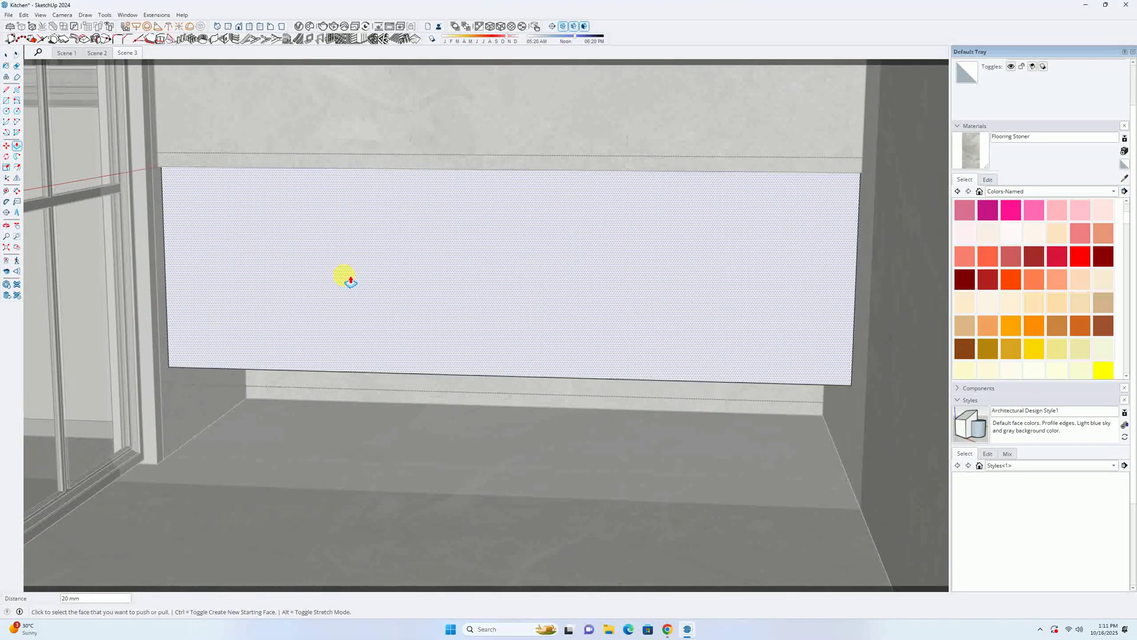
{"action": "double_click", "coordinate": [336, 291]}
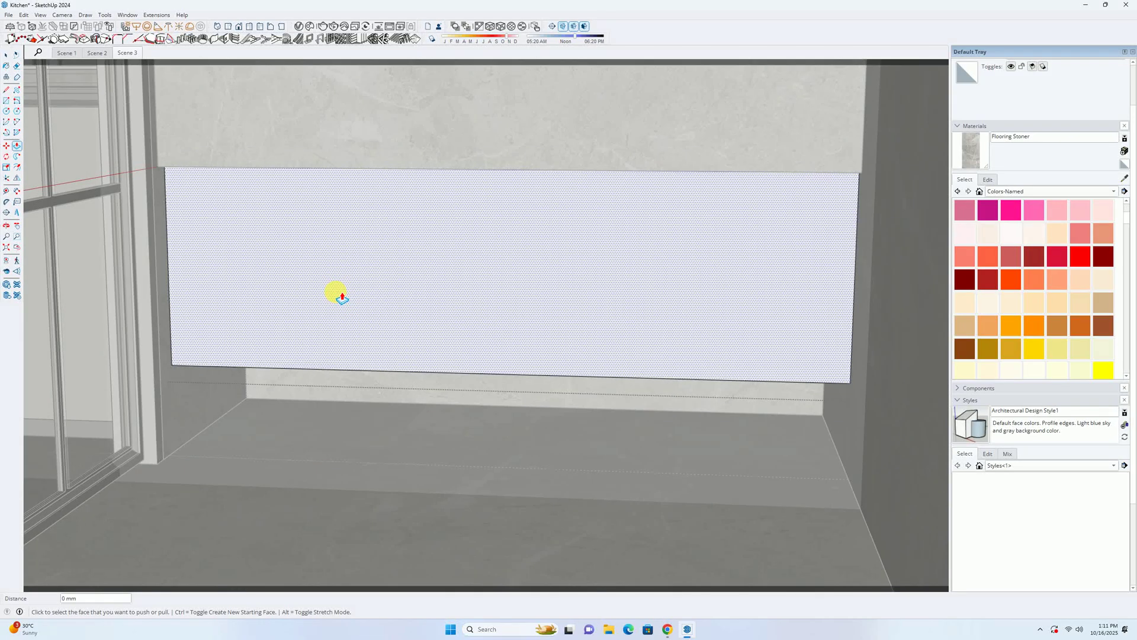
{"action": "key", "text": "i"}
{"action": "middle_click_drag", "start_coordinate": [336, 292], "coordinate": [317, 249]}
Step: Try offsetting the cabinet front's outline 20 mm inward
{"action": "key", "text": "f"}
{"action": "left_click", "coordinate": [322, 175]}
{"action": "type", "text": "20"}
{"action": "key", "text": "Return"}
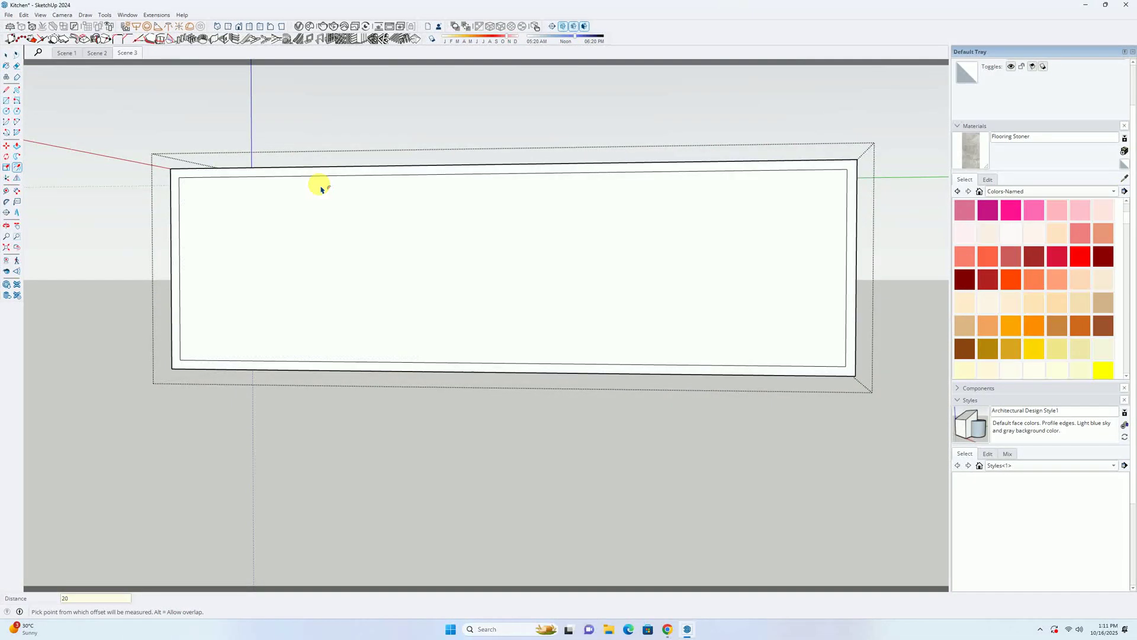
{"action": "key", "text": "p"}
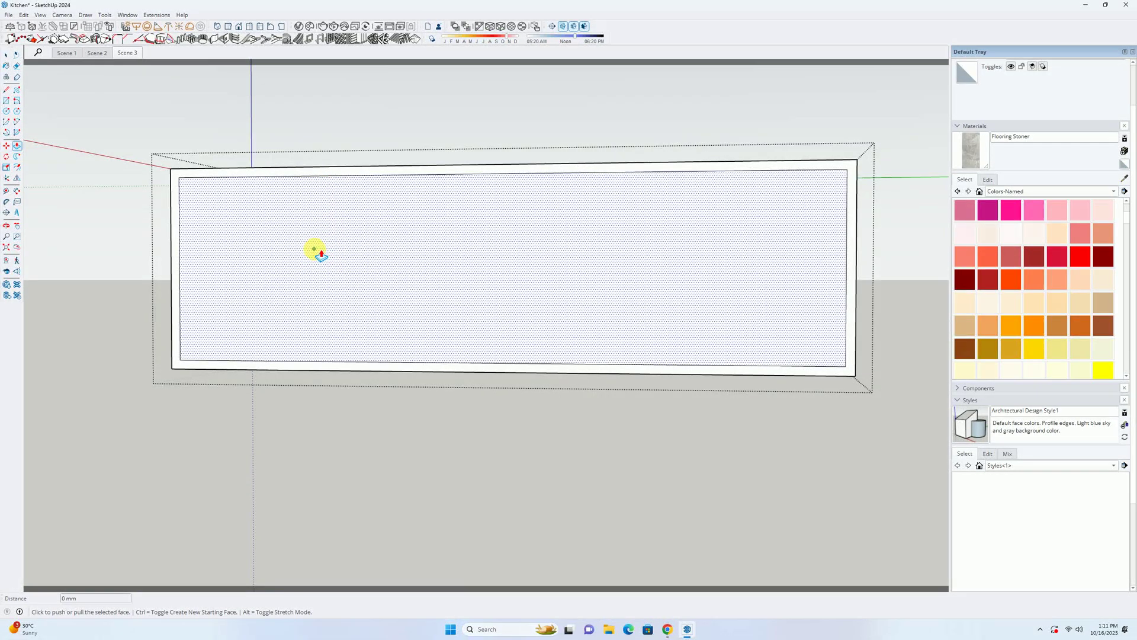
{"action": "key", "text": "space"}
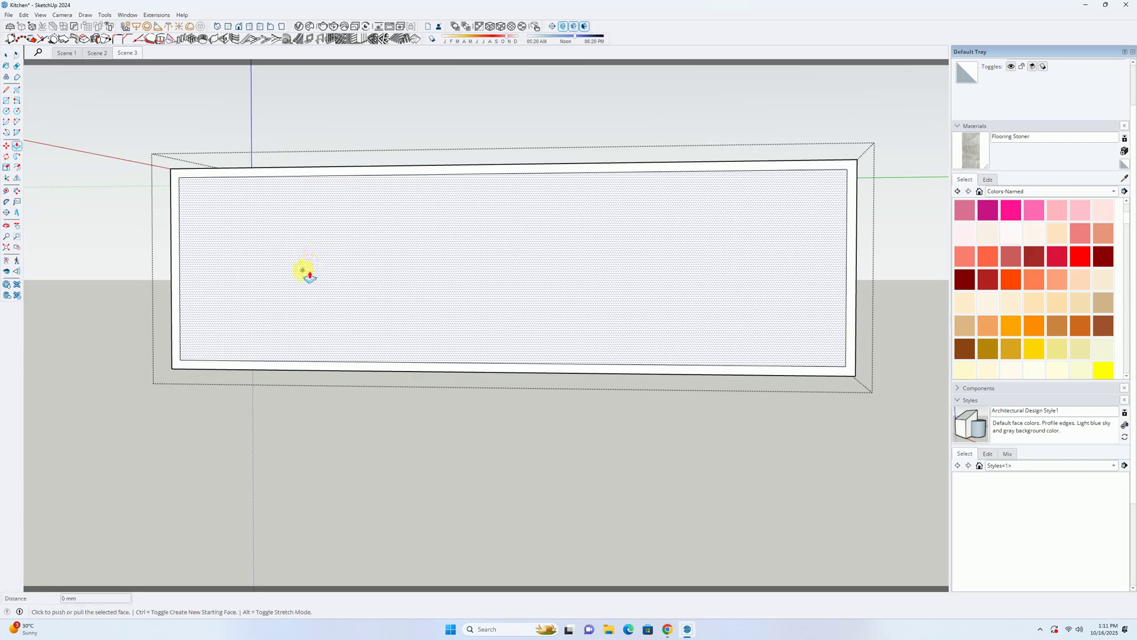
{"action": "left_click", "coordinate": [309, 273]}
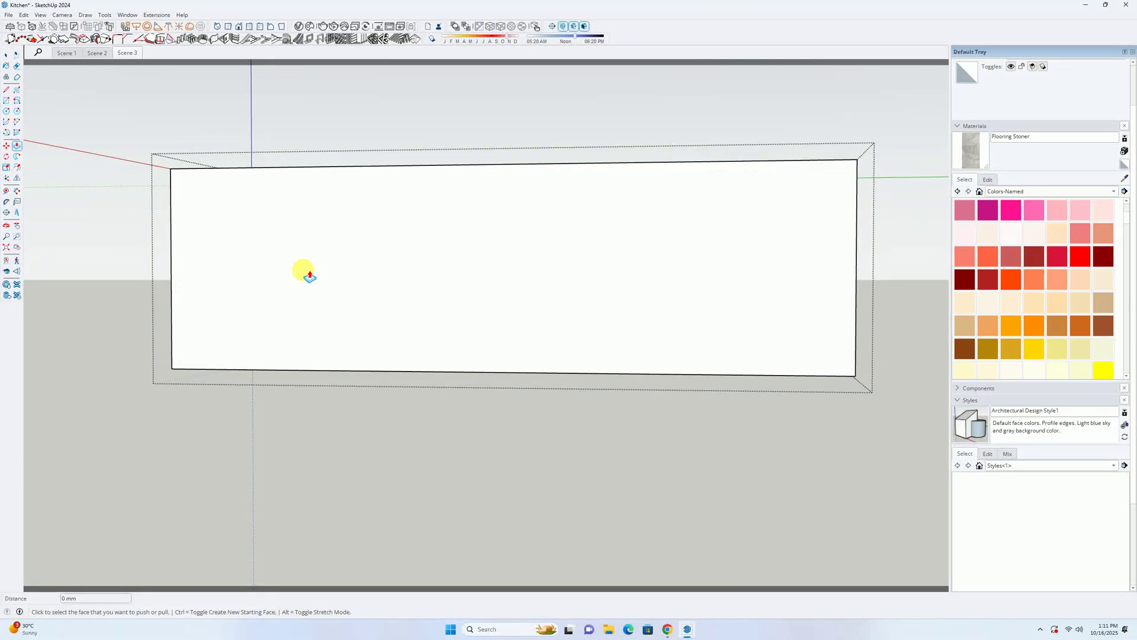
Step: Offset the cabinet front's outline 1.5 mm inward
{"action": "key", "text": "f"}
{"action": "left_click", "coordinate": [270, 181]}
{"action": "left_click", "coordinate": [268, 175]}
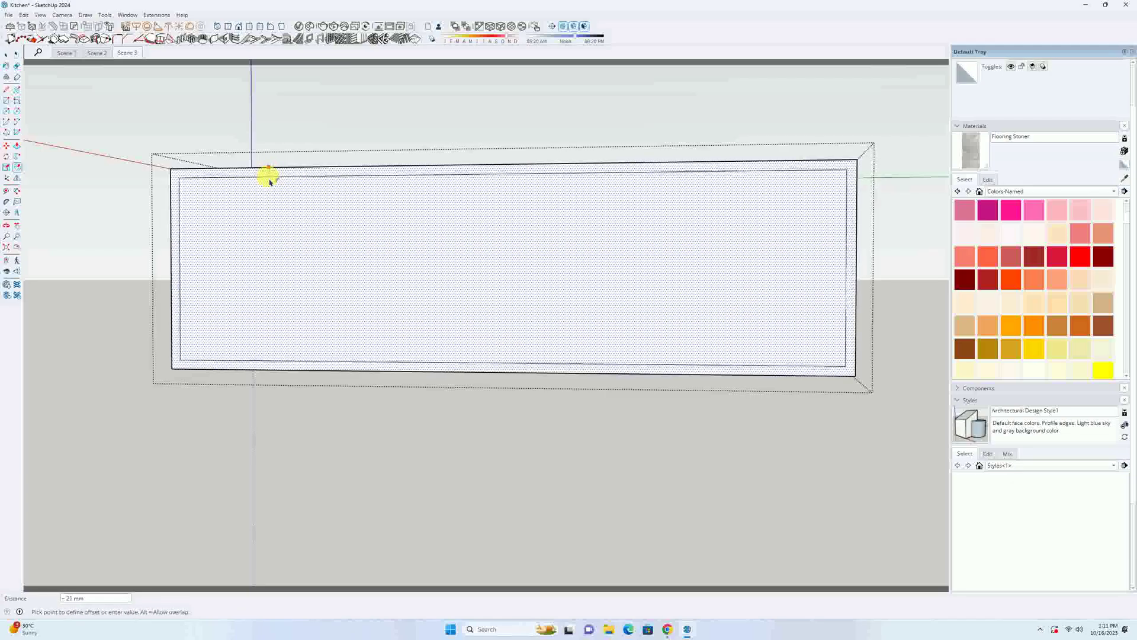
{"action": "key", "text": "Escape"}
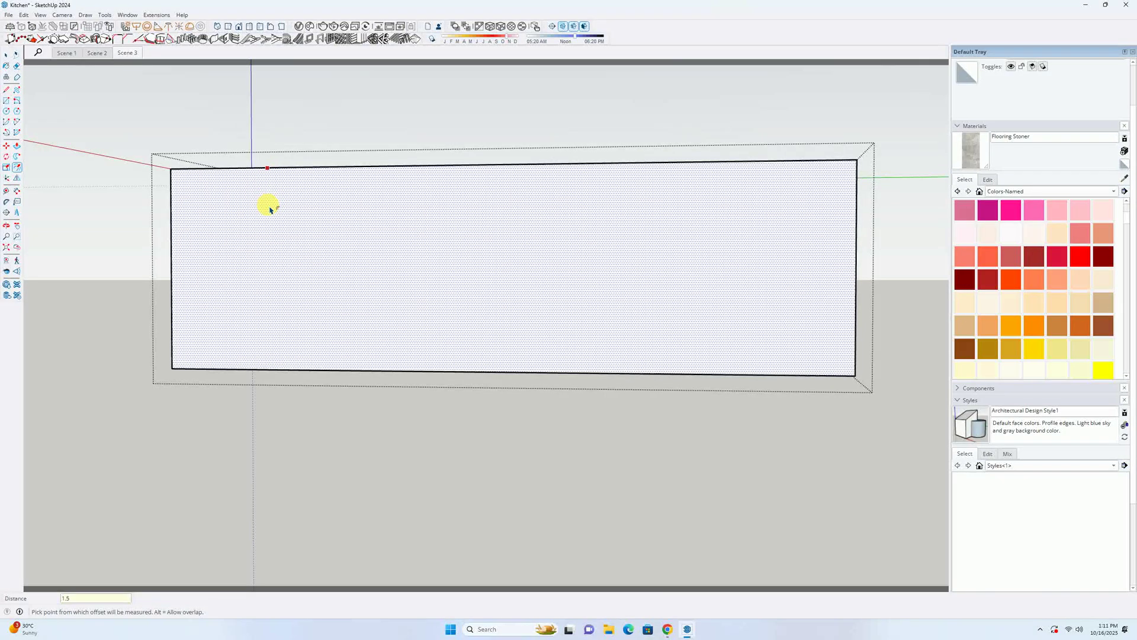
{"action": "key", "text": "l"}
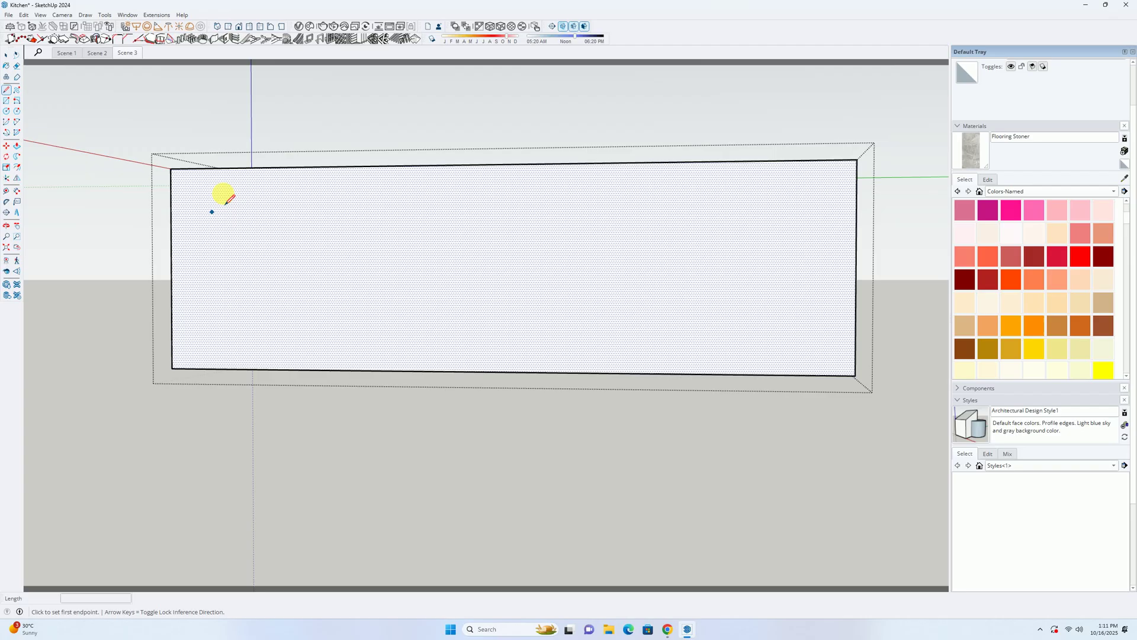
{"action": "middle_click_drag", "start_coordinate": [178, 216], "coordinate": [419, 320]}
{"action": "scroll", "coordinate": [135, 219], "scroll_direction": "up", "scroll_amount": 6}
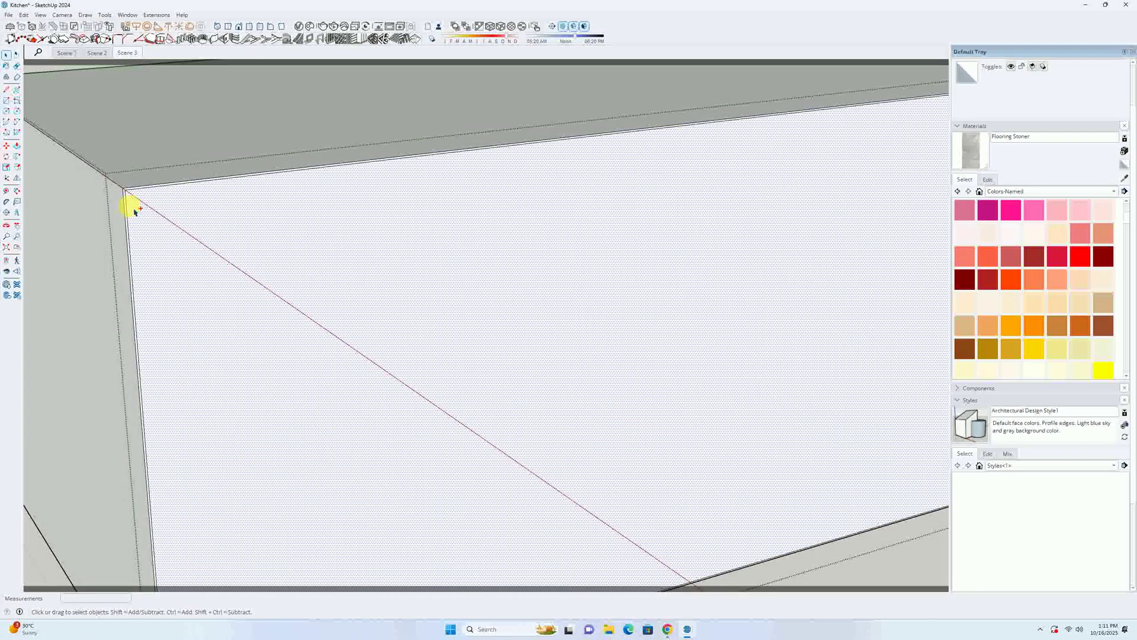
{"action": "scroll", "coordinate": [135, 212], "scroll_direction": "down", "scroll_amount": 6}
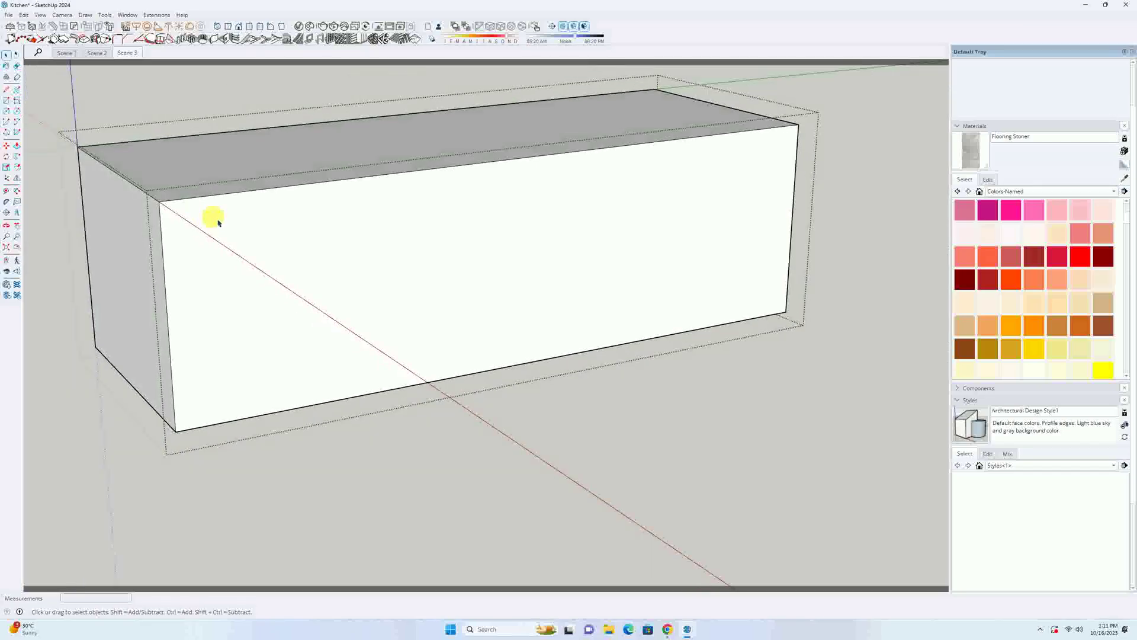
{"action": "key", "text": "ctrl+z"}
Step: Copy the front's inner vertical edge to the opposite side and divide the span by 3 to form three equal door panels
{"action": "scroll", "coordinate": [175, 231], "scroll_direction": "up", "scroll_amount": 5}
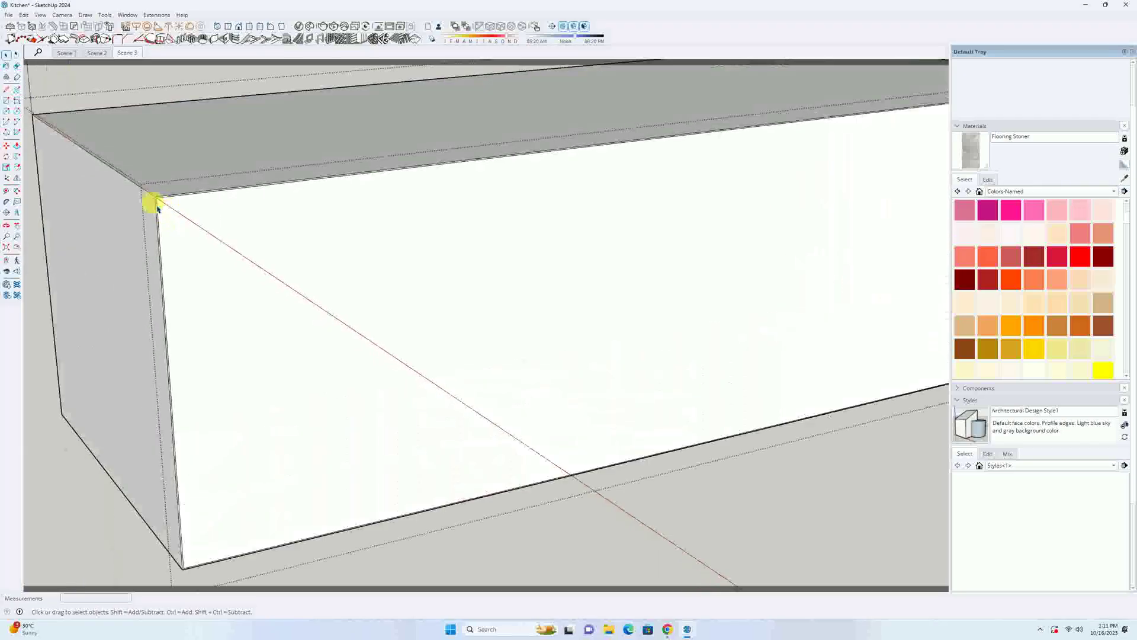
{"action": "key", "text": "m"}
{"action": "left_click", "coordinate": [158, 195]}
{"action": "key", "text": "ctrl"}
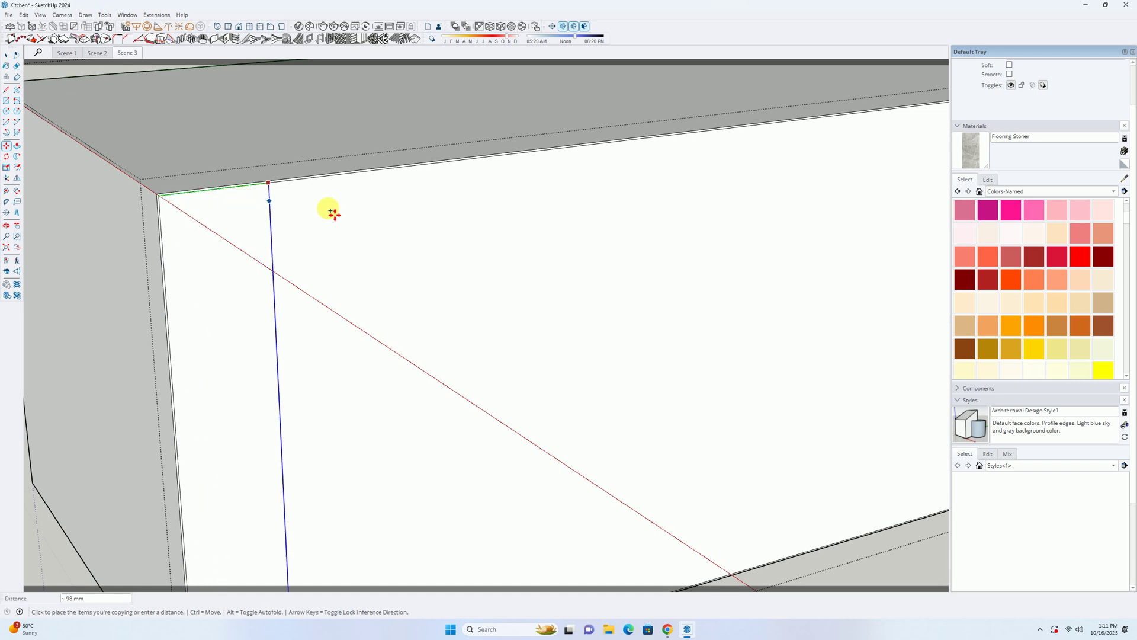
{"action": "scroll", "coordinate": [330, 208], "scroll_direction": "down", "scroll_amount": 6}
{"action": "scroll", "coordinate": [501, 191], "scroll_direction": "up", "scroll_amount": 4}
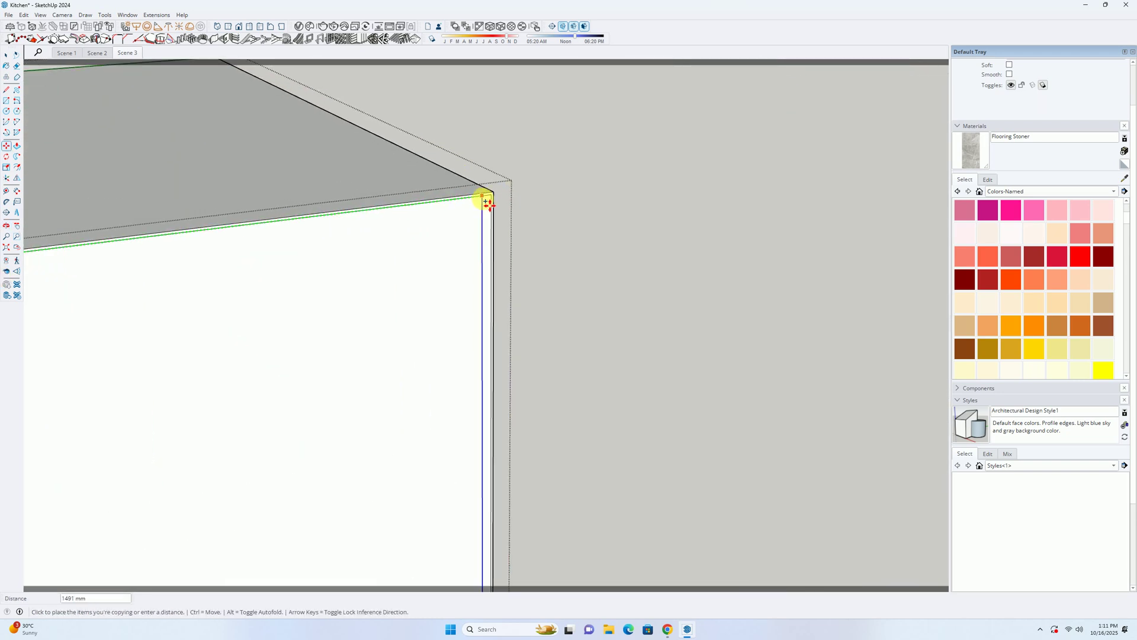
{"action": "left_click", "coordinate": [496, 200]}
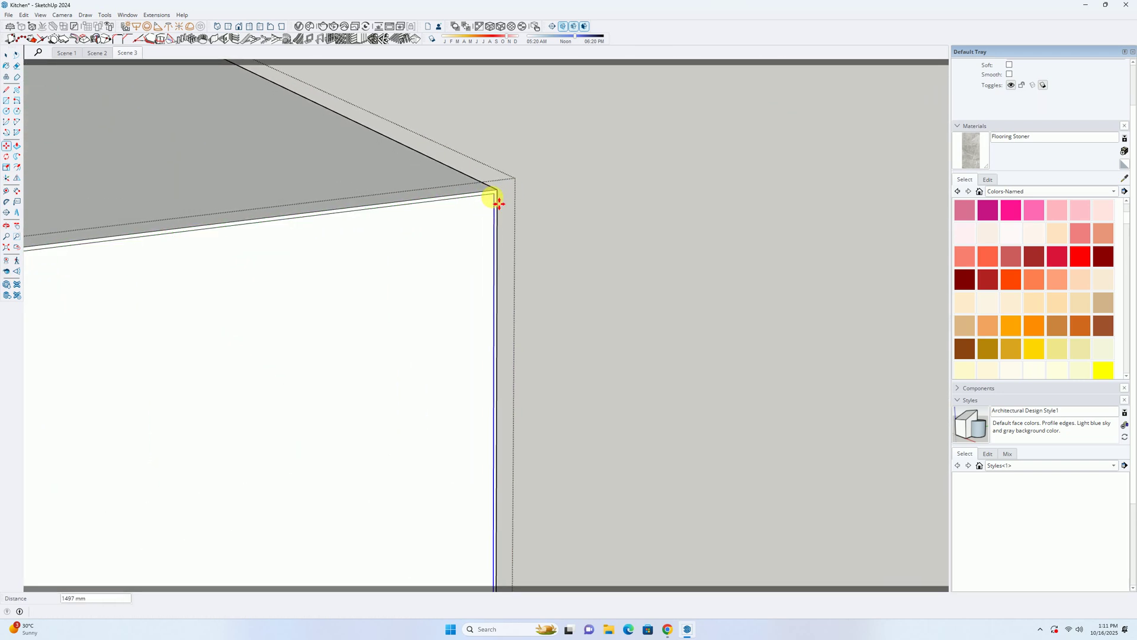
{"action": "type", "text": "/3"}
{"action": "key", "text": "Return"}
{"action": "scroll", "coordinate": [490, 199], "scroll_direction": "down", "scroll_amount": 8}
Step: Offset the outlines of the cabinet's door panels slightly inward to create the gaps between doors
{"action": "key", "text": "t"}
{"action": "left_click", "coordinate": [369, 289]}
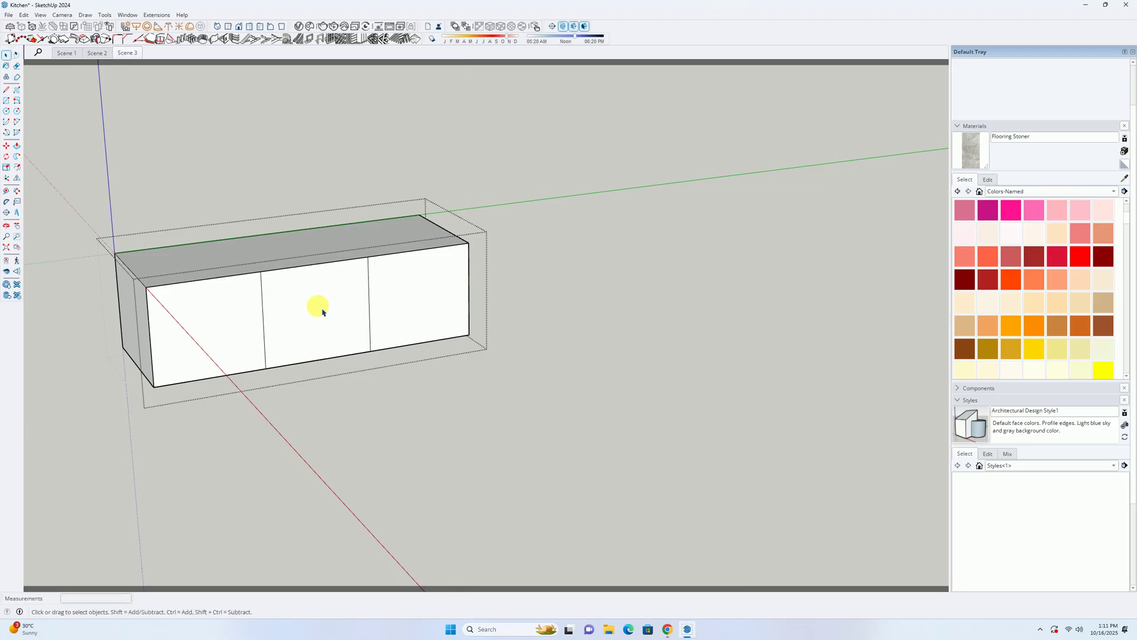
{"action": "scroll", "coordinate": [279, 304], "scroll_direction": "up", "scroll_amount": 5}
{"action": "key", "text": "f"}
{"action": "left_click", "coordinate": [249, 274]}
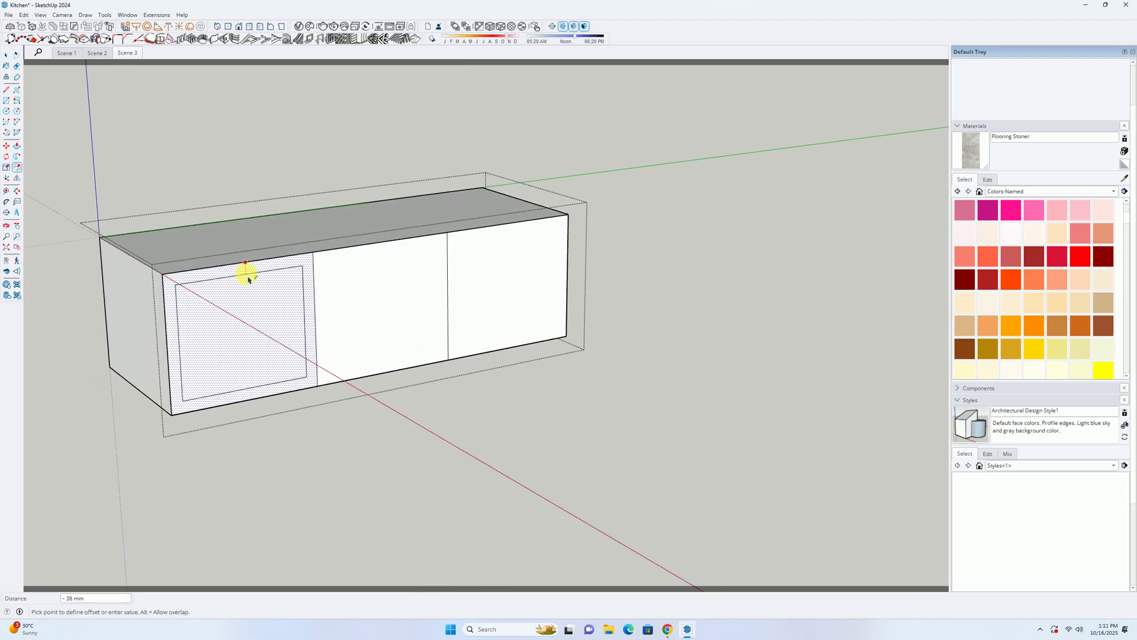
{"action": "key", "text": "Escape"}
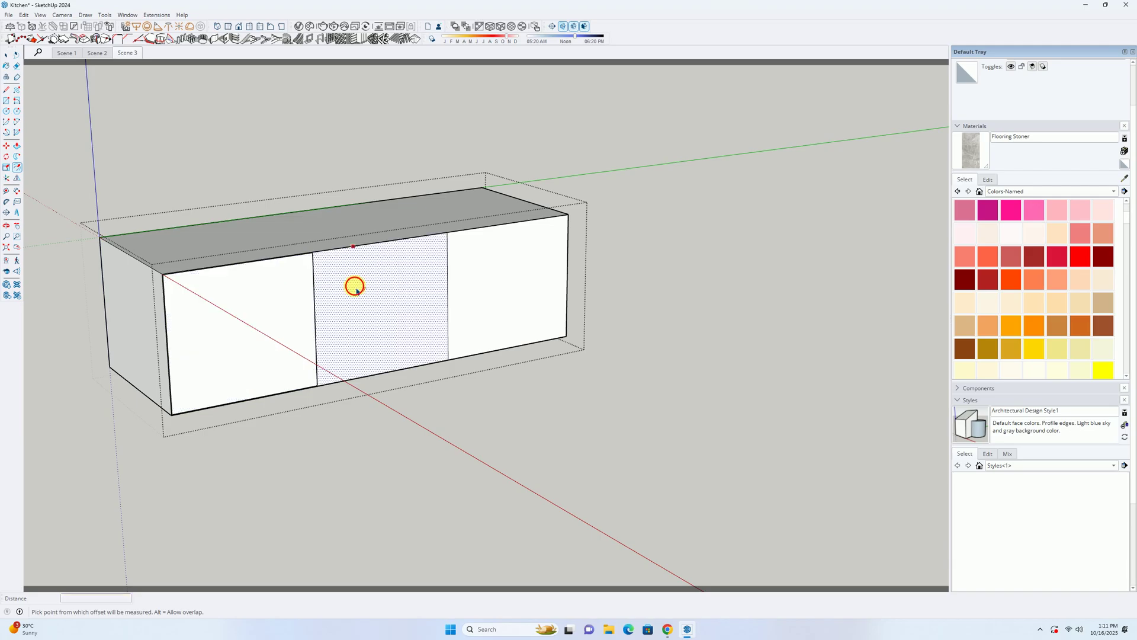
{"action": "scroll", "coordinate": [446, 277], "scroll_direction": "up", "scroll_amount": 5}
{"action": "key", "text": "space"}
{"action": "scroll", "coordinate": [457, 277], "scroll_direction": "down", "scroll_amount": 1}
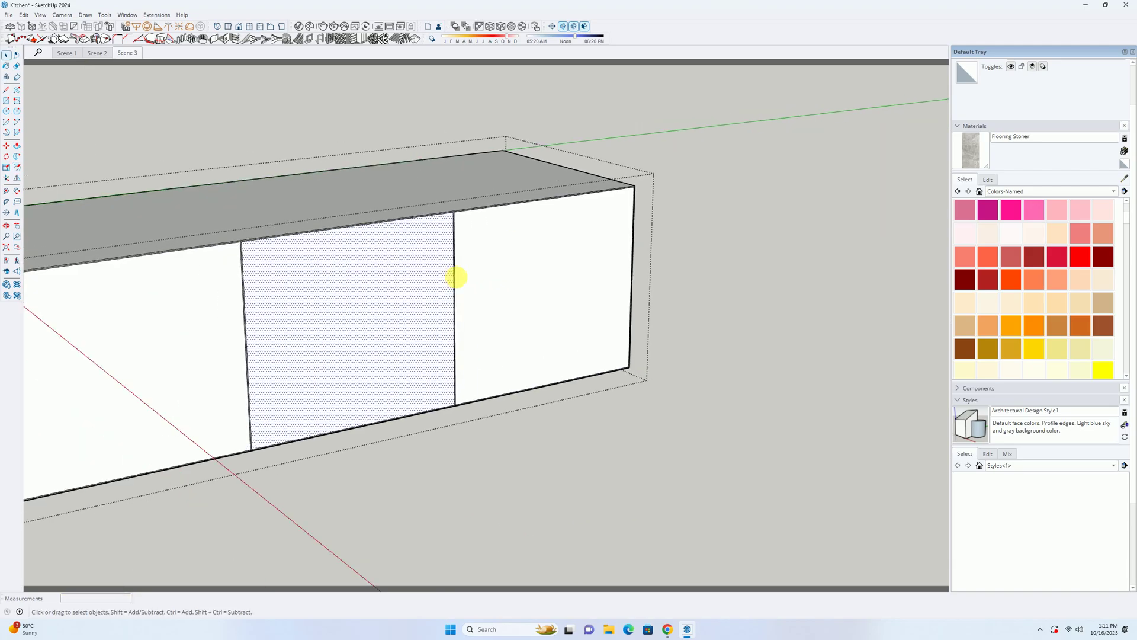
Step: Select the three door faces on the front of the sink cabinet
{"action": "middle_click_drag", "start_coordinate": [457, 277], "coordinate": [620, 231], "text": "shift"}
{"action": "scroll", "coordinate": [376, 270], "scroll_direction": "up", "scroll_amount": 3}
{"action": "left_click", "coordinate": [351, 264]}
{"action": "left_click", "coordinate": [507, 254]}
{"action": "left_click", "coordinate": [751, 243], "text": "ctrl"}
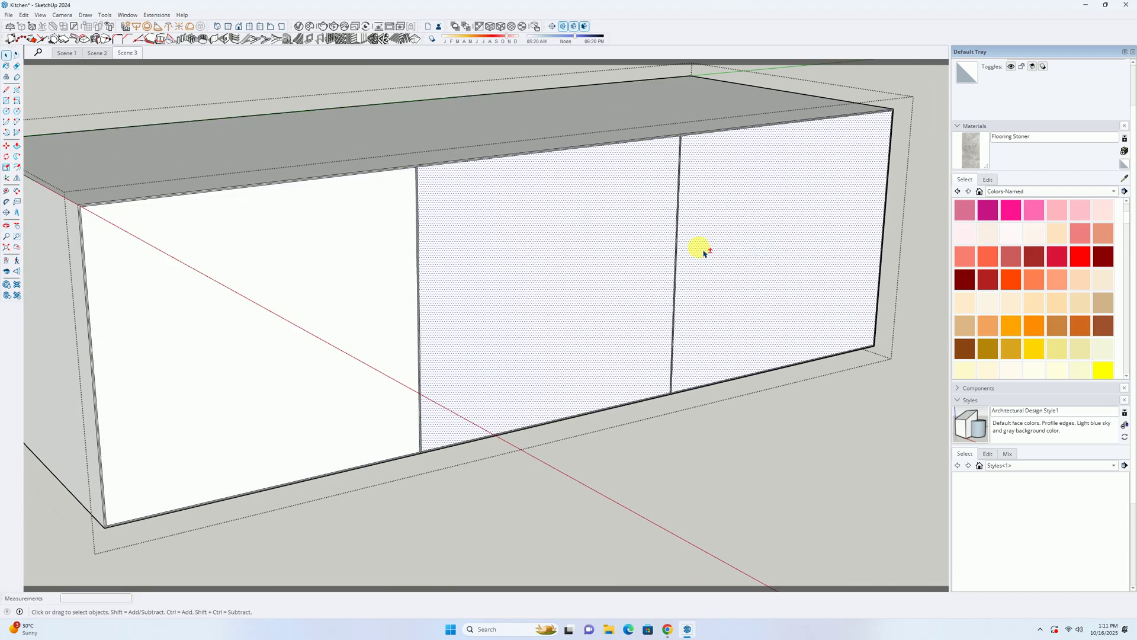
{"action": "left_click", "coordinate": [320, 283], "text": "ctrl"}
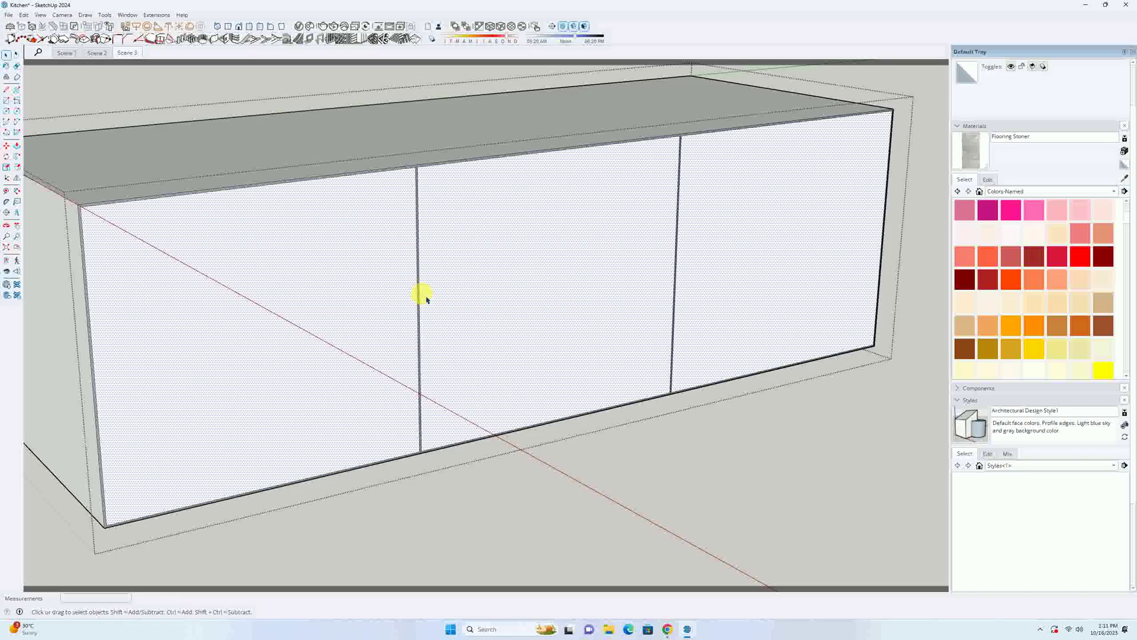
{"action": "scroll", "coordinate": [611, 277], "scroll_direction": "down", "scroll_amount": 4}
{"action": "middle_click_drag", "start_coordinate": [622, 266], "coordinate": [502, 299]}
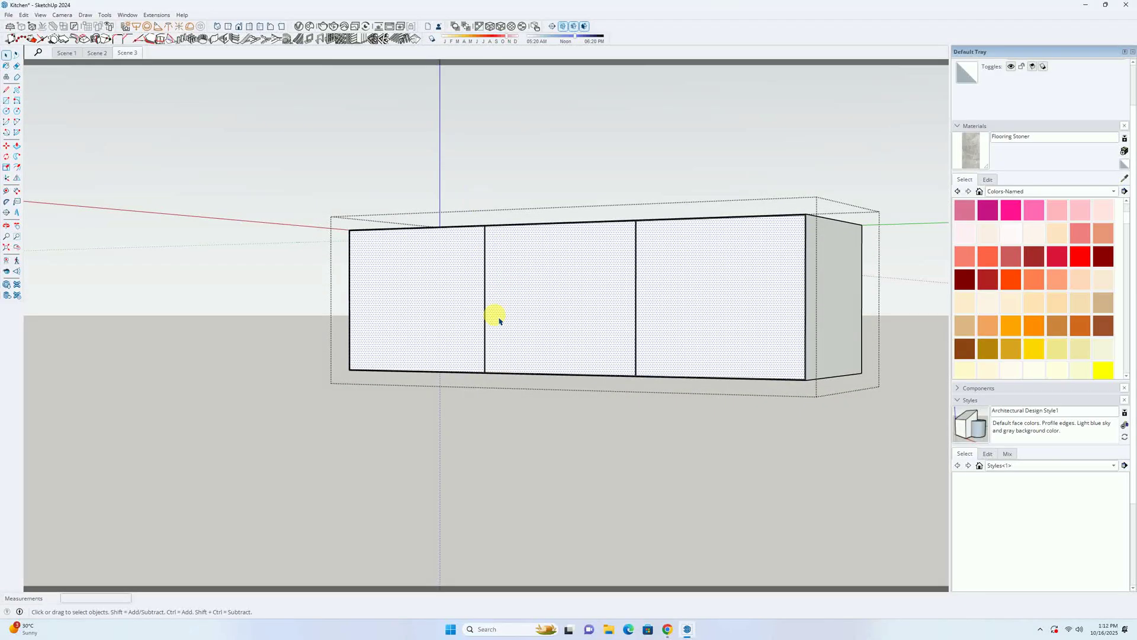
{"action": "left_click", "coordinate": [298, 371]}
Step: Switch to Scene 1 and hide the two outer windows above the laundry area's low walls
{"action": "scroll", "coordinate": [382, 358], "scroll_direction": "down", "scroll_amount": 3}
{"action": "middle_click_drag", "start_coordinate": [382, 358], "coordinate": [522, 373]}
{"action": "scroll", "coordinate": [522, 373], "scroll_direction": "down", "scroll_amount": 5}
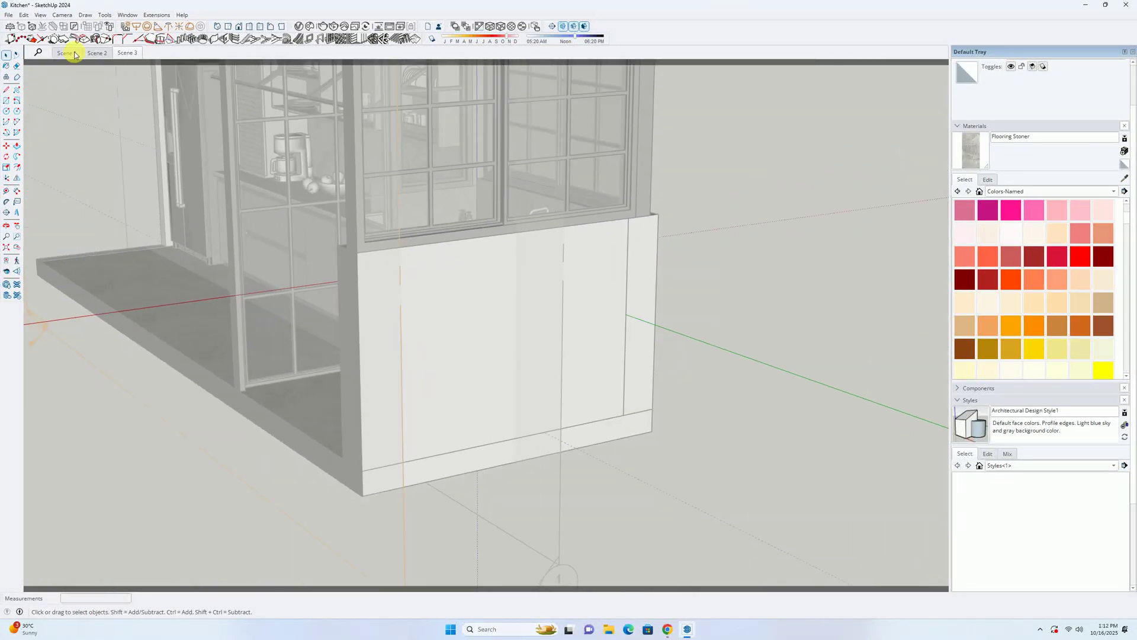
{"action": "left_click", "coordinate": [74, 54]}
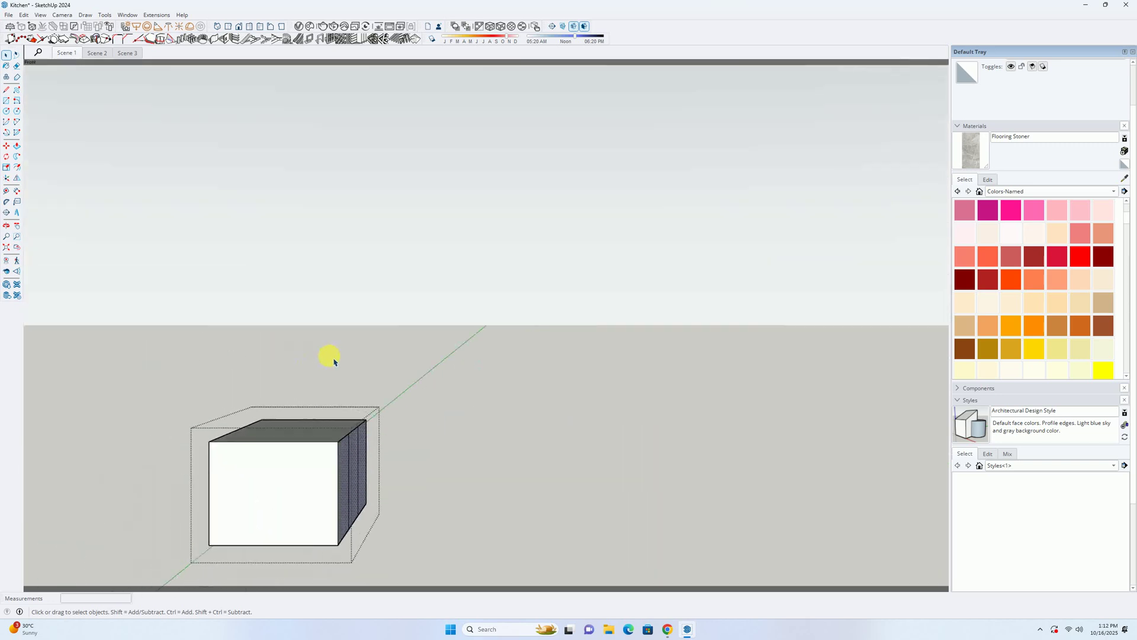
{"action": "scroll", "coordinate": [494, 372], "scroll_direction": "up", "scroll_amount": 4}
{"action": "middle_click_drag", "start_coordinate": [494, 371], "coordinate": [573, 374]}
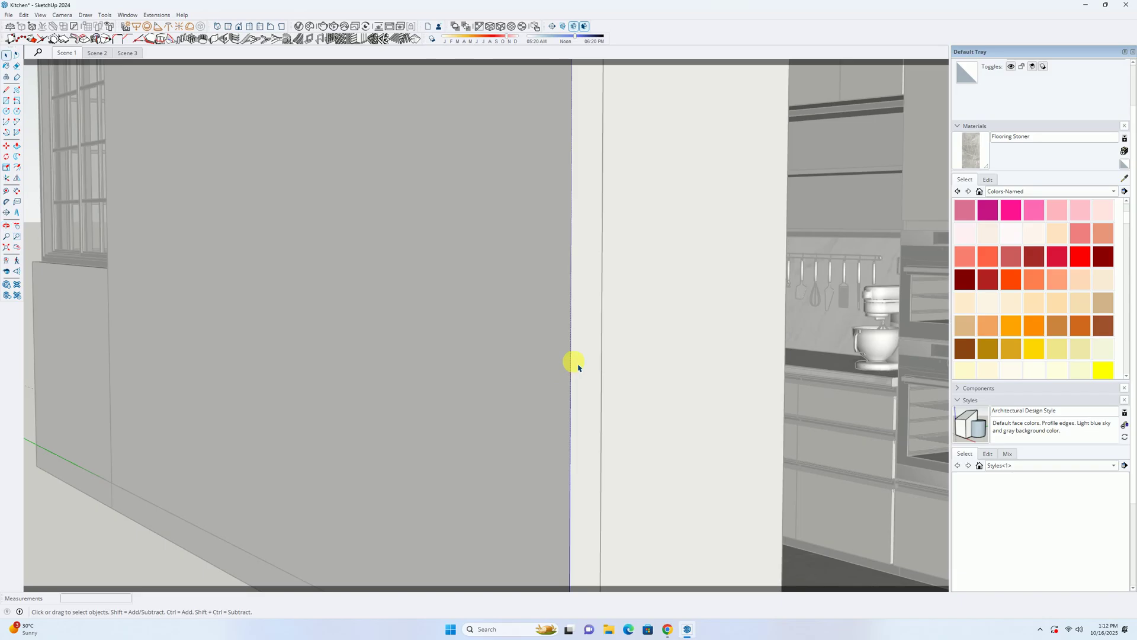
{"action": "scroll", "coordinate": [325, 294], "scroll_direction": "down", "scroll_amount": 6}
{"action": "middle_click_drag", "start_coordinate": [325, 294], "coordinate": [432, 310]}
{"action": "left_click", "coordinate": [198, 254]}
{"action": "middle_click_drag", "start_coordinate": [409, 257], "coordinate": [563, 264]}
{"action": "left_click", "coordinate": [329, 263], "text": "shift"}
{"action": "key", "text": "Delete"}
{"action": "middle_click_drag", "start_coordinate": [482, 284], "coordinate": [338, 326]}
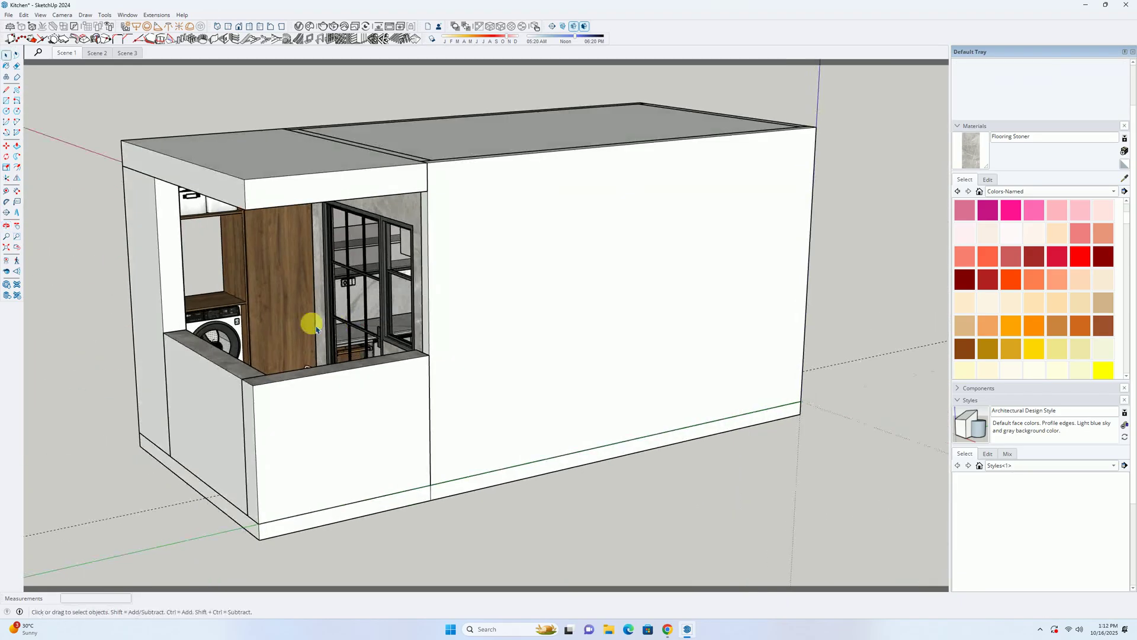
Step: Sample Walnut Matte 300cm from the tall laundry cabinet and apply it to the sink cabinet's three door panels
{"action": "scroll", "coordinate": [339, 328], "scroll_direction": "up", "scroll_amount": 5}
{"action": "key", "text": "b"}
{"action": "left_click", "coordinate": [284, 274], "text": "alt"}
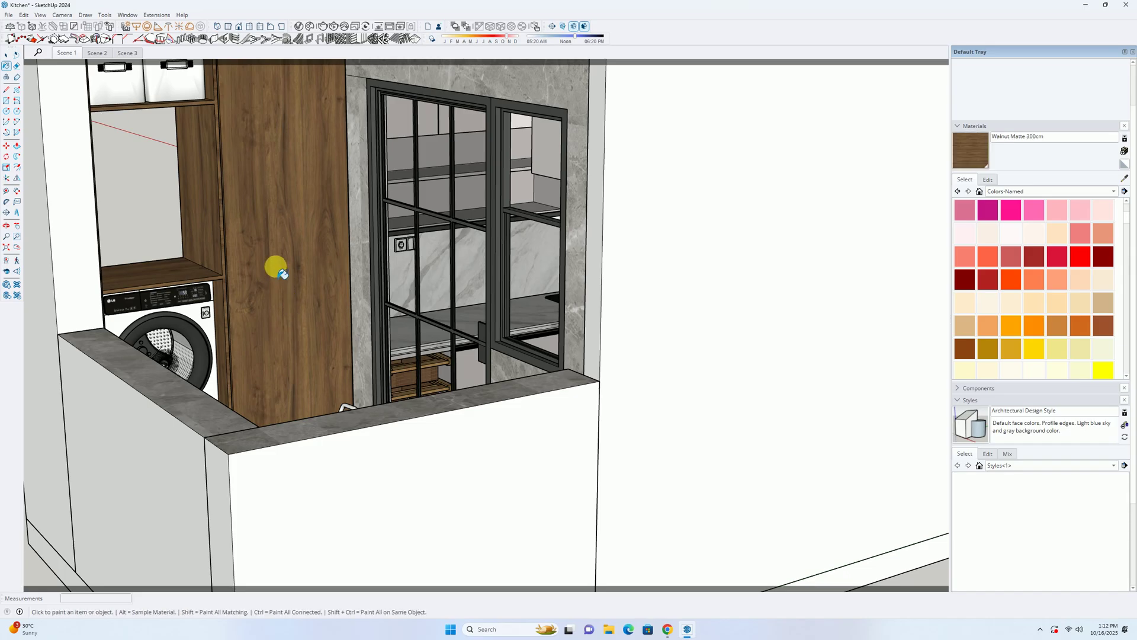
{"action": "scroll", "coordinate": [297, 287], "scroll_direction": "down", "scroll_amount": 6}
{"action": "middle_click_drag", "start_coordinate": [326, 338], "coordinate": [713, 386]}
{"action": "key", "text": "space"}
{"action": "scroll", "coordinate": [651, 386], "scroll_direction": "up", "scroll_amount": 5}
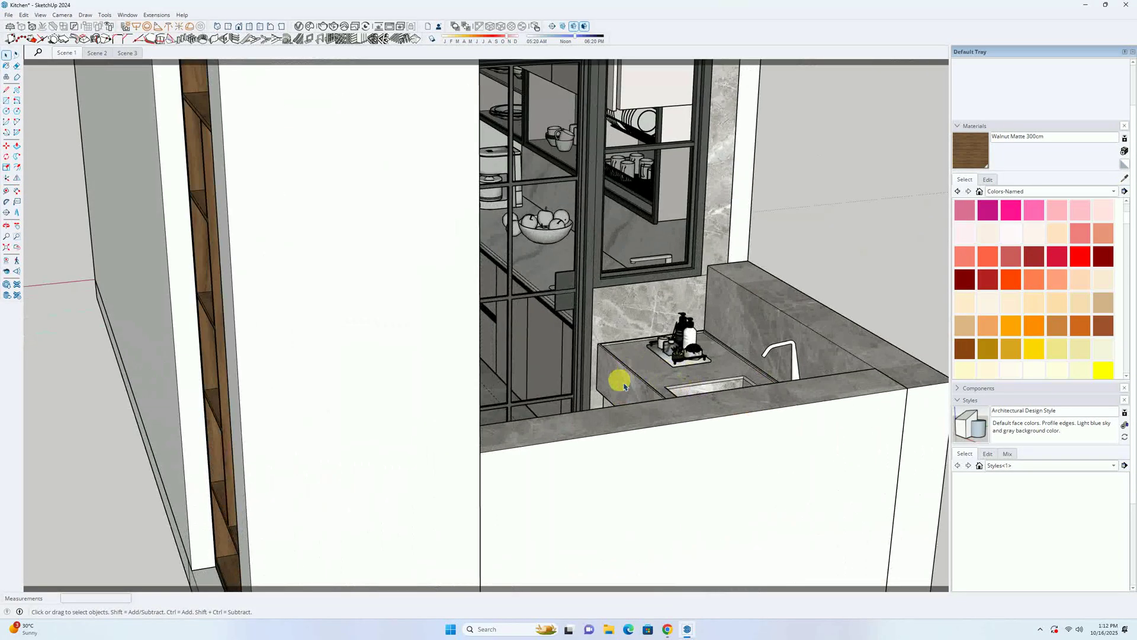
{"action": "scroll", "coordinate": [625, 387], "scroll_direction": "up", "scroll_amount": 4}
{"action": "scroll", "coordinate": [477, 312], "scroll_direction": "up", "scroll_amount": 5}
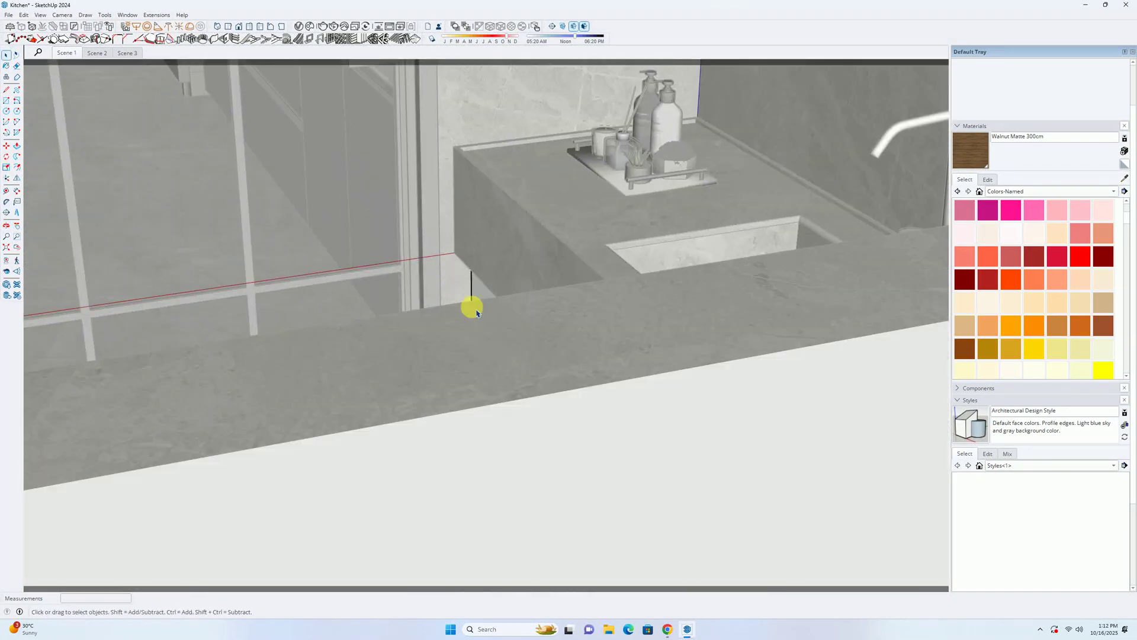
{"action": "scroll", "coordinate": [476, 313], "scroll_direction": "down", "scroll_amount": 8}
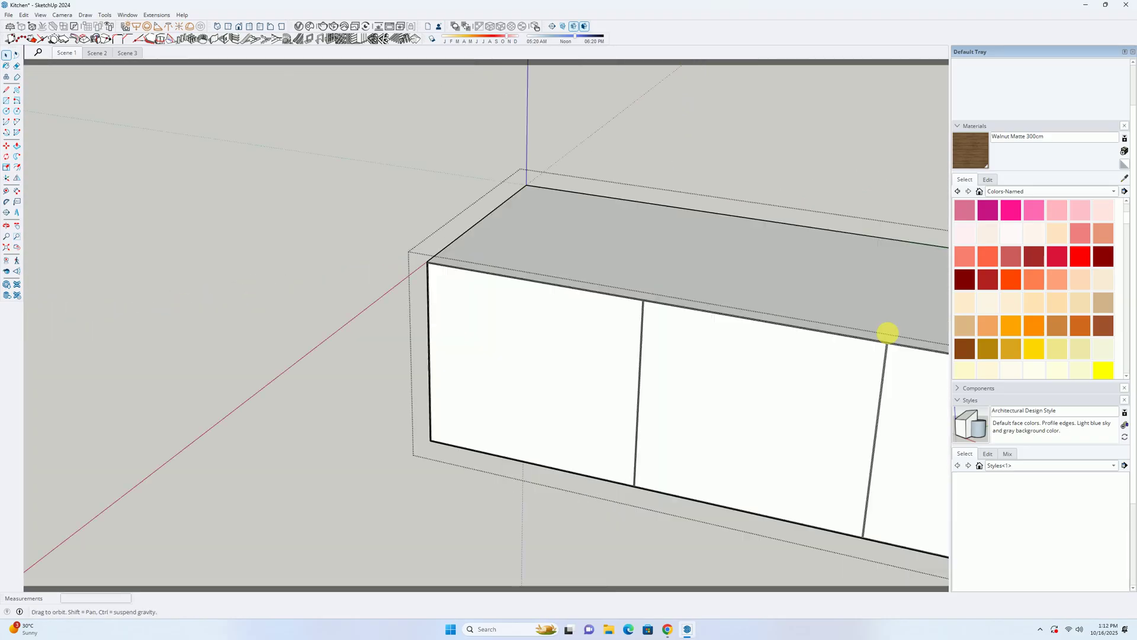
{"action": "middle_click_drag", "start_coordinate": [424, 300], "coordinate": [894, 159]}
{"action": "left_click", "coordinate": [970, 149]}
{"action": "left_click", "coordinate": [320, 362]}
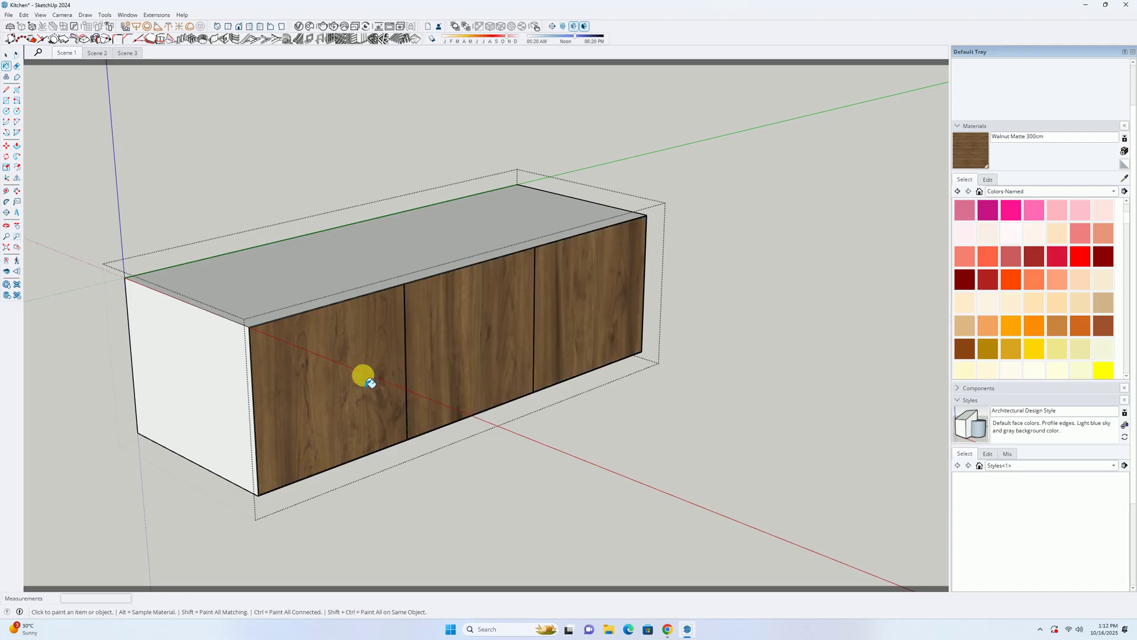
Step: Rotate the first door's walnut texture so the grain runs horizontally, and apply that orientation to the other two doors
{"action": "right_click", "coordinate": [343, 375]}
{"action": "mouse_move", "coordinate": [377, 532]}
{"action": "left_click", "coordinate": [441, 523]}
{"action": "right_click", "coordinate": [328, 443]}
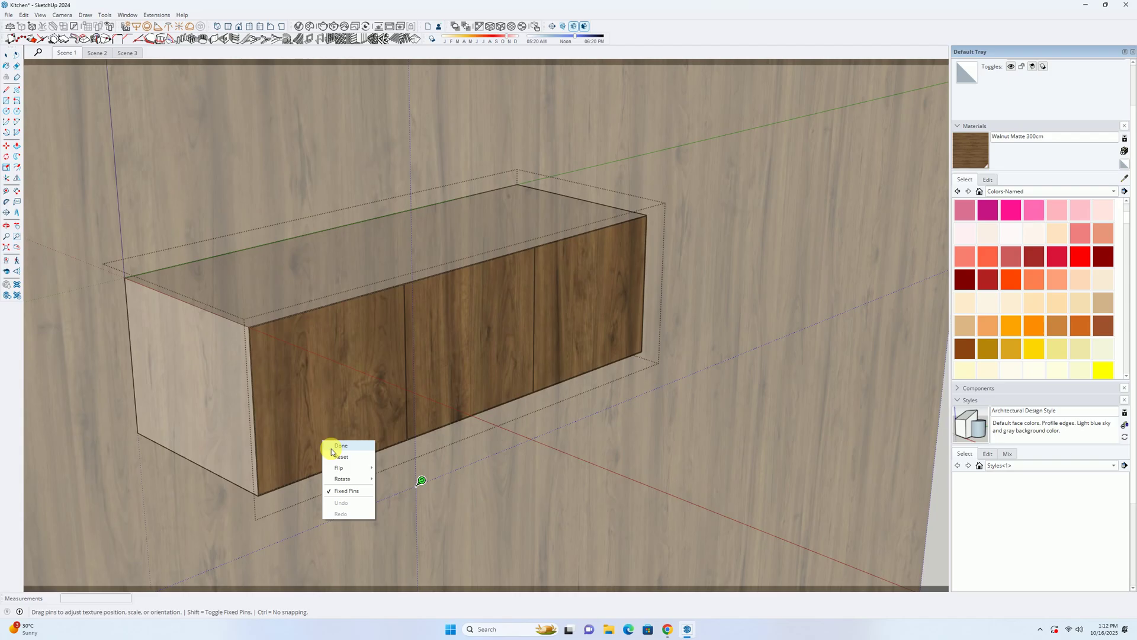
{"action": "left_click", "coordinate": [341, 458]}
{"action": "right_click", "coordinate": [309, 412]}
{"action": "left_click", "coordinate": [314, 417]}
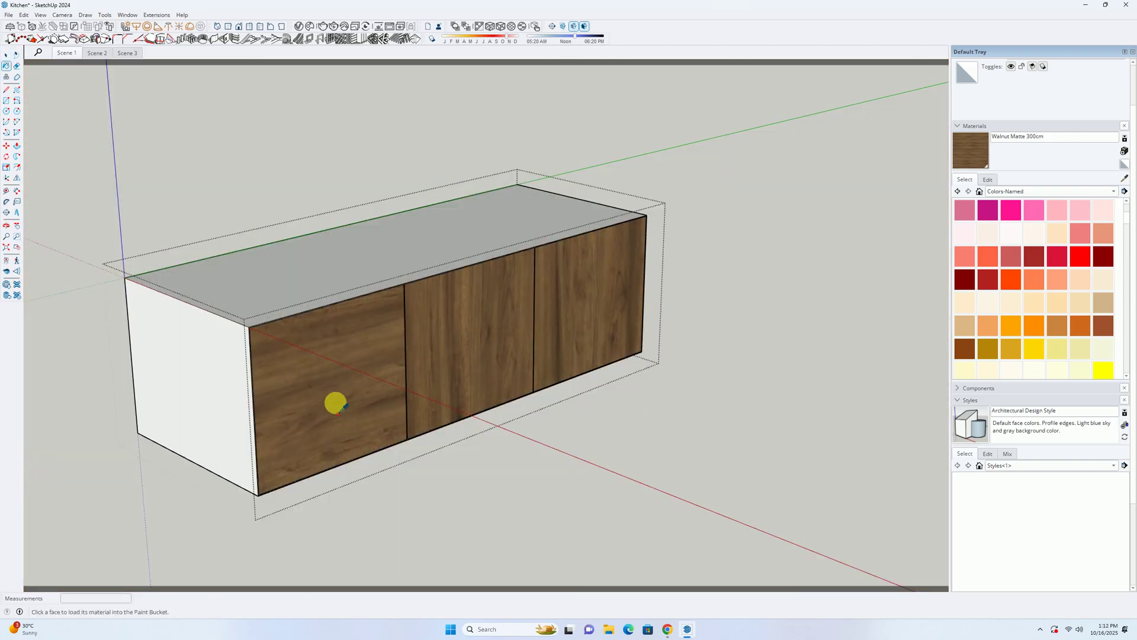
{"action": "left_click", "coordinate": [473, 358]}
{"action": "left_click", "coordinate": [563, 332]}
{"action": "mouse_move", "coordinate": [563, 332]}
{"action": "middle_mouse_down"}
{"action": "mouse_move", "coordinate": [264, 290]}
{"action": "mouse_move", "coordinate": [495, 333]}
{"action": "middle_mouse_up"}
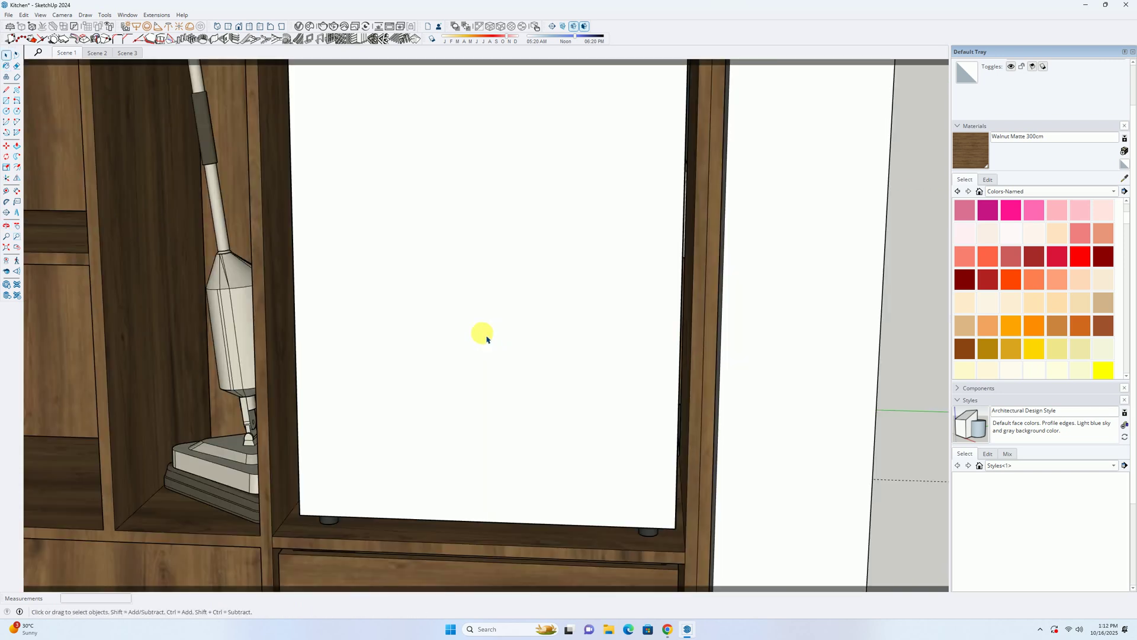
Step: Sample the [0137_Black]2 material from the plinth under the tall wood cabinet and paint the sink cabinet's body with it
{"action": "middle_click_drag", "start_coordinate": [482, 332], "coordinate": [469, 503]}
{"action": "scroll", "coordinate": [279, 401], "scroll_direction": "down", "scroll_amount": 5}
{"action": "scroll", "coordinate": [584, 404], "scroll_direction": "up", "scroll_amount": 4}
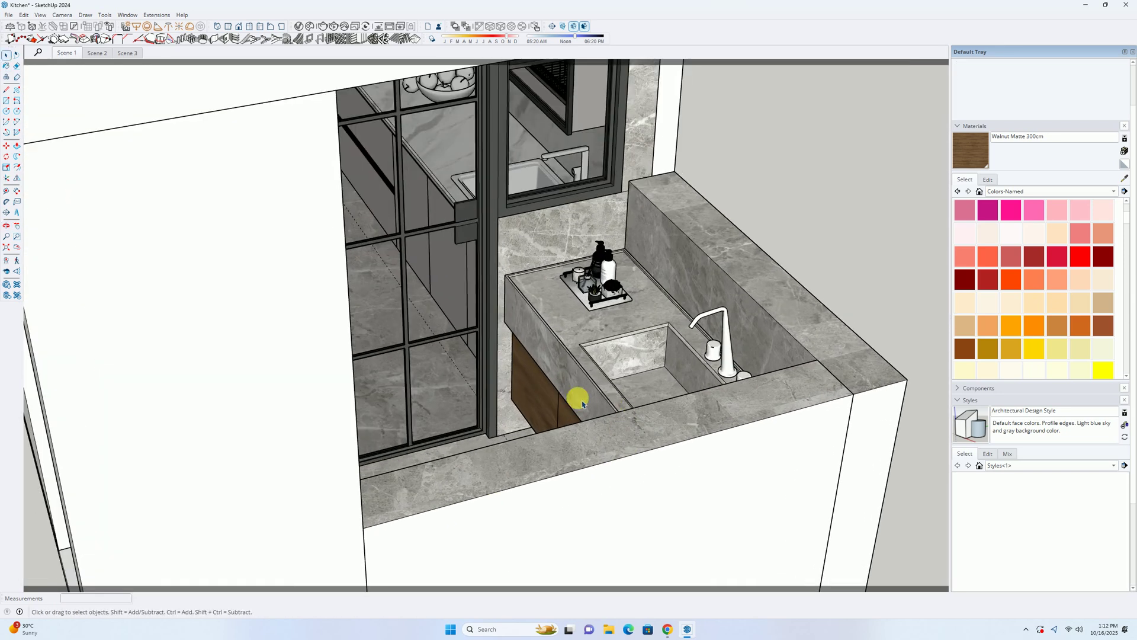
{"action": "scroll", "coordinate": [584, 404], "scroll_direction": "up", "scroll_amount": 8}
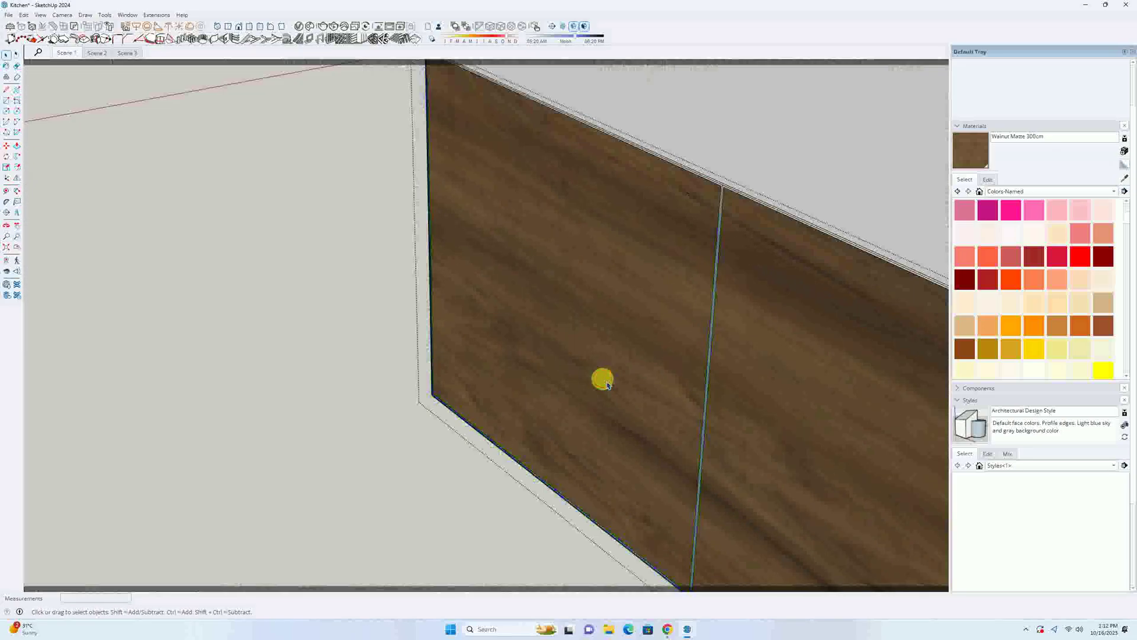
{"action": "scroll", "coordinate": [604, 382], "scroll_direction": "down", "scroll_amount": 5}
{"action": "middle_click_drag", "start_coordinate": [589, 381], "coordinate": [368, 385]}
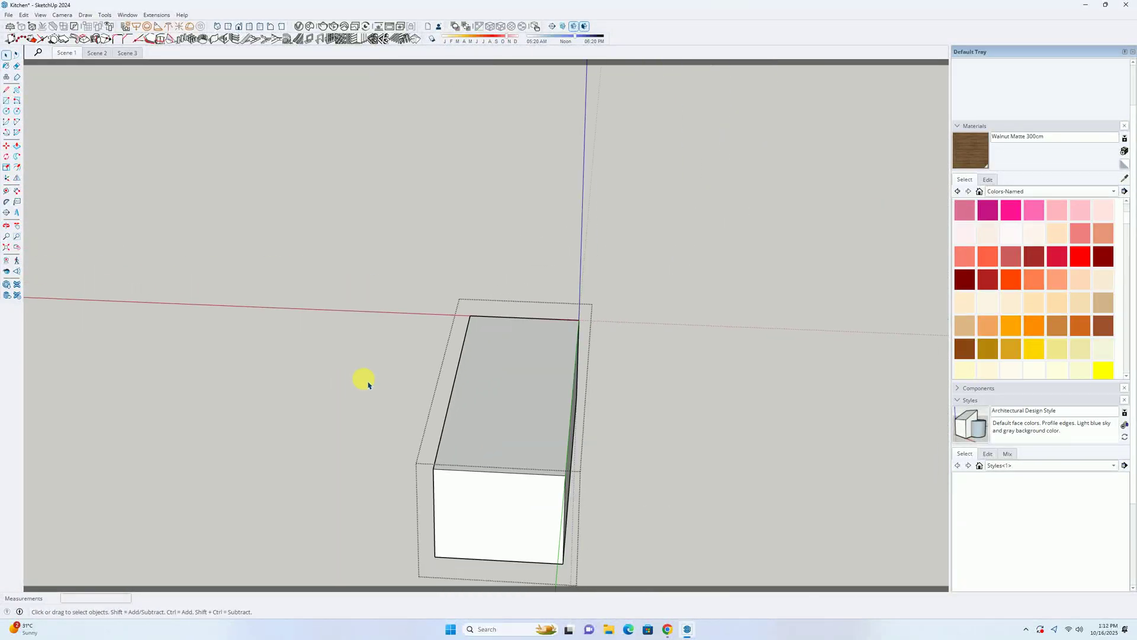
{"action": "scroll", "coordinate": [368, 385], "scroll_direction": "up", "scroll_amount": 5}
{"action": "key", "text": "b"}
{"action": "scroll", "coordinate": [213, 287], "scroll_direction": "up", "scroll_amount": 8}
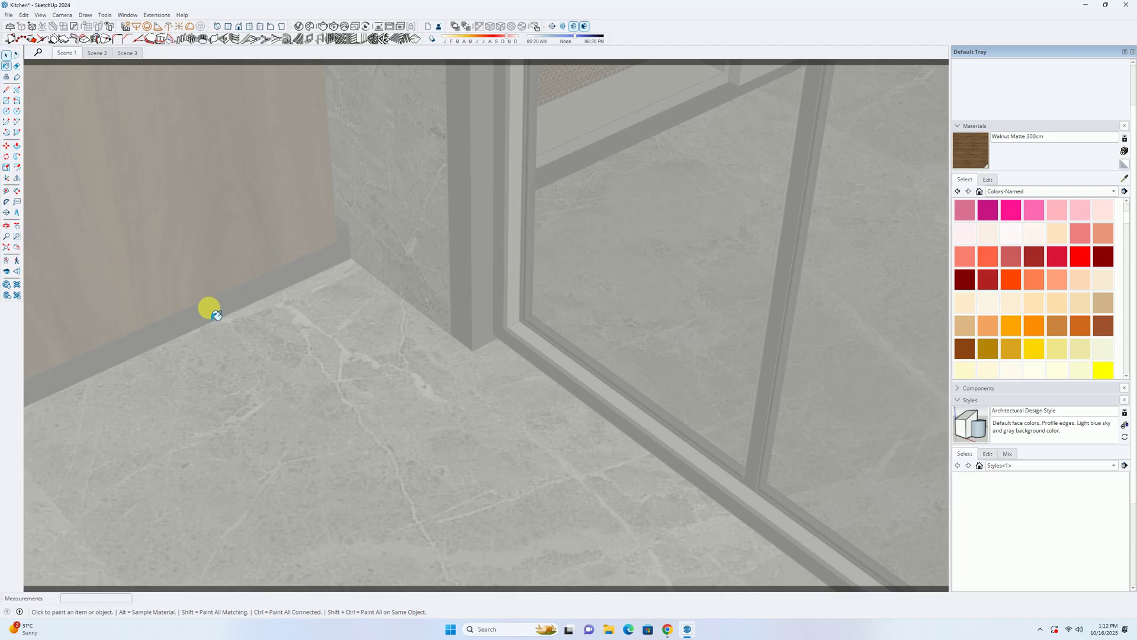
{"action": "left_click", "coordinate": [211, 322], "text": "alt"}
{"action": "scroll", "coordinate": [212, 326], "scroll_direction": "down", "scroll_amount": 5}
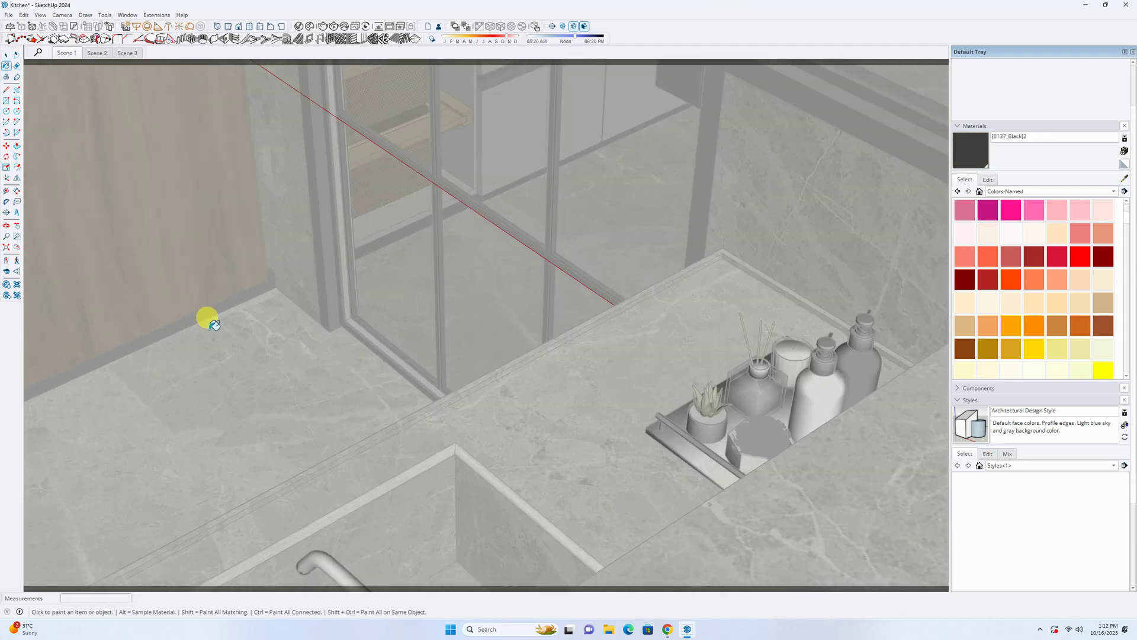
{"action": "scroll", "coordinate": [213, 337], "scroll_direction": "down", "scroll_amount": 6}
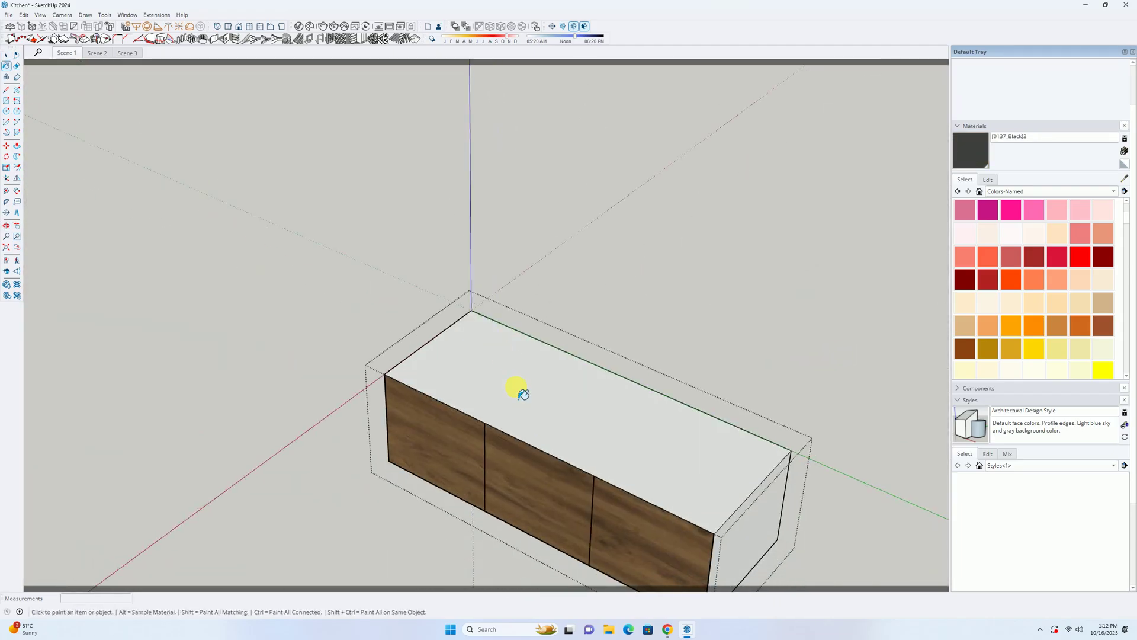
{"action": "left_click", "coordinate": [571, 409]}
{"action": "mouse_move", "coordinate": [571, 409]}
{"action": "middle_mouse_down"}
{"action": "mouse_move", "coordinate": [545, 299]}
{"action": "mouse_move", "coordinate": [533, 477]}
{"action": "mouse_move", "coordinate": [417, 482]}
{"action": "middle_mouse_up"}
Step: Push/Pull the sink cabinet's door panel outward to give it thickness
{"action": "scroll", "coordinate": [418, 483], "scroll_direction": "up", "scroll_amount": 5}
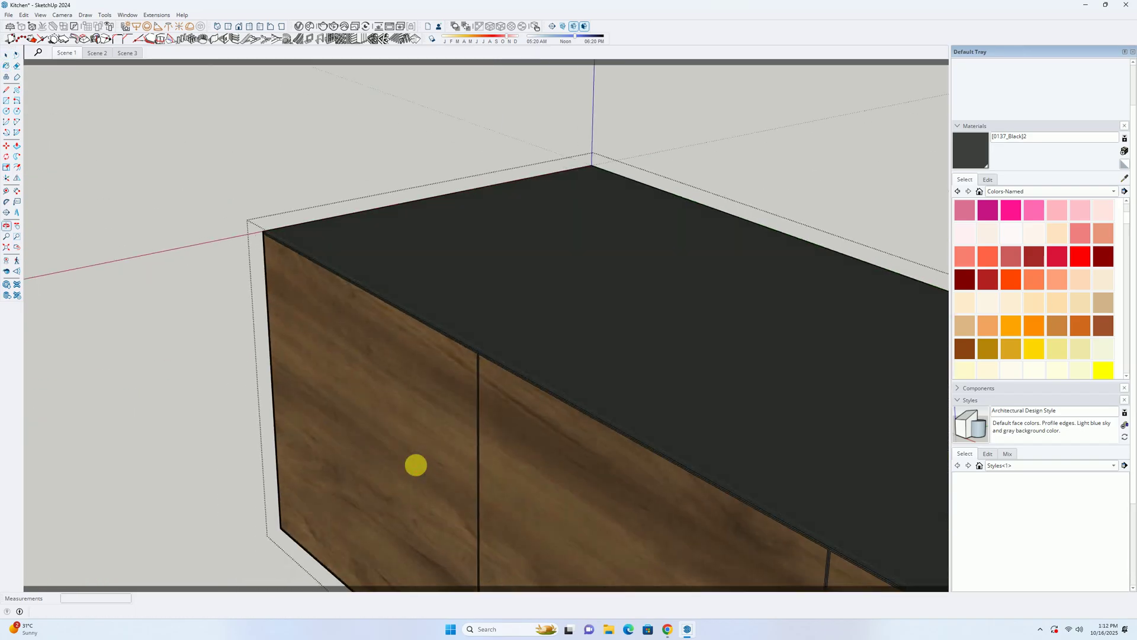
{"action": "key", "text": "p"}
{"action": "scroll", "coordinate": [438, 432], "scroll_direction": "up", "scroll_amount": 2}
{"action": "left_click", "coordinate": [427, 409]}
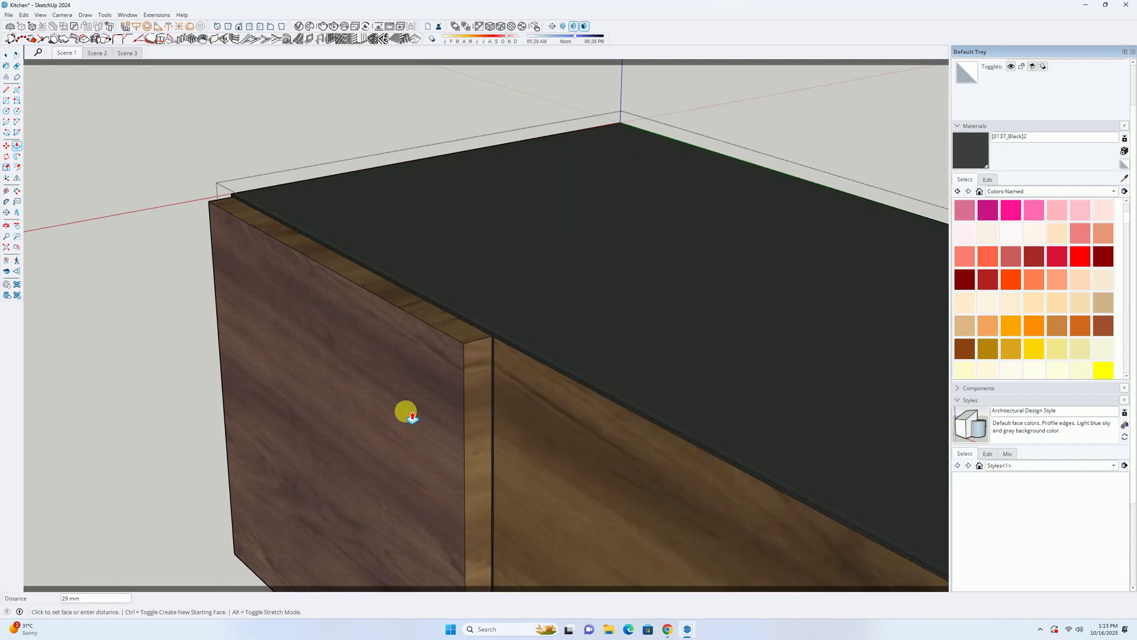
{"action": "key", "text": "Return"}
{"action": "middle_click_drag", "start_coordinate": [581, 464], "coordinate": [41, 259]}
{"action": "key", "text": "space"}
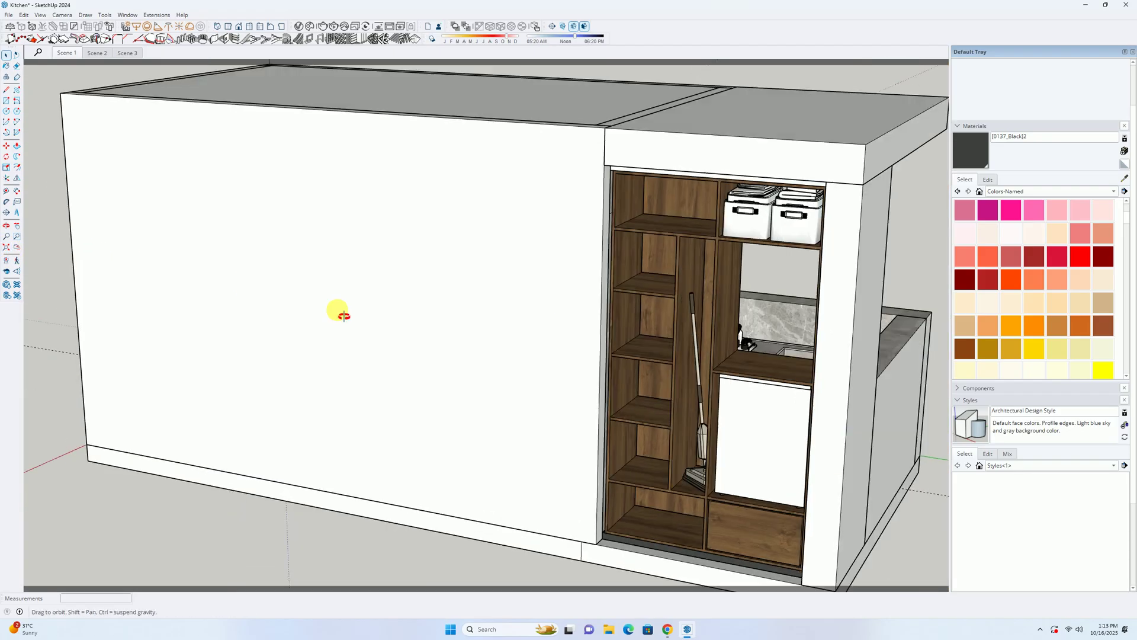
Step: Switch to Scene 3 and examine the sink cabinet and its doors beneath the stone counter
{"action": "middle_click_drag", "start_coordinate": [337, 323], "coordinate": [533, 391]}
{"action": "left_click", "coordinate": [122, 54]}
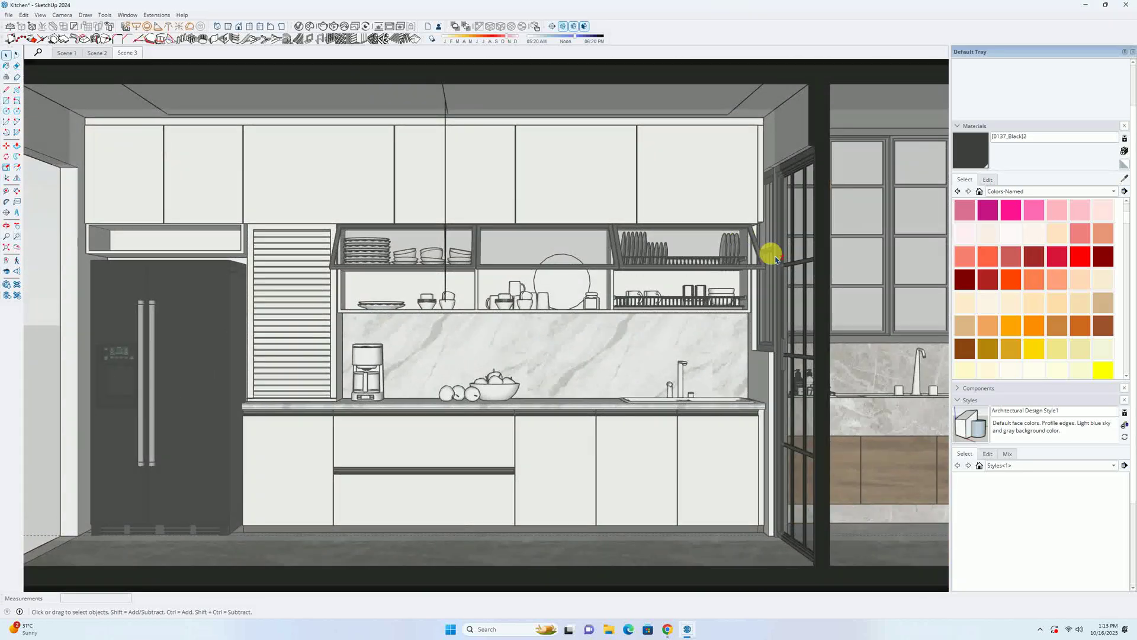
{"action": "middle_click_drag", "start_coordinate": [767, 251], "coordinate": [432, 229], "text": "shift"}
{"action": "scroll", "coordinate": [618, 466], "scroll_direction": "up", "scroll_amount": 3}
{"action": "scroll", "coordinate": [474, 356], "scroll_direction": "up", "scroll_amount": 4}
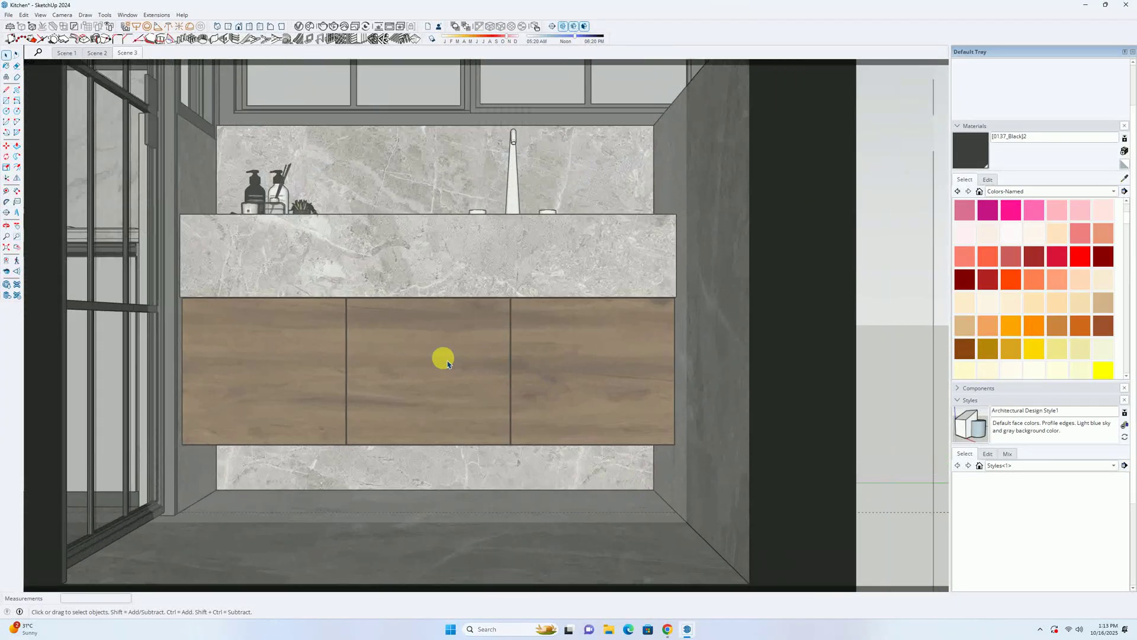
Step: Sample PVC White Glossy 001 from the main kitchen cabinets and repaint the sink cabinet's three doors with it
{"action": "scroll", "coordinate": [386, 325], "scroll_direction": "down", "scroll_amount": 1}
{"action": "middle_click_drag", "start_coordinate": [386, 325], "coordinate": [623, 351], "text": "shift"}
{"action": "middle_click_drag", "start_coordinate": [465, 355], "coordinate": [642, 336], "text": "shift"}
{"action": "key", "text": "b"}
{"action": "left_click", "coordinate": [403, 356], "text": "alt"}
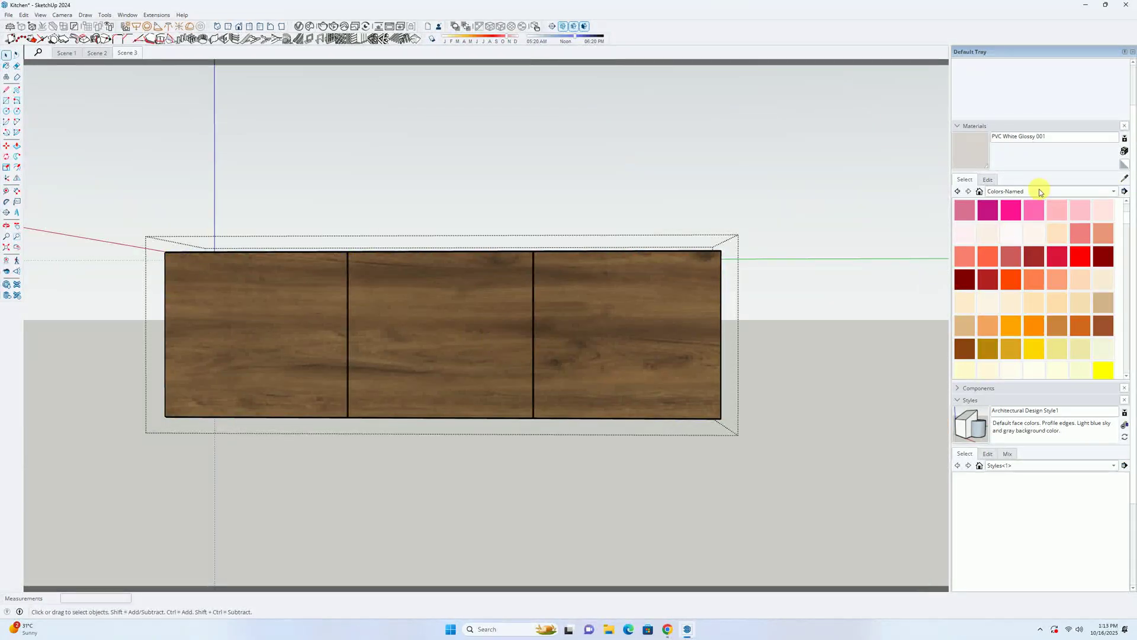
{"action": "left_click", "coordinate": [980, 156]}
{"action": "left_click", "coordinate": [614, 337]}
{"action": "key", "text": "space"}
{"action": "left_click", "coordinate": [602, 454]}
{"action": "scroll", "coordinate": [604, 337], "scroll_direction": "down", "scroll_amount": 5}
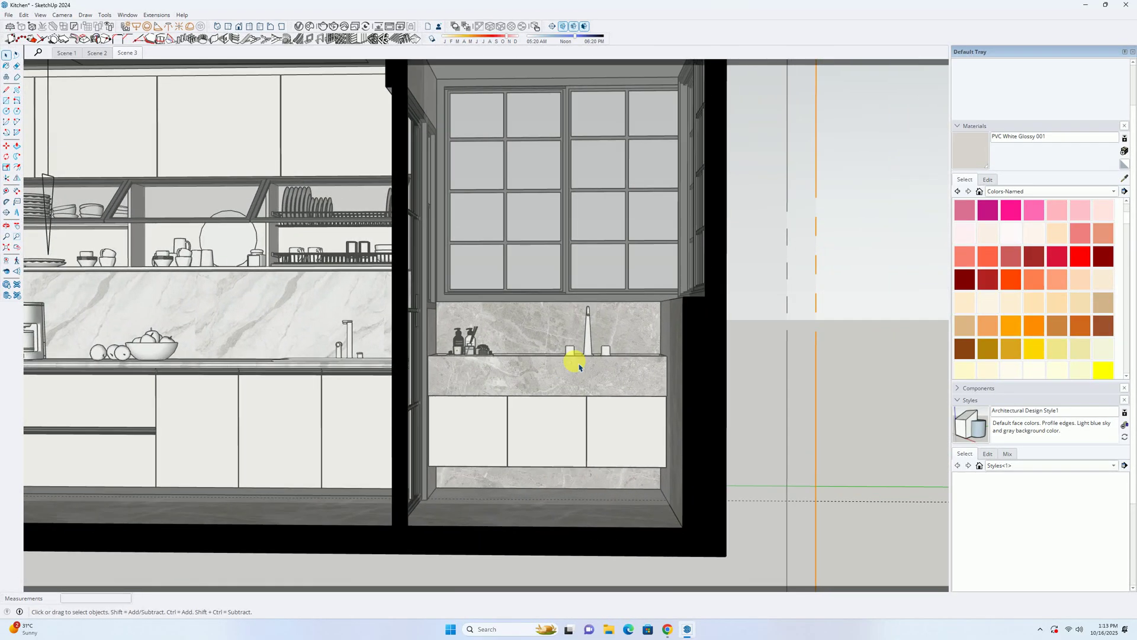
Step: Move the bottom edge of the sink cabinet down to make its doors slightly taller
{"action": "middle_click_drag", "start_coordinate": [579, 367], "coordinate": [558, 333]}
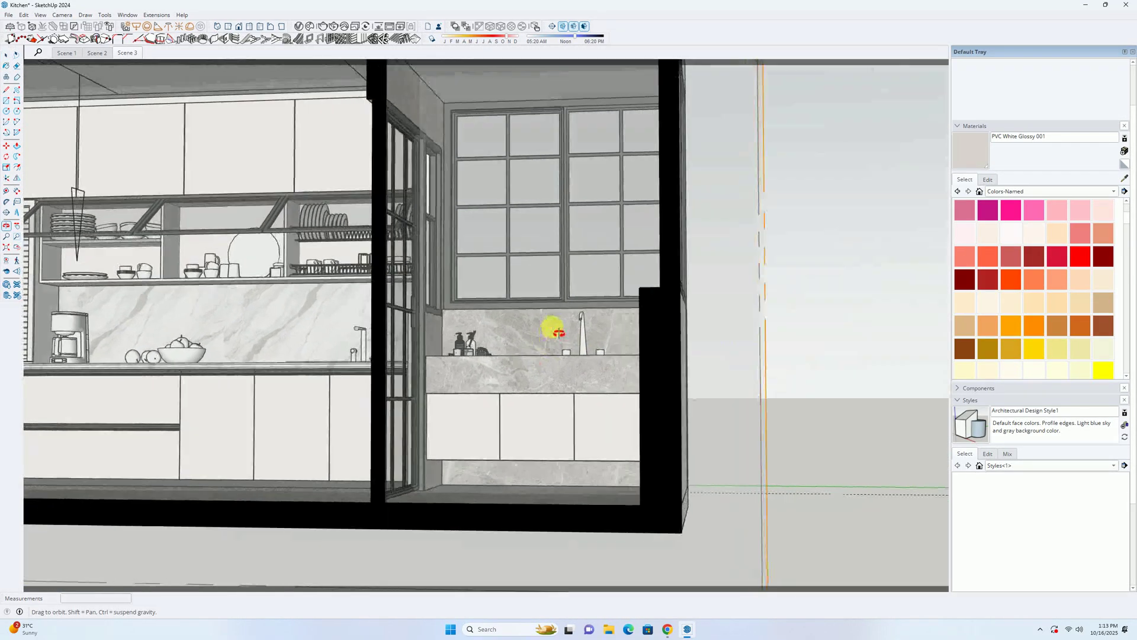
{"action": "scroll", "coordinate": [551, 468], "scroll_direction": "up", "scroll_amount": 5}
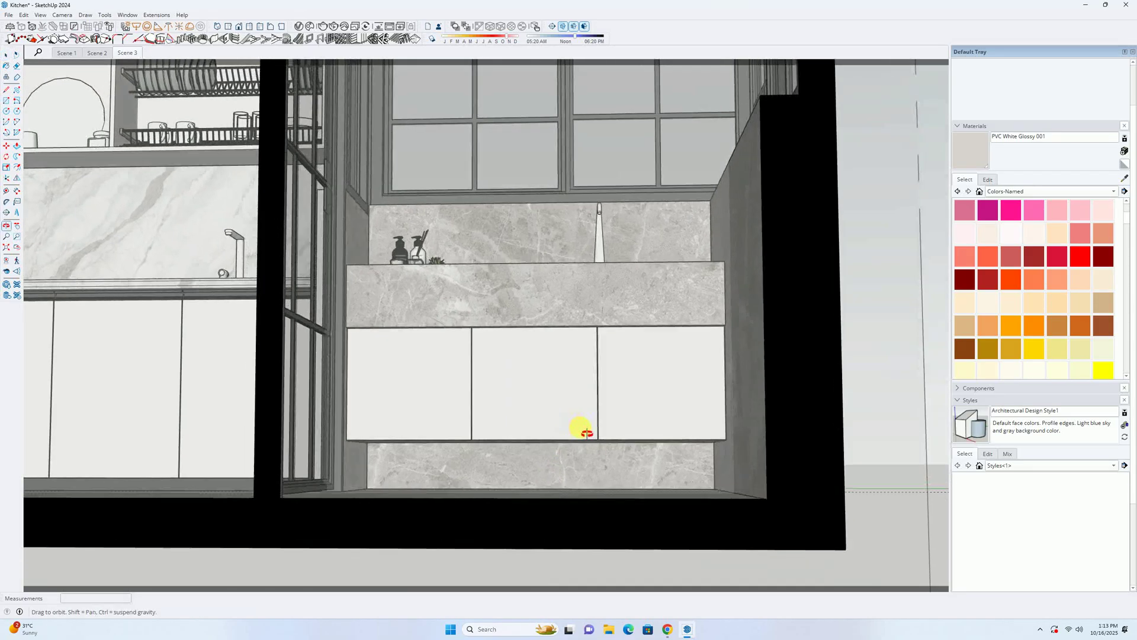
{"action": "middle_click_drag", "start_coordinate": [584, 432], "coordinate": [604, 462]}
{"action": "scroll", "coordinate": [576, 474], "scroll_direction": "up", "scroll_amount": 2}
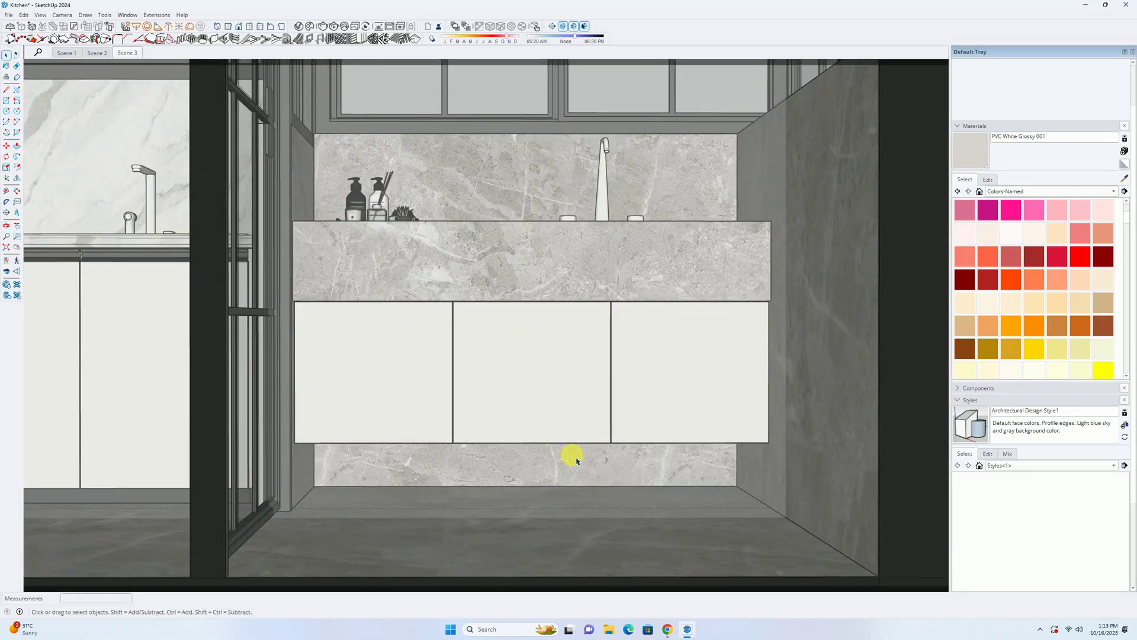
{"action": "double_click", "coordinate": [543, 435]}
{"action": "key", "text": "m"}
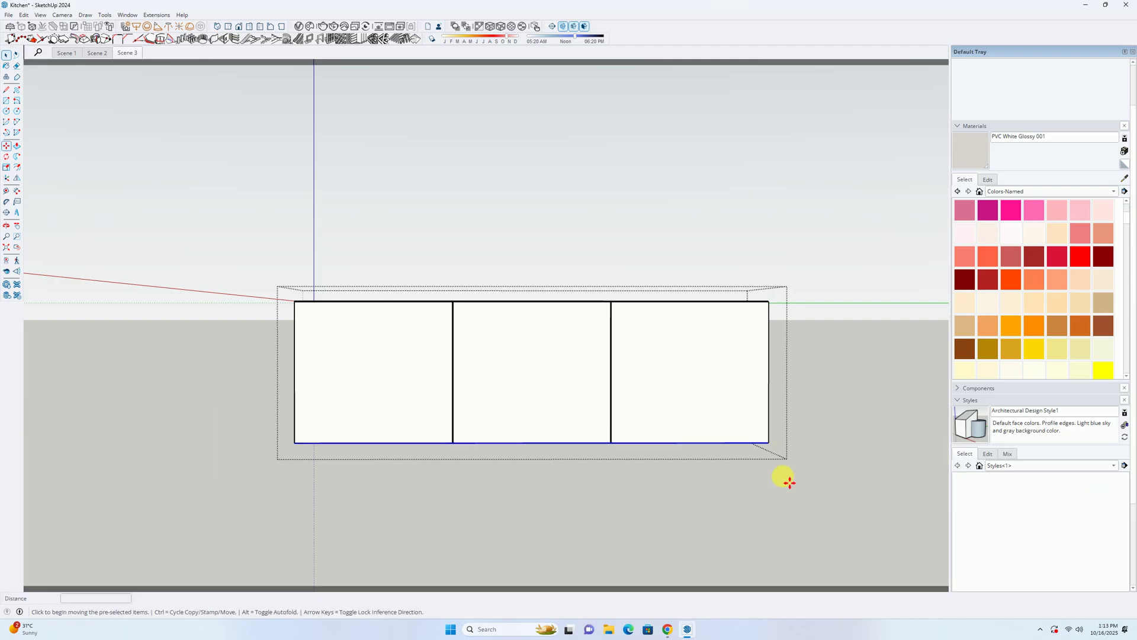
{"action": "left_click", "coordinate": [783, 477]}
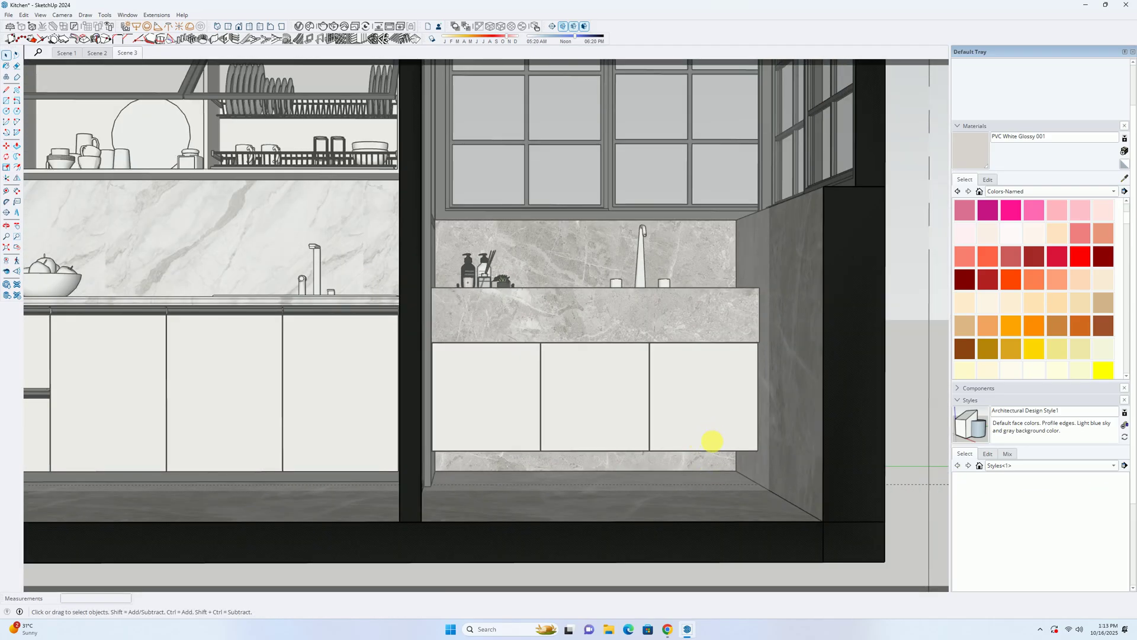
Step: Switch to Scene 1 and view the kitchen from outside its open end
{"action": "middle_click_drag", "start_coordinate": [713, 442], "coordinate": [526, 301]}
{"action": "left_click", "coordinate": [64, 53]}
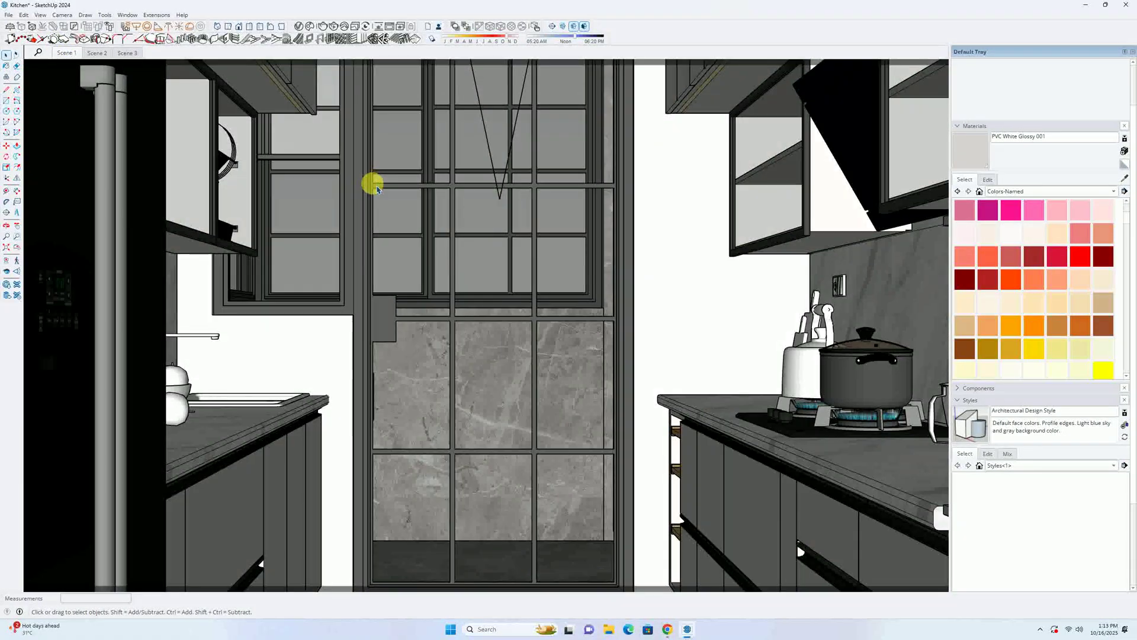
{"action": "scroll", "coordinate": [379, 190], "scroll_direction": "down", "scroll_amount": 8}
{"action": "mouse_move", "coordinate": [382, 191]}
{"action": "middle_mouse_down", "text": "shift"}
{"action": "mouse_move", "coordinate": [384, 244]}
{"action": "mouse_move", "coordinate": [387, 170]}
{"action": "middle_mouse_up", "text": "shift"}
{"action": "scroll", "coordinate": [423, 207], "scroll_direction": "up", "scroll_amount": 2}
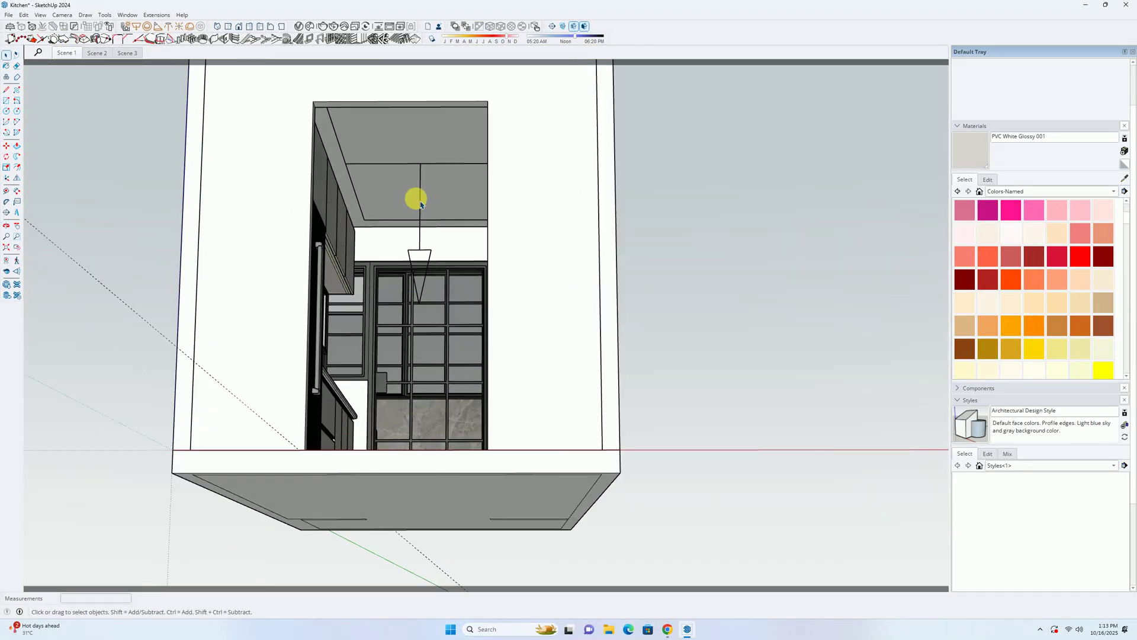
Step: Remove the wall with the opening that blocks the view into the kitchen's front end
{"action": "left_click", "coordinate": [423, 198]}
{"action": "scroll", "coordinate": [418, 192], "scroll_direction": "down", "scroll_amount": 5}
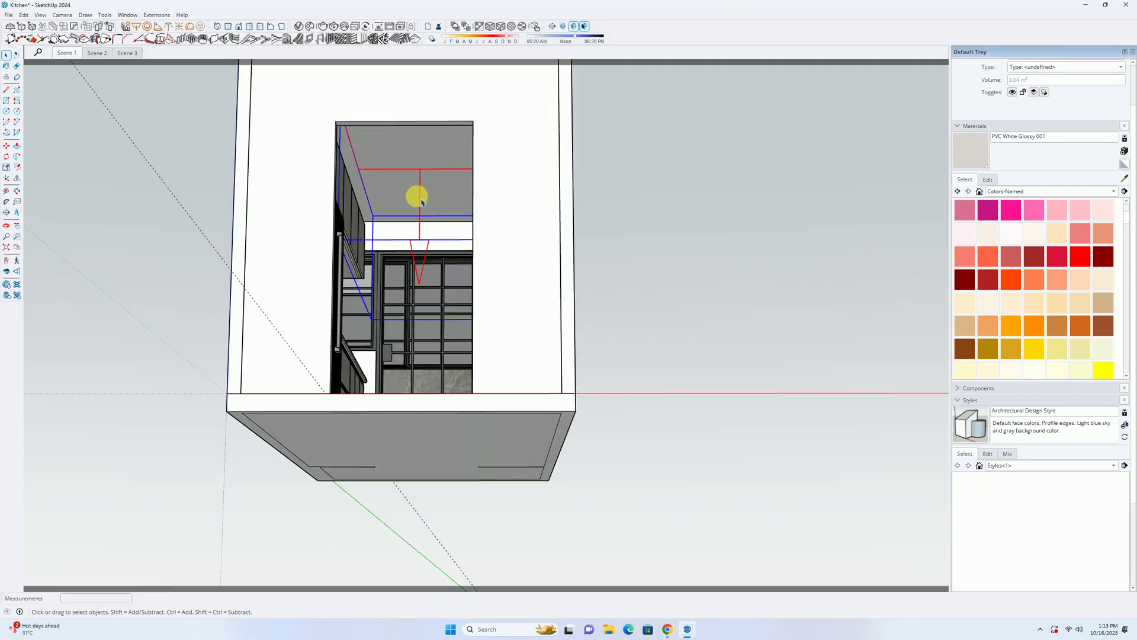
{"action": "key", "text": "Delete"}
{"action": "middle_click_drag", "start_coordinate": [436, 247], "coordinate": [465, 236]}
{"action": "scroll", "coordinate": [415, 178], "scroll_direction": "up", "scroll_amount": 3}
{"action": "middle_click_drag", "start_coordinate": [414, 178], "coordinate": [430, 212]}
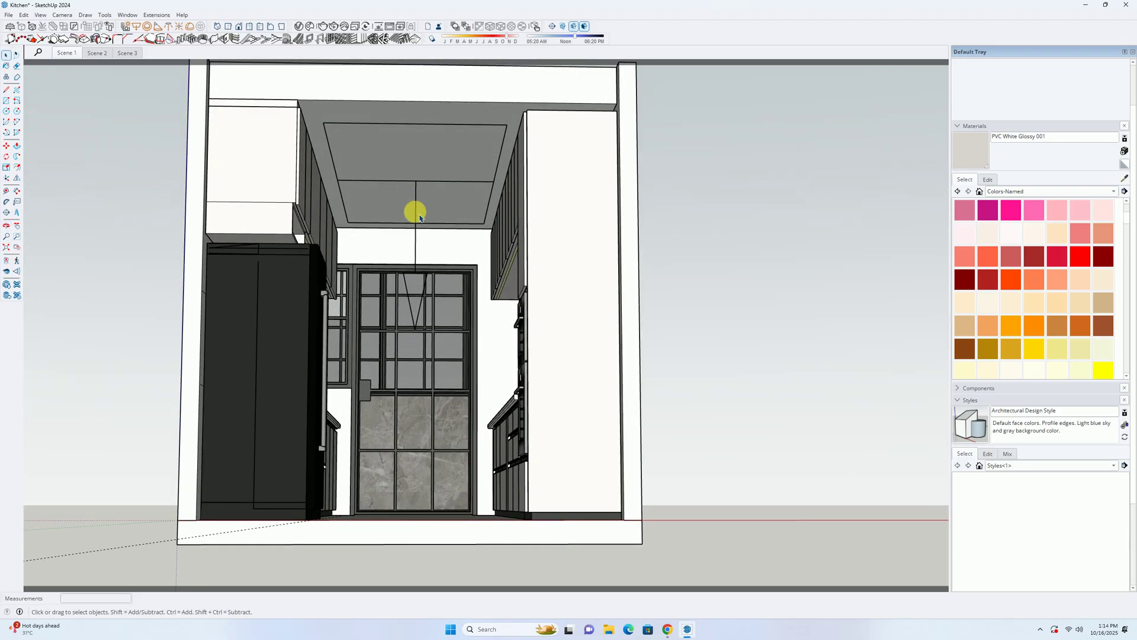
{"action": "scroll", "coordinate": [418, 215], "scroll_direction": "up", "scroll_amount": 1}
{"action": "mouse_move", "coordinate": [414, 213]}
{"action": "middle_mouse_down"}
{"action": "mouse_move", "coordinate": [404, 230]}
{"action": "mouse_move", "coordinate": [401, 212]}
{"action": "middle_mouse_up"}
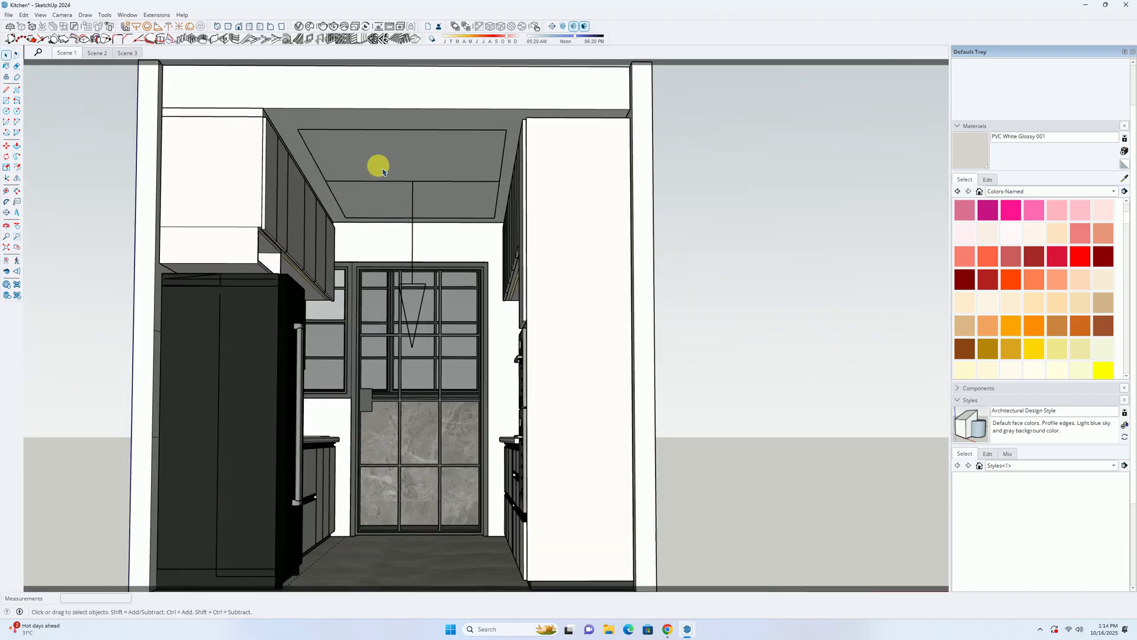
Step: Open the ceiling group and place a lengthwise guide through the middle of the ceiling's underside
{"action": "double_click", "coordinate": [382, 167]}
{"action": "key", "text": "t"}
{"action": "scroll", "coordinate": [304, 199], "scroll_direction": "up", "scroll_amount": 2}
{"action": "left_click", "coordinate": [201, 184]}
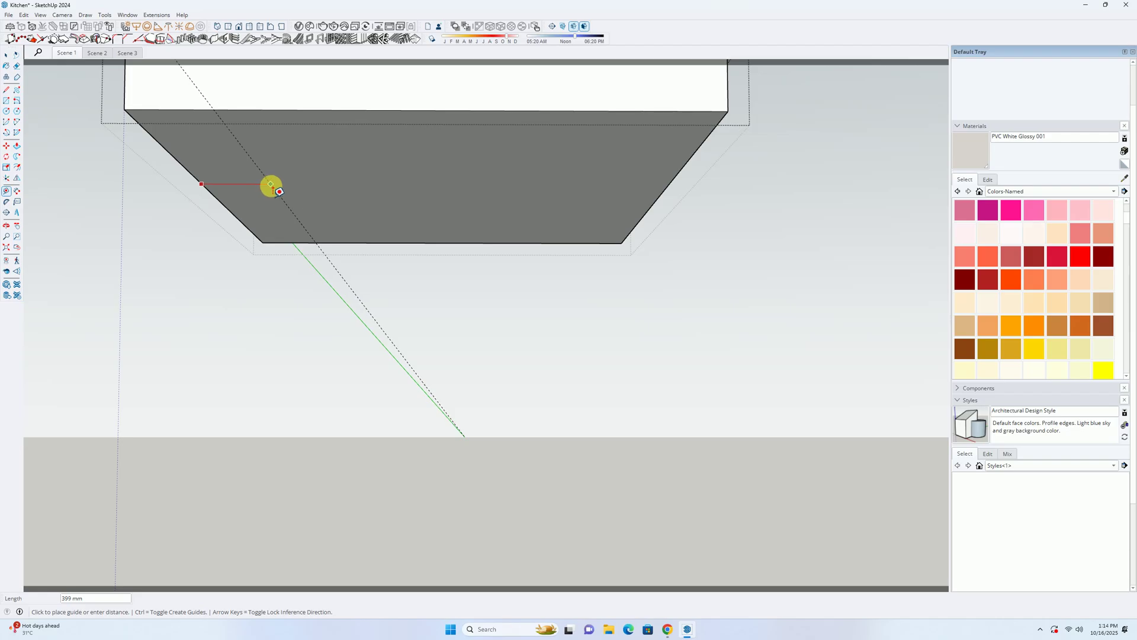
{"action": "key", "text": "h"}
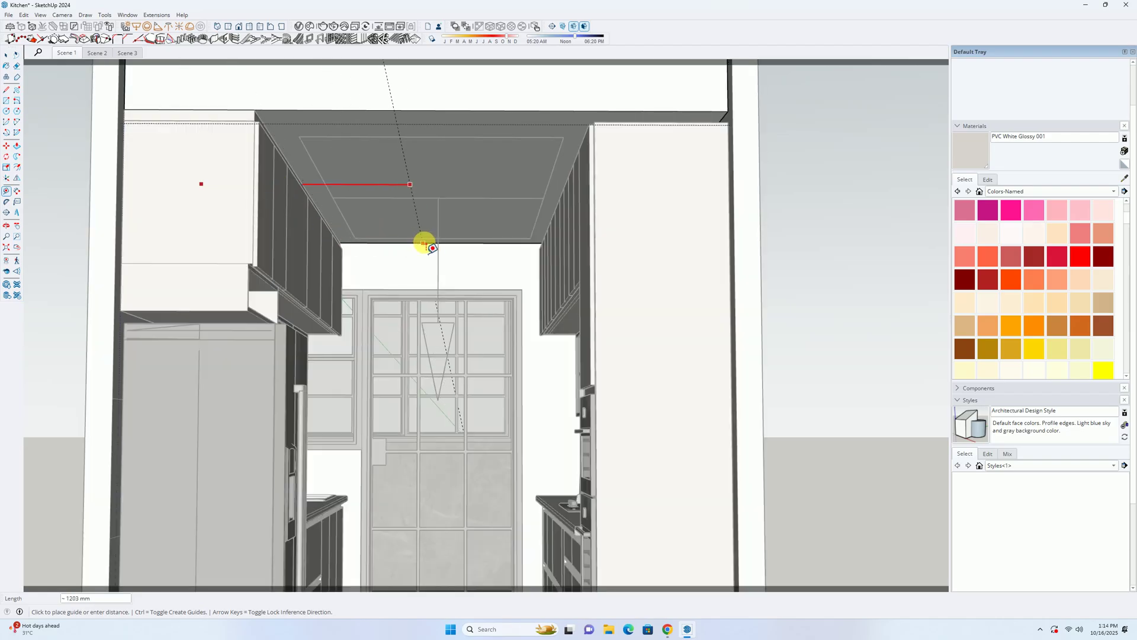
{"action": "left_click", "coordinate": [441, 244]}
{"action": "mouse_move", "coordinate": [432, 246]}
{"action": "middle_mouse_down"}
{"action": "mouse_move", "coordinate": [381, 190]}
{"action": "mouse_move", "coordinate": [437, 186]}
{"action": "mouse_move", "coordinate": [429, 248]}
{"action": "middle_mouse_up"}
Step: Place crosswise guides along the front and rear edges of the ceiling's underside
{"action": "left_click", "coordinate": [425, 302]}
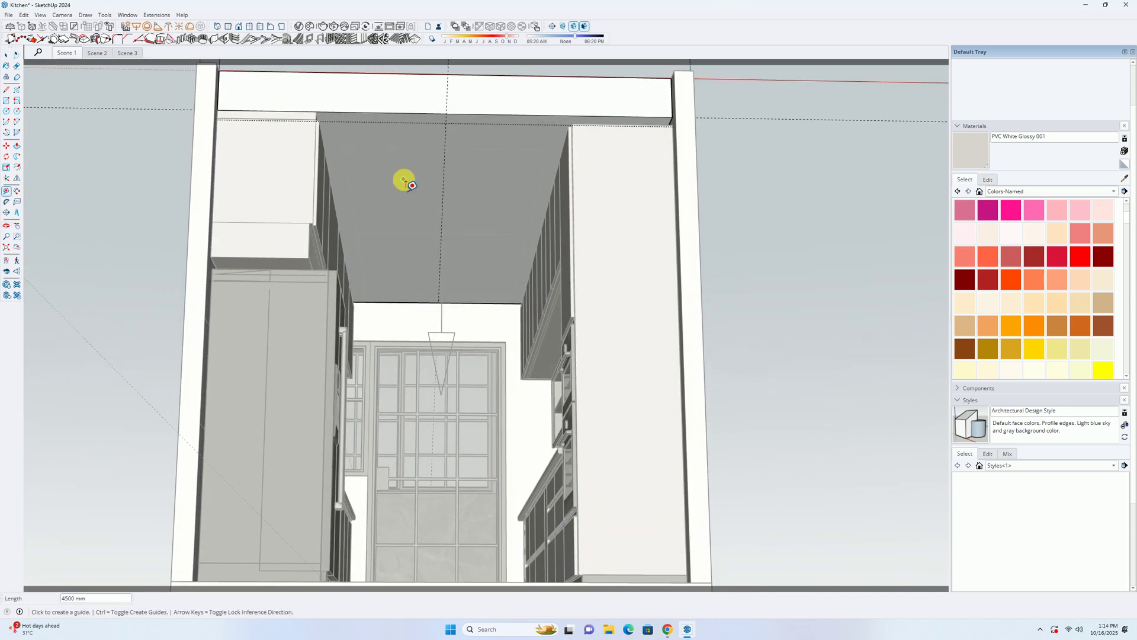
{"action": "middle_click_drag", "start_coordinate": [406, 183], "coordinate": [327, 203]}
{"action": "left_click", "coordinate": [367, 149]}
{"action": "middle_click_drag", "start_coordinate": [400, 196], "coordinate": [468, 234]}
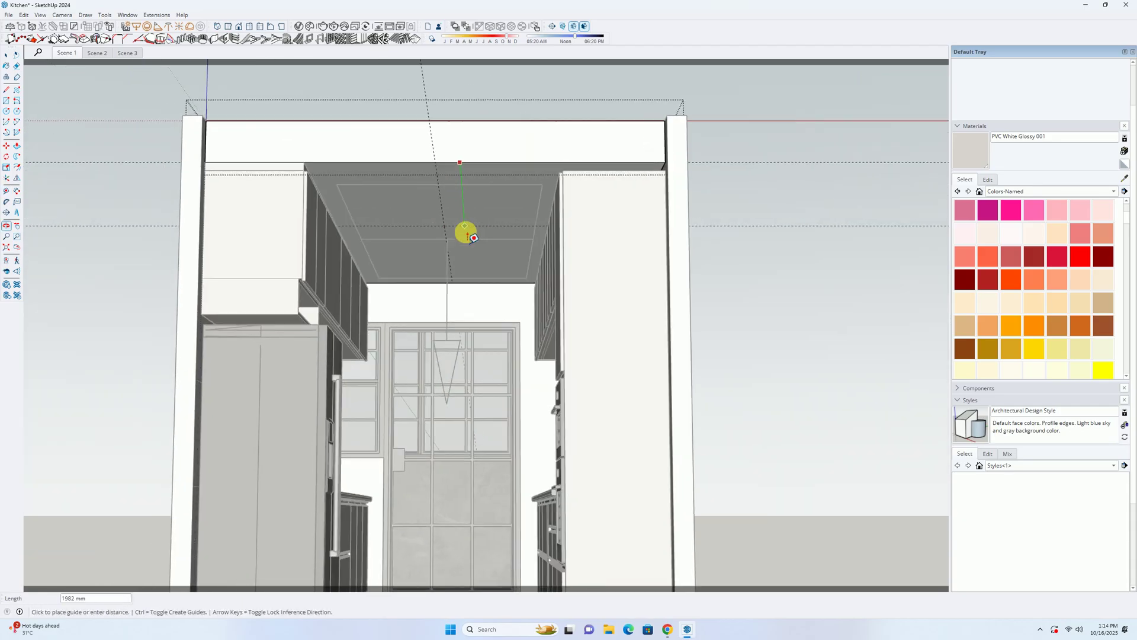
{"action": "scroll", "coordinate": [473, 238], "scroll_direction": "up", "scroll_amount": 3}
{"action": "left_click", "coordinate": [465, 293]}
{"action": "scroll", "coordinate": [452, 233], "scroll_direction": "down", "scroll_amount": 4}
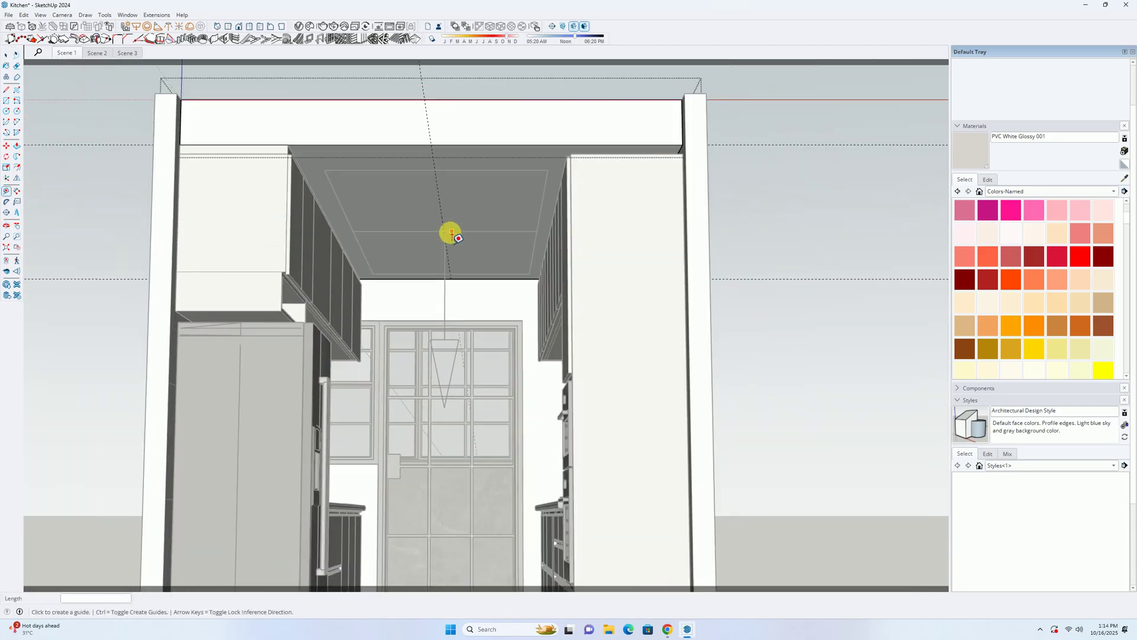
Step: Draw a centre line along the ceiling's underside from the front edge to the rear edge and divide it into equal segments
{"action": "key", "text": "i"}
{"action": "middle_click_drag", "start_coordinate": [447, 231], "coordinate": [414, 236]}
{"action": "key", "text": "space"}
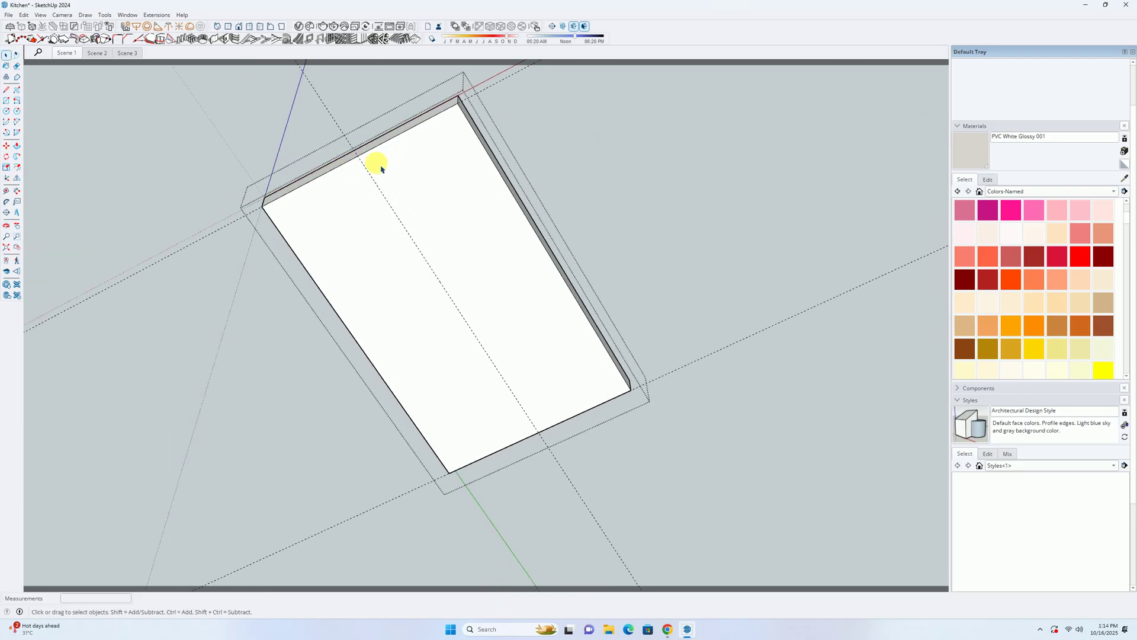
{"action": "left_click", "coordinate": [360, 159]}
{"action": "left_click", "coordinate": [542, 431]}
{"action": "key", "text": "space"}
{"action": "right_click", "coordinate": [483, 345]}
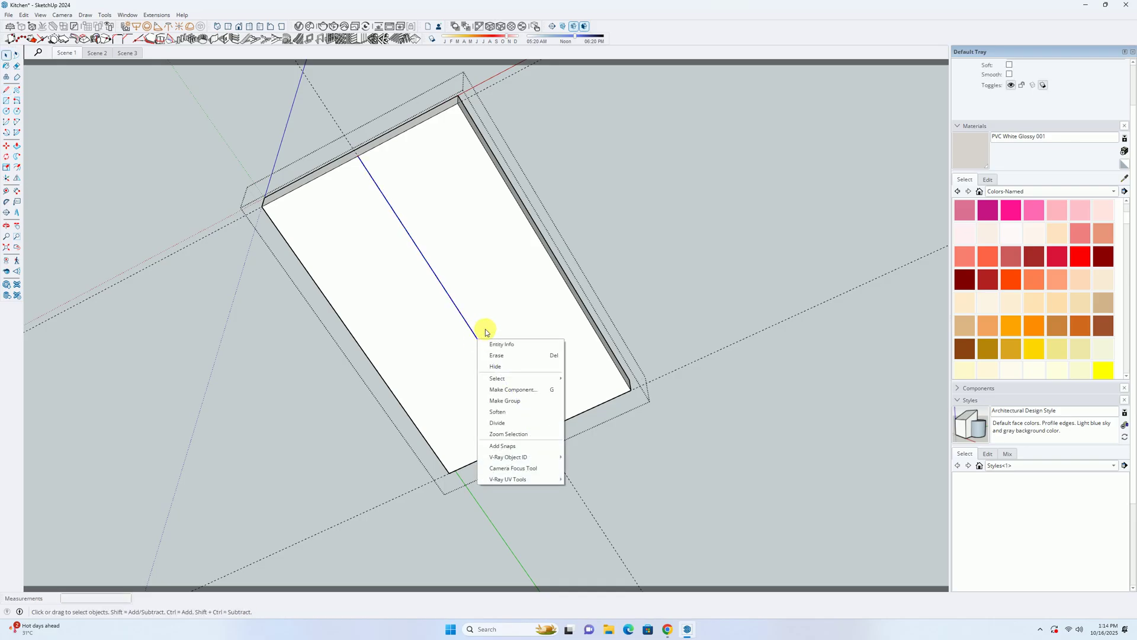
{"action": "left_click", "coordinate": [498, 423]}
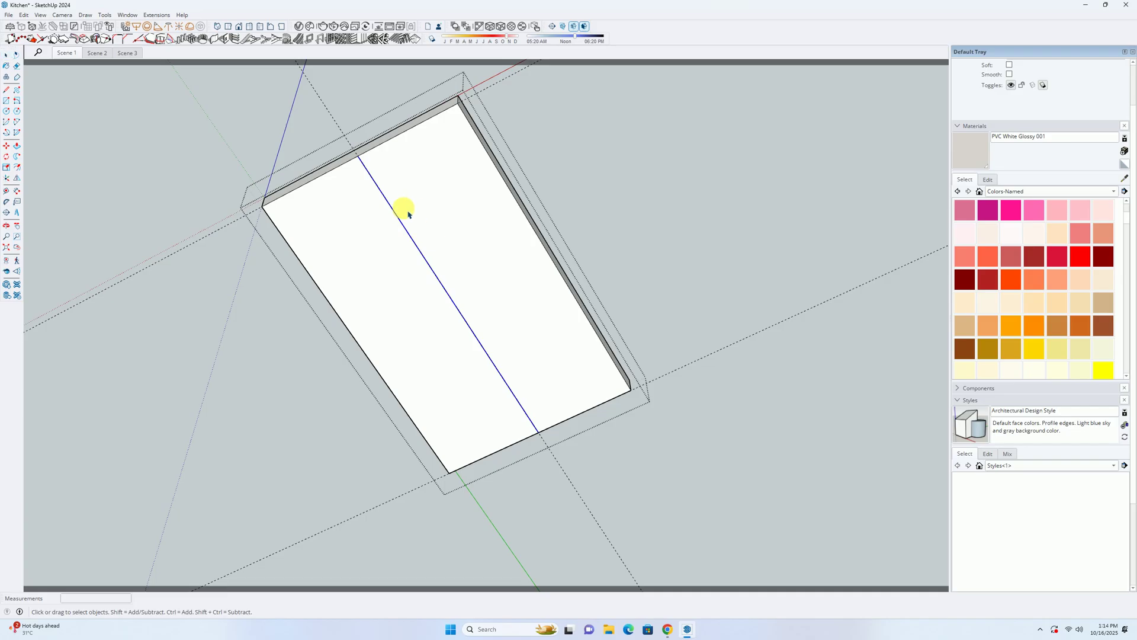
{"action": "key", "text": "Escape"}
Step: Leave the ceiling group and browse the bathroom 3D models in Chaos Cosmos for a recessed ceiling lamp
{"action": "middle_click_drag", "start_coordinate": [382, 210], "coordinate": [436, 277]}
{"action": "scroll", "coordinate": [374, 172], "scroll_direction": "up", "scroll_amount": 2}
{"action": "scroll", "coordinate": [396, 202], "scroll_direction": "up", "scroll_amount": 2}
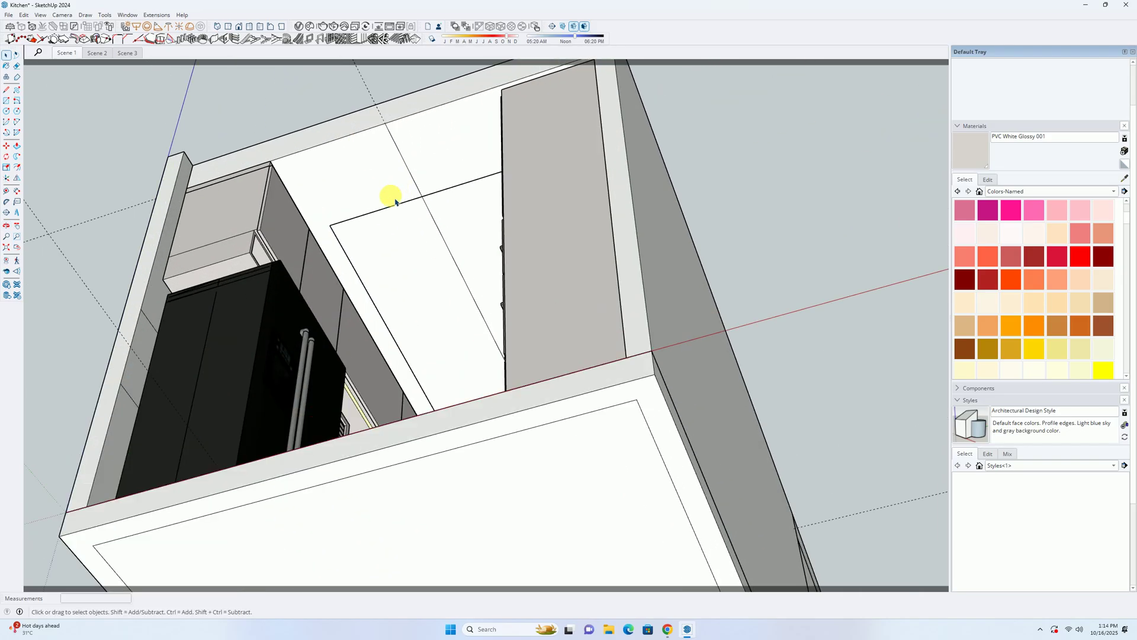
{"action": "middle_click_drag", "start_coordinate": [396, 202], "coordinate": [341, 140]}
{"action": "left_click", "coordinate": [308, 28]}
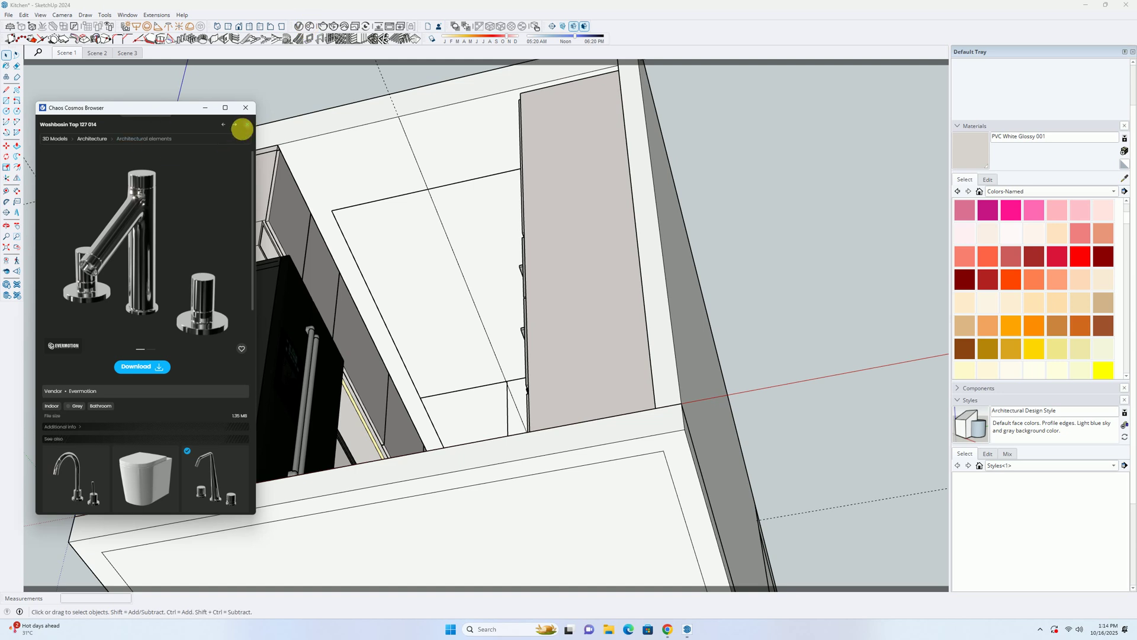
{"action": "left_click", "coordinate": [224, 124]}
{"action": "scroll", "coordinate": [177, 271], "scroll_direction": "down", "scroll_amount": 10}
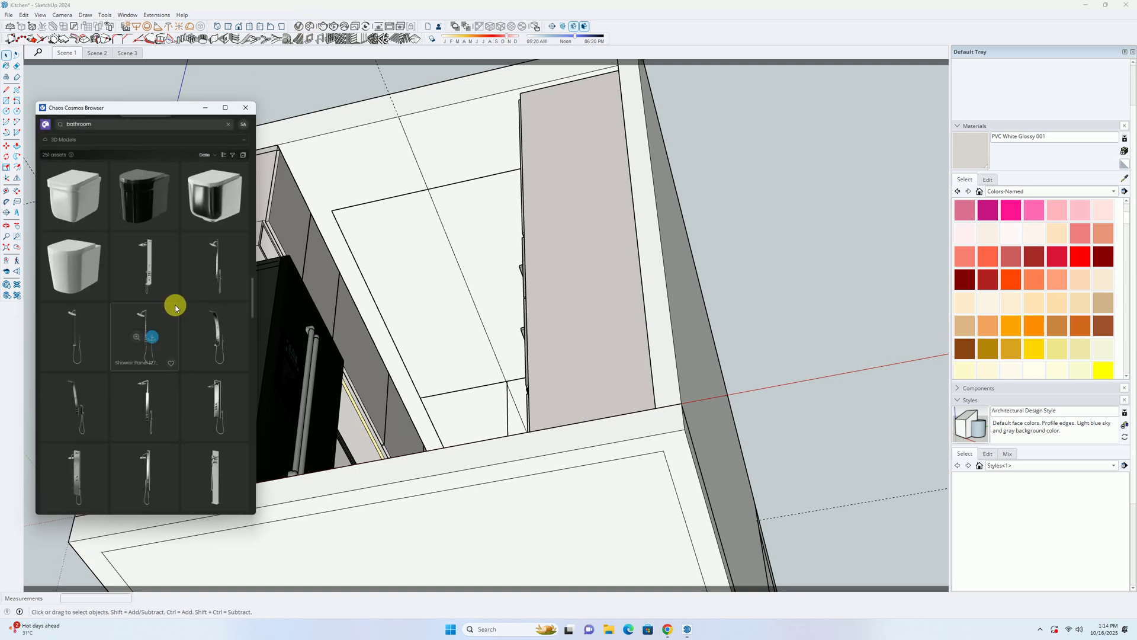
{"action": "scroll", "coordinate": [172, 305], "scroll_direction": "up", "scroll_amount": 5}
{"action": "scroll", "coordinate": [162, 303], "scroll_direction": "up", "scroll_amount": 5}
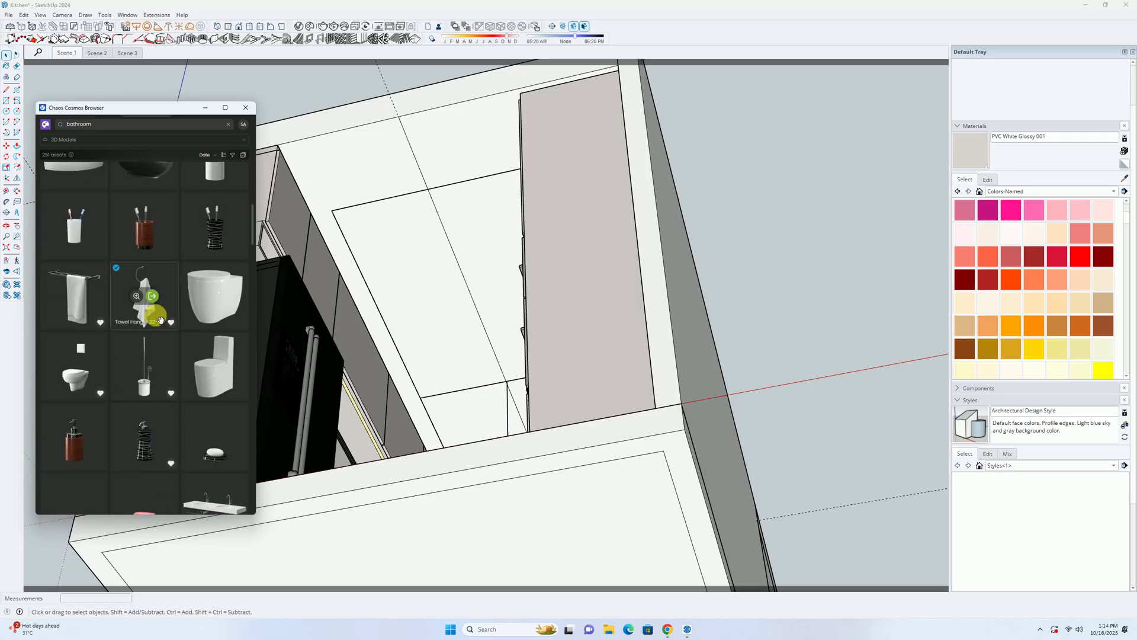
{"action": "scroll", "coordinate": [151, 315], "scroll_direction": "up", "scroll_amount": 5}
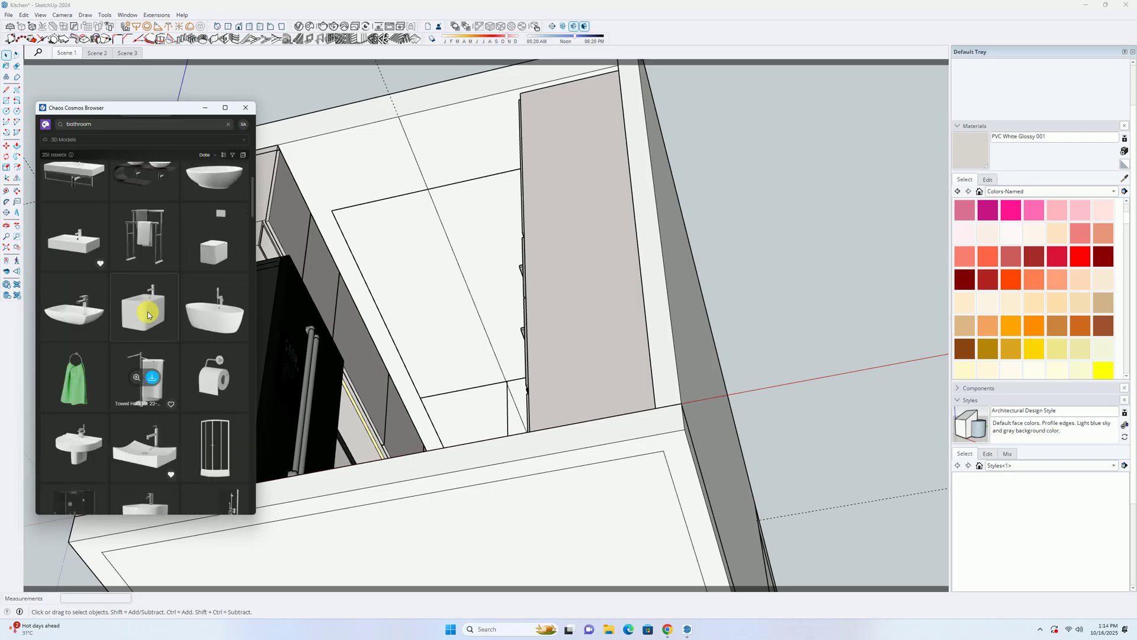
{"action": "scroll", "coordinate": [148, 314], "scroll_direction": "up", "scroll_amount": 5}
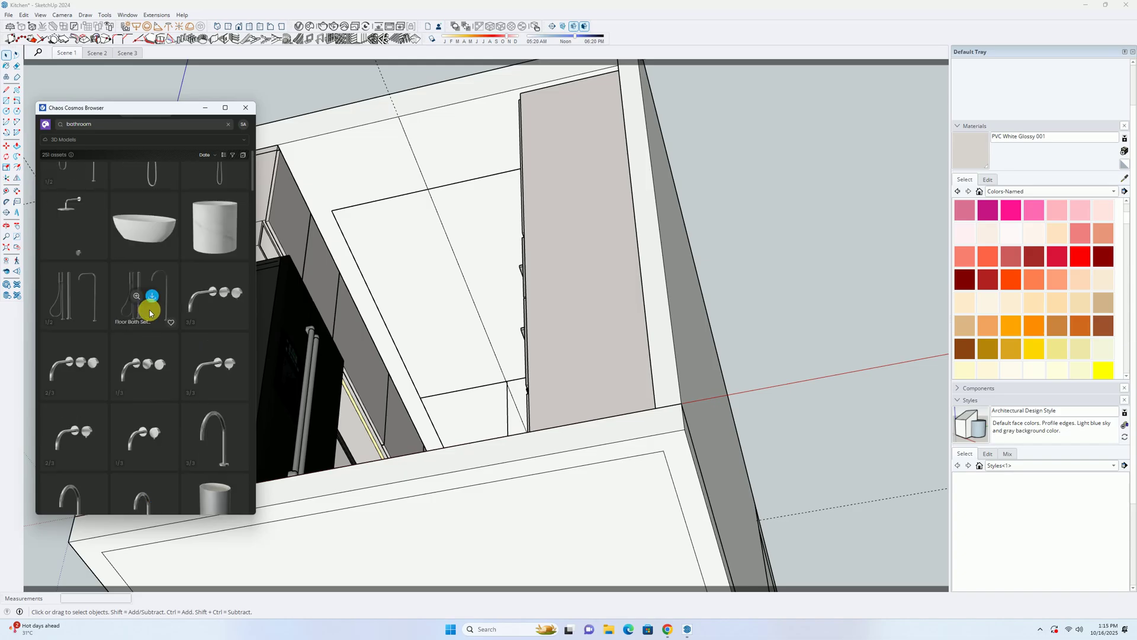
{"action": "scroll", "coordinate": [150, 313], "scroll_direction": "up", "scroll_amount": 5}
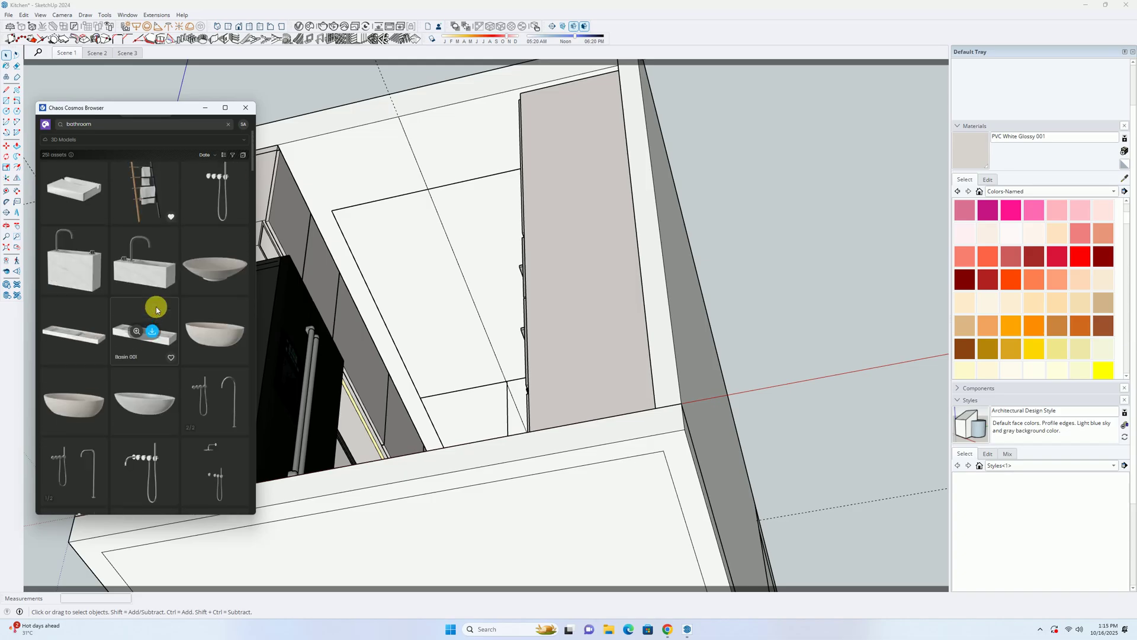
{"action": "scroll", "coordinate": [160, 302], "scroll_direction": "up", "scroll_amount": 3}
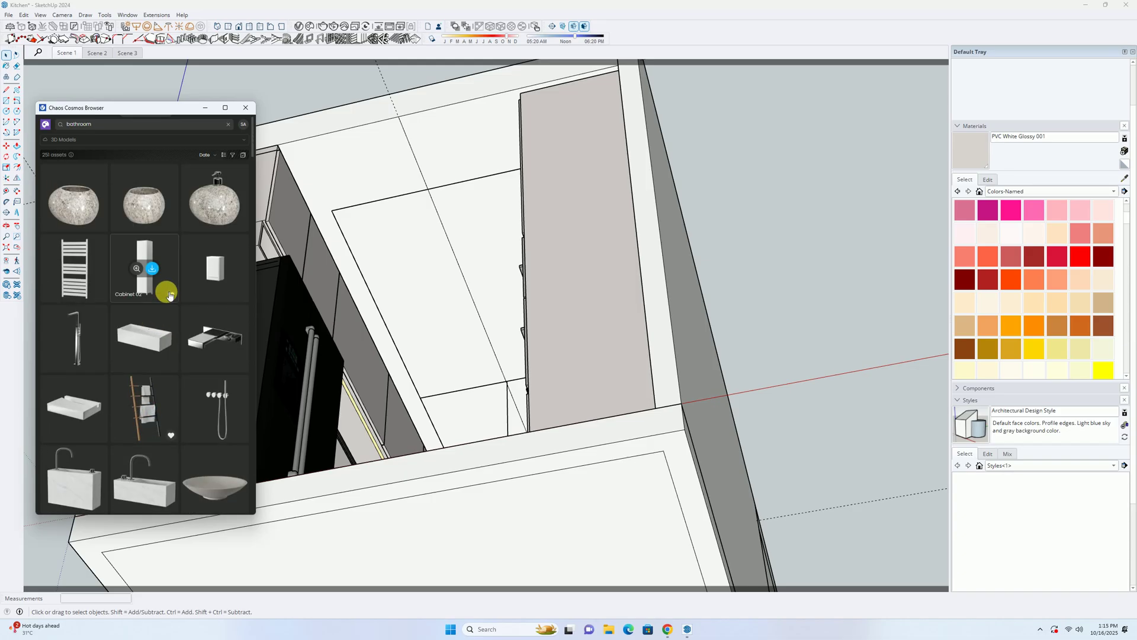
{"action": "scroll", "coordinate": [169, 295], "scroll_direction": "down", "scroll_amount": 10}
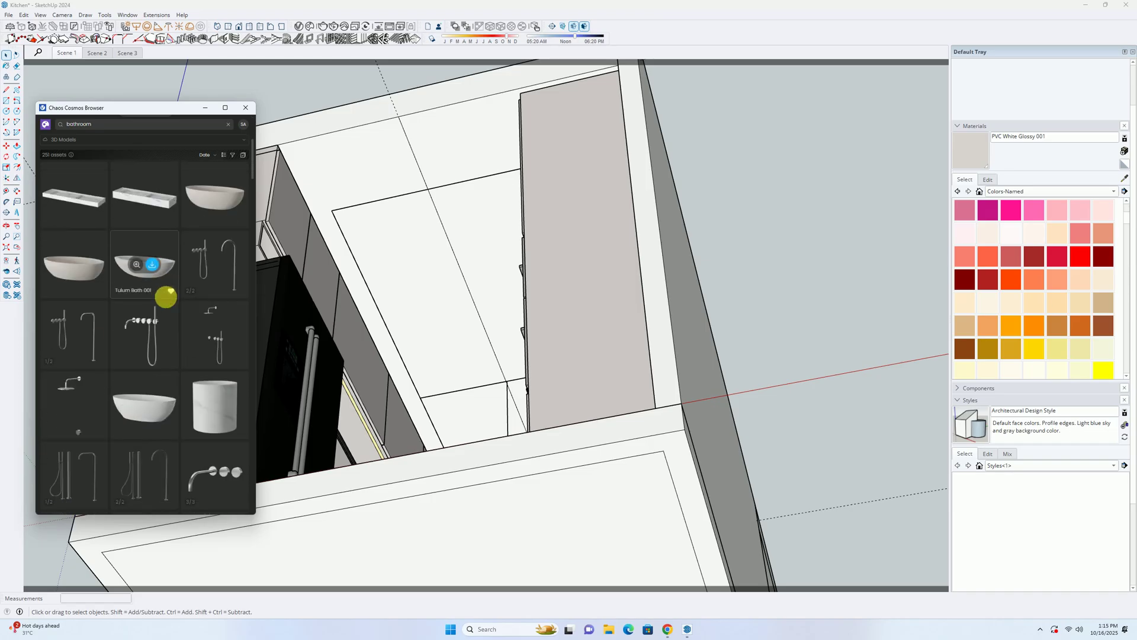
{"action": "scroll", "coordinate": [166, 301], "scroll_direction": "down", "scroll_amount": 8}
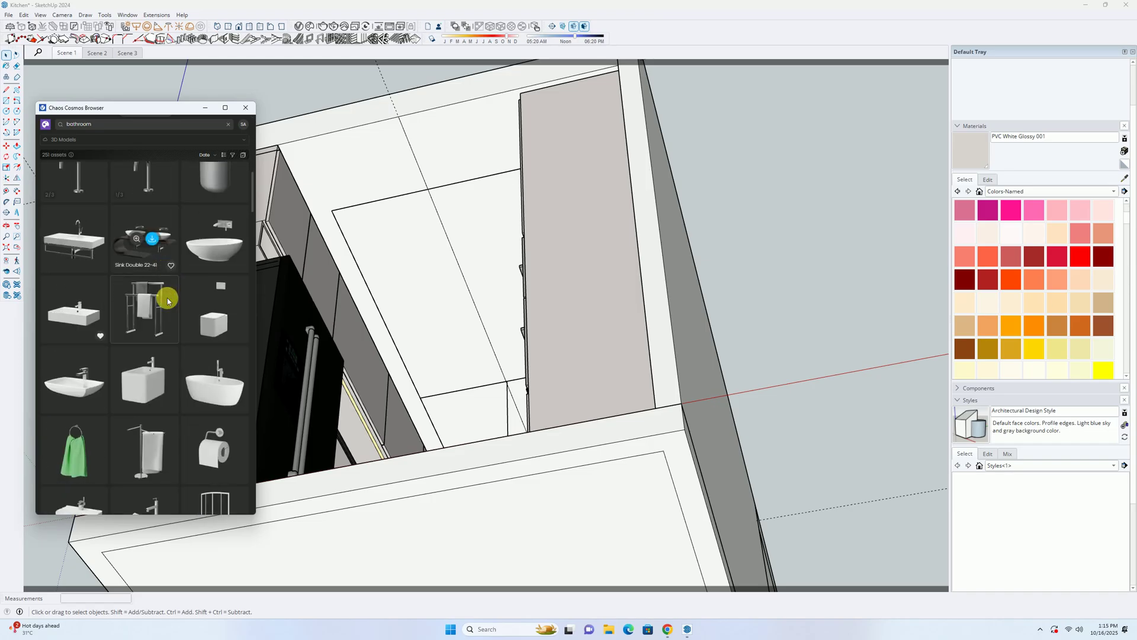
{"action": "scroll", "coordinate": [168, 301], "scroll_direction": "up", "scroll_amount": 3}
{"action": "scroll", "coordinate": [167, 302], "scroll_direction": "down", "scroll_amount": 6}
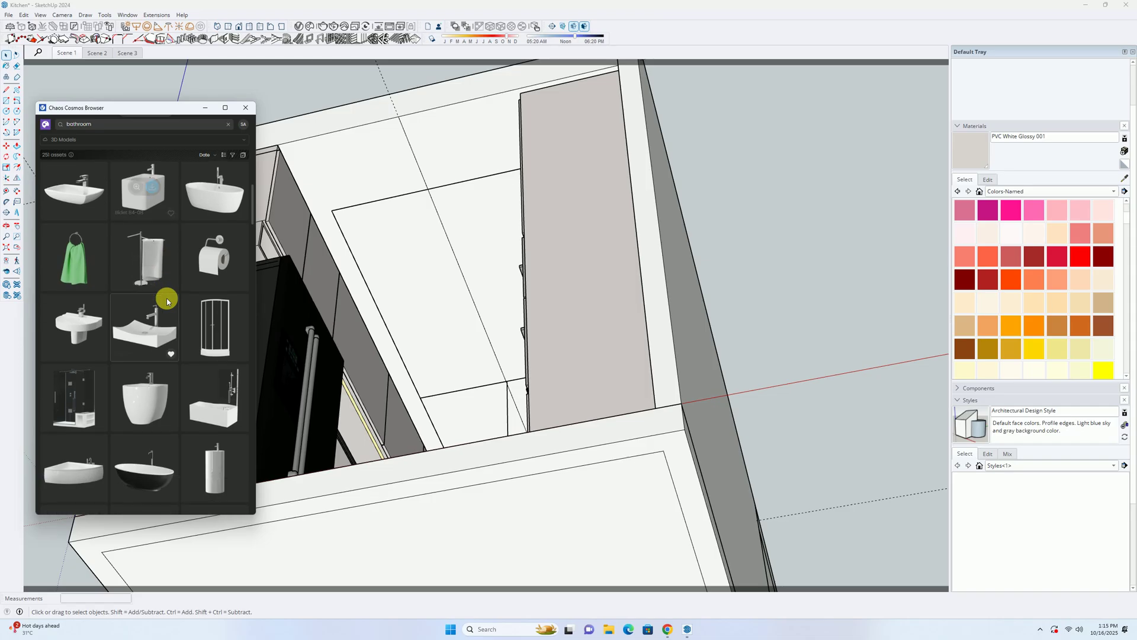
{"action": "scroll", "coordinate": [167, 302], "scroll_direction": "down", "scroll_amount": 10}
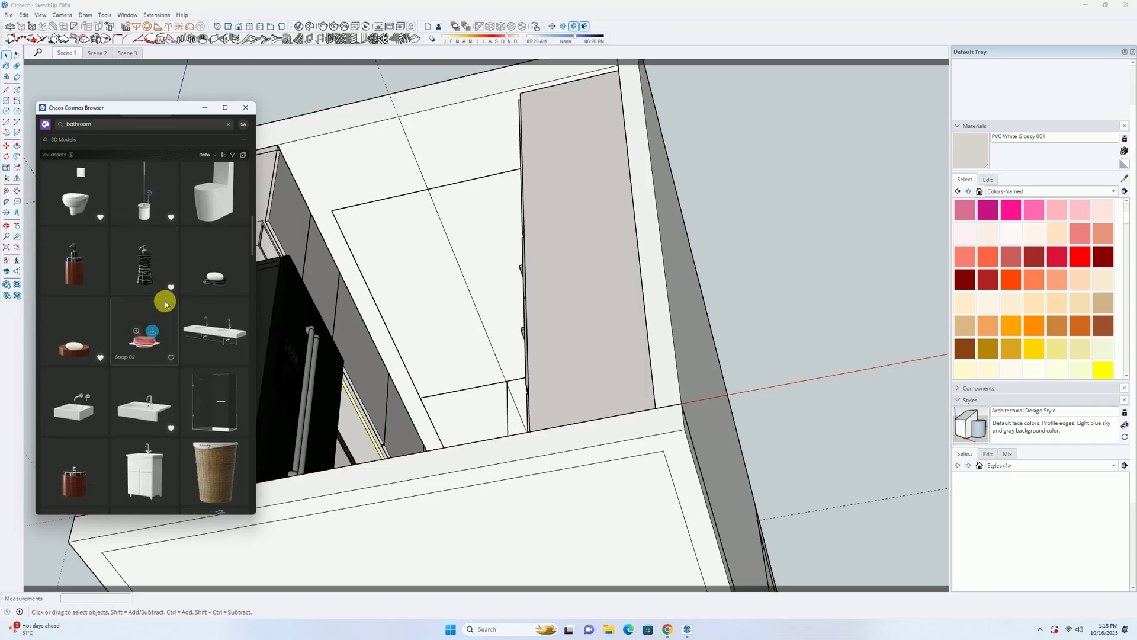
{"action": "scroll", "coordinate": [169, 303], "scroll_direction": "down", "scroll_amount": 10}
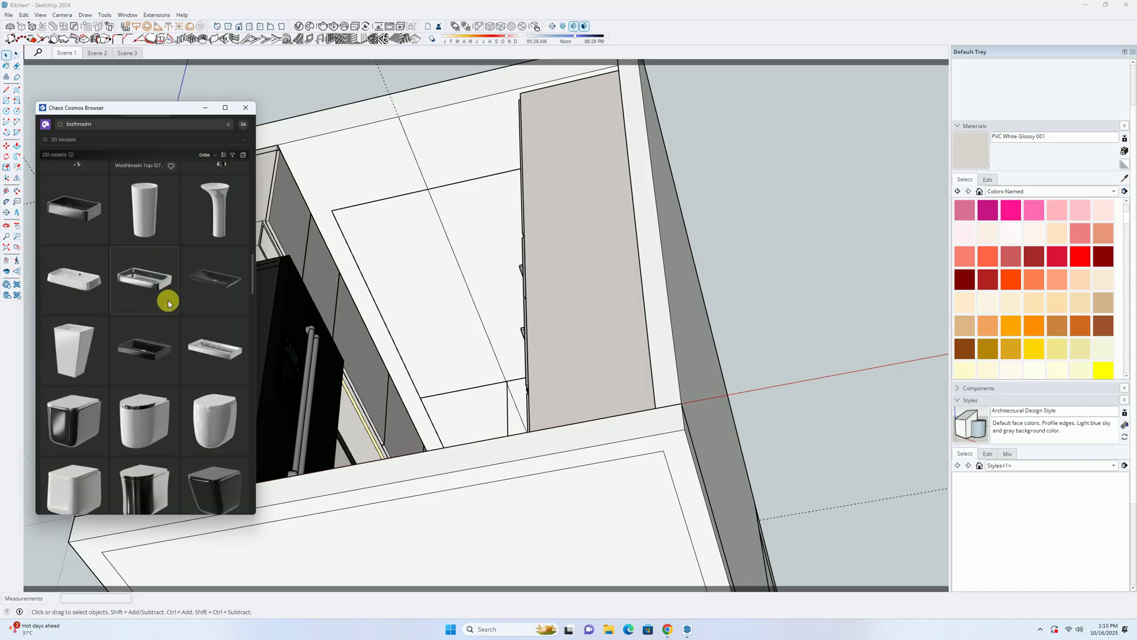
{"action": "scroll", "coordinate": [168, 303], "scroll_direction": "down", "scroll_amount": 10}
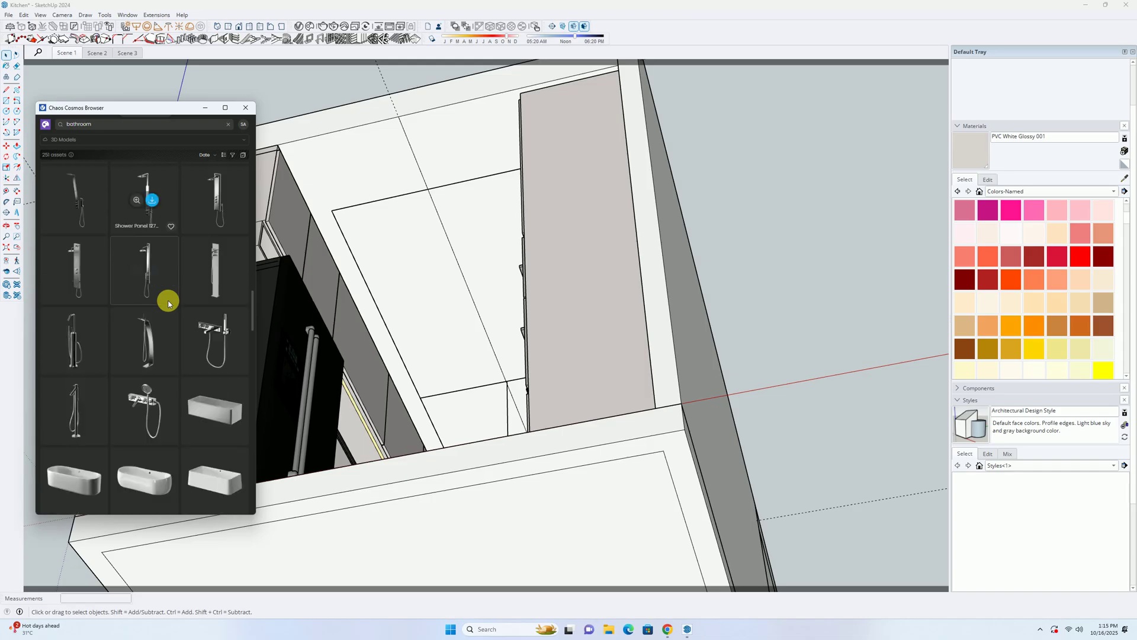
{"action": "scroll", "coordinate": [168, 303], "scroll_direction": "down", "scroll_amount": 10}
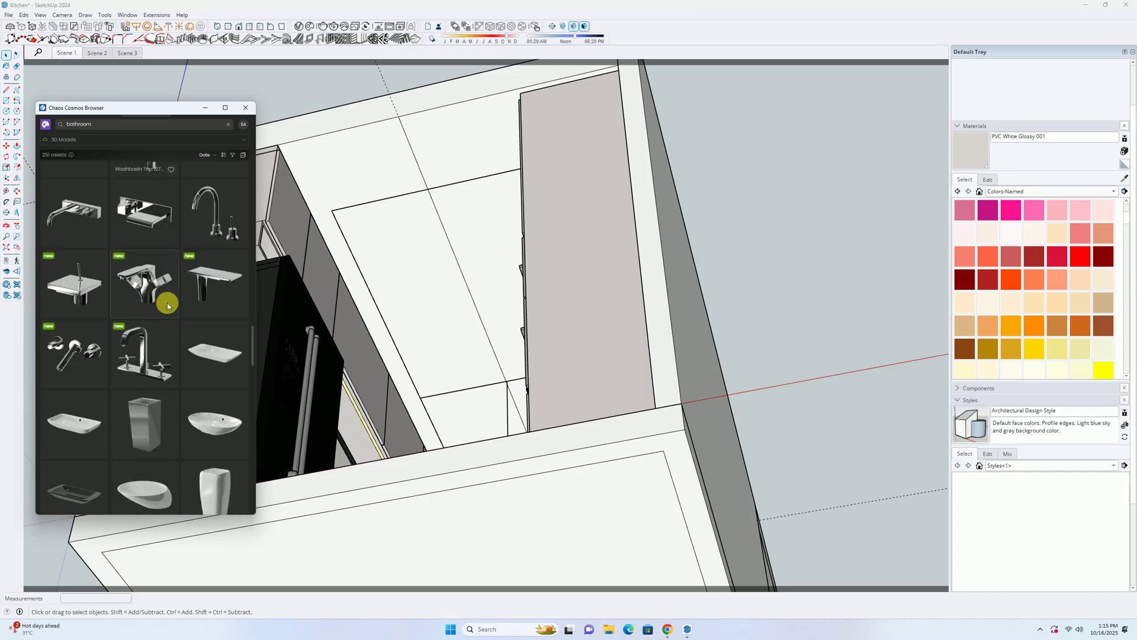
{"action": "scroll", "coordinate": [167, 305], "scroll_direction": "down", "scroll_amount": 5}
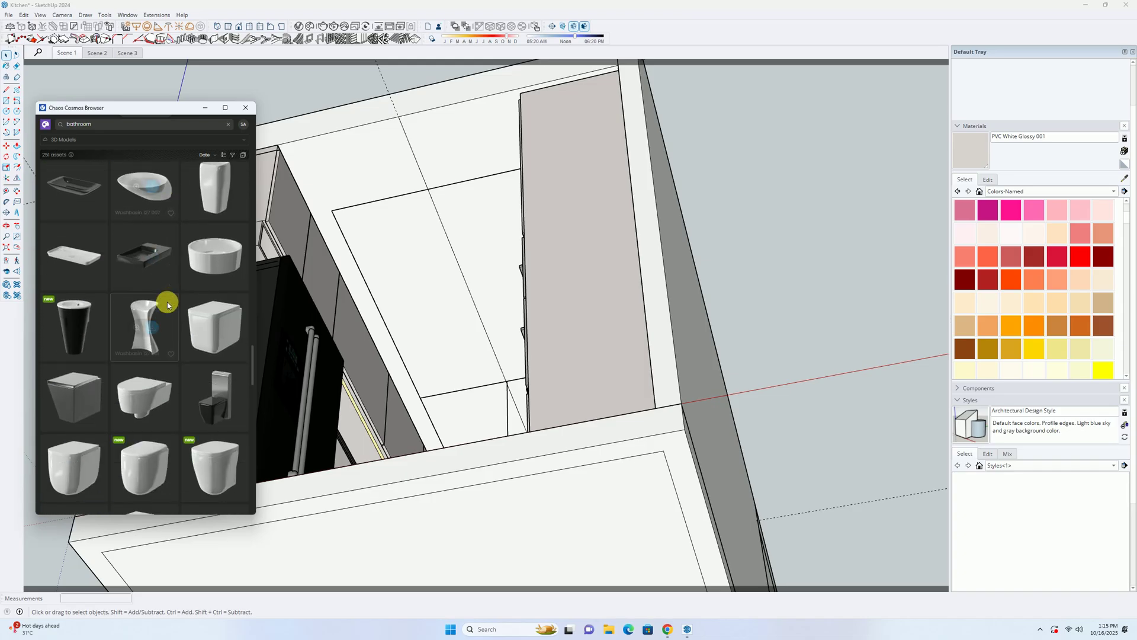
{"action": "scroll", "coordinate": [167, 305], "scroll_direction": "down", "scroll_amount": 10}
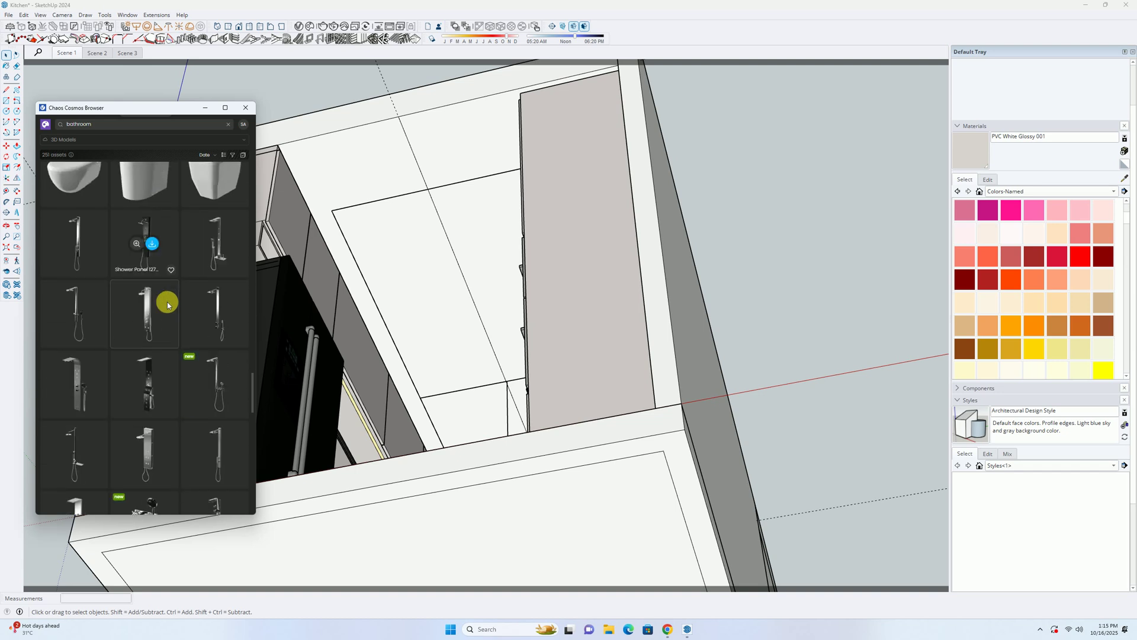
{"action": "scroll", "coordinate": [167, 305], "scroll_direction": "down", "scroll_amount": 10}
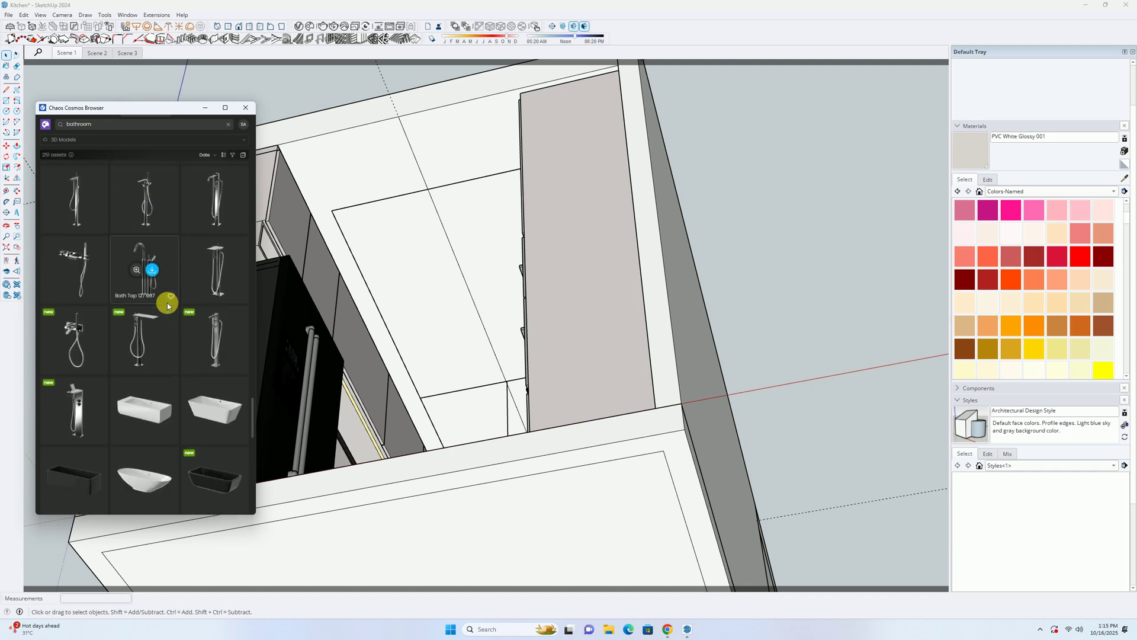
{"action": "scroll", "coordinate": [167, 306], "scroll_direction": "down", "scroll_amount": 10}
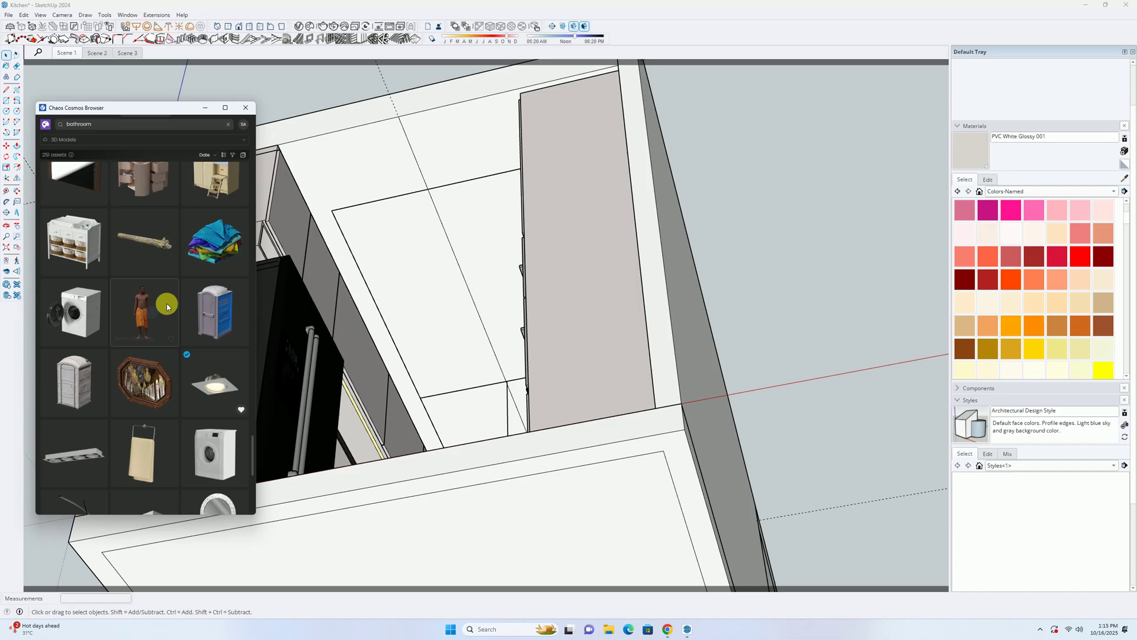
{"action": "scroll", "coordinate": [167, 305], "scroll_direction": "down", "scroll_amount": 3}
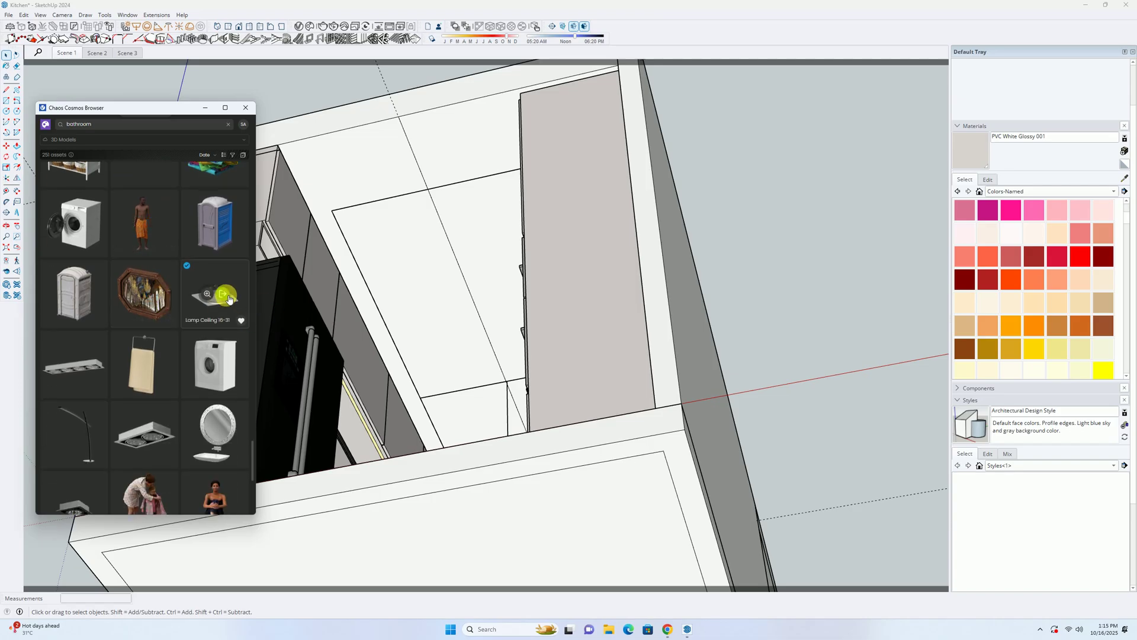
Step: Import Lamp Ceiling 16-31 and try placing it on the ceiling along the centre line near the front
{"action": "left_click", "coordinate": [226, 295]}
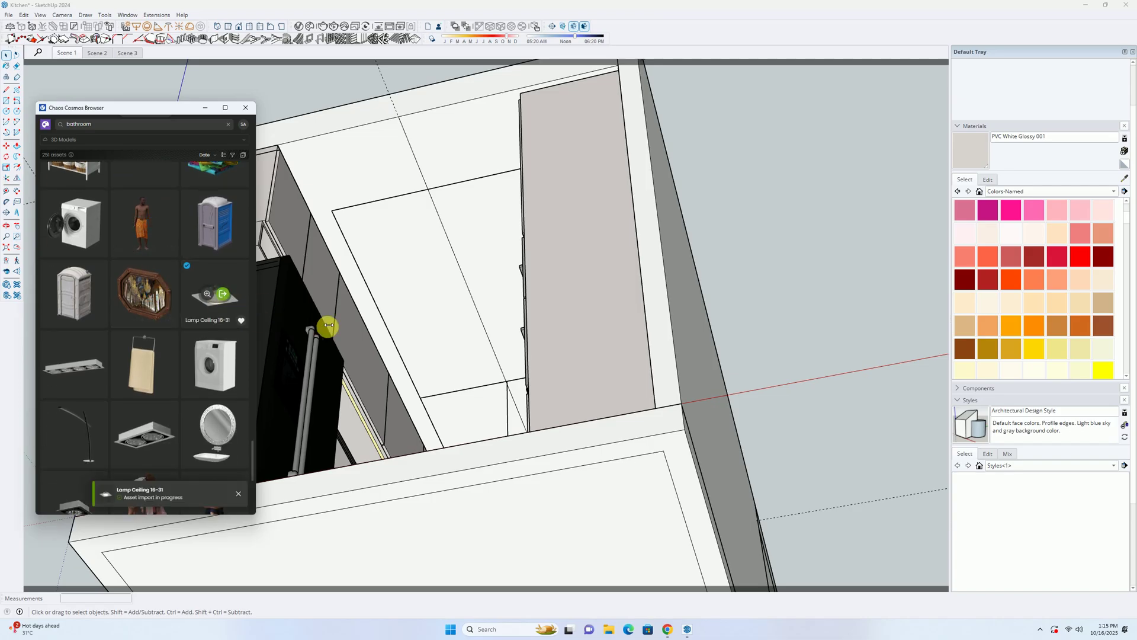
{"action": "scroll", "coordinate": [403, 136], "scroll_direction": "up", "scroll_amount": 5}
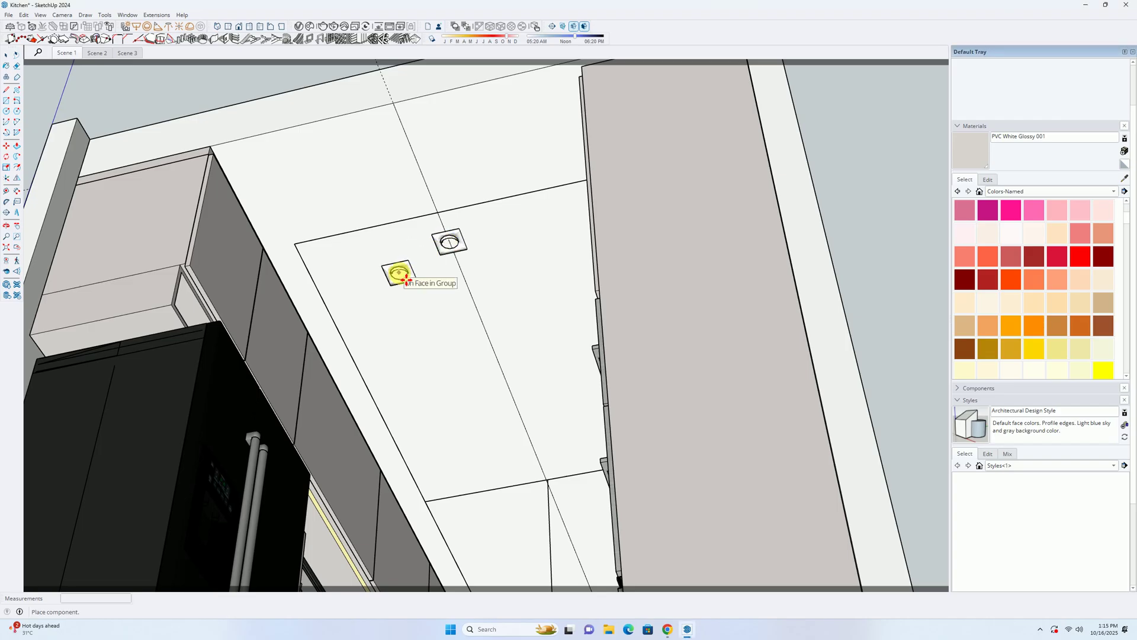
{"action": "left_click", "coordinate": [436, 219]}
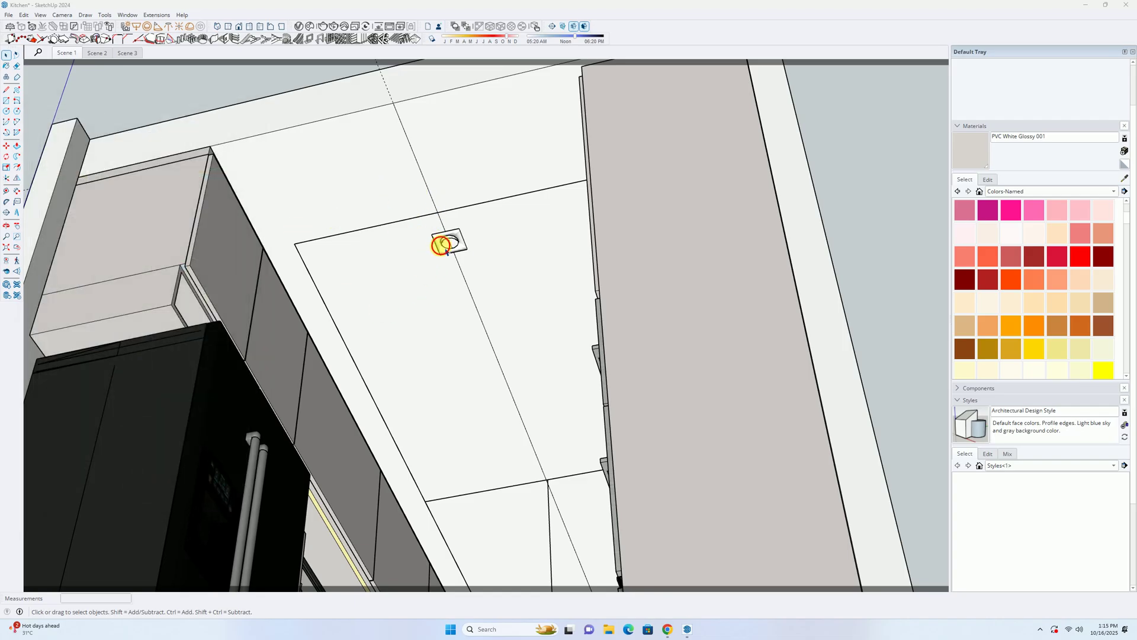
{"action": "left_click", "coordinate": [446, 252]}
{"action": "key", "text": "Delete"}
Step: Open the ceiling group and paste the recessed lamp in place on its centre line
{"action": "double_click", "coordinate": [415, 269]}
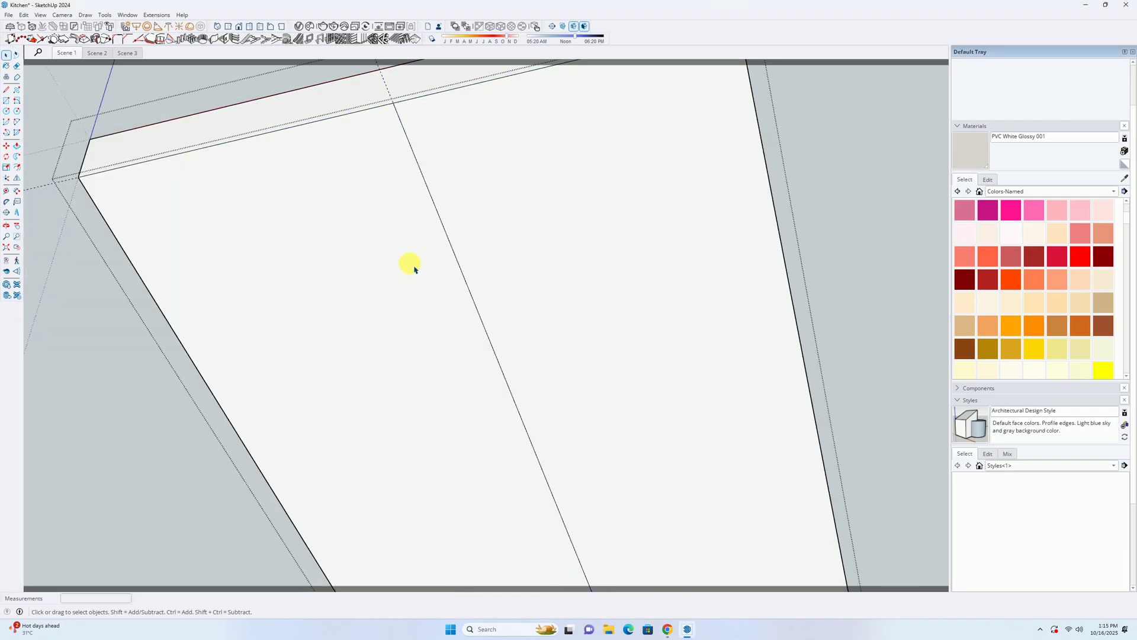
{"action": "scroll", "coordinate": [422, 265], "scroll_direction": "down", "scroll_amount": 2}
{"action": "left_click", "coordinate": [446, 250]}
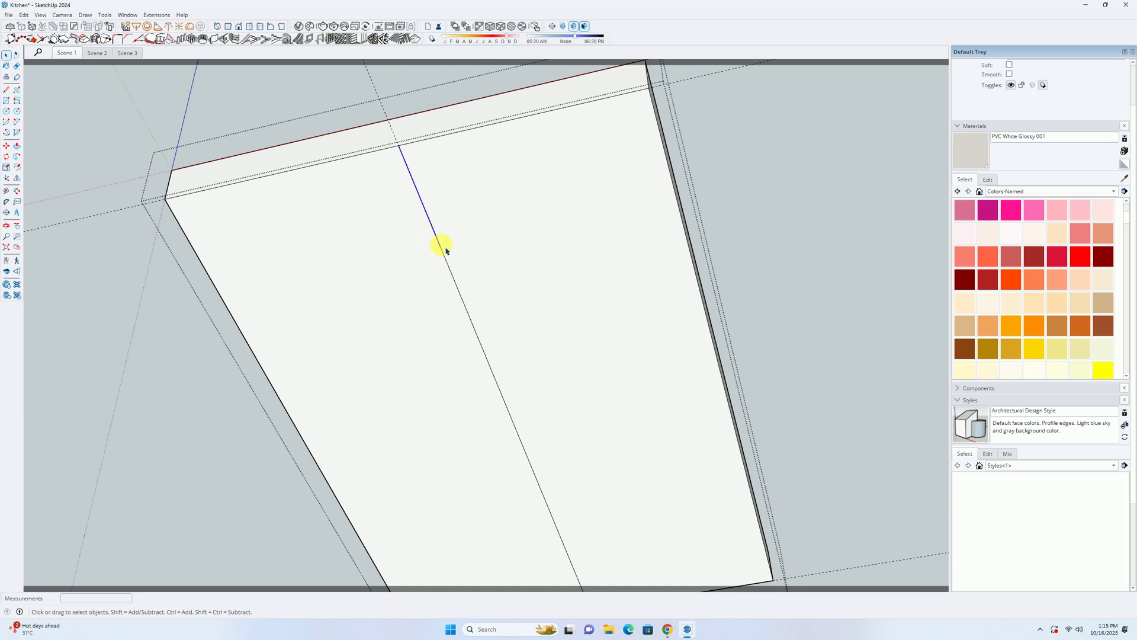
{"action": "left_click", "coordinate": [34, 15]}
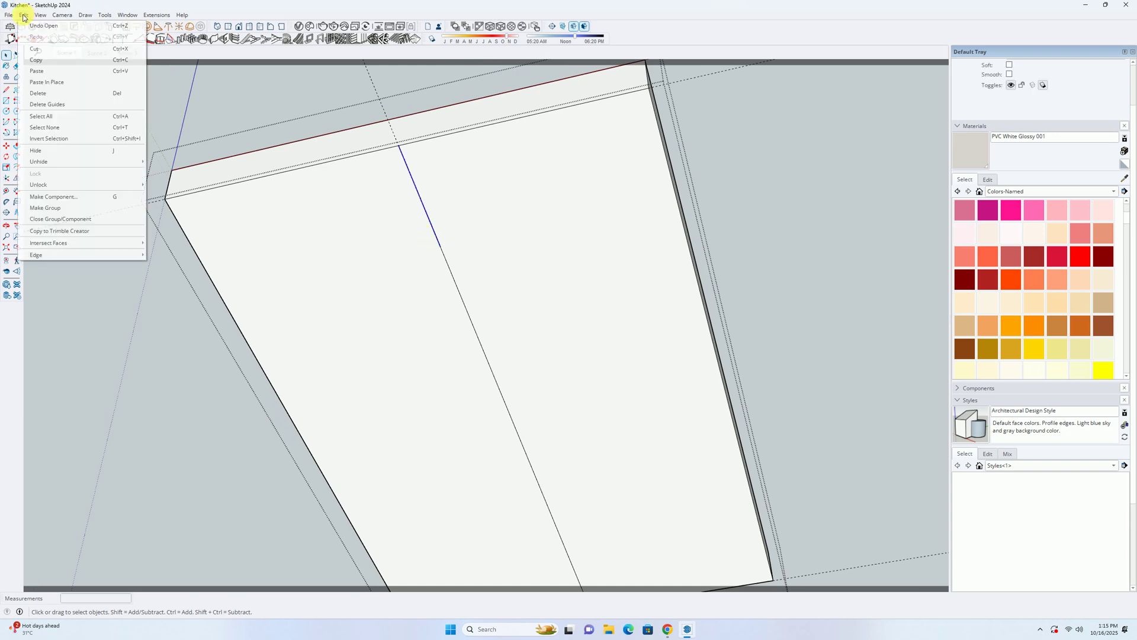
{"action": "left_click", "coordinate": [36, 85]}
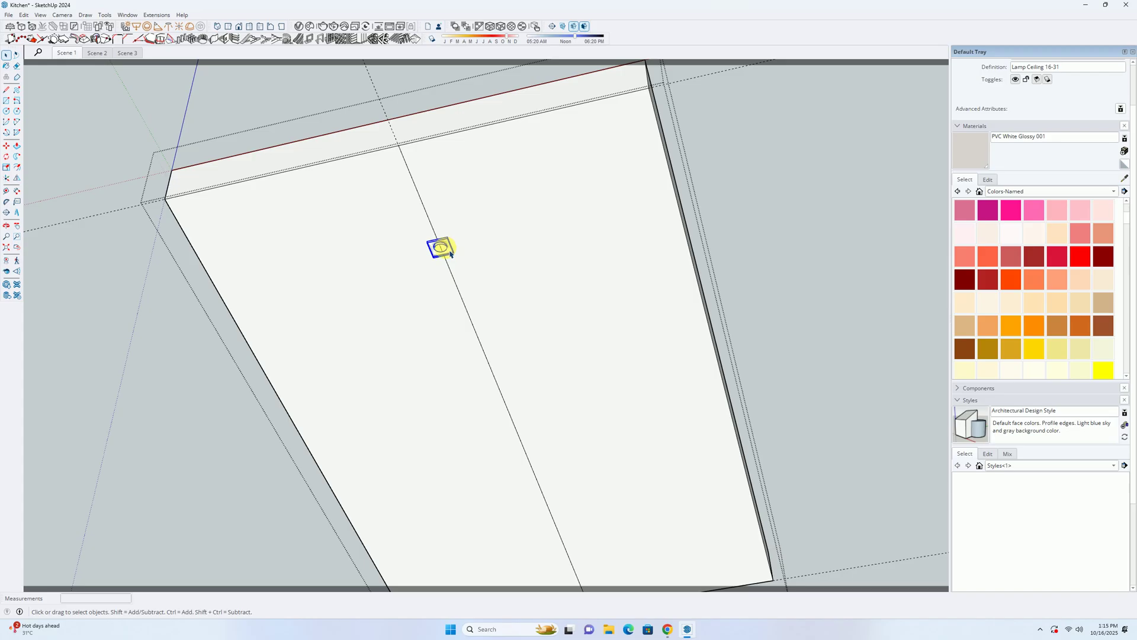
{"action": "scroll", "coordinate": [443, 251], "scroll_direction": "up", "scroll_amount": 3}
{"action": "scroll", "coordinate": [447, 259], "scroll_direction": "down", "scroll_amount": 6}
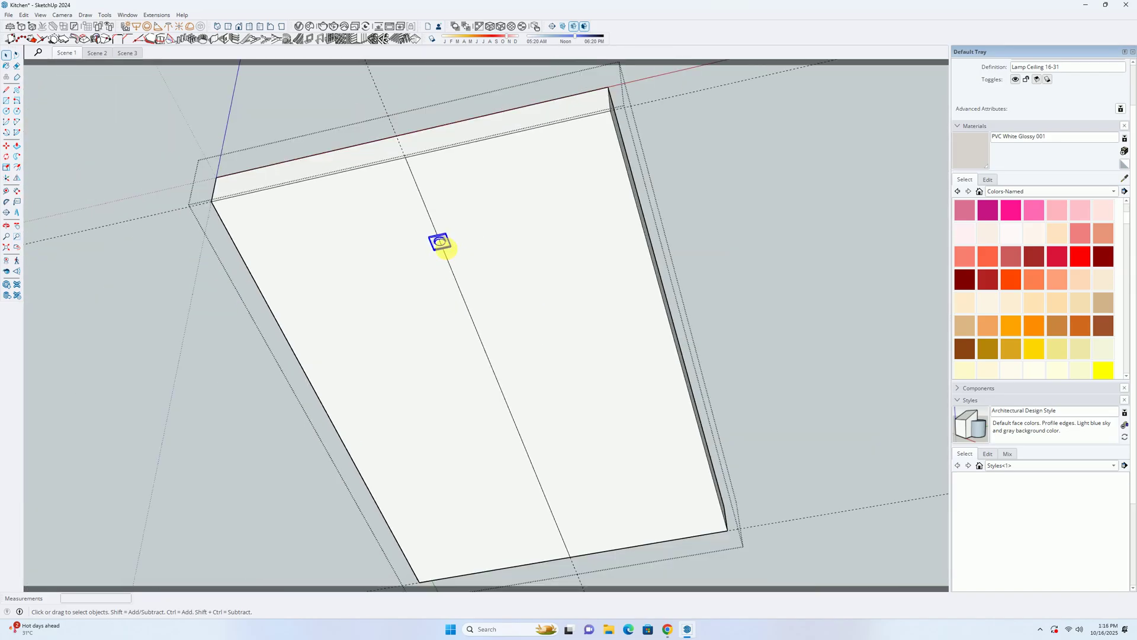
Step: Copy the lamp about 1570 mm along the centre line to the middle of the ceiling
{"action": "middle_click_drag", "start_coordinate": [446, 263], "coordinate": [340, 211], "text": "shift"}
{"action": "scroll", "coordinate": [339, 210], "scroll_direction": "up", "scroll_amount": 1}
{"action": "key", "text": "m"}
{"action": "scroll", "coordinate": [323, 197], "scroll_direction": "down", "scroll_amount": 1}
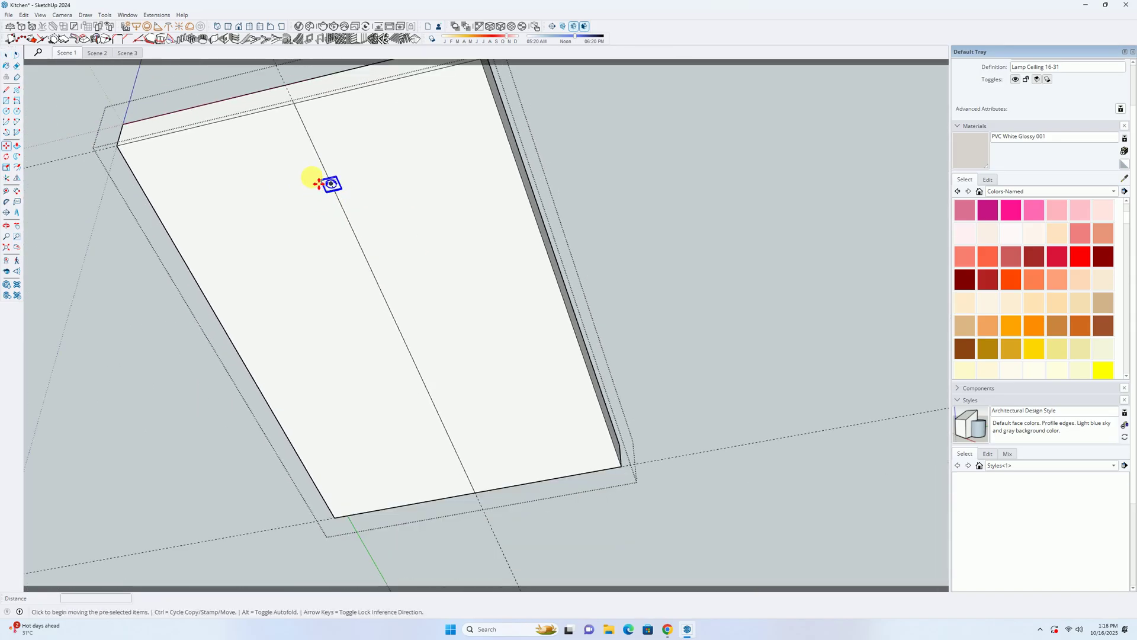
{"action": "left_click", "coordinate": [335, 190]}
{"action": "key", "text": "ctrl"}
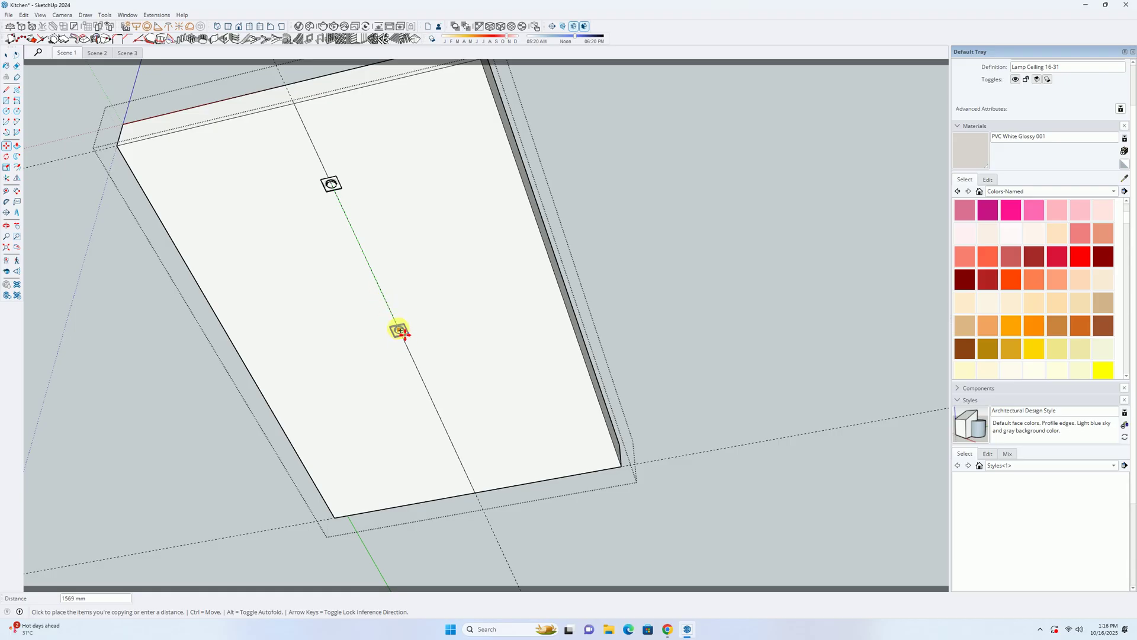
{"action": "left_click", "coordinate": [396, 322]}
{"action": "key", "text": "space"}
Step: Try to mirror a copy of the front lamp towards the rear of the ceiling and undo the attempt
{"action": "scroll", "coordinate": [404, 285], "scroll_direction": "down", "scroll_amount": 2}
{"action": "mouse_move", "coordinate": [418, 317]}
{"action": "middle_mouse_down"}
{"action": "mouse_move", "coordinate": [200, 269]}
{"action": "mouse_move", "coordinate": [169, 237]}
{"action": "middle_mouse_up"}
{"action": "left_click", "coordinate": [16, 178]}
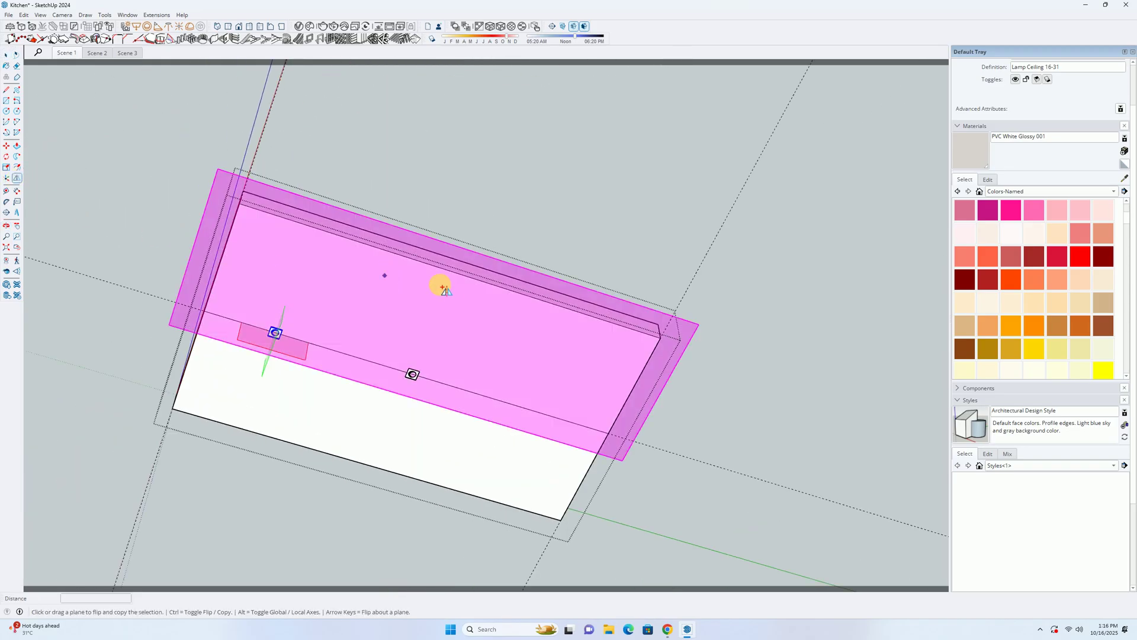
{"action": "key", "text": "ctrl"}
{"action": "left_click_drag", "start_coordinate": [265, 374], "coordinate": [464, 282]}
{"action": "key", "text": "ctrl+z"}
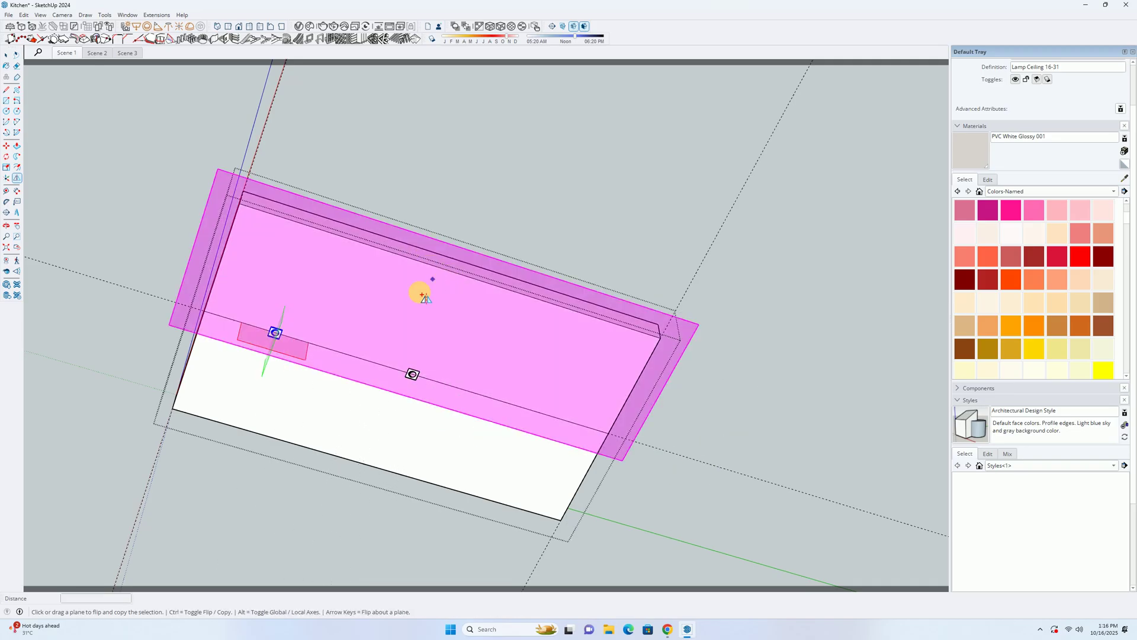
{"action": "key", "text": "space"}
Step: Mirror a copy of the front lamp to the matching position near the rear end of the centre line
{"action": "middle_click_drag", "start_coordinate": [280, 376], "coordinate": [308, 307]}
{"action": "scroll", "coordinate": [308, 307], "scroll_direction": "up", "scroll_amount": 2}
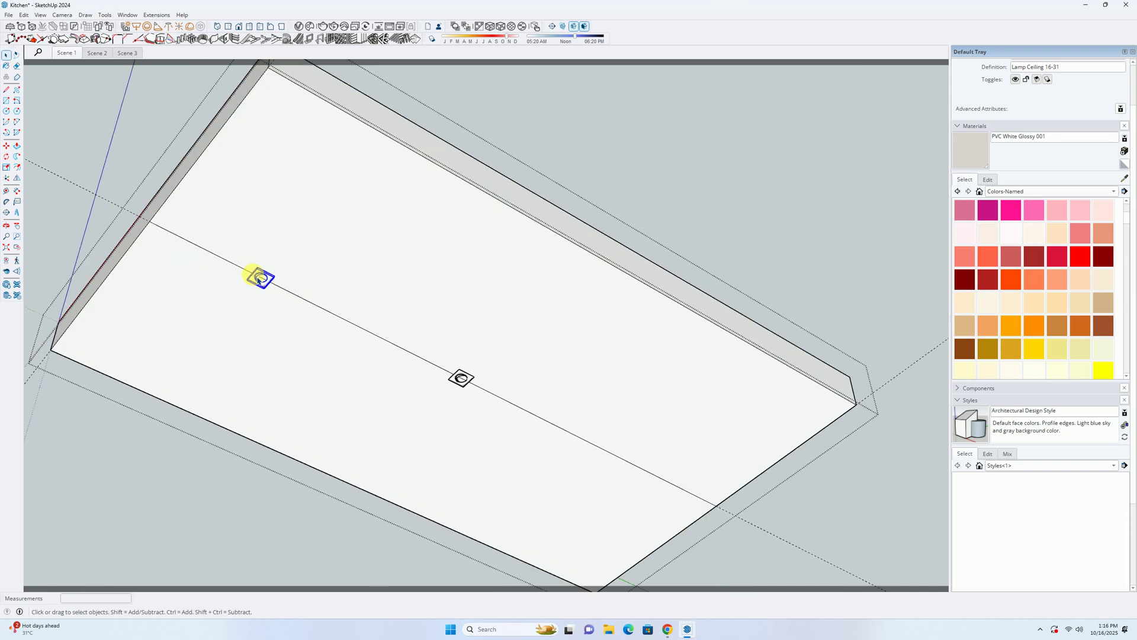
{"action": "left_click", "coordinate": [17, 178]}
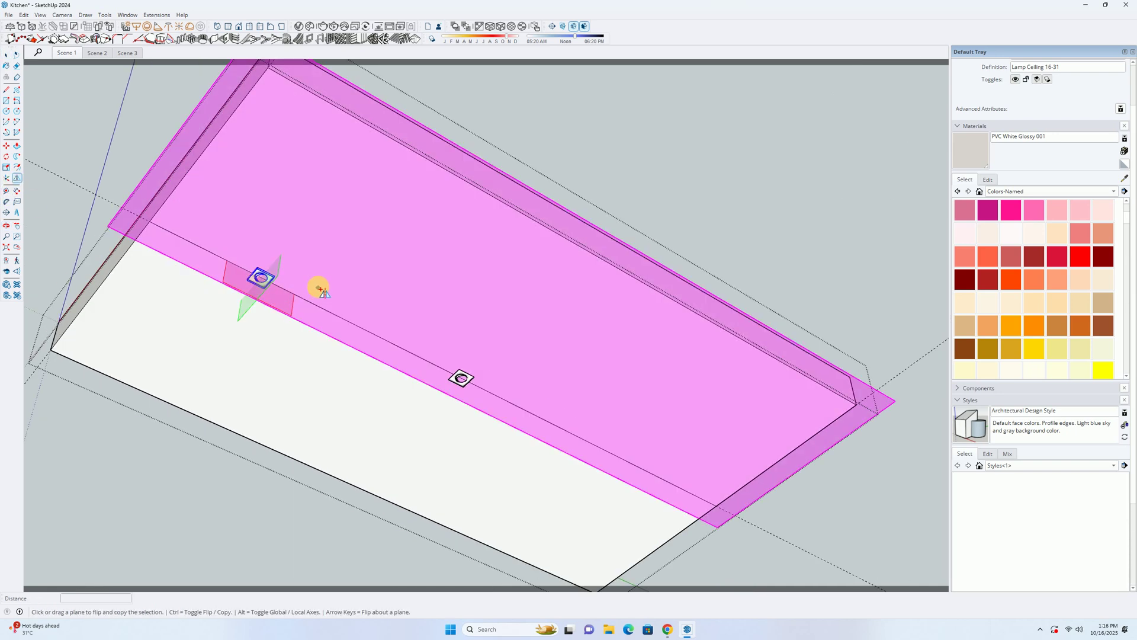
{"action": "left_click_drag", "start_coordinate": [281, 273], "coordinate": [598, 258]}
{"action": "key", "text": "space"}
Step: Rotate the rear lamp 90 degrees about its own centre
{"action": "middle_click_drag", "start_coordinate": [498, 290], "coordinate": [477, 350]}
{"action": "scroll", "coordinate": [477, 350], "scroll_direction": "up", "scroll_amount": 6}
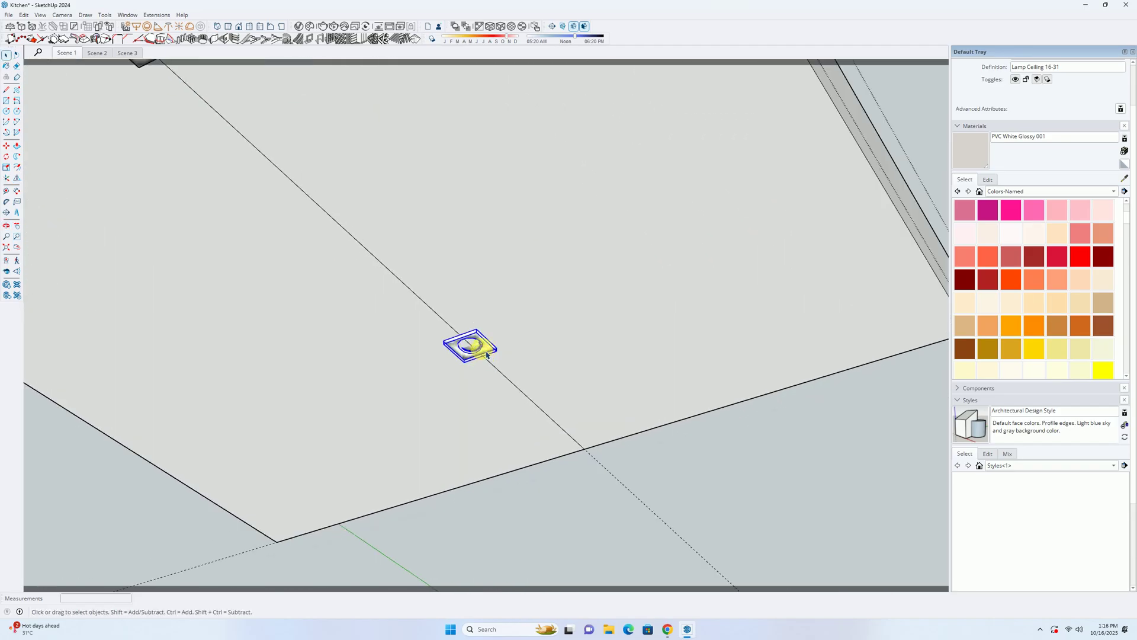
{"action": "key", "text": "q"}
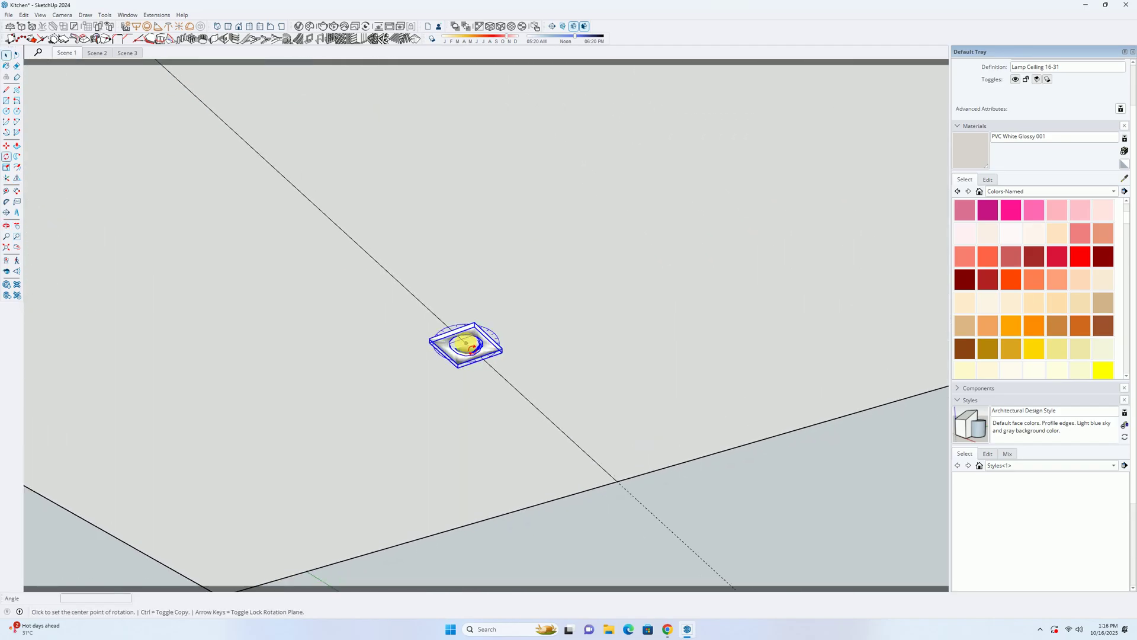
{"action": "scroll", "coordinate": [468, 349], "scroll_direction": "up", "scroll_amount": 1}
{"action": "left_click", "coordinate": [474, 334]}
{"action": "left_click", "coordinate": [625, 281]}
{"action": "left_click", "coordinate": [606, 256]}
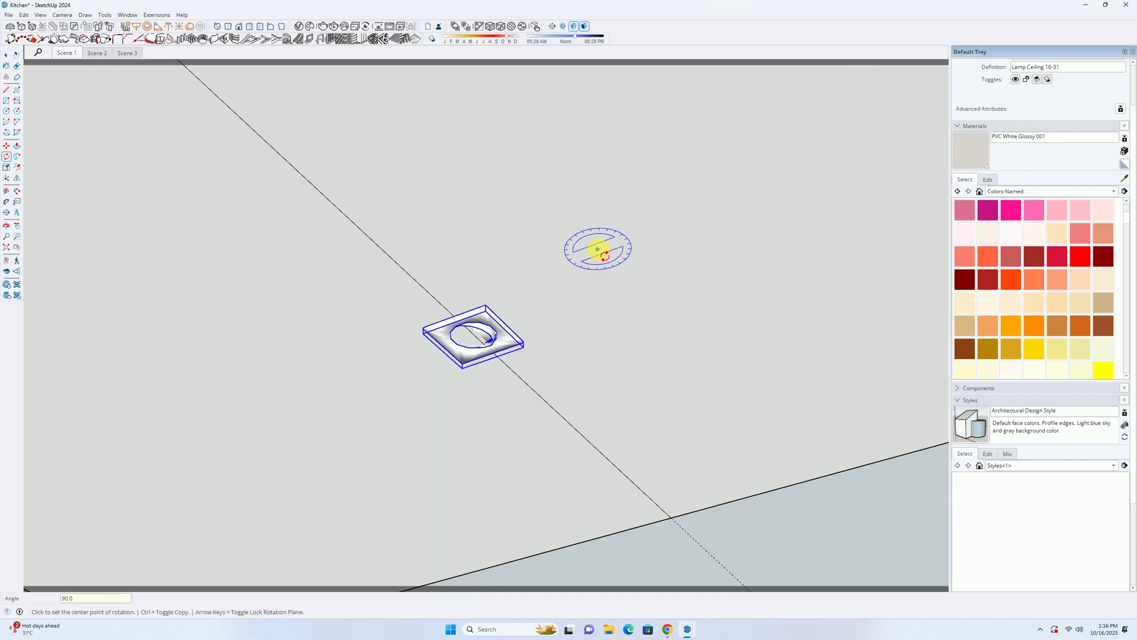
{"action": "scroll", "coordinate": [592, 252], "scroll_direction": "down", "scroll_amount": 5}
{"action": "key", "text": "space"}
Step: Rotate the middle lamp about its centre on the ceiling plane
{"action": "scroll", "coordinate": [451, 196], "scroll_direction": "up", "scroll_amount": 1}
{"action": "left_click", "coordinate": [443, 194]}
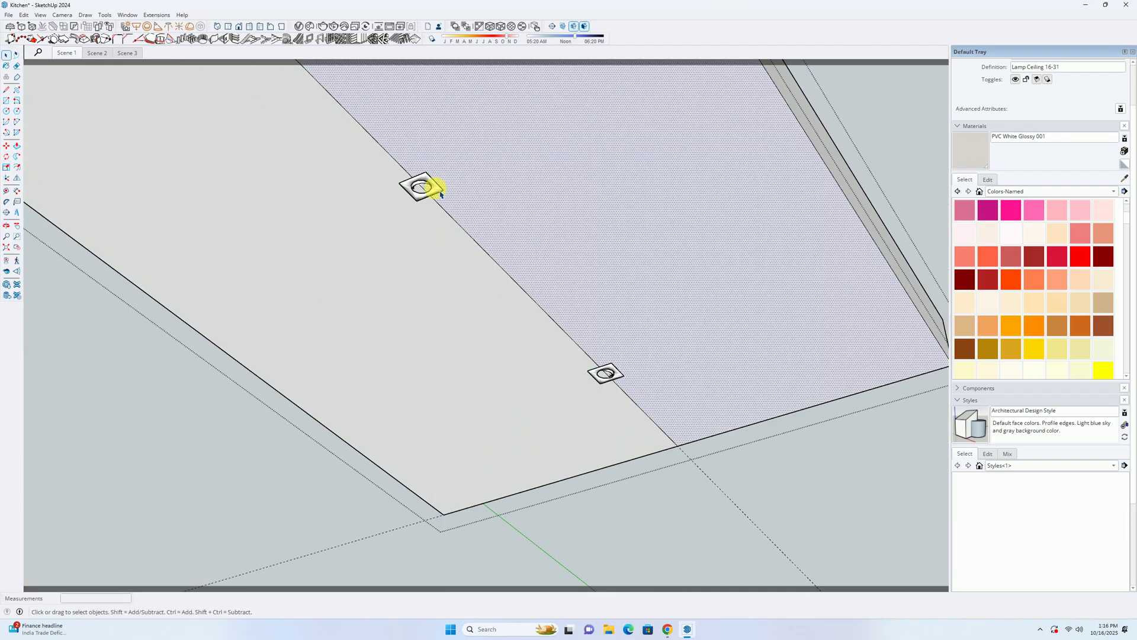
{"action": "left_click", "coordinate": [439, 195]}
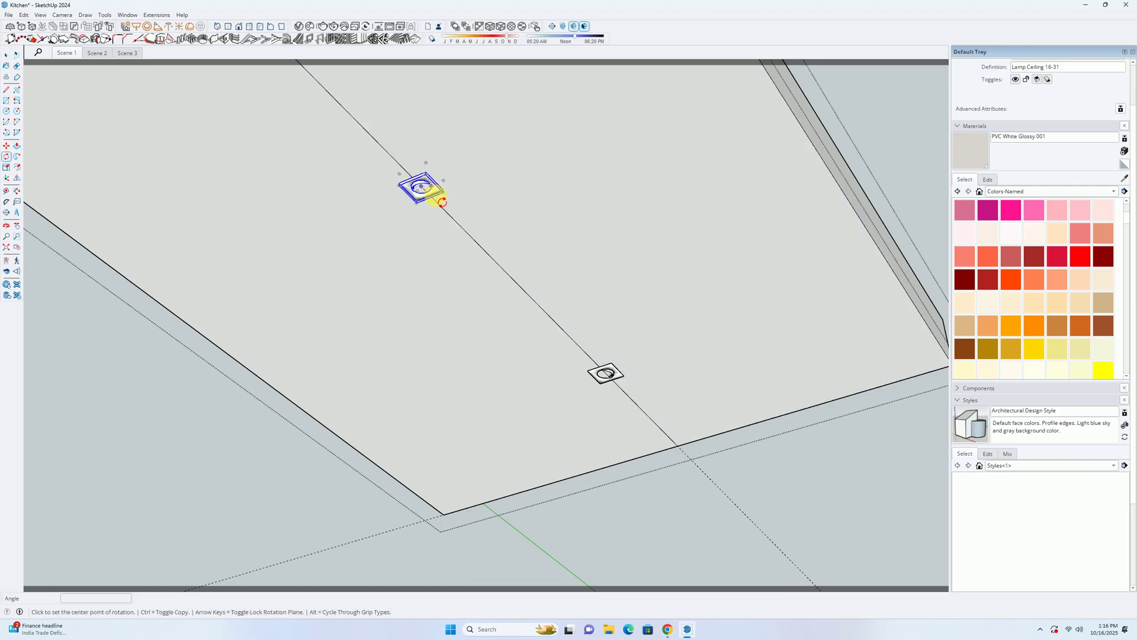
{"action": "key", "text": "q"}
{"action": "scroll", "coordinate": [422, 190], "scroll_direction": "up", "scroll_amount": 1}
{"action": "left_click", "coordinate": [420, 186]}
{"action": "left_click", "coordinate": [487, 158]}
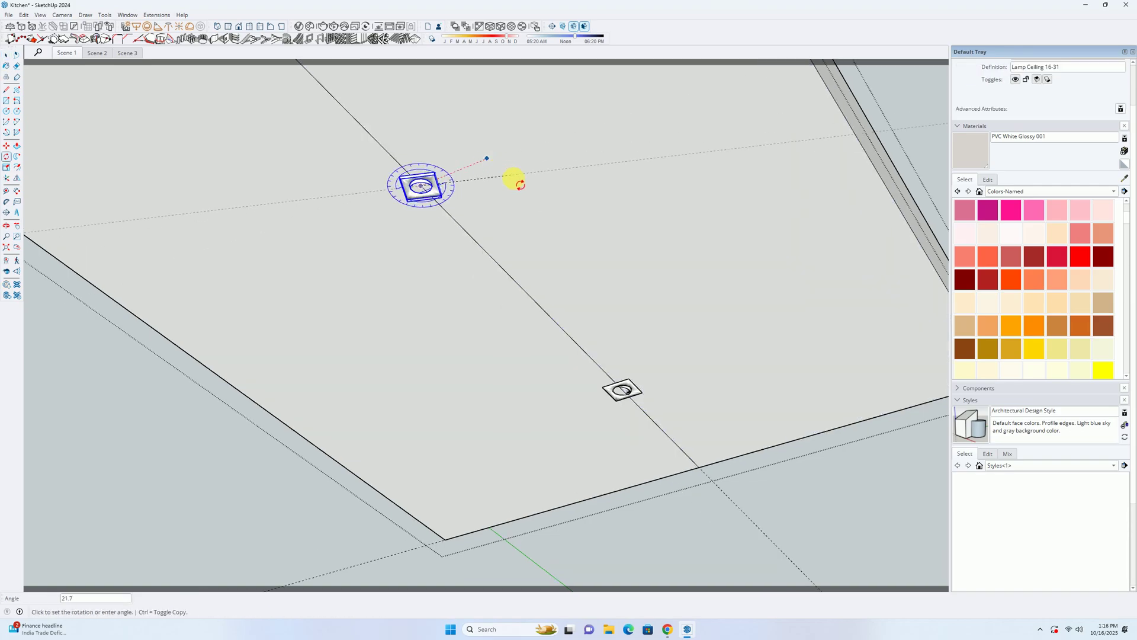
{"action": "left_click", "coordinate": [534, 206]}
{"action": "key", "text": "space"}
Step: Rotate the front lamp about its centre on the ceiling plane
{"action": "middle_click_drag", "start_coordinate": [526, 196], "coordinate": [553, 228]}
{"action": "scroll", "coordinate": [549, 216], "scroll_direction": "up", "scroll_amount": 1}
{"action": "left_click", "coordinate": [541, 178]}
{"action": "key", "text": "q"}
{"action": "scroll", "coordinate": [555, 180], "scroll_direction": "up", "scroll_amount": 1}
{"action": "left_click", "coordinate": [558, 170]}
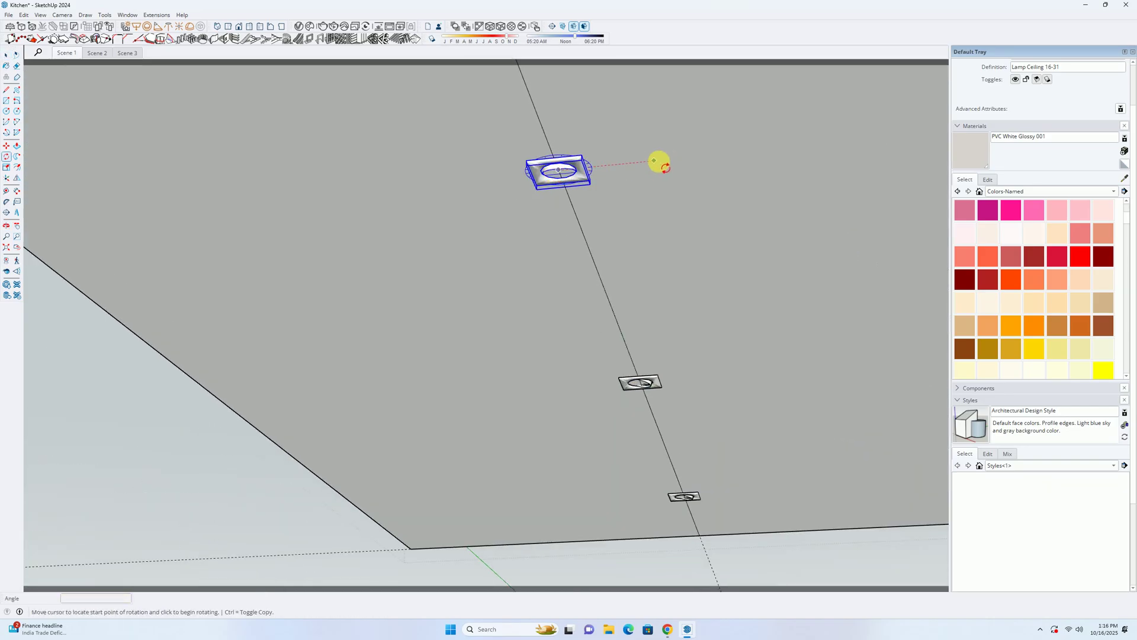
{"action": "left_click", "coordinate": [670, 159]}
{"action": "left_click", "coordinate": [672, 172]}
{"action": "mouse_move", "coordinate": [610, 189]}
{"action": "middle_mouse_down"}
{"action": "mouse_move", "coordinate": [602, 211]}
{"action": "mouse_move", "coordinate": [525, 246]}
{"action": "mouse_move", "coordinate": [533, 202]}
{"action": "mouse_move", "coordinate": [619, 193]}
{"action": "middle_mouse_up"}
{"action": "key", "text": "space"}
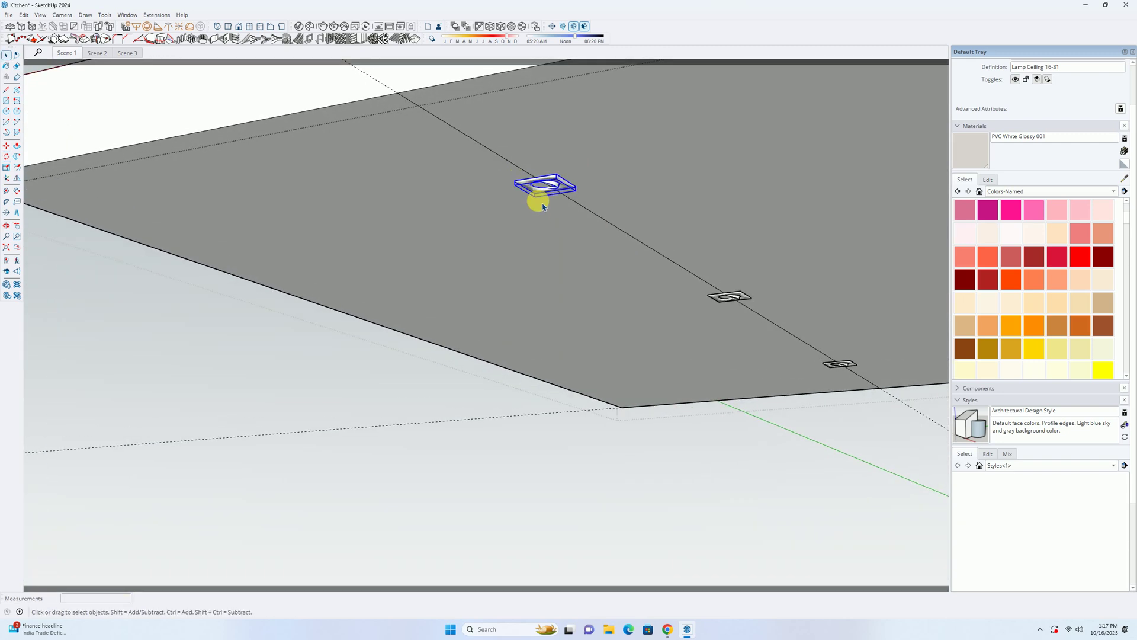
Step: Select the three ceiling lamps along the centre line and combine them into one group
{"action": "middle_click_drag", "start_coordinate": [772, 393], "coordinate": [567, 237]}
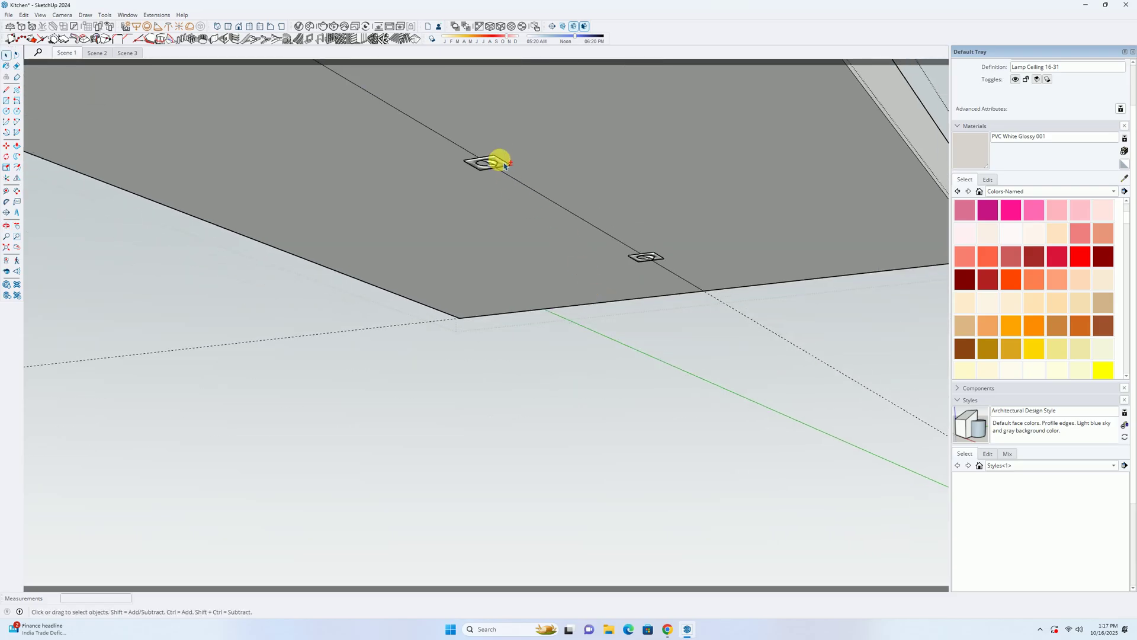
{"action": "right_click", "coordinate": [661, 266]}
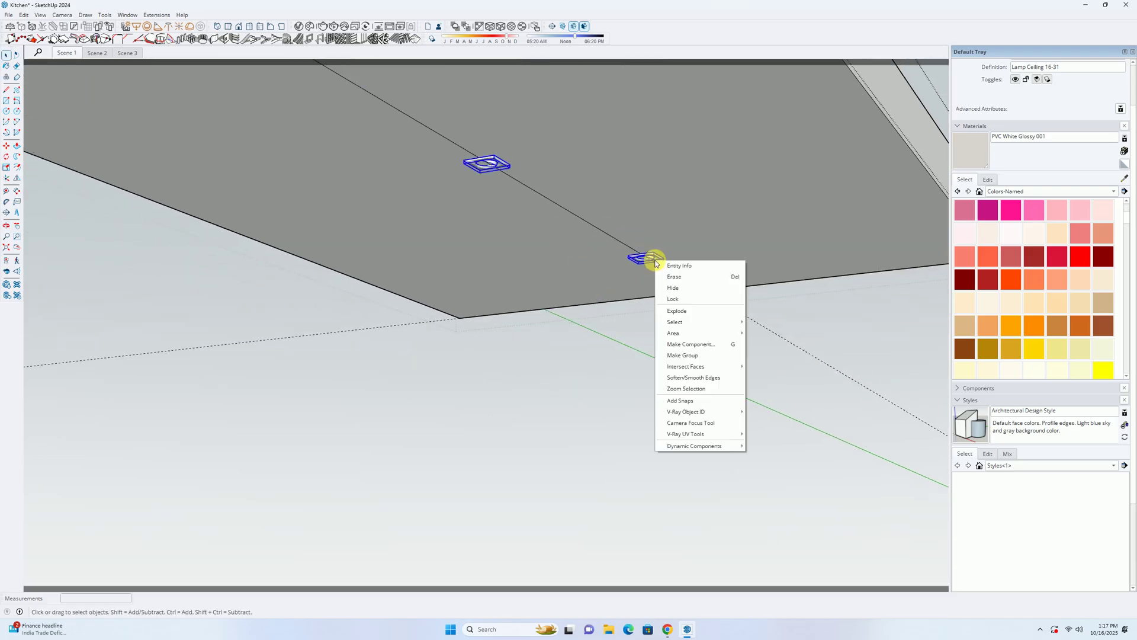
{"action": "left_click", "coordinate": [685, 355]}
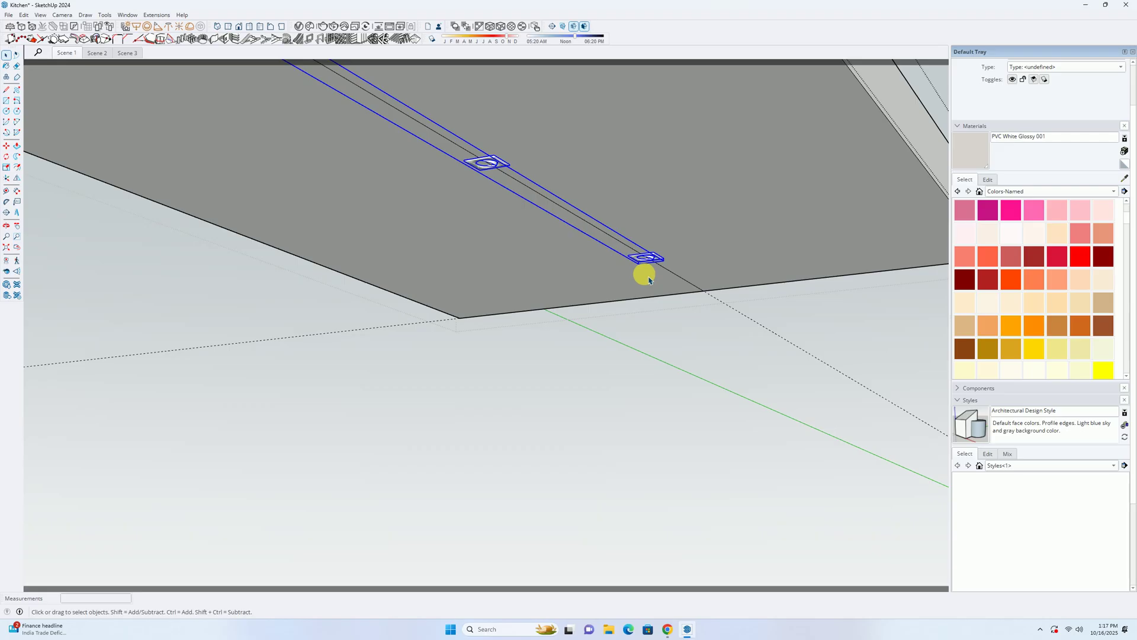
Step: Place a crosswise guide about 600 mm from the ceiling's front edge, beside the front lamp
{"action": "middle_click_drag", "start_coordinate": [579, 254], "coordinate": [607, 339]}
{"action": "scroll", "coordinate": [548, 264], "scroll_direction": "up", "scroll_amount": 2}
{"action": "key", "text": "t"}
{"action": "left_click", "coordinate": [544, 253]}
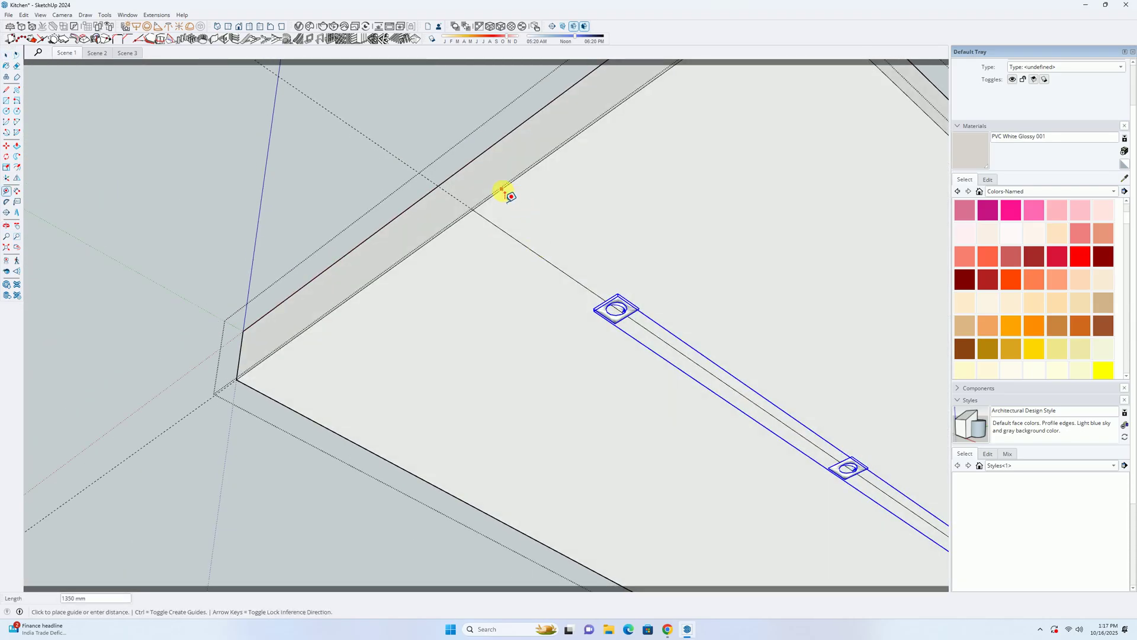
{"action": "scroll", "coordinate": [610, 287], "scroll_direction": "up", "scroll_amount": 2}
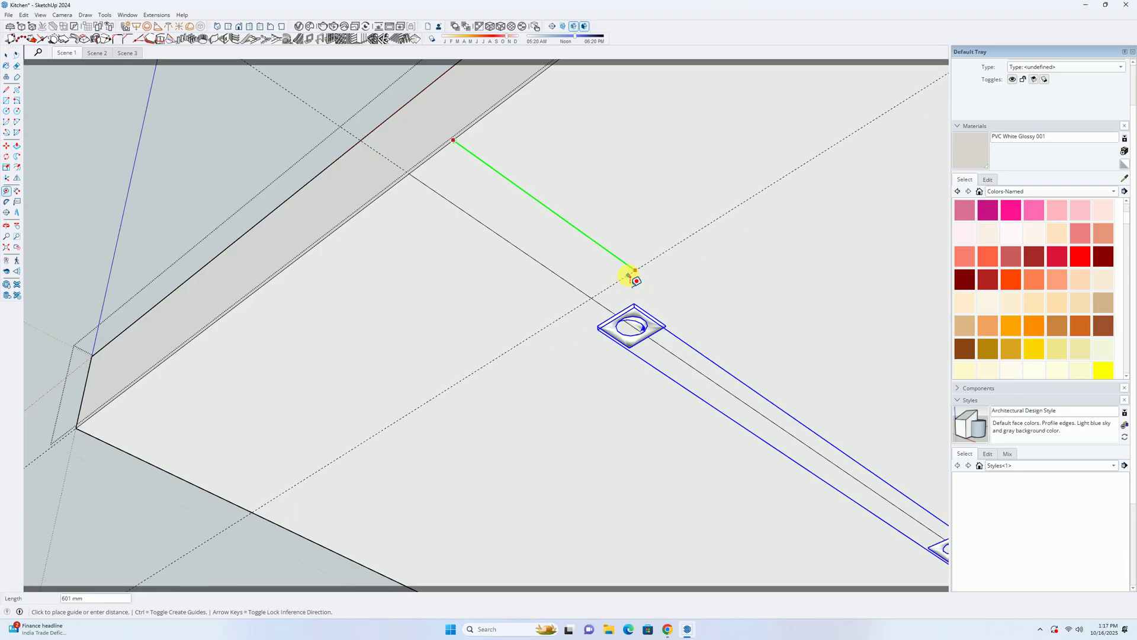
{"action": "key", "text": "Return"}
{"action": "scroll", "coordinate": [629, 285], "scroll_direction": "down", "scroll_amount": 4}
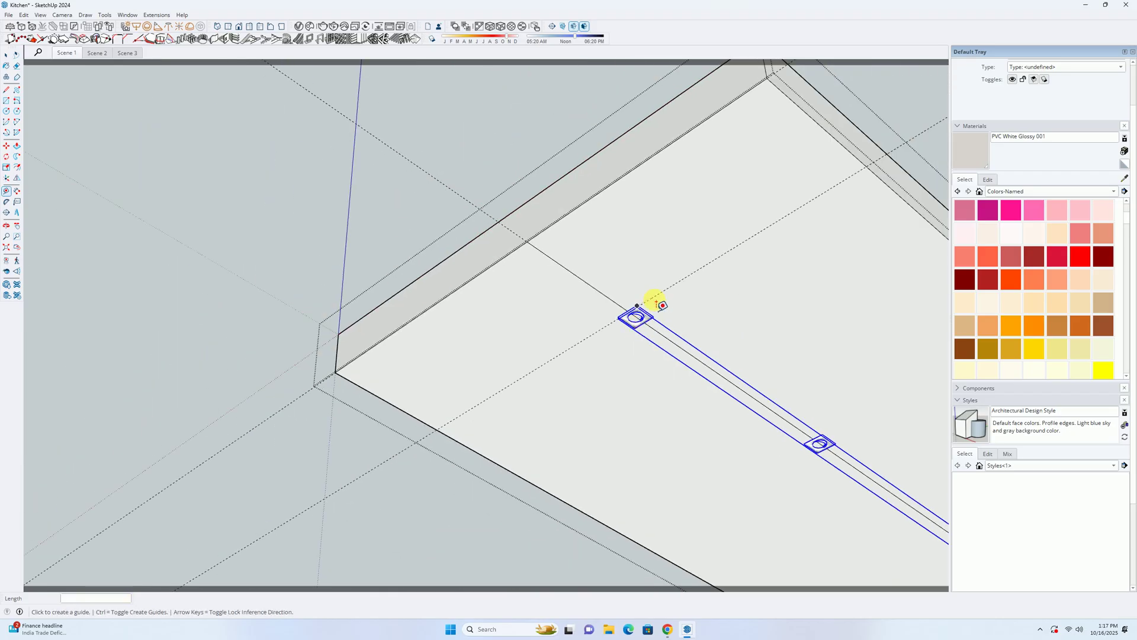
Step: Place a second crosswise guide about 100 mm behind the first, along the front lamp's far edge
{"action": "scroll", "coordinate": [652, 311], "scroll_direction": "up", "scroll_amount": 4}
{"action": "scroll", "coordinate": [649, 323], "scroll_direction": "up", "scroll_amount": 2}
{"action": "key", "text": "space"}
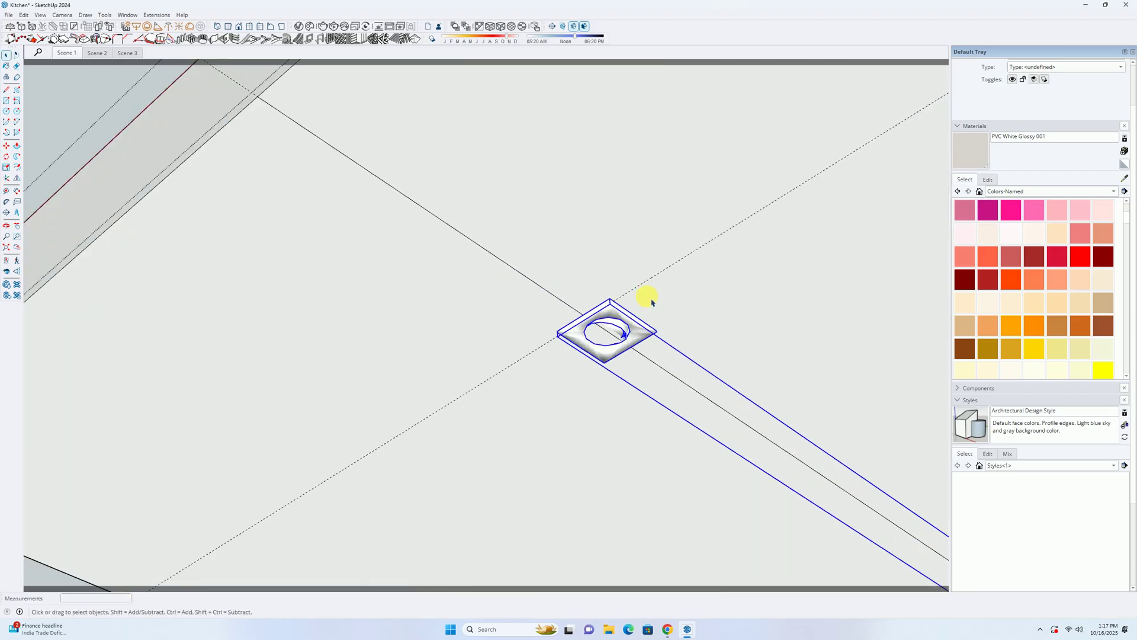
{"action": "scroll", "coordinate": [647, 299], "scroll_direction": "up", "scroll_amount": 2}
{"action": "scroll", "coordinate": [639, 292], "scroll_direction": "up", "scroll_amount": 1}
{"action": "key", "text": "t"}
{"action": "left_click", "coordinate": [628, 276]}
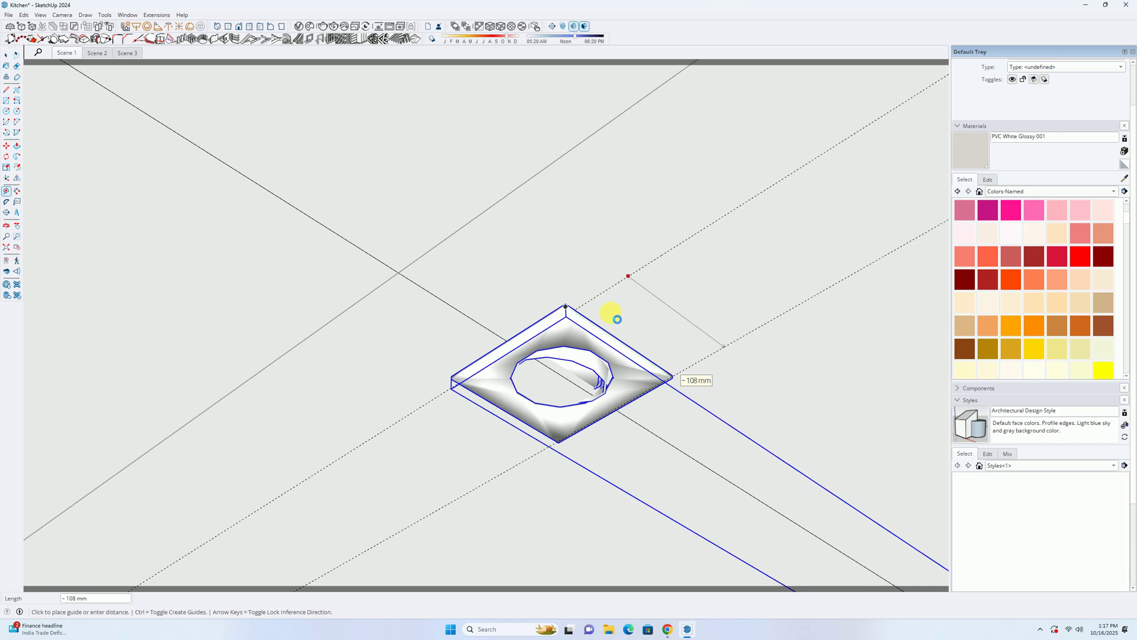
{"action": "scroll", "coordinate": [652, 353], "scroll_direction": "up", "scroll_amount": 1}
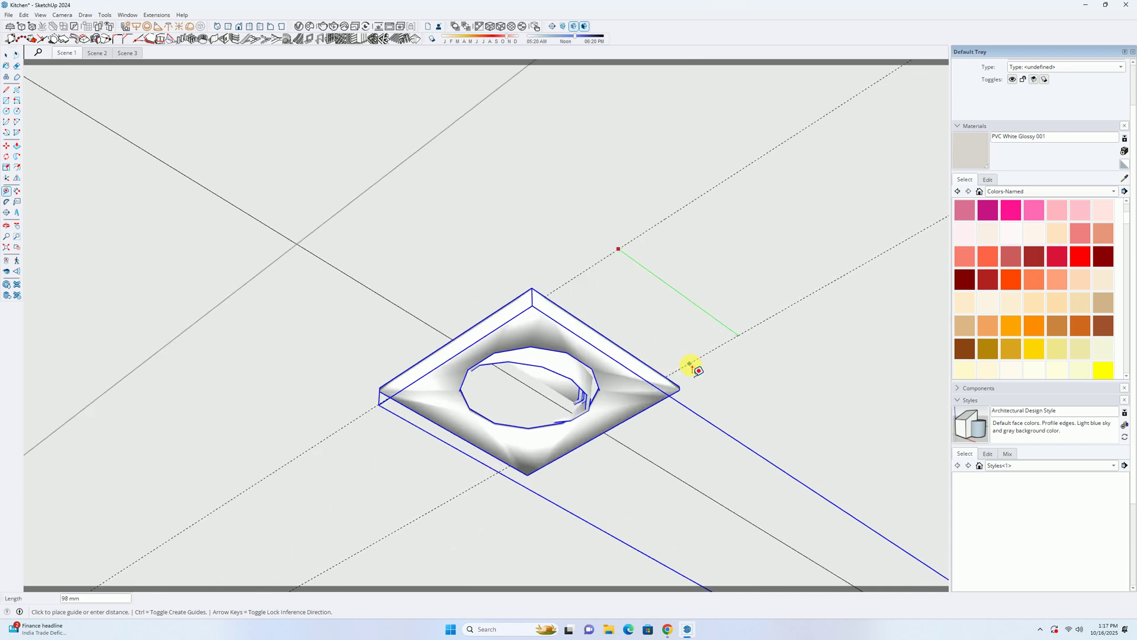
{"action": "key", "text": "Escape"}
Step: Add a crosswise guide along the front lamp's forward edge and erase the misaligned guide crossing the lamp
{"action": "scroll", "coordinate": [567, 283], "scroll_direction": "up", "scroll_amount": 1}
{"action": "middle_click_drag", "start_coordinate": [584, 289], "coordinate": [289, 373]}
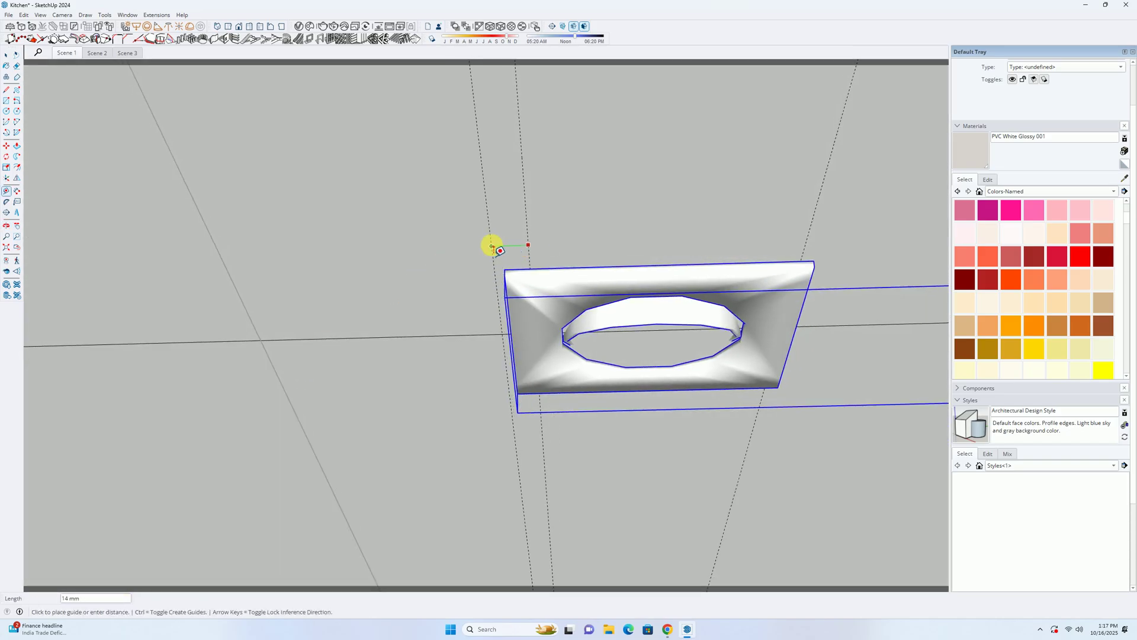
{"action": "key", "text": "Return"}
{"action": "key", "text": "space"}
{"action": "left_click", "coordinate": [532, 244]}
{"action": "key", "text": "e"}
{"action": "scroll", "coordinate": [529, 255], "scroll_direction": "down", "scroll_amount": 5}
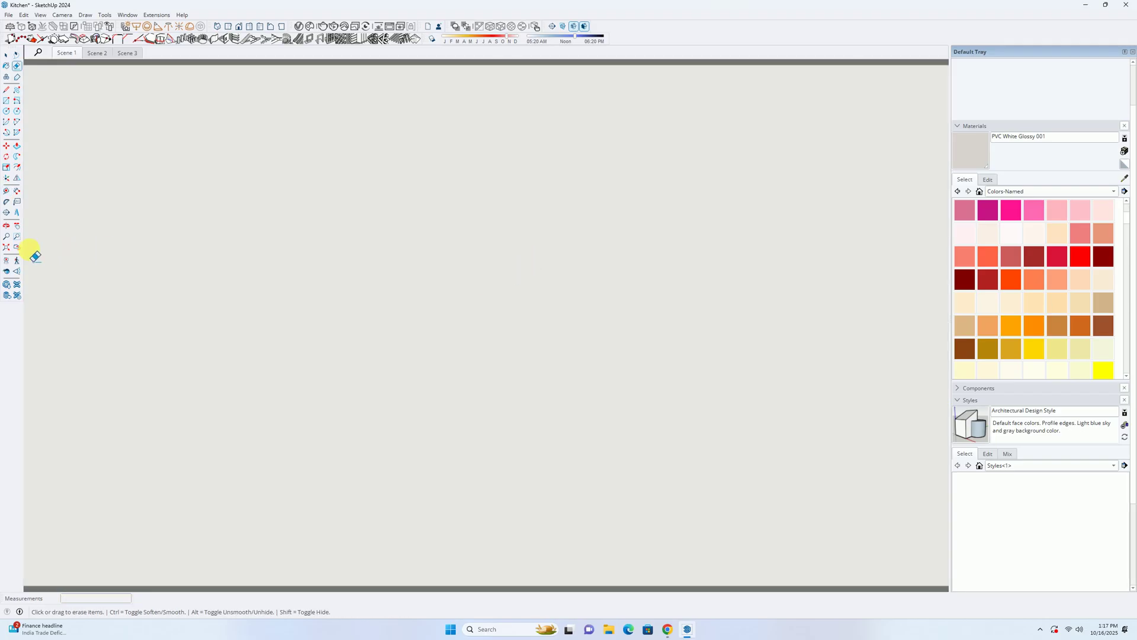
Step: Place lengthwise guides 60 mm to either side of the centre line along the front lamp's side edges
{"action": "mouse_move", "coordinate": [82, 255]}
{"action": "middle_mouse_down"}
{"action": "mouse_move", "coordinate": [252, 276]}
{"action": "mouse_move", "coordinate": [633, 292]}
{"action": "middle_mouse_up"}
{"action": "middle_click_drag", "start_coordinate": [521, 290], "coordinate": [379, 286]}
{"action": "scroll", "coordinate": [356, 285], "scroll_direction": "up", "scroll_amount": 1}
{"action": "key", "text": "t"}
{"action": "left_click", "coordinate": [353, 259]}
{"action": "scroll", "coordinate": [459, 258], "scroll_direction": "up", "scroll_amount": 1}
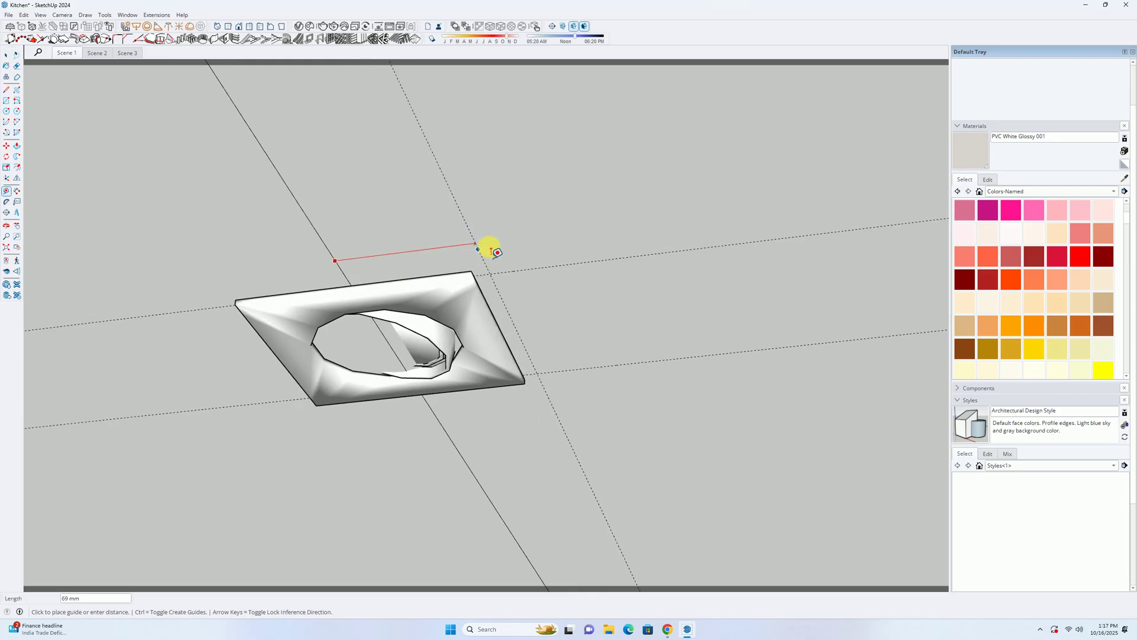
{"action": "key", "text": "Return"}
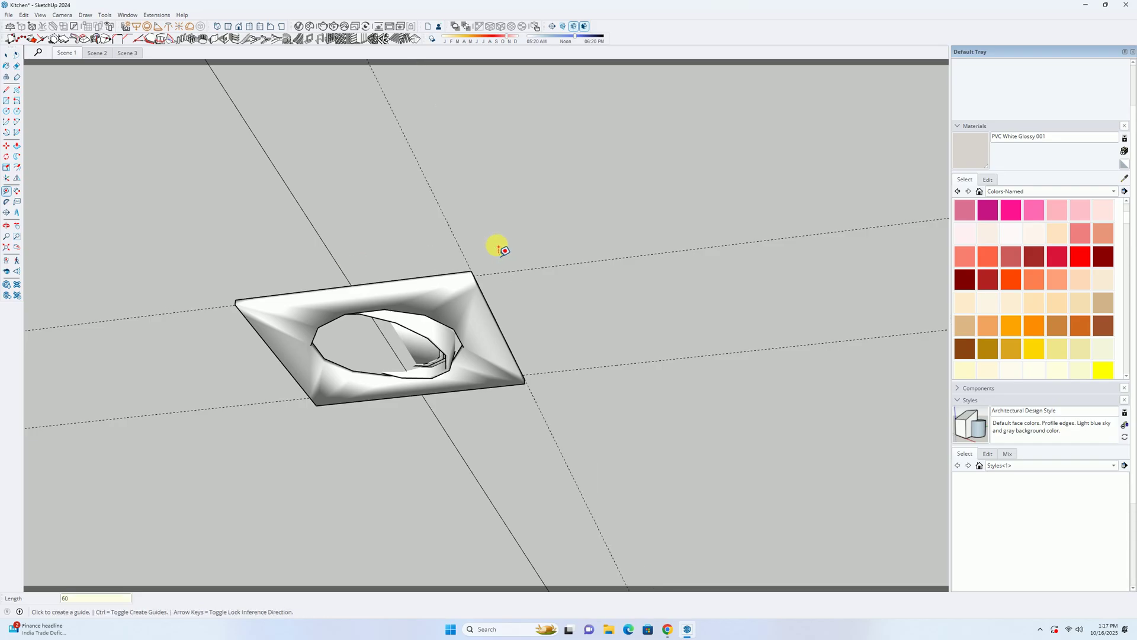
{"action": "left_click", "coordinate": [334, 259]}
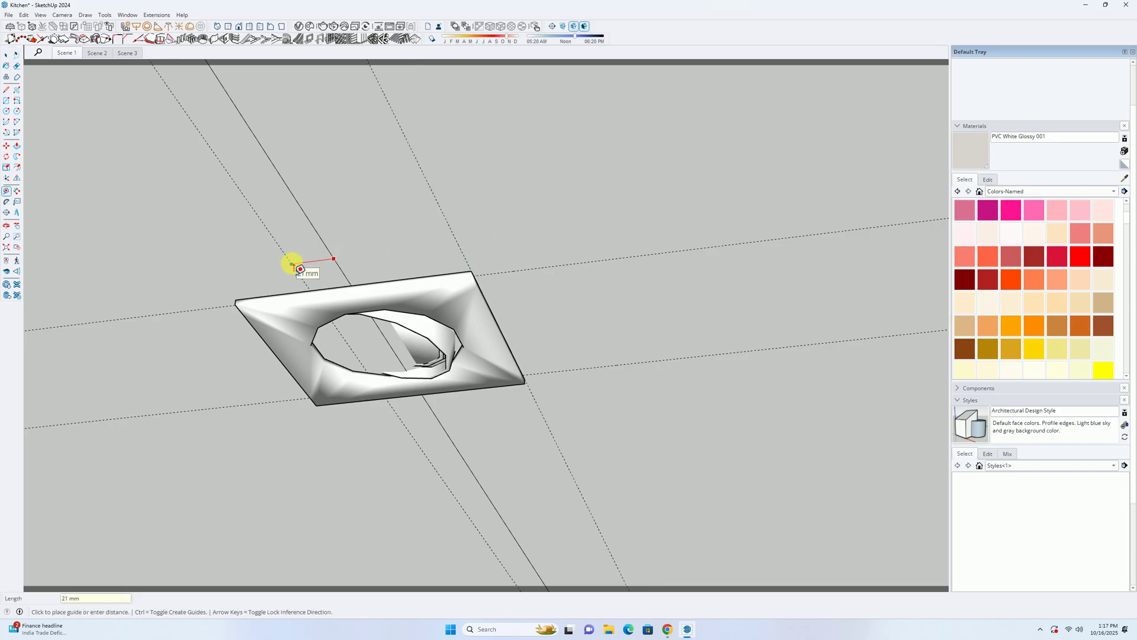
{"action": "key", "text": "Return"}
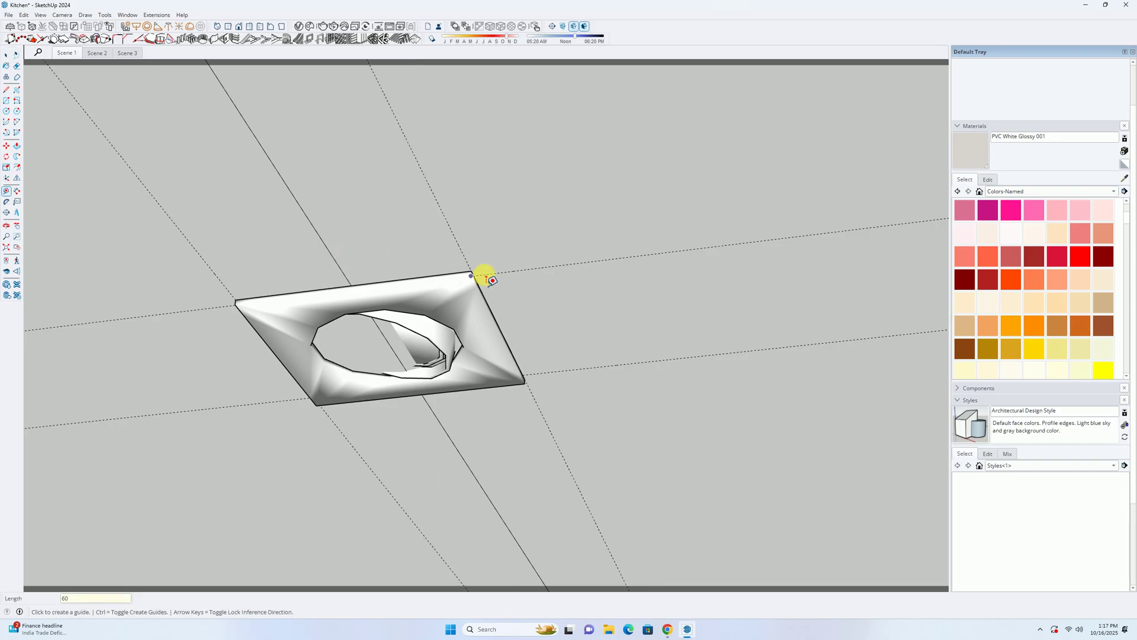
Step: Add crosswise guides just outside the front lamp's front and rear guides, offsetting the first one by 5 mm
{"action": "left_click", "coordinate": [503, 272]}
{"action": "type", "text": "5"}
{"action": "key", "text": "Return"}
{"action": "left_click", "coordinate": [565, 371]}
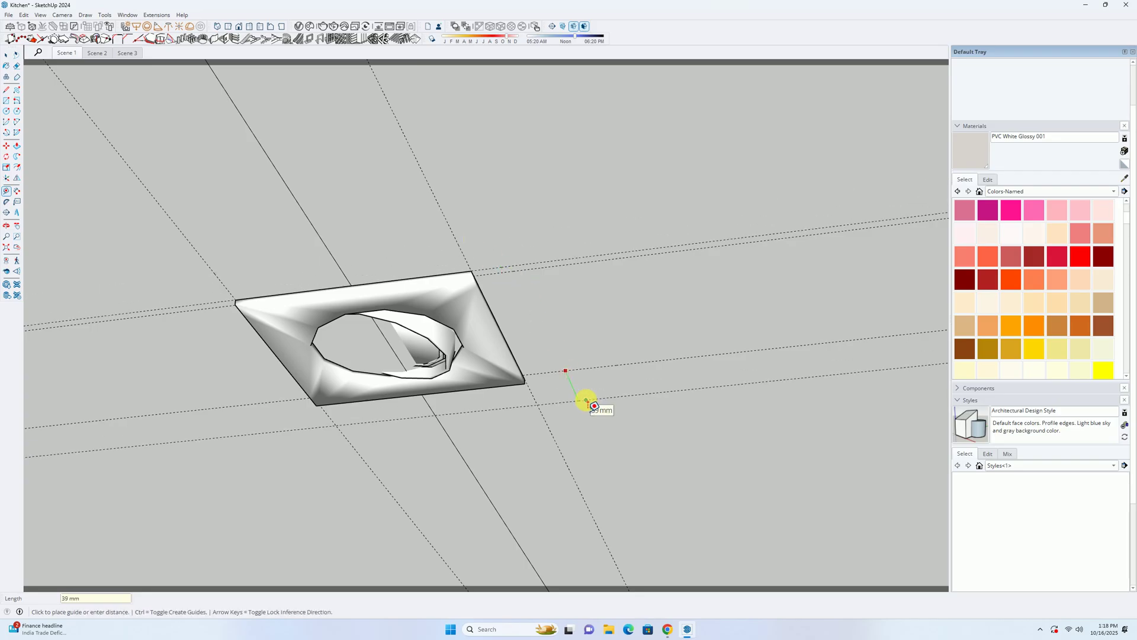
{"action": "left_click", "coordinate": [541, 377]}
{"action": "key", "text": "space"}
Step: Select the lamp group and clear it from the ceiling's underside, leaving the guides
{"action": "left_click", "coordinate": [479, 339]}
{"action": "middle_click_drag", "start_coordinate": [472, 330], "coordinate": [392, 391]}
{"action": "scroll", "coordinate": [395, 395], "scroll_direction": "down", "scroll_amount": 5}
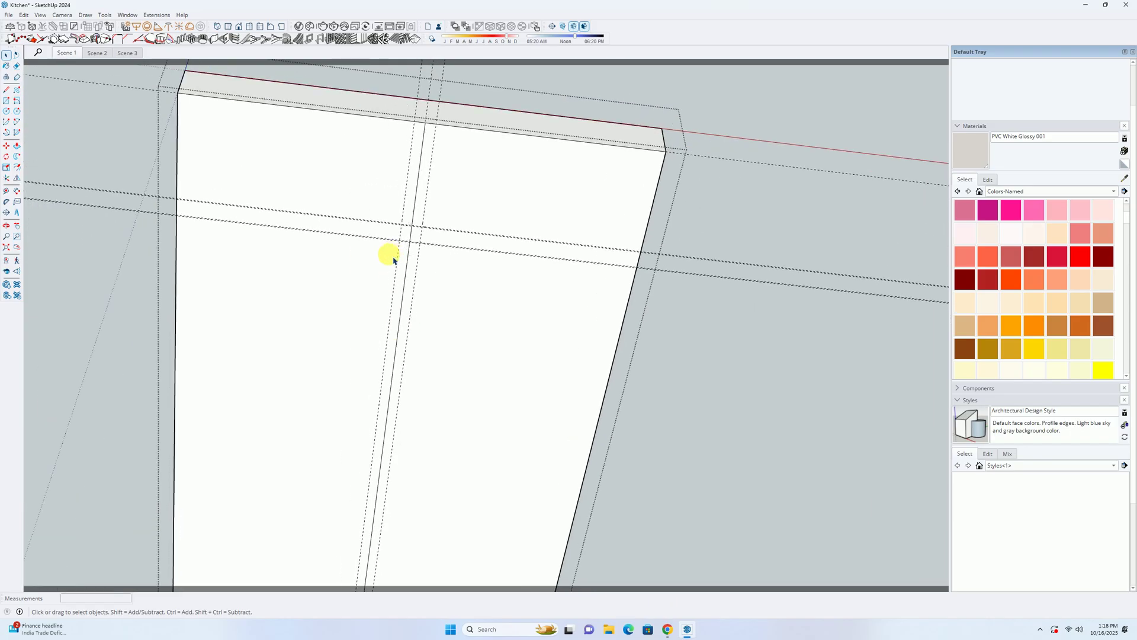
{"action": "scroll", "coordinate": [384, 251], "scroll_direction": "down", "scroll_amount": 4}
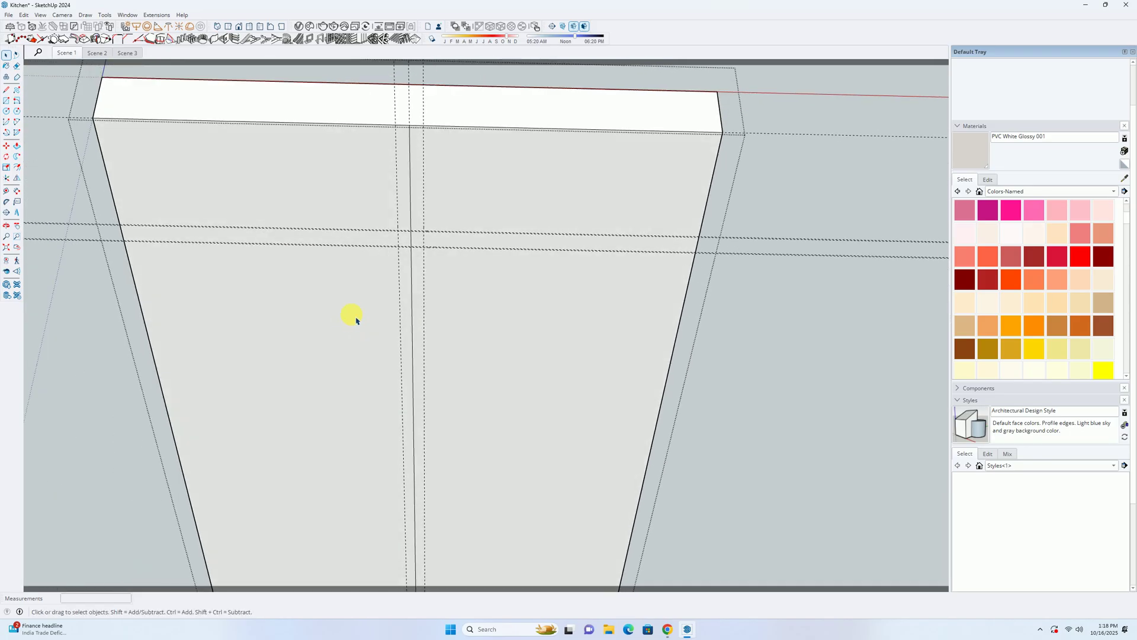
Step: Leave the ceiling group and draw a square about 120 mm wide between the crosswise guides, beside the centre line
{"action": "key", "text": "r"}
{"action": "scroll", "coordinate": [379, 243], "scroll_direction": "up", "scroll_amount": 5}
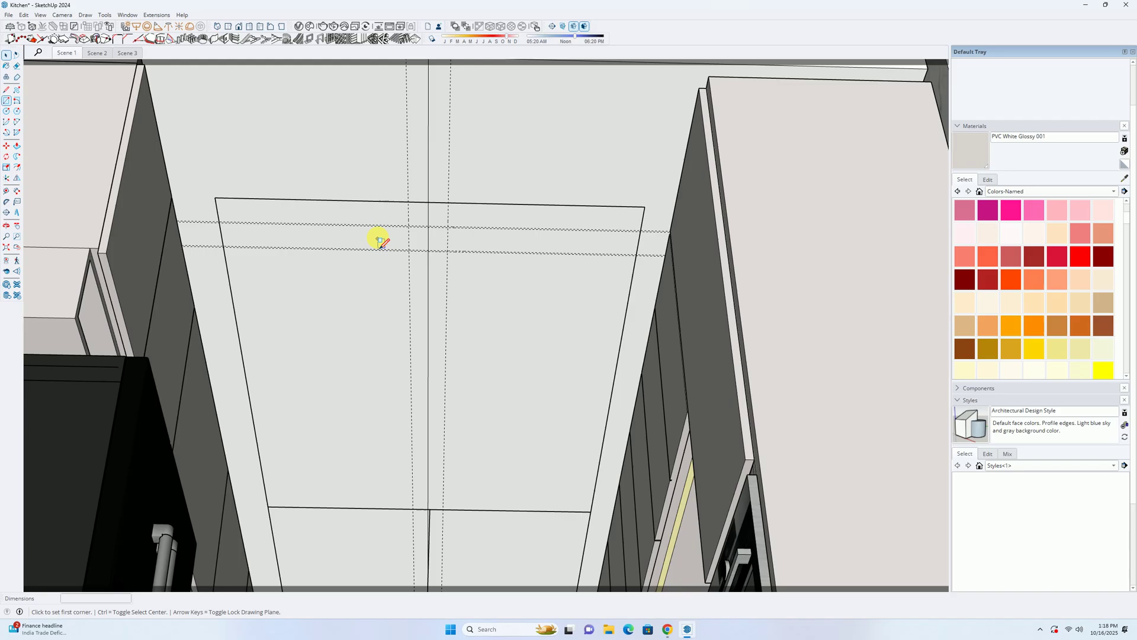
{"action": "left_click", "coordinate": [327, 222]}
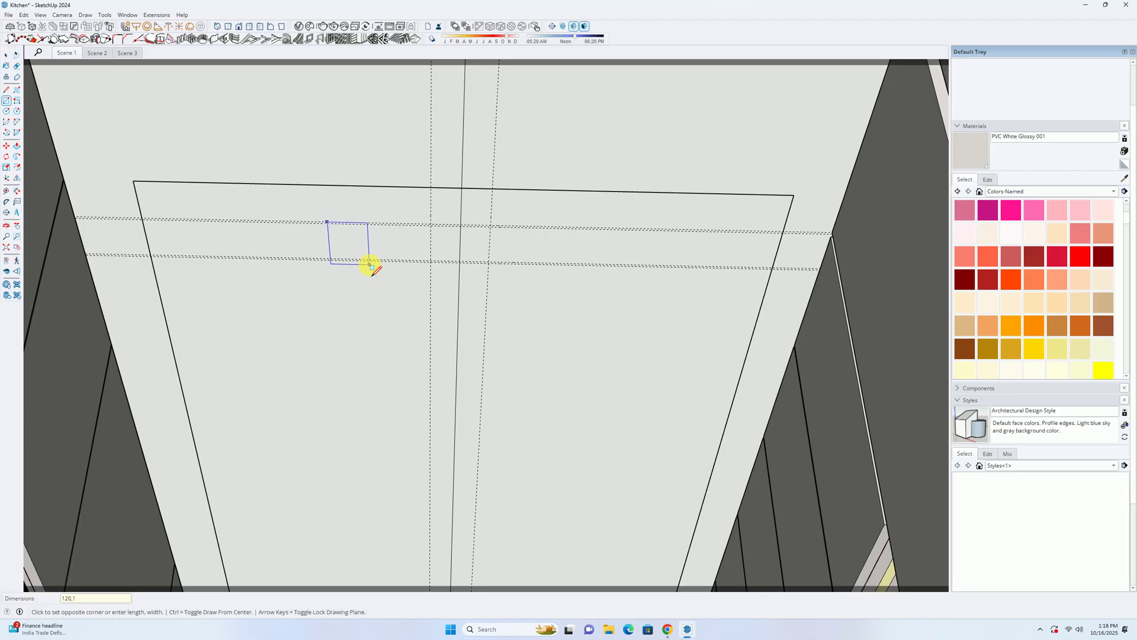
{"action": "left_click", "coordinate": [370, 266]}
{"action": "scroll", "coordinate": [388, 225], "scroll_direction": "up", "scroll_amount": 3}
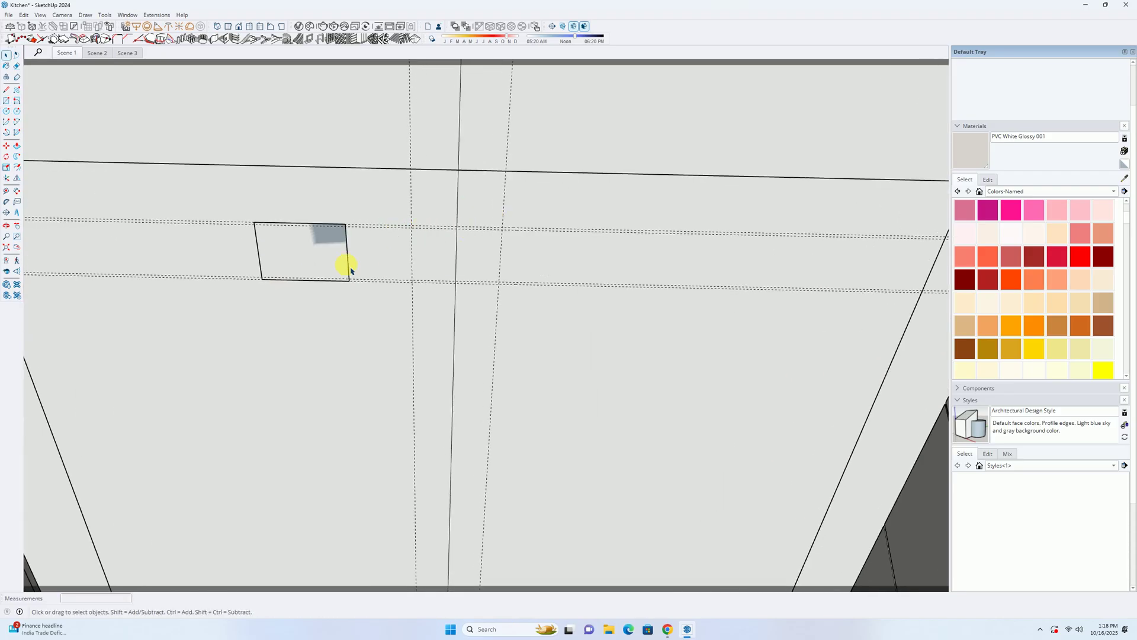
Step: Group the small rectangle on the ceiling and move it about 211 mm sideways to sit between the centre guides
{"action": "key", "text": "space"}
{"action": "left_click", "coordinate": [332, 258]}
{"action": "right_click", "coordinate": [332, 258]}
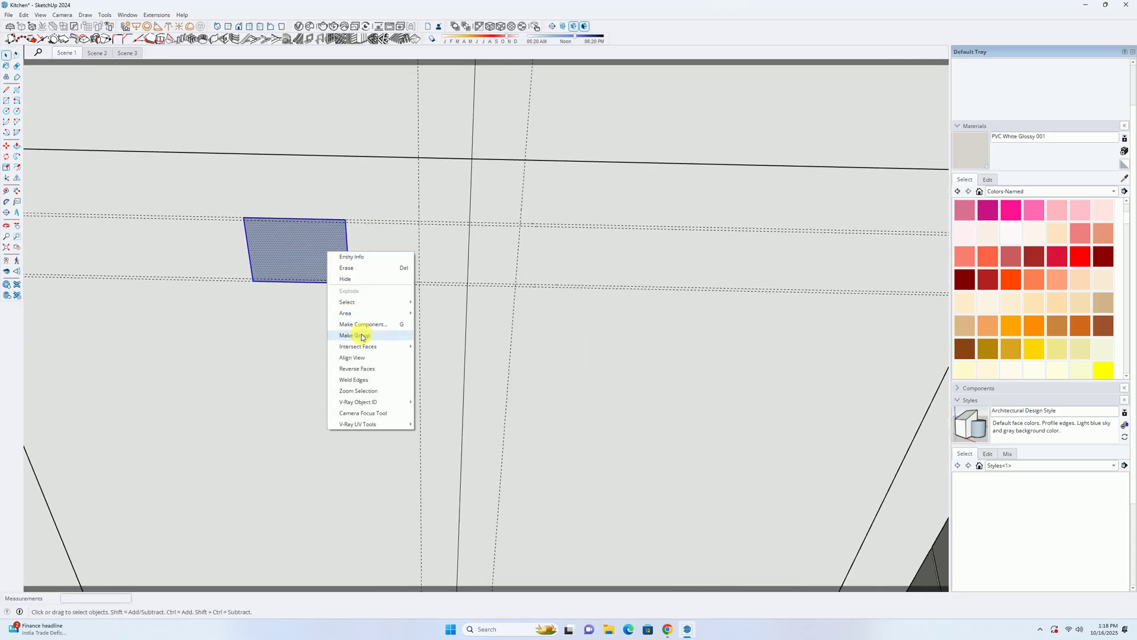
{"action": "left_click", "coordinate": [361, 328]}
{"action": "left_click", "coordinate": [332, 279]}
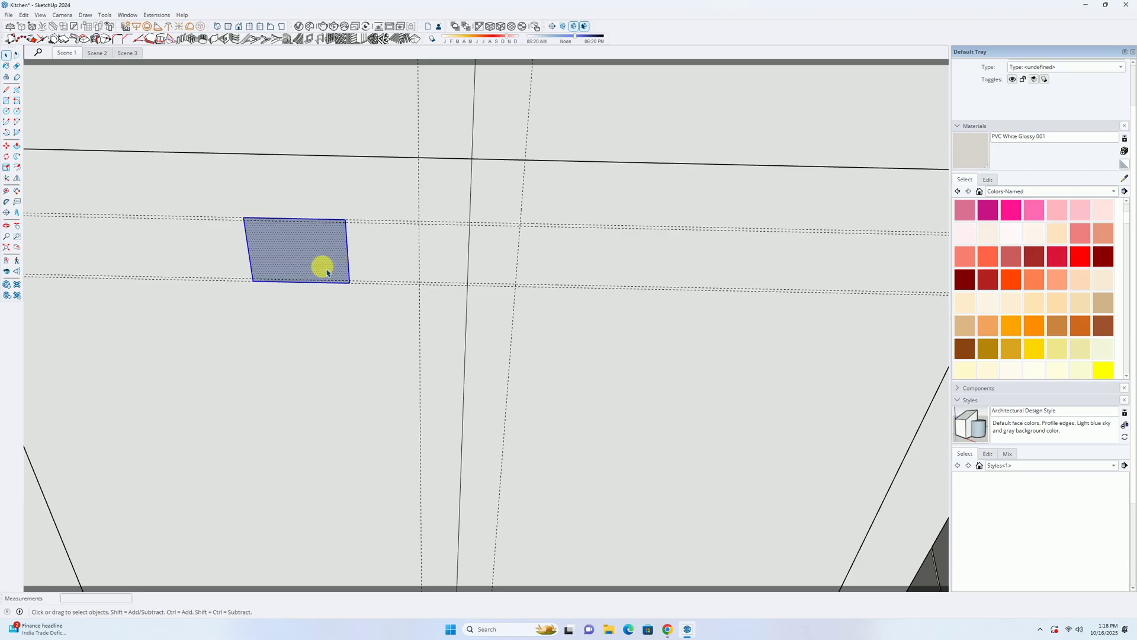
{"action": "key", "text": "m"}
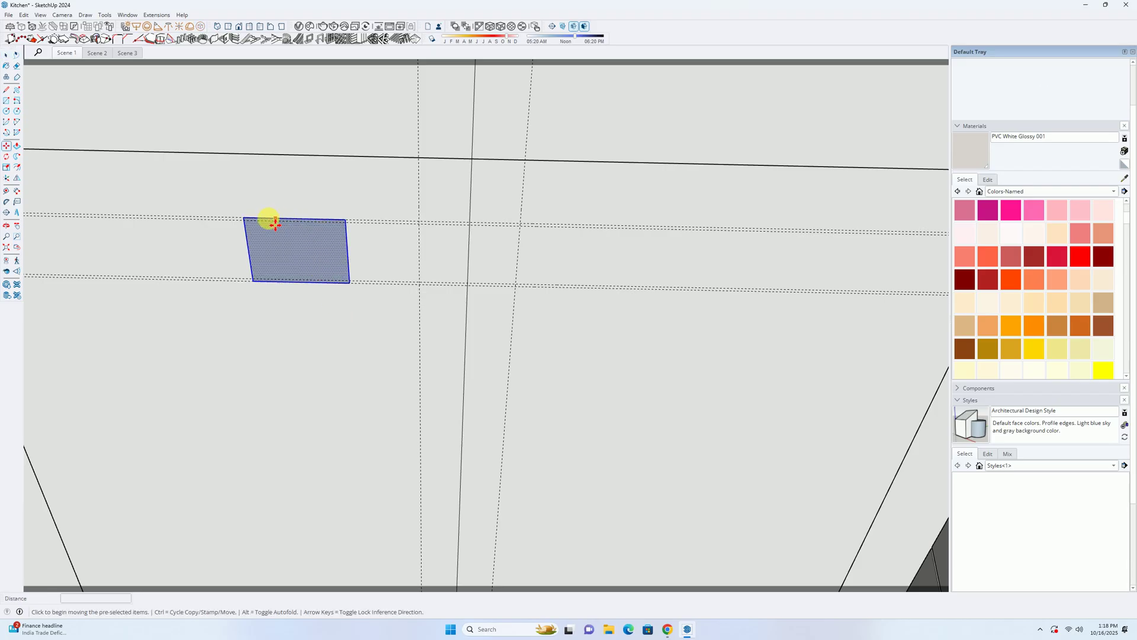
{"action": "left_click", "coordinate": [253, 224]}
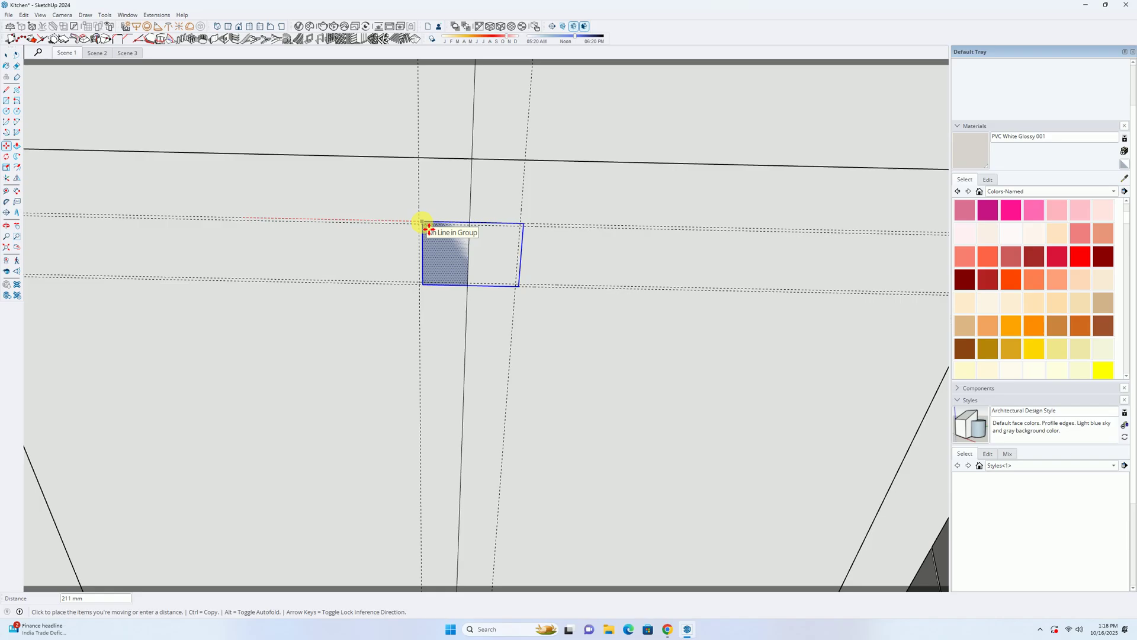
{"action": "left_click", "coordinate": [420, 225]}
{"action": "key", "text": "space"}
Step: Copy the grouped rectangle along the ceiling's centre line to the middle cross line
{"action": "scroll", "coordinate": [438, 245], "scroll_direction": "down", "scroll_amount": 4}
{"action": "middle_click_drag", "start_coordinate": [454, 272], "coordinate": [422, 333]}
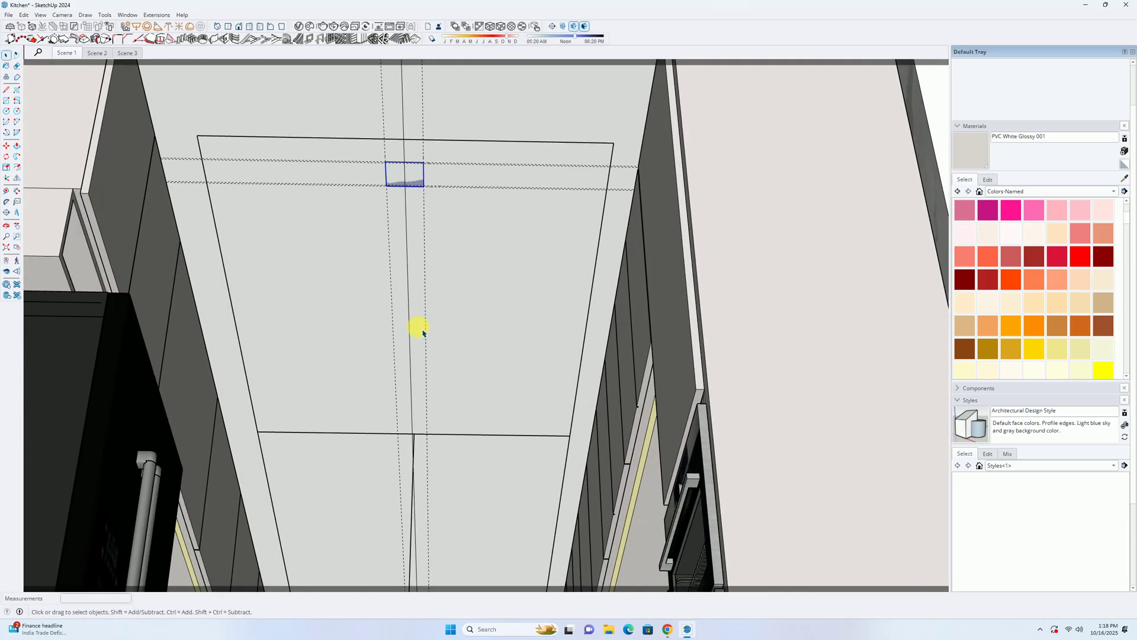
{"action": "key", "text": "m"}
{"action": "scroll", "coordinate": [413, 196], "scroll_direction": "up", "scroll_amount": 2}
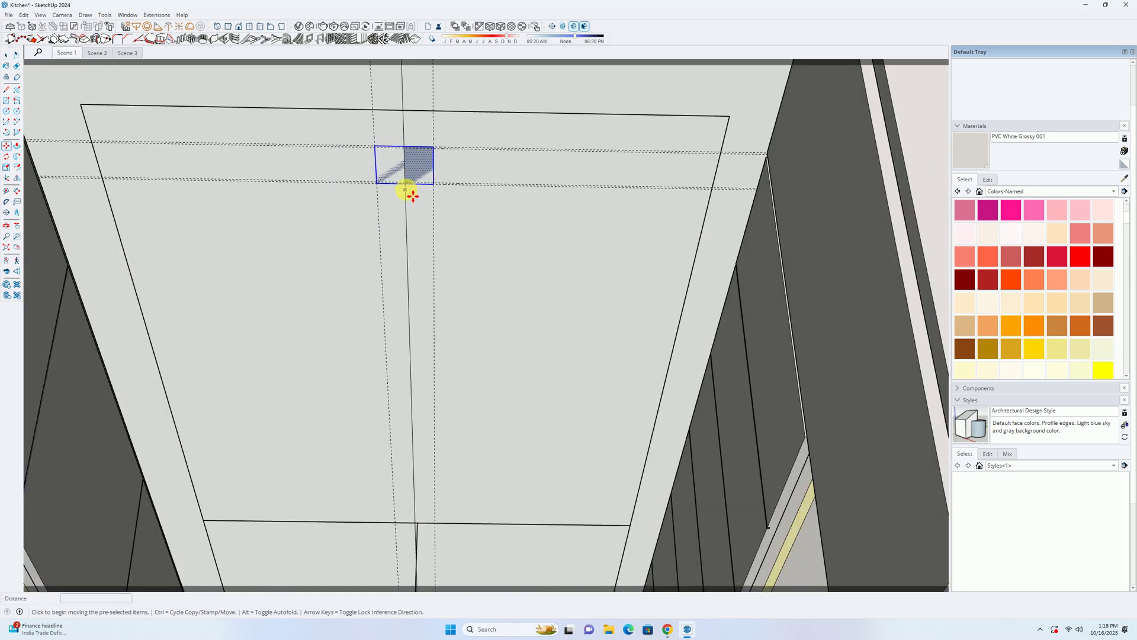
{"action": "left_click", "coordinate": [412, 171]}
{"action": "key", "text": "ctrl"}
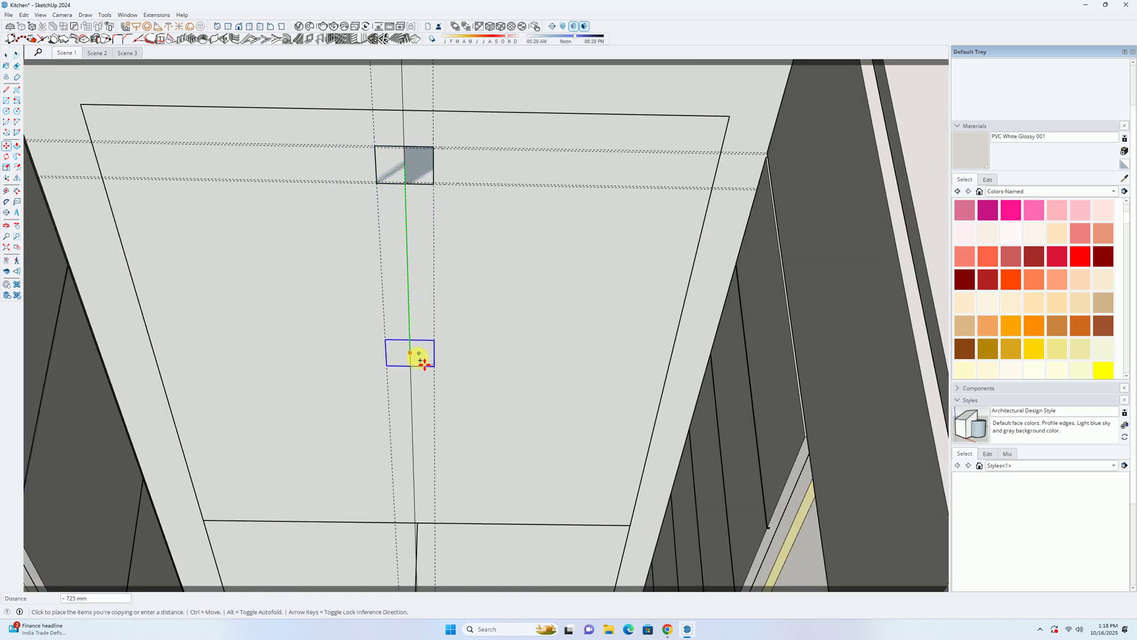
{"action": "scroll", "coordinate": [413, 397], "scroll_direction": "down", "scroll_amount": 3}
{"action": "middle_click_drag", "start_coordinate": [417, 353], "coordinate": [351, 407]}
{"action": "left_click", "coordinate": [487, 433]}
Step: Copy the middle rectangle about 1340 mm further along the centre line, near the far end of the ceiling
{"action": "scroll", "coordinate": [490, 437], "scroll_direction": "up", "scroll_amount": 3}
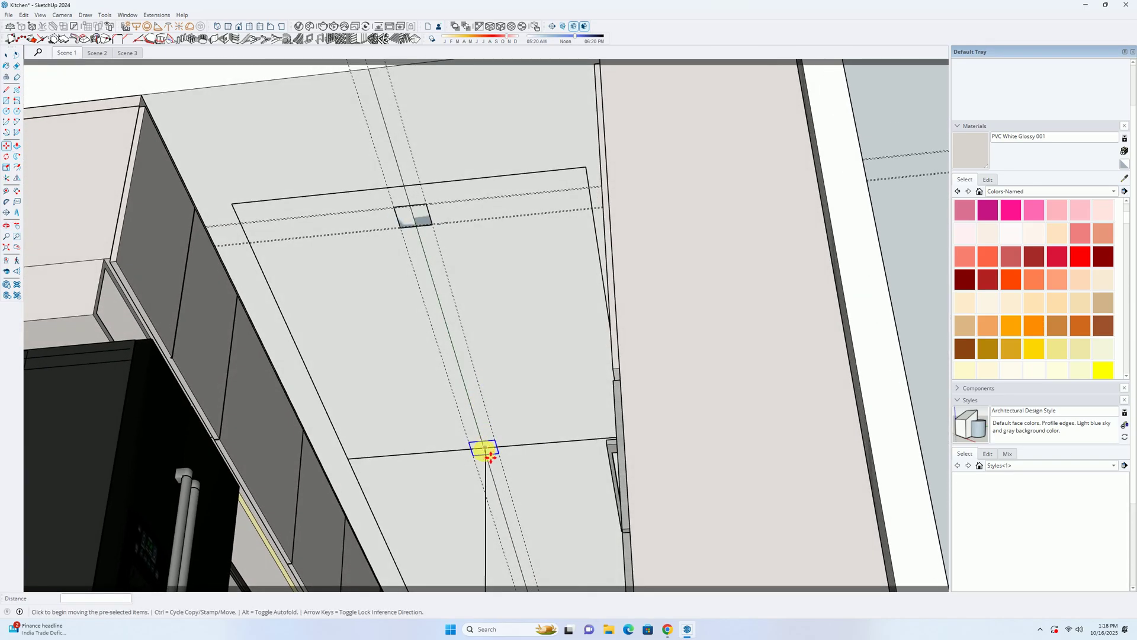
{"action": "scroll", "coordinate": [493, 455], "scroll_direction": "up", "scroll_amount": 3}
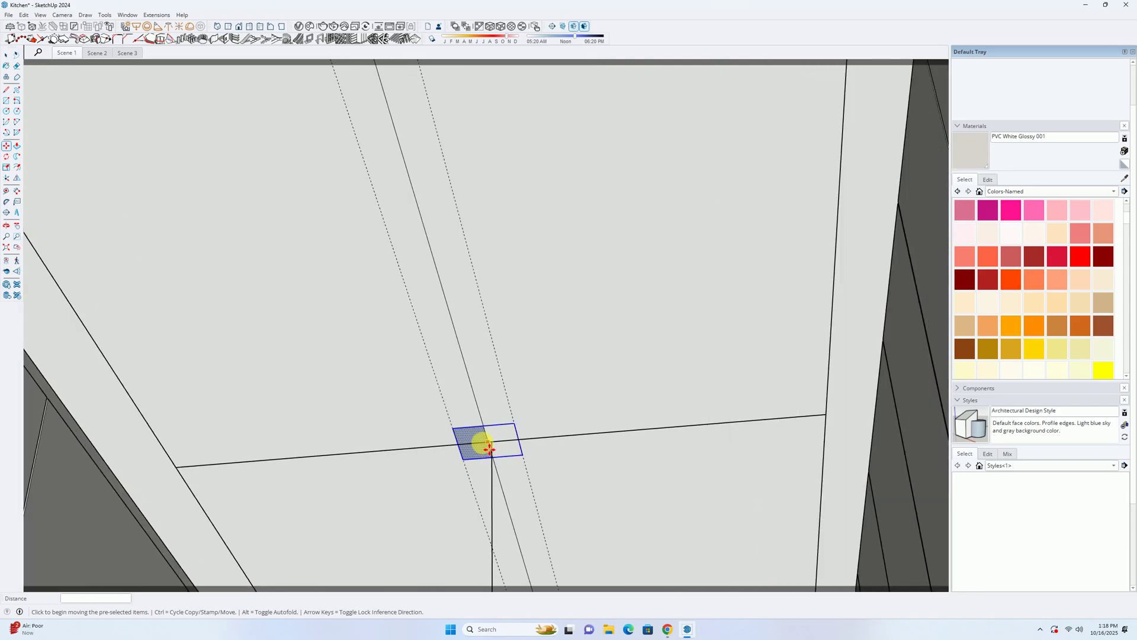
{"action": "left_click", "coordinate": [492, 456]}
{"action": "middle_click_drag", "start_coordinate": [505, 478], "coordinate": [538, 370]}
{"action": "scroll", "coordinate": [534, 392], "scroll_direction": "down", "scroll_amount": 2}
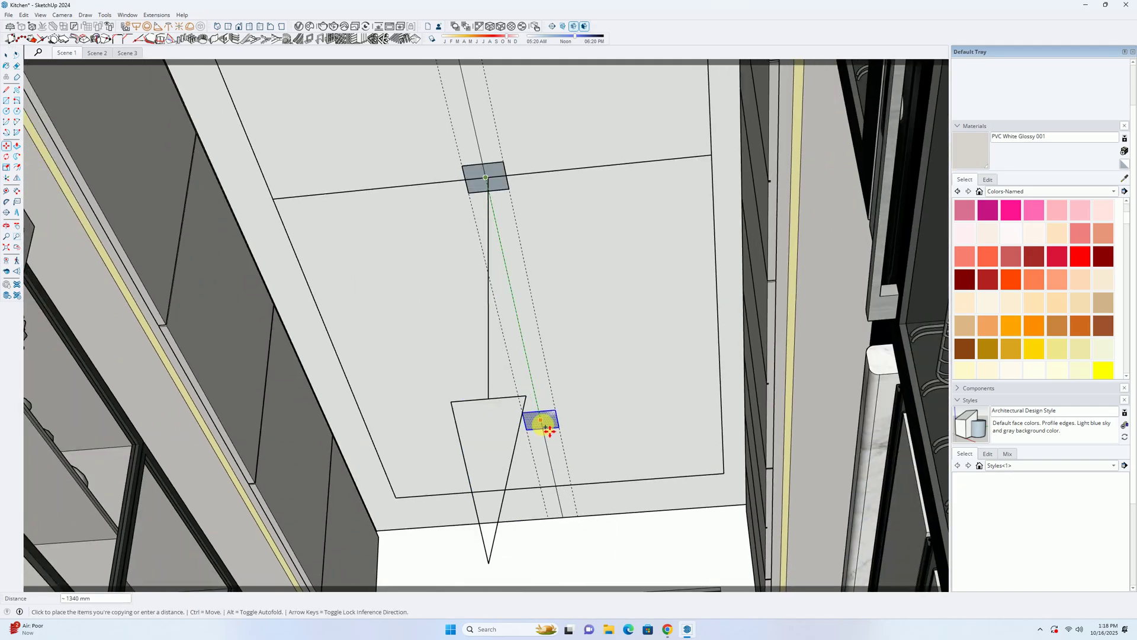
{"action": "left_click", "coordinate": [542, 420]}
{"action": "key", "text": "space"}
{"action": "middle_click_drag", "start_coordinate": [541, 409], "coordinate": [532, 358]}
{"action": "double_click", "coordinate": [547, 313]}
{"action": "key", "text": "Escape"}
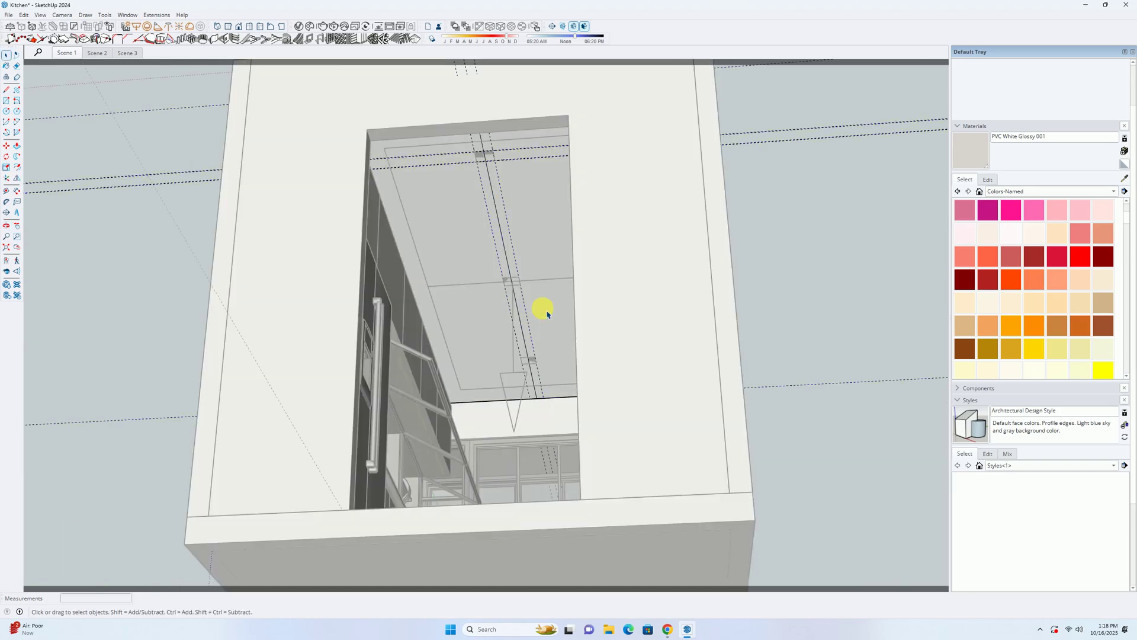
{"action": "middle_click_drag", "start_coordinate": [543, 314], "coordinate": [544, 433]}
{"action": "scroll", "coordinate": [530, 374], "scroll_direction": "up", "scroll_amount": 5}
{"action": "scroll", "coordinate": [538, 362], "scroll_direction": "up", "scroll_amount": 1}
{"action": "scroll", "coordinate": [539, 362], "scroll_direction": "down", "scroll_amount": 4}
{"action": "scroll", "coordinate": [491, 239], "scroll_direction": "up", "scroll_amount": 4}
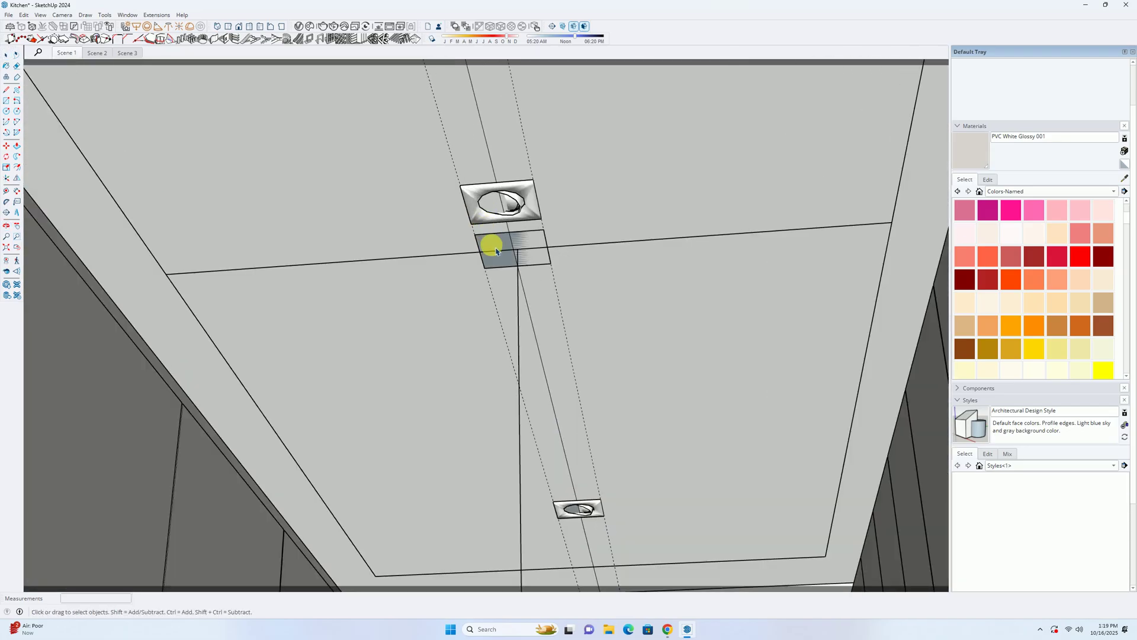
{"action": "scroll", "coordinate": [526, 248], "scroll_direction": "up", "scroll_amount": 2}
{"action": "key", "text": "m"}
{"action": "left_click", "coordinate": [590, 253]}
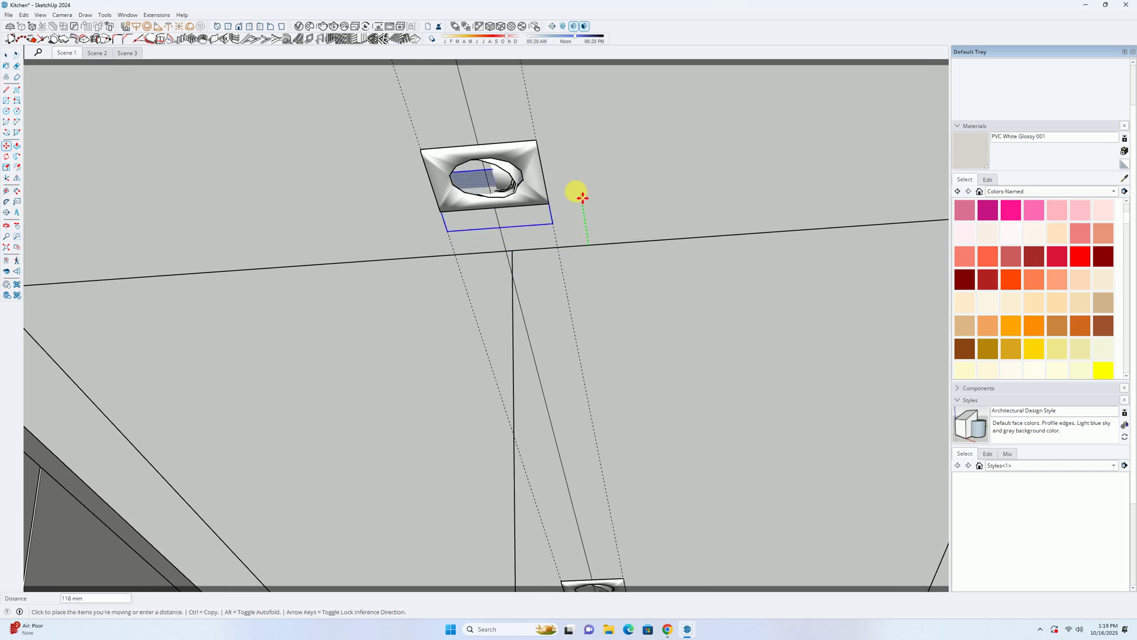
{"action": "key", "text": "space"}
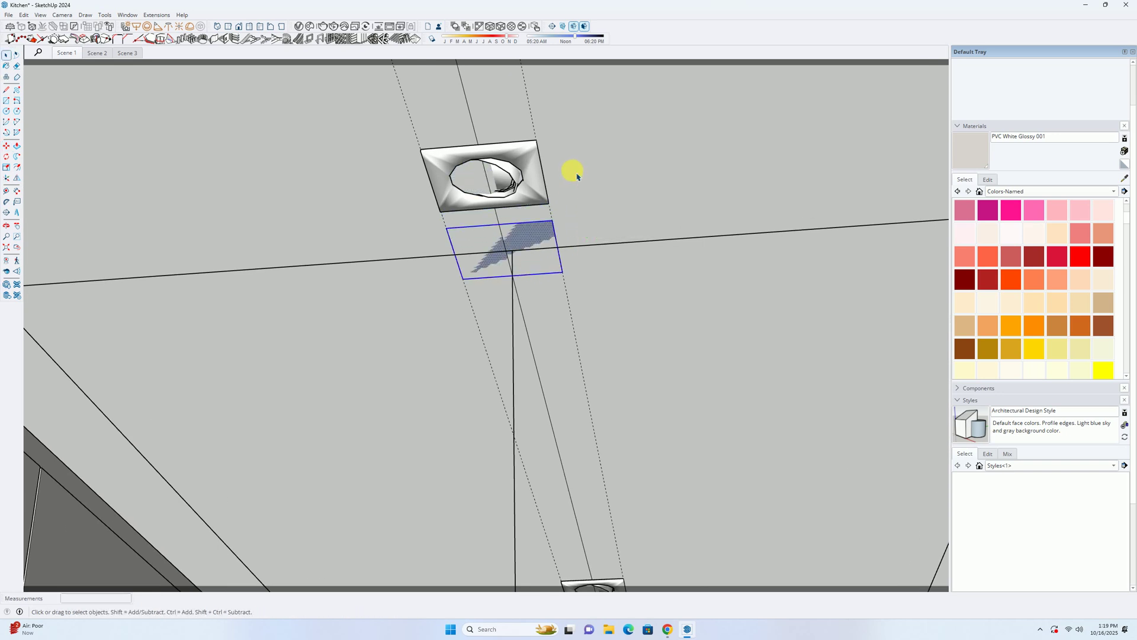
Step: Move the middle rectangle along the centre line to line up with the middle ceiling light
{"action": "key", "text": "m"}
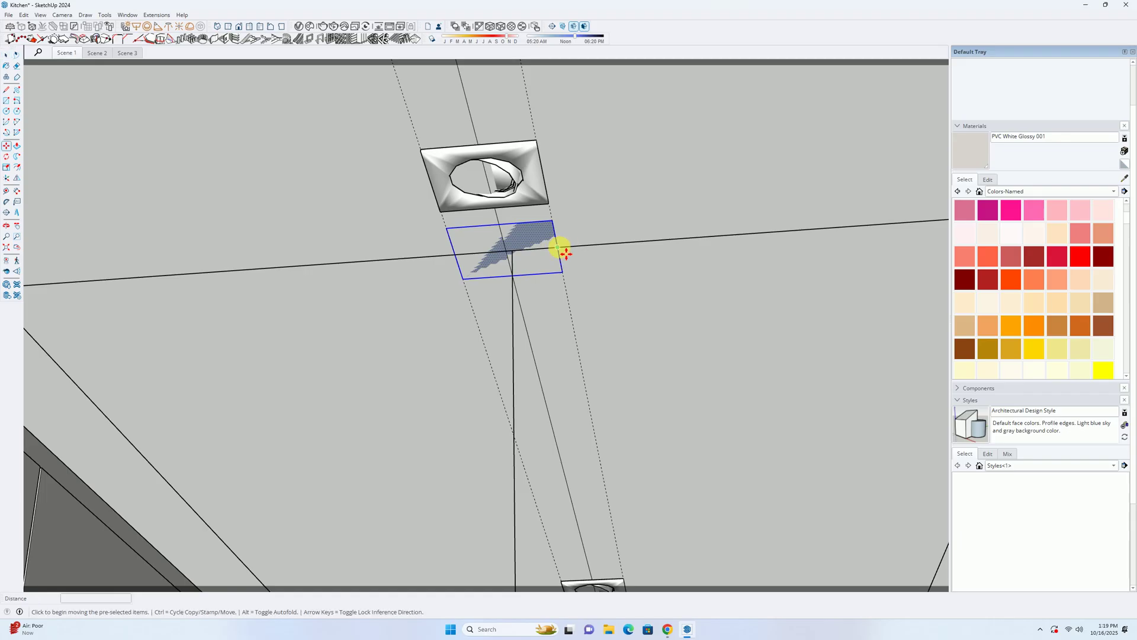
{"action": "left_click", "coordinate": [559, 248]}
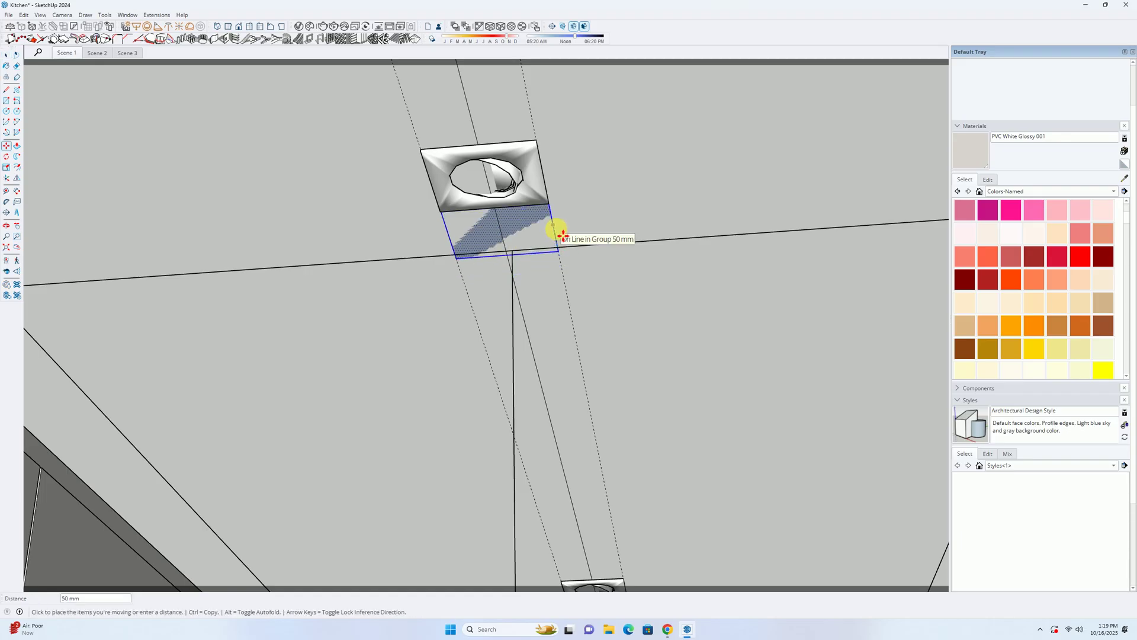
{"action": "scroll", "coordinate": [563, 236], "scroll_direction": "down", "scroll_amount": 5}
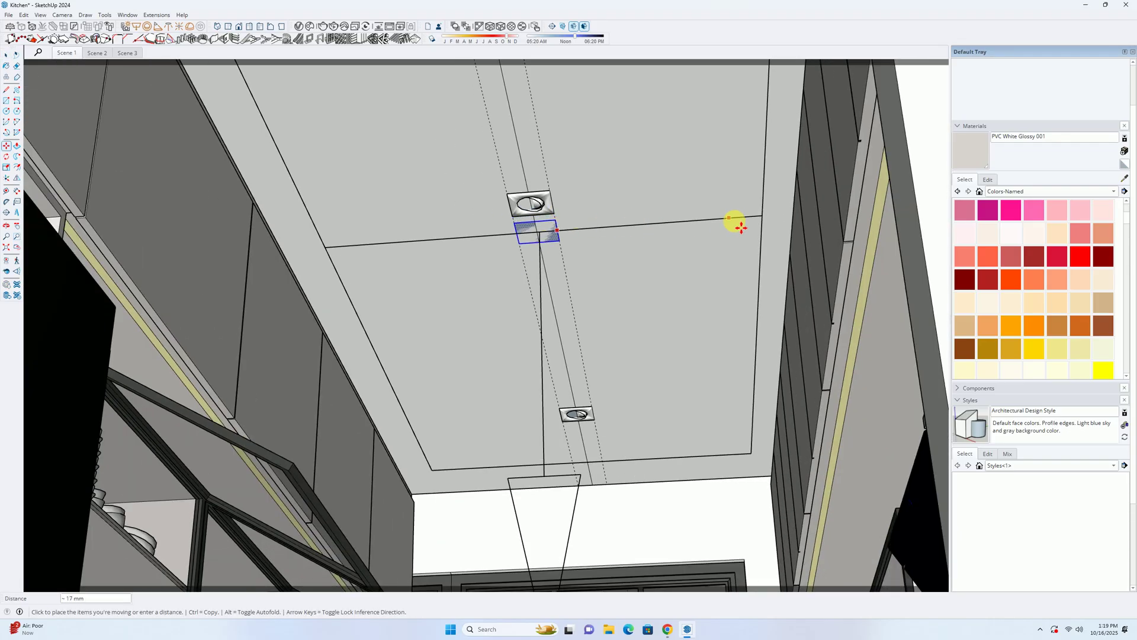
{"action": "scroll", "coordinate": [740, 252], "scroll_direction": "down", "scroll_amount": 8}
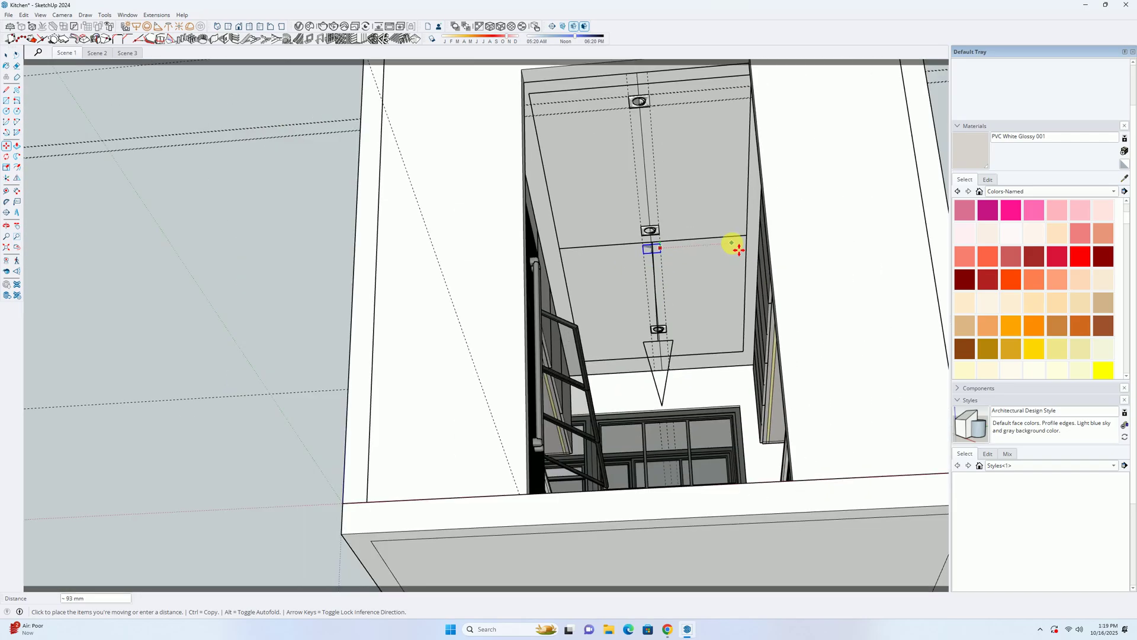
{"action": "middle_click_drag", "start_coordinate": [735, 252], "coordinate": [699, 452]}
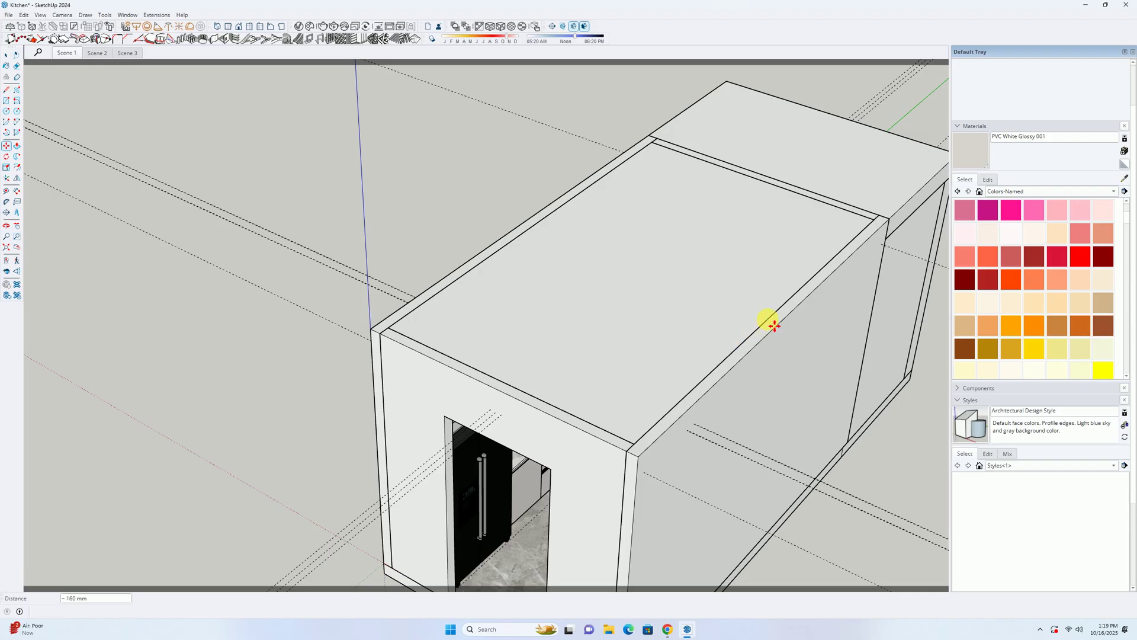
{"action": "middle_click_drag", "start_coordinate": [538, 424], "coordinate": [600, 278]}
{"action": "key", "text": "space"}
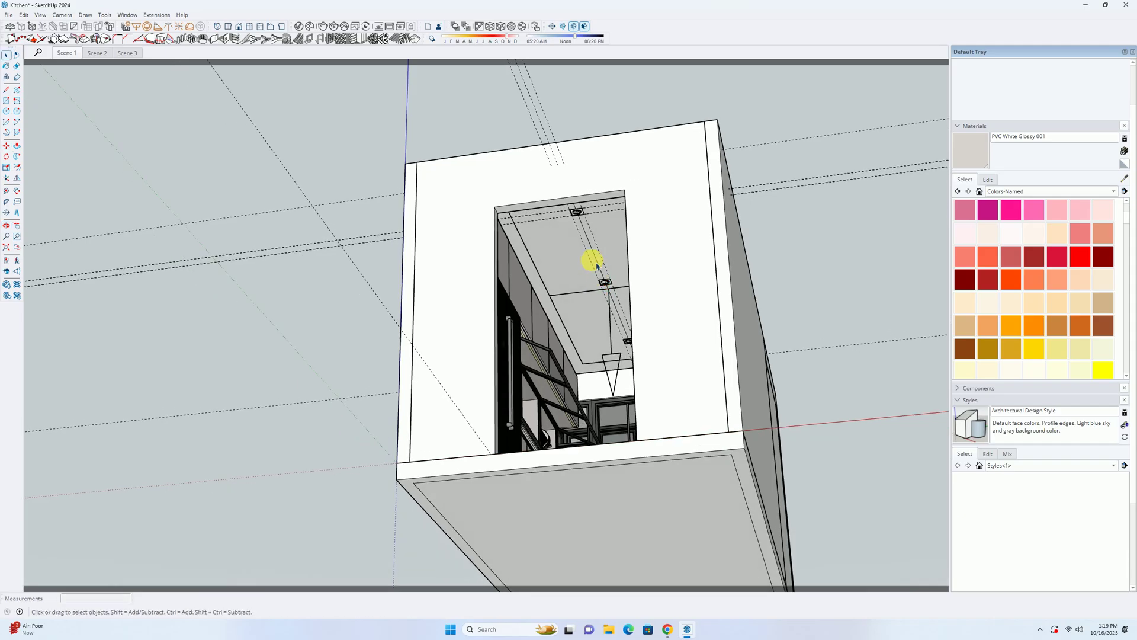
Step: Select and copy the three small rectangles located at the ceiling lights
{"action": "scroll", "coordinate": [586, 252], "scroll_direction": "up", "scroll_amount": 3}
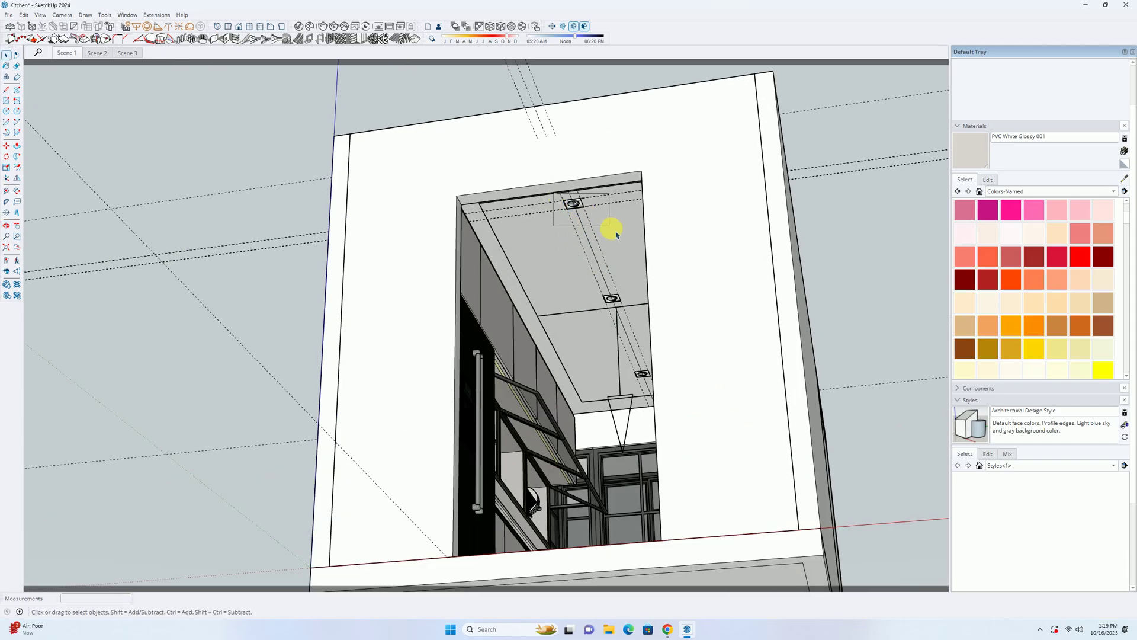
{"action": "left_click_drag", "start_coordinate": [553, 264], "coordinate": [605, 343]}
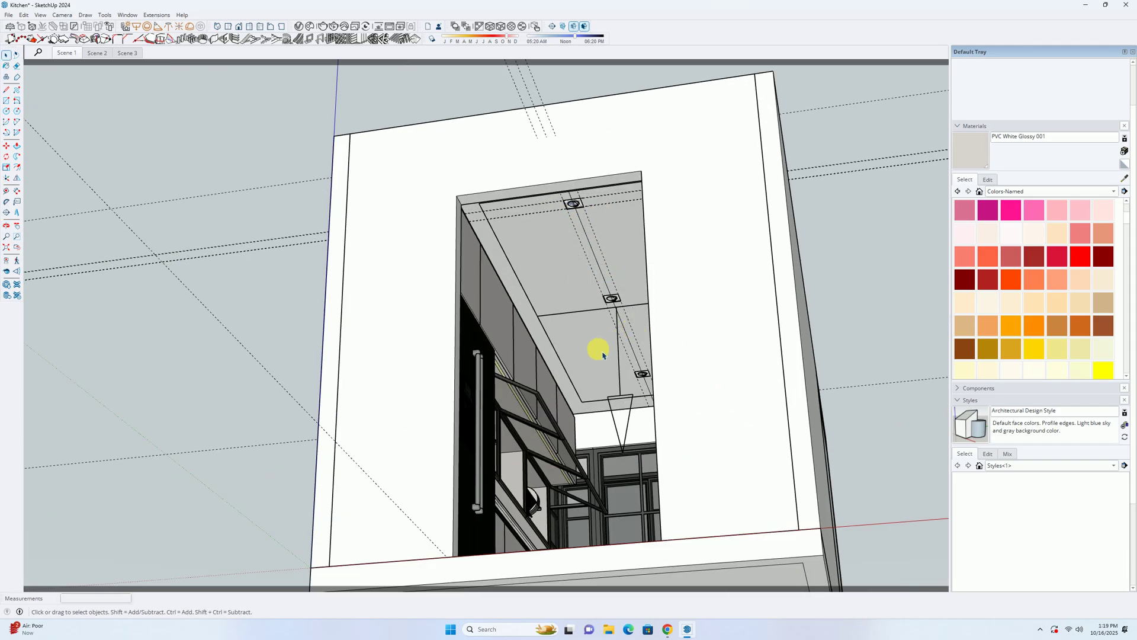
{"action": "middle_click_drag", "start_coordinate": [604, 343], "coordinate": [658, 330]}
{"action": "scroll", "coordinate": [610, 355], "scroll_direction": "up", "scroll_amount": 3}
{"action": "left_click_drag", "start_coordinate": [563, 381], "coordinate": [639, 429]}
{"action": "scroll", "coordinate": [610, 348], "scroll_direction": "down", "scroll_amount": 3}
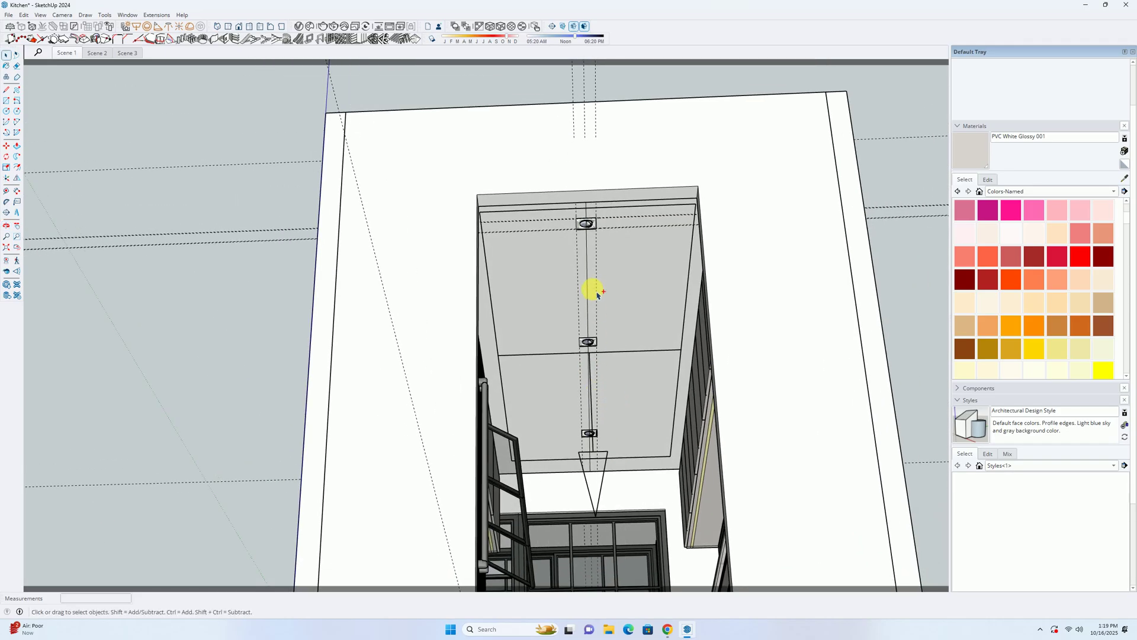
Step: Open the ceiling group for editing and hide the row of three ceiling lights
{"action": "middle_click_drag", "start_coordinate": [614, 297], "coordinate": [599, 304]}
{"action": "left_click", "coordinate": [578, 231]}
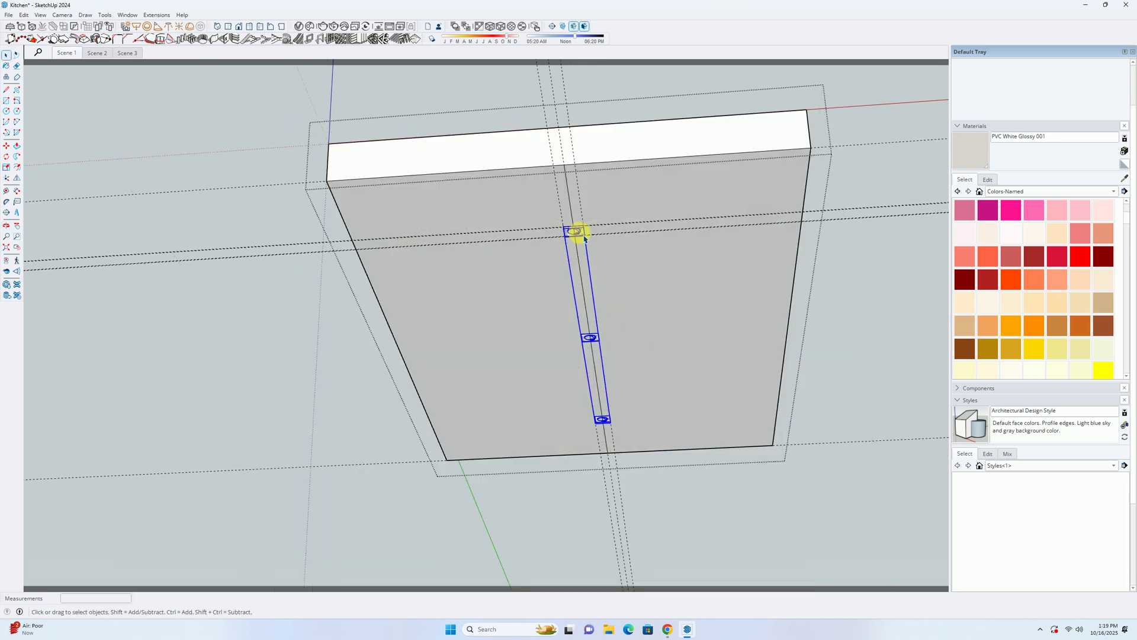
{"action": "key", "text": "Delete"}
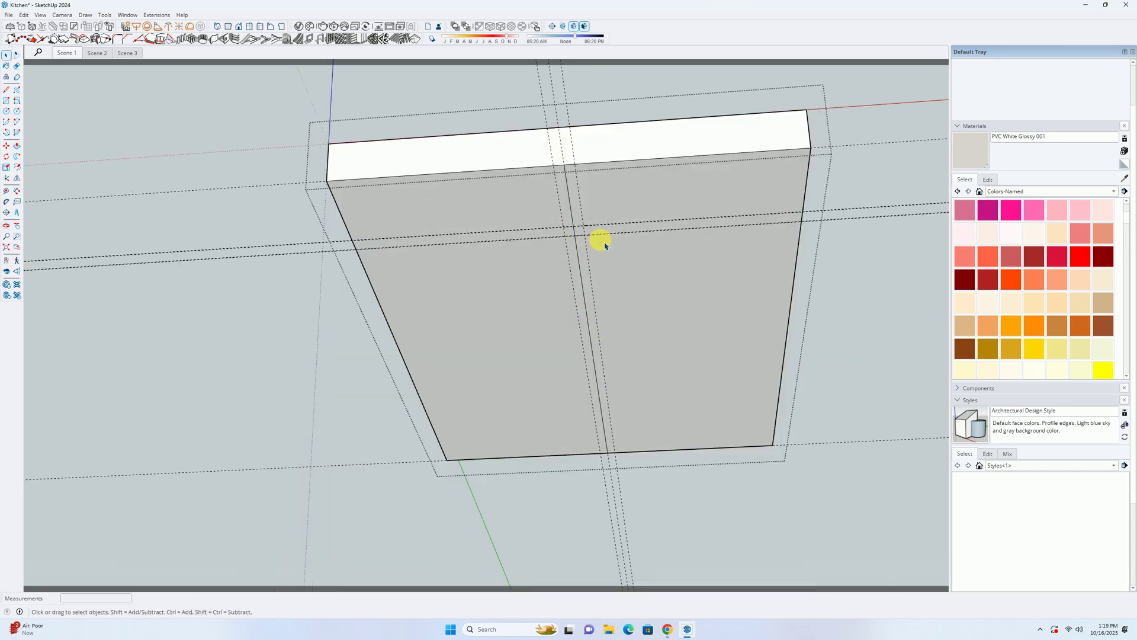
Step: Paste the three small rectangles in place on the ceiling's underside inside the ceiling group
{"action": "left_click", "coordinate": [24, 16]}
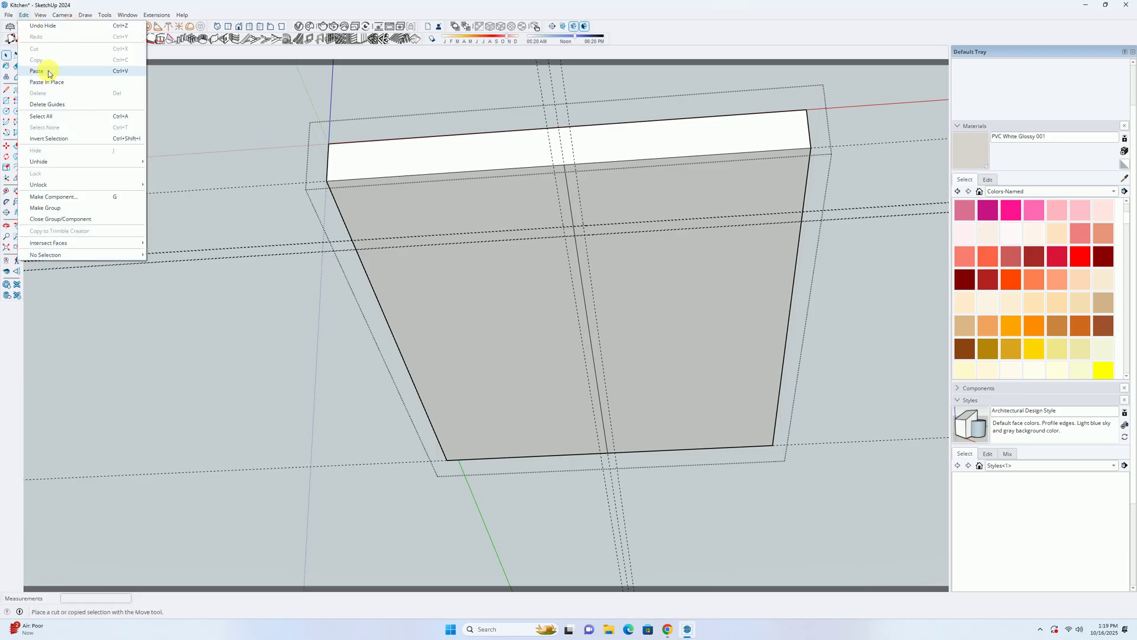
{"action": "left_click", "coordinate": [45, 84]}
{"action": "scroll", "coordinate": [680, 256], "scroll_direction": "up", "scroll_amount": 5}
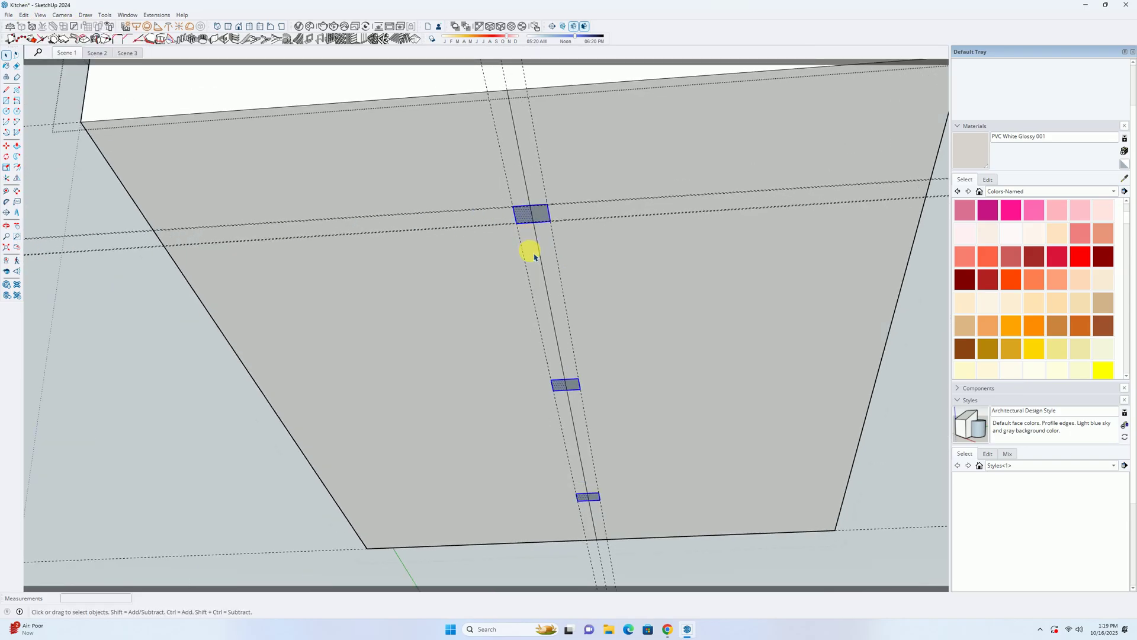
{"action": "scroll", "coordinate": [533, 251], "scroll_direction": "up", "scroll_amount": 2}
Step: Erase the centre line segments running through and between the three rectangles on the ceiling
{"action": "key", "text": "e"}
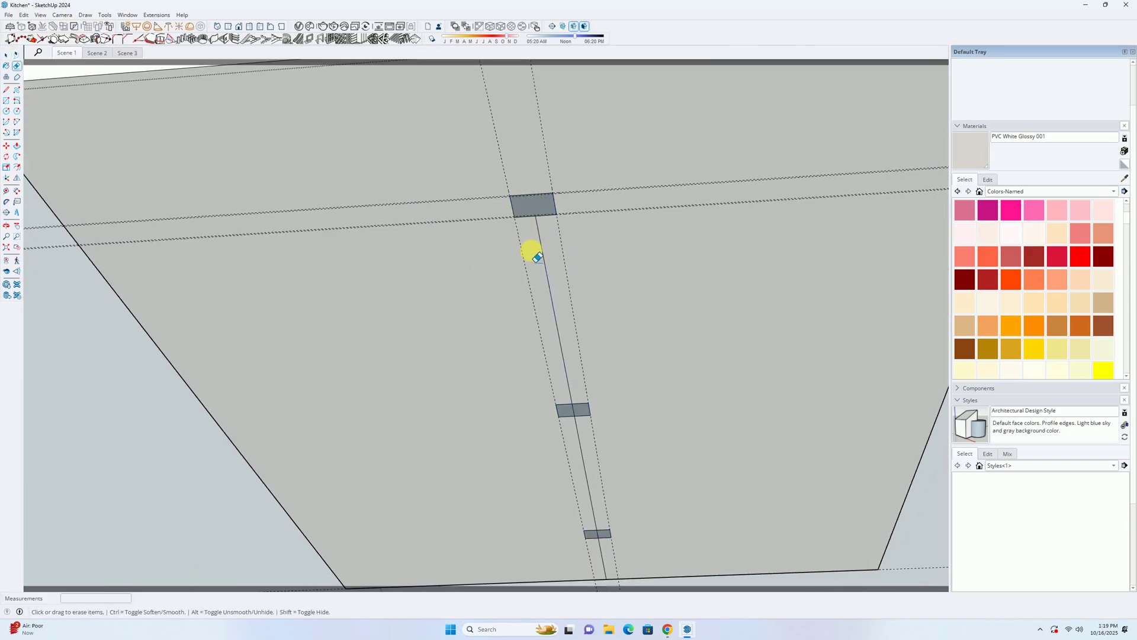
{"action": "middle_click_drag", "start_coordinate": [546, 254], "coordinate": [540, 216]}
{"action": "scroll", "coordinate": [560, 319], "scroll_direction": "up", "scroll_amount": 1}
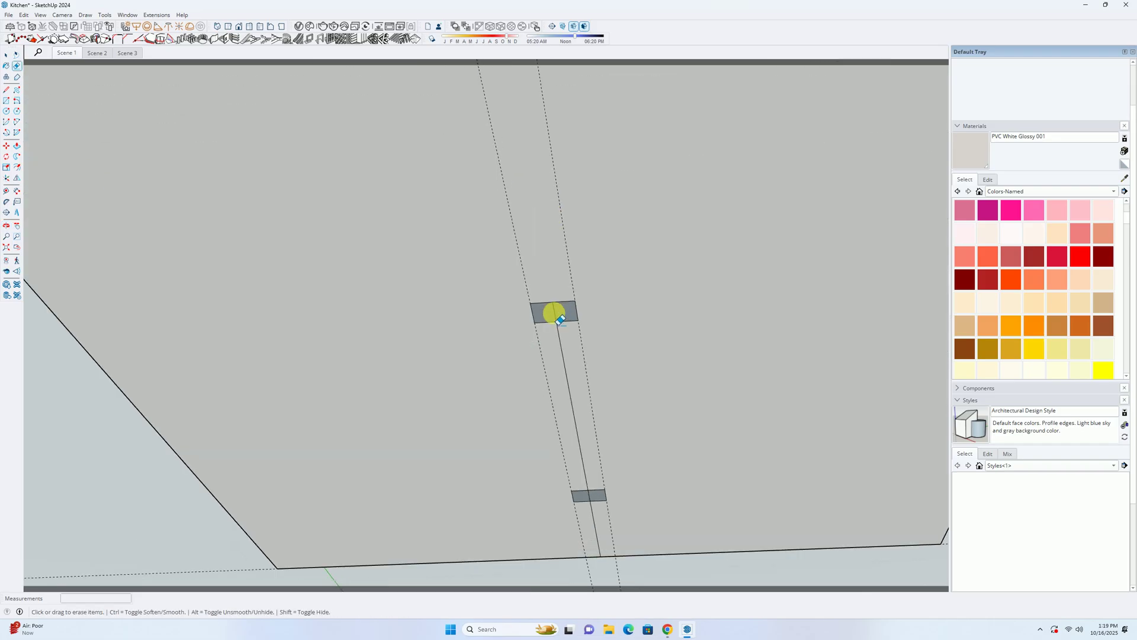
{"action": "middle_click_drag", "start_coordinate": [561, 345], "coordinate": [546, 274]}
{"action": "left_click", "coordinate": [545, 274]}
{"action": "scroll", "coordinate": [570, 394], "scroll_direction": "up", "scroll_amount": 2}
{"action": "left_click", "coordinate": [572, 396]}
{"action": "scroll", "coordinate": [572, 396], "scroll_direction": "up", "scroll_amount": 1}
{"action": "left_click", "coordinate": [582, 460]}
Step: Push/Pull the three small rectangles through the ceiling slab to cut the light openings
{"action": "key", "text": "p"}
{"action": "left_click", "coordinate": [593, 415]}
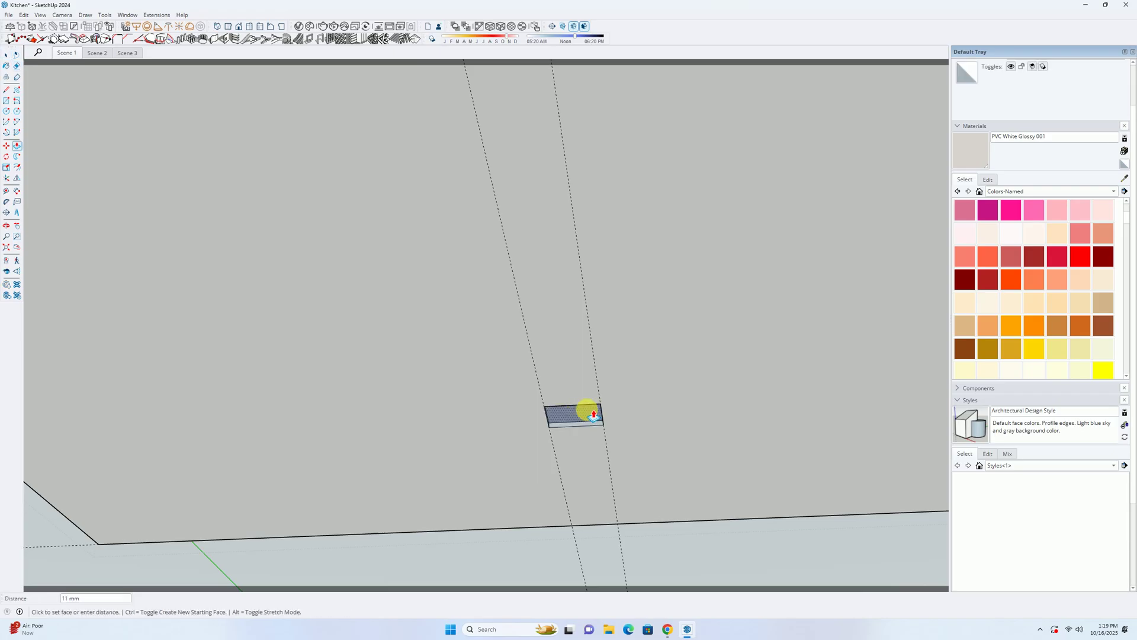
{"action": "key", "text": "Return"}
{"action": "scroll", "coordinate": [570, 292], "scroll_direction": "down", "scroll_amount": 2}
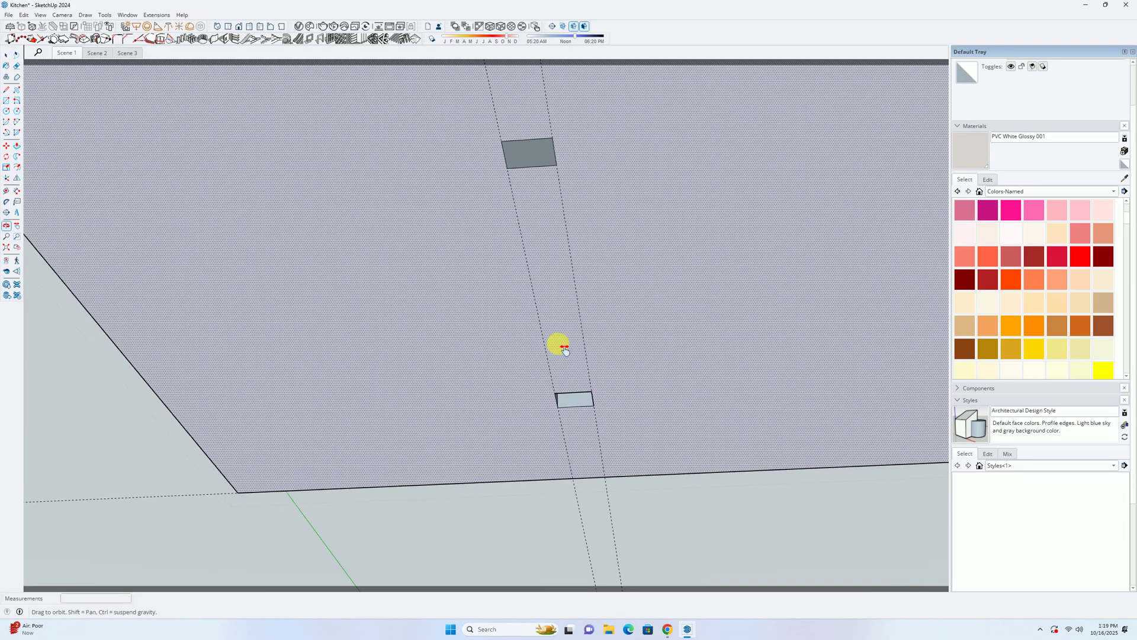
{"action": "middle_click_drag", "start_coordinate": [571, 292], "coordinate": [583, 287]}
{"action": "scroll", "coordinate": [581, 282], "scroll_direction": "up", "scroll_amount": 2}
{"action": "key", "text": "space"}
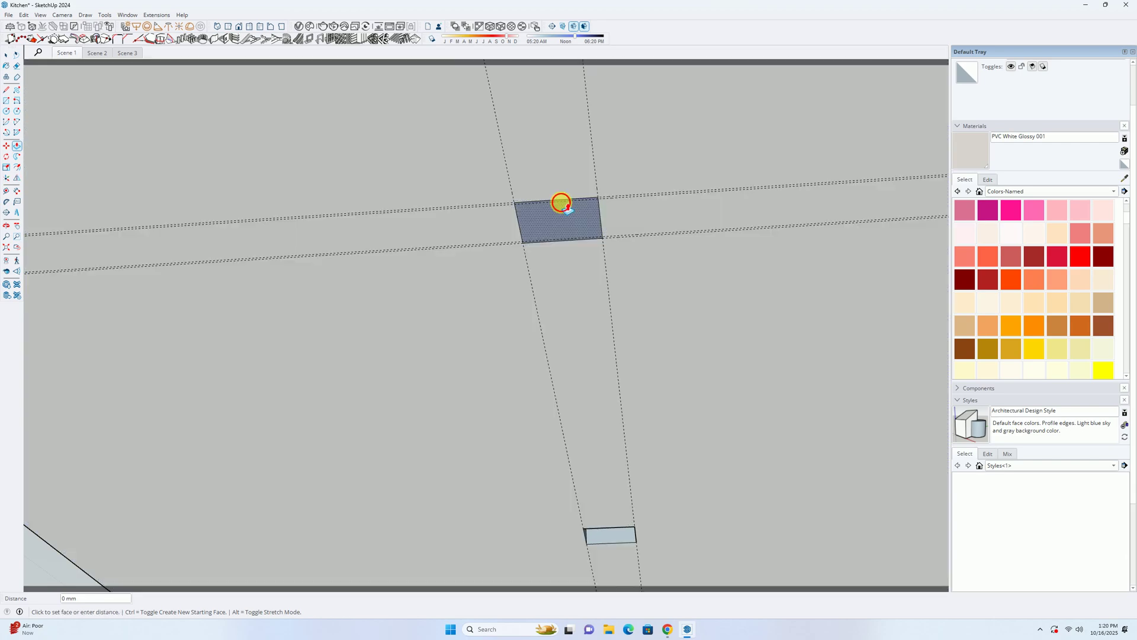
Step: Sample the ceiling face's material between the light openings with the Paint Bucket
{"action": "key", "text": "b"}
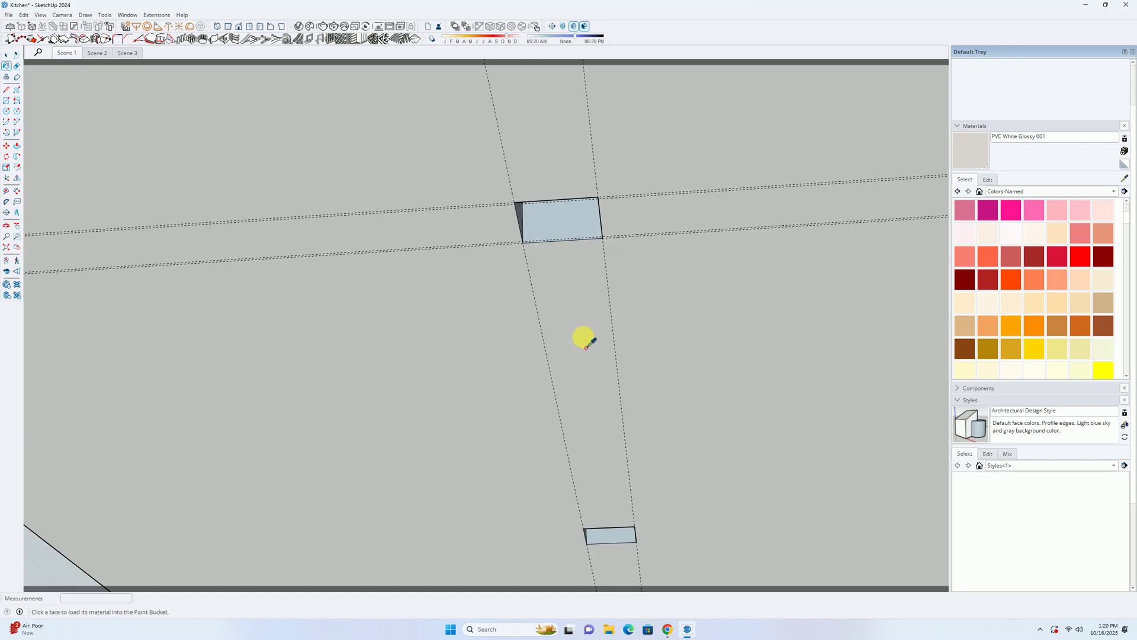
{"action": "left_click", "coordinate": [583, 338], "text": "alt"}
{"action": "scroll", "coordinate": [572, 252], "scroll_direction": "up", "scroll_amount": 2}
{"action": "middle_click_drag", "start_coordinate": [557, 225], "coordinate": [567, 232]}
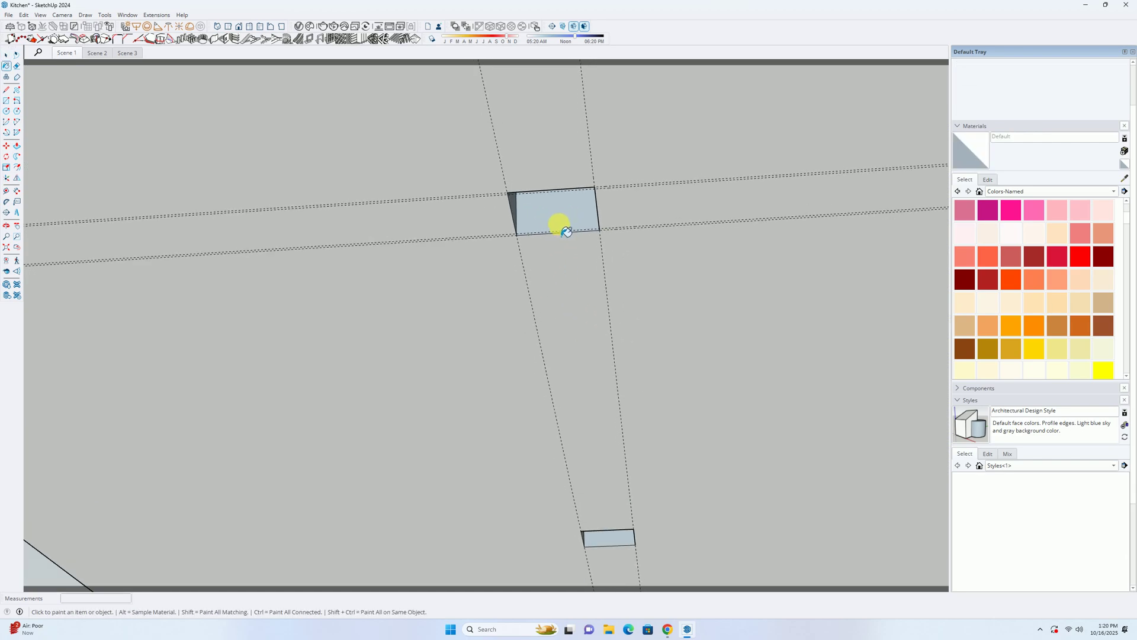
{"action": "key", "text": "space"}
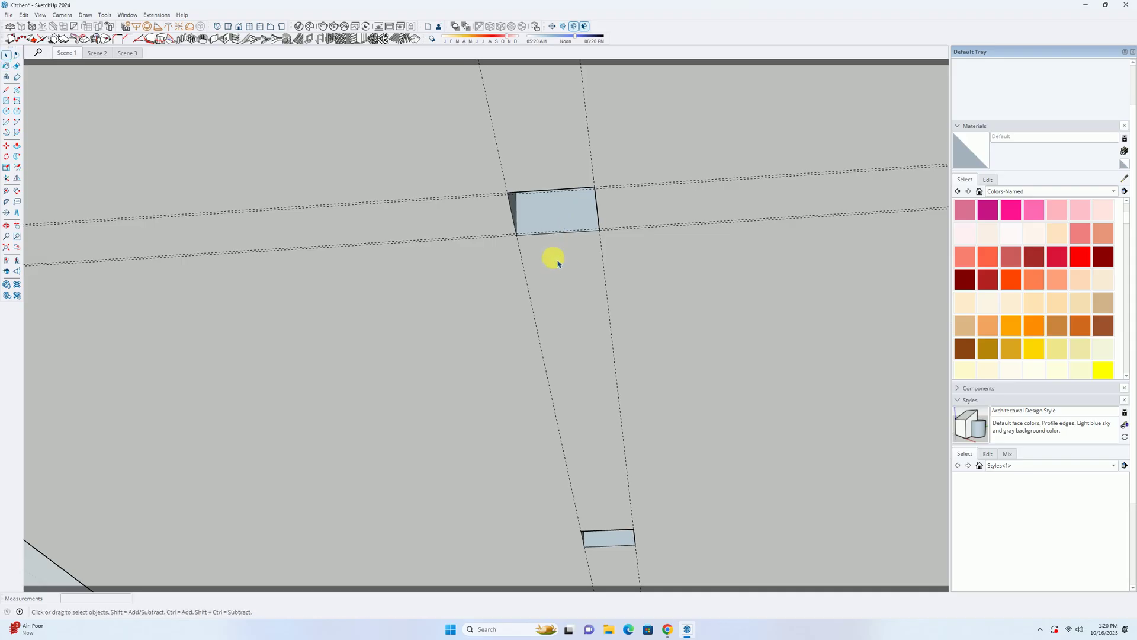
Step: Close the ceiling group and delete the construction guides from the kitchen model
{"action": "scroll", "coordinate": [555, 252], "scroll_direction": "down", "scroll_amount": 2}
{"action": "double_click", "coordinate": [508, 301]}
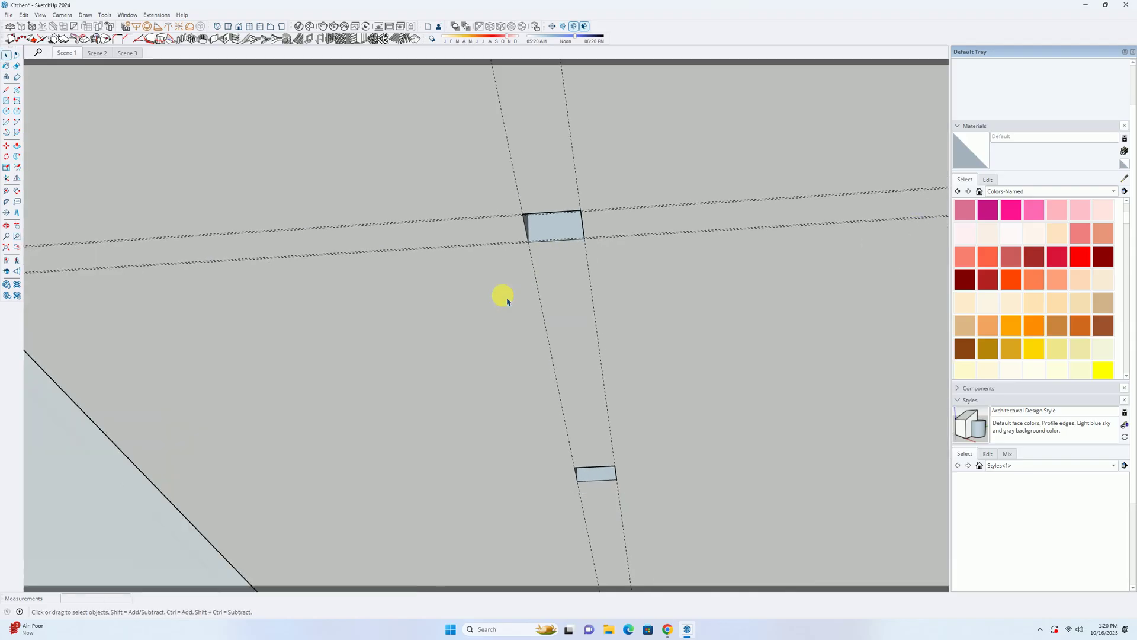
{"action": "key", "text": "Escape"}
{"action": "scroll", "coordinate": [563, 251], "scroll_direction": "down", "scroll_amount": 3}
{"action": "key", "text": "Escape"}
{"action": "scroll", "coordinate": [562, 270], "scroll_direction": "down", "scroll_amount": 4}
{"action": "middle_click_drag", "start_coordinate": [561, 277], "coordinate": [573, 358]}
{"action": "left_click", "coordinate": [25, 16]}
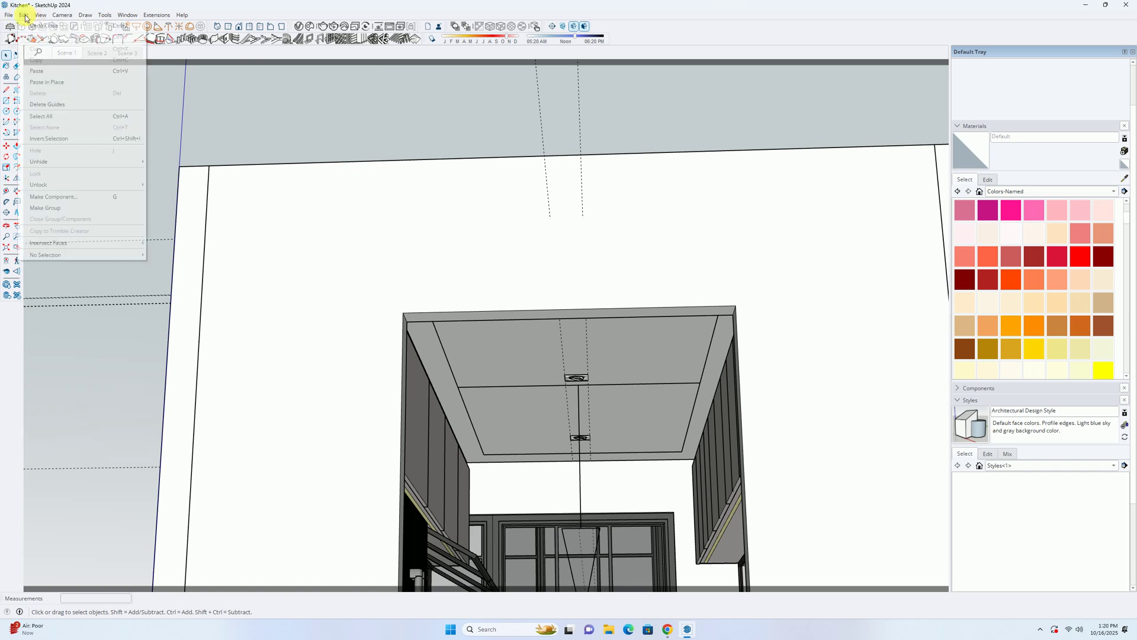
{"action": "left_click", "coordinate": [52, 89]}
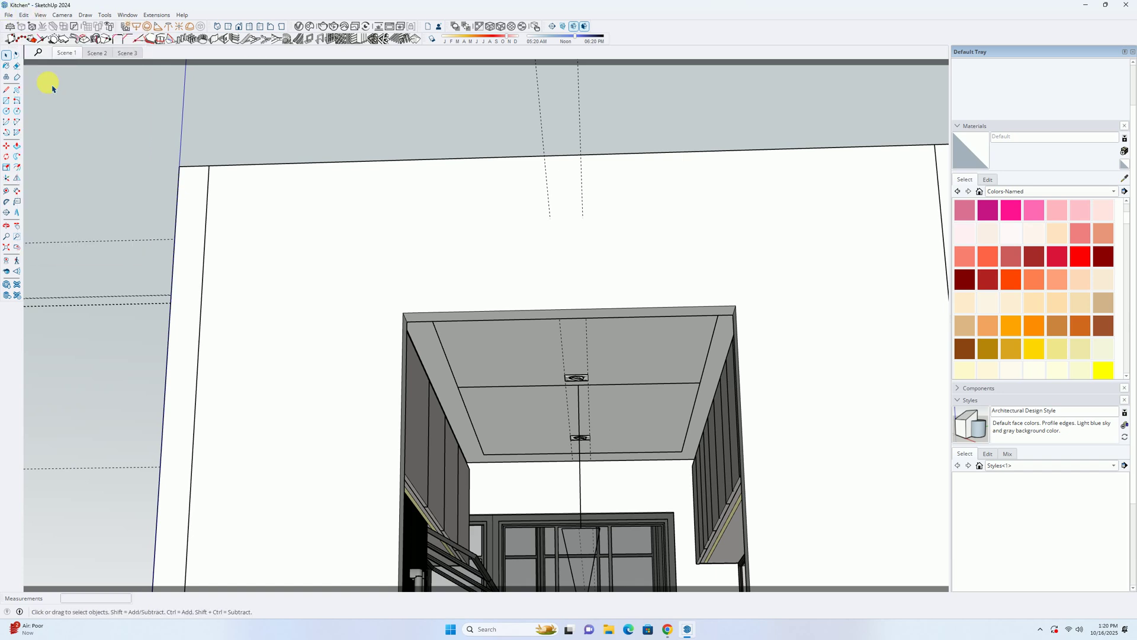
{"action": "left_click", "coordinate": [30, 16]}
{"action": "left_click", "coordinate": [45, 89]}
{"action": "scroll", "coordinate": [576, 366], "scroll_direction": "down", "scroll_amount": 2}
{"action": "scroll", "coordinate": [575, 367], "scroll_direction": "up", "scroll_amount": 3}
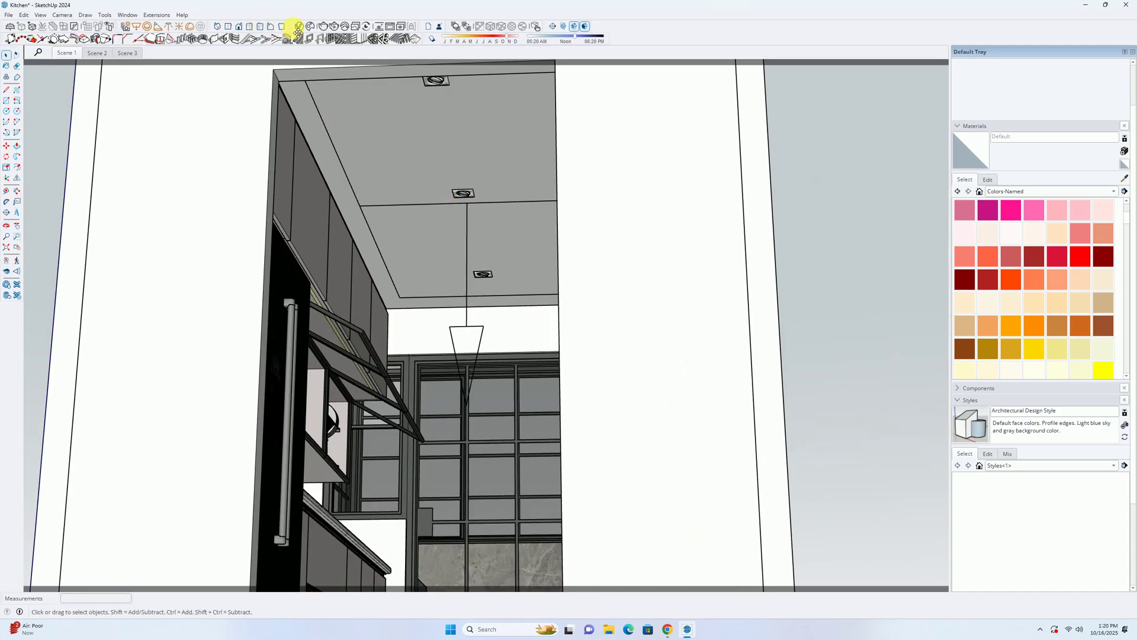
Step: Set the light intensity multiplier of the V-Ray geometry asset Lamp Ceiling 16-31 to 10
{"action": "left_click", "coordinate": [299, 27]}
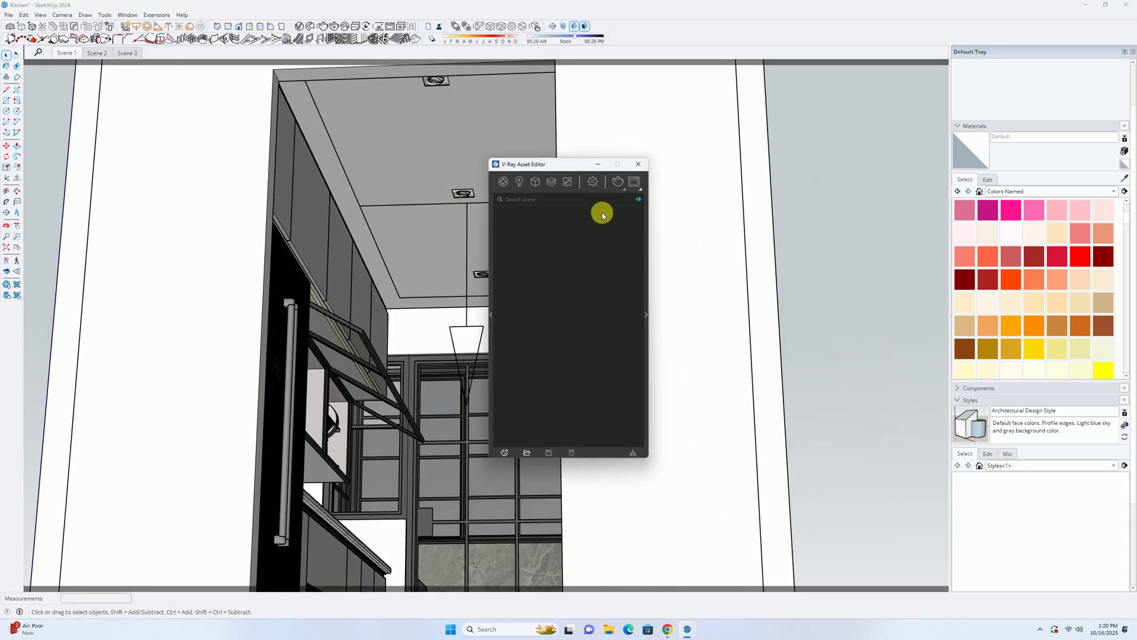
{"action": "left_click", "coordinate": [520, 181]}
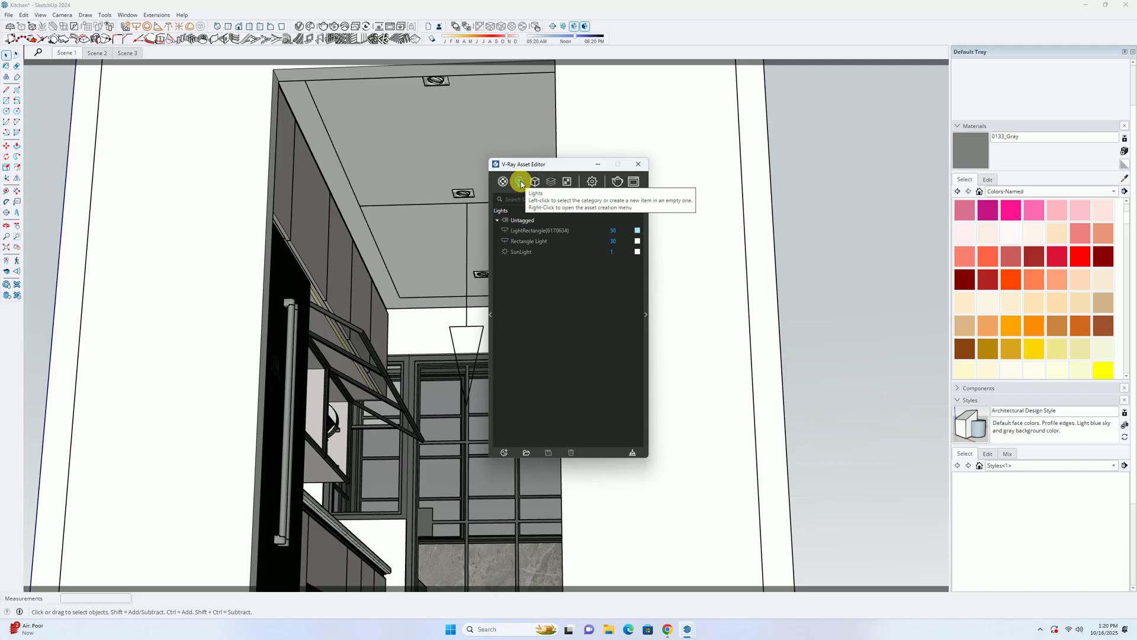
{"action": "left_click", "coordinate": [535, 181]}
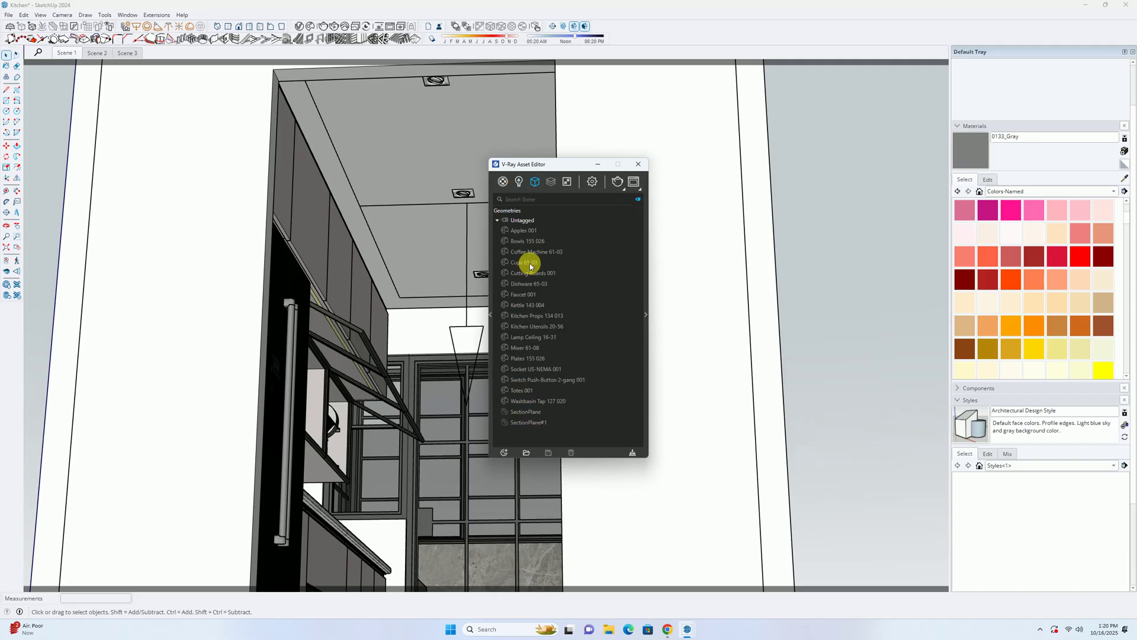
{"action": "left_click", "coordinate": [524, 338]}
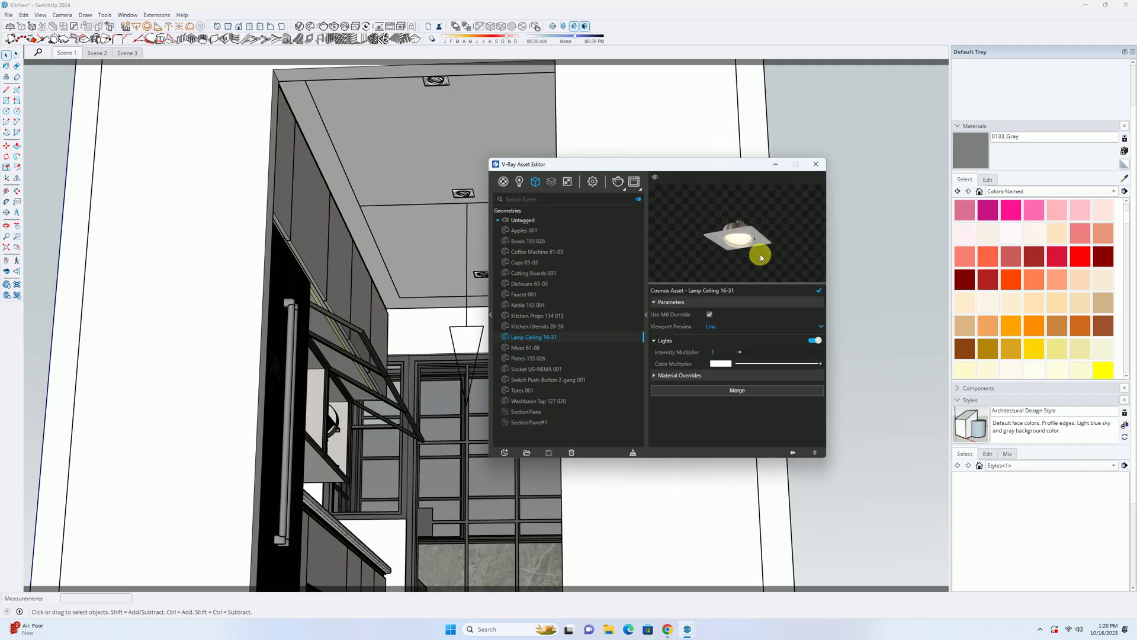
{"action": "double_click", "coordinate": [732, 358]}
{"action": "left_click", "coordinate": [815, 164]}
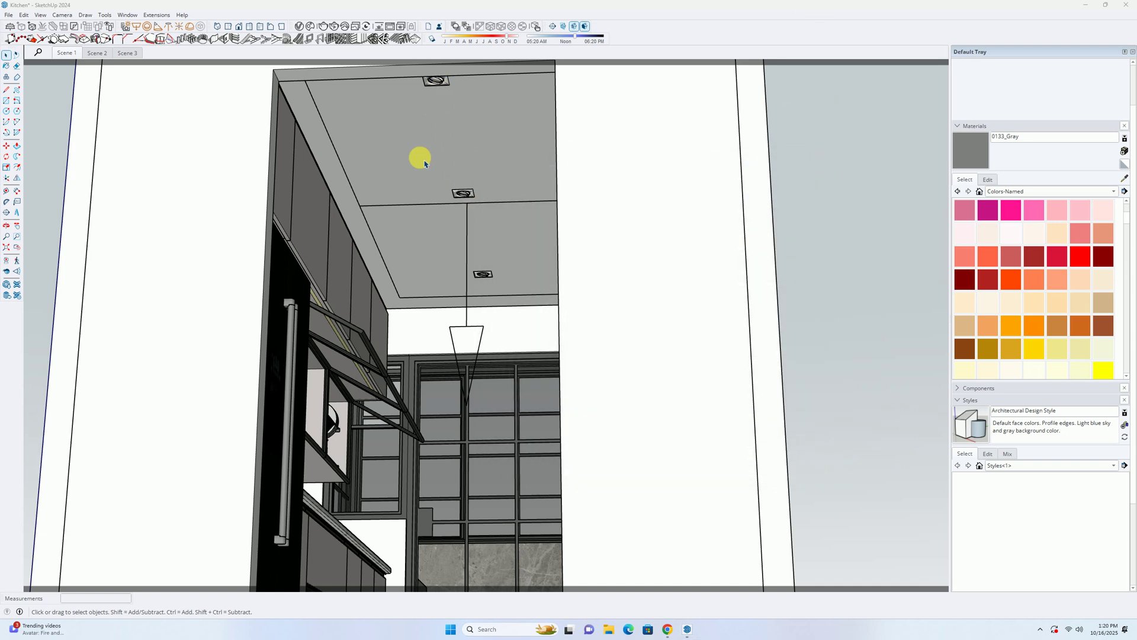
Step: Cut the three-spotlight group out of the ceiling group and paste it in place at the model's top level
{"action": "left_click", "coordinate": [453, 191]}
{"action": "double_click", "coordinate": [459, 199]}
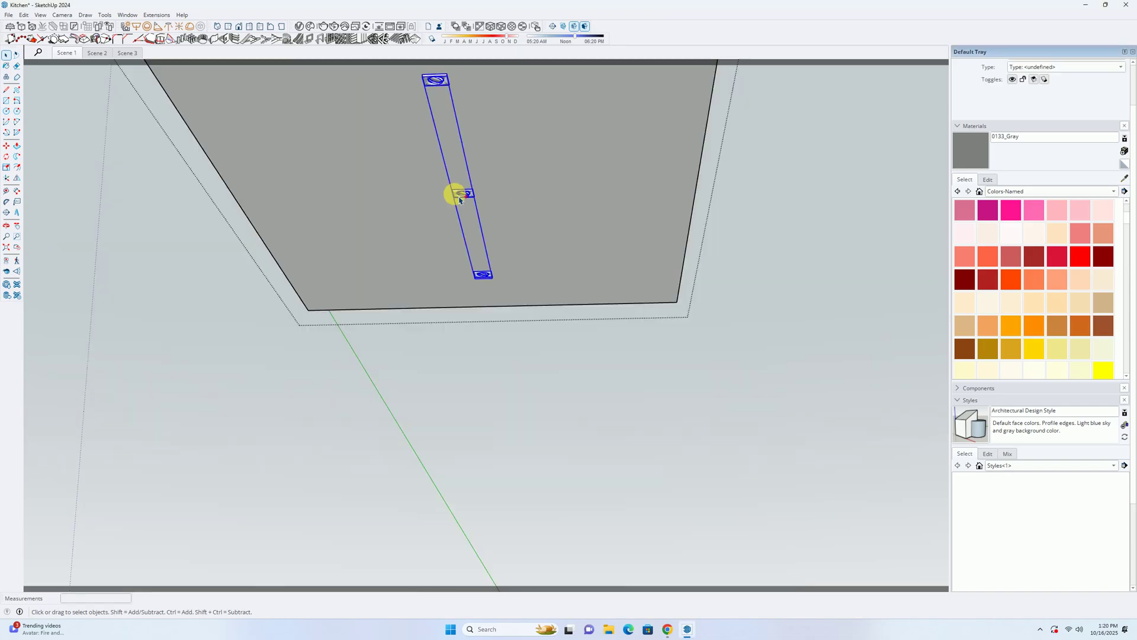
{"action": "key", "text": "Escape"}
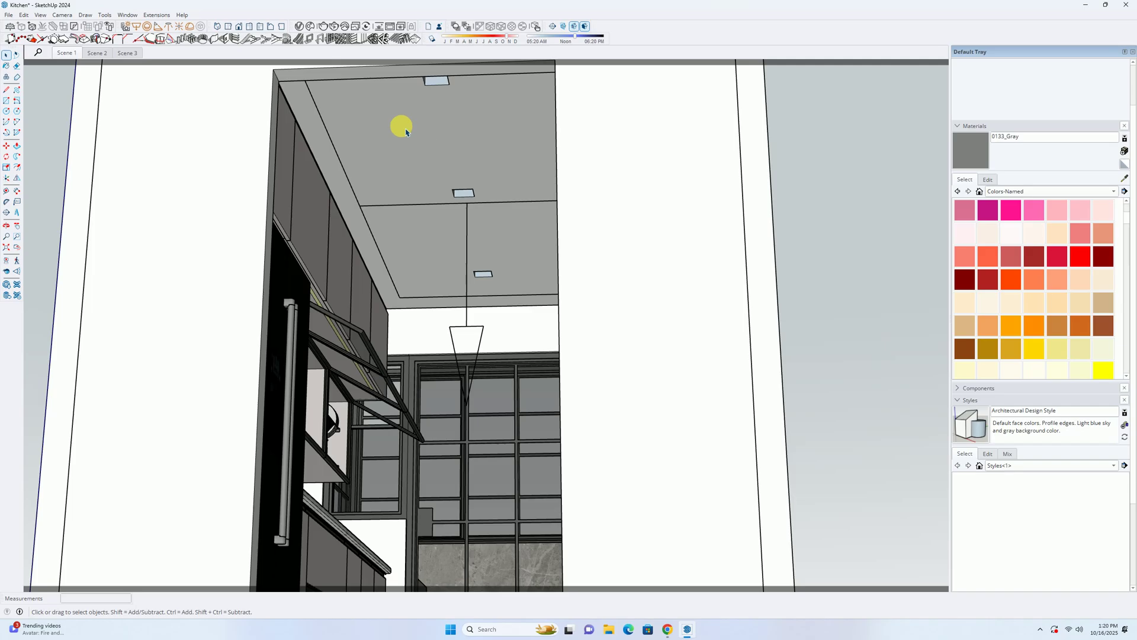
{"action": "left_click", "coordinate": [41, 16]}
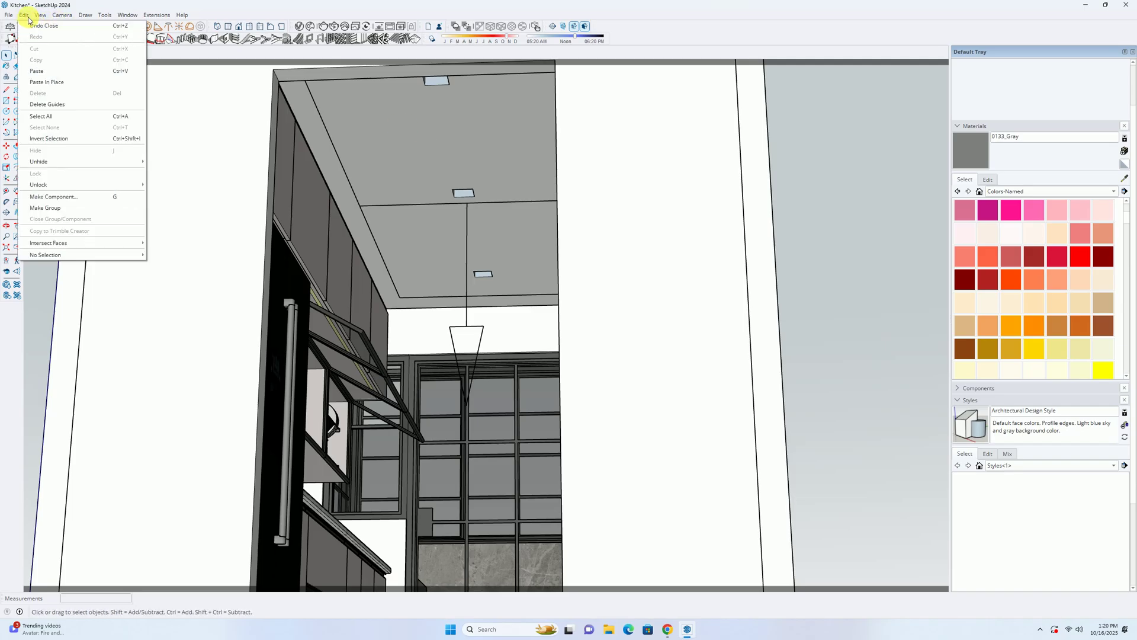
{"action": "left_click", "coordinate": [42, 87]}
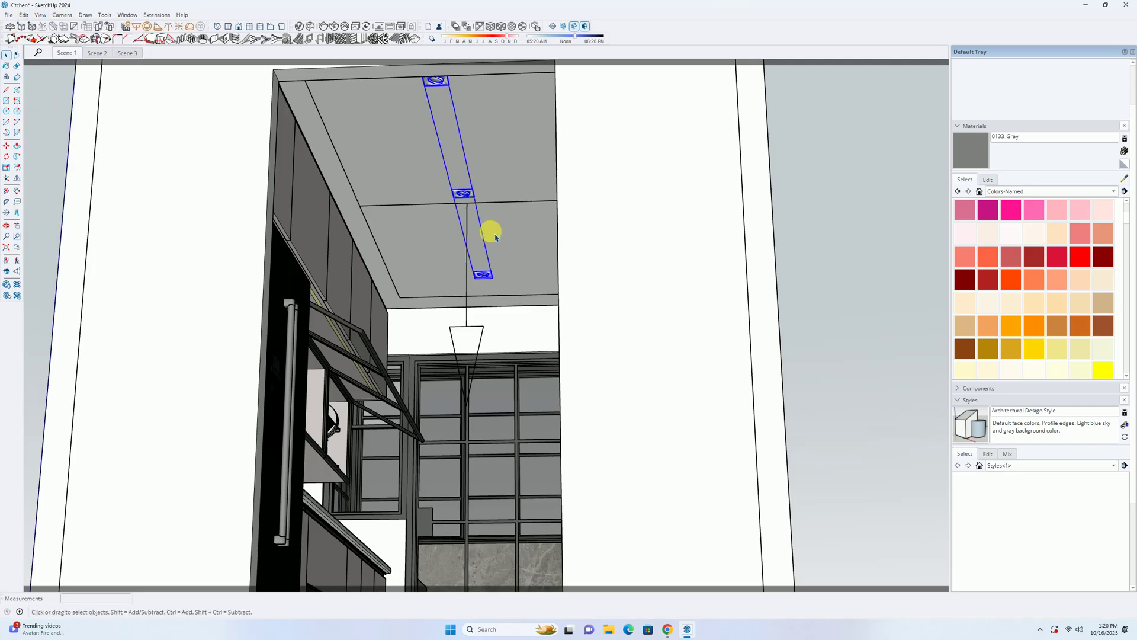
{"action": "left_click", "coordinate": [814, 240]}
{"action": "left_click", "coordinate": [406, 323]}
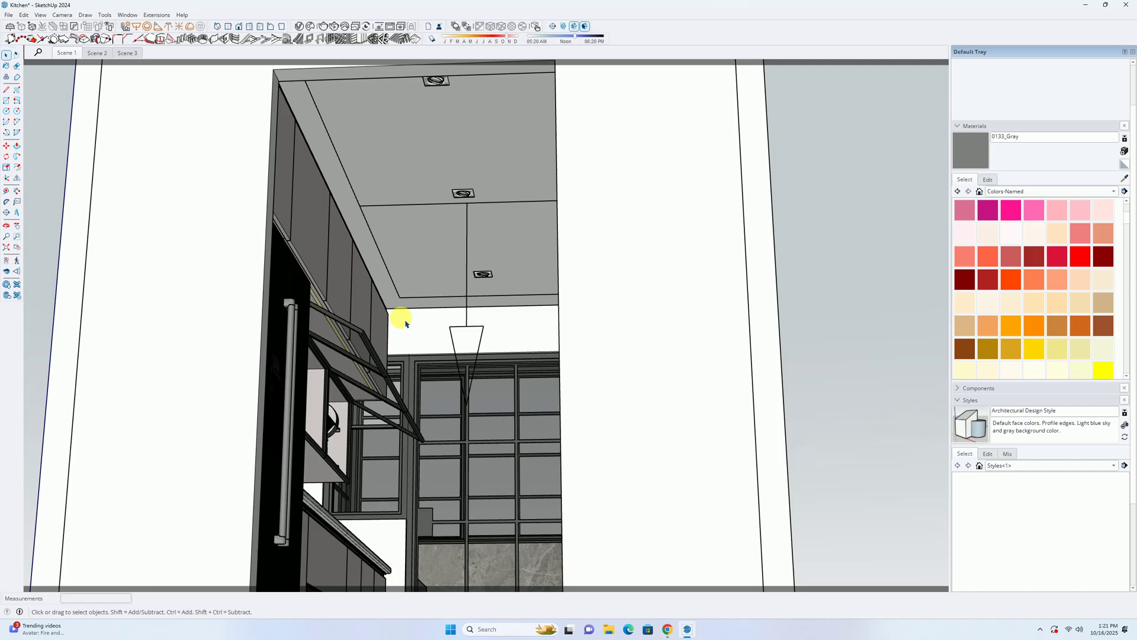
{"action": "left_click", "coordinate": [490, 278]}
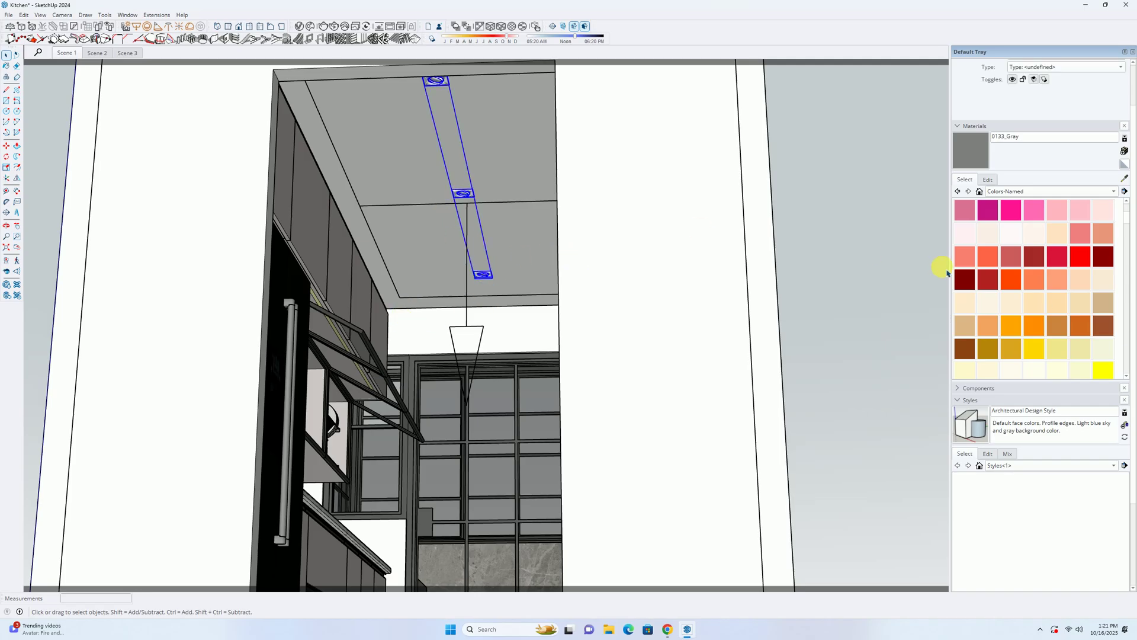
{"action": "left_click", "coordinate": [840, 301]}
Step: Return to Scene 1 and set the V-Ray render output aspect ratio to 4:5 - Portrait
{"action": "scroll", "coordinate": [468, 247], "scroll_direction": "down", "scroll_amount": 3}
{"action": "middle_click_drag", "start_coordinate": [457, 255], "coordinate": [467, 191]}
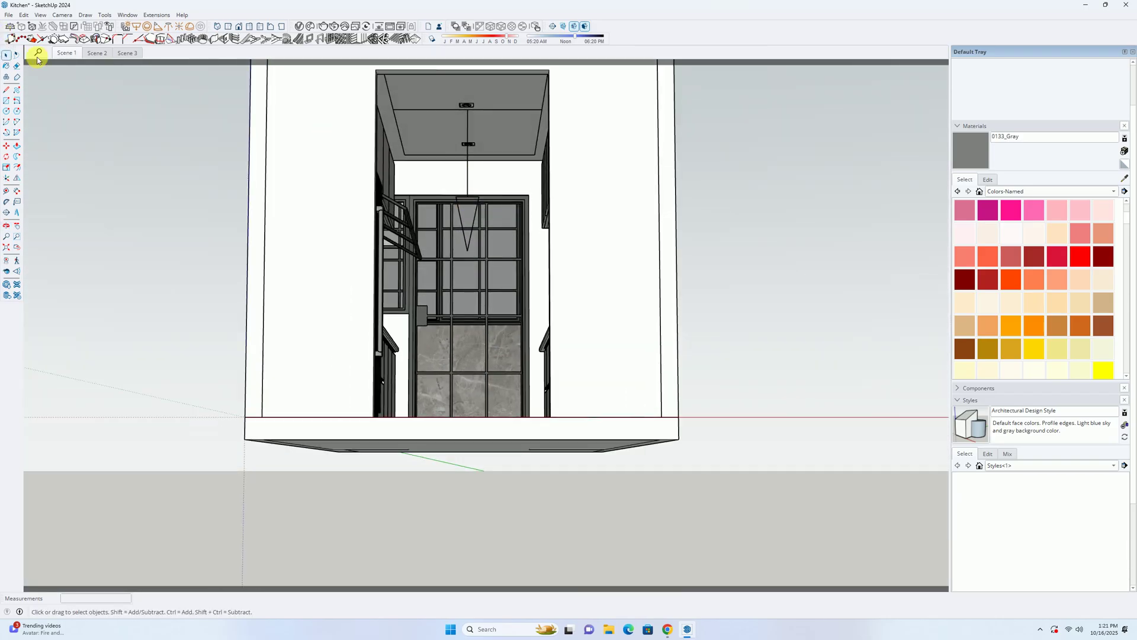
{"action": "left_click", "coordinate": [65, 53]}
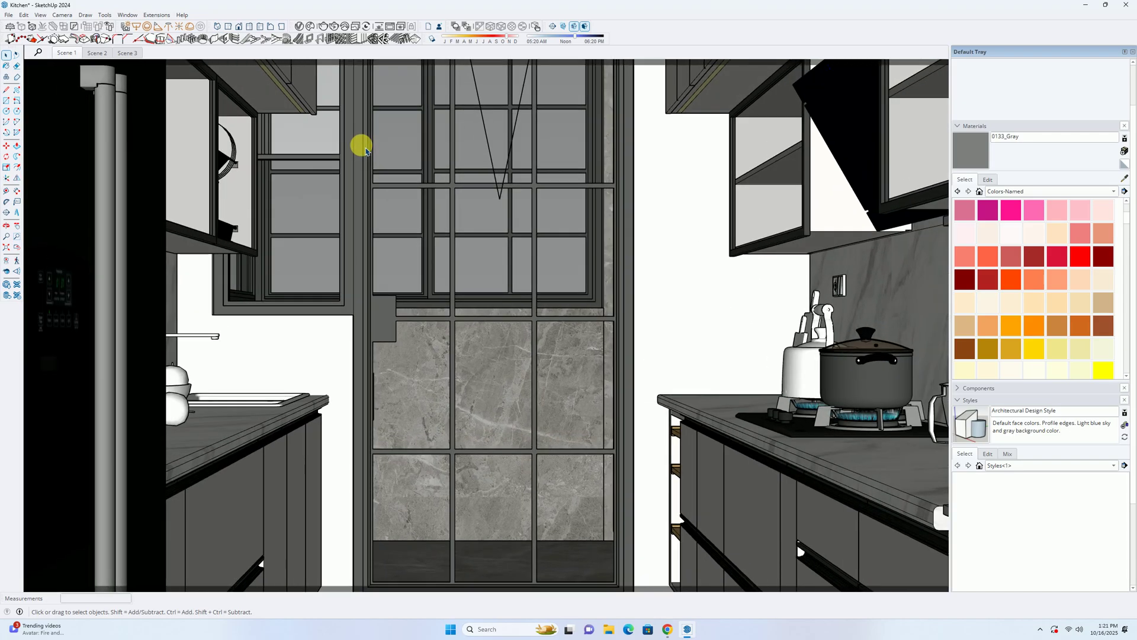
{"action": "left_click", "coordinate": [299, 26]}
{"action": "left_click", "coordinate": [589, 185]}
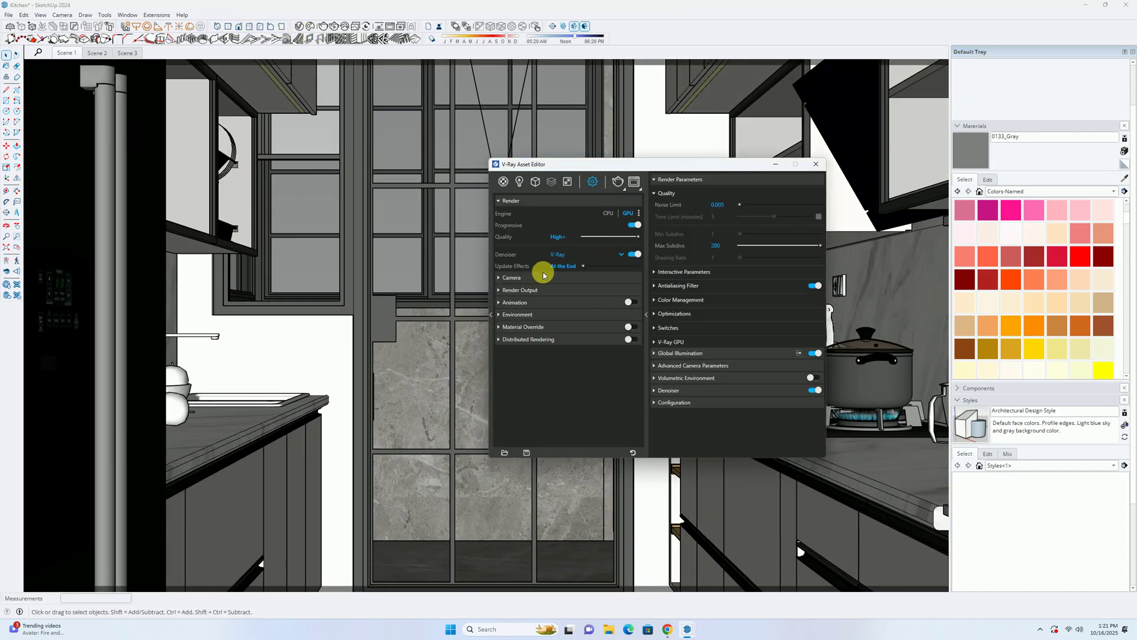
{"action": "left_click", "coordinate": [513, 278]}
{"action": "left_click", "coordinate": [520, 291]}
{"action": "left_click", "coordinate": [570, 325]}
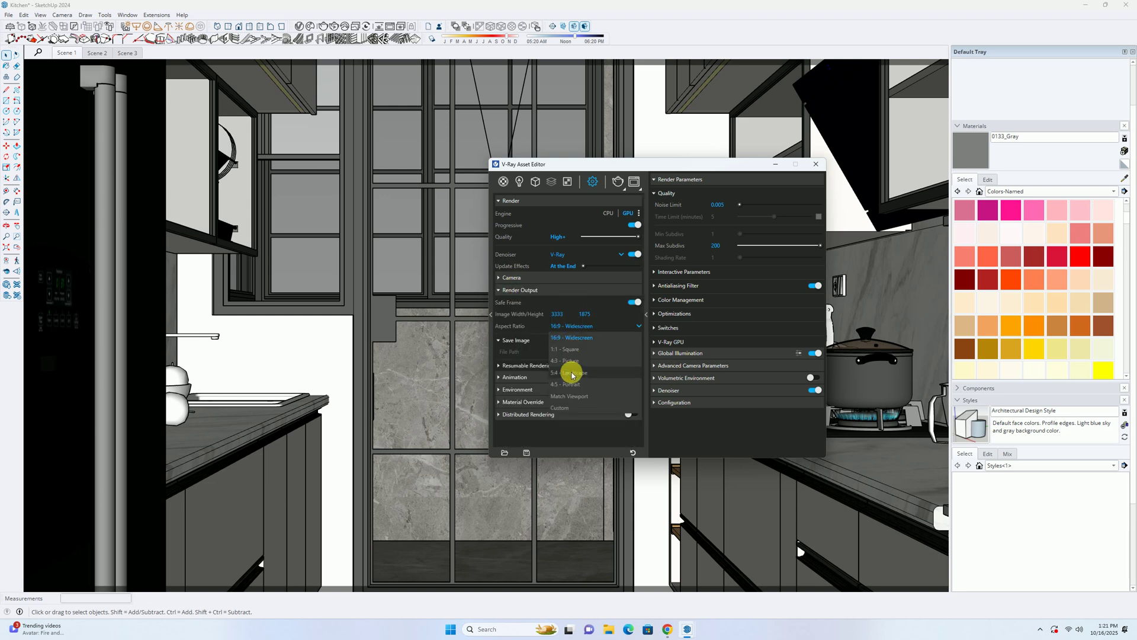
{"action": "left_click", "coordinate": [569, 386]}
{"action": "left_click", "coordinate": [816, 164]}
Step: Frame the kitchen aisle in the portrait safe frame, including the ceiling spotlights, both cabinet runs and the floor
{"action": "middle_click_drag", "start_coordinate": [564, 153], "coordinate": [562, 188]}
{"action": "key", "text": "z"}
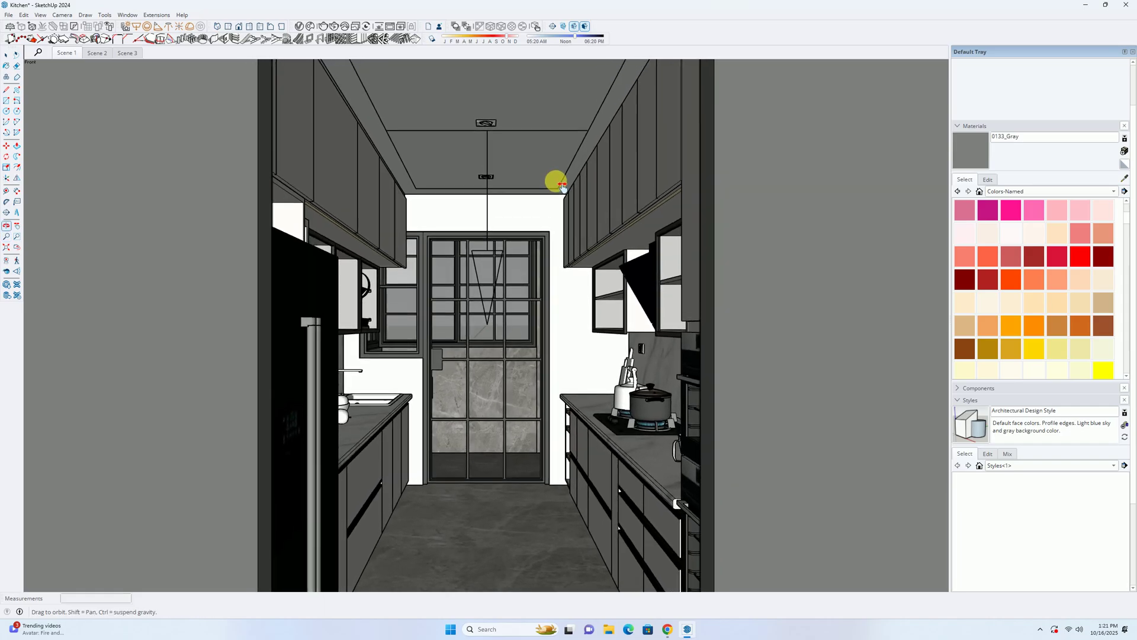
{"action": "middle_click_drag", "start_coordinate": [562, 186], "coordinate": [560, 192]}
{"action": "key", "text": "space"}
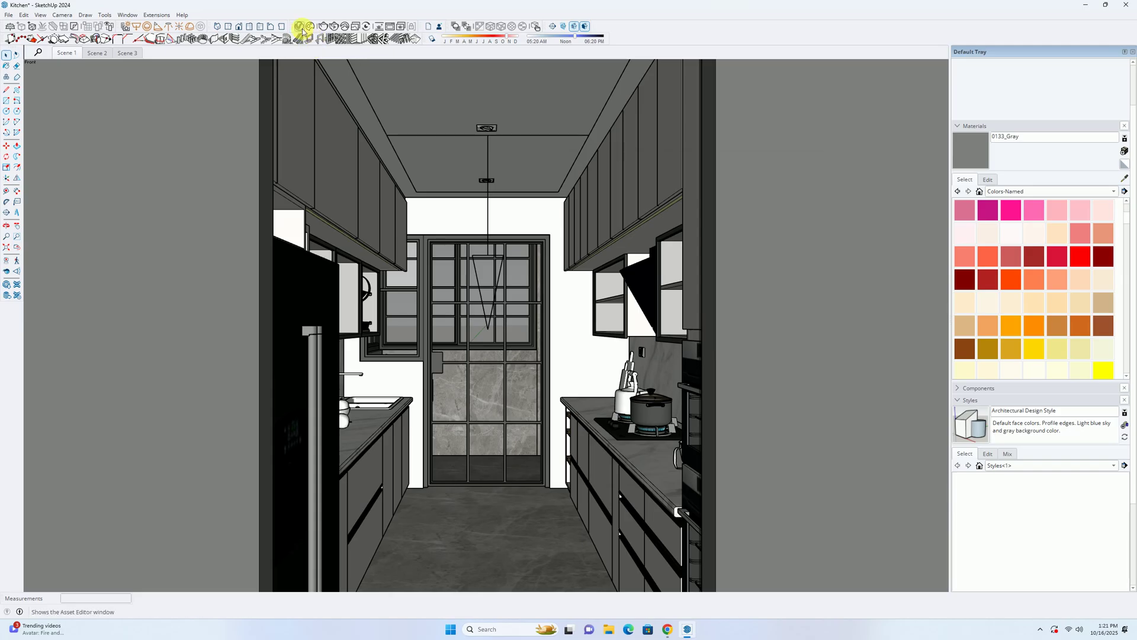
Step: Examine the camera exposure and render output settings in the V-Ray Asset Editor
{"action": "left_click", "coordinate": [301, 28]}
{"action": "left_click", "coordinate": [508, 183]}
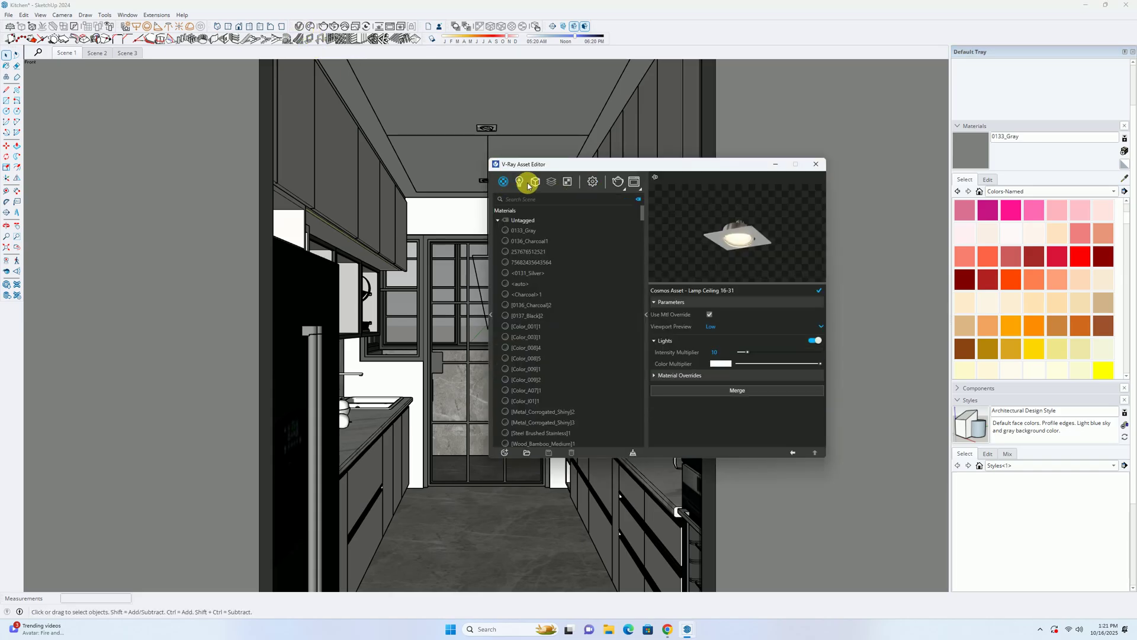
{"action": "left_click", "coordinate": [592, 181]}
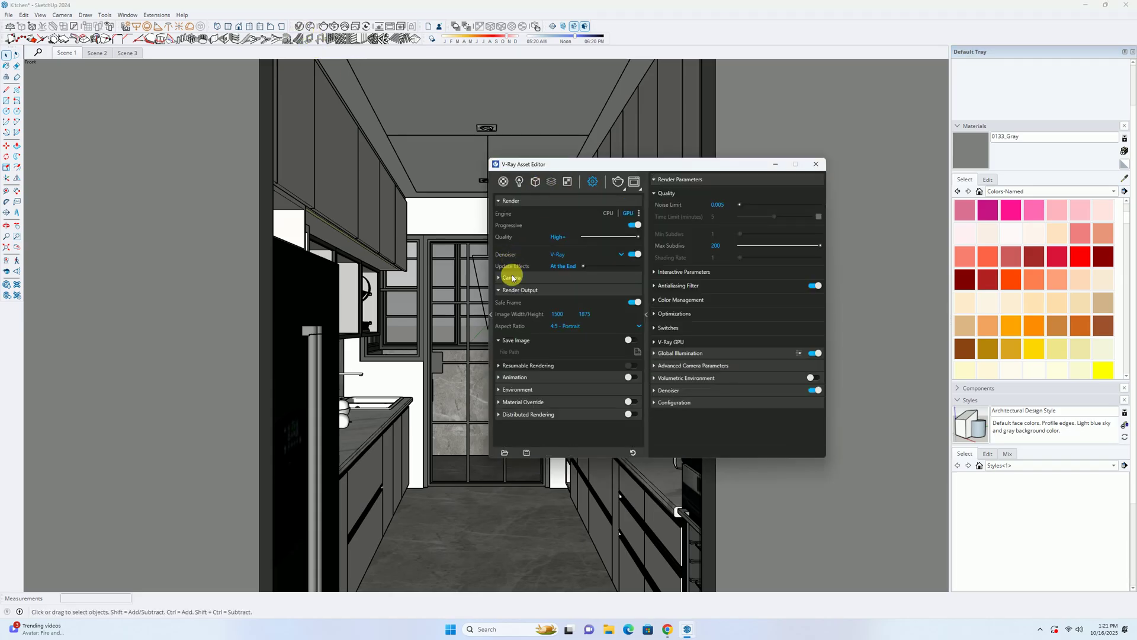
{"action": "left_click", "coordinate": [516, 278]}
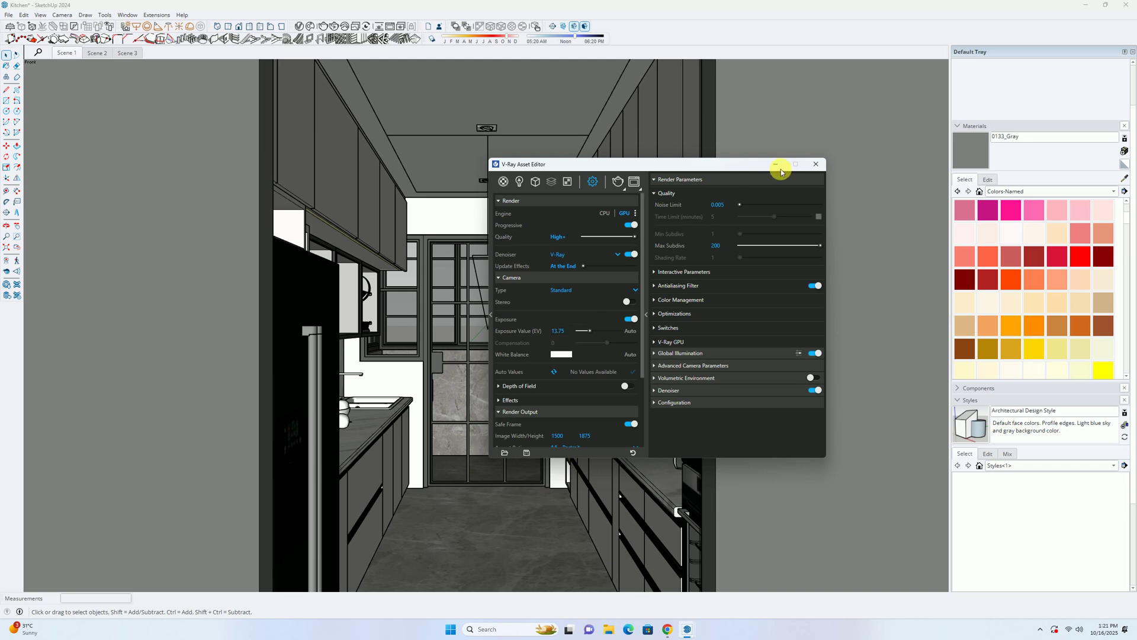
{"action": "left_click", "coordinate": [816, 164]}
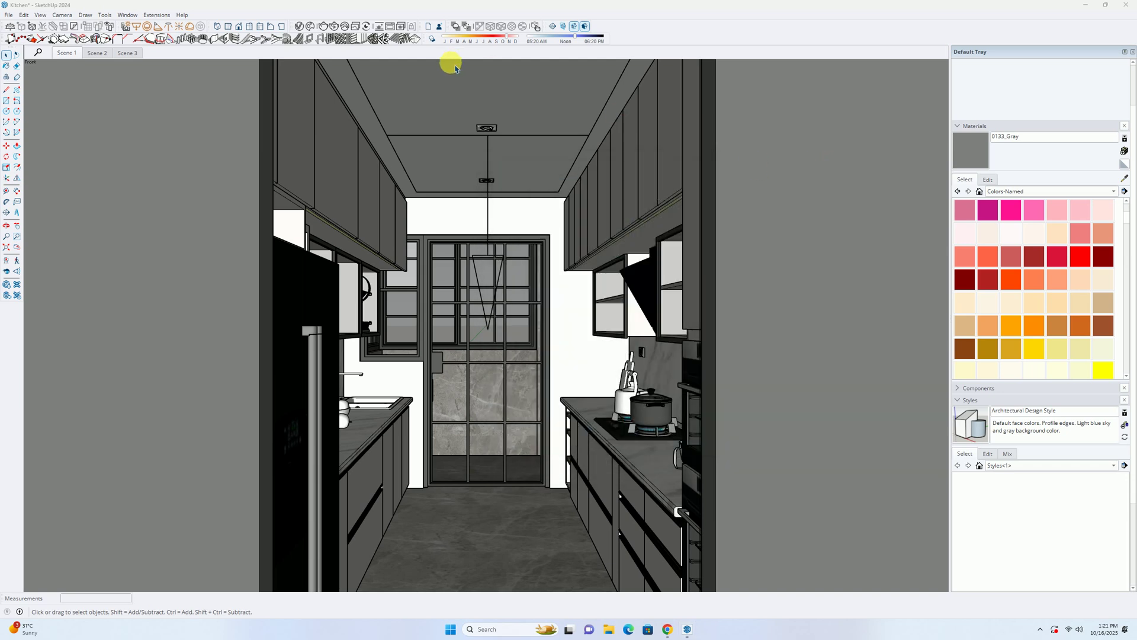
Step: Render the framed kitchen view with V-Ray, inspect the ceiling spotlights at 100% zoom, and close the render
{"action": "left_click", "coordinate": [299, 26]}
{"action": "left_click", "coordinate": [624, 187]}
{"action": "left_click", "coordinate": [617, 205]}
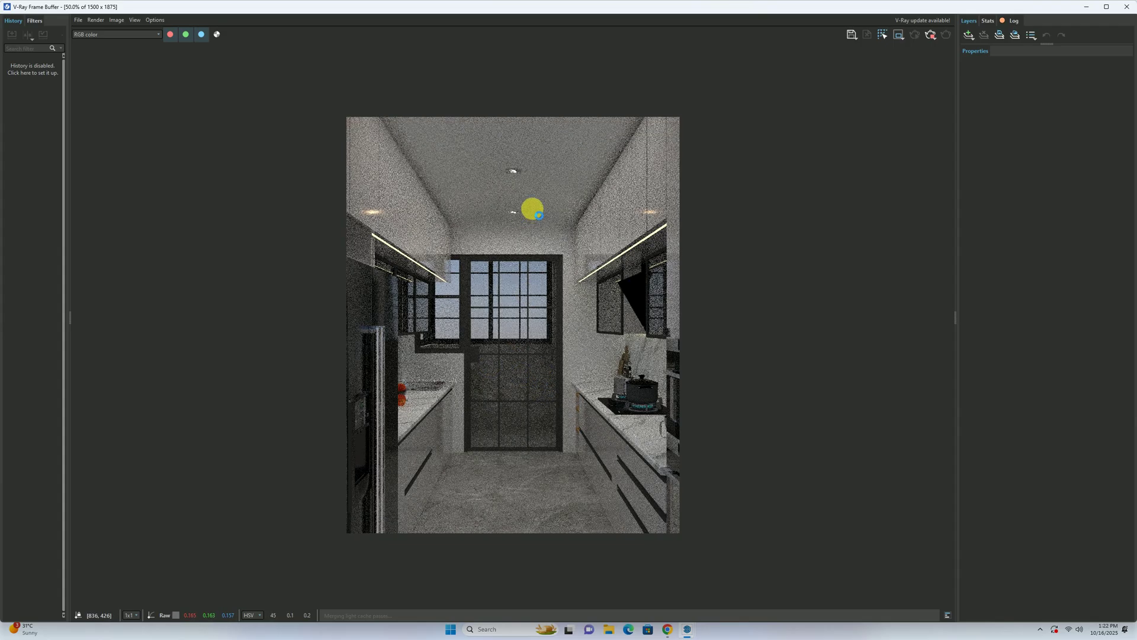
{"action": "double_click", "coordinate": [516, 182]}
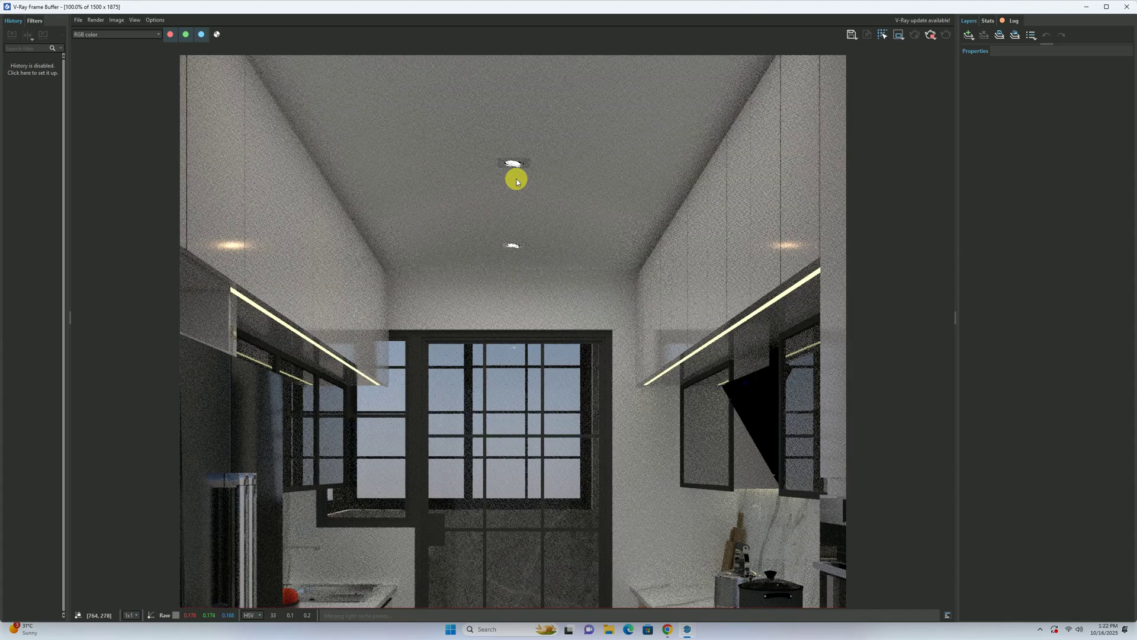
{"action": "scroll", "coordinate": [516, 181], "scroll_direction": "down", "scroll_amount": 1}
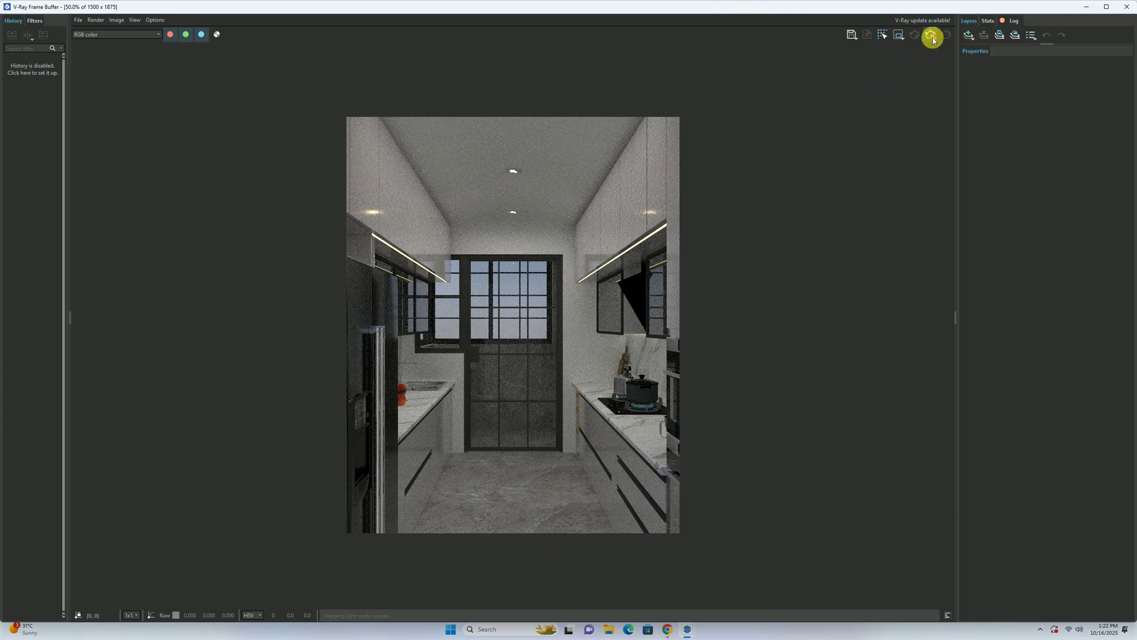
{"action": "left_click", "coordinate": [1124, 7]}
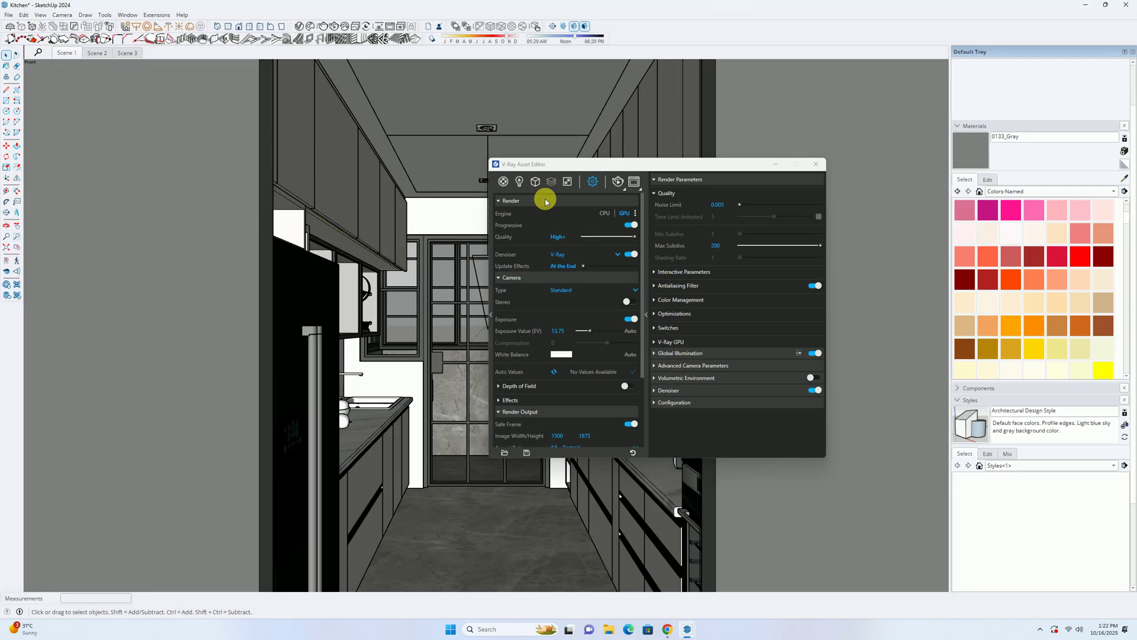
{"action": "left_click", "coordinate": [818, 168]}
Step: Switch to Scene 2 and hide the section planes around the upper cabinets
{"action": "scroll", "coordinate": [449, 190], "scroll_direction": "down", "scroll_amount": 5}
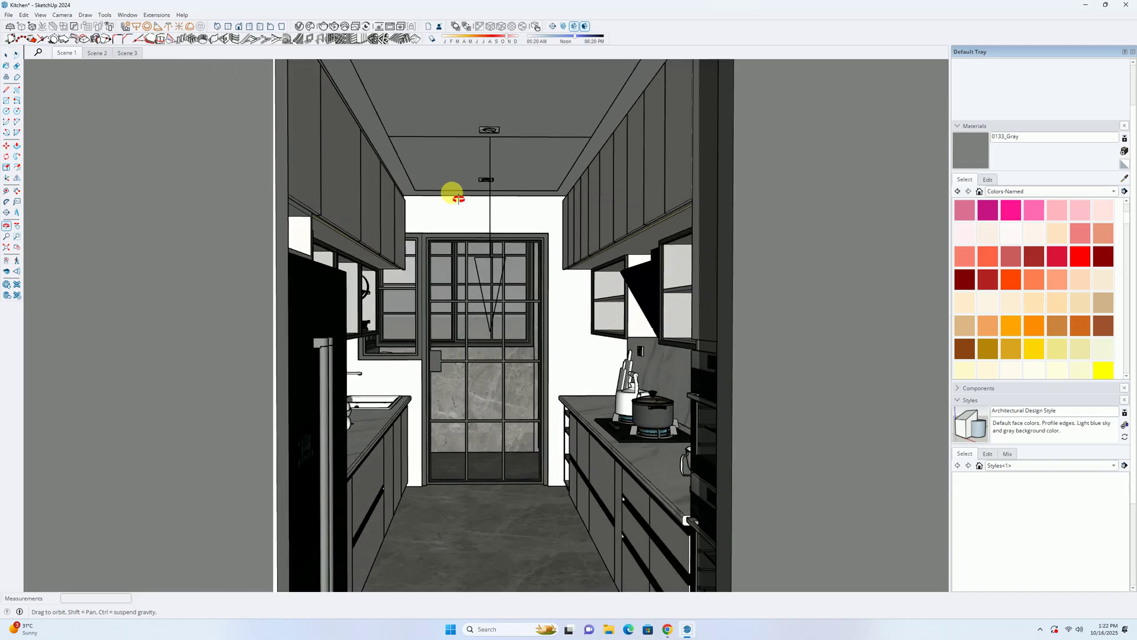
{"action": "left_click", "coordinate": [98, 55]}
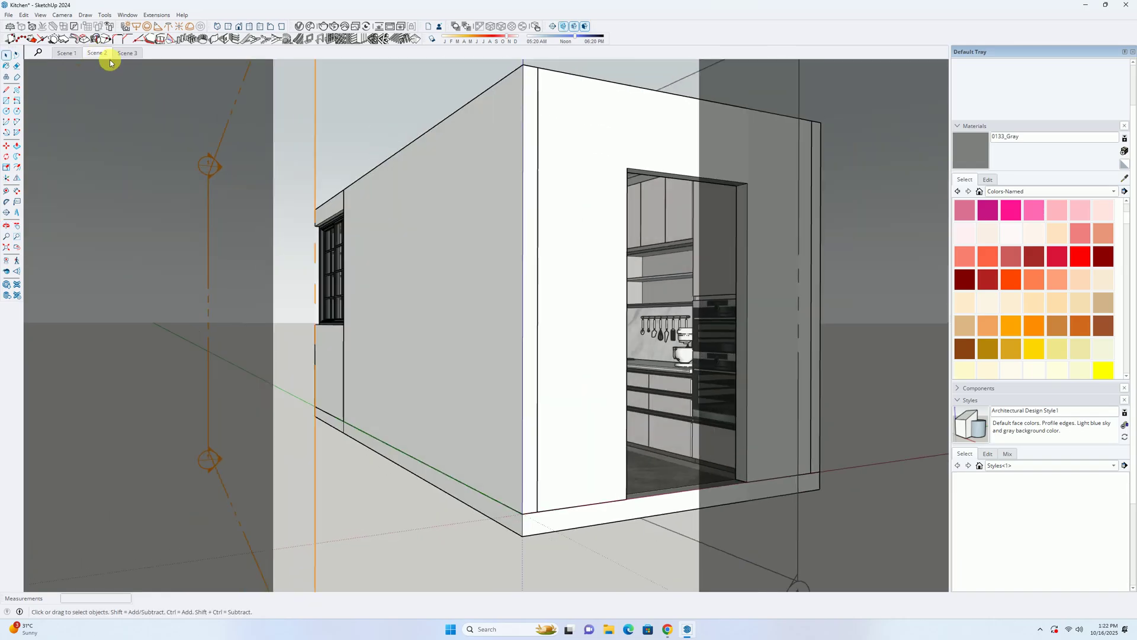
{"action": "scroll", "coordinate": [548, 263], "scroll_direction": "up", "scroll_amount": 6}
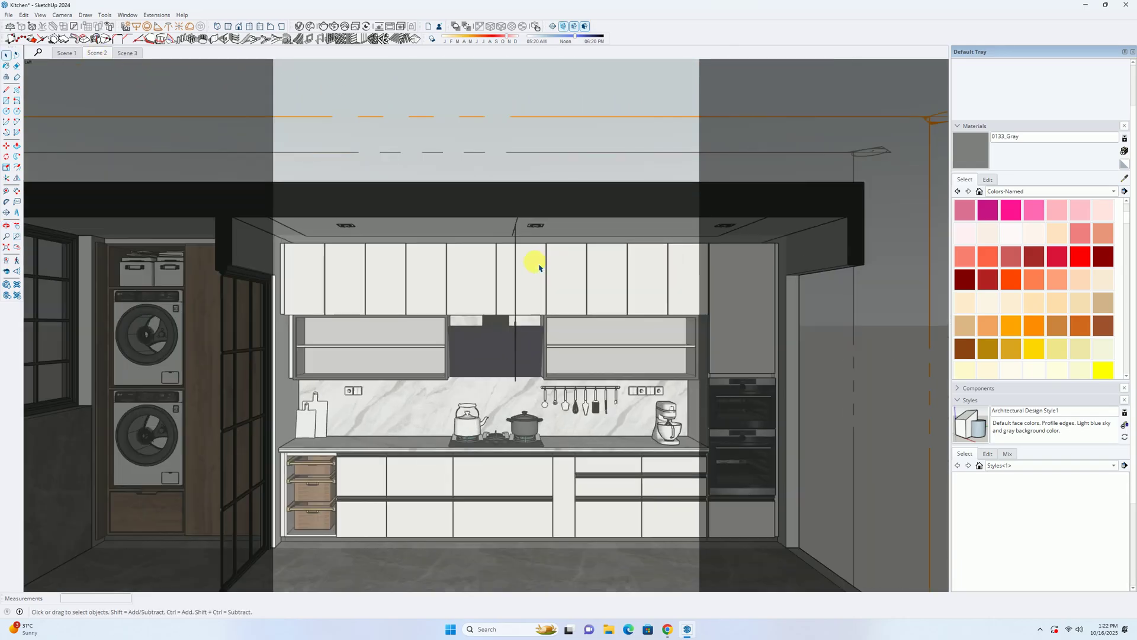
{"action": "middle_click_drag", "start_coordinate": [523, 281], "coordinate": [334, 294]}
{"action": "scroll", "coordinate": [494, 317], "scroll_direction": "up", "scroll_amount": 3}
{"action": "middle_click_drag", "start_coordinate": [493, 314], "coordinate": [472, 283]}
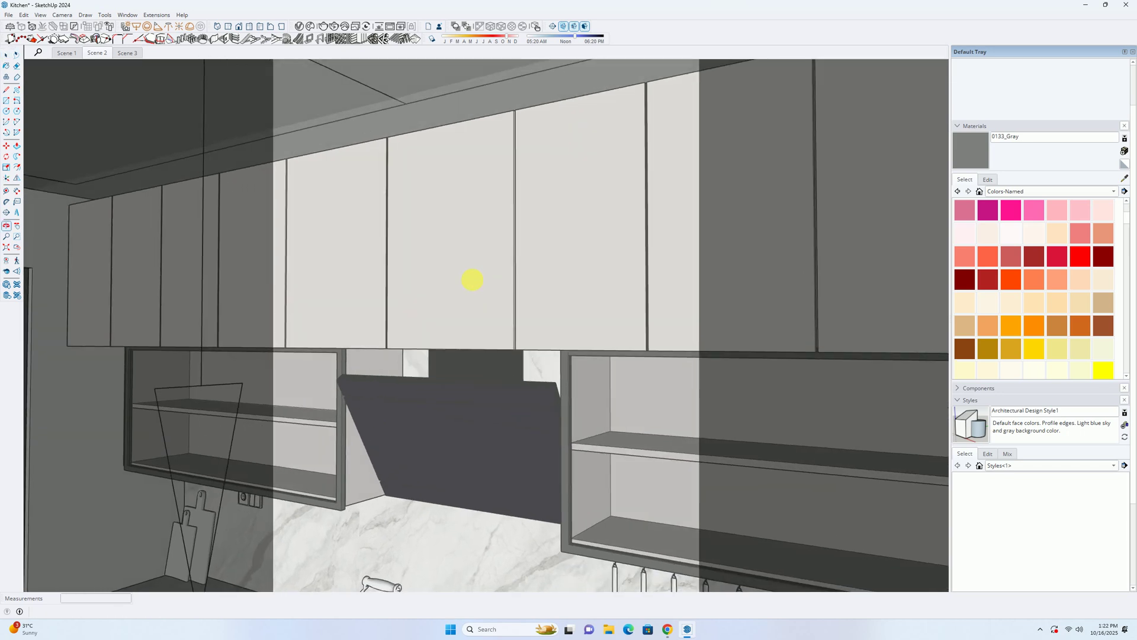
{"action": "left_click", "coordinate": [563, 27]}
Step: Sample the [0136_Charcoal]2 material from the dark gap between the white upper cabinet doors
{"action": "middle_click_drag", "start_coordinate": [313, 253], "coordinate": [477, 275]}
{"action": "scroll", "coordinate": [593, 269], "scroll_direction": "up", "scroll_amount": 2}
{"action": "middle_click_drag", "start_coordinate": [598, 241], "coordinate": [548, 272]}
{"action": "scroll", "coordinate": [414, 208], "scroll_direction": "up", "scroll_amount": 3}
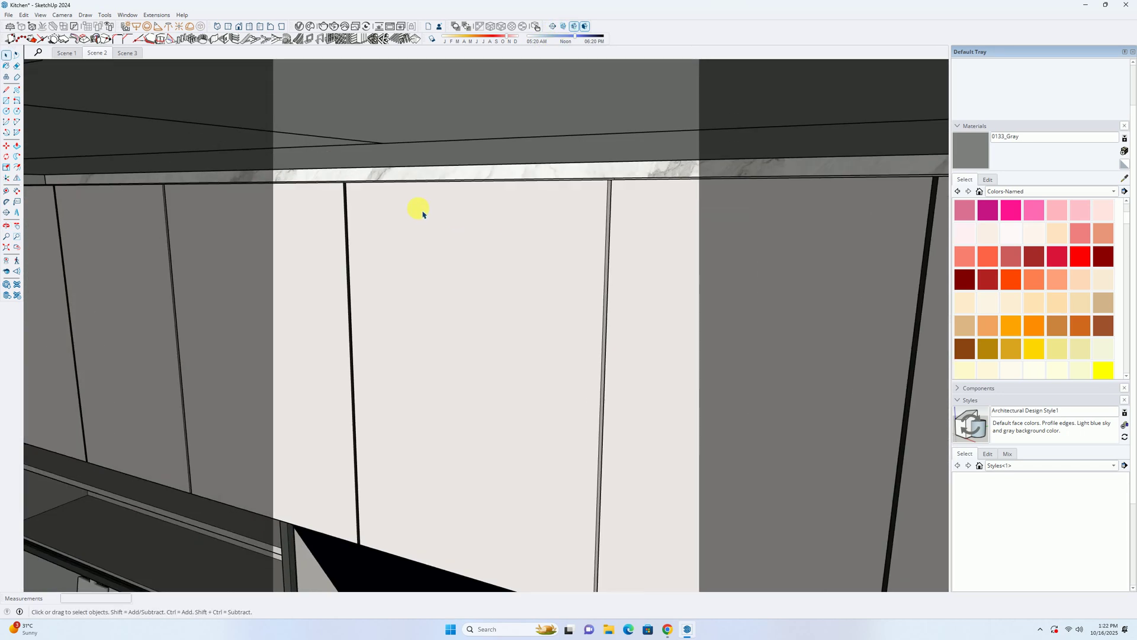
{"action": "scroll", "coordinate": [335, 213], "scroll_direction": "up", "scroll_amount": 2}
{"action": "scroll", "coordinate": [345, 198], "scroll_direction": "up", "scroll_amount": 2}
{"action": "scroll", "coordinate": [357, 197], "scroll_direction": "up", "scroll_amount": 2}
{"action": "key", "text": "b"}
{"action": "left_click", "coordinate": [305, 182], "text": "alt"}
Step: Hide the white door panels of the upper cabinets to expose the open carcasses
{"action": "scroll", "coordinate": [314, 176], "scroll_direction": "down", "scroll_amount": 4}
{"action": "key", "text": "space"}
{"action": "left_click", "coordinate": [392, 230]}
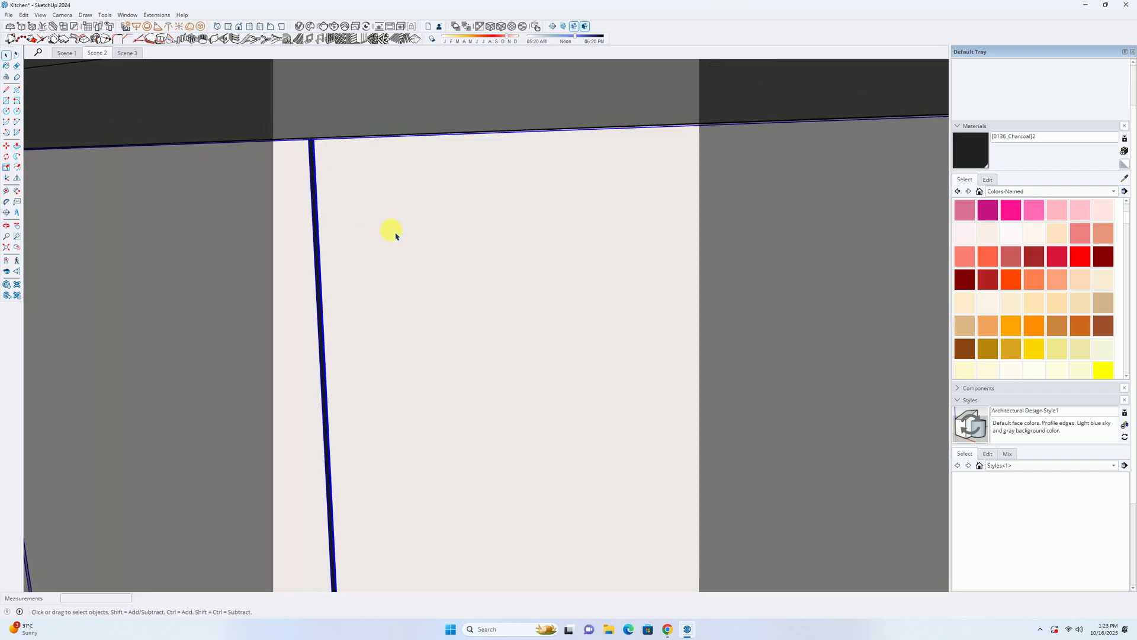
{"action": "key", "text": "h"}
{"action": "scroll", "coordinate": [500, 302], "scroll_direction": "down", "scroll_amount": 2}
{"action": "middle_click_drag", "start_coordinate": [500, 302], "coordinate": [488, 251]}
{"action": "scroll", "coordinate": [563, 230], "scroll_direction": "down", "scroll_amount": 2}
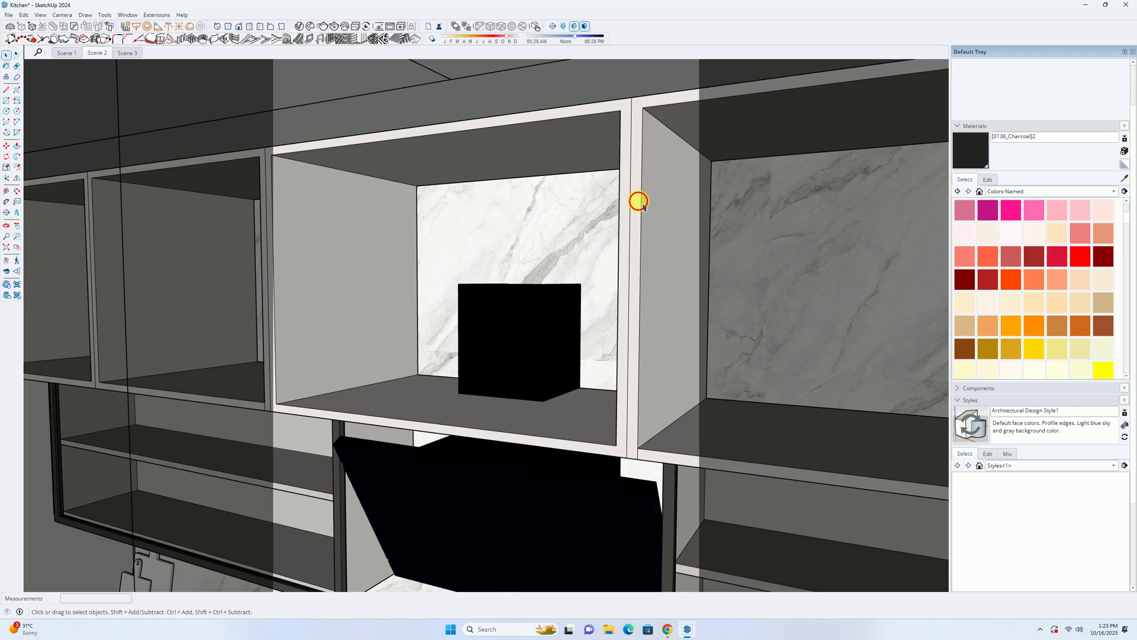
Step: Open the upper cabinet carcass group and paint the front edges of the first cabinet frames with [0136_Charcoal]2
{"action": "double_click", "coordinate": [637, 207]}
{"action": "middle_click_drag", "start_coordinate": [632, 207], "coordinate": [644, 235]}
{"action": "scroll", "coordinate": [646, 235], "scroll_direction": "down", "scroll_amount": 1}
{"action": "scroll", "coordinate": [646, 235], "scroll_direction": "down", "scroll_amount": 2}
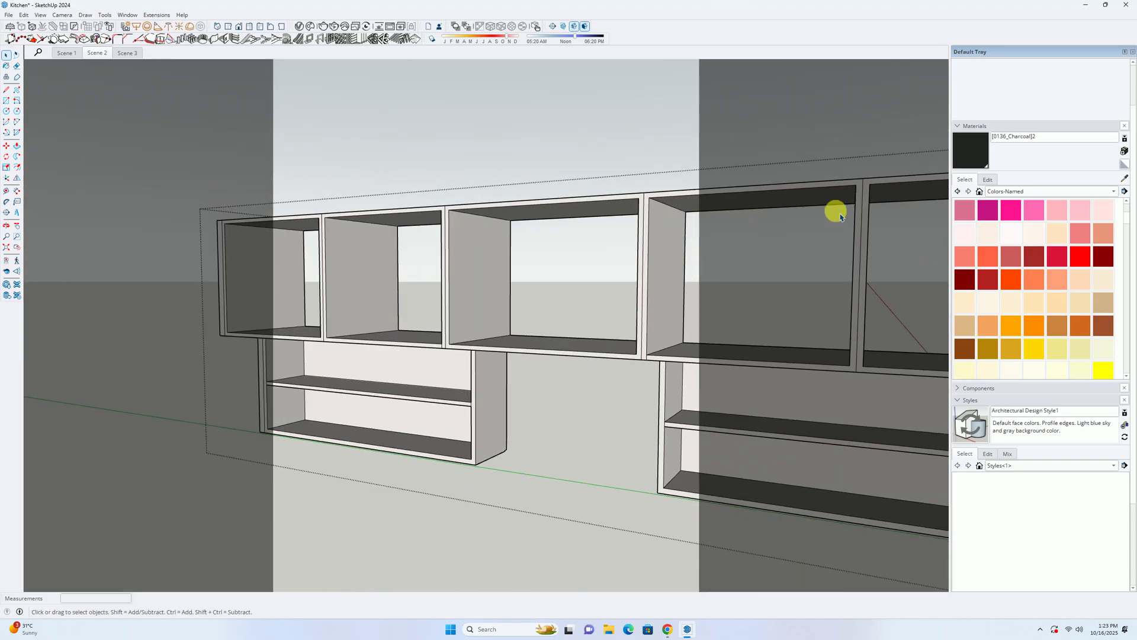
{"action": "left_click", "coordinate": [976, 155]}
{"action": "scroll", "coordinate": [587, 190], "scroll_direction": "up", "scroll_amount": 2}
{"action": "left_click", "coordinate": [674, 205]}
{"action": "left_click", "coordinate": [683, 201]}
Step: Paint the front edges of the remaining upper cabinet frames at the far end in charcoal and return to Scene 2
{"action": "middle_click_drag", "start_coordinate": [364, 232], "coordinate": [648, 284], "text": "shift"}
{"action": "scroll", "coordinate": [383, 269], "scroll_direction": "up", "scroll_amount": 3}
{"action": "left_click", "coordinate": [476, 277]}
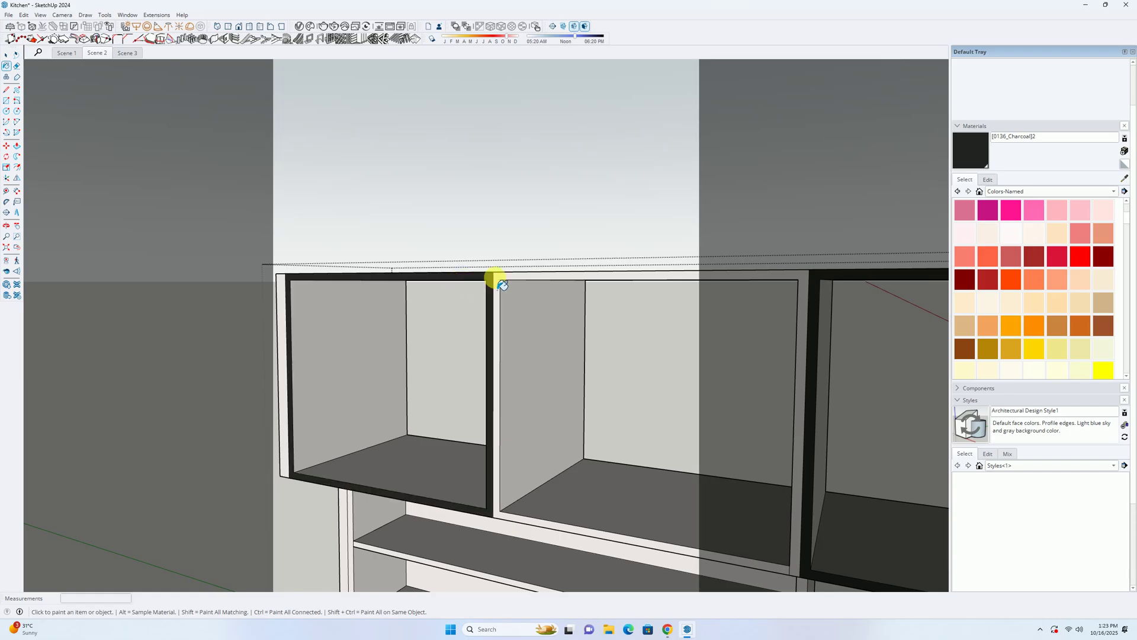
{"action": "left_click", "coordinate": [495, 276]}
{"action": "scroll", "coordinate": [515, 301], "scroll_direction": "down", "scroll_amount": 3}
{"action": "scroll", "coordinate": [669, 332], "scroll_direction": "up", "scroll_amount": 2}
{"action": "scroll", "coordinate": [550, 310], "scroll_direction": "down", "scroll_amount": 2}
{"action": "left_click", "coordinate": [541, 266]}
{"action": "key", "text": "space"}
{"action": "left_click", "coordinate": [97, 53]}
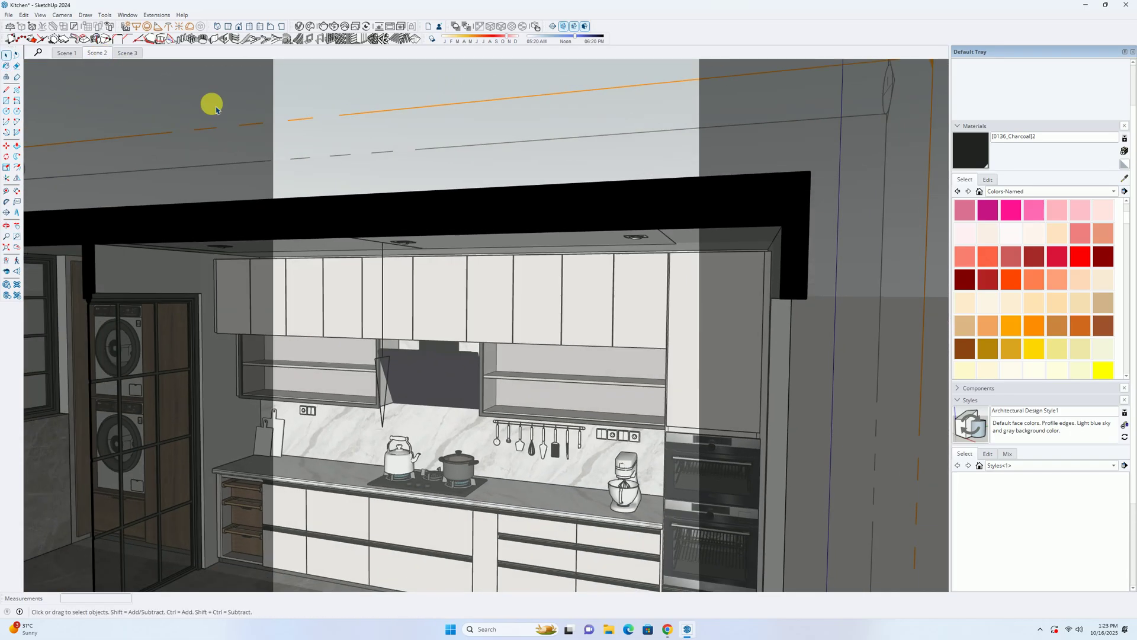
Step: Draw a dividing line across the tall cabinet carcass's front edge and paint the part above it with [0136_Charcoal]2
{"action": "scroll", "coordinate": [628, 264], "scroll_direction": "up", "scroll_amount": 5}
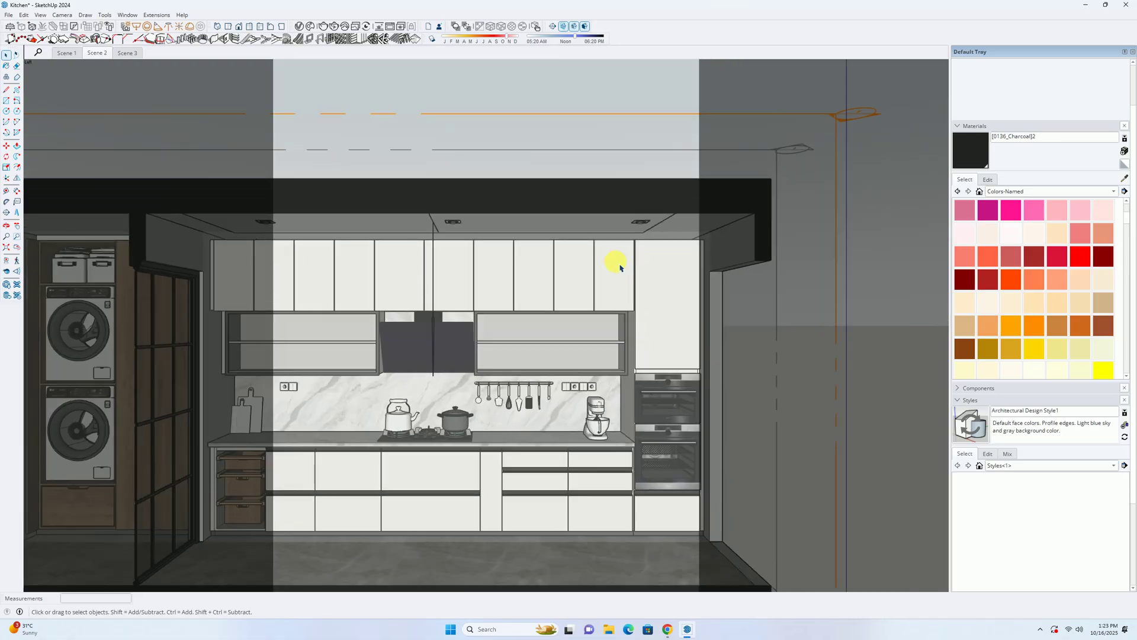
{"action": "scroll", "coordinate": [578, 240], "scroll_direction": "up", "scroll_amount": 3}
{"action": "middle_click_drag", "start_coordinate": [579, 221], "coordinate": [521, 221]}
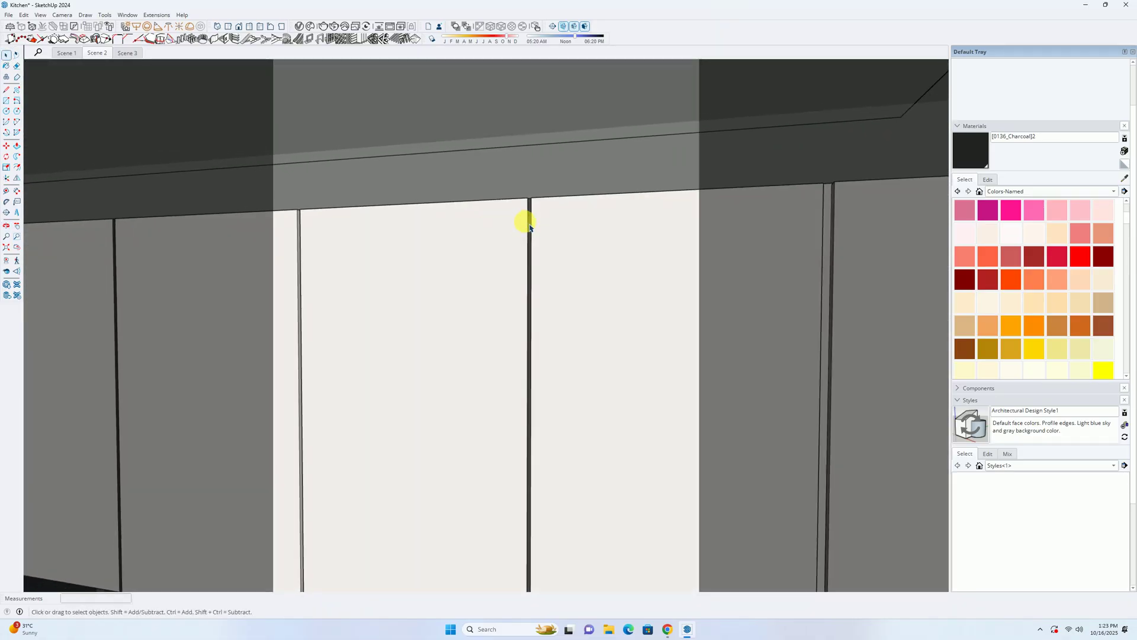
{"action": "scroll", "coordinate": [521, 220], "scroll_direction": "down", "scroll_amount": 1}
{"action": "middle_click_drag", "start_coordinate": [366, 251], "coordinate": [614, 389]}
{"action": "scroll", "coordinate": [617, 472], "scroll_direction": "up", "scroll_amount": 8}
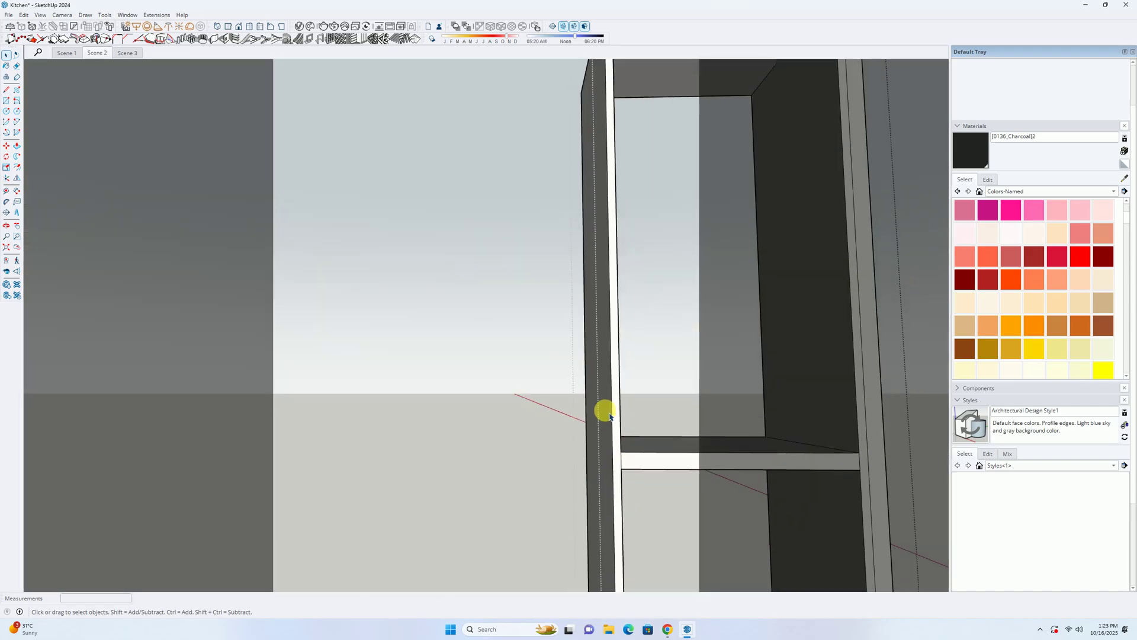
{"action": "scroll", "coordinate": [605, 457], "scroll_direction": "down", "scroll_amount": 3}
{"action": "key", "text": "l"}
{"action": "left_click", "coordinate": [599, 469]}
{"action": "scroll", "coordinate": [753, 468], "scroll_direction": "up", "scroll_amount": 2}
{"action": "left_click", "coordinate": [767, 472]}
{"action": "left_click", "coordinate": [966, 145]}
{"action": "left_click", "coordinate": [764, 327]}
{"action": "scroll", "coordinate": [681, 264], "scroll_direction": "down", "scroll_amount": 5}
{"action": "mouse_move", "coordinate": [622, 257]}
{"action": "middle_mouse_down"}
{"action": "mouse_move", "coordinate": [570, 276]}
{"action": "mouse_move", "coordinate": [579, 257]}
{"action": "mouse_move", "coordinate": [656, 262]}
{"action": "mouse_move", "coordinate": [574, 270]}
{"action": "middle_mouse_up"}
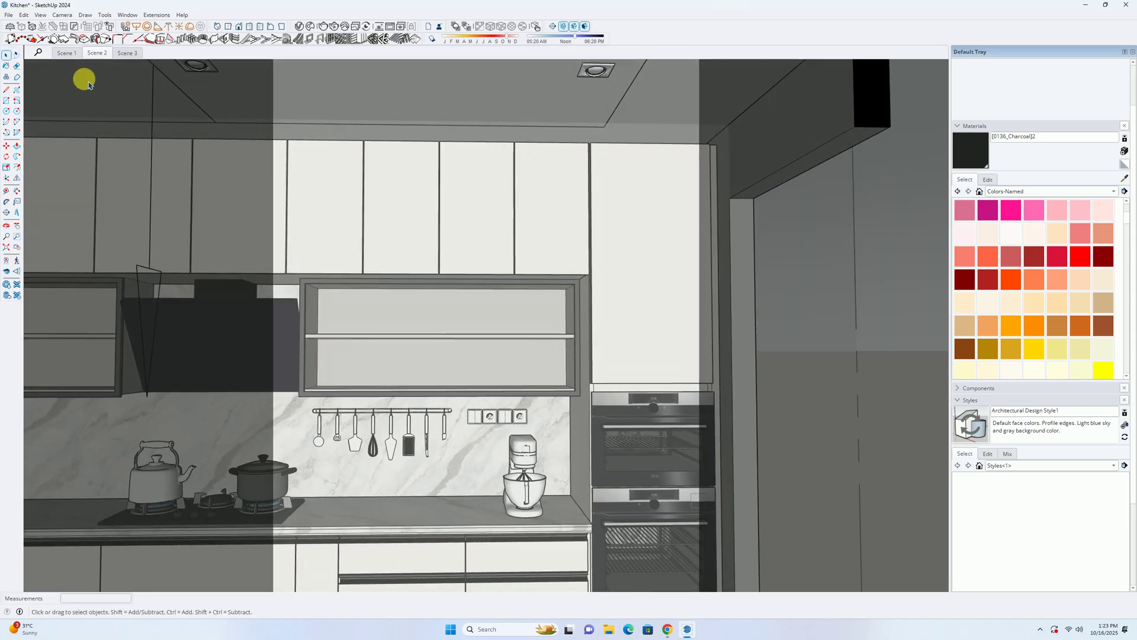
{"action": "left_click", "coordinate": [92, 55]}
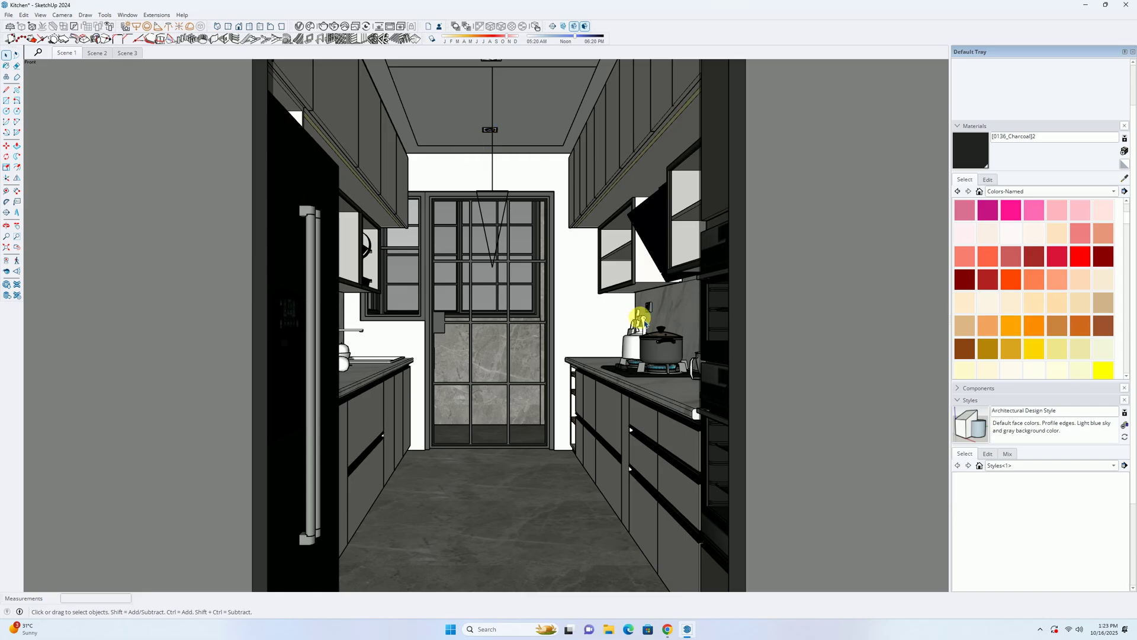
Step: Delete the two corner windows of the laundry area to open up a view inside
{"action": "middle_click_drag", "start_coordinate": [515, 306], "coordinate": [579, 308]}
{"action": "left_click", "coordinate": [394, 297]}
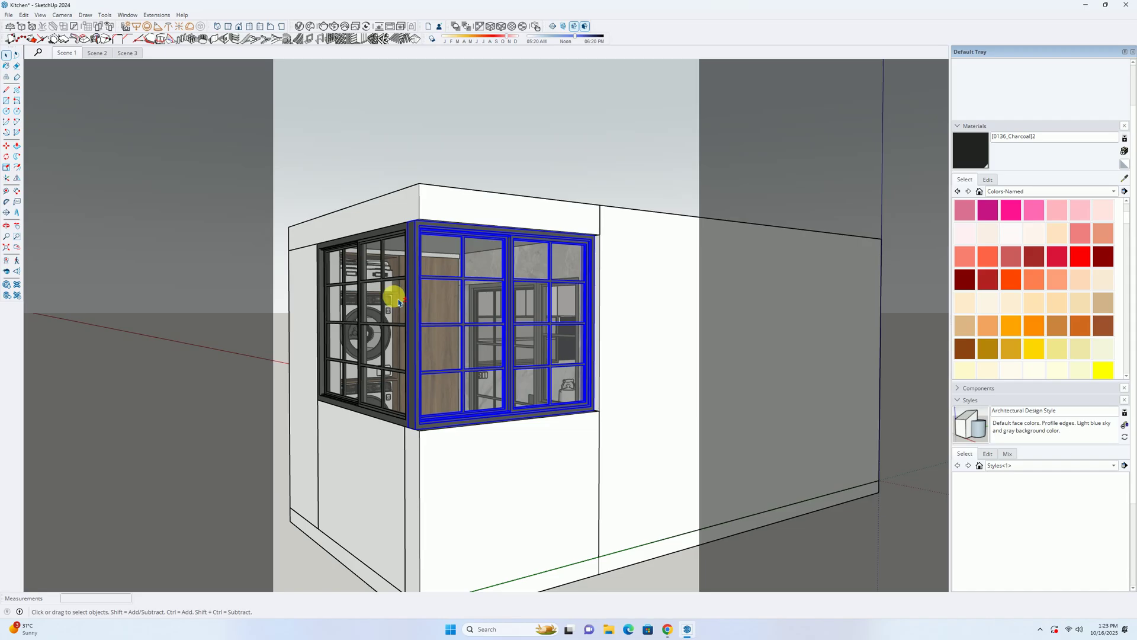
{"action": "key", "text": "Delete"}
Step: Add a V-Ray rectangle light over most of the laundry area's ceiling
{"action": "scroll", "coordinate": [421, 273], "scroll_direction": "up", "scroll_amount": 8}
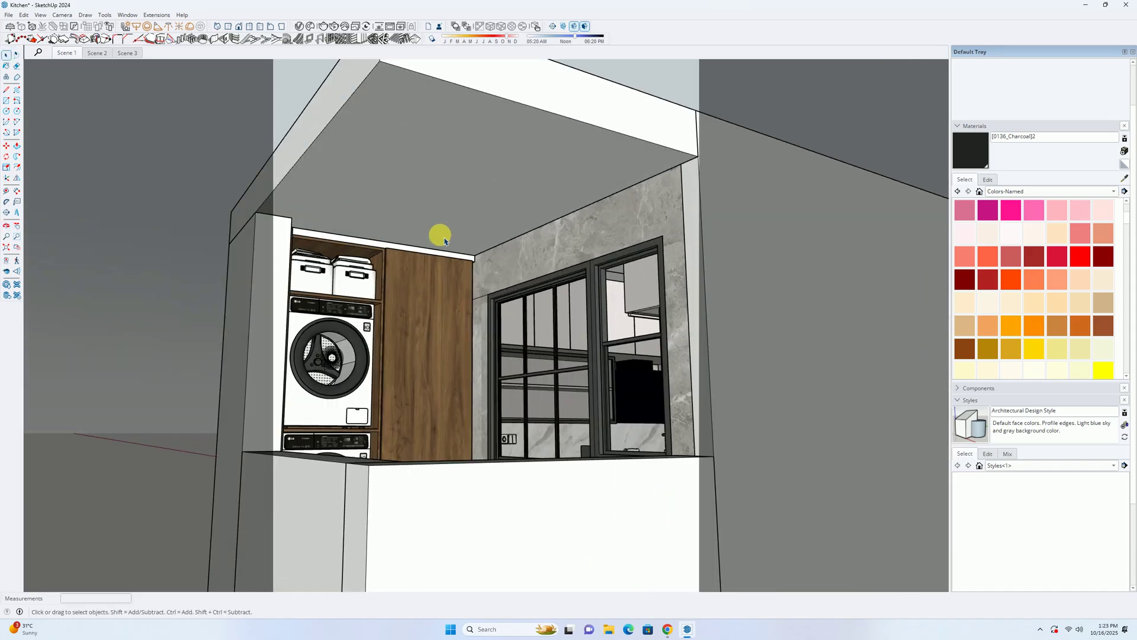
{"action": "left_click", "coordinate": [137, 28]}
{"action": "scroll", "coordinate": [462, 255], "scroll_direction": "up", "scroll_amount": 4}
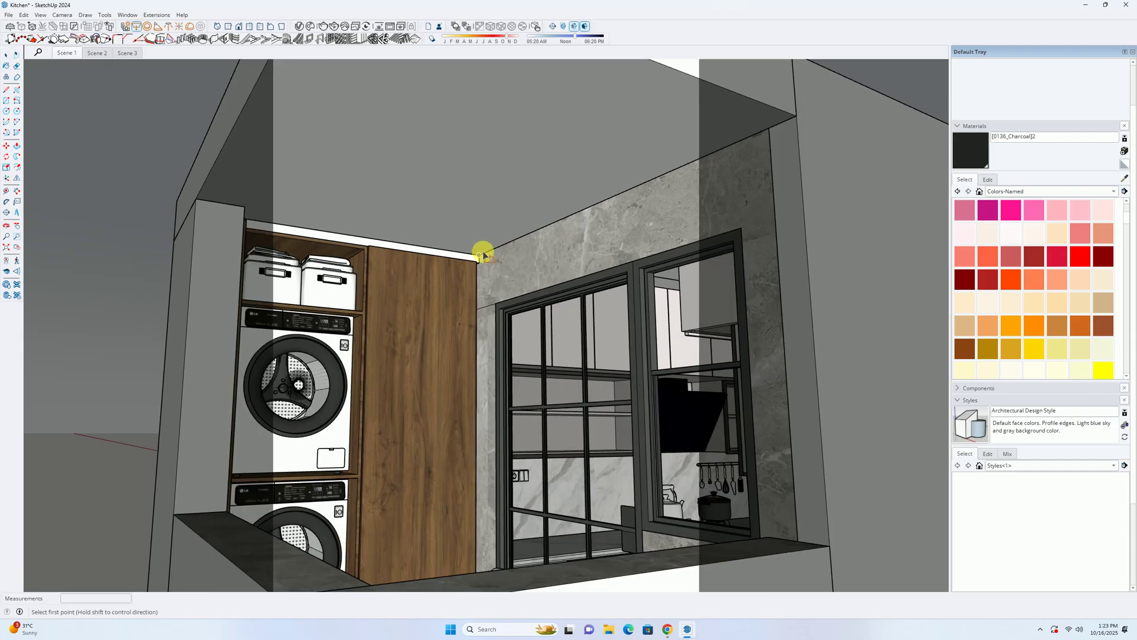
{"action": "left_click", "coordinate": [489, 236]}
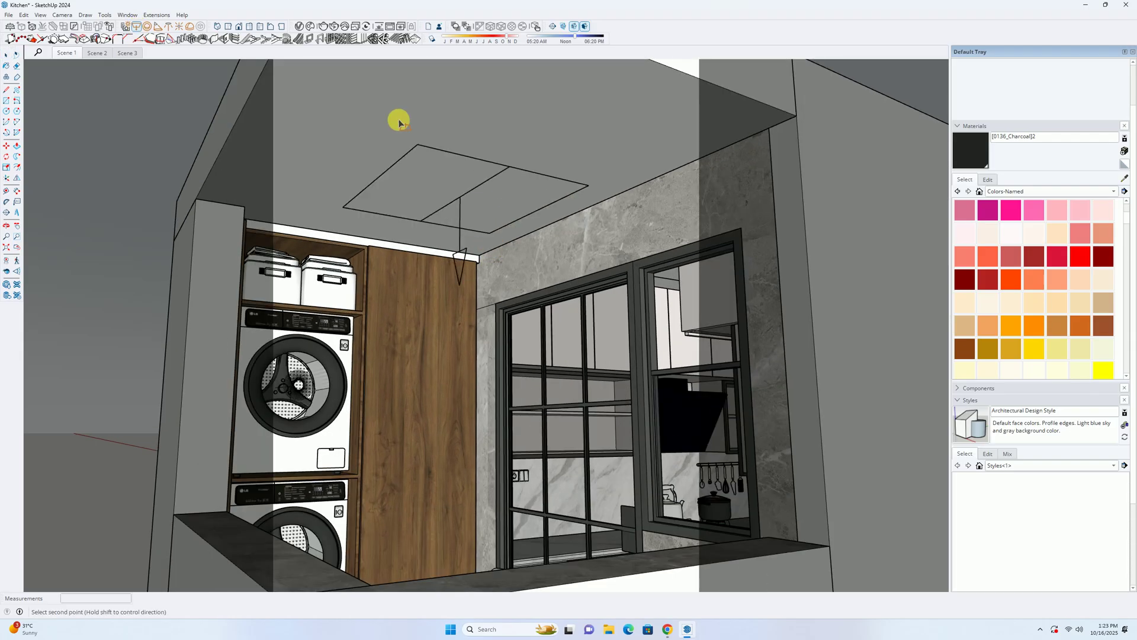
{"action": "scroll", "coordinate": [388, 83], "scroll_direction": "up", "scroll_amount": 3}
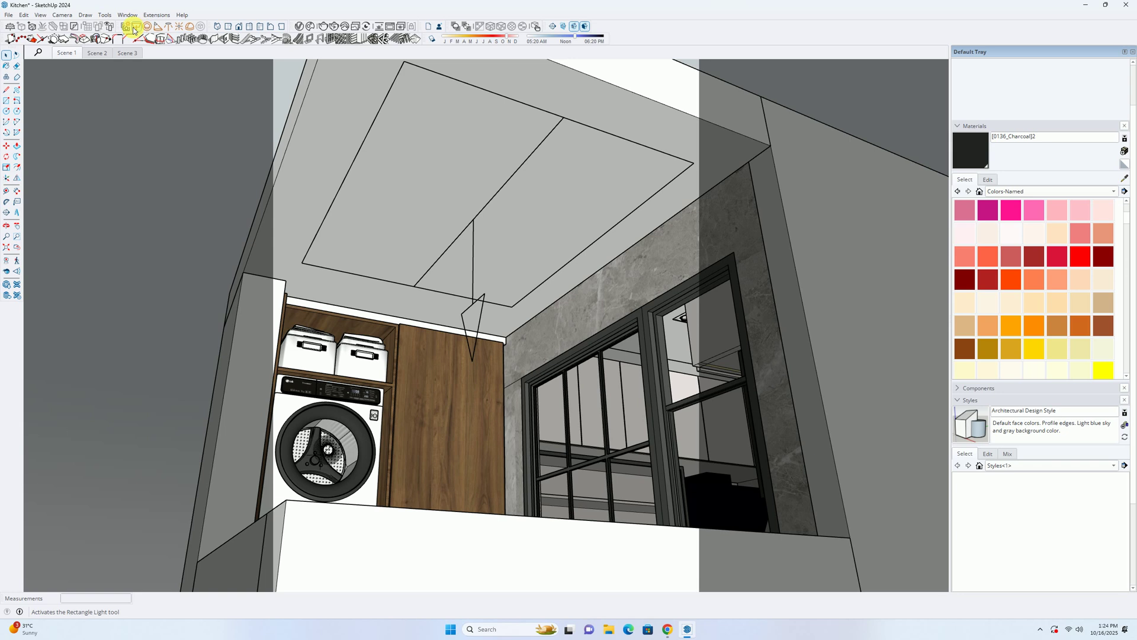
Step: Make Rectangle Light#1 invisible, disable its Shadows, Affect Specular and Affect Reflections options, and set its directionality to 0.3
{"action": "left_click", "coordinate": [307, 42]}
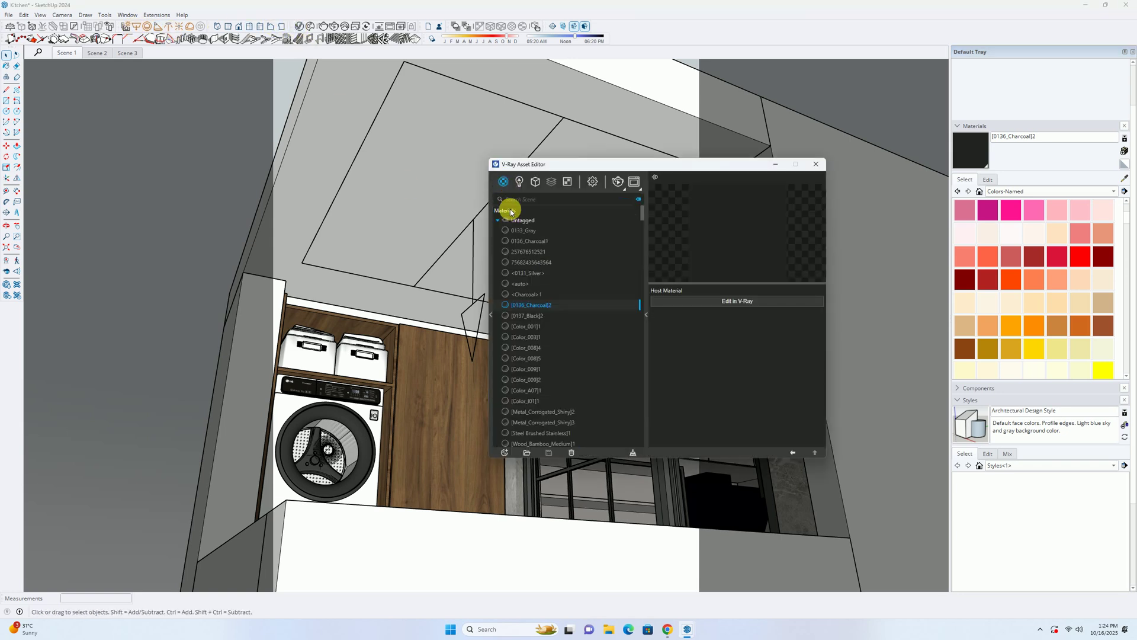
{"action": "left_click", "coordinate": [520, 183]}
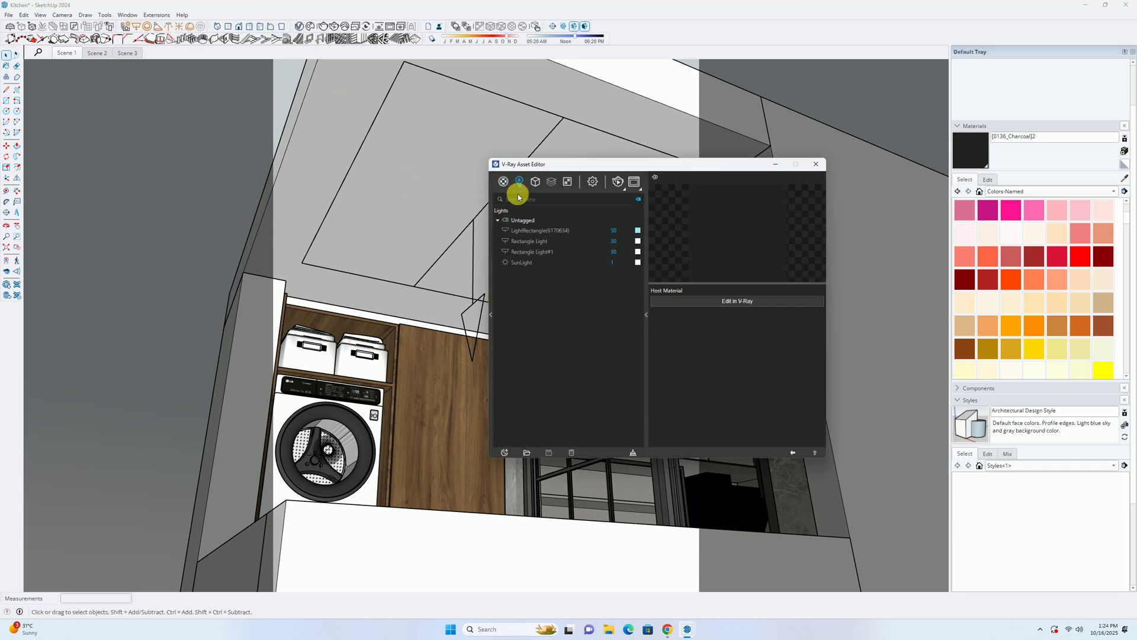
{"action": "left_click", "coordinate": [535, 252]}
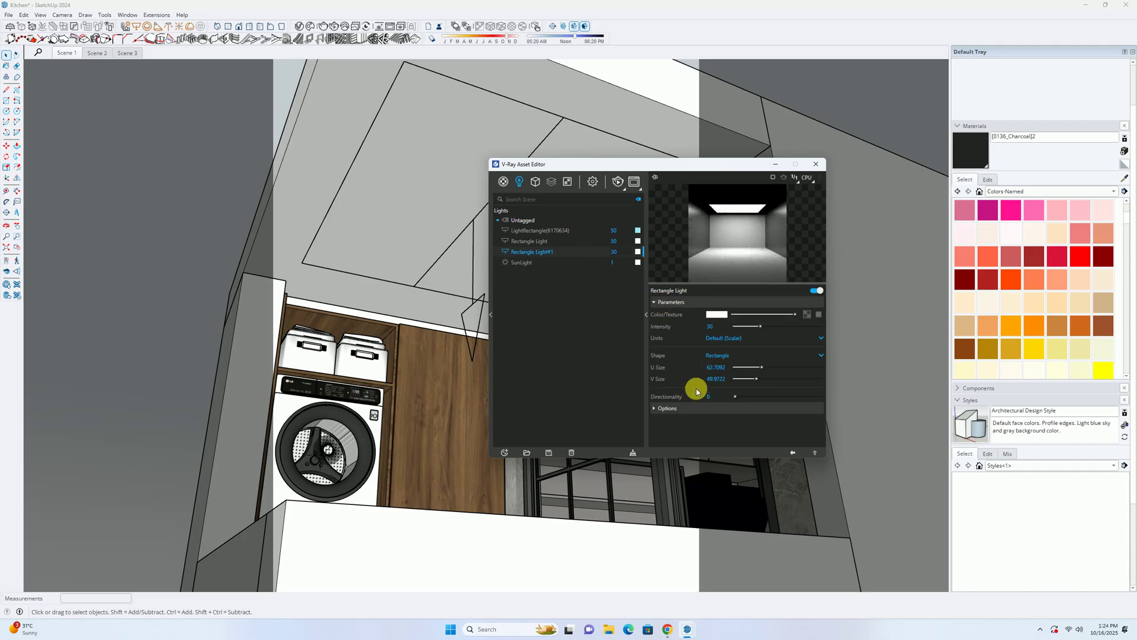
{"action": "left_click", "coordinate": [695, 408]}
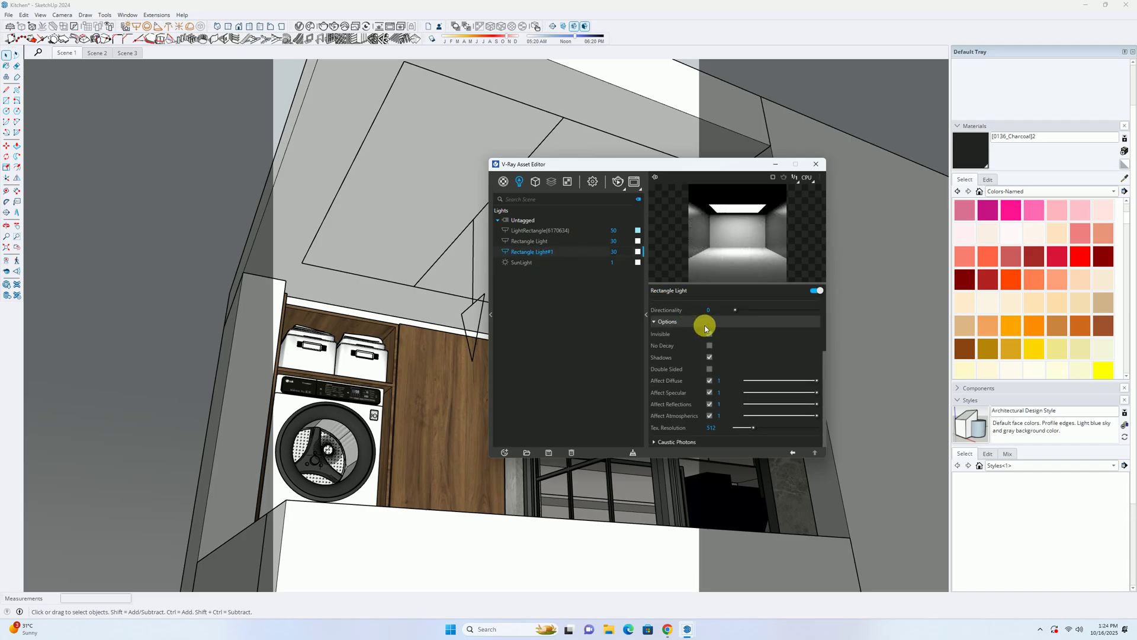
{"action": "left_click", "coordinate": [709, 334]}
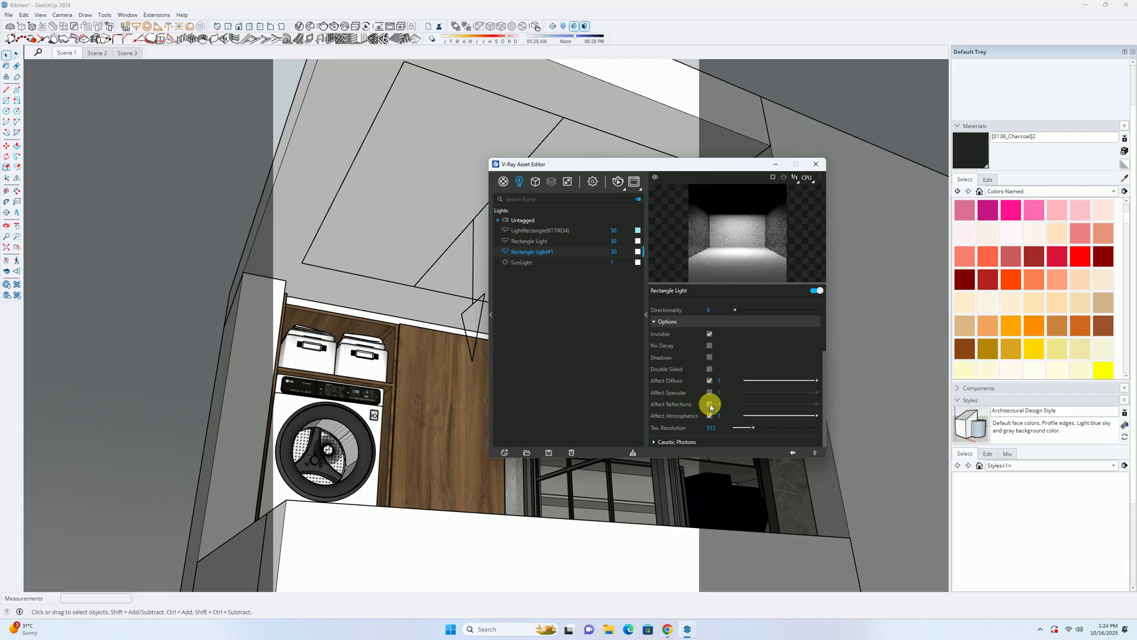
{"action": "left_click_drag", "start_coordinate": [747, 315], "coordinate": [760, 312]}
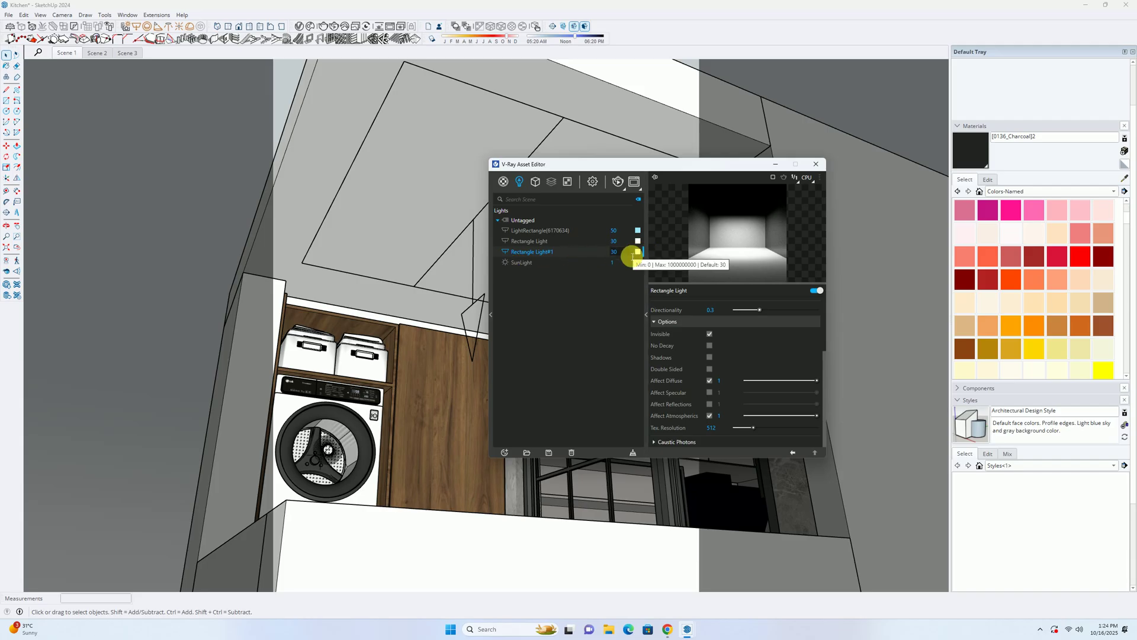
Step: Set the intensity of Rectangle Light#1 to 25 and close the V-Ray Asset Editor
{"action": "left_click", "coordinate": [633, 255]}
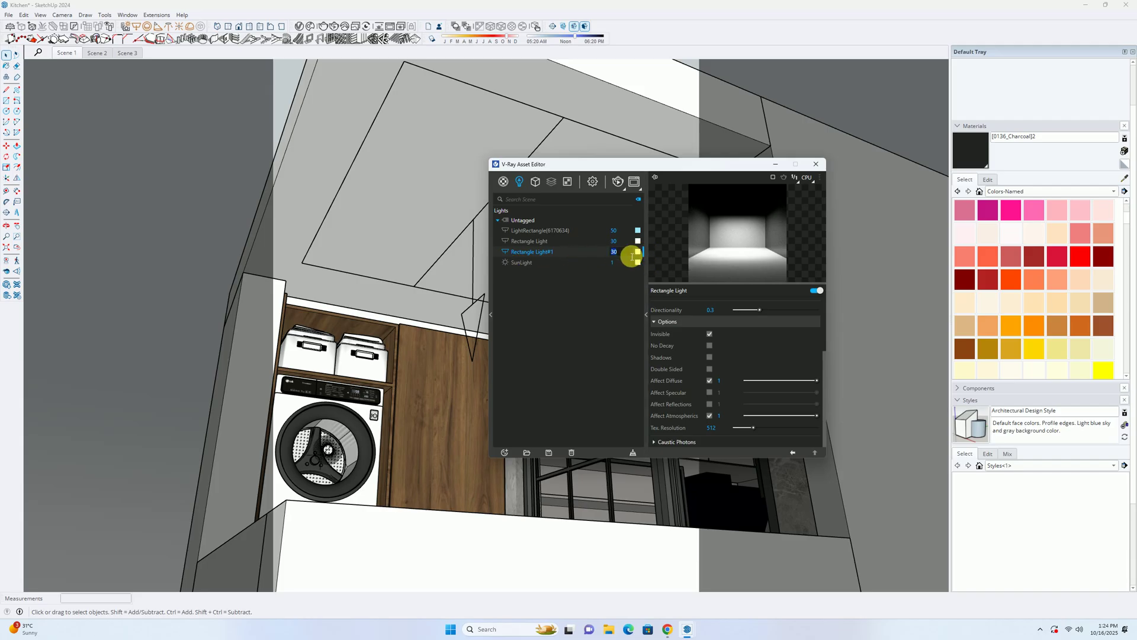
{"action": "key", "text": "Return"}
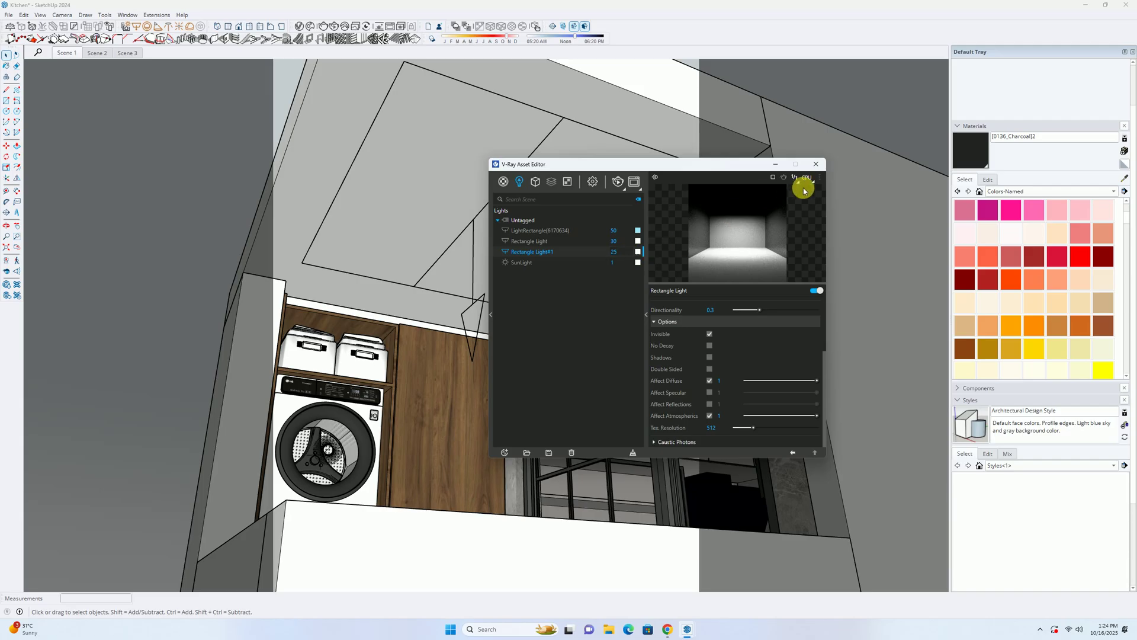
{"action": "left_click", "coordinate": [821, 165]}
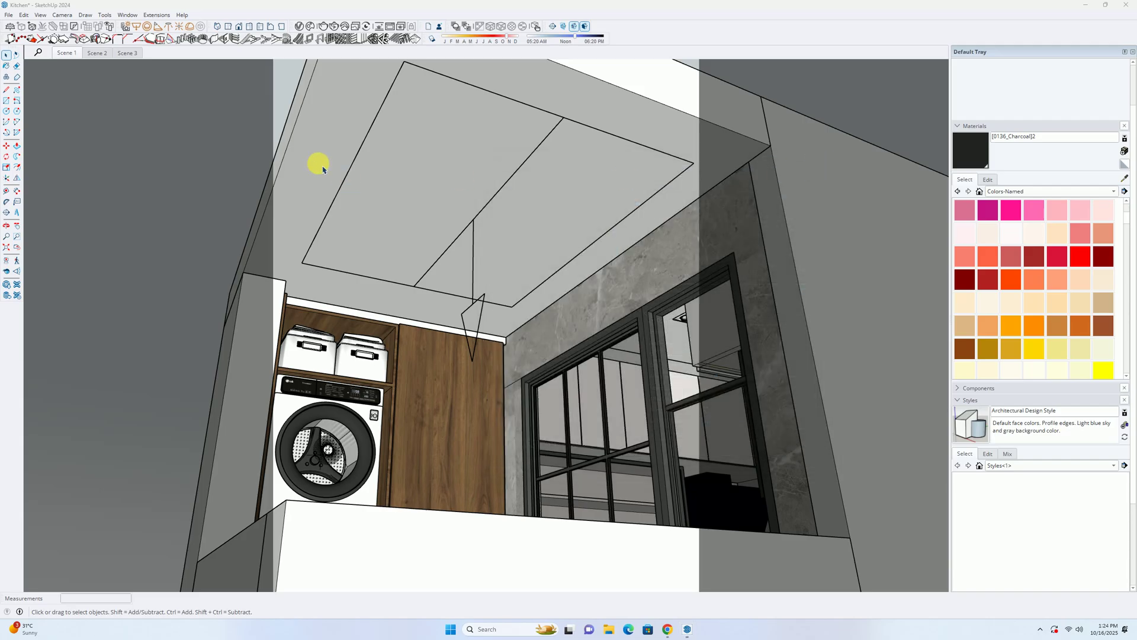
Step: Open the kitchen ceiling light group and select the Lamp Ceiling 16-31 spotlight nearest the laundry door for moving
{"action": "middle_click_drag", "start_coordinate": [644, 308], "coordinate": [613, 305]}
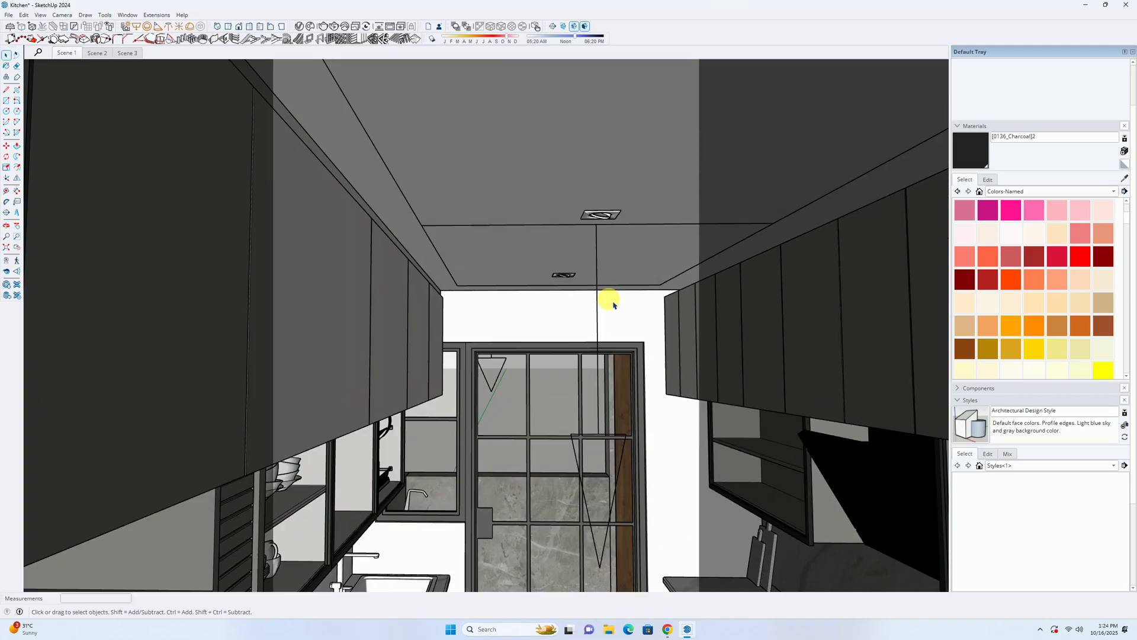
{"action": "double_click", "coordinate": [573, 281]}
{"action": "left_click", "coordinate": [555, 268]}
{"action": "middle_click_drag", "start_coordinate": [520, 300], "coordinate": [445, 333]}
{"action": "key", "text": "m"}
{"action": "scroll", "coordinate": [428, 261], "scroll_direction": "up", "scroll_amount": 4}
{"action": "middle_click_drag", "start_coordinate": [470, 243], "coordinate": [536, 225]}
{"action": "scroll", "coordinate": [452, 272], "scroll_direction": "up", "scroll_amount": 3}
{"action": "middle_click_drag", "start_coordinate": [452, 272], "coordinate": [488, 162]}
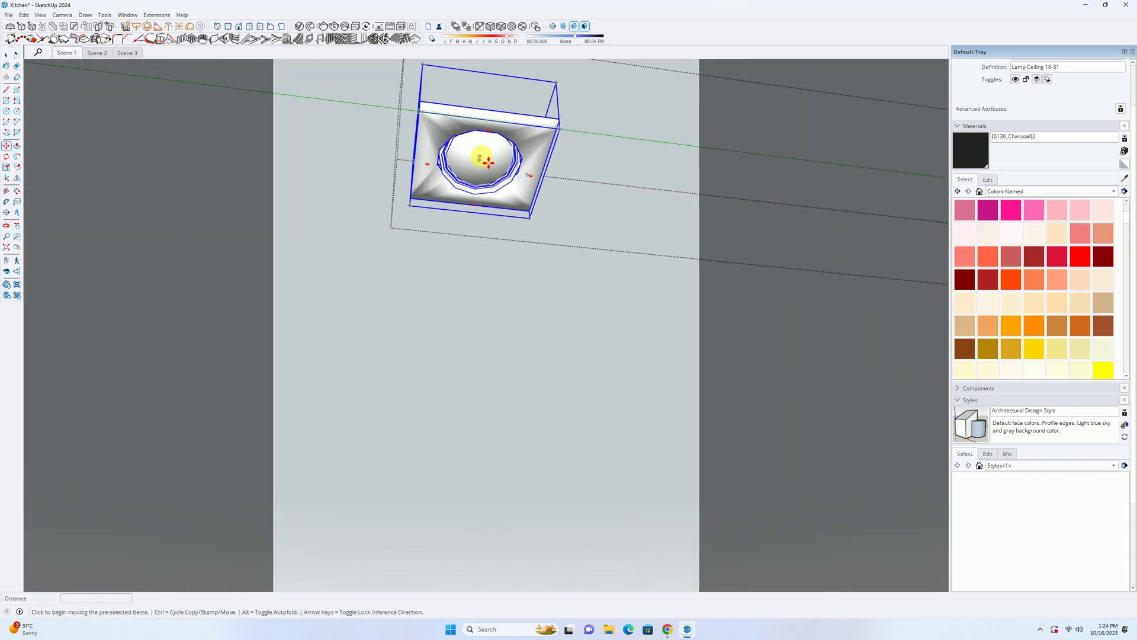
{"action": "left_click", "coordinate": [487, 166]}
{"action": "key", "text": "ctrl"}
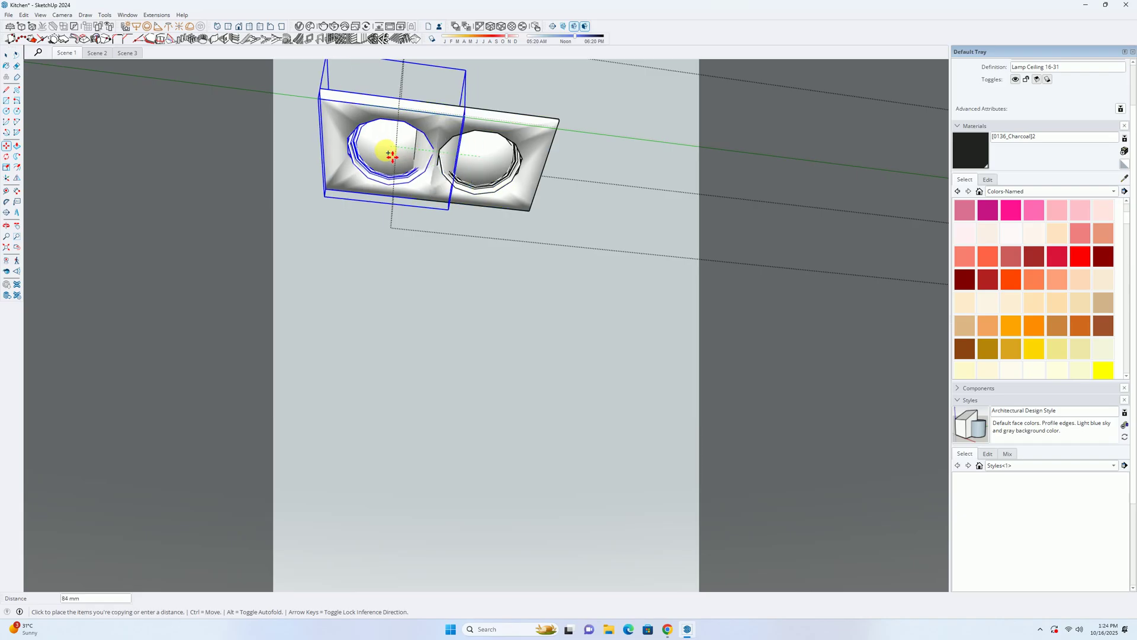
{"action": "scroll", "coordinate": [382, 156], "scroll_direction": "down", "scroll_amount": 4}
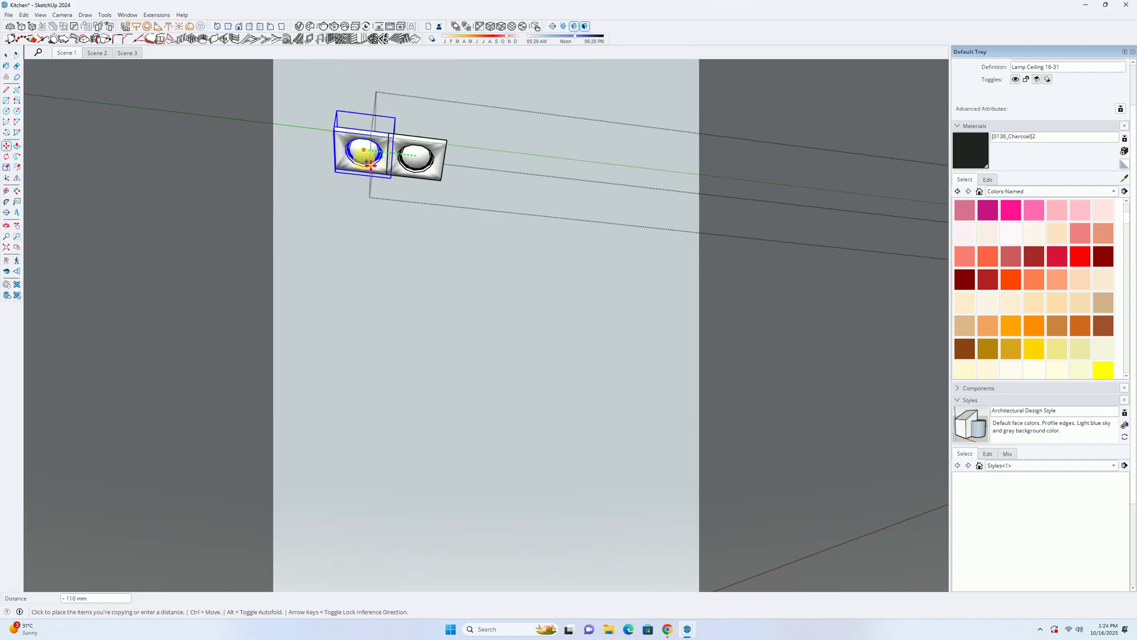
{"action": "key", "text": "Escape"}
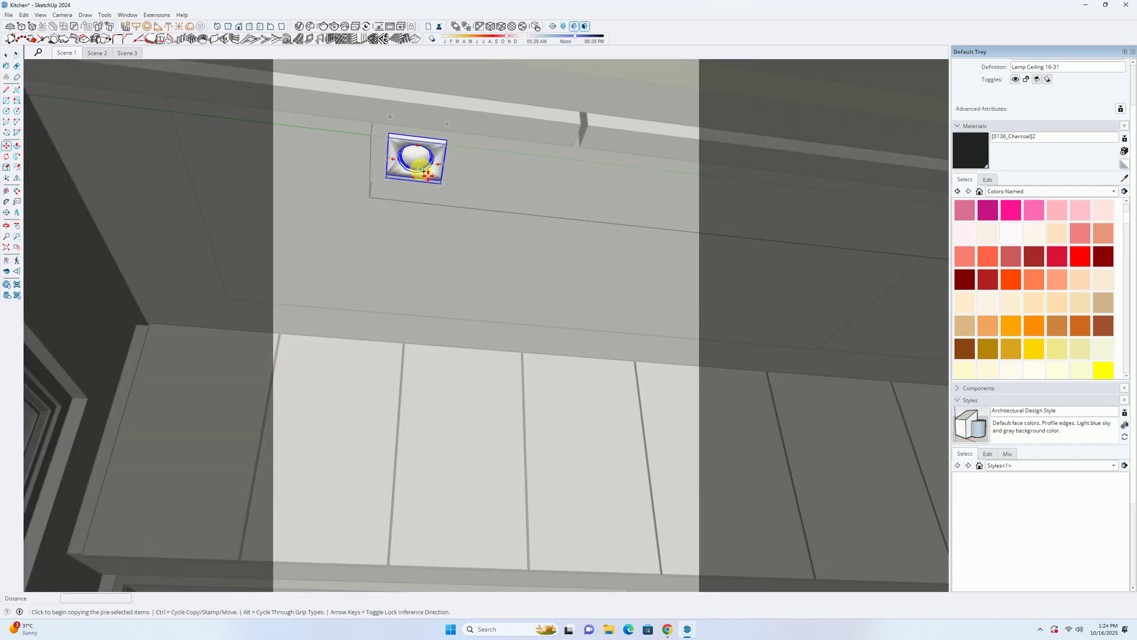
Step: Copy the kitchen ceiling spotlight along the green axis onto the laundry ceiling, aligned with the middle of the ceiling edge
{"action": "left_click", "coordinate": [422, 166]}
{"action": "key", "text": "ctrl"}
{"action": "scroll", "coordinate": [314, 171], "scroll_direction": "down", "scroll_amount": 1}
{"action": "middle_click_drag", "start_coordinate": [314, 170], "coordinate": [464, 279]}
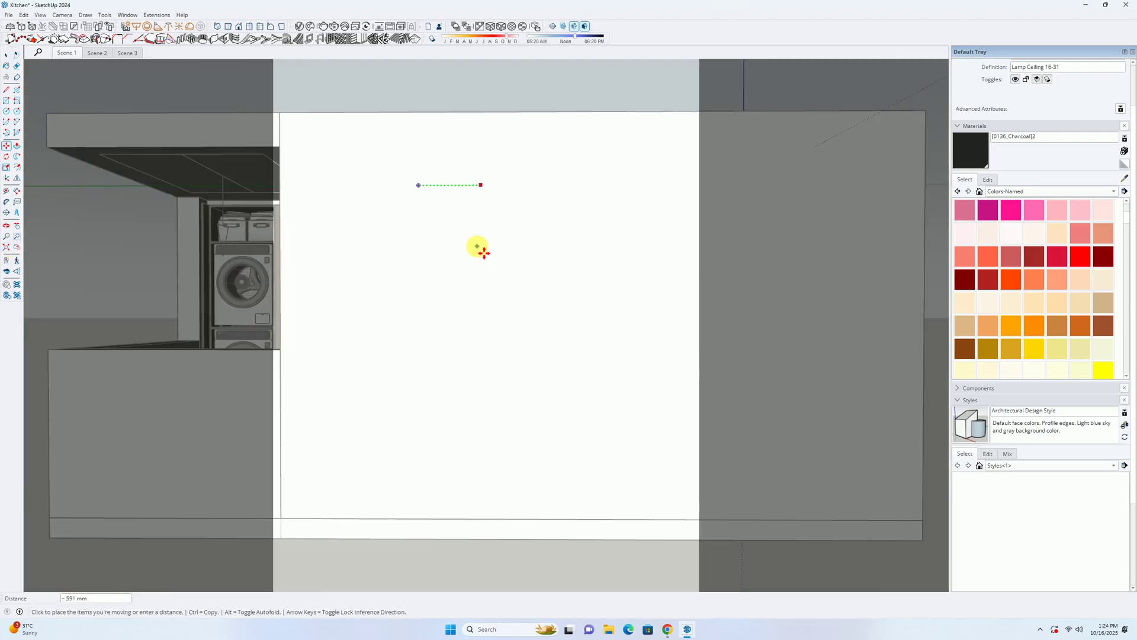
{"action": "scroll", "coordinate": [480, 248], "scroll_direction": "down", "scroll_amount": 1}
{"action": "middle_click_drag", "start_coordinate": [317, 231], "coordinate": [579, 218], "text": "shift"}
{"action": "scroll", "coordinate": [576, 217], "scroll_direction": "up", "scroll_amount": 2}
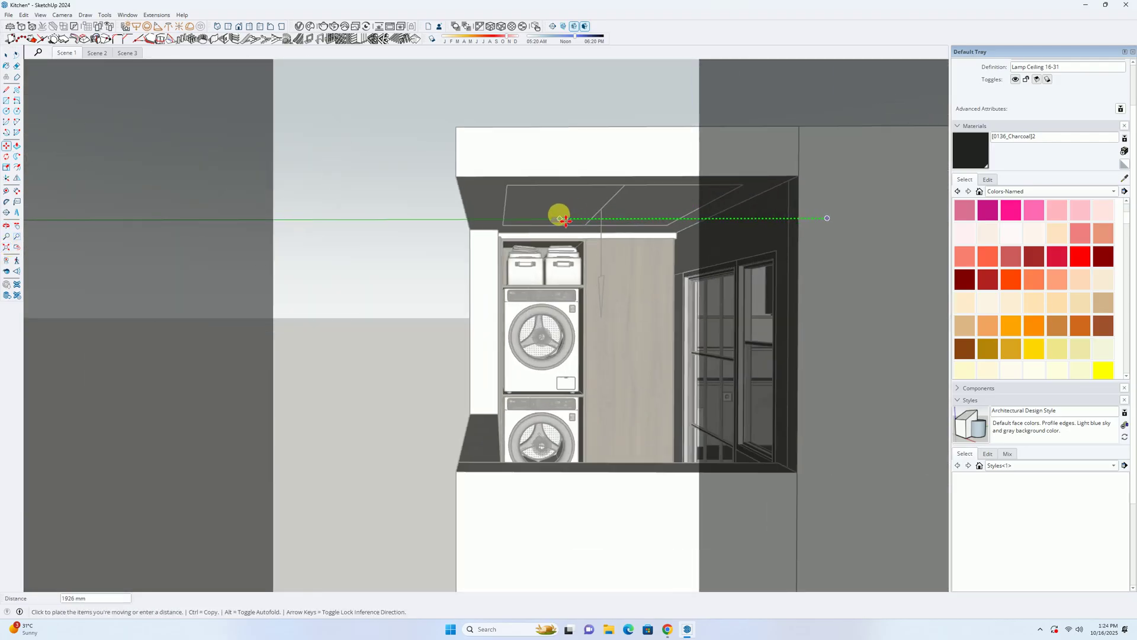
{"action": "scroll", "coordinate": [568, 221], "scroll_direction": "up", "scroll_amount": 1}
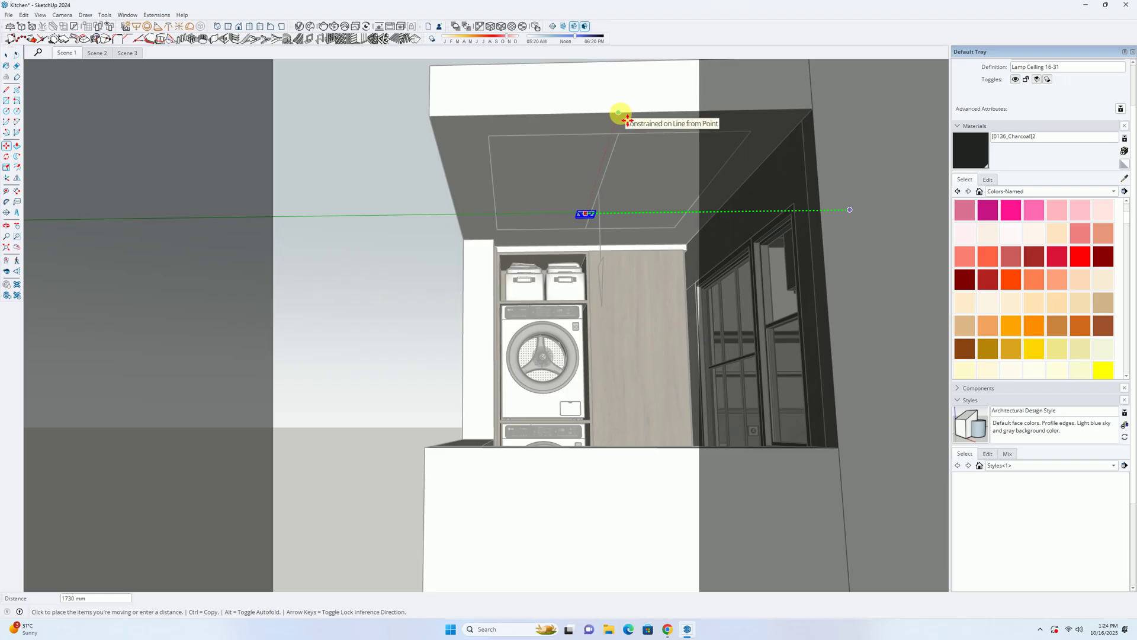
{"action": "left_click", "coordinate": [622, 115]}
Step: Move the laundry spotlight 300 mm along the red axis towards the side wall
{"action": "middle_click_drag", "start_coordinate": [585, 215], "coordinate": [507, 260]}
{"action": "left_click", "coordinate": [507, 260]}
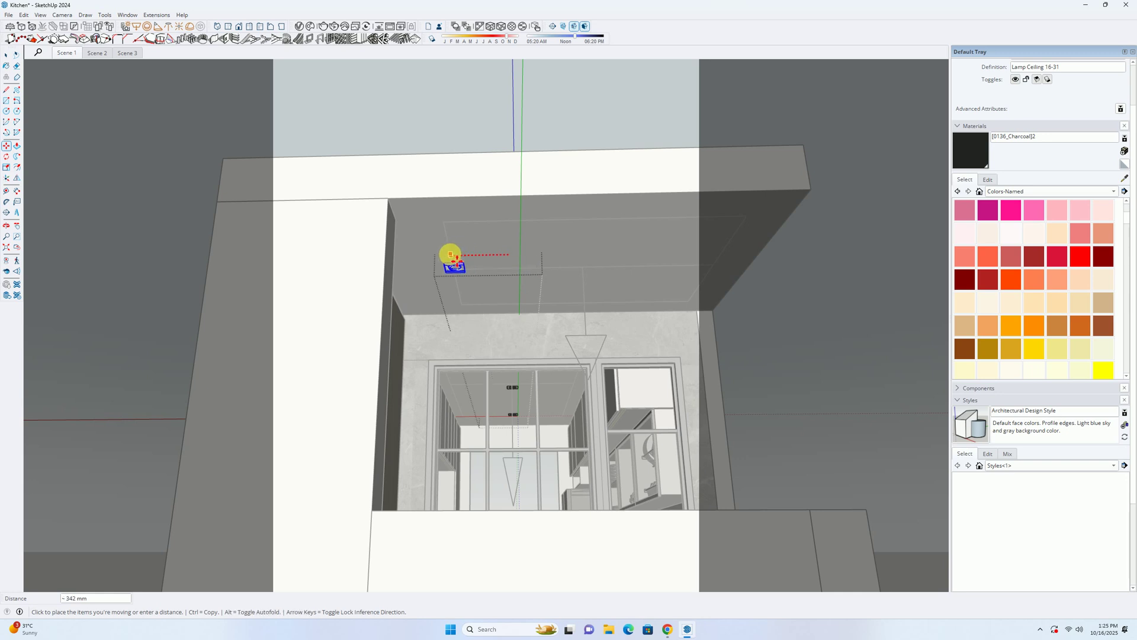
{"action": "type", "text": "300"}
{"action": "key", "text": "Return"}
Step: Create a flipped copy of the laundry ceiling spotlight across the ceiling's centre with the Flip tool
{"action": "key", "text": "space"}
{"action": "scroll", "coordinate": [468, 270], "scroll_direction": "up", "scroll_amount": 2}
{"action": "key", "text": "m"}
{"action": "left_click", "coordinate": [17, 178]}
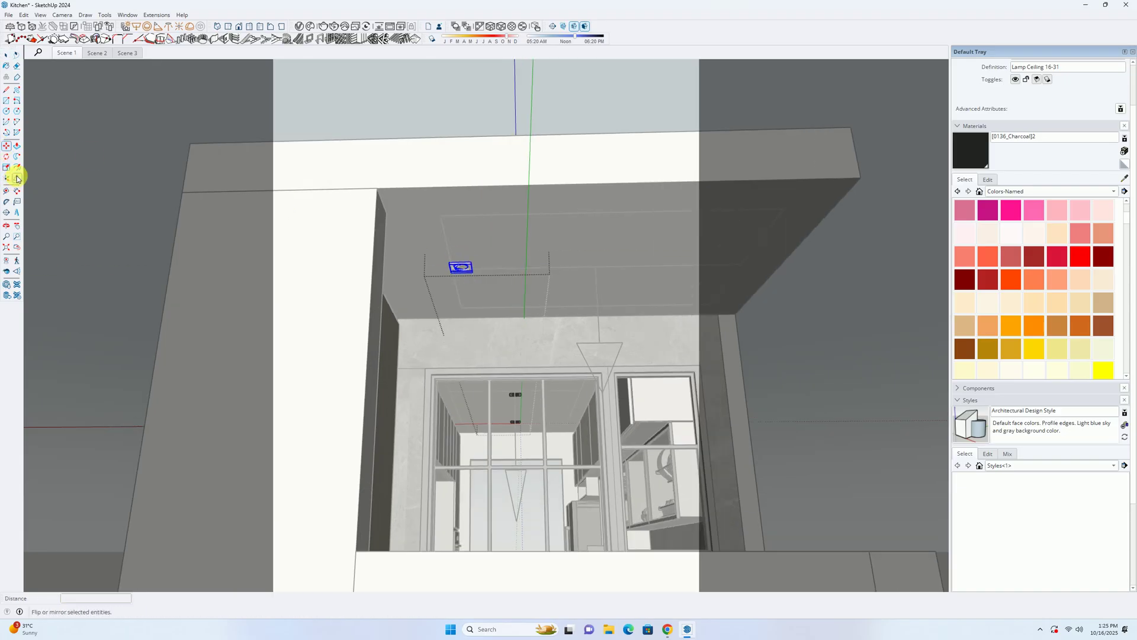
{"action": "left_click_drag", "start_coordinate": [466, 310], "coordinate": [531, 277]}
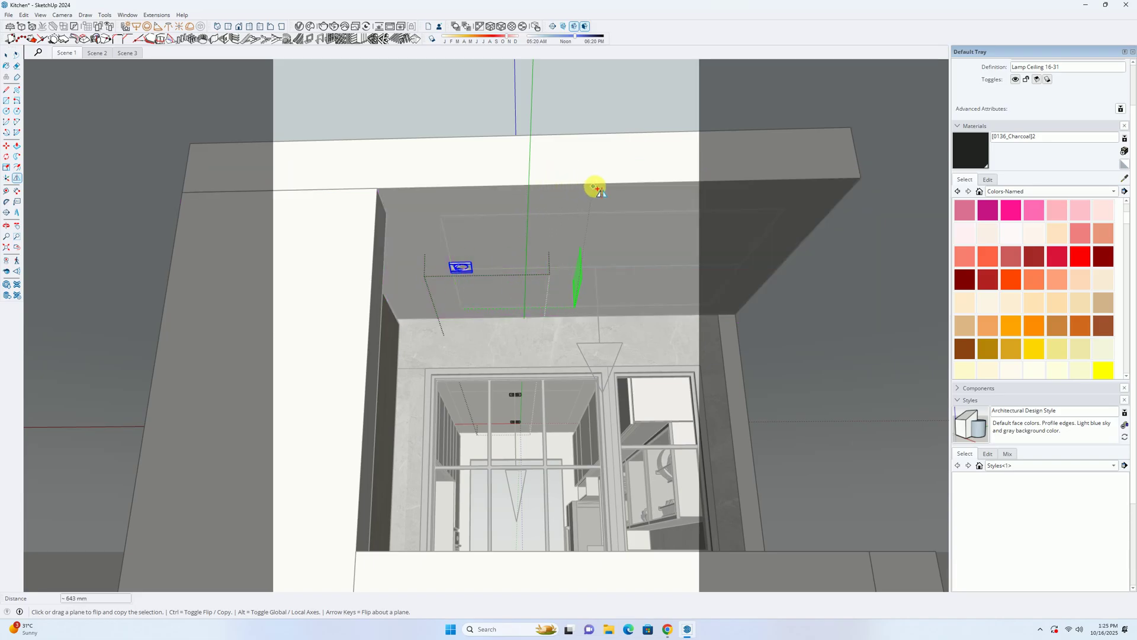
{"action": "left_click_drag", "start_coordinate": [521, 184], "coordinate": [521, 189]}
Step: Move the flipped spotlight copy 450 mm along the red axis, away from the first laundry spotlight
{"action": "key", "text": "m"}
{"action": "middle_click_drag", "start_coordinate": [564, 254], "coordinate": [457, 248]}
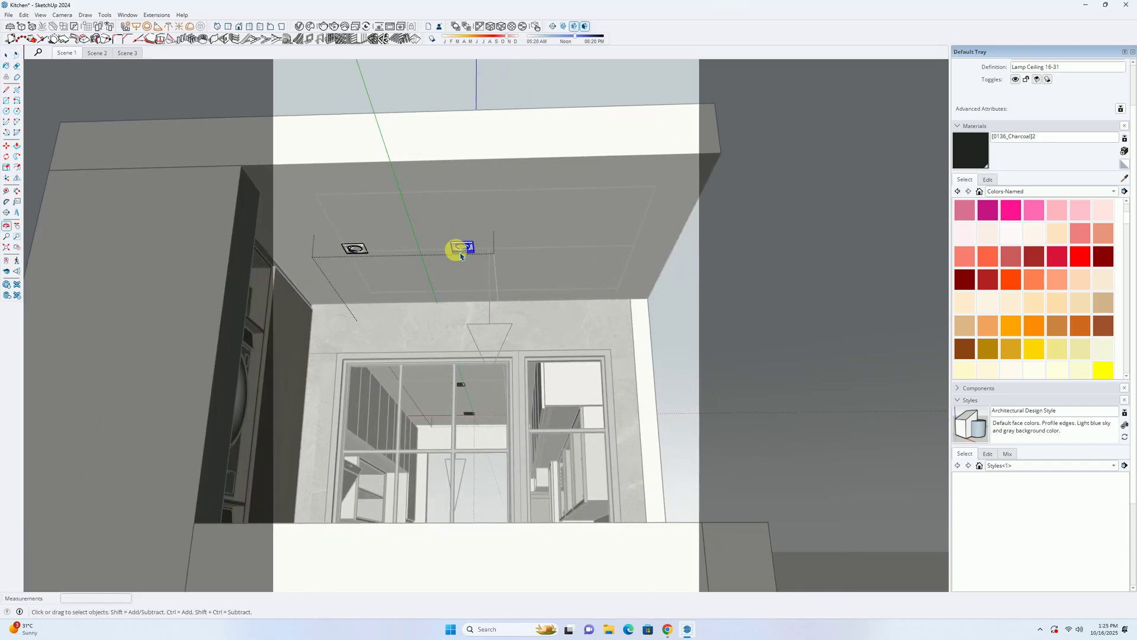
{"action": "left_click", "coordinate": [464, 252]}
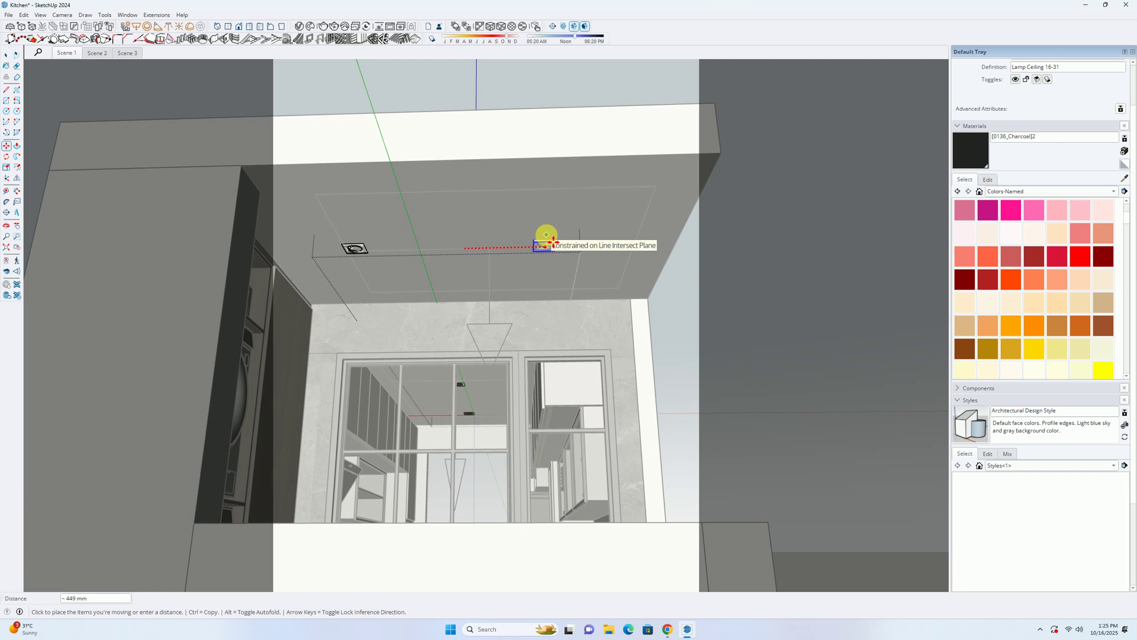
{"action": "type", "text": "450"}
{"action": "key", "text": "Return"}
{"action": "key", "text": "space"}
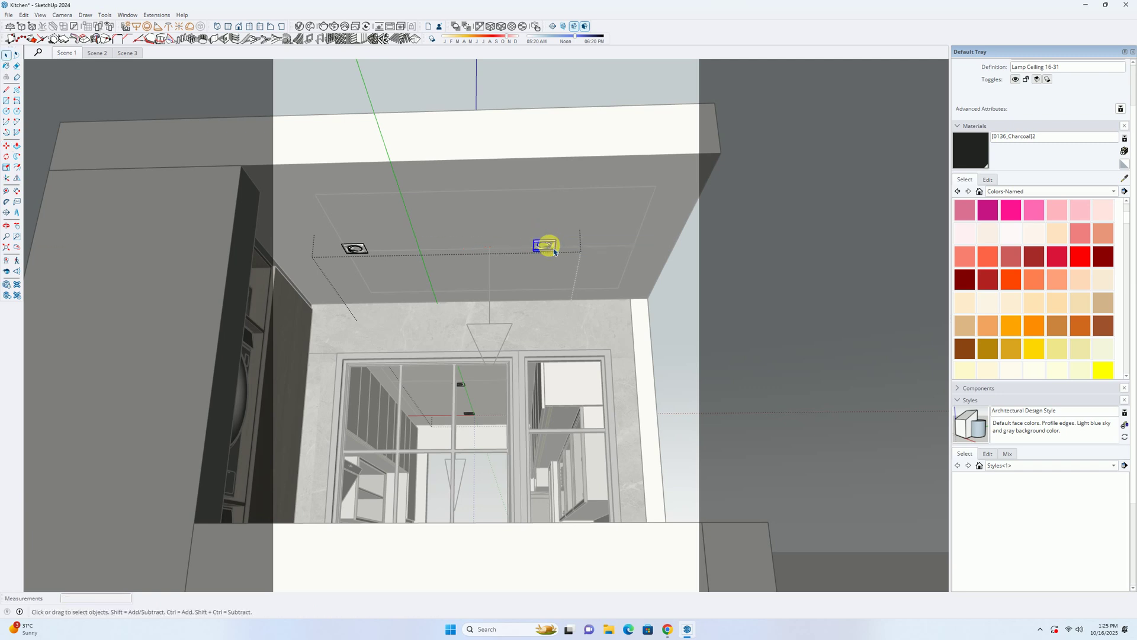
{"action": "left_click", "coordinate": [17, 178]}
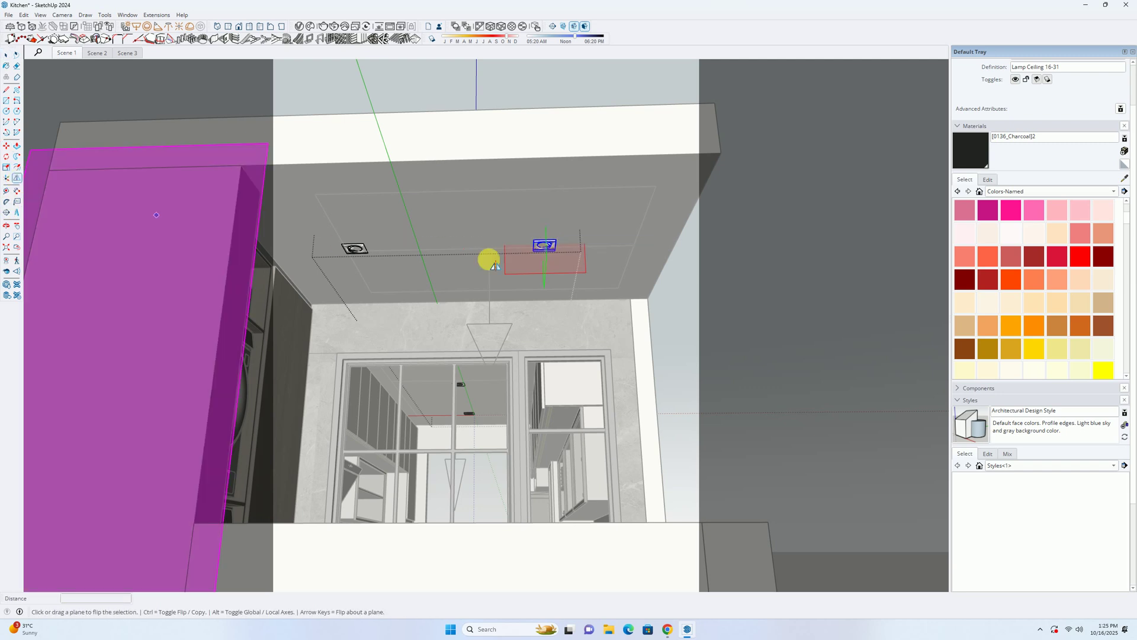
{"action": "key", "text": "space"}
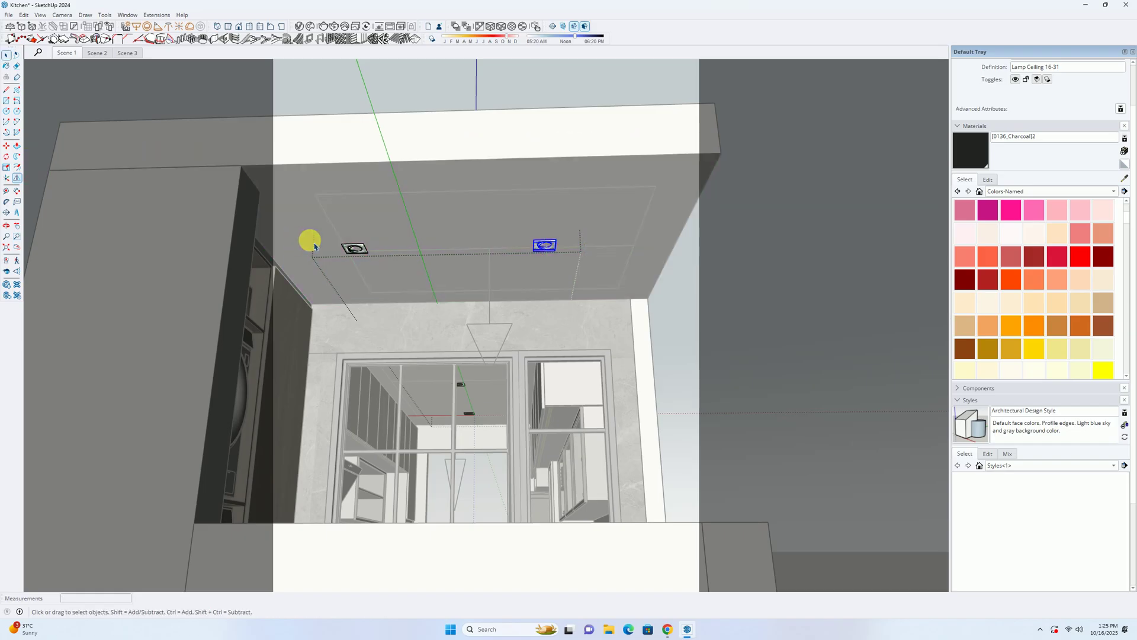
{"action": "left_click", "coordinate": [16, 178]}
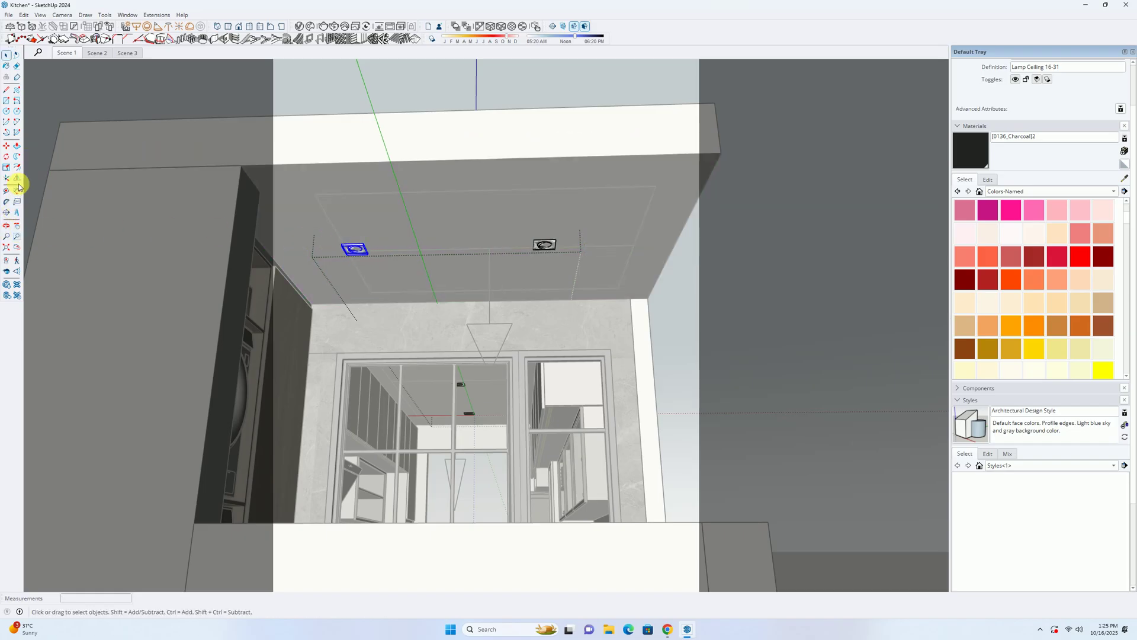
{"action": "key", "text": "space"}
Step: Open the laundry ceiling group and place two perpendicular guides through the middle of the ceiling's underside
{"action": "scroll", "coordinate": [379, 267], "scroll_direction": "up", "scroll_amount": 2}
{"action": "scroll", "coordinate": [414, 265], "scroll_direction": "down", "scroll_amount": 8}
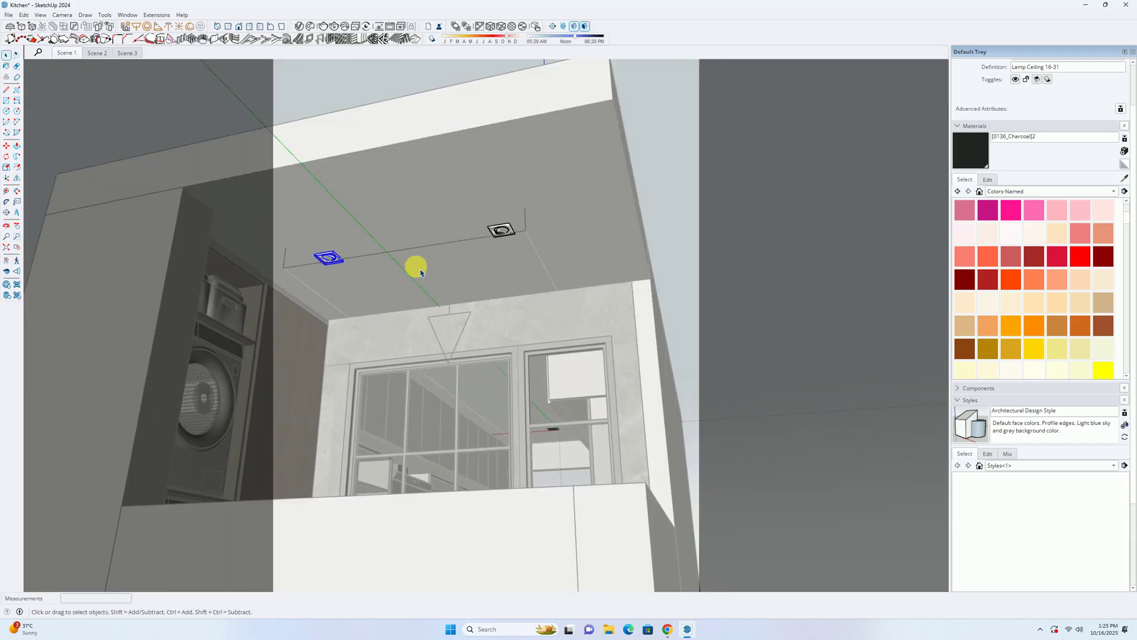
{"action": "double_click", "coordinate": [355, 273]}
{"action": "scroll", "coordinate": [379, 269], "scroll_direction": "up", "scroll_amount": 6}
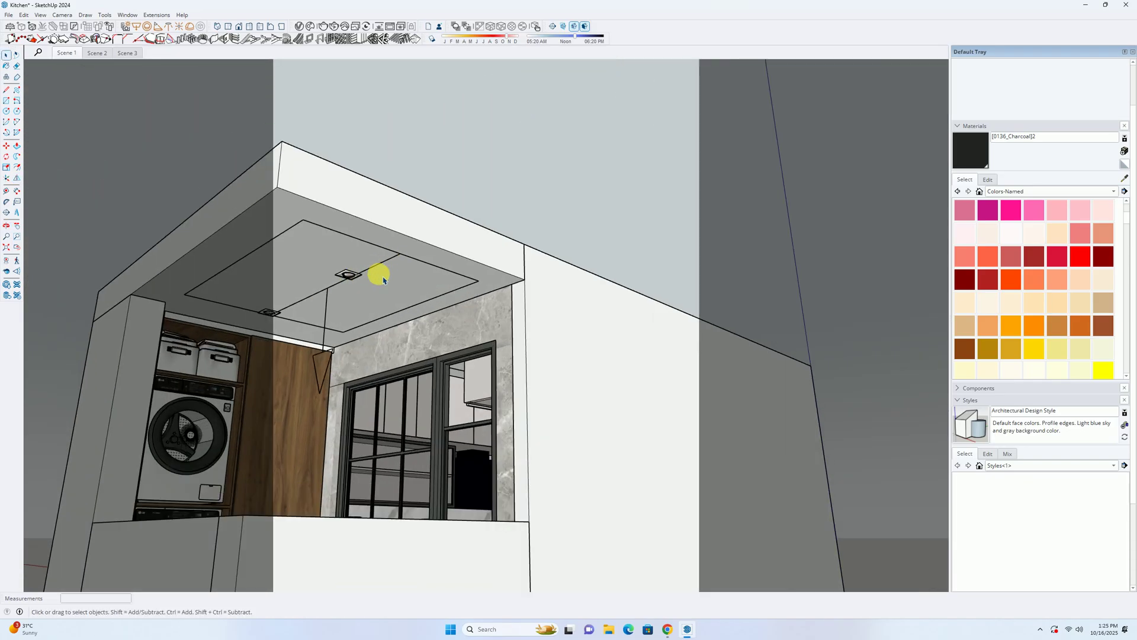
{"action": "key", "text": "t"}
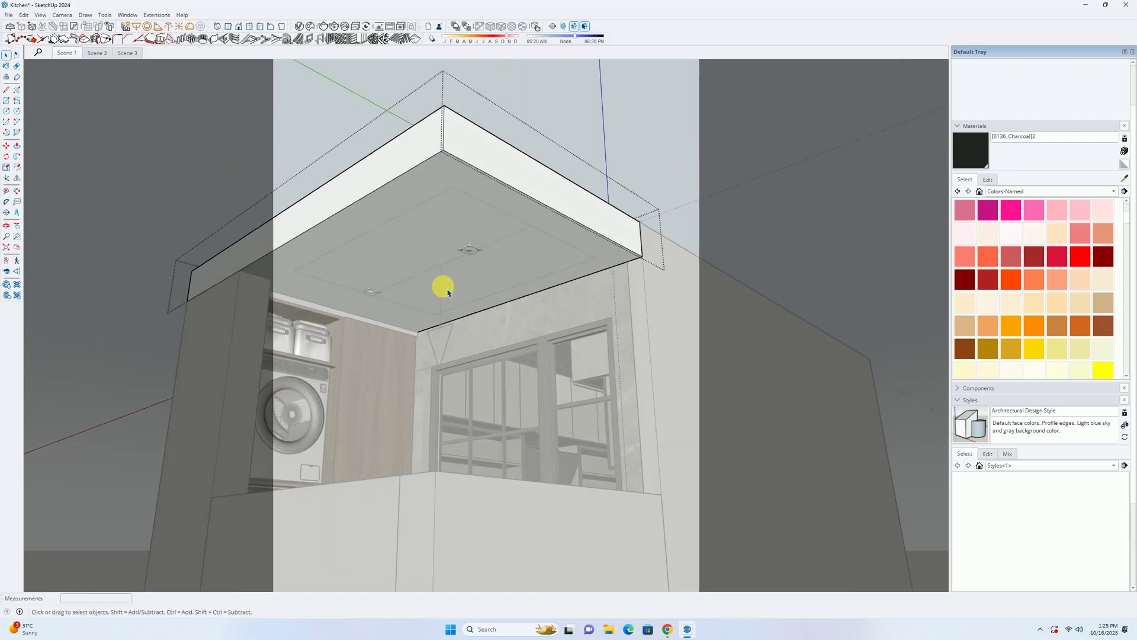
{"action": "left_click", "coordinate": [496, 178]}
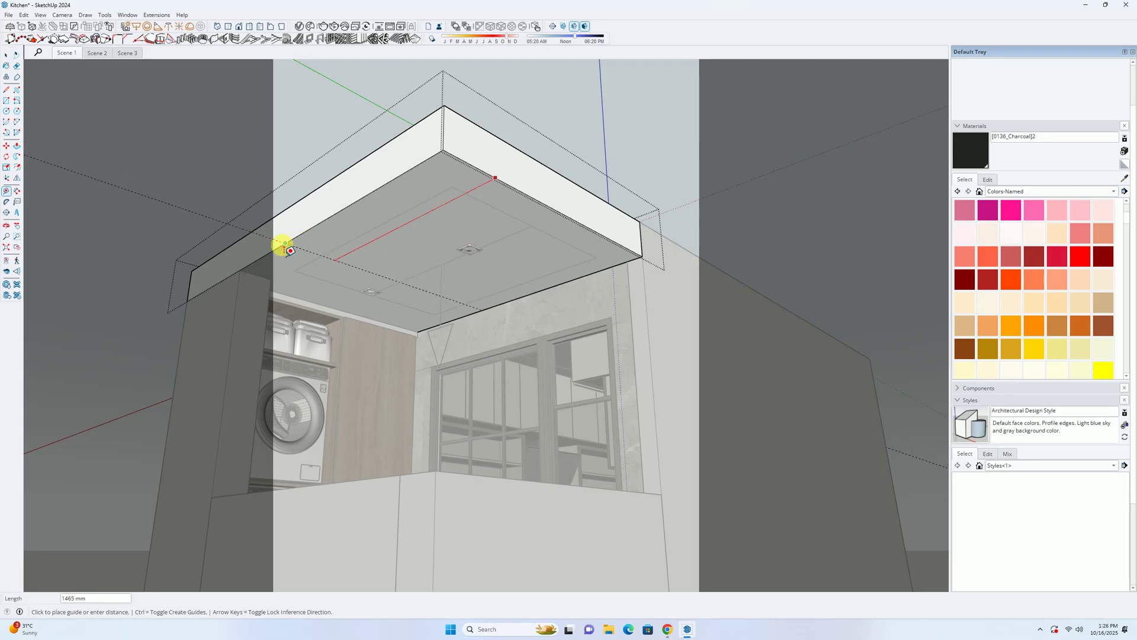
{"action": "left_click", "coordinate": [289, 252]}
{"action": "middle_click_drag", "start_coordinate": [300, 249], "coordinate": [183, 224]}
{"action": "left_click", "coordinate": [169, 218]}
{"action": "left_click", "coordinate": [310, 208]}
Step: Place guides 60 mm to each side of the centre guide that runs through both laundry spotlights
{"action": "middle_click_drag", "start_coordinate": [292, 250], "coordinate": [375, 246]}
{"action": "scroll", "coordinate": [375, 246], "scroll_direction": "up", "scroll_amount": 5}
{"action": "left_click", "coordinate": [354, 217]}
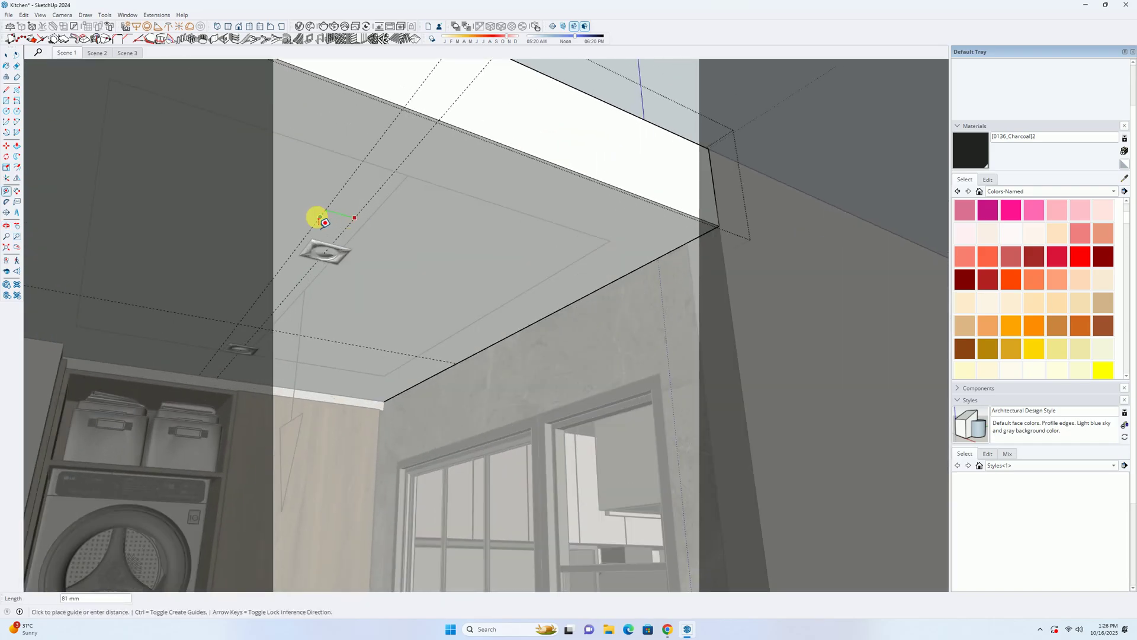
{"action": "type", "text": "60"}
{"action": "key", "text": "Return"}
{"action": "left_click", "coordinate": [353, 220]}
{"action": "type", "text": "60"}
{"action": "key", "text": "Return"}
Step: Offset the crosswise middle guide to the centre of the spotlight nearest the washing machine and add guides 60 mm either side of it
{"action": "middle_click_drag", "start_coordinate": [350, 250], "coordinate": [625, 177]}
{"action": "left_click", "coordinate": [353, 260]}
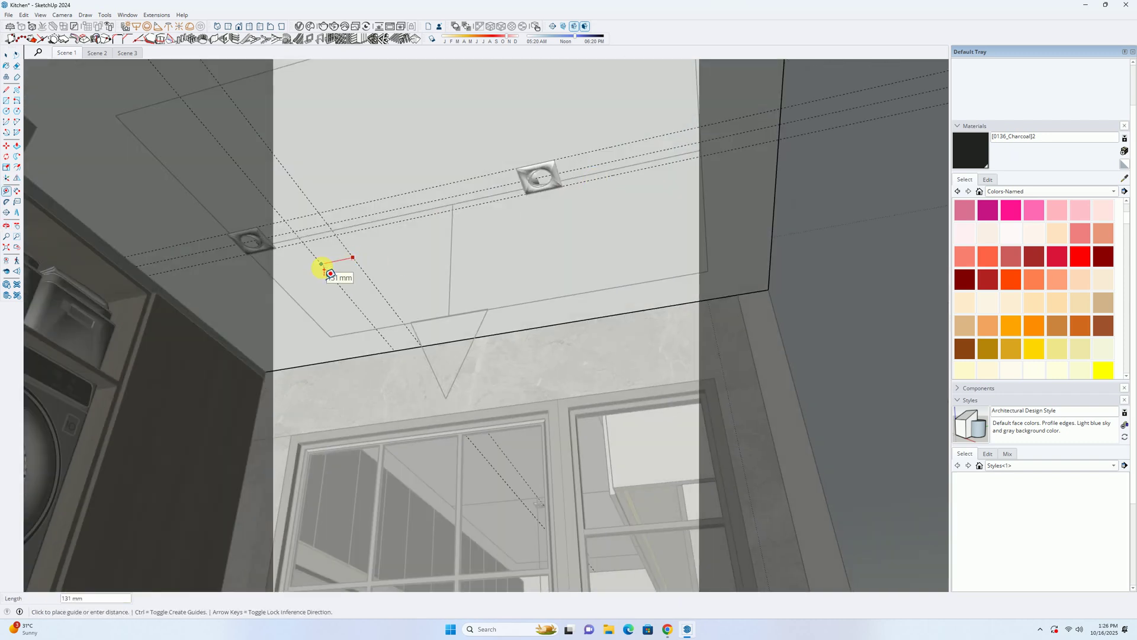
{"action": "key", "text": "Return"}
{"action": "middle_click_drag", "start_coordinate": [307, 272], "coordinate": [400, 262]}
{"action": "left_click", "coordinate": [401, 262]}
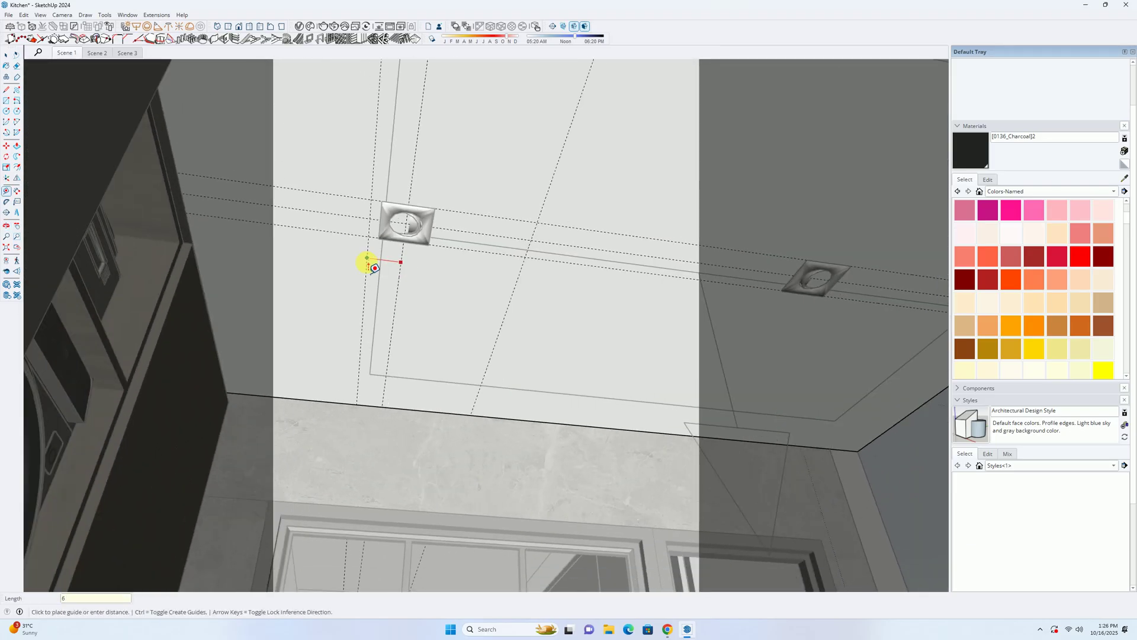
{"action": "key", "text": "Return"}
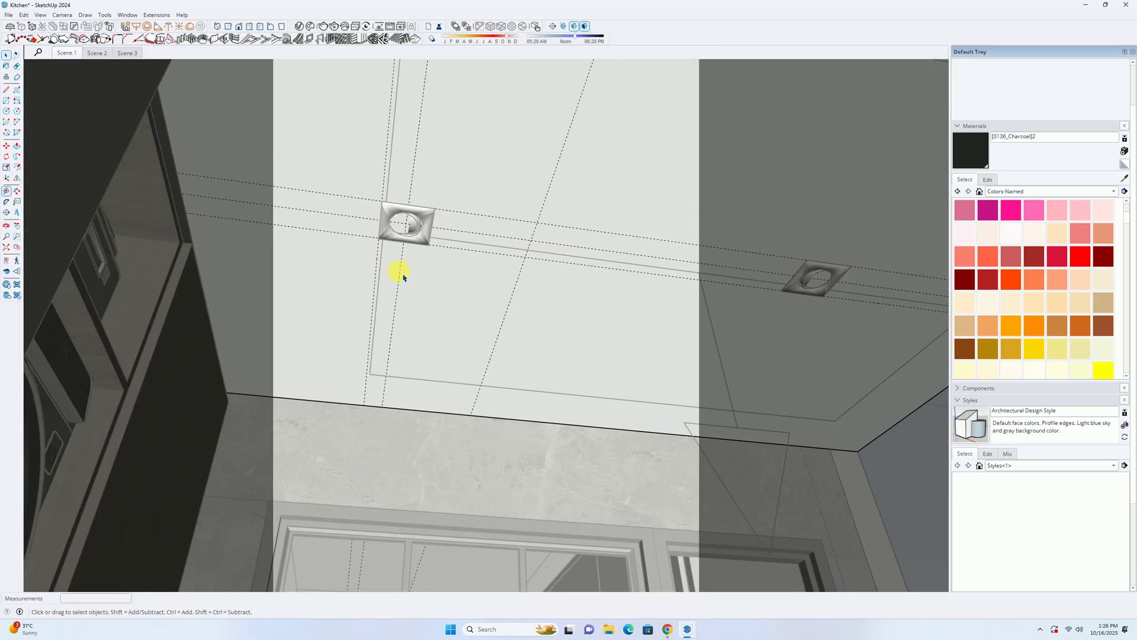
{"action": "left_click", "coordinate": [400, 268]}
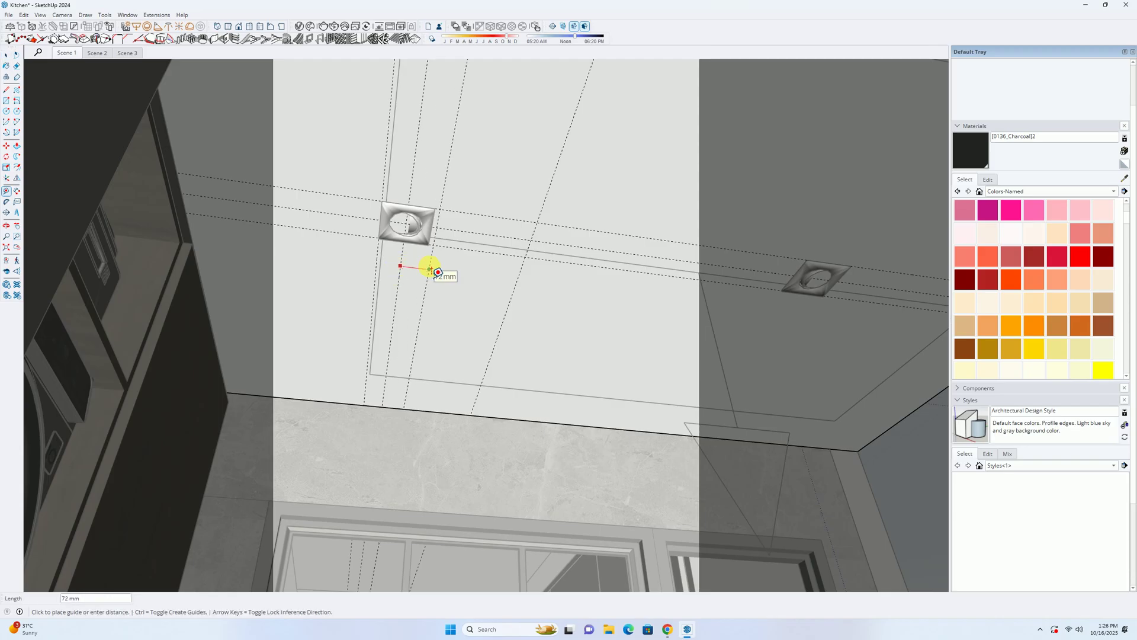
{"action": "key", "text": "Return"}
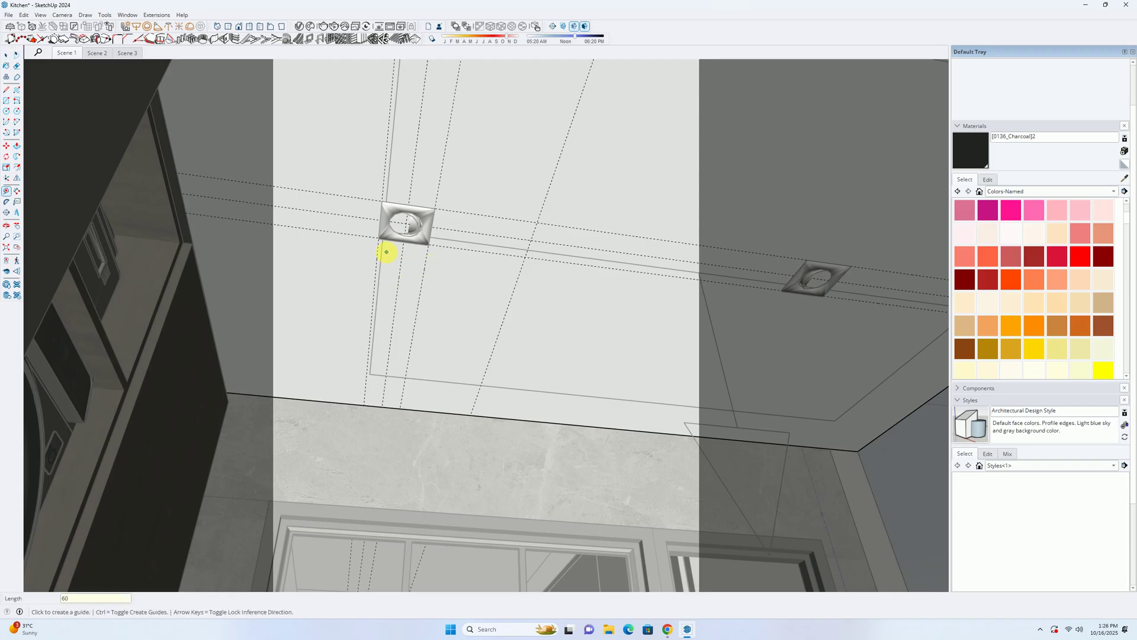
Step: Draw a rectangle on the ceiling face between the outer guide intersections around the spotlight nearest the washing machine
{"action": "key", "text": "r"}
{"action": "scroll", "coordinate": [396, 211], "scroll_direction": "up", "scroll_amount": 2}
{"action": "left_click", "coordinate": [377, 196]}
{"action": "left_click", "coordinate": [445, 260]}
{"action": "key", "text": "space"}
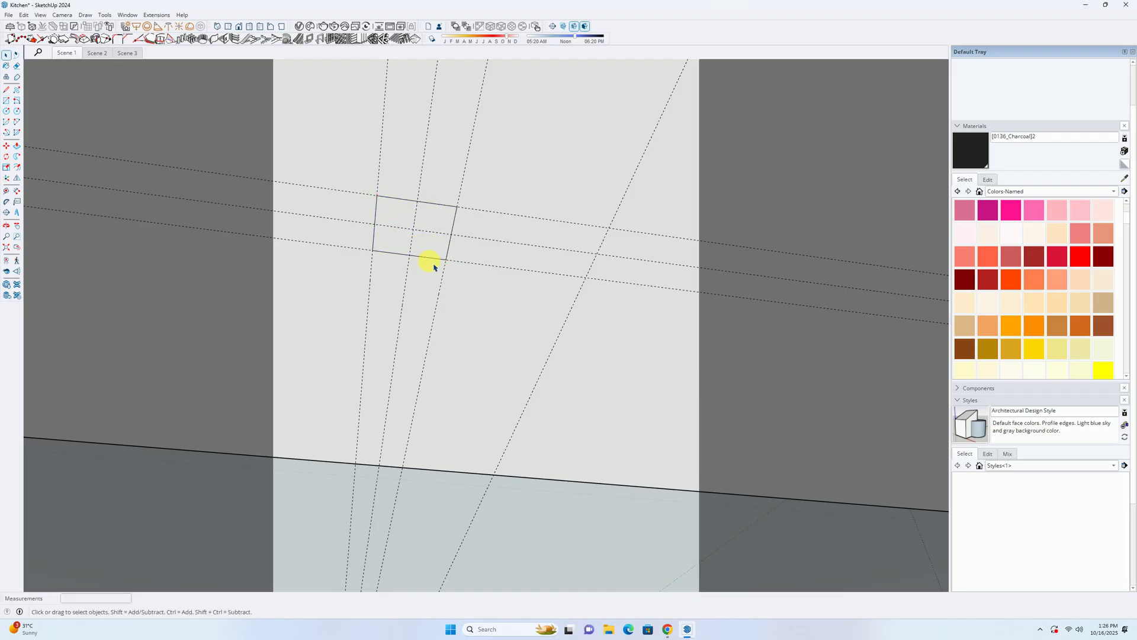
Step: Copy the spotlight rectangle along the red axis, then shift the copy another 450 mm to match the second laundry spotlight
{"action": "left_click", "coordinate": [399, 233]}
{"action": "middle_click_drag", "start_coordinate": [399, 233], "coordinate": [332, 256]}
{"action": "key", "text": "m"}
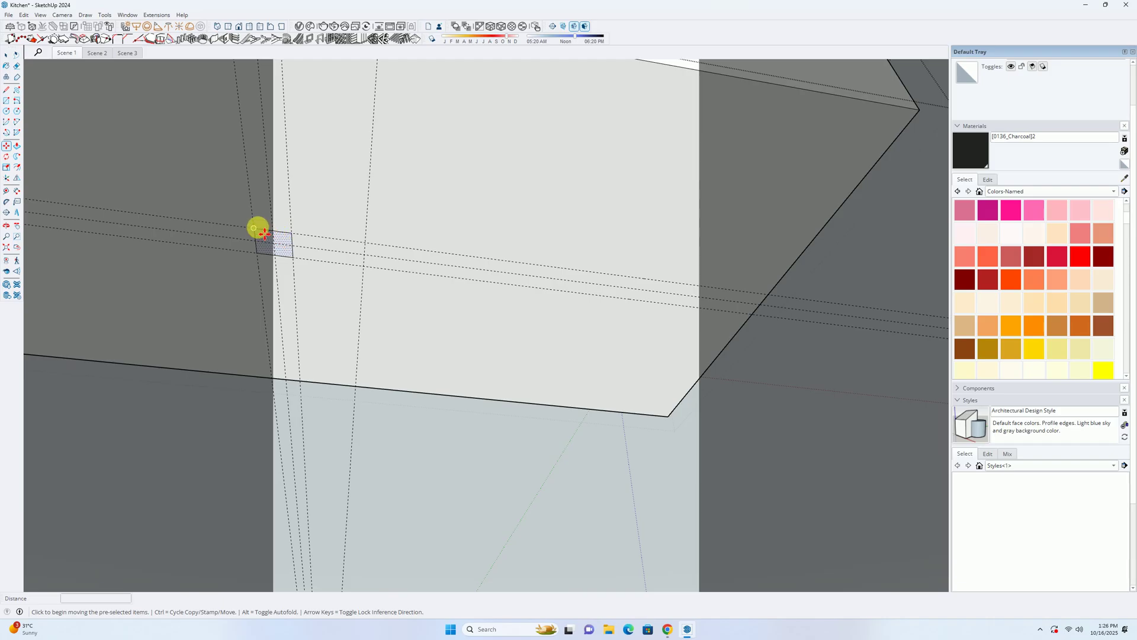
{"action": "left_click", "coordinate": [278, 236]}
{"action": "key", "text": "ctrl"}
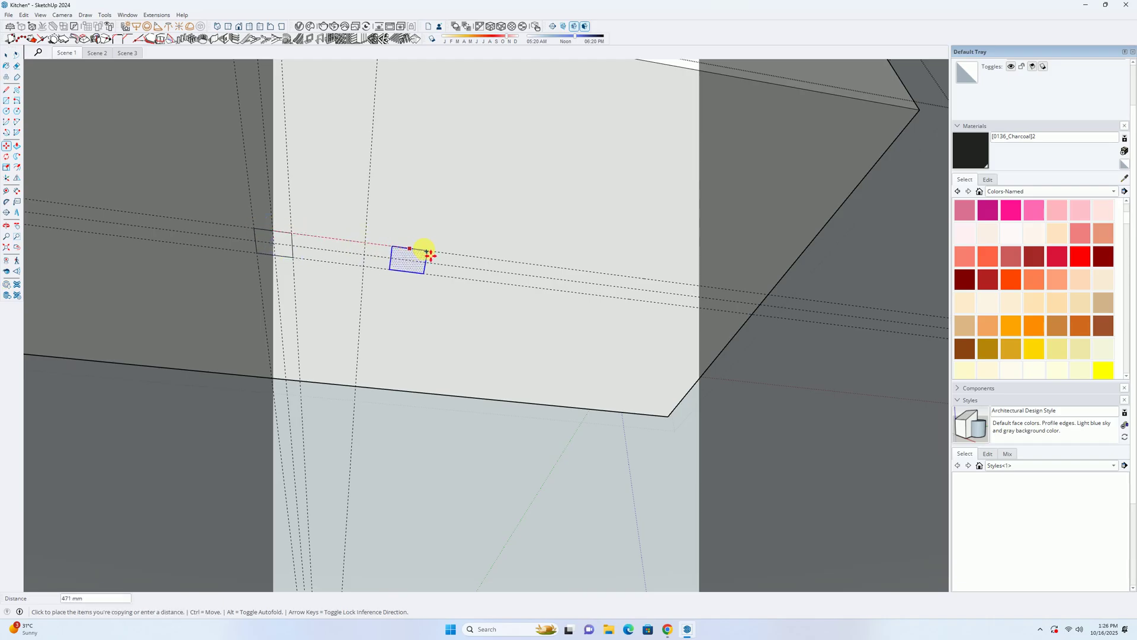
{"action": "key", "text": "Return"}
{"action": "left_click", "coordinate": [452, 254]}
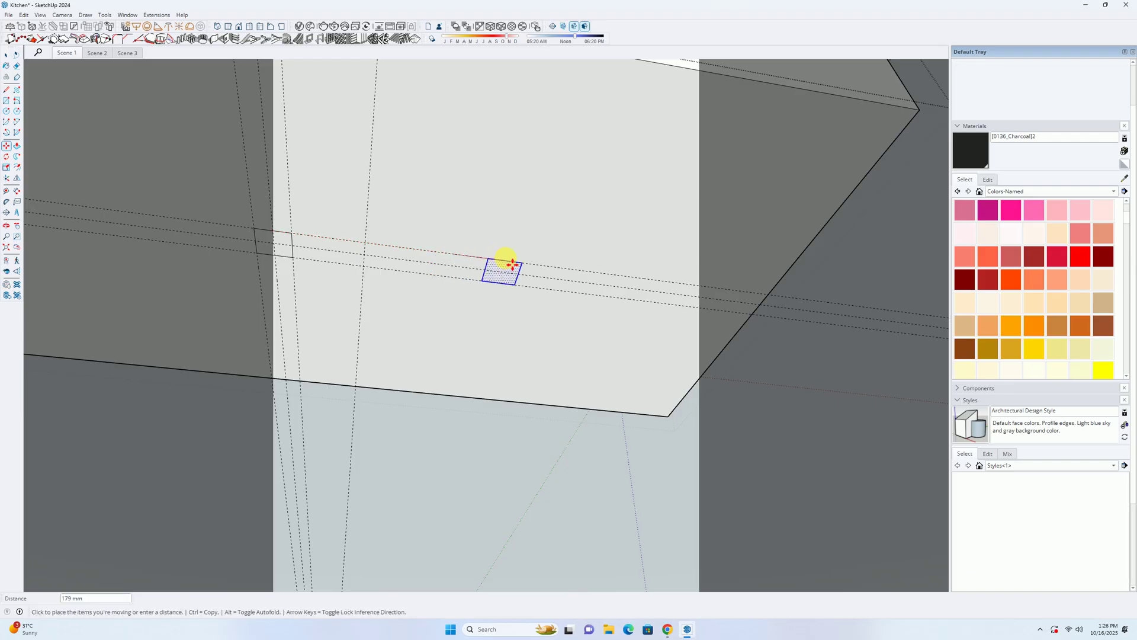
{"action": "type", "text": "45"}
{"action": "key", "text": "Return"}
{"action": "middle_click_drag", "start_coordinate": [510, 261], "coordinate": [501, 291]}
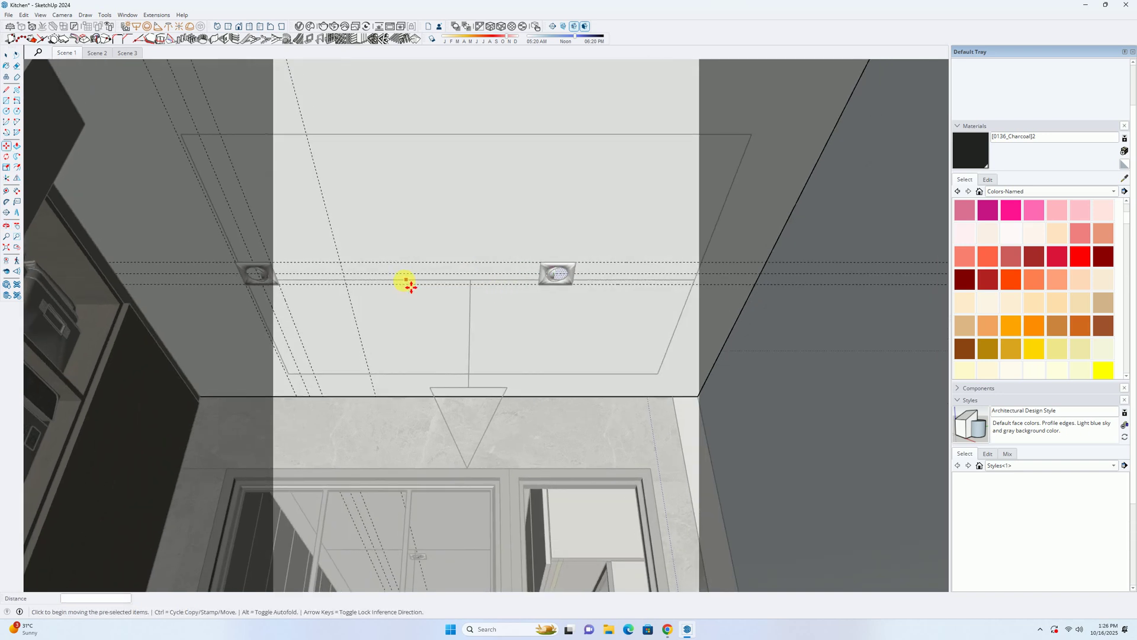
Step: Push both spotlight rectangles up into the laundry ceiling to form recesses for the lamps
{"action": "key", "text": "space"}
{"action": "key", "text": "p"}
{"action": "left_click", "coordinate": [557, 274]}
{"action": "left_click", "coordinate": [561, 277]}
{"action": "scroll", "coordinate": [324, 281], "scroll_direction": "down", "scroll_amount": 1}
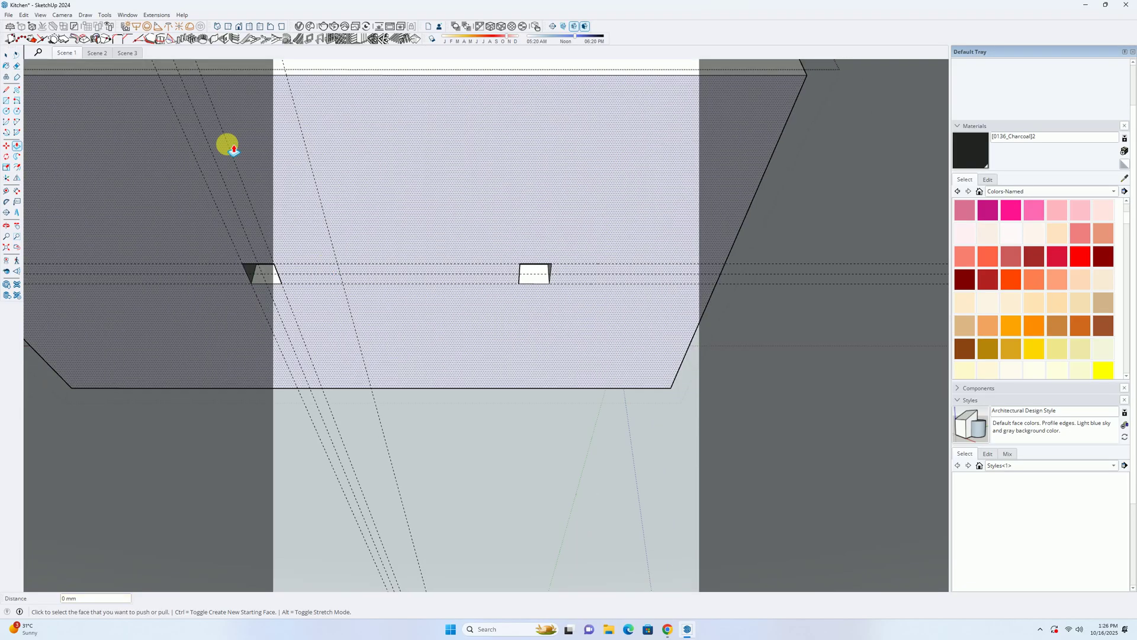
Step: Delete all guides and close the laundry ceiling group
{"action": "left_click", "coordinate": [24, 15]}
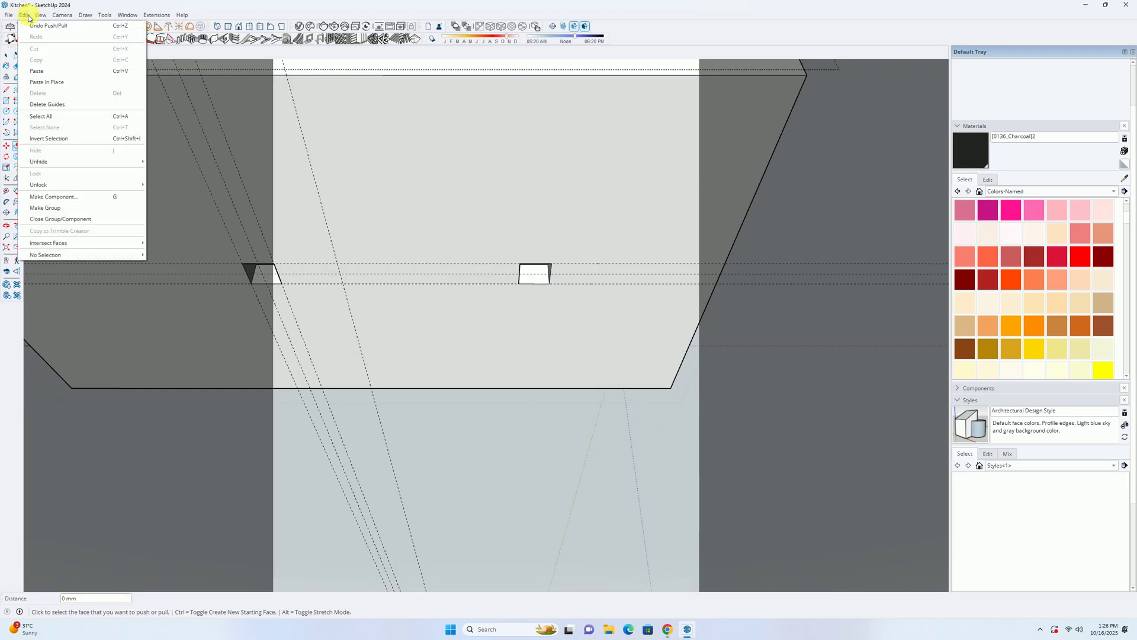
{"action": "left_click", "coordinate": [41, 104]}
{"action": "key", "text": "Escape"}
Step: Cut the two laundry spotlights out of the kitchen ceiling light group and paste them in place outside it
{"action": "left_click", "coordinate": [274, 279]}
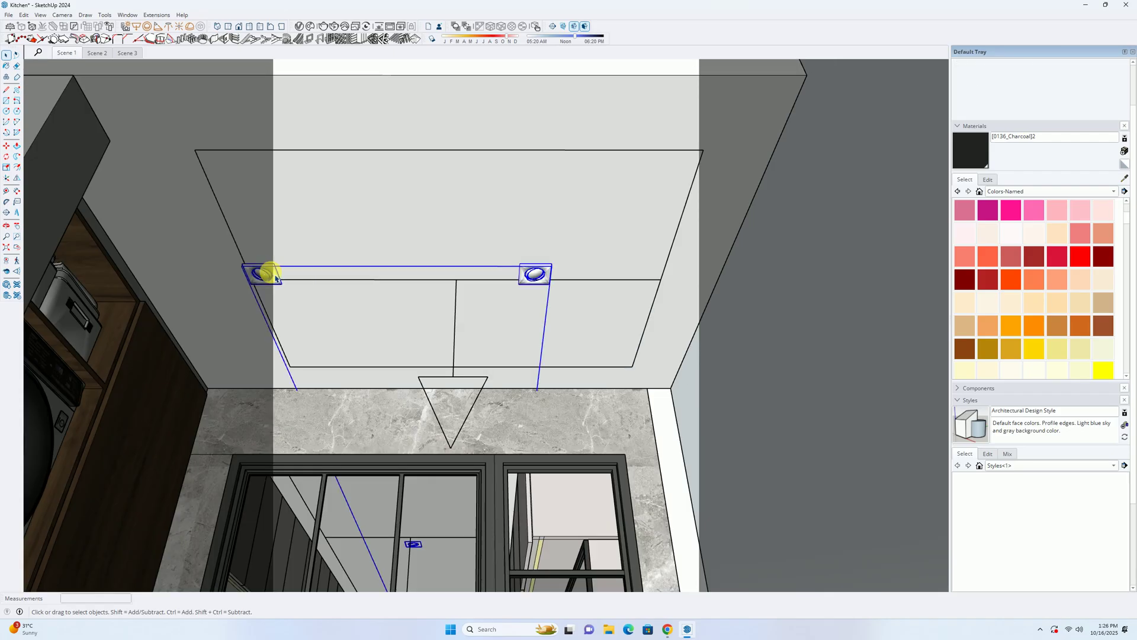
{"action": "double_click", "coordinate": [536, 276]}
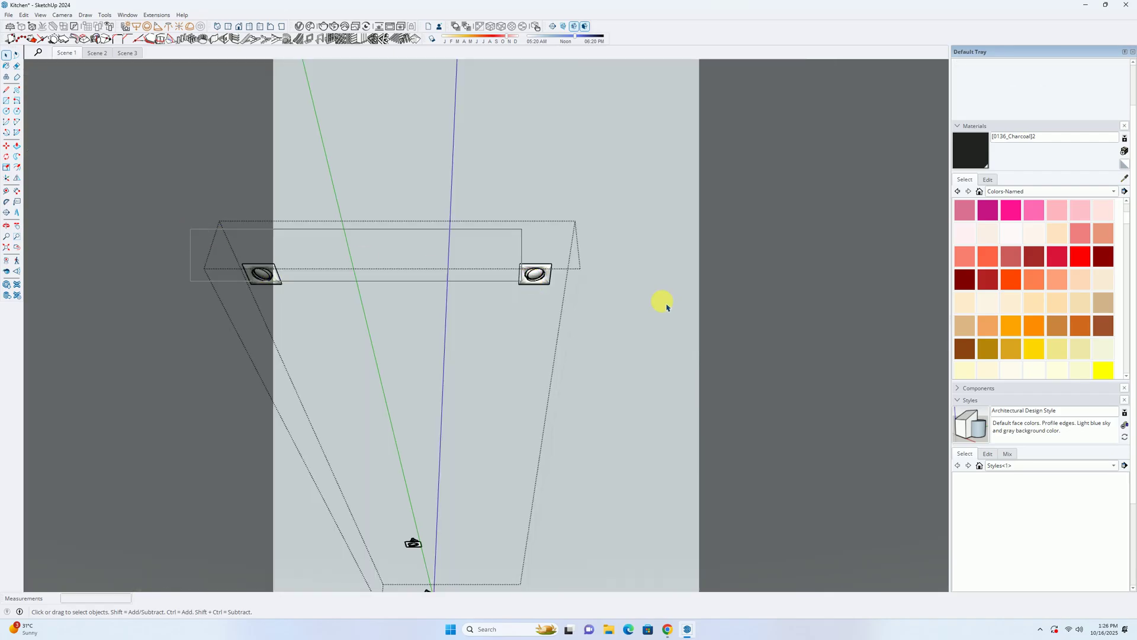
{"action": "key", "text": "ctrl+a"}
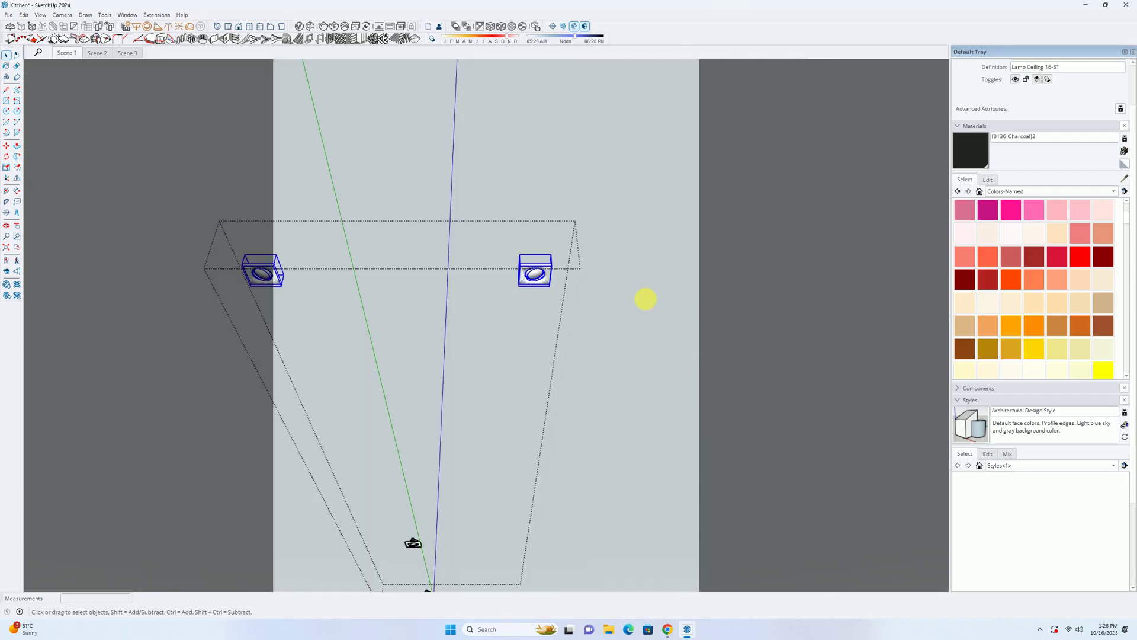
{"action": "left_click", "coordinate": [646, 299]}
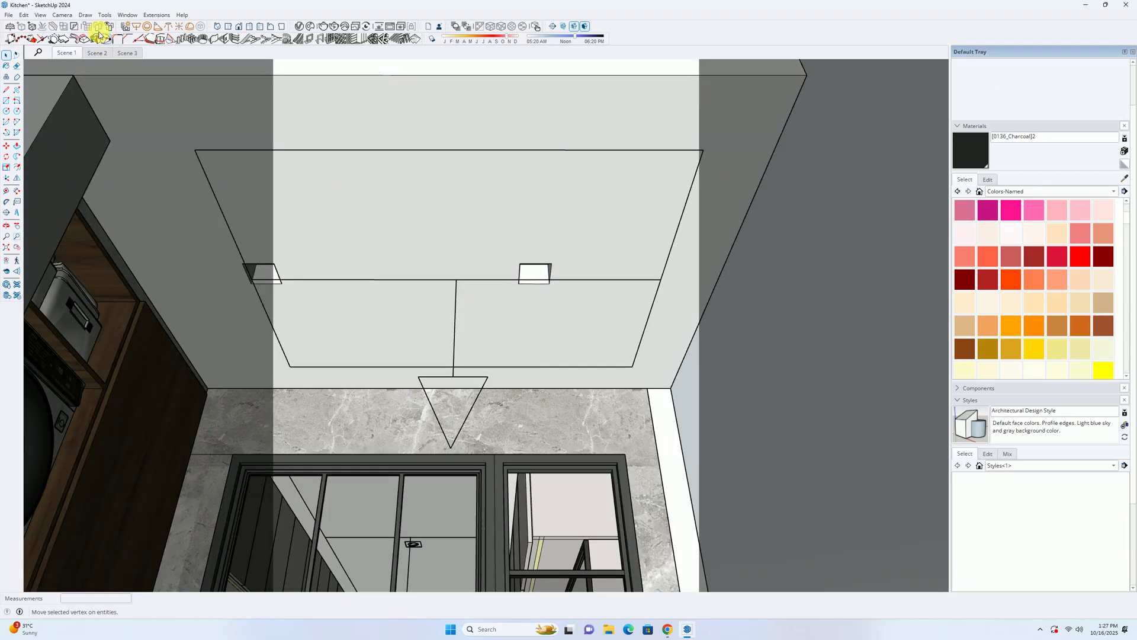
{"action": "left_click", "coordinate": [25, 13]}
{"action": "left_click", "coordinate": [55, 83]}
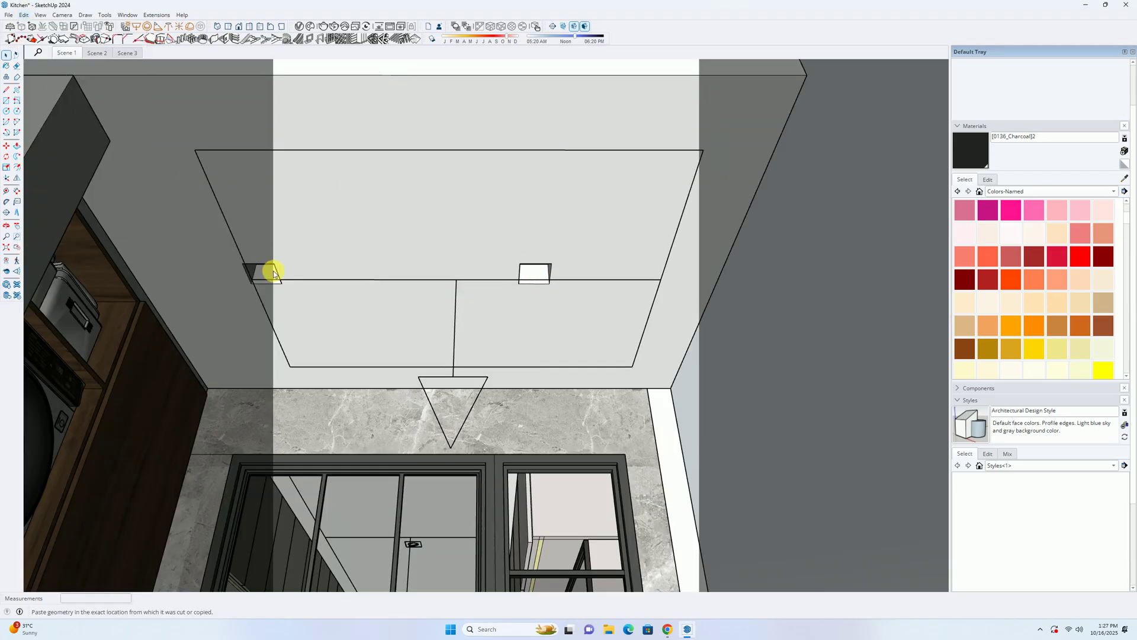
Step: Group the two pasted laundry spotlights and unhide the black-framed glazing around the laundry area
{"action": "left_click", "coordinate": [268, 280]}
{"action": "right_click", "coordinate": [264, 275]}
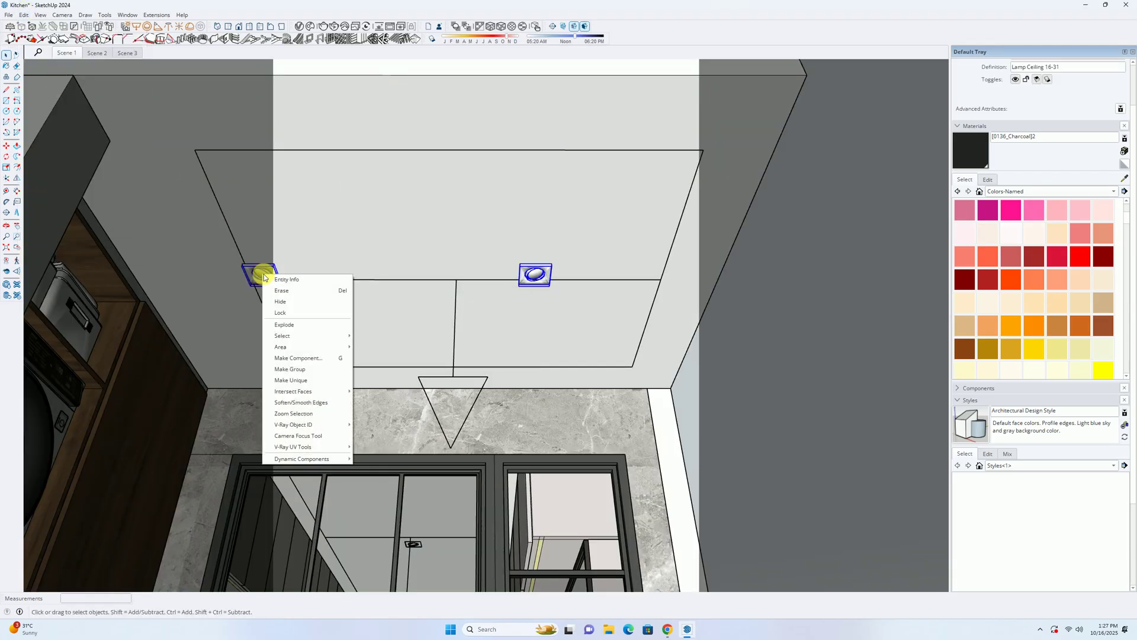
{"action": "left_click", "coordinate": [292, 372]}
{"action": "scroll", "coordinate": [546, 318], "scroll_direction": "down", "scroll_amount": 3}
{"action": "left_click", "coordinate": [672, 343]}
{"action": "middle_click_drag", "start_coordinate": [672, 342], "coordinate": [320, 326]}
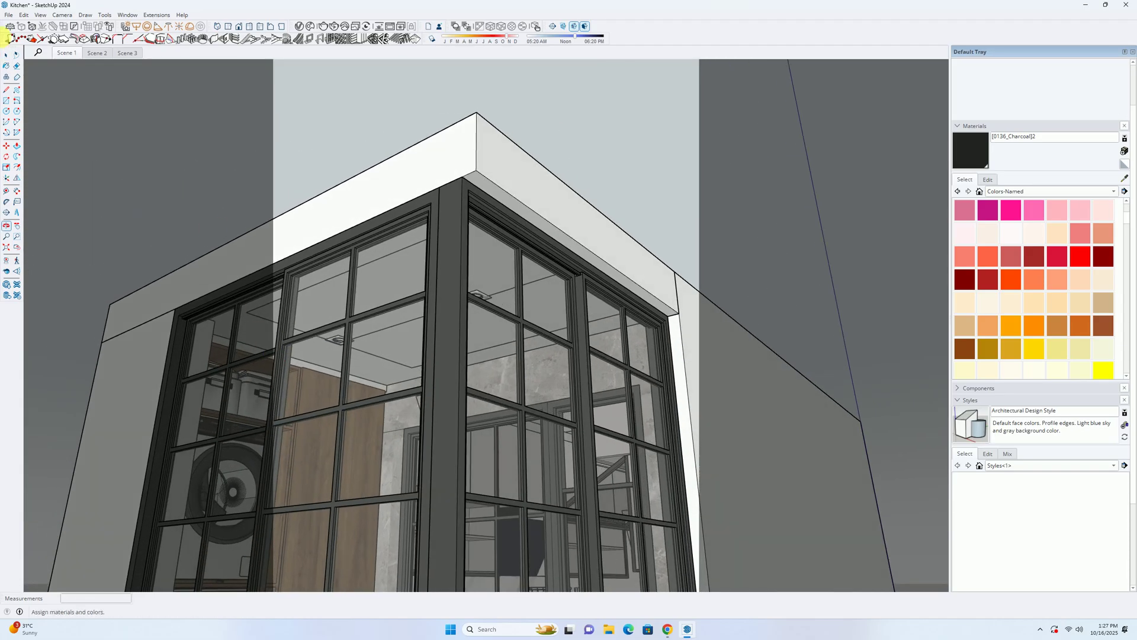
Step: Set the Lamp Ceiling 16-31 light intensity multiplier to 50 and close the V-Ray Asset Editor
{"action": "left_click", "coordinate": [300, 26]}
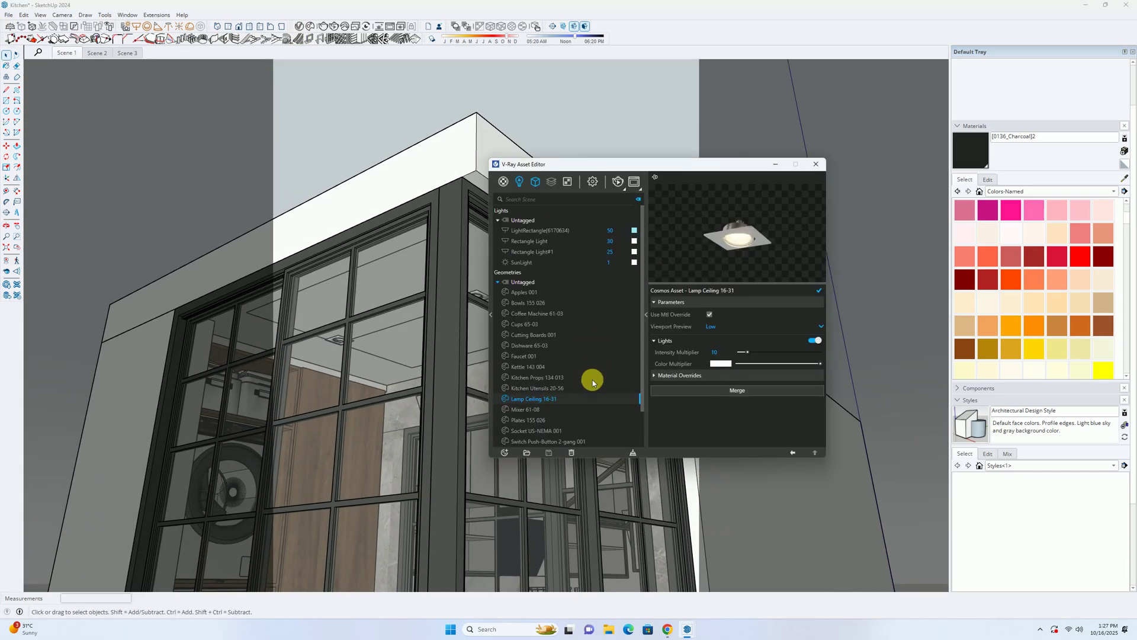
{"action": "left_click", "coordinate": [718, 353]}
{"action": "type", "text": "50"}
{"action": "key", "text": "Return"}
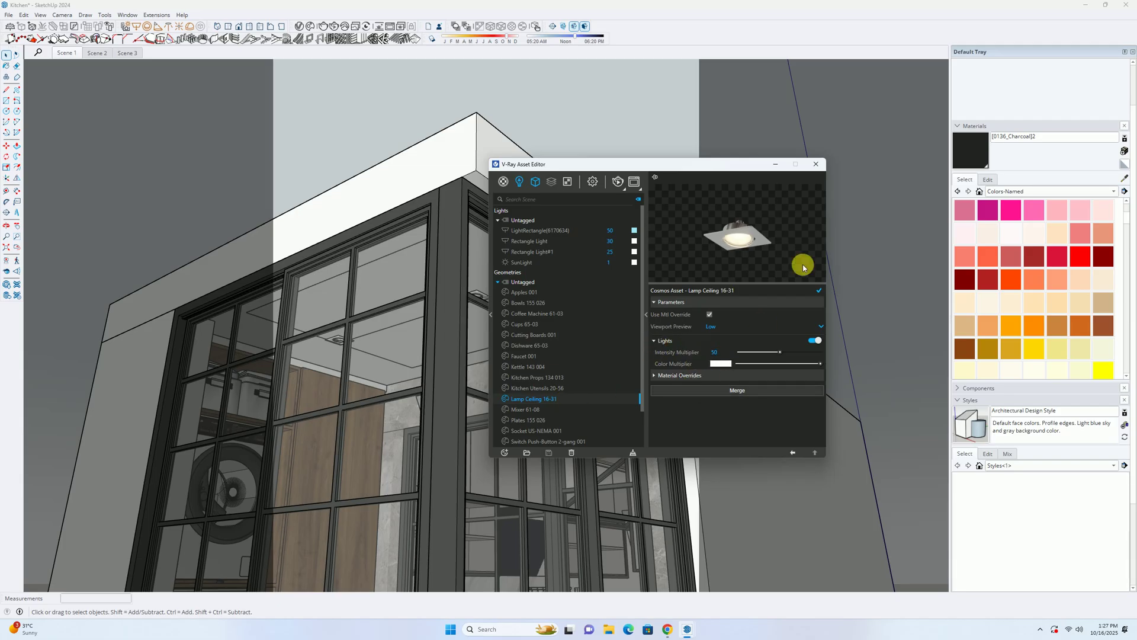
{"action": "left_click", "coordinate": [815, 164]}
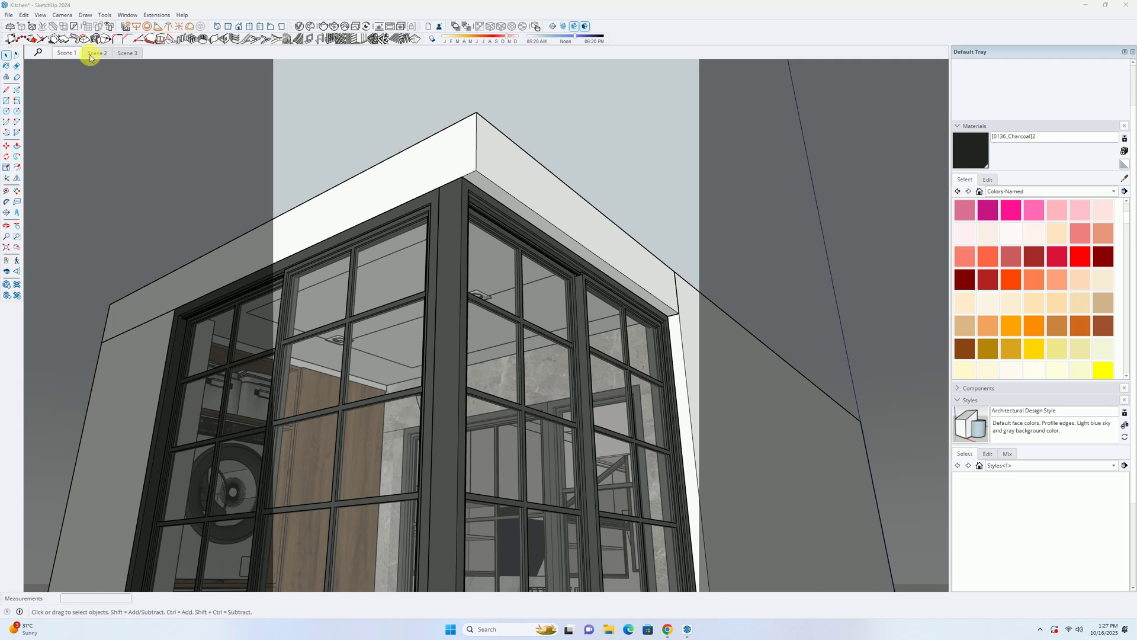
Step: Copy the Lamp Ceiling 16-31 spotlight along the kitchen ceiling, using the spacing between the two existing spotlights, and close the light group
{"action": "left_click", "coordinate": [75, 53]}
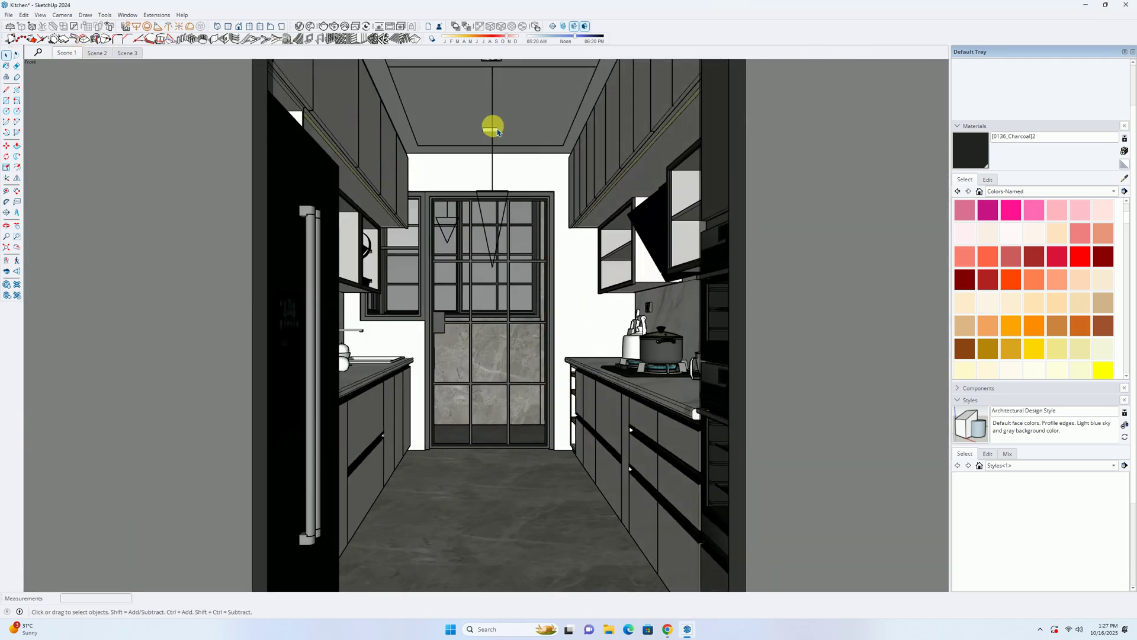
{"action": "scroll", "coordinate": [491, 134], "scroll_direction": "up", "scroll_amount": 6}
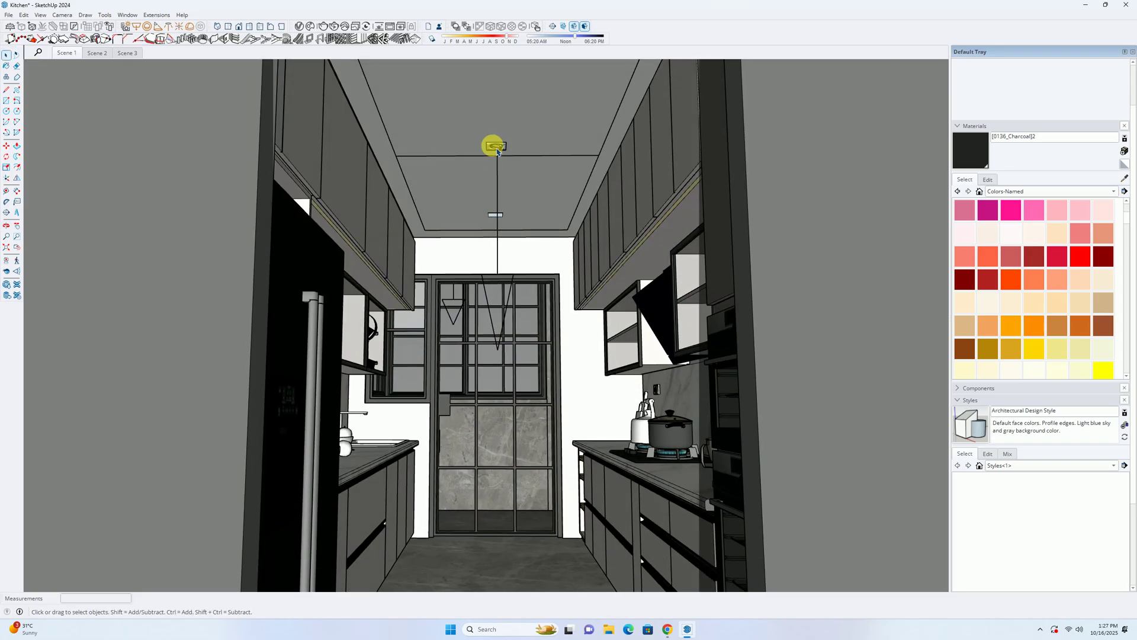
{"action": "middle_click_drag", "start_coordinate": [713, 176], "coordinate": [482, 203]}
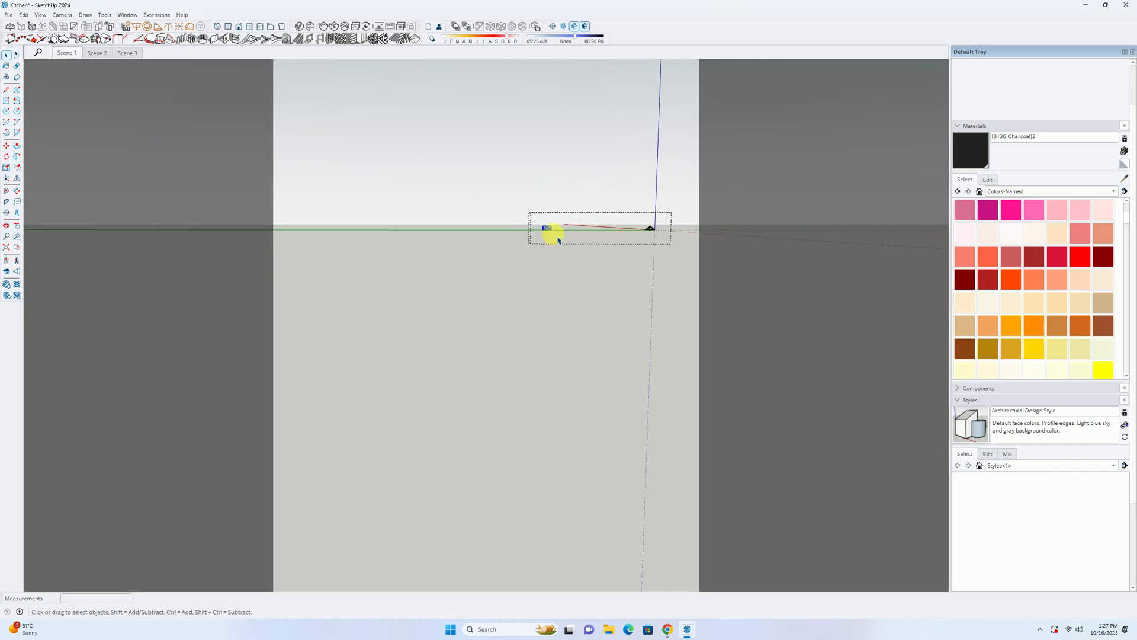
{"action": "middle_click_drag", "start_coordinate": [548, 233], "coordinate": [555, 229]}
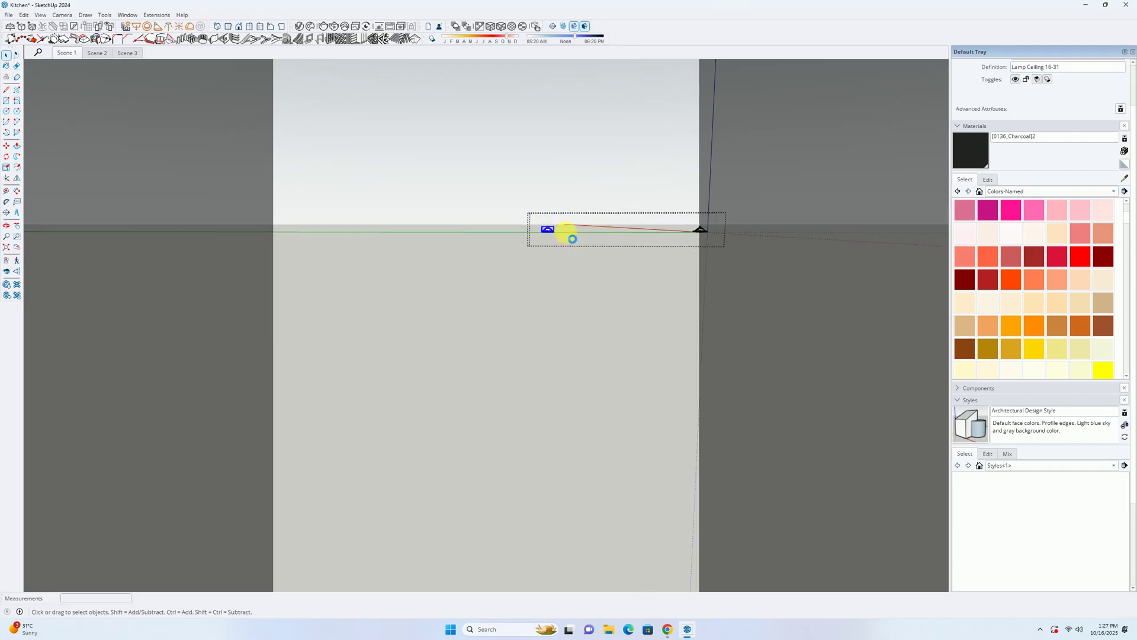
{"action": "scroll", "coordinate": [569, 236], "scroll_direction": "up", "scroll_amount": 1}
{"action": "key", "text": "m"}
{"action": "middle_click_drag", "start_coordinate": [574, 253], "coordinate": [531, 308]}
{"action": "scroll", "coordinate": [578, 323], "scroll_direction": "up", "scroll_amount": 3}
{"action": "scroll", "coordinate": [635, 365], "scroll_direction": "up", "scroll_amount": 2}
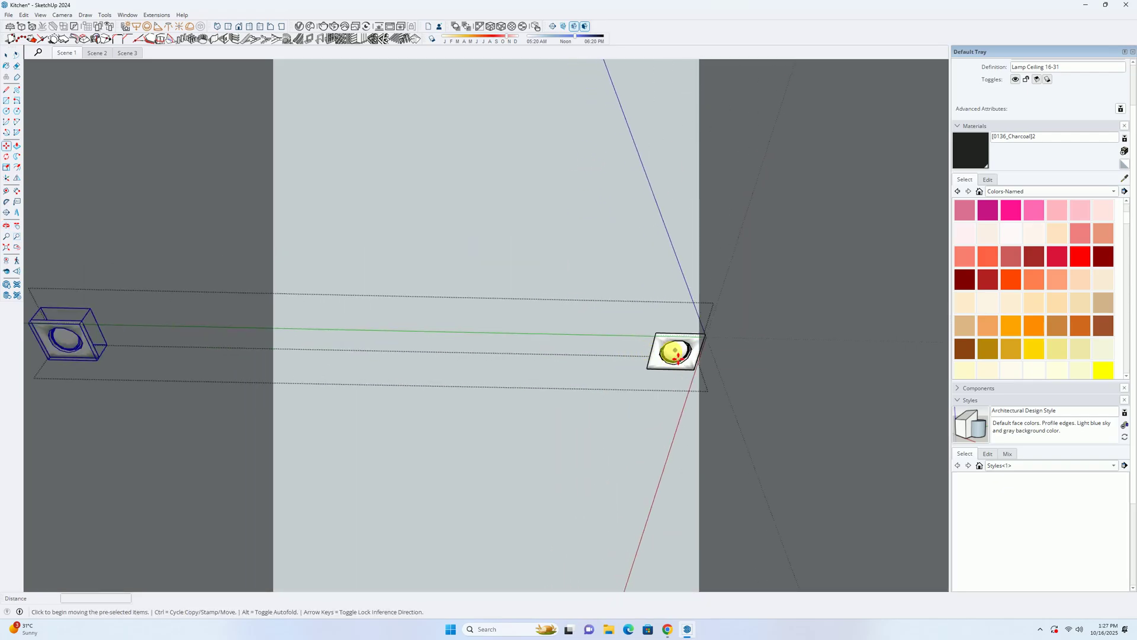
{"action": "left_click", "coordinate": [677, 354]}
{"action": "key", "text": "ctrl"}
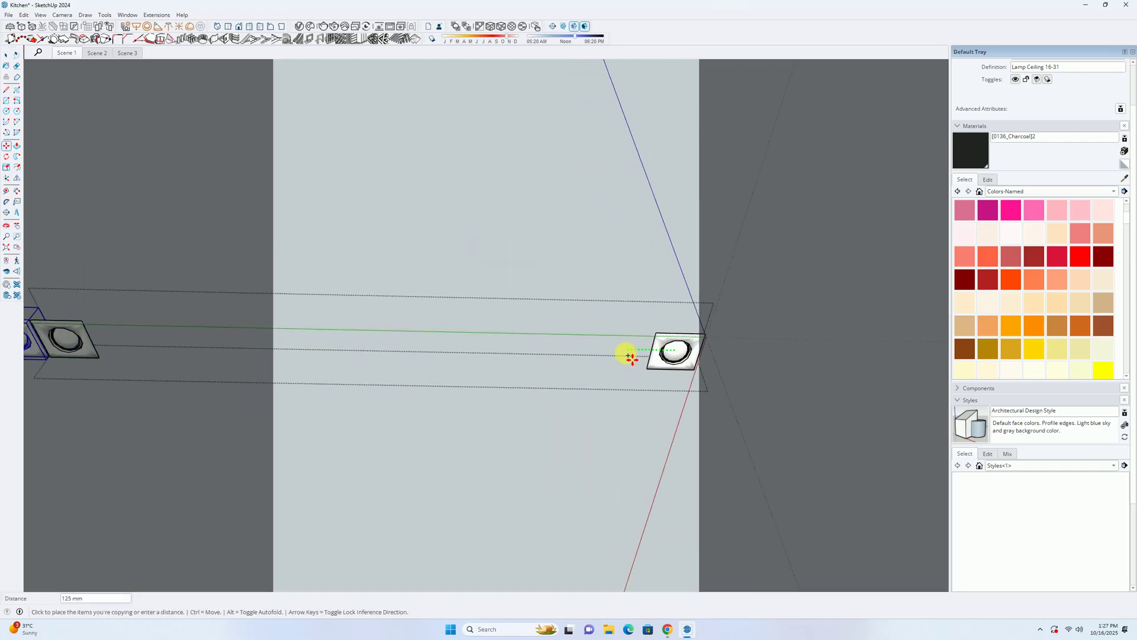
{"action": "scroll", "coordinate": [415, 356], "scroll_direction": "up", "scroll_amount": 3}
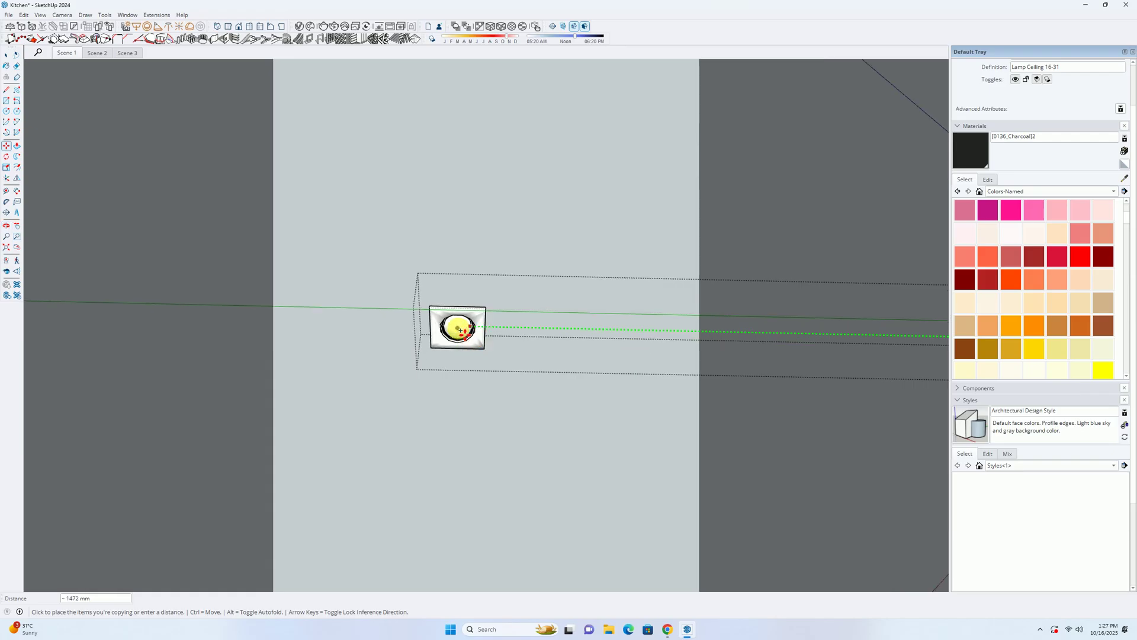
{"action": "scroll", "coordinate": [456, 332], "scroll_direction": "up", "scroll_amount": 2}
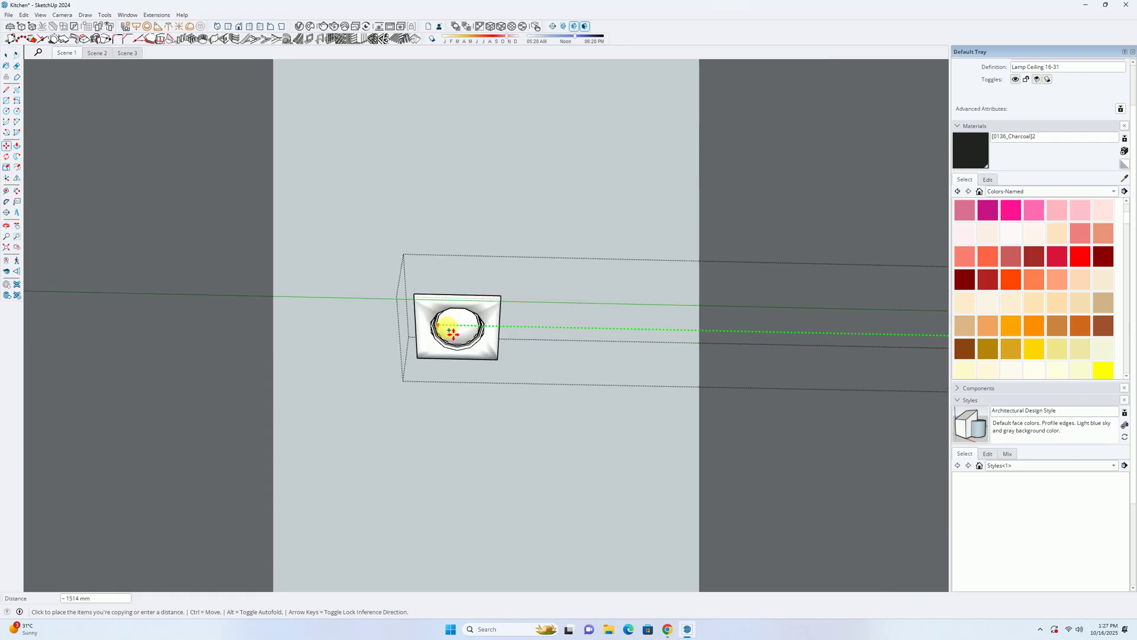
{"action": "left_click", "coordinate": [458, 328]}
{"action": "scroll", "coordinate": [462, 308], "scroll_direction": "down", "scroll_amount": 5}
{"action": "middle_click_drag", "start_coordinate": [457, 290], "coordinate": [192, 371]}
{"action": "key", "text": "space"}
{"action": "left_click", "coordinate": [264, 373]}
Step: Return to Scene 1, start a V-Ray interactive render, and examine the ceiling lighting, cabinets, and floor
{"action": "mouse_move", "coordinate": [268, 377]}
{"action": "middle_mouse_down"}
{"action": "mouse_move", "coordinate": [112, 412]}
{"action": "mouse_move", "coordinate": [6, 401]}
{"action": "middle_mouse_up"}
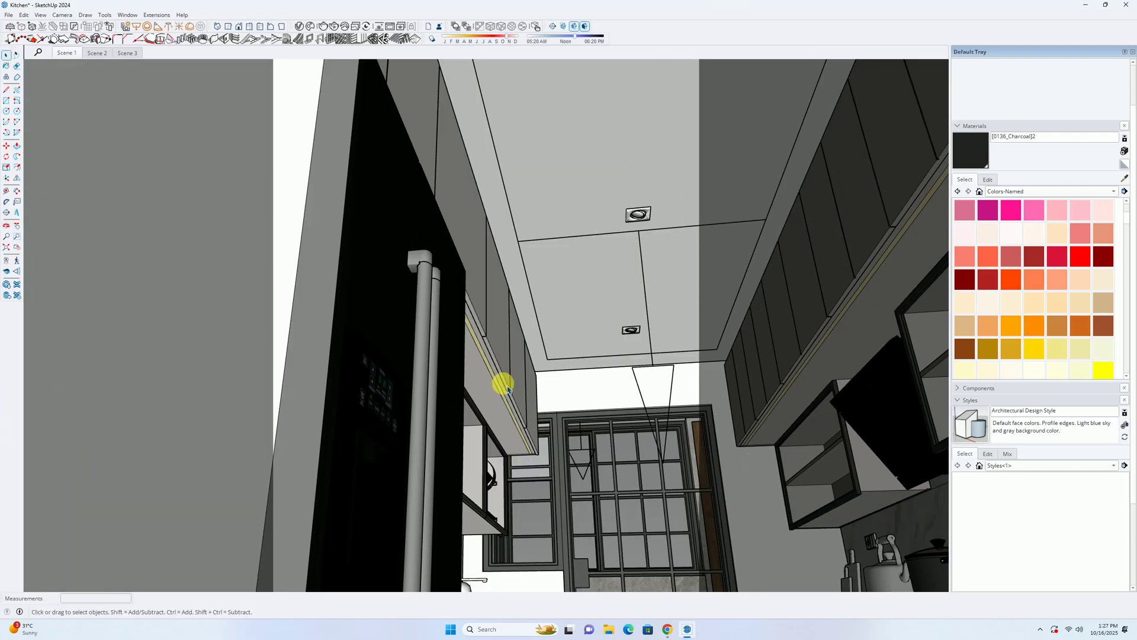
{"action": "middle_click_drag", "start_coordinate": [522, 384], "coordinate": [578, 393]}
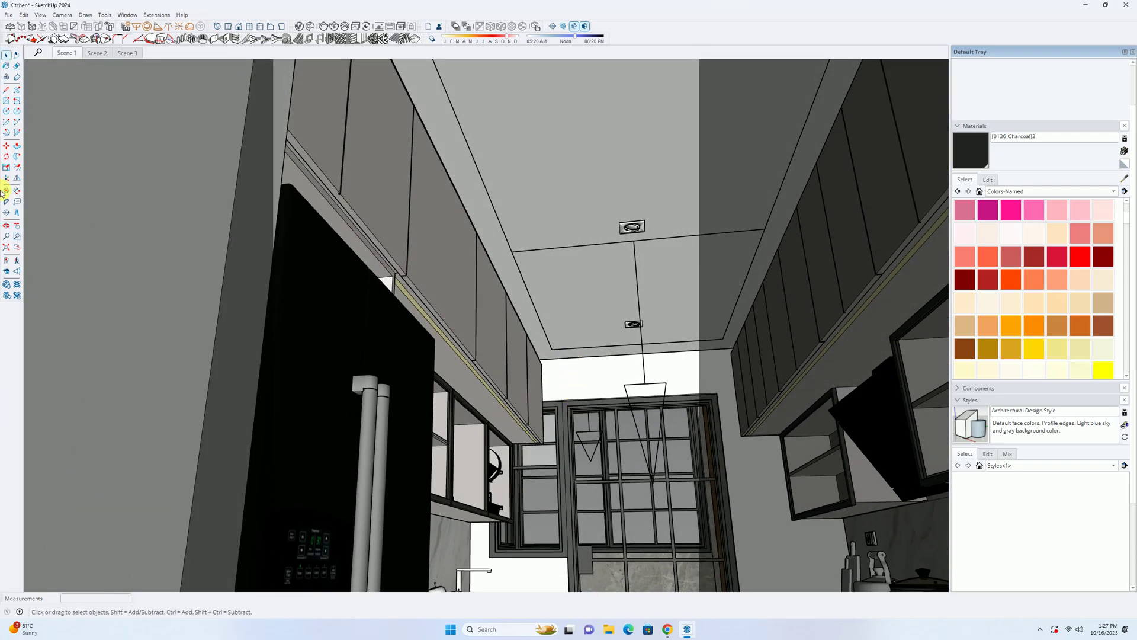
{"action": "left_click", "coordinate": [59, 53]}
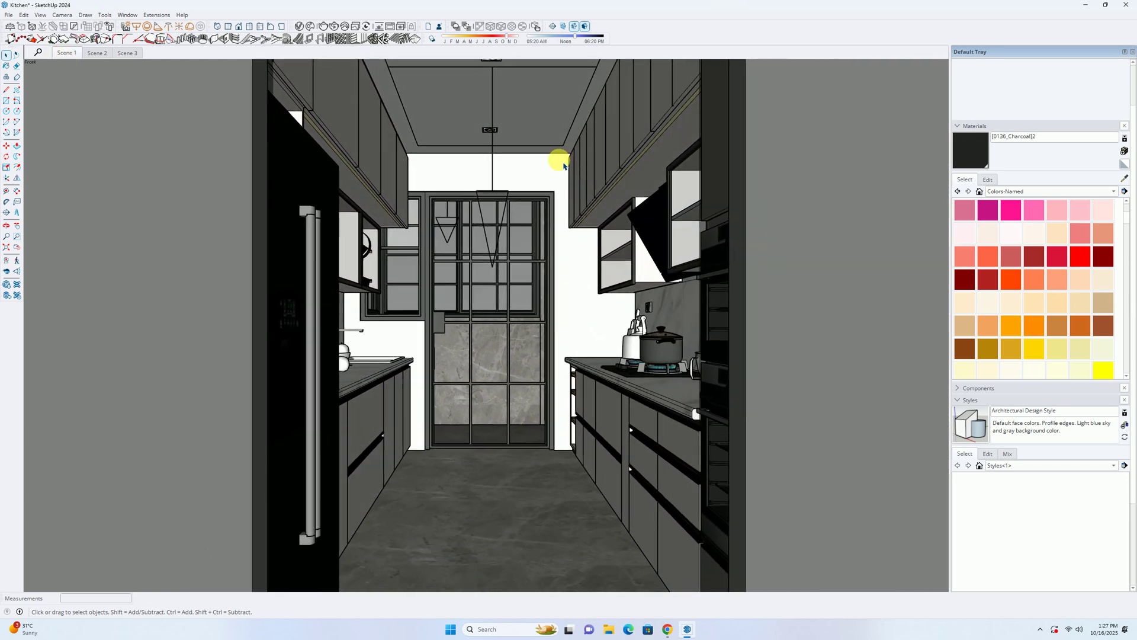
{"action": "left_click", "coordinate": [336, 27]}
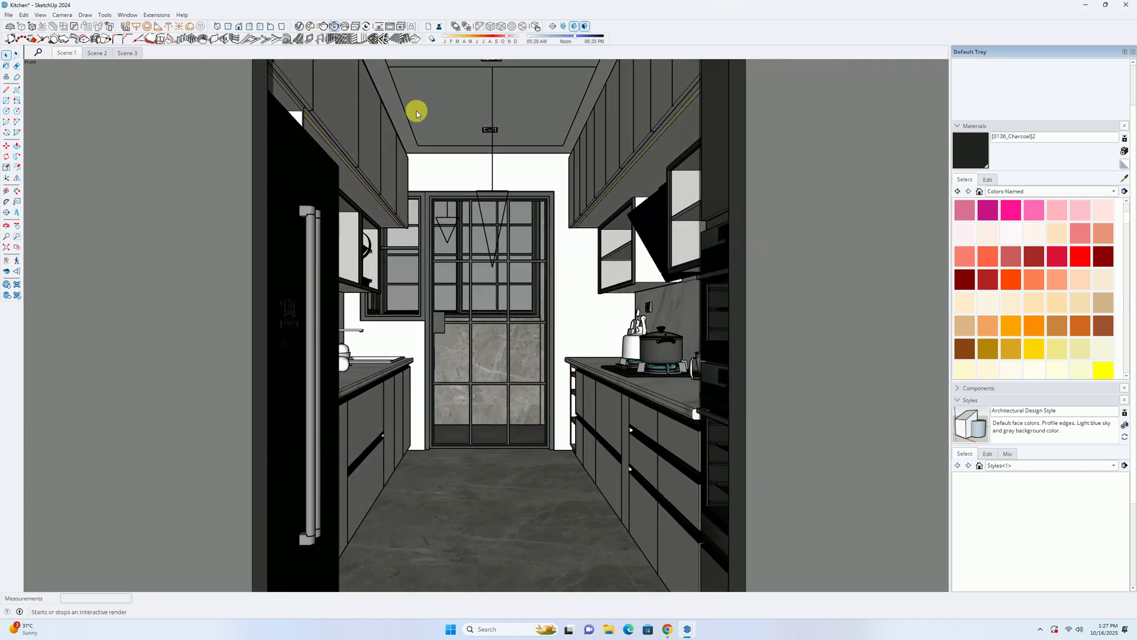
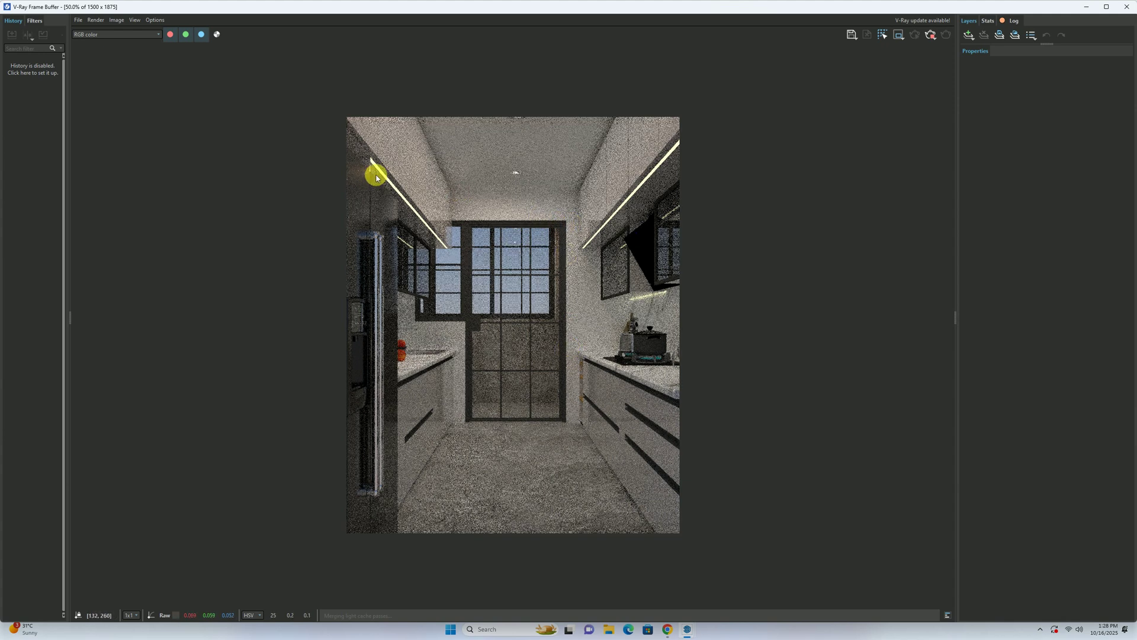
{"action": "scroll", "coordinate": [532, 207], "scroll_direction": "up", "scroll_amount": 2}
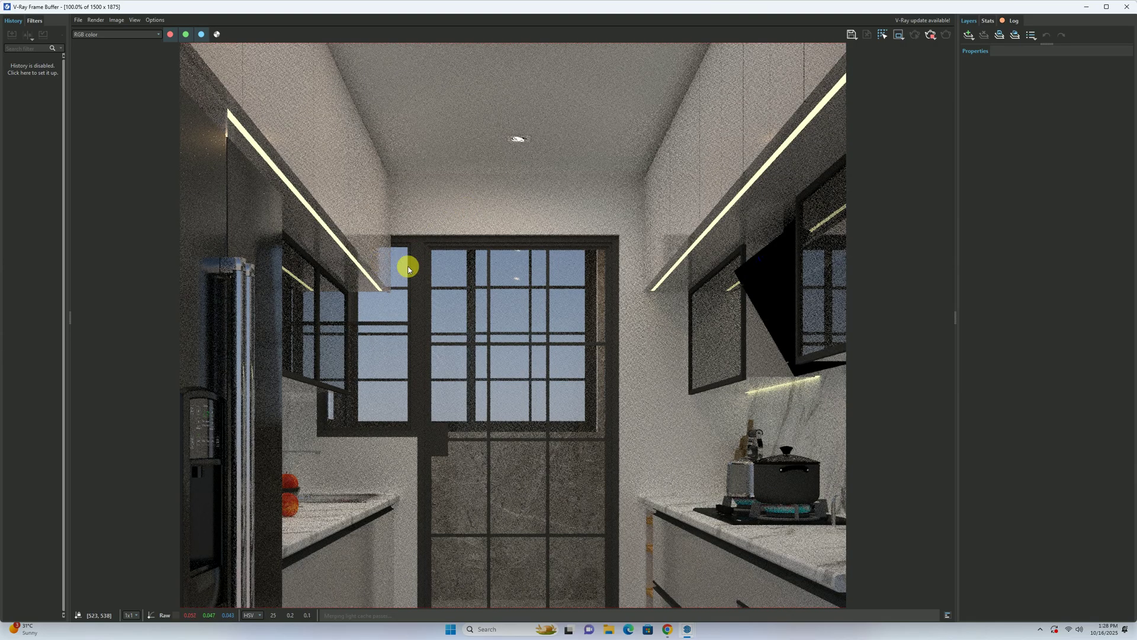
{"action": "scroll", "coordinate": [369, 244], "scroll_direction": "down", "scroll_amount": 2}
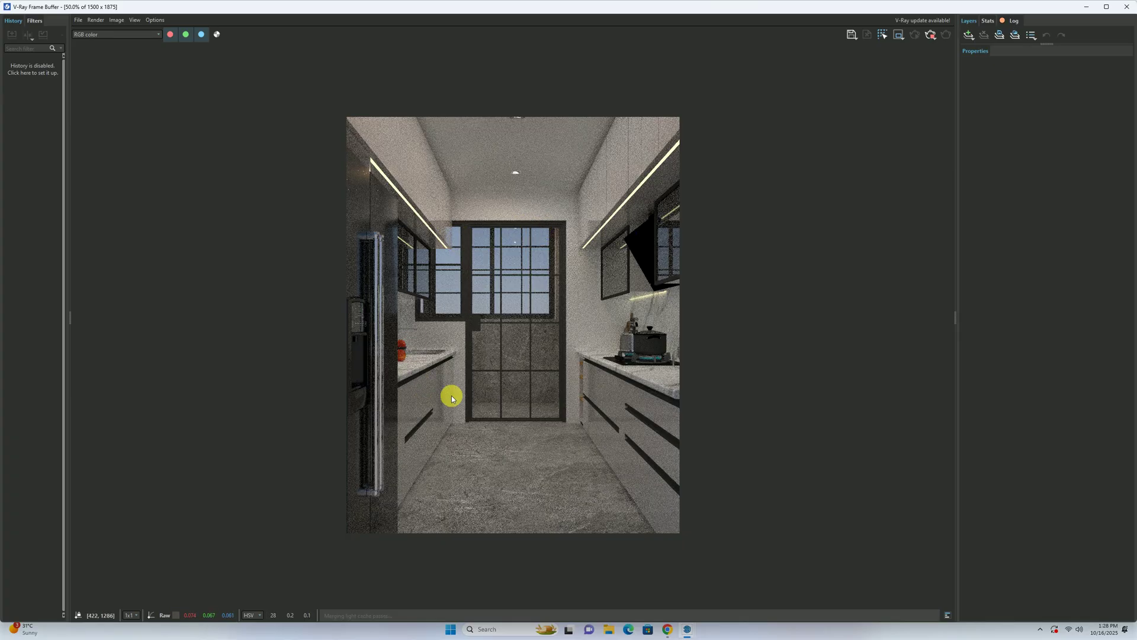
{"action": "scroll", "coordinate": [451, 398], "scroll_direction": "up", "scroll_amount": 2}
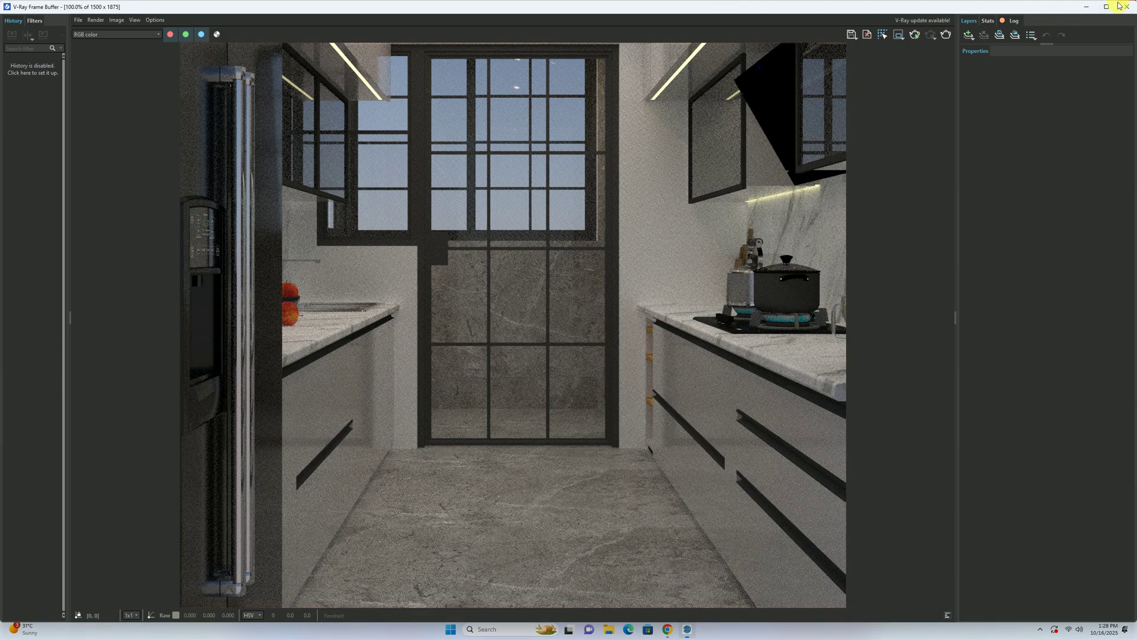
Step: Sample the lower cabinets' PVC White Glossy 001 material, darken its reflection color to mid grey, and set its reflection roughness to 0.25
{"action": "left_click", "coordinate": [1087, 6]}
{"action": "left_click", "coordinate": [1125, 178]}
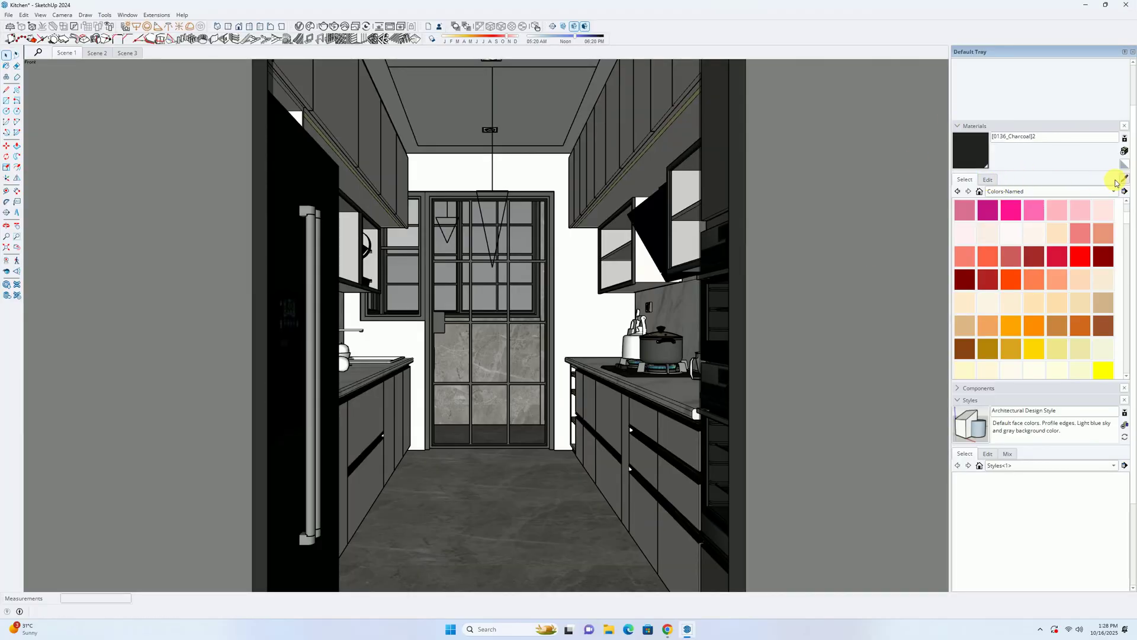
{"action": "left_click", "coordinate": [605, 414]}
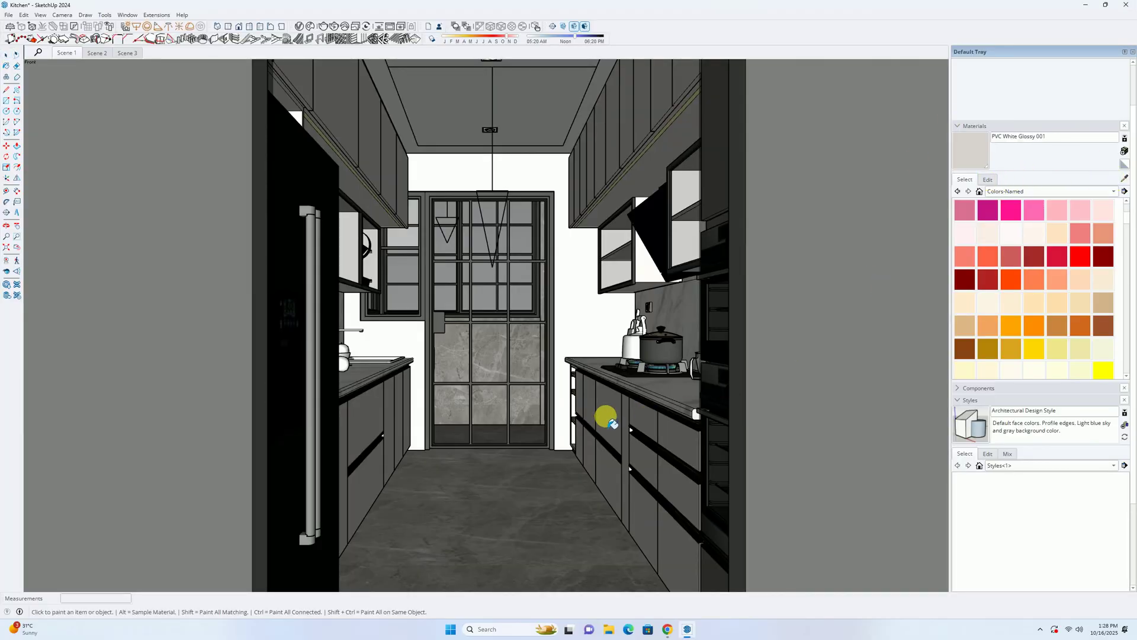
{"action": "left_click", "coordinate": [299, 27]}
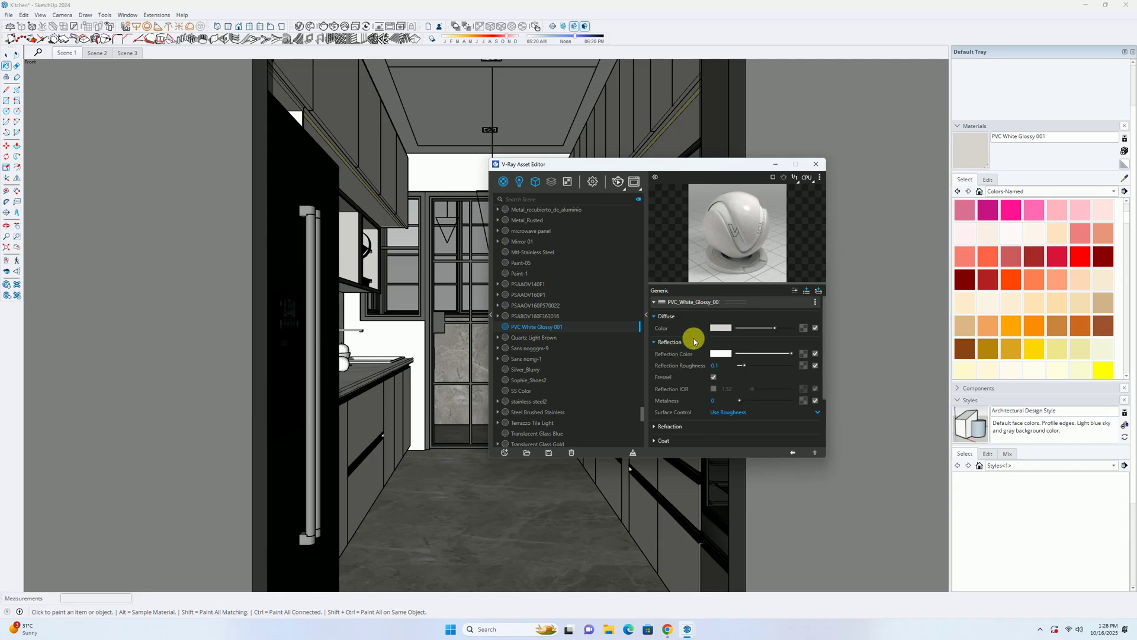
{"action": "left_click_drag", "start_coordinate": [789, 356], "coordinate": [760, 360]}
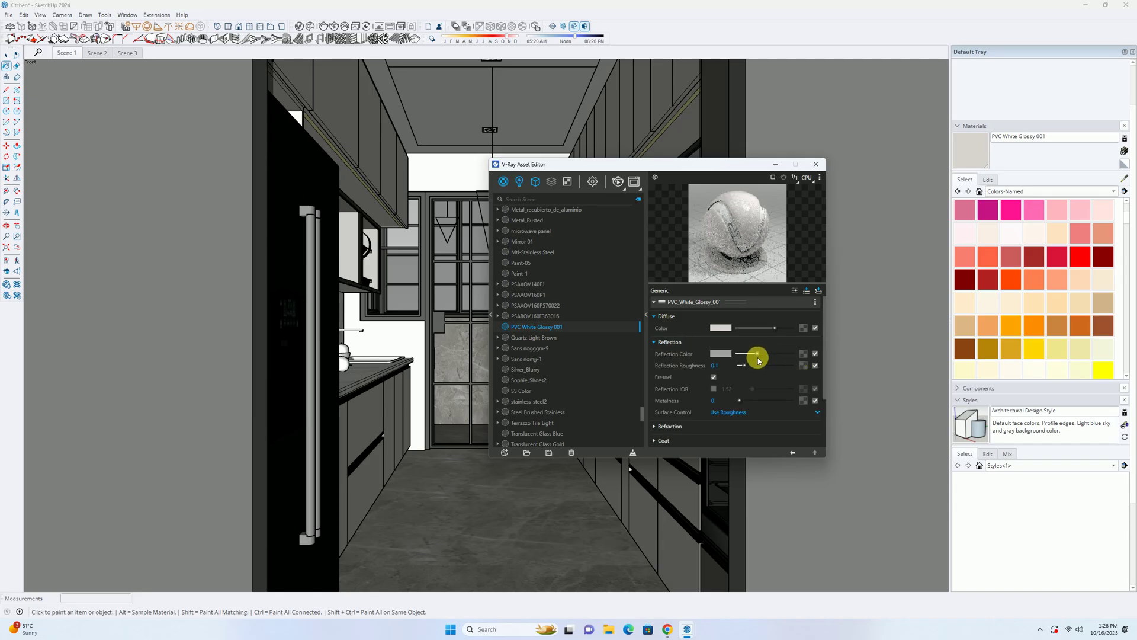
{"action": "double_click", "coordinate": [720, 369]}
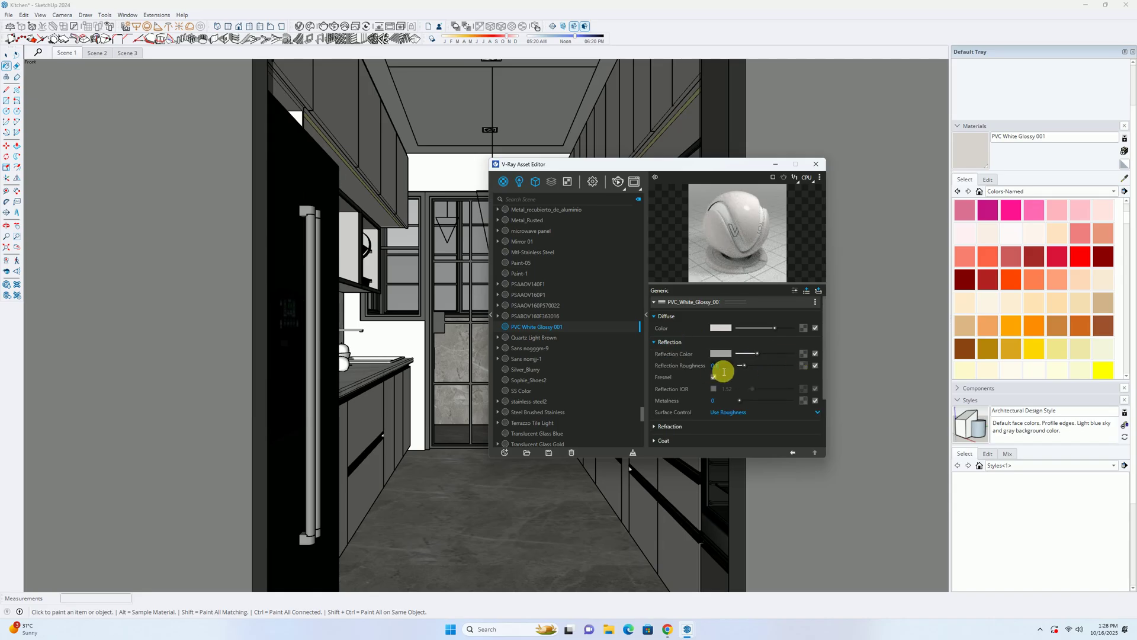
{"action": "type", "text": "0.25"}
{"action": "key", "text": "Return"}
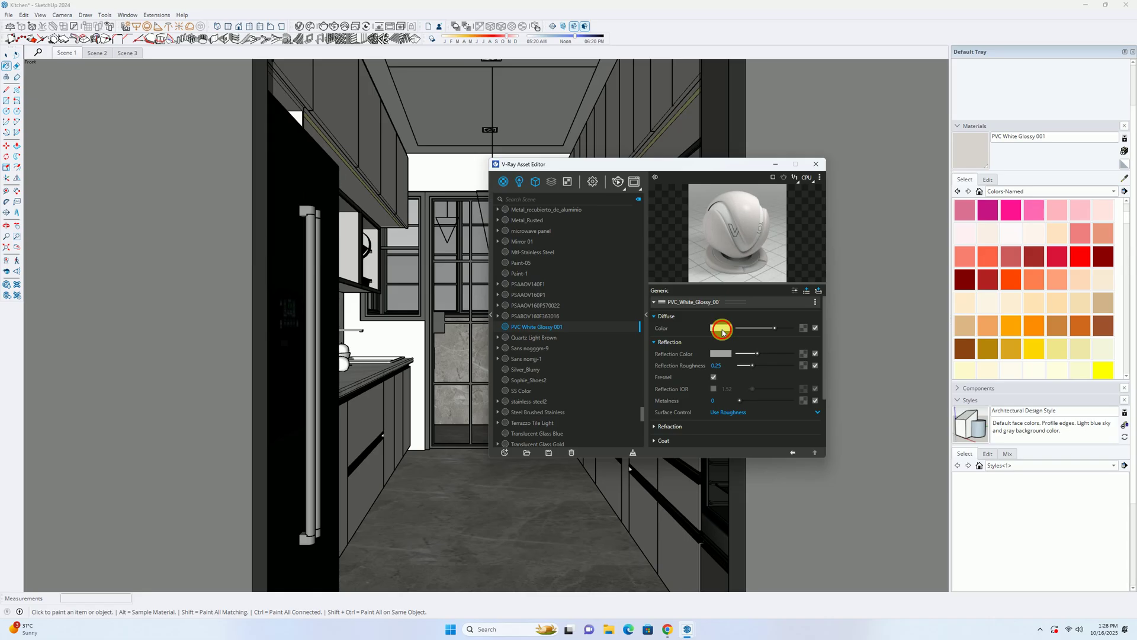
Step: Apply the saved diffuse color to the cabinet material's reflection color, darken it to a neutral grey of 0.366, and close the V-Ray Asset Editor
{"action": "left_click", "coordinate": [721, 328]}
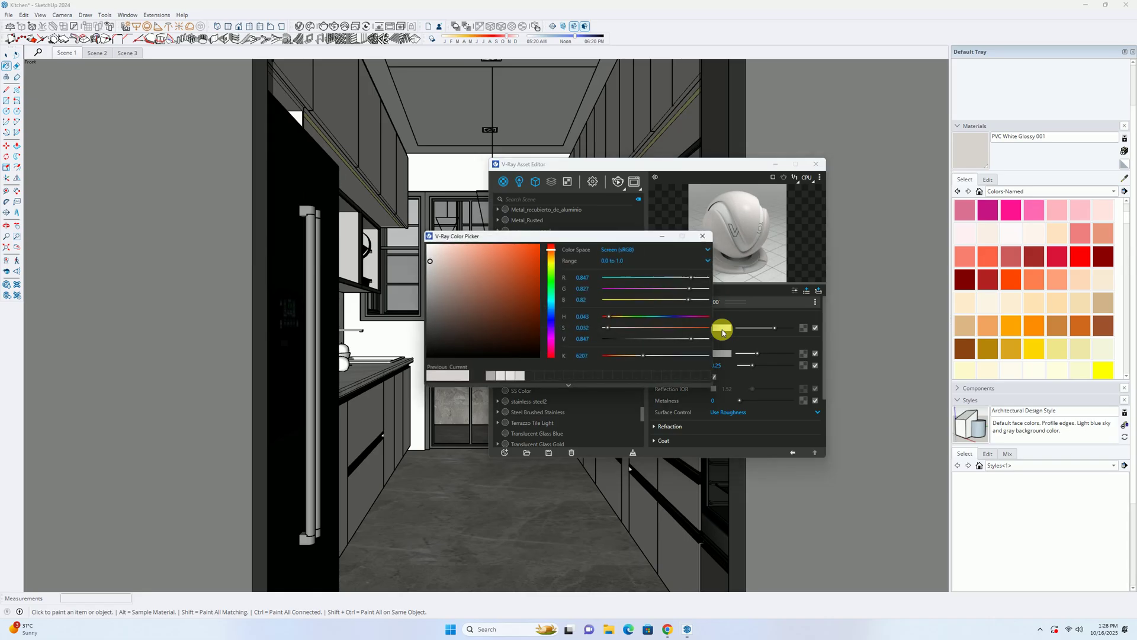
{"action": "double_click", "coordinate": [459, 378]}
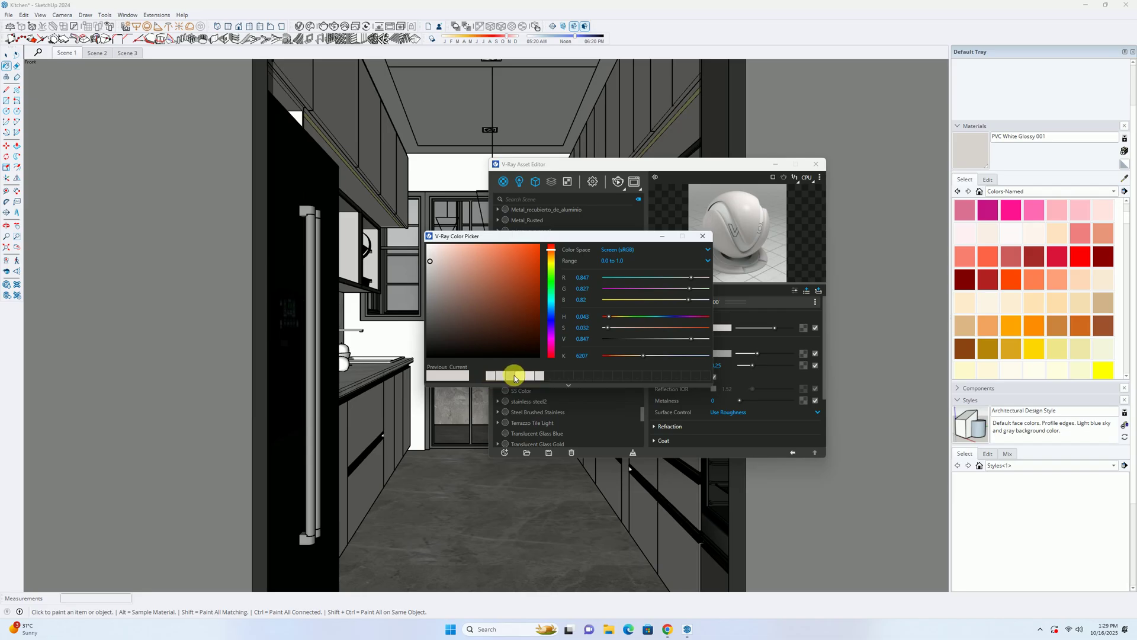
{"action": "left_click", "coordinate": [704, 237]}
{"action": "left_click", "coordinate": [722, 353]}
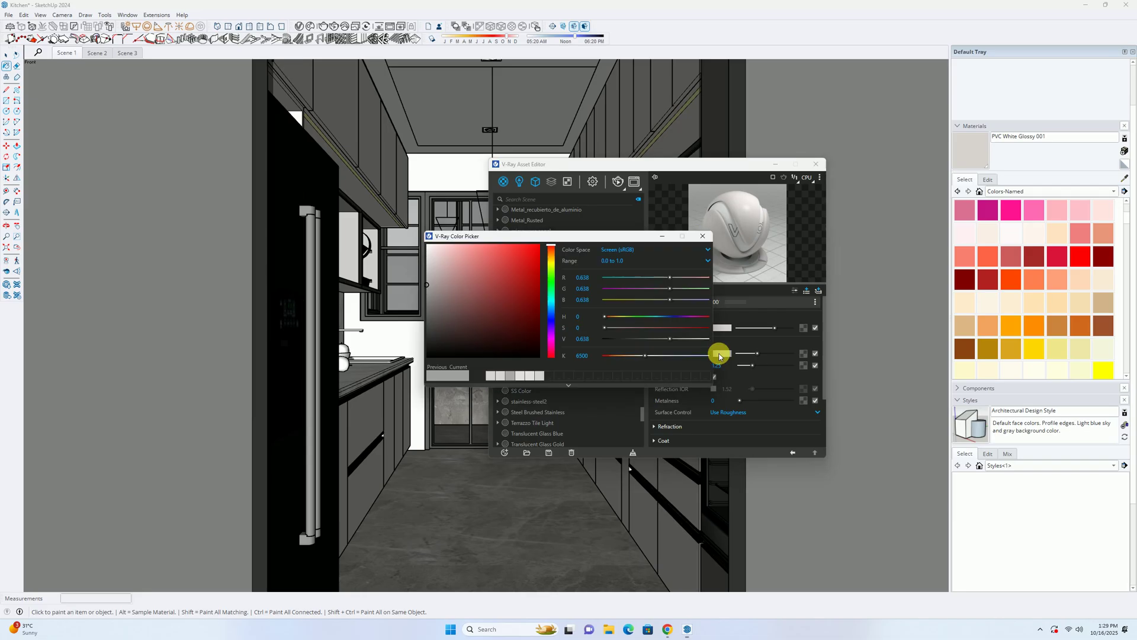
{"action": "left_click", "coordinate": [493, 376]}
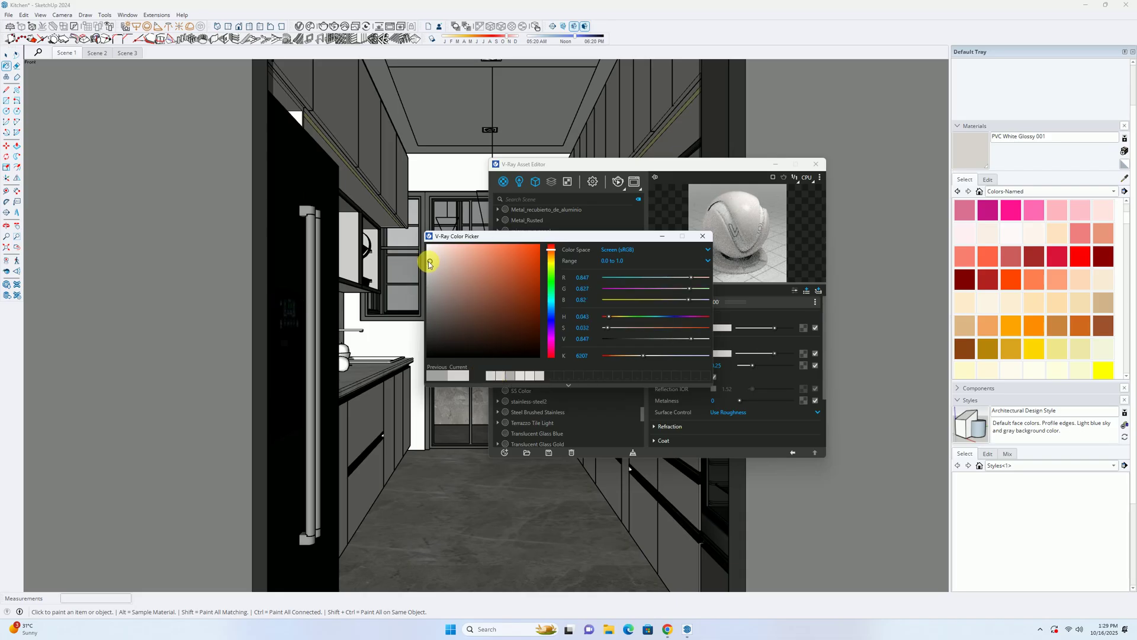
{"action": "left_click_drag", "start_coordinate": [428, 265], "coordinate": [426, 317]}
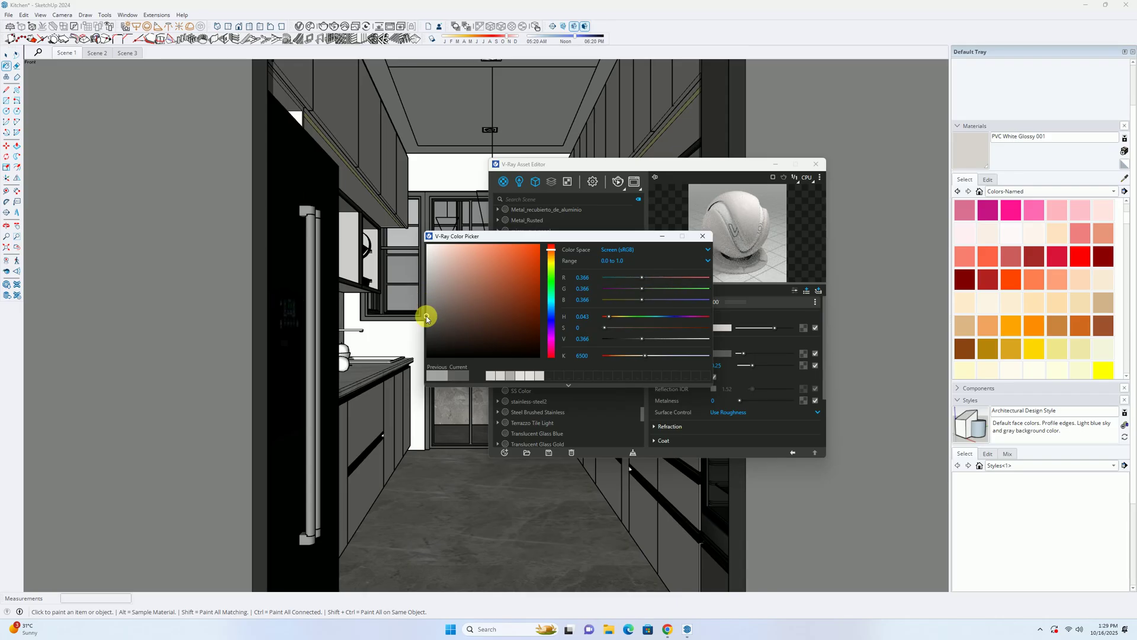
{"action": "left_click", "coordinate": [702, 236]}
{"action": "left_click", "coordinate": [816, 164]}
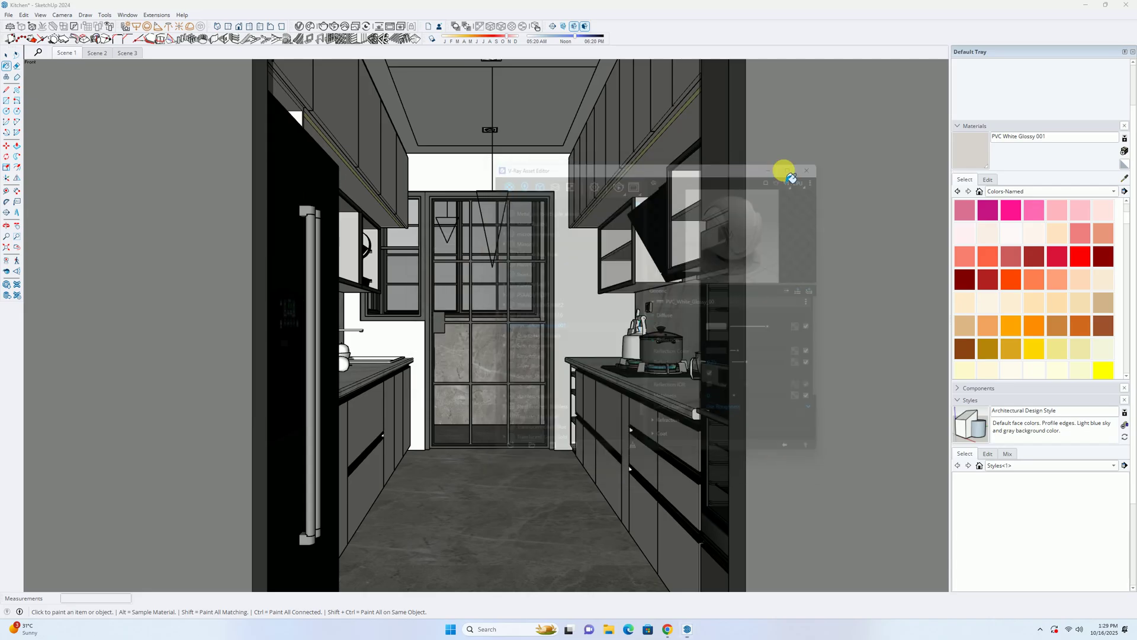
Step: Render Scene 1 again in V-Ray and examine the cabinet reflections, ceiling spotlights, and laundry glazing
{"action": "left_click", "coordinate": [67, 53]}
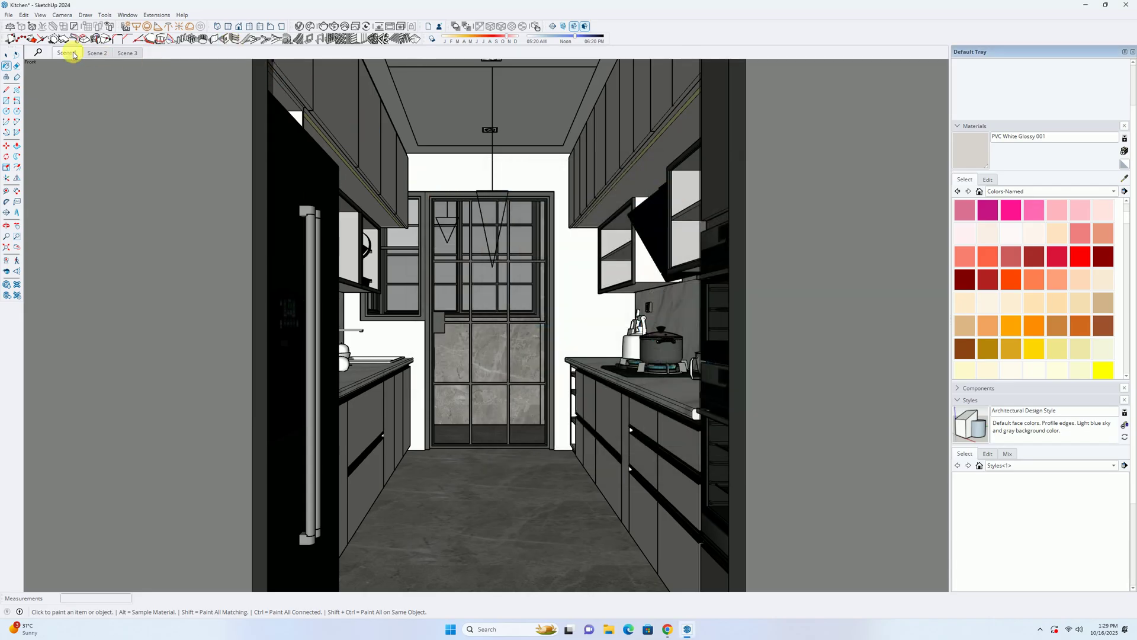
{"action": "key", "text": "space"}
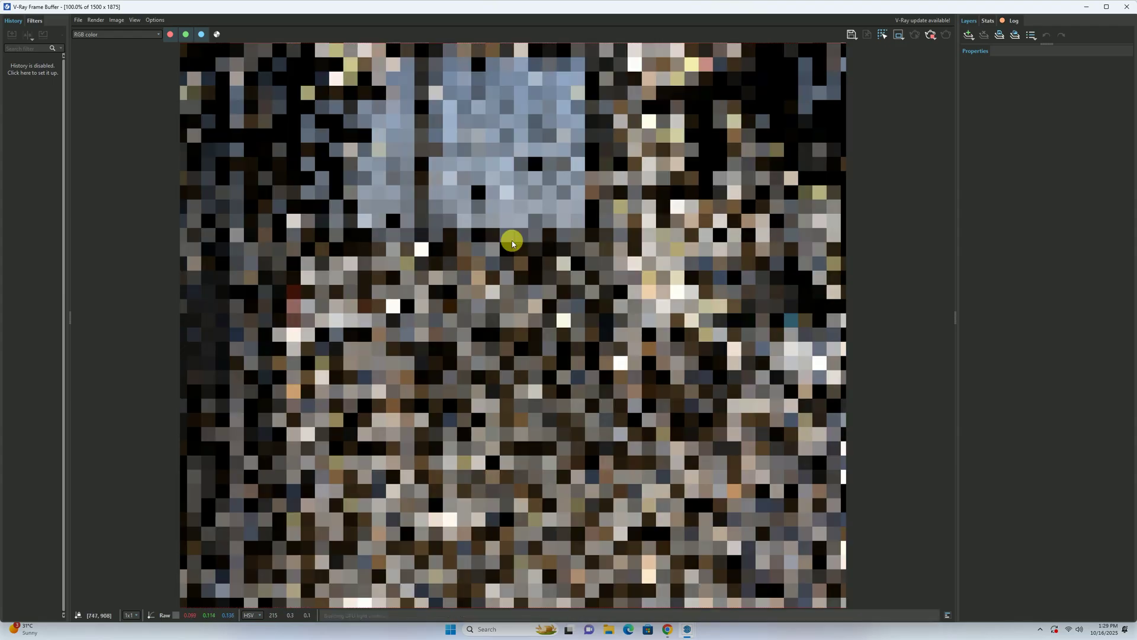
{"action": "scroll", "coordinate": [507, 242], "scroll_direction": "down", "scroll_amount": 2}
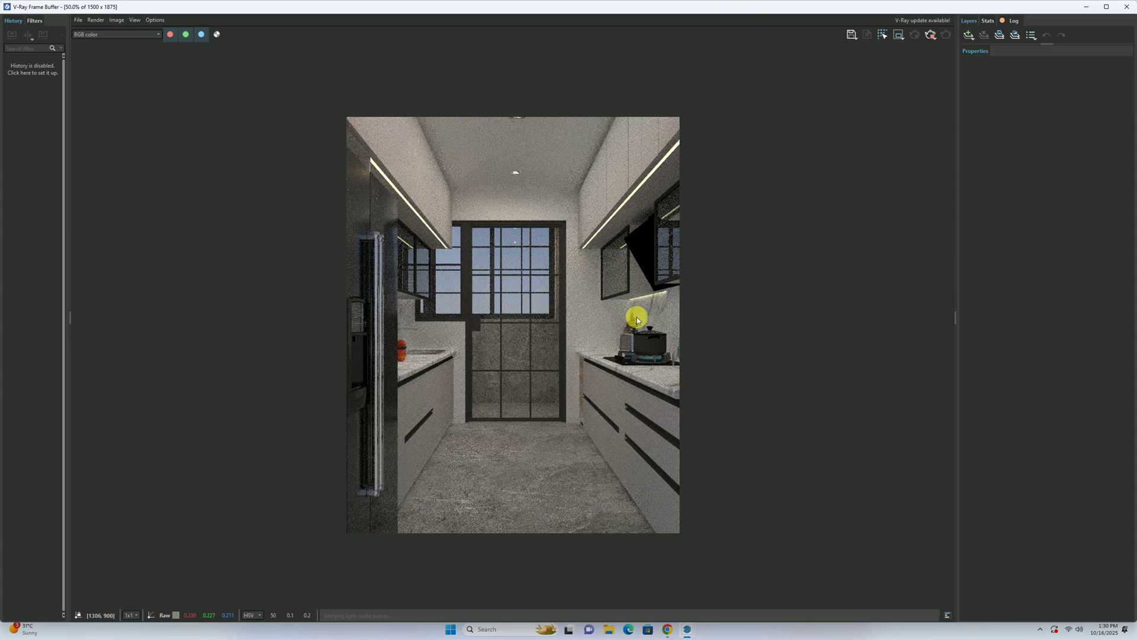
{"action": "scroll", "coordinate": [546, 228], "scroll_direction": "up", "scroll_amount": 2}
{"action": "middle_click_drag", "start_coordinate": [536, 224], "coordinate": [480, 270]}
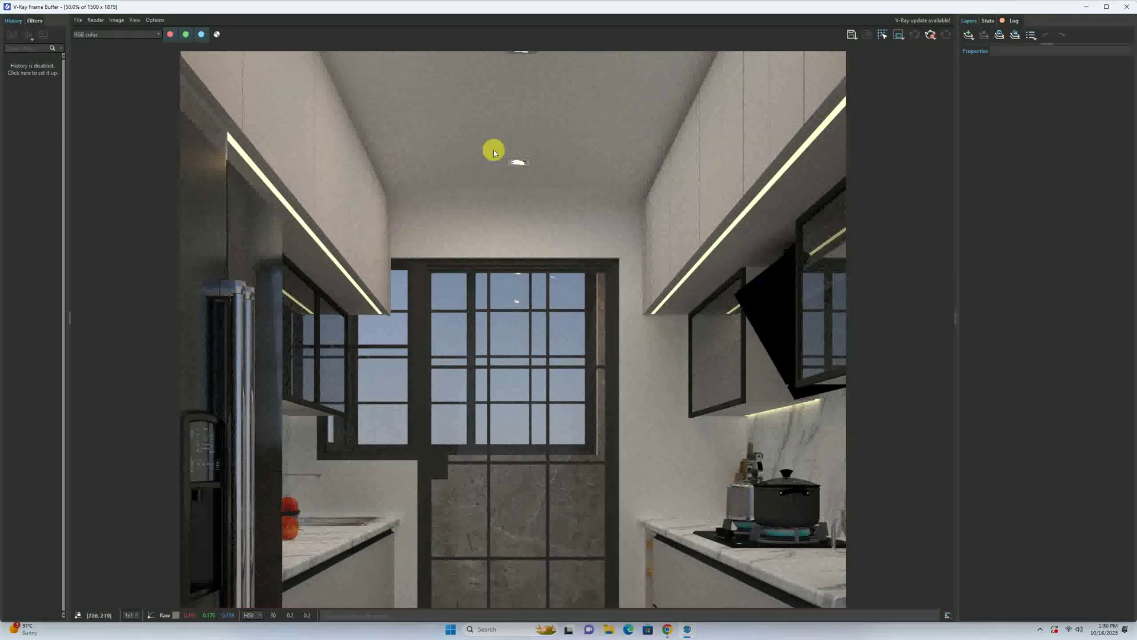
{"action": "scroll", "coordinate": [510, 175], "scroll_direction": "down", "scroll_amount": 3}
{"action": "scroll", "coordinate": [563, 322], "scroll_direction": "up", "scroll_amount": 3}
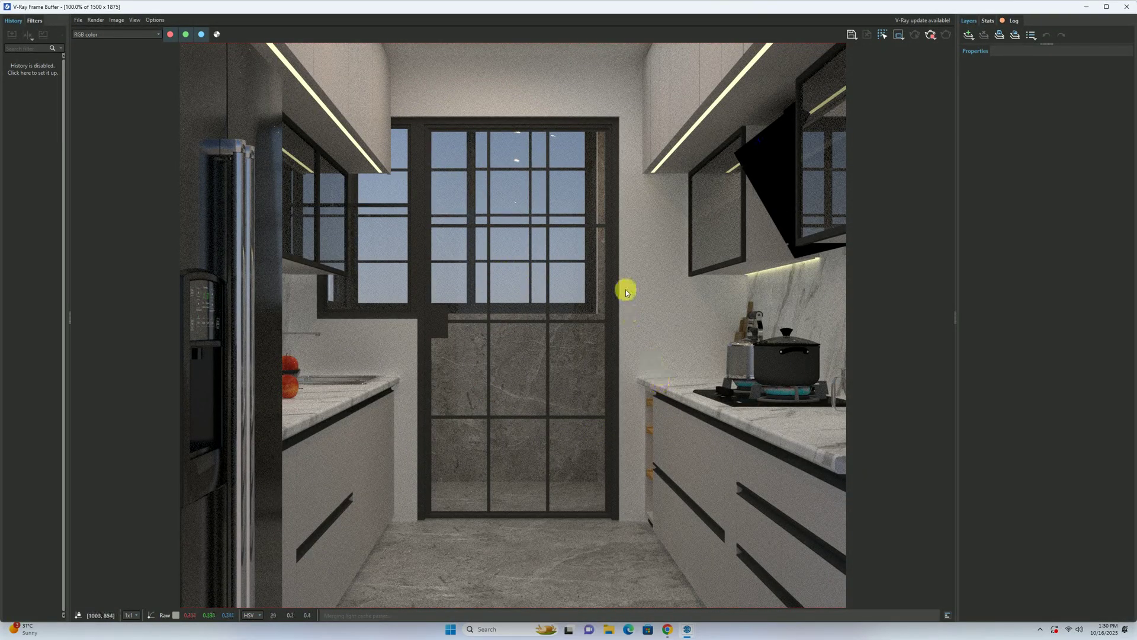
{"action": "scroll", "coordinate": [583, 272], "scroll_direction": "down", "scroll_amount": 3}
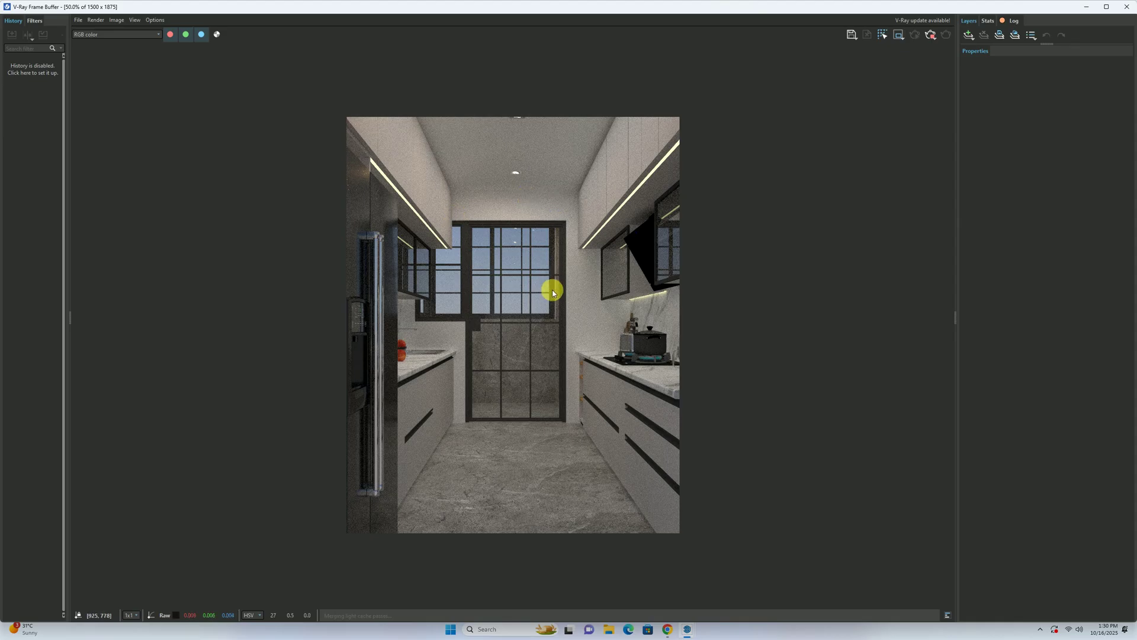
{"action": "scroll", "coordinate": [548, 288], "scroll_direction": "up", "scroll_amount": 3}
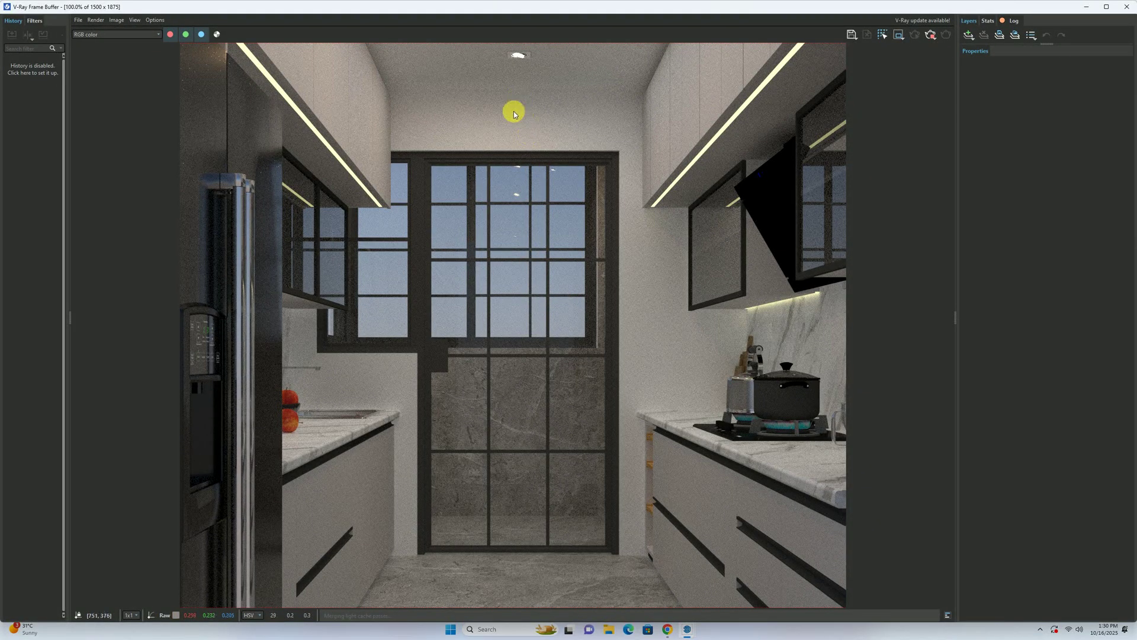
Step: Close the render and set the Lamp Ceiling 16-31 asset's light intensity multiplier to 10
{"action": "scroll", "coordinate": [500, 96], "scroll_direction": "down", "scroll_amount": 2}
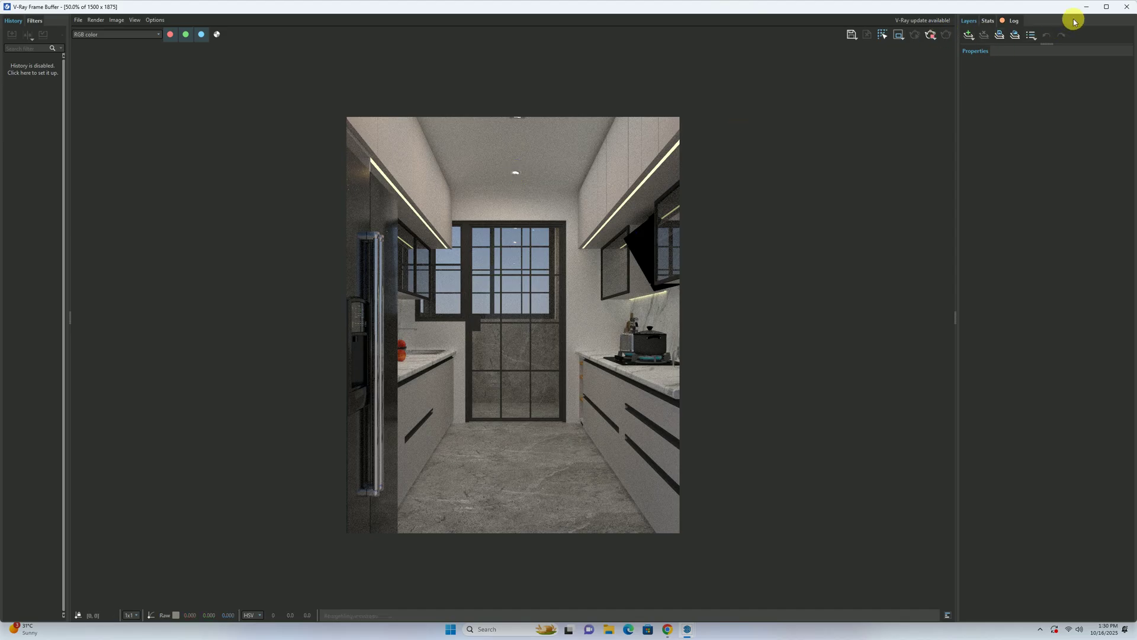
{"action": "left_click", "coordinate": [1124, 8]}
{"action": "scroll", "coordinate": [571, 109], "scroll_direction": "down", "scroll_amount": 6}
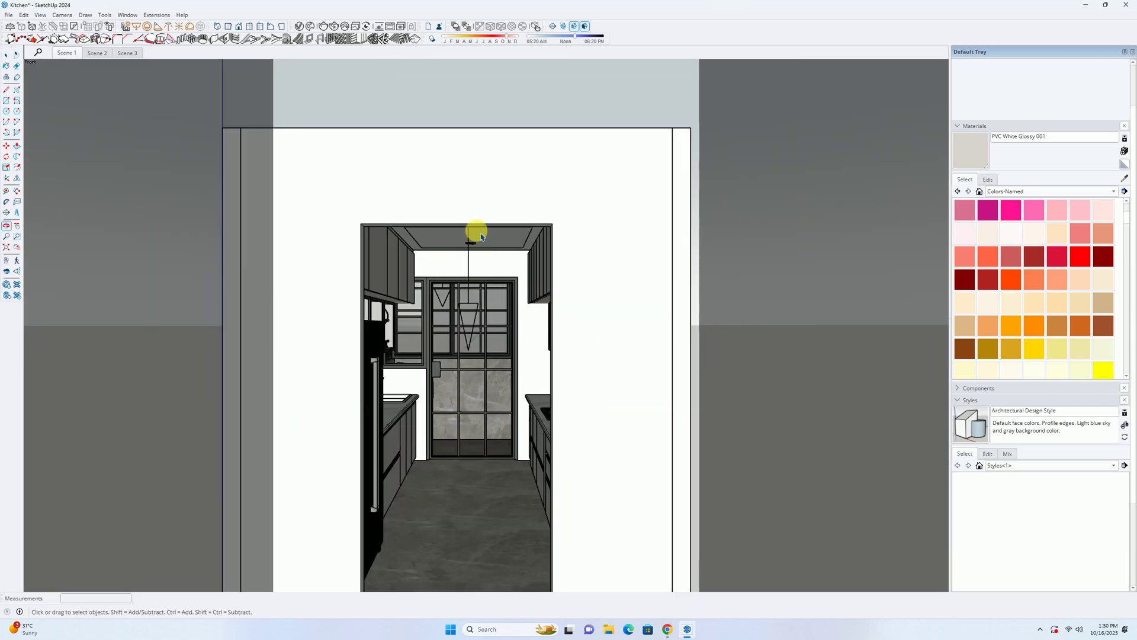
{"action": "left_click", "coordinate": [299, 26]}
{"action": "left_click", "coordinate": [535, 182]}
{"action": "left_click", "coordinate": [529, 336]}
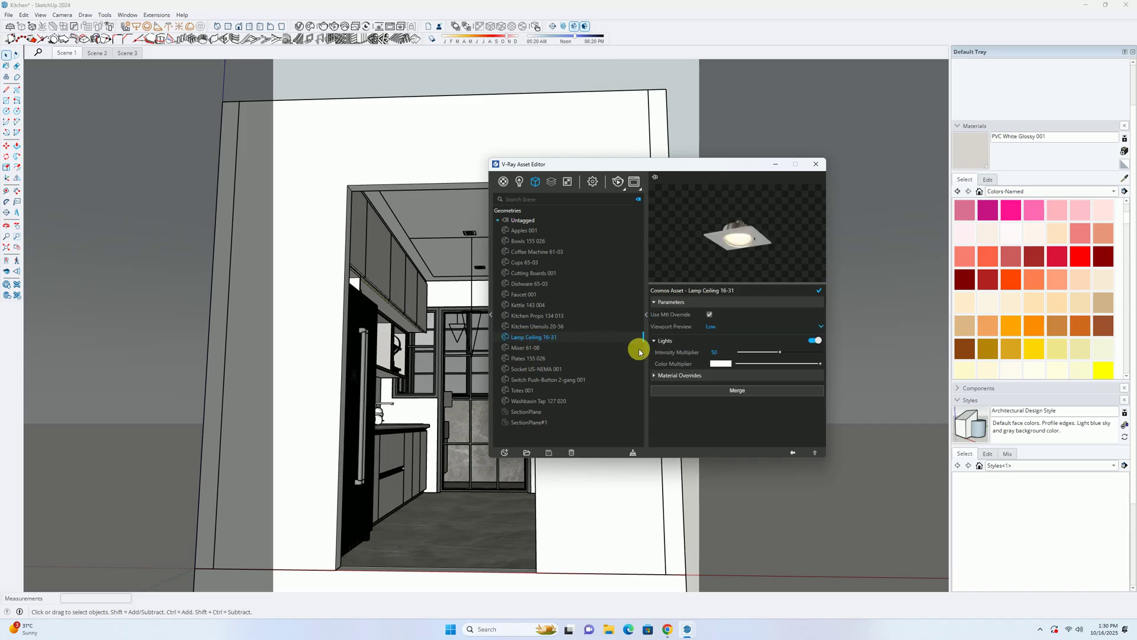
{"action": "left_click", "coordinate": [719, 353]}
{"action": "type", "text": "10"}
{"action": "left_click", "coordinate": [816, 164]}
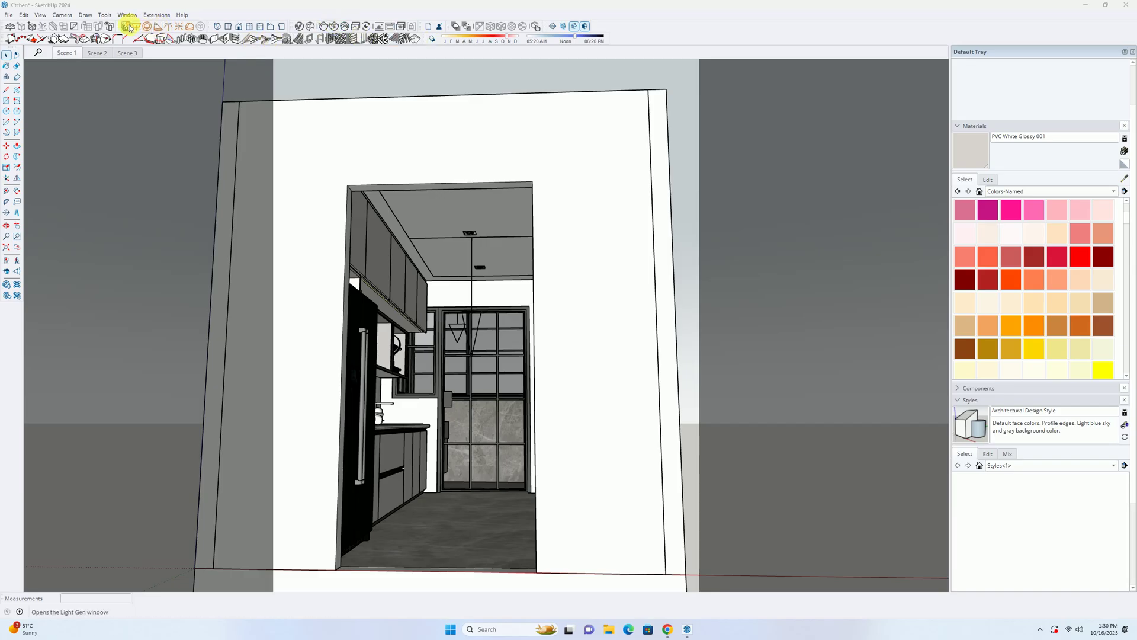
Step: Place a V-Ray IES light using soft-display.ies at the nearest kitchen ceiling lamp, pointing downward
{"action": "left_click", "coordinate": [168, 29]}
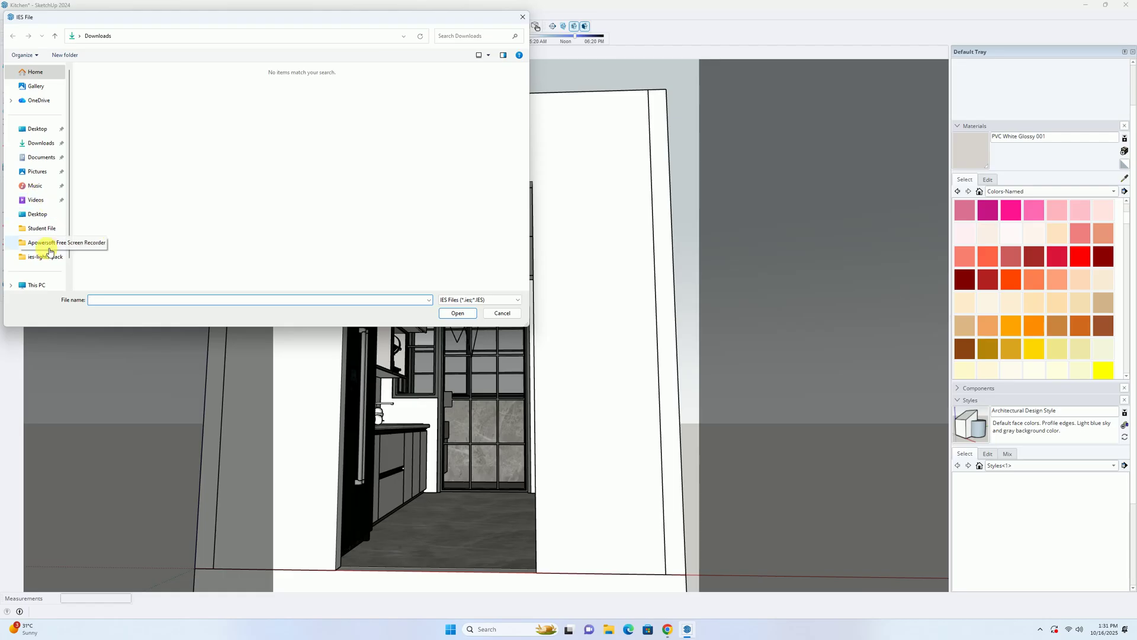
{"action": "left_click", "coordinate": [46, 257]}
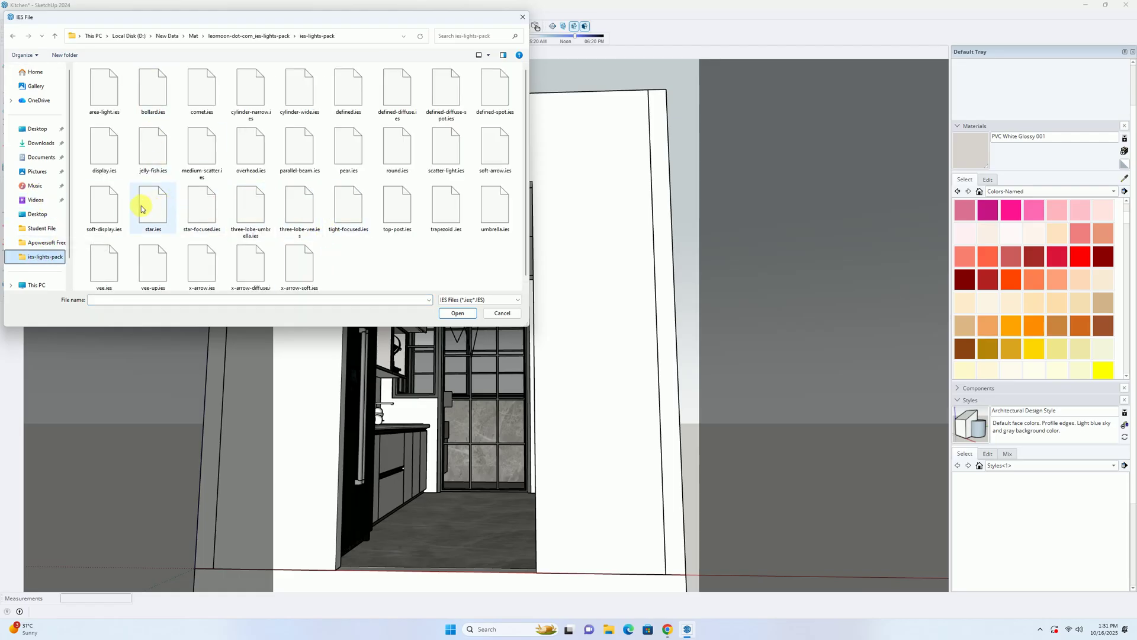
{"action": "left_click", "coordinate": [103, 208]}
{"action": "left_click", "coordinate": [457, 314]}
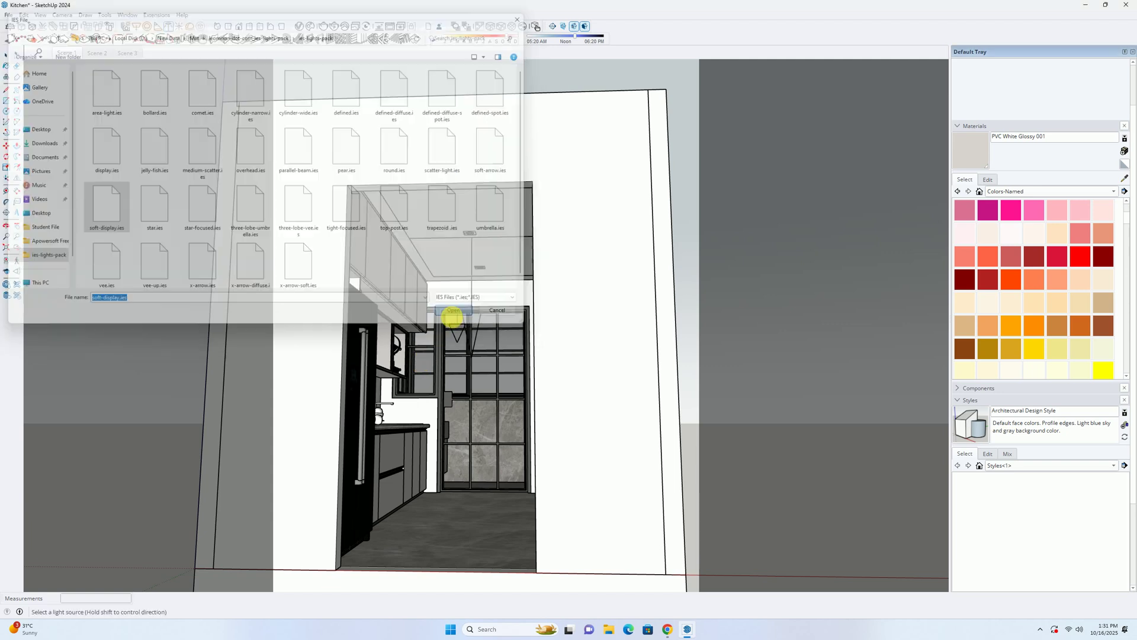
{"action": "middle_click_drag", "start_coordinate": [446, 261], "coordinate": [436, 142]}
{"action": "scroll", "coordinate": [435, 141], "scroll_direction": "up", "scroll_amount": 3}
{"action": "scroll", "coordinate": [442, 183], "scroll_direction": "up", "scroll_amount": 5}
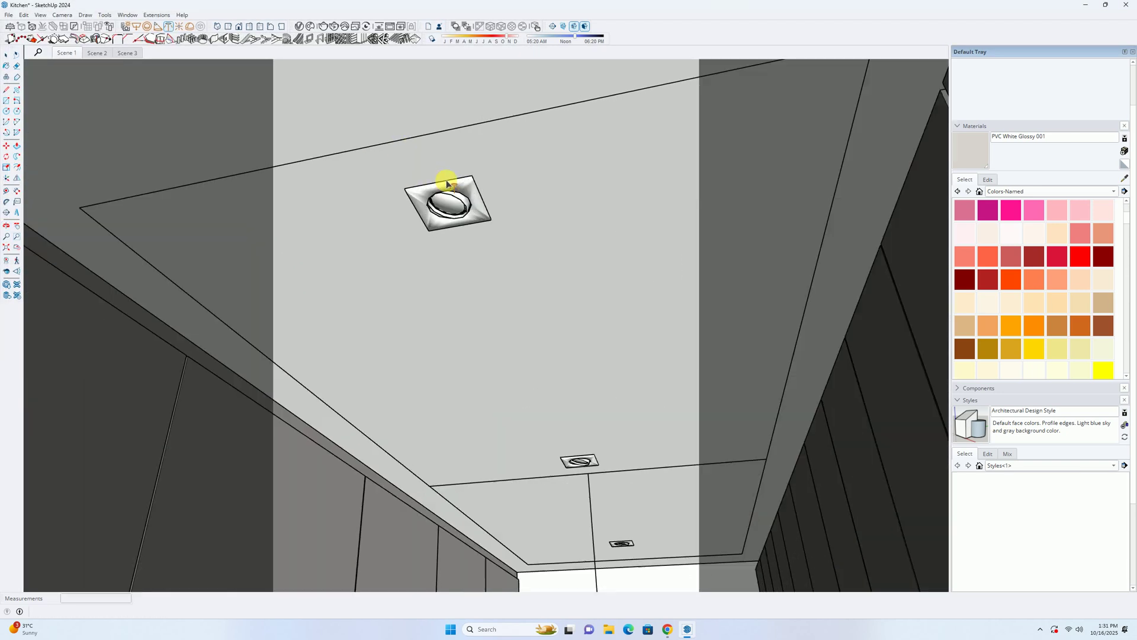
{"action": "left_click", "coordinate": [451, 207]}
{"action": "scroll", "coordinate": [450, 214], "scroll_direction": "down", "scroll_amount": 2}
{"action": "left_click", "coordinate": [450, 224]}
{"action": "left_click", "coordinate": [450, 258]}
Step: Copy the IES light along the kitchen ceiling to the two remaining ceiling lamps
{"action": "middle_click_drag", "start_coordinate": [455, 256], "coordinate": [449, 233]}
{"action": "key", "text": "m"}
{"action": "key", "text": "ctrl"}
{"action": "left_click", "coordinate": [448, 206]}
{"action": "scroll", "coordinate": [471, 236], "scroll_direction": "down", "scroll_amount": 3}
{"action": "scroll", "coordinate": [583, 474], "scroll_direction": "up", "scroll_amount": 5}
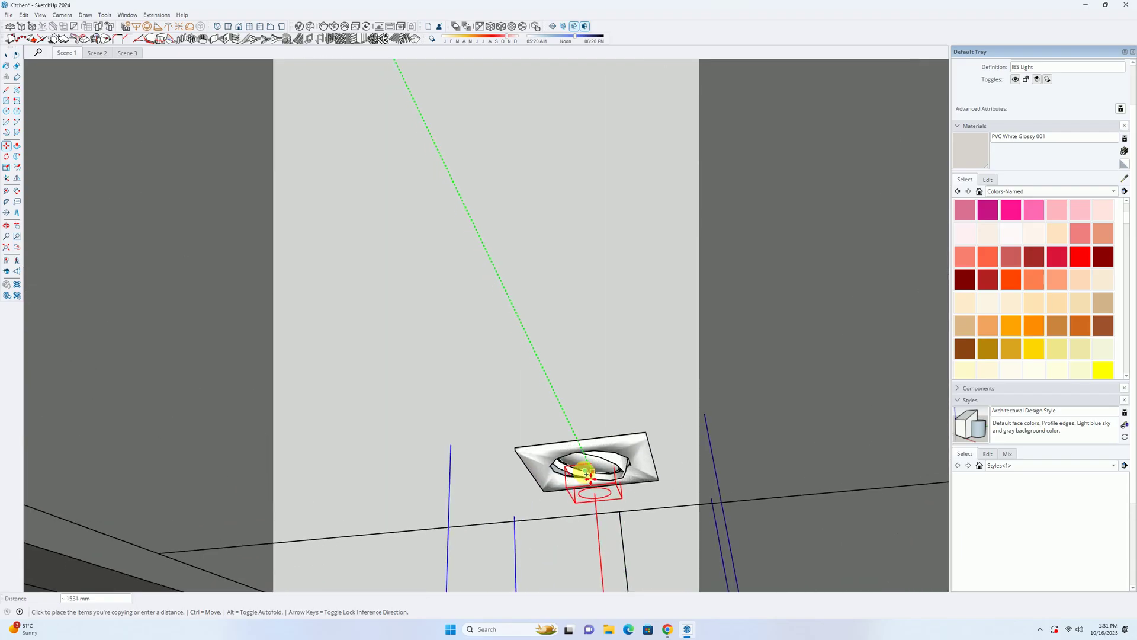
{"action": "left_click", "coordinate": [585, 465]}
{"action": "middle_click_drag", "start_coordinate": [587, 465], "coordinate": [566, 320]}
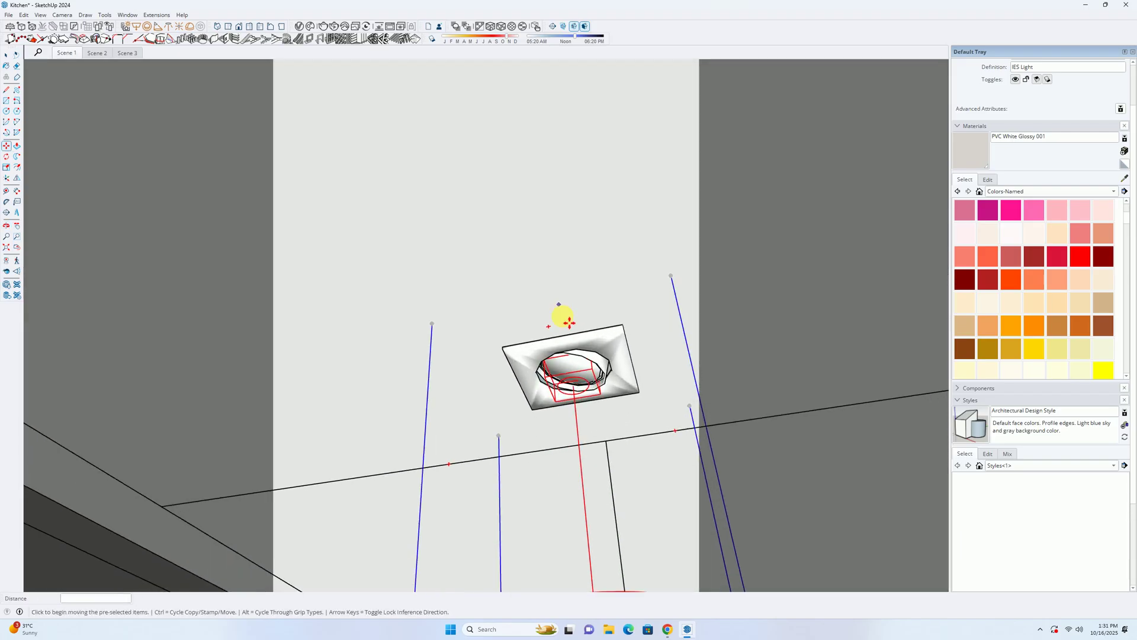
{"action": "key", "text": "Return"}
{"action": "scroll", "coordinate": [582, 366], "scroll_direction": "down", "scroll_amount": 4}
{"action": "middle_click_drag", "start_coordinate": [587, 404], "coordinate": [596, 455]}
{"action": "scroll", "coordinate": [596, 455], "scroll_direction": "down", "scroll_amount": 2}
Step: Select the three kitchen IES lights and make them one group
{"action": "key", "text": "space"}
{"action": "left_click", "coordinate": [607, 516]}
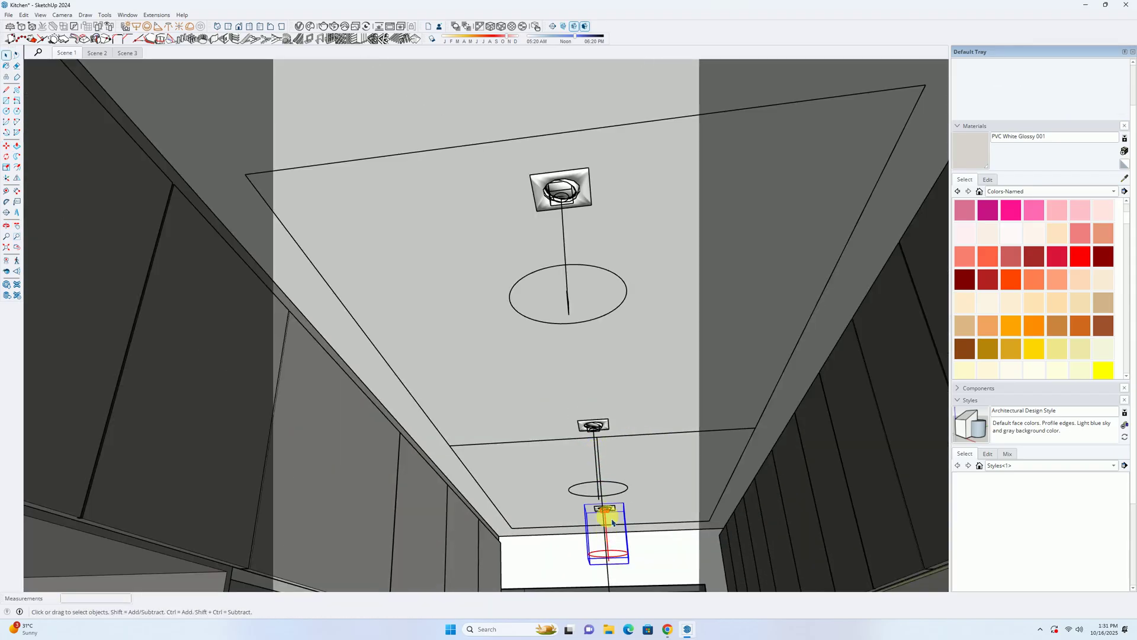
{"action": "left_click", "coordinate": [598, 467]}
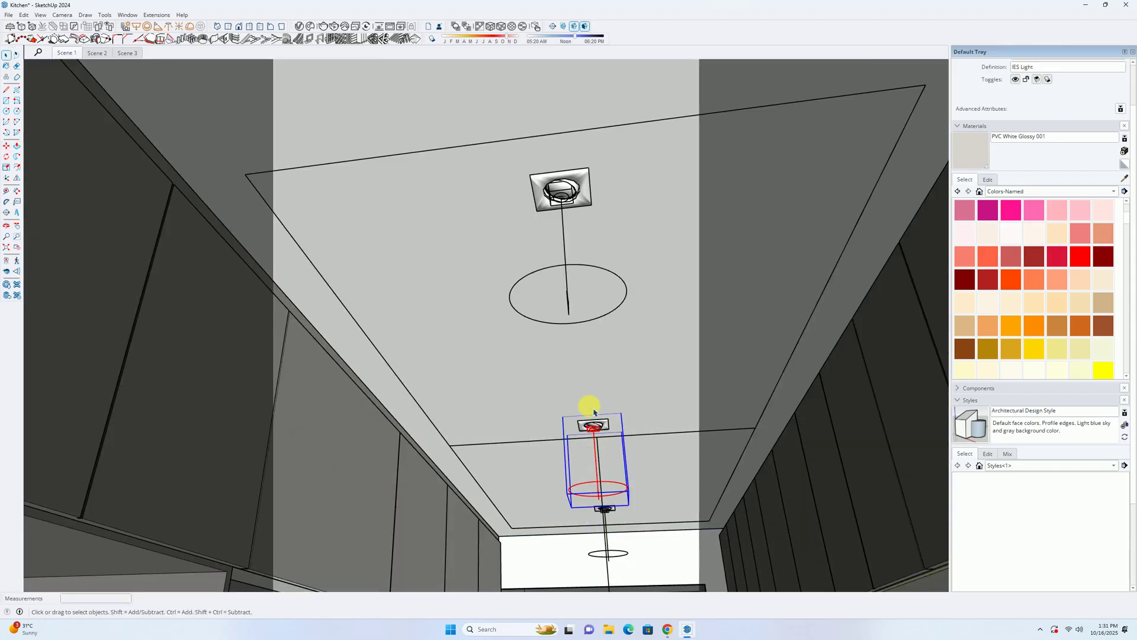
{"action": "left_click", "coordinate": [571, 304]}
{"action": "left_click", "coordinate": [597, 466], "text": "shift"}
{"action": "left_click", "coordinate": [610, 549], "text": "shift"}
{"action": "right_click", "coordinate": [609, 545]}
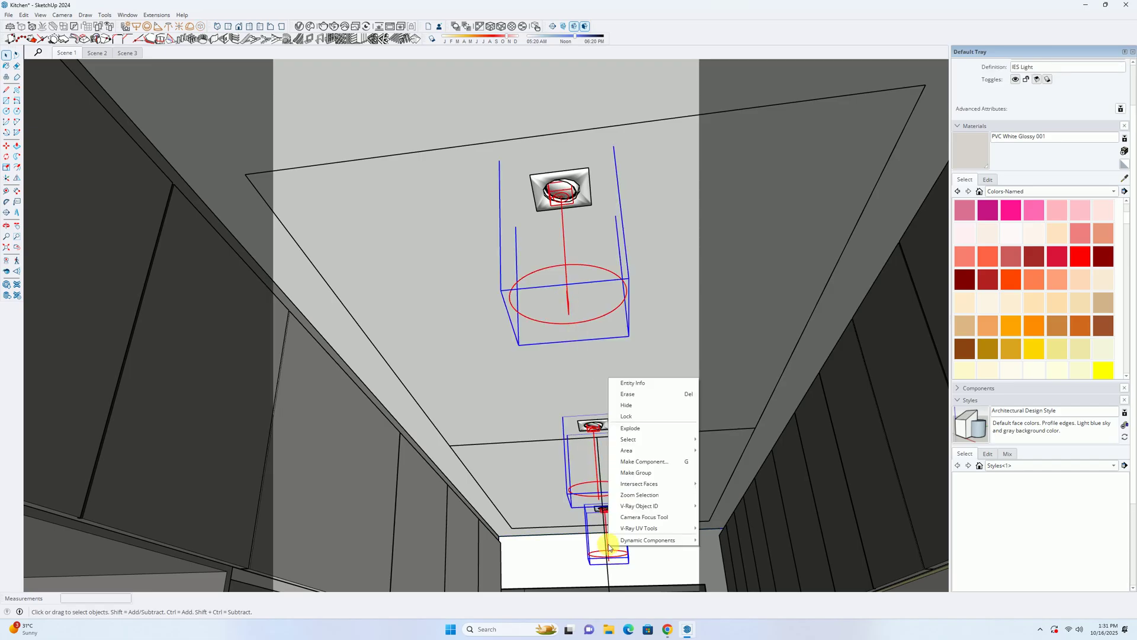
{"action": "left_click", "coordinate": [629, 473]}
Step: Move the IES light group straight down so the lights sit below the ceiling lamps
{"action": "mouse_move", "coordinate": [604, 521]}
{"action": "middle_mouse_down"}
{"action": "mouse_move", "coordinate": [584, 525]}
{"action": "mouse_move", "coordinate": [608, 529]}
{"action": "middle_mouse_up"}
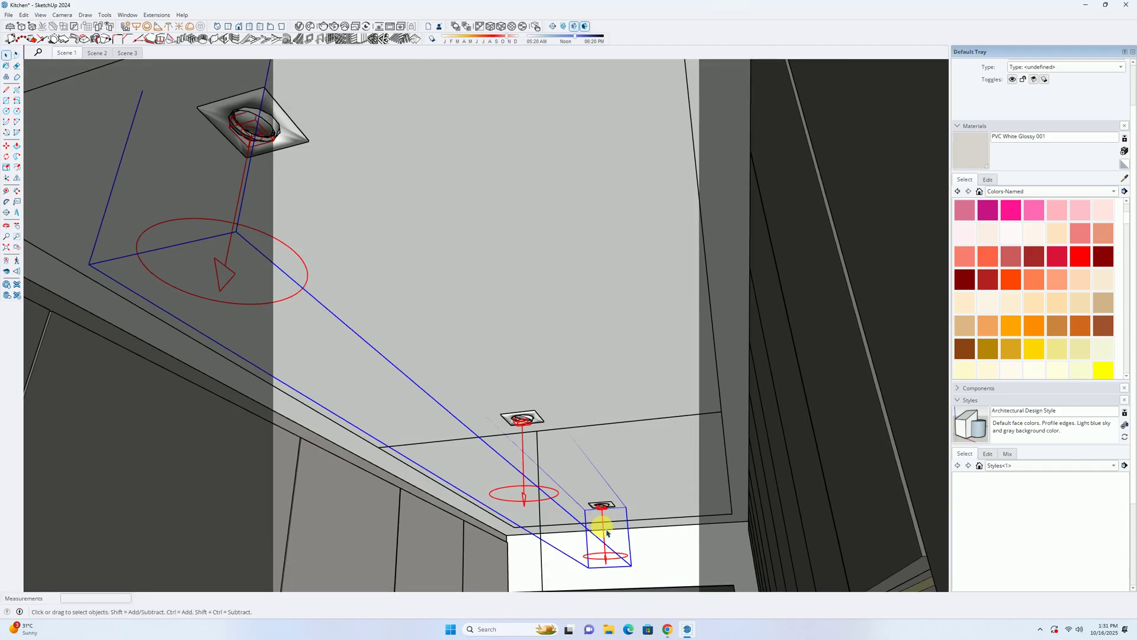
{"action": "key", "text": "m"}
{"action": "left_click", "coordinate": [652, 553]}
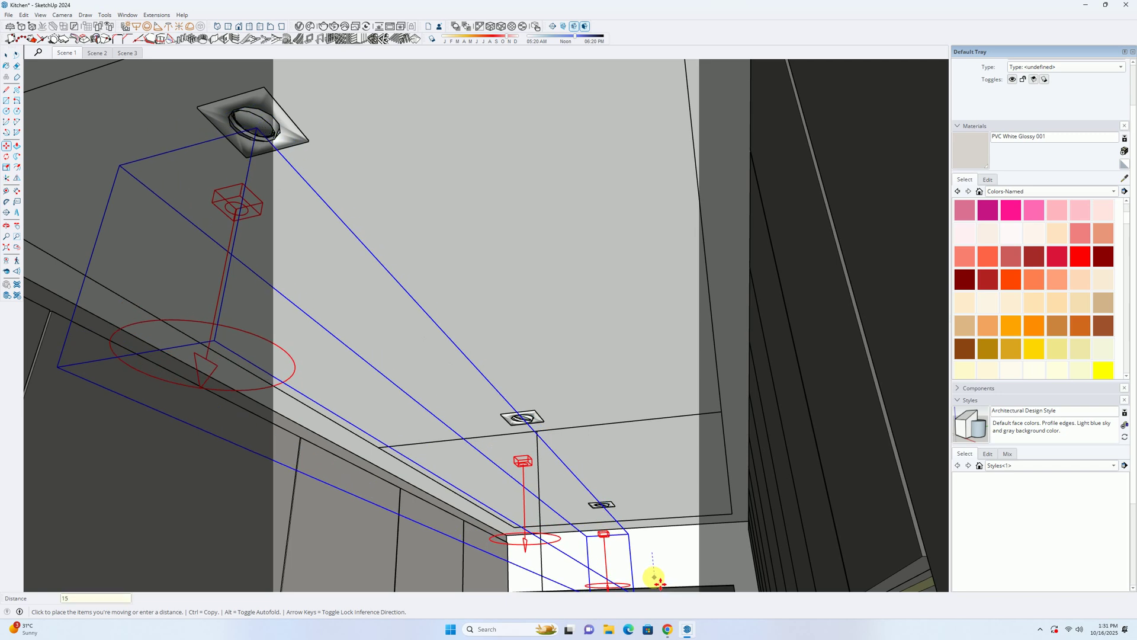
{"action": "left_click", "coordinate": [654, 577]}
{"action": "key", "text": "space"}
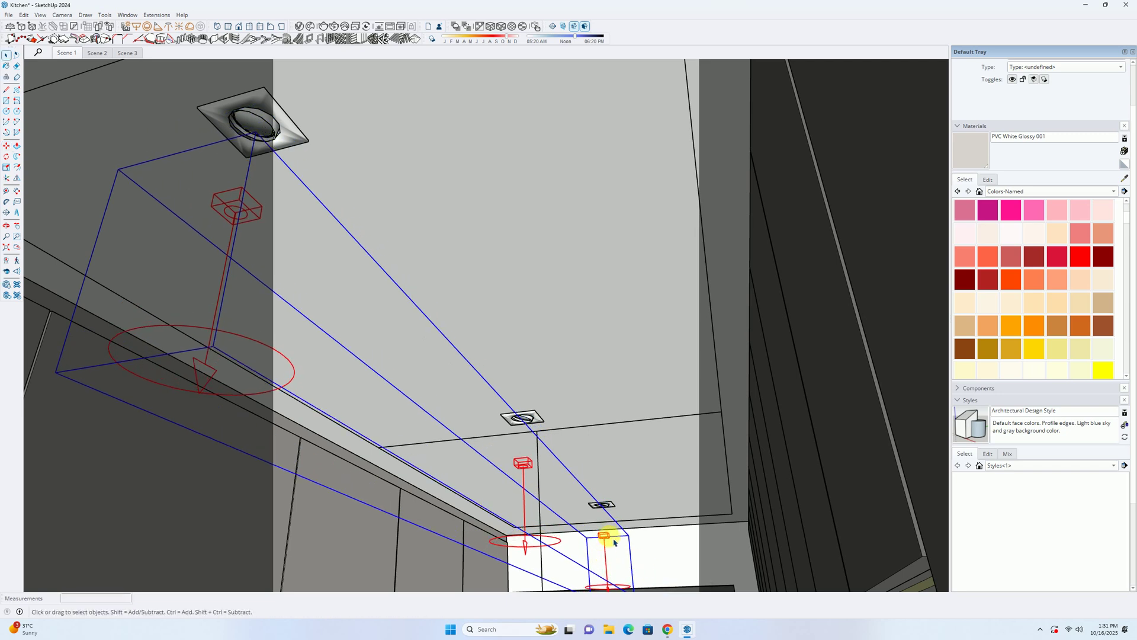
Step: Inside the light group, copy the farthest IES light into the laundry area beyond the glass door
{"action": "double_click", "coordinate": [609, 537]}
{"action": "left_click", "coordinate": [608, 536]}
{"action": "middle_click_drag", "start_coordinate": [606, 539], "coordinate": [636, 455]}
{"action": "key", "text": "m"}
{"action": "left_click", "coordinate": [641, 459]}
{"action": "key", "text": "ctrl"}
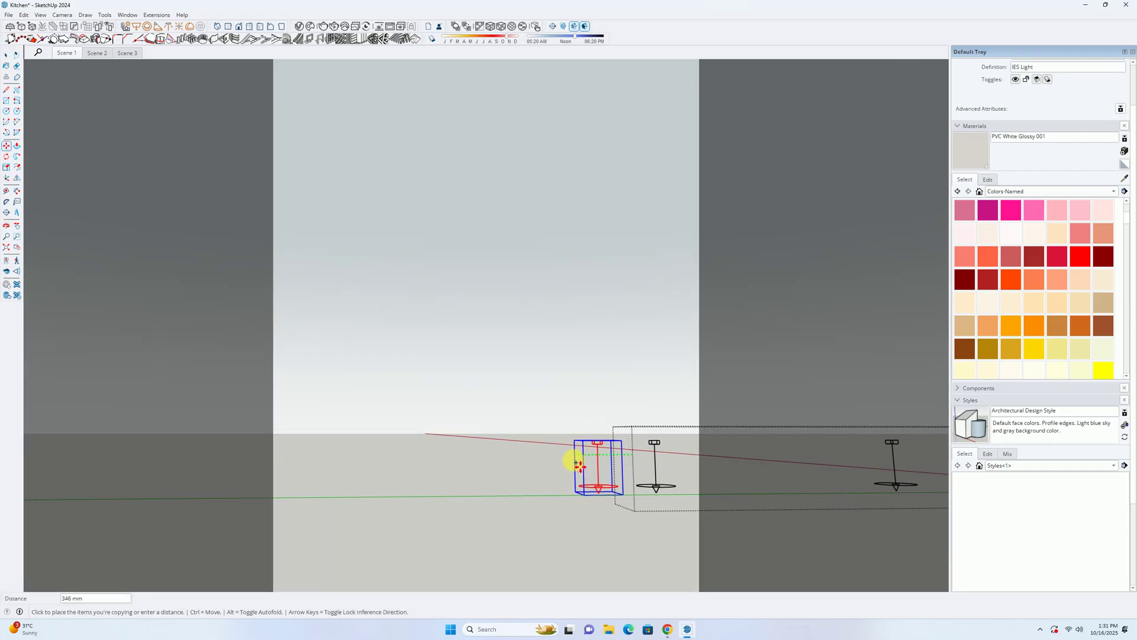
{"action": "key", "text": "i"}
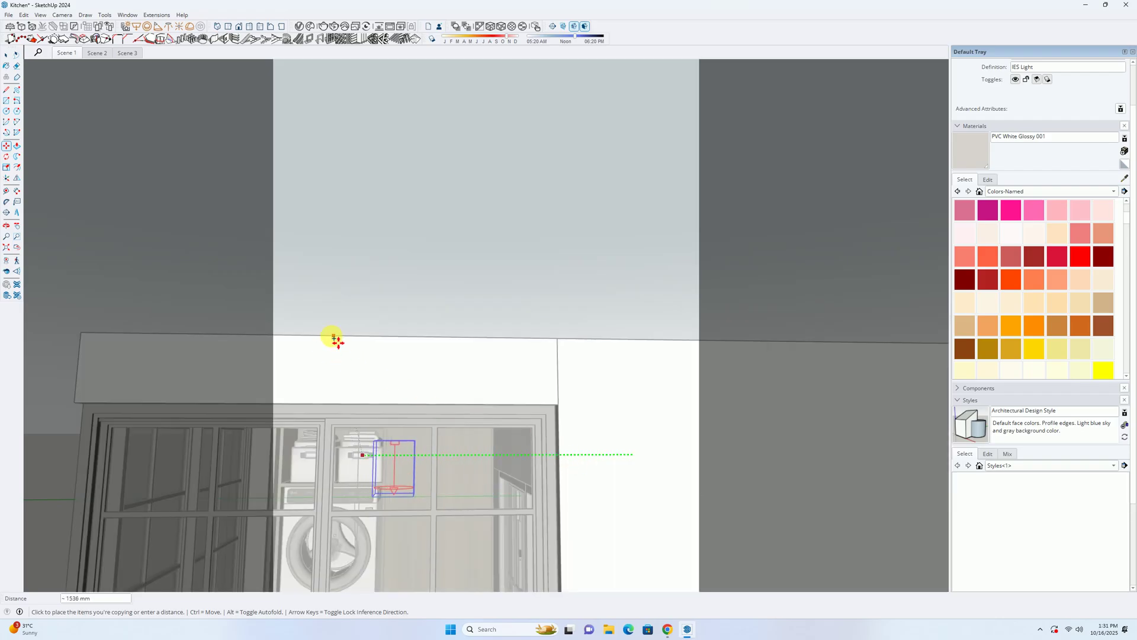
{"action": "middle_click_drag", "start_coordinate": [322, 336], "coordinate": [518, 278], "text": "shift"}
{"action": "left_click", "coordinate": [529, 277]}
Step: Shift the laundry IES light sideways using distances of 450 mm and 100 mm
{"action": "middle_click_drag", "start_coordinate": [529, 278], "coordinate": [569, 308]}
{"action": "left_click", "coordinate": [569, 308]}
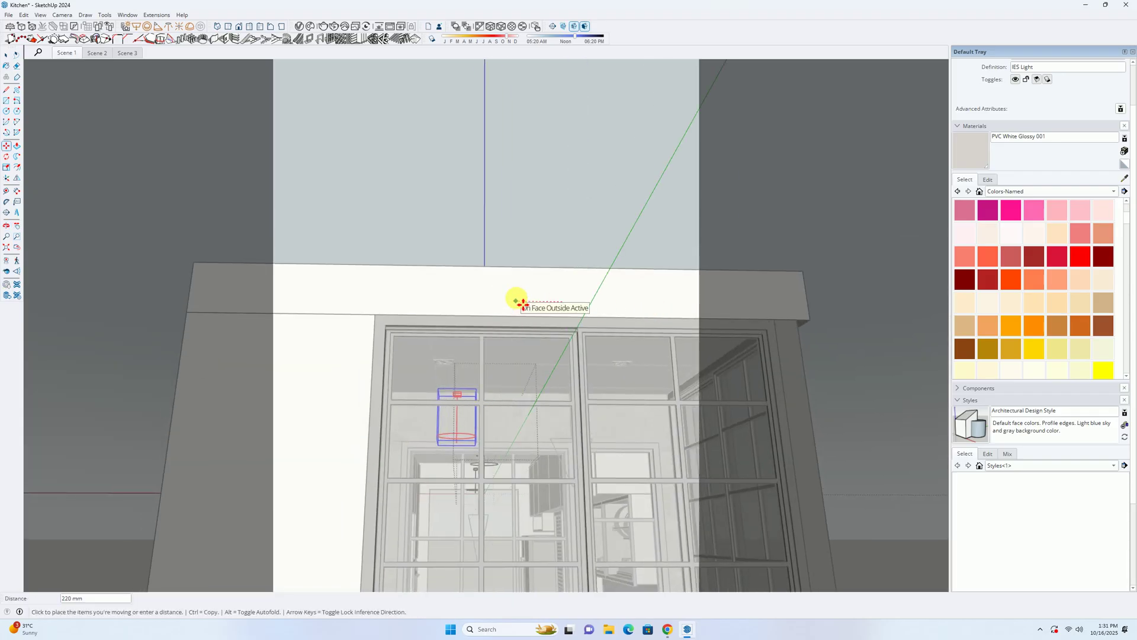
{"action": "type", "text": "450"}
{"action": "middle_click_drag", "start_coordinate": [521, 303], "coordinate": [470, 310]}
{"action": "type", "text": "100"}
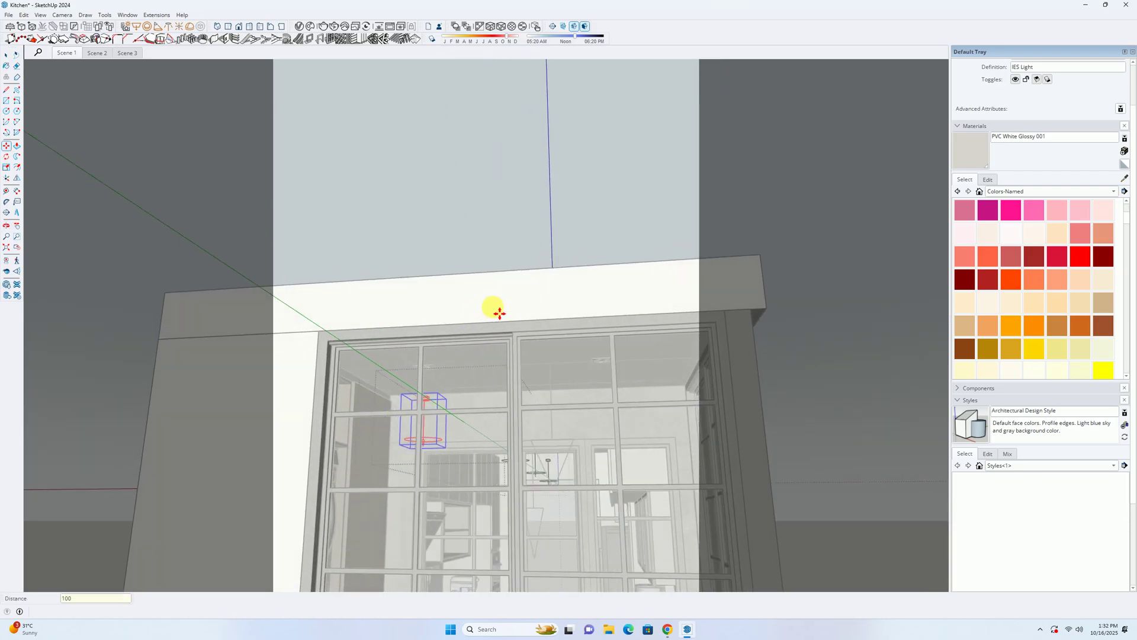
{"action": "mouse_move", "coordinate": [496, 307]}
{"action": "middle_mouse_down"}
{"action": "mouse_move", "coordinate": [545, 325]}
{"action": "mouse_move", "coordinate": [482, 309]}
{"action": "middle_mouse_up"}
Step: Copy the laundry IES light 500 mm sideways, and shift the copy a further 300 mm and 450 mm across the laundry
{"action": "key", "text": "ctrl"}
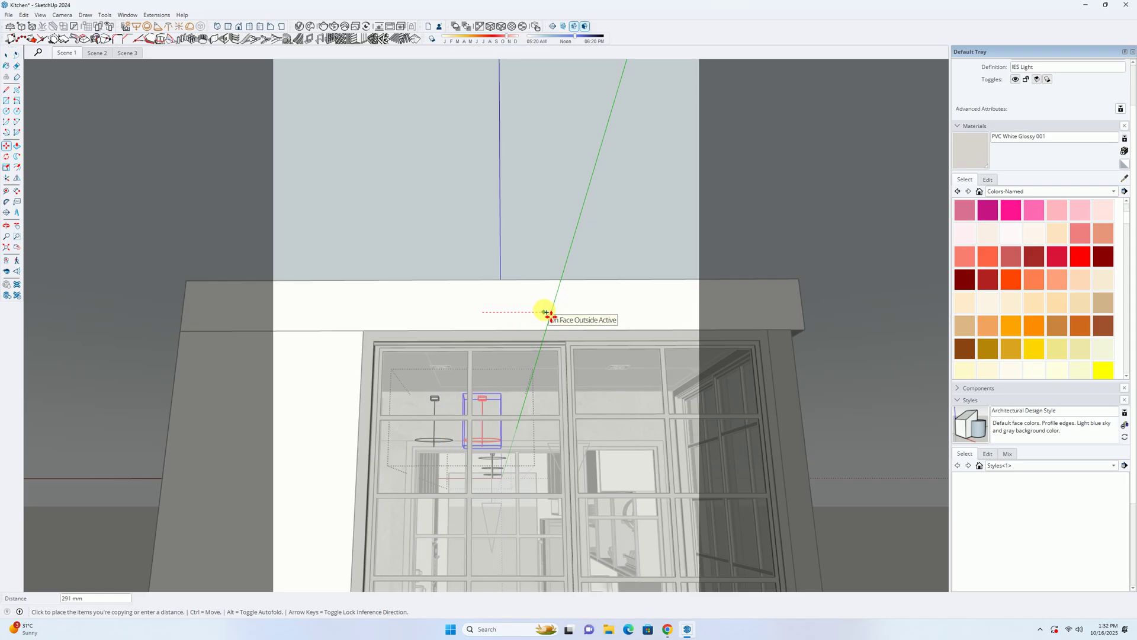
{"action": "type", "text": "500"}
{"action": "key", "text": "Return"}
{"action": "left_click", "coordinate": [528, 304]}
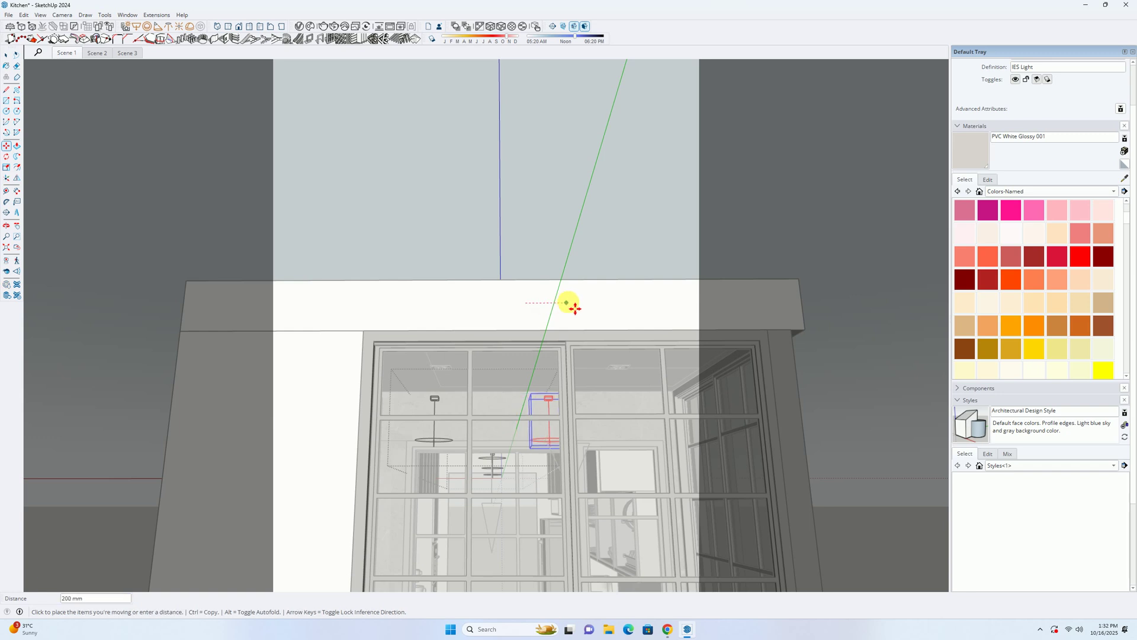
{"action": "type", "text": "300"}
{"action": "key", "text": "Return"}
{"action": "left_click", "coordinate": [570, 307]}
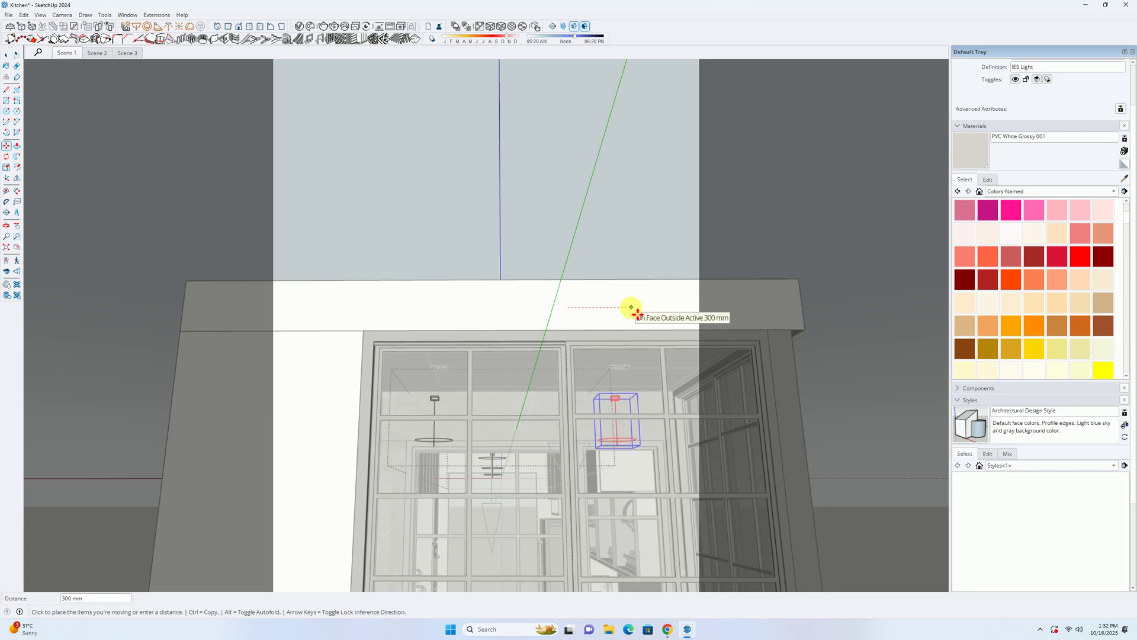
{"action": "type", "text": "450"}
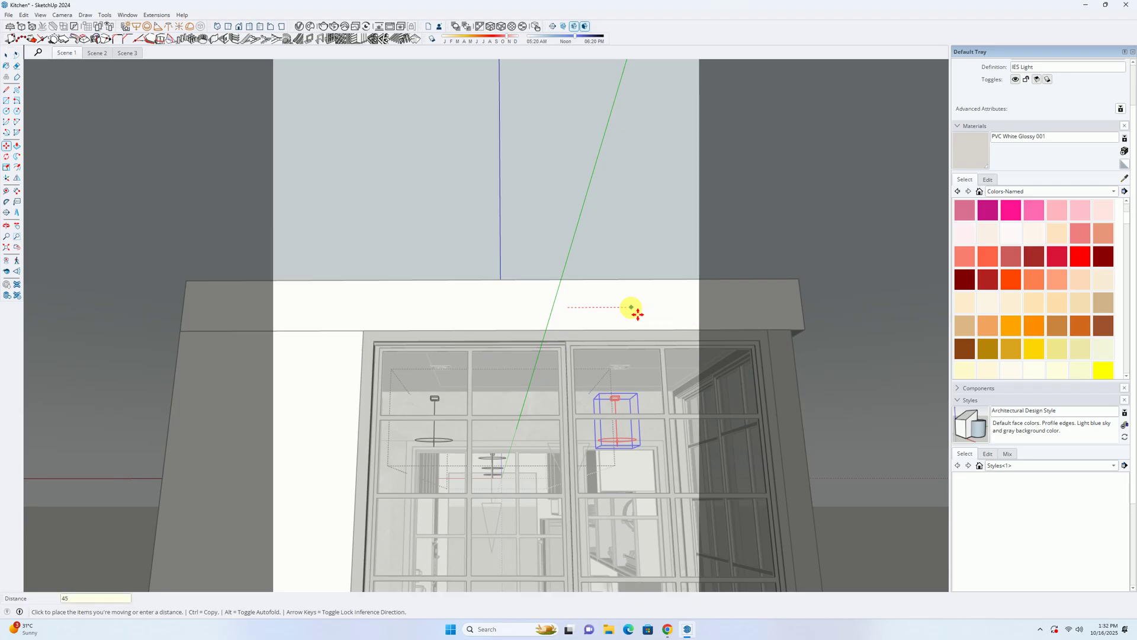
{"action": "key", "text": "Return"}
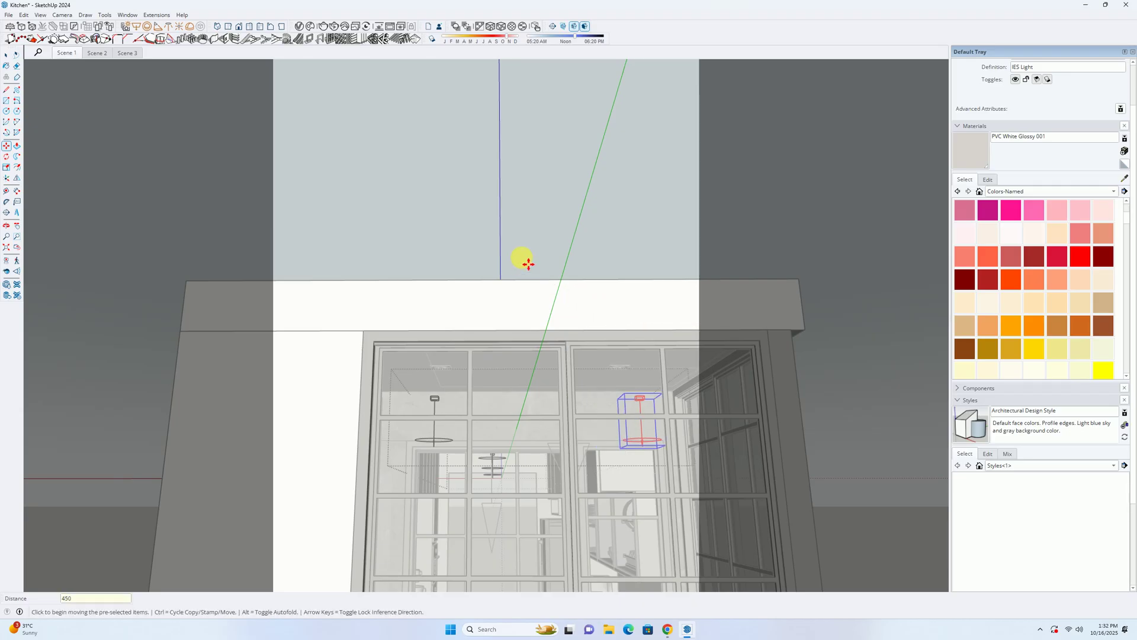
Step: Exit the light group, return to Scene 1, and set the IES Light's intensity to 50000 lm
{"action": "middle_click_drag", "start_coordinate": [543, 255], "coordinate": [519, 262]}
{"action": "key", "text": "space"}
{"action": "left_click", "coordinate": [339, 142]}
{"action": "left_click", "coordinate": [73, 52]}
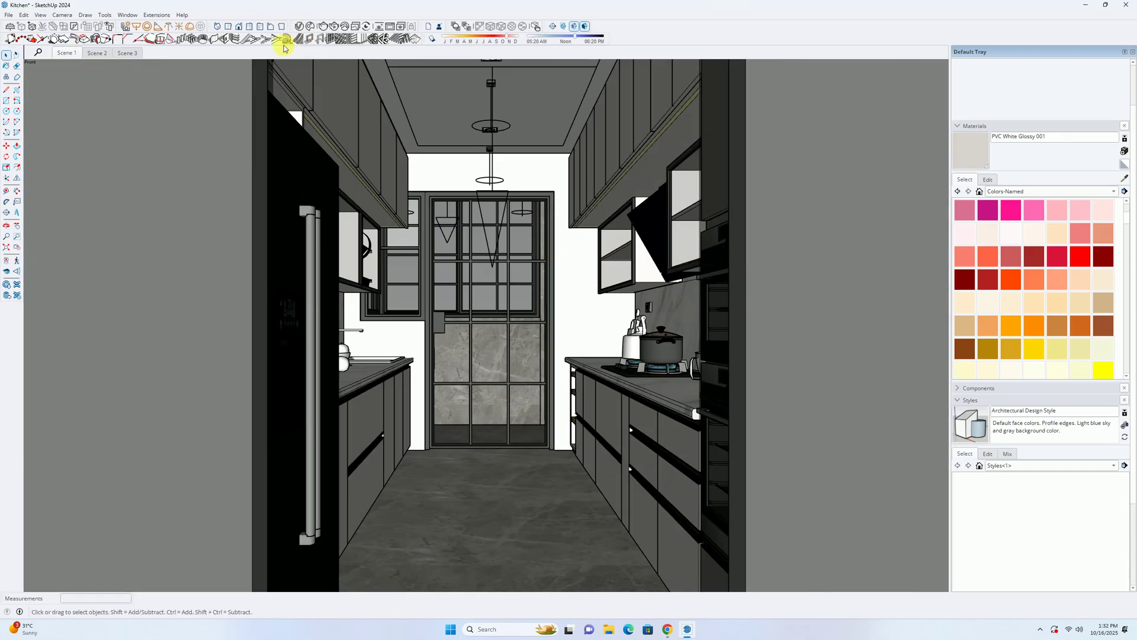
{"action": "left_click", "coordinate": [299, 27]}
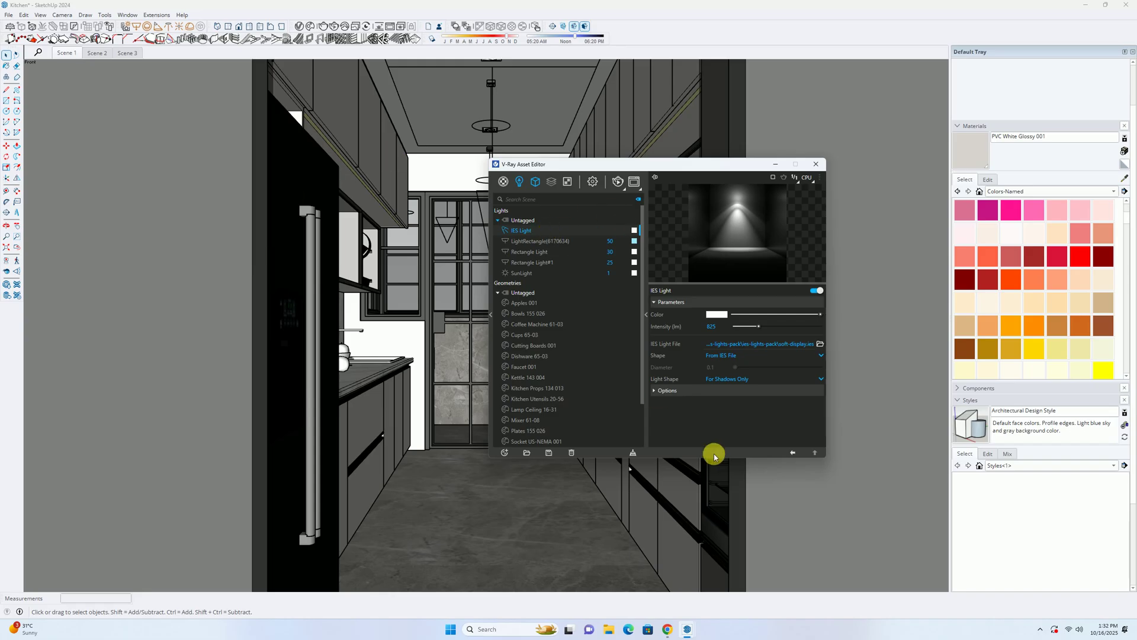
{"action": "key", "text": "Return"}
Step: Warm the IES Light's color to a temperature of about 5620 K and close the V-Ray Asset Editor
{"action": "left_click", "coordinate": [714, 320]}
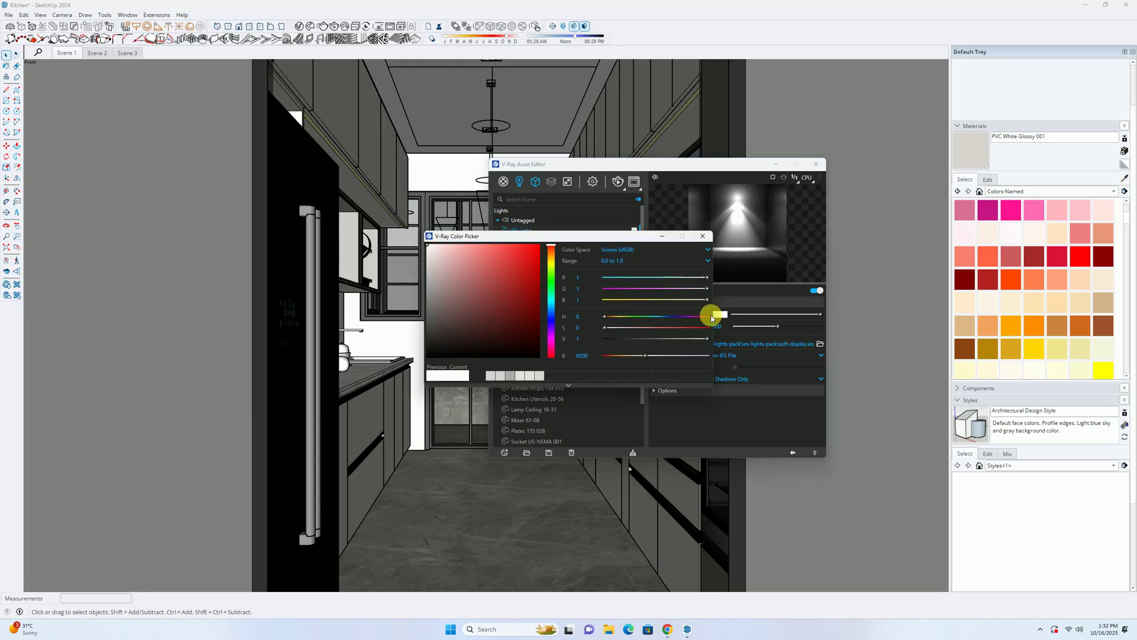
{"action": "left_click_drag", "start_coordinate": [629, 355], "coordinate": [639, 357]}
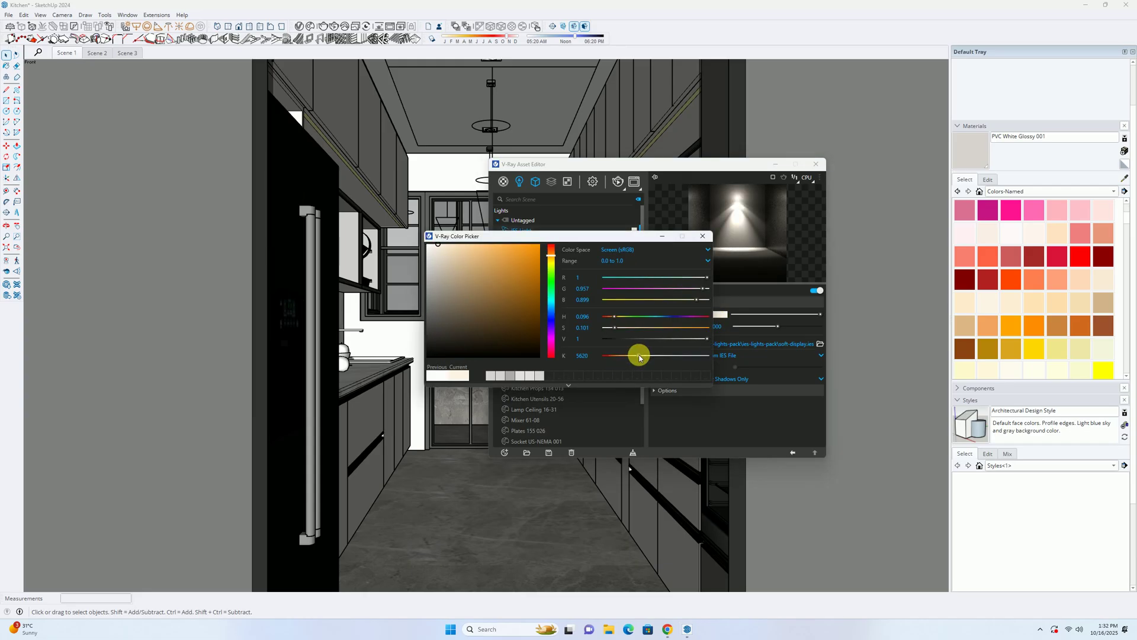
{"action": "double_click", "coordinate": [592, 360]}
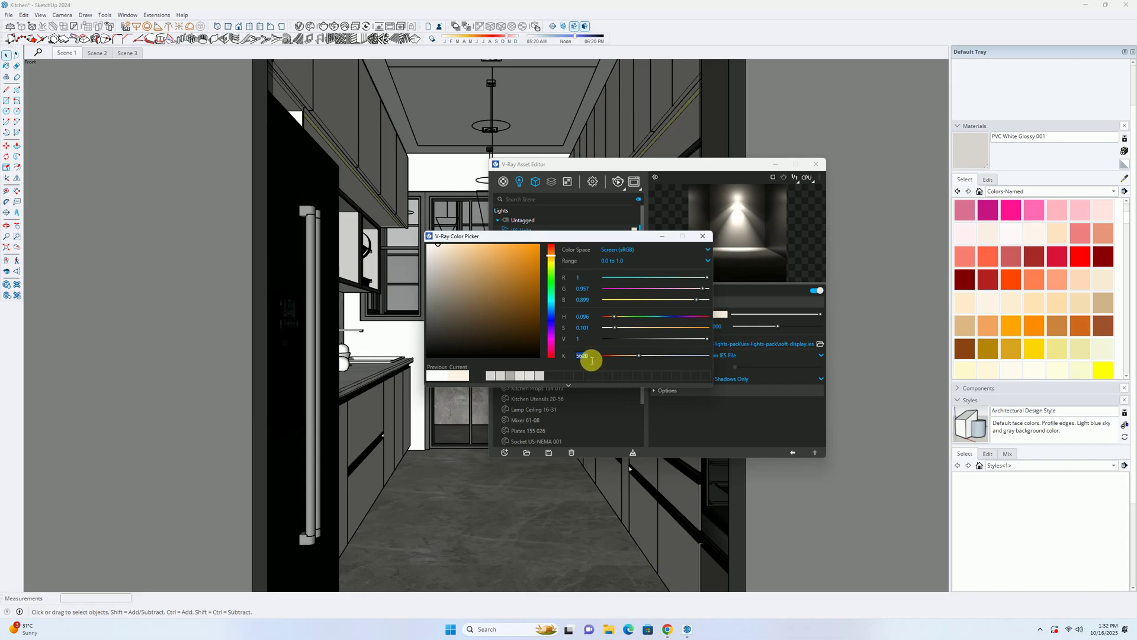
{"action": "left_click", "coordinate": [702, 236]}
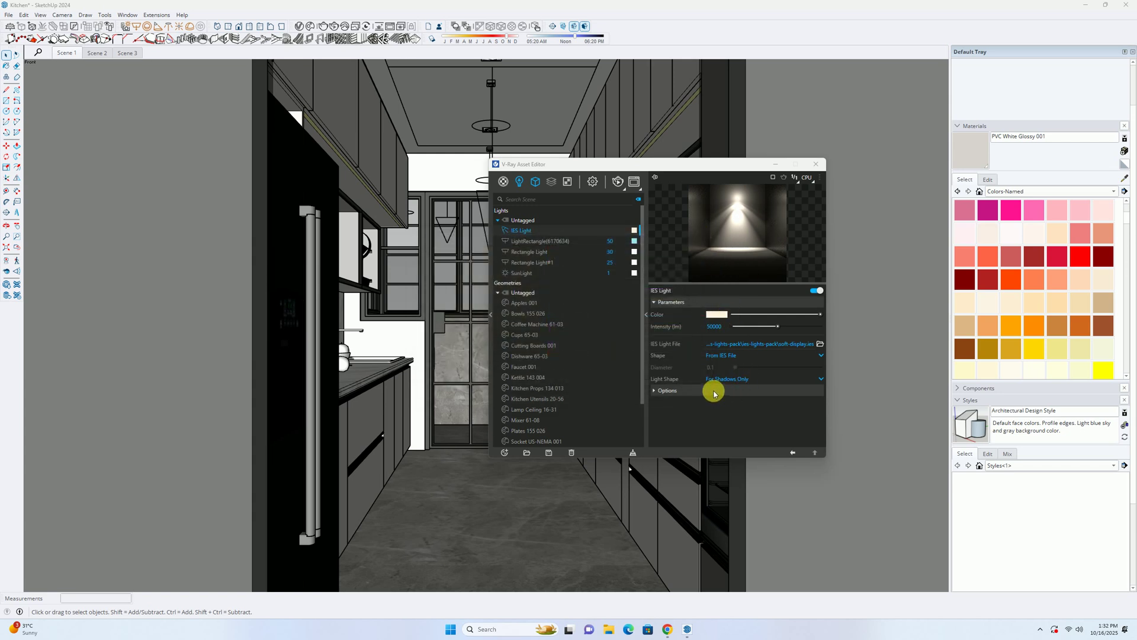
{"action": "left_click", "coordinate": [816, 164]}
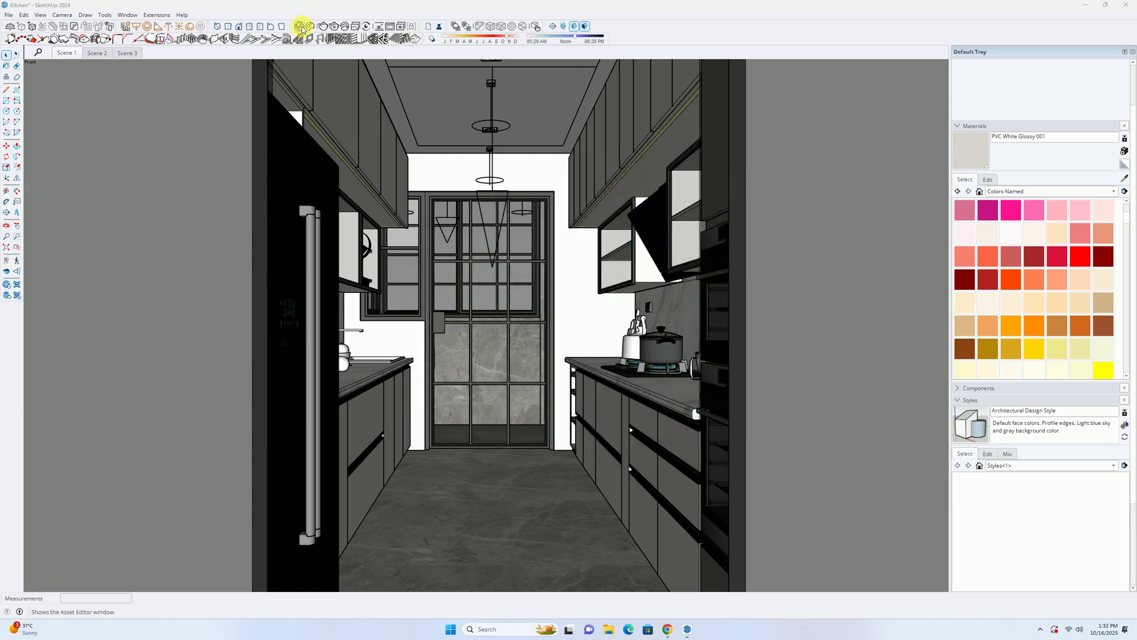
Step: Render Scene 1 in V-Ray and examine the effect of the IES lights on the ceiling and end wall
{"action": "left_click", "coordinate": [337, 26]}
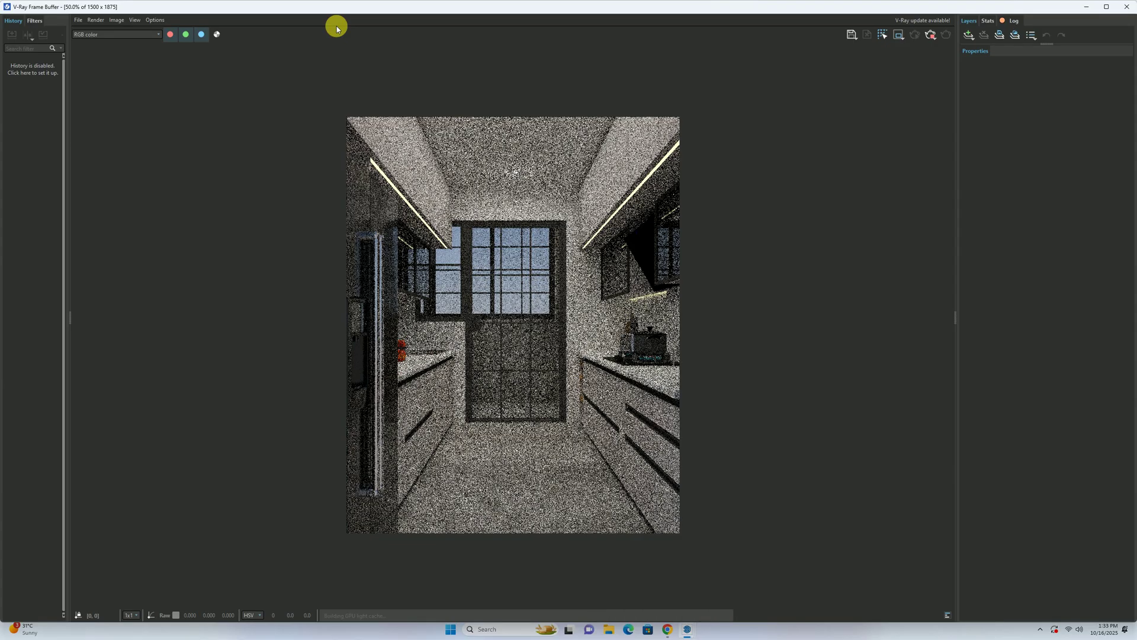
{"action": "scroll", "coordinate": [524, 170], "scroll_direction": "up", "scroll_amount": 2}
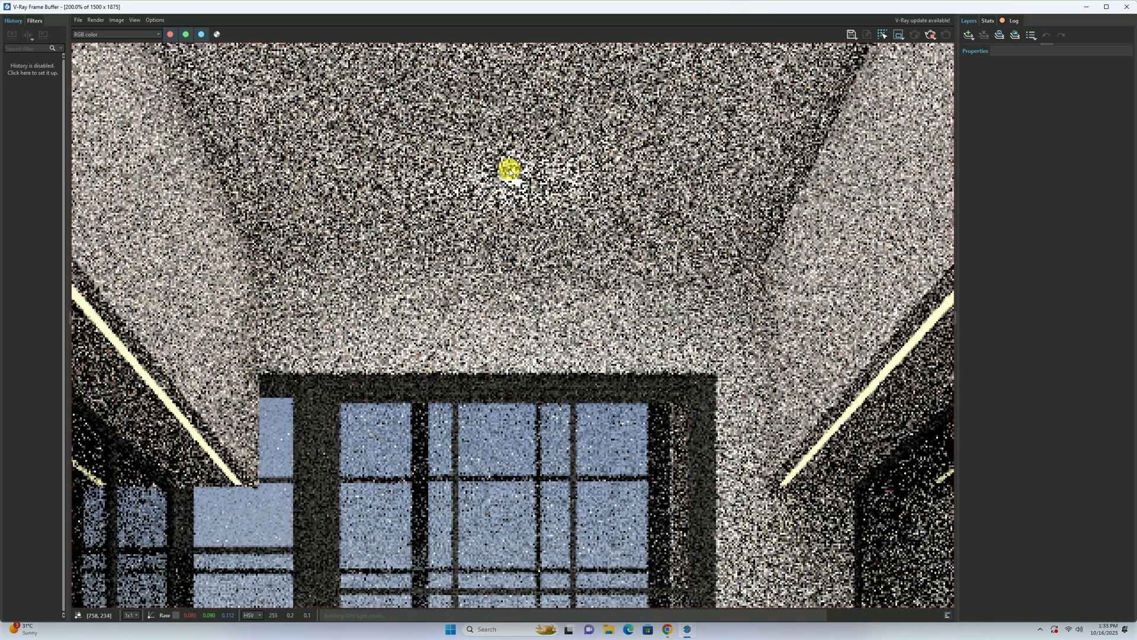
{"action": "scroll", "coordinate": [520, 170], "scroll_direction": "down", "scroll_amount": 1}
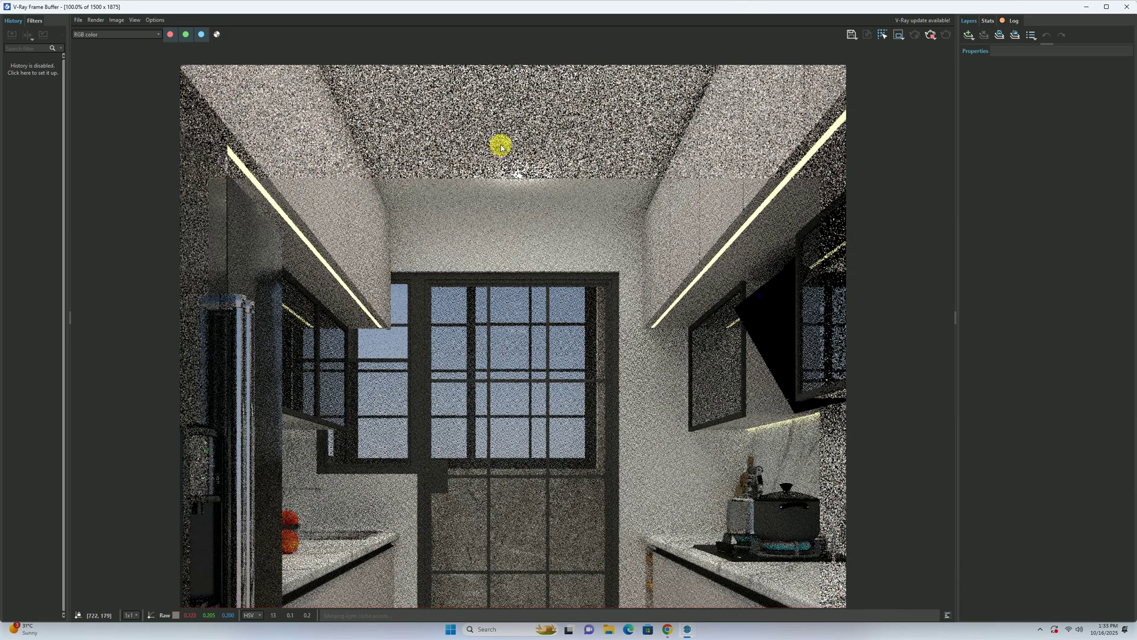
Step: Close the render and lower the group of IES lights 150 mm below its position at the kitchen ceiling
{"action": "scroll", "coordinate": [505, 148], "scroll_direction": "down", "scroll_amount": 1}
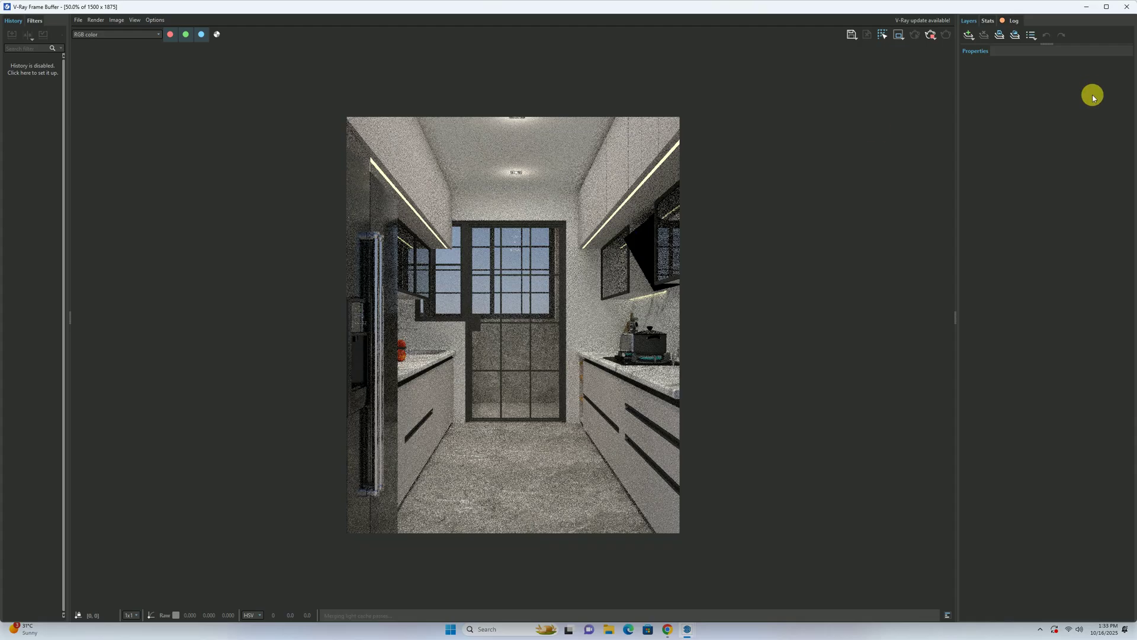
{"action": "left_click", "coordinate": [1129, 7]}
{"action": "key", "text": "m"}
{"action": "left_click", "coordinate": [506, 182]}
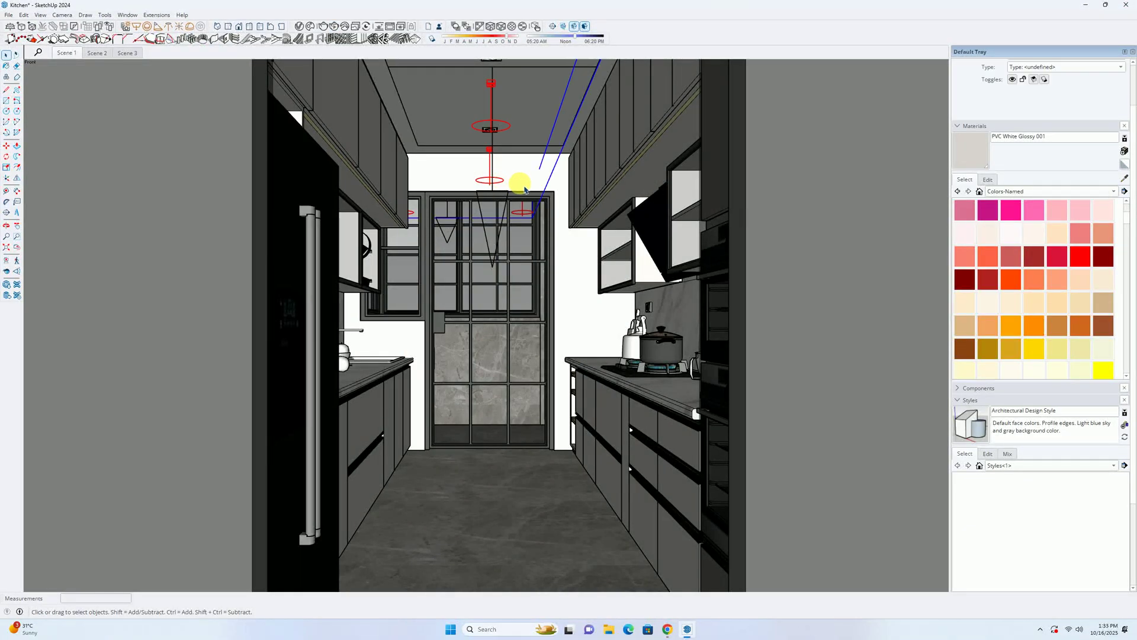
{"action": "type", "text": "15"}
{"action": "key", "text": "Return"}
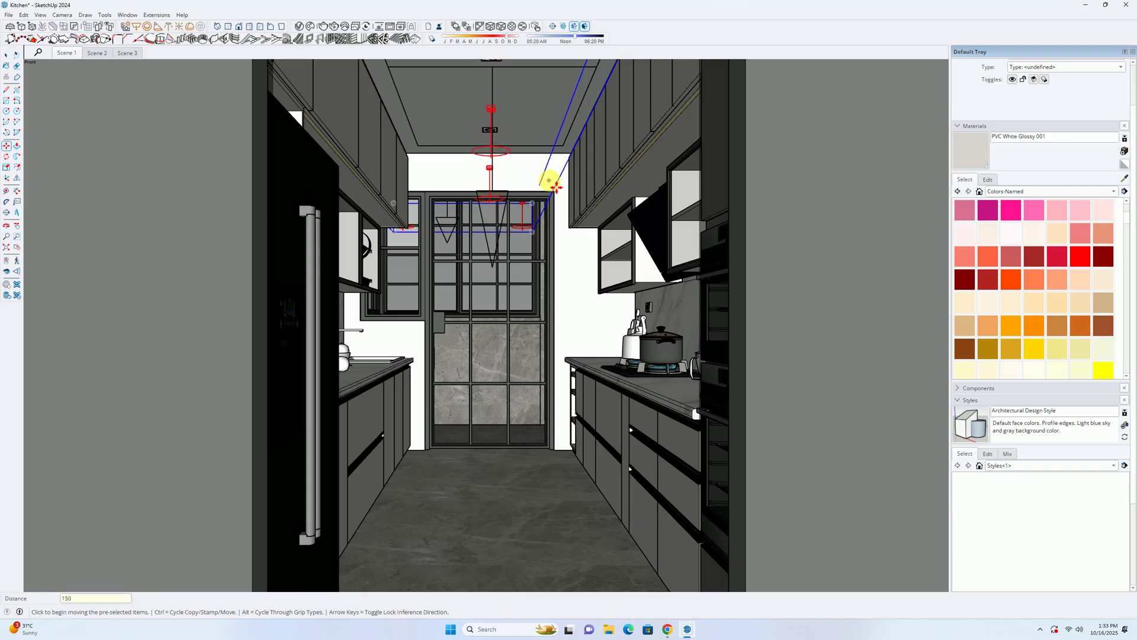
{"action": "key", "text": "space"}
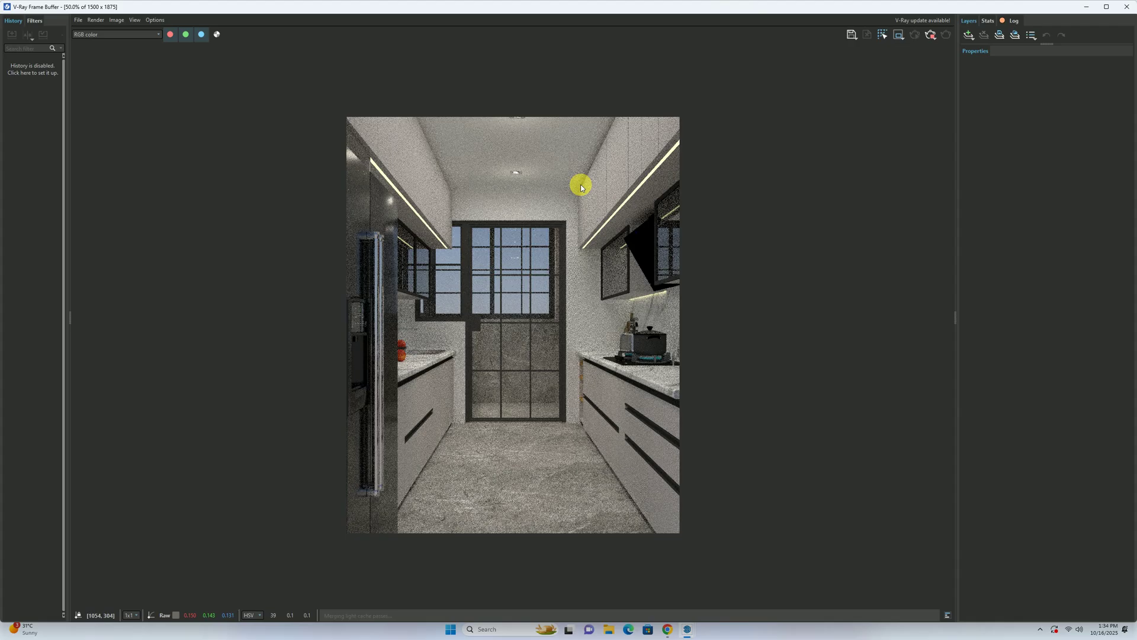
Step: Examine the IES light spots on the kitchen ceiling in the new Scene 1 render, and close the frame buffer
{"action": "scroll", "coordinate": [520, 201], "scroll_direction": "up", "scroll_amount": 1}
{"action": "scroll", "coordinate": [520, 198], "scroll_direction": "down", "scroll_amount": 2}
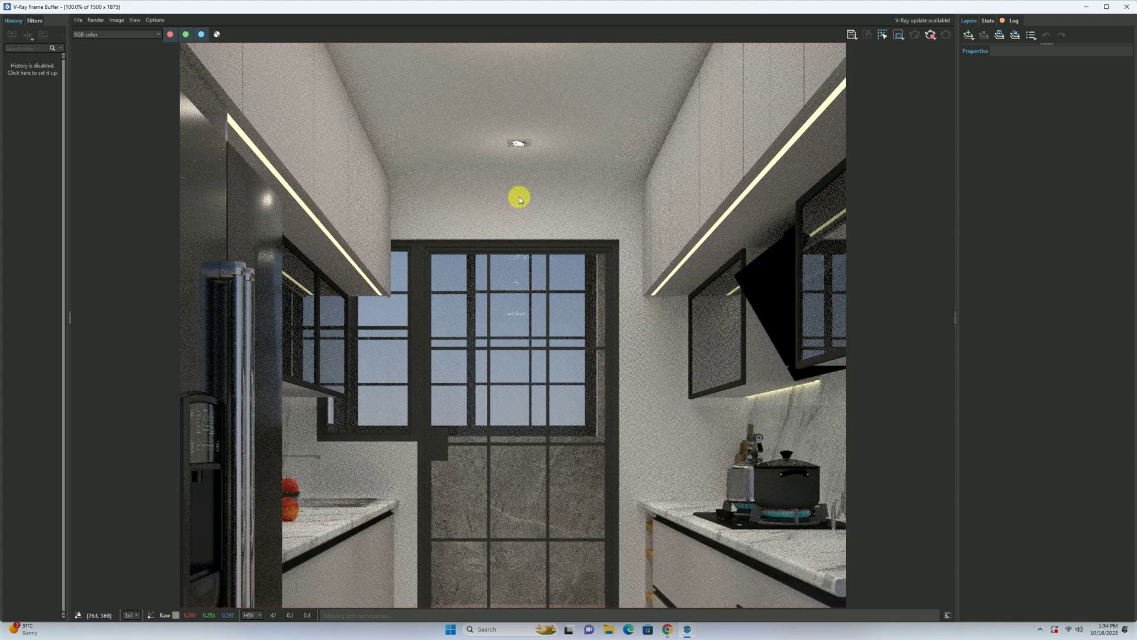
{"action": "scroll", "coordinate": [520, 173], "scroll_direction": "up", "scroll_amount": 1}
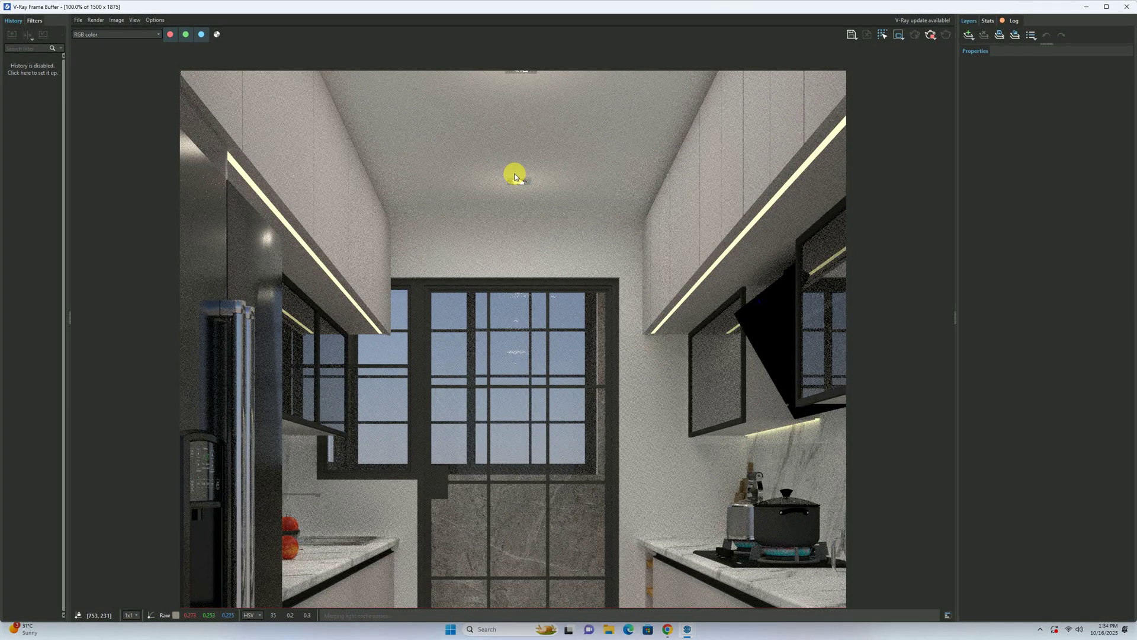
{"action": "scroll", "coordinate": [514, 175], "scroll_direction": "down", "scroll_amount": 1}
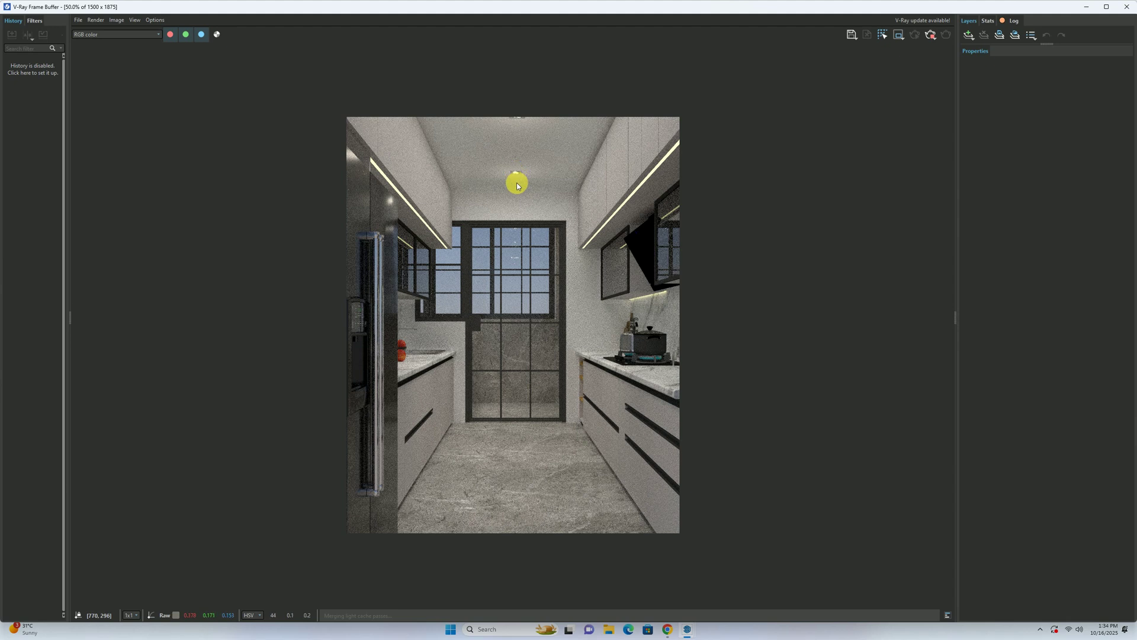
{"action": "scroll", "coordinate": [517, 184], "scroll_direction": "up", "scroll_amount": 1}
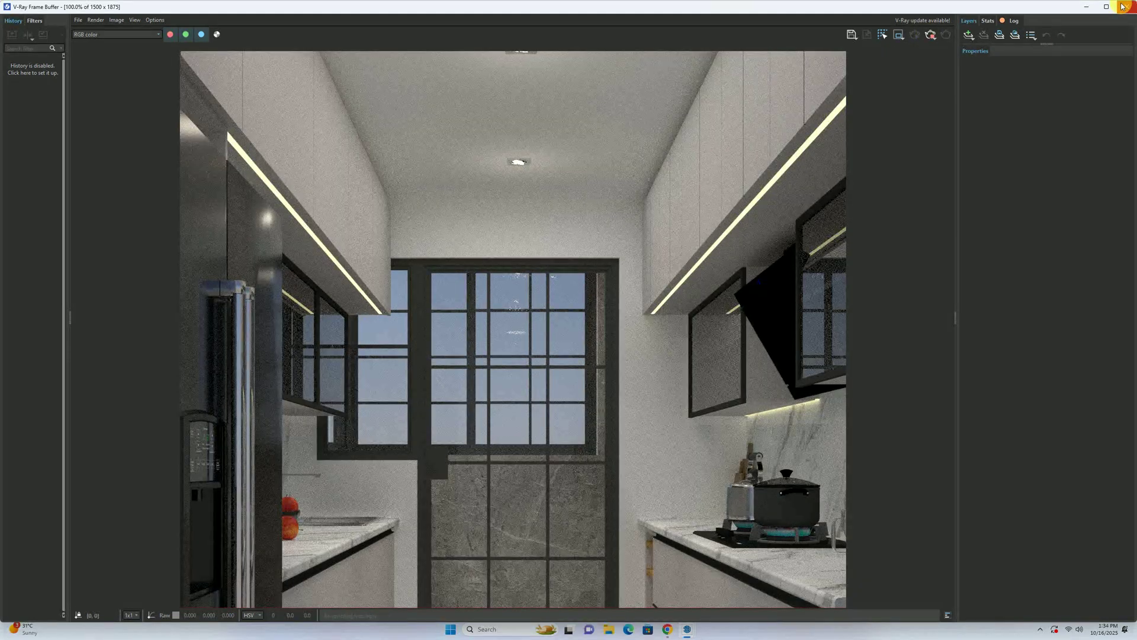
{"action": "left_click", "coordinate": [1122, 7]}
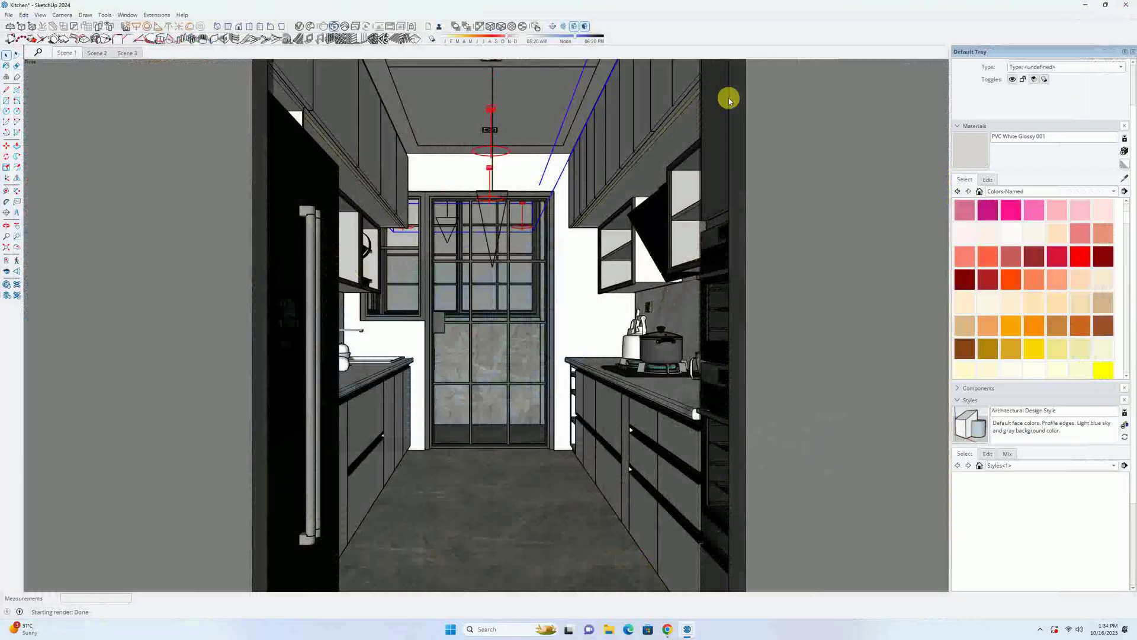
Step: Load three-lobe-umbrella.ies as the IES Light's light file and close the V-Ray Asset Editor
{"action": "left_click", "coordinate": [303, 27]}
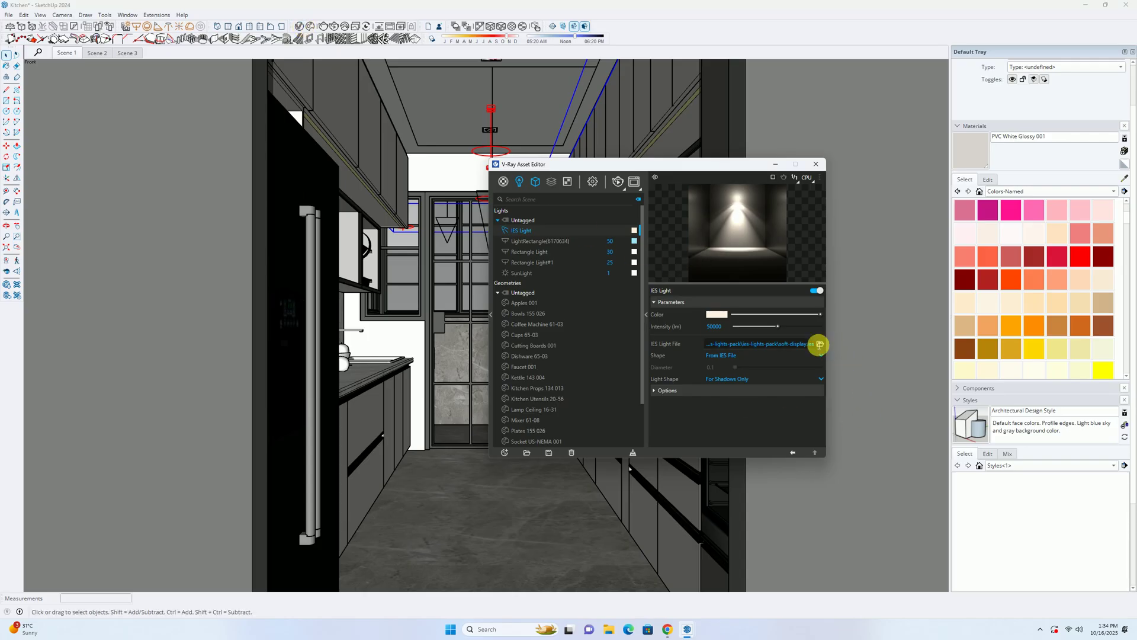
{"action": "left_click", "coordinate": [820, 344]}
{"action": "left_click", "coordinate": [751, 362]}
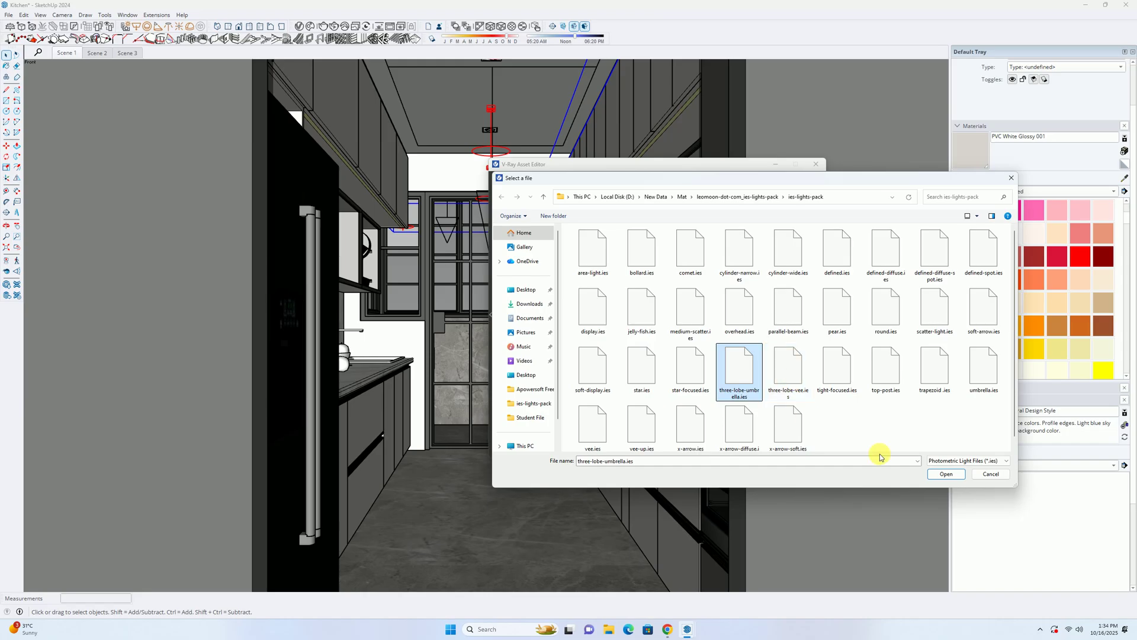
{"action": "left_click", "coordinate": [946, 474]}
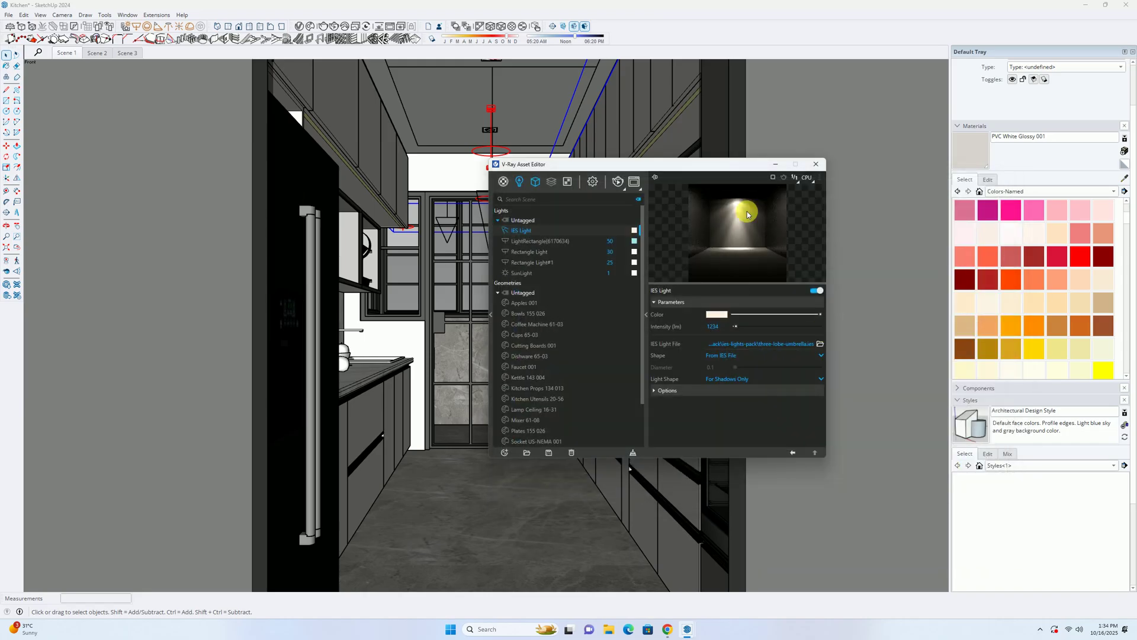
{"action": "left_click", "coordinate": [816, 164]}
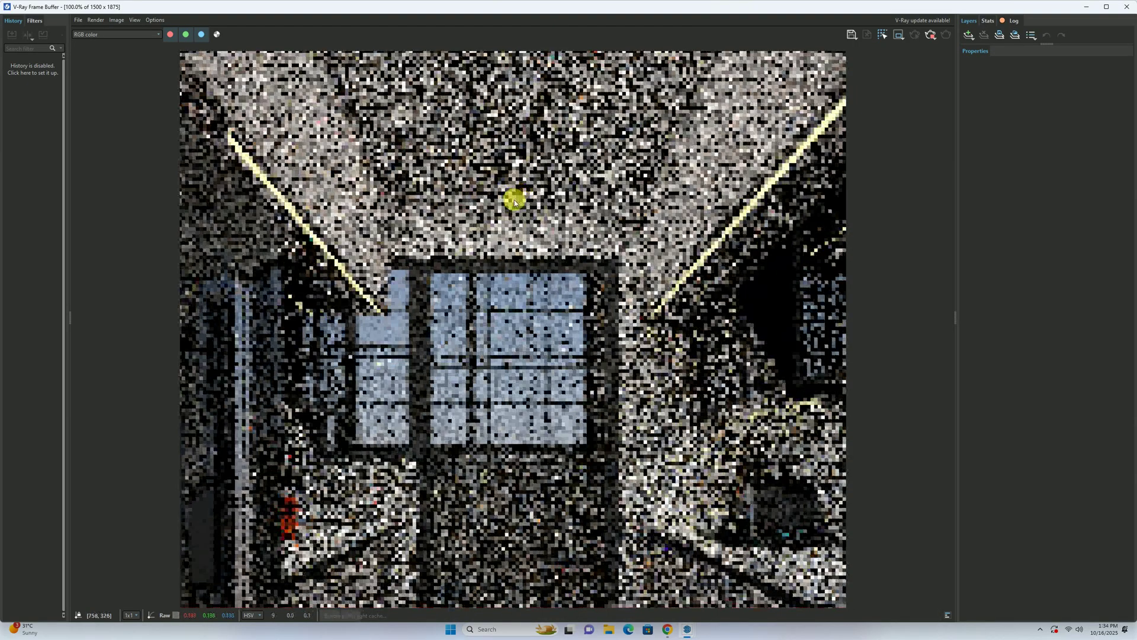
Step: Examine how the three-lobe-umbrella profile lights the ceiling and end wall in the render, and close the frame buffer
{"action": "scroll", "coordinate": [515, 203], "scroll_direction": "down", "scroll_amount": 2}
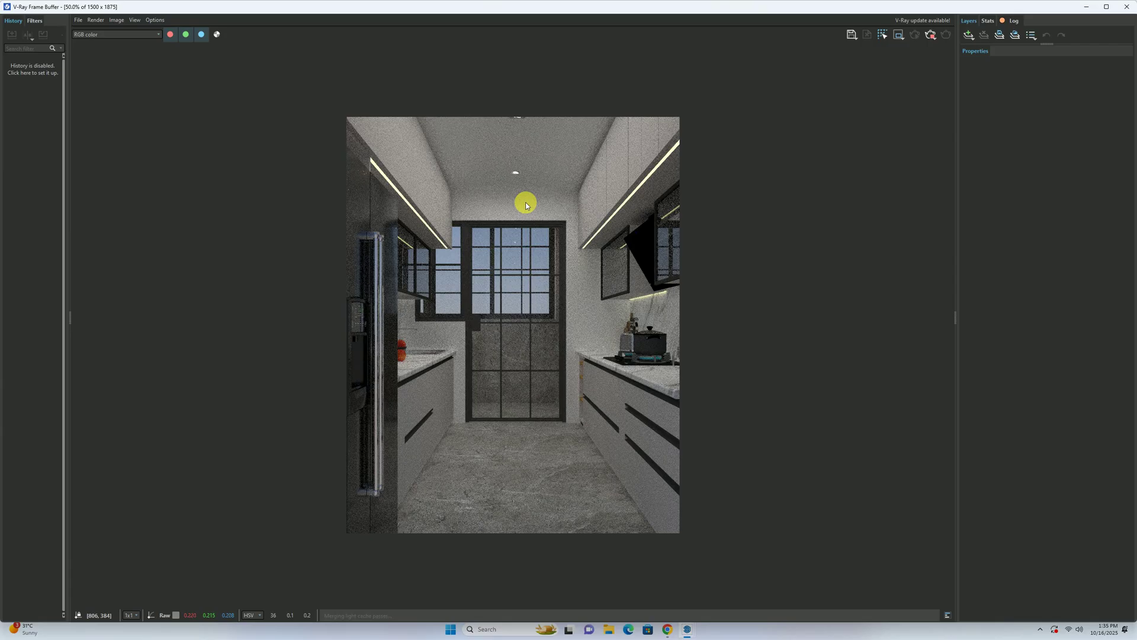
{"action": "scroll", "coordinate": [525, 201], "scroll_direction": "up", "scroll_amount": 1}
{"action": "scroll", "coordinate": [477, 198], "scroll_direction": "down", "scroll_amount": 1}
{"action": "scroll", "coordinate": [522, 198], "scroll_direction": "up", "scroll_amount": 1}
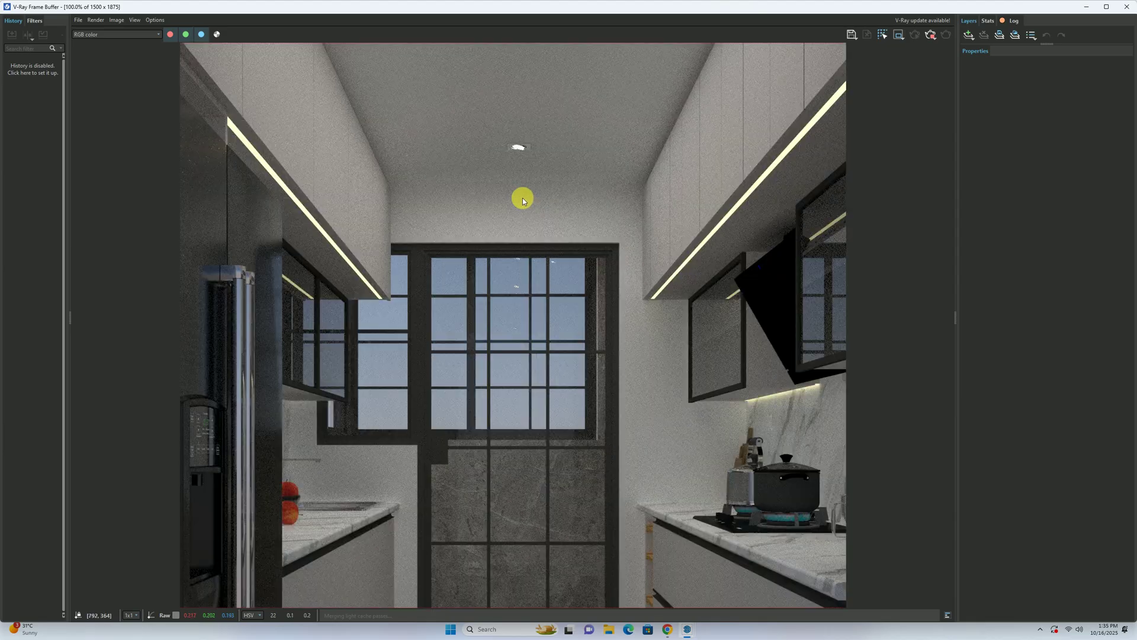
{"action": "scroll", "coordinate": [533, 198], "scroll_direction": "down", "scroll_amount": 1}
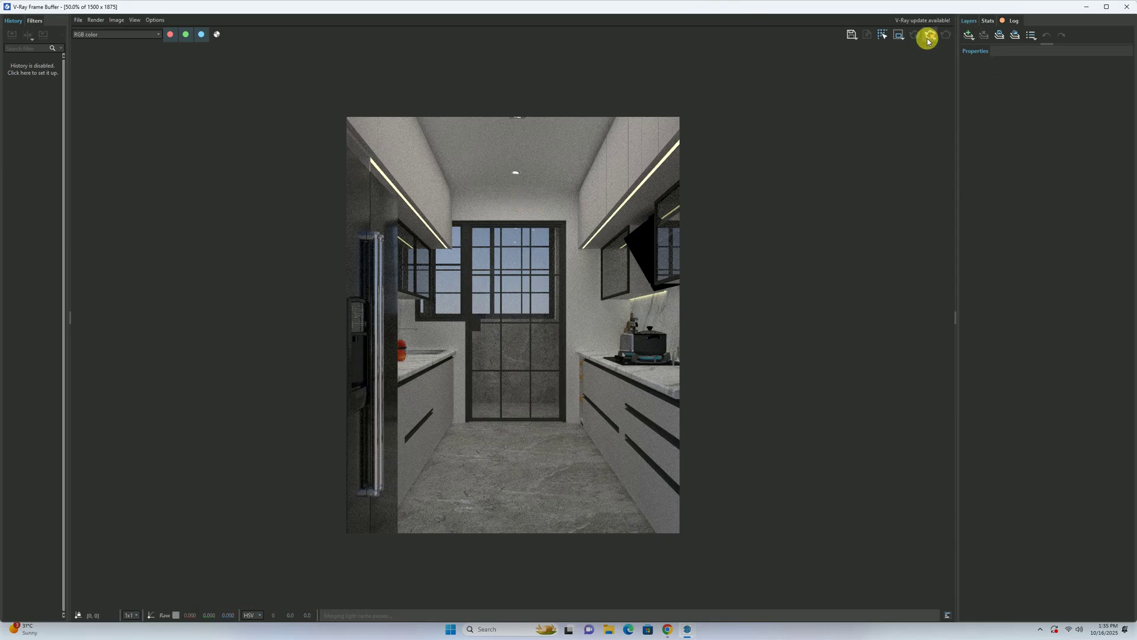
{"action": "left_click", "coordinate": [1127, 7]}
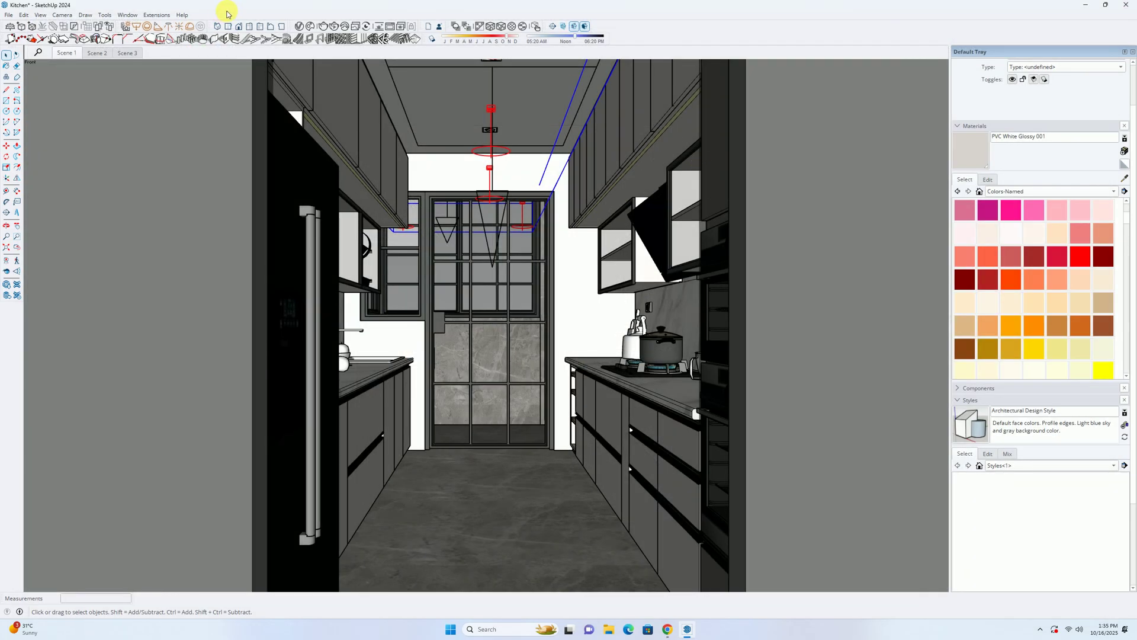
Step: Set the IES Light's intensity to 50000 lm and close the V-Ray Asset Editor
{"action": "left_click", "coordinate": [296, 27]}
{"action": "double_click", "coordinate": [714, 326]}
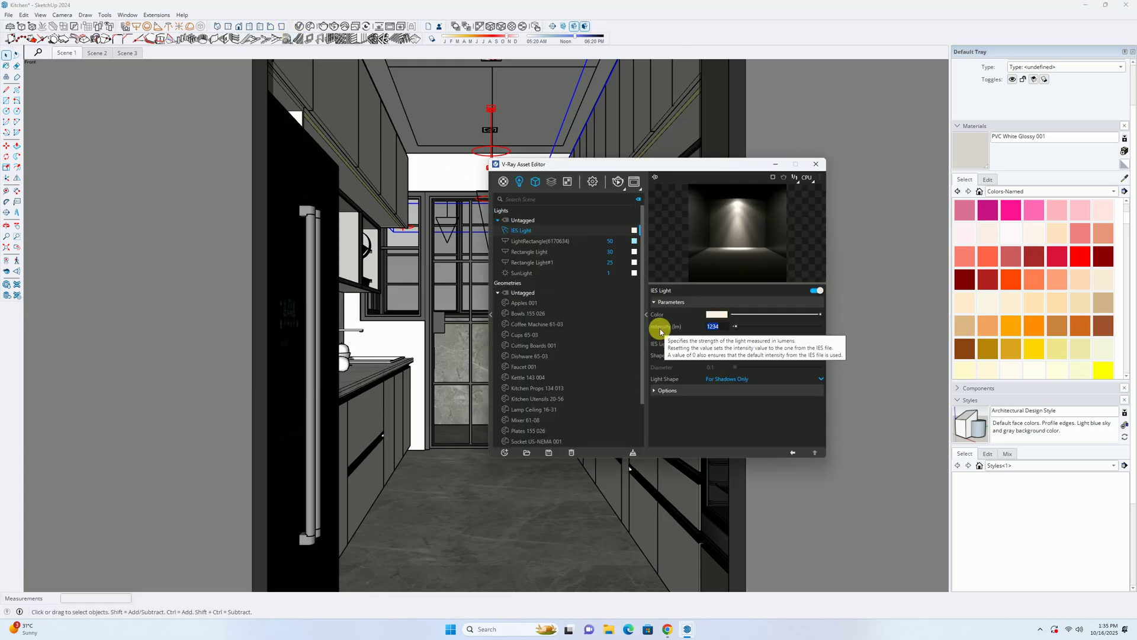
{"action": "type", "text": "50000"}
{"action": "key", "text": "Return"}
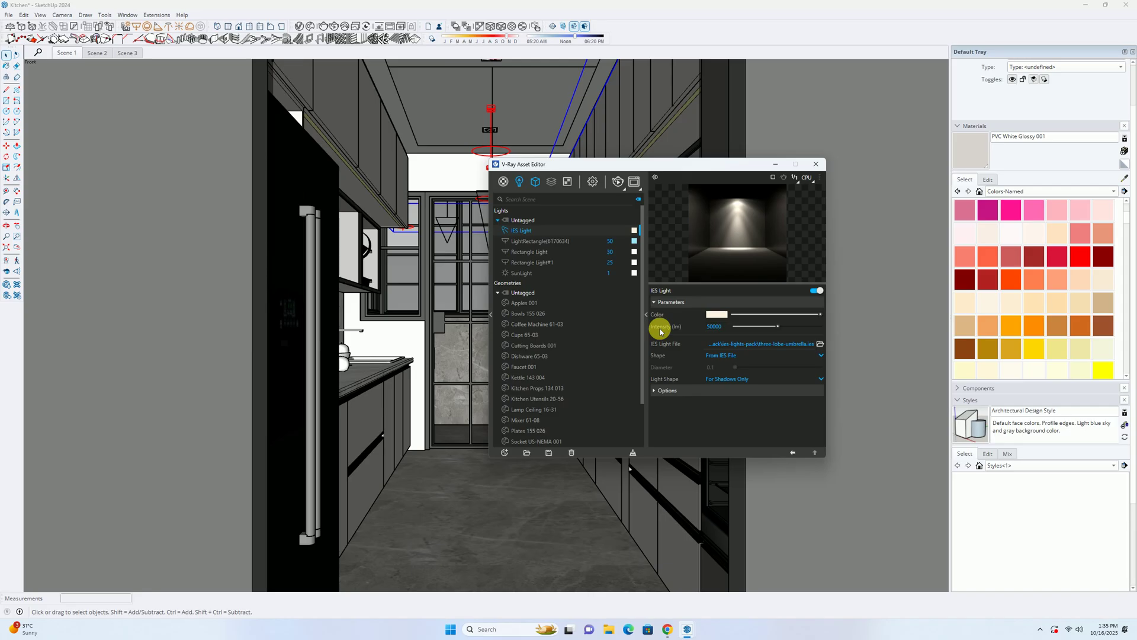
{"action": "left_click", "coordinate": [815, 164]}
Step: Render Scene 1 in V-Ray, examine the kitchen under the brighter IES lights, and close the frame buffer
{"action": "left_click", "coordinate": [335, 27]}
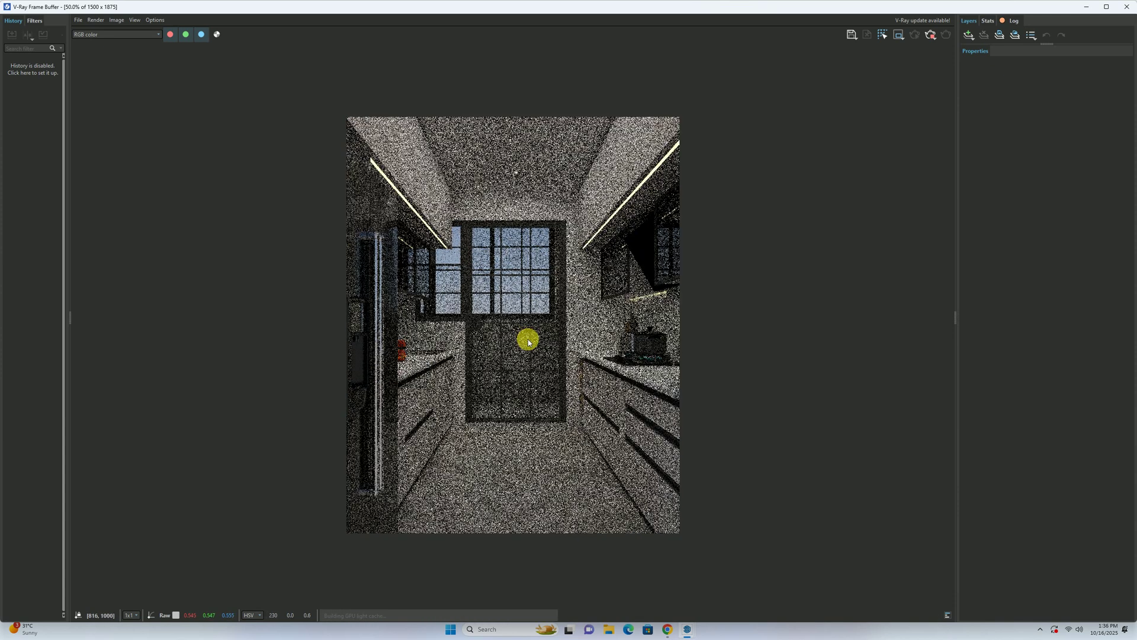
{"action": "scroll", "coordinate": [529, 342], "scroll_direction": "up", "scroll_amount": 1}
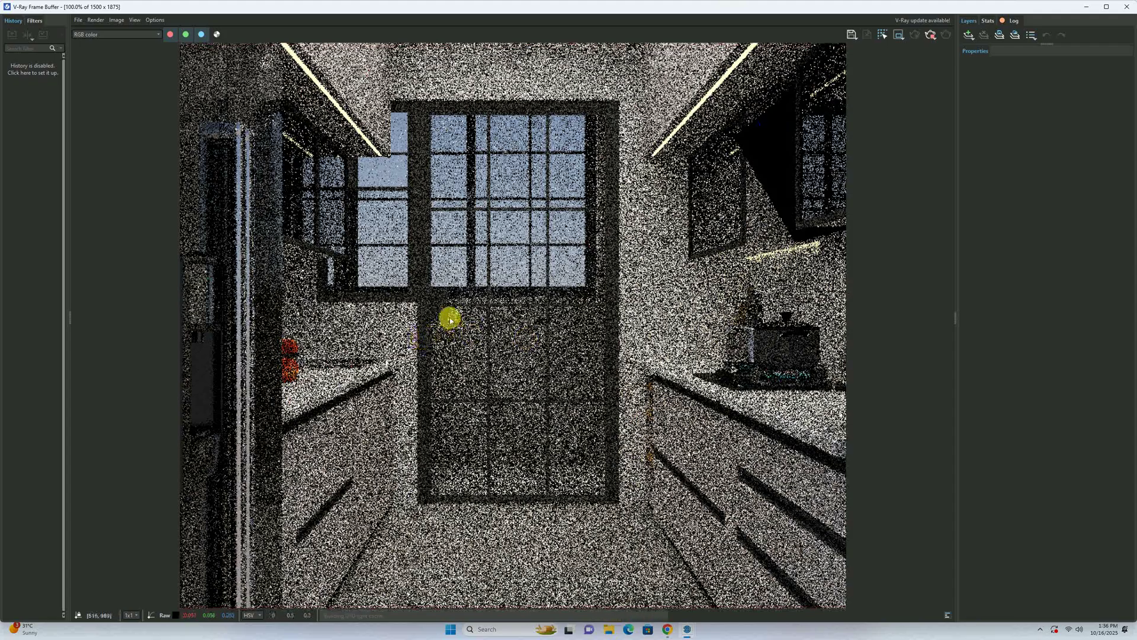
{"action": "scroll", "coordinate": [450, 320], "scroll_direction": "down", "scroll_amount": 1}
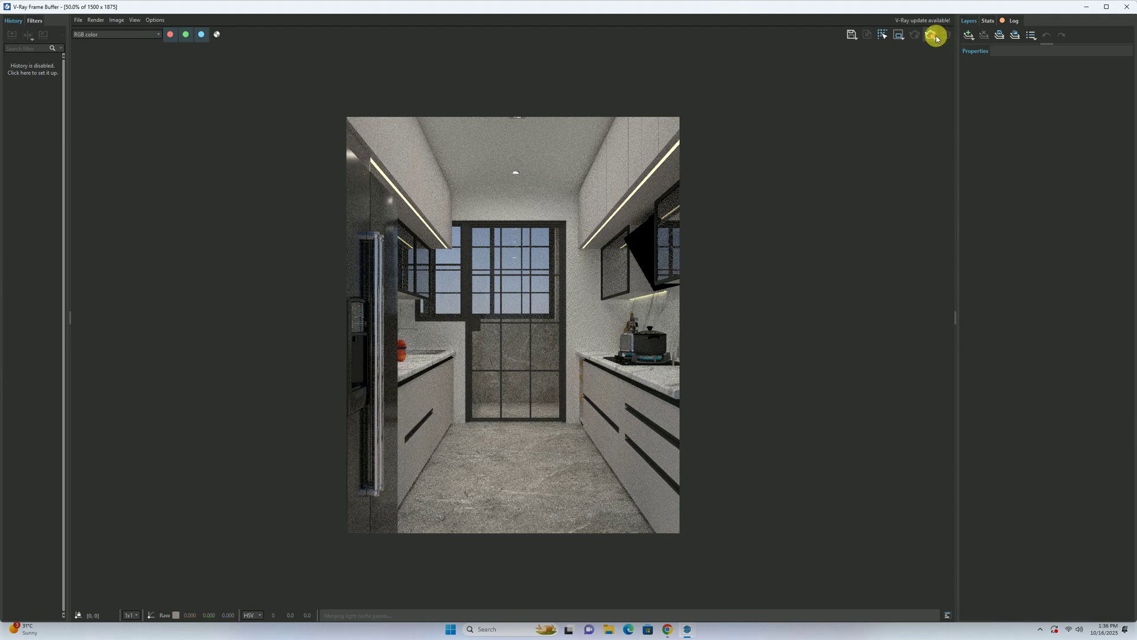
{"action": "left_click", "coordinate": [1126, 6]}
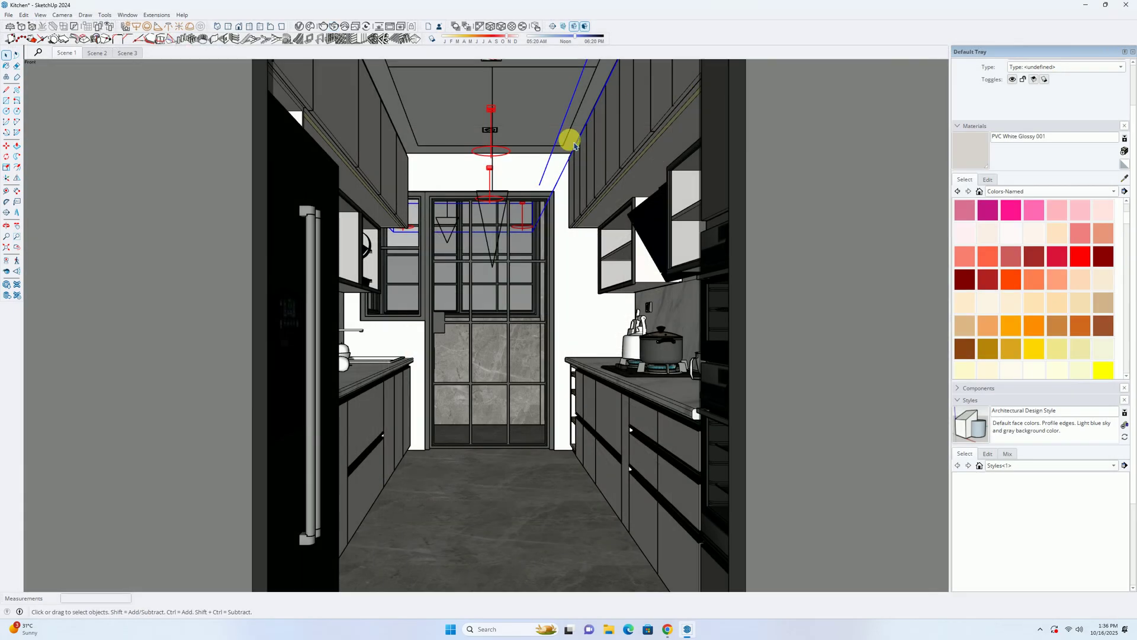
Step: Inside the light group, copy the central row of kitchen IES lights 350 mm toward the range hood side
{"action": "double_click", "coordinate": [489, 111]}
{"action": "scroll", "coordinate": [489, 142], "scroll_direction": "down", "scroll_amount": 2}
{"action": "middle_click_drag", "start_coordinate": [489, 144], "coordinate": [483, 229]}
{"action": "left_click_drag", "start_coordinate": [462, 117], "coordinate": [505, 228]}
{"action": "mouse_move", "coordinate": [504, 227]}
{"action": "middle_mouse_down"}
{"action": "mouse_move", "coordinate": [493, 102]}
{"action": "mouse_move", "coordinate": [454, 152]}
{"action": "mouse_move", "coordinate": [503, 223]}
{"action": "mouse_move", "coordinate": [488, 226]}
{"action": "middle_mouse_up"}
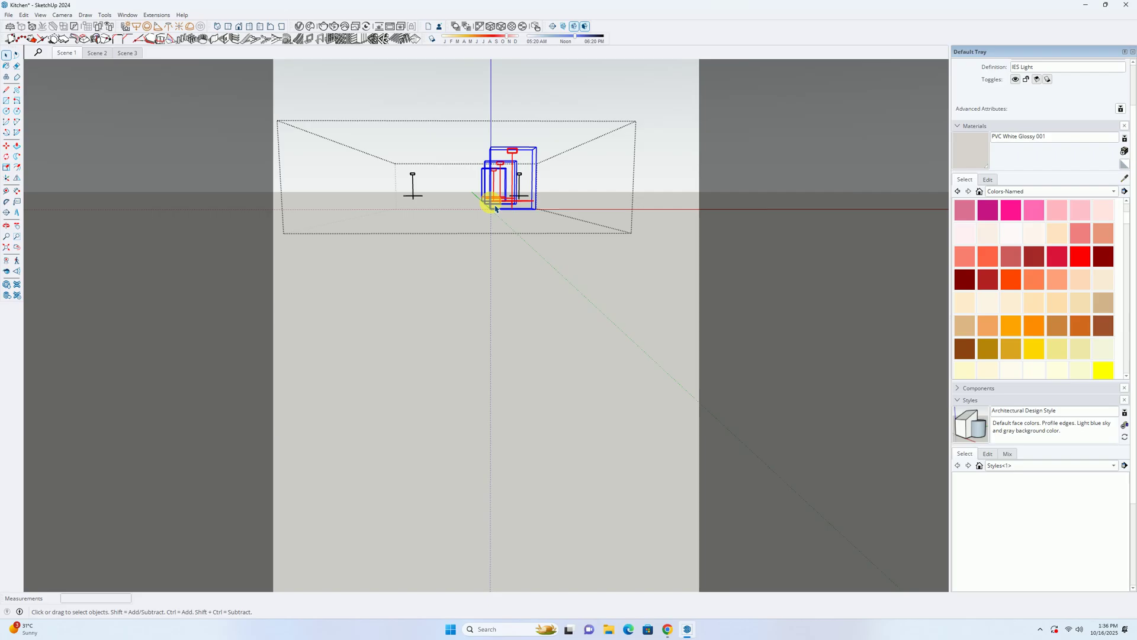
{"action": "scroll", "coordinate": [509, 198], "scroll_direction": "up", "scroll_amount": 6}
{"action": "scroll", "coordinate": [536, 190], "scroll_direction": "up", "scroll_amount": 4}
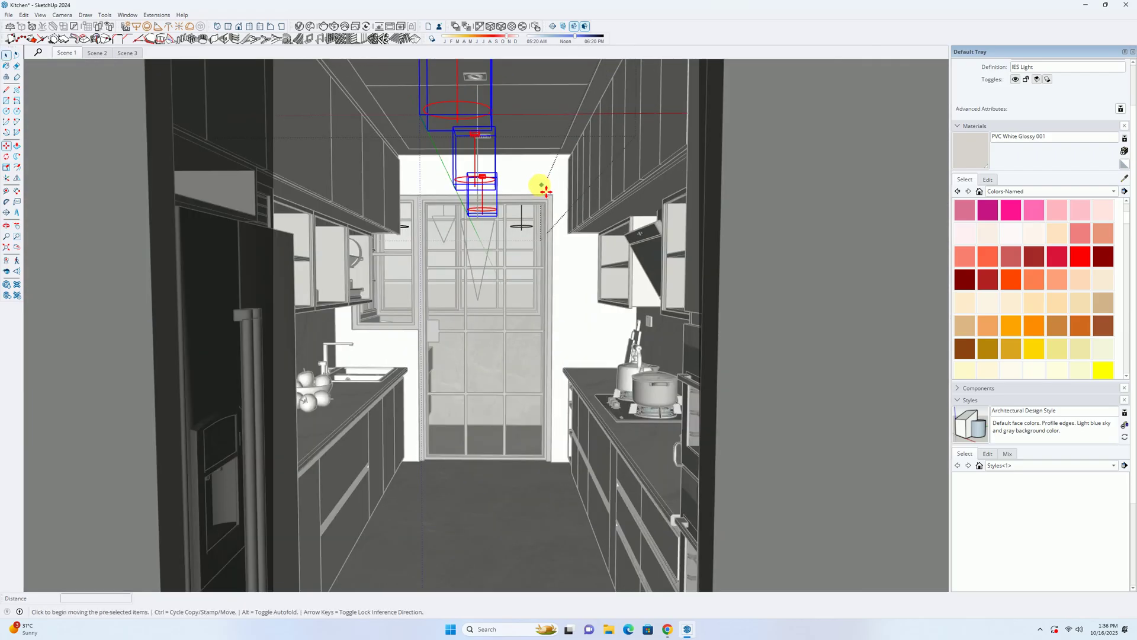
{"action": "key", "text": "m"}
{"action": "key", "text": "ctrl"}
{"action": "left_click", "coordinate": [521, 186]}
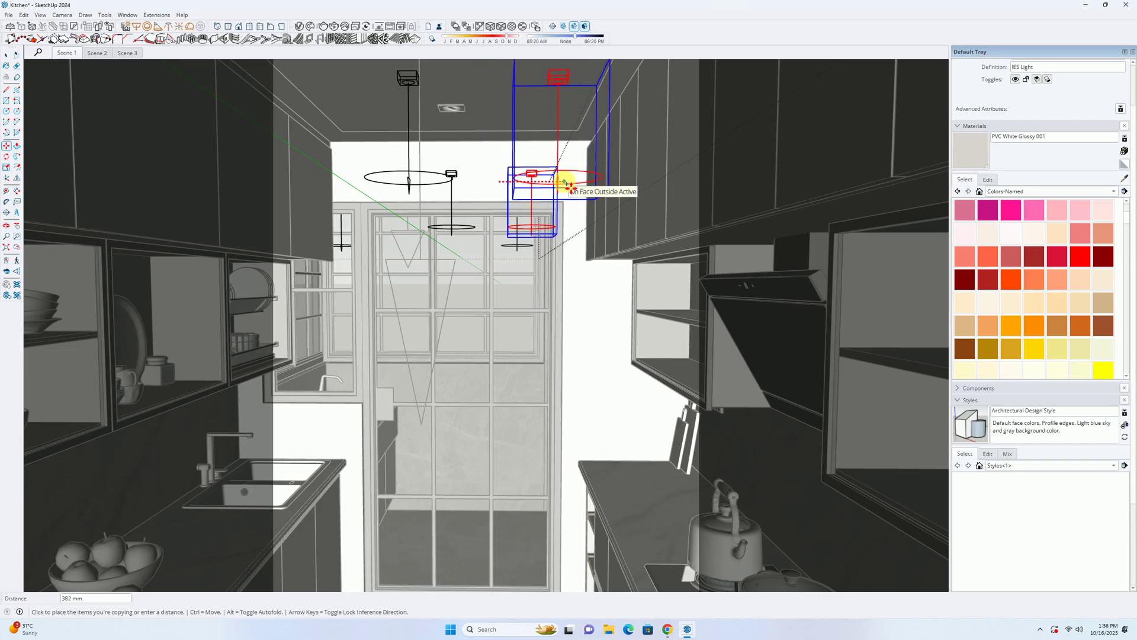
{"action": "type", "text": "350"}
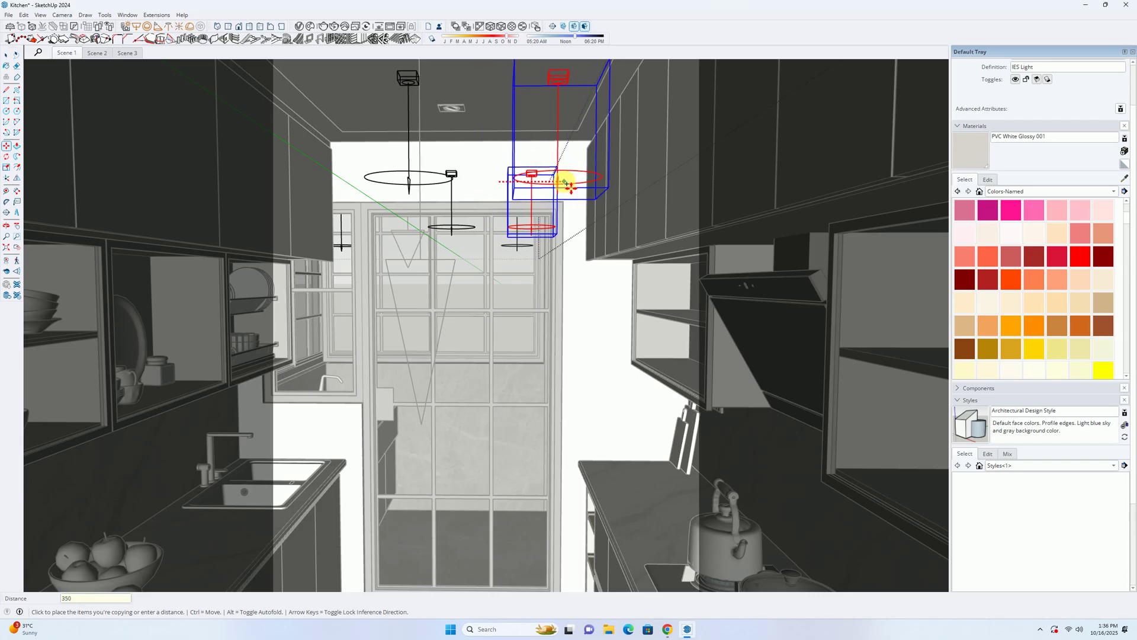
{"action": "type", "text": "5"}
{"action": "key", "text": "Return"}
{"action": "key", "text": "space"}
{"action": "scroll", "coordinate": [470, 189], "scroll_direction": "down", "scroll_amount": 5}
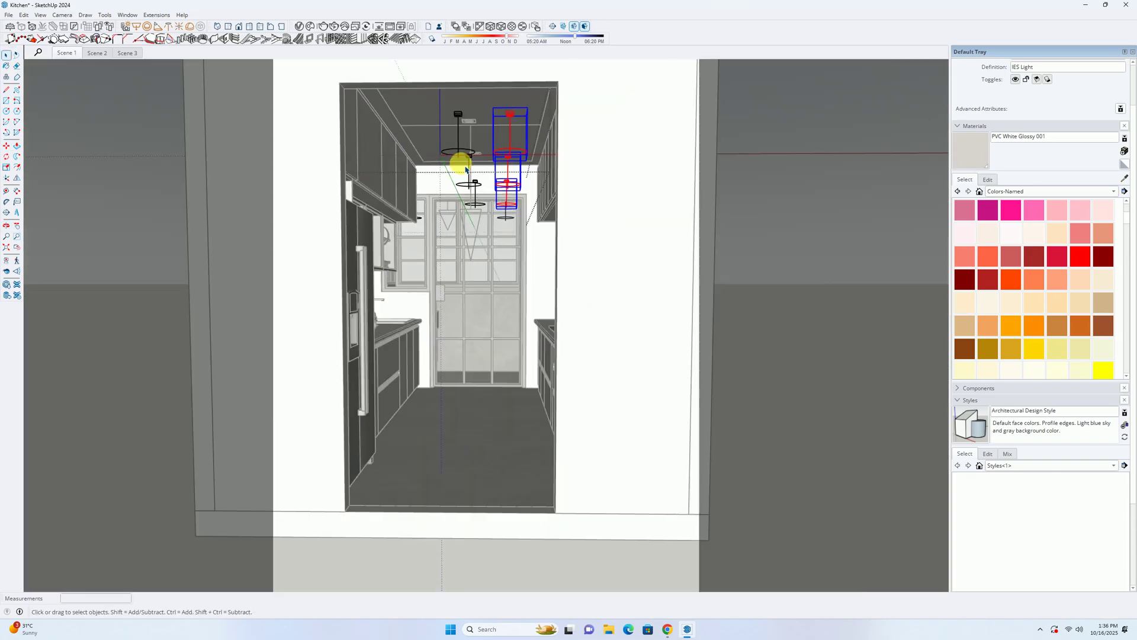
Step: Move the original central row of kitchen IES lights 350 mm toward the refrigerator side
{"action": "left_click", "coordinate": [437, 97]}
{"action": "left_click", "coordinate": [485, 206]}
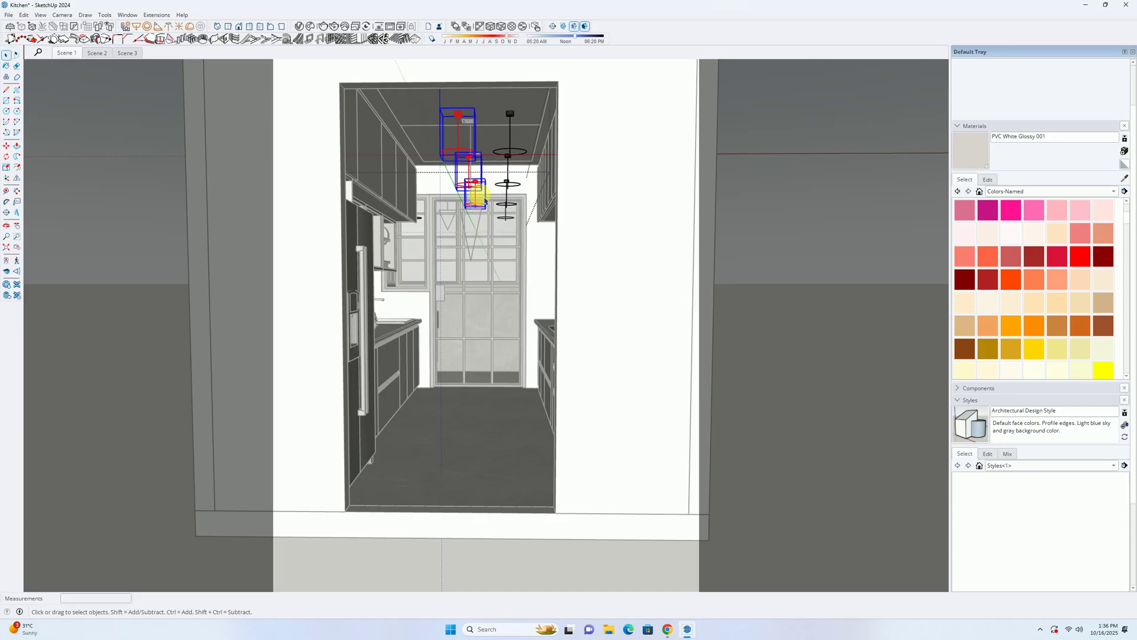
{"action": "scroll", "coordinate": [486, 210], "scroll_direction": "up", "scroll_amount": 5}
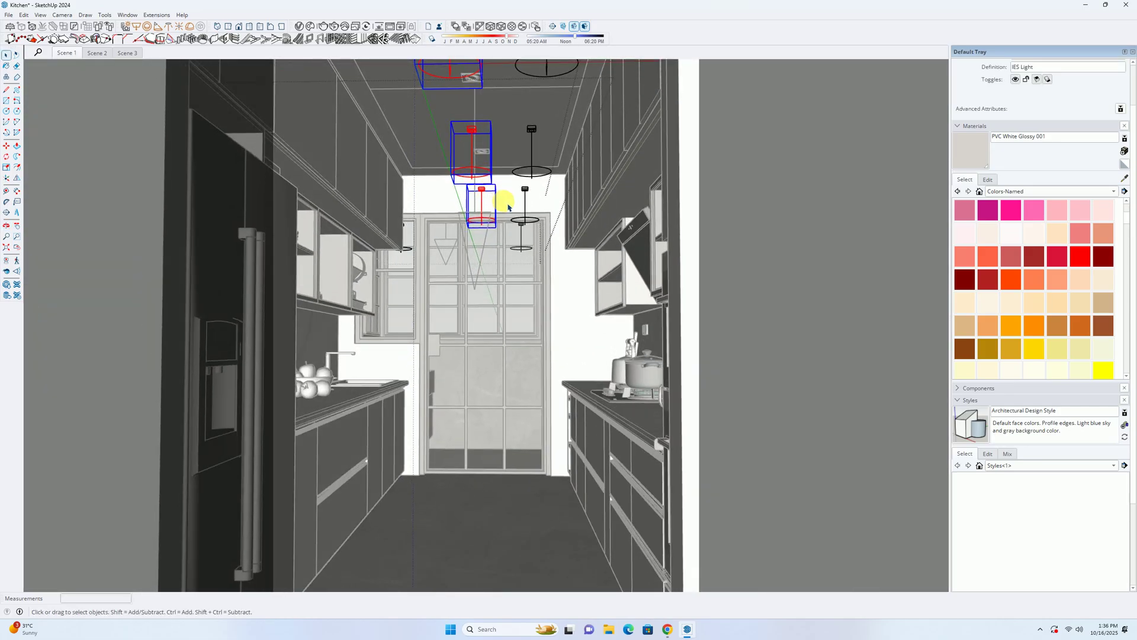
{"action": "key", "text": "m"}
{"action": "left_click", "coordinate": [507, 203]}
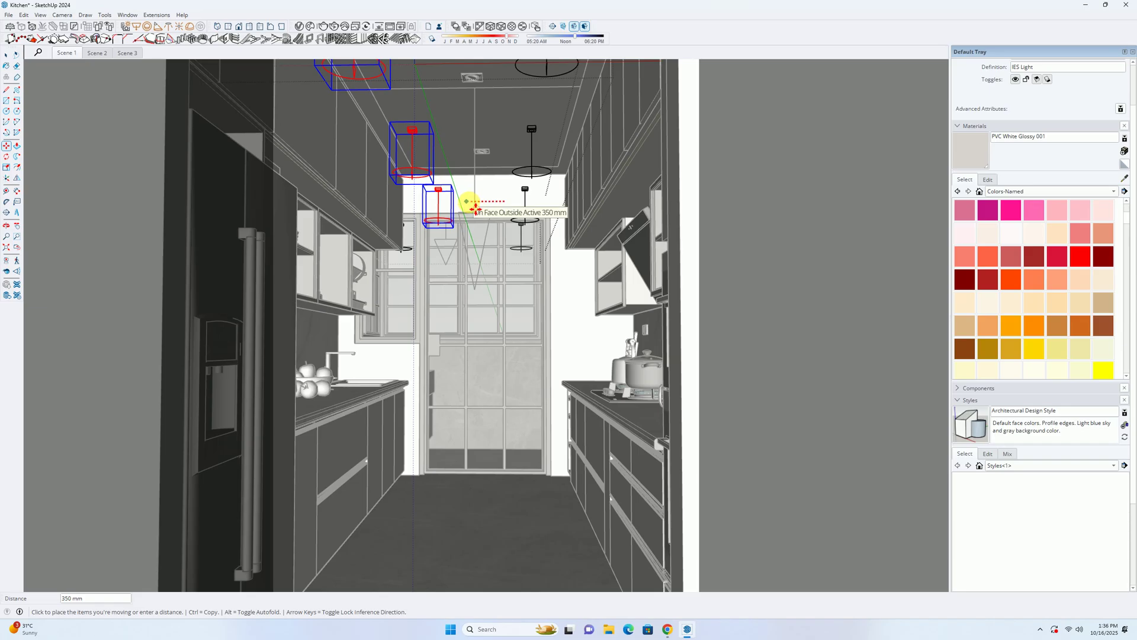
{"action": "left_click", "coordinate": [476, 206]}
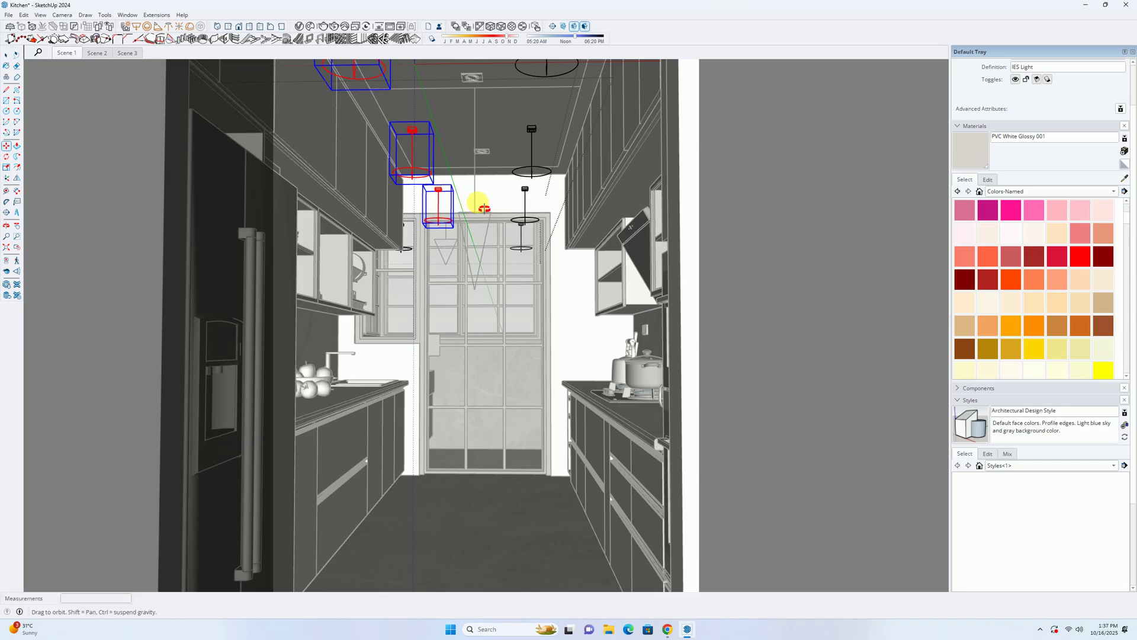
Step: Shift the refrigerator-side row of IES lights a further 50 mm toward the refrigerator
{"action": "scroll", "coordinate": [474, 201], "scroll_direction": "up", "scroll_amount": 5}
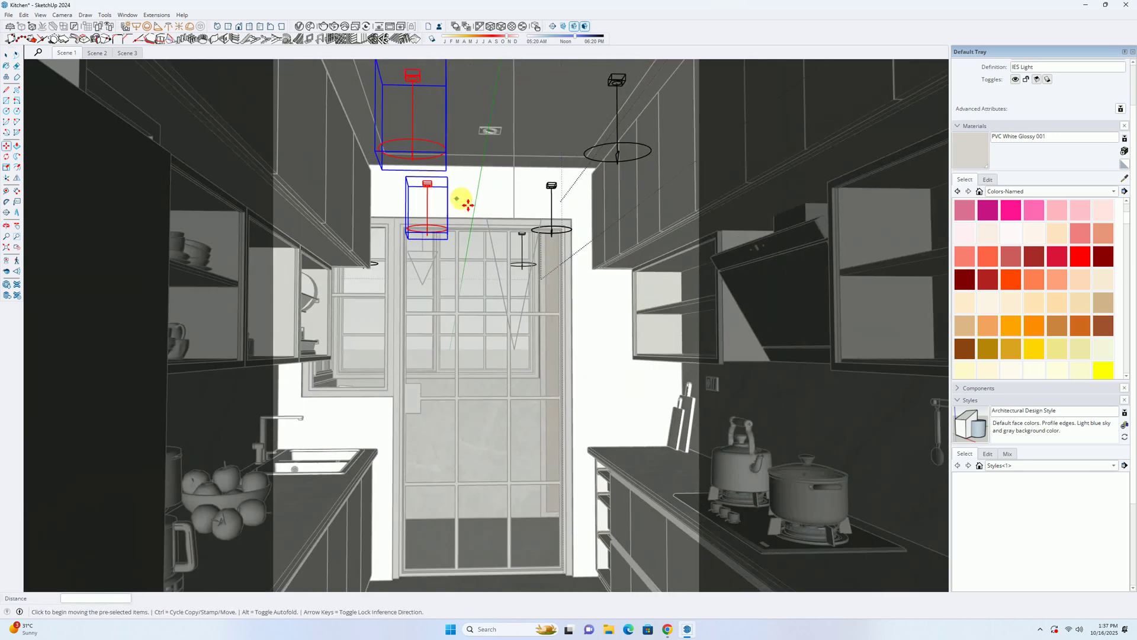
{"action": "left_click", "coordinate": [467, 204]}
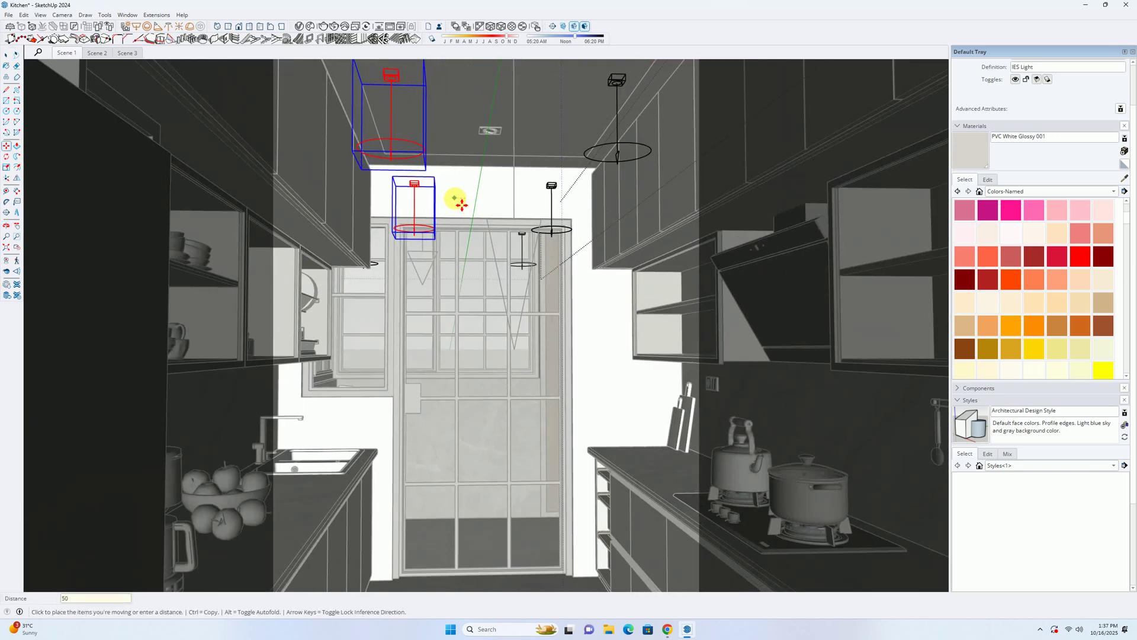
{"action": "left_click", "coordinate": [462, 205]}
{"action": "scroll", "coordinate": [468, 206], "scroll_direction": "down", "scroll_amount": 6}
{"action": "key", "text": "space"}
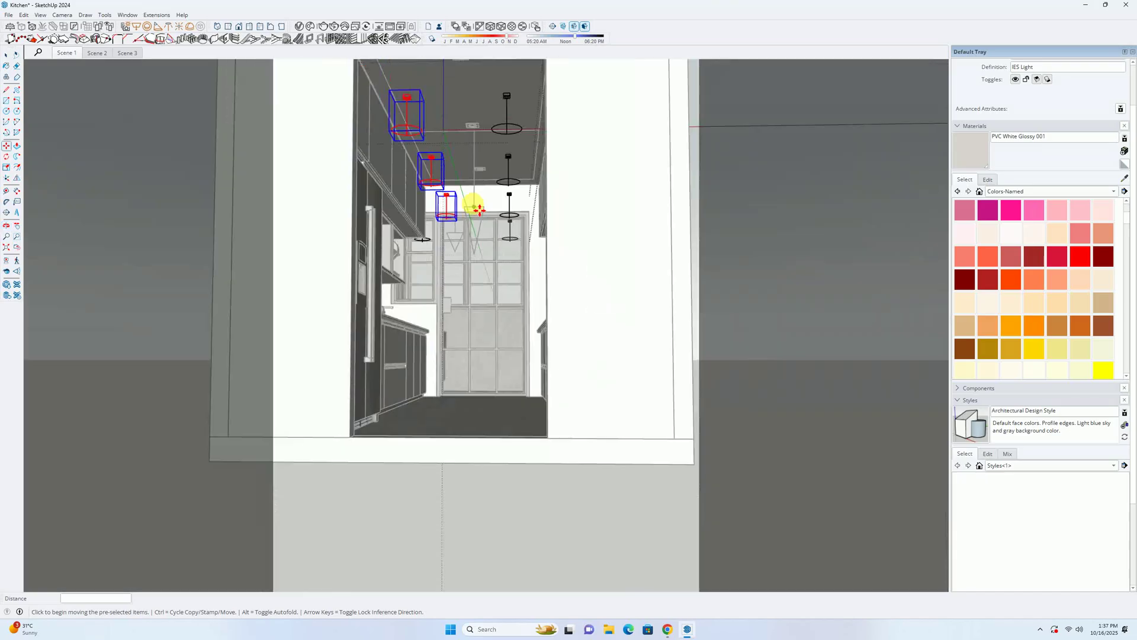
Step: Move the three IES lights in the row opposite the refrigerator-side row 50 mm further toward the range hood side
{"action": "left_click", "coordinate": [511, 204]}
{"action": "left_click", "coordinate": [509, 169], "text": "ctrl"}
{"action": "left_click", "coordinate": [511, 96], "text": "ctrl"}
{"action": "key", "text": "m"}
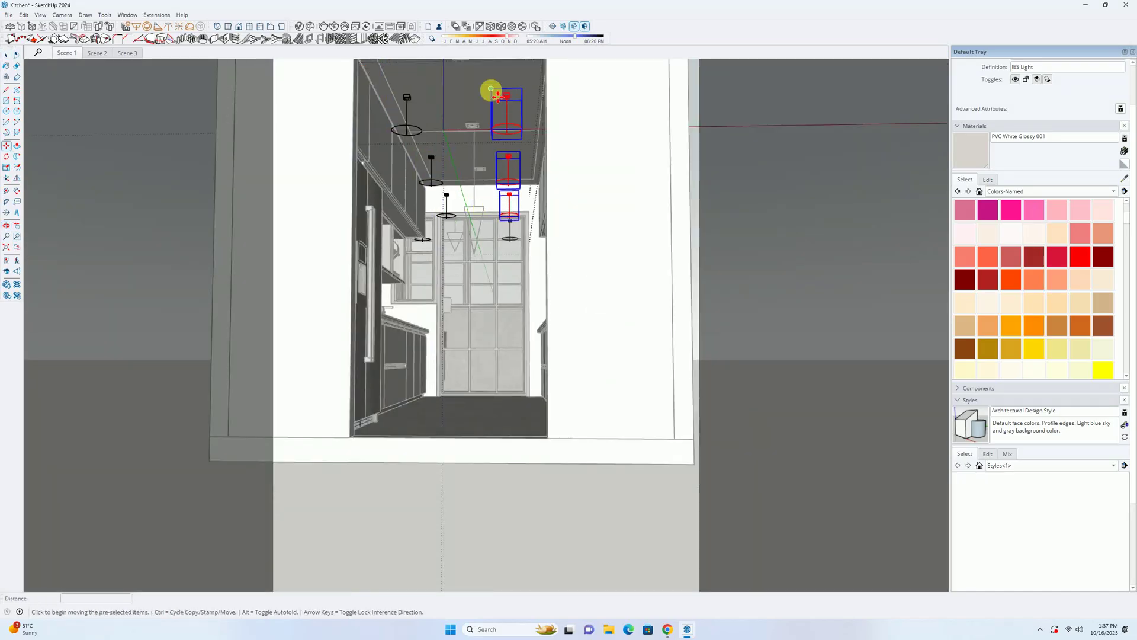
{"action": "left_click", "coordinate": [507, 94]}
{"action": "left_click", "coordinate": [505, 93]}
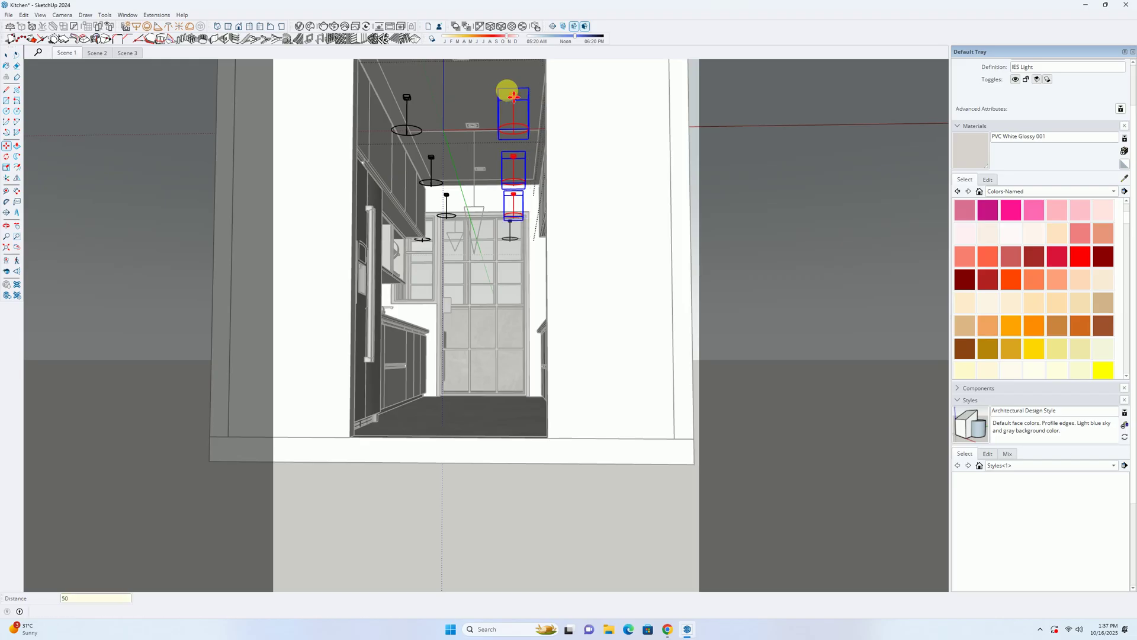
{"action": "key", "text": "space"}
Step: Switch to Scene 2 and set the V-Ray render output's aspect ratio to 16:9 - Widescreen
{"action": "left_click", "coordinate": [100, 53]}
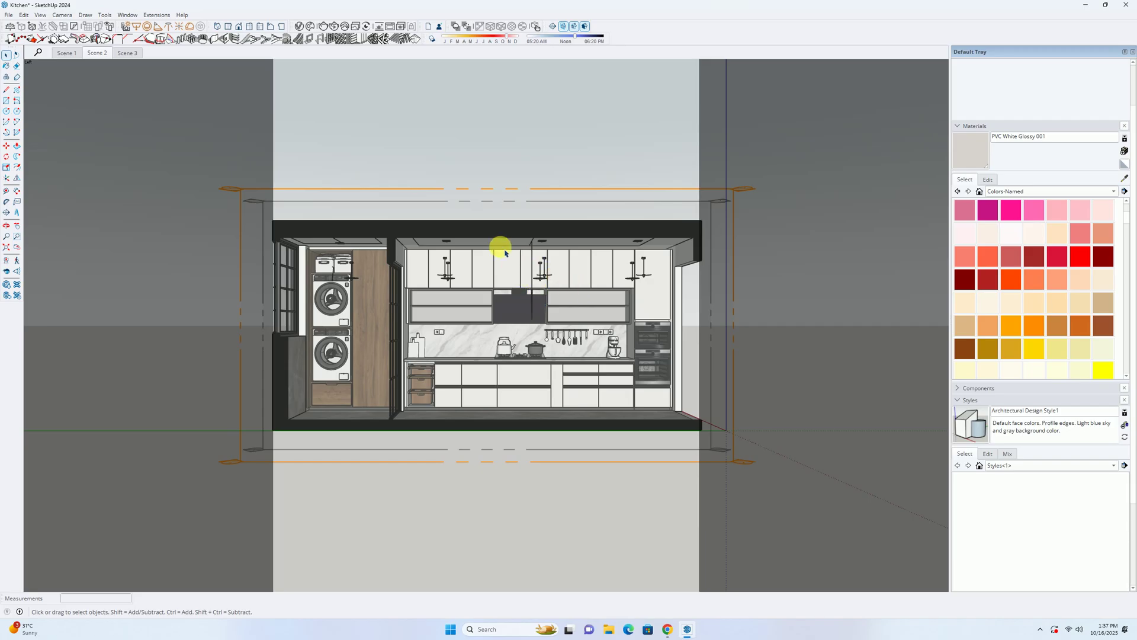
{"action": "scroll", "coordinate": [472, 266], "scroll_direction": "up", "scroll_amount": 3}
{"action": "left_click", "coordinate": [298, 28]}
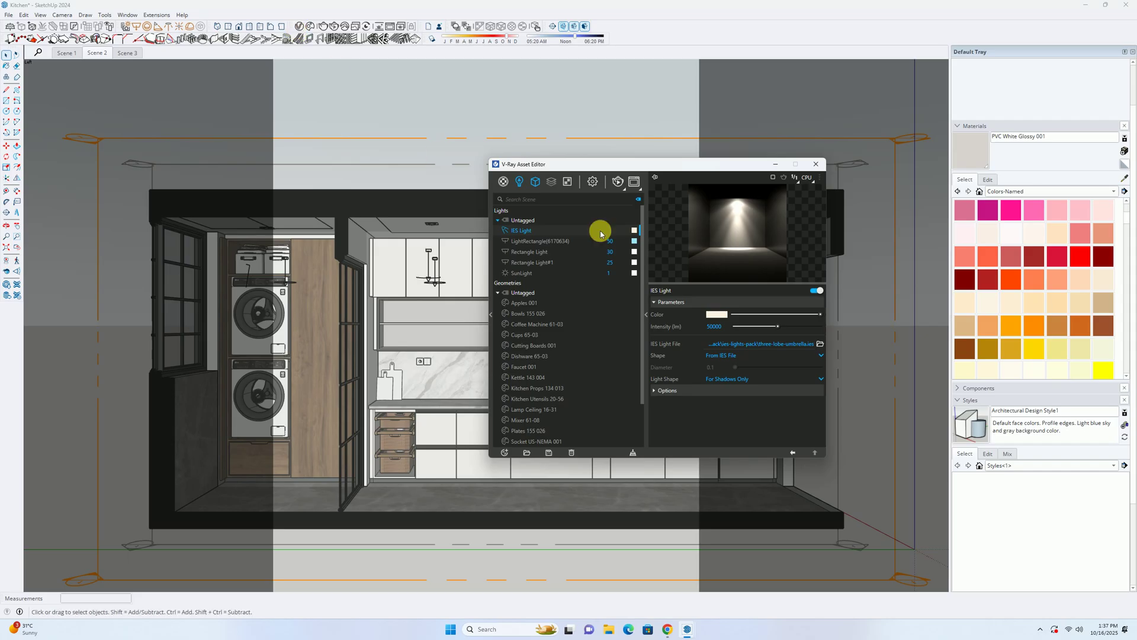
{"action": "left_click", "coordinate": [592, 181]}
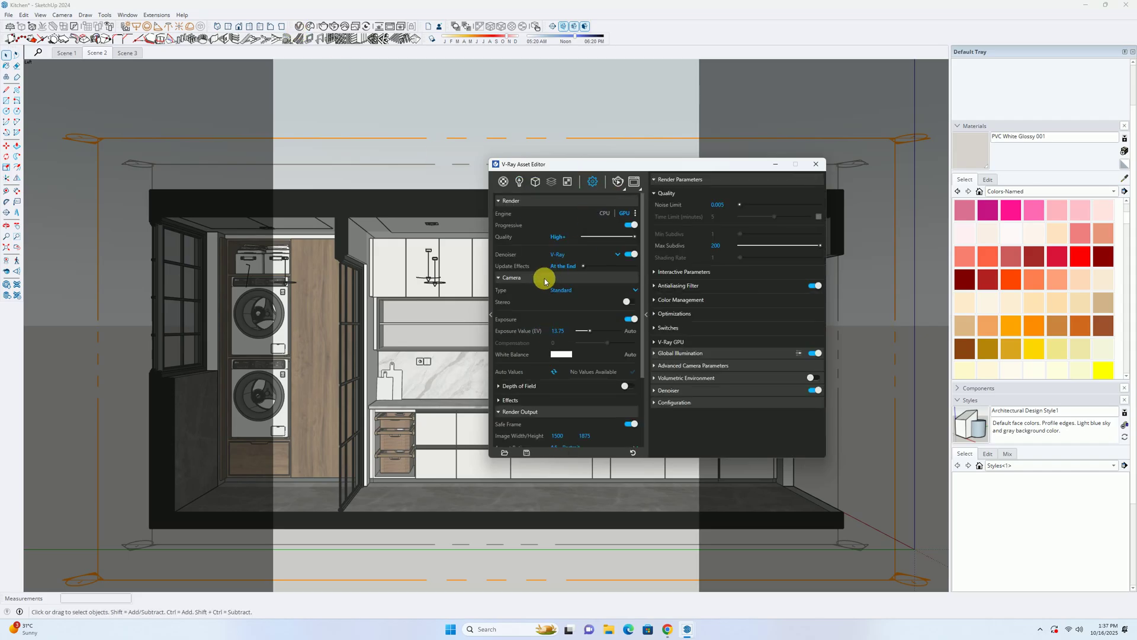
{"action": "left_click", "coordinate": [545, 277]}
{"action": "left_click", "coordinate": [571, 333]}
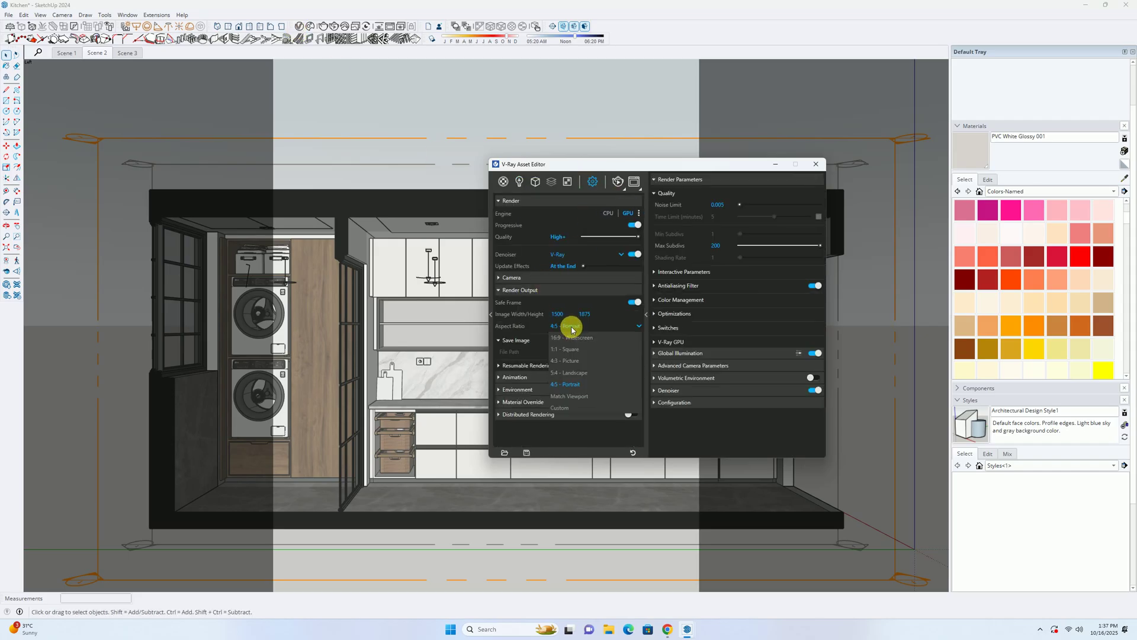
{"action": "left_click", "coordinate": [571, 340]}
{"action": "left_click", "coordinate": [815, 164]}
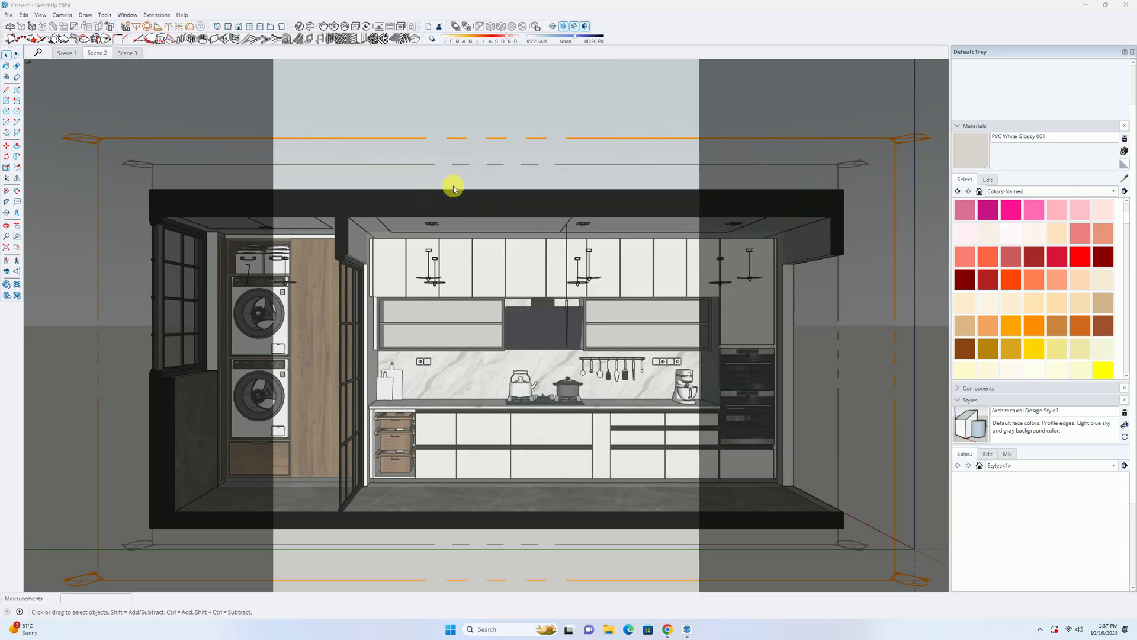
Step: Set the render output's image width to 2400 and close the Chaos Cosmos browser
{"action": "scroll", "coordinate": [478, 204], "scroll_direction": "up", "scroll_amount": 3}
{"action": "scroll", "coordinate": [483, 208], "scroll_direction": "down", "scroll_amount": 5}
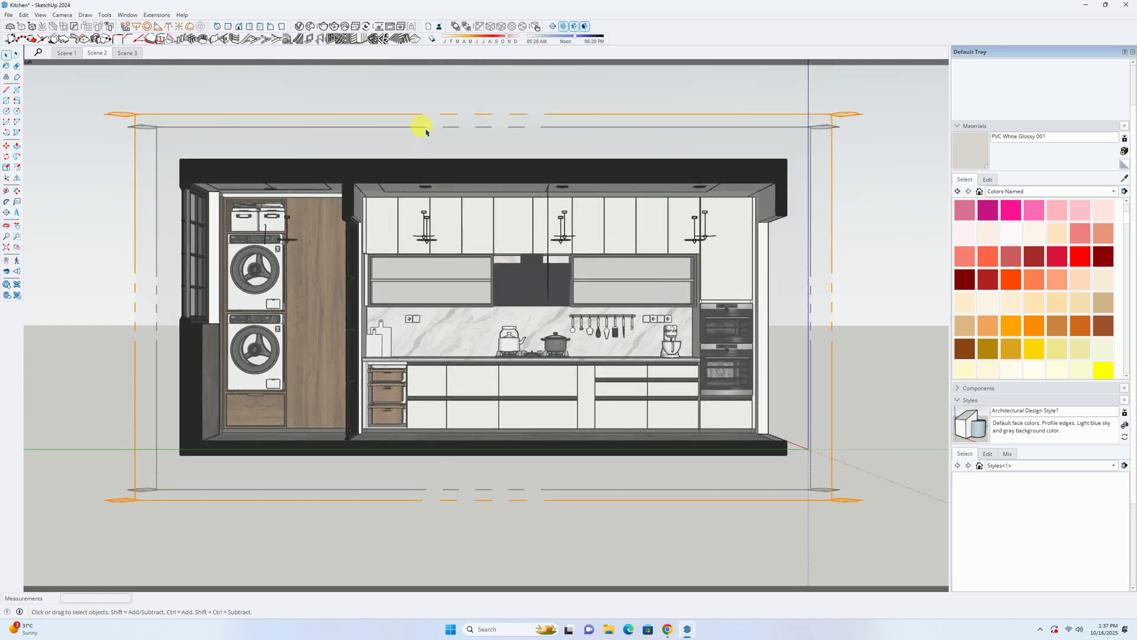
{"action": "scroll", "coordinate": [426, 132], "scroll_direction": "up", "scroll_amount": 3}
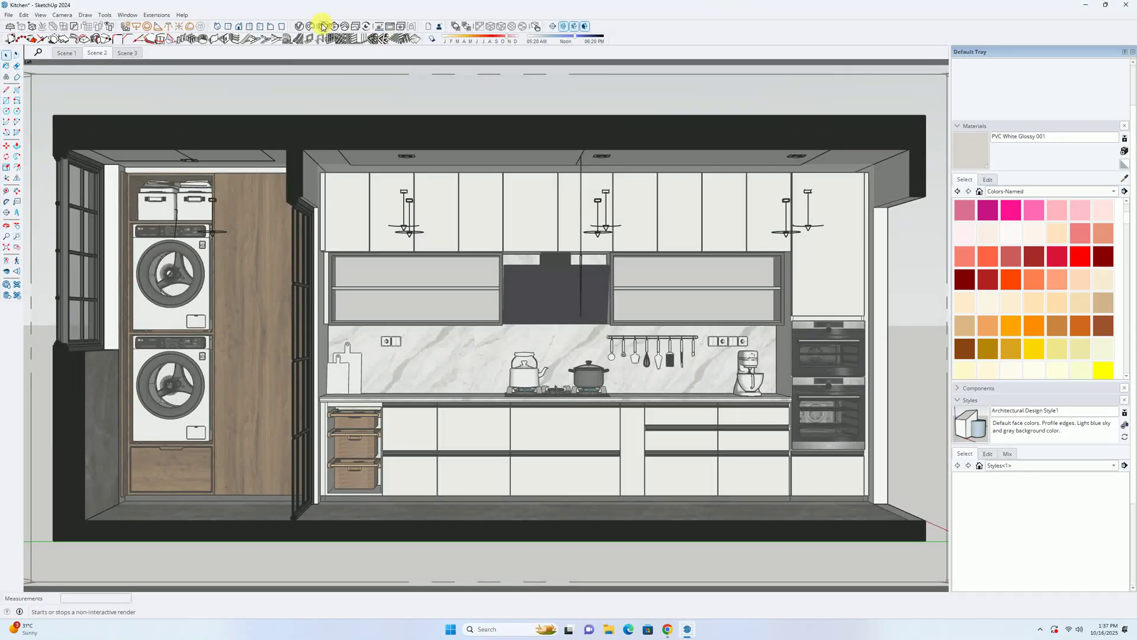
{"action": "left_click", "coordinate": [301, 26]}
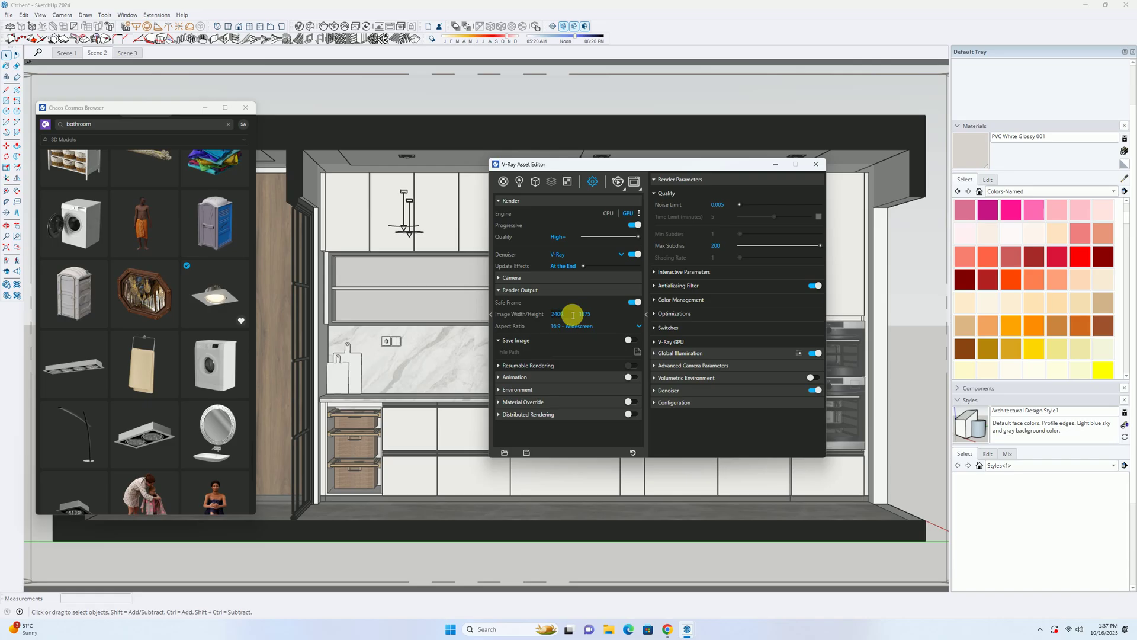
{"action": "left_click", "coordinate": [816, 164]}
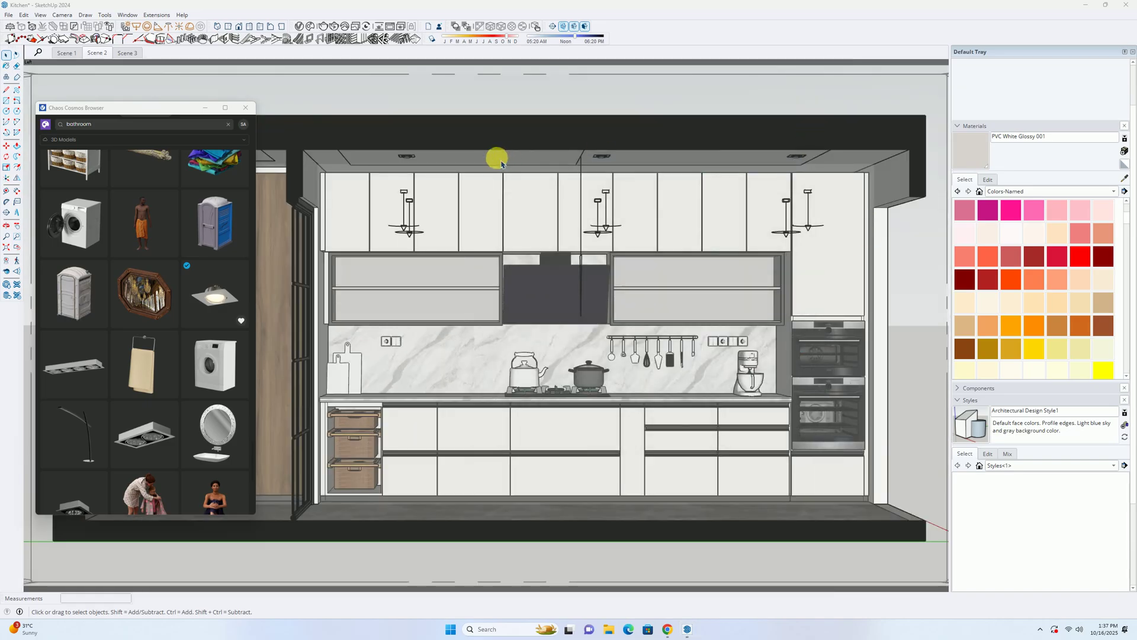
{"action": "left_click", "coordinate": [246, 107]}
Step: Collapse the Default Tray and frame the Scene 2 elevation around the laundry cabinet and the full kitchen wall
{"action": "scroll", "coordinate": [277, 152], "scroll_direction": "up", "scroll_amount": 1}
{"action": "middle_click_drag", "start_coordinate": [277, 153], "coordinate": [258, 124], "text": "shift"}
{"action": "scroll", "coordinate": [287, 141], "scroll_direction": "up", "scroll_amount": 1}
{"action": "left_click", "coordinate": [1125, 52]}
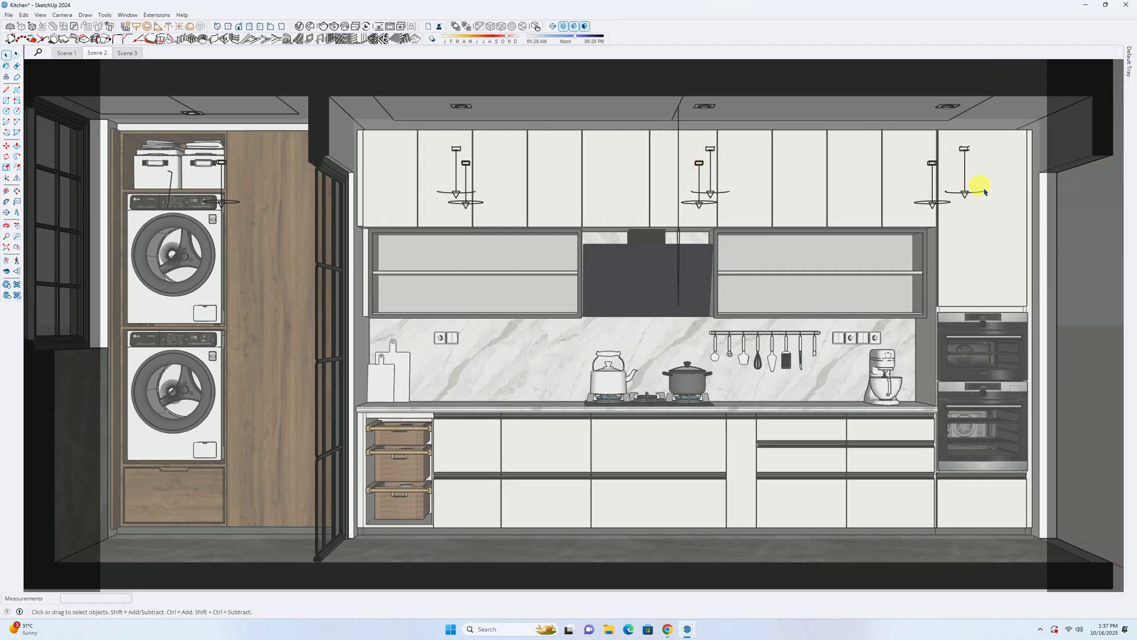
{"action": "key", "text": "z"}
{"action": "left_click_drag", "start_coordinate": [693, 261], "coordinate": [696, 259]}
{"action": "middle_click_drag", "start_coordinate": [696, 259], "coordinate": [699, 255], "text": "shift"}
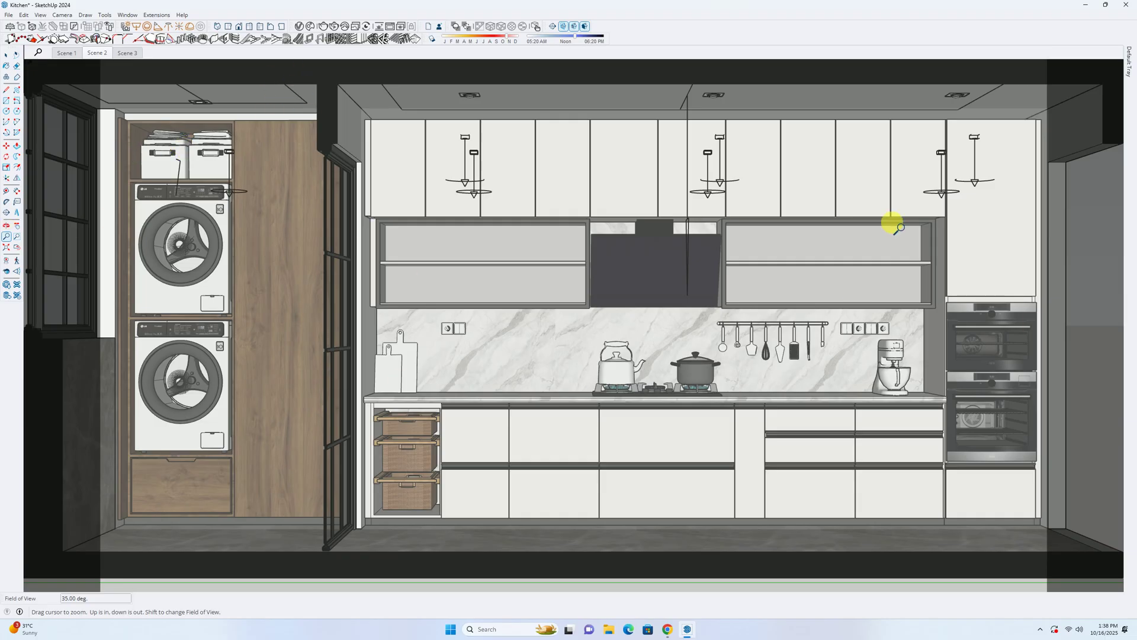
Step: Set the render output to a custom 2:1 aspect ratio at 2700 × 1350 and fit the Scene 2 elevation inside the safe frame
{"action": "left_click", "coordinate": [299, 26]}
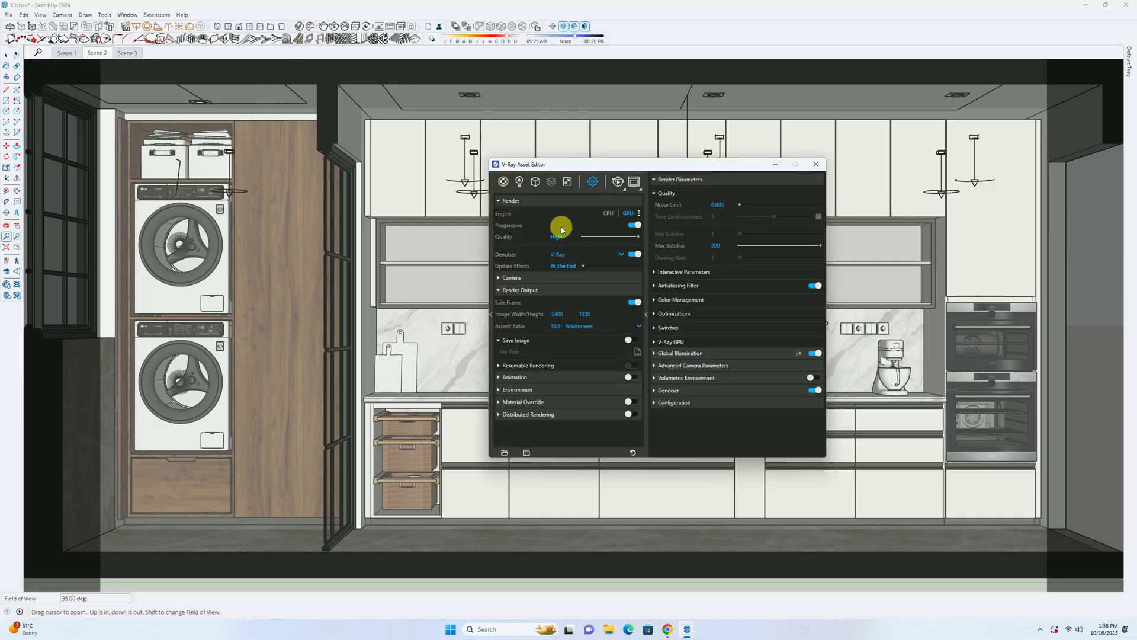
{"action": "left_click", "coordinate": [578, 325]}
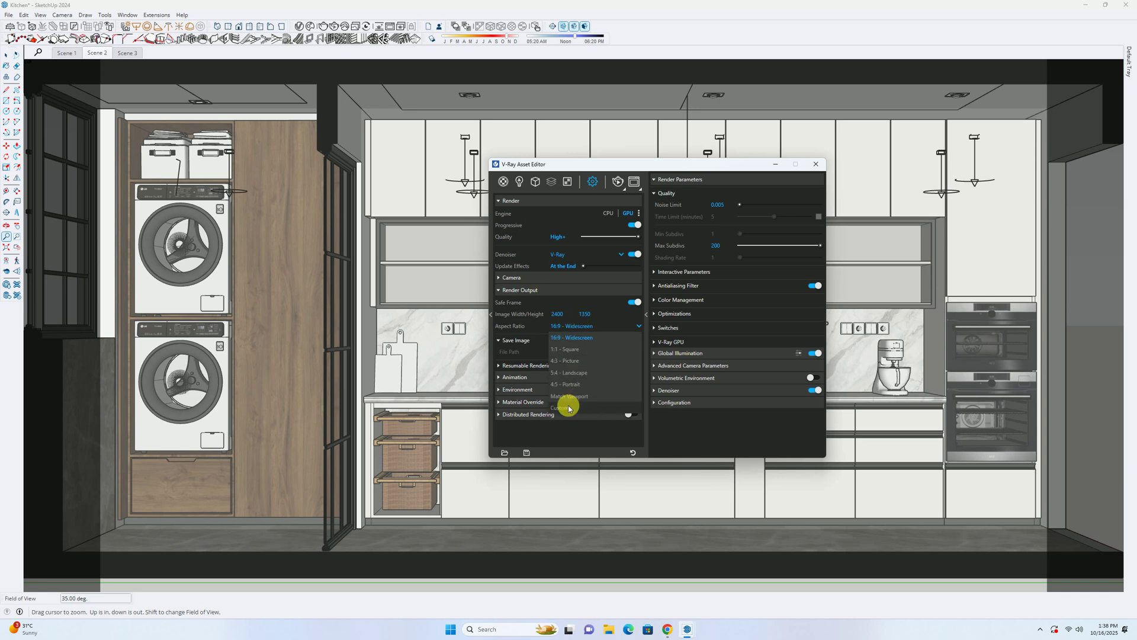
{"action": "left_click", "coordinate": [567, 408]}
{"action": "left_click", "coordinate": [572, 340]}
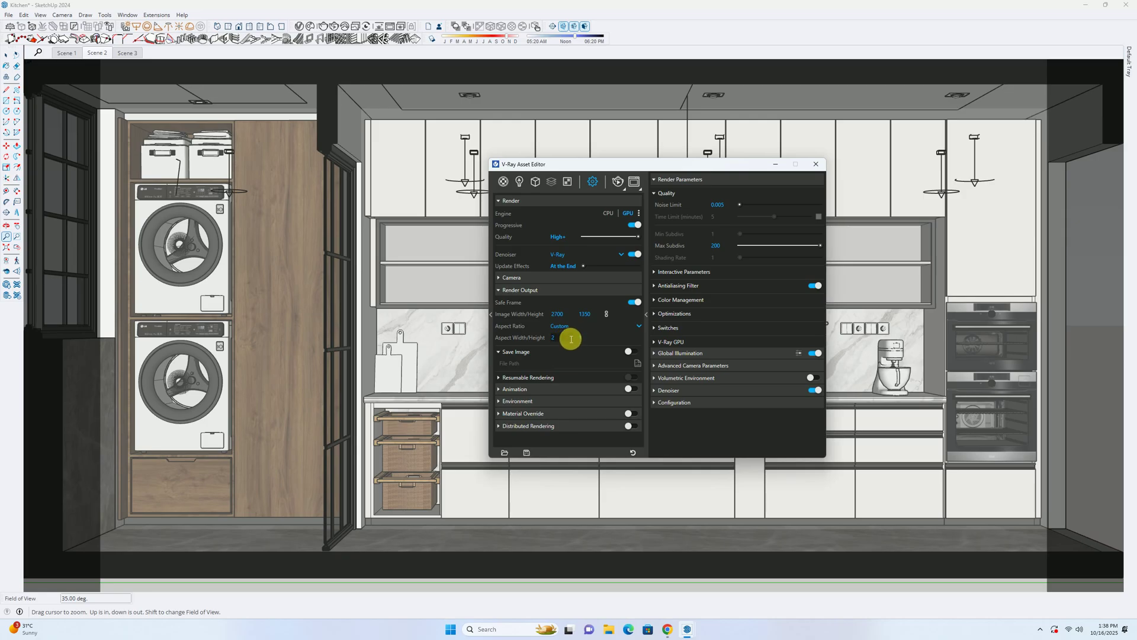
{"action": "key", "text": "Return"}
{"action": "left_click", "coordinate": [815, 164]}
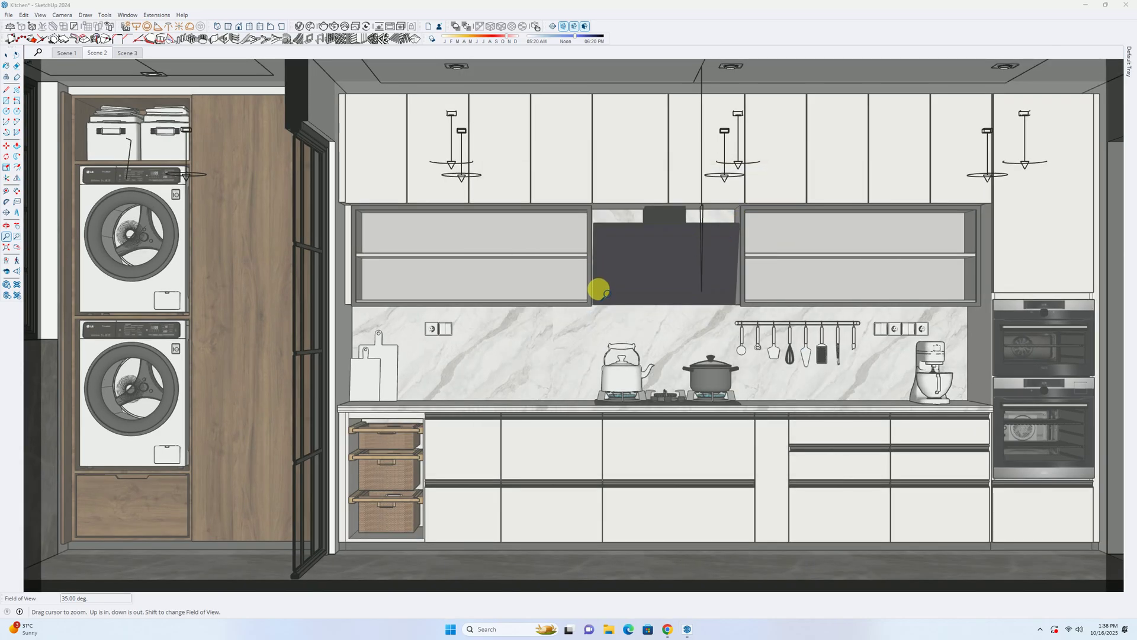
{"action": "middle_click_drag", "start_coordinate": [599, 287], "coordinate": [608, 304]}
{"action": "key", "text": "z"}
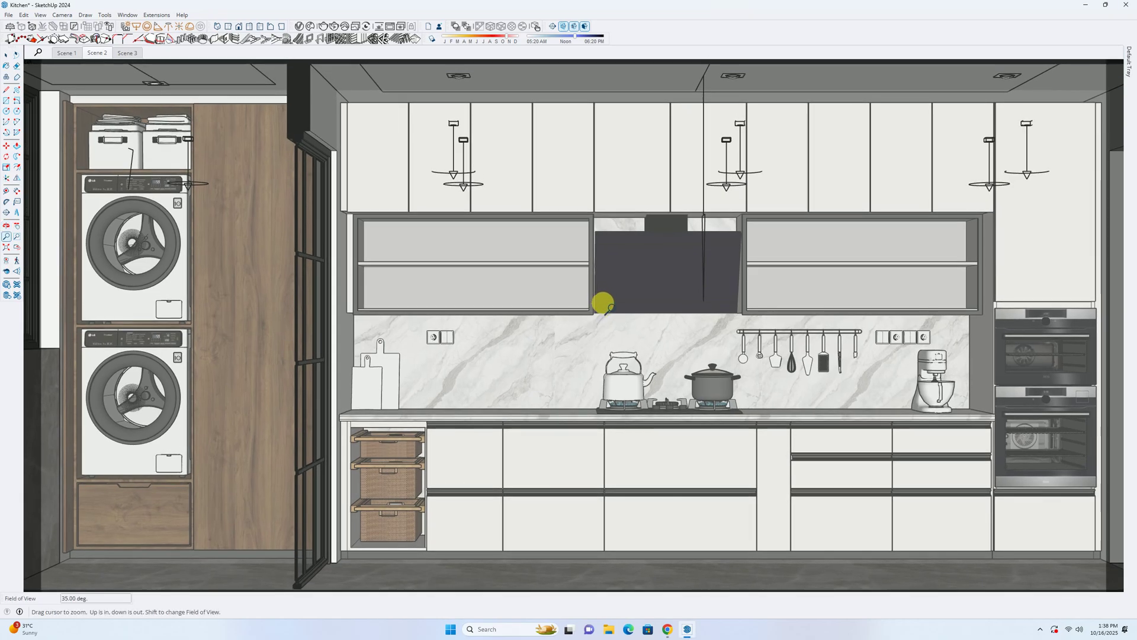
{"action": "left_click_drag", "start_coordinate": [612, 321], "coordinate": [612, 319]}
{"action": "middle_click_drag", "start_coordinate": [612, 319], "coordinate": [610, 317], "text": "shift"}
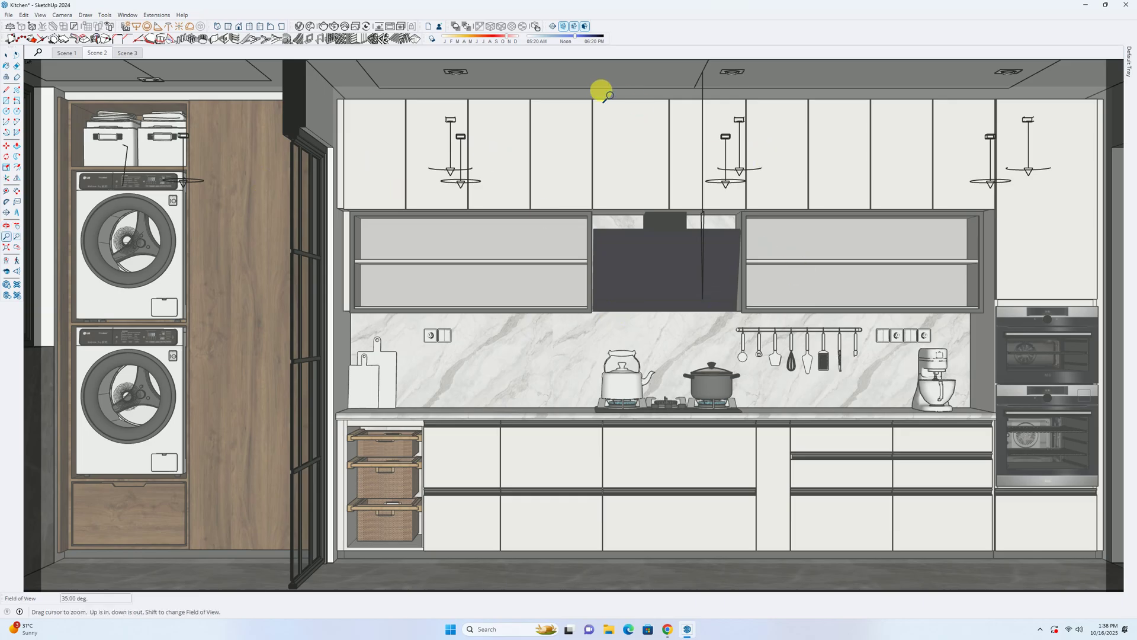
{"action": "key", "text": "space"}
{"action": "left_click", "coordinate": [460, 74]}
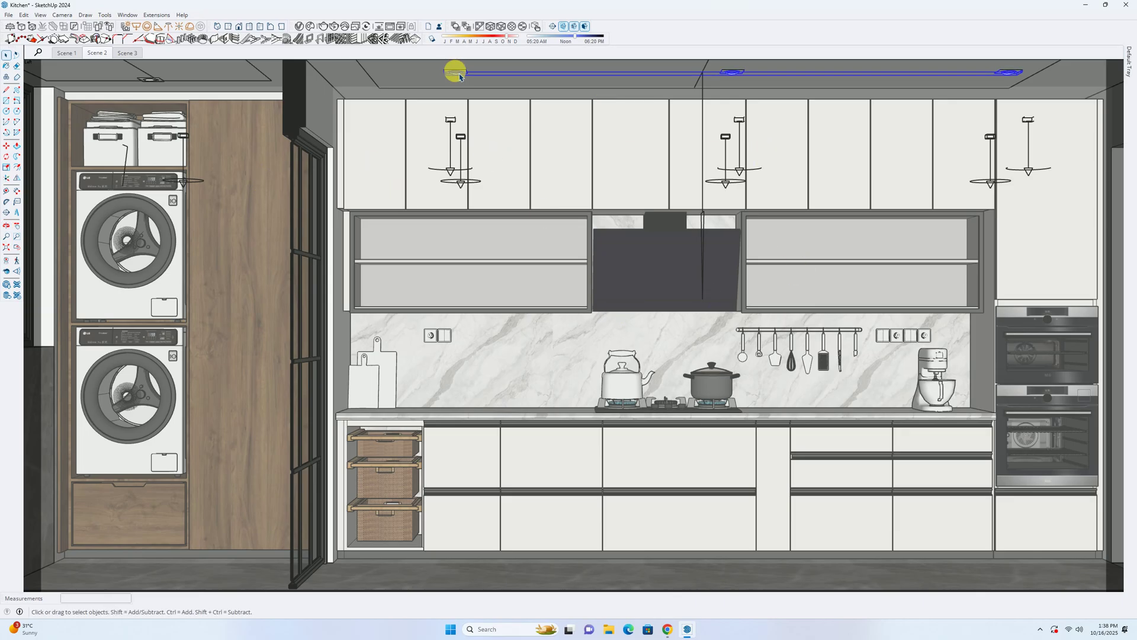
{"action": "left_click", "coordinate": [17, 178]}
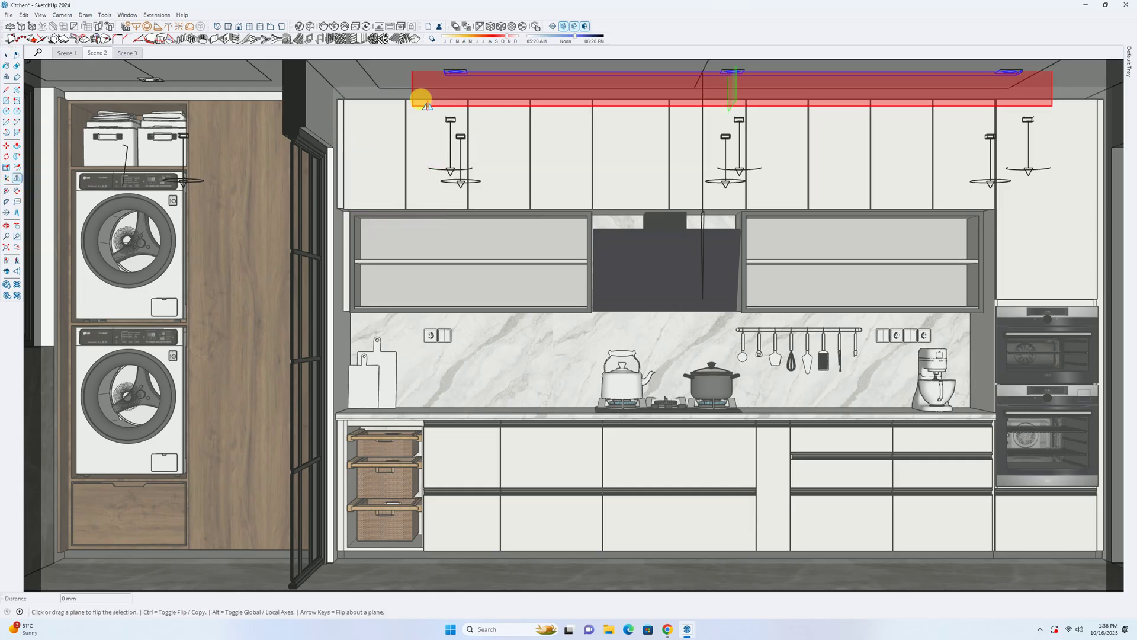
{"action": "key", "text": "space"}
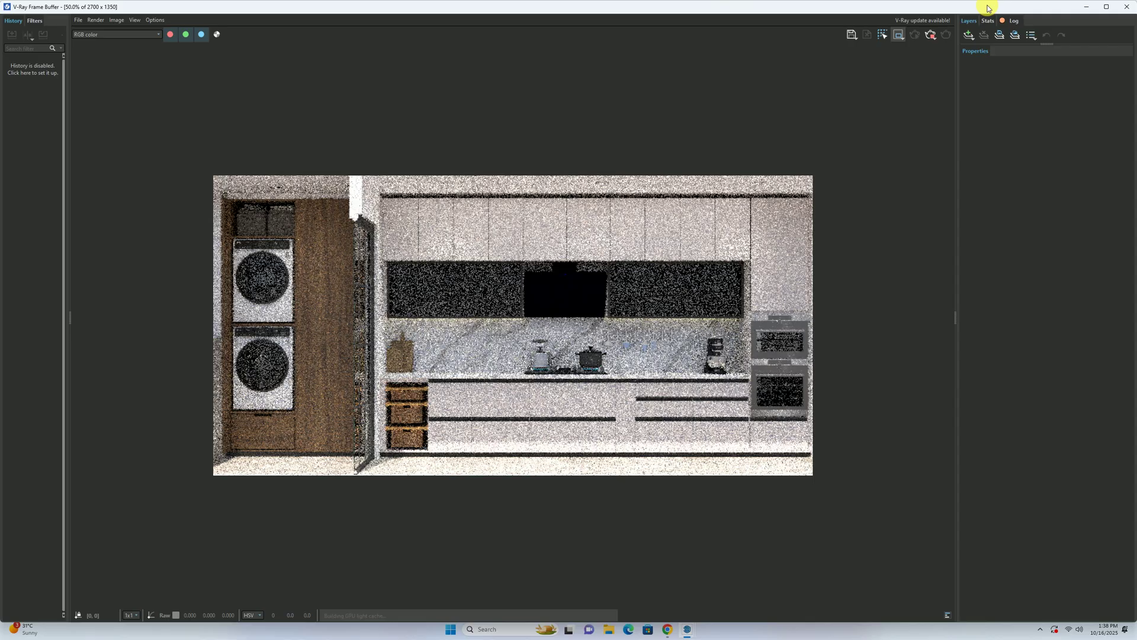
Step: Stop the Scene 2 test render, close the frame buffer, and adjust the SectionPlane geometry's options in the V-Ray Asset Editor
{"action": "left_click", "coordinate": [931, 35]}
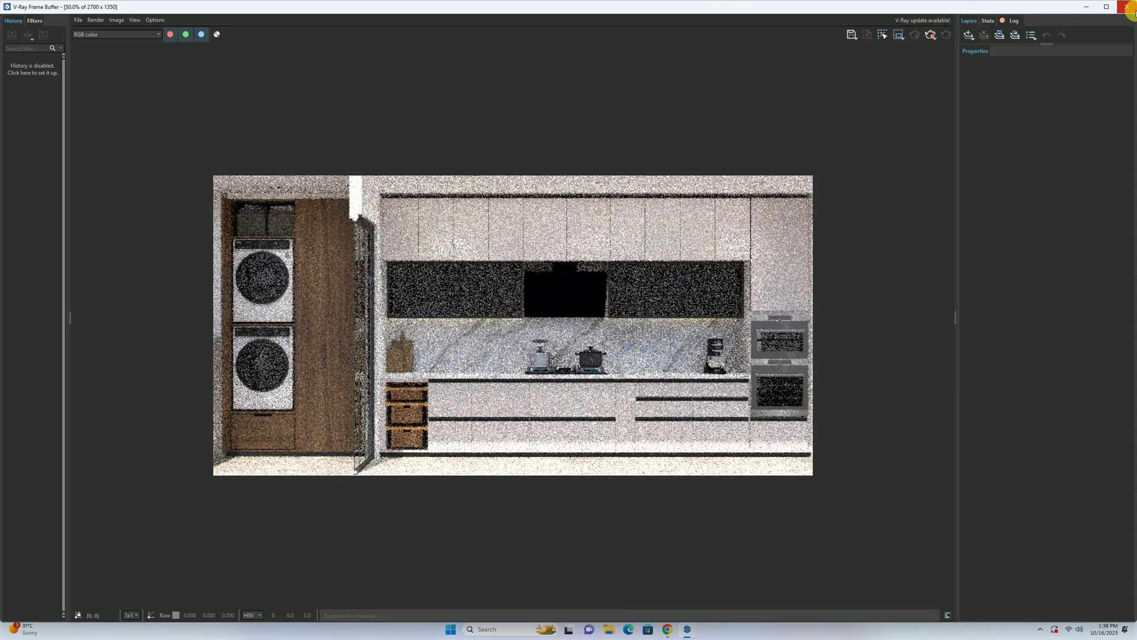
{"action": "left_click", "coordinate": [1130, 6]}
{"action": "left_click", "coordinate": [301, 26]}
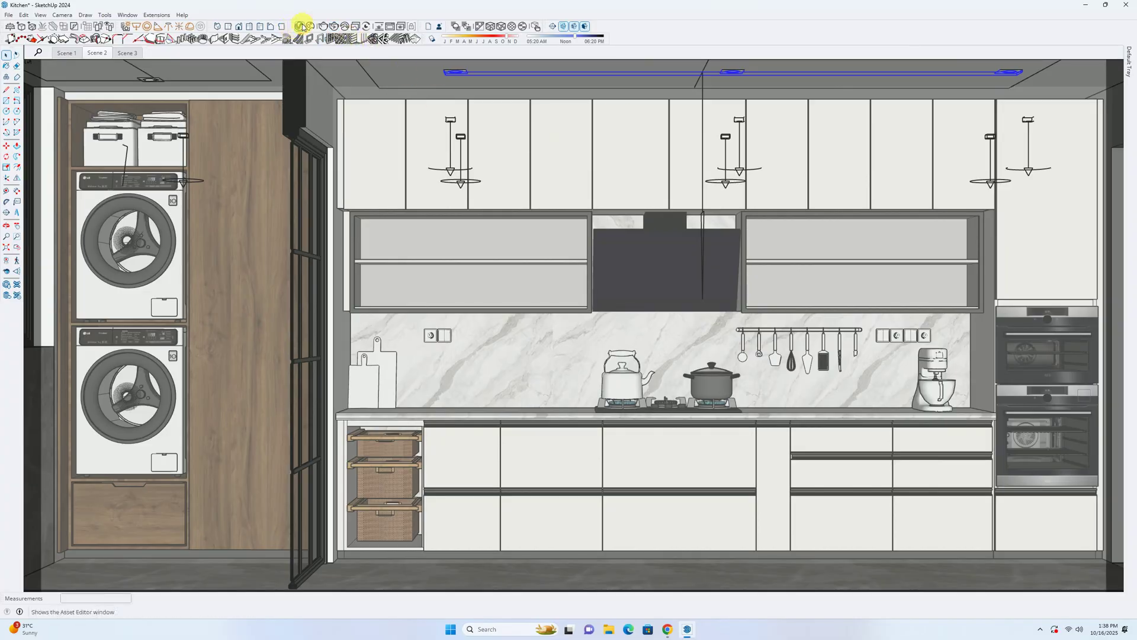
{"action": "left_click", "coordinate": [535, 182]}
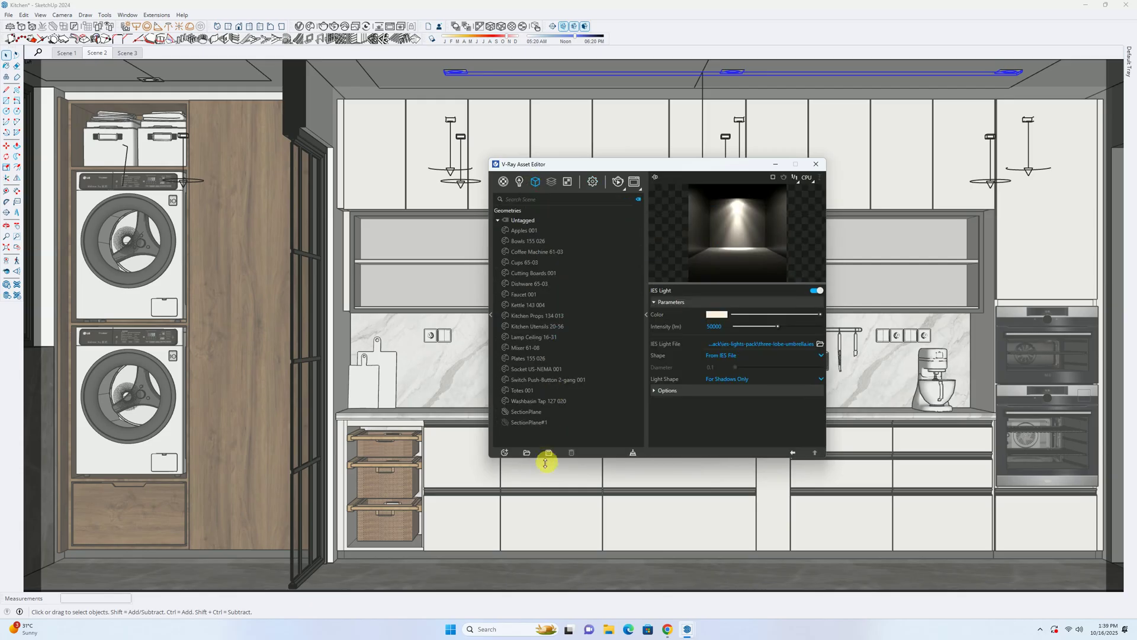
{"action": "left_click", "coordinate": [527, 412]}
{"action": "left_click", "coordinate": [663, 349]}
{"action": "left_click", "coordinate": [710, 363]}
{"action": "left_click", "coordinate": [709, 386]}
{"action": "left_click", "coordinate": [816, 161]}
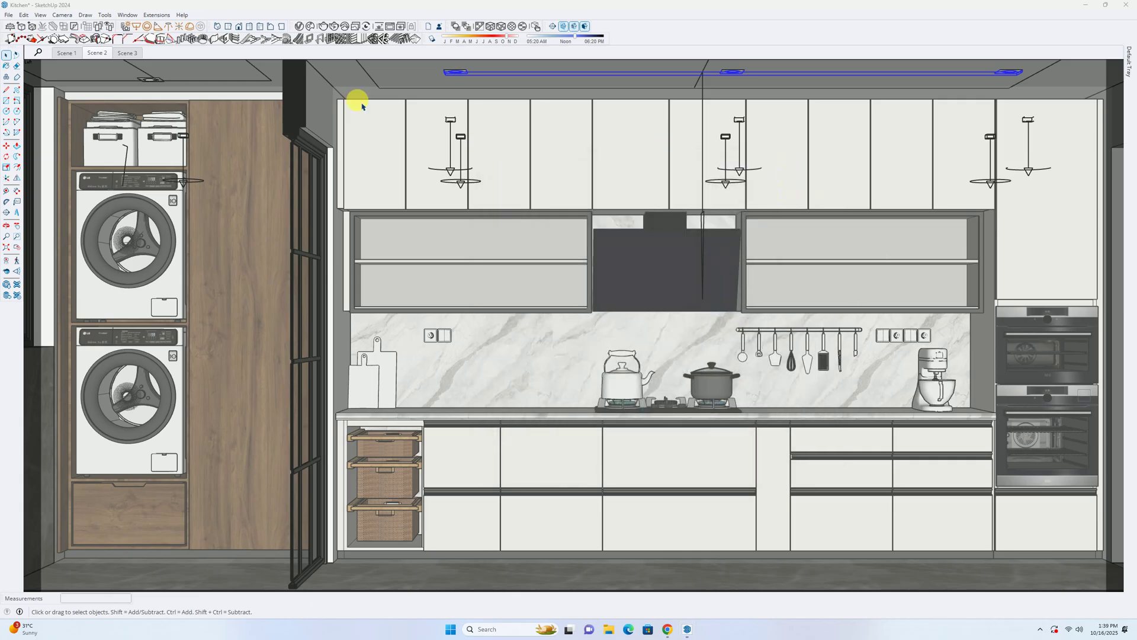
Step: Start a render of the Scene 2 elevation and examine the laundry cabinet, upper cabinets, backsplash and ceiling lighting up close
{"action": "left_click", "coordinate": [332, 25]}
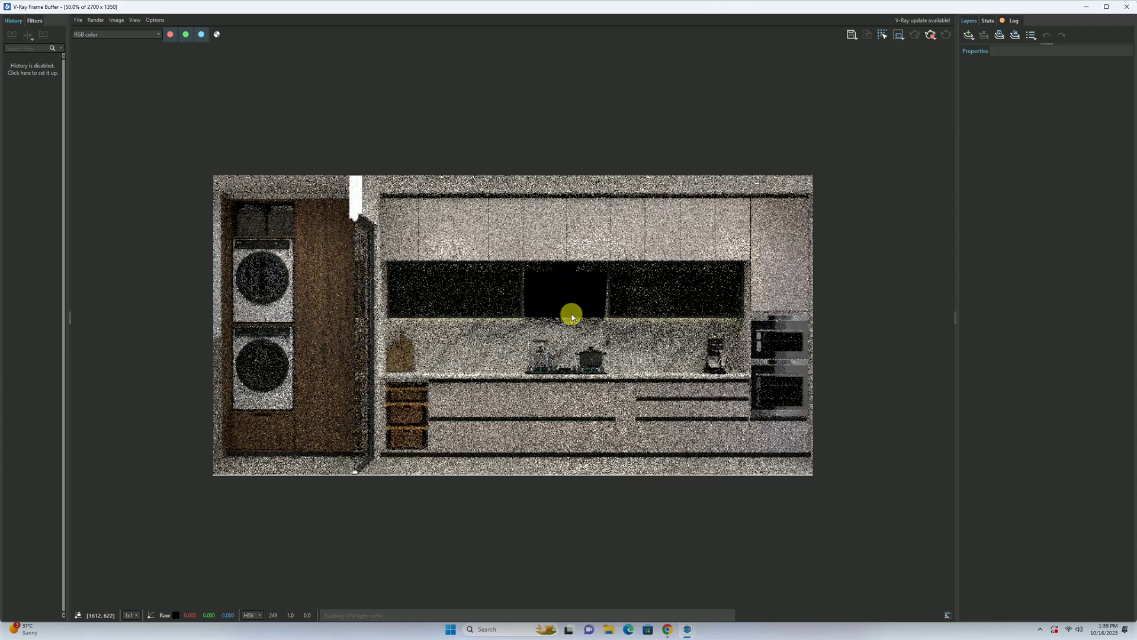
{"action": "scroll", "coordinate": [450, 289], "scroll_direction": "up", "scroll_amount": 1}
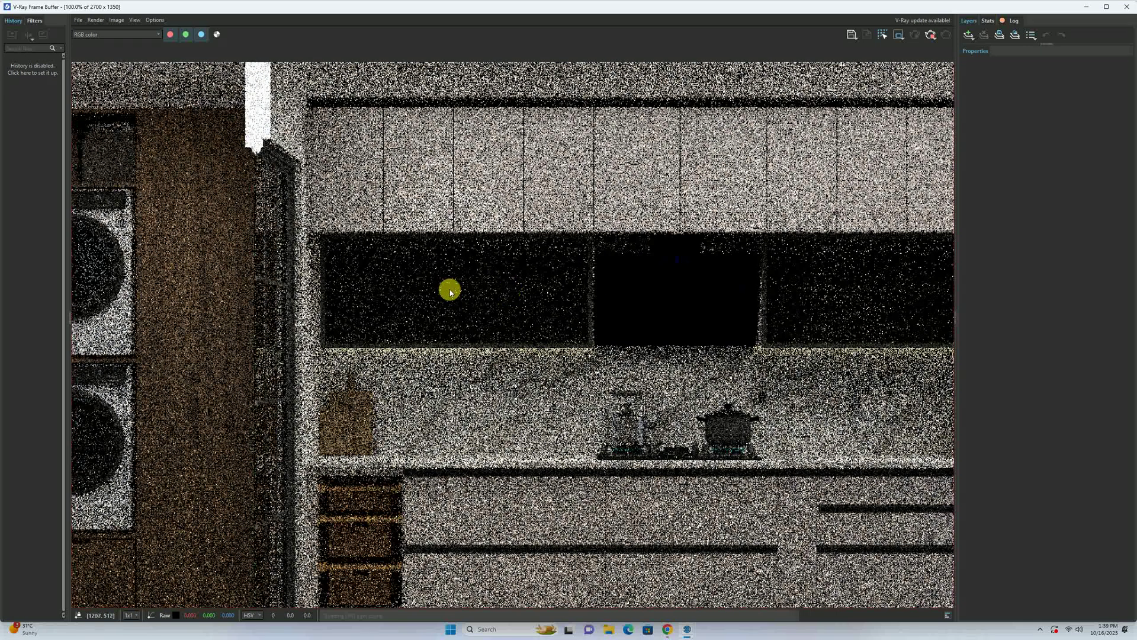
{"action": "scroll", "coordinate": [450, 291], "scroll_direction": "down", "scroll_amount": 1}
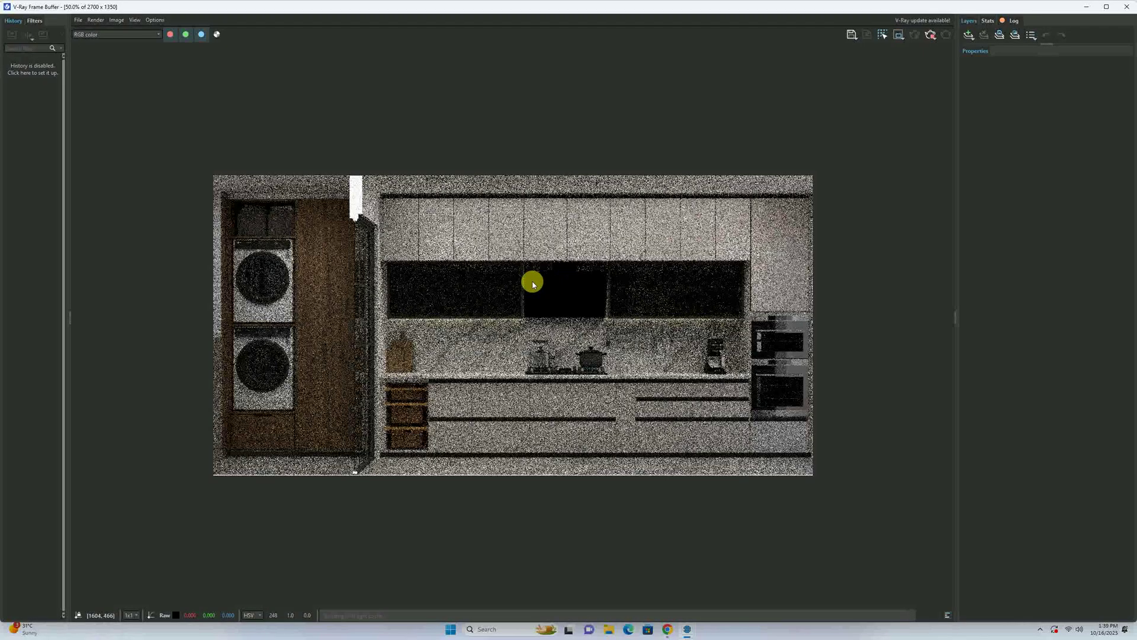
{"action": "scroll", "coordinate": [675, 285], "scroll_direction": "up", "scroll_amount": 1}
{"action": "scroll", "coordinate": [637, 270], "scroll_direction": "down", "scroll_amount": 1}
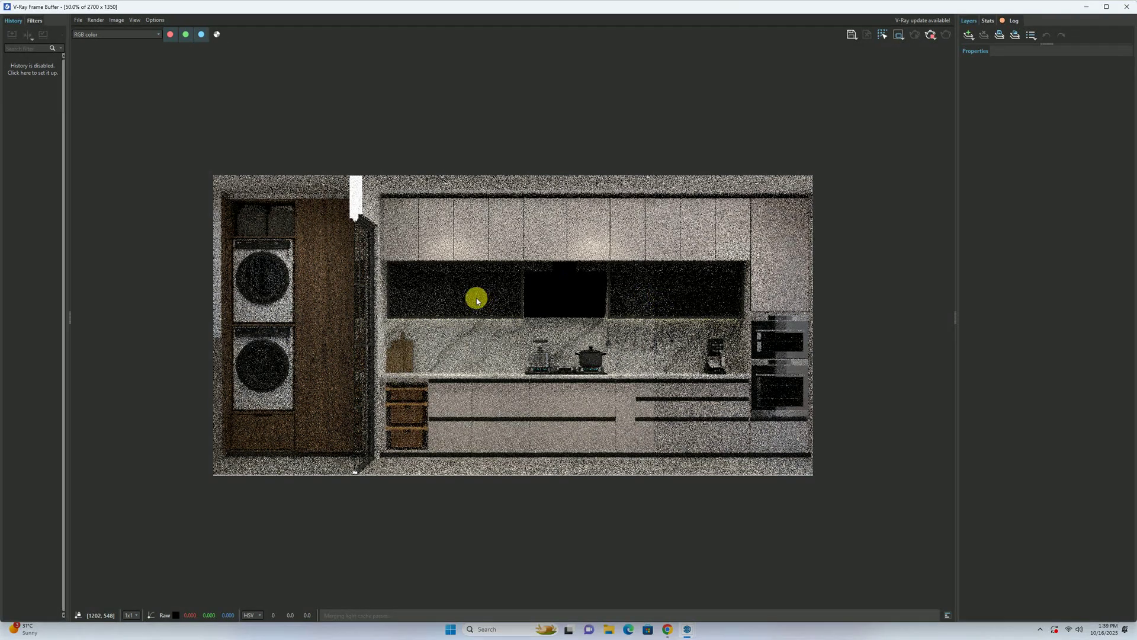
{"action": "scroll", "coordinate": [476, 301], "scroll_direction": "up", "scroll_amount": 1}
{"action": "scroll", "coordinate": [480, 298], "scroll_direction": "down", "scroll_amount": 1}
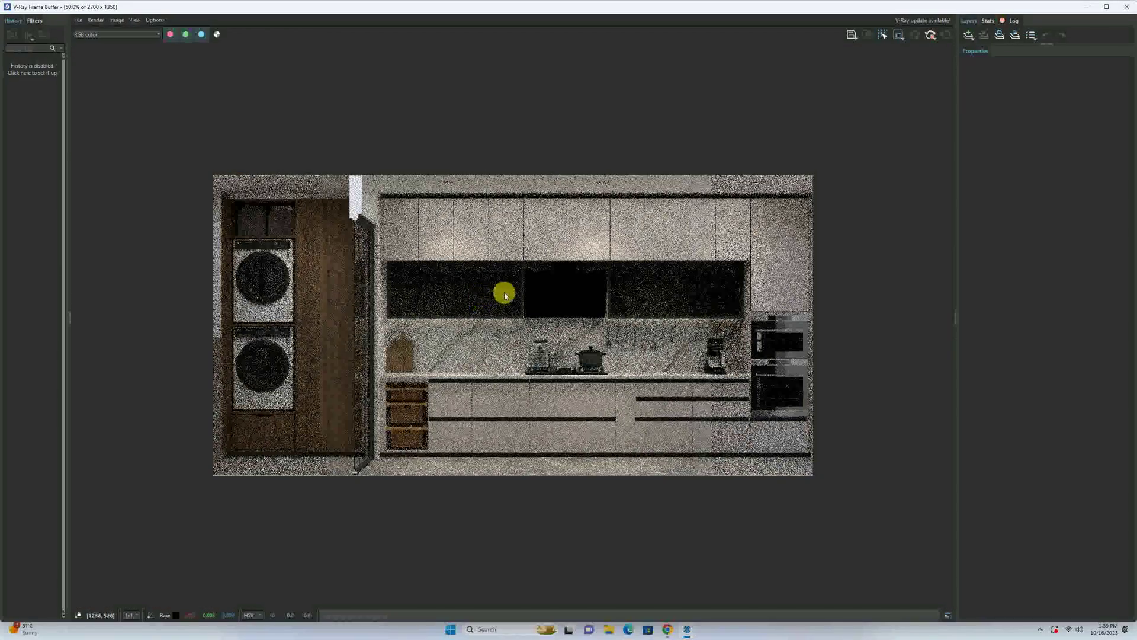
{"action": "scroll", "coordinate": [511, 296], "scroll_direction": "down", "scroll_amount": 1}
{"action": "scroll", "coordinate": [536, 295], "scroll_direction": "up", "scroll_amount": 1}
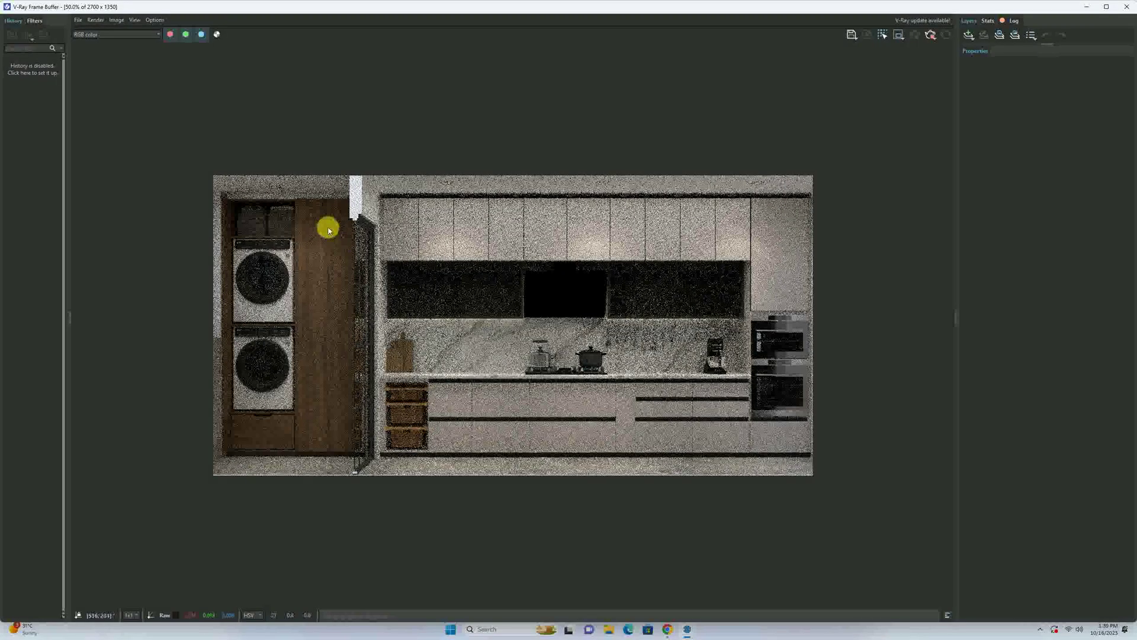
{"action": "scroll", "coordinate": [335, 234], "scroll_direction": "up", "scroll_amount": 1}
{"action": "middle_click_drag", "start_coordinate": [338, 243], "coordinate": [419, 212]}
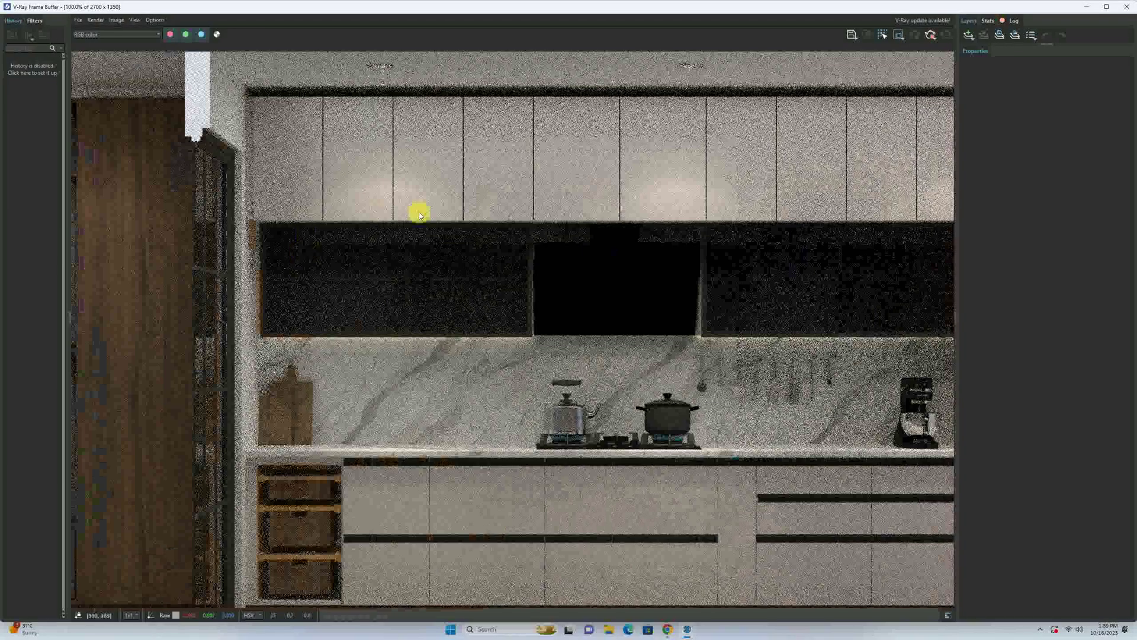
{"action": "scroll", "coordinate": [533, 237], "scroll_direction": "down", "scroll_amount": 1}
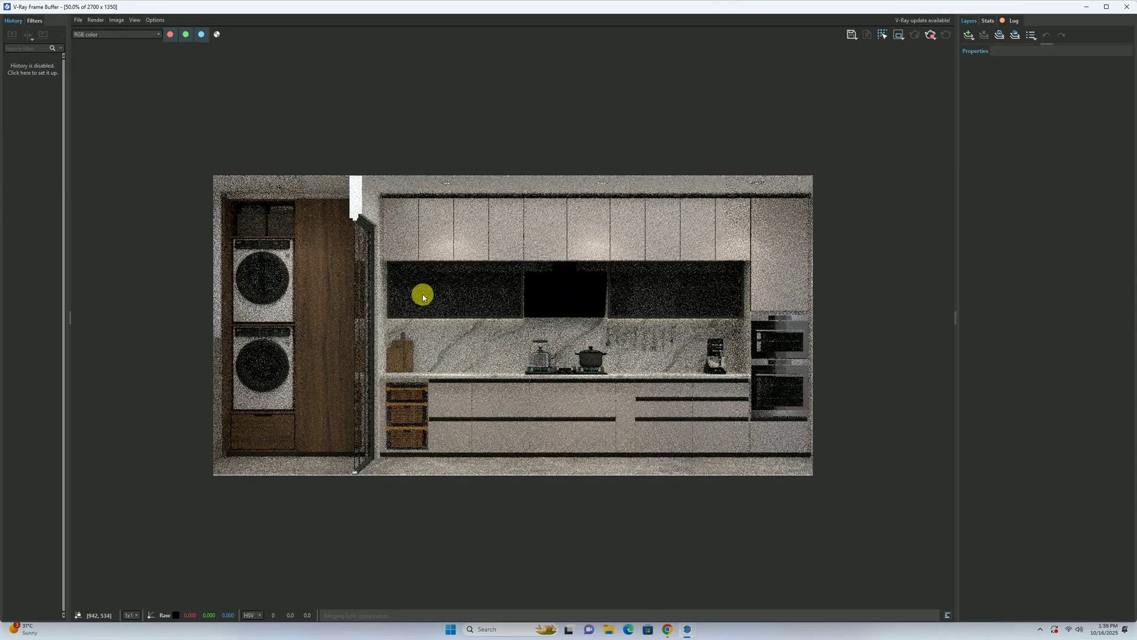
{"action": "scroll", "coordinate": [686, 244], "scroll_direction": "up", "scroll_amount": 1}
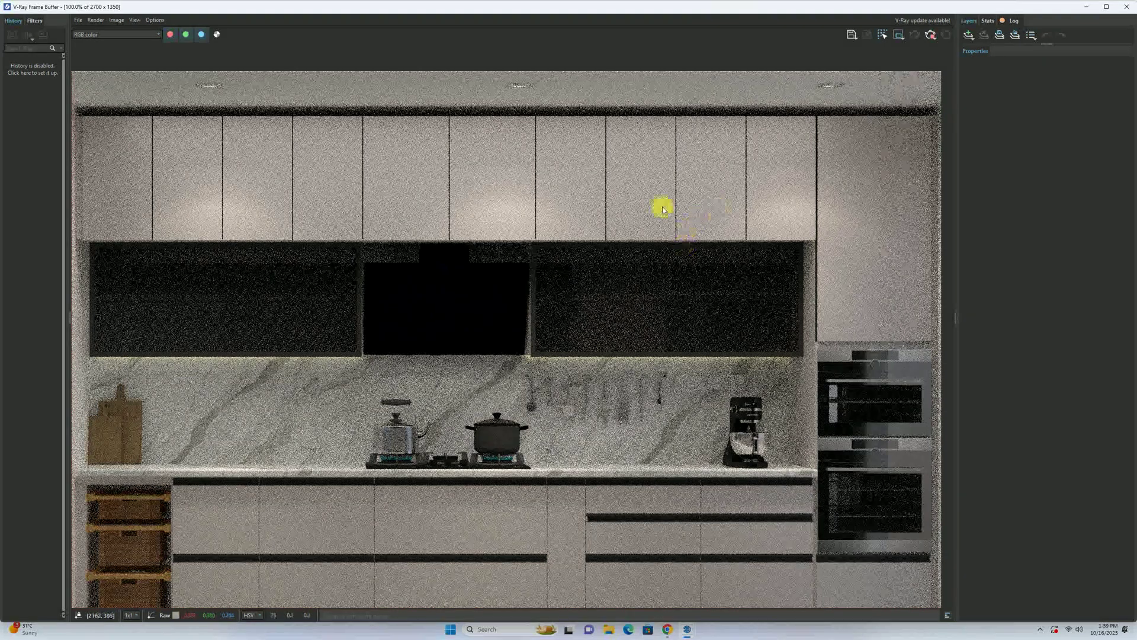
{"action": "scroll", "coordinate": [327, 187], "scroll_direction": "down", "scroll_amount": 1}
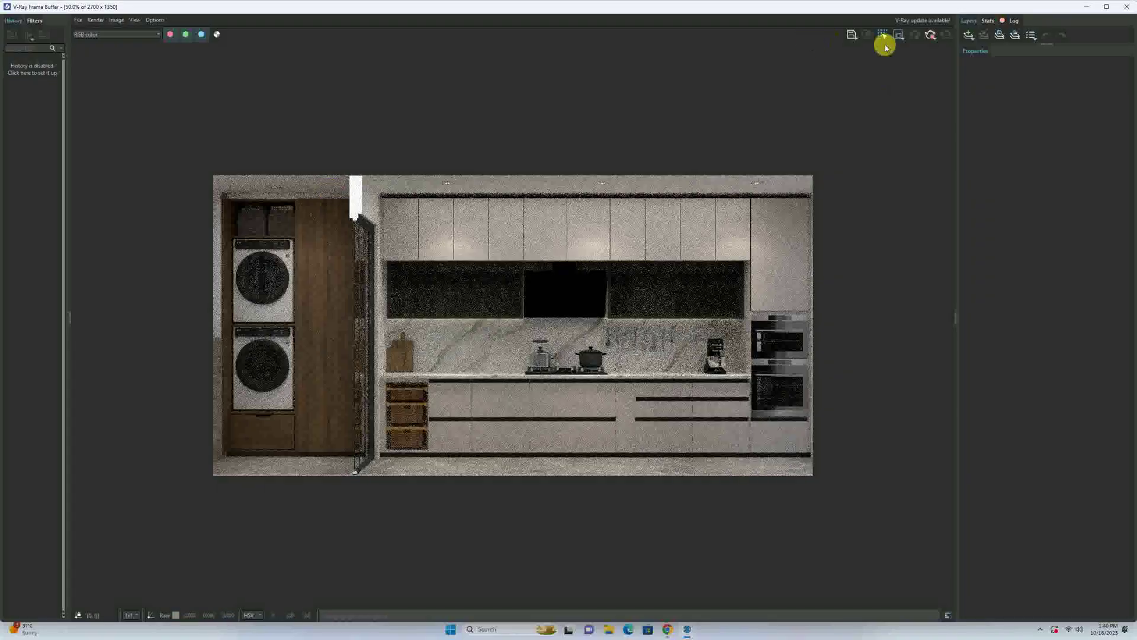
Step: Move the frame buffer aside and change the IES Light's intensity in the V-Ray Asset Editor
{"action": "left_click_drag", "start_coordinate": [738, 9], "coordinate": [722, 125]}
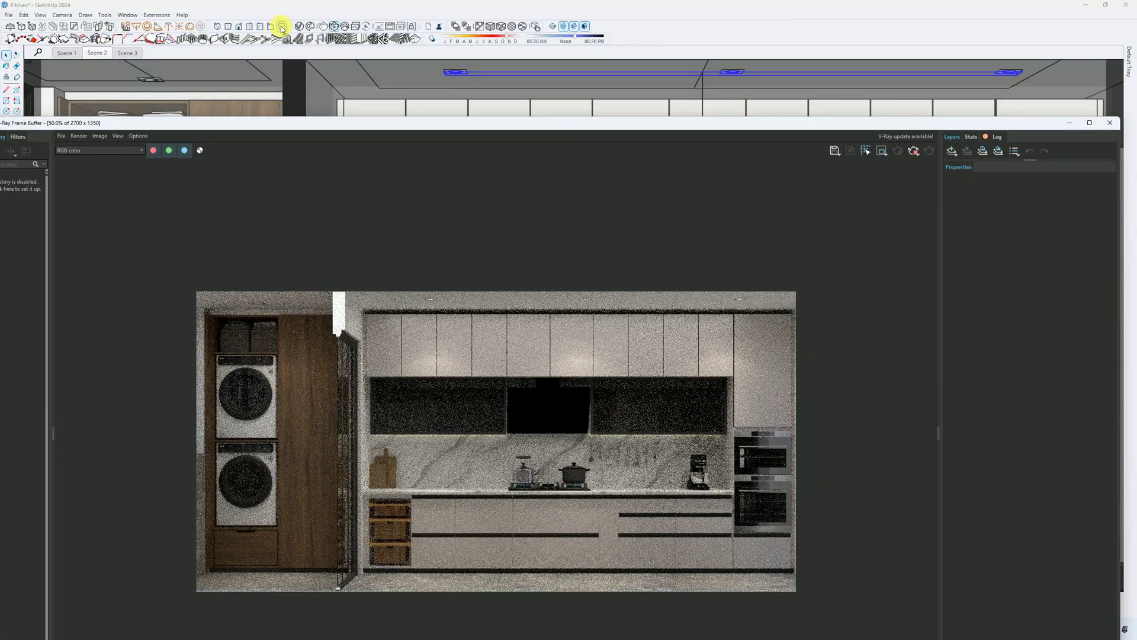
{"action": "left_click", "coordinate": [298, 26]}
{"action": "left_click", "coordinate": [518, 181]}
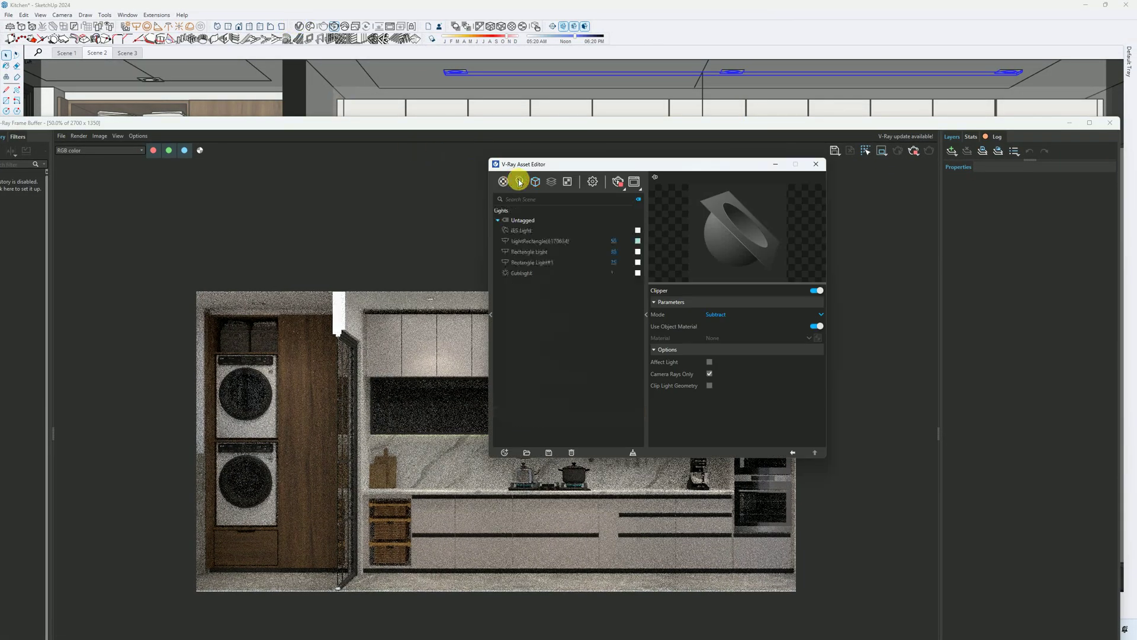
{"action": "left_click", "coordinate": [522, 229]}
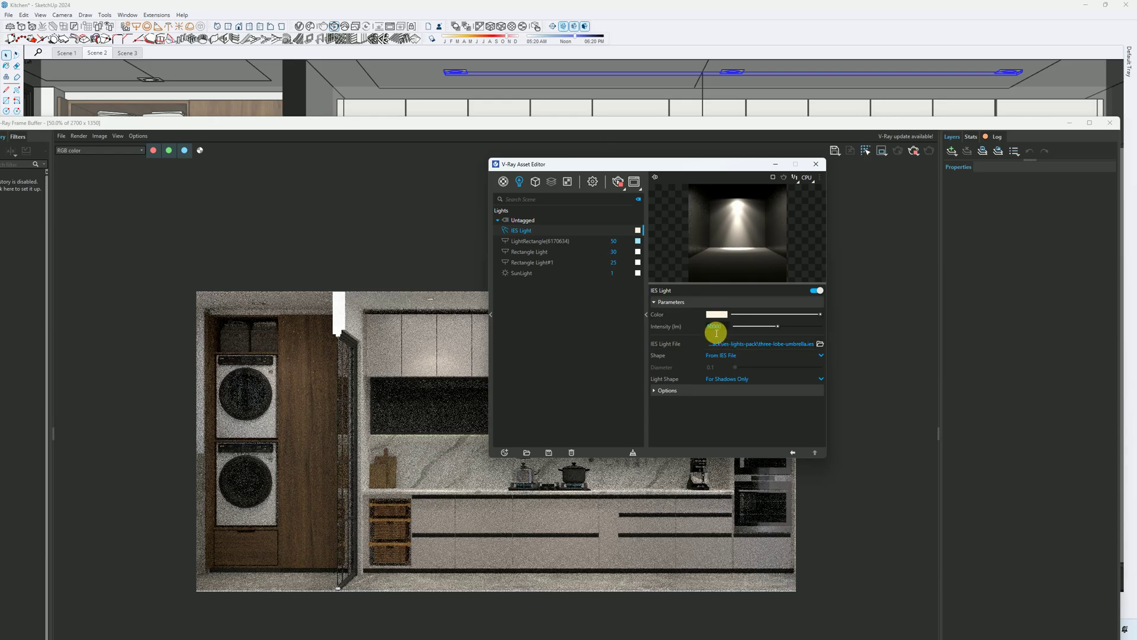
{"action": "left_click_drag", "start_coordinate": [716, 330], "coordinate": [696, 332]}
{"action": "type", "text": "7"}
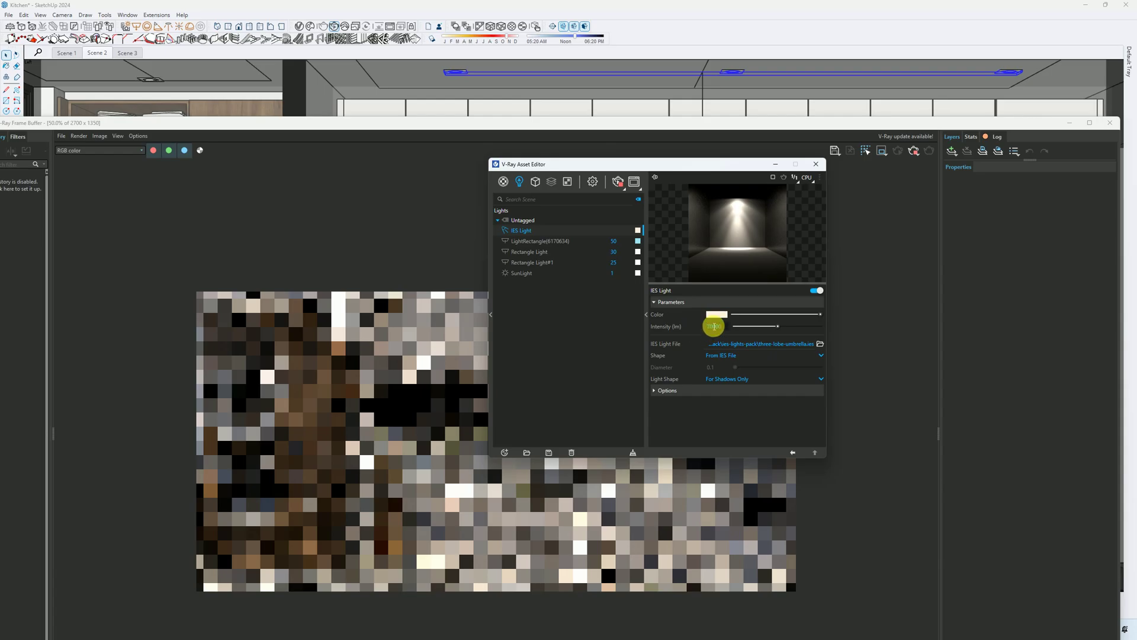
Step: Examine the updated render's downlights, backsplash and cooktop at full screen, and close the frame buffer and Asset Editor
{"action": "double_click", "coordinate": [853, 124]}
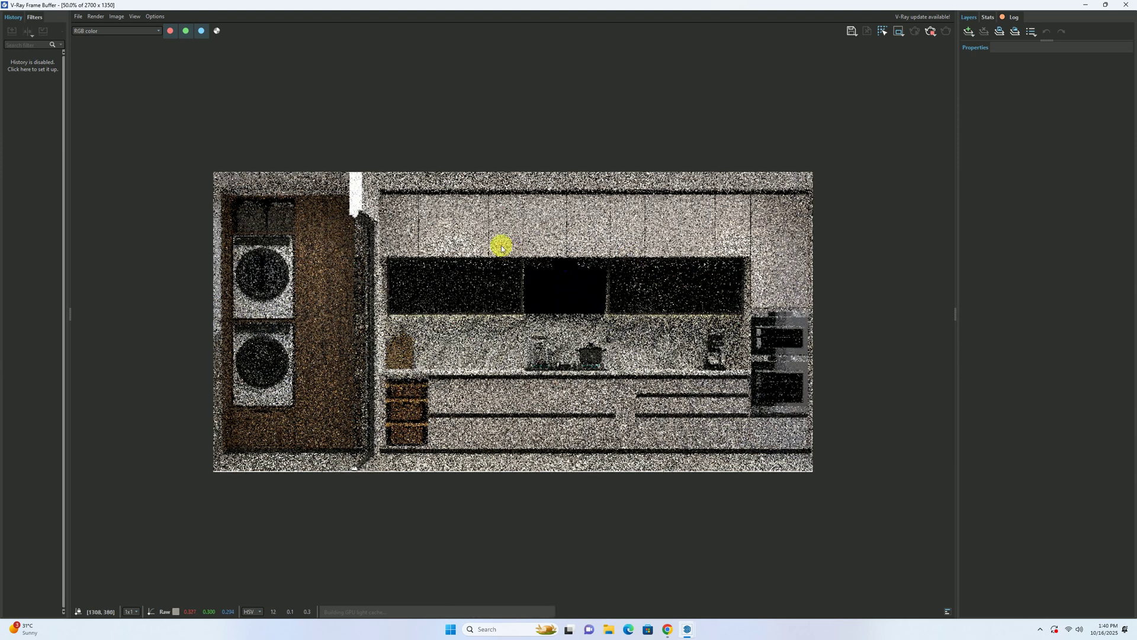
{"action": "double_click", "coordinate": [525, 248]}
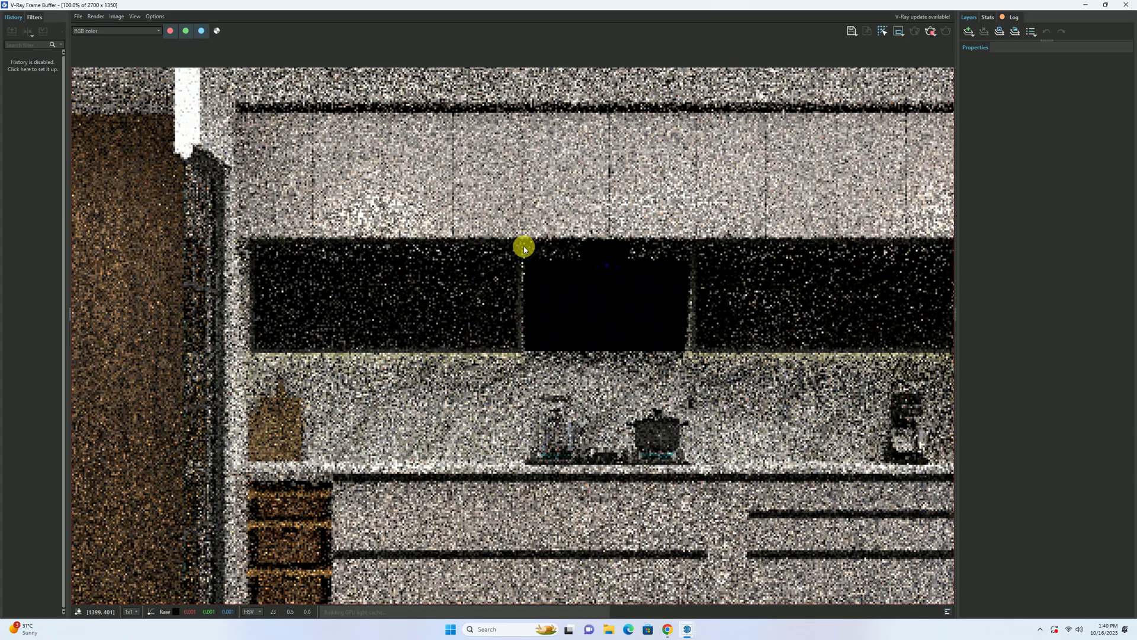
{"action": "scroll", "coordinate": [524, 248], "scroll_direction": "down", "scroll_amount": 1}
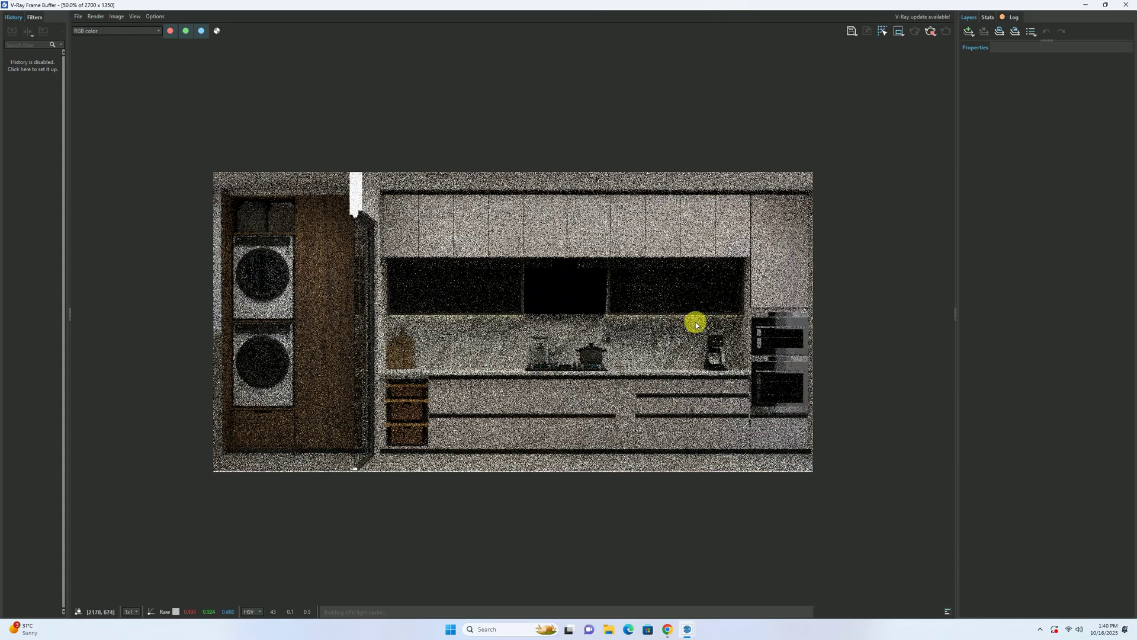
{"action": "scroll", "coordinate": [547, 425], "scroll_direction": "up", "scroll_amount": 1}
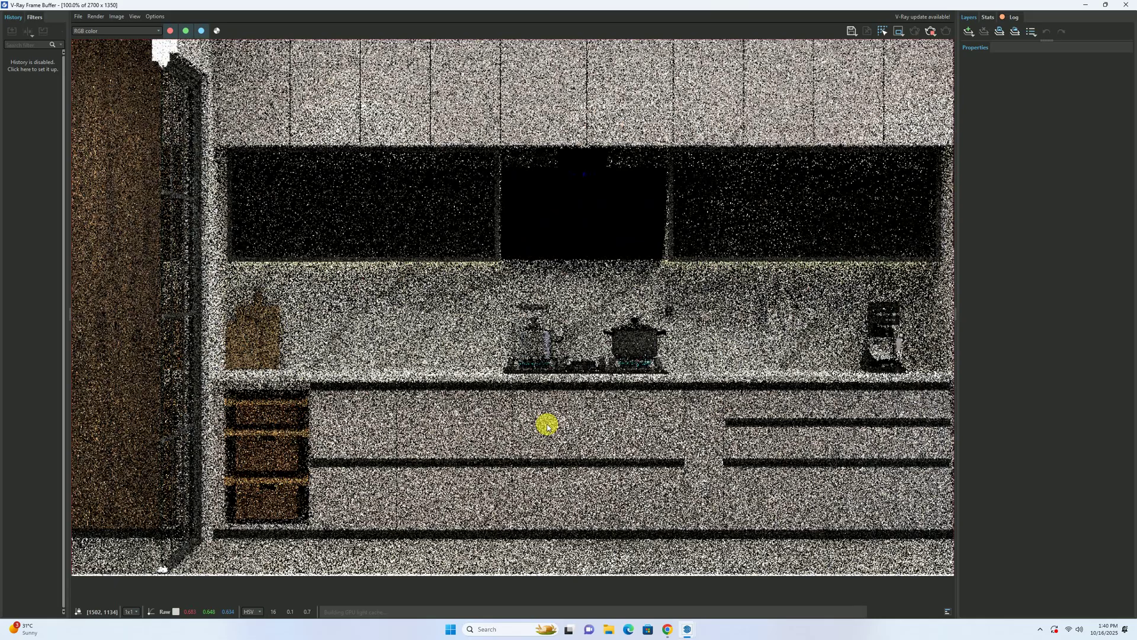
{"action": "middle_click_drag", "start_coordinate": [539, 376], "coordinate": [472, 389]}
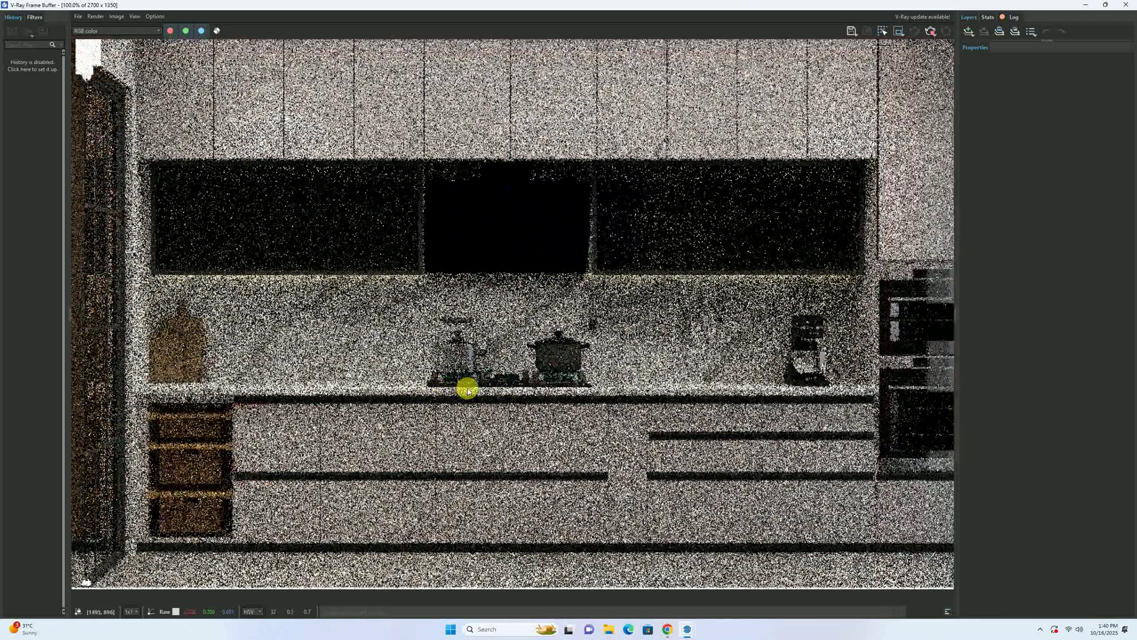
{"action": "scroll", "coordinate": [471, 387], "scroll_direction": "down", "scroll_amount": 1}
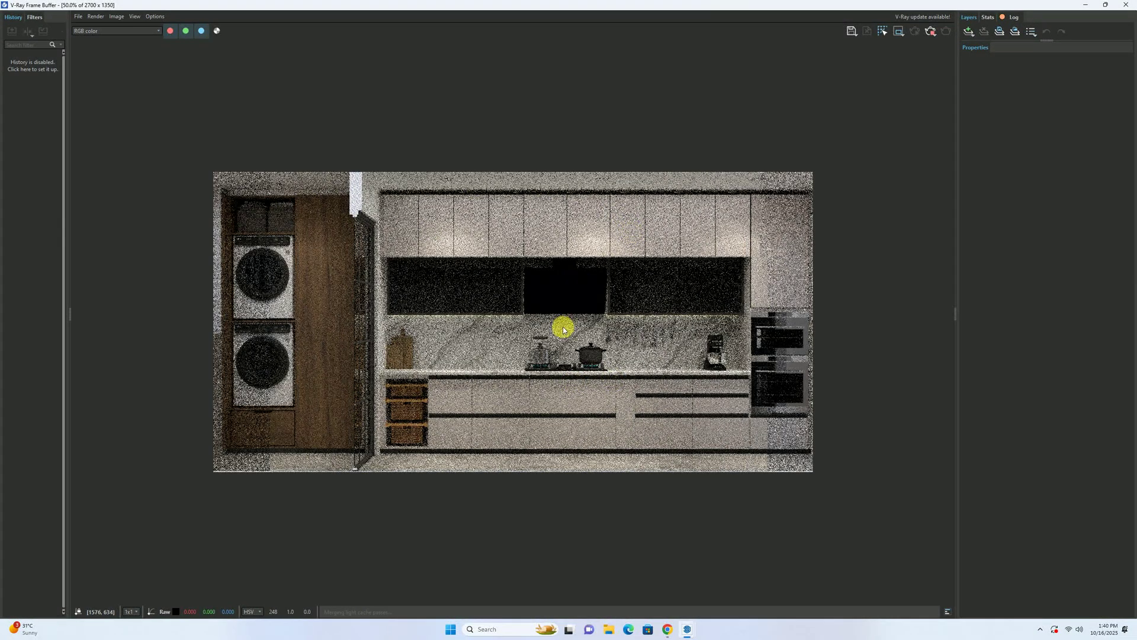
{"action": "scroll", "coordinate": [540, 355], "scroll_direction": "up", "scroll_amount": 2}
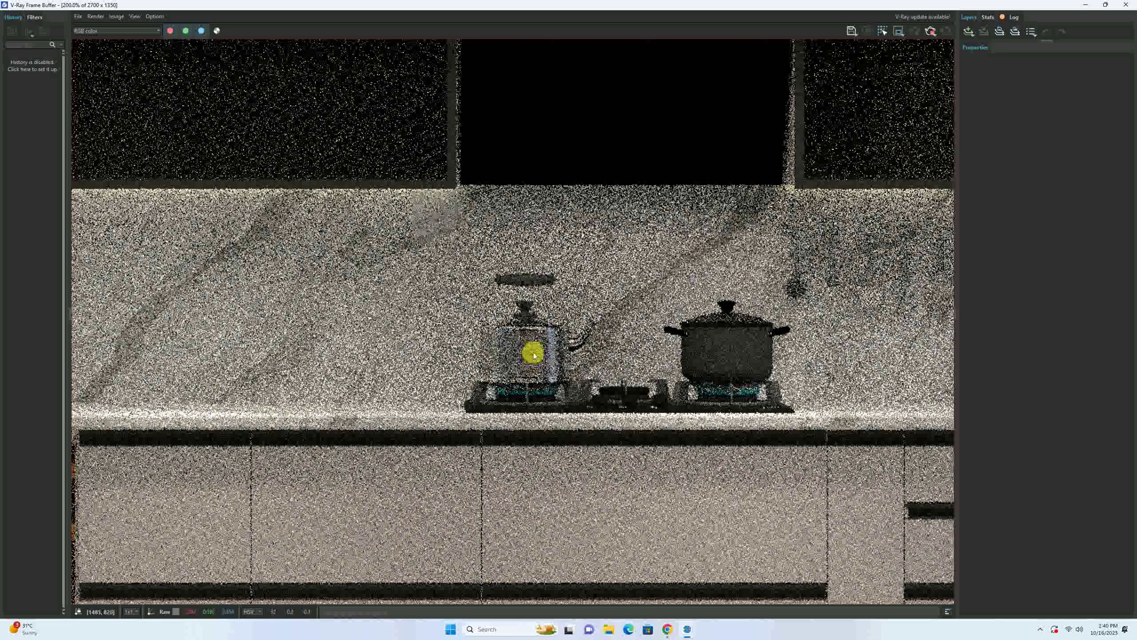
{"action": "scroll", "coordinate": [536, 356], "scroll_direction": "down", "scroll_amount": 1}
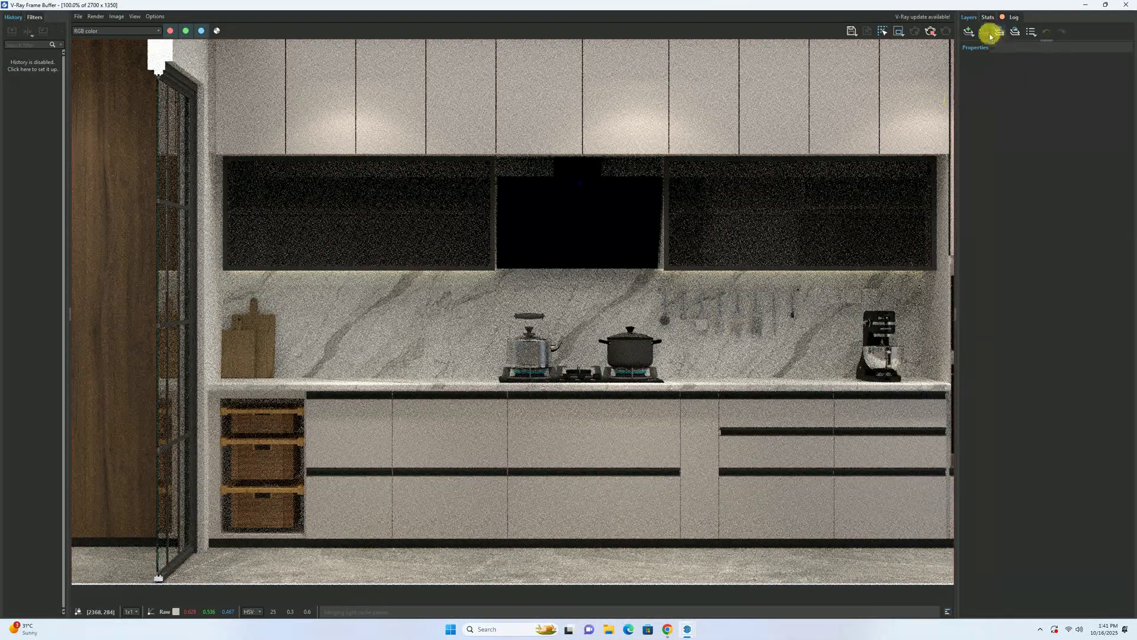
{"action": "left_click", "coordinate": [1126, 4]}
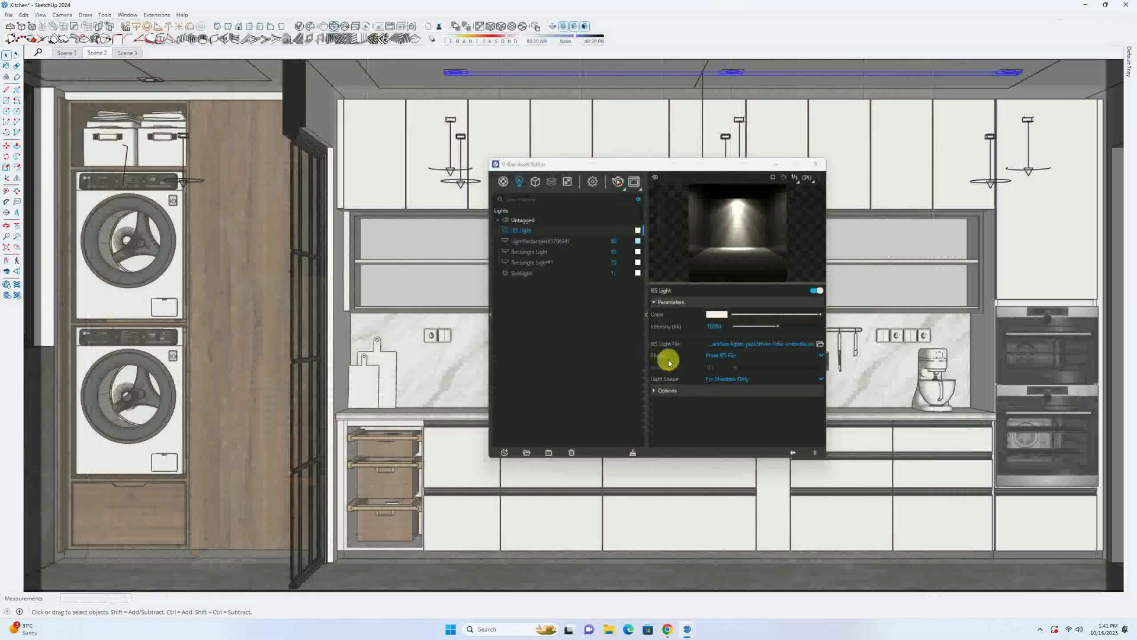
{"action": "left_click", "coordinate": [816, 165]}
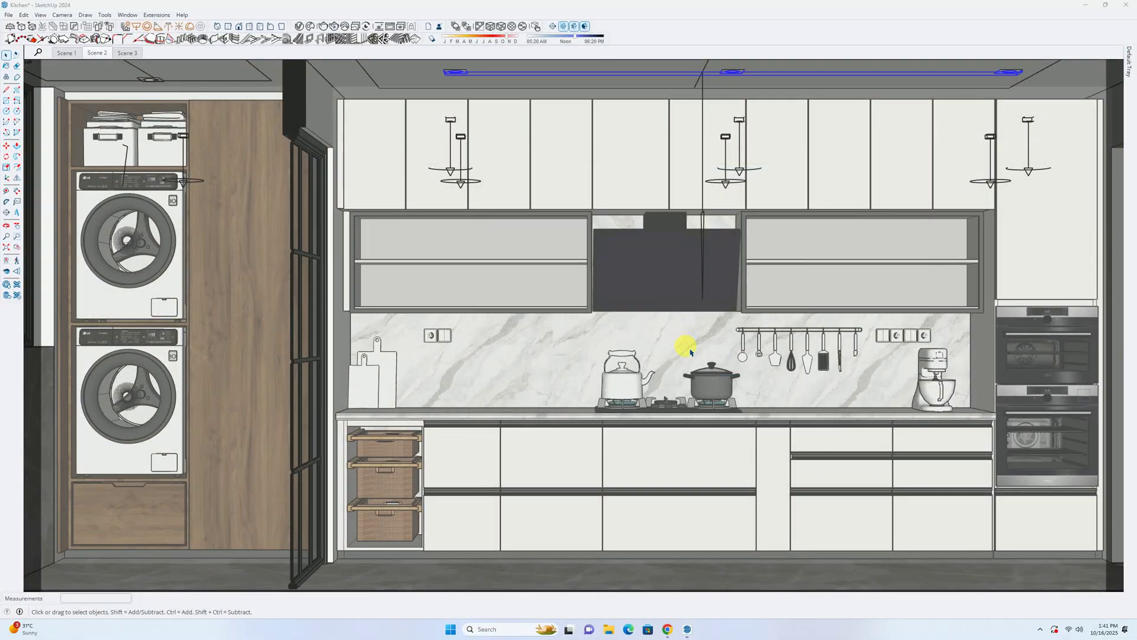
Step: Sample the material of the pot on the cooktop and open it in the V-Ray Asset Editor
{"action": "left_click", "coordinate": [714, 397]}
{"action": "key", "text": "b"}
{"action": "key", "text": "alt"}
{"action": "left_click", "coordinate": [712, 388], "text": "alt"}
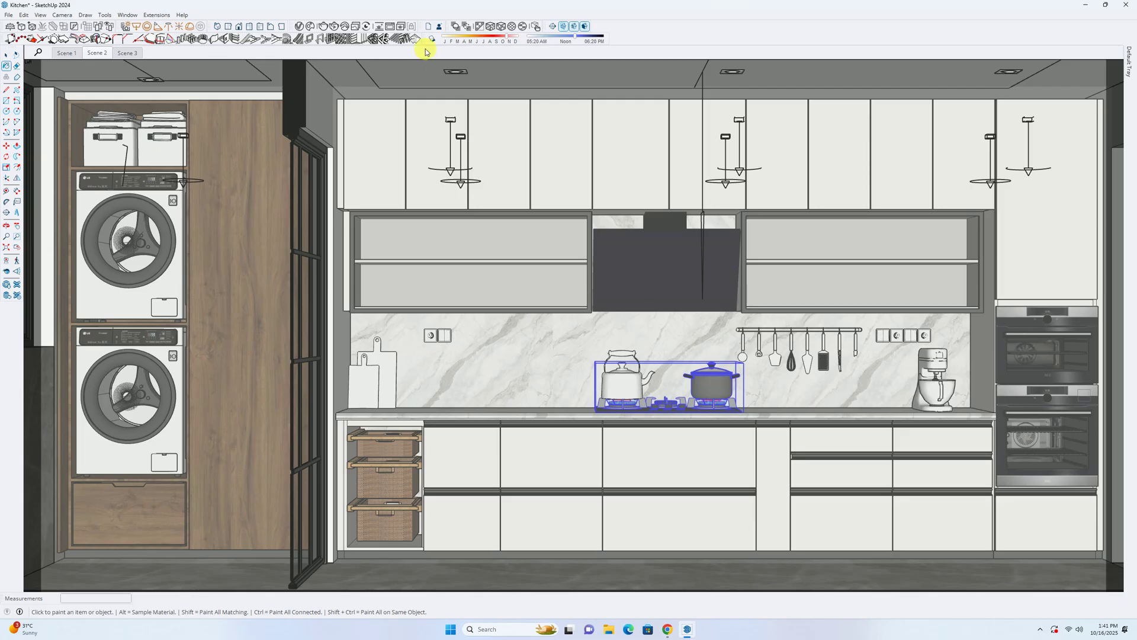
{"action": "left_click", "coordinate": [299, 26]}
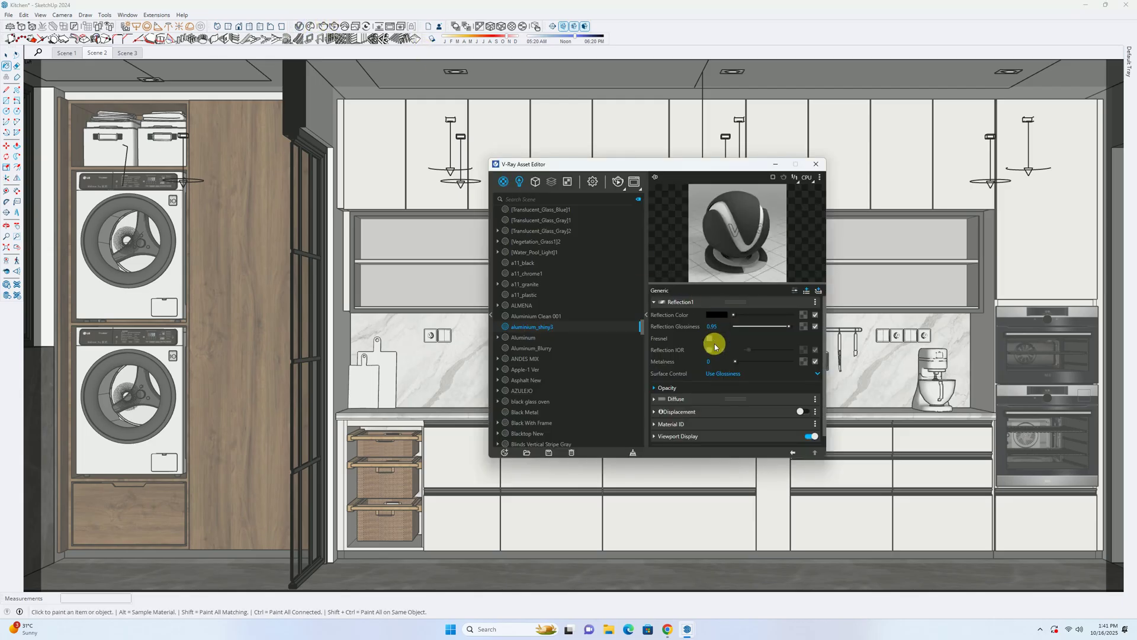
Step: Brighten the aluminium_shiny1 material's reflection color to near white and set its reflection glossiness to 0.98
{"action": "left_click_drag", "start_coordinate": [735, 314], "coordinate": [784, 316]}
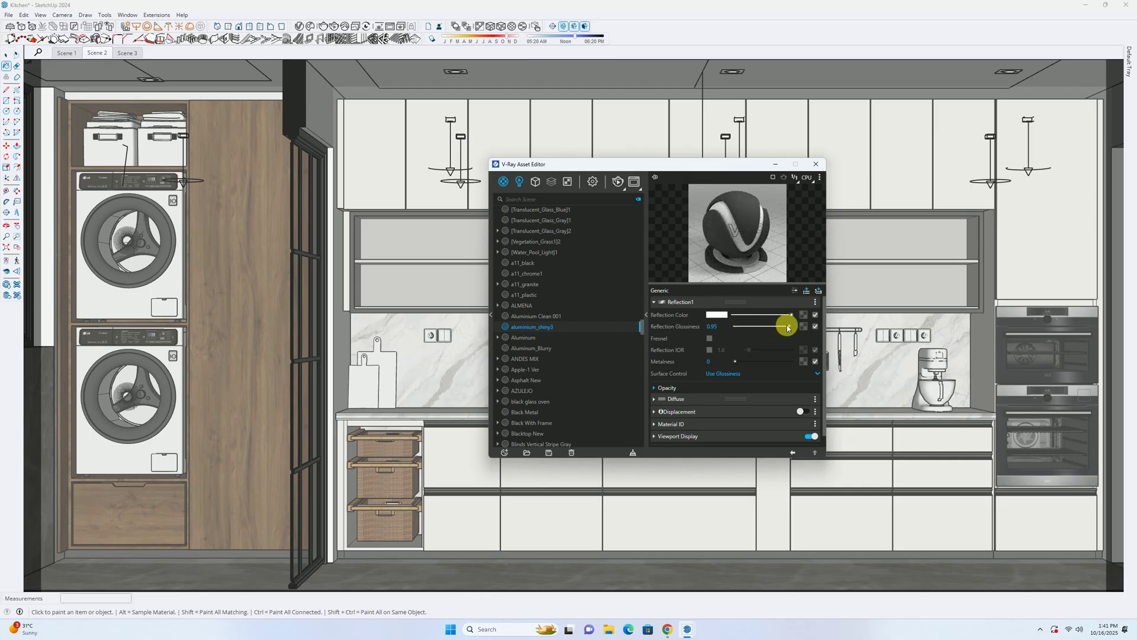
{"action": "mouse_move", "coordinate": [784, 328]}
{"action": "left_mouse_down"}
{"action": "mouse_move", "coordinate": [726, 324]}
{"action": "mouse_move", "coordinate": [788, 334]}
{"action": "left_mouse_up"}
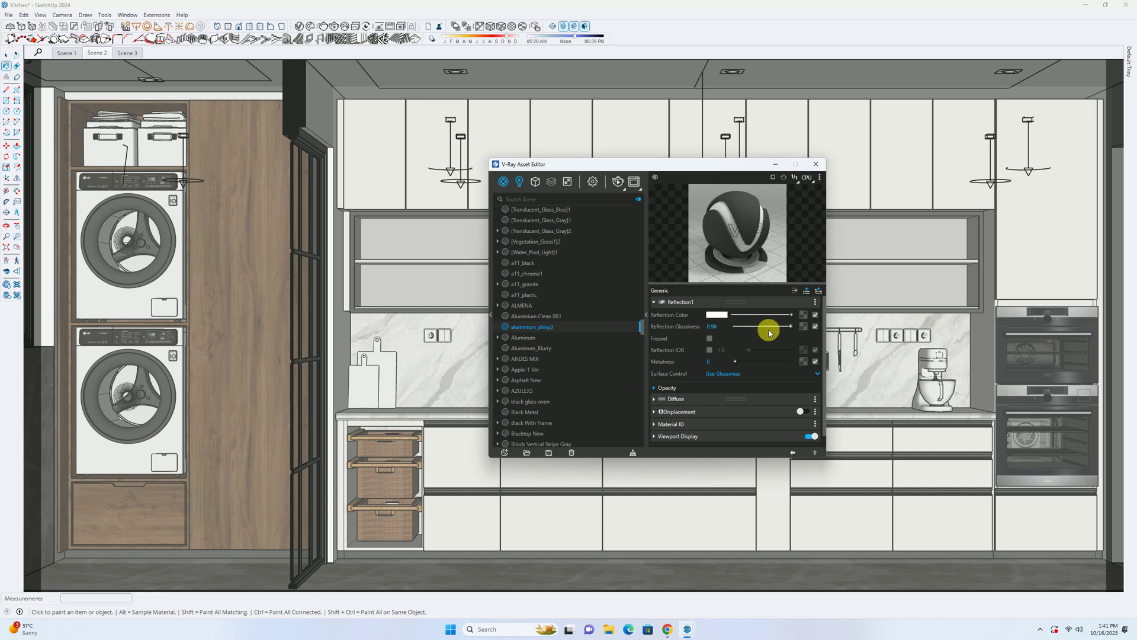
{"action": "left_click", "coordinate": [526, 338]}
{"action": "left_click", "coordinate": [532, 327]}
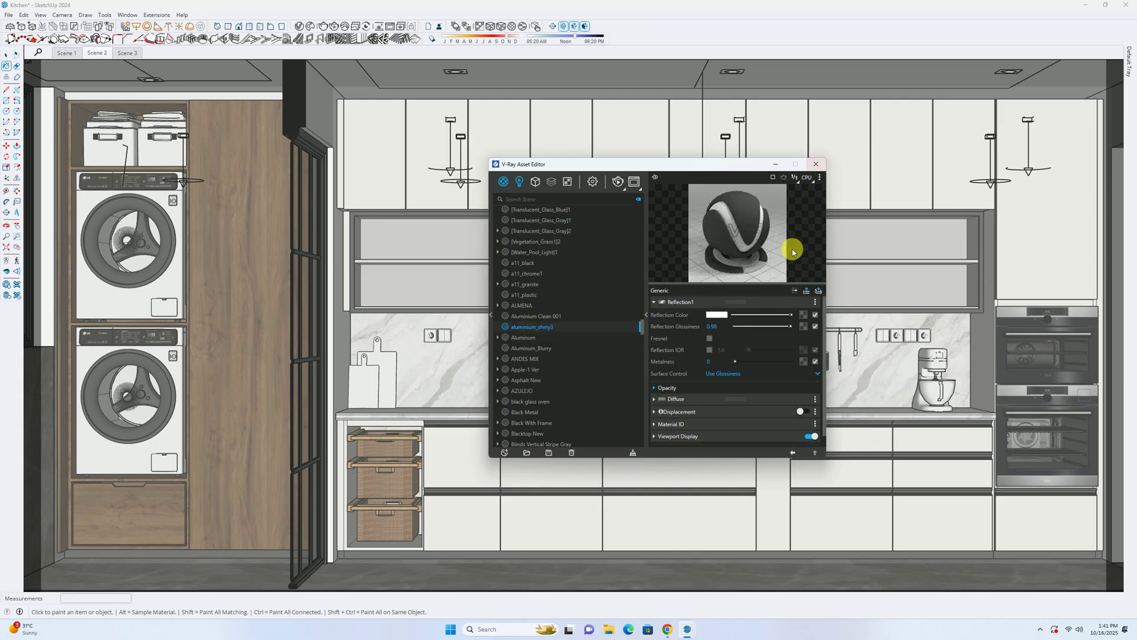
{"action": "mouse_move", "coordinate": [781, 317]}
{"action": "left_mouse_down"}
{"action": "mouse_move", "coordinate": [752, 317]}
{"action": "mouse_move", "coordinate": [779, 316]}
{"action": "left_mouse_up"}
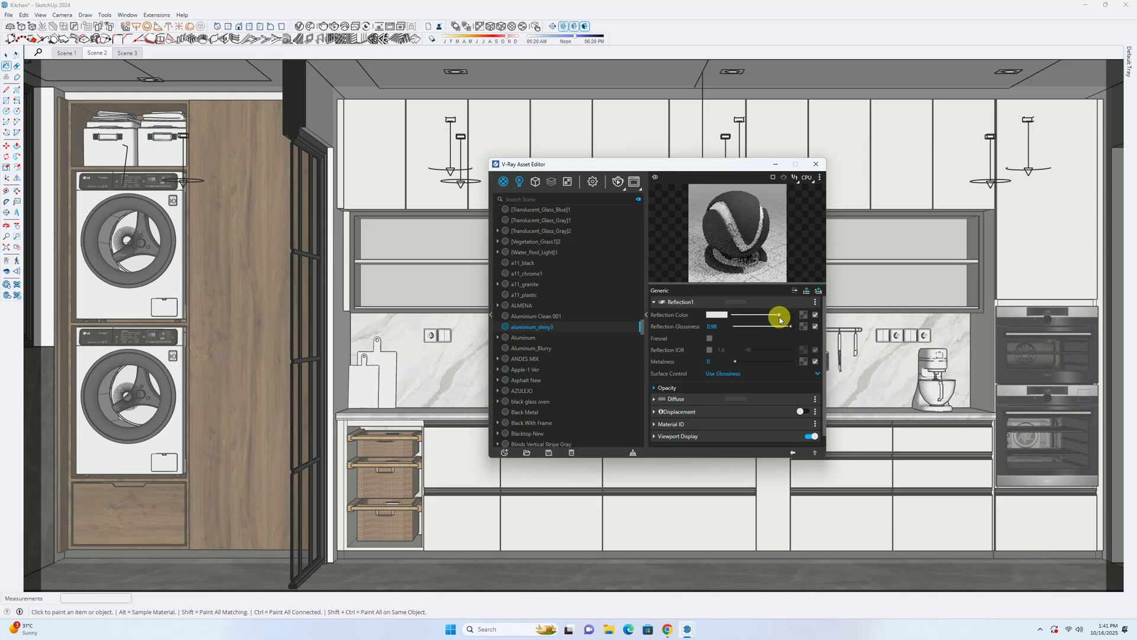
Step: Try the Fabric material preview, switch it to Wall Closeup, and set the material's surface control to Use Roughness
{"action": "left_click", "coordinate": [821, 179]}
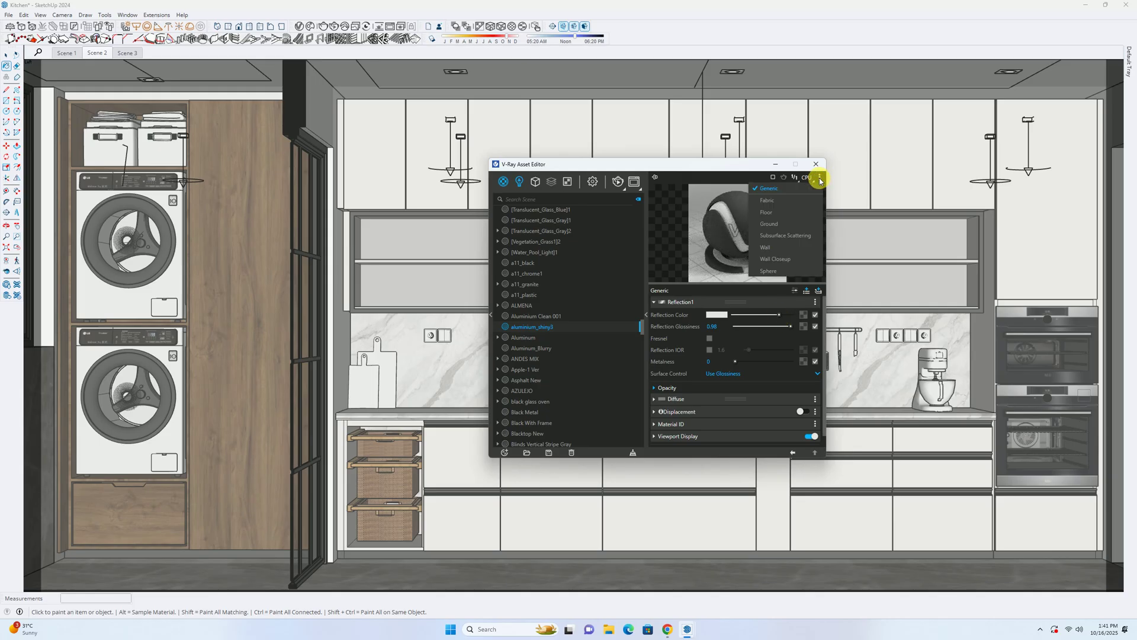
{"action": "left_click", "coordinate": [771, 205]}
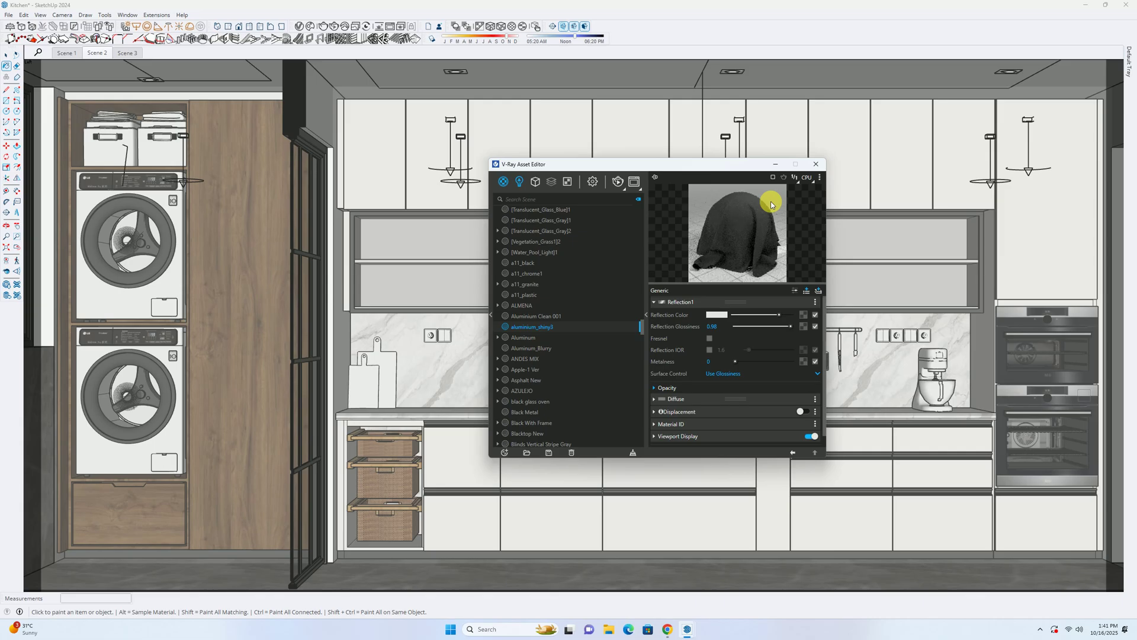
{"action": "left_click", "coordinate": [820, 177]}
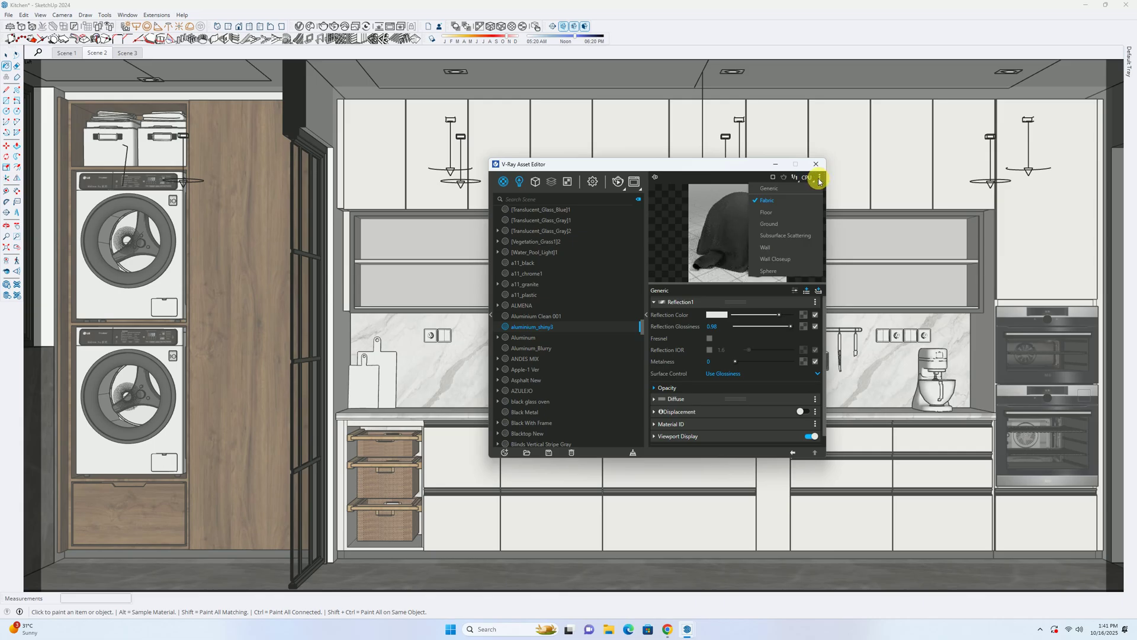
{"action": "left_click", "coordinate": [771, 263]}
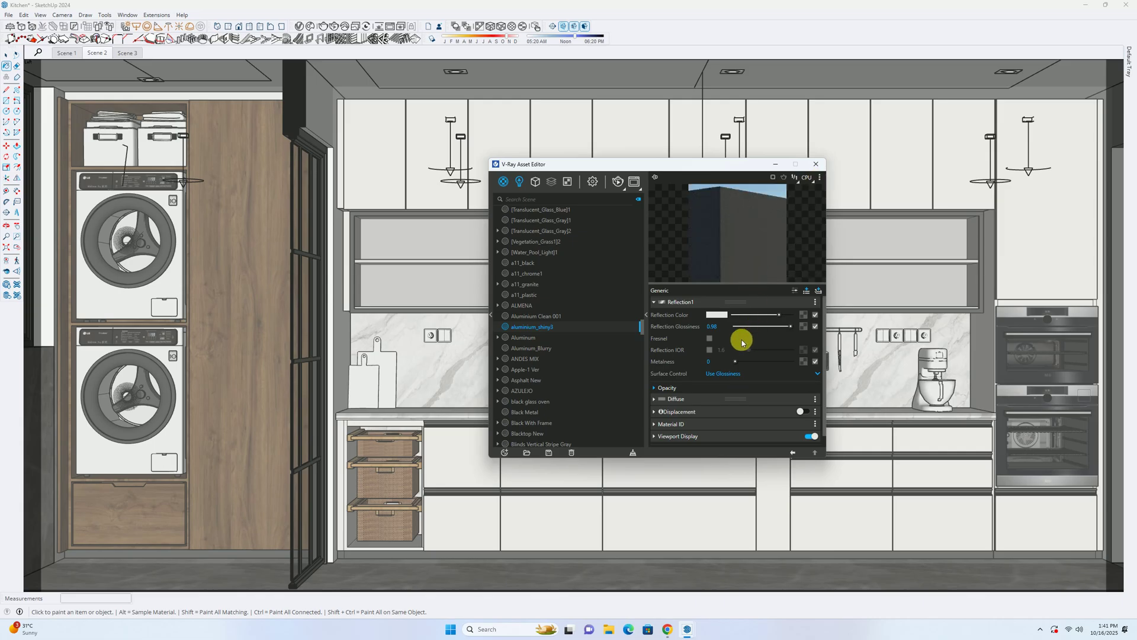
{"action": "left_click", "coordinate": [715, 377]}
{"action": "left_click", "coordinate": [719, 388]}
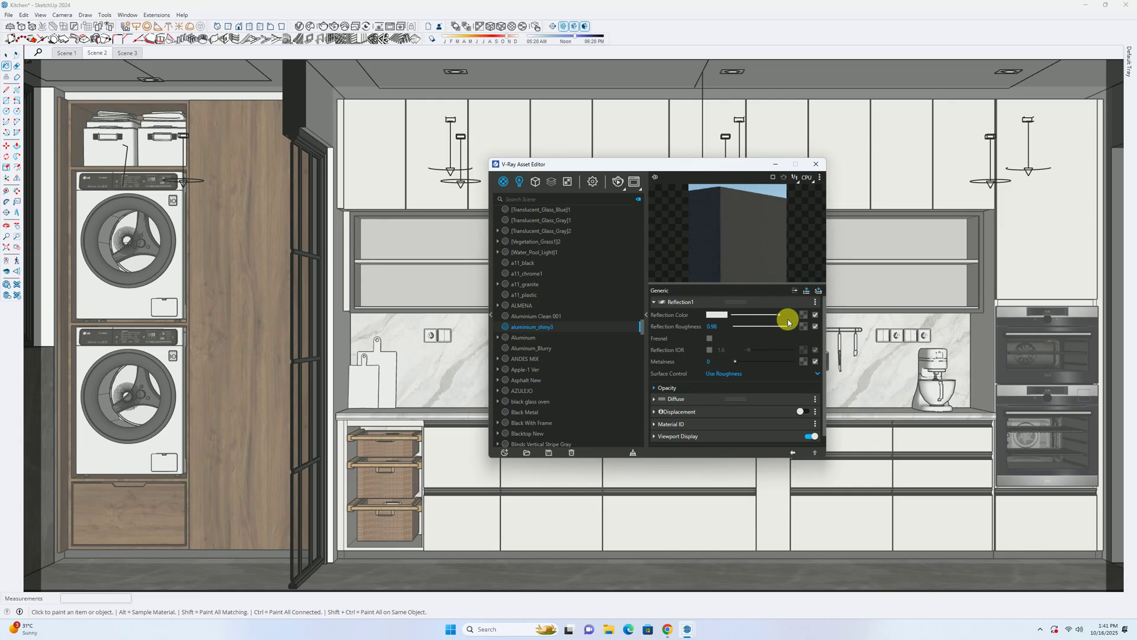
Step: Set the aluminium_shiny1 material's reflection color to full white and its reflection roughness to 0.05, and close the Asset Editor
{"action": "mouse_move", "coordinate": [790, 328]}
{"action": "left_mouse_down"}
{"action": "mouse_move", "coordinate": [728, 334]}
{"action": "mouse_move", "coordinate": [799, 317]}
{"action": "left_mouse_up"}
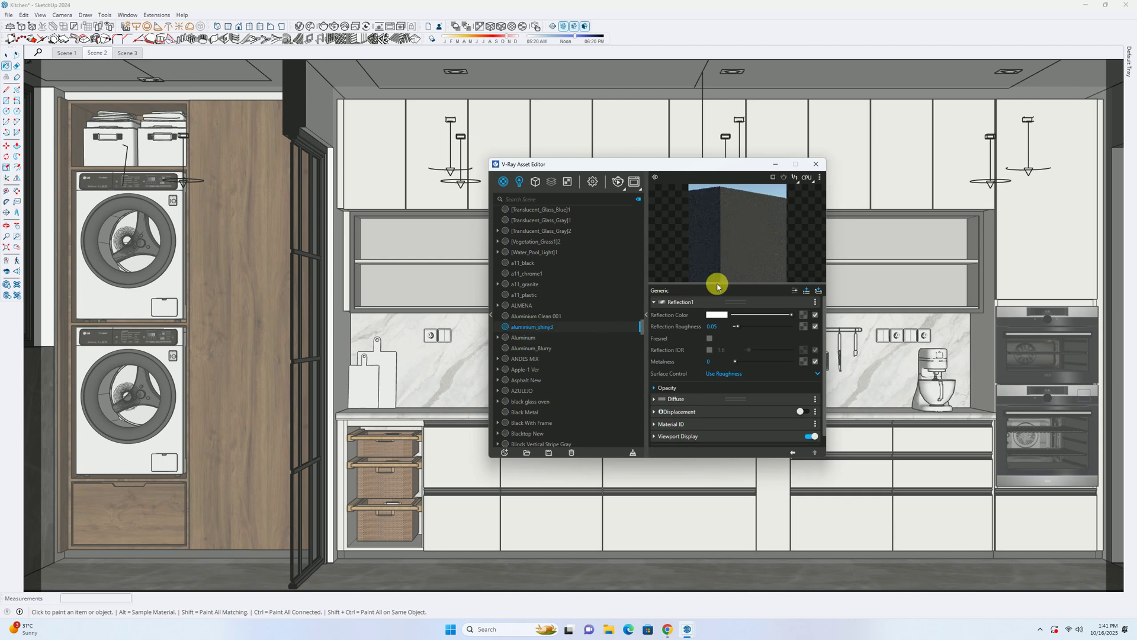
{"action": "left_click", "coordinate": [816, 165]}
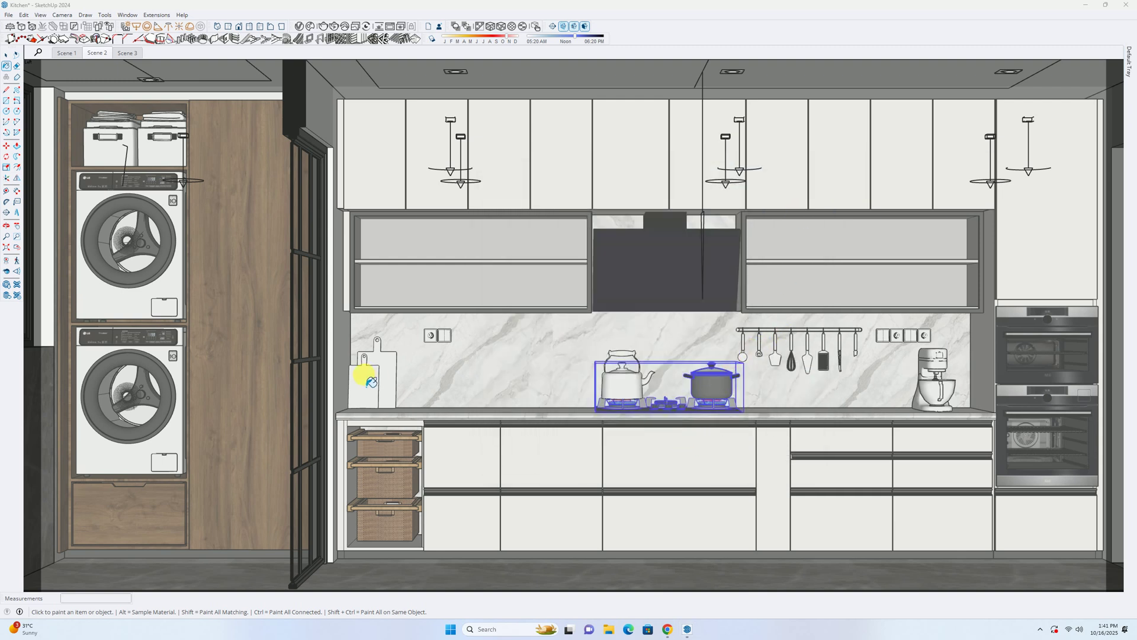
Step: Sample a stainless steel material from the kitchen fittings, check it in the V-Ray Asset Editor and close the editor
{"action": "scroll", "coordinate": [95, 353], "scroll_direction": "up", "scroll_amount": 6}
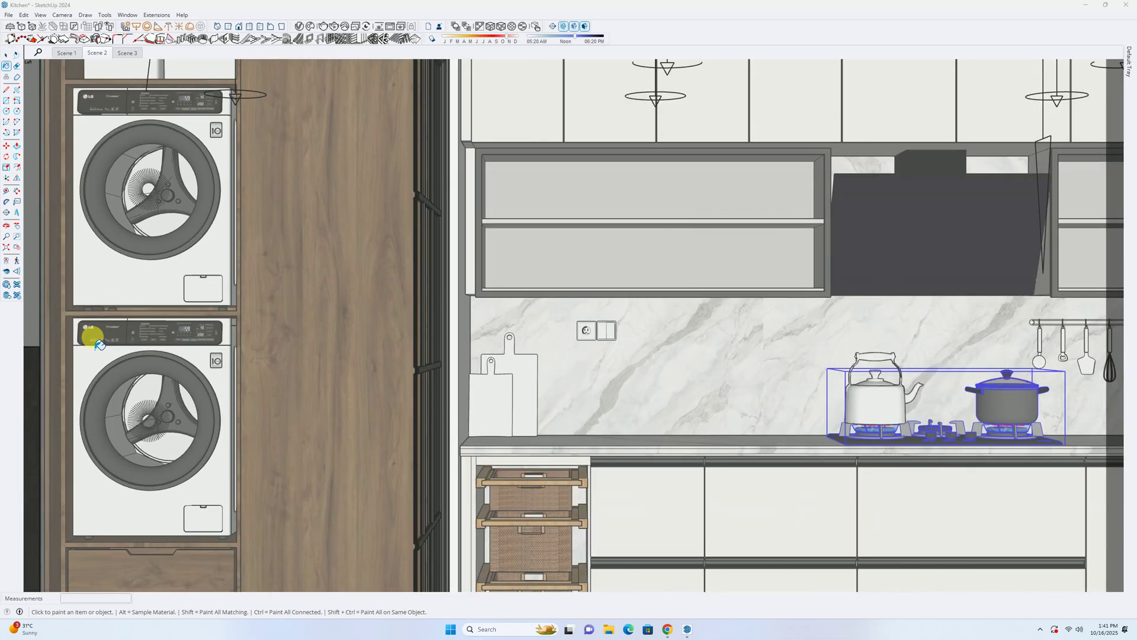
{"action": "scroll", "coordinate": [201, 380], "scroll_direction": "up", "scroll_amount": 2}
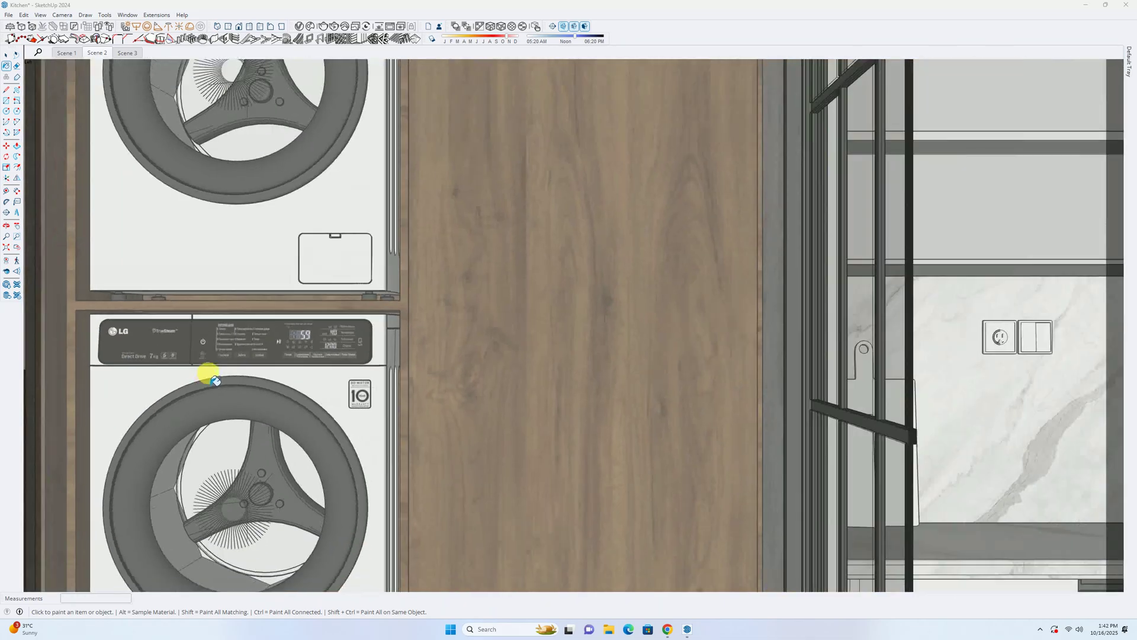
{"action": "scroll", "coordinate": [214, 379], "scroll_direction": "down", "scroll_amount": 8}
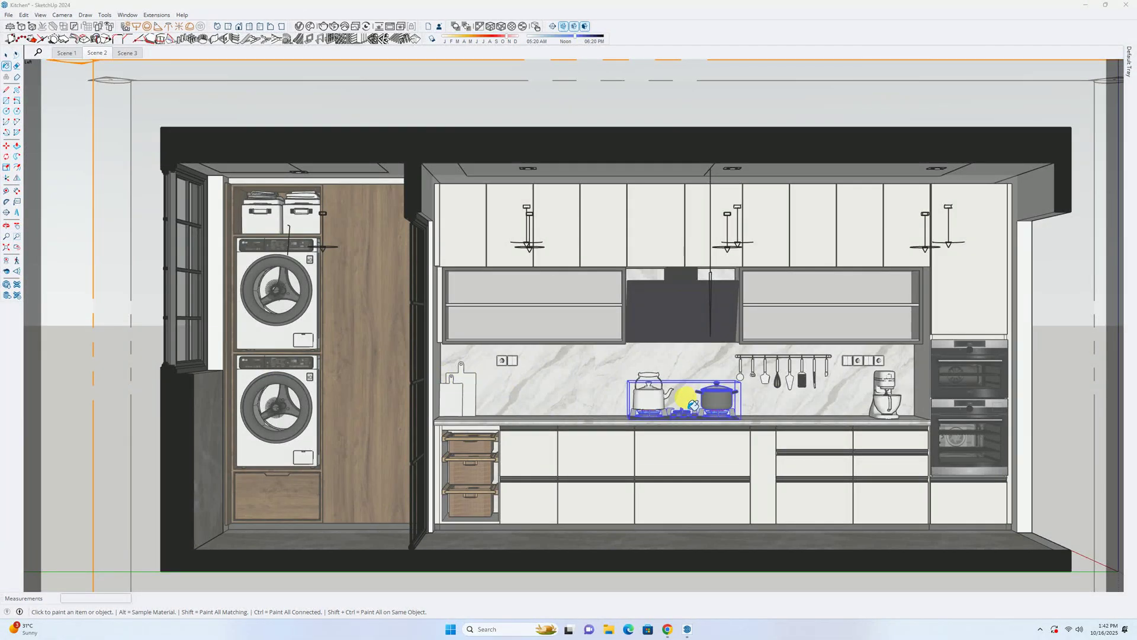
{"action": "scroll", "coordinate": [929, 356], "scroll_direction": "up", "scroll_amount": 8}
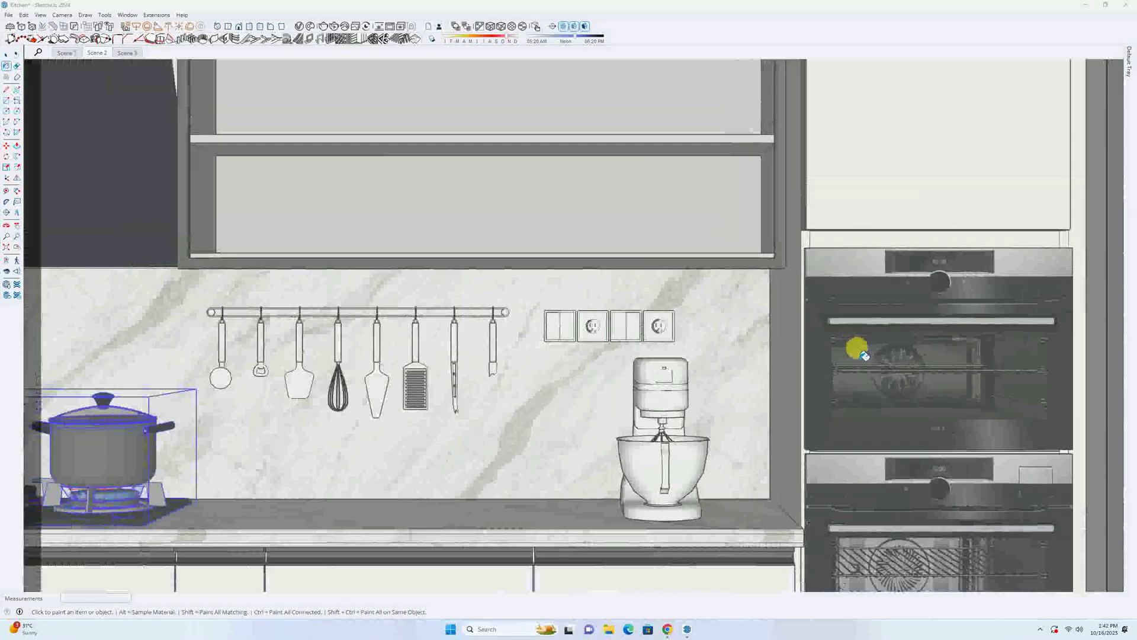
{"action": "scroll", "coordinate": [762, 360], "scroll_direction": "down", "scroll_amount": 1}
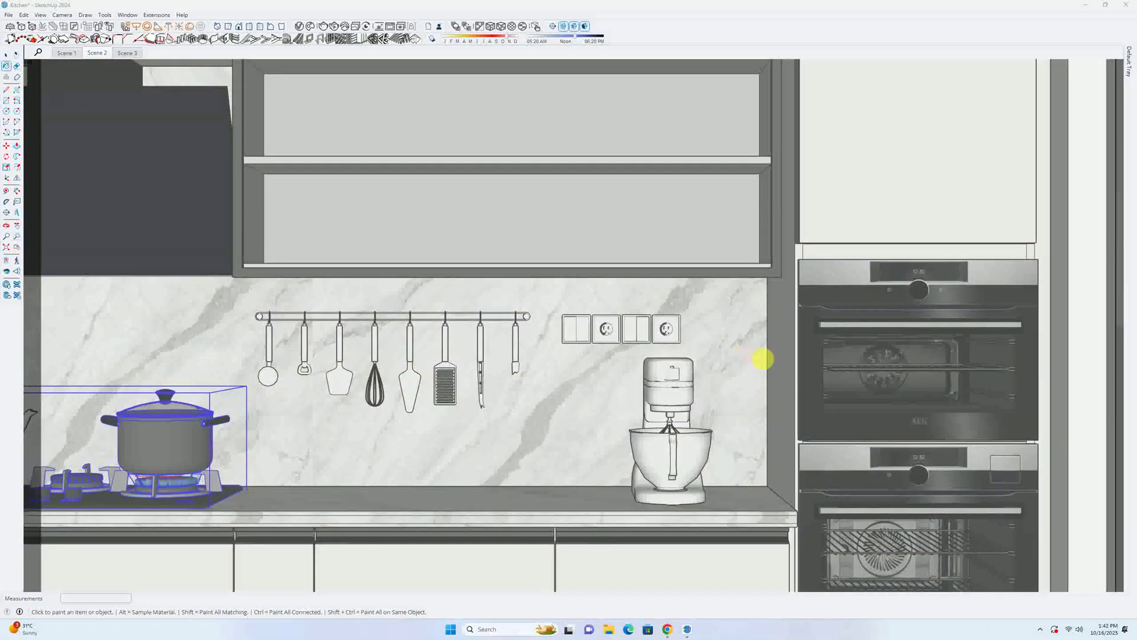
{"action": "middle_click_drag", "start_coordinate": [762, 360], "coordinate": [925, 360], "text": "shift"}
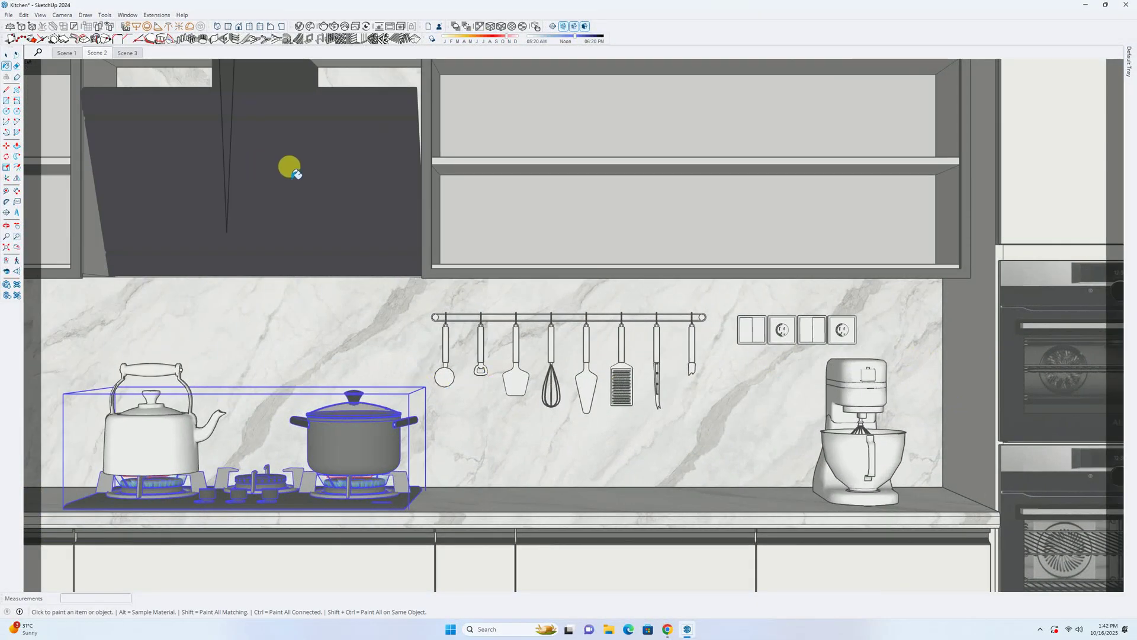
{"action": "left_click", "coordinate": [301, 26]}
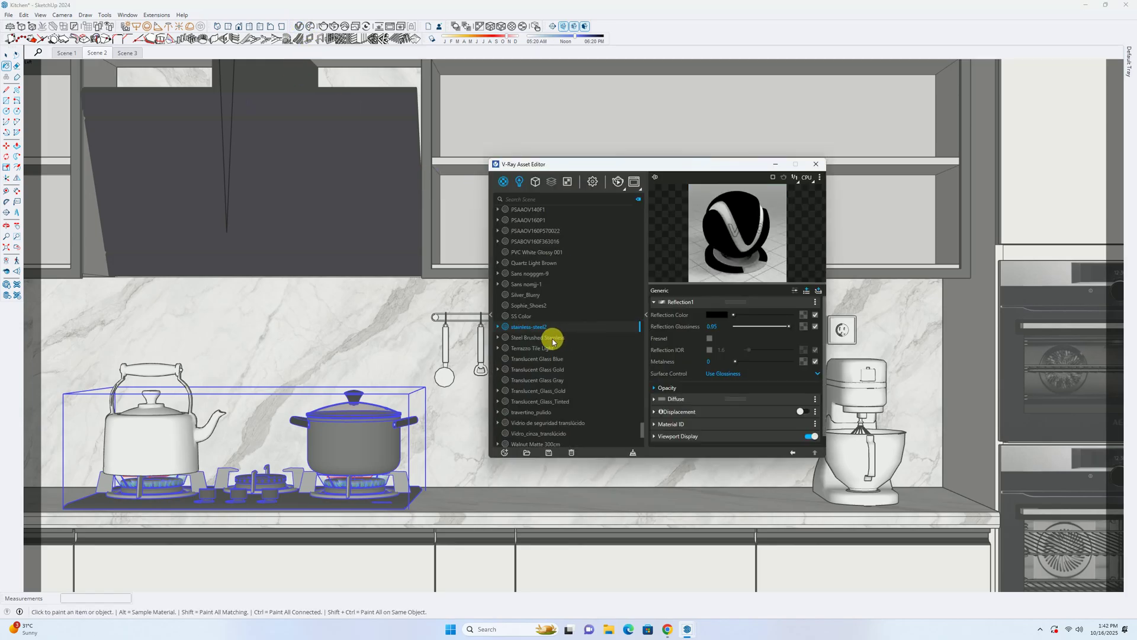
{"action": "left_click", "coordinate": [816, 164]}
Step: Open the pot's nested components, paint the pot body with the sampled stainless steel material and exit the components
{"action": "key", "text": "space"}
{"action": "double_click", "coordinate": [379, 453]}
{"action": "double_click", "coordinate": [378, 453]}
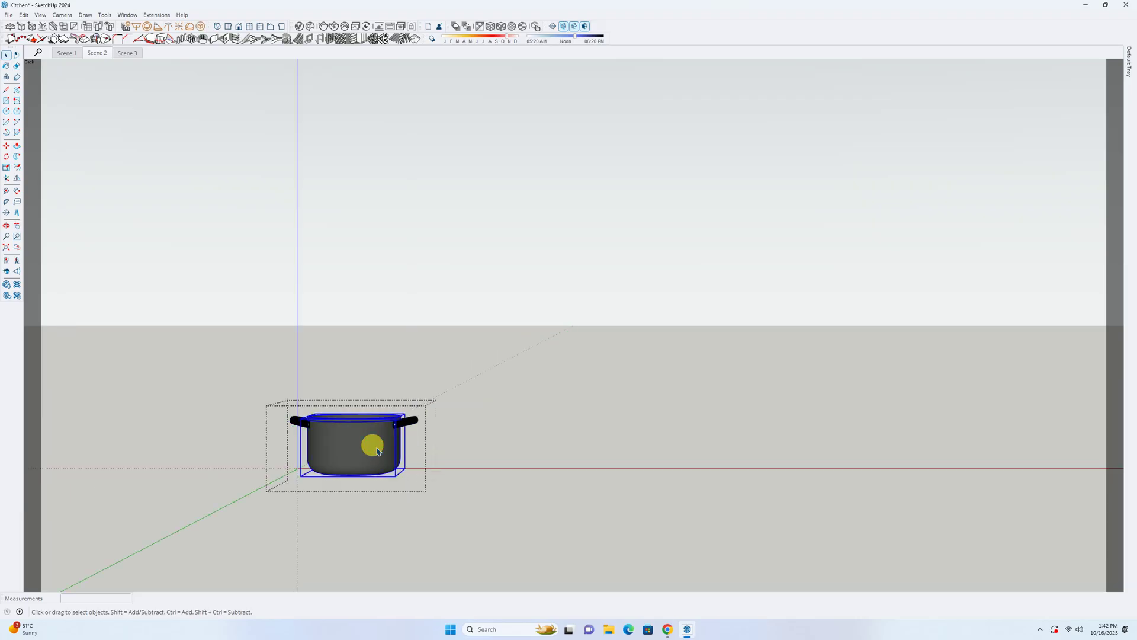
{"action": "double_click", "coordinate": [377, 448]}
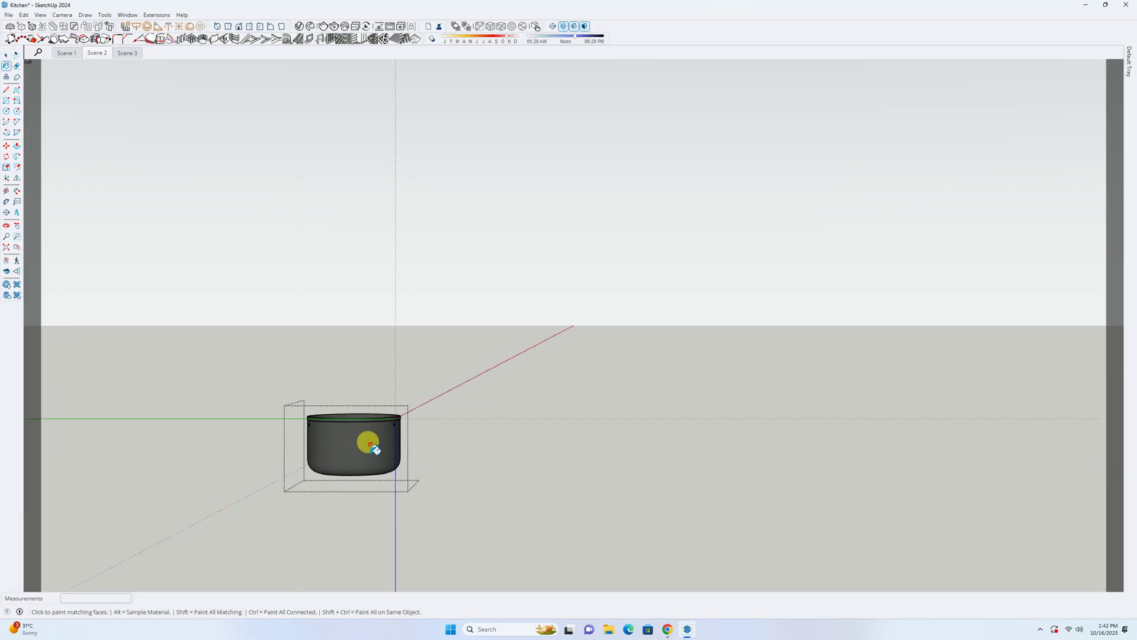
{"action": "left_click", "coordinate": [378, 451]}
{"action": "key", "text": "Escape"}
{"action": "key", "text": "Escape"}
{"action": "key", "text": "Escape"}
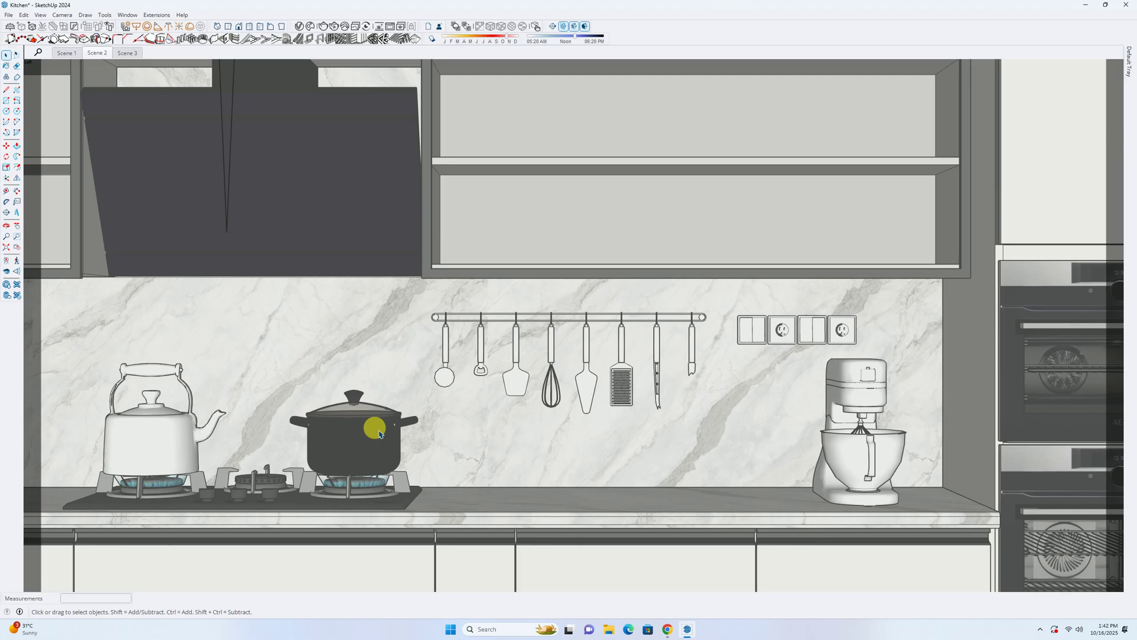
Step: Run an interactive V-Ray render of the full elevation, examine the cookware, and close the frame buffer and Asset Editor
{"action": "left_click", "coordinate": [66, 53]}
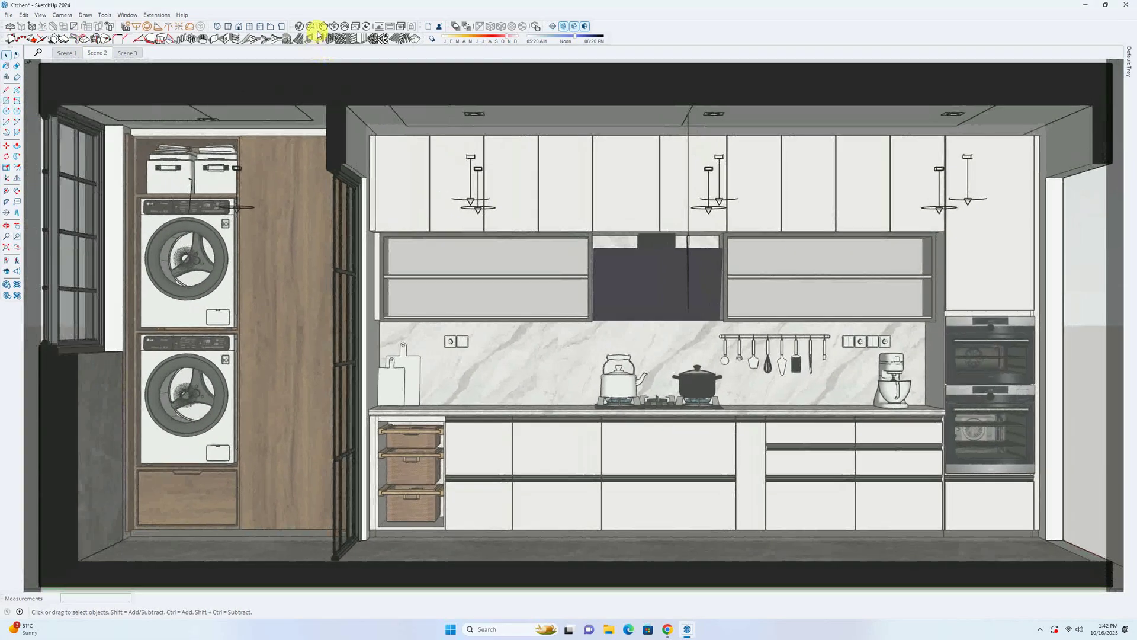
{"action": "left_click", "coordinate": [299, 26]}
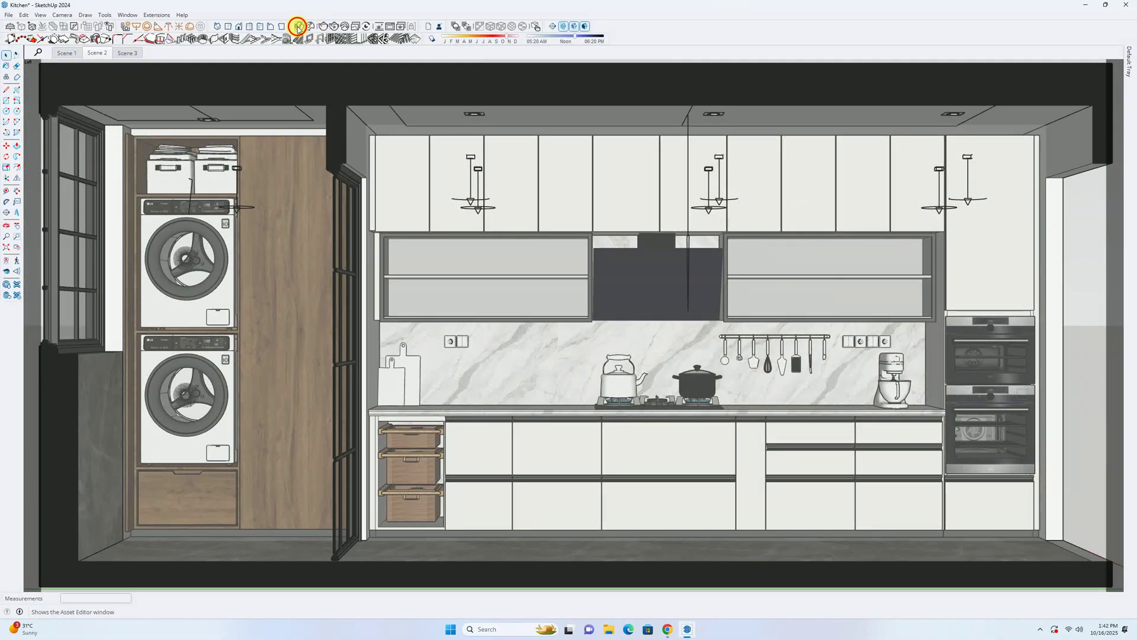
{"action": "left_click", "coordinate": [333, 28]}
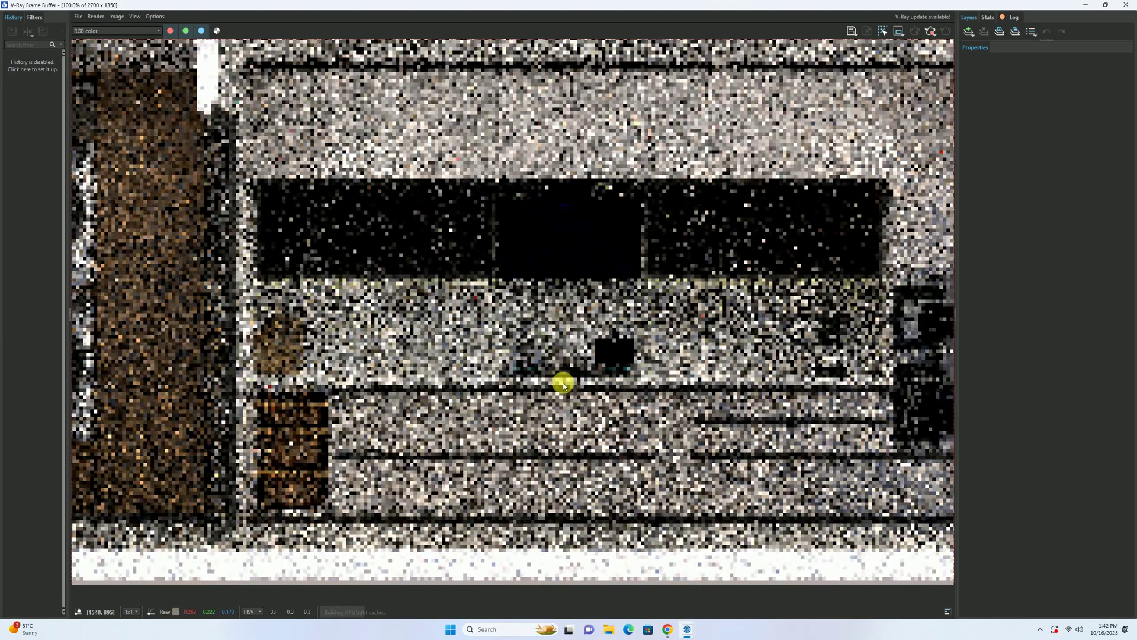
{"action": "scroll", "coordinate": [563, 383], "scroll_direction": "down", "scroll_amount": 2}
{"action": "scroll", "coordinate": [595, 370], "scroll_direction": "up", "scroll_amount": 2}
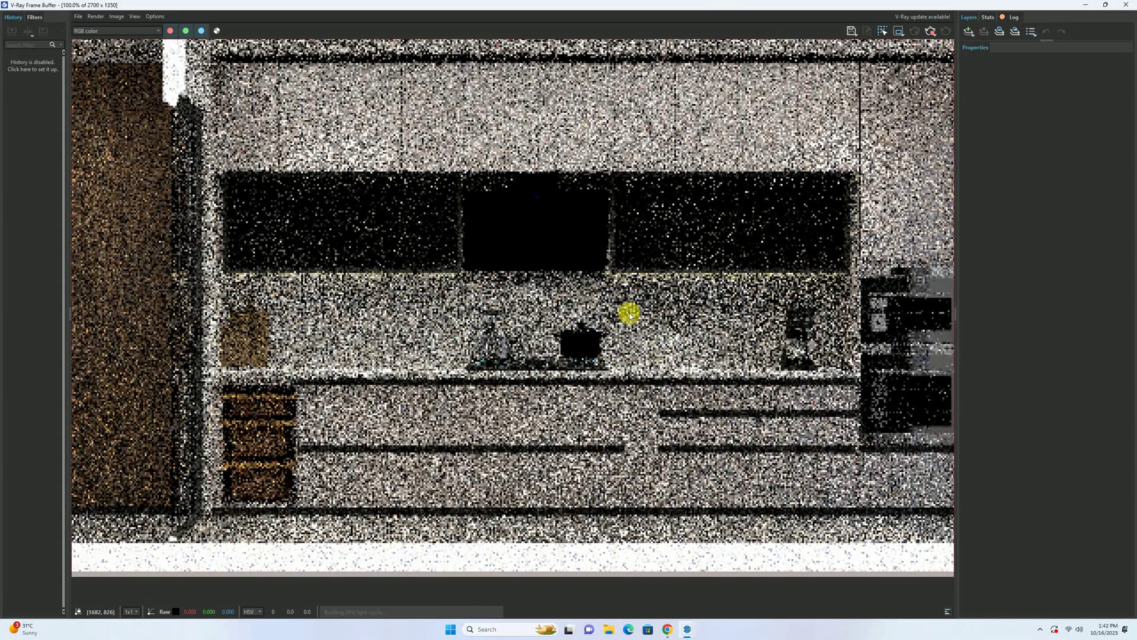
{"action": "left_click", "coordinate": [1129, 5]}
{"action": "left_click", "coordinate": [810, 164]}
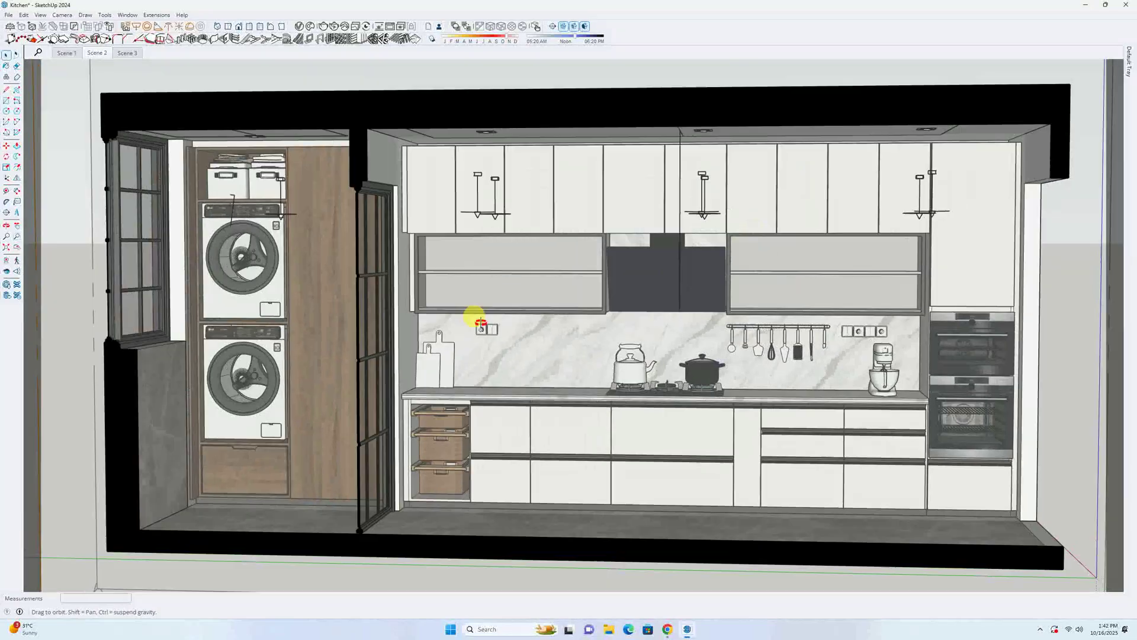
Step: Sample the Aluminium Clean 001 material from the sink fixtures in Scene 3 and check it in the V-Ray Asset Editor
{"action": "middle_click_drag", "start_coordinate": [480, 320], "coordinate": [127, 69]}
{"action": "left_click", "coordinate": [129, 53]}
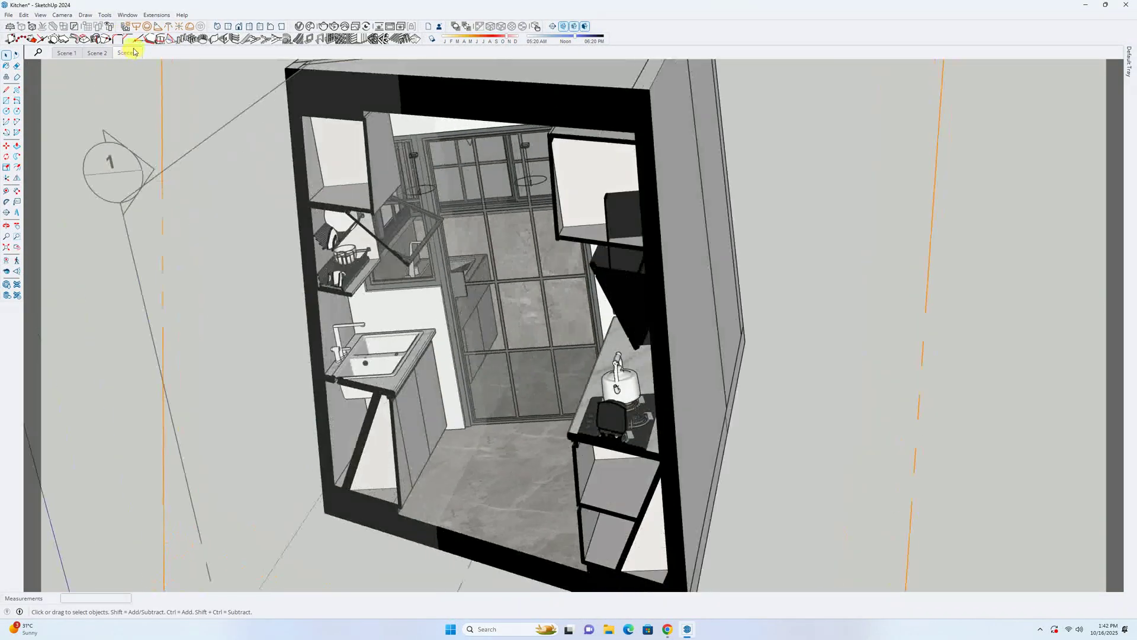
{"action": "scroll", "coordinate": [765, 419], "scroll_direction": "up", "scroll_amount": 5}
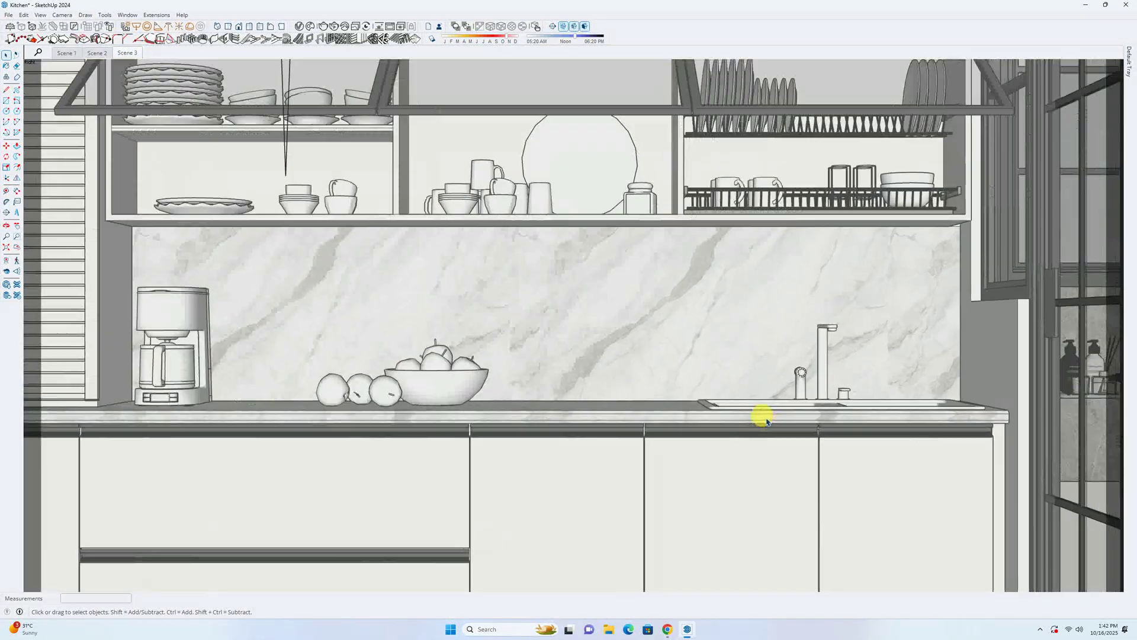
{"action": "middle_click_drag", "start_coordinate": [766, 420], "coordinate": [846, 508]}
{"action": "scroll", "coordinate": [762, 371], "scroll_direction": "up", "scroll_amount": 5}
{"action": "key", "text": "b"}
{"action": "key", "text": "alt"}
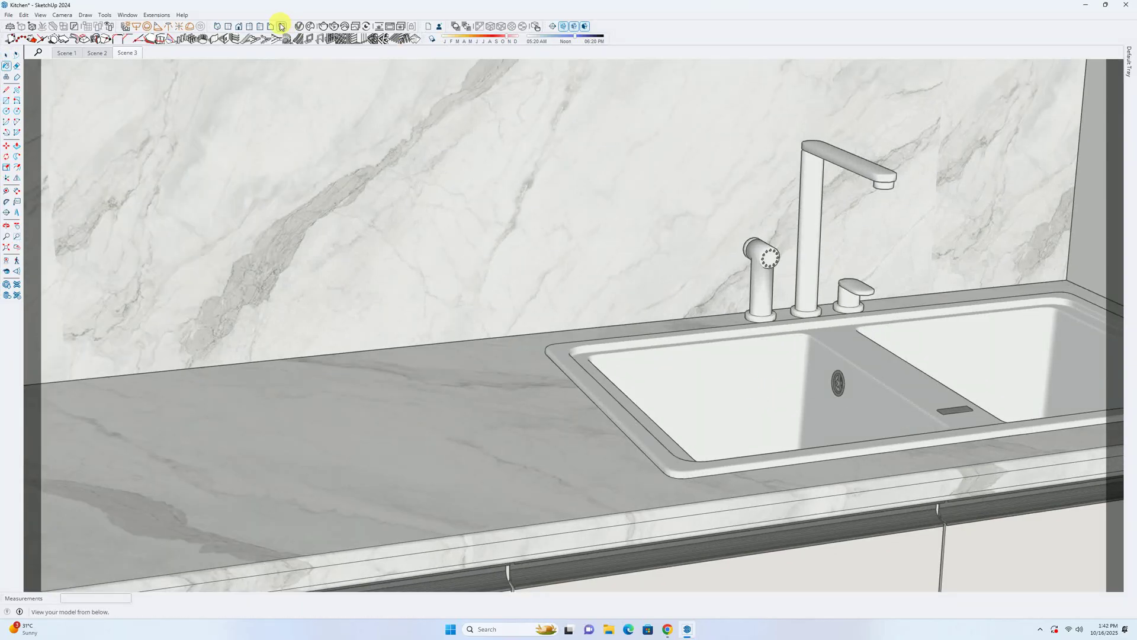
{"action": "left_click", "coordinate": [300, 28]}
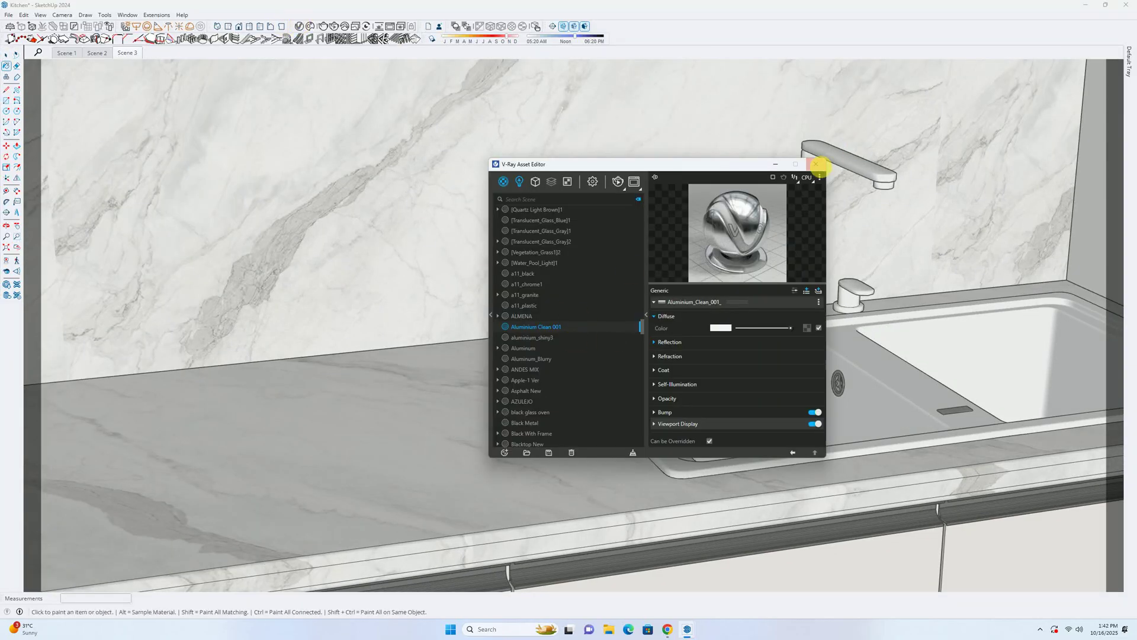
{"action": "left_click", "coordinate": [815, 164]}
Step: In Scene 2, open the pot's nested components and paint the pot body with the sampled Aluminium Clean 001 material
{"action": "left_click", "coordinate": [97, 53]}
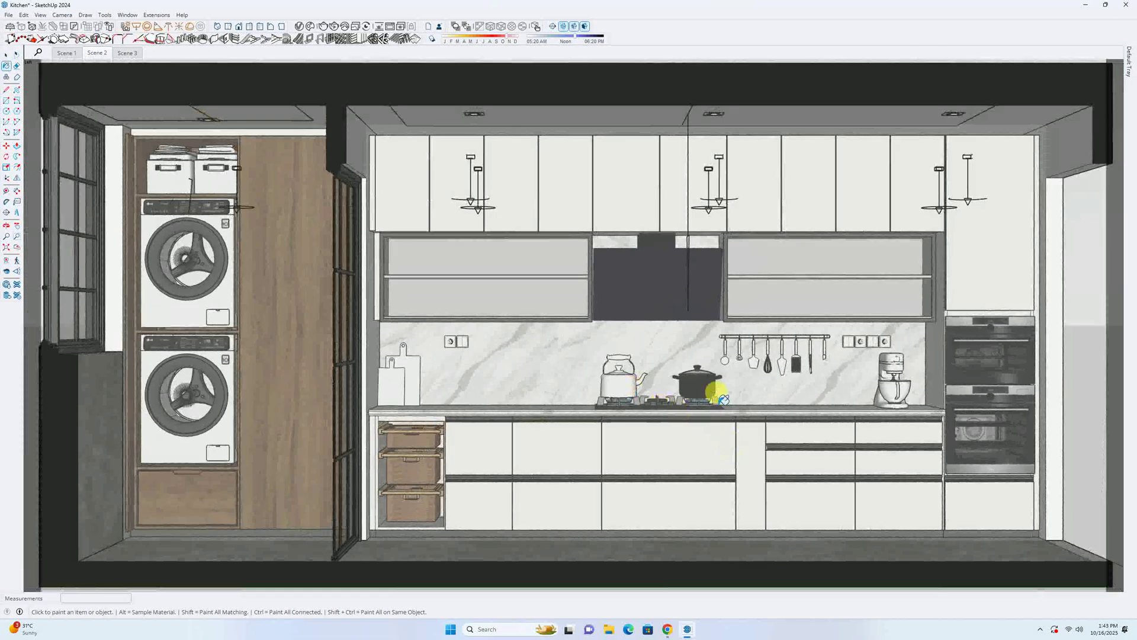
{"action": "scroll", "coordinate": [708, 391], "scroll_direction": "up", "scroll_amount": 5}
{"action": "key", "text": "space"}
{"action": "double_click", "coordinate": [700, 383]}
{"action": "double_click", "coordinate": [701, 383]}
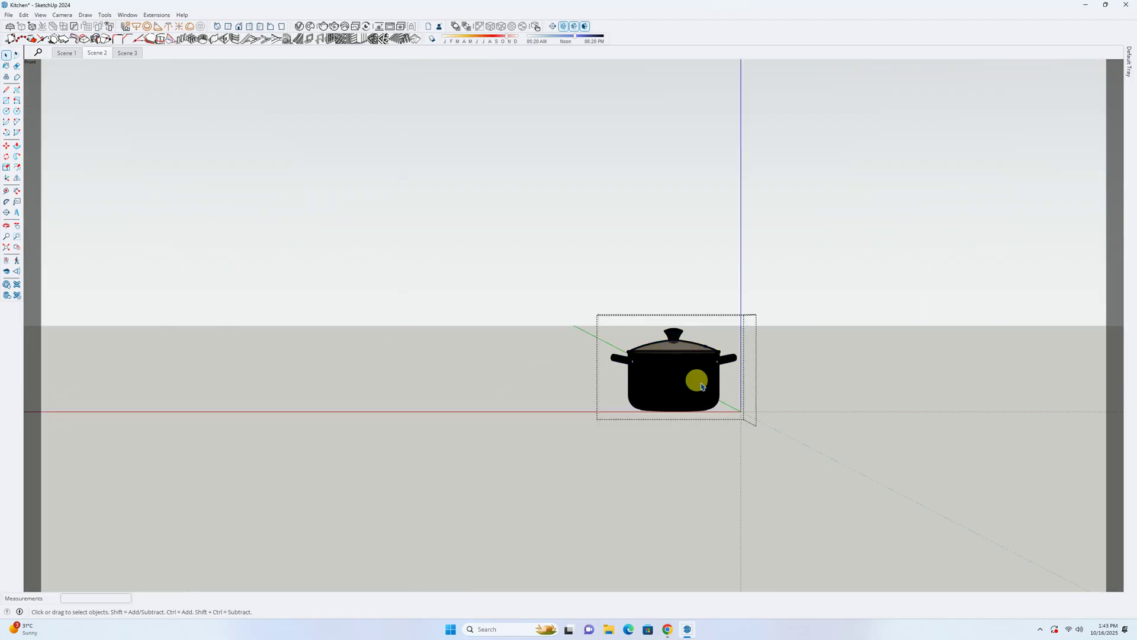
{"action": "double_click", "coordinate": [701, 383]}
{"action": "left_click", "coordinate": [700, 385]}
{"action": "key", "text": "F6"}
{"action": "key", "text": "b"}
{"action": "left_click", "coordinate": [685, 386]}
{"action": "key", "text": "space"}
{"action": "key", "text": "F5"}
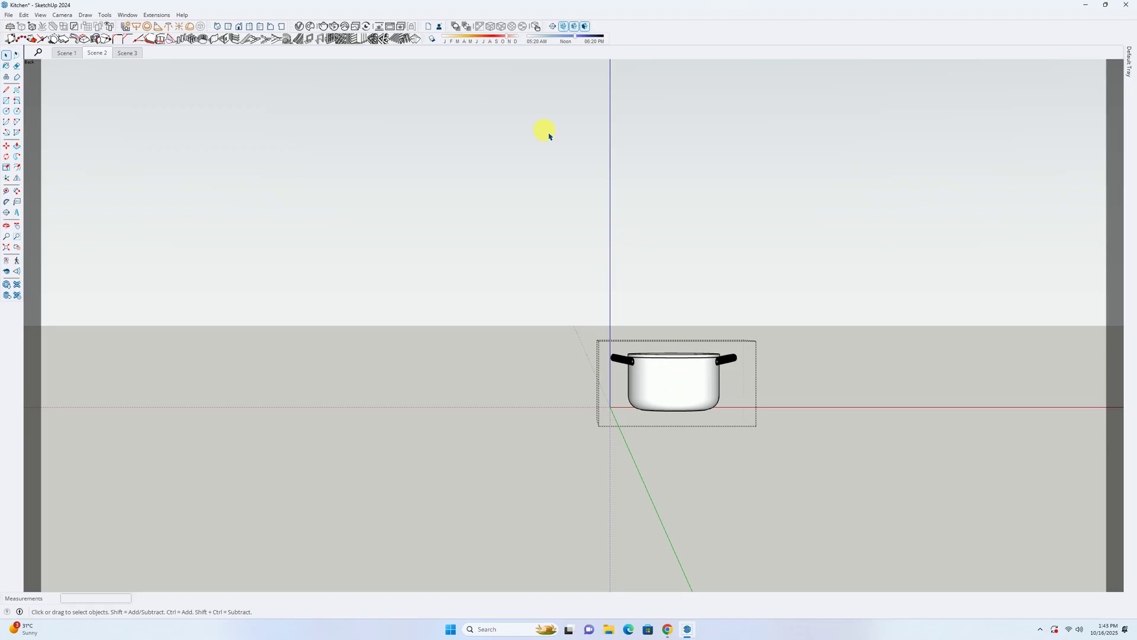
Step: Exit the pot's components, restore Scene 2 and frame the kitchen and laundry elevation more tightly for rendering
{"action": "left_click", "coordinate": [102, 54]}
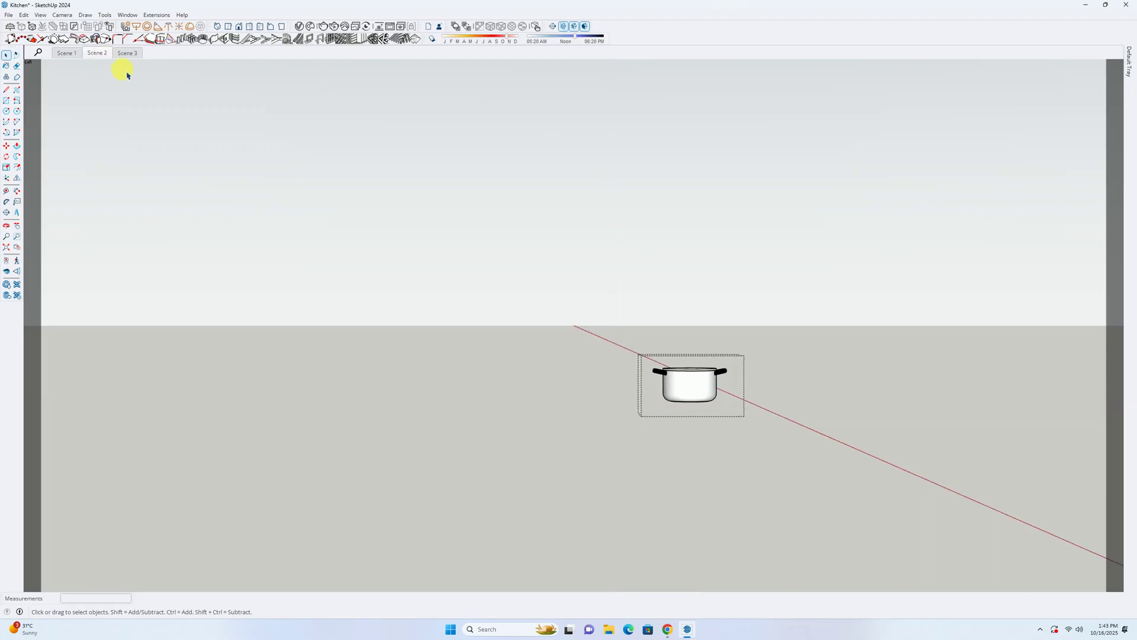
{"action": "key", "text": "F3"}
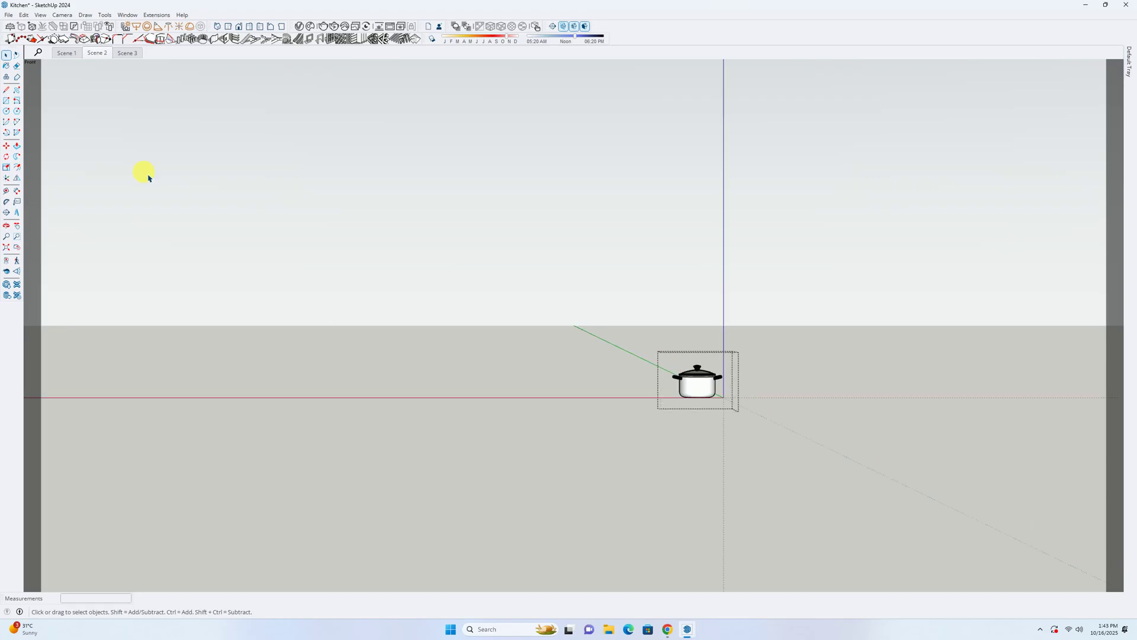
{"action": "left_click", "coordinate": [663, 507]}
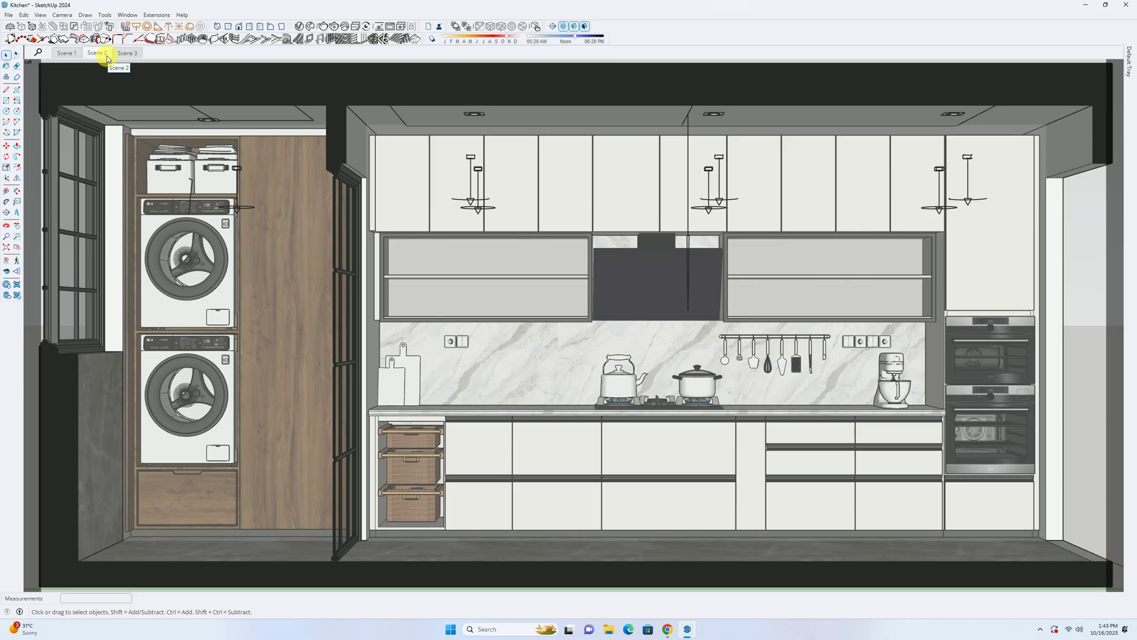
{"action": "key", "text": "z"}
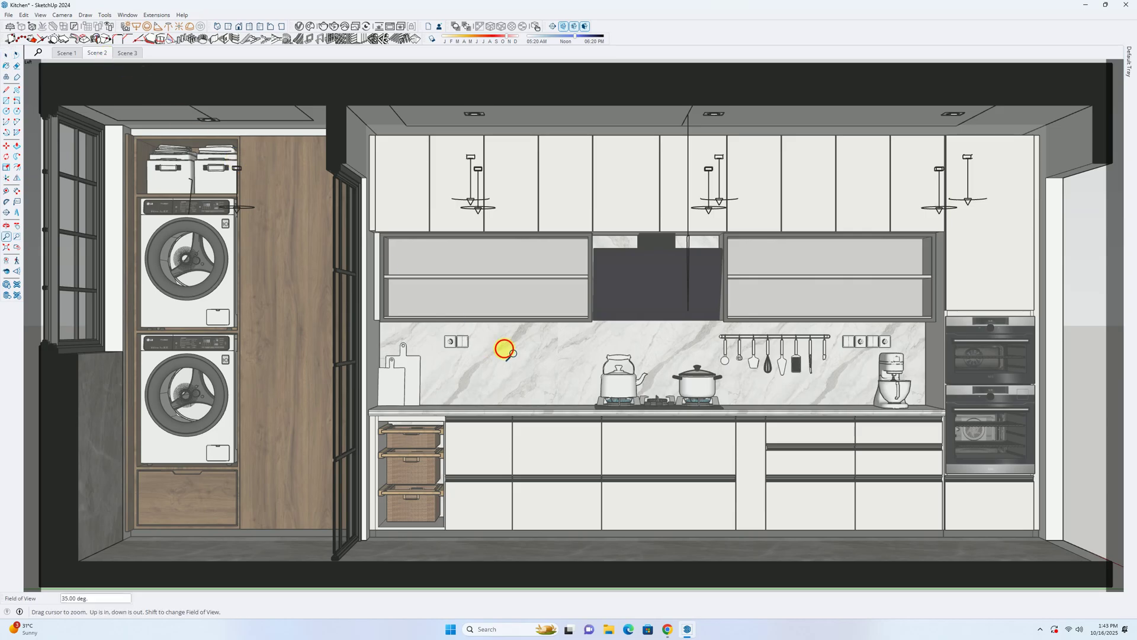
{"action": "mouse_move", "coordinate": [505, 351]}
{"action": "left_mouse_down"}
{"action": "mouse_move", "coordinate": [504, 326]}
{"action": "mouse_move", "coordinate": [506, 337]}
{"action": "left_mouse_up"}
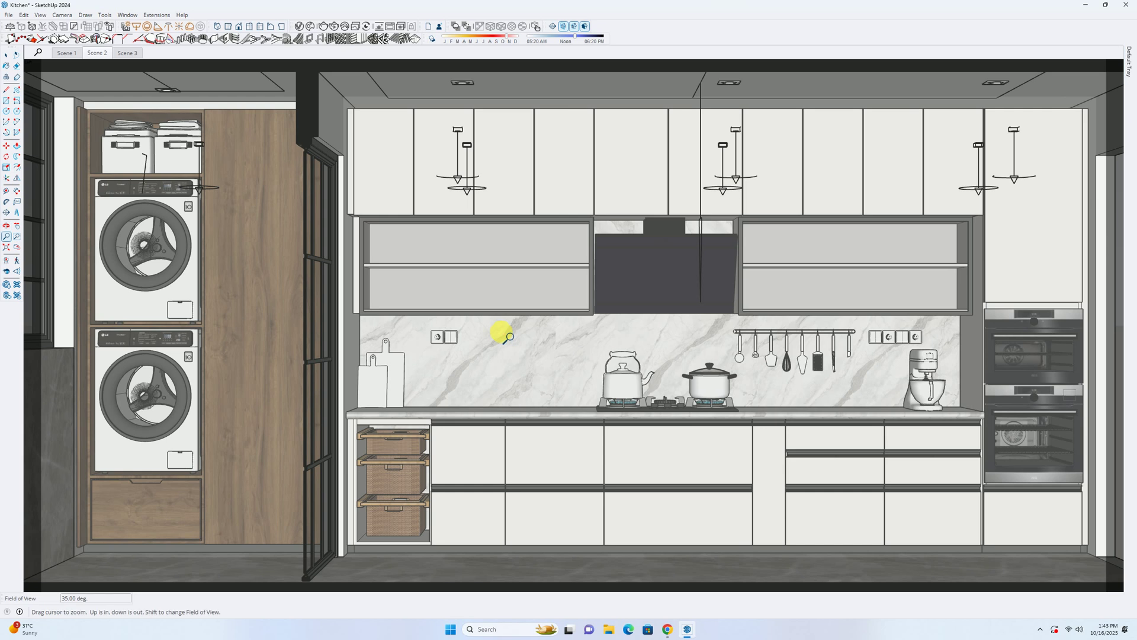
{"action": "left_click_drag", "start_coordinate": [474, 367], "coordinate": [478, 363]}
{"action": "middle_click_drag", "start_coordinate": [478, 364], "coordinate": [479, 368], "text": "shift"}
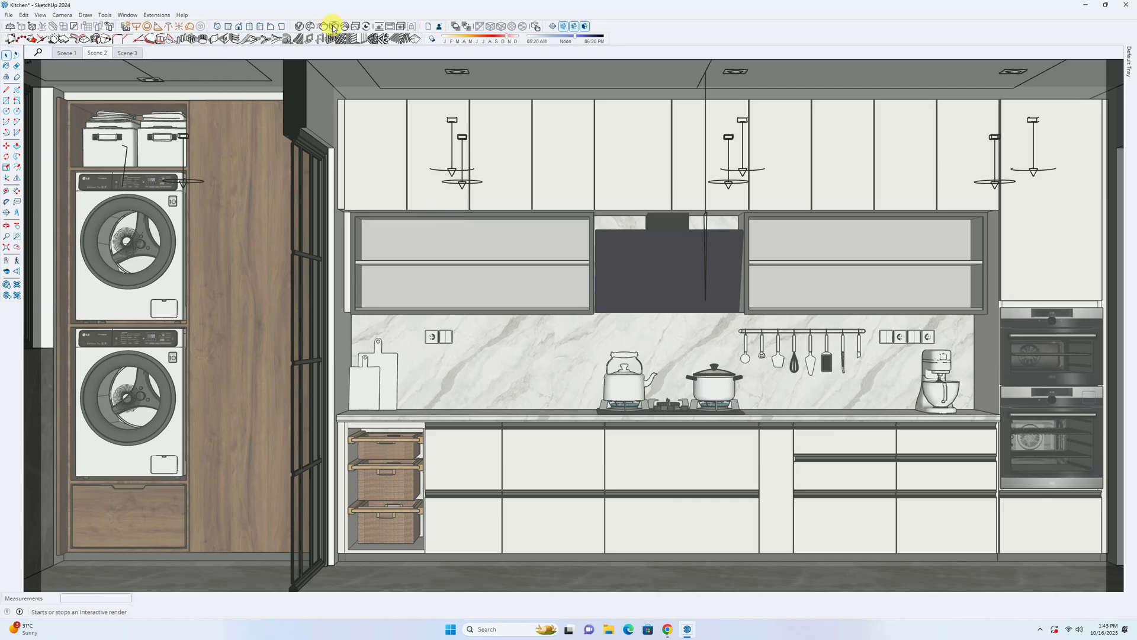
Step: Start an interactive V-Ray render of the framed elevation and examine the pot and kettle on the cooktop
{"action": "left_click", "coordinate": [333, 26]}
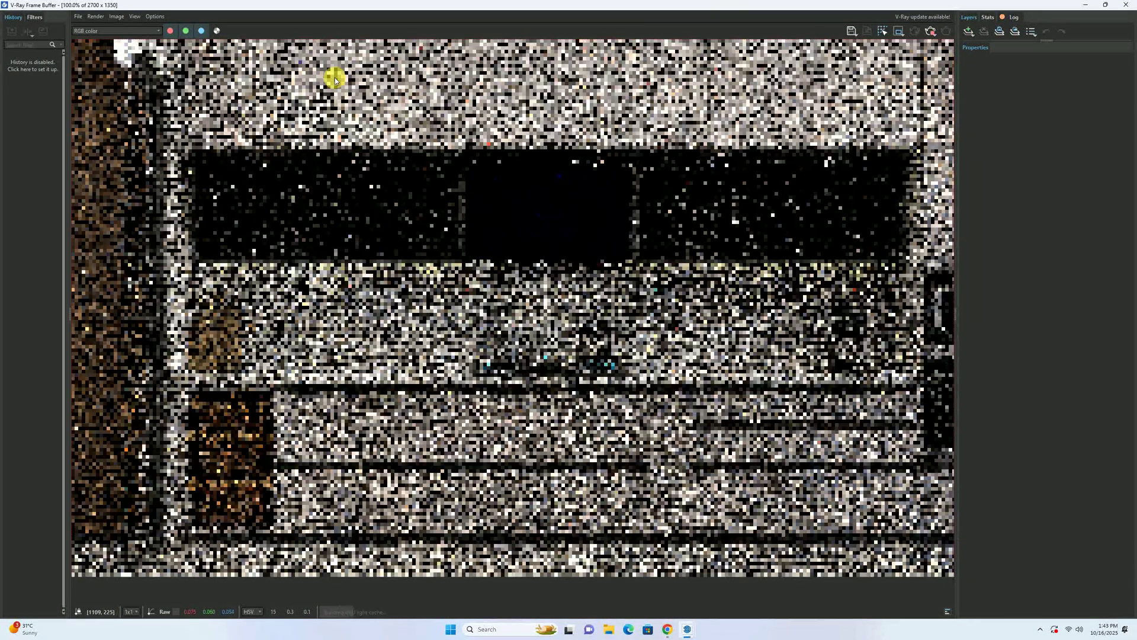
{"action": "scroll", "coordinate": [521, 276], "scroll_direction": "down", "scroll_amount": 2}
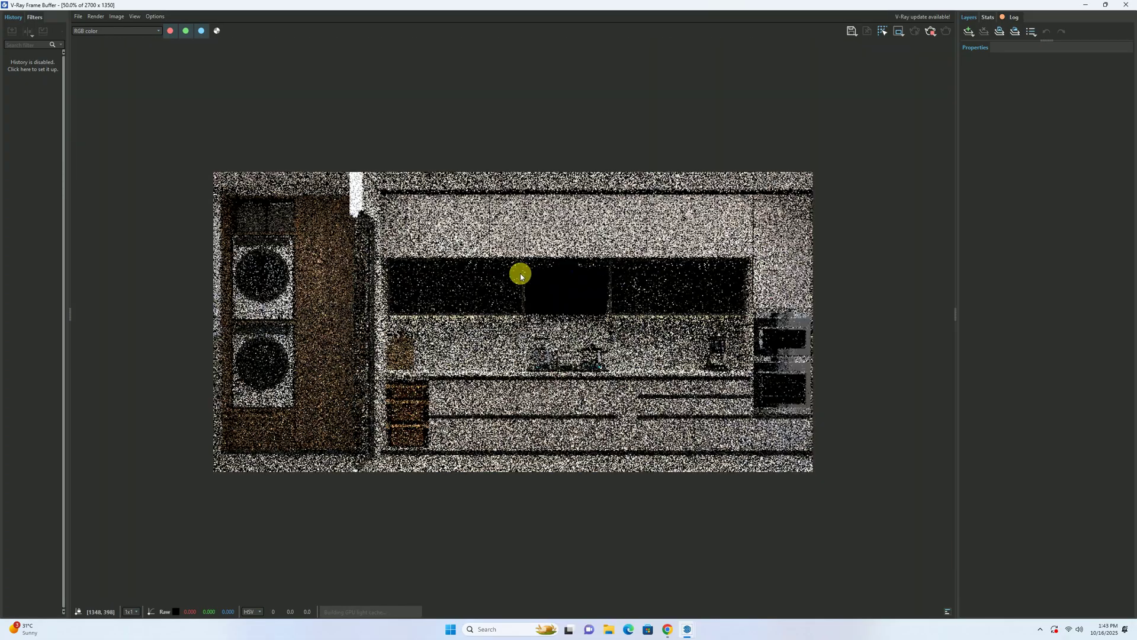
{"action": "scroll", "coordinate": [594, 359], "scroll_direction": "up", "scroll_amount": 2}
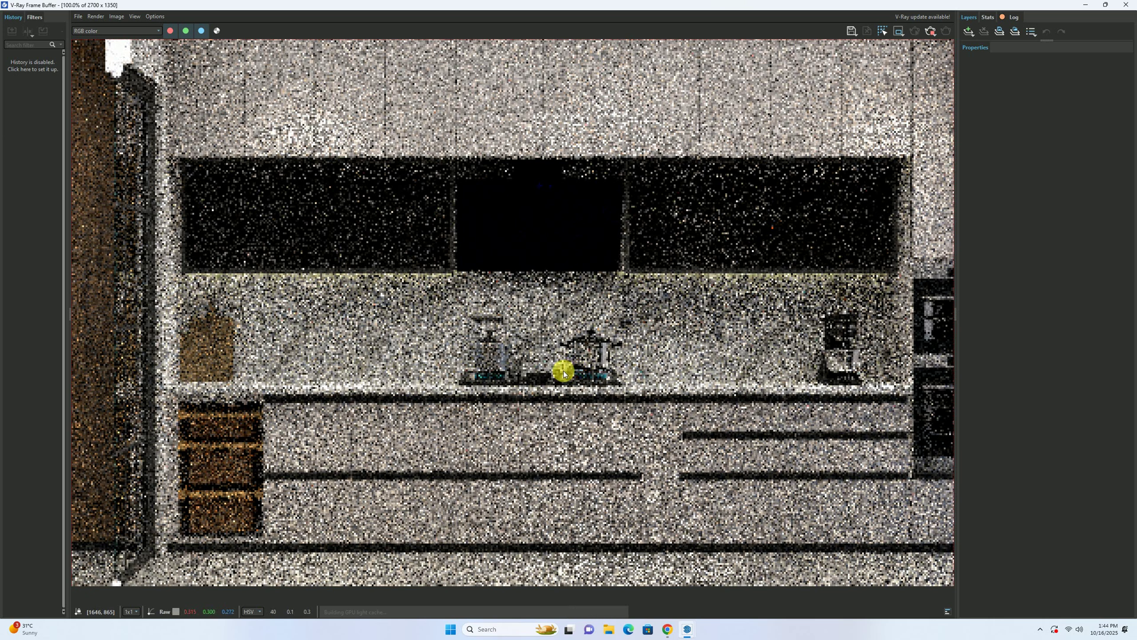
{"action": "scroll", "coordinate": [617, 370], "scroll_direction": "down", "scroll_amount": 2}
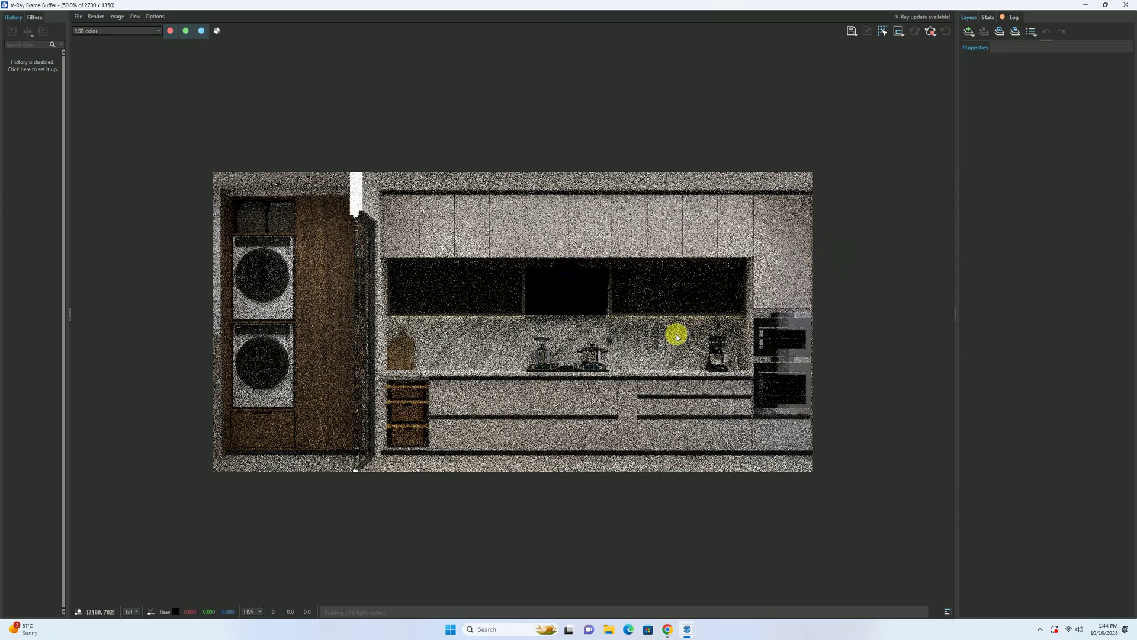
{"action": "scroll", "coordinate": [582, 365], "scroll_direction": "up", "scroll_amount": 2}
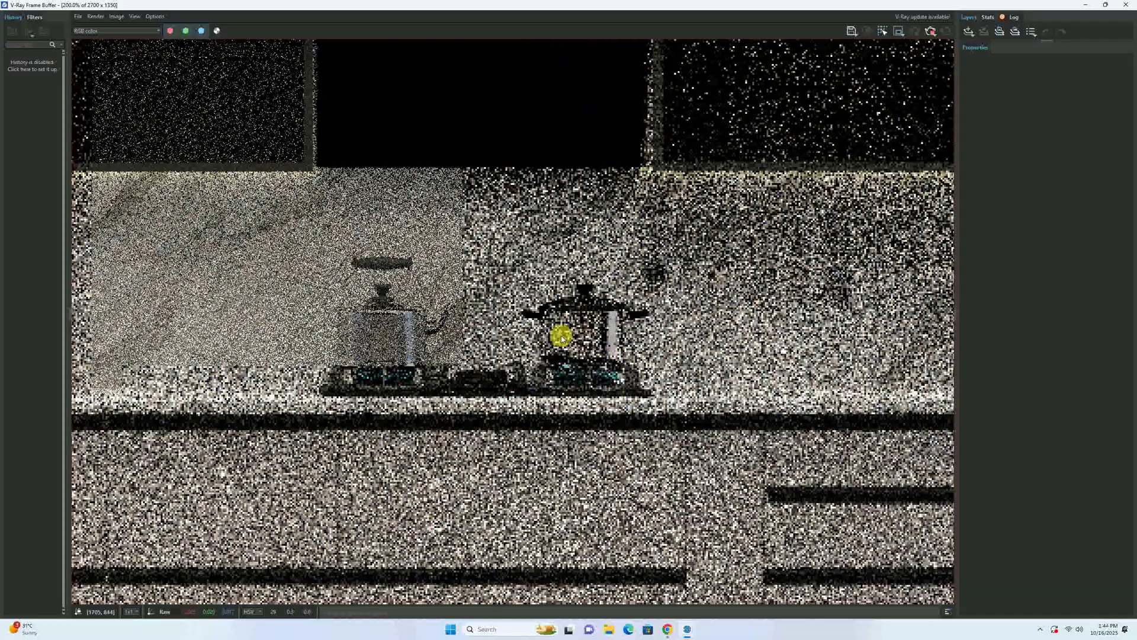
Step: Examine the pot, kettle and overall elevation in the interactive render, then stop it and close the frame buffer
{"action": "scroll", "coordinate": [561, 339], "scroll_direction": "down", "scroll_amount": 1}
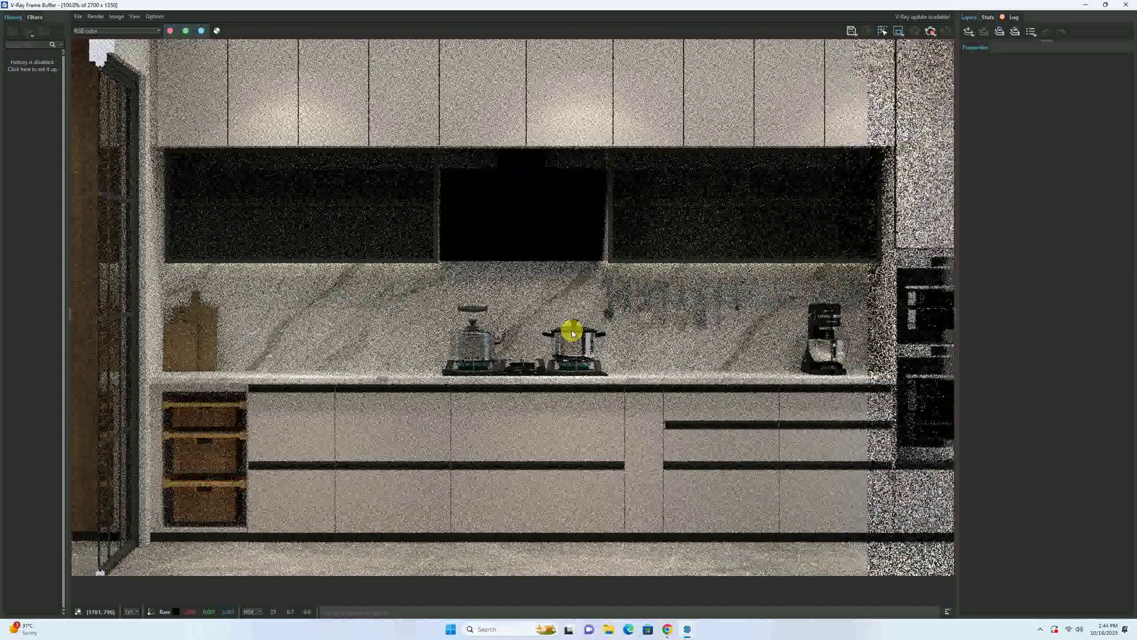
{"action": "scroll", "coordinate": [572, 333], "scroll_direction": "down", "scroll_amount": 1}
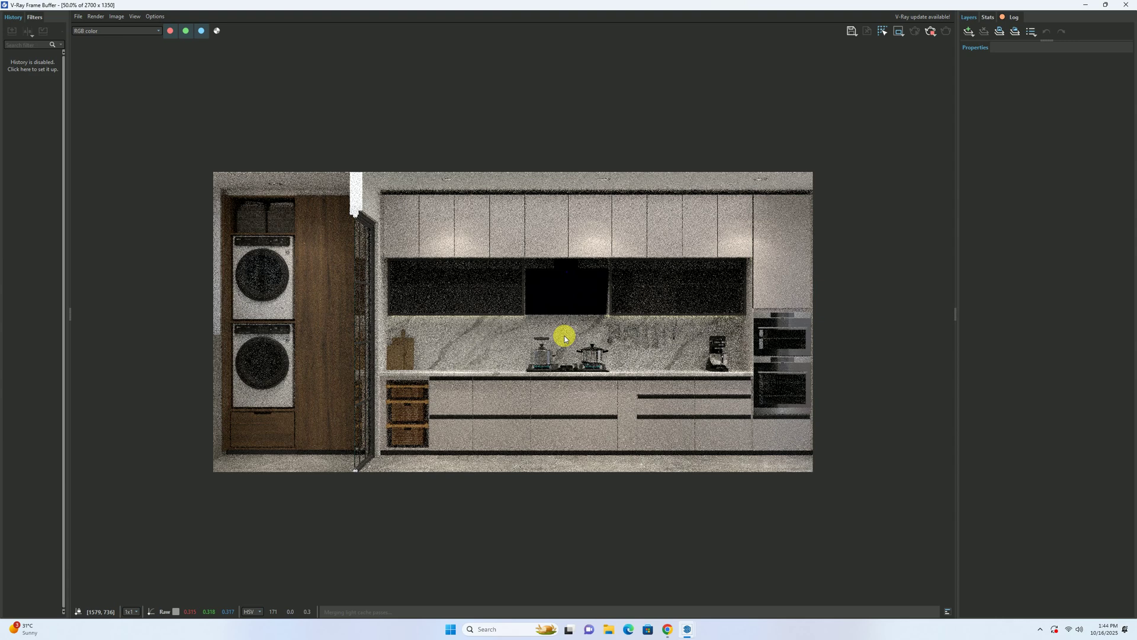
{"action": "scroll", "coordinate": [566, 340], "scroll_direction": "up", "scroll_amount": 2}
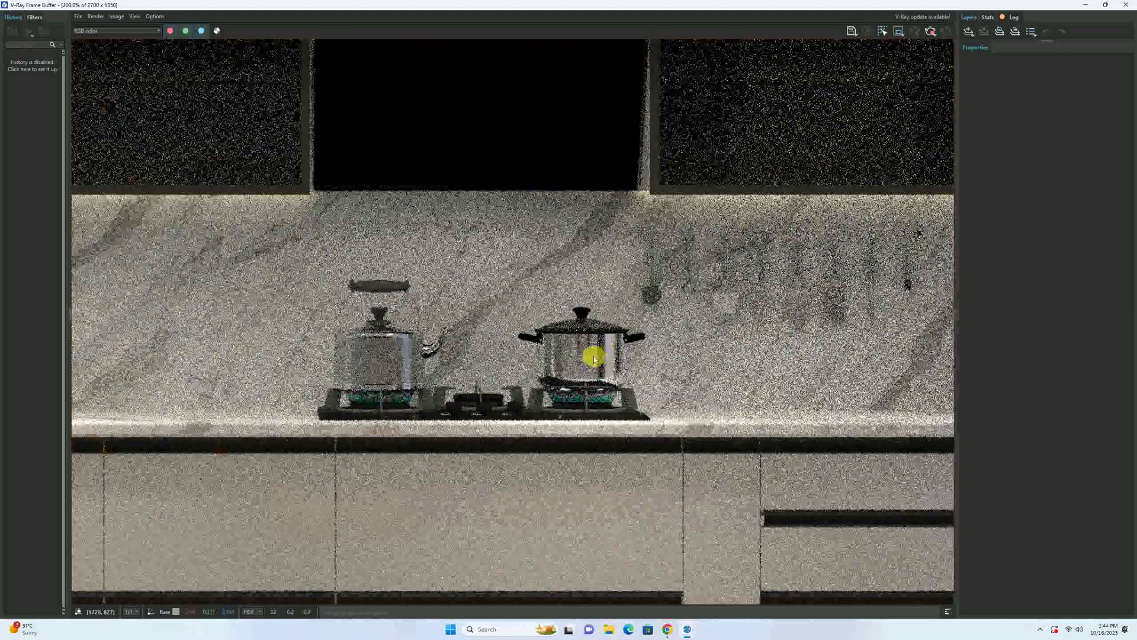
{"action": "scroll", "coordinate": [577, 354], "scroll_direction": "up", "scroll_amount": 1}
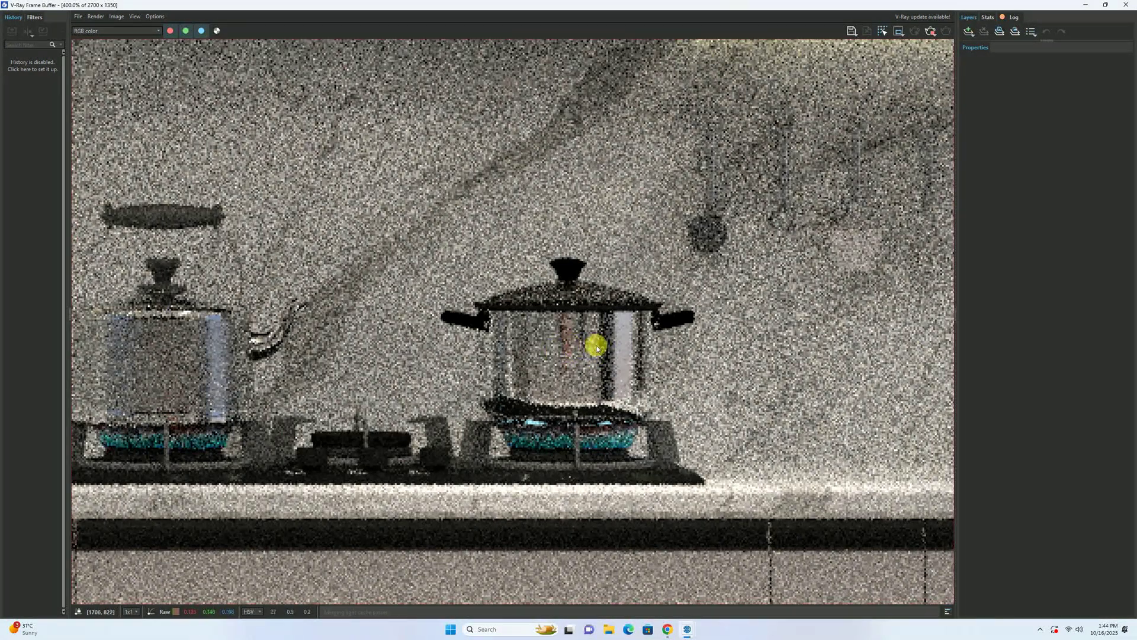
{"action": "scroll", "coordinate": [609, 348], "scroll_direction": "down", "scroll_amount": 2}
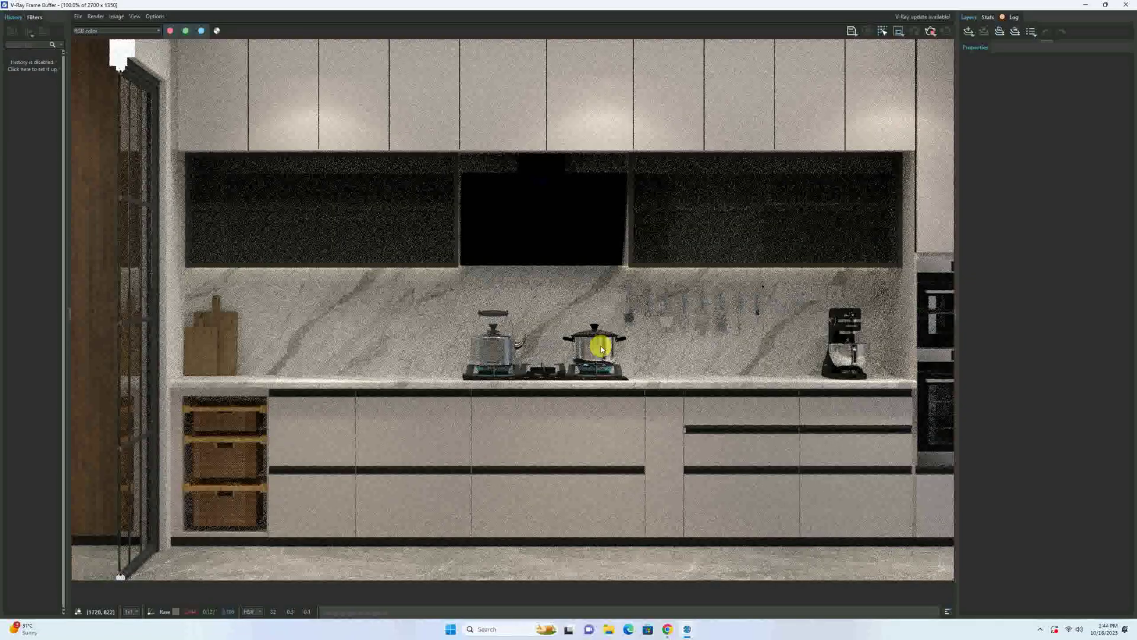
{"action": "scroll", "coordinate": [601, 346], "scroll_direction": "down", "scroll_amount": 1}
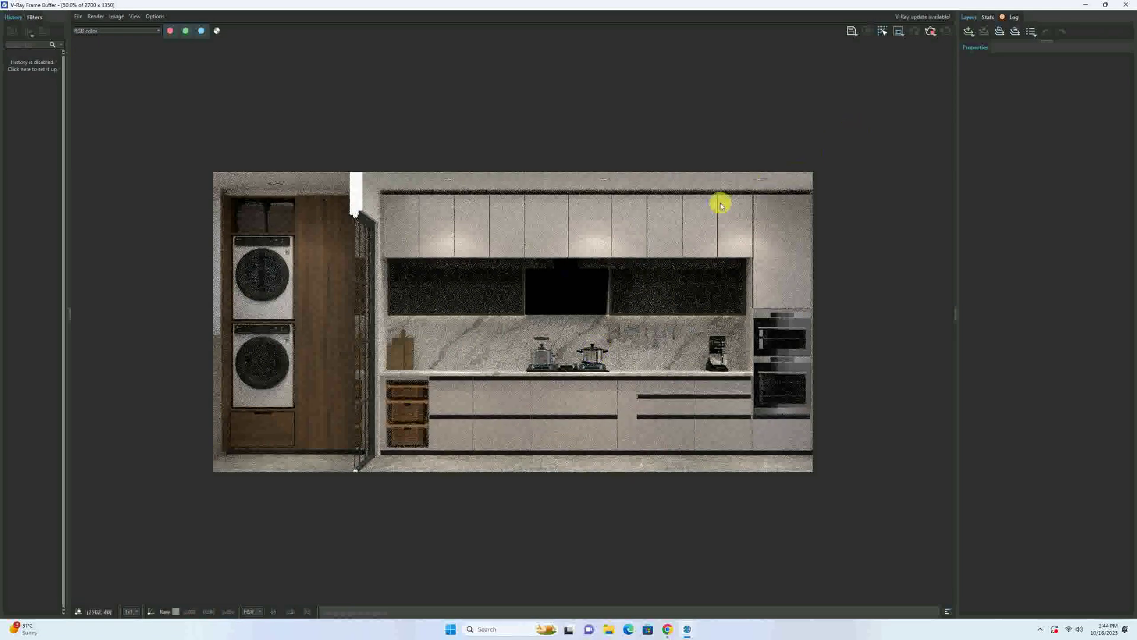
{"action": "scroll", "coordinate": [633, 230], "scroll_direction": "up", "scroll_amount": 1}
{"action": "scroll", "coordinate": [626, 231], "scroll_direction": "down", "scroll_amount": 1}
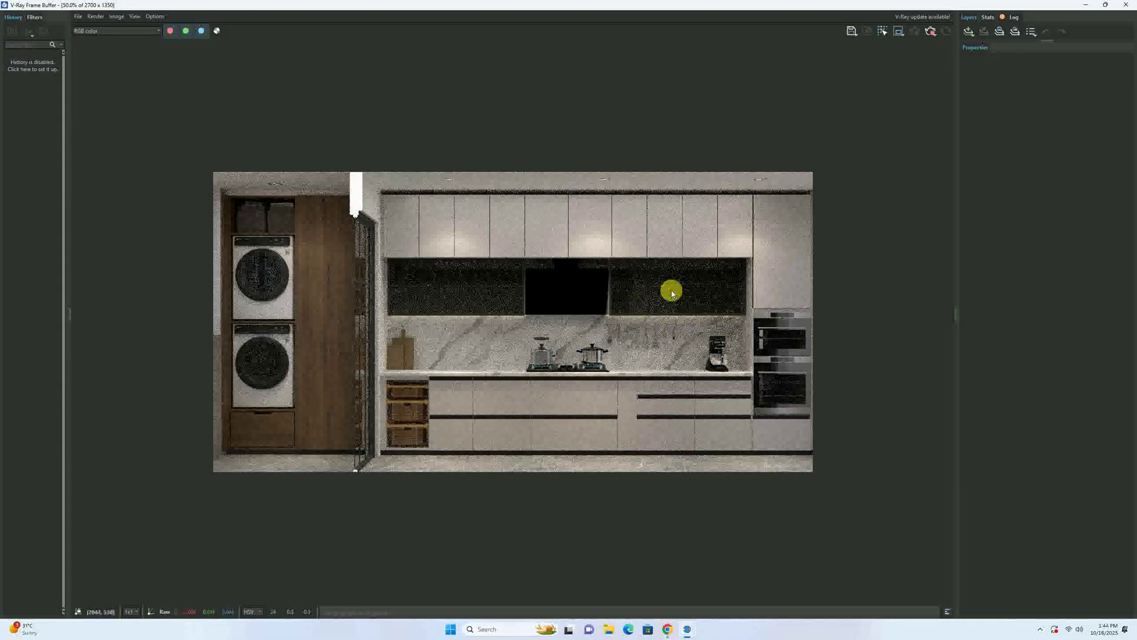
{"action": "left_click", "coordinate": [932, 32]}
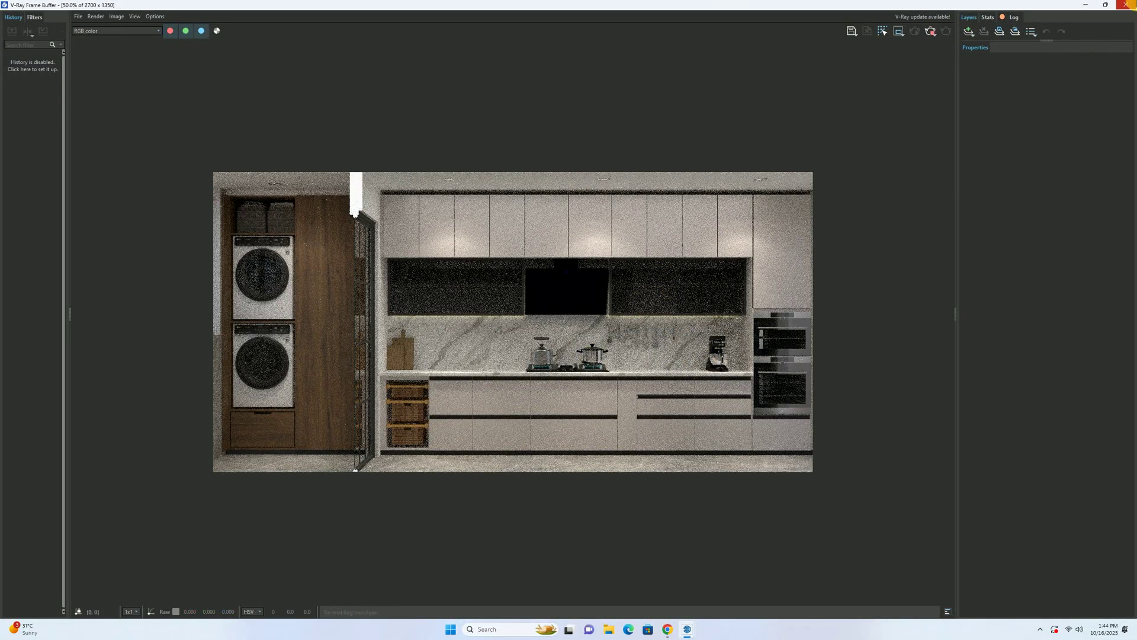
{"action": "left_click", "coordinate": [1127, 5]}
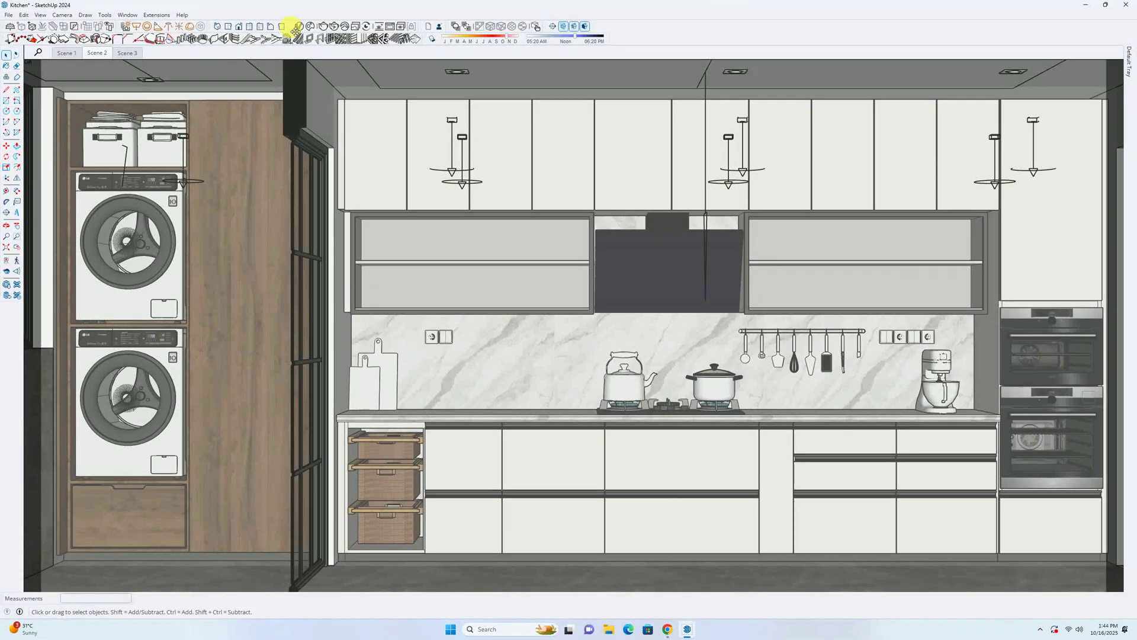
Step: Set the IES Light's intensity to 1000 lm in the V-Ray Asset Editor and close the editor
{"action": "left_click", "coordinate": [296, 27]}
{"action": "left_click", "coordinate": [521, 181]}
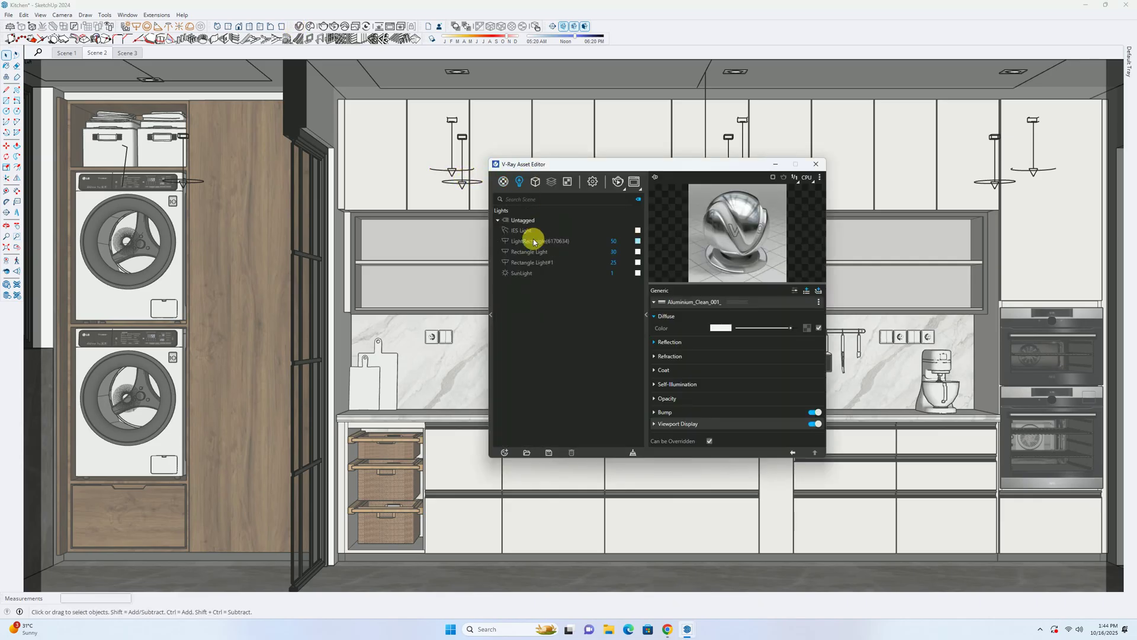
{"action": "left_click", "coordinate": [527, 236]}
{"action": "left_click", "coordinate": [716, 330]}
{"action": "type", "text": "100"}
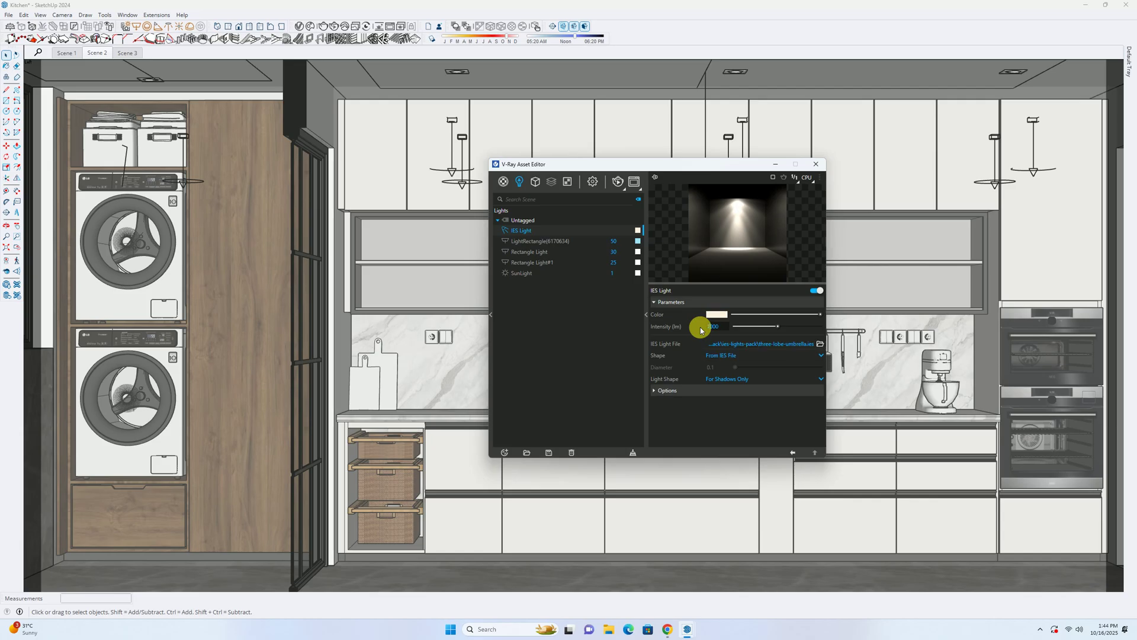
{"action": "type", "text": "0"}
{"action": "key", "text": "Return"}
{"action": "left_click", "coordinate": [816, 165]}
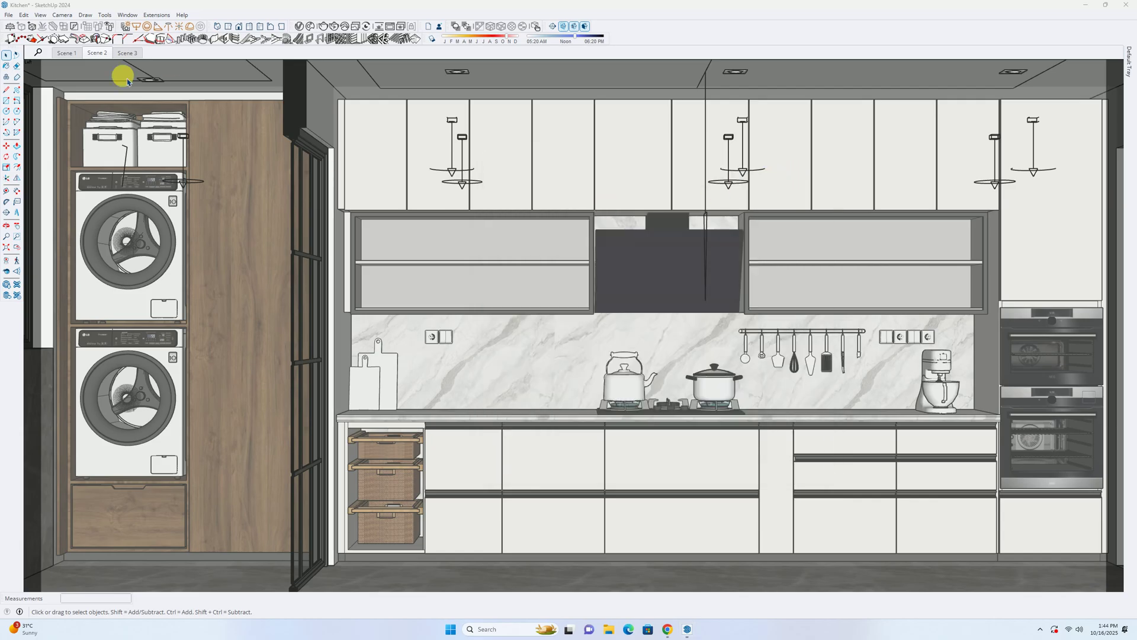